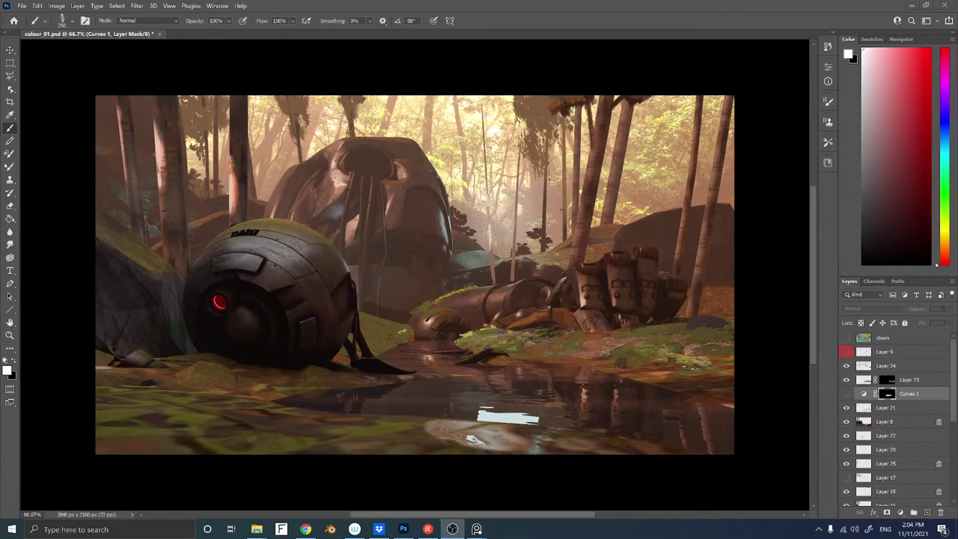
Hide Layer 24, Layer 23 and Layer 21
{"action": "left_click", "coordinate": [847, 365]}
{"action": "left_click", "coordinate": [847, 380]}
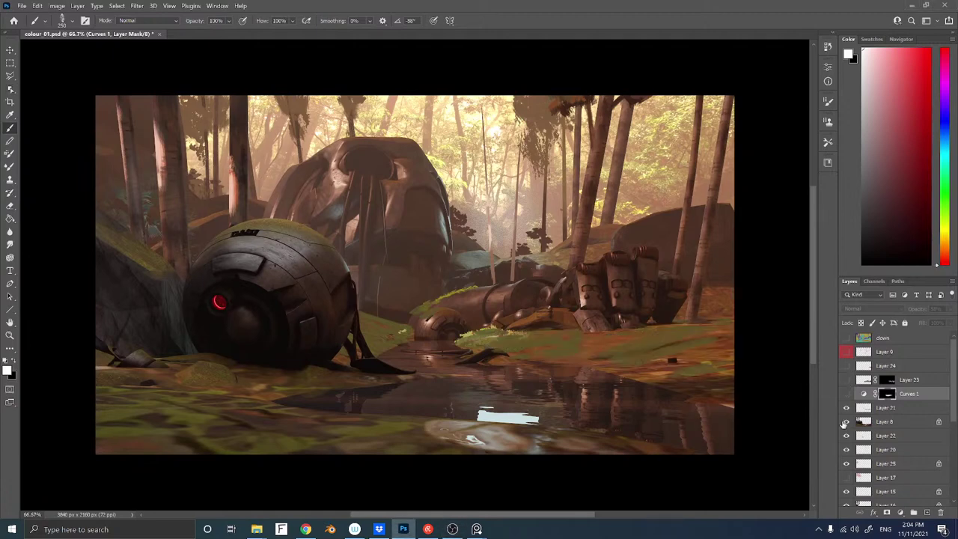
{"action": "left_click", "coordinate": [847, 408]}
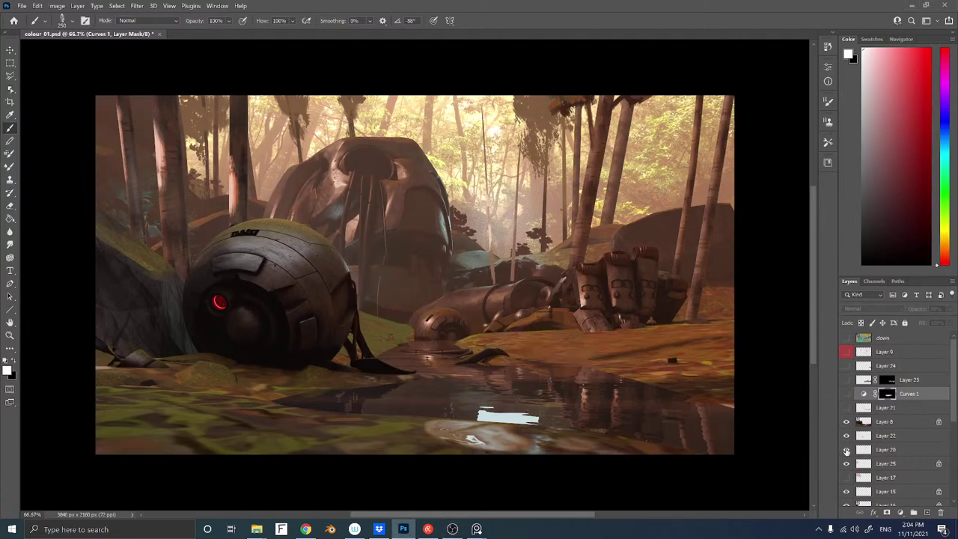
Examine what Layer 25, Layer 8 and Layer 14 contribute by toggling or isolating each, restoring visibility each time
{"action": "left_click_drag", "start_coordinate": [953, 409], "coordinate": [953, 437]}
{"action": "scroll", "coordinate": [952, 431], "scroll_direction": "down", "scroll_amount": 1}
{"action": "left_click", "coordinate": [847, 407]}
{"action": "left_click", "coordinate": [847, 407]}
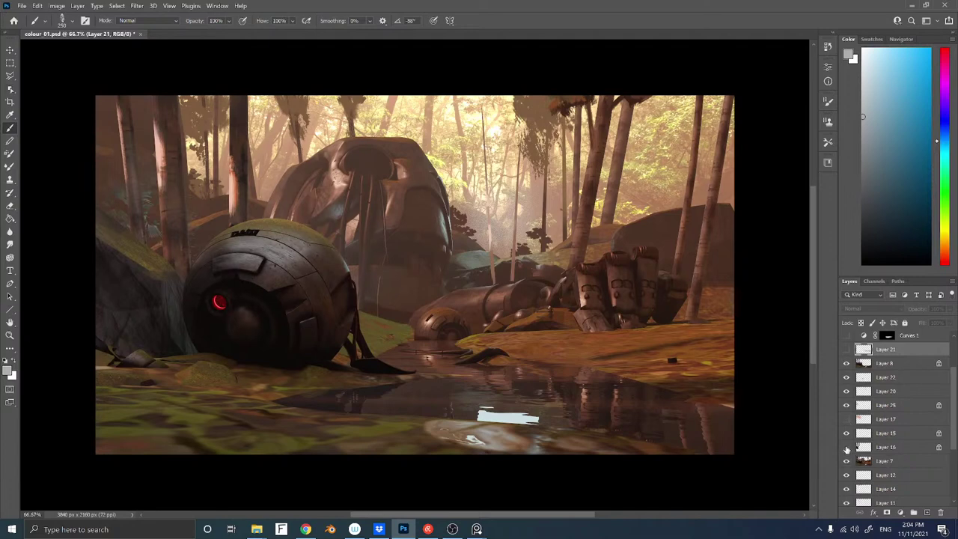
{"action": "left_click", "coordinate": [847, 363], "text": "alt"}
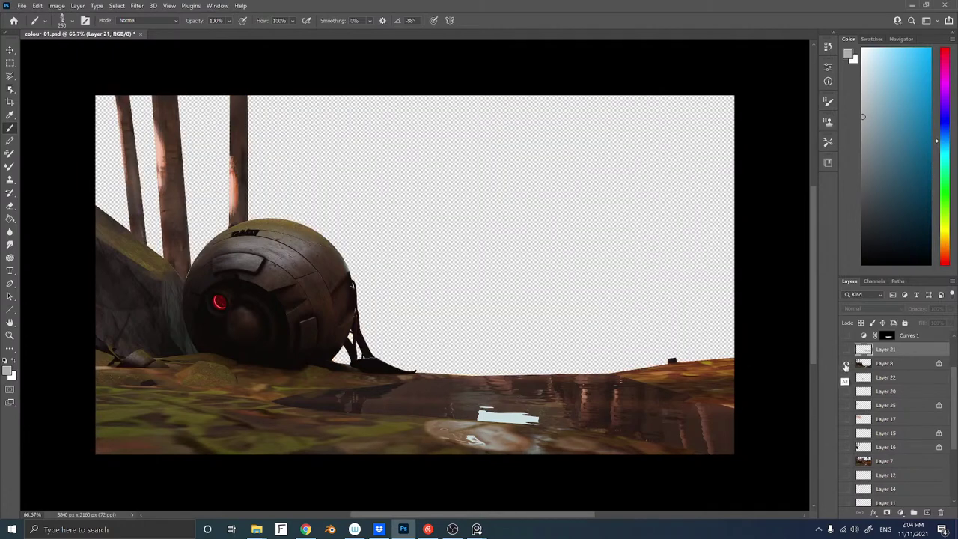
{"action": "left_click", "coordinate": [847, 364], "text": "alt"}
{"action": "left_click_drag", "start_coordinate": [954, 402], "coordinate": [952, 414]}
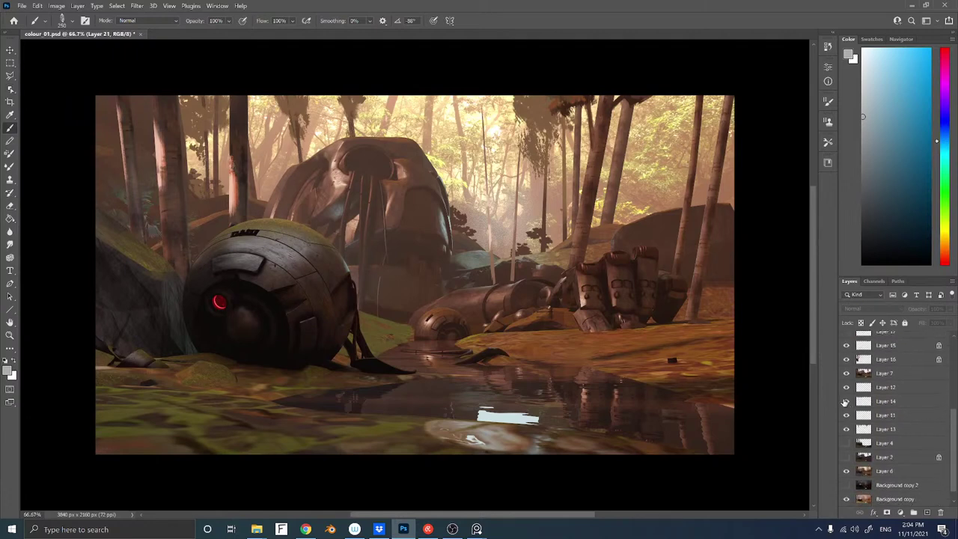
{"action": "left_click", "coordinate": [845, 401]}
{"action": "left_click", "coordinate": [847, 401]}
{"action": "left_click_drag", "start_coordinate": [951, 446], "coordinate": [949, 456]}
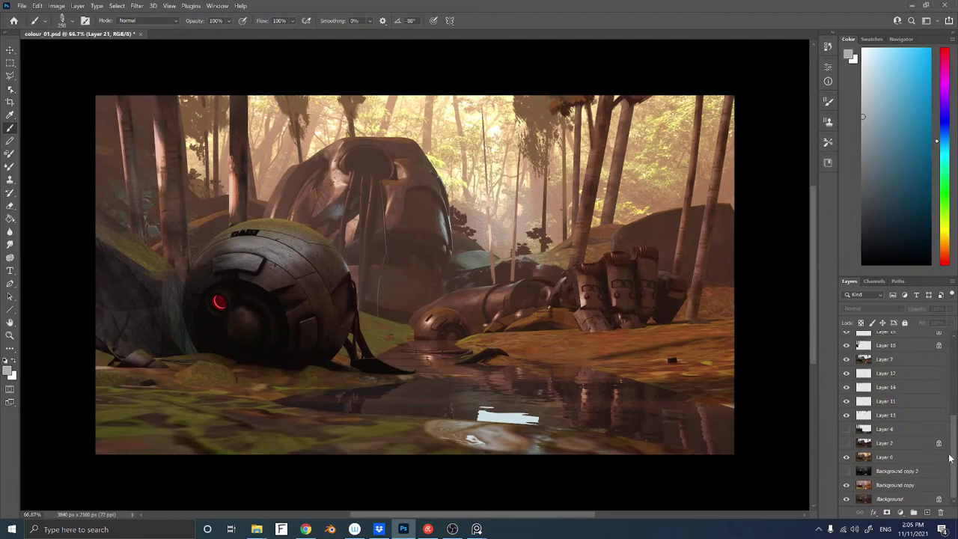
Examine Layer 4, Layer 2, Background copy 2, Background copy and Background one at a time in isolation, and restore the full painting
{"action": "left_click", "coordinate": [847, 430], "text": "alt"}
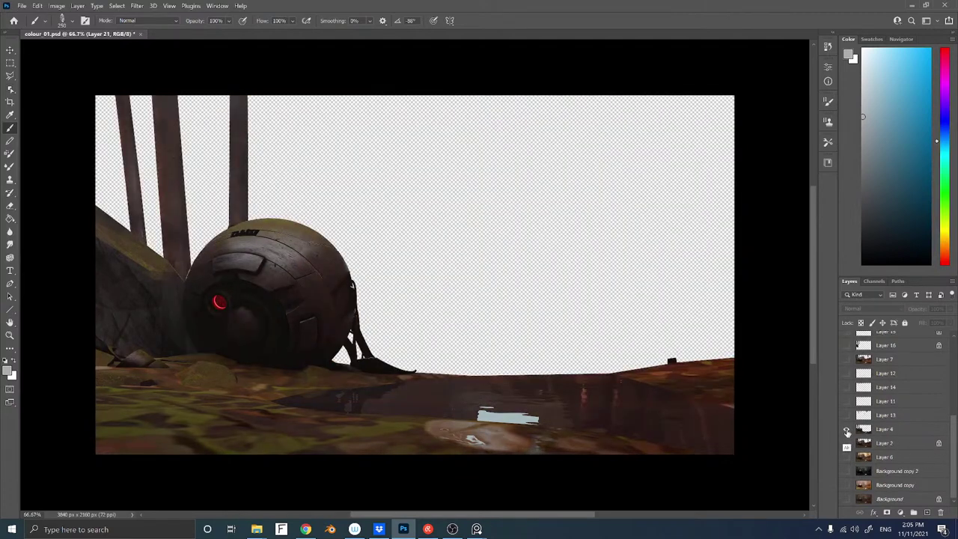
{"action": "left_click", "coordinate": [847, 430], "text": "alt"}
{"action": "left_click", "coordinate": [846, 444], "text": "alt"}
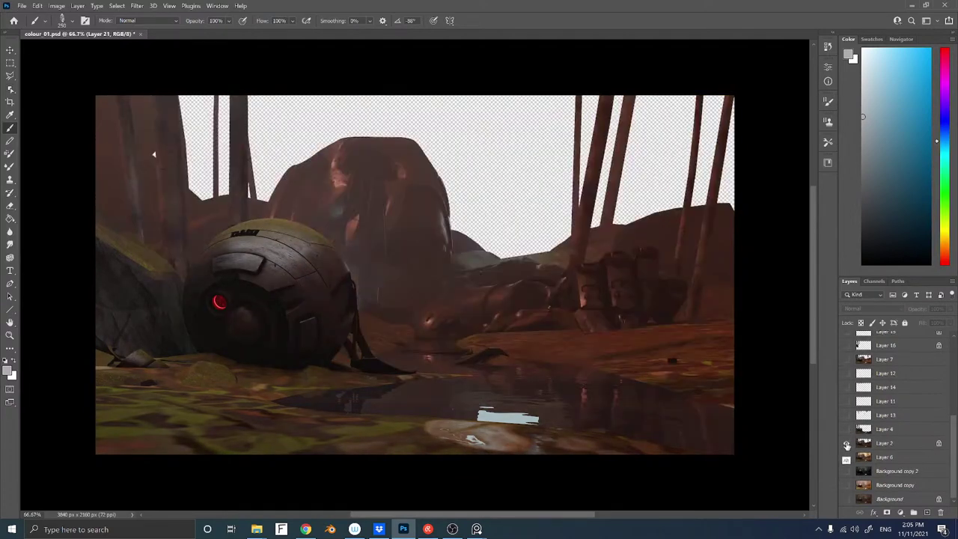
{"action": "left_click", "coordinate": [847, 456]}
{"action": "left_click", "coordinate": [846, 471], "text": "alt"}
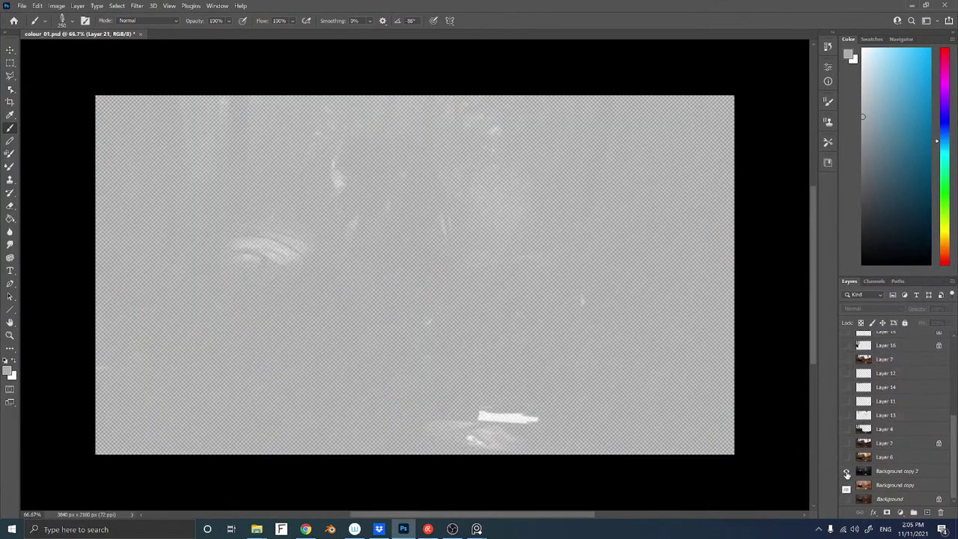
{"action": "left_click", "coordinate": [847, 472], "text": "alt"}
{"action": "left_click", "coordinate": [847, 486], "text": "alt"}
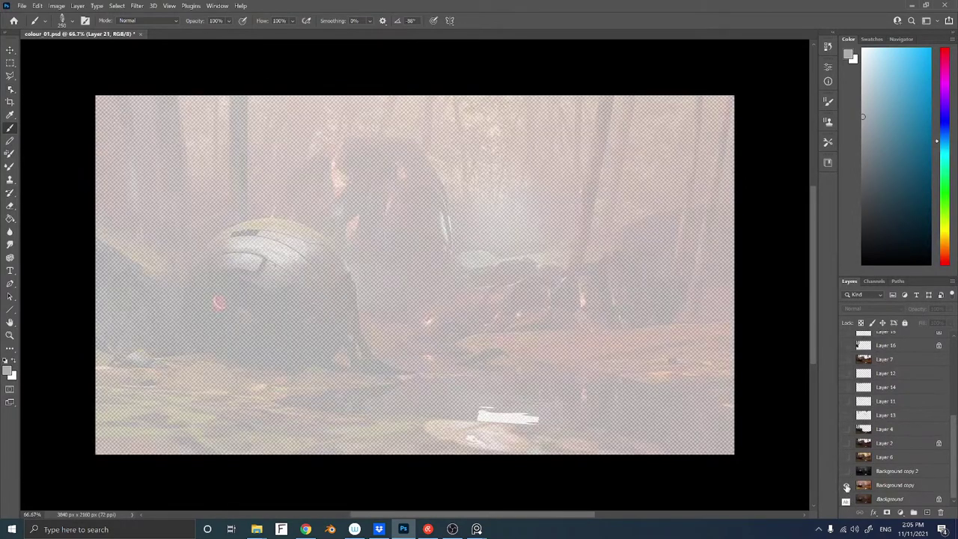
{"action": "left_click", "coordinate": [847, 499], "text": "alt"}
{"action": "left_click", "coordinate": [847, 499], "text": "alt"}
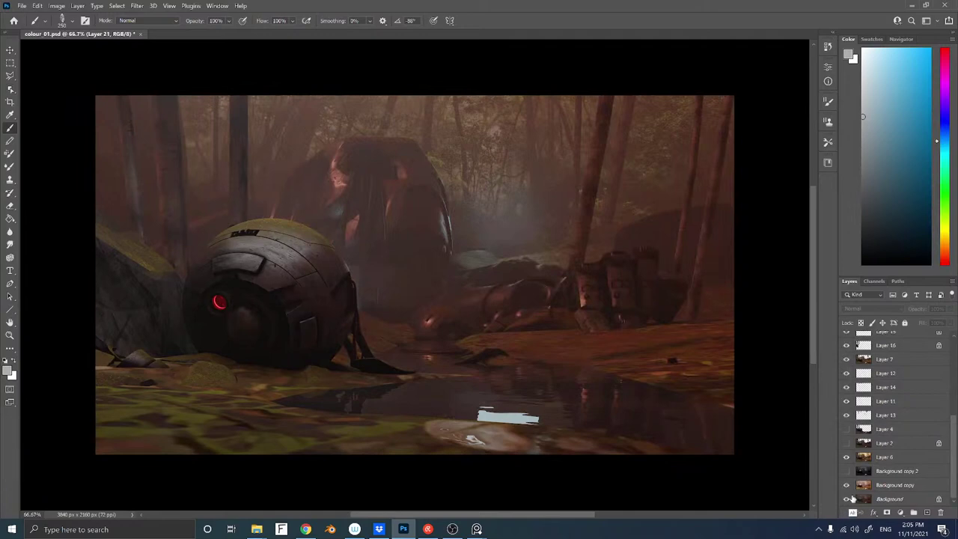
{"action": "left_click", "coordinate": [849, 499]}
{"action": "left_click_drag", "start_coordinate": [950, 460], "coordinate": [952, 381]}
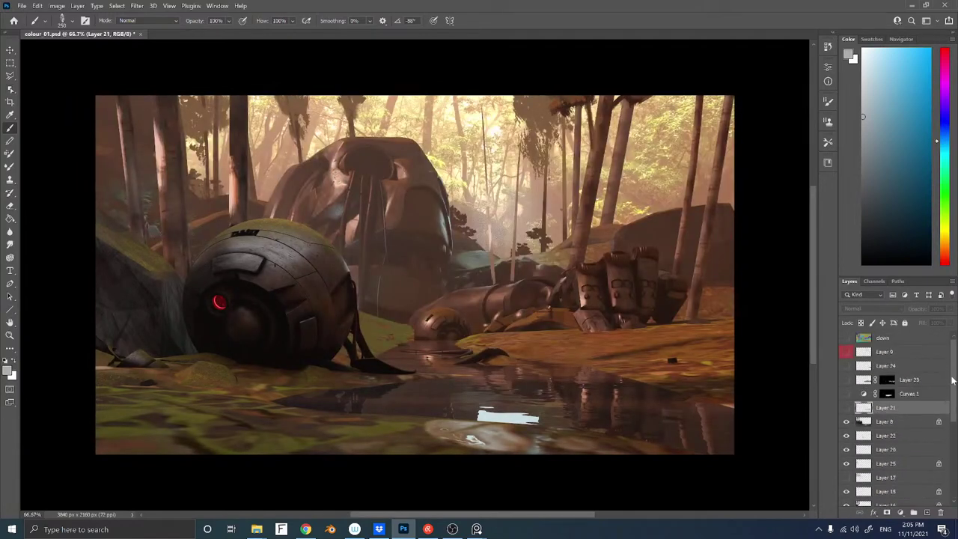
Check the clown colour-ID layer and hide it again, and make Layer 23 and Layer 21 visible
{"action": "left_click", "coordinate": [847, 339]}
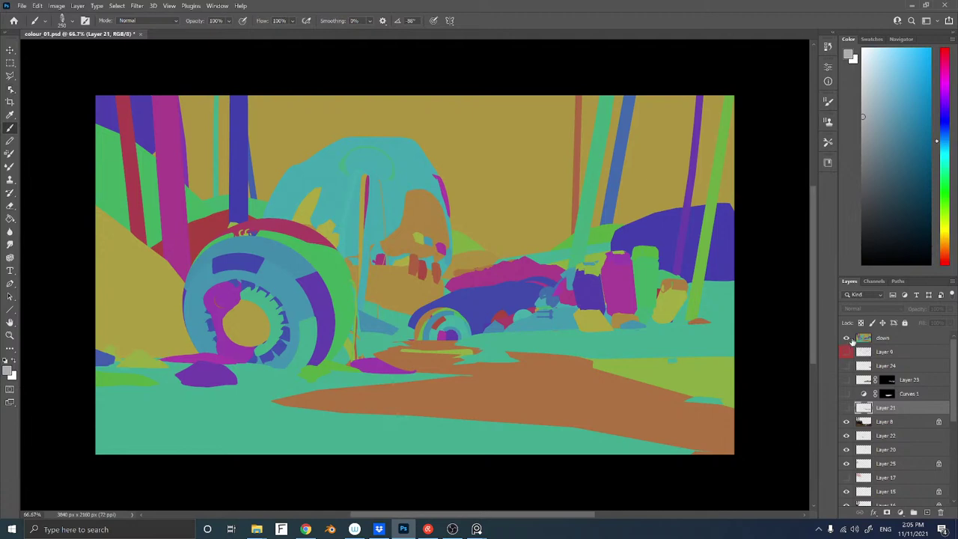
{"action": "left_click", "coordinate": [847, 339]}
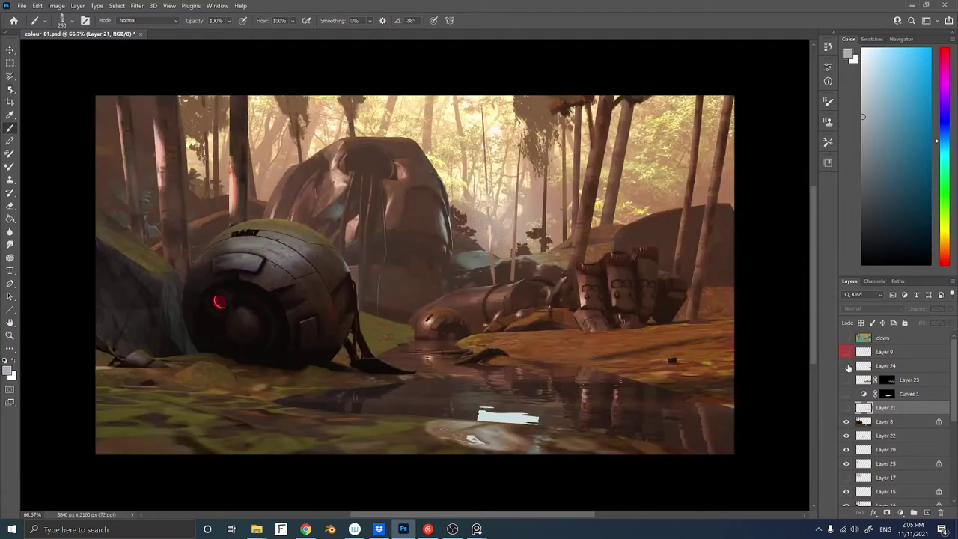
{"action": "left_click", "coordinate": [847, 381]}
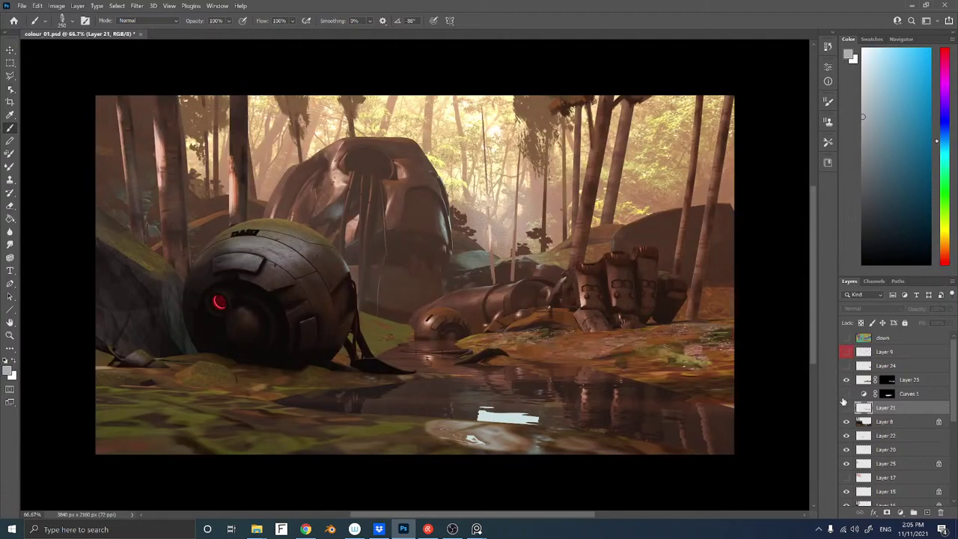
{"action": "left_click", "coordinate": [847, 408]}
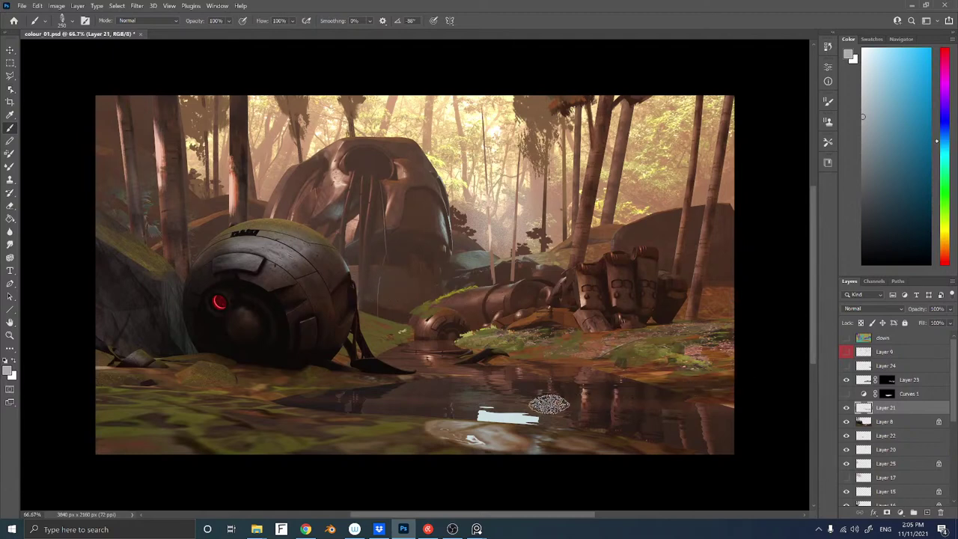
Compare the painting with and without the sketched foliage notes on Layer 9, leaving the layer hidden
{"action": "left_click", "coordinate": [846, 352]}
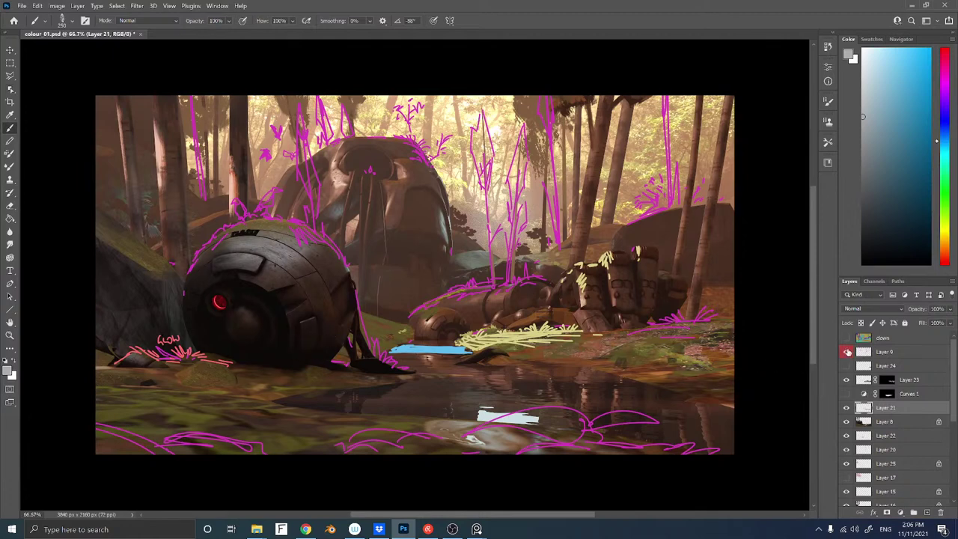
{"action": "left_click", "coordinate": [846, 352]}
{"action": "left_click", "coordinate": [846, 353]}
{"action": "left_click", "coordinate": [846, 353]}
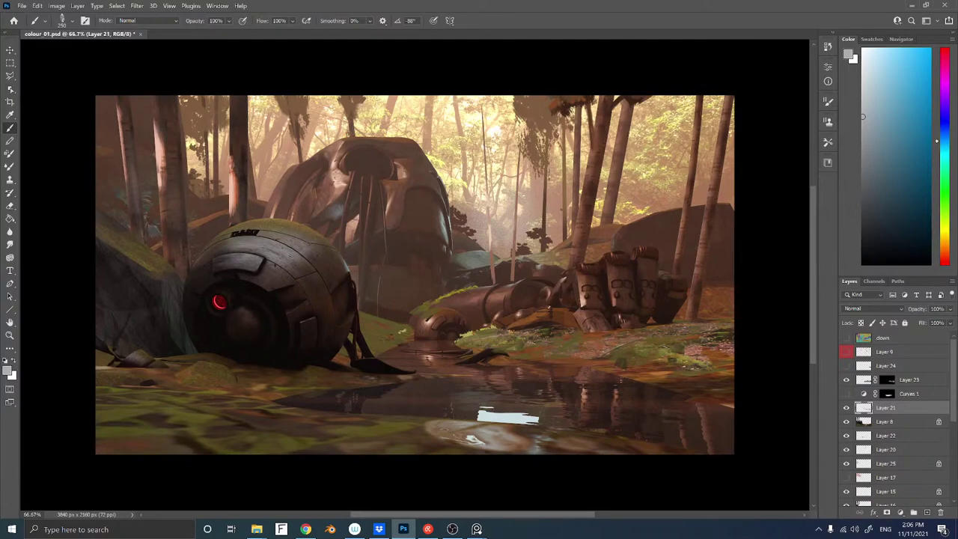
Bring the PureRef board over the painting and examine its forest reference photos
{"action": "key", "text": "super+d"}
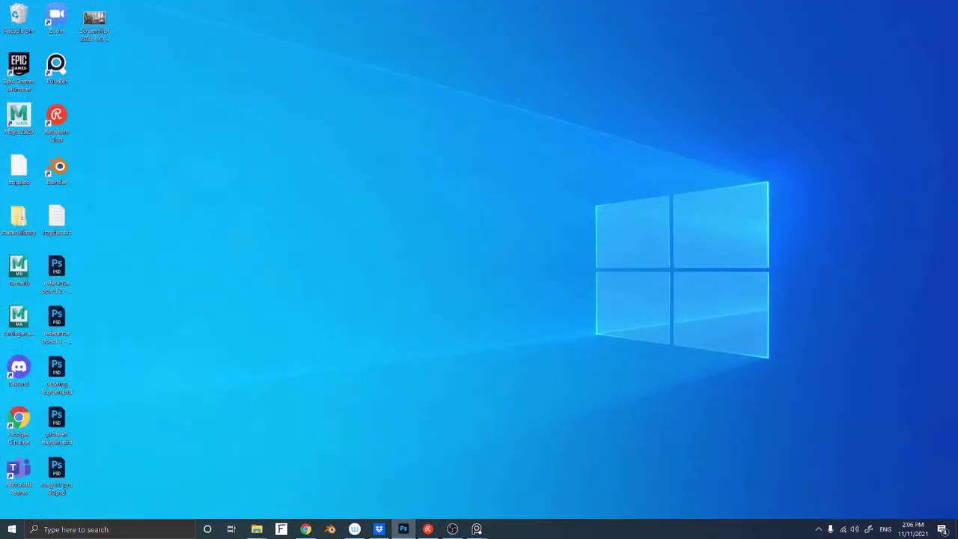
{"action": "key", "text": "super+d"}
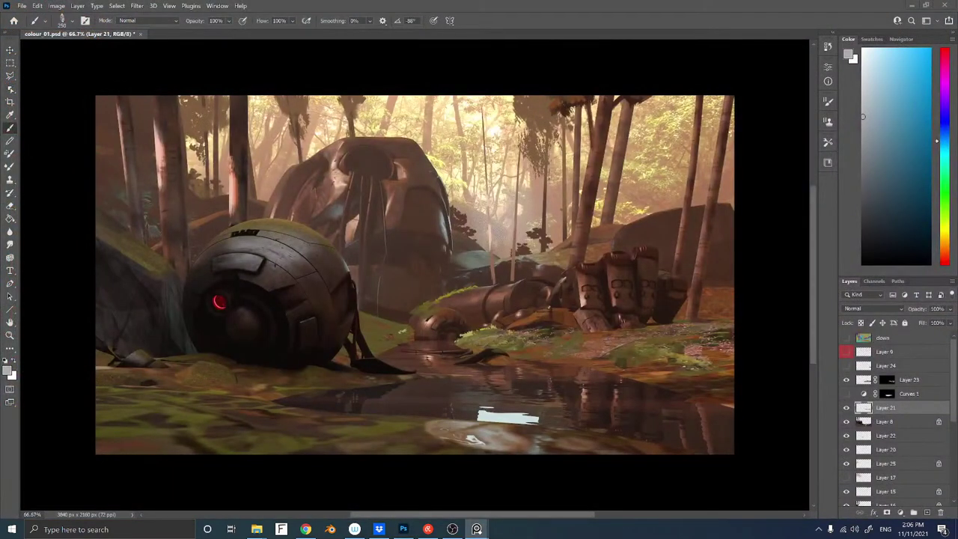
{"action": "left_click_drag", "start_coordinate": [957, 289], "coordinate": [458, 263]}
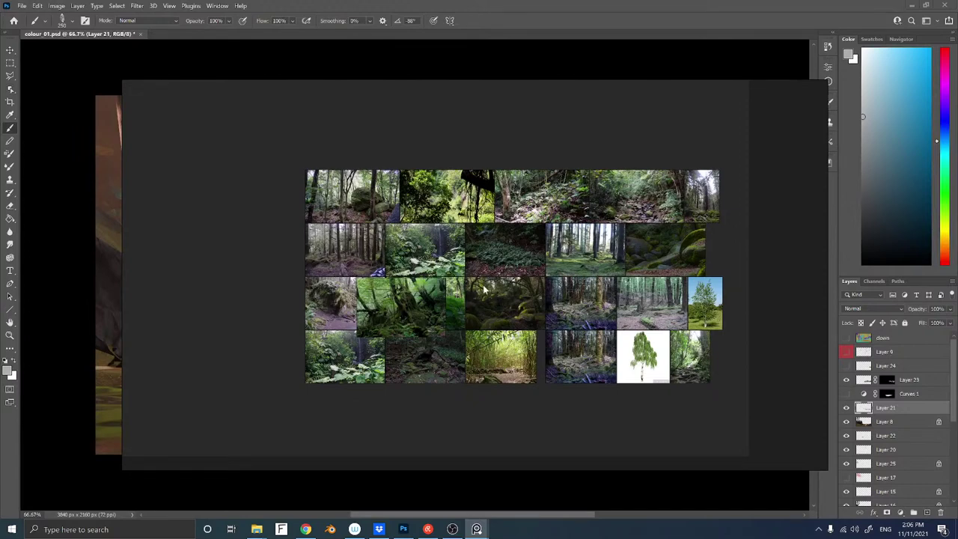
{"action": "scroll", "coordinate": [500, 291], "scroll_direction": "up", "scroll_amount": 2}
{"action": "scroll", "coordinate": [438, 271], "scroll_direction": "up", "scroll_amount": 2}
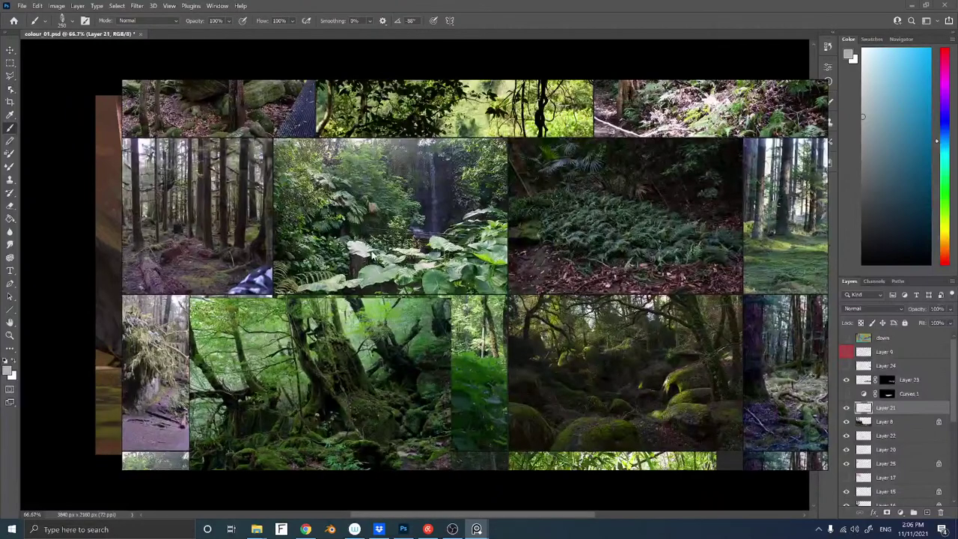
{"action": "scroll", "coordinate": [372, 255], "scroll_direction": "down", "scroll_amount": 2}
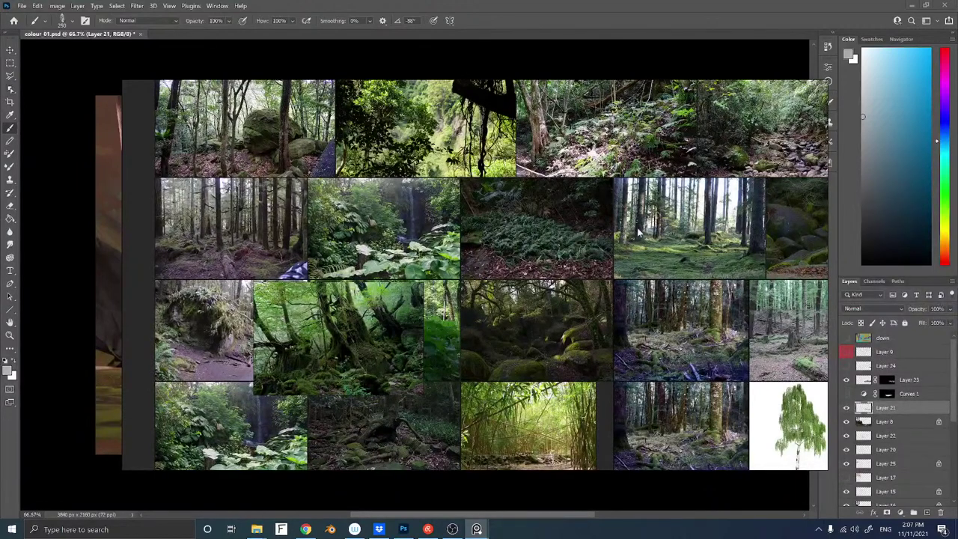
{"action": "left_click_drag", "start_coordinate": [616, 281], "coordinate": [464, 257]}
{"action": "left_click_drag", "start_coordinate": [643, 269], "coordinate": [589, 274]}
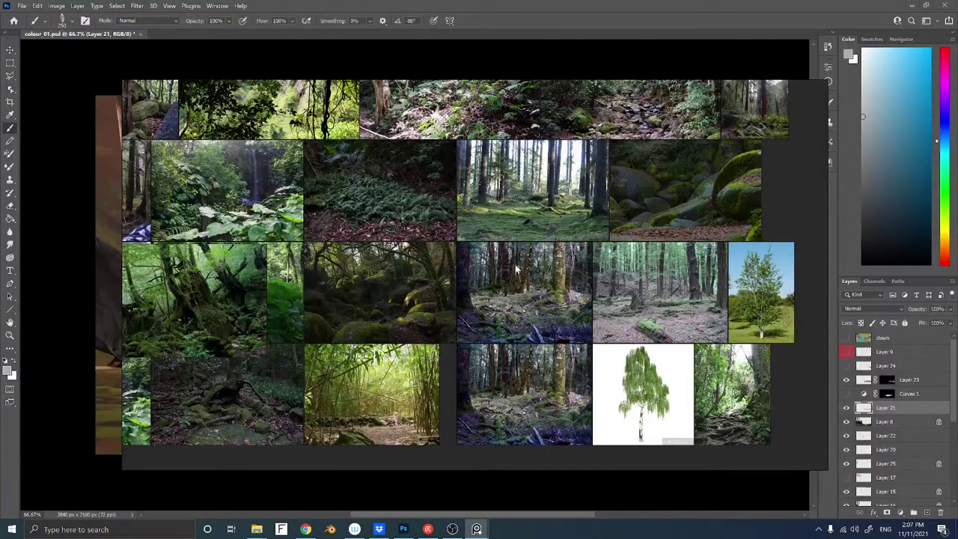
{"action": "scroll", "coordinate": [490, 256], "scroll_direction": "down", "scroll_amount": 4}
{"action": "left_click_drag", "start_coordinate": [440, 226], "coordinate": [481, 286]}
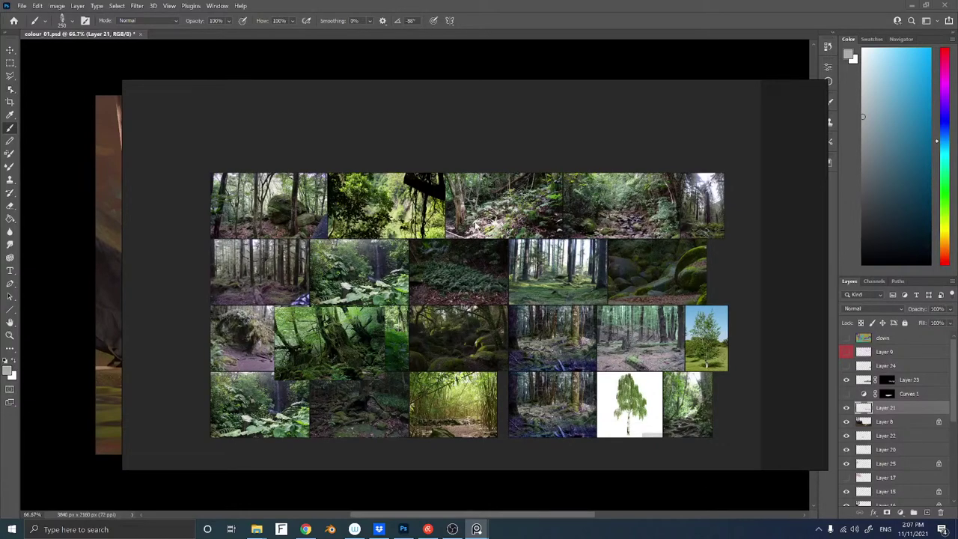
Place the green mossy tree photo above the other references and move the board off the painting
{"action": "left_click_drag", "start_coordinate": [356, 352], "coordinate": [309, 148]}
{"action": "mouse_move", "coordinate": [410, 150]}
{"action": "left_mouse_down"}
{"action": "mouse_move", "coordinate": [855, 162]}
{"action": "mouse_move", "coordinate": [782, 157]}
{"action": "mouse_move", "coordinate": [587, 176]}
{"action": "left_mouse_up"}
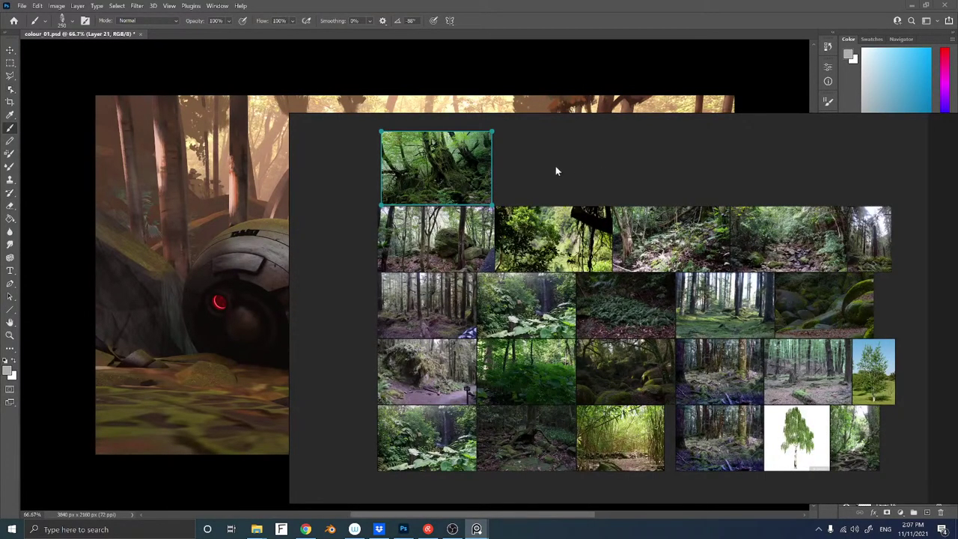
{"action": "mouse_move", "coordinate": [555, 166]}
{"action": "left_mouse_down"}
{"action": "mouse_move", "coordinate": [586, 171]}
{"action": "mouse_move", "coordinate": [607, 163]}
{"action": "mouse_move", "coordinate": [600, 154]}
{"action": "mouse_move", "coordinate": [957, 120]}
{"action": "left_mouse_up"}
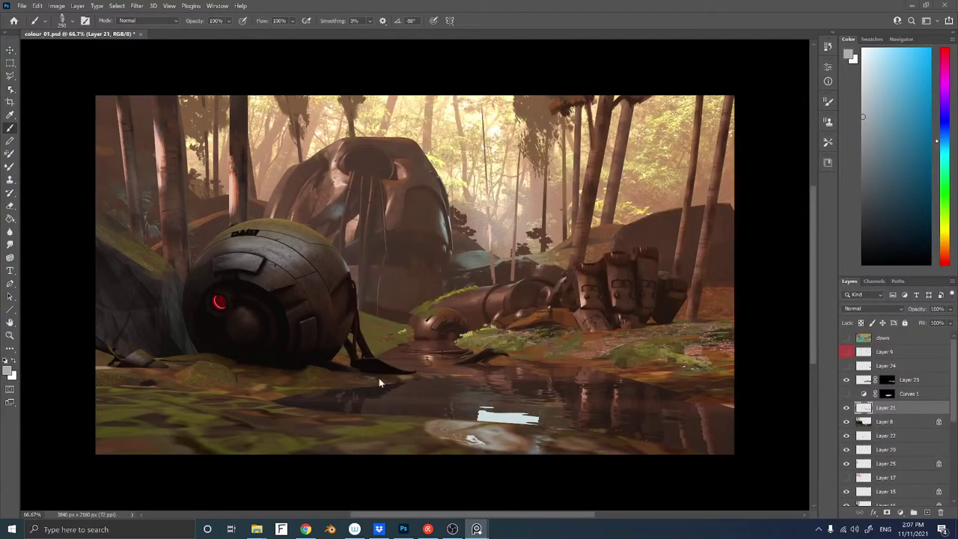
Add a new empty layer directly above Layer 23 and choose a light blue foreground colour
{"action": "left_click", "coordinate": [908, 381]}
{"action": "key", "text": "ctrl+shift+n"}
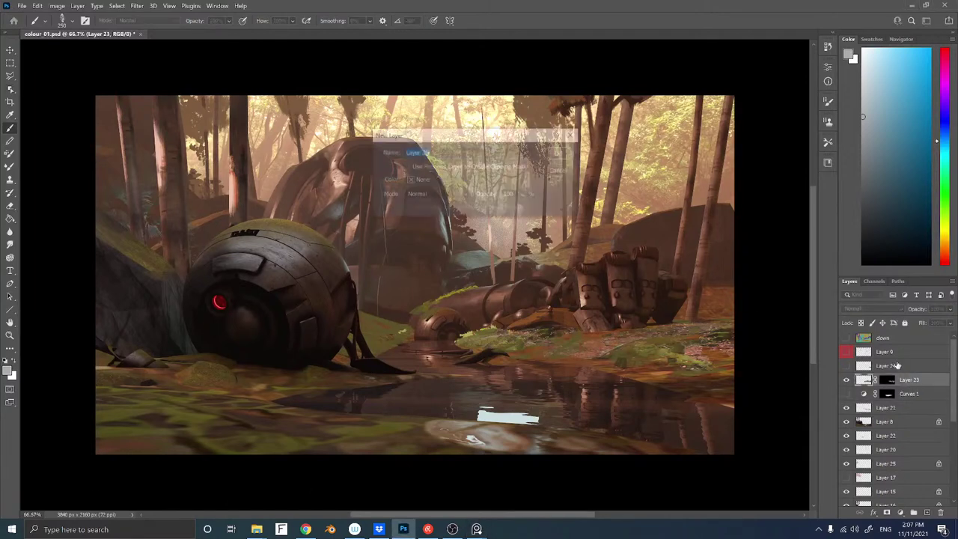
{"action": "key", "text": "Return"}
{"action": "left_click", "coordinate": [909, 66]}
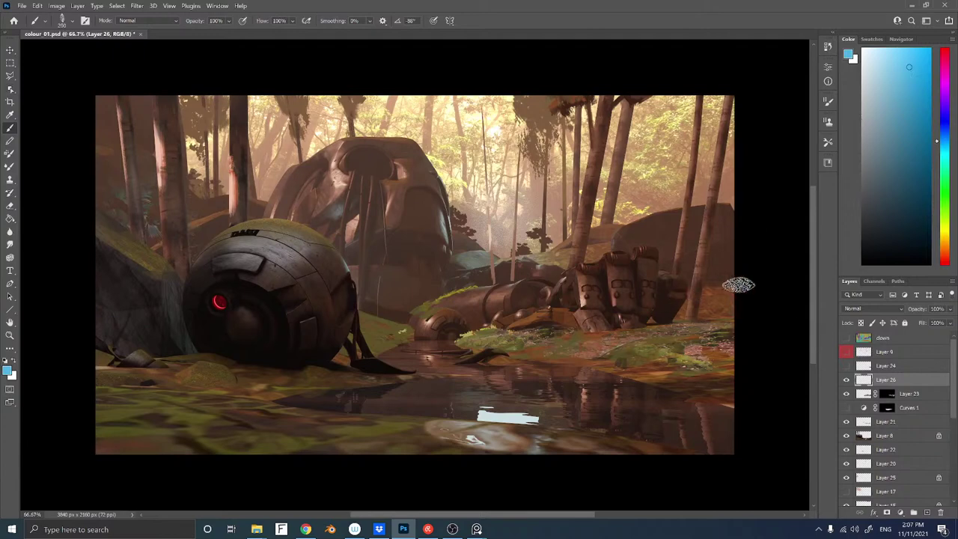
Sketch light blue guide lines along the ground planes and banks on both sides of the water
{"action": "mouse_move", "coordinate": [719, 318]}
{"action": "left_mouse_down"}
{"action": "mouse_move", "coordinate": [487, 346]}
{"action": "mouse_move", "coordinate": [720, 383]}
{"action": "left_mouse_up"}
{"action": "left_click_drag", "start_coordinate": [346, 311], "coordinate": [412, 333]}
{"action": "left_click_drag", "start_coordinate": [412, 333], "coordinate": [351, 374]}
{"action": "left_click_drag", "start_coordinate": [281, 376], "coordinate": [416, 289]}
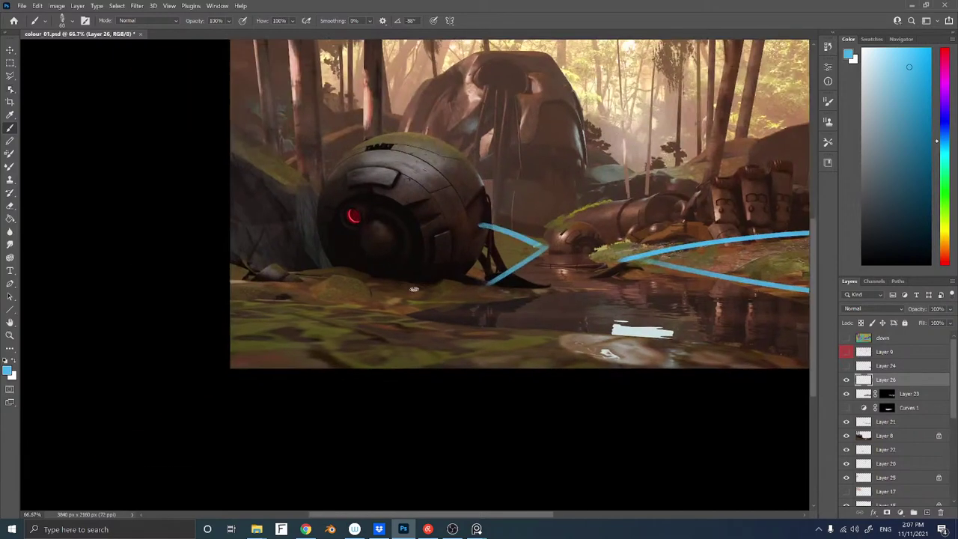
{"action": "left_click_drag", "start_coordinate": [248, 267], "coordinate": [487, 288]}
{"action": "mouse_move", "coordinate": [554, 291]}
{"action": "left_mouse_down"}
{"action": "mouse_move", "coordinate": [412, 305]}
{"action": "mouse_move", "coordinate": [711, 345]}
{"action": "left_mouse_up"}
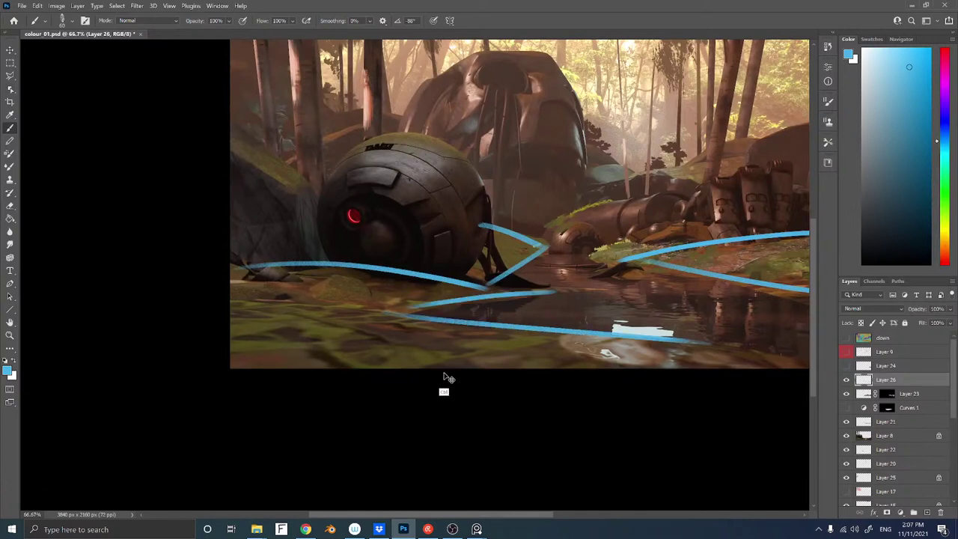
Undo all the light blue guide strokes
{"action": "key", "text": "ctrl+z"}
{"action": "key", "text": "ctrl+z"}
{"action": "key", "text": "ctrl+z"}
{"action": "key", "text": "ctrl+z"}
{"action": "key", "text": "ctrl+z"}
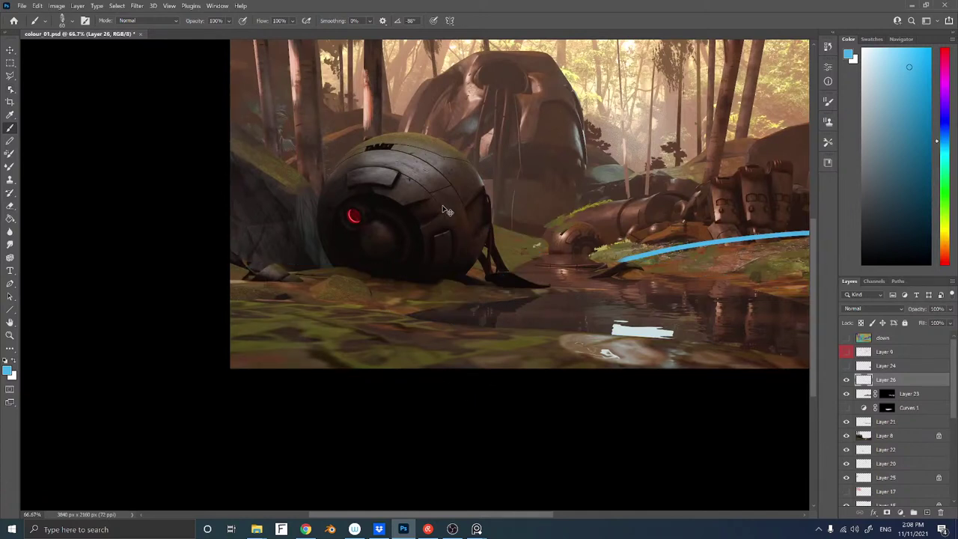
{"action": "key", "text": "ctrl+z"}
Copy the green mossy tree photo from the PureRef board and paste it into the Photoshop painting above Layer 23
{"action": "left_click_drag", "start_coordinate": [529, 222], "coordinate": [411, 227]}
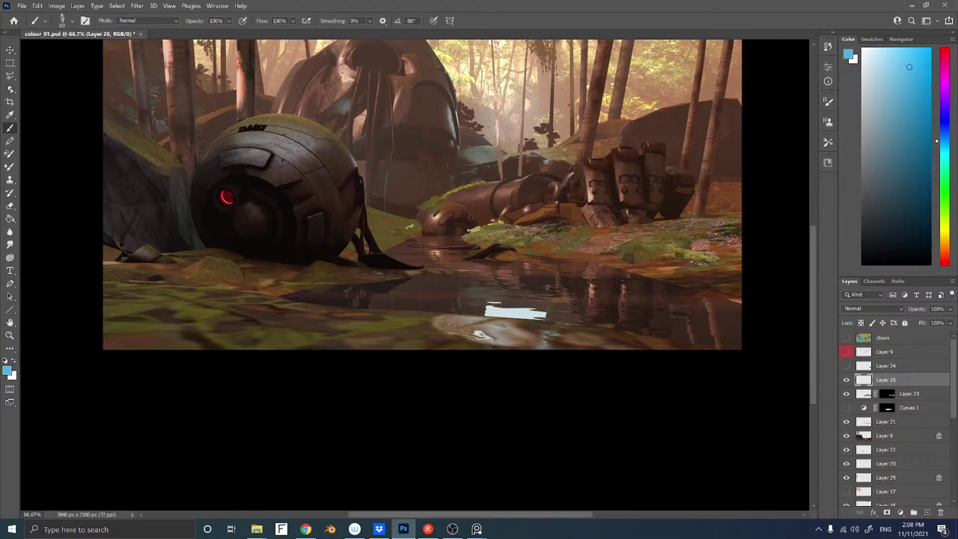
{"action": "left_click", "coordinate": [476, 530]}
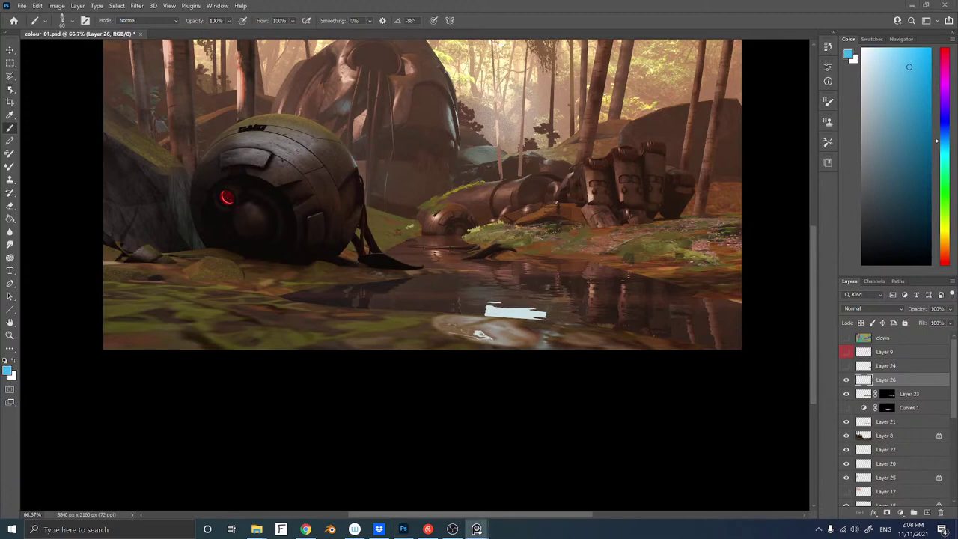
{"action": "left_click", "coordinate": [471, 336]}
{"action": "key", "text": "ctrl+v"}
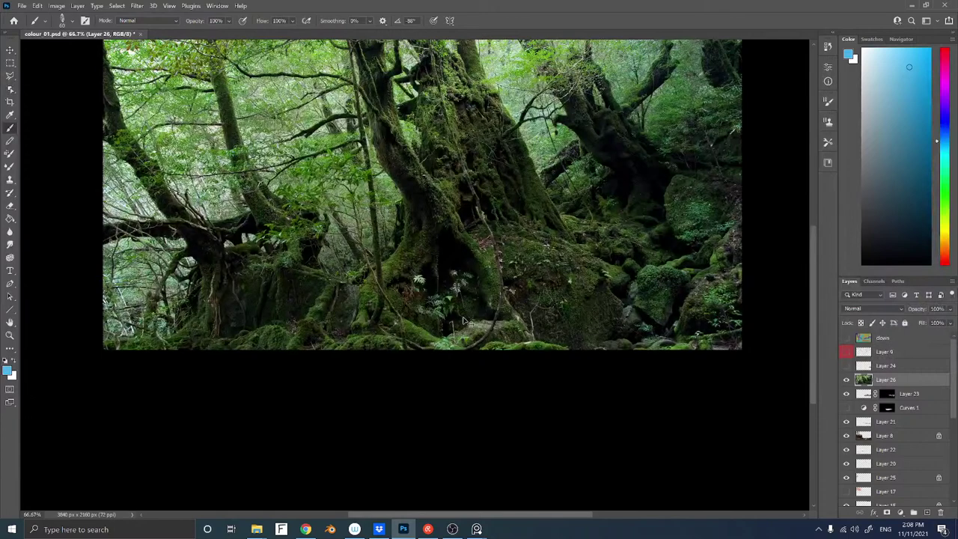
Scale the pasted forest photo to about 61% and place it over the right half of the painting, clear of the foreground
{"action": "key", "text": "ctrl+t"}
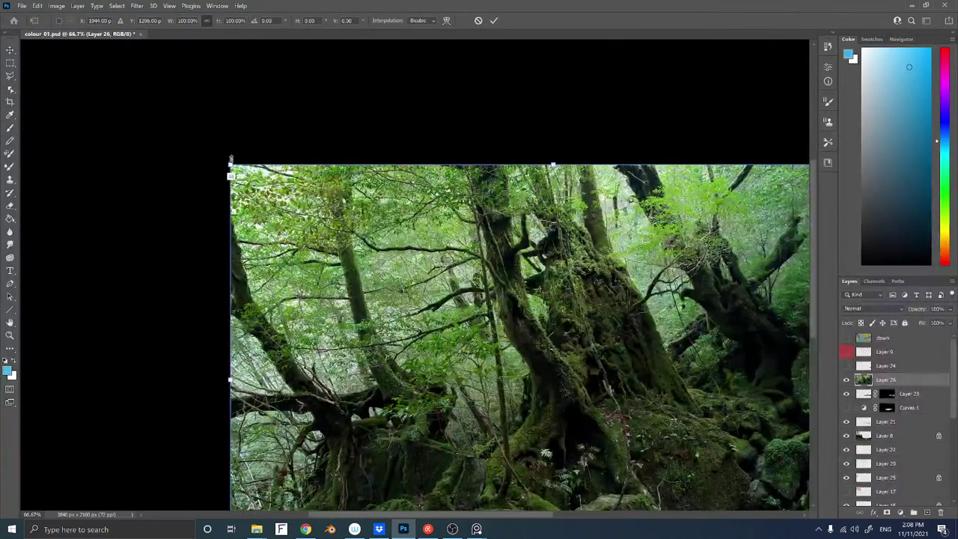
{"action": "mouse_move", "coordinate": [239, 170]}
{"action": "left_mouse_down"}
{"action": "mouse_move", "coordinate": [487, 314]}
{"action": "mouse_move", "coordinate": [430, 322]}
{"action": "mouse_move", "coordinate": [392, 310]}
{"action": "mouse_move", "coordinate": [483, 212]}
{"action": "mouse_move", "coordinate": [441, 283]}
{"action": "mouse_move", "coordinate": [482, 329]}
{"action": "mouse_move", "coordinate": [622, 415]}
{"action": "mouse_move", "coordinate": [482, 332]}
{"action": "mouse_move", "coordinate": [492, 298]}
{"action": "mouse_move", "coordinate": [518, 280]}
{"action": "left_mouse_up"}
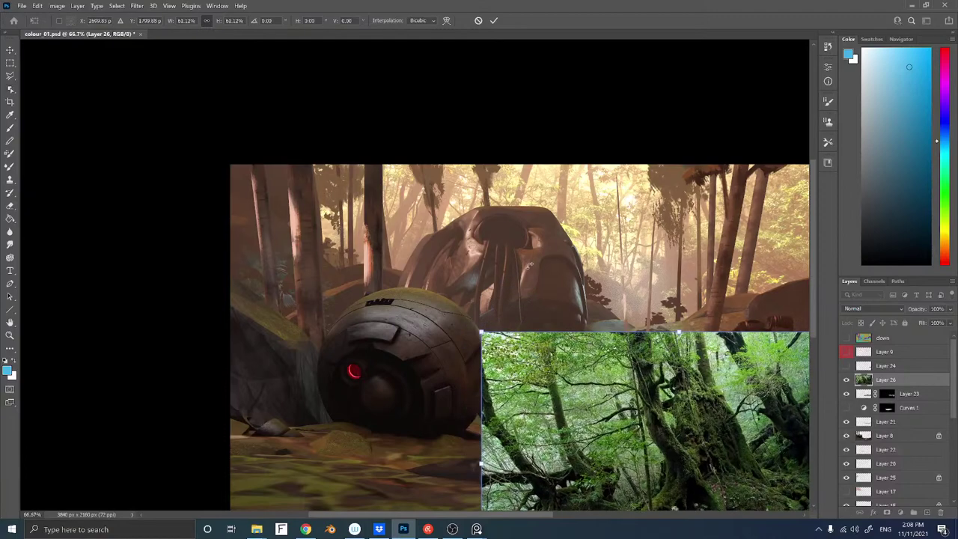
{"action": "key", "text": "Return"}
{"action": "left_click_drag", "start_coordinate": [498, 422], "coordinate": [313, 228]}
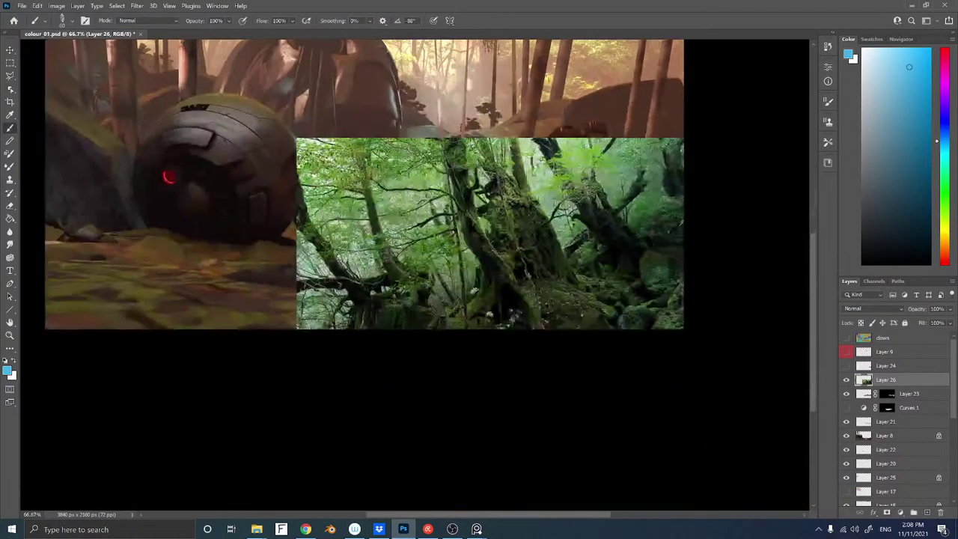
{"action": "left_click_drag", "start_coordinate": [462, 247], "coordinate": [496, 151]}
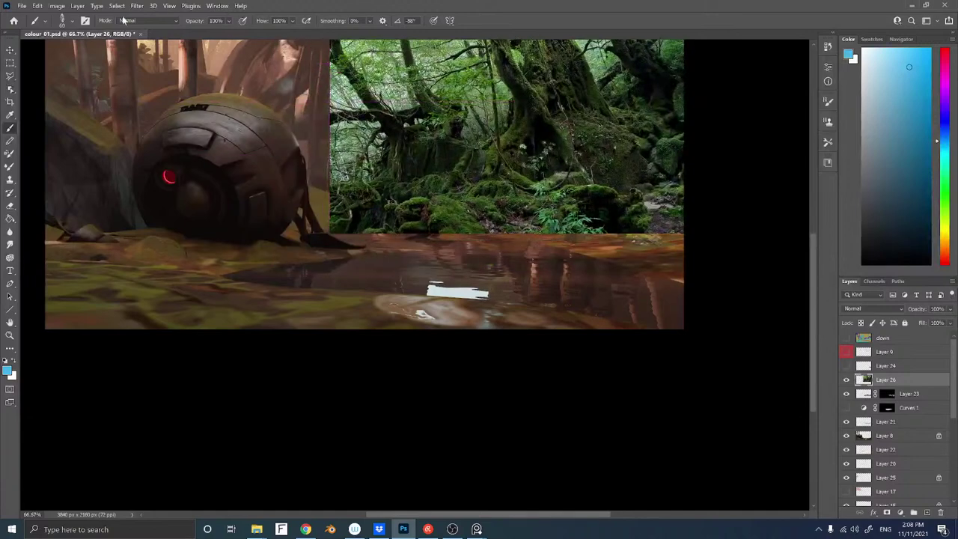
Set the displayed extras to None and reposition the forest photo slightly above the water
{"action": "left_click", "coordinate": [169, 5]}
{"action": "mouse_move", "coordinate": [230, 204]}
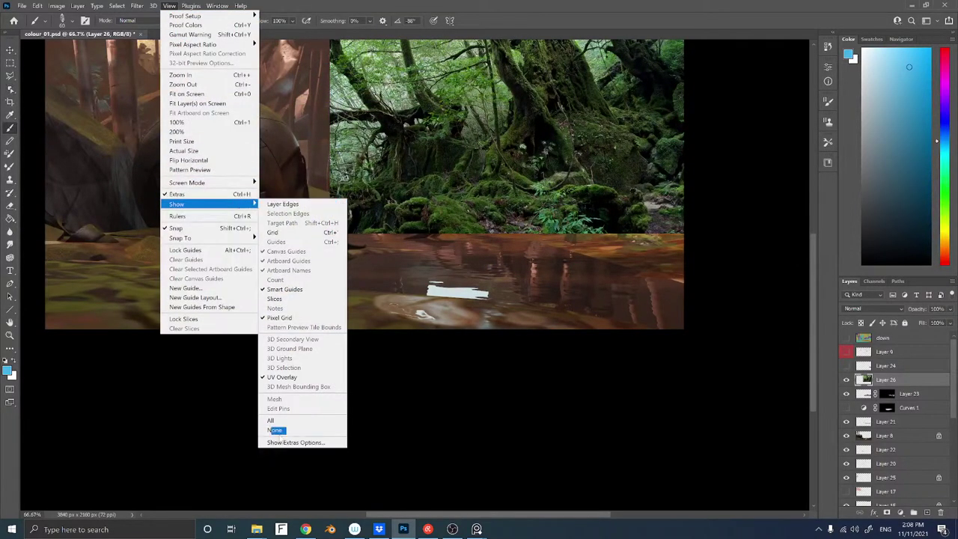
{"action": "left_click", "coordinate": [278, 431]}
{"action": "left_click_drag", "start_coordinate": [426, 221], "coordinate": [536, 205]}
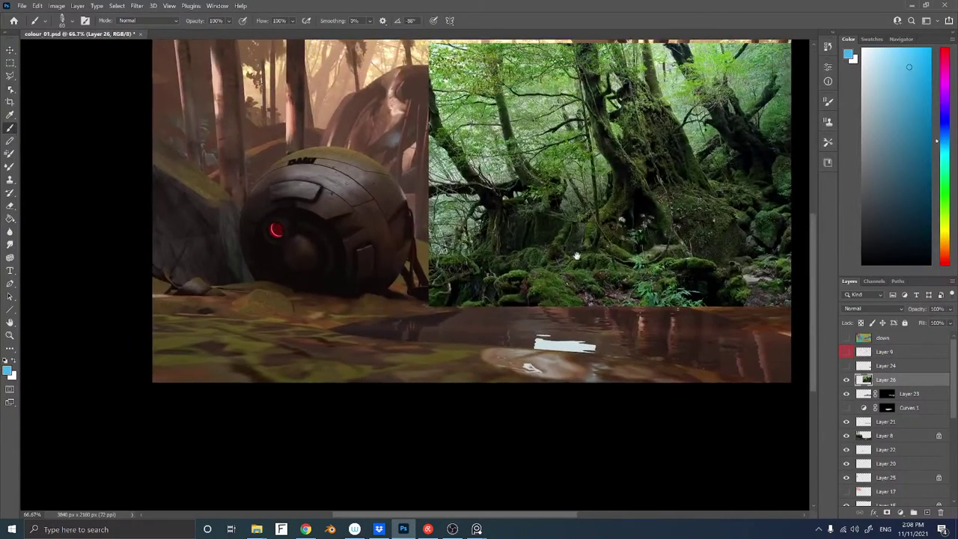
Lasso and copy the mossy ground strip from the forest photo, delete the photo layer and paste the strip in its place
{"action": "mouse_move", "coordinate": [576, 256]}
{"action": "left_mouse_down"}
{"action": "mouse_move", "coordinate": [533, 221]}
{"action": "mouse_move", "coordinate": [491, 221]}
{"action": "mouse_move", "coordinate": [560, 227]}
{"action": "mouse_move", "coordinate": [510, 228]}
{"action": "mouse_move", "coordinate": [523, 217]}
{"action": "mouse_move", "coordinate": [545, 230]}
{"action": "mouse_move", "coordinate": [710, 247]}
{"action": "mouse_move", "coordinate": [680, 242]}
{"action": "mouse_move", "coordinate": [708, 278]}
{"action": "mouse_move", "coordinate": [723, 281]}
{"action": "mouse_move", "coordinate": [324, 292]}
{"action": "mouse_move", "coordinate": [350, 285]}
{"action": "left_mouse_up"}
{"action": "key", "text": "l"}
{"action": "left_click", "coordinate": [394, 231]}
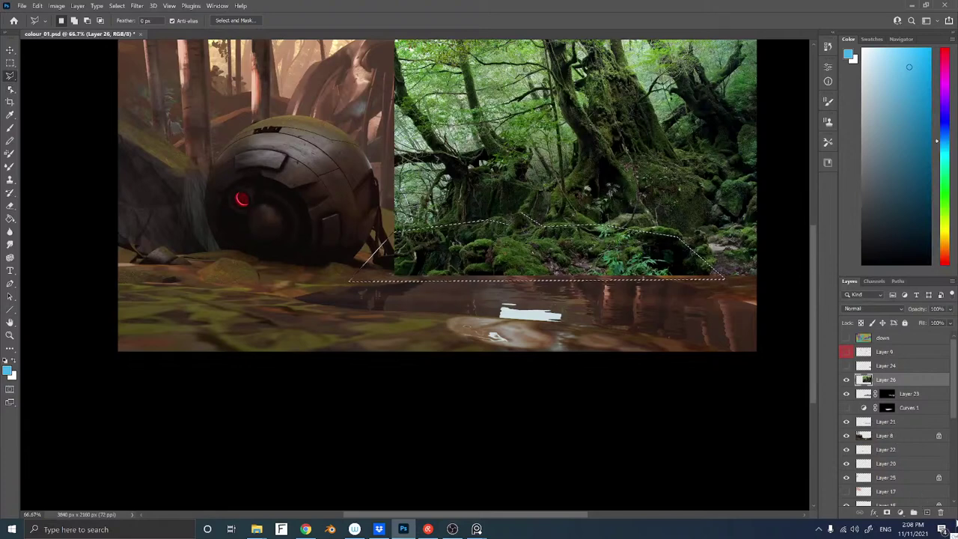
{"action": "left_click", "coordinate": [941, 513]}
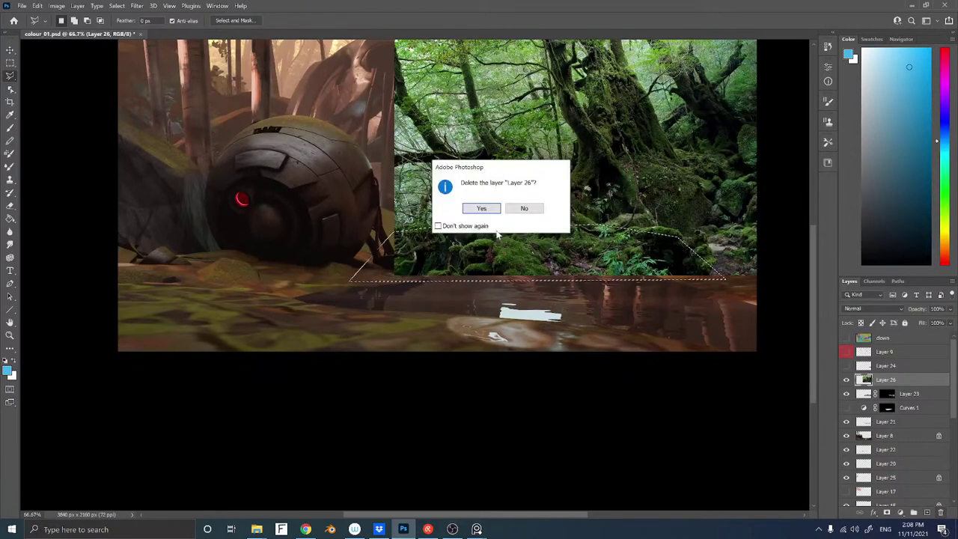
{"action": "left_click", "coordinate": [481, 210]}
{"action": "key", "text": "ctrl+v"}
Stretch the moss strip wider and place it across the near bank below the spherical robot head, down to the canvas edge
{"action": "left_click_drag", "start_coordinate": [495, 271], "coordinate": [217, 307], "text": "ctrl"}
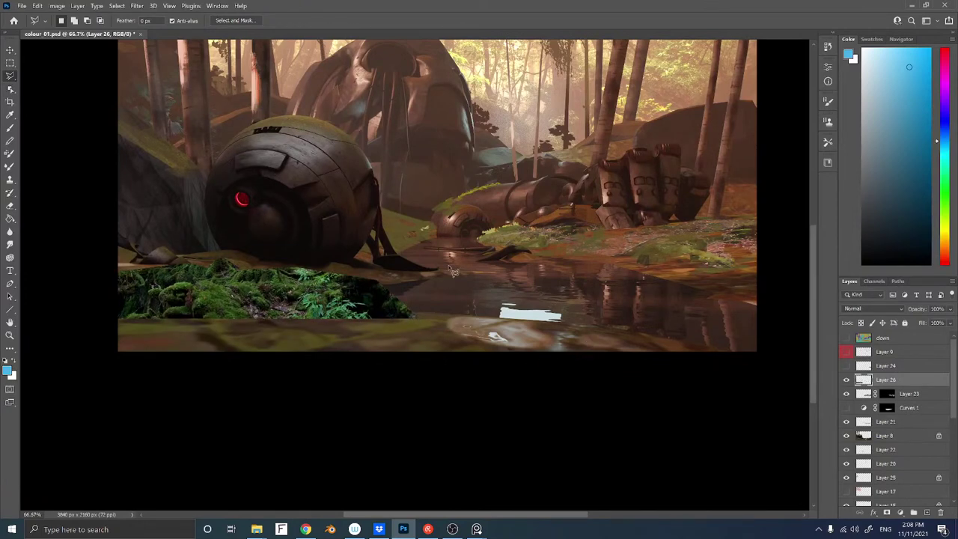
{"action": "key", "text": "ctrl+t"}
{"action": "left_click_drag", "start_coordinate": [423, 323], "coordinate": [642, 336]}
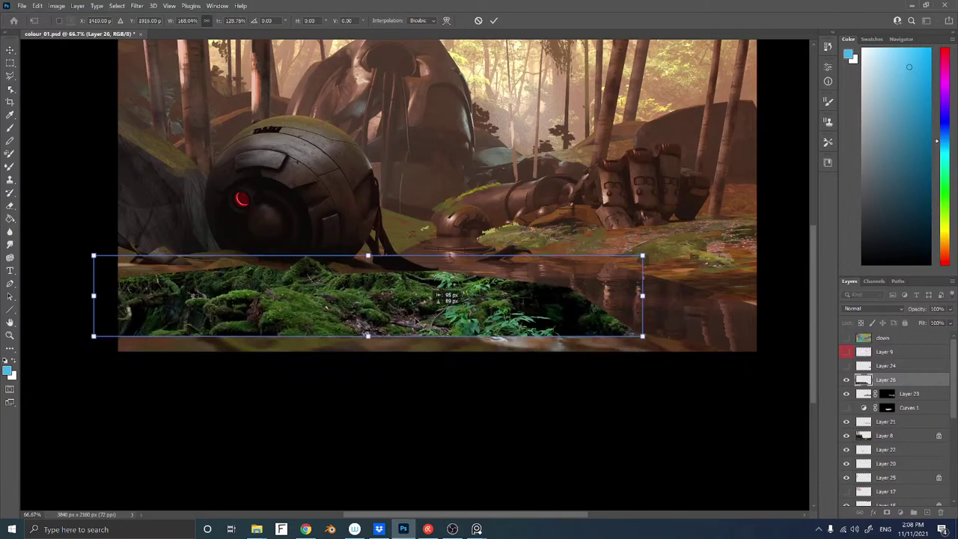
{"action": "left_click_drag", "start_coordinate": [436, 296], "coordinate": [390, 314]}
{"action": "key", "text": "Return"}
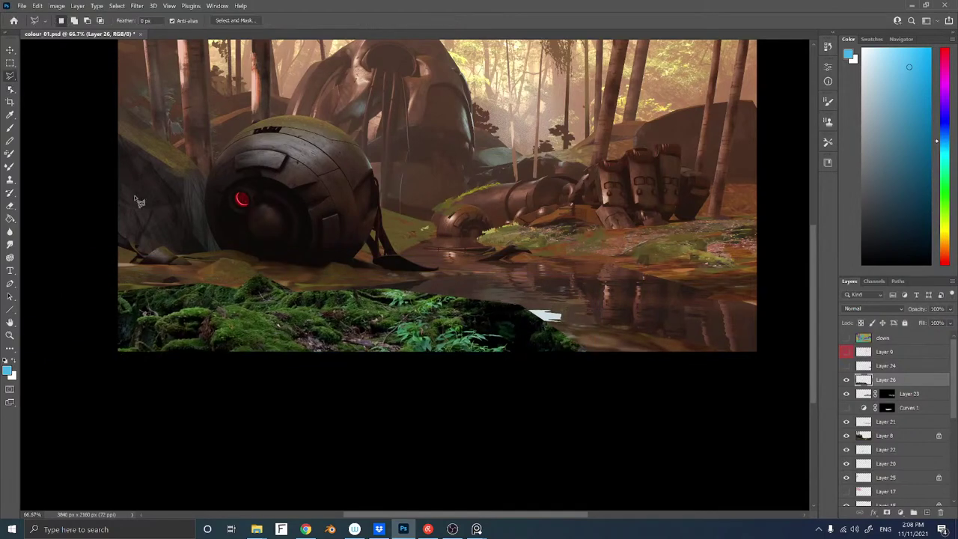
Erase the moss strip's dark waterside end with a textured 200 px eraser brush and nudge the strip into place
{"action": "key", "text": "e"}
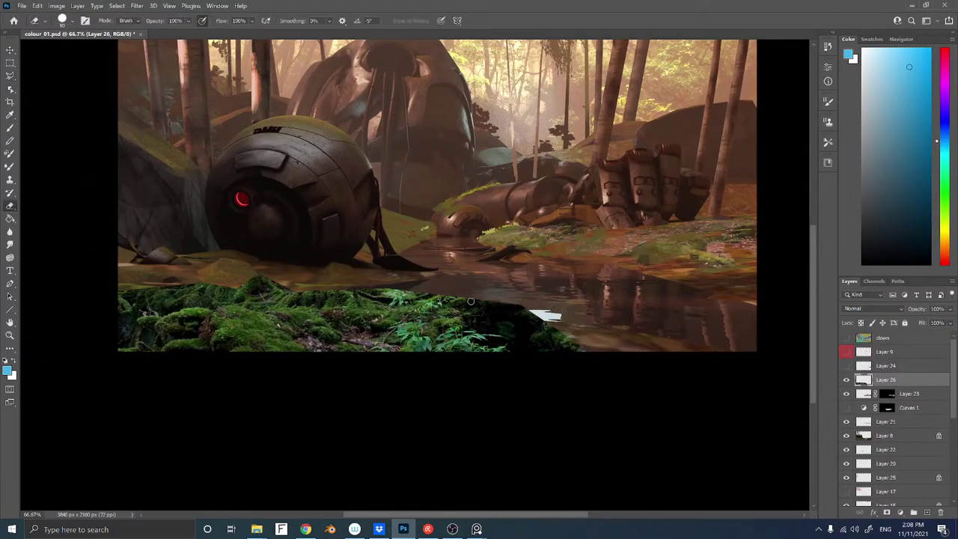
{"action": "right_click", "coordinate": [471, 290]}
{"action": "left_click", "coordinate": [551, 397]}
{"action": "left_click", "coordinate": [263, 448]}
{"action": "mouse_move", "coordinate": [430, 293]}
{"action": "left_mouse_down"}
{"action": "mouse_move", "coordinate": [498, 337]}
{"action": "mouse_move", "coordinate": [462, 298]}
{"action": "mouse_move", "coordinate": [494, 324]}
{"action": "mouse_move", "coordinate": [607, 351]}
{"action": "mouse_move", "coordinate": [569, 343]}
{"action": "mouse_move", "coordinate": [621, 369]}
{"action": "left_mouse_up"}
{"action": "left_click_drag", "start_coordinate": [497, 331], "coordinate": [607, 369]}
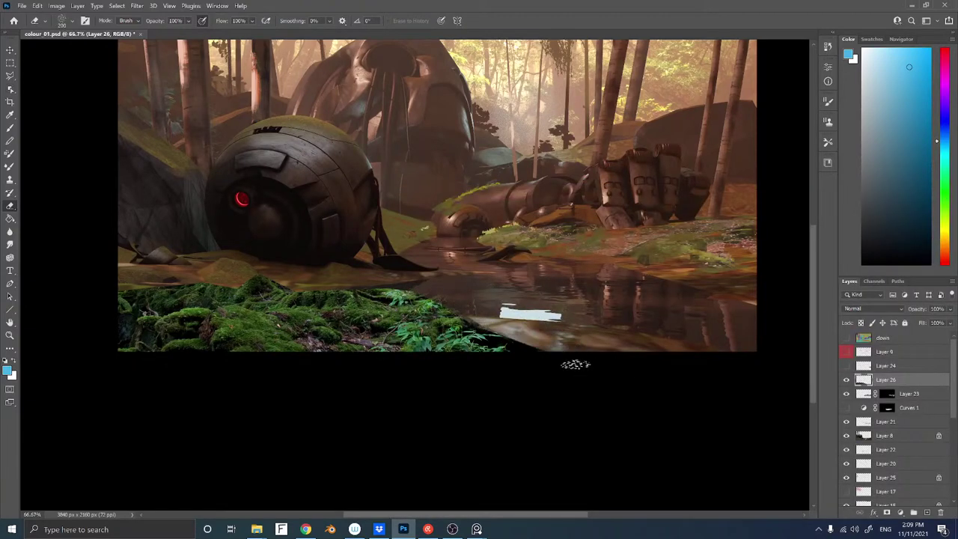
{"action": "left_click_drag", "start_coordinate": [501, 336], "coordinate": [561, 356]}
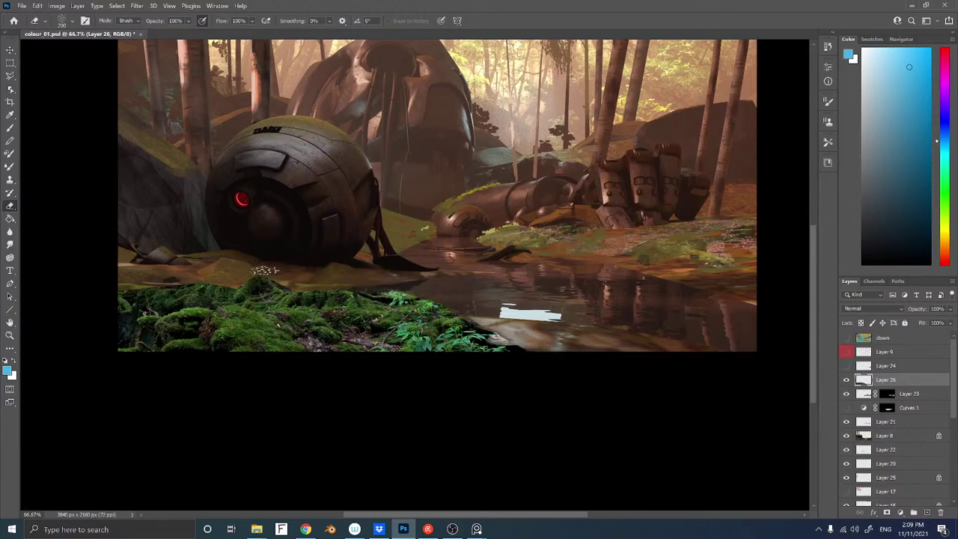
{"action": "left_click_drag", "start_coordinate": [327, 330], "coordinate": [336, 319]}
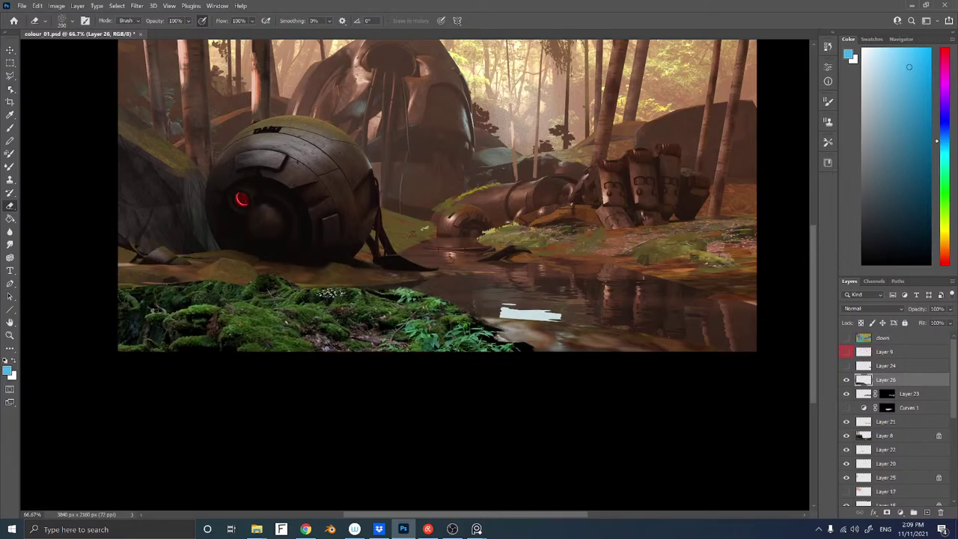
Set up a custom proof simulating Dot Gain 20% and toggle it to compare the painting's values in greyscale
{"action": "left_click", "coordinate": [191, 6]}
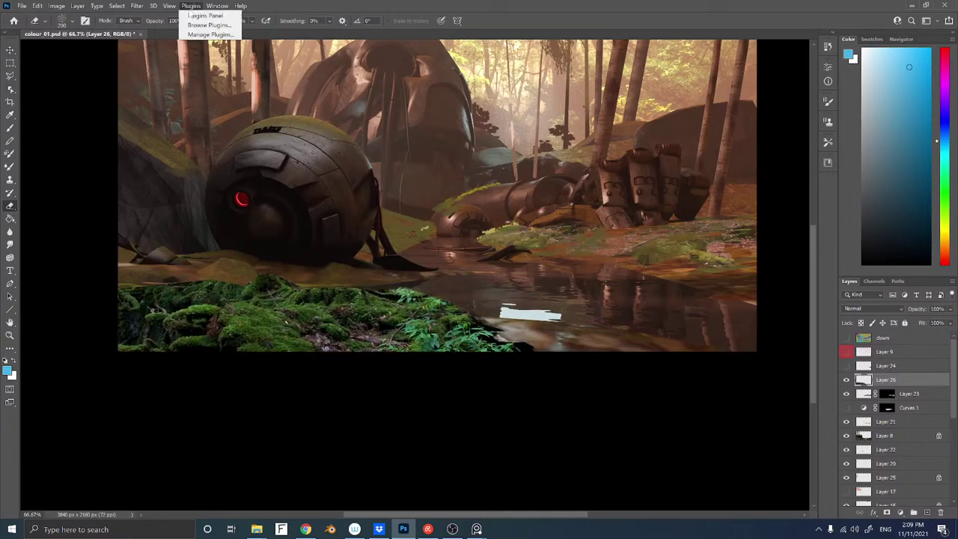
{"action": "mouse_move", "coordinate": [170, 7]}
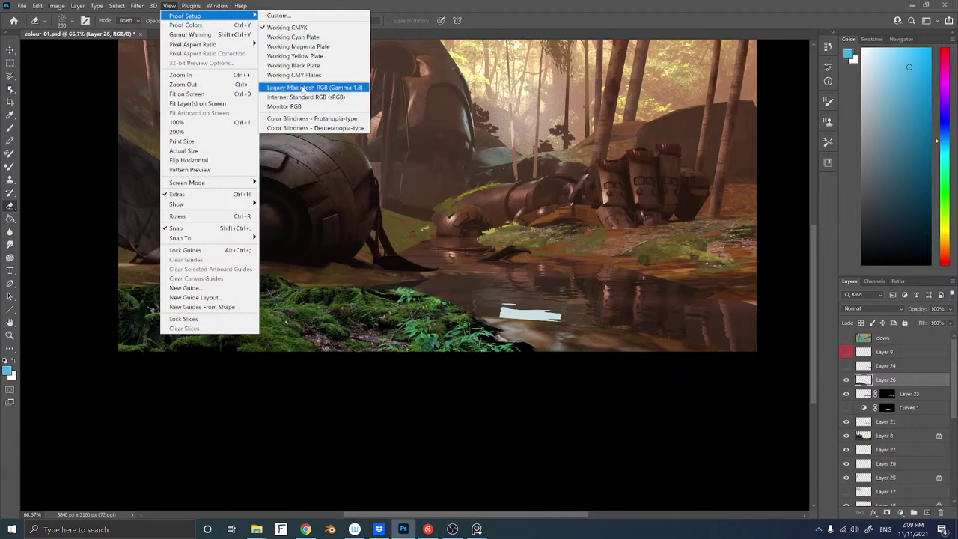
{"action": "left_click", "coordinate": [278, 16]}
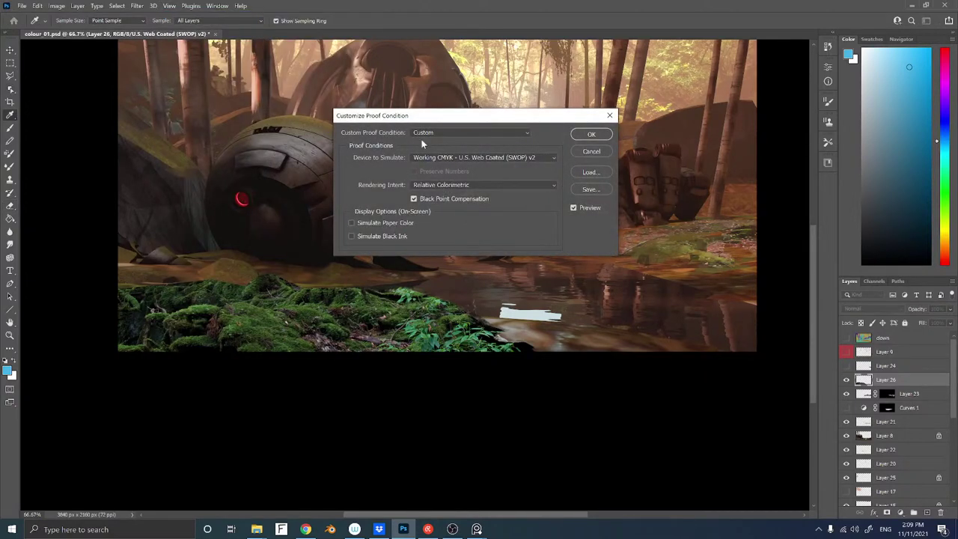
{"action": "left_click", "coordinate": [437, 157]}
{"action": "left_click", "coordinate": [494, 294]}
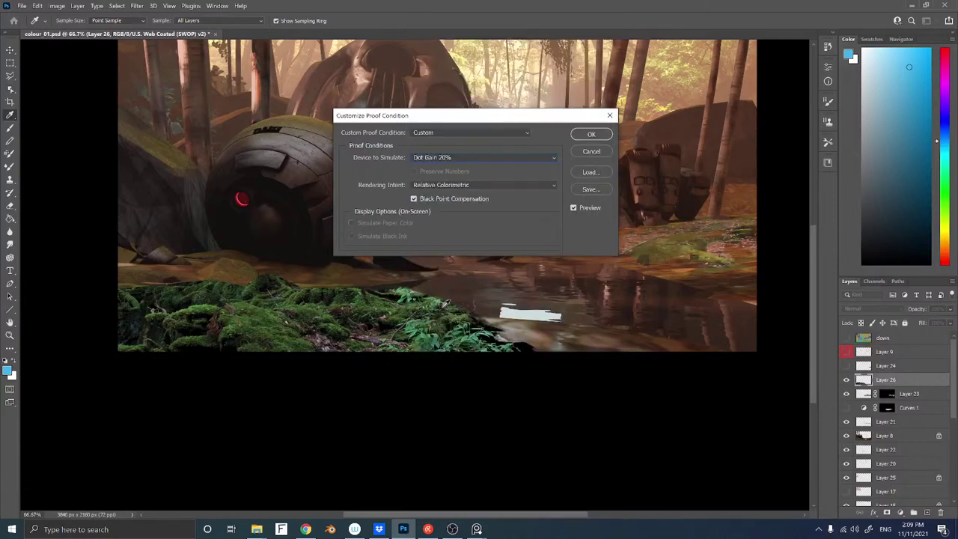
{"action": "left_click", "coordinate": [590, 135]}
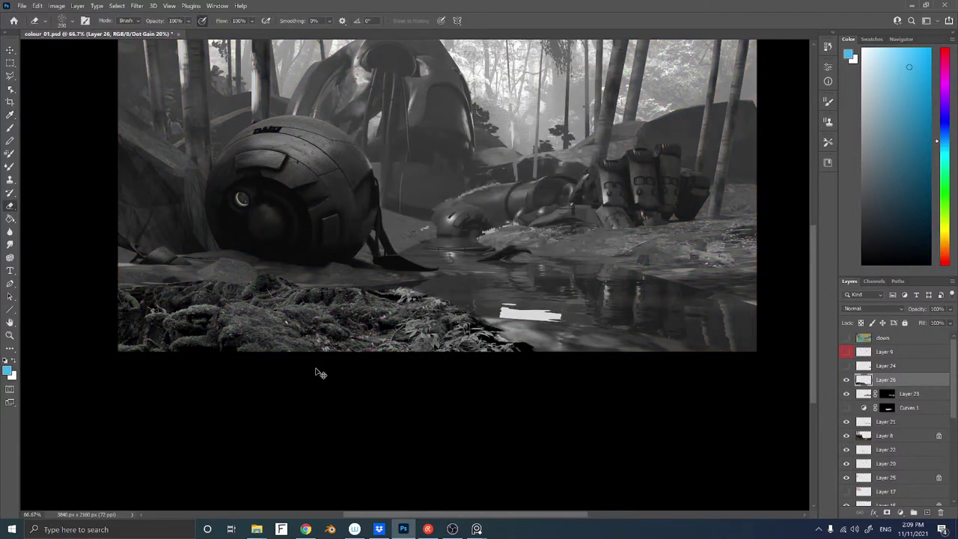
{"action": "key", "text": "ctrl+y"}
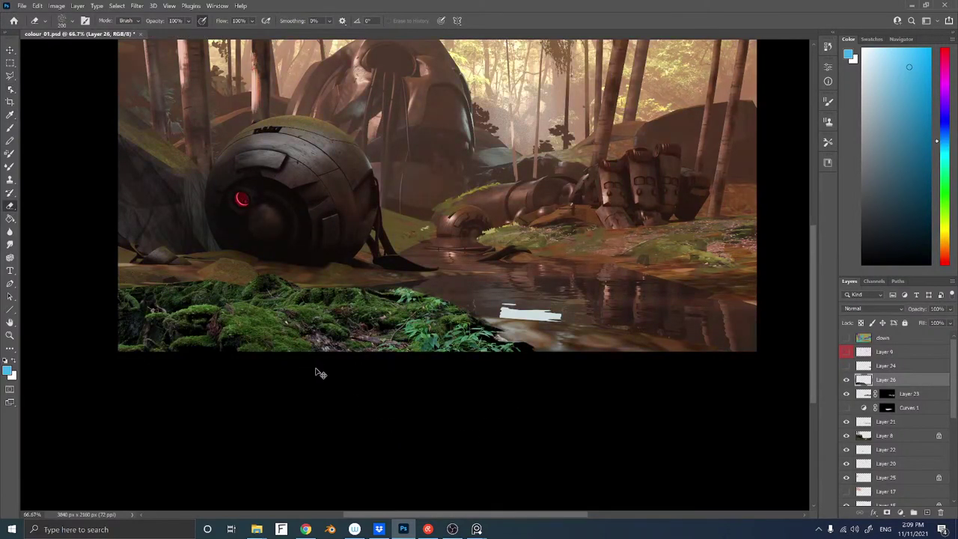
{"action": "key", "text": "ctrl+y"}
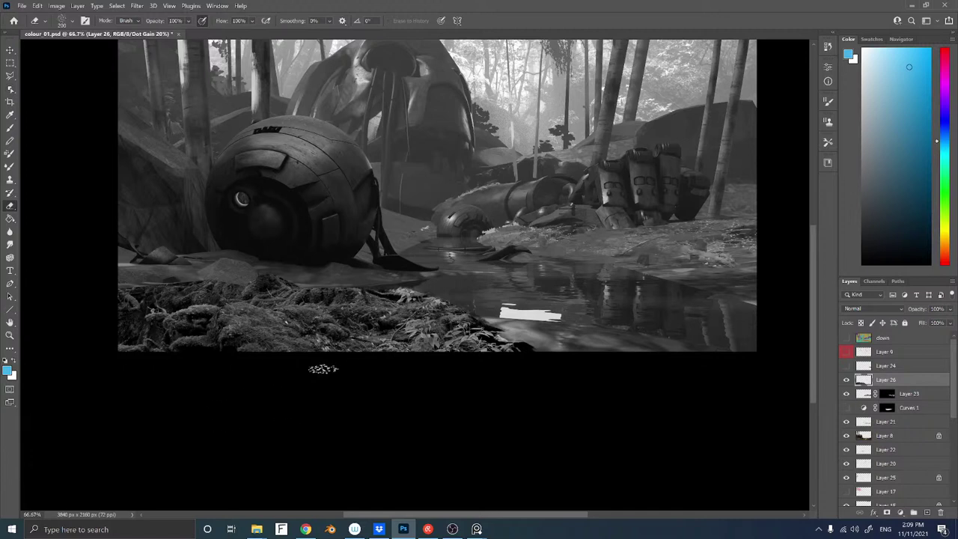
Adjust the moss strip's Levels with lifted output blacks and a midtone of 0.65, reposition it, and return to the colour view
{"action": "right_click", "coordinate": [268, 330], "text": "ctrl"}
{"action": "left_click", "coordinate": [287, 333]}
{"action": "left_click_drag", "start_coordinate": [288, 333], "coordinate": [337, 298]}
{"action": "key", "text": "ctrl+l"}
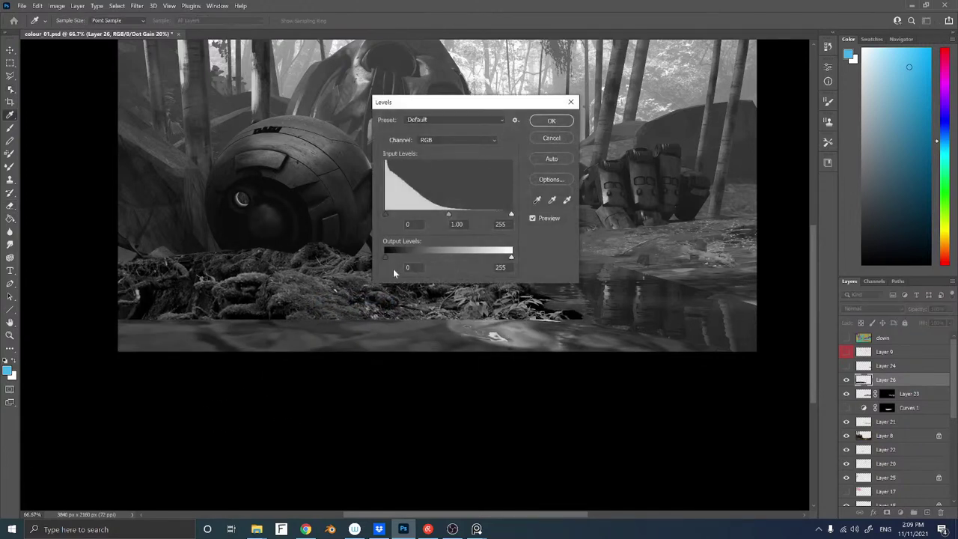
{"action": "left_click_drag", "start_coordinate": [386, 255], "coordinate": [401, 256]}
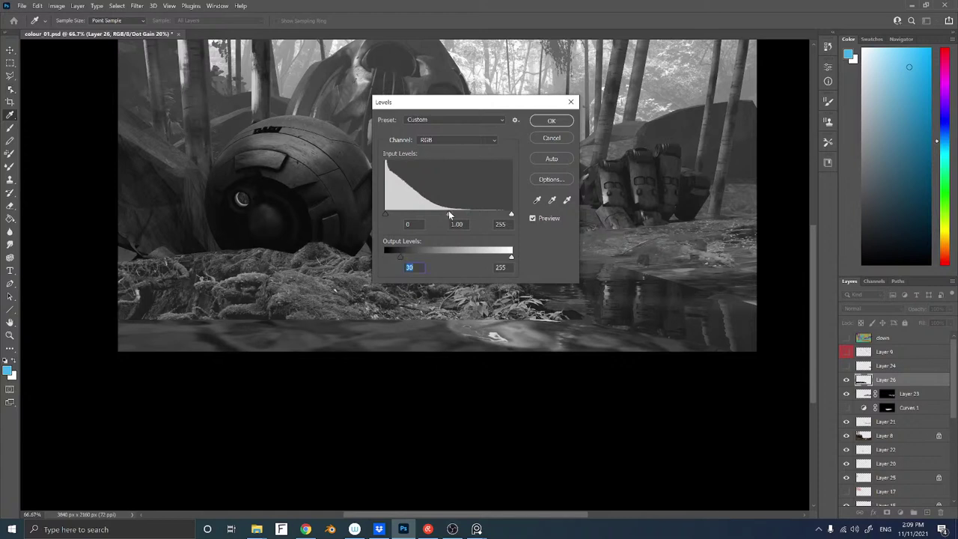
{"action": "left_click_drag", "start_coordinate": [449, 214], "coordinate": [465, 216]}
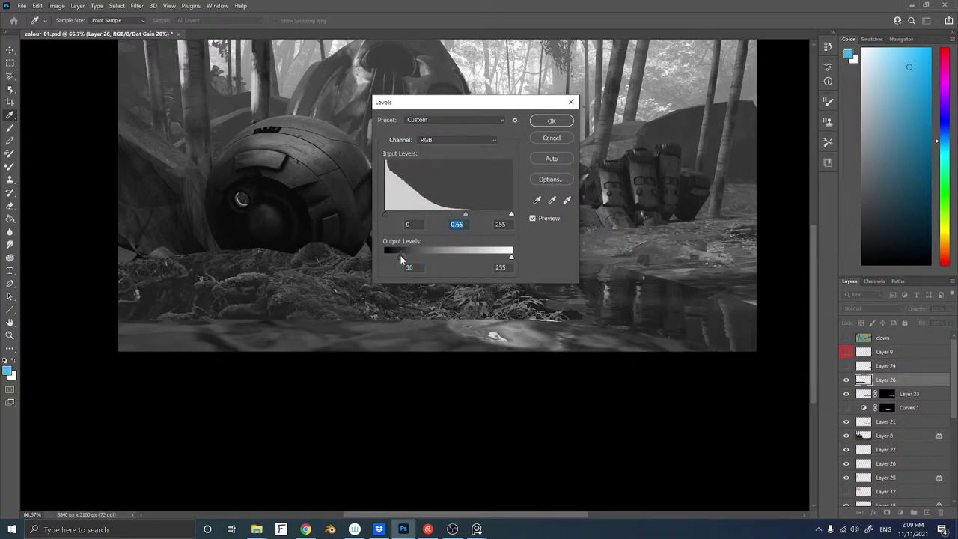
{"action": "left_click_drag", "start_coordinate": [401, 256], "coordinate": [340, 332]}
{"action": "left_click", "coordinate": [557, 121]}
{"action": "key", "text": "ctrl+y"}
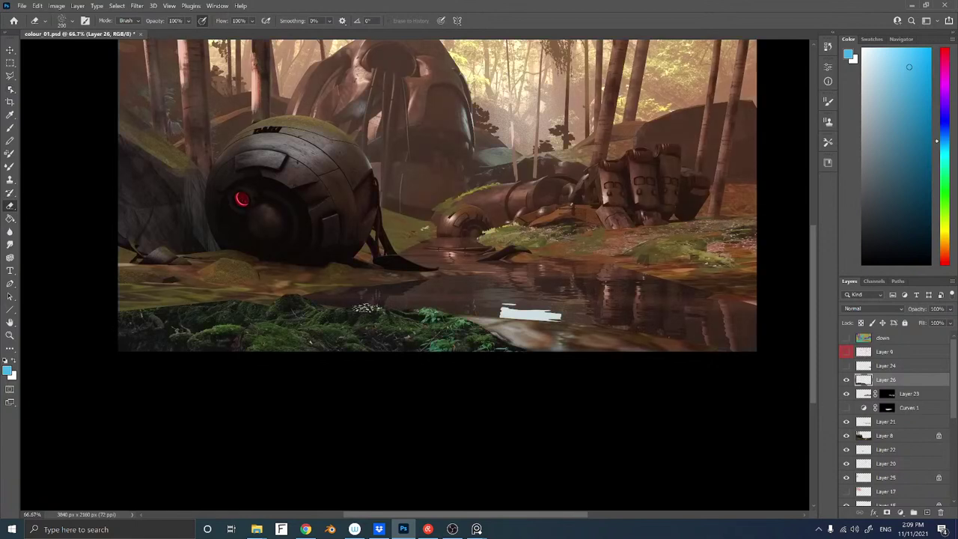
Apply Smart Blur to the moss strip with radius 8.1, threshold about 20 and High quality, and shift the strip toward the water
{"action": "mouse_move", "coordinate": [349, 303]}
{"action": "left_mouse_down"}
{"action": "mouse_move", "coordinate": [333, 300]}
{"action": "mouse_move", "coordinate": [354, 320]}
{"action": "mouse_move", "coordinate": [358, 292]}
{"action": "left_mouse_up"}
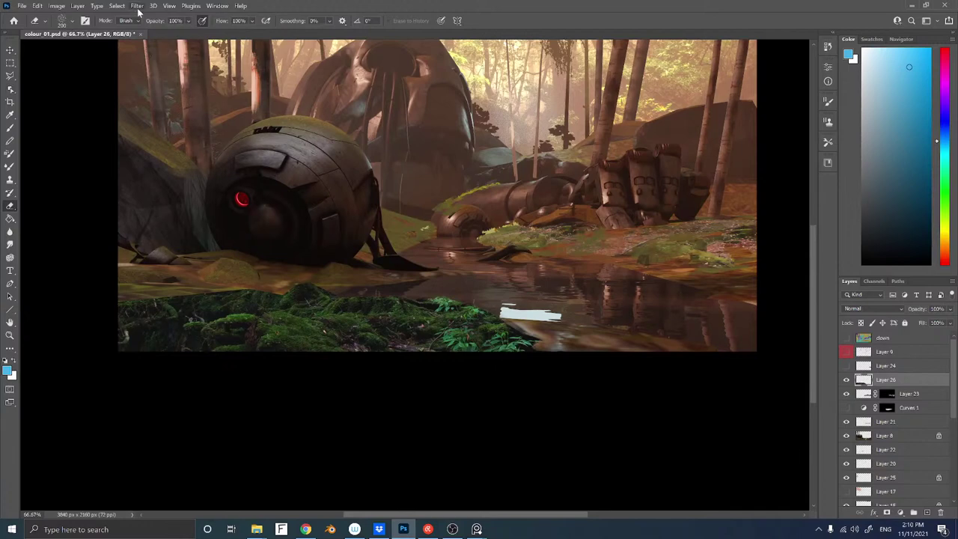
{"action": "left_click", "coordinate": [138, 6]}
{"action": "mouse_move", "coordinate": [217, 122]}
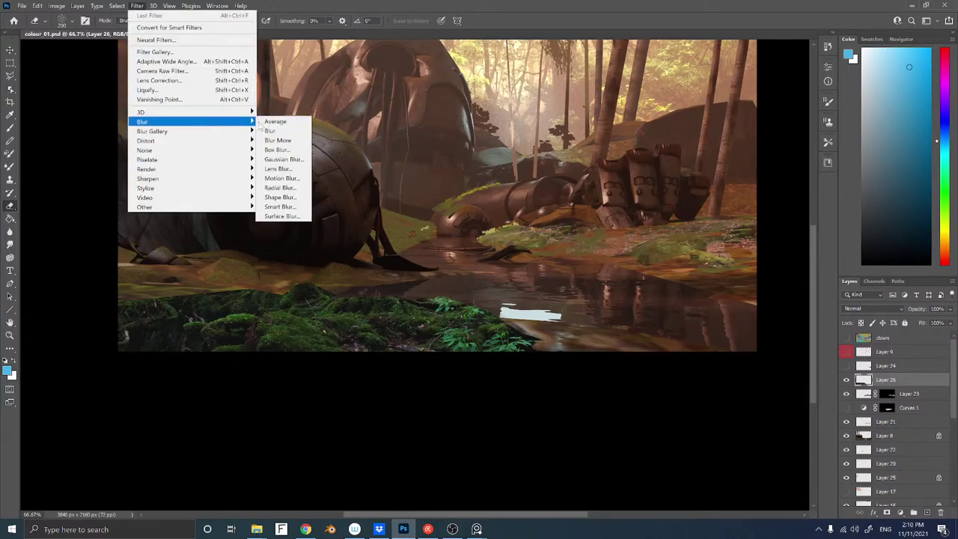
{"action": "left_click", "coordinate": [295, 208]}
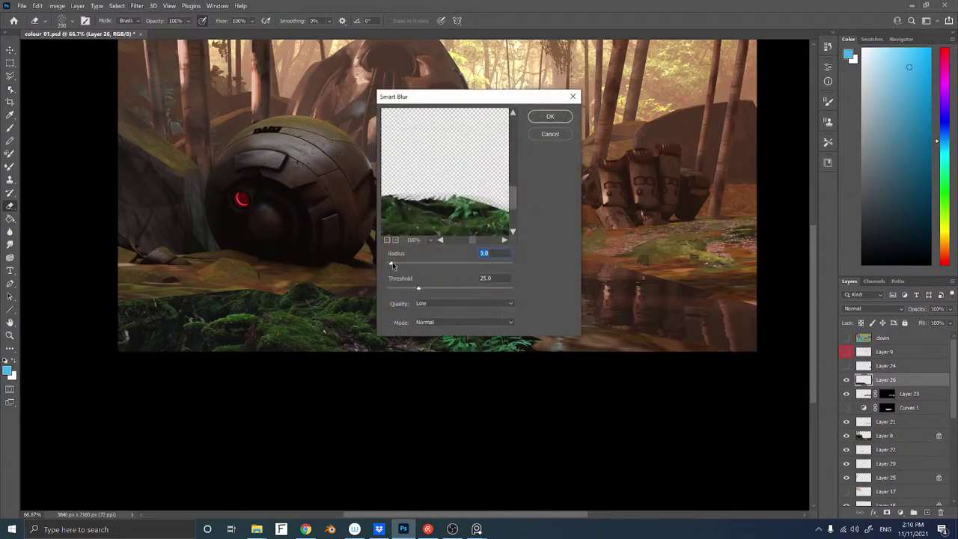
{"action": "left_click_drag", "start_coordinate": [395, 265], "coordinate": [451, 287]}
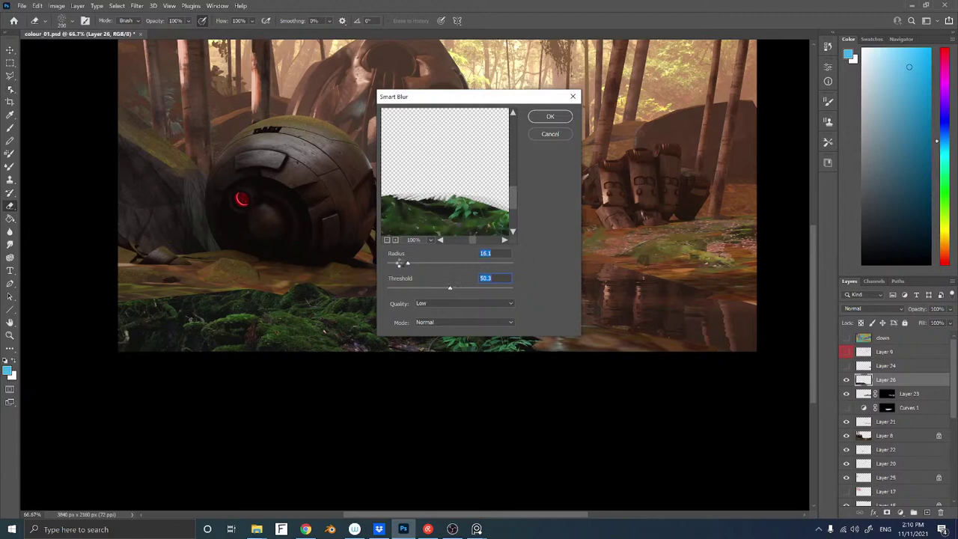
{"action": "left_click", "coordinate": [434, 305]}
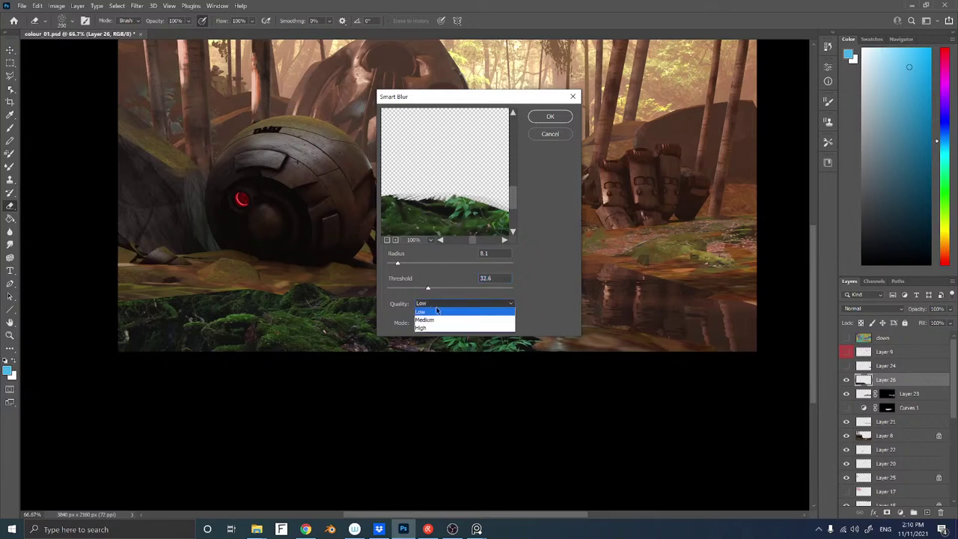
{"action": "left_click", "coordinate": [432, 319]}
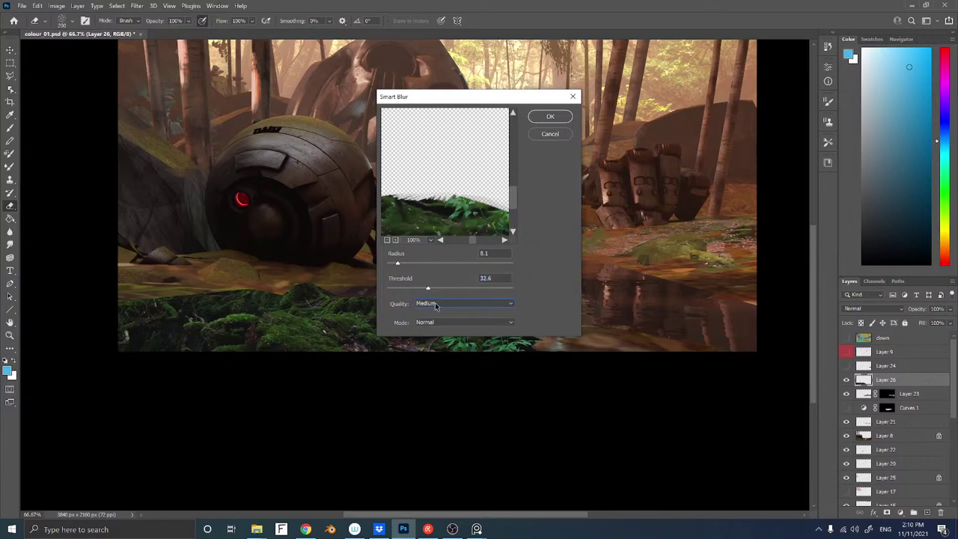
{"action": "left_click", "coordinate": [436, 304]}
{"action": "left_click", "coordinate": [432, 327]}
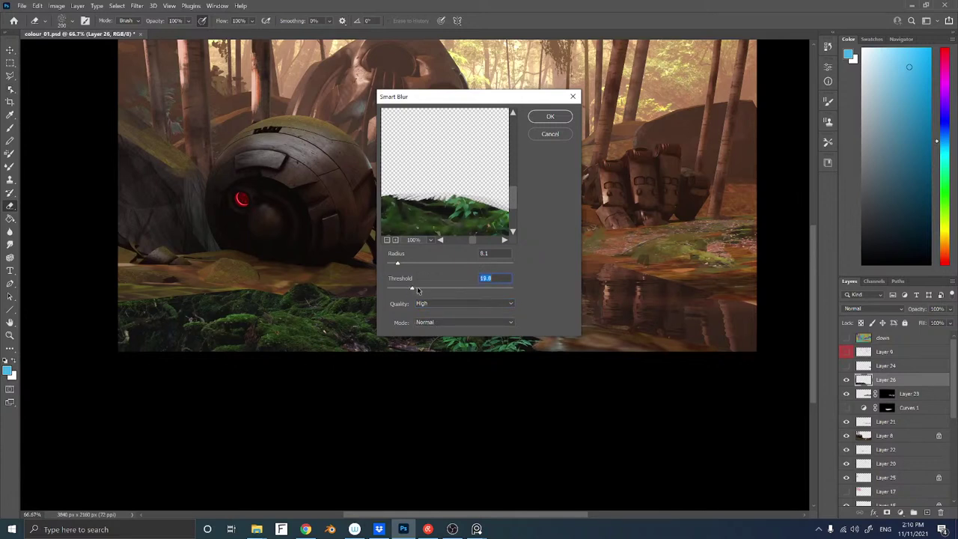
{"action": "left_click", "coordinate": [549, 119]}
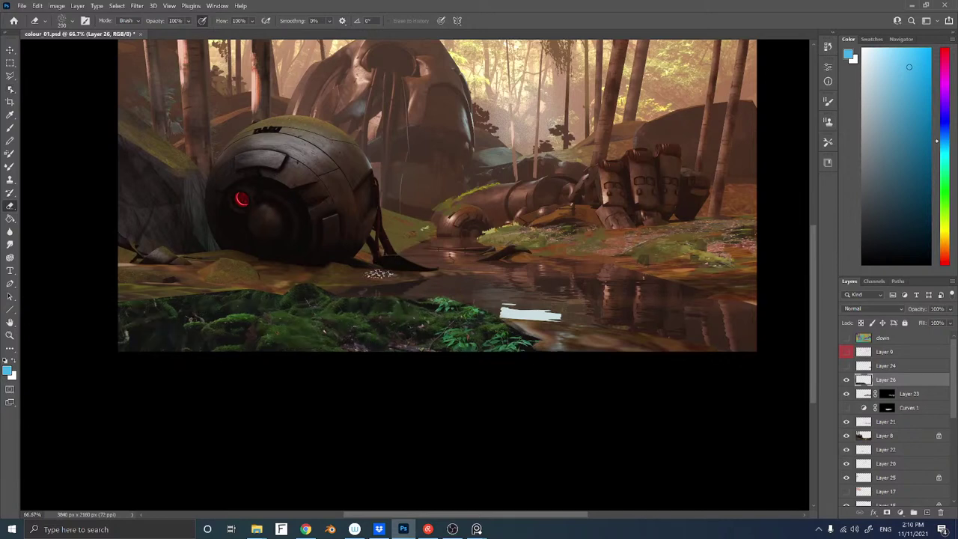
{"action": "left_click_drag", "start_coordinate": [315, 316], "coordinate": [354, 295]}
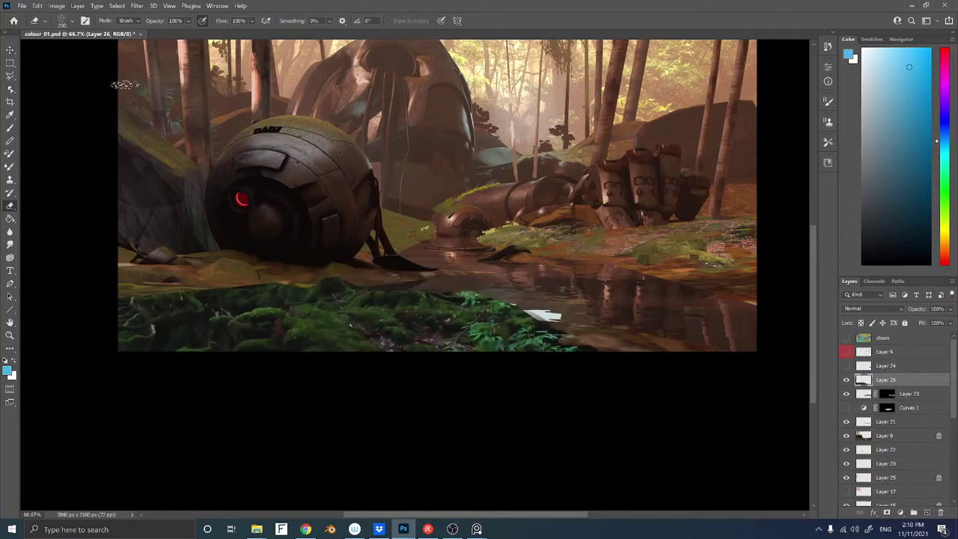
Apply Match Color to the moss strip using colour_01.psd as the source and its Merged layer for the statistics
{"action": "left_click", "coordinate": [57, 6]}
{"action": "mouse_move", "coordinate": [89, 29]}
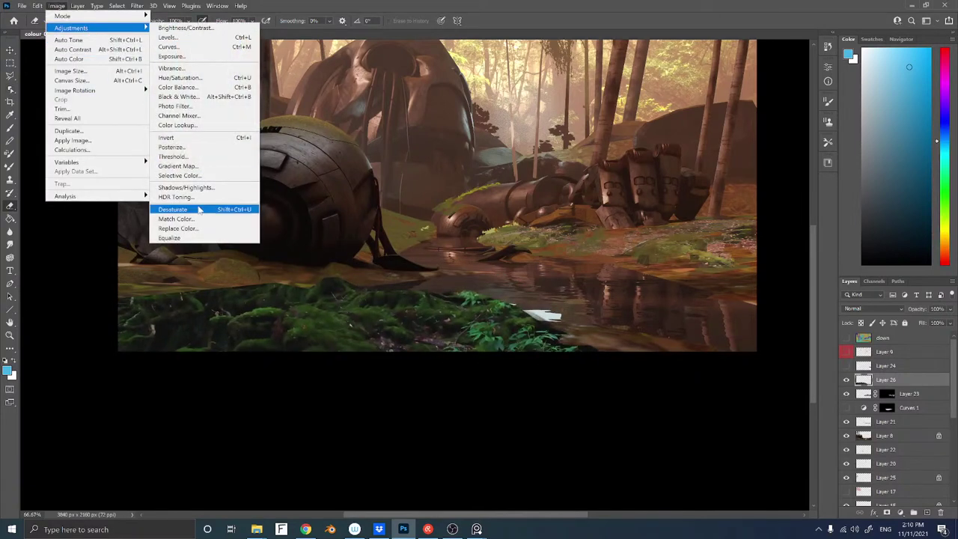
{"action": "left_click", "coordinate": [176, 219]}
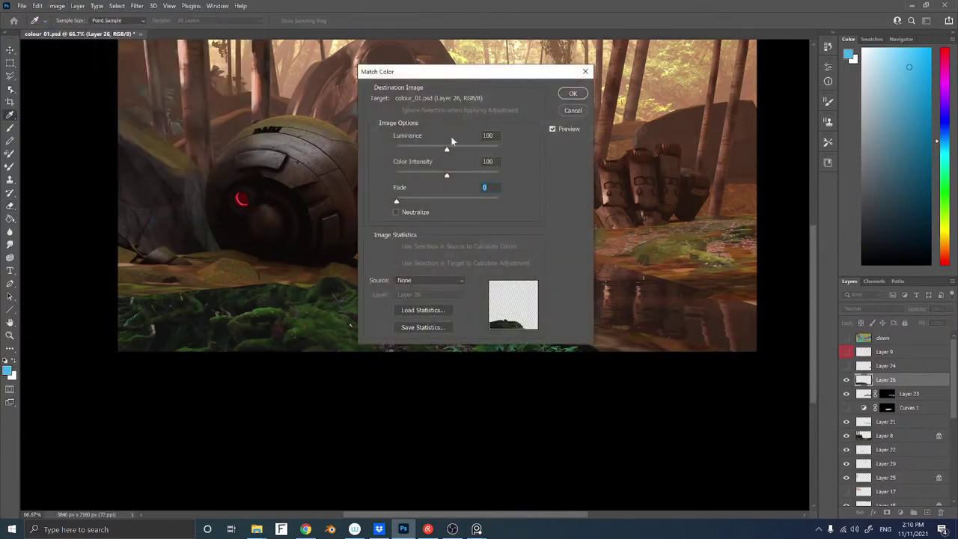
{"action": "left_click", "coordinate": [425, 282]}
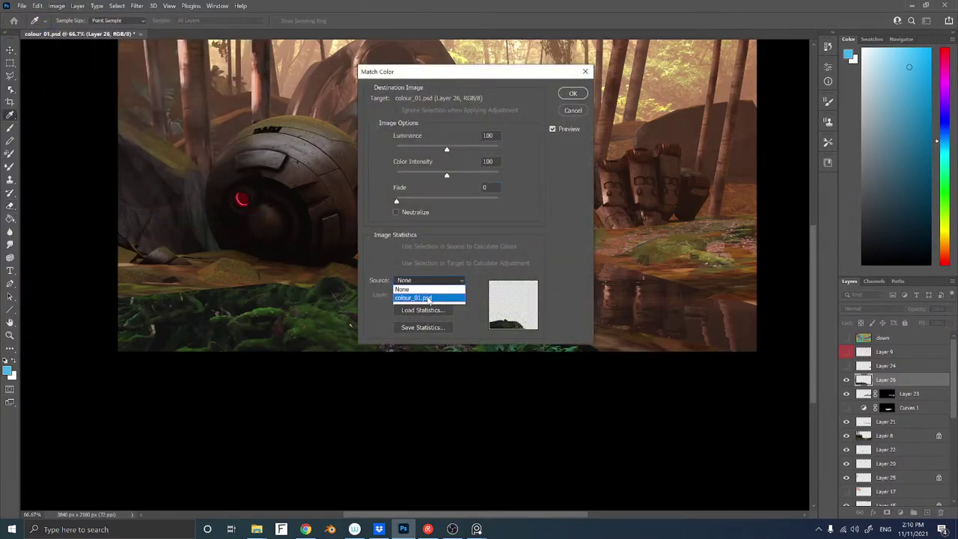
{"action": "left_click", "coordinate": [427, 291]}
{"action": "left_click", "coordinate": [423, 295]}
{"action": "left_click", "coordinate": [425, 296]}
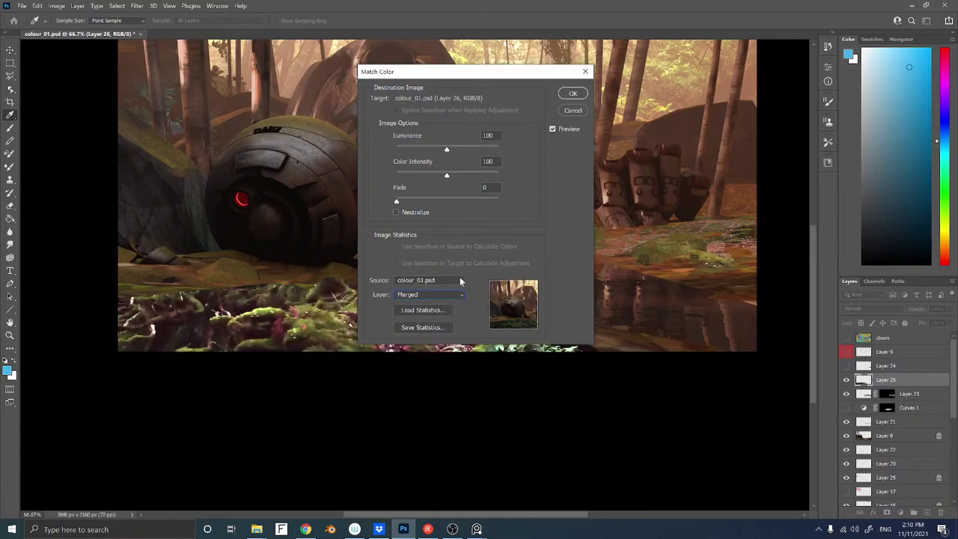
{"action": "left_click", "coordinate": [573, 93]}
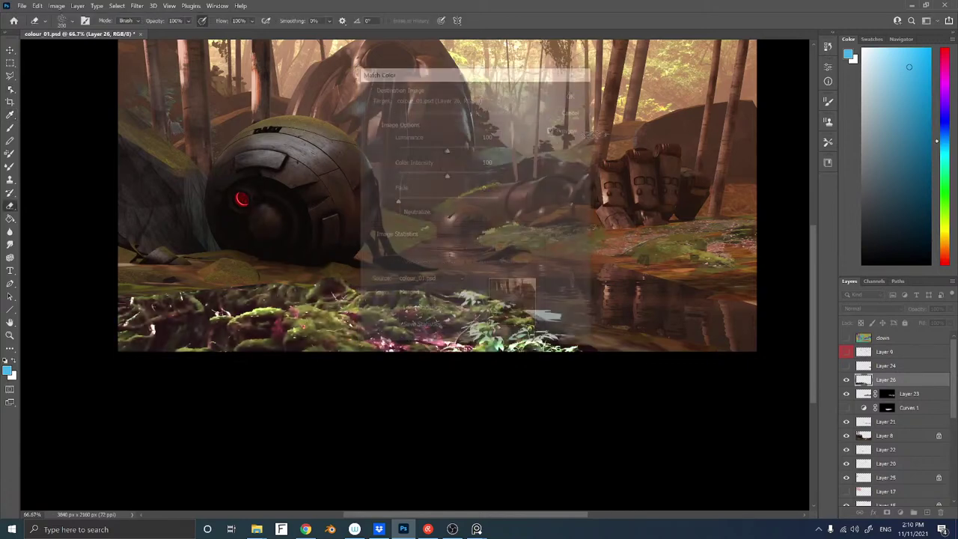
Fade the Match Color adjustment on the moss strip to 54% opacity in Normal mode
{"action": "key", "text": "ctrl+shift+f"}
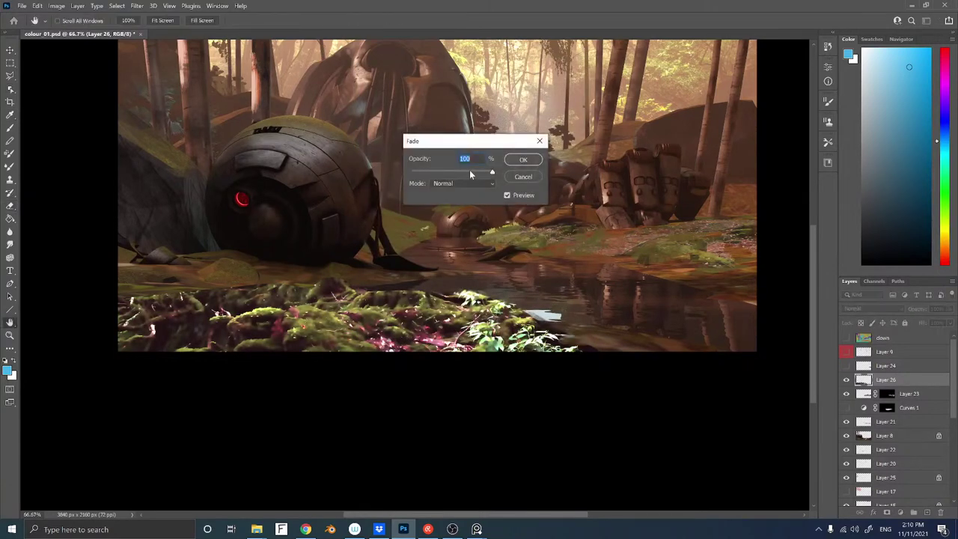
{"action": "left_click", "coordinate": [470, 173]}
{"action": "left_click", "coordinate": [450, 171]}
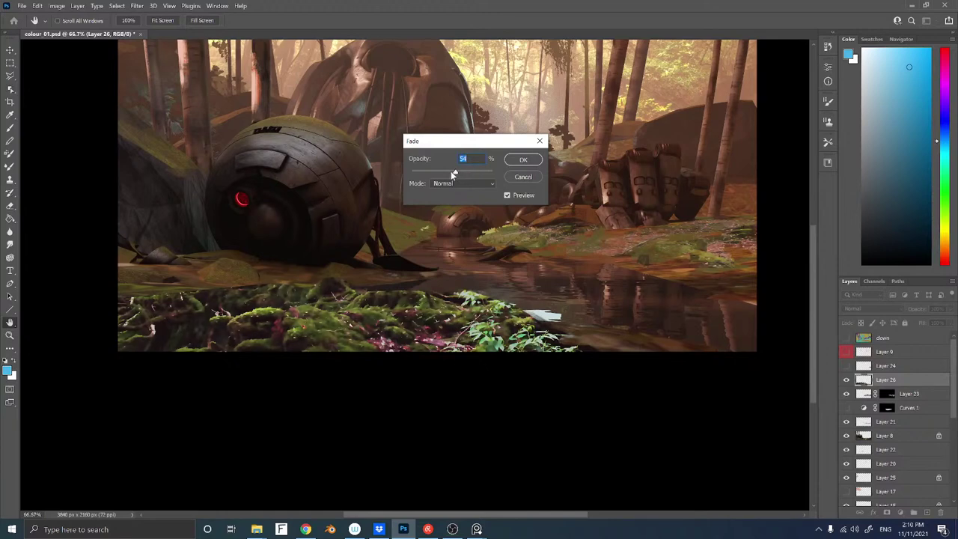
{"action": "left_click", "coordinate": [516, 160]}
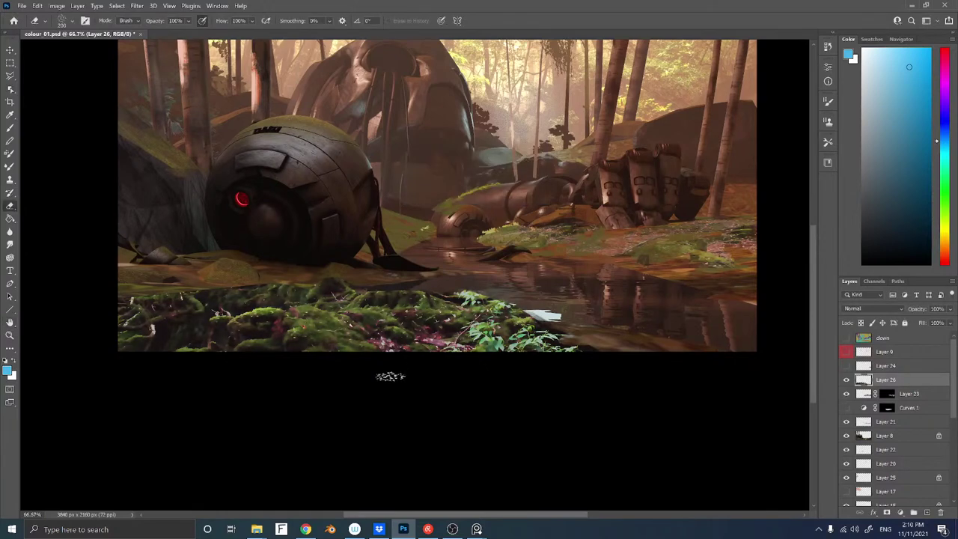
Erase along the moss strip's upper edge and waterside leaves with textured eraser brushes, using Sampled Brush 19 6 at 175 px for the leaves
{"action": "mouse_move", "coordinate": [340, 315]}
{"action": "left_mouse_down"}
{"action": "mouse_move", "coordinate": [388, 202]}
{"action": "mouse_move", "coordinate": [299, 301]}
{"action": "mouse_move", "coordinate": [332, 308]}
{"action": "left_mouse_up"}
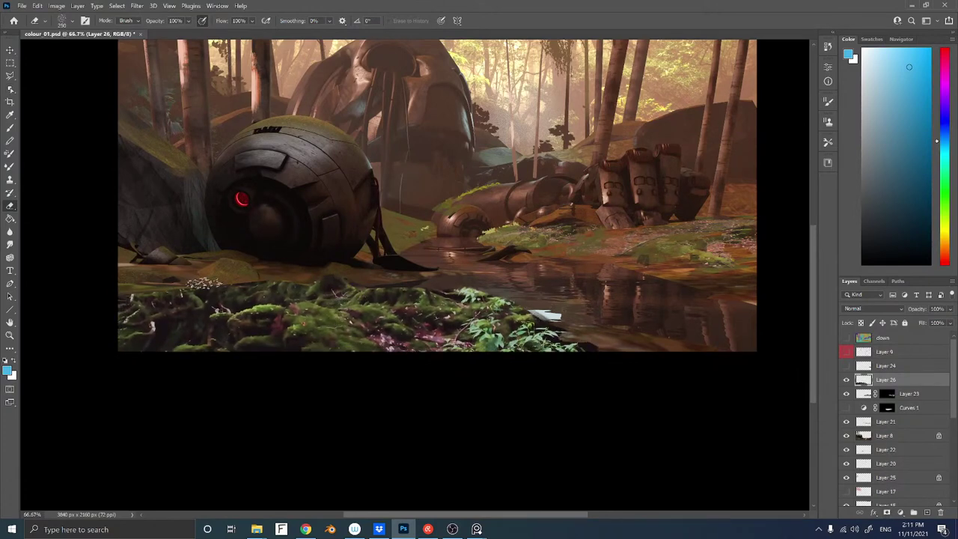
{"action": "right_click", "coordinate": [238, 294]}
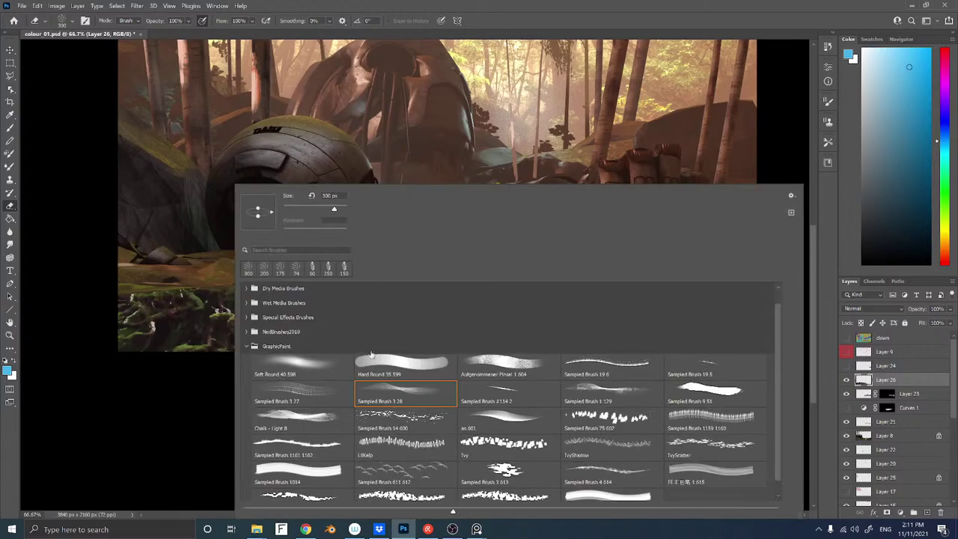
{"action": "double_click", "coordinate": [606, 365]}
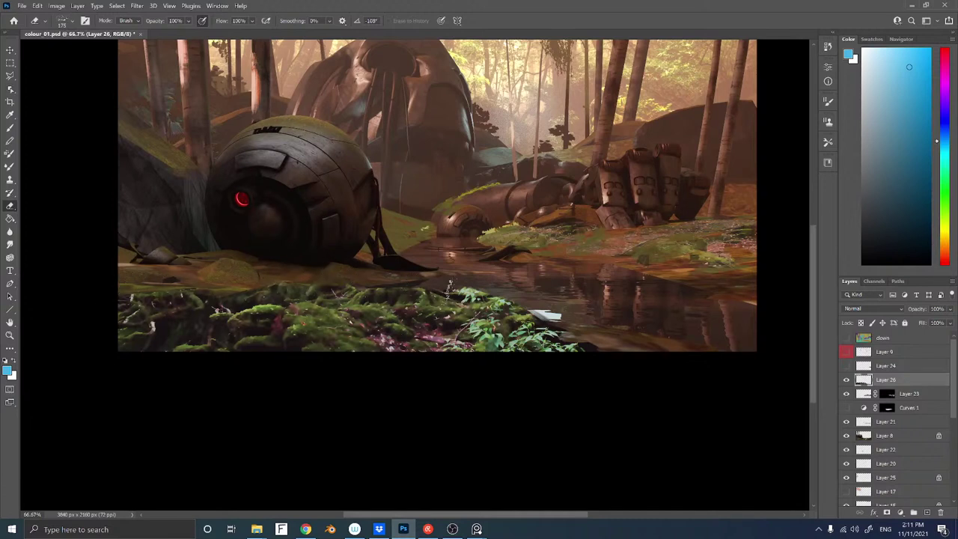
{"action": "left_click_drag", "start_coordinate": [451, 284], "coordinate": [531, 315]}
{"action": "left_click_drag", "start_coordinate": [471, 299], "coordinate": [625, 361]}
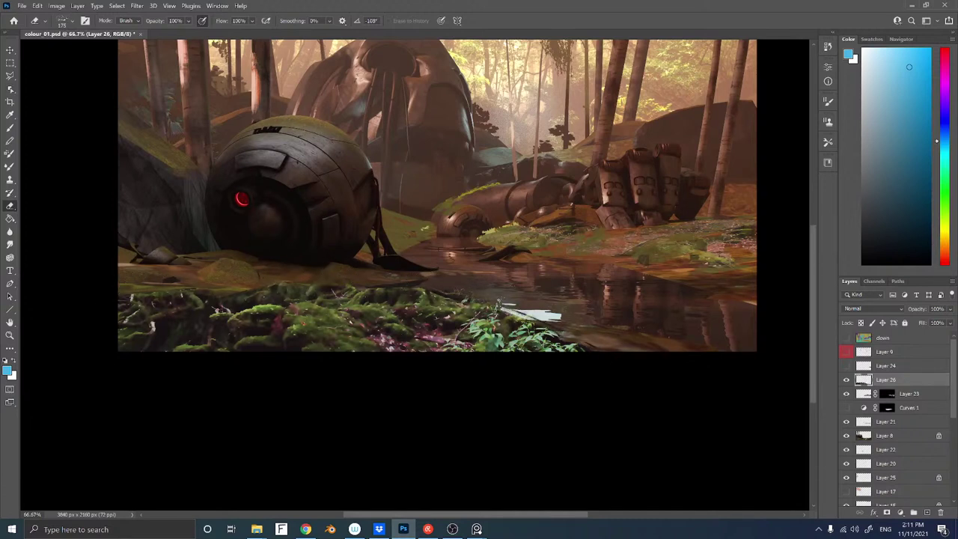
{"action": "mouse_move", "coordinate": [496, 311]}
{"action": "left_mouse_down"}
{"action": "mouse_move", "coordinate": [624, 373]}
{"action": "mouse_move", "coordinate": [543, 334]}
{"action": "left_mouse_up"}
{"action": "left_click_drag", "start_coordinate": [415, 274], "coordinate": [623, 363]}
{"action": "left_click_drag", "start_coordinate": [447, 293], "coordinate": [611, 363]}
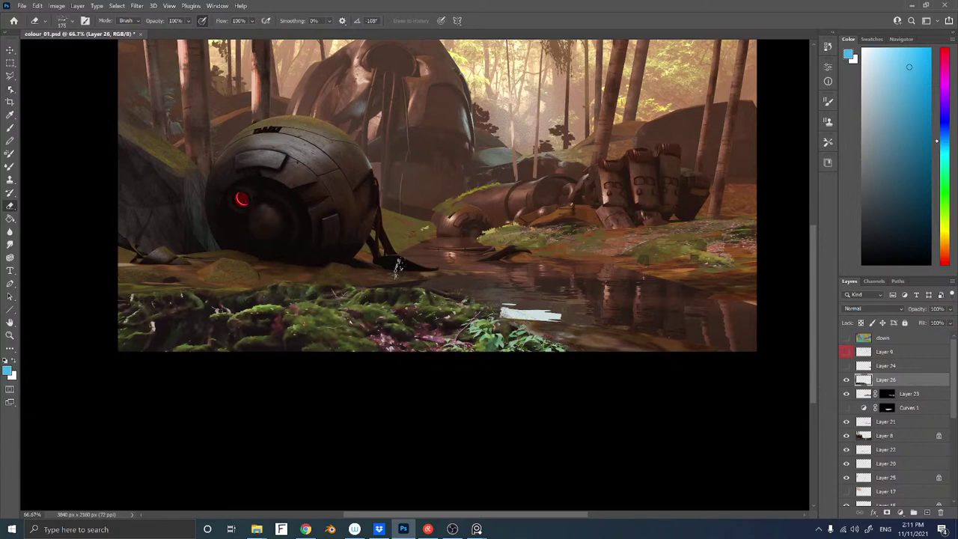
Duplicate the moss strip to the base of the ball robot, stretch the copy wider toward the water, and touch up its edge with the eraser
{"action": "left_click_drag", "start_coordinate": [367, 323], "coordinate": [241, 262]}
{"action": "key", "text": "ctrl+t"}
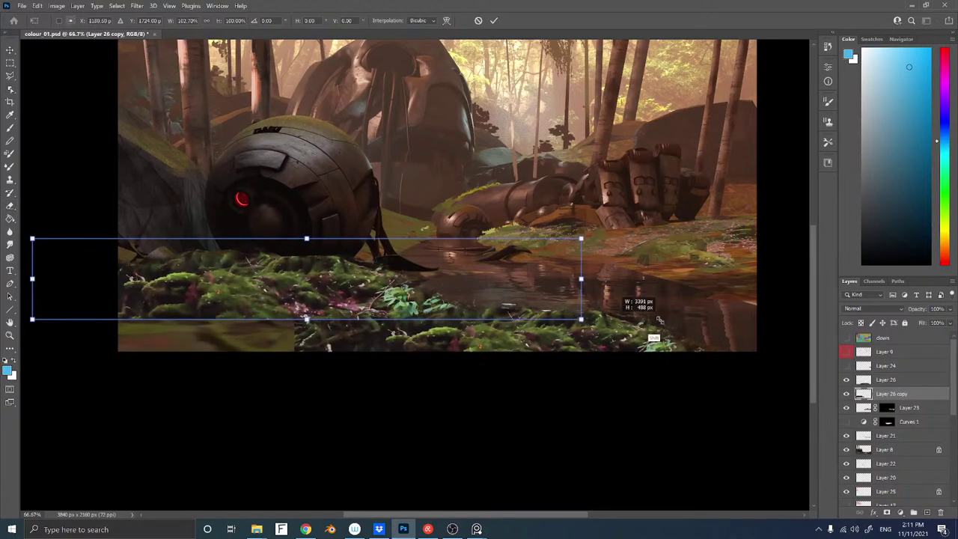
{"action": "left_click_drag", "start_coordinate": [581, 320], "coordinate": [718, 316]}
{"action": "left_click_drag", "start_coordinate": [296, 254], "coordinate": [292, 232]}
{"action": "key", "text": "Return"}
{"action": "key", "text": "e"}
{"action": "left_click_drag", "start_coordinate": [236, 283], "coordinate": [247, 272]}
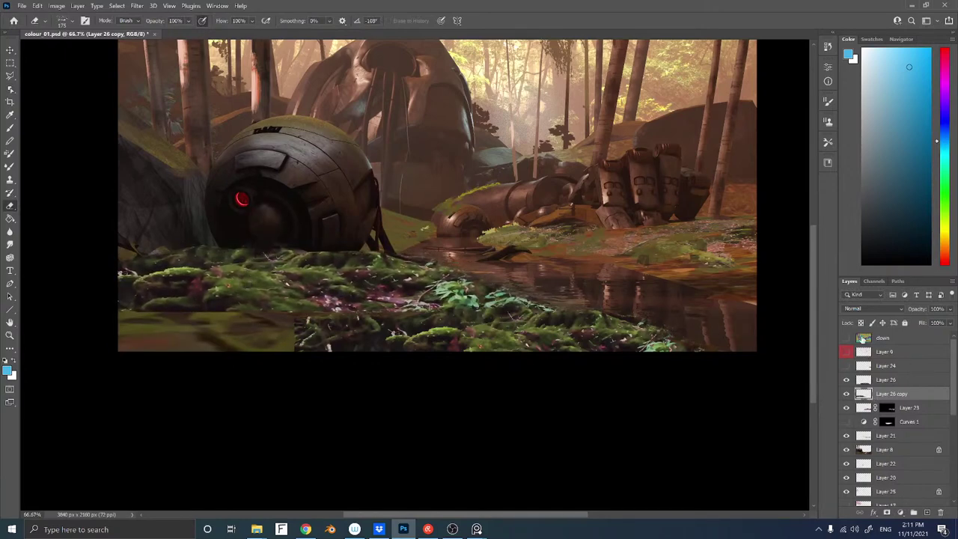
Show the clown colour-ID layer and set up the Magic Wand to sample all layers
{"action": "left_click", "coordinate": [846, 338]}
{"action": "key", "text": "w"}
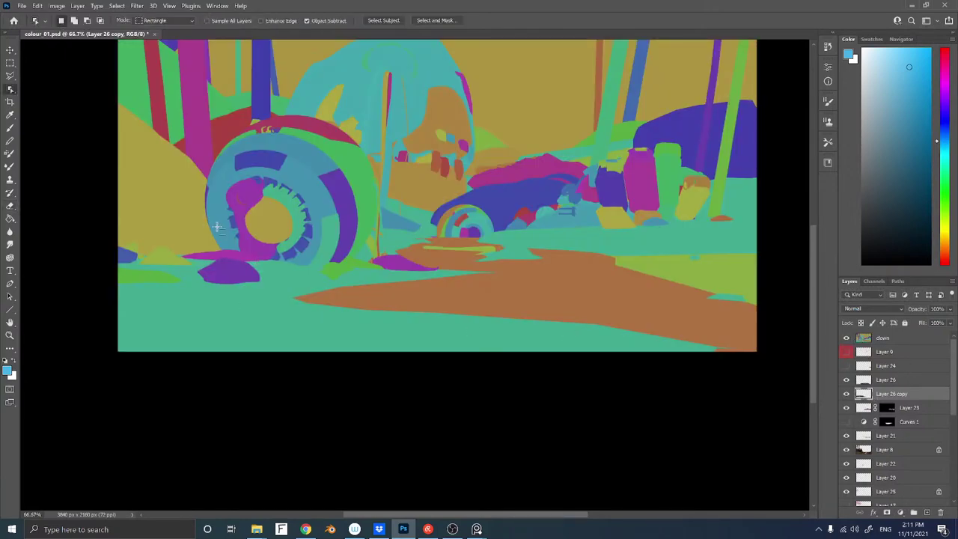
{"action": "key", "text": "shift+w"}
{"action": "key", "text": "shift+w"}
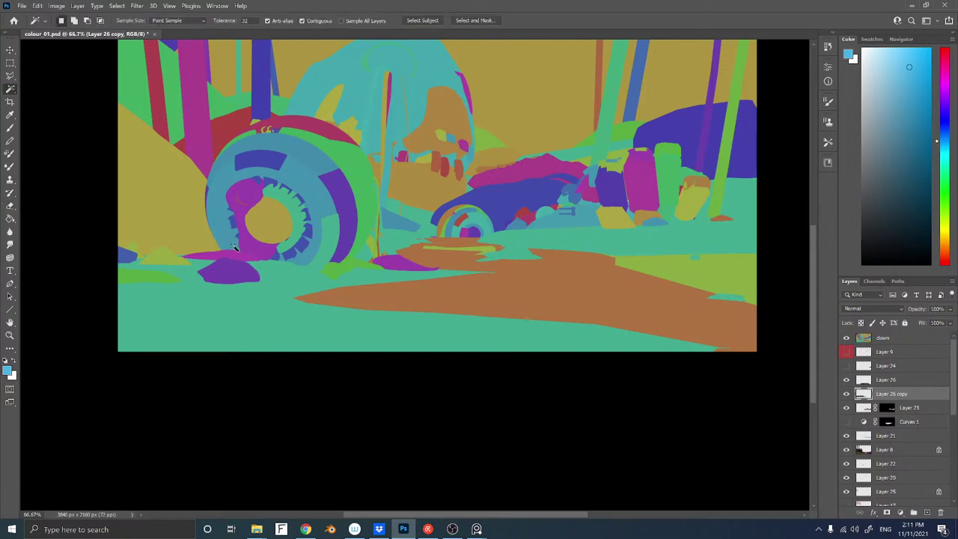
{"action": "left_click", "coordinate": [215, 273]}
{"action": "key", "text": "ctrl+d"}
Try to select the purple, yellow, blue and green ground patches beside the ball robot with the Magic Wand
{"action": "left_click", "coordinate": [221, 255], "text": "shift"}
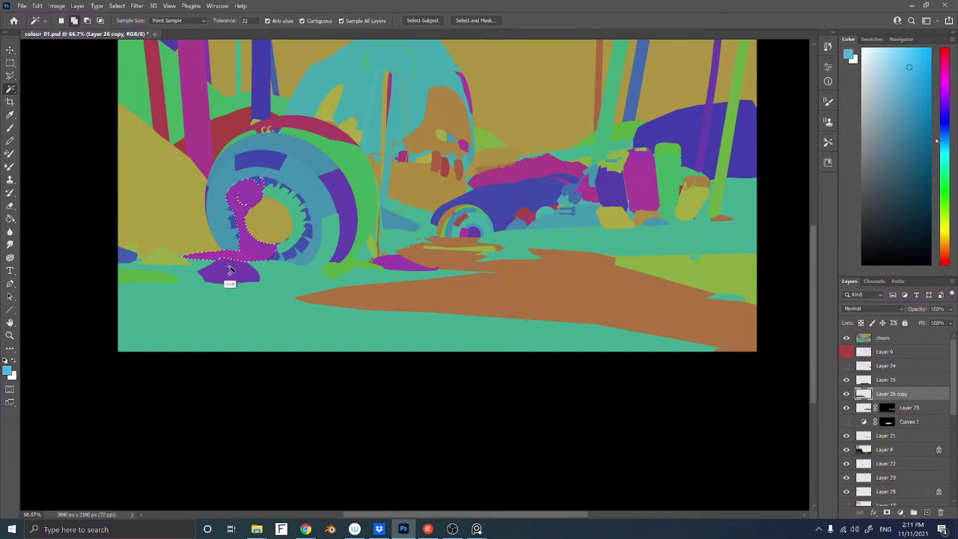
{"action": "left_click", "coordinate": [229, 271], "text": "shift"}
{"action": "left_click", "coordinate": [158, 261], "text": "shift"}
{"action": "left_click", "coordinate": [128, 257], "text": "shift"}
{"action": "left_click", "coordinate": [134, 276], "text": "shift"}
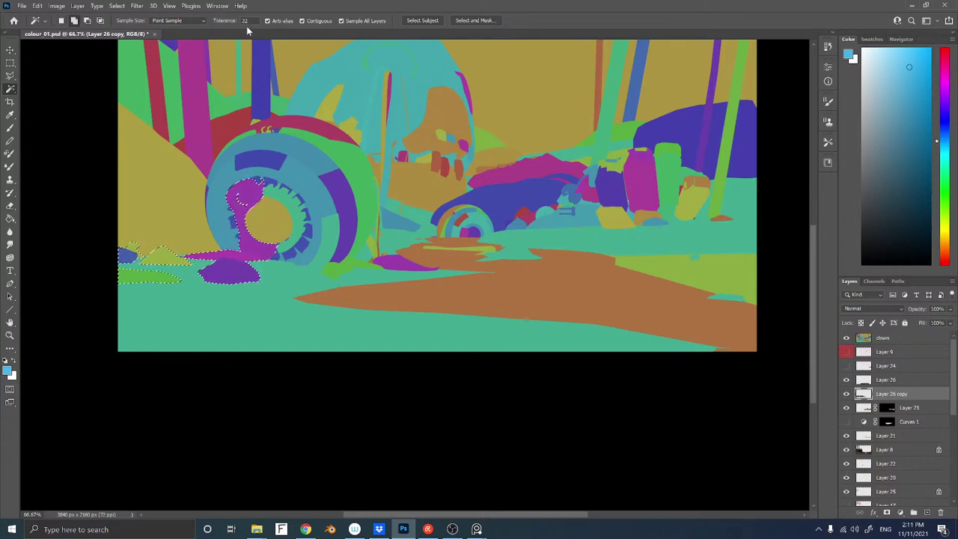
Set the Magic Wand tolerance to 12 and select all foreground ground, rock and root patches around the ball robot and below the water
{"action": "type", "text": "12"}
{"action": "key", "text": "Return"}
{"action": "key", "text": "ctrl+d"}
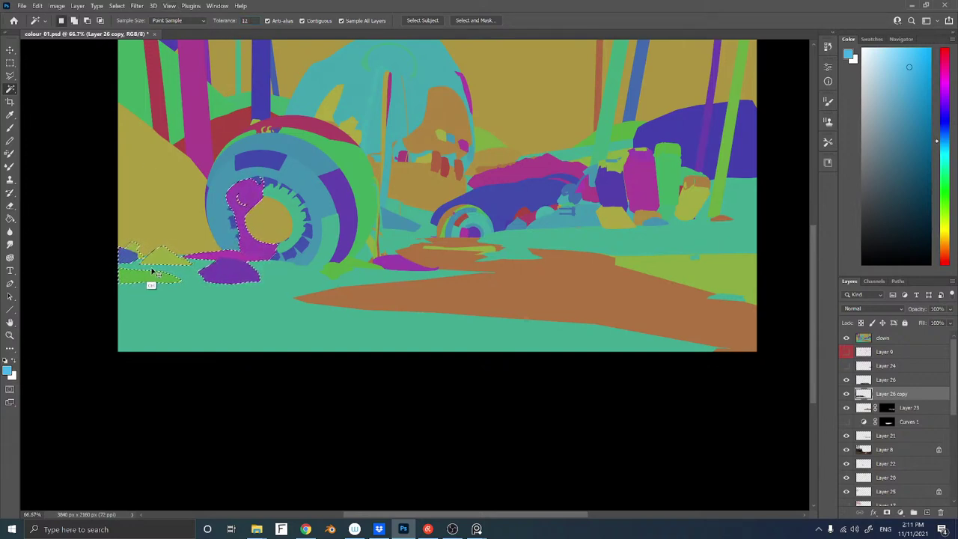
{"action": "left_click", "coordinate": [128, 261]}
{"action": "left_click", "coordinate": [152, 279], "text": "shift"}
{"action": "left_click", "coordinate": [185, 279], "text": "shift"}
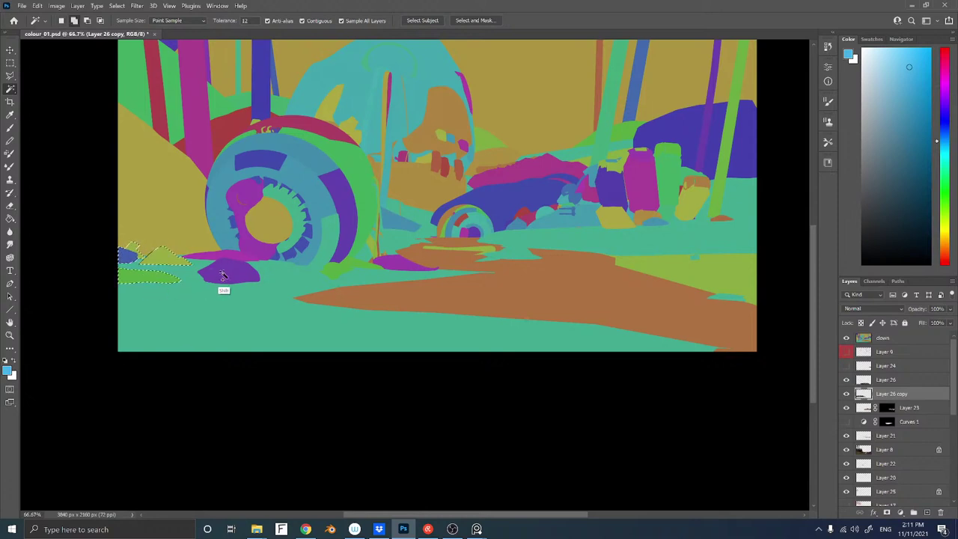
{"action": "left_click", "coordinate": [219, 273], "text": "shift"}
{"action": "left_click", "coordinate": [232, 253], "text": "shift"}
{"action": "left_click", "coordinate": [334, 271], "text": "shift"}
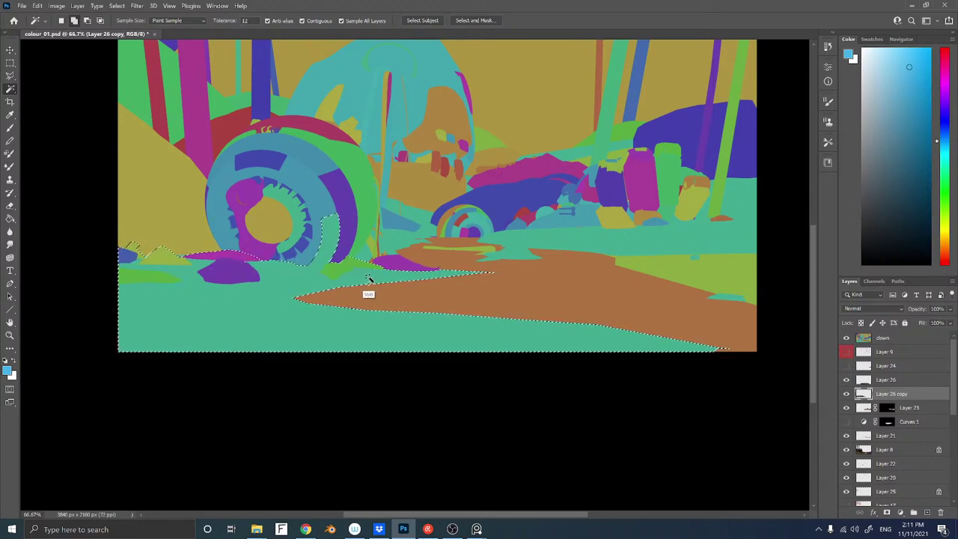
{"action": "left_click", "coordinate": [403, 266], "text": "shift"}
Subtract the ball robot's side panel from the ground selection with the Polygonal Lasso
{"action": "key", "text": "l"}
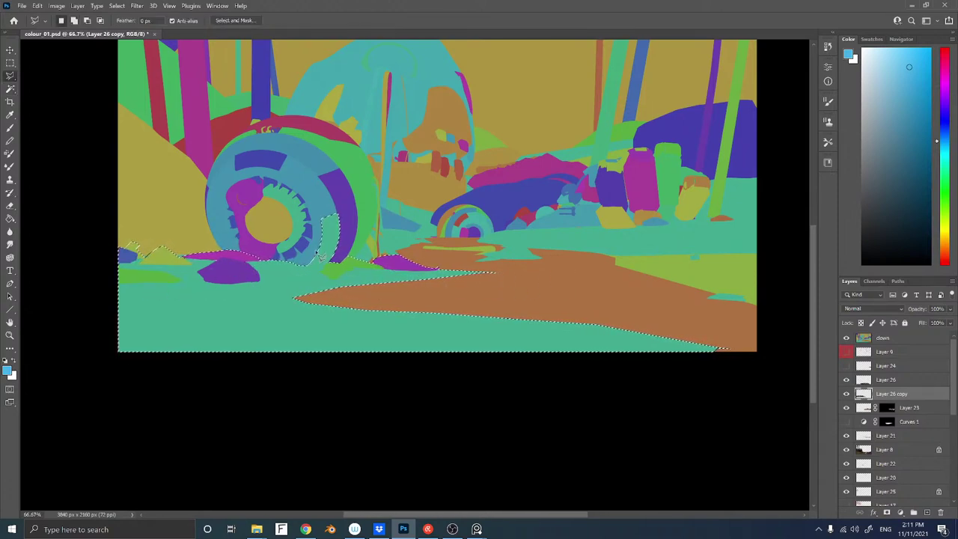
{"action": "mouse_move", "coordinate": [305, 269]}
{"action": "left_mouse_down"}
{"action": "mouse_move", "coordinate": [326, 273]}
{"action": "mouse_move", "coordinate": [349, 238]}
{"action": "mouse_move", "coordinate": [312, 229]}
{"action": "left_mouse_up"}
{"action": "left_click", "coordinate": [306, 266]}
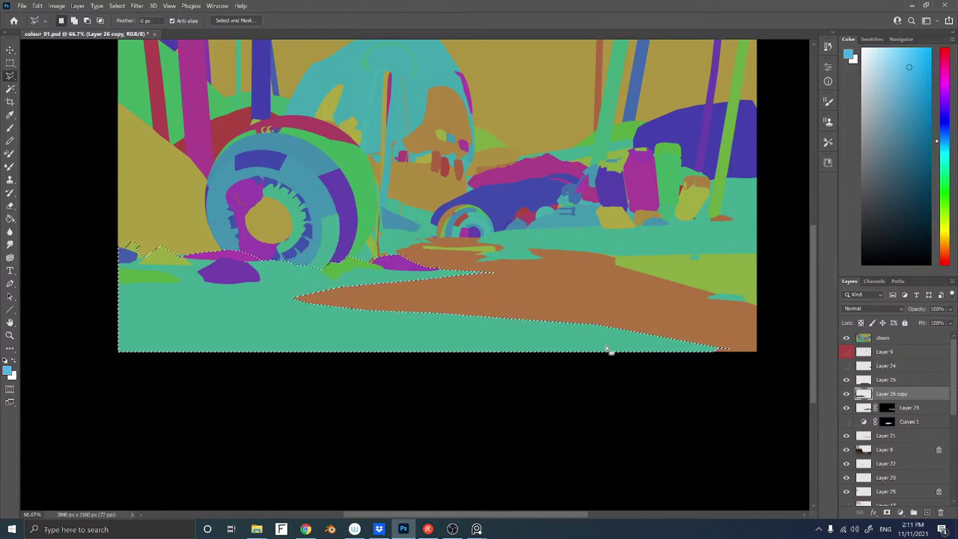
Hide the clown layer, mask Layer 26 copy with the ground selection, and copy that mask onto Layer 26
{"action": "left_click", "coordinate": [846, 338]}
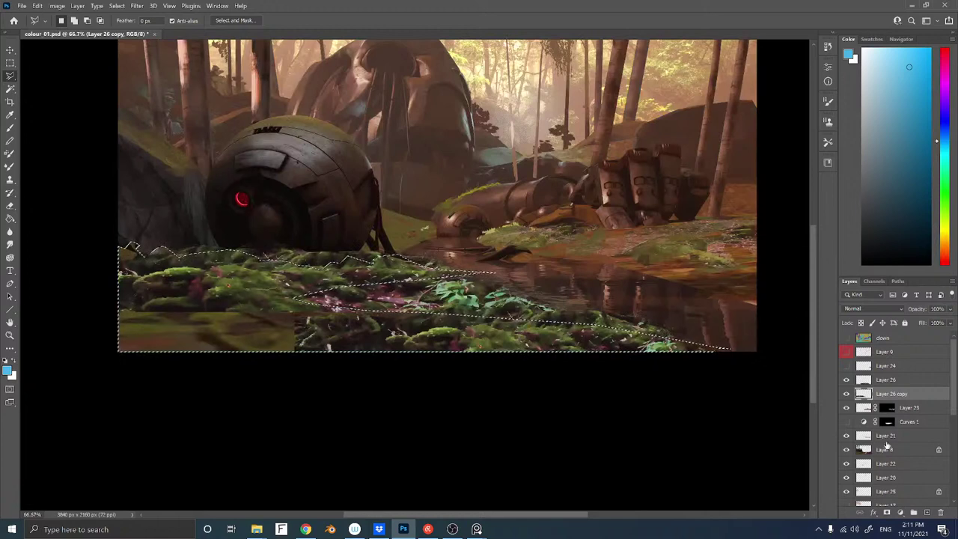
{"action": "left_click", "coordinate": [887, 512]}
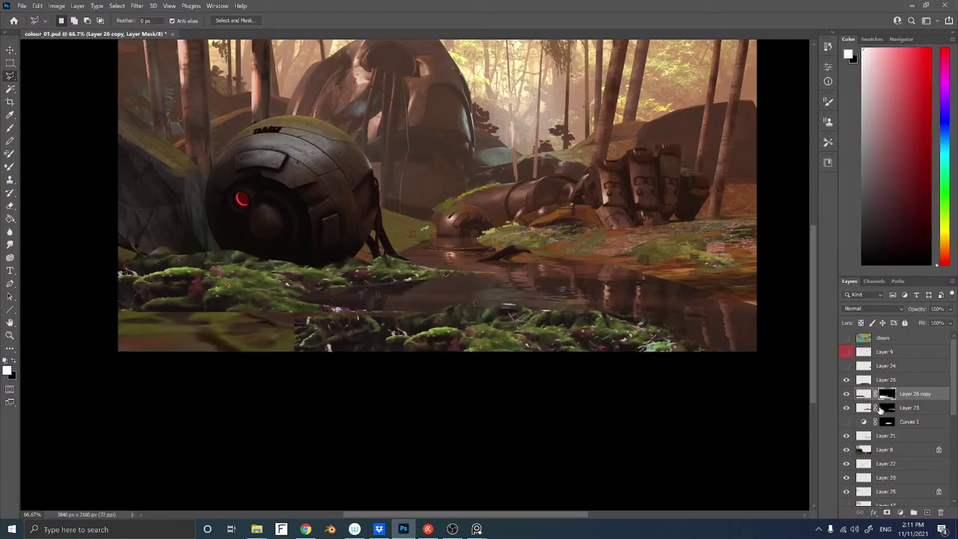
{"action": "left_click", "coordinate": [846, 380]}
{"action": "left_click", "coordinate": [846, 380]}
{"action": "left_click_drag", "start_coordinate": [887, 395], "coordinate": [889, 380]}
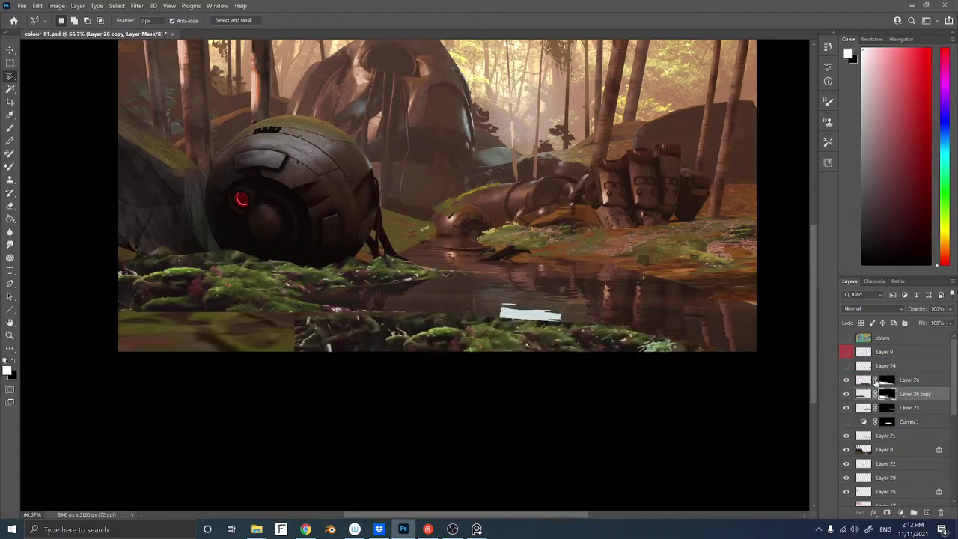
Move Layer 26's moss independently of its mask and enlarge it to about 162% width and 144% height across the foreground bank
{"action": "left_click", "coordinate": [866, 382]}
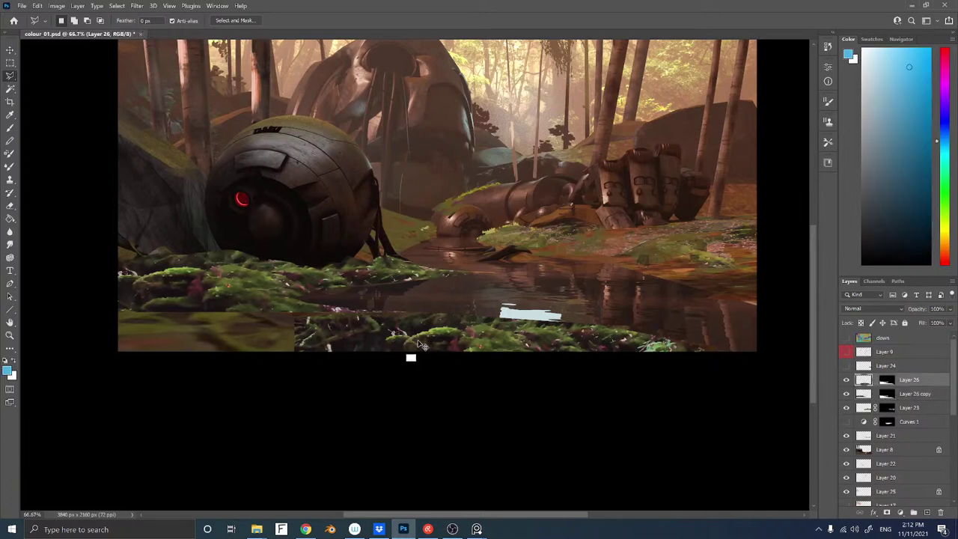
{"action": "left_click_drag", "start_coordinate": [409, 358], "coordinate": [190, 335]}
{"action": "key", "text": "ctrl+t"}
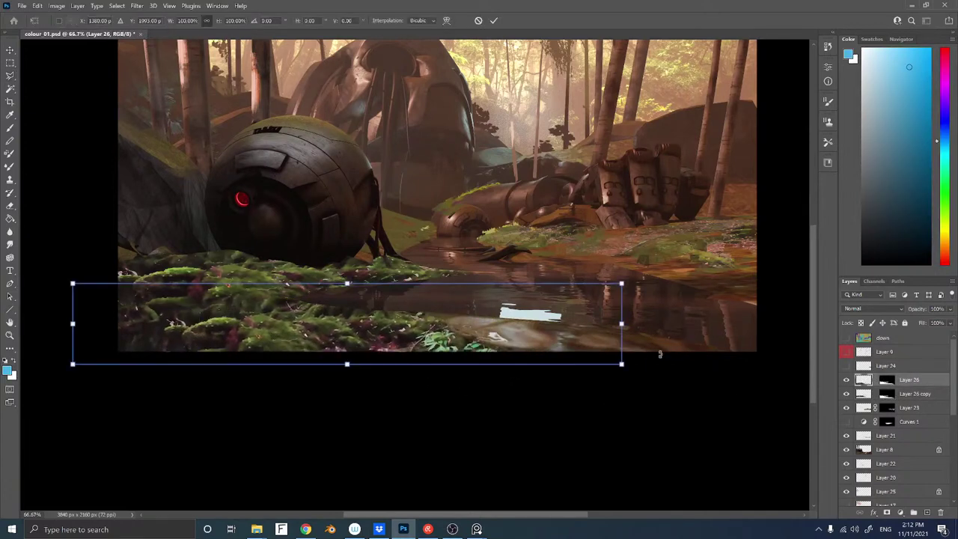
{"action": "mouse_move", "coordinate": [621, 364]}
{"action": "left_mouse_down"}
{"action": "mouse_move", "coordinate": [768, 366]}
{"action": "mouse_move", "coordinate": [524, 373]}
{"action": "mouse_move", "coordinate": [277, 404]}
{"action": "left_mouse_up"}
{"action": "left_click_drag", "start_coordinate": [145, 321], "coordinate": [599, 289]}
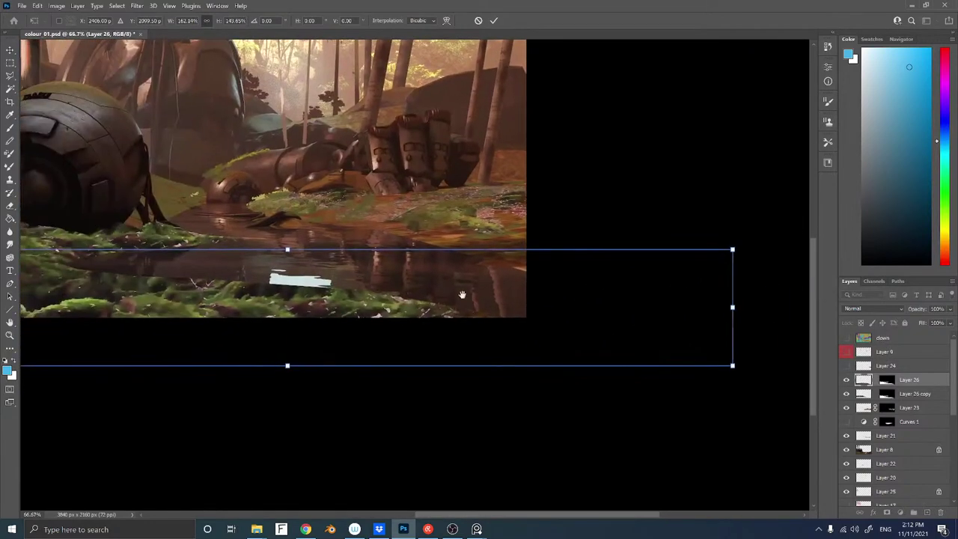
{"action": "left_click_drag", "start_coordinate": [497, 295], "coordinate": [684, 292]}
{"action": "key", "text": "Return"}
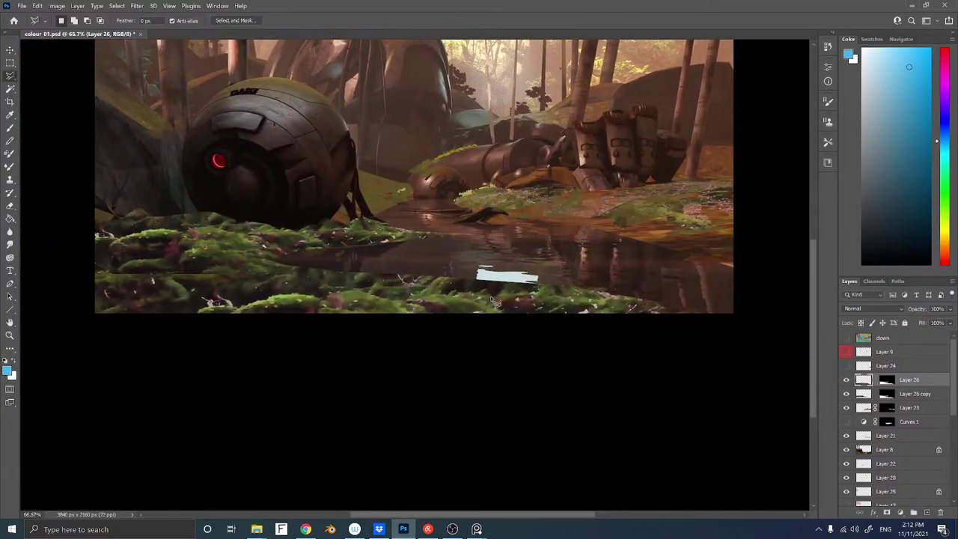
Merge Layer 26 into Layer 26 copy with the layer mask preserved, and ready the eraser over the moss by the ball robot
{"action": "key", "text": "ctrl+e"}
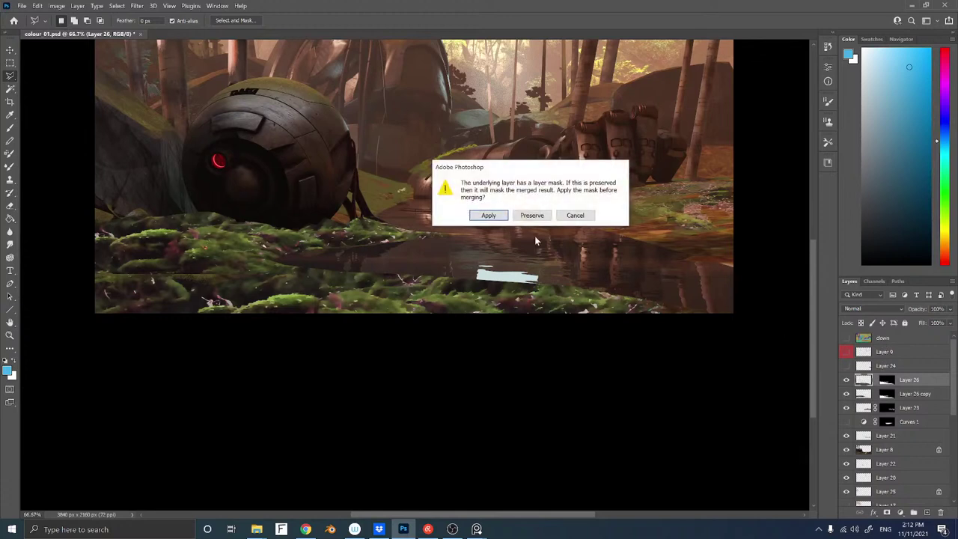
{"action": "left_click", "coordinate": [531, 216]}
{"action": "key", "text": "e"}
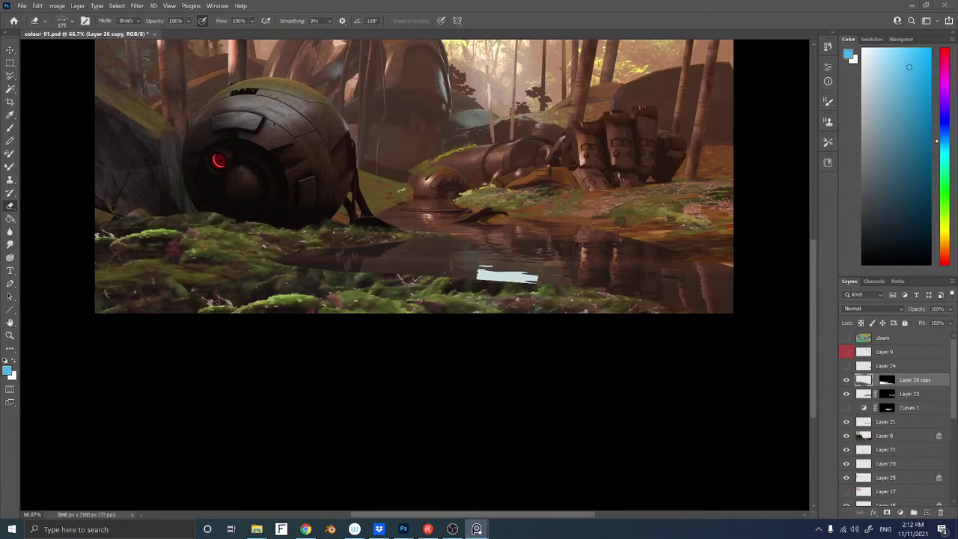
{"action": "left_click", "coordinate": [176, 236]}
Choose Sampled Brush 3 613 for painting, sample a mossy green from the foreground bank, and reduce the tip's size
{"action": "key", "text": "b"}
{"action": "right_click", "coordinate": [272, 238]}
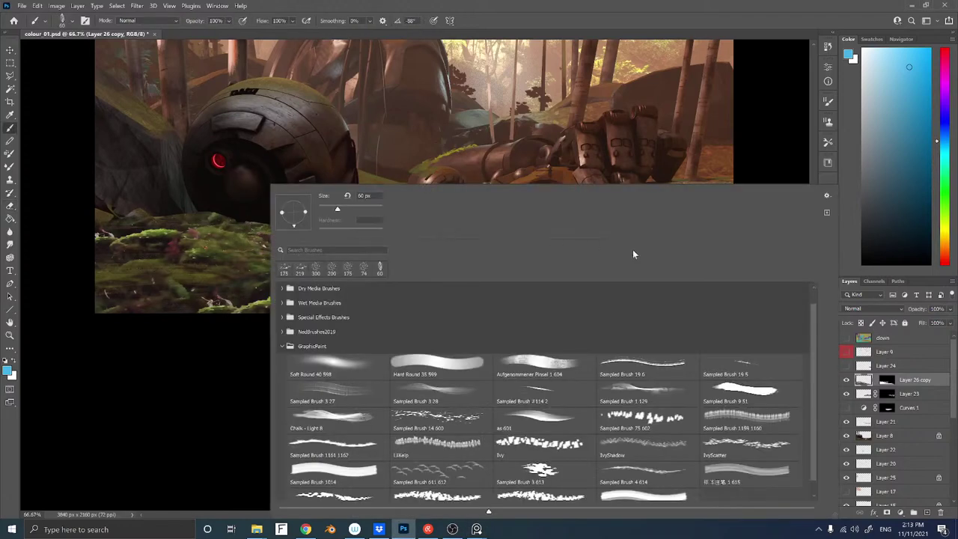
{"action": "left_click", "coordinate": [541, 476]}
{"action": "left_click", "coordinate": [132, 423]}
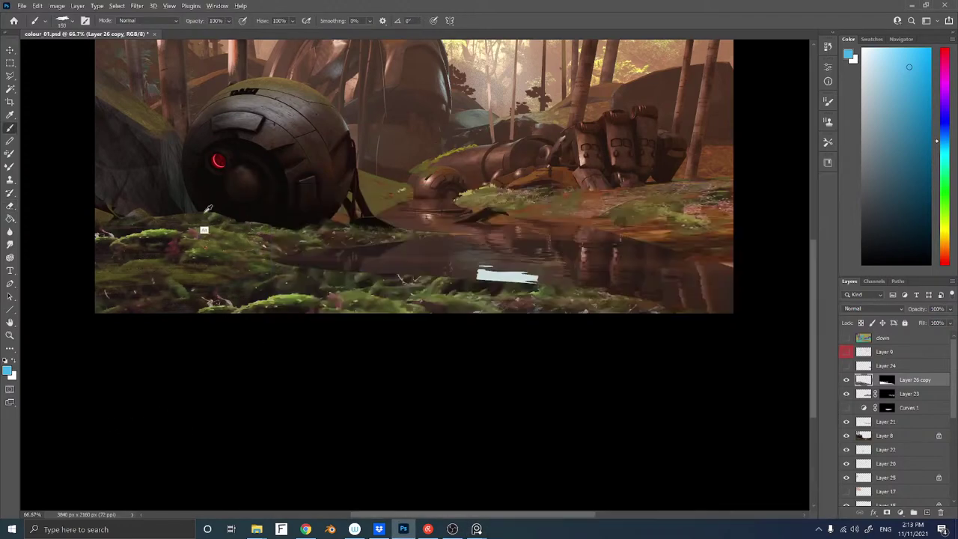
{"action": "left_click", "coordinate": [214, 240], "text": "alt"}
{"action": "key", "text": "bracketleft"}
{"action": "key", "text": "bracketleft"}
{"action": "key", "text": "bracketleft"}
{"action": "key", "text": "bracketleft"}
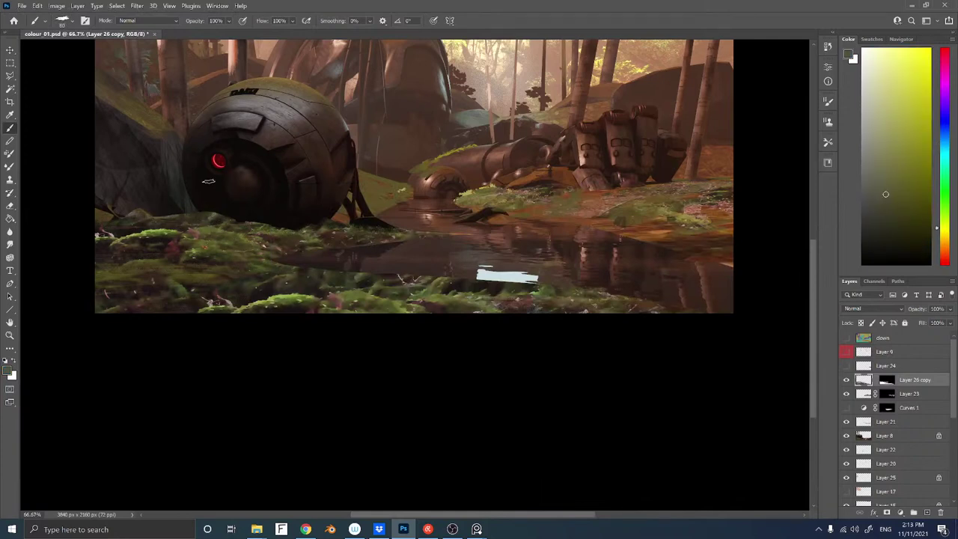
Add a new layer above Layer 26 copy and try a brush stroke along the moss edge beside the ball robot
{"action": "key", "text": "ctrl+shift+n"}
{"action": "key", "text": "Return"}
{"action": "mouse_move", "coordinate": [181, 211]}
{"action": "left_mouse_down"}
{"action": "mouse_move", "coordinate": [150, 213]}
{"action": "mouse_move", "coordinate": [209, 214]}
{"action": "mouse_move", "coordinate": [167, 220]}
{"action": "left_mouse_up"}
{"action": "key", "text": "ctrl+z"}
{"action": "left_click", "coordinate": [227, 257], "text": "alt"}
{"action": "key", "text": "ctrl+z"}
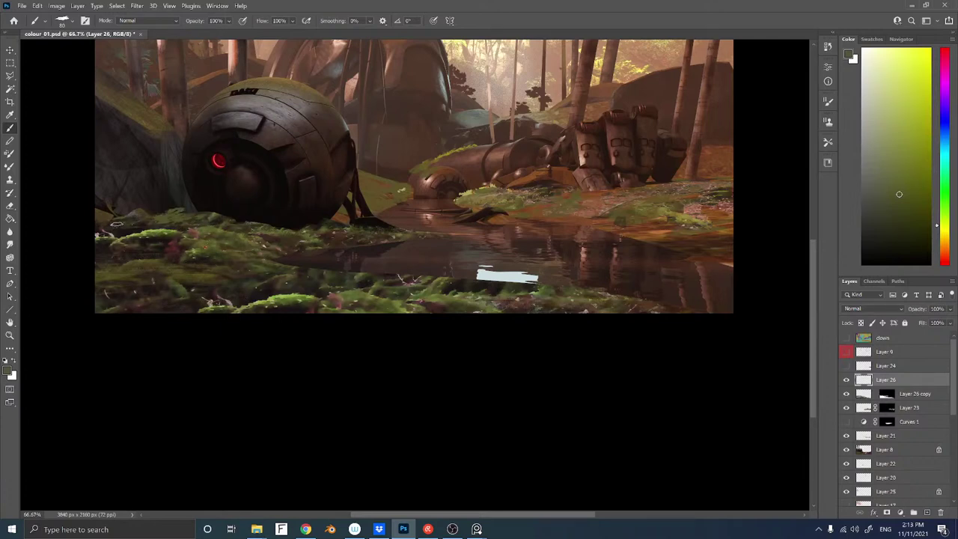
Set up the Ivy brush at 150 px on another new layer, with a dark olive sampled from the moss under the robot
{"action": "right_click", "coordinate": [226, 260]}
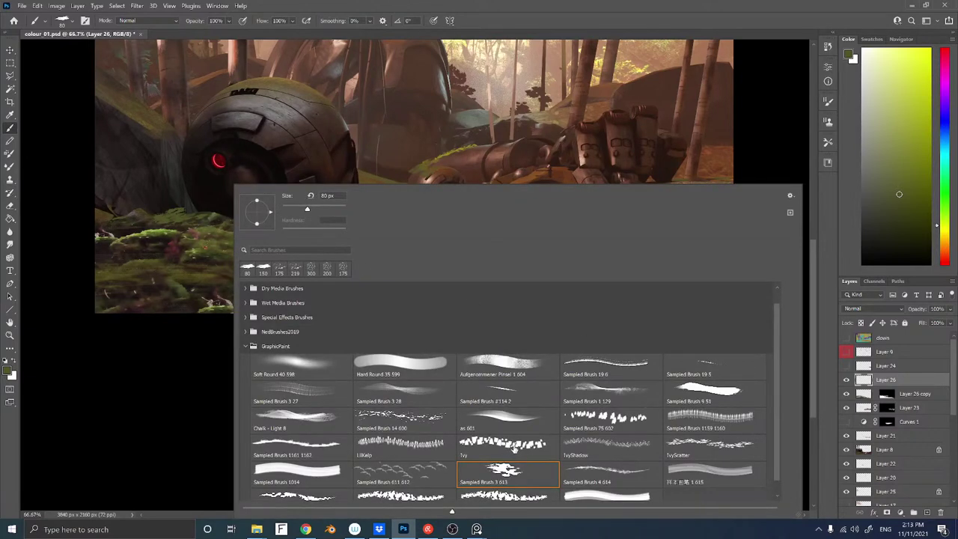
{"action": "left_click", "coordinate": [517, 453]}
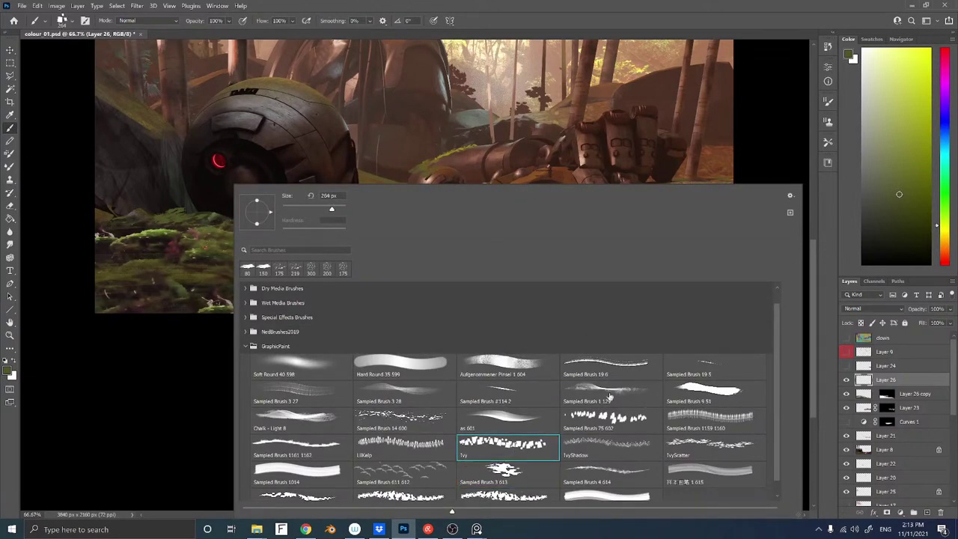
{"action": "left_click", "coordinate": [86, 436]}
{"action": "key", "text": "["}
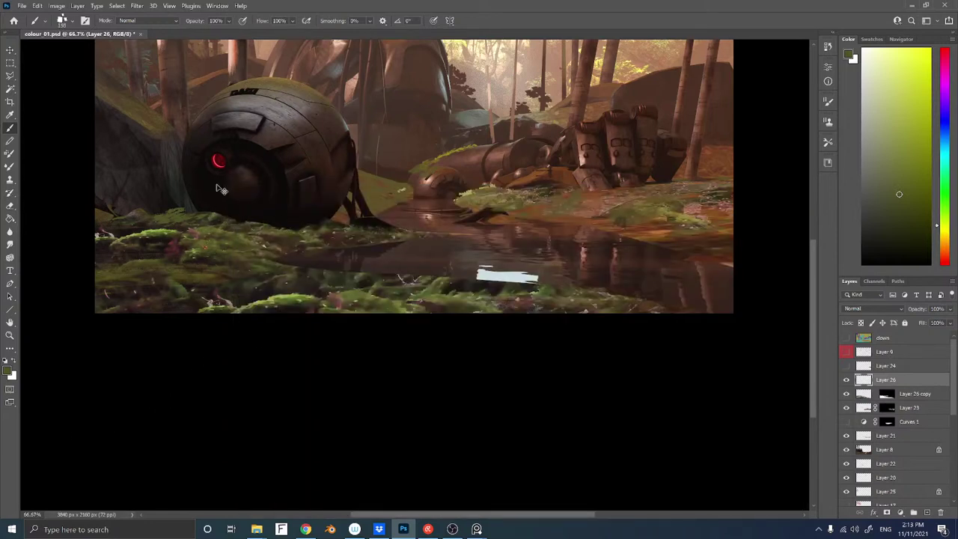
{"action": "key", "text": "ctrl+shift+alt+n"}
{"action": "left_click", "coordinate": [277, 229], "text": "alt"}
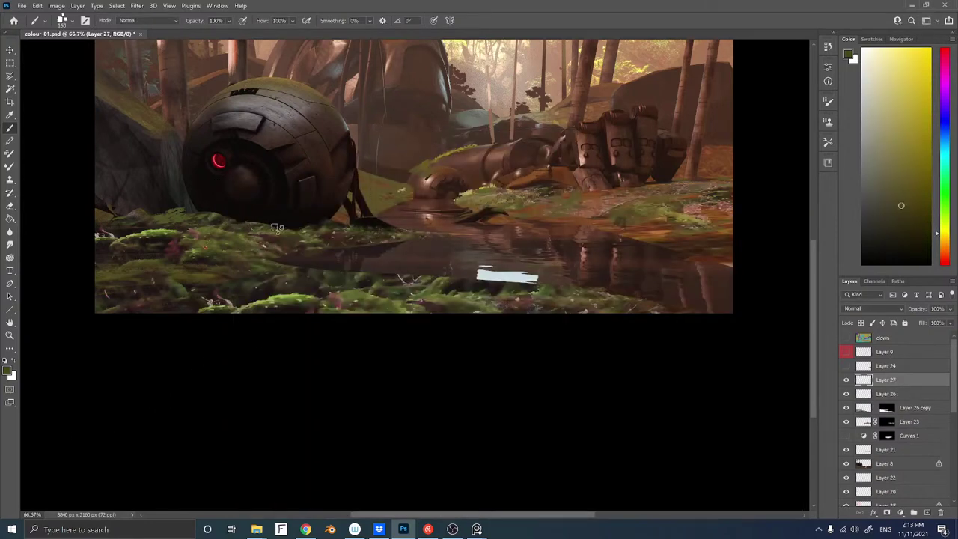
Paint dark ivy leaves along the moss edge beneath the ball robot on Layer 27
{"action": "mouse_move", "coordinate": [277, 229]}
{"action": "left_mouse_down"}
{"action": "mouse_move", "coordinate": [318, 227]}
{"action": "mouse_move", "coordinate": [281, 220]}
{"action": "mouse_move", "coordinate": [292, 232]}
{"action": "mouse_move", "coordinate": [329, 225]}
{"action": "left_mouse_up"}
{"action": "key", "text": "ctrl+t"}
{"action": "key", "text": "Return"}
{"action": "left_click", "coordinate": [169, 5]}
{"action": "left_click", "coordinate": [228, 229]}
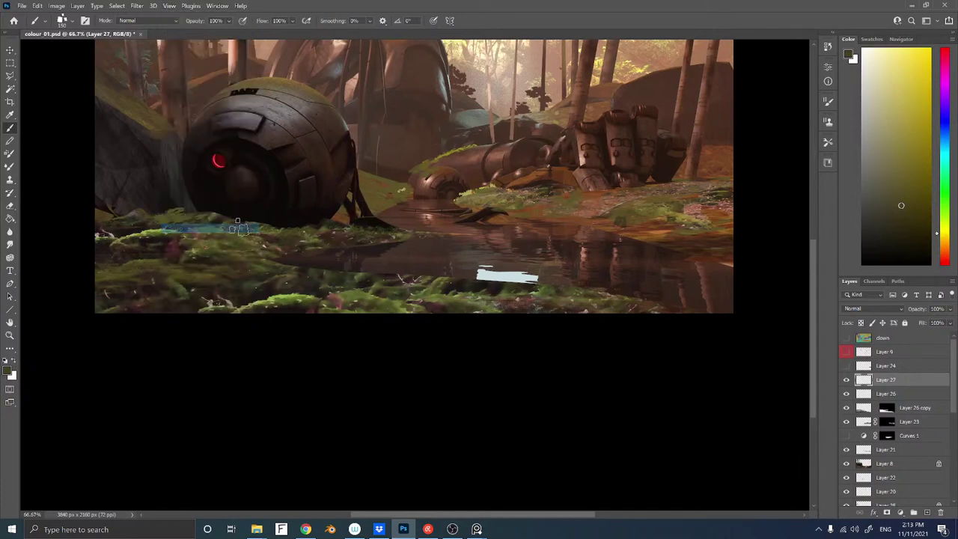
{"action": "mouse_move", "coordinate": [329, 228]}
{"action": "left_mouse_down"}
{"action": "mouse_move", "coordinate": [304, 229]}
{"action": "mouse_move", "coordinate": [312, 233]}
{"action": "left_mouse_up"}
Paint scattered lighter leaves along the moss edge with the IvyScatter brush, using greens sampled from the bank
{"action": "right_click", "coordinate": [352, 228]}
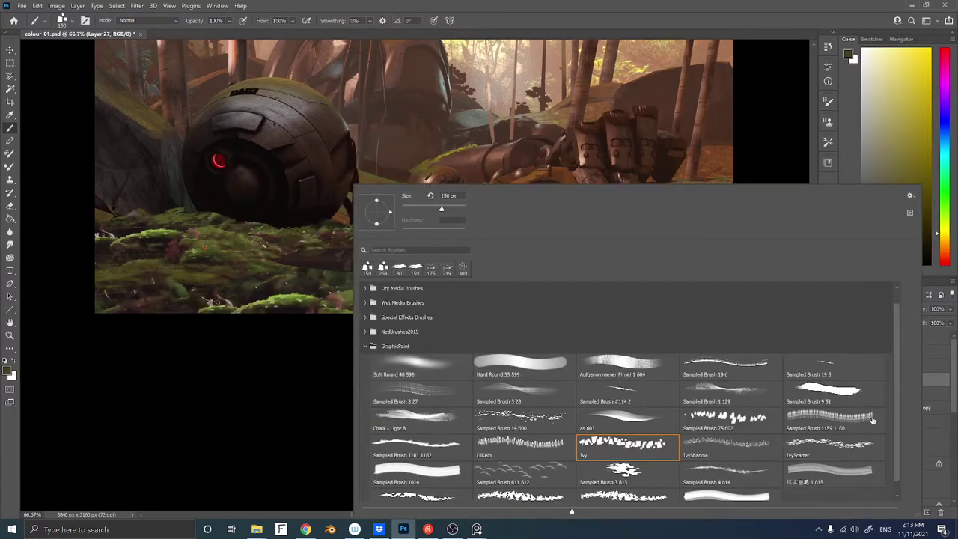
{"action": "left_click", "coordinate": [830, 447]}
{"action": "left_click", "coordinate": [215, 412]}
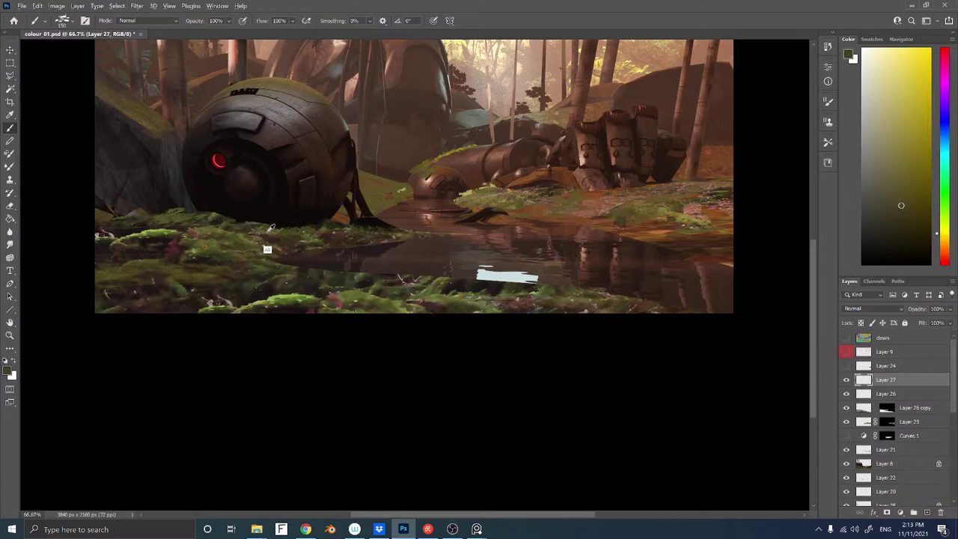
{"action": "left_click", "coordinate": [268, 230], "text": "alt"}
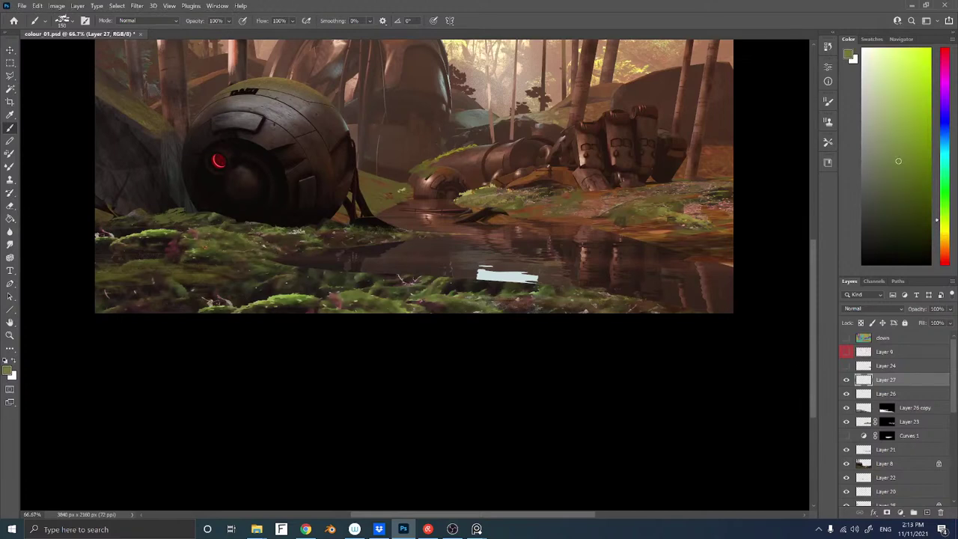
{"action": "left_click", "coordinate": [296, 226], "text": "alt"}
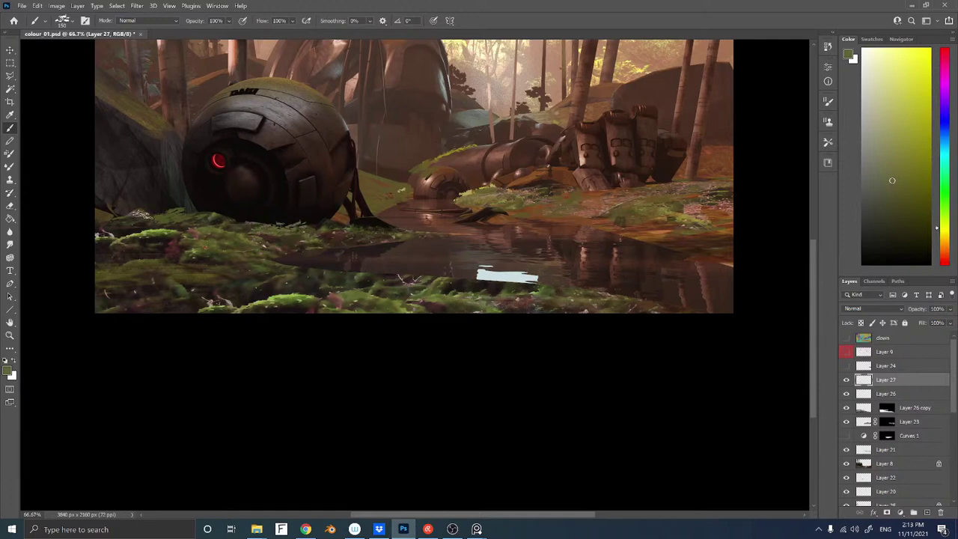
Set up the Smudge tool with Sampled Brush 14 600 and reduce its spacing to 1%
{"action": "left_click", "coordinate": [11, 244]}
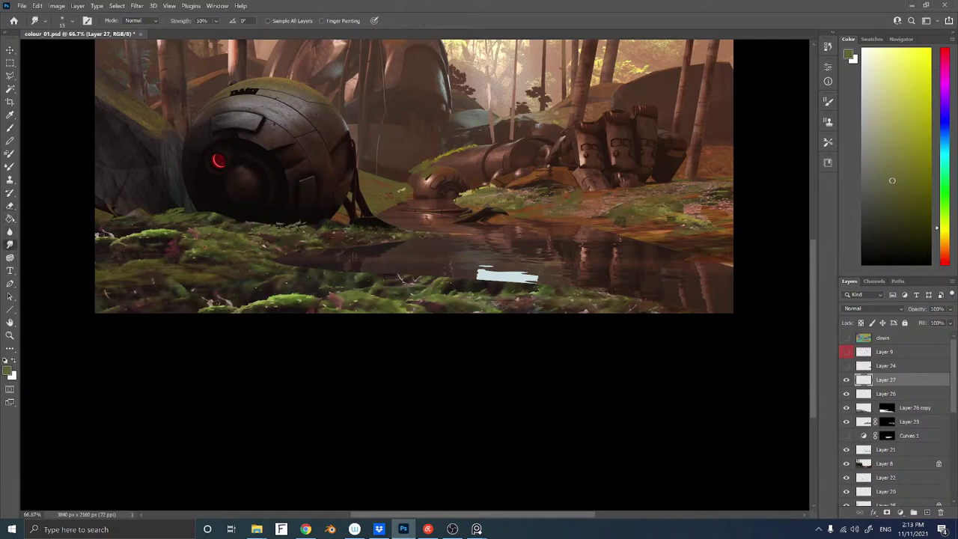
{"action": "right_click", "coordinate": [286, 203]}
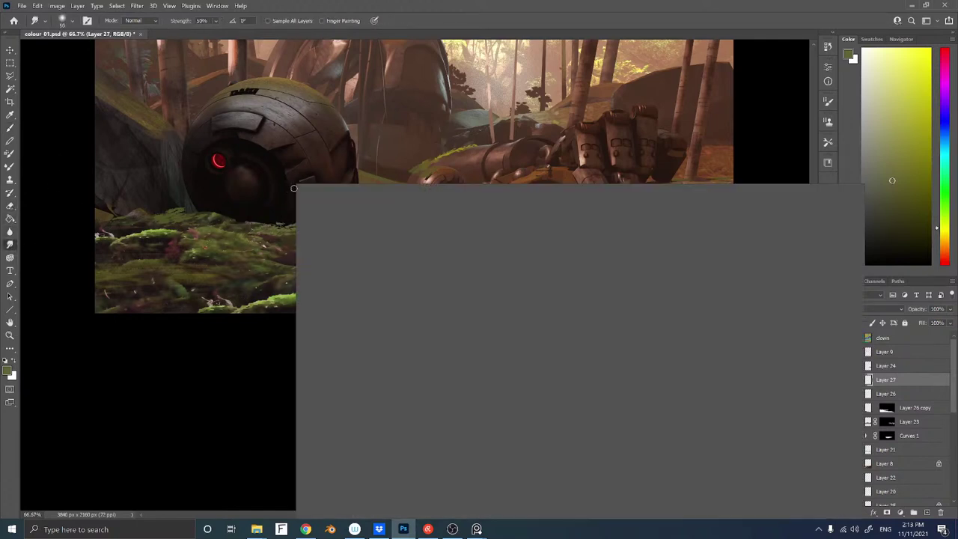
{"action": "left_click", "coordinate": [481, 423]}
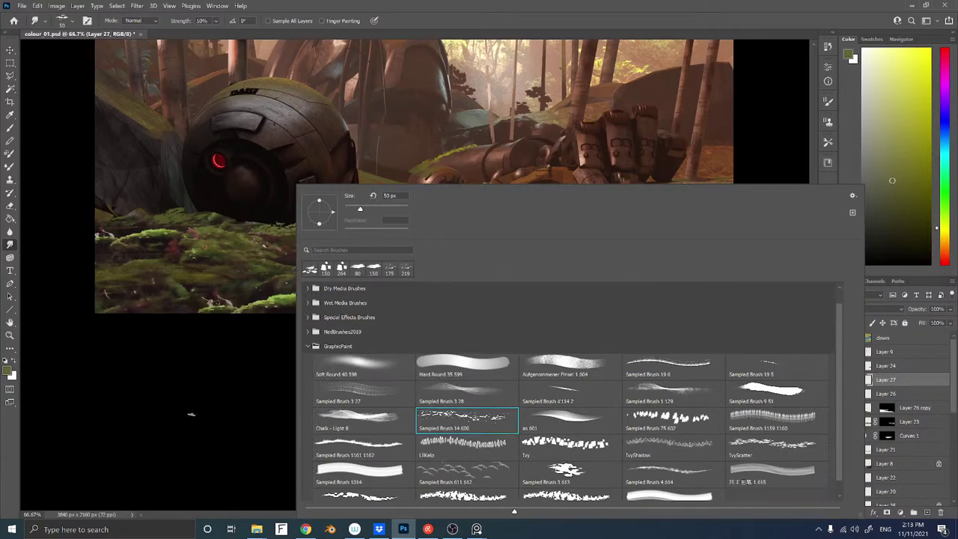
{"action": "left_click", "coordinate": [192, 413]}
{"action": "key", "text": "F5"}
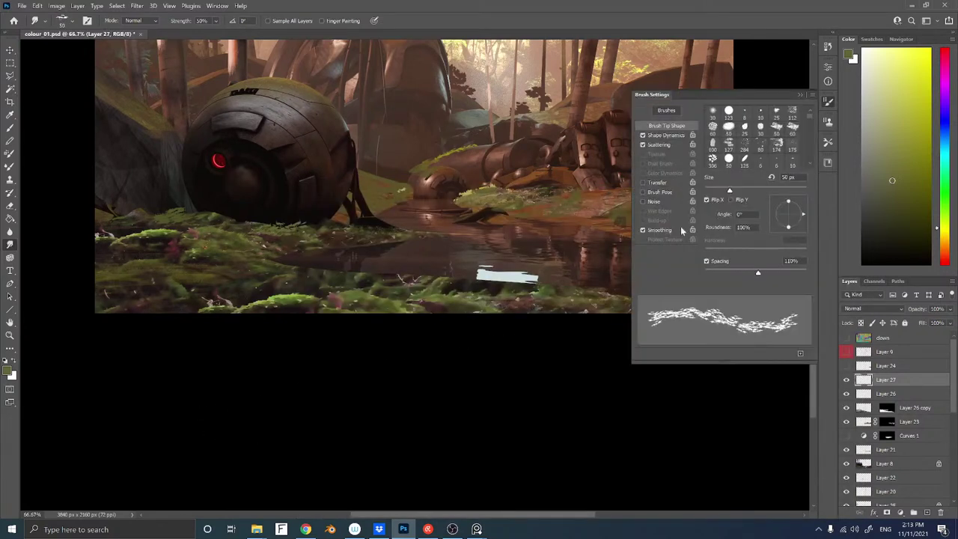
{"action": "left_click_drag", "start_coordinate": [756, 275], "coordinate": [620, 270]}
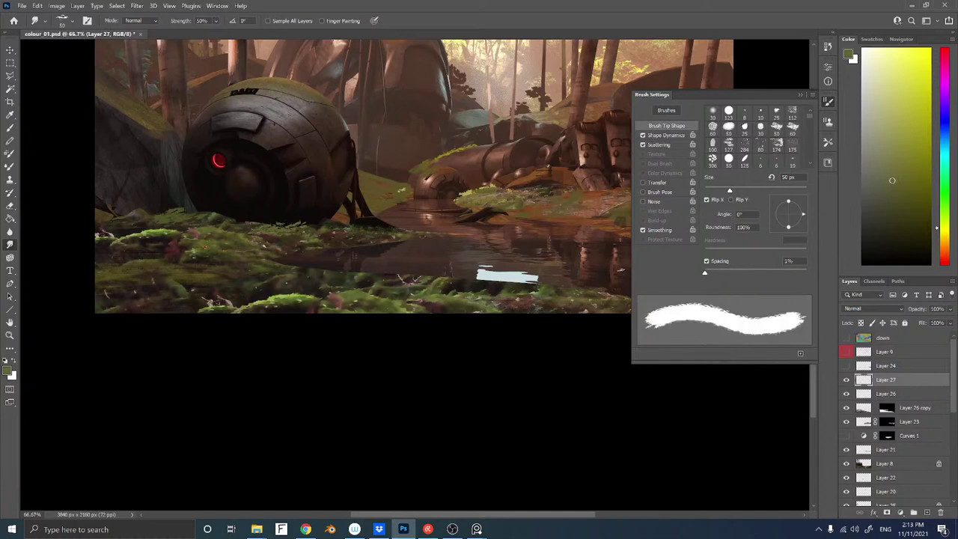
Enable Transfer for the smudge brush with strength control Off, and set Strength to 7% with a larger tip
{"action": "left_click", "coordinate": [659, 182]}
{"action": "left_click", "coordinate": [760, 177]}
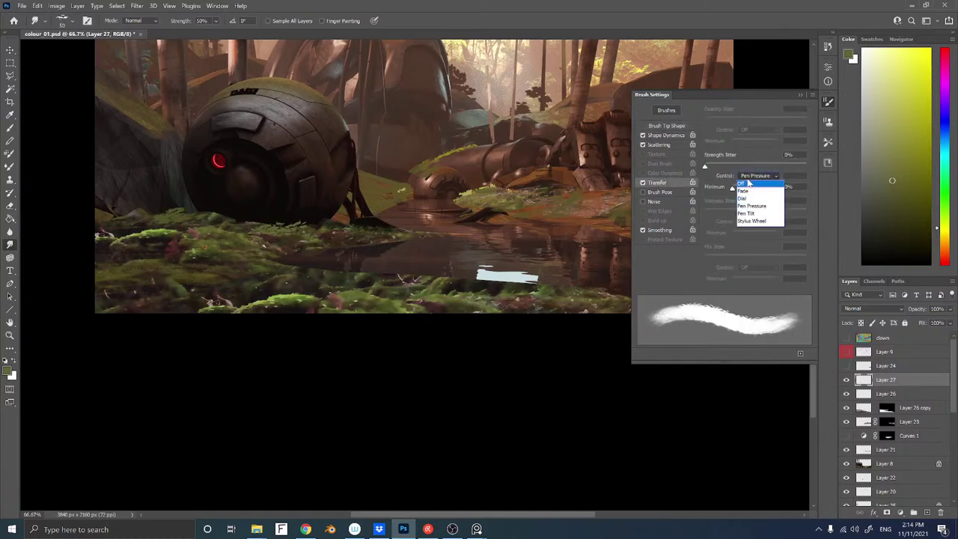
{"action": "left_click", "coordinate": [333, 212]}
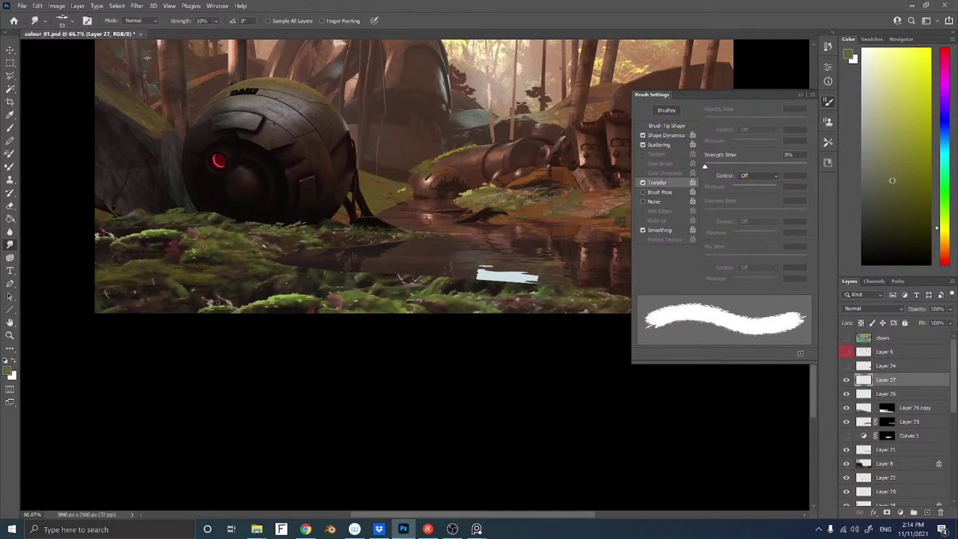
{"action": "left_click_drag", "start_coordinate": [184, 22], "coordinate": [163, 32]}
{"action": "key", "text": "bracketright"}
{"action": "key", "text": "bracketright"}
{"action": "key", "text": "bracketright"}
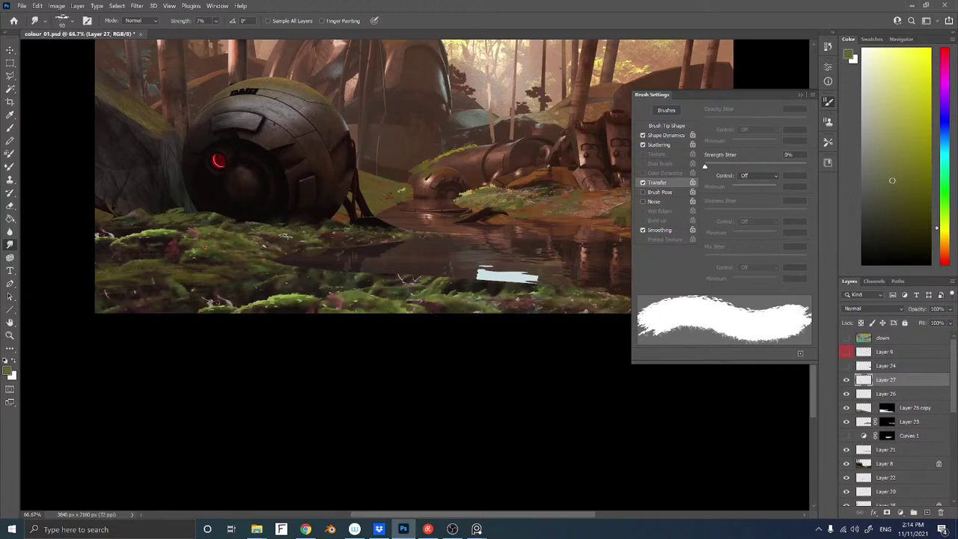
Soften the painted leaves beneath the ball robot with the Eraser, and merge Layer 27 into Layer 26
{"action": "key", "text": "e"}
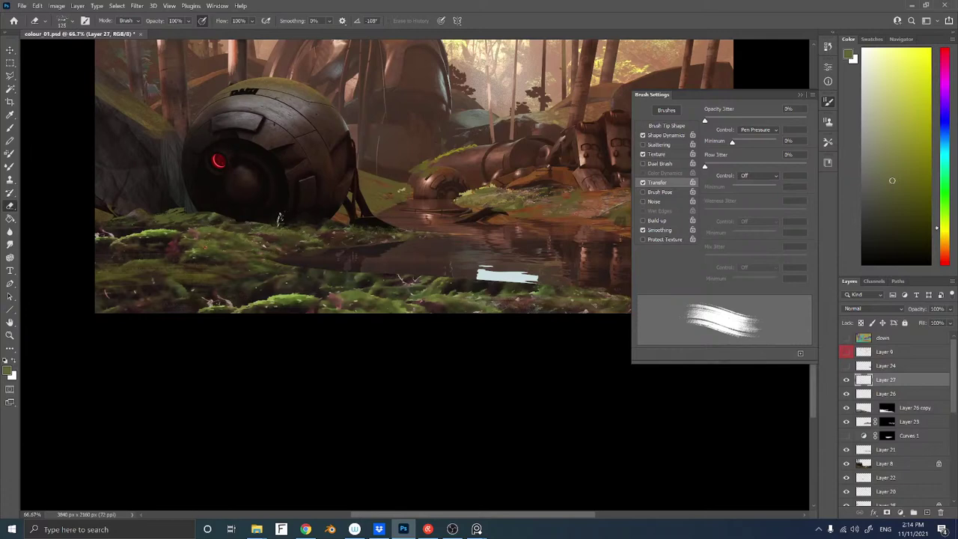
{"action": "left_click_drag", "start_coordinate": [411, 232], "coordinate": [244, 246]}
{"action": "key", "text": "z"}
{"action": "left_click_drag", "start_coordinate": [391, 237], "coordinate": [352, 238]}
{"action": "key", "text": "e"}
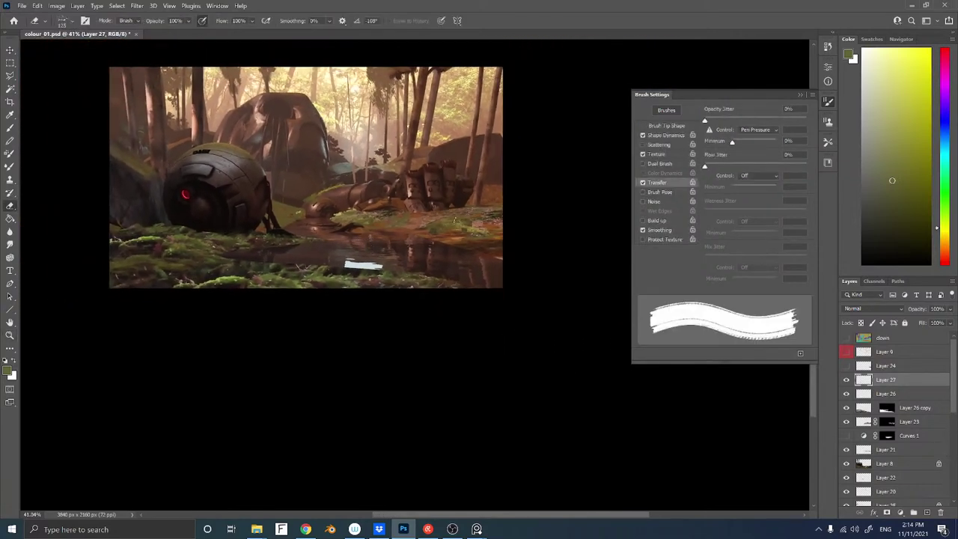
{"action": "left_click_drag", "start_coordinate": [287, 195], "coordinate": [444, 201]}
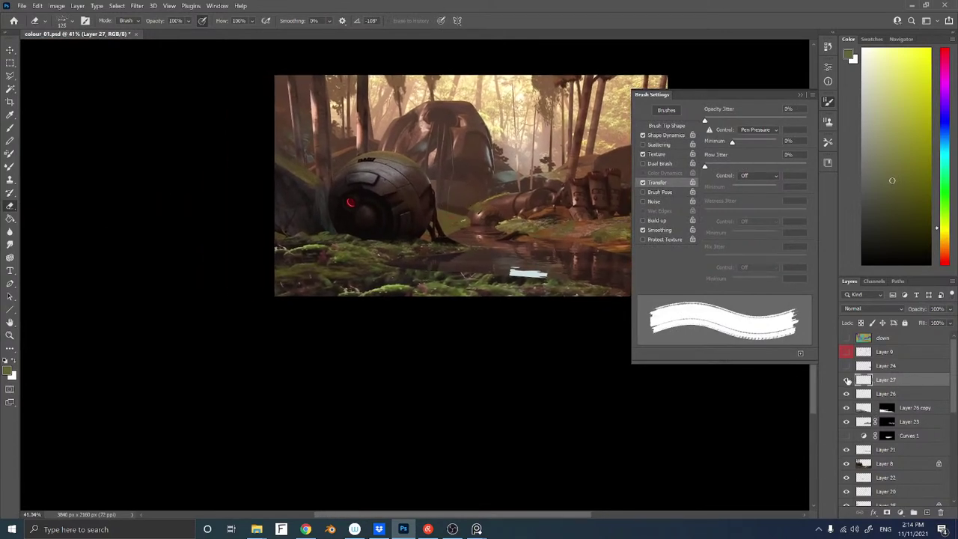
{"action": "key", "text": "ctrl+e"}
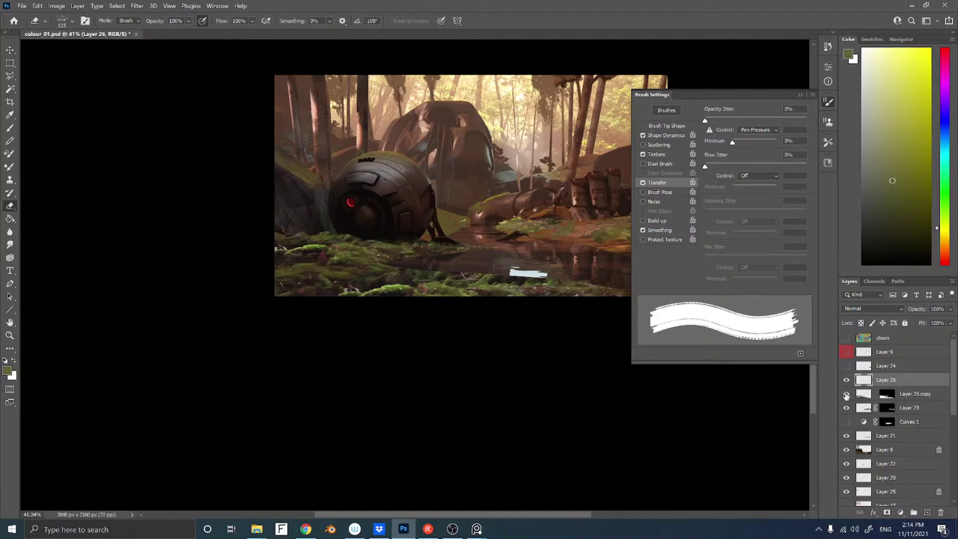
Darken the moss on Layer 26 copy using Levels with midtones at 0.71 and the output black level at 3
{"action": "left_click", "coordinate": [846, 395]}
{"action": "left_click", "coordinate": [846, 394]}
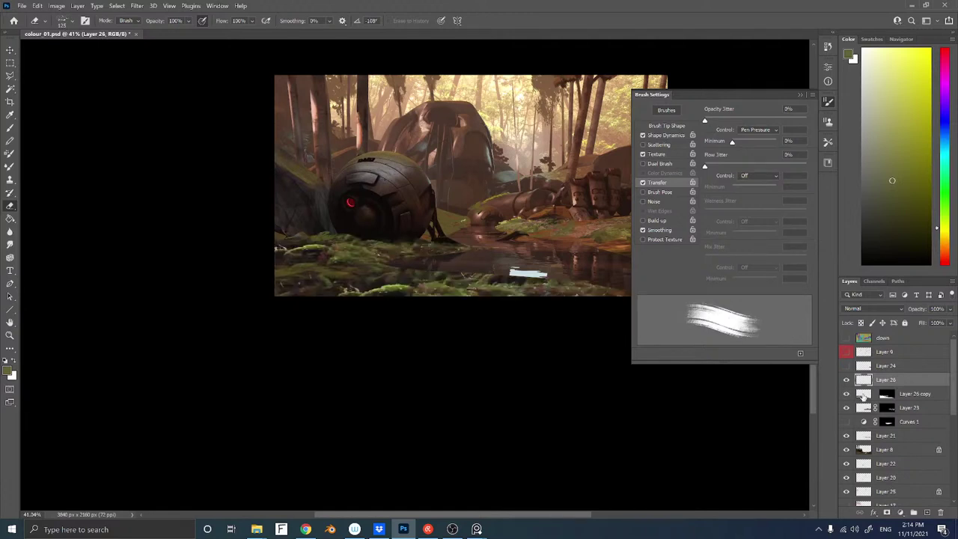
{"action": "left_click", "coordinate": [864, 394]}
{"action": "key", "text": "ctrl+l"}
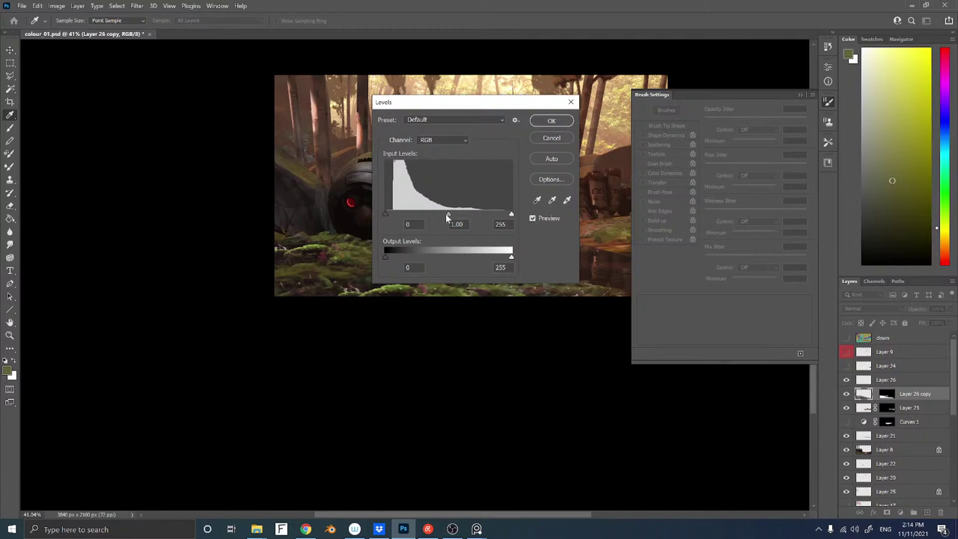
{"action": "left_click_drag", "start_coordinate": [447, 217], "coordinate": [464, 217]}
{"action": "mouse_move", "coordinate": [385, 256]}
{"action": "left_mouse_down"}
{"action": "mouse_move", "coordinate": [402, 256]}
{"action": "mouse_move", "coordinate": [391, 256]}
{"action": "left_mouse_up"}
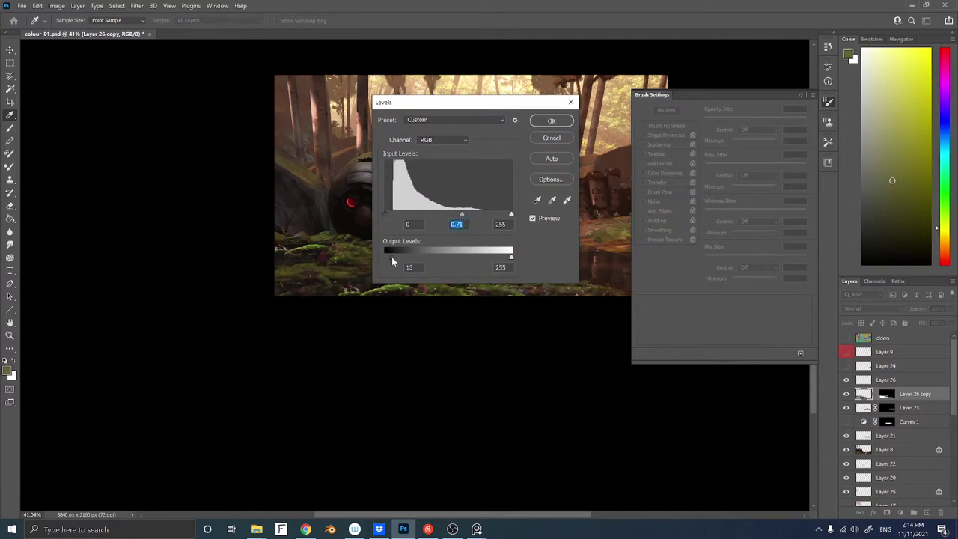
{"action": "left_click", "coordinate": [390, 256]}
{"action": "left_click_drag", "start_coordinate": [390, 256], "coordinate": [384, 256]}
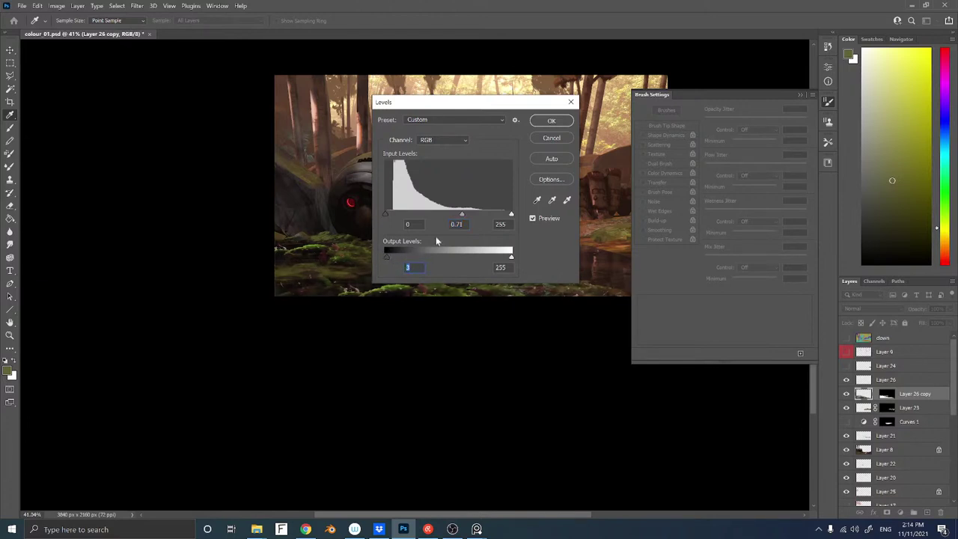
{"action": "left_click", "coordinate": [551, 121]}
Add a new layer directly above Layer 26 copy and ready the brush for painting
{"action": "key", "text": "e"}
{"action": "left_click_drag", "start_coordinate": [395, 242], "coordinate": [337, 237]}
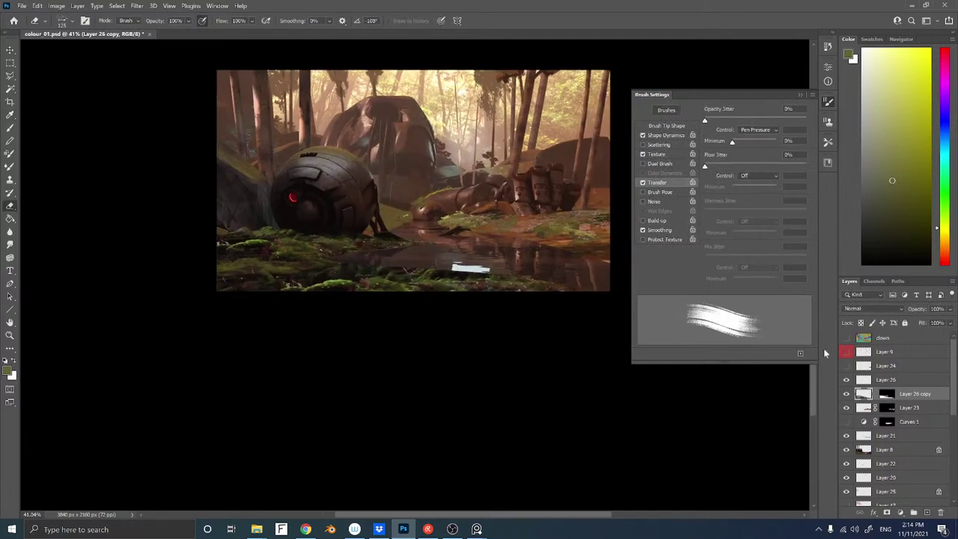
{"action": "key", "text": "ctrl+shift+n"}
{"action": "key", "text": "Return"}
{"action": "key", "text": "b"}
{"action": "left_click_drag", "start_coordinate": [497, 242], "coordinate": [464, 270]}
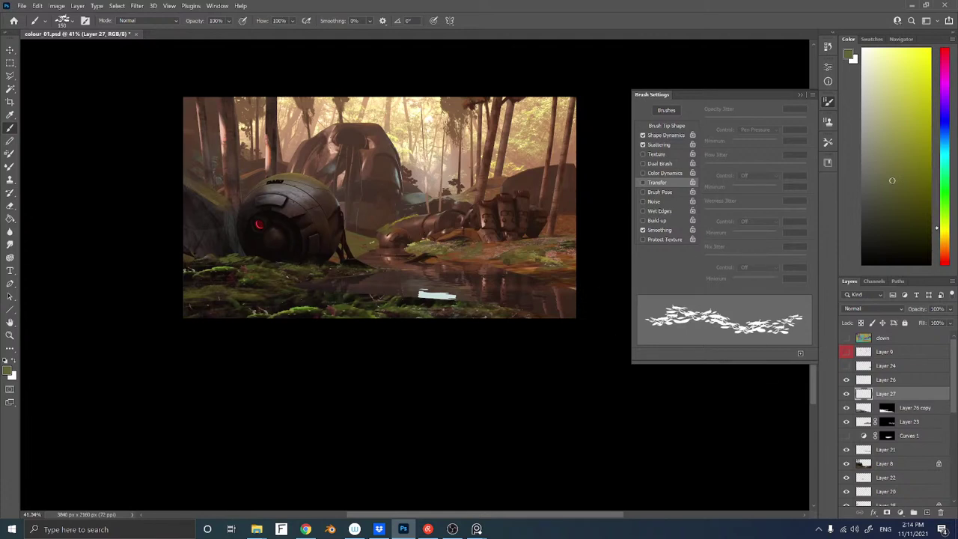
Try a forest fern photo from the reference board, scaled down over the painting's centre, and discard its layer
{"action": "key", "text": "alt+Tab"}
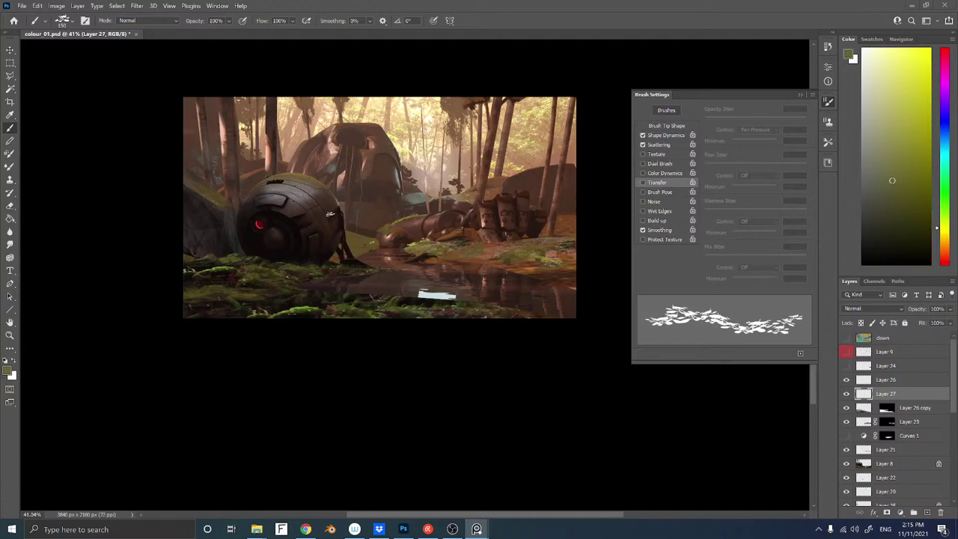
{"action": "key", "text": "alt+Tab"}
{"action": "key", "text": "ctrl+v"}
{"action": "key", "text": "ctrl+t"}
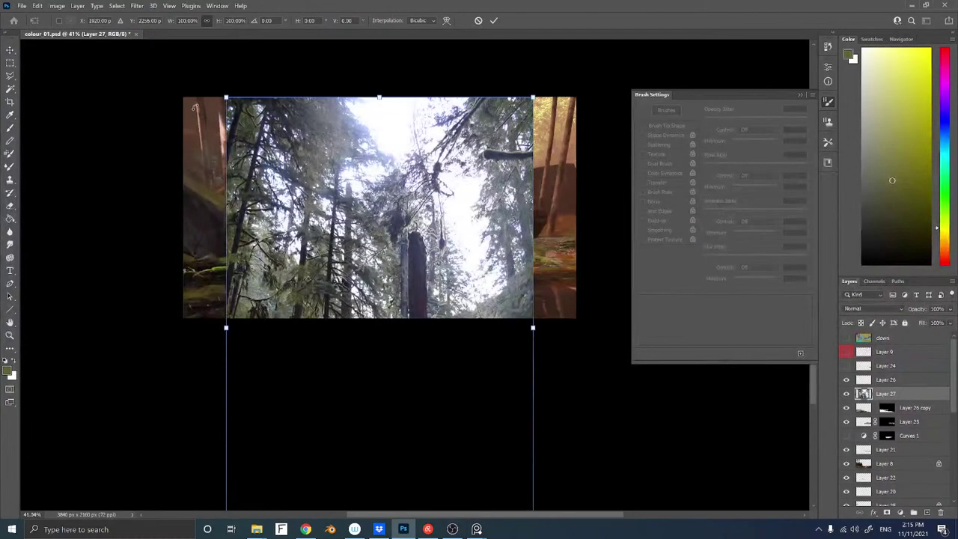
{"action": "mouse_move", "coordinate": [226, 98]}
{"action": "left_mouse_down"}
{"action": "mouse_move", "coordinate": [312, 181]}
{"action": "mouse_move", "coordinate": [423, 360]}
{"action": "left_mouse_up"}
{"action": "mouse_move", "coordinate": [474, 436]}
{"action": "left_mouse_down"}
{"action": "mouse_move", "coordinate": [463, 332]}
{"action": "mouse_move", "coordinate": [405, 151]}
{"action": "left_mouse_up"}
{"action": "key", "text": "Return"}
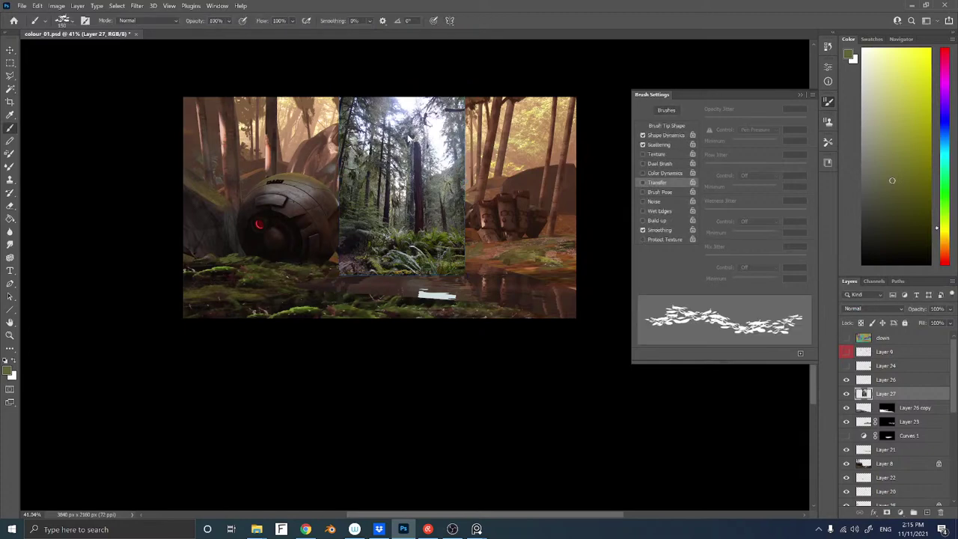
{"action": "left_click", "coordinate": [941, 513]}
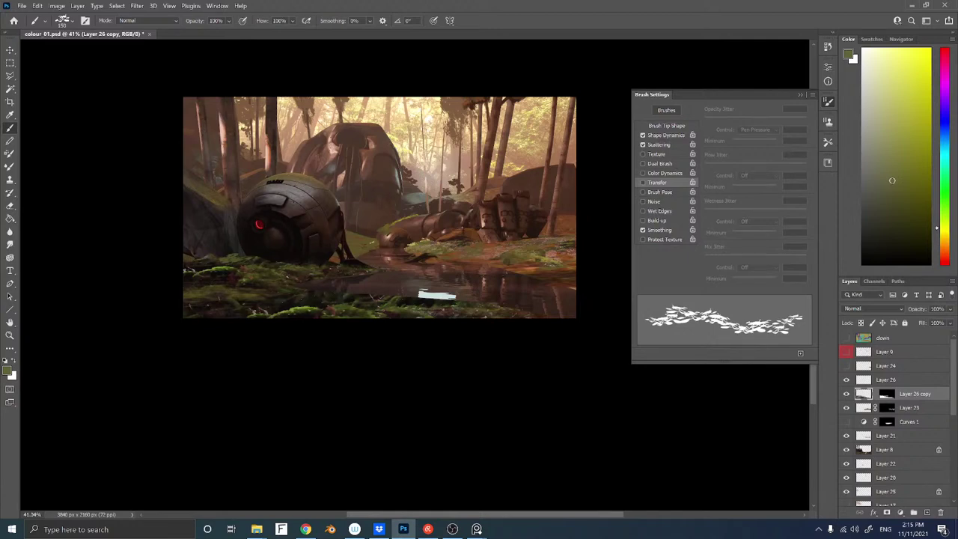
Bring the mossy forest tree photo from the reference board into the painting as a new layer above Layer 26 copy
{"action": "left_click", "coordinate": [476, 528]}
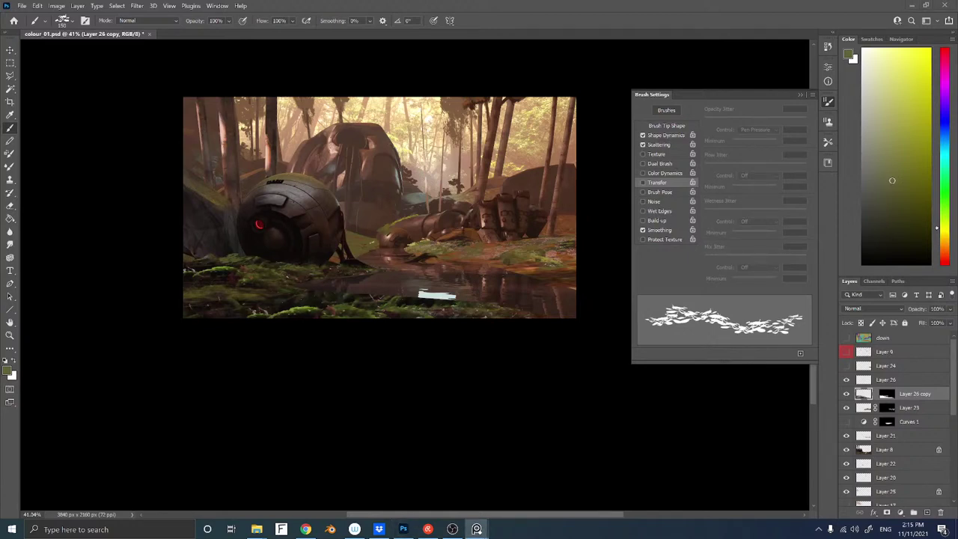
{"action": "left_click", "coordinate": [467, 334]}
{"action": "key", "text": "ctrl+z"}
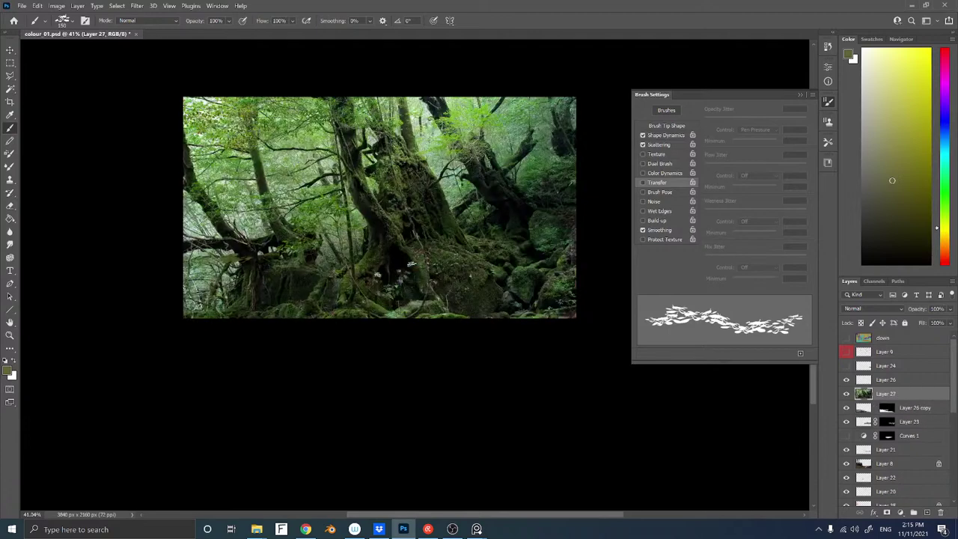
Cut out the mossy rocks of the forest photo with the Polygonal Lasso, discard the rest, and move the piece beside the ball robot
{"action": "key", "text": "l"}
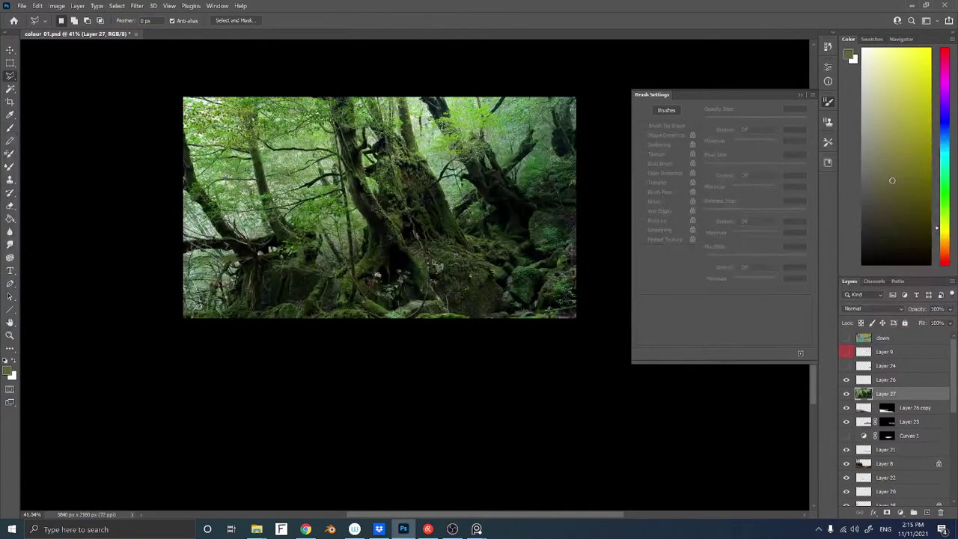
{"action": "left_click", "coordinate": [517, 228]}
{"action": "left_click", "coordinate": [455, 241]}
{"action": "left_click", "coordinate": [508, 291]}
{"action": "left_click", "coordinate": [539, 270]}
{"action": "left_click", "coordinate": [525, 221]}
{"action": "left_click", "coordinate": [940, 512]}
{"action": "key", "text": "ctrl+v"}
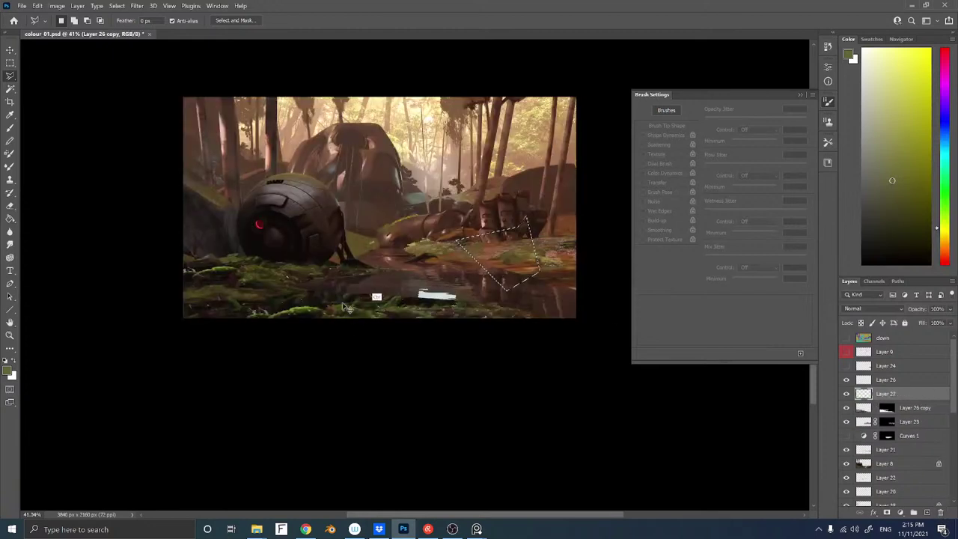
{"action": "key", "text": "ctrl+alt"}
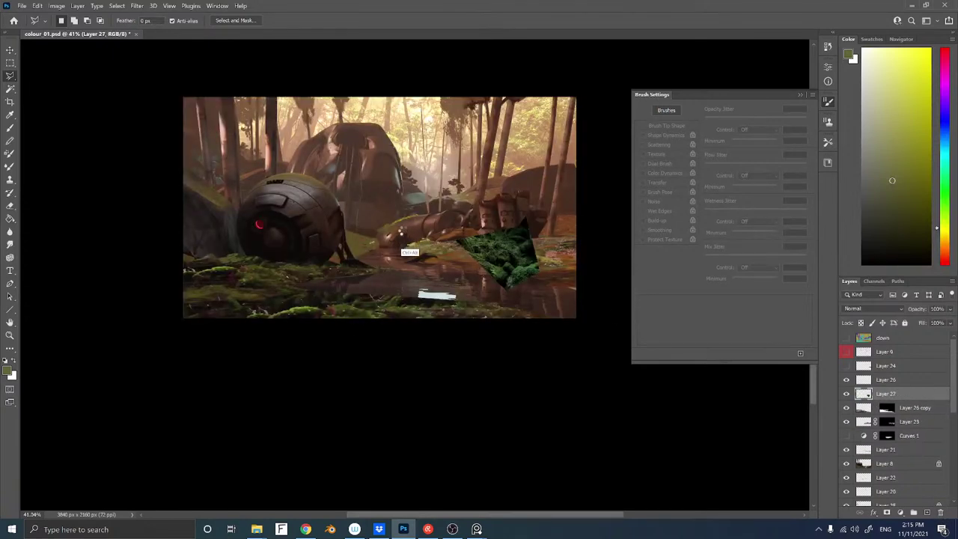
{"action": "left_click_drag", "start_coordinate": [501, 254], "coordinate": [356, 243]}
Select the ground patches between the ball robot and the fallen robot with the Magic Wand, using the flat-colour ID layer
{"action": "left_click", "coordinate": [846, 339]}
{"action": "key", "text": "w"}
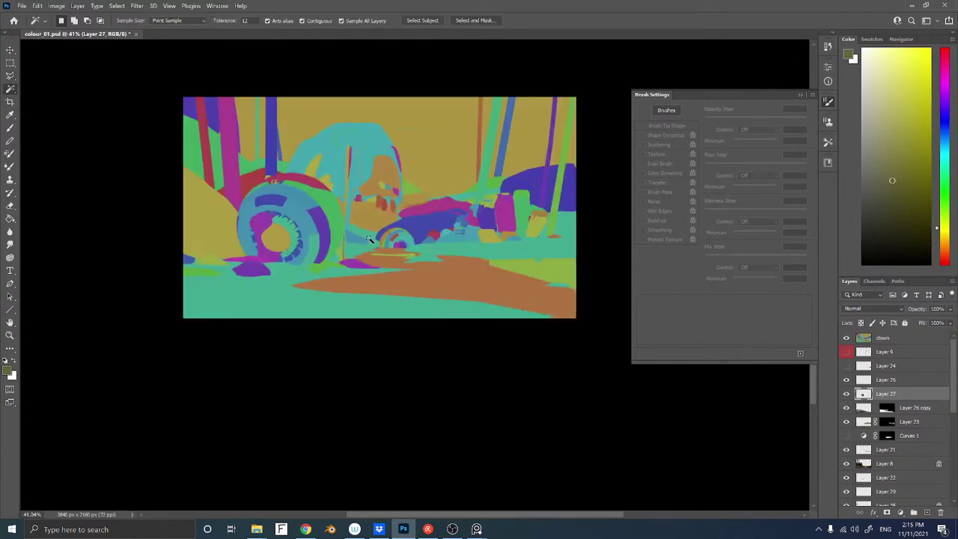
{"action": "scroll", "coordinate": [368, 239], "scroll_direction": "up", "scroll_amount": 6}
{"action": "left_click", "coordinate": [388, 246]}
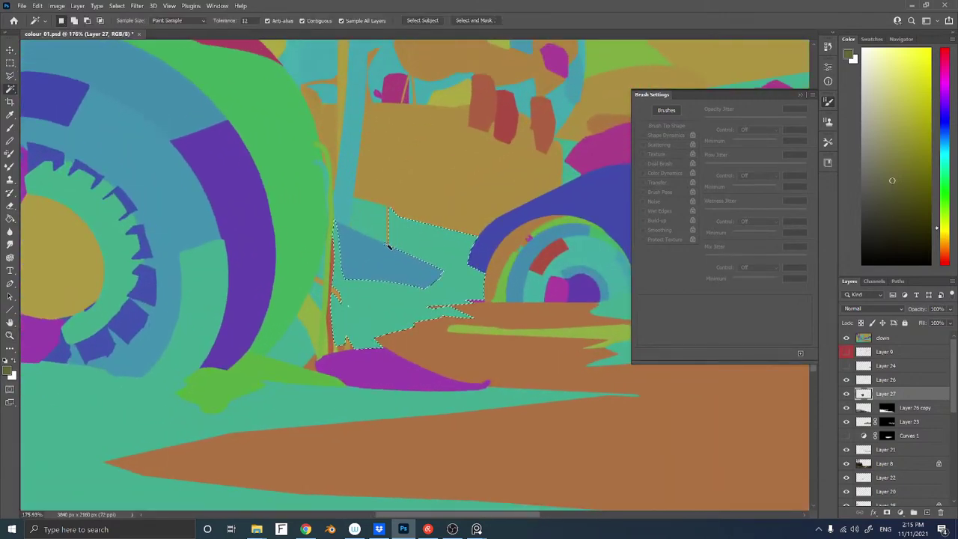
{"action": "left_click", "coordinate": [368, 227], "text": "shift"}
{"action": "left_click", "coordinate": [386, 269], "text": "shift"}
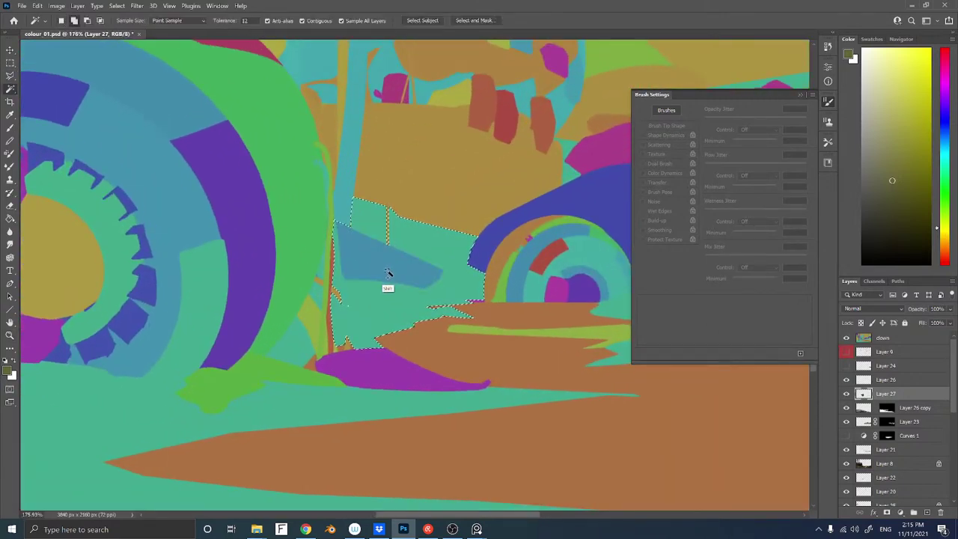
{"action": "left_click", "coordinate": [320, 283], "text": "shift"}
{"action": "left_click", "coordinate": [300, 342], "text": "shift"}
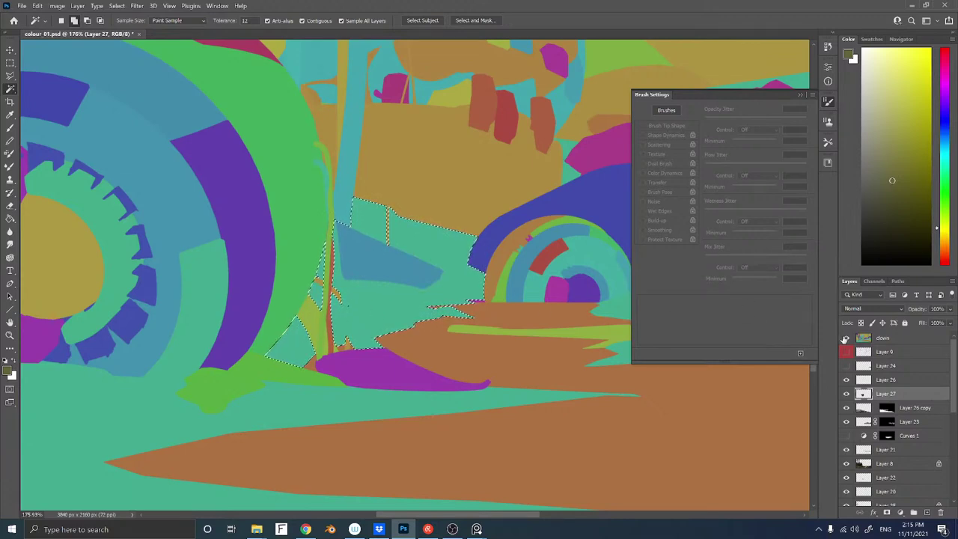
Hide the flat-colour ID layer, mask Layer 27 to the selected ground patches, and unlink the mask from the photo
{"action": "left_click", "coordinate": [845, 339]}
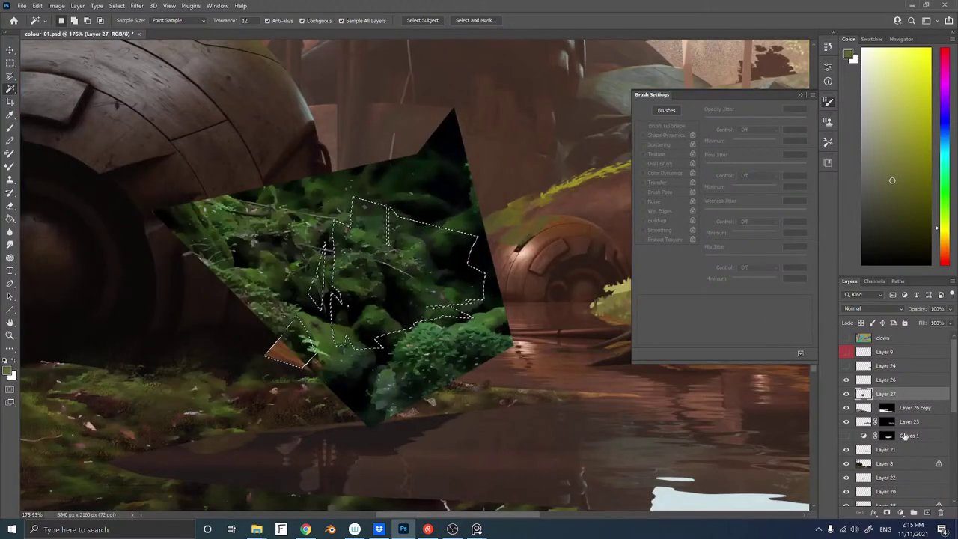
{"action": "left_click", "coordinate": [901, 512]}
{"action": "key", "text": "z"}
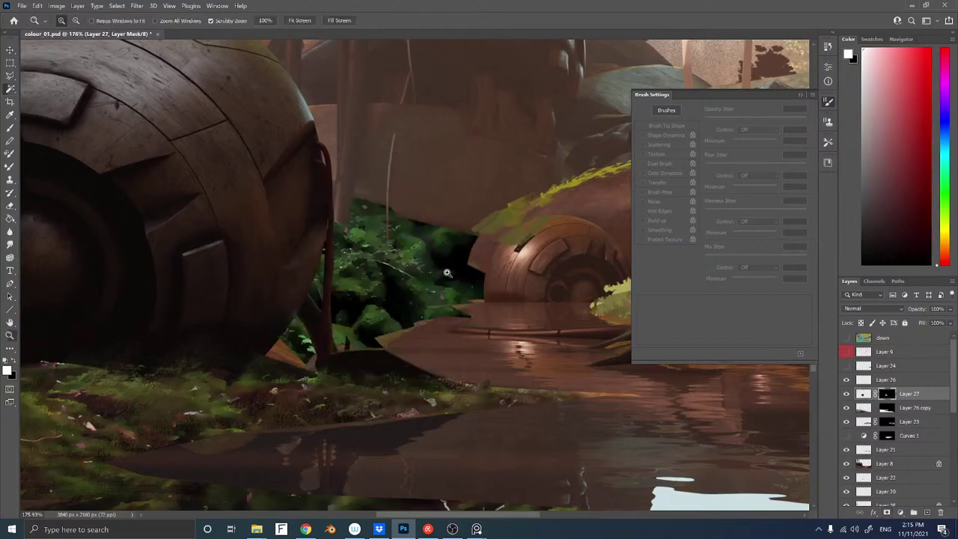
{"action": "scroll", "coordinate": [447, 272], "scroll_direction": "down", "scroll_amount": 8}
{"action": "key", "text": "w"}
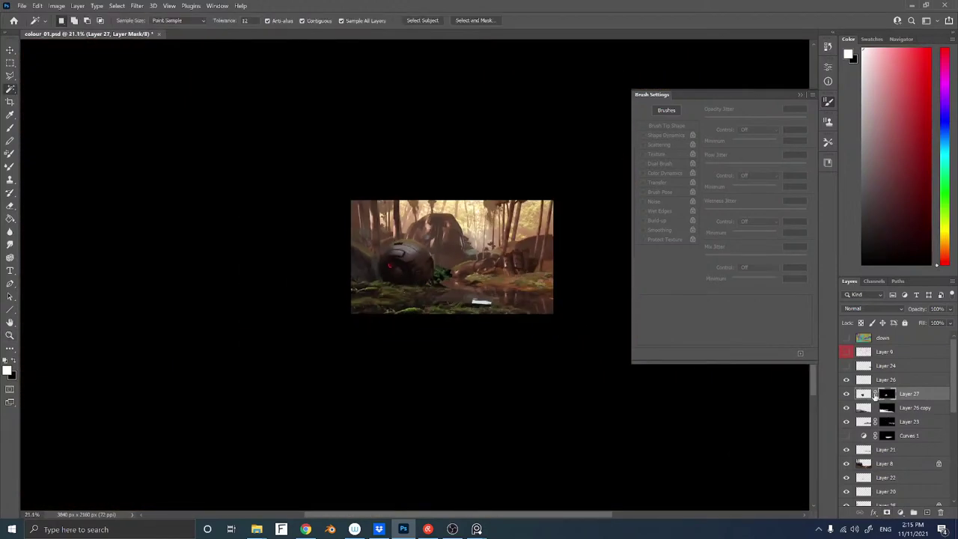
{"action": "left_click", "coordinate": [875, 394]}
{"action": "key", "text": "ctrl+t"}
{"action": "scroll", "coordinate": [467, 271], "scroll_direction": "up", "scroll_amount": 7}
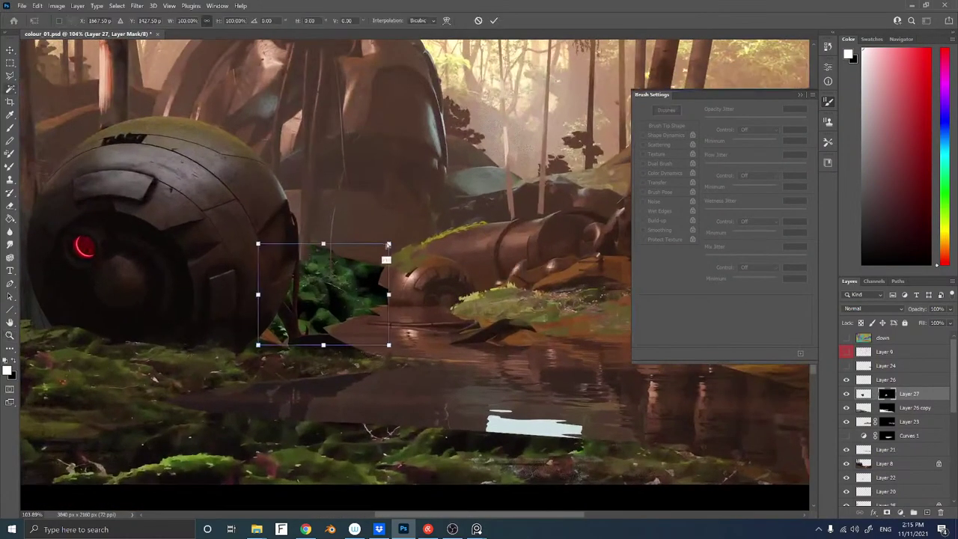
{"action": "left_click_drag", "start_coordinate": [390, 243], "coordinate": [390, 243]}
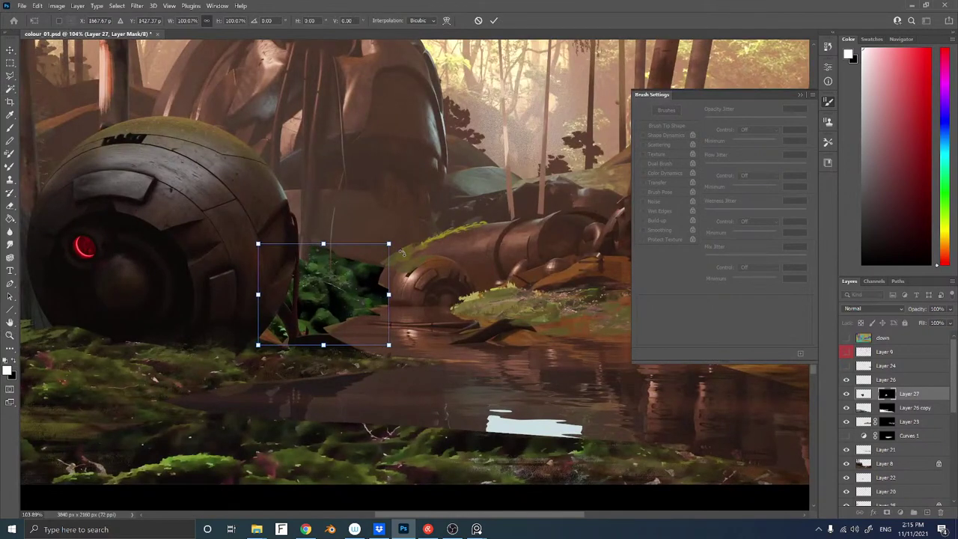
{"action": "key", "text": "Return"}
{"action": "key", "text": "w"}
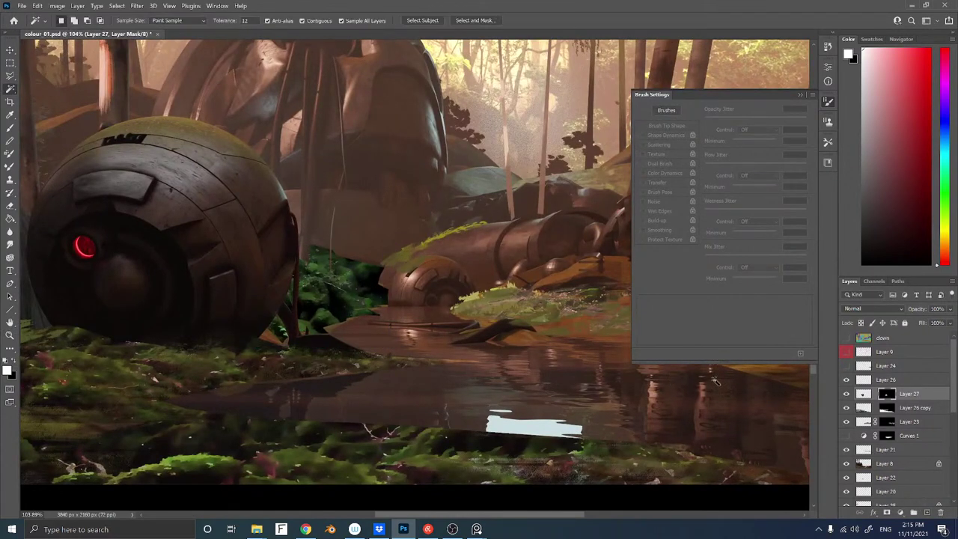
Flatten and reposition the moss photo within its mask so it fills the ground between the ball robot and the fallen robot
{"action": "left_click", "coordinate": [864, 394]}
{"action": "key", "text": "ctrl+t"}
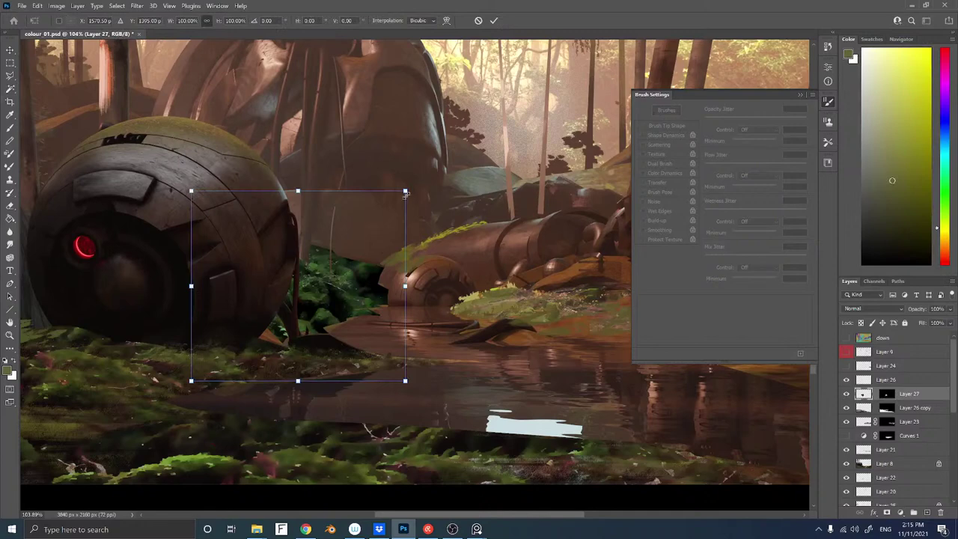
{"action": "left_click_drag", "start_coordinate": [299, 202], "coordinate": [315, 240]}
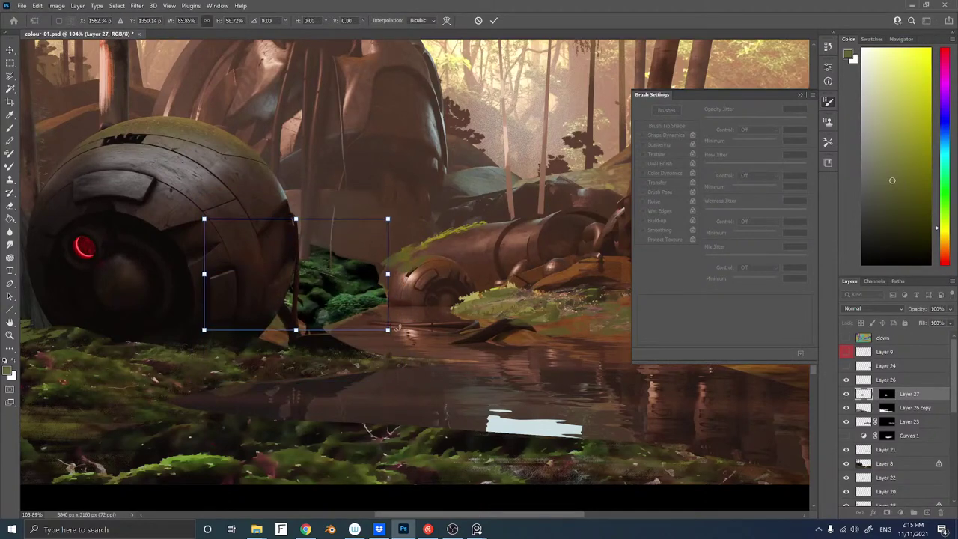
{"action": "left_click_drag", "start_coordinate": [399, 327], "coordinate": [466, 375]}
{"action": "mouse_move", "coordinate": [371, 275]}
{"action": "left_mouse_down"}
{"action": "mouse_move", "coordinate": [357, 285]}
{"action": "mouse_move", "coordinate": [363, 265]}
{"action": "left_mouse_up"}
{"action": "key", "text": "Return"}
Recolour the moss photo on Layer 27 with Match Color, using the merged colour_01.psd image as the source
{"action": "key", "text": "ctrl+m"}
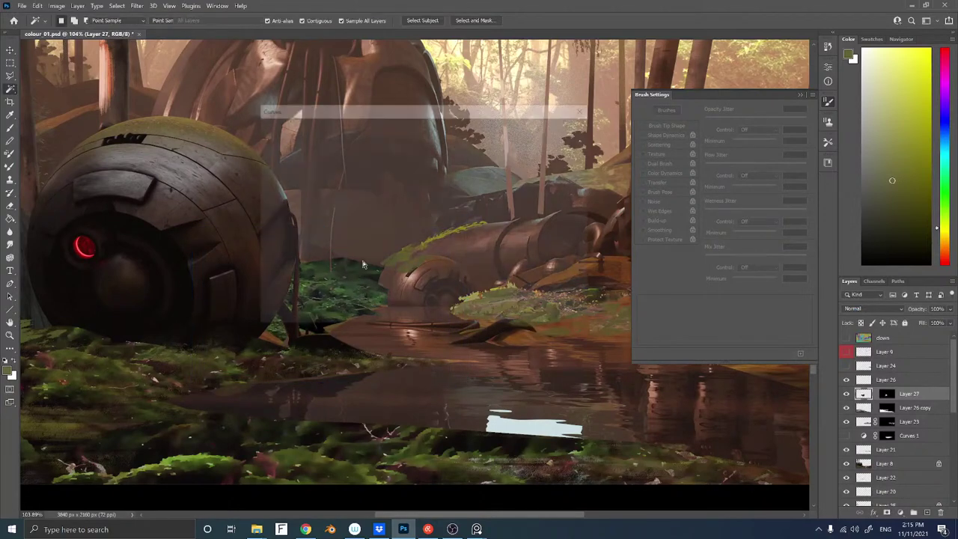
{"action": "left_click", "coordinate": [566, 147]}
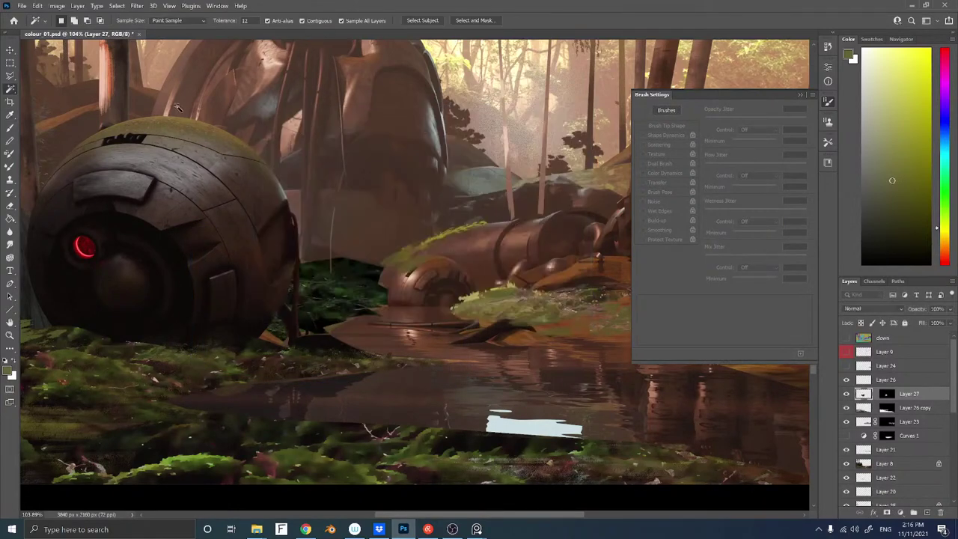
{"action": "left_click", "coordinate": [56, 5]}
{"action": "mouse_move", "coordinate": [83, 28]}
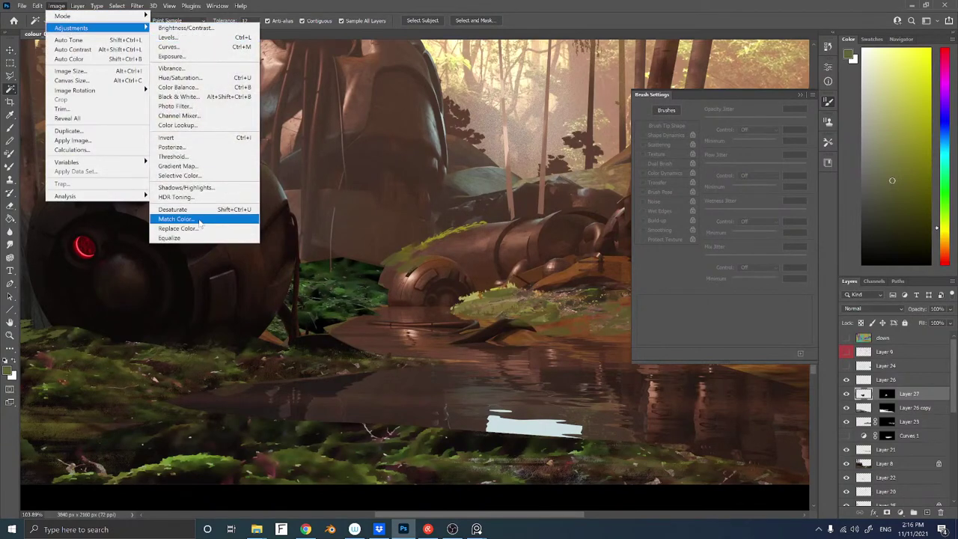
{"action": "left_click", "coordinate": [176, 219]}
{"action": "left_click", "coordinate": [427, 280]}
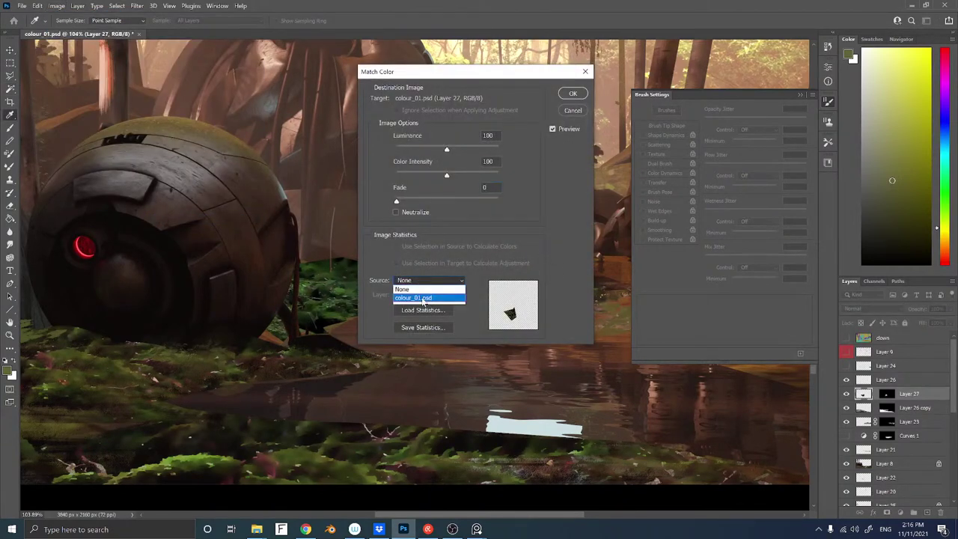
{"action": "left_click", "coordinate": [413, 291]}
{"action": "left_click", "coordinate": [415, 293]}
{"action": "left_click", "coordinate": [417, 280]}
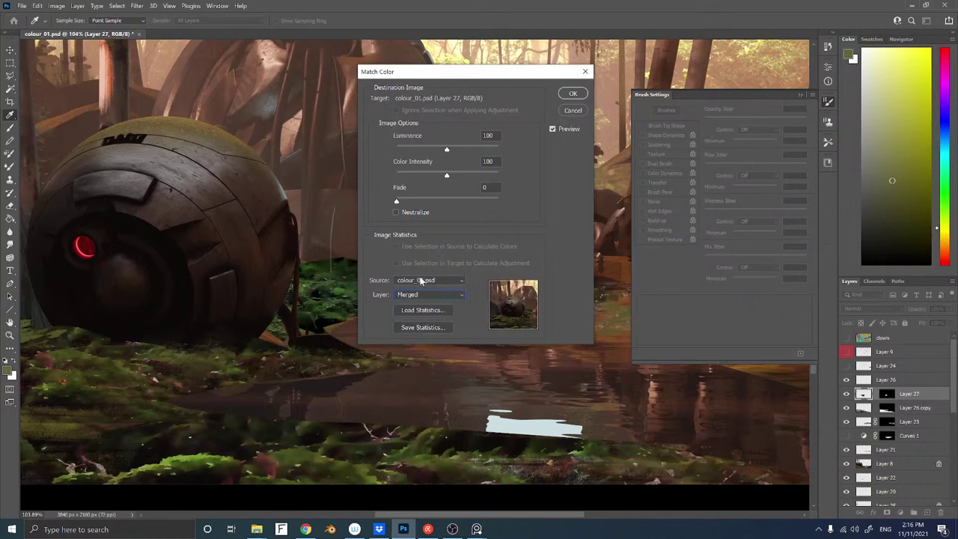
{"action": "left_click", "coordinate": [573, 94]}
Fade the colour match on Layer 27 to 54% opacity
{"action": "key", "text": "ctrl+shift+f"}
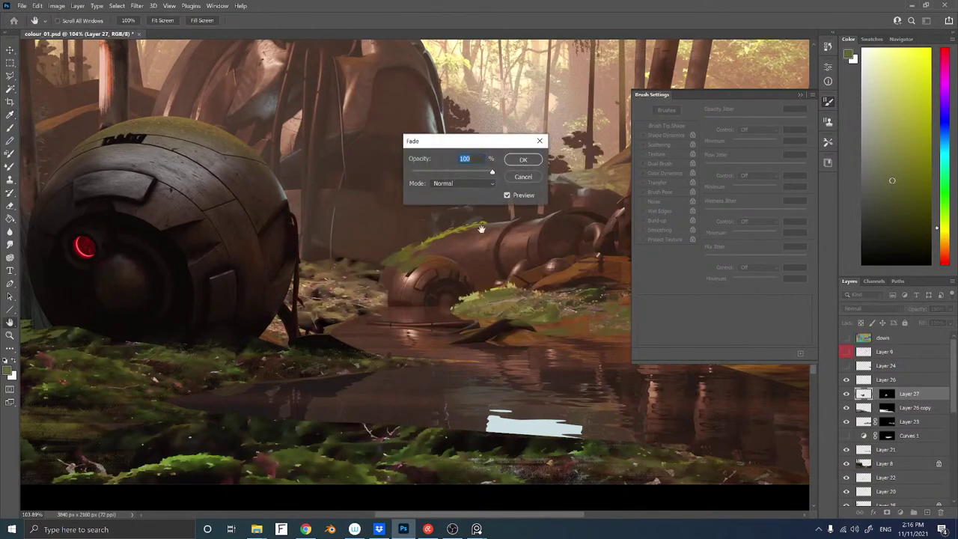
{"action": "left_click_drag", "start_coordinate": [492, 175], "coordinate": [457, 175]}
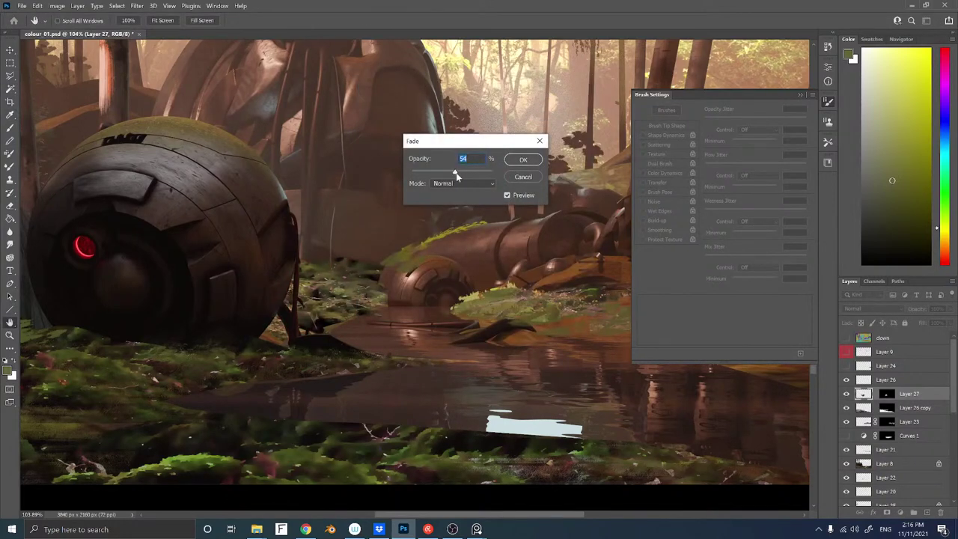
{"action": "left_click", "coordinate": [524, 160]}
{"action": "key", "text": "w"}
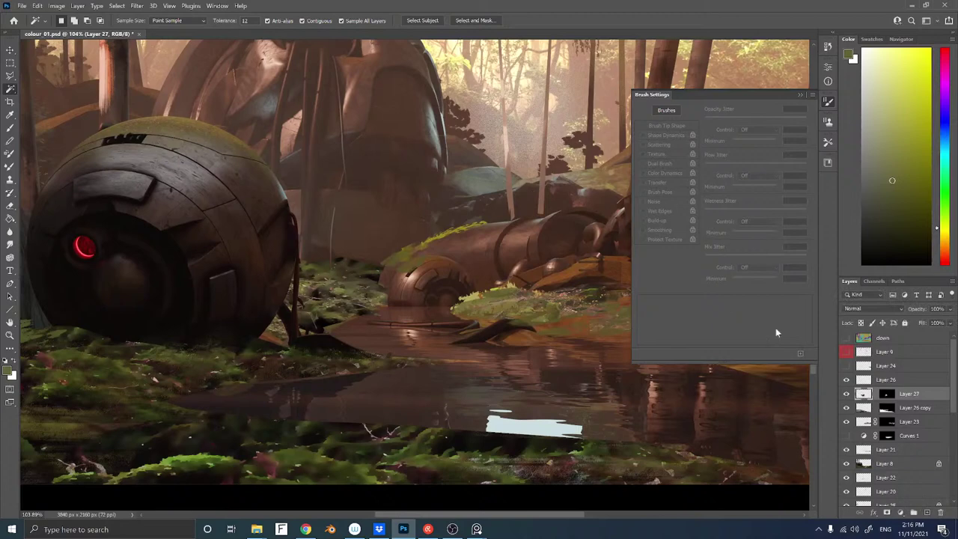
Blend out Layer 27's dark tones with Blend If, splitting the This Layer shadow range to 14 / 68
{"action": "double_click", "coordinate": [938, 394]}
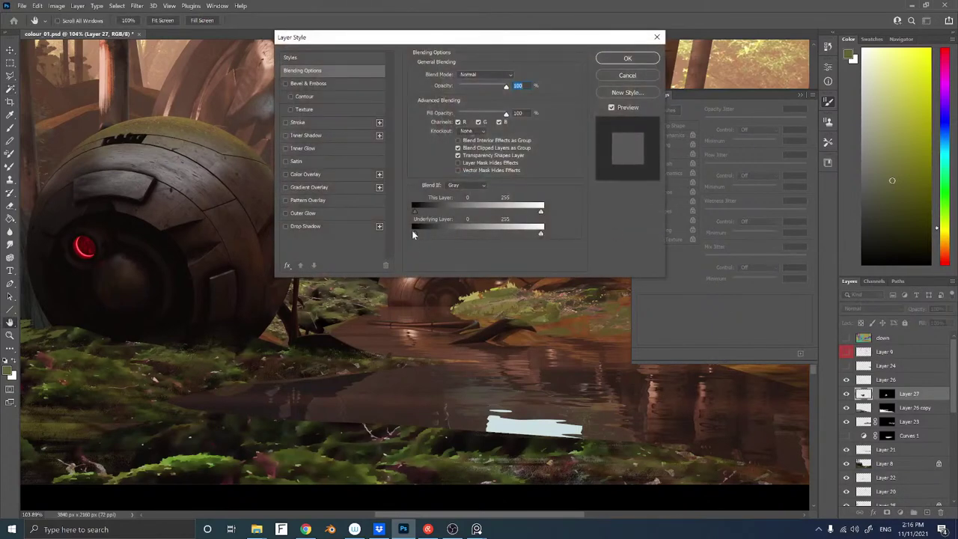
{"action": "left_click_drag", "start_coordinate": [442, 37], "coordinate": [594, 39]}
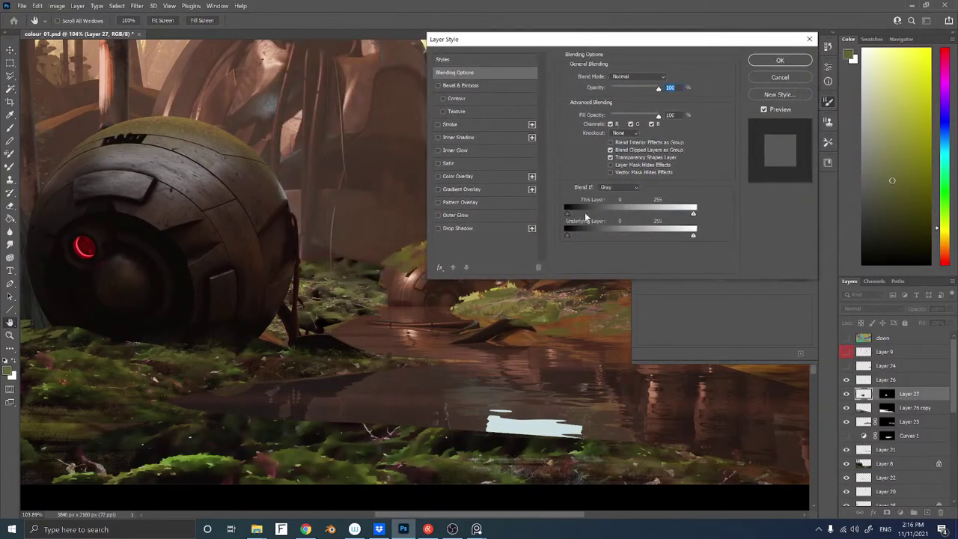
{"action": "left_click_drag", "start_coordinate": [567, 214], "coordinate": [600, 213]}
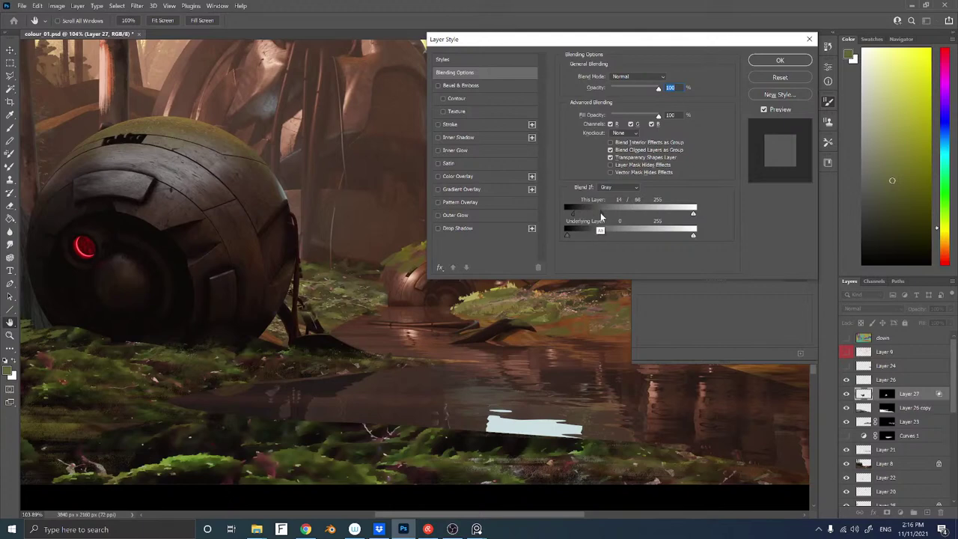
{"action": "left_click", "coordinate": [760, 60]}
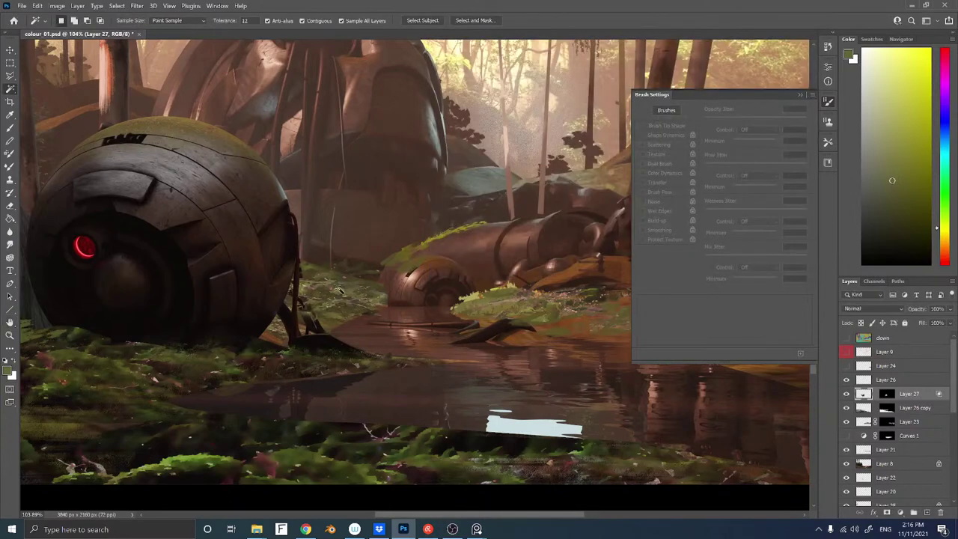
Erase the moss overlapping the edges beside the ball robot with a textured eraser at size 50, checking the flat-colour ID layer
{"action": "key", "text": "e"}
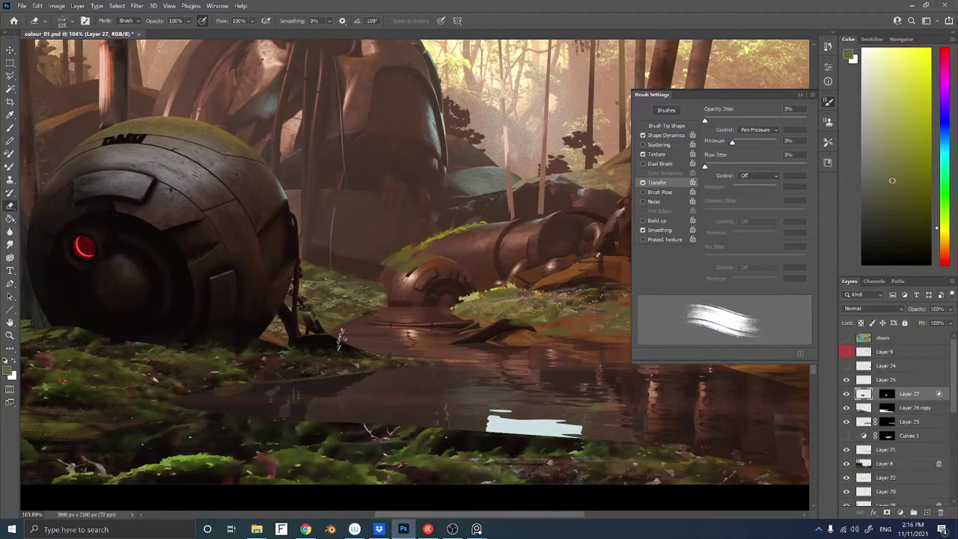
{"action": "key", "text": "bracketleft"}
{"action": "key", "text": "bracketleft"}
{"action": "key", "text": "bracketleft"}
{"action": "key", "text": "bracketleft"}
{"action": "key", "text": "bracketleft"}
{"action": "key", "text": "bracketleft"}
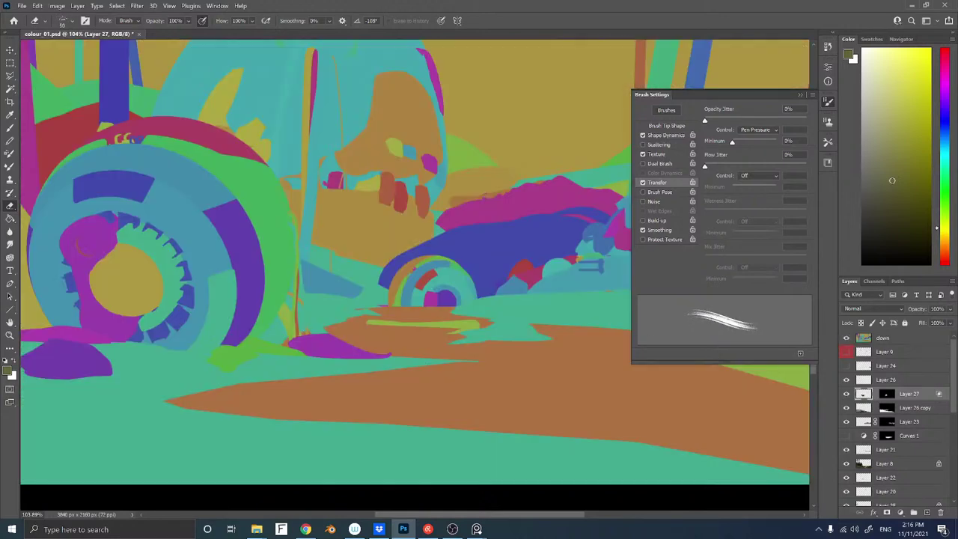
{"action": "left_click", "coordinate": [846, 338]}
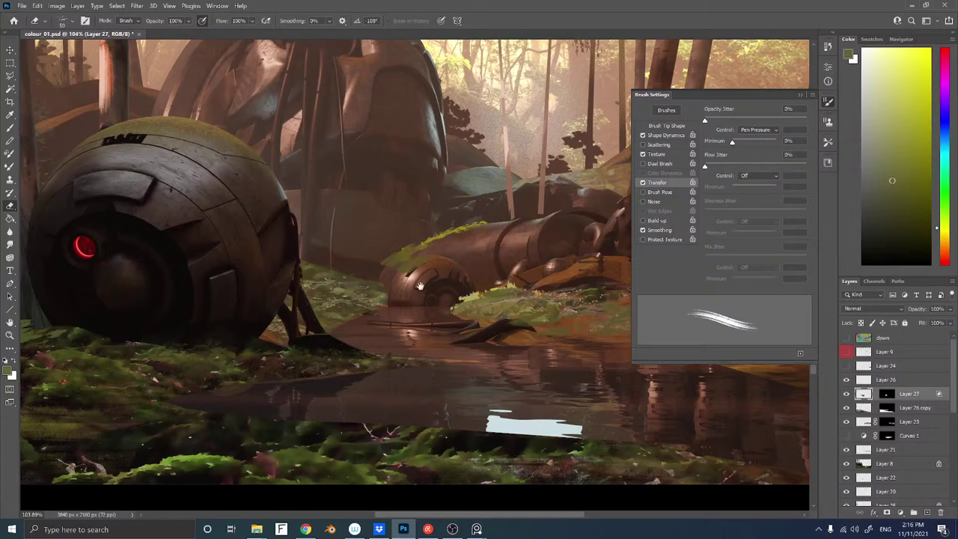
Paste the copied mossy boulder photo as a new layer above Layer 27 and scale it to about 63% over the painting
{"action": "left_click_drag", "start_coordinate": [420, 286], "coordinate": [397, 343]}
{"action": "key", "text": "z"}
{"action": "left_click_drag", "start_coordinate": [424, 306], "coordinate": [366, 313]}
{"action": "key", "text": "e"}
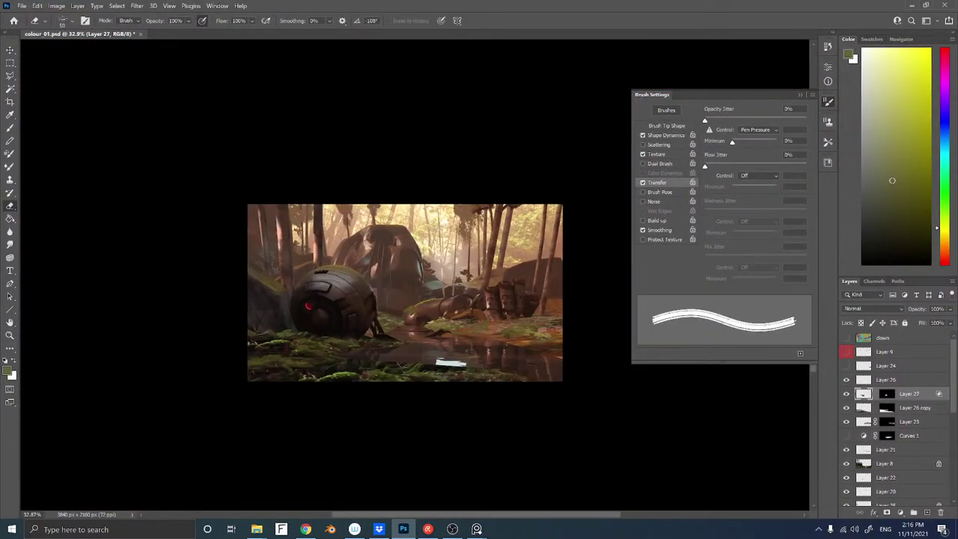
{"action": "left_click_drag", "start_coordinate": [407, 285], "coordinate": [404, 271]}
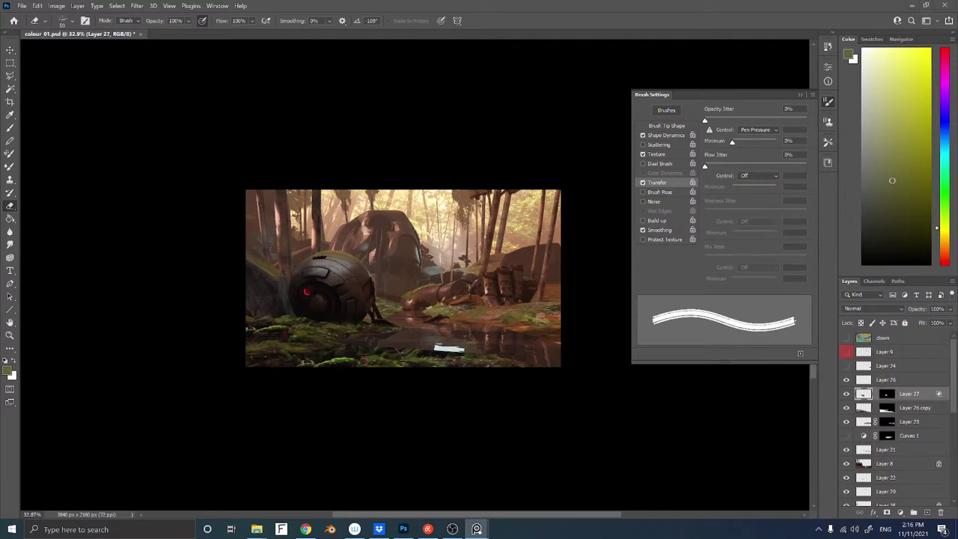
{"action": "left_click", "coordinate": [468, 433]}
{"action": "key", "text": "ctrl+v"}
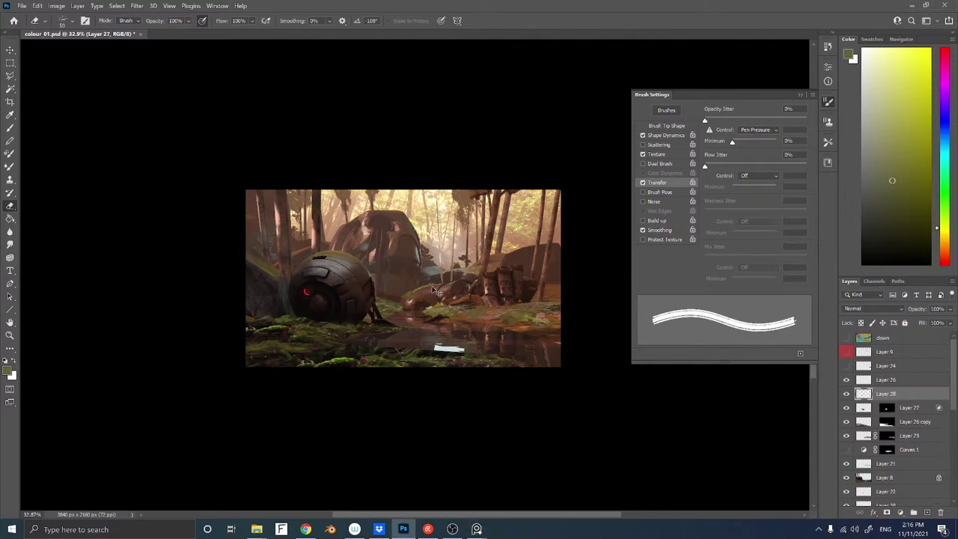
{"action": "key", "text": "ctrl+t"}
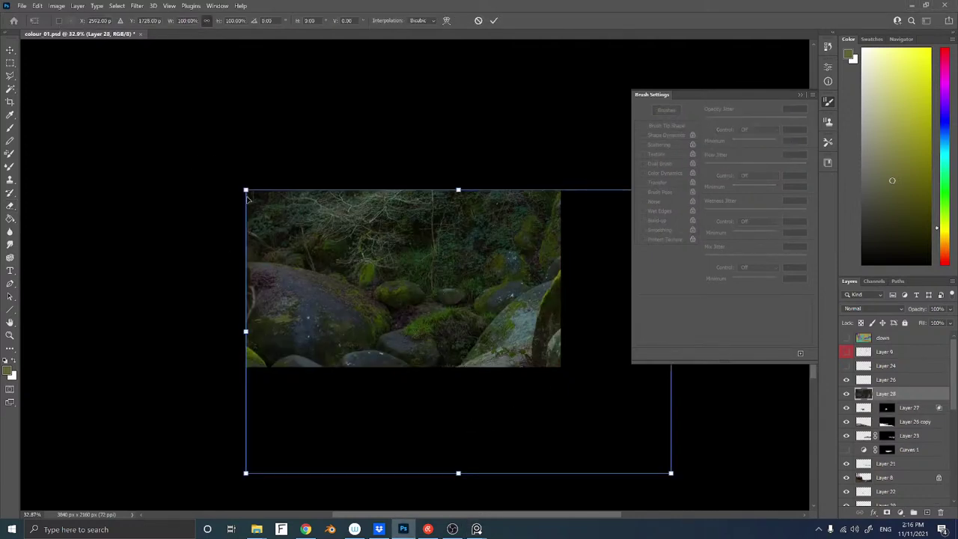
{"action": "left_click_drag", "start_coordinate": [246, 189], "coordinate": [401, 285]}
{"action": "left_click_drag", "start_coordinate": [486, 348], "coordinate": [377, 230]}
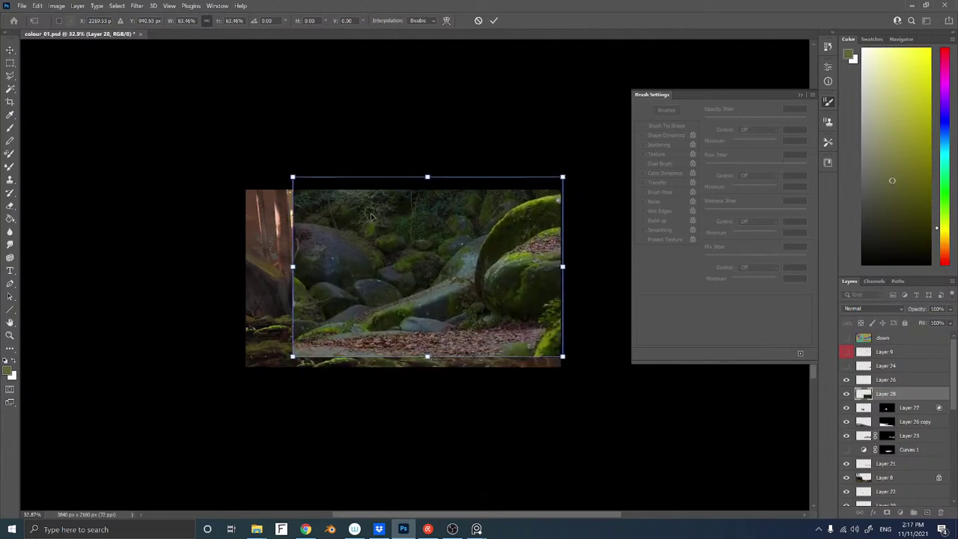
{"action": "key", "text": "Return"}
{"action": "key", "text": "Return"}
Lasso the large rounded boulder at the photo's left side and delete everything outside it on Layer 28
{"action": "key", "text": "l"}
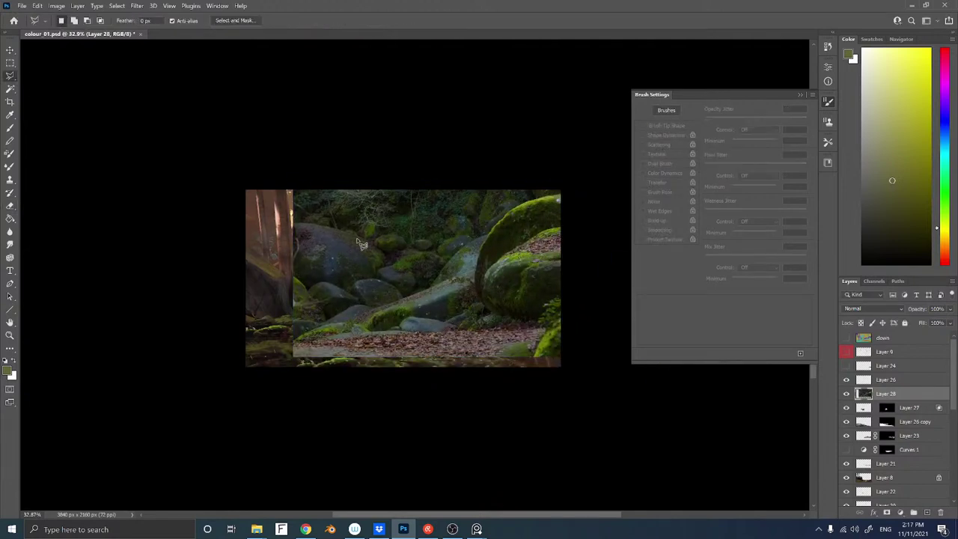
{"action": "mouse_move", "coordinate": [364, 241]}
{"action": "left_mouse_down"}
{"action": "mouse_move", "coordinate": [298, 227]}
{"action": "mouse_move", "coordinate": [297, 277]}
{"action": "mouse_move", "coordinate": [358, 292]}
{"action": "mouse_move", "coordinate": [386, 258]}
{"action": "mouse_move", "coordinate": [372, 242]}
{"action": "mouse_move", "coordinate": [320, 315]}
{"action": "mouse_move", "coordinate": [271, 296]}
{"action": "left_mouse_up"}
{"action": "key", "text": "ctrl+shift+i"}
{"action": "key", "text": "Delete"}
{"action": "key", "text": "ctrl+d"}
Rotate the cut-out boulder about 17° and place it over the rock beside the ball robot at the painting's left edge
{"action": "key", "text": "ctrl+t"}
{"action": "left_click_drag", "start_coordinate": [321, 322], "coordinate": [288, 289]}
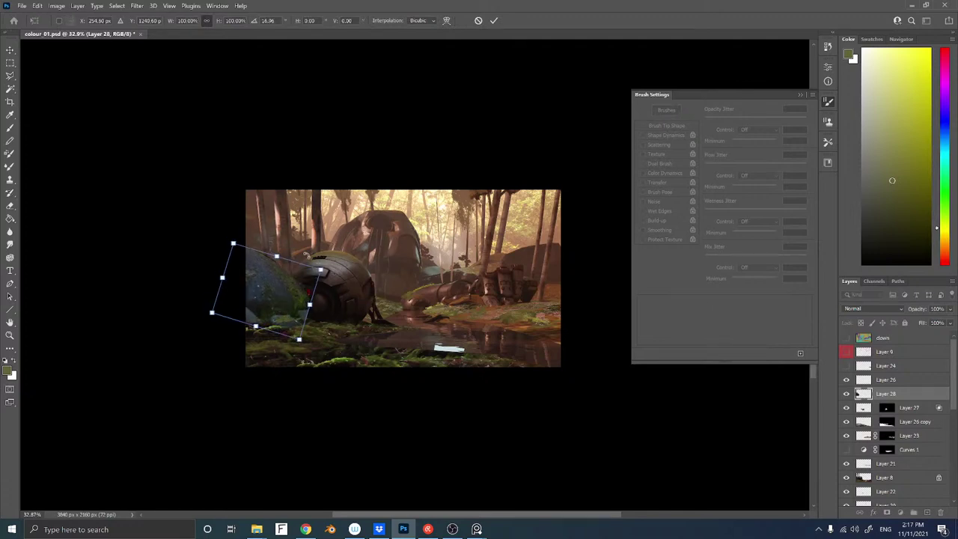
{"action": "key", "text": "Return"}
Mask Layer 28 to the left rock's shape, using a Magic Wand selection of its area on the flat-colour ID layer
{"action": "left_click", "coordinate": [846, 338]}
{"action": "key", "text": "w"}
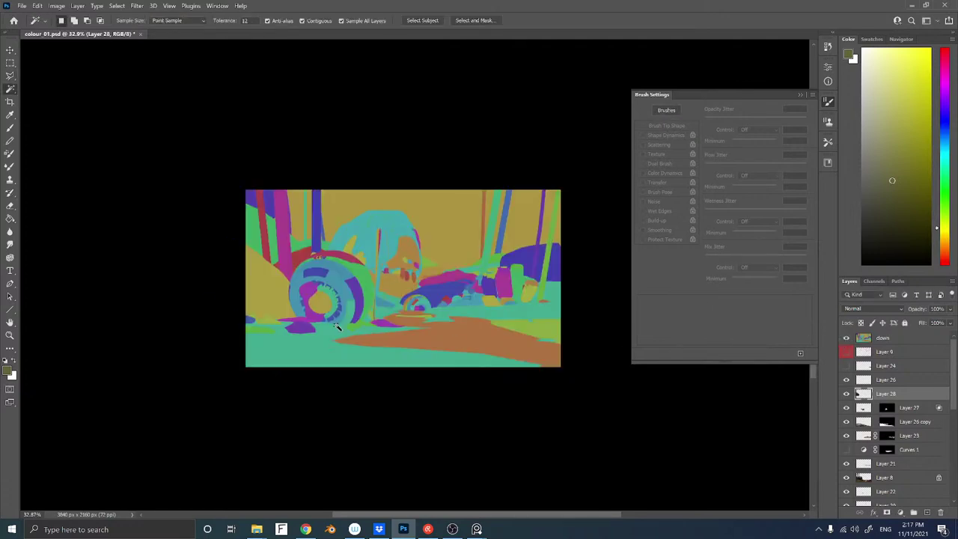
{"action": "left_click", "coordinate": [264, 280]}
{"action": "left_click", "coordinate": [846, 339]}
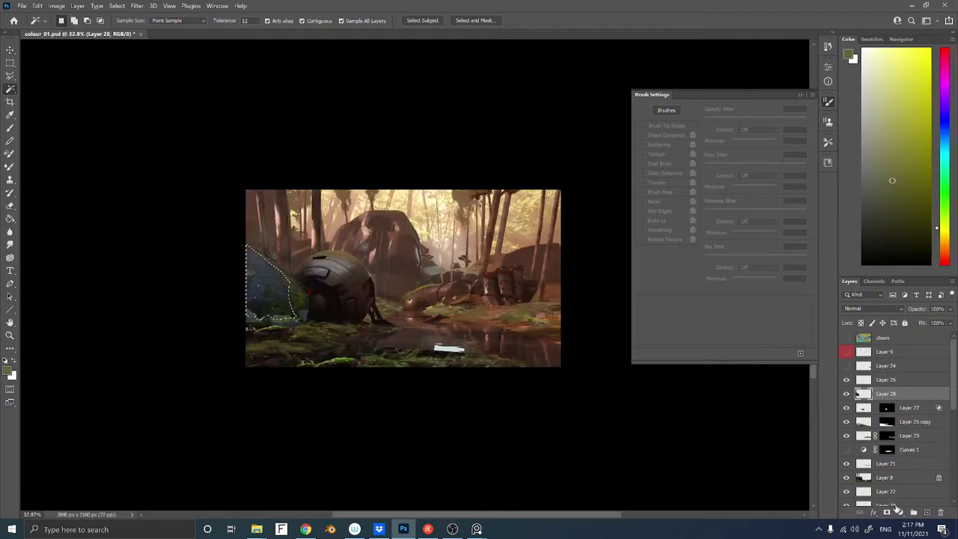
{"action": "left_click", "coordinate": [887, 512]}
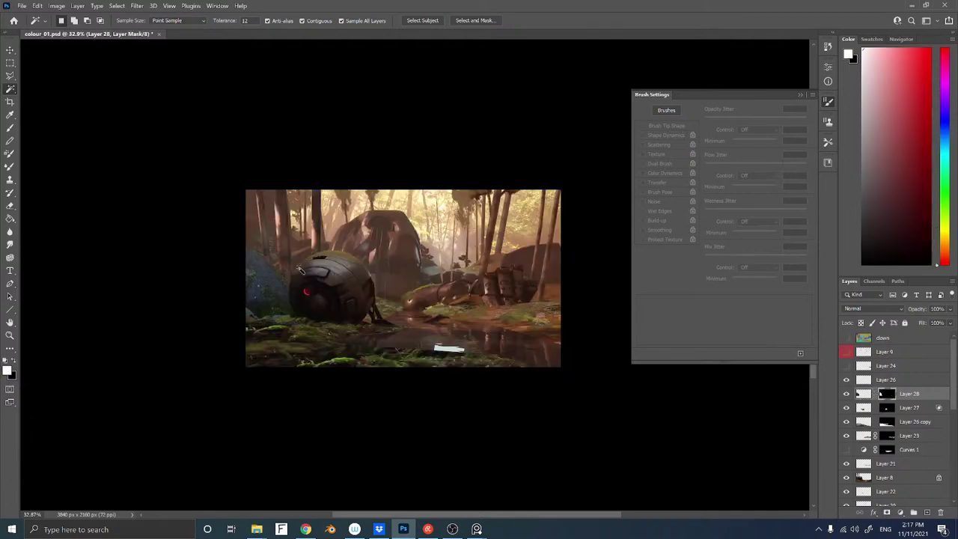
Try the Multiply blend mode on Layer 28's boulder and return it to Normal
{"action": "left_click_drag", "start_coordinate": [246, 289], "coordinate": [408, 237]}
{"action": "key", "text": "z"}
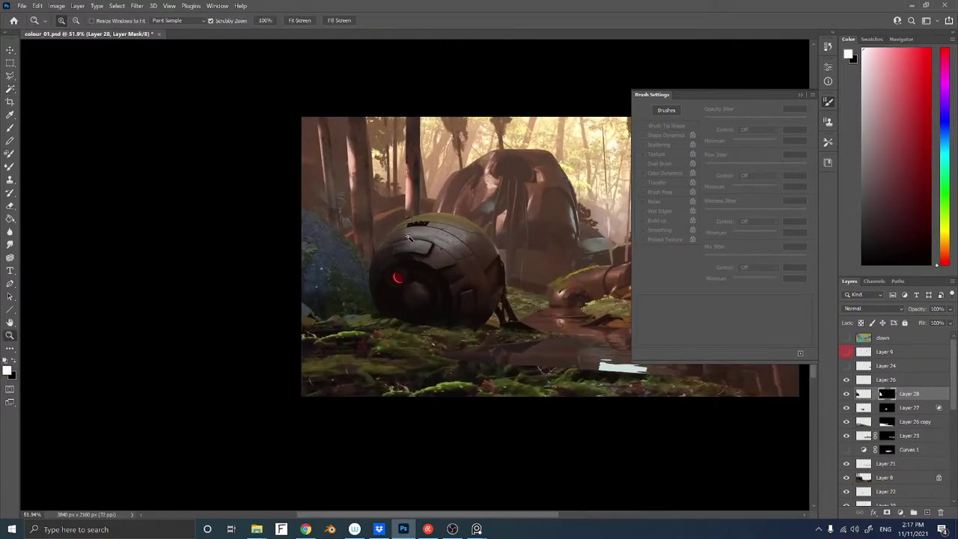
{"action": "key", "text": "w"}
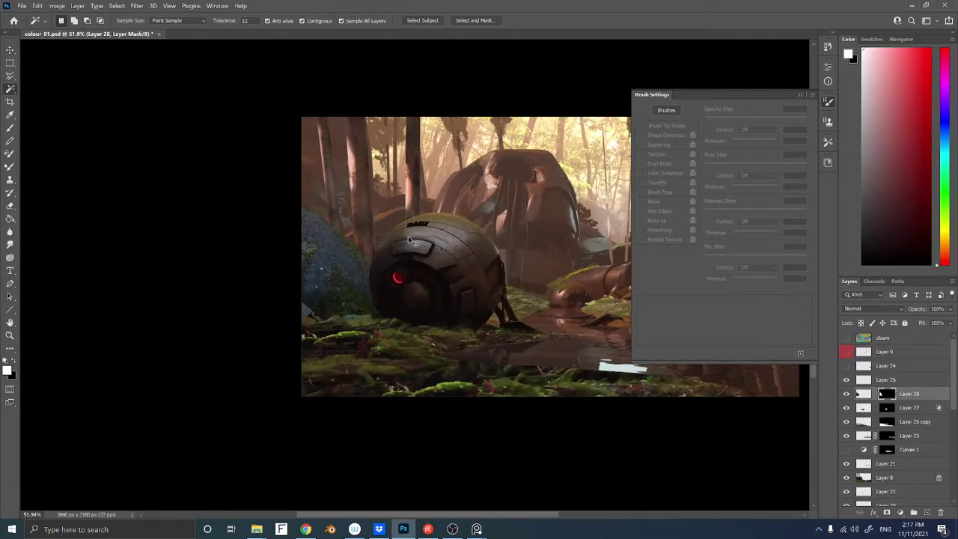
{"action": "left_click", "coordinate": [868, 307]}
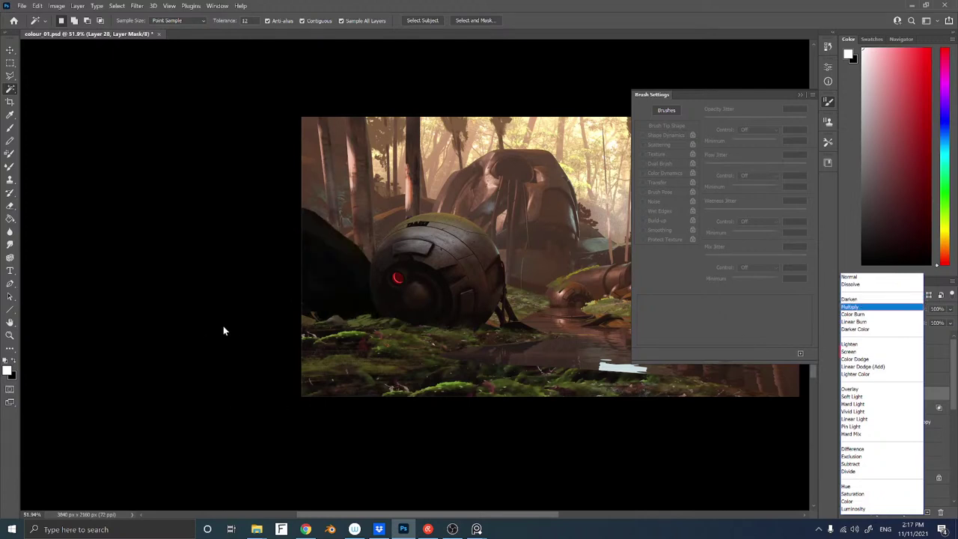
{"action": "left_click", "coordinate": [859, 277]}
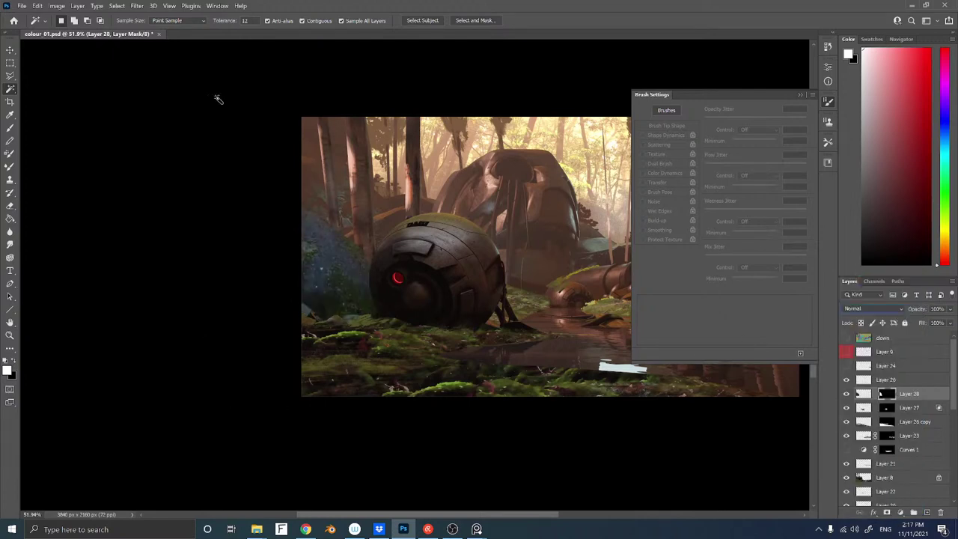
Shift the boulder photo on Layer 28 from blue towards red with Color Balance, targeting the layer image instead of its mask
{"action": "left_click", "coordinate": [867, 396]}
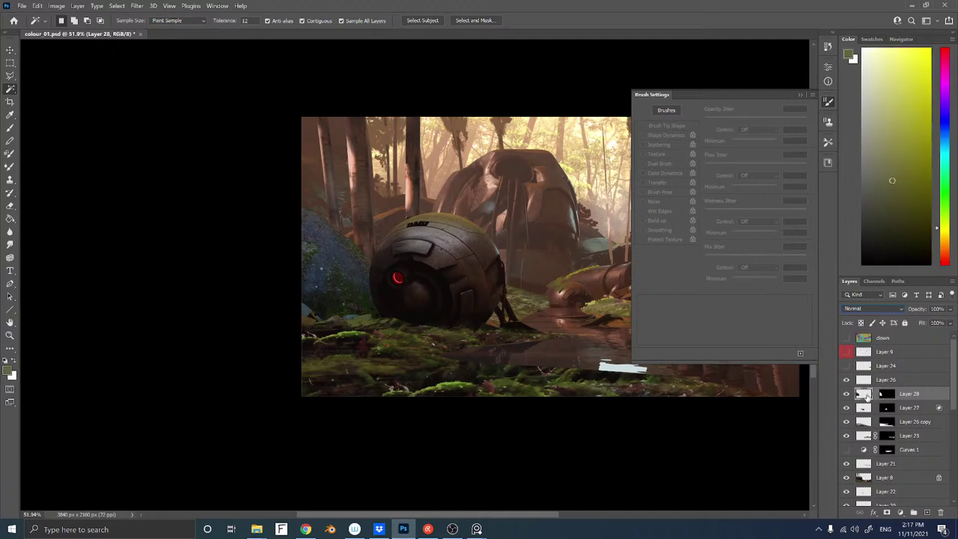
{"action": "key", "text": "ctrl+b"}
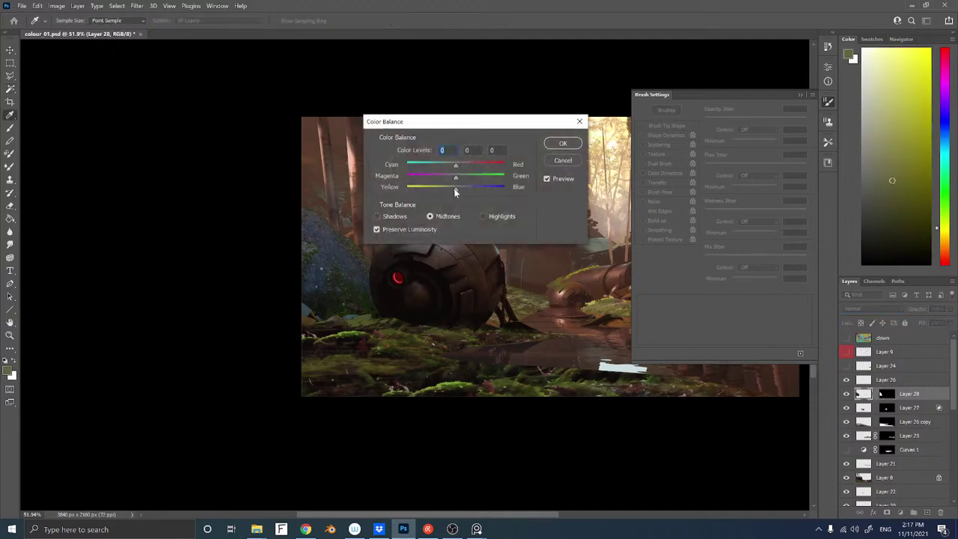
{"action": "left_click", "coordinate": [454, 187]}
{"action": "left_click", "coordinate": [416, 230]}
{"action": "mouse_move", "coordinate": [454, 173]}
{"action": "left_mouse_down"}
{"action": "mouse_move", "coordinate": [441, 179]}
{"action": "mouse_move", "coordinate": [468, 167]}
{"action": "left_mouse_up"}
{"action": "left_click", "coordinate": [566, 143]}
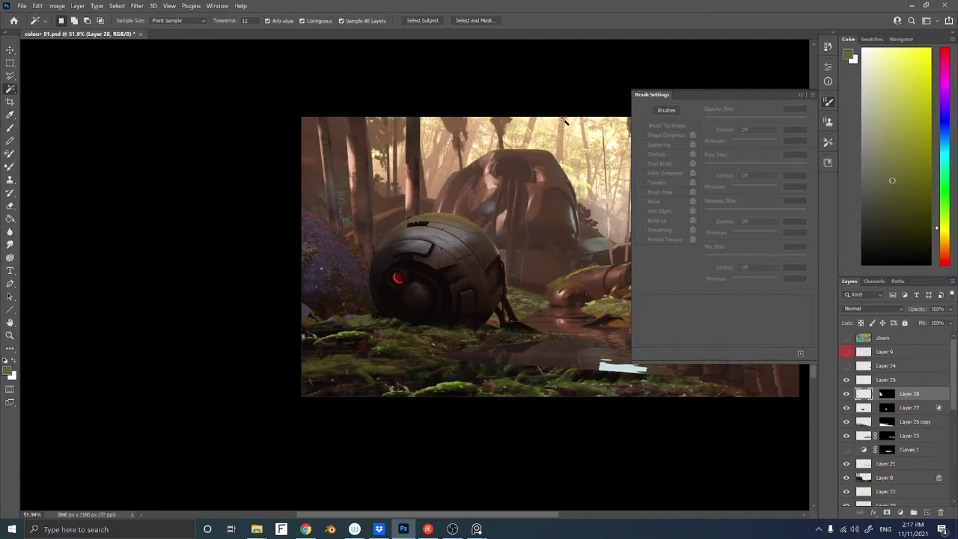
Adjust Layer 28's boulder with Levels, setting the output black to 19 and the midtone input to about 0.55
{"action": "key", "text": "ctrl+l"}
{"action": "left_click_drag", "start_coordinate": [385, 257], "coordinate": [394, 257]}
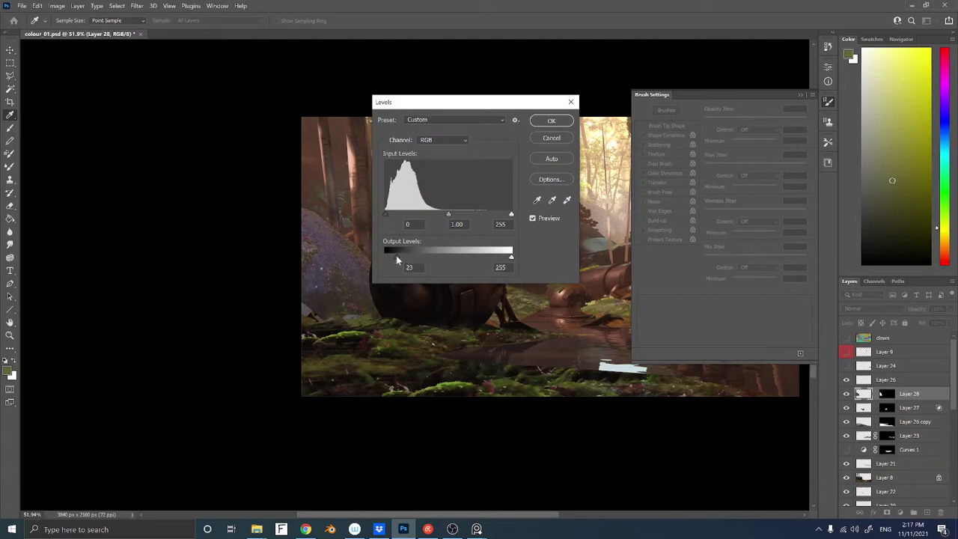
{"action": "left_click_drag", "start_coordinate": [448, 215], "coordinate": [471, 216]}
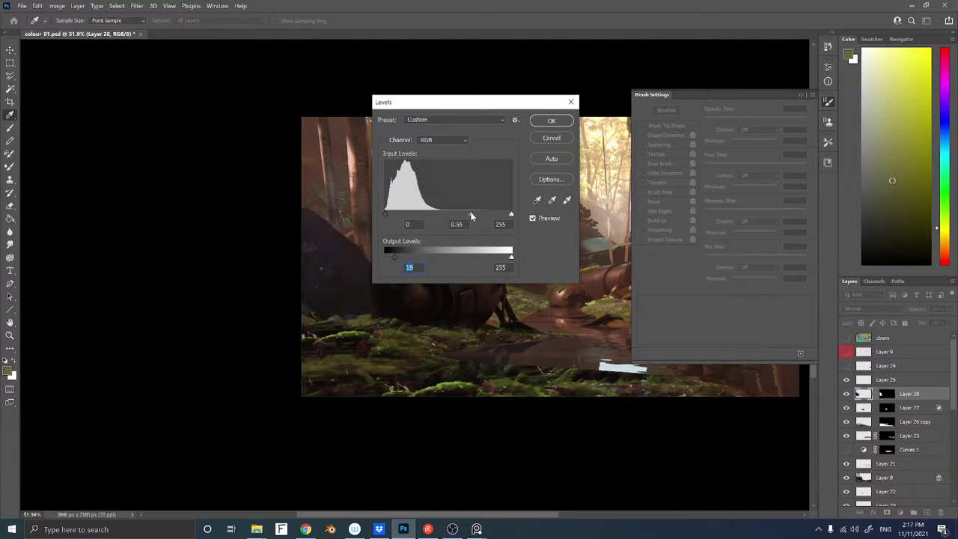
{"action": "left_click", "coordinate": [549, 120]}
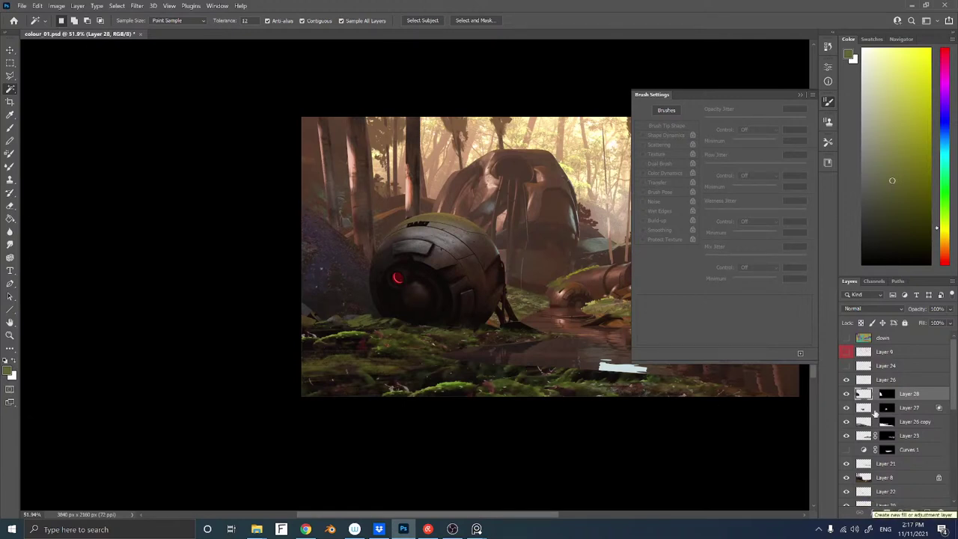
Create a new layer in Screen mode, clipped to Layer 28
{"action": "key", "text": "ctrl+shift+n"}
{"action": "left_click", "coordinate": [436, 194]}
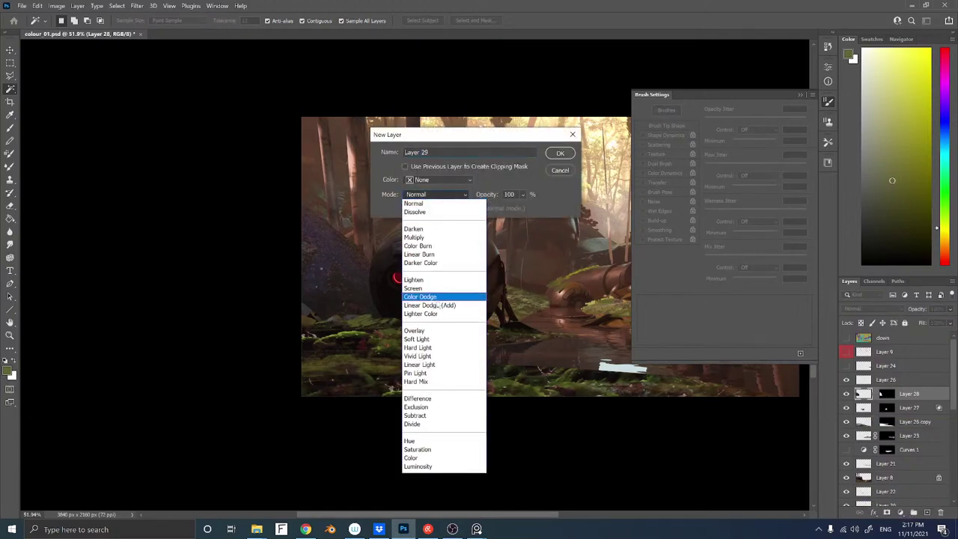
{"action": "left_click", "coordinate": [419, 289]}
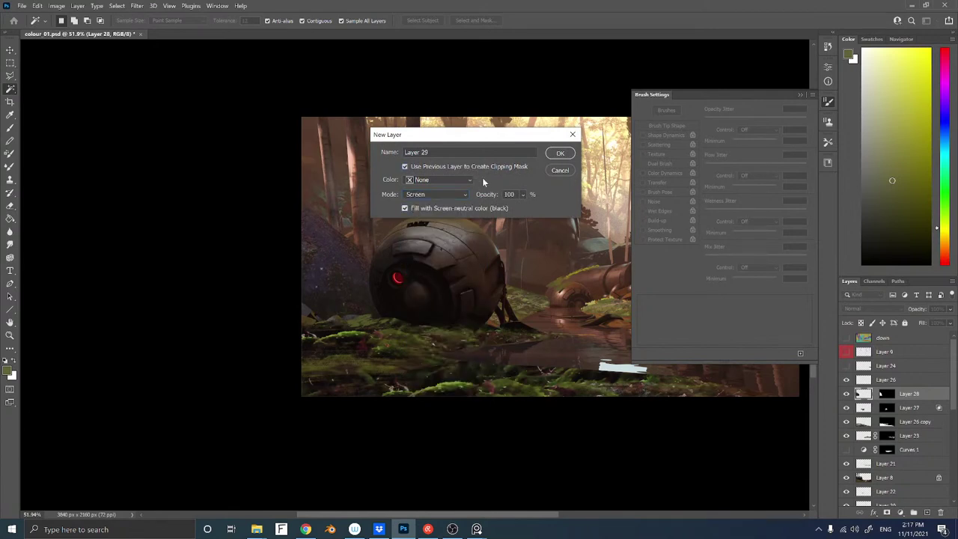
{"action": "left_click", "coordinate": [560, 153]}
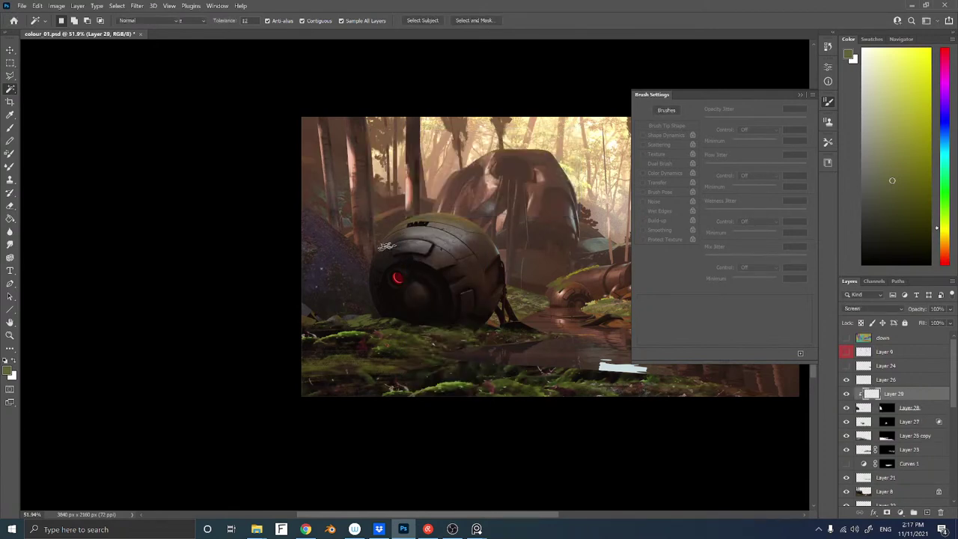
Paint a reddish-orange glow over the boulder's upper edge on Layer 29 with Sampled Brush 3 28 at 400 px
{"action": "key", "text": "b"}
{"action": "left_click", "coordinate": [539, 215], "text": "alt"}
{"action": "left_click", "coordinate": [868, 161]}
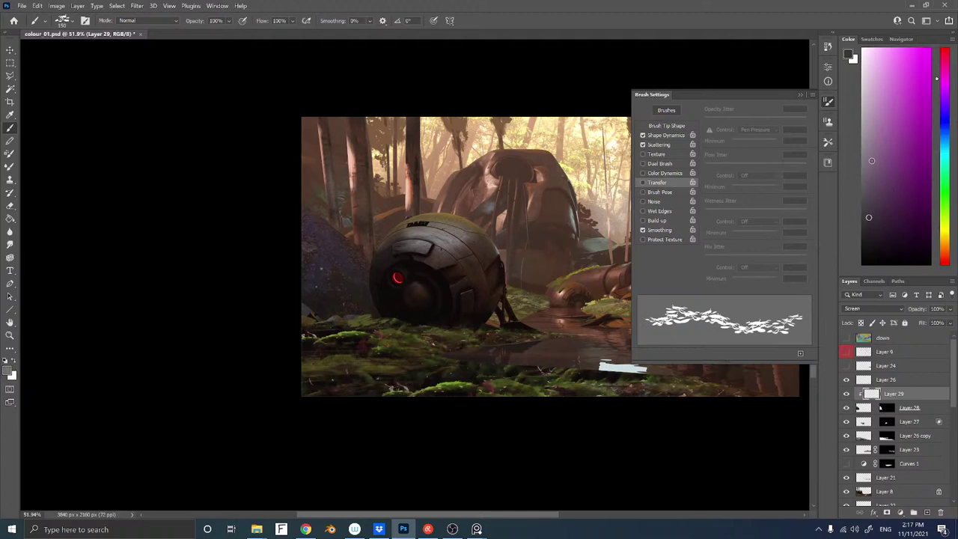
{"action": "left_click_drag", "start_coordinate": [945, 69], "coordinate": [946, 255]}
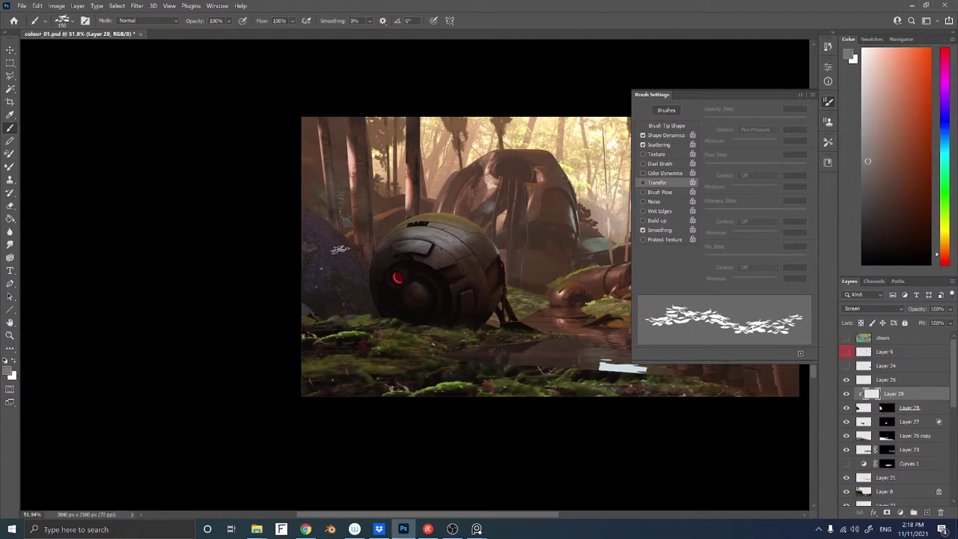
{"action": "right_click", "coordinate": [416, 238]}
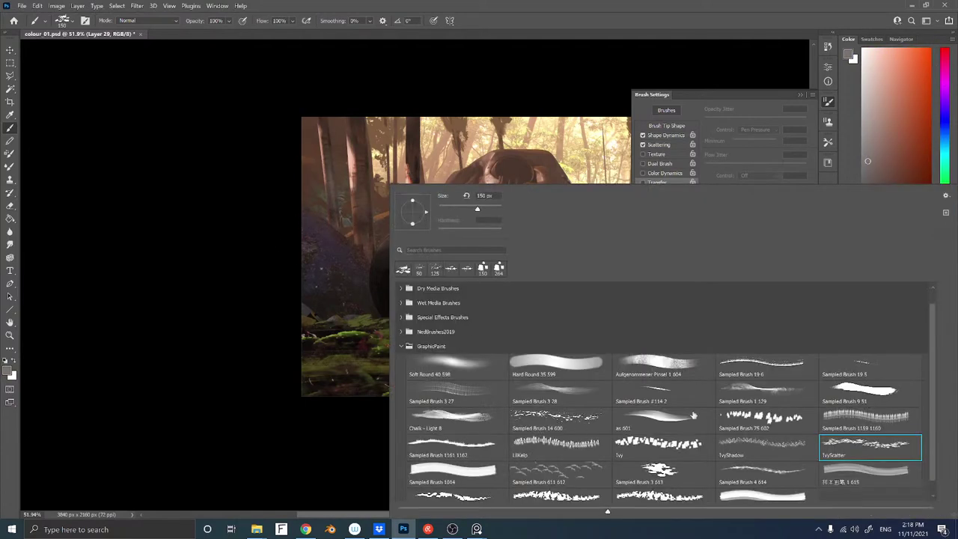
{"action": "double_click", "coordinate": [545, 389]}
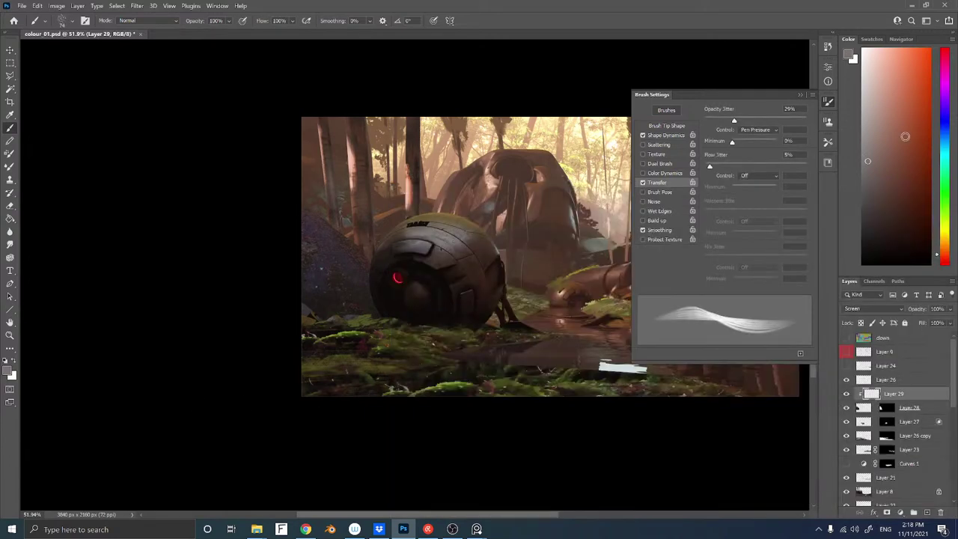
{"action": "left_click_drag", "start_coordinate": [905, 136], "coordinate": [904, 117]}
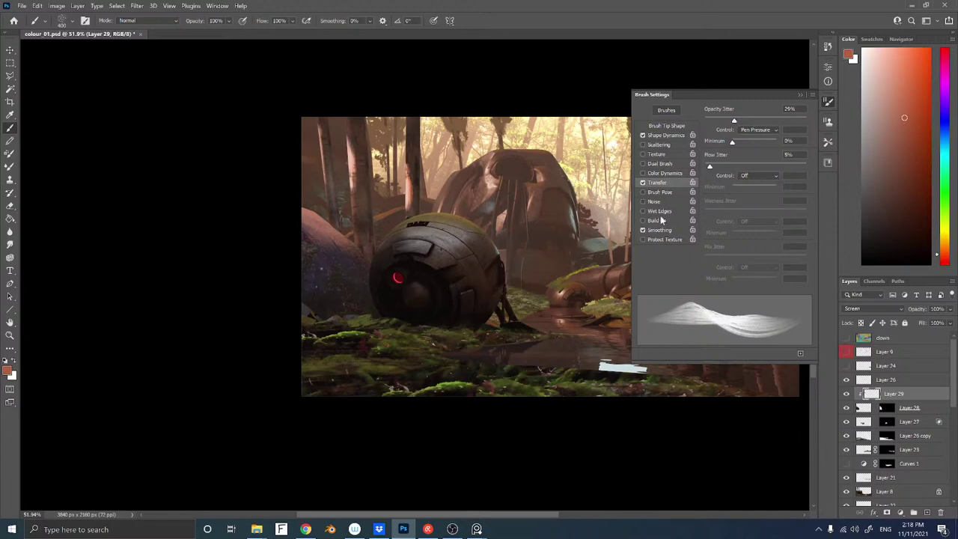
Limit Layer 29's glow to the boulder's lighter areas with Blend If, splitting the Underlying Layer shadow range to 28 / 84
{"action": "double_click", "coordinate": [929, 395]}
{"action": "left_click_drag", "start_coordinate": [568, 235], "coordinate": [611, 237]}
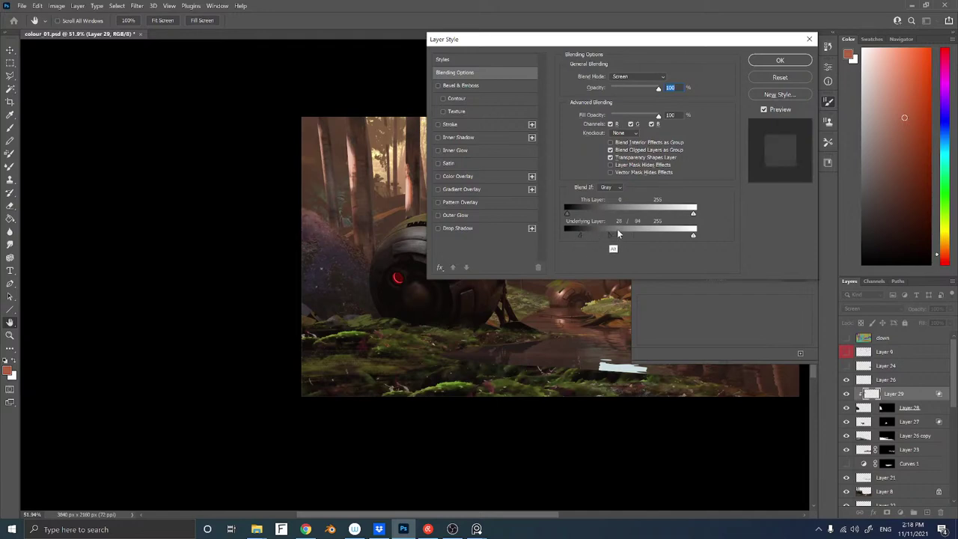
{"action": "left_click", "coordinate": [794, 59]}
Shift the hue of the painted glow on Layer 29 slightly with Hue/Saturation
{"action": "key", "text": "ctrl+u"}
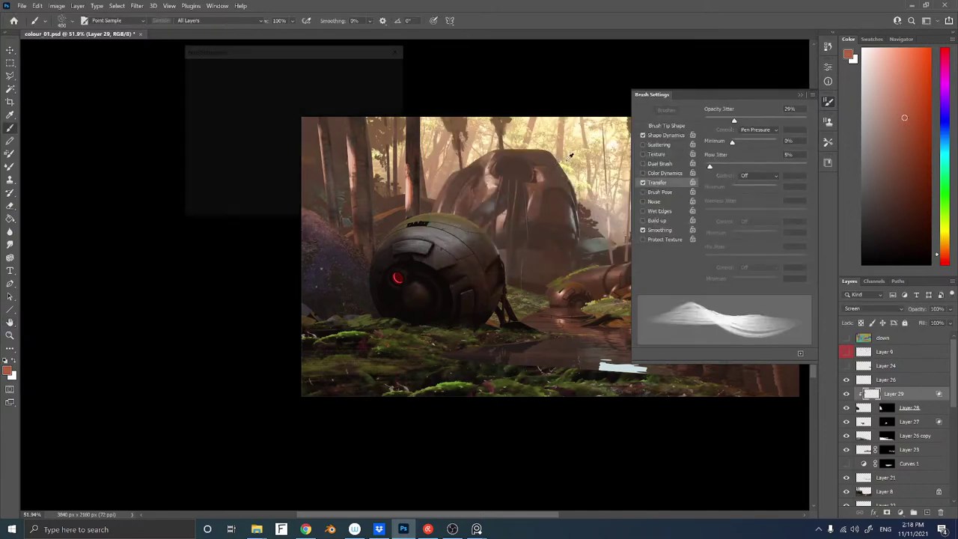
{"action": "mouse_move", "coordinate": [271, 120]}
{"action": "left_mouse_down"}
{"action": "mouse_move", "coordinate": [261, 120]}
{"action": "mouse_move", "coordinate": [281, 120]}
{"action": "left_mouse_up"}
{"action": "left_click", "coordinate": [382, 67]}
{"action": "key", "text": "b"}
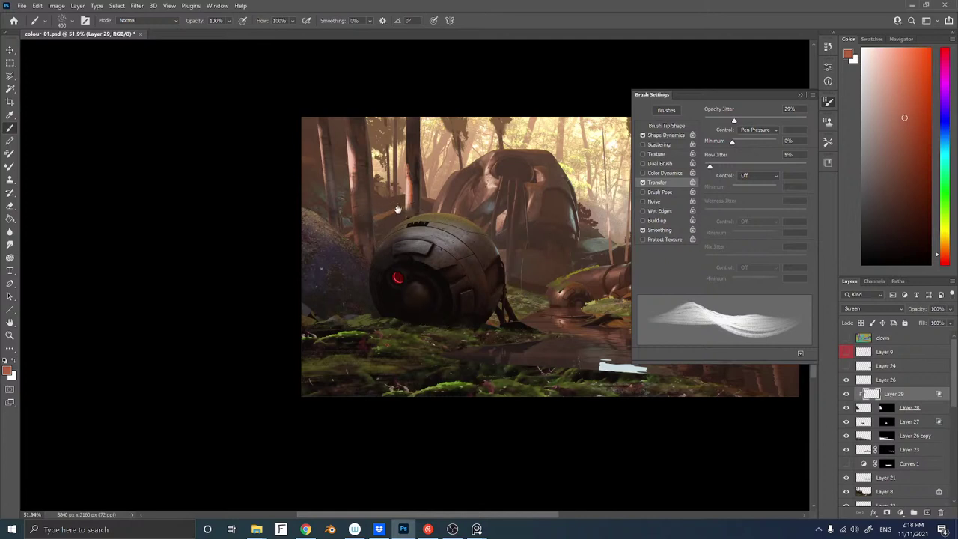
Create a new Normal-mode layer above Layer 29, clipped to Layer 28
{"action": "mouse_move", "coordinate": [500, 255]}
{"action": "left_mouse_down"}
{"action": "mouse_move", "coordinate": [370, 255]}
{"action": "mouse_move", "coordinate": [320, 271]}
{"action": "left_mouse_up"}
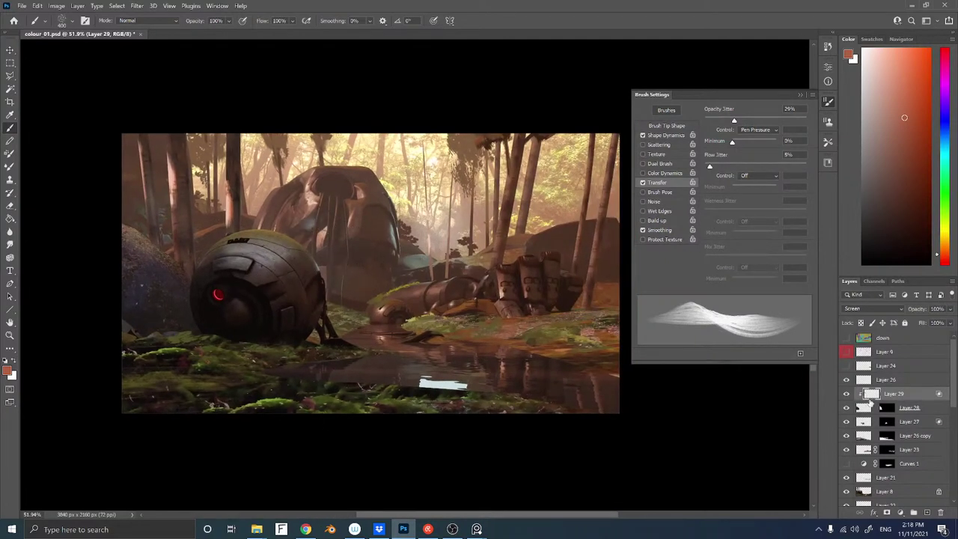
{"action": "key", "text": "ctrl+shift+n"}
{"action": "key", "text": "Return"}
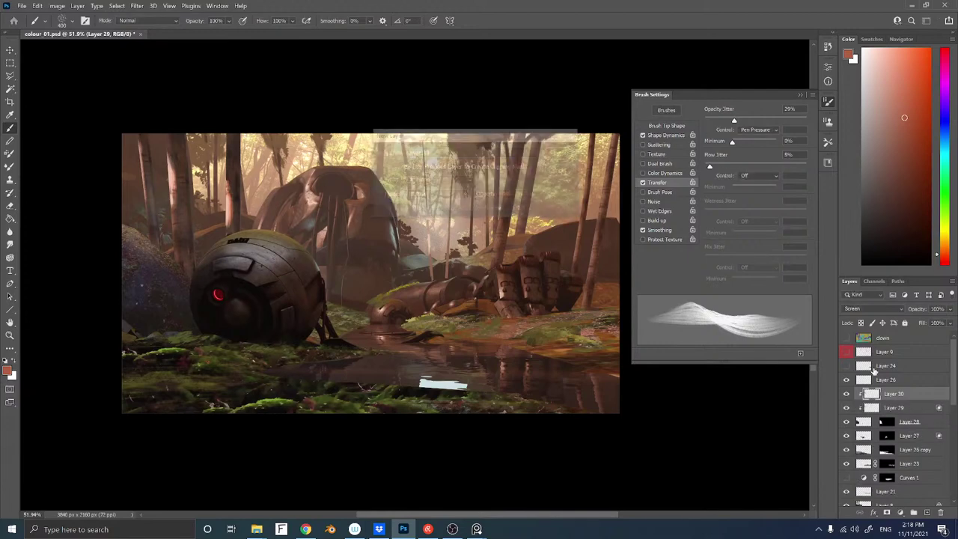
Paint dark brown shading over the boulder's base on Layer 30 with a textured 250 px brush
{"action": "left_click", "coordinate": [187, 317], "text": "alt"}
{"action": "left_click", "coordinate": [168, 333], "text": "alt"}
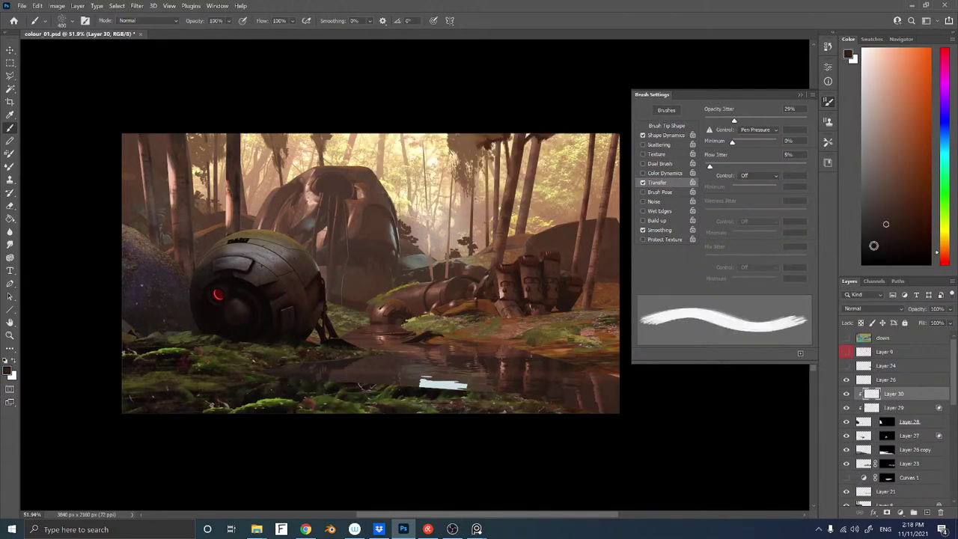
{"action": "right_click", "coordinate": [261, 365]}
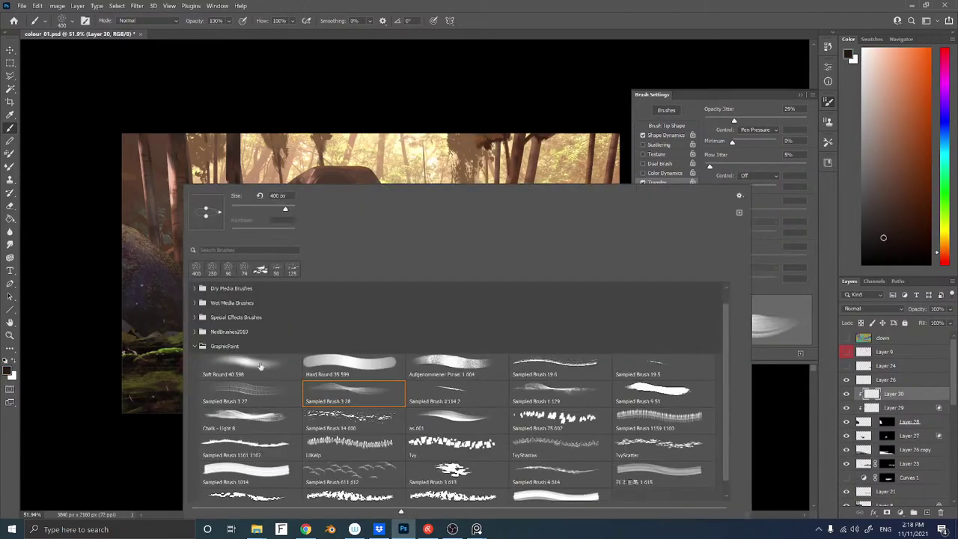
{"action": "left_click", "coordinate": [659, 365]}
{"action": "left_click", "coordinate": [151, 458]}
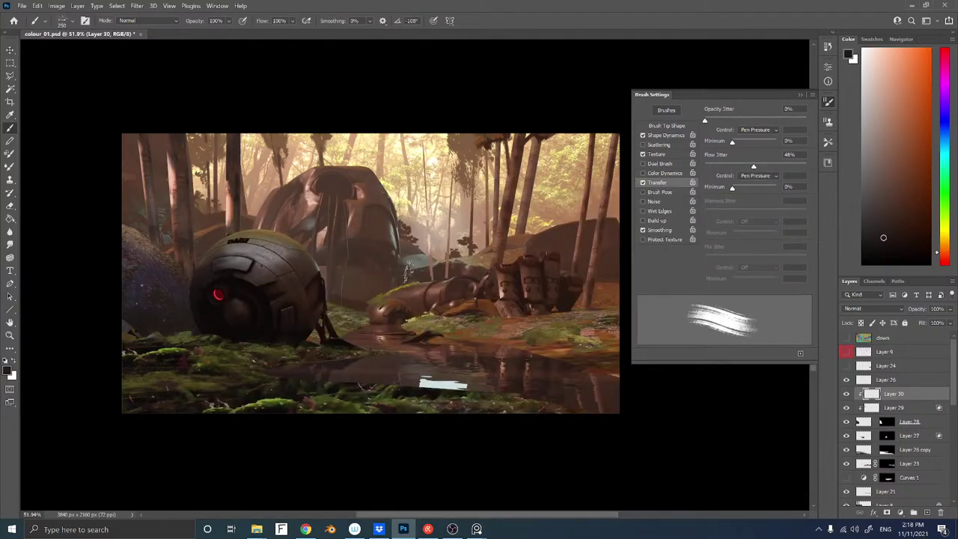
{"action": "left_click", "coordinate": [888, 246]}
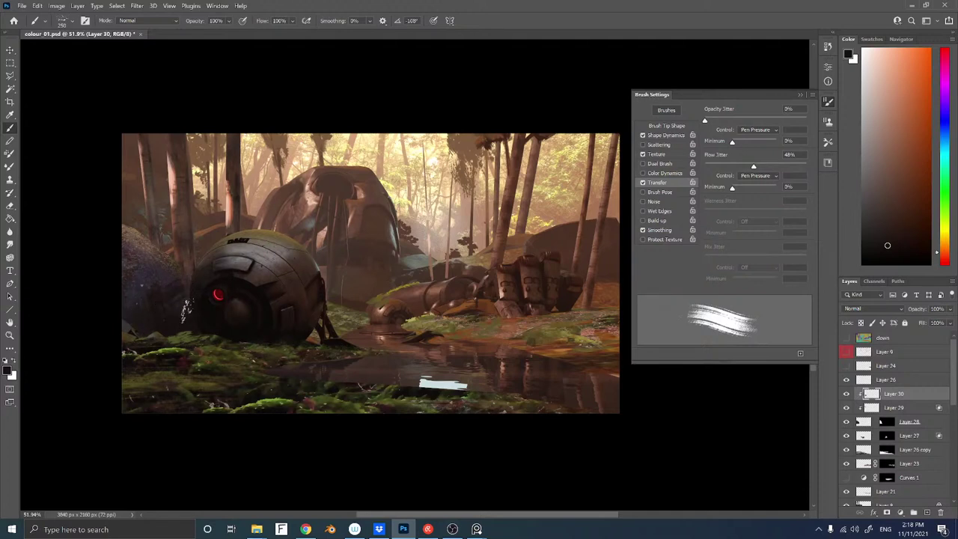
Paint sampled dark blue-grey over the boulder's speckled lower area on Layer 30 with the brush reduced to 175 px
{"action": "left_click", "coordinate": [169, 286], "text": "alt"}
{"action": "key", "text": "bracketleft"}
{"action": "key", "text": "bracketleft"}
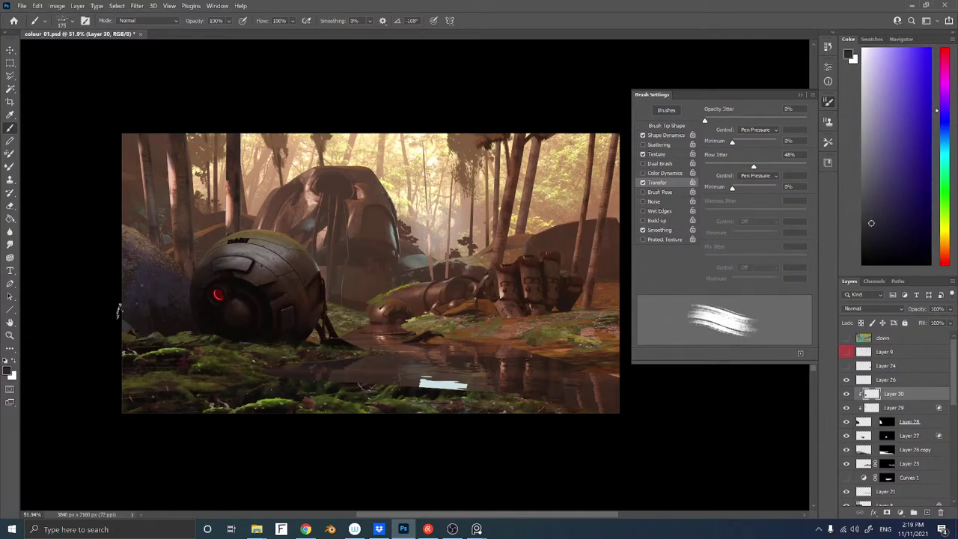
Apply Smart Blur to the boulder photo on Layer 28 with radius 8.1, threshold 24.6 and High quality
{"action": "left_click", "coordinate": [861, 422]}
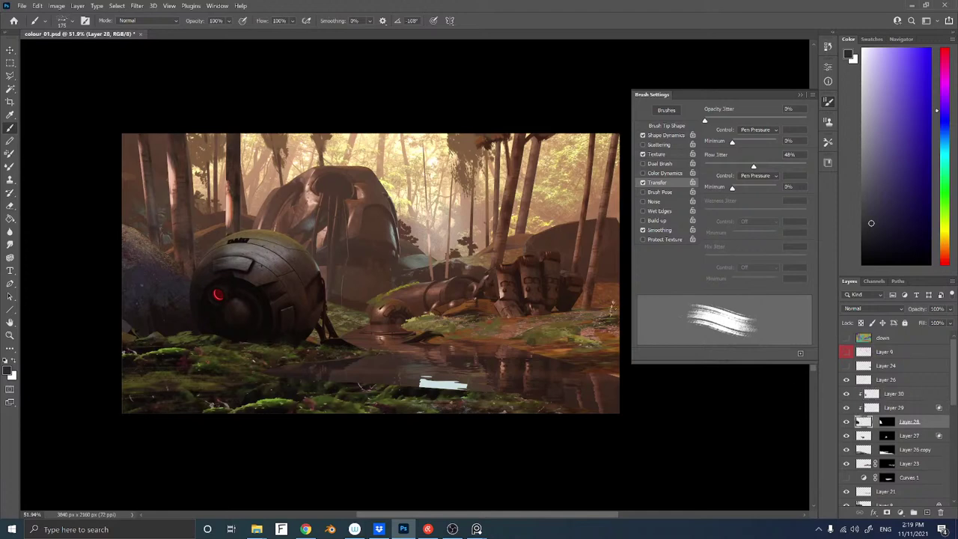
{"action": "left_click", "coordinate": [137, 6]}
{"action": "mouse_move", "coordinate": [225, 121]}
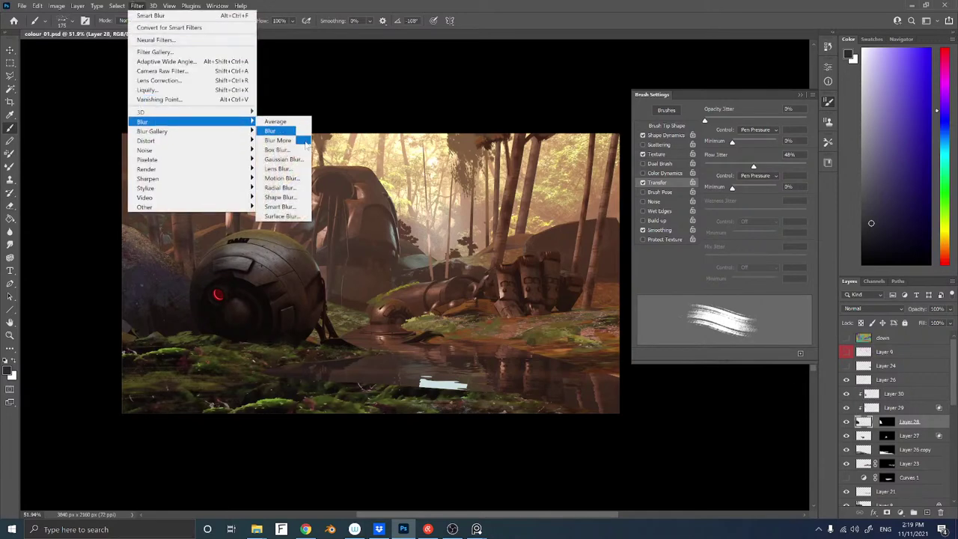
{"action": "left_click", "coordinate": [281, 207]}
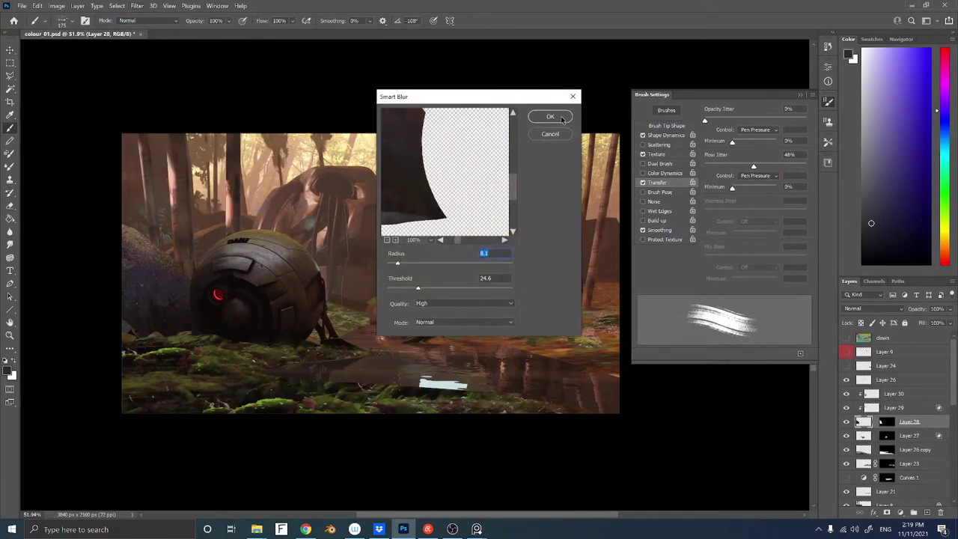
{"action": "left_click", "coordinate": [551, 117]}
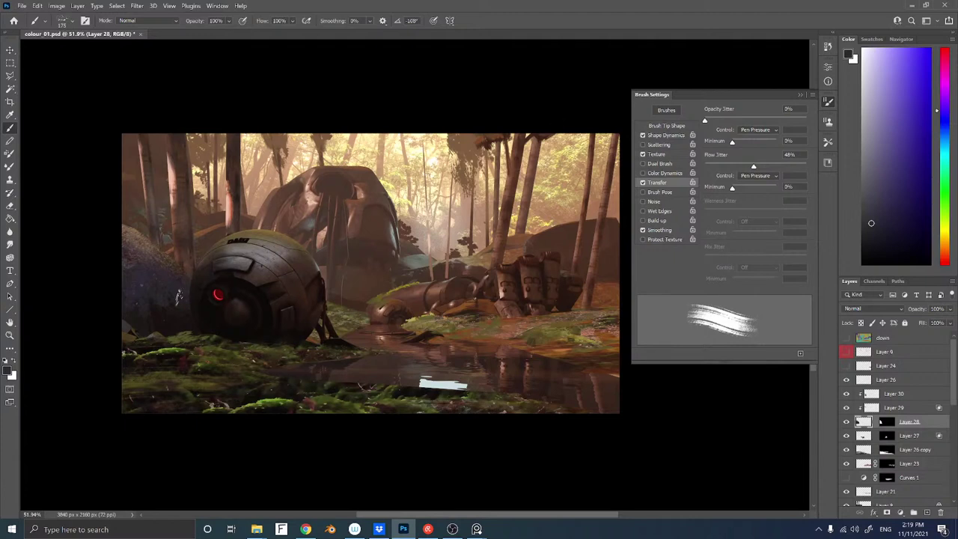
Fade the Smart Blur on Layer 28 to 61% opacity in Normal mode
{"action": "key", "text": "ctrl+shift+f"}
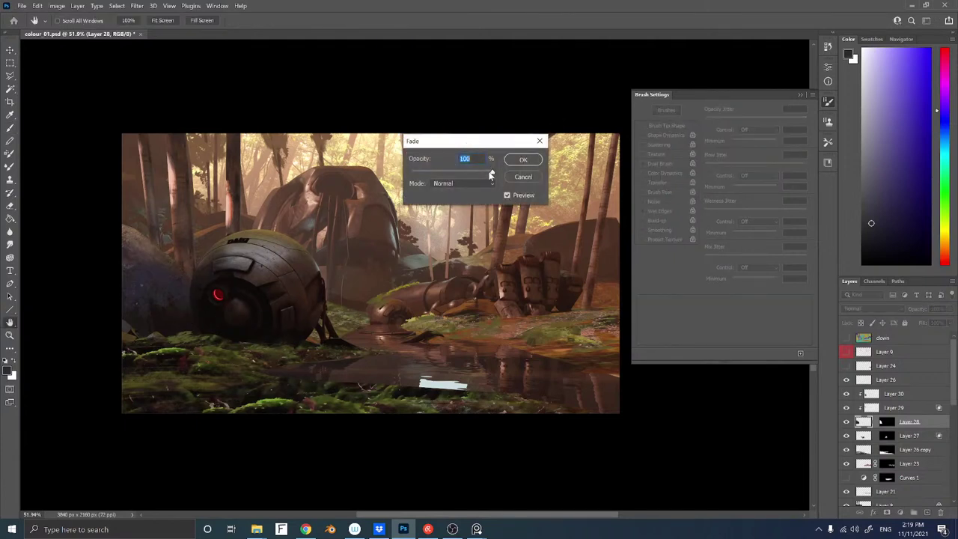
{"action": "left_click_drag", "start_coordinate": [490, 173], "coordinate": [462, 178]}
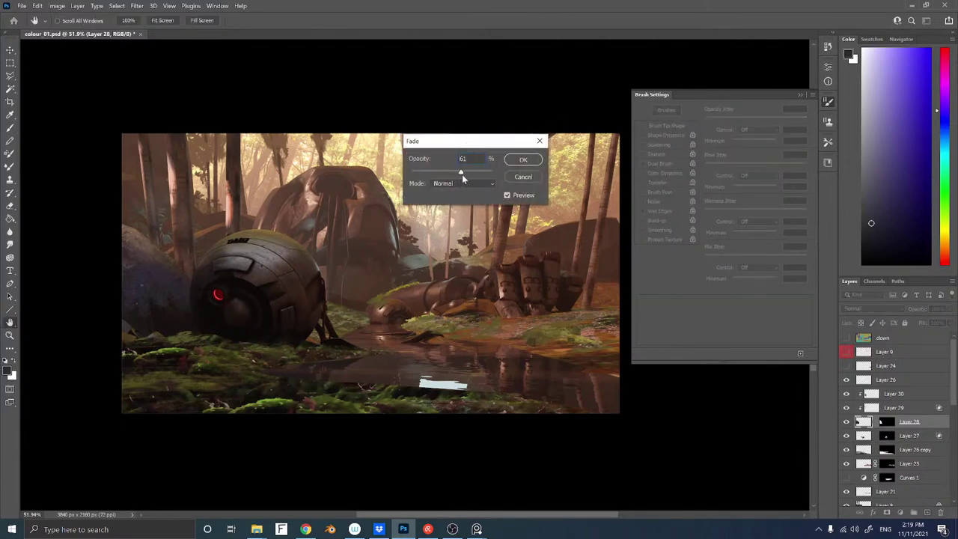
{"action": "left_click", "coordinate": [524, 160]}
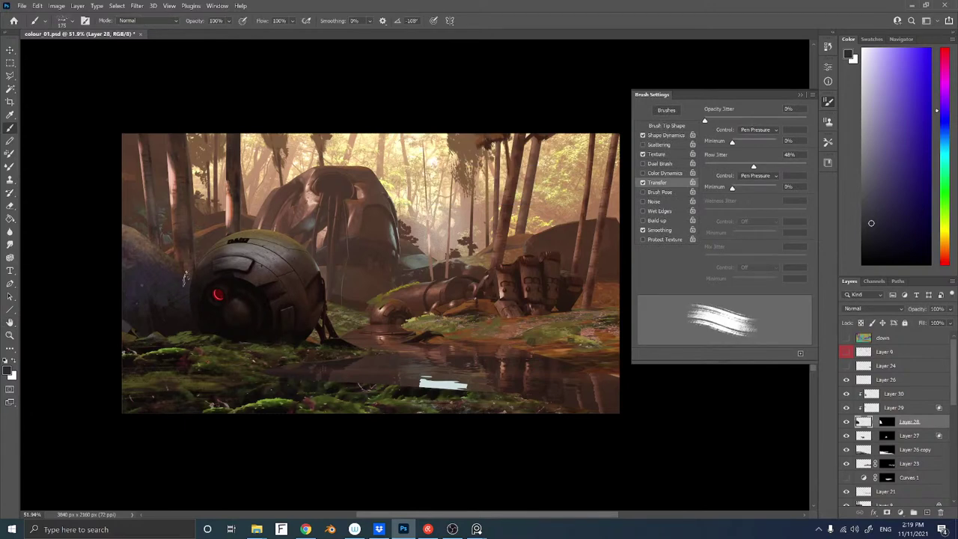
Create a new unclipped layer above Layer 30 and sample a dark olive from the foreground moss
{"action": "left_click_drag", "start_coordinate": [192, 250], "coordinate": [234, 234]}
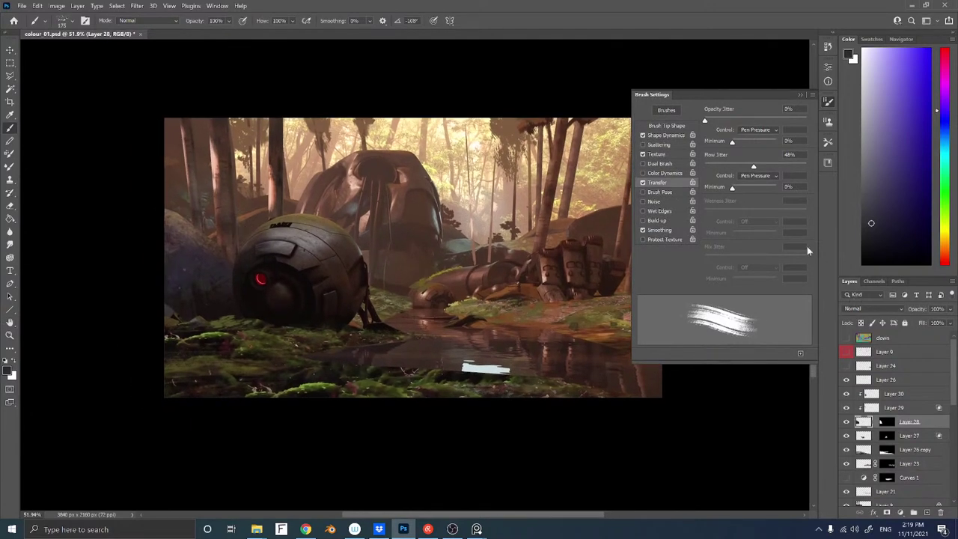
{"action": "left_click", "coordinate": [912, 397]}
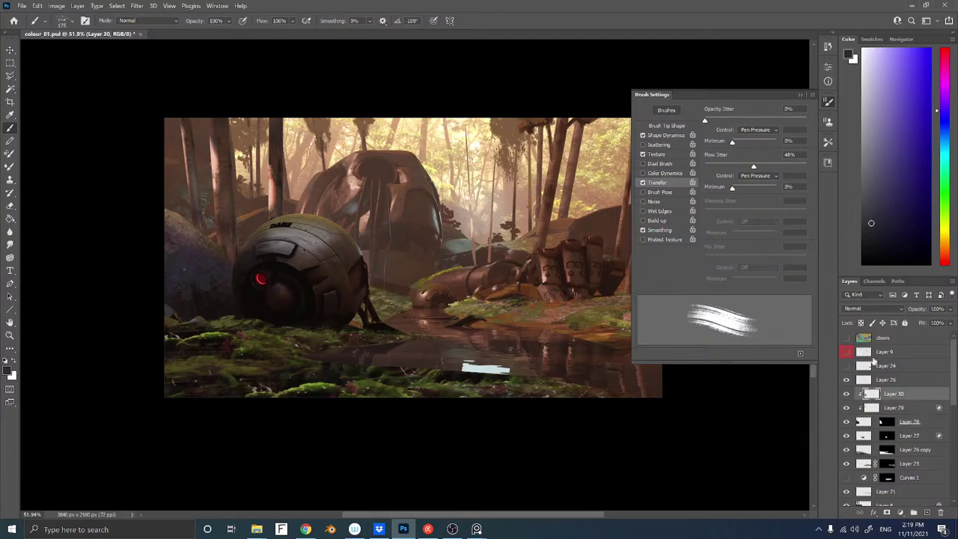
{"action": "key", "text": "ctrl+shift+n"}
{"action": "key", "text": "Return"}
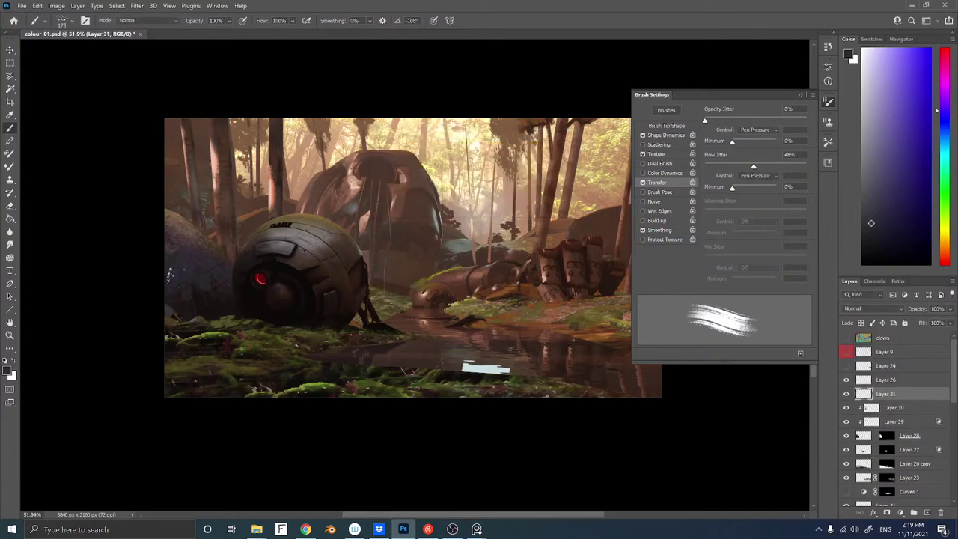
{"action": "left_click", "coordinate": [259, 339], "text": "alt"}
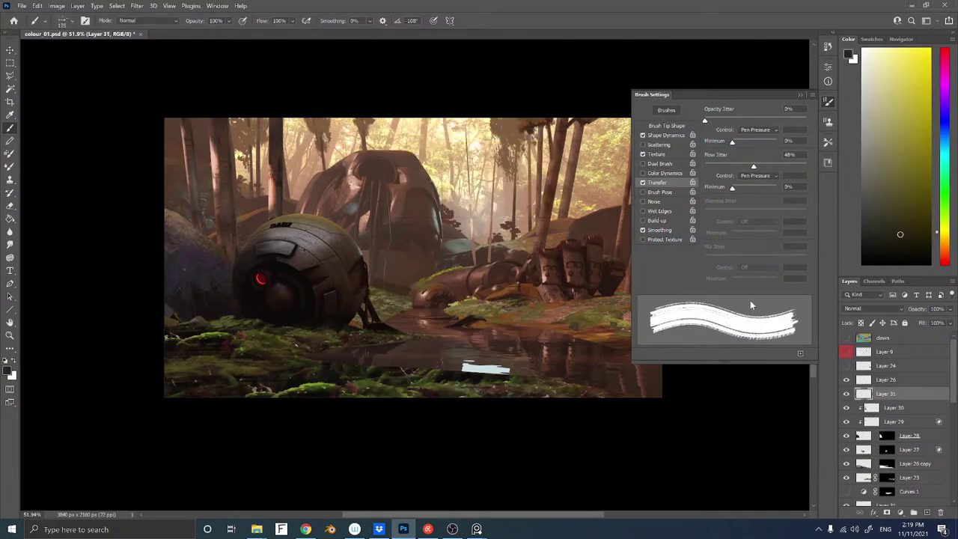
Show the clown layer and select the colour regions of the robot sphere's front with the Magic Wand
{"action": "left_click", "coordinate": [847, 339]}
{"action": "key", "text": "w"}
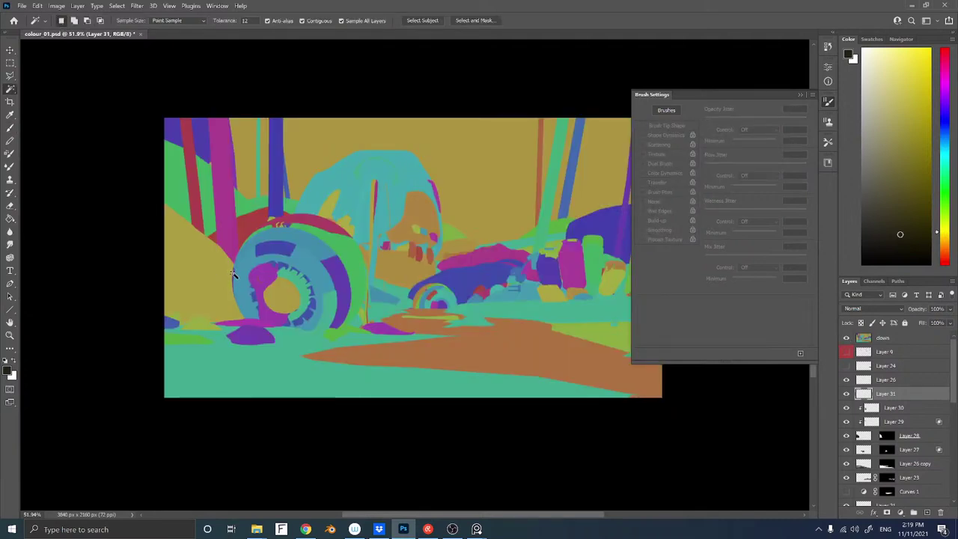
{"action": "left_click", "coordinate": [248, 260], "text": "shift"}
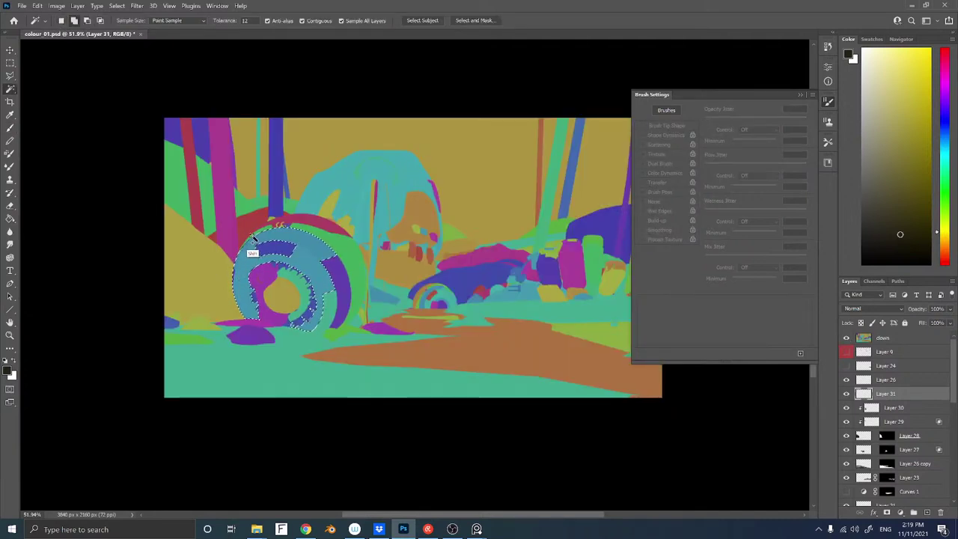
{"action": "left_click", "coordinate": [294, 218], "text": "shift"}
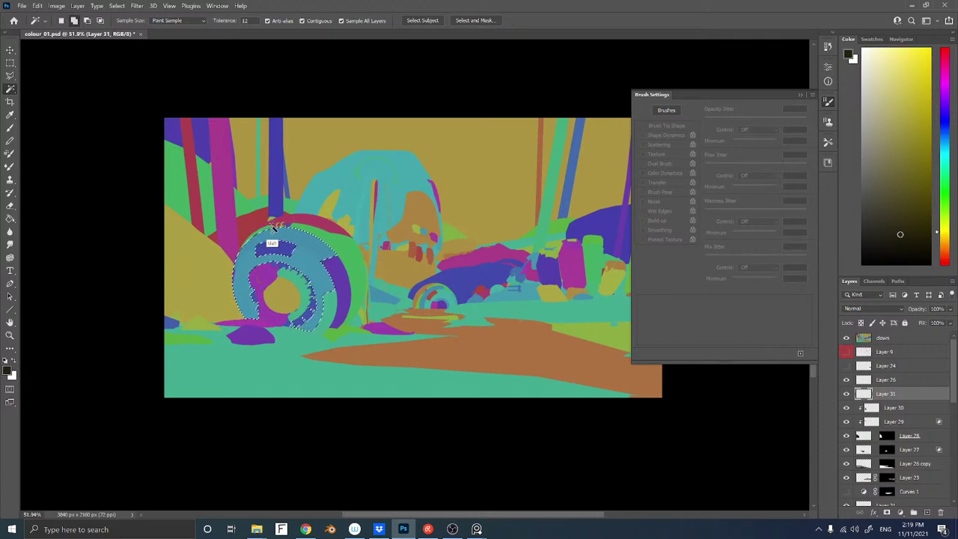
{"action": "left_click", "coordinate": [265, 308], "text": "shift"}
Add the unselected gaps inside the sphere's front with the Polygonal Lasso and hide the clown layer
{"action": "key", "text": "l"}
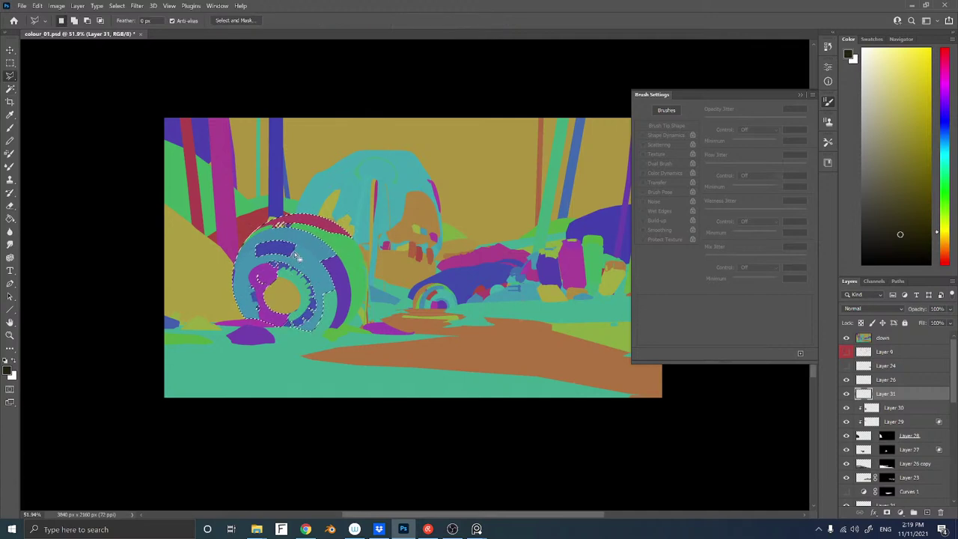
{"action": "left_click", "coordinate": [74, 20]}
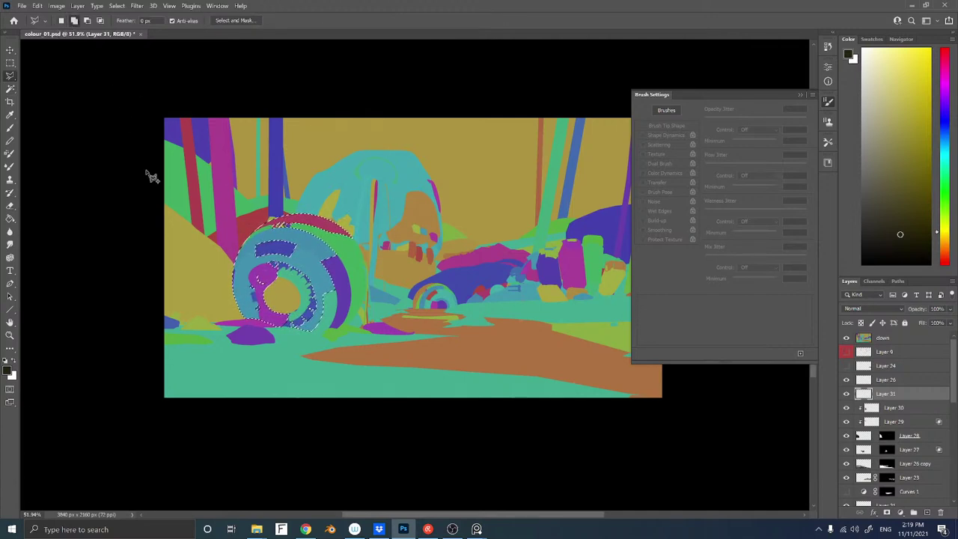
{"action": "left_click", "coordinate": [300, 243]}
{"action": "mouse_move", "coordinate": [274, 248]}
{"action": "left_mouse_down"}
{"action": "mouse_move", "coordinate": [247, 253]}
{"action": "mouse_move", "coordinate": [247, 303]}
{"action": "mouse_move", "coordinate": [269, 324]}
{"action": "mouse_move", "coordinate": [303, 324]}
{"action": "mouse_move", "coordinate": [335, 295]}
{"action": "mouse_move", "coordinate": [298, 248]}
{"action": "mouse_move", "coordinate": [313, 250]}
{"action": "mouse_move", "coordinate": [264, 249]}
{"action": "left_mouse_up"}
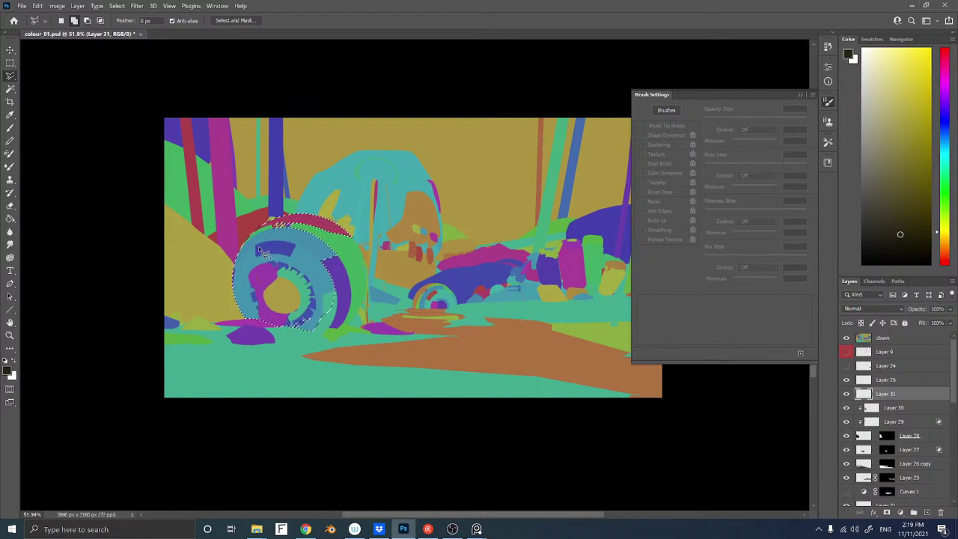
{"action": "left_click", "coordinate": [847, 338]}
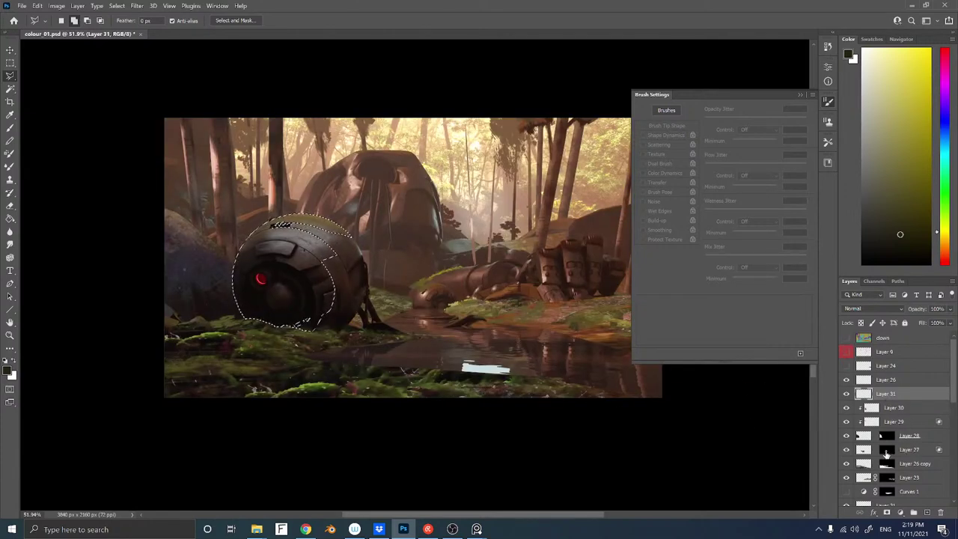
Sample dark olive from the moss beneath the sphere, shrink the brush, and invert the selection to protect the sphere's front
{"action": "key", "text": "b"}
{"action": "left_click", "coordinate": [252, 325], "text": "alt"}
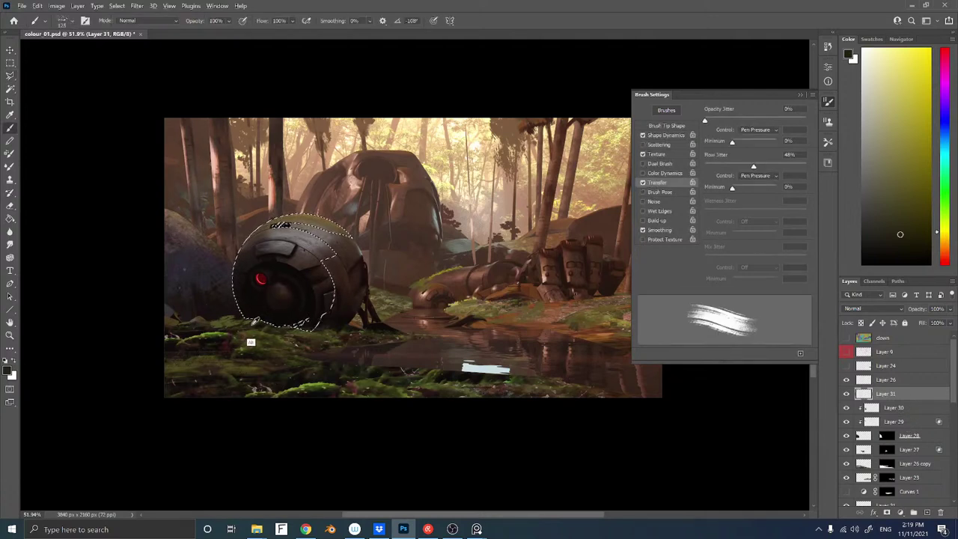
{"action": "key", "text": "["}
{"action": "left_click", "coordinate": [258, 320], "text": "alt"}
{"action": "key", "text": "bracketleft"}
{"action": "key", "text": "bracketleft"}
{"action": "key", "text": "bracketleft"}
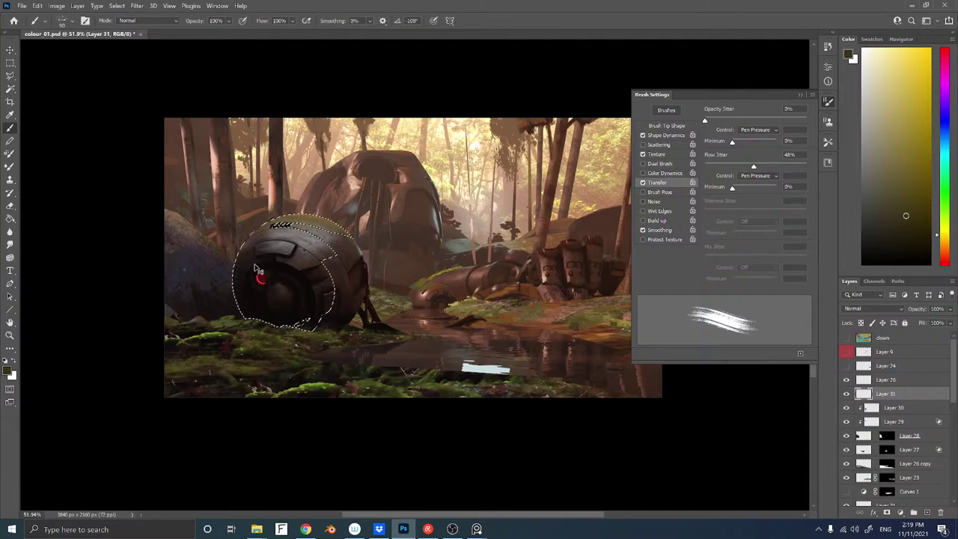
{"action": "key", "text": "ctrl+shift+i"}
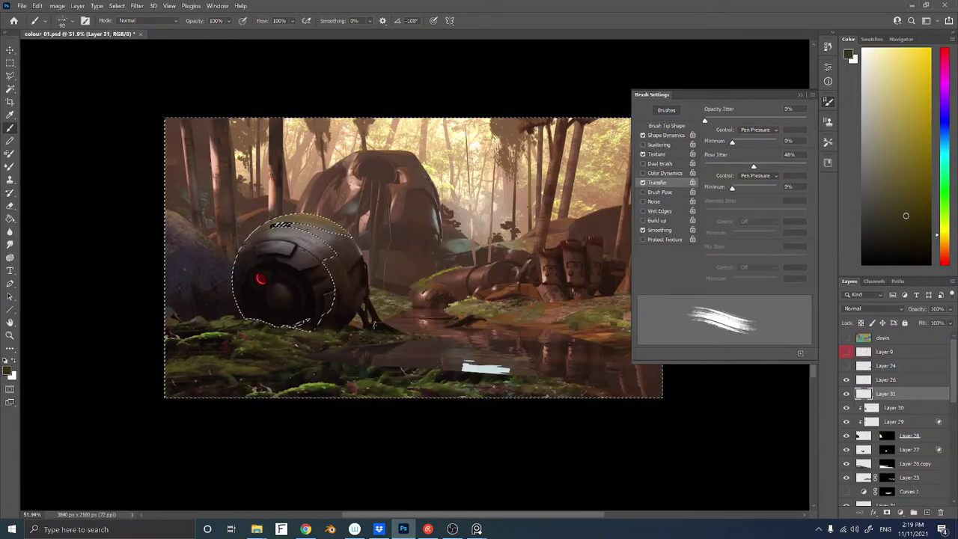
Paint dark foliage between the boulder and sphere on Layer 31 with Sampled Brush 24 617 at 125 px, varying the olive and brown tones
{"action": "right_click", "coordinate": [362, 302]}
{"action": "left_click", "coordinate": [534, 495]}
{"action": "left_click", "coordinate": [633, 495]}
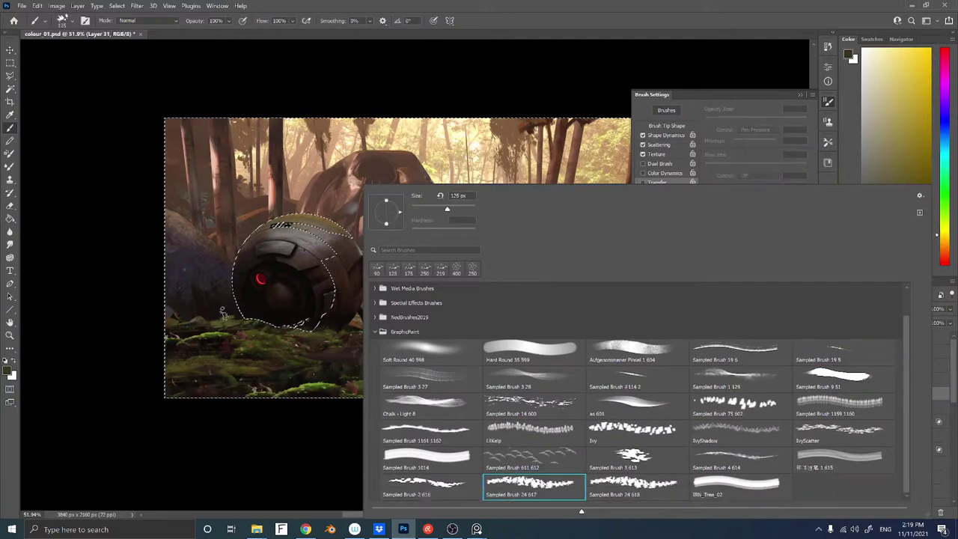
{"action": "key", "text": "Return"}
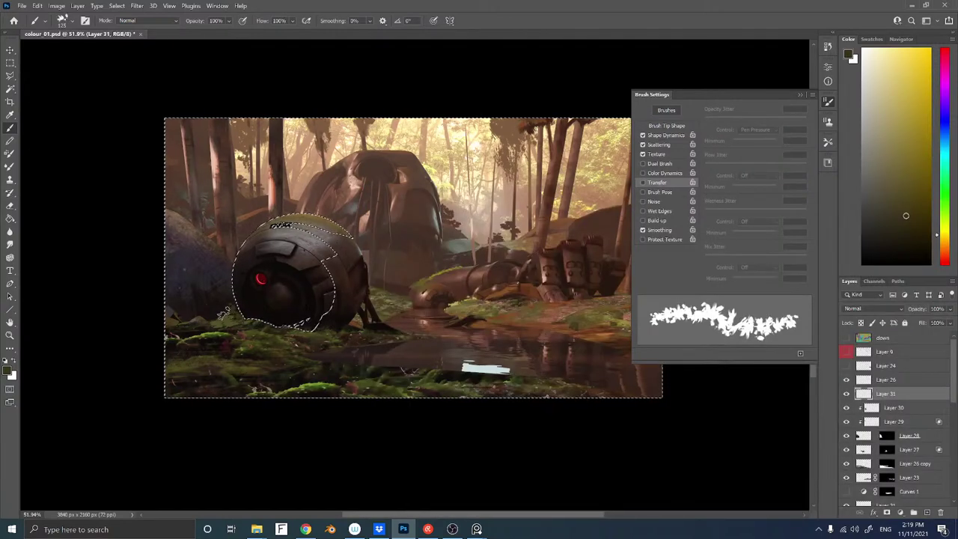
{"action": "left_click", "coordinate": [939, 234]}
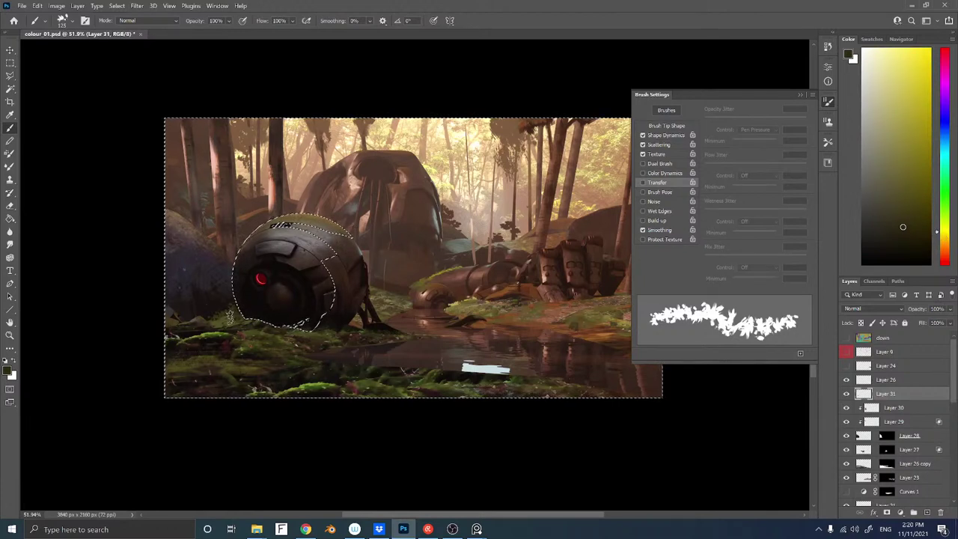
{"action": "left_click_drag", "start_coordinate": [937, 238], "coordinate": [942, 236]}
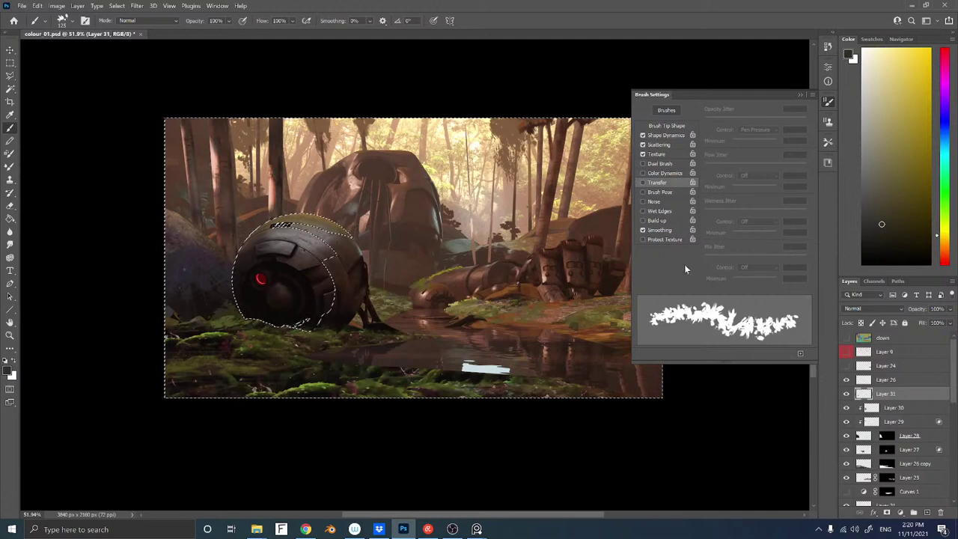
{"action": "left_click", "coordinate": [944, 244]}
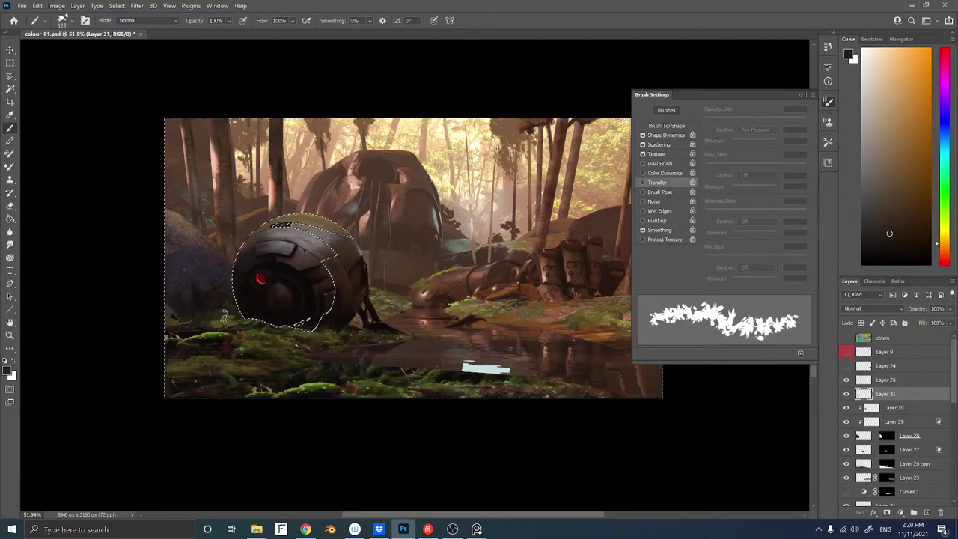
{"action": "left_click", "coordinate": [253, 344], "text": "alt"}
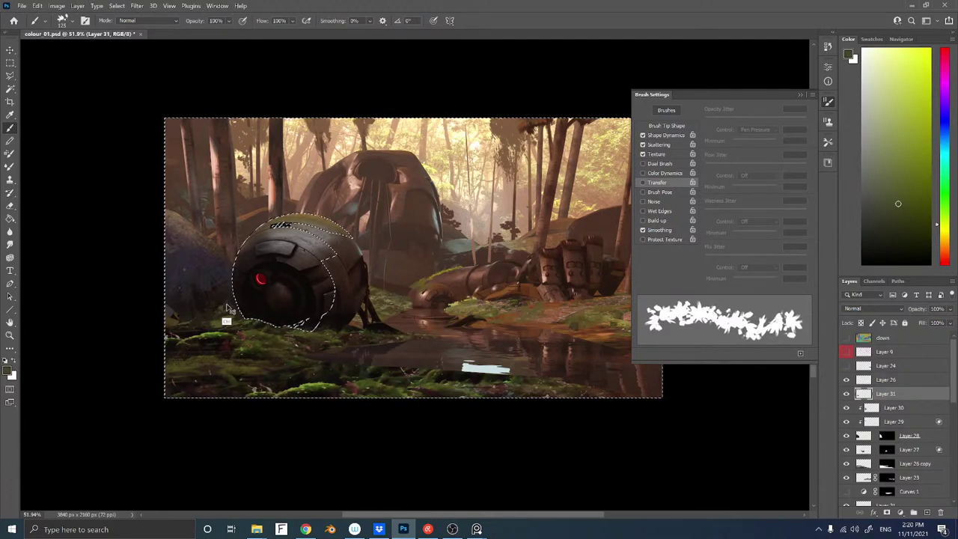
Lock Layer 31's transparent pixels, tint the painted foliage with a darker olive green, and clear the selection
{"action": "left_click", "coordinate": [903, 214]}
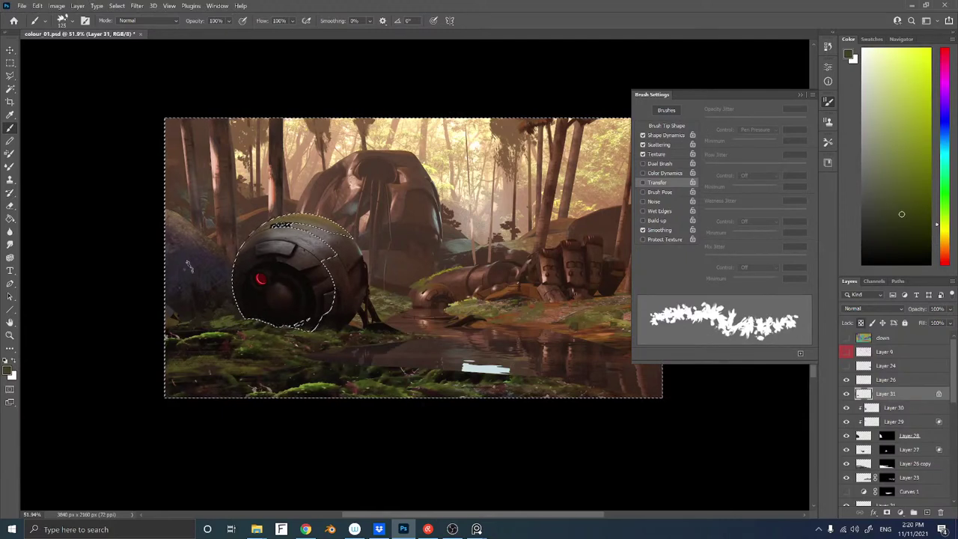
{"action": "key", "text": "/"}
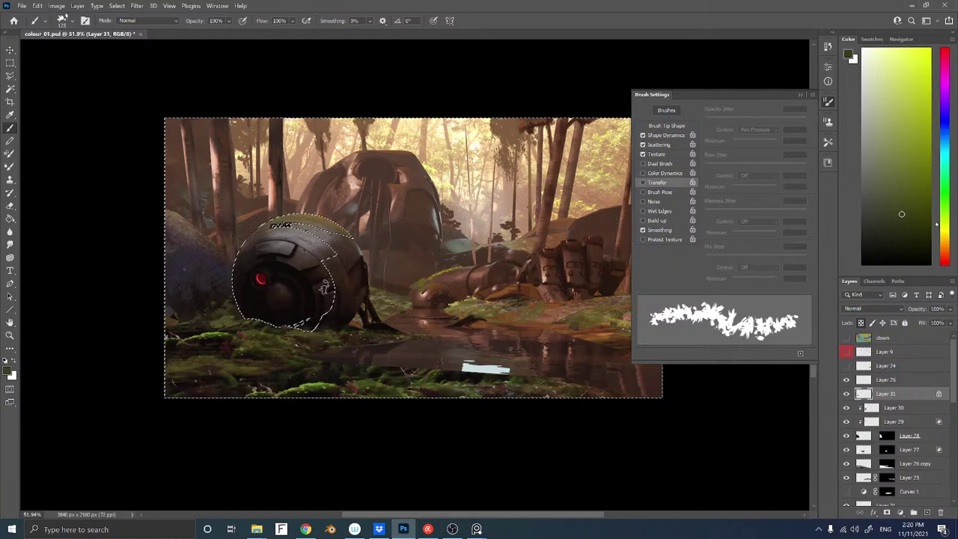
{"action": "key", "text": "ctrl+d"}
{"action": "key", "text": "l"}
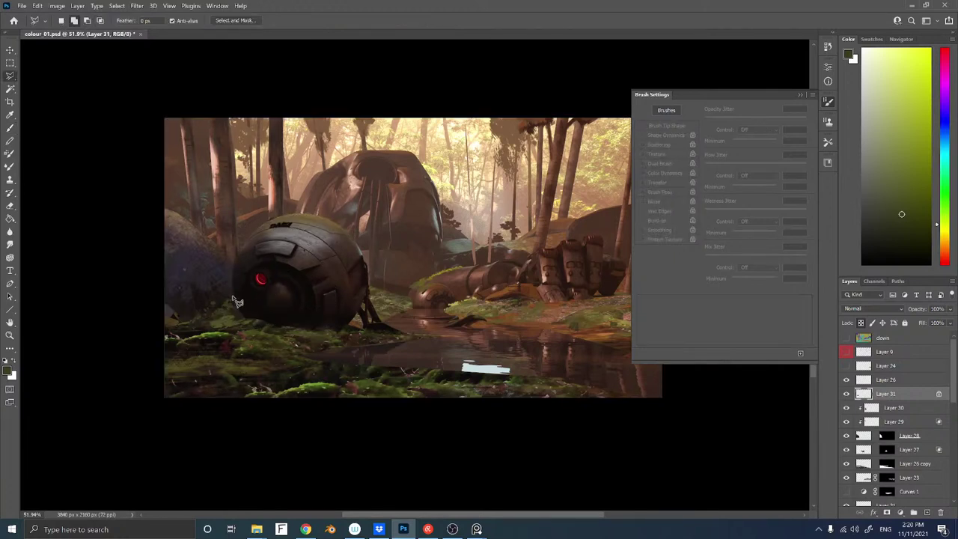
Lasso part of Layer 31's painted foliage between boulder and sphere, and place a transformed duplicate over the moss below the boulder
{"action": "mouse_move", "coordinate": [238, 301]}
{"action": "left_mouse_down"}
{"action": "mouse_move", "coordinate": [229, 332]}
{"action": "mouse_move", "coordinate": [188, 336]}
{"action": "mouse_move", "coordinate": [238, 301]}
{"action": "mouse_move", "coordinate": [279, 314]}
{"action": "mouse_move", "coordinate": [268, 308]}
{"action": "mouse_move", "coordinate": [296, 300]}
{"action": "mouse_move", "coordinate": [323, 340]}
{"action": "mouse_move", "coordinate": [307, 349]}
{"action": "mouse_move", "coordinate": [229, 331]}
{"action": "left_mouse_up"}
{"action": "key", "text": "ctrl+t"}
{"action": "key", "text": "Return"}
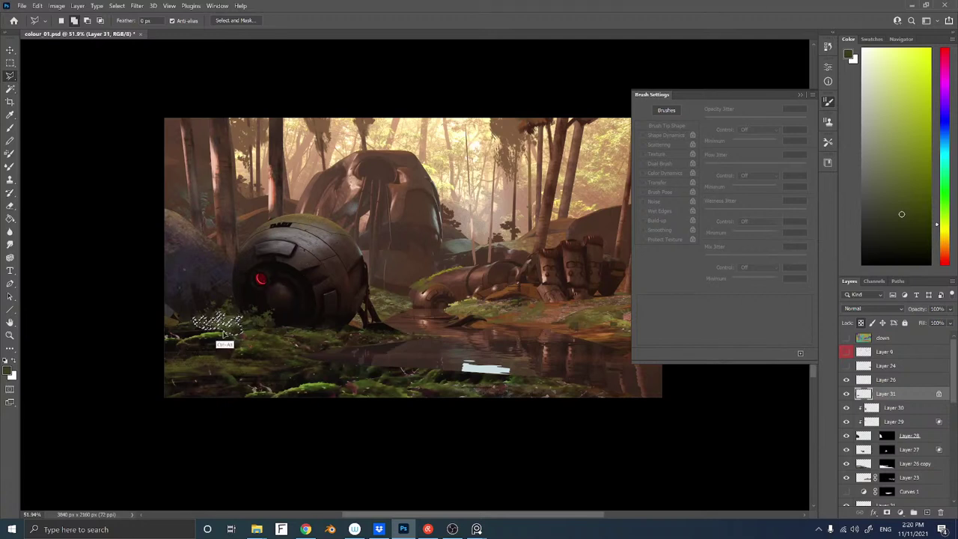
{"action": "mouse_move", "coordinate": [225, 334]}
{"action": "left_mouse_down", "text": "ctrl+alt"}
{"action": "mouse_move", "coordinate": [208, 376]}
{"action": "mouse_move", "coordinate": [259, 318]}
{"action": "mouse_move", "coordinate": [232, 332]}
{"action": "left_mouse_up", "text": "ctrl+alt"}
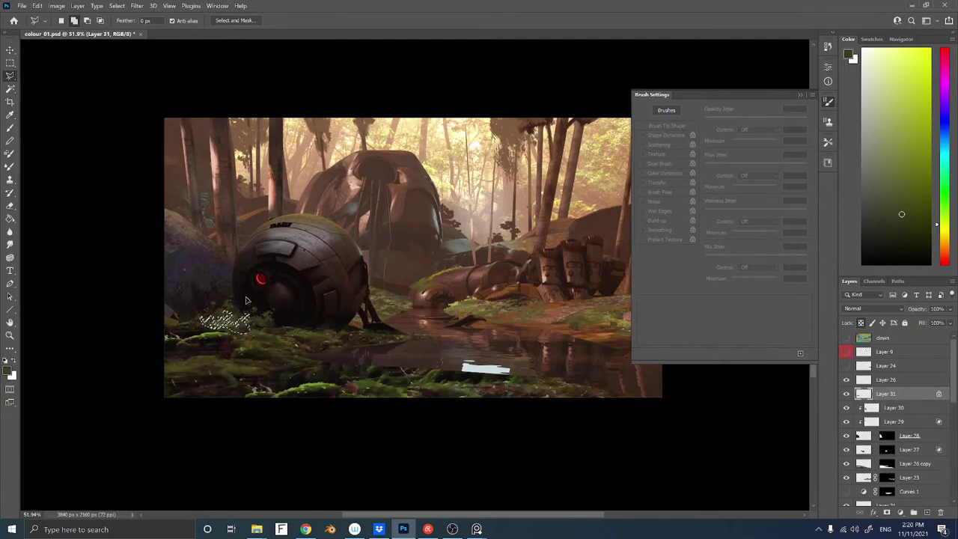
Raise Layer 31 to the top of the layer stack and place another foliage copy at the painting's left edge, rotated about -20°
{"action": "key", "text": "ctrl+]"}
{"action": "key", "text": "ctrl+]"}
{"action": "key", "text": "ctrl+]"}
{"action": "key", "text": "ctrl+]"}
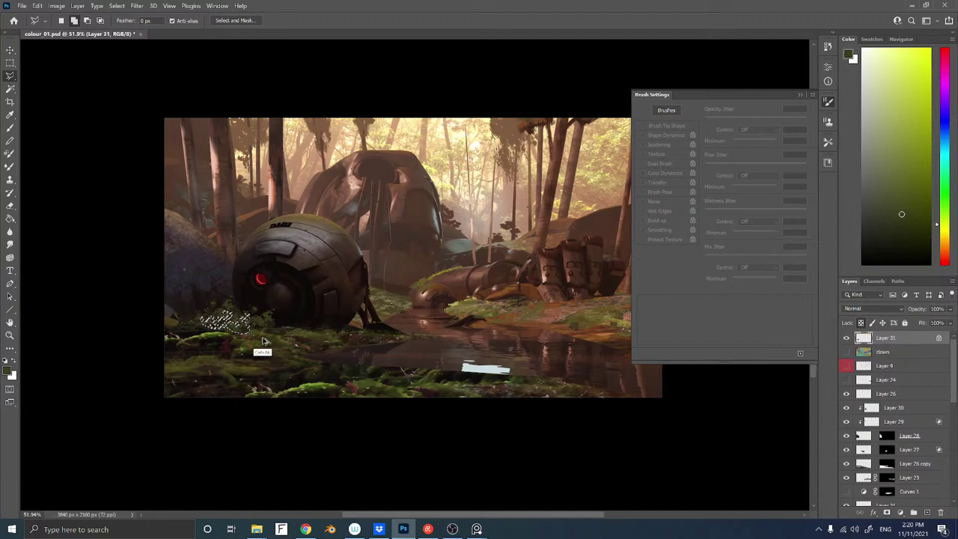
{"action": "mouse_move", "coordinate": [238, 335]}
{"action": "left_mouse_down", "text": "ctrl+alt"}
{"action": "mouse_move", "coordinate": [307, 343]}
{"action": "mouse_move", "coordinate": [292, 335]}
{"action": "mouse_move", "coordinate": [183, 339]}
{"action": "mouse_move", "coordinate": [172, 322]}
{"action": "mouse_move", "coordinate": [214, 296]}
{"action": "left_mouse_up", "text": "ctrl+alt"}
{"action": "key", "text": "ctrl+t"}
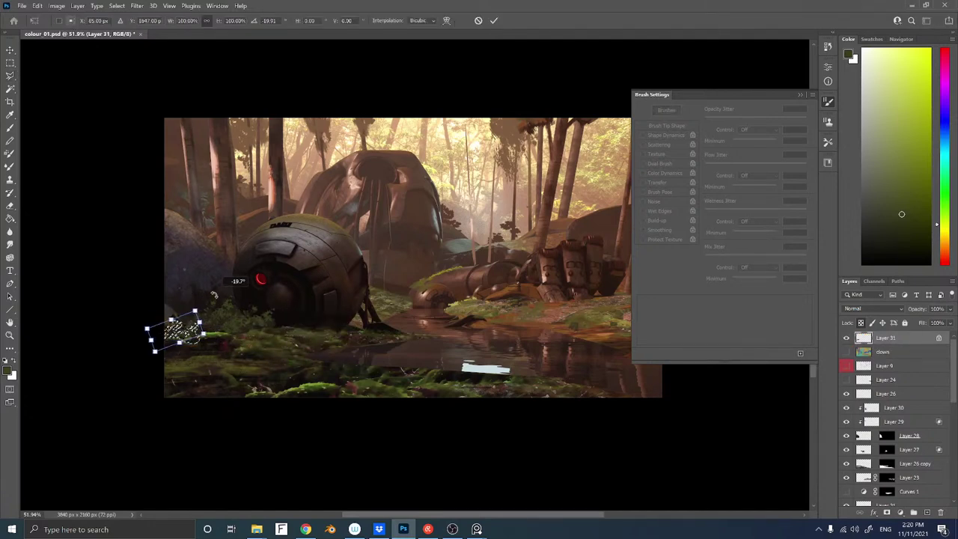
{"action": "key", "text": "Return"}
{"action": "key", "text": "ctrl+d"}
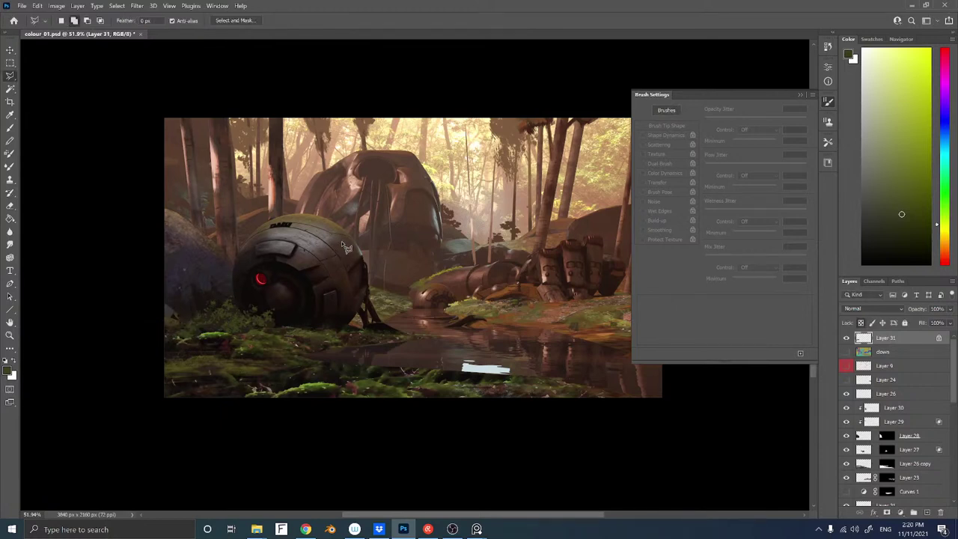
Try erasing the lower edge of the copied foliage with the textured Eraser, and undo the stroke
{"action": "key", "text": "b"}
{"action": "key", "text": "bracketright"}
{"action": "key", "text": "bracketright"}
{"action": "key", "text": "bracketright"}
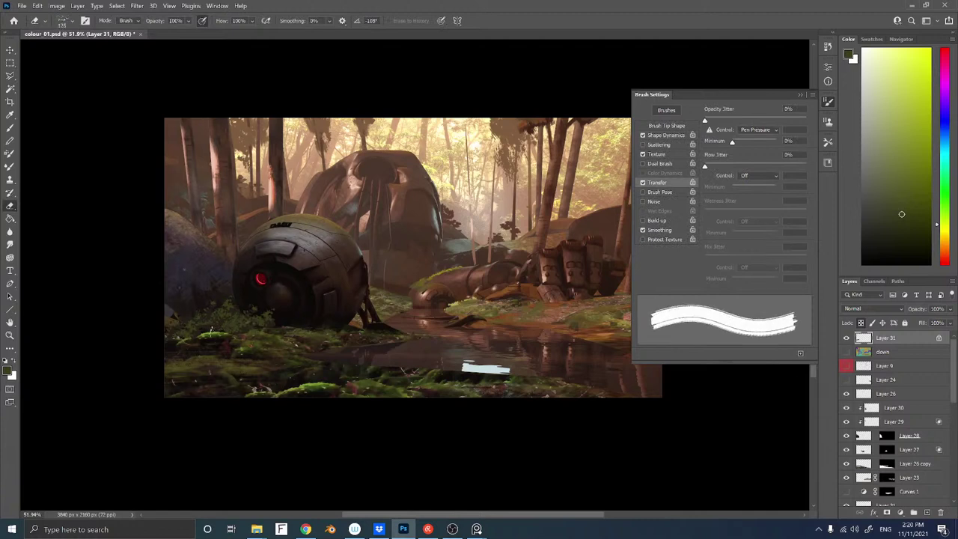
{"action": "left_click_drag", "start_coordinate": [187, 337], "coordinate": [204, 337]}
{"action": "key", "text": "ctrl+z"}
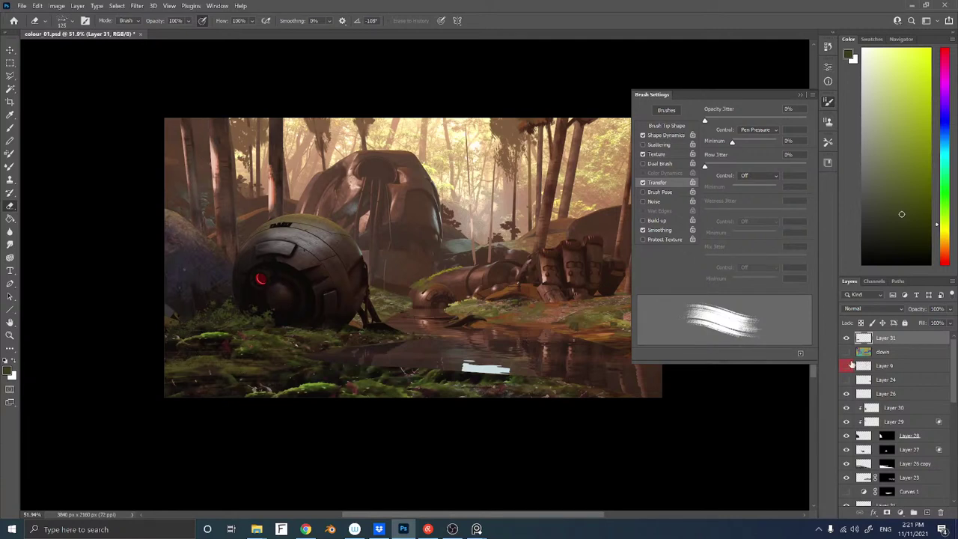
Move the clown layer above Layer 31, show it to inspect the colour-coded regions, and hide it again
{"action": "left_click_drag", "start_coordinate": [895, 353], "coordinate": [898, 334]}
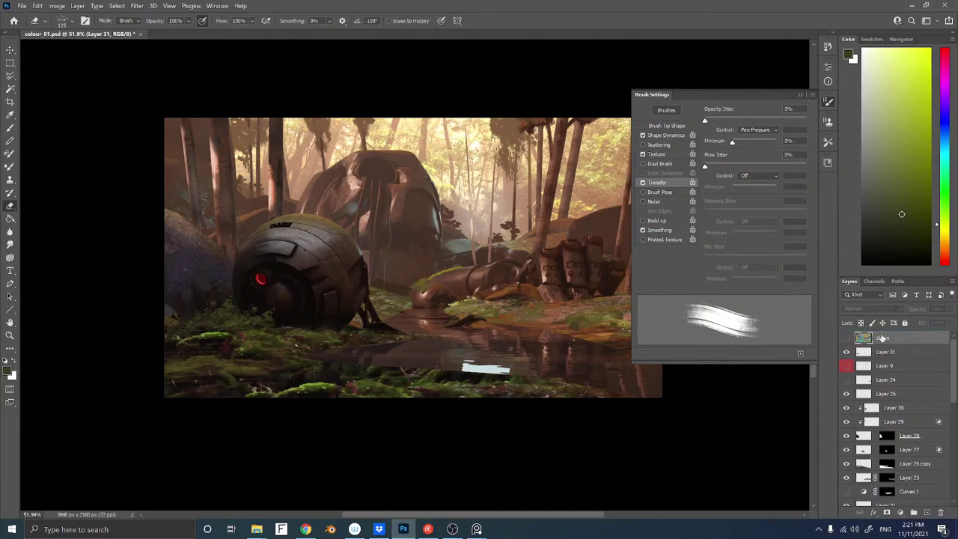
{"action": "left_click", "coordinate": [847, 339]}
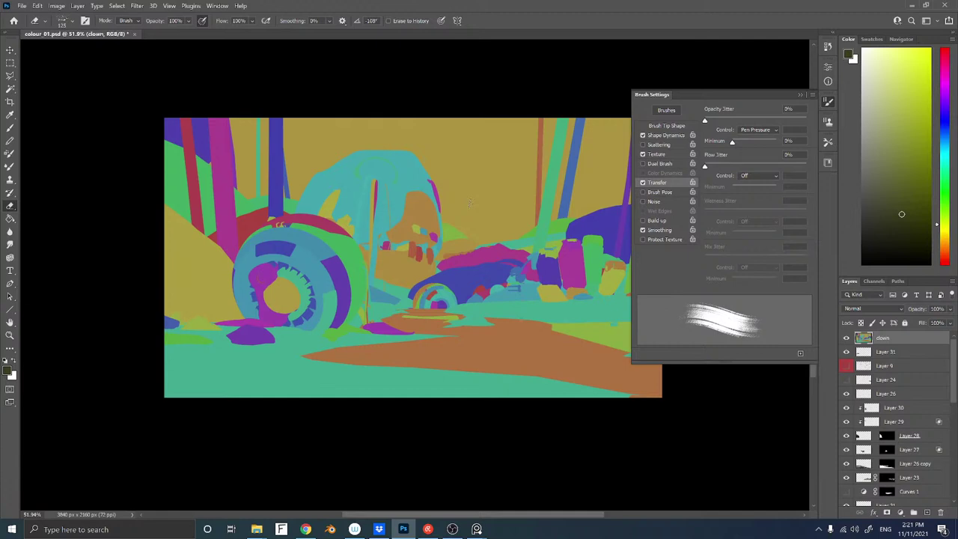
{"action": "left_click_drag", "start_coordinate": [414, 219], "coordinate": [381, 205]}
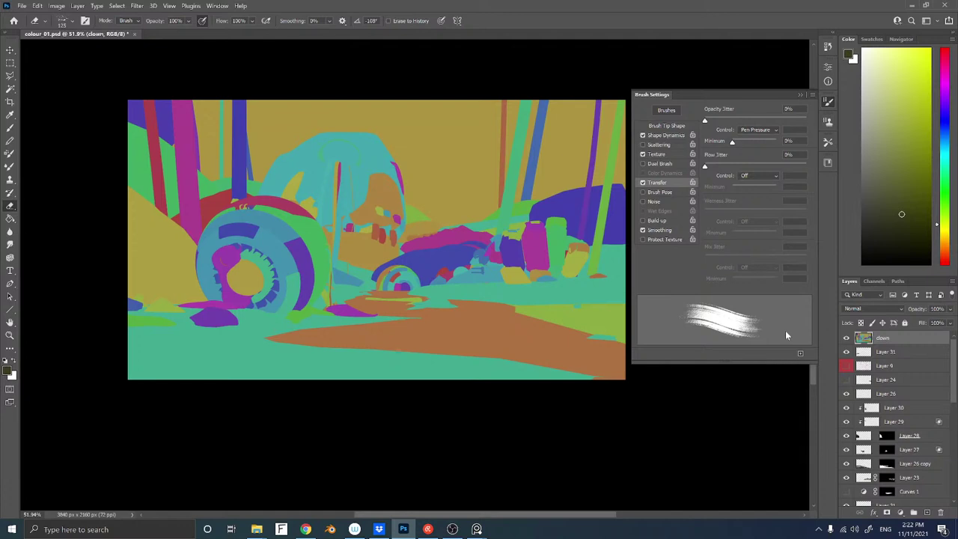
{"action": "left_click", "coordinate": [847, 338]}
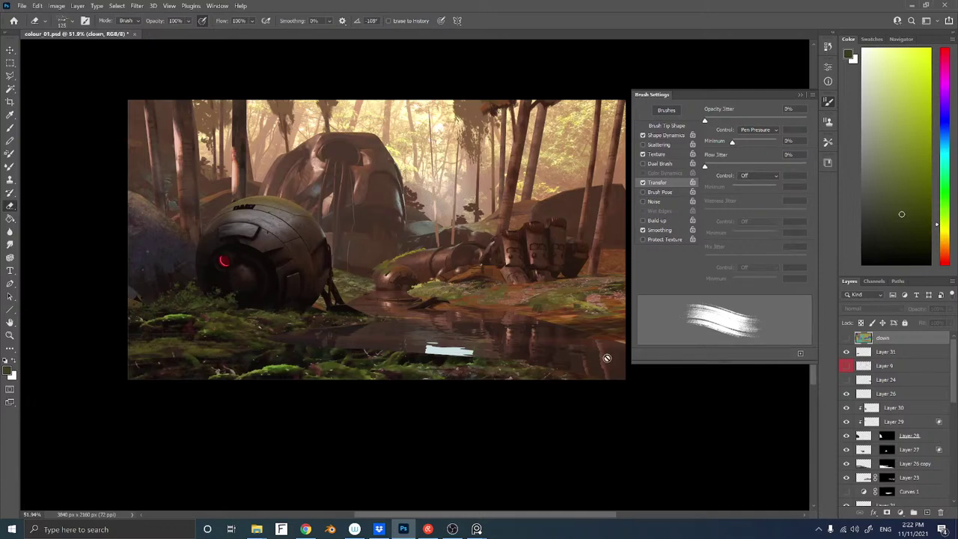
Add a new layer above Layer 26 and lasso overlapping leaf-shaped selections along the mossy foreground at the painting's lower edge
{"action": "left_click", "coordinate": [891, 394]}
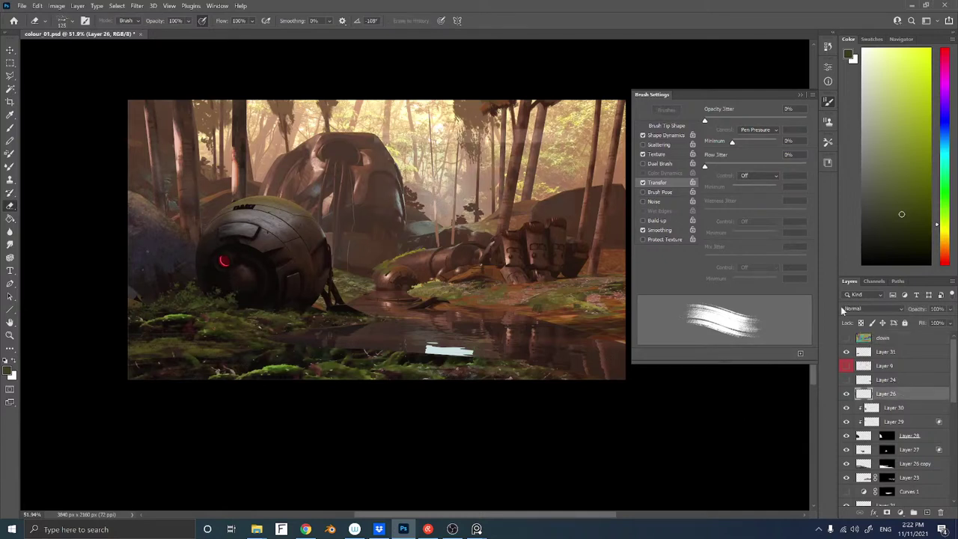
{"action": "key", "text": "ctrl+shift+alt+n"}
{"action": "key", "text": "b"}
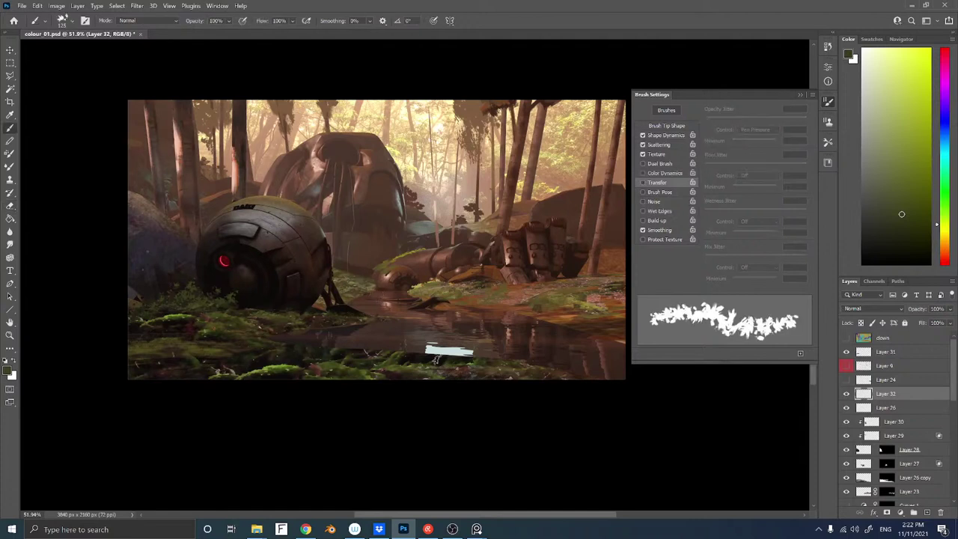
{"action": "key", "text": "l"}
{"action": "key", "text": "space"}
{"action": "left_click_drag", "start_coordinate": [367, 331], "coordinate": [497, 259]}
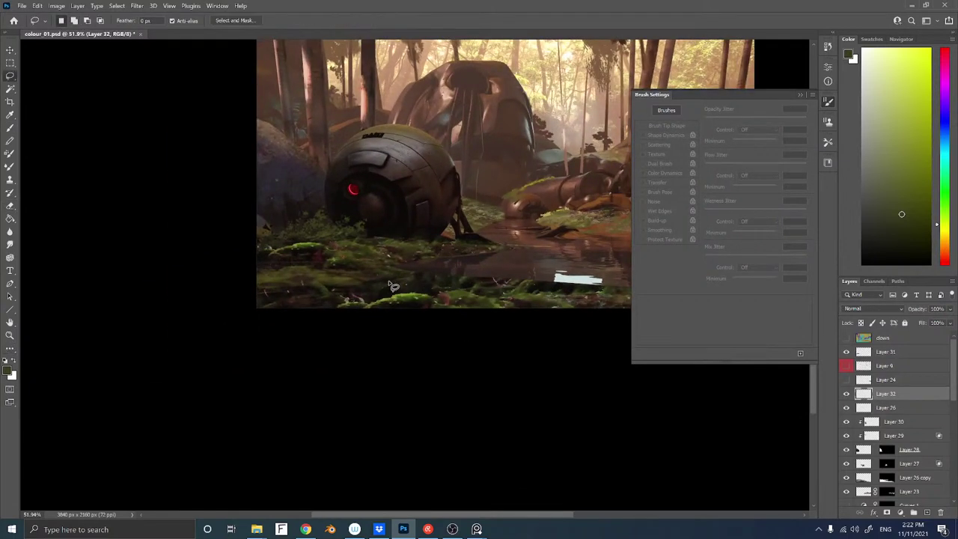
{"action": "mouse_move", "coordinate": [389, 285]}
{"action": "left_mouse_down"}
{"action": "mouse_move", "coordinate": [320, 297]}
{"action": "mouse_move", "coordinate": [402, 284]}
{"action": "mouse_move", "coordinate": [303, 283]}
{"action": "mouse_move", "coordinate": [332, 291]}
{"action": "mouse_move", "coordinate": [326, 276]}
{"action": "mouse_move", "coordinate": [333, 295]}
{"action": "mouse_move", "coordinate": [307, 307]}
{"action": "mouse_move", "coordinate": [273, 300]}
{"action": "mouse_move", "coordinate": [314, 306]}
{"action": "mouse_move", "coordinate": [305, 315]}
{"action": "mouse_move", "coordinate": [352, 306]}
{"action": "mouse_move", "coordinate": [281, 293]}
{"action": "left_mouse_up"}
{"action": "mouse_move", "coordinate": [464, 293]}
{"action": "left_mouse_down"}
{"action": "mouse_move", "coordinate": [527, 266]}
{"action": "mouse_move", "coordinate": [473, 294]}
{"action": "mouse_move", "coordinate": [442, 290]}
{"action": "mouse_move", "coordinate": [458, 292]}
{"action": "mouse_move", "coordinate": [387, 308]}
{"action": "mouse_move", "coordinate": [435, 302]}
{"action": "mouse_move", "coordinate": [411, 288]}
{"action": "mouse_move", "coordinate": [446, 300]}
{"action": "mouse_move", "coordinate": [402, 302]}
{"action": "mouse_move", "coordinate": [462, 314]}
{"action": "mouse_move", "coordinate": [452, 309]}
{"action": "mouse_move", "coordinate": [477, 299]}
{"action": "mouse_move", "coordinate": [496, 307]}
{"action": "mouse_move", "coordinate": [479, 289]}
{"action": "mouse_move", "coordinate": [468, 291]}
{"action": "mouse_move", "coordinate": [481, 284]}
{"action": "mouse_move", "coordinate": [404, 304]}
{"action": "mouse_move", "coordinate": [347, 304]}
{"action": "mouse_move", "coordinate": [549, 299]}
{"action": "left_mouse_up"}
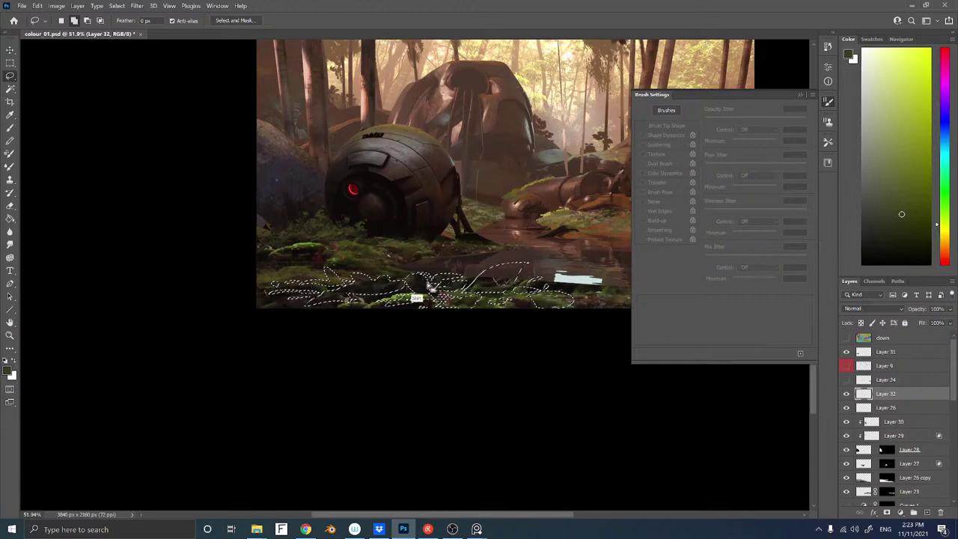
{"action": "mouse_move", "coordinate": [427, 283]}
{"action": "left_mouse_down"}
{"action": "mouse_move", "coordinate": [294, 267]}
{"action": "mouse_move", "coordinate": [459, 300]}
{"action": "mouse_move", "coordinate": [413, 295]}
{"action": "left_mouse_up"}
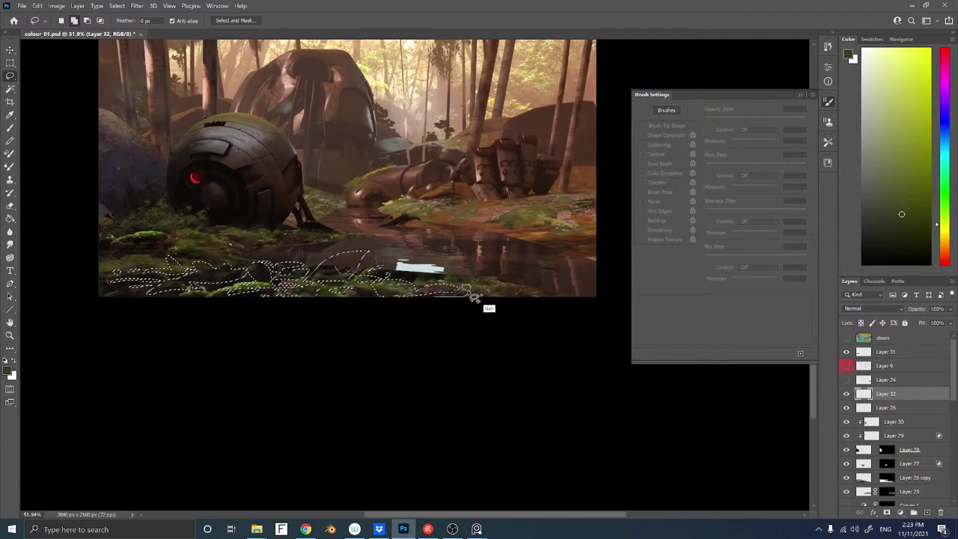
{"action": "left_click_drag", "start_coordinate": [472, 293], "coordinate": [526, 289]}
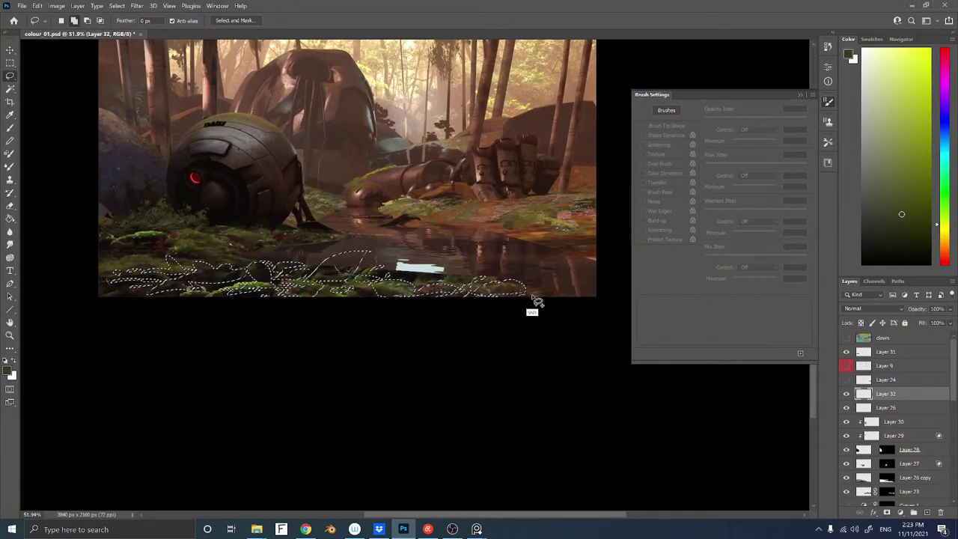
Fill the leaf selections on Layer 32 with a near-black brown sampled beside the pond, deselect, and shift the silhouettes slightly left
{"action": "key", "text": "b"}
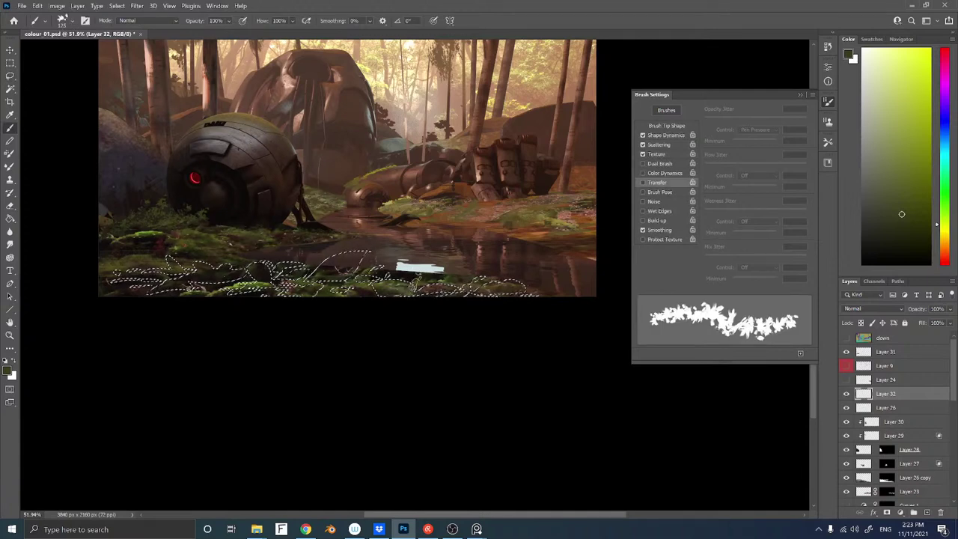
{"action": "left_click", "coordinate": [399, 272], "text": "alt"}
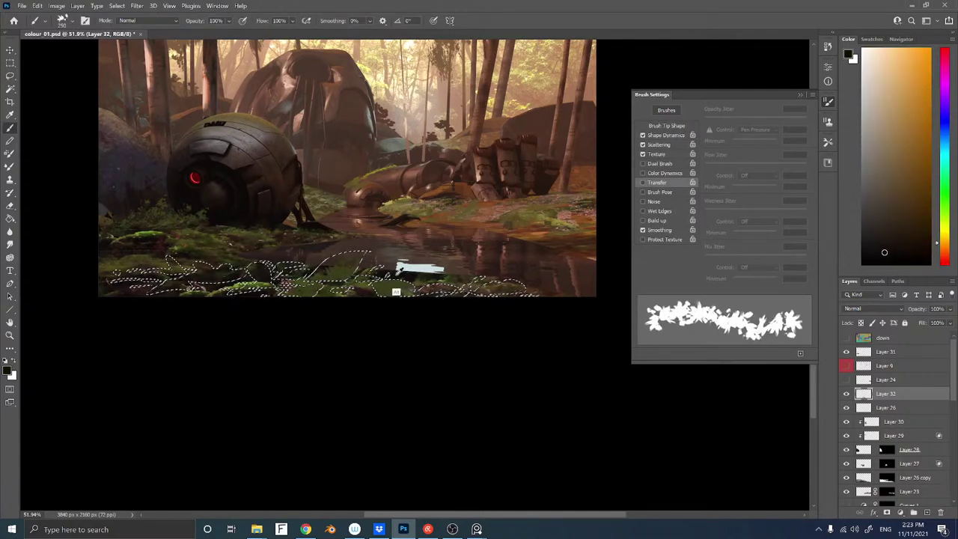
{"action": "left_click_drag", "start_coordinate": [299, 281], "coordinate": [351, 256]}
{"action": "left_click", "coordinate": [888, 251]}
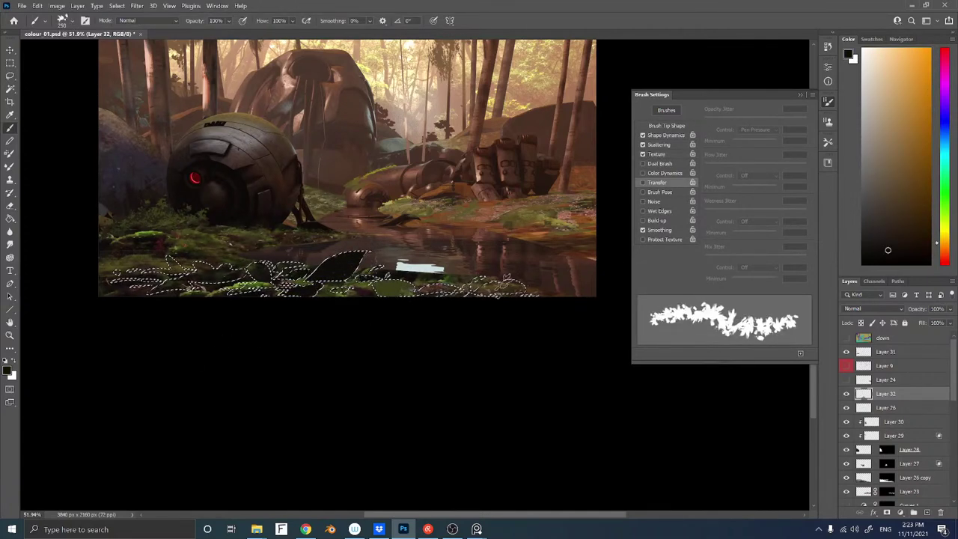
{"action": "key", "text": "alt+BackSpace"}
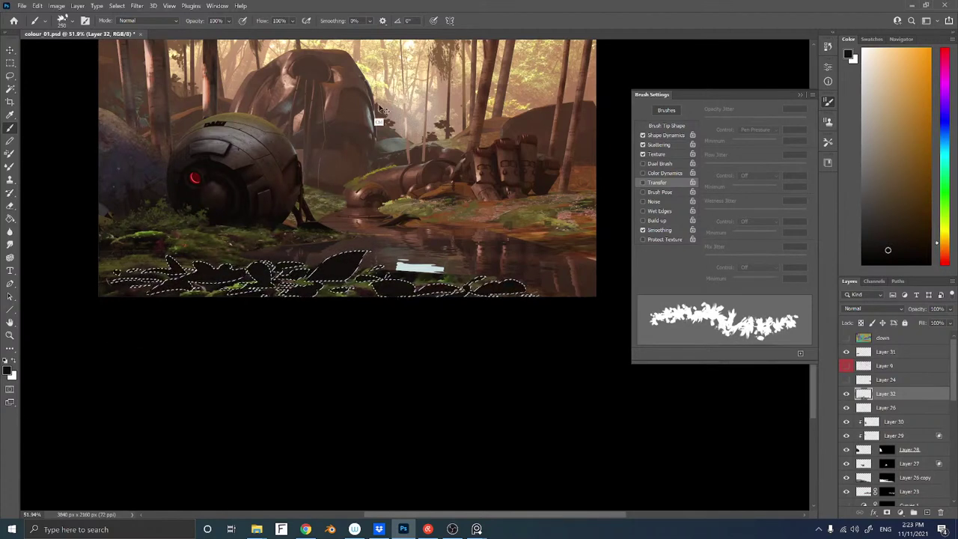
{"action": "key", "text": "ctrl+d"}
{"action": "mouse_move", "coordinate": [322, 268]}
{"action": "left_mouse_down", "text": "ctrl"}
{"action": "mouse_move", "coordinate": [319, 289]}
{"action": "mouse_move", "coordinate": [295, 277]}
{"action": "left_mouse_up", "text": "ctrl"}
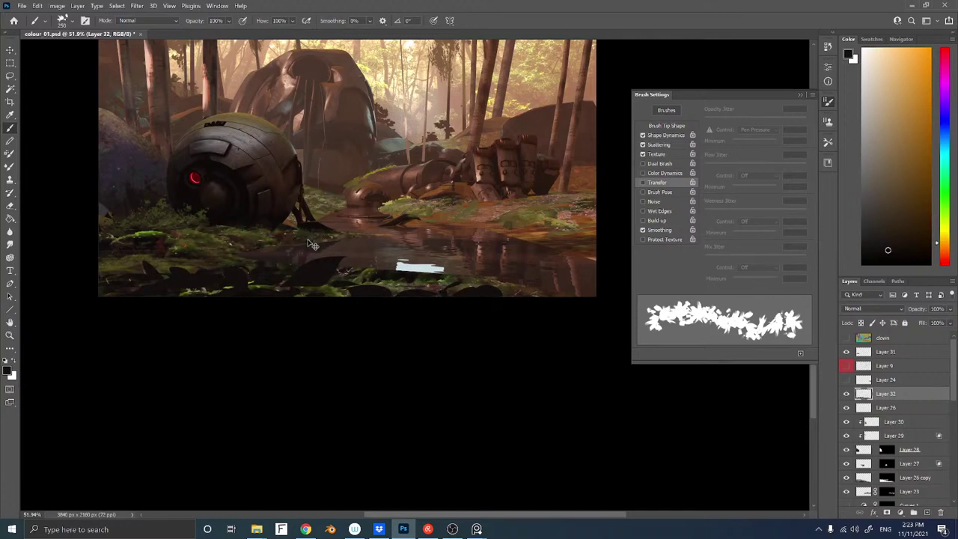
Duplicate Layer 32, lock the copy's transparent pixels, and tint its leaves dark green with Sampled Brush #114 2
{"action": "left_click", "coordinate": [311, 245], "text": "ctrl+alt"}
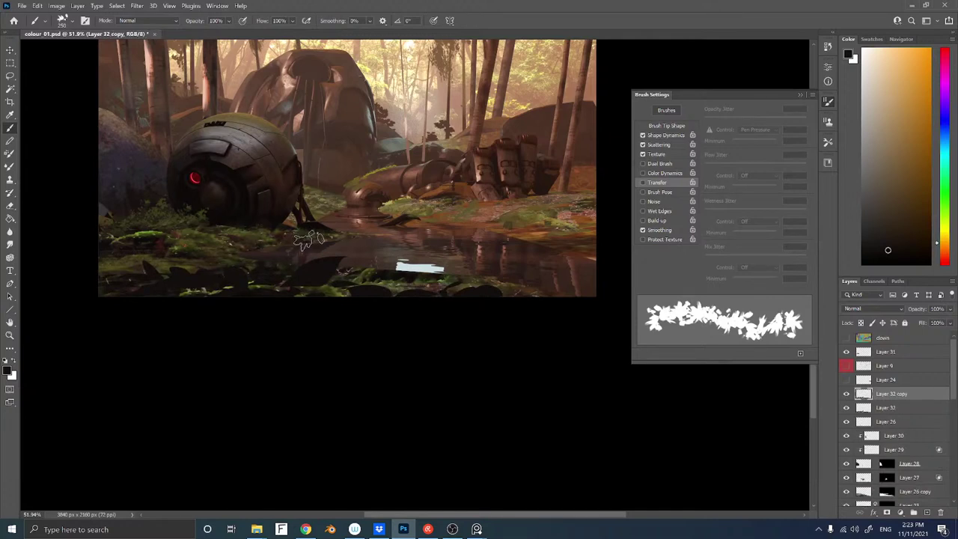
{"action": "right_click", "coordinate": [460, 229]}
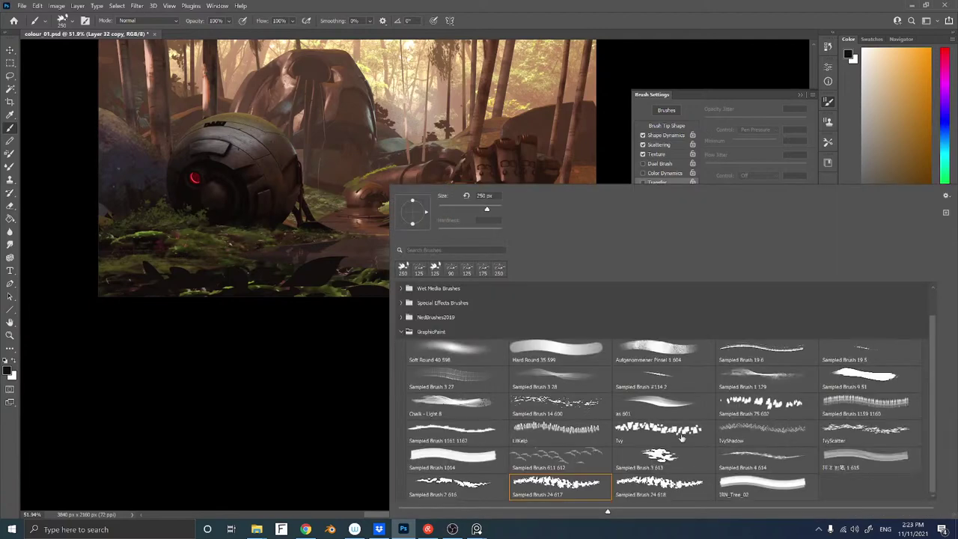
{"action": "left_click", "coordinate": [662, 378]}
{"action": "left_click", "coordinate": [221, 398]}
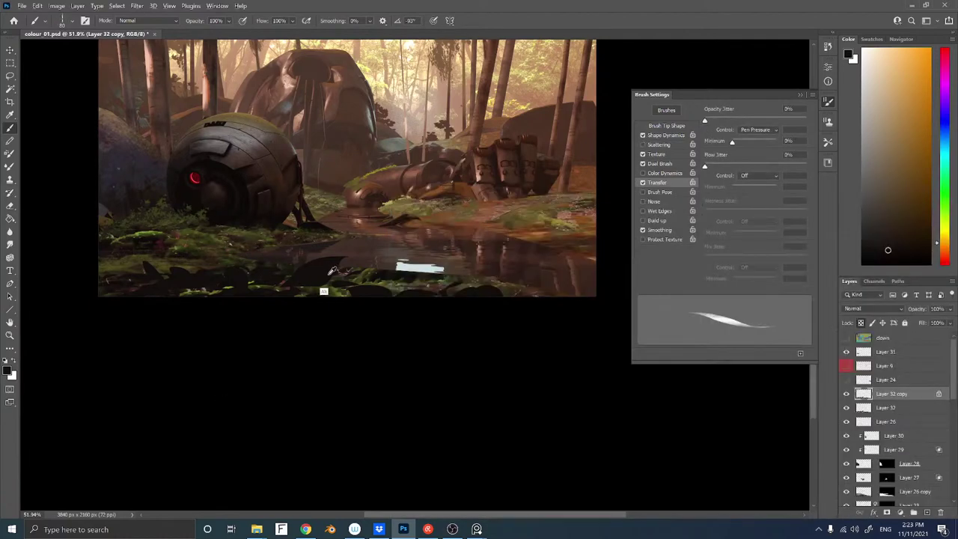
{"action": "left_click_drag", "start_coordinate": [947, 243], "coordinate": [947, 220]}
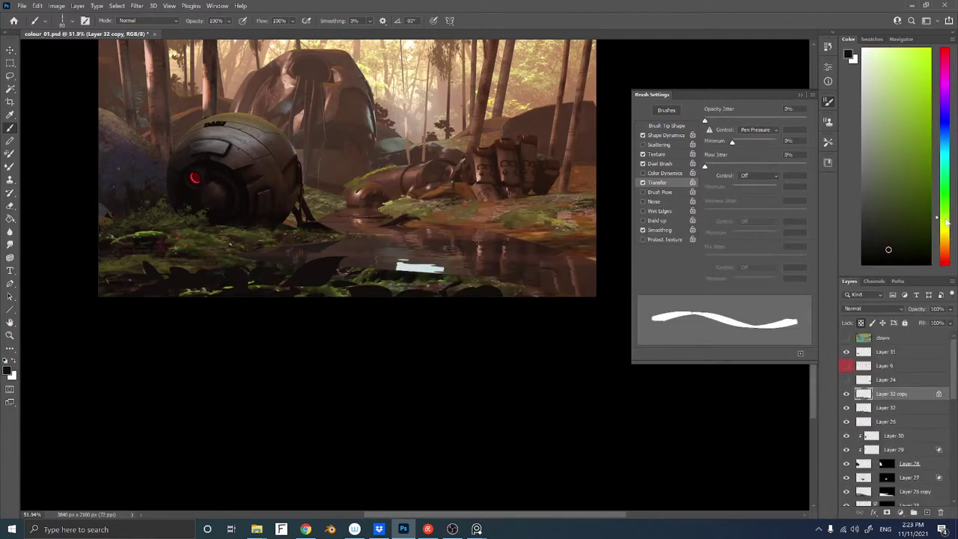
{"action": "left_click", "coordinate": [897, 242]}
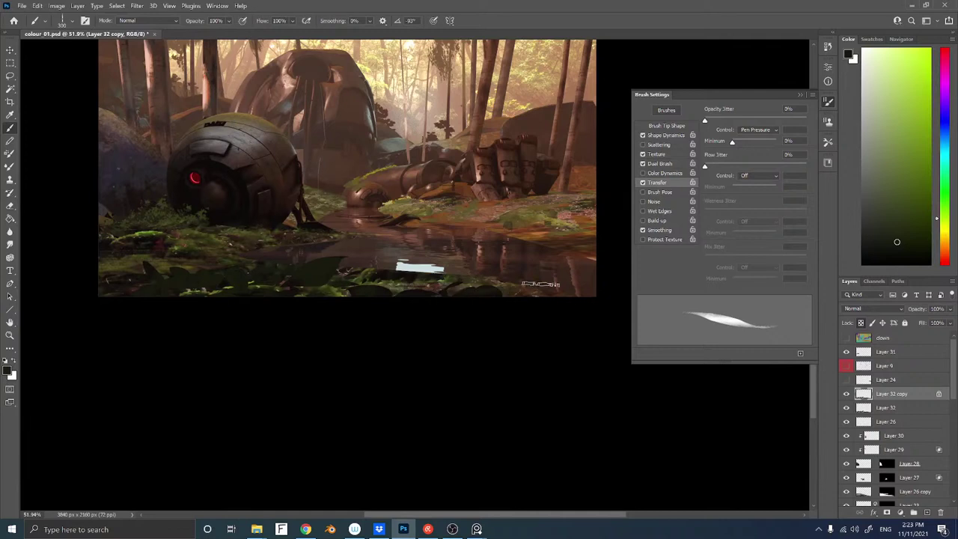
Move the green leaves on Layer 32 copy right and slightly down so they overlap the dark silhouettes
{"action": "key", "text": "ctrl+t"}
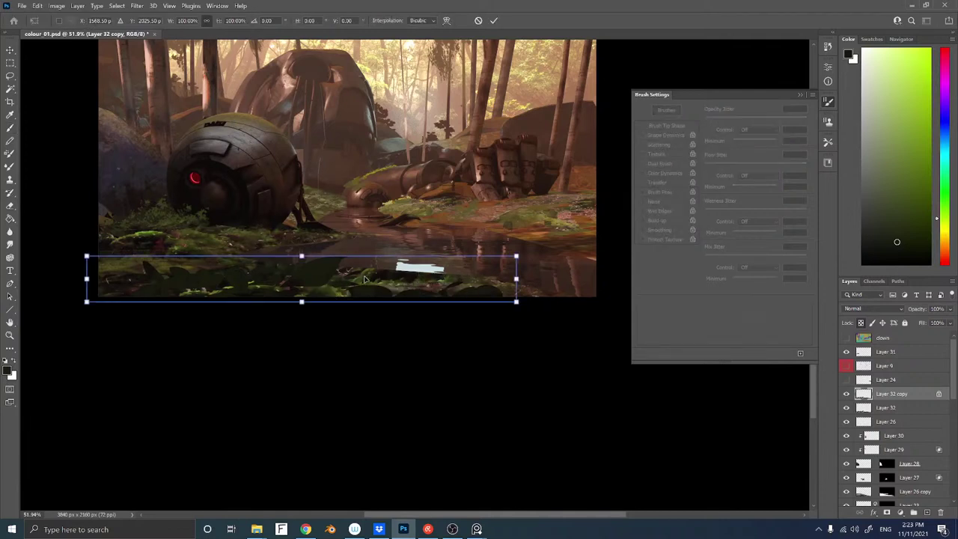
{"action": "left_click_drag", "start_coordinate": [367, 282], "coordinate": [405, 282]}
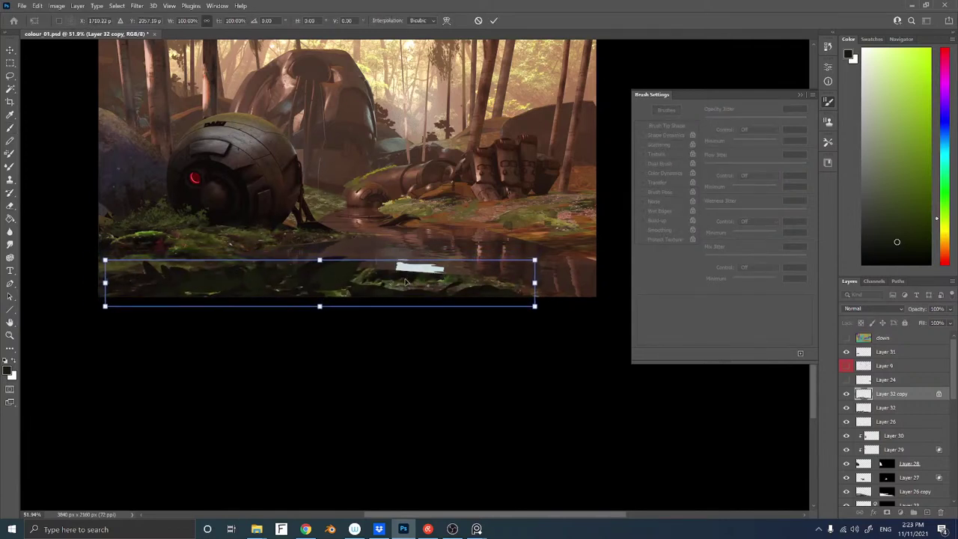
{"action": "key", "text": "Return"}
{"action": "key", "text": "l"}
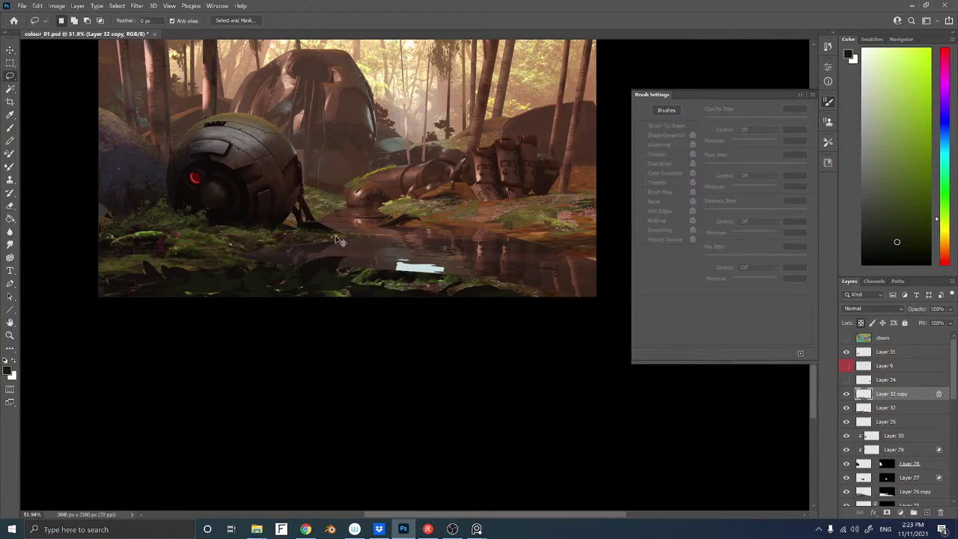
{"action": "key", "text": "b"}
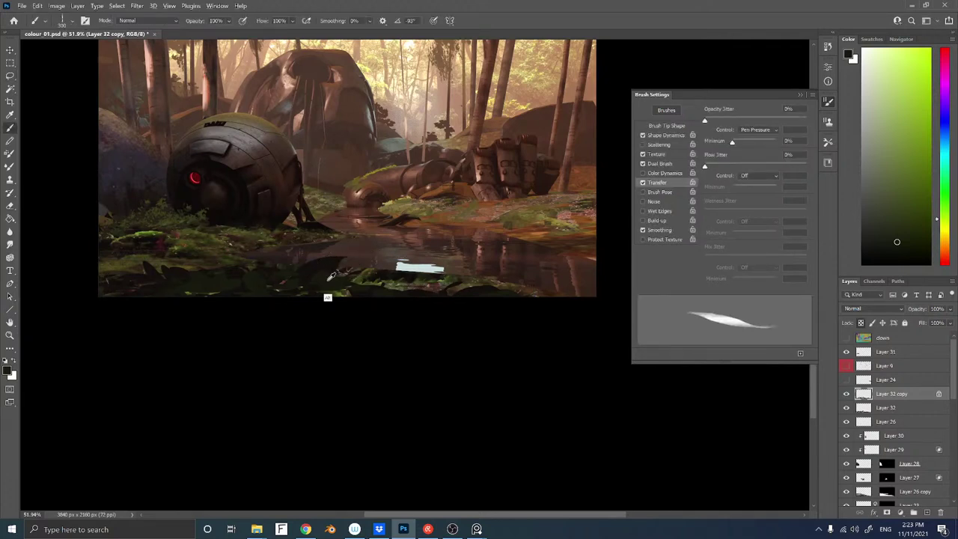
Add a new layer beneath Layer 32 and set up the Aufgenommener Pinsel 1 604 brush at 150 px with near-black sampled beside the pond
{"action": "left_click", "coordinate": [891, 424]}
{"action": "key", "text": "ctrl+shift+n"}
{"action": "key", "text": "Return"}
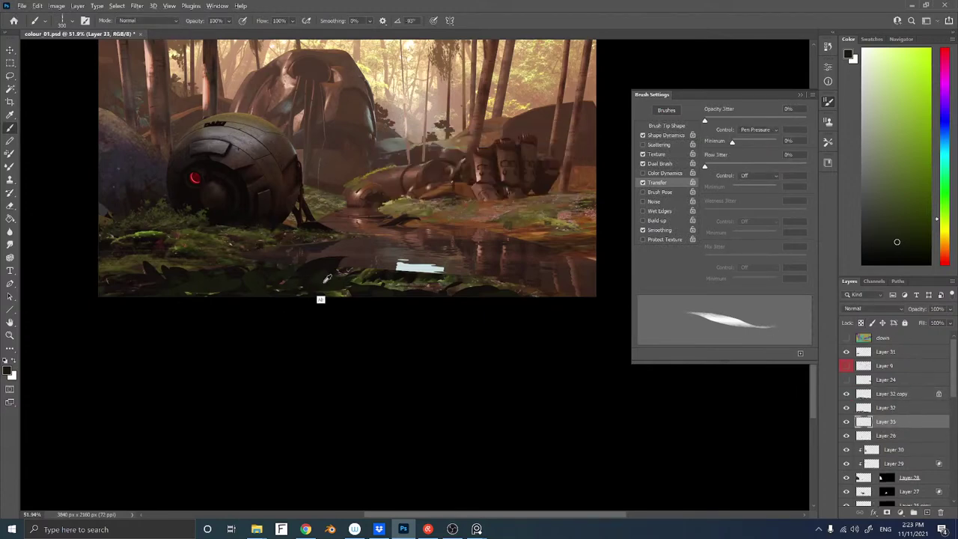
{"action": "left_click", "coordinate": [381, 268], "text": "alt"}
{"action": "right_click", "coordinate": [388, 260]}
{"action": "left_click", "coordinate": [388, 259]}
{"action": "right_click", "coordinate": [406, 228]}
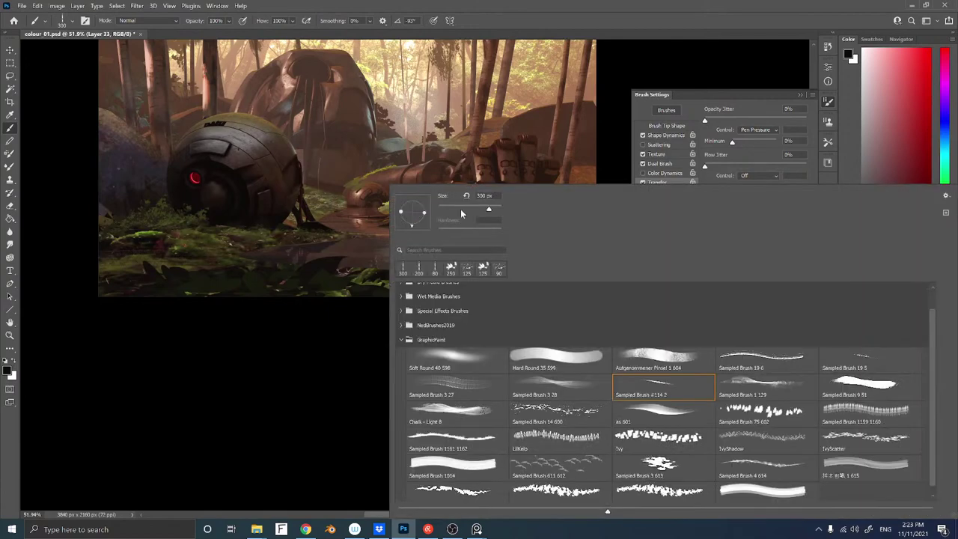
{"action": "double_click", "coordinate": [622, 355]}
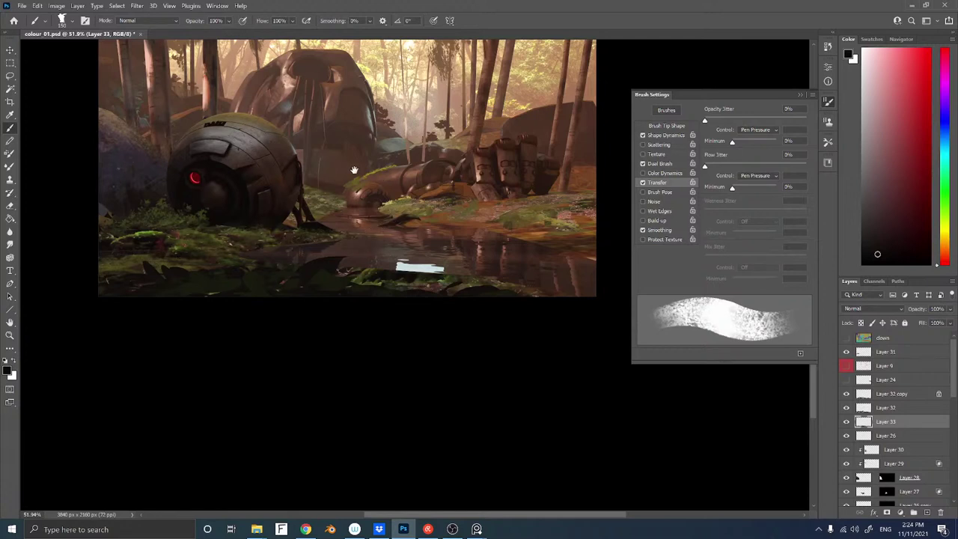
{"action": "left_click_drag", "start_coordinate": [362, 169], "coordinate": [398, 172]}
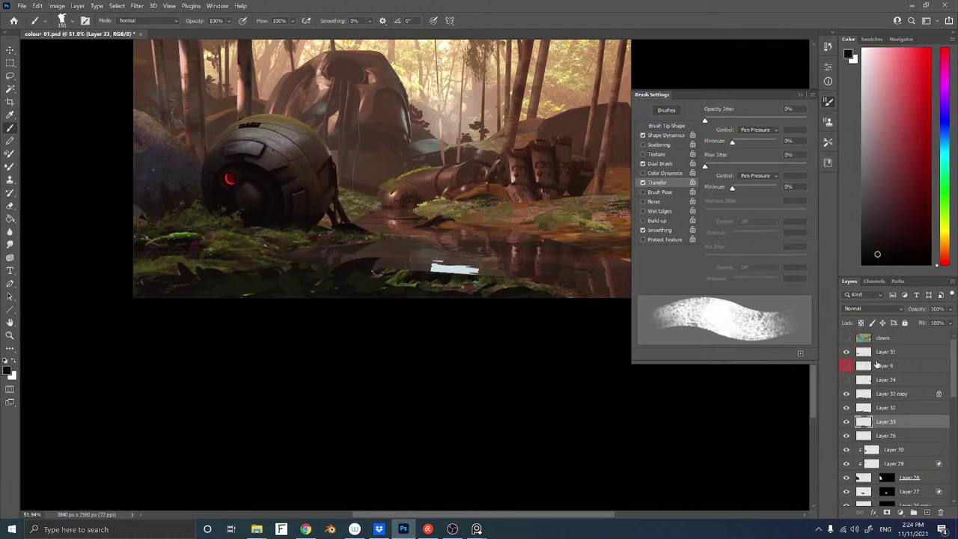
Select the pond area with the Magic Wand using the clown colour layer, and hide that layer again
{"action": "left_click", "coordinate": [847, 351]}
{"action": "key", "text": "w"}
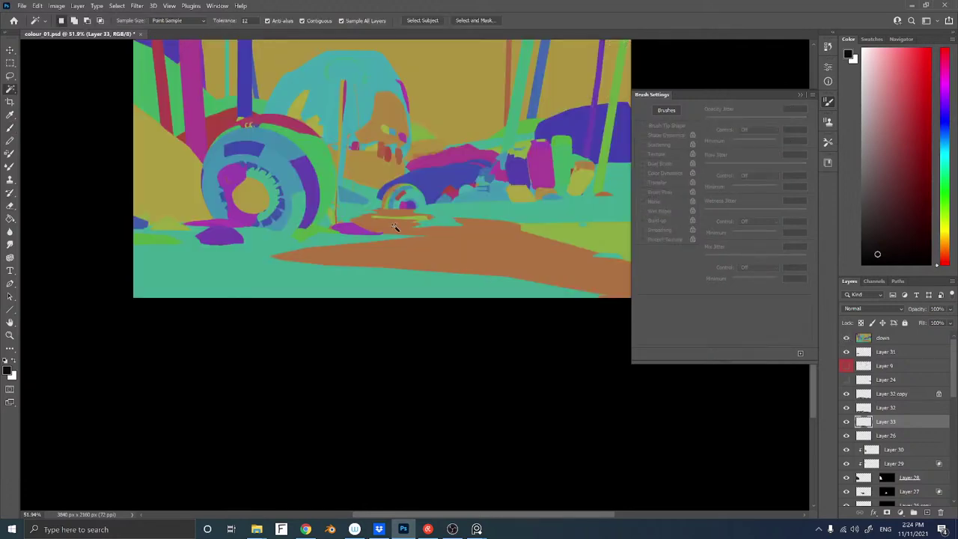
{"action": "key", "text": "ctrl+z"}
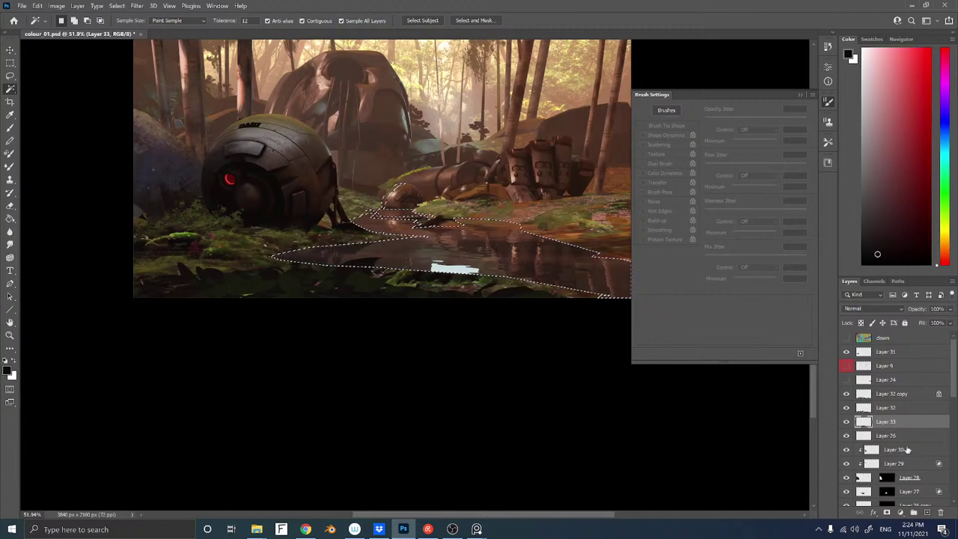
Add a new layer named water directly above Layer 30
{"action": "left_click", "coordinate": [903, 455]}
{"action": "key", "text": "ctrl+shift+n"}
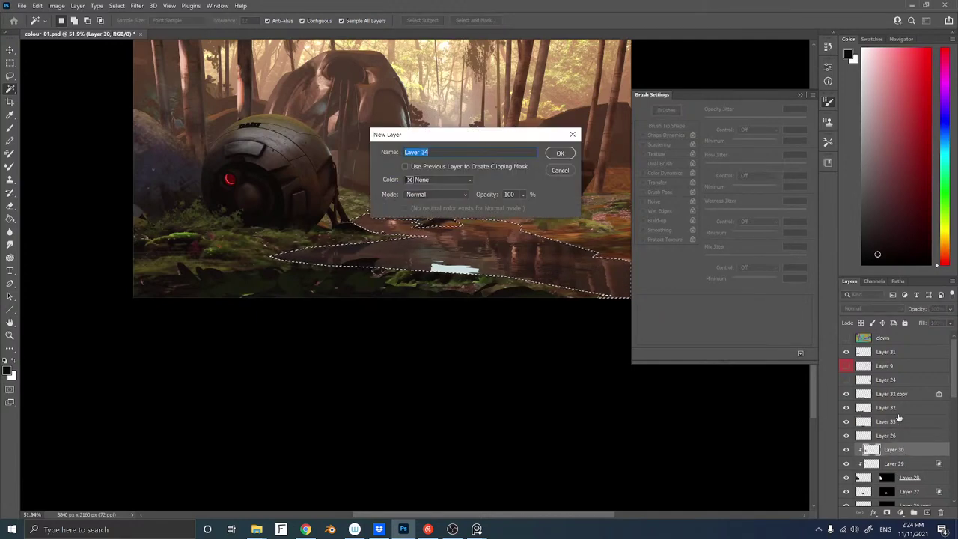
{"action": "type", "text": "water"}
{"action": "key", "text": "Return"}
Retouch the pond's far-left end with a 100 px brush, using dark tones sampled from the water and bank
{"action": "key", "text": "b"}
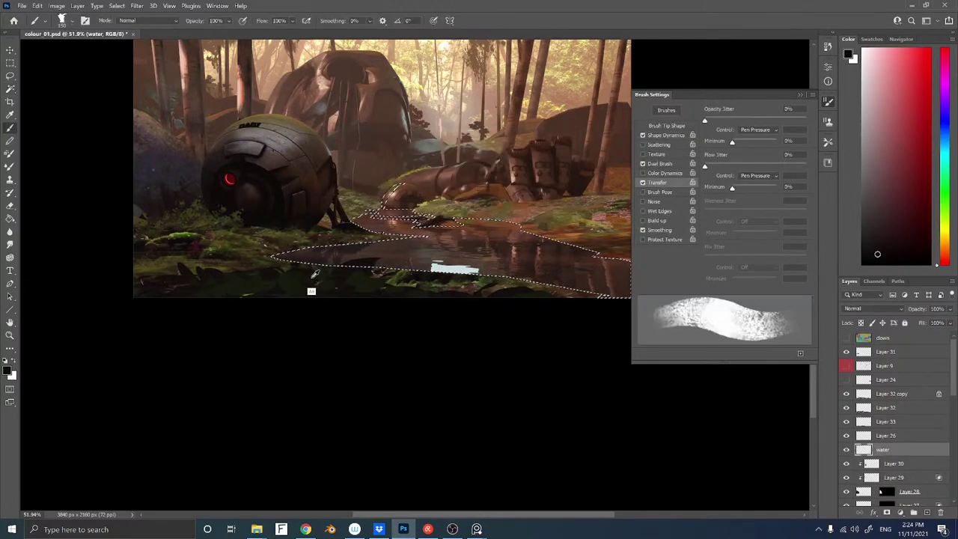
{"action": "key", "text": "["}
{"action": "key", "text": "["}
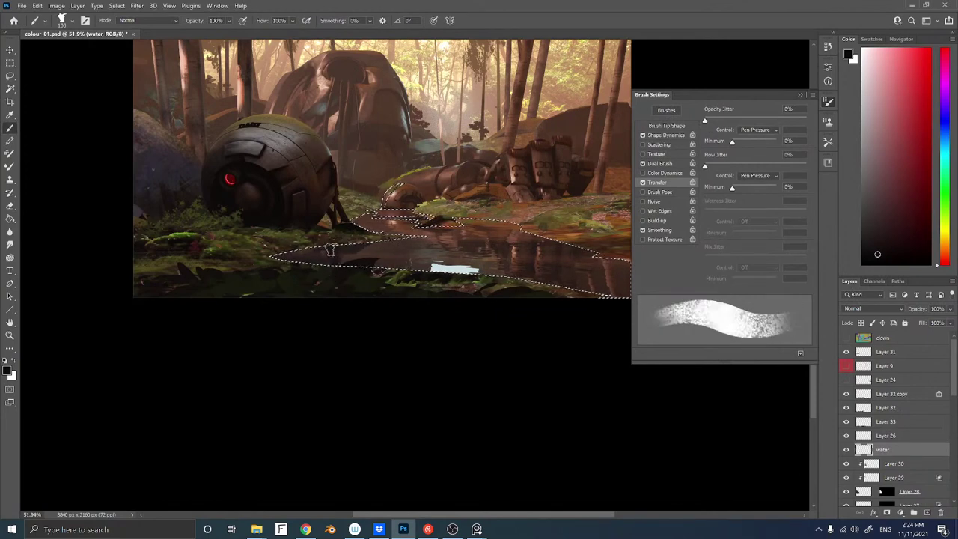
{"action": "left_click", "coordinate": [342, 233], "text": "alt"}
{"action": "left_click", "coordinate": [339, 250], "text": "alt"}
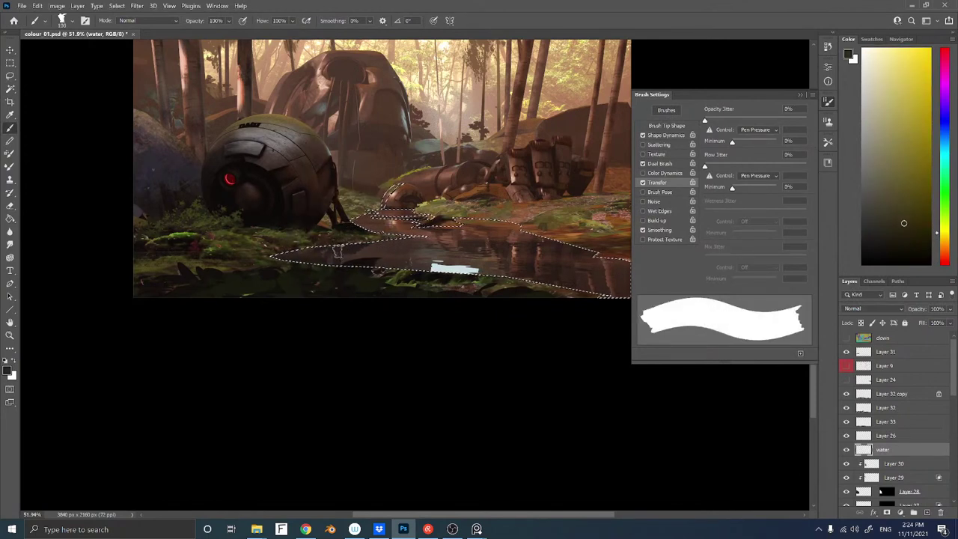
{"action": "left_click", "coordinate": [349, 258], "text": "alt"}
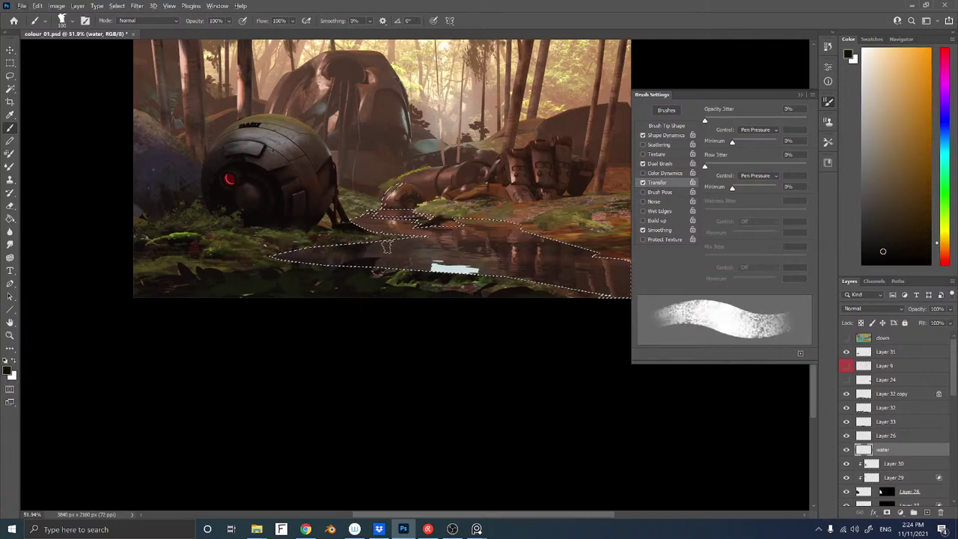
{"action": "left_click", "coordinate": [386, 251], "text": "alt"}
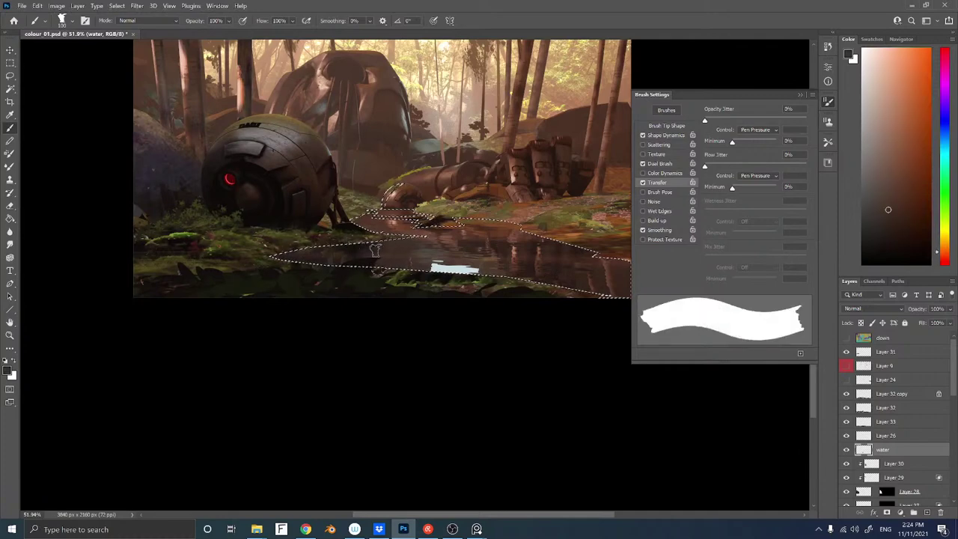
Choose Sampled Brush #114 2, enlarge it to about 120 px, and paint sampled grey-brown into the middle of the pond
{"action": "right_click", "coordinate": [376, 252]}
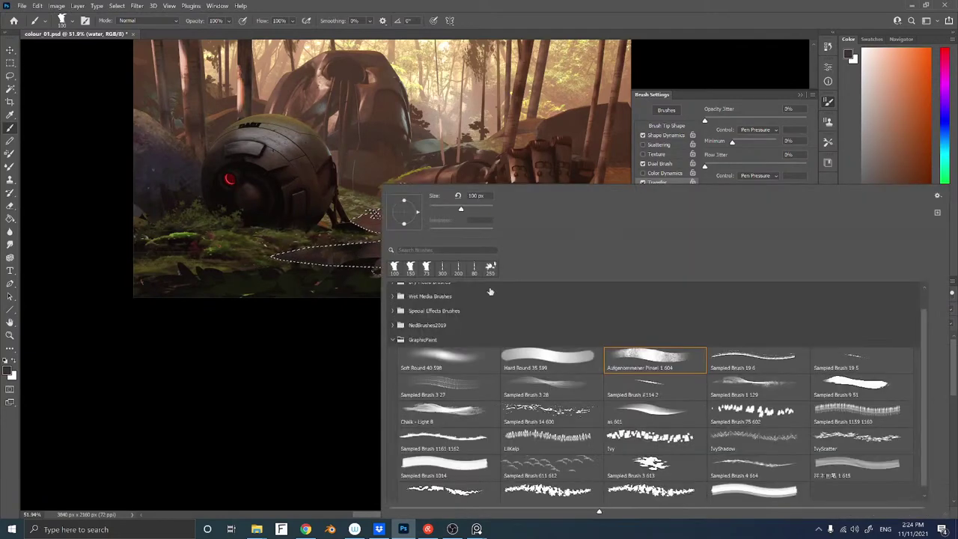
{"action": "left_click", "coordinate": [551, 386]}
{"action": "double_click", "coordinate": [638, 390]}
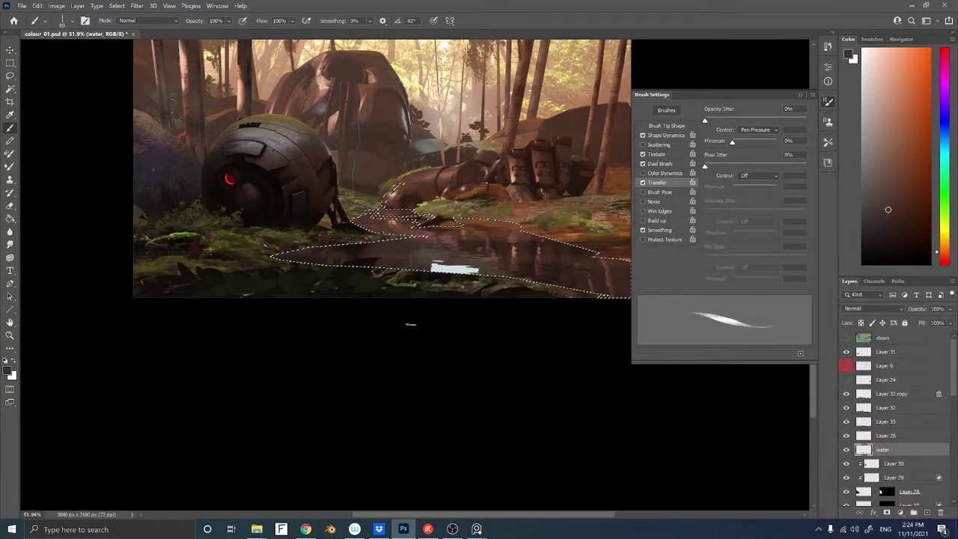
{"action": "left_click", "coordinate": [430, 250], "text": "alt"}
{"action": "key", "text": "bracketright"}
{"action": "key", "text": "bracketright"}
{"action": "key", "text": "bracketright"}
{"action": "key", "text": "bracketright"}
{"action": "key", "text": "bracketright"}
{"action": "key", "text": "bracketright"}
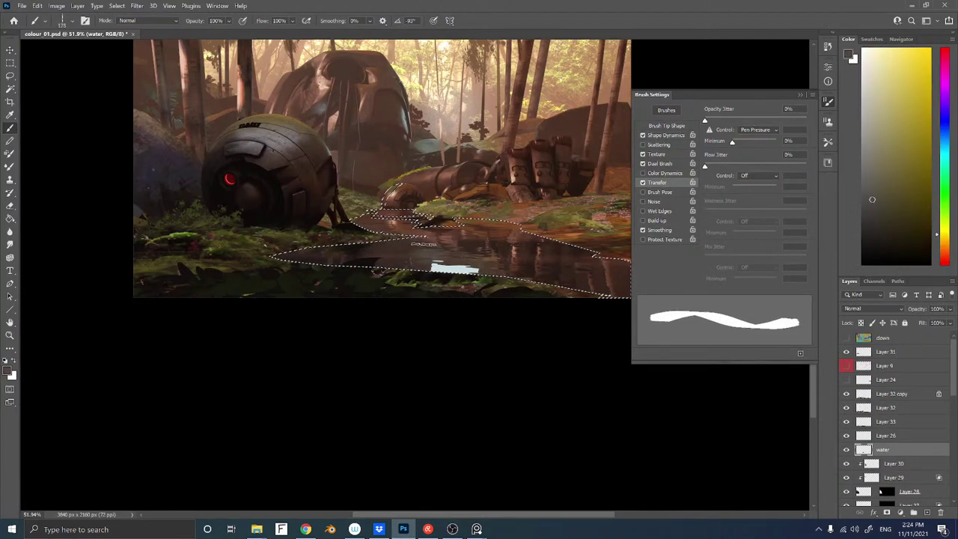
Paint over the white patch near the pond's front edge with 200 px strokes of brown sampled from the surrounding water
{"action": "left_click_drag", "start_coordinate": [422, 162], "coordinate": [393, 210]}
{"action": "left_click", "coordinate": [397, 172], "text": "alt"}
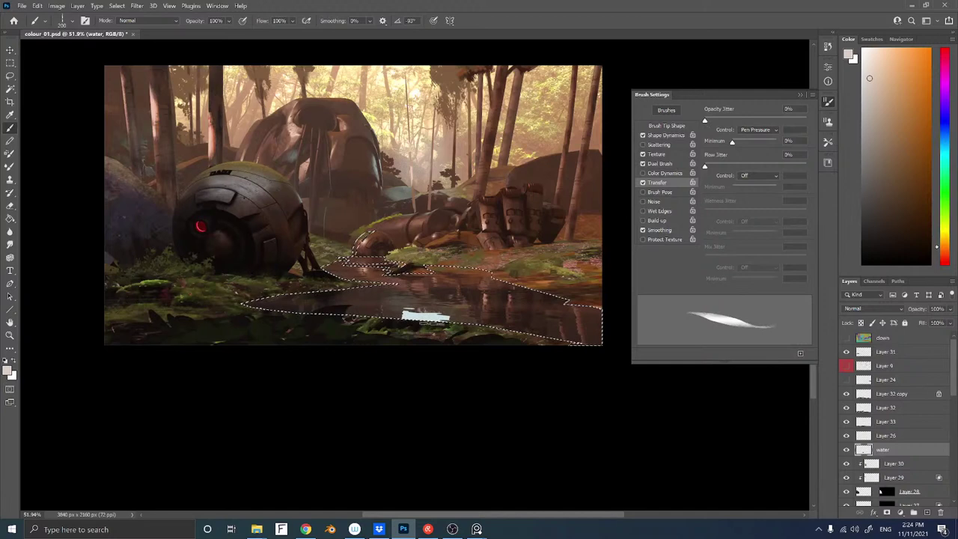
{"action": "left_click", "coordinate": [436, 324], "text": "alt"}
{"action": "left_click", "coordinate": [432, 327], "text": "alt"}
{"action": "mouse_move", "coordinate": [442, 321]}
{"action": "left_mouse_down"}
{"action": "mouse_move", "coordinate": [407, 323]}
{"action": "mouse_move", "coordinate": [405, 309]}
{"action": "mouse_move", "coordinate": [434, 322]}
{"action": "left_mouse_up"}
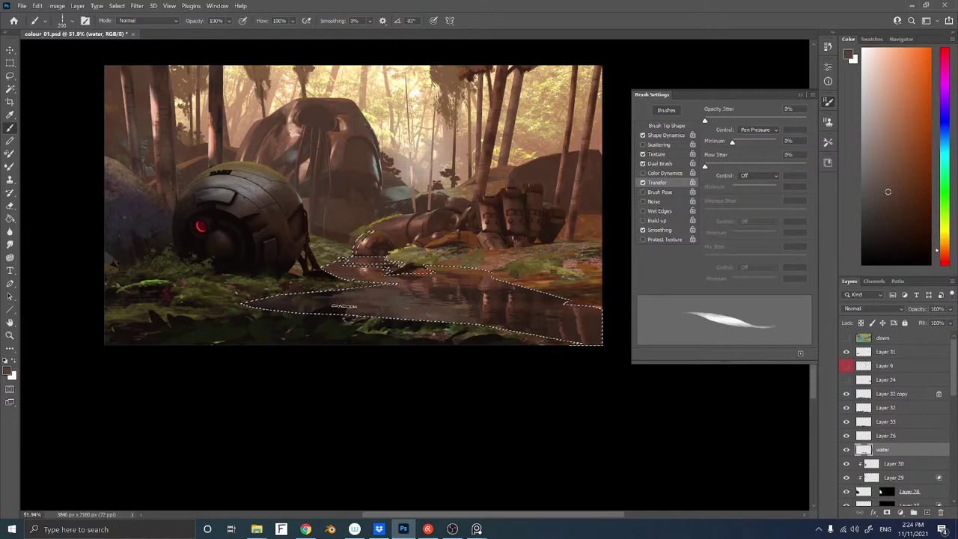
Darken the pond's left end with the Soft Round 40 598 brush at 400 px, using dark brown sampled from the spherical robot
{"action": "right_click", "coordinate": [575, 343]}
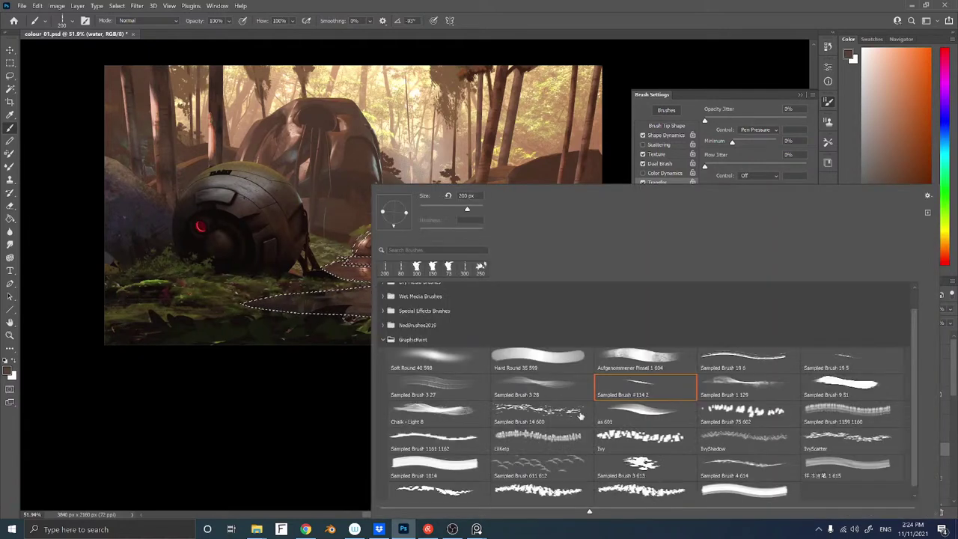
{"action": "double_click", "coordinate": [423, 356]}
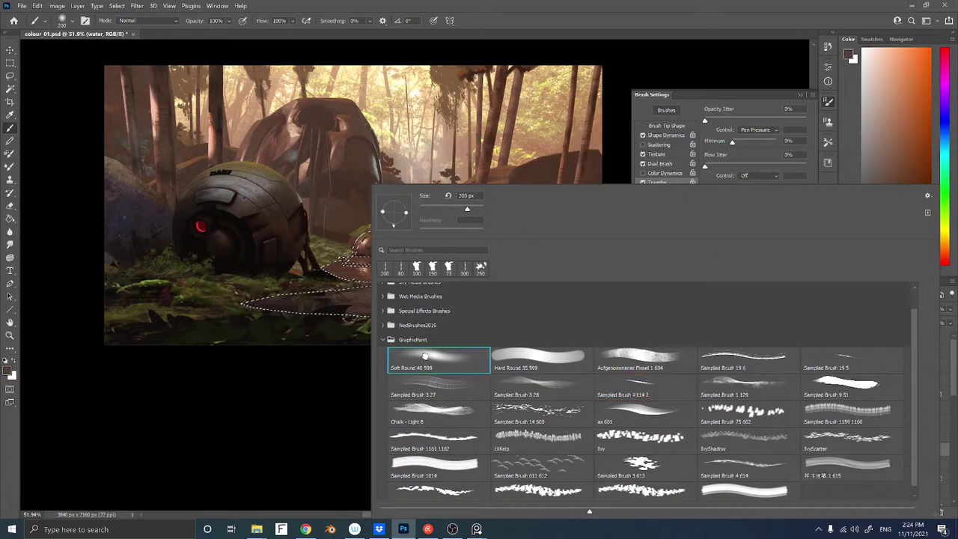
{"action": "left_click", "coordinate": [288, 244], "text": "alt"}
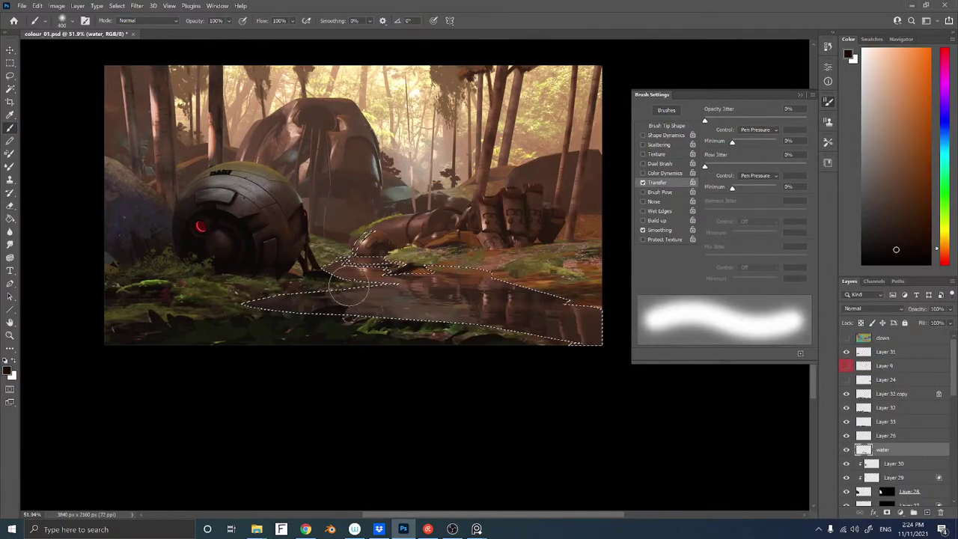
{"action": "key", "text": "bracketright"}
{"action": "key", "text": "bracketright"}
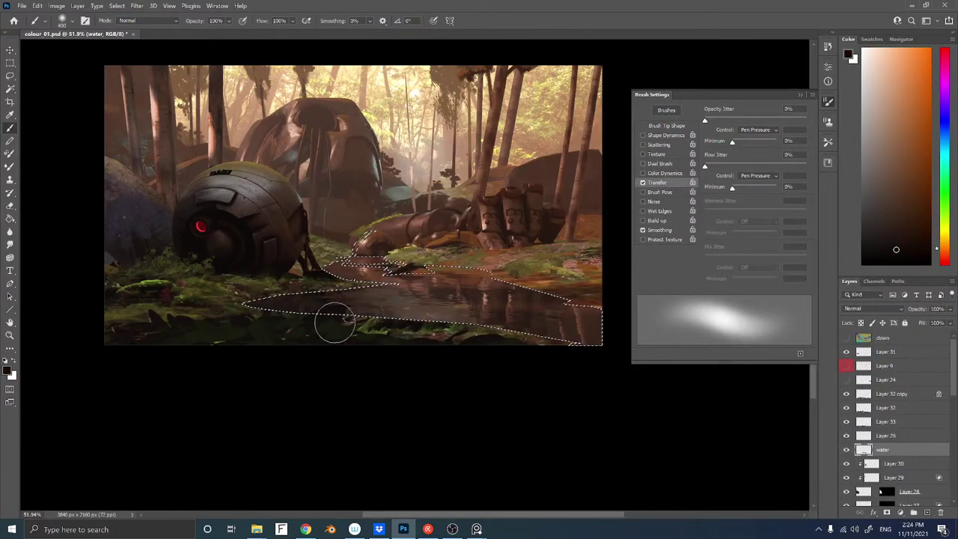
{"action": "key", "text": "space"}
{"action": "left_click_drag", "start_coordinate": [504, 265], "coordinate": [401, 241]}
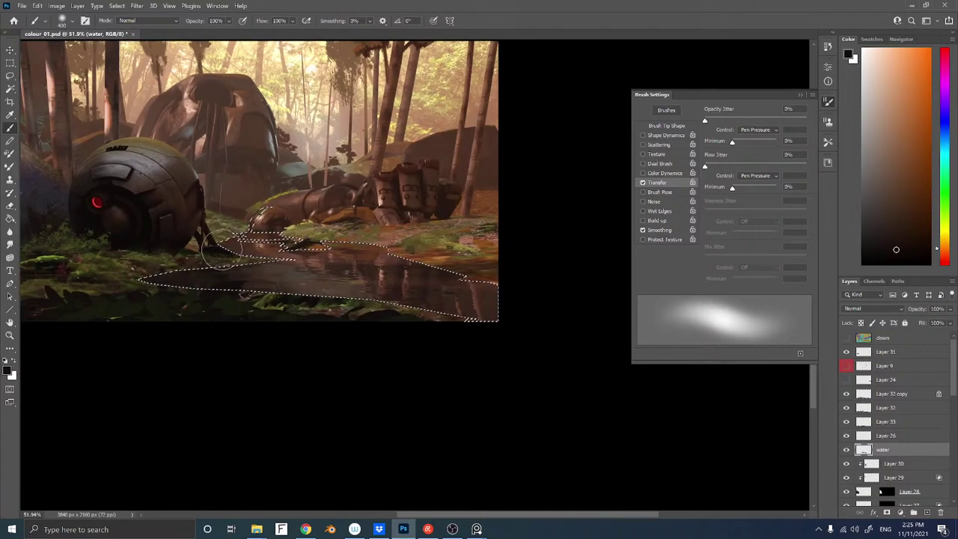
Brighten the narrow water beside the robot arm with sampled warm pink-brown at 300 px, and clear the pond selection
{"action": "left_click", "coordinate": [297, 167], "text": "alt"}
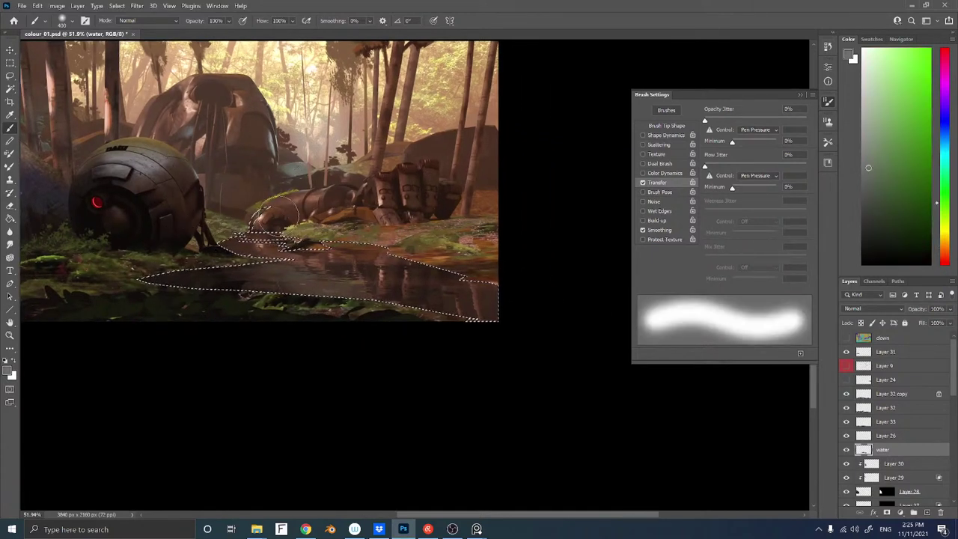
{"action": "left_click", "coordinate": [259, 239], "text": "alt"}
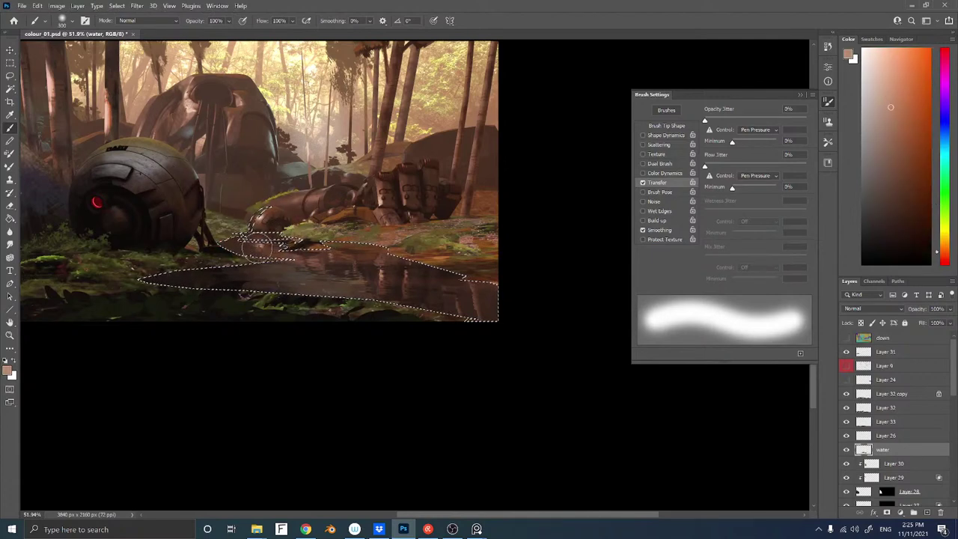
{"action": "key", "text": "bracketleft"}
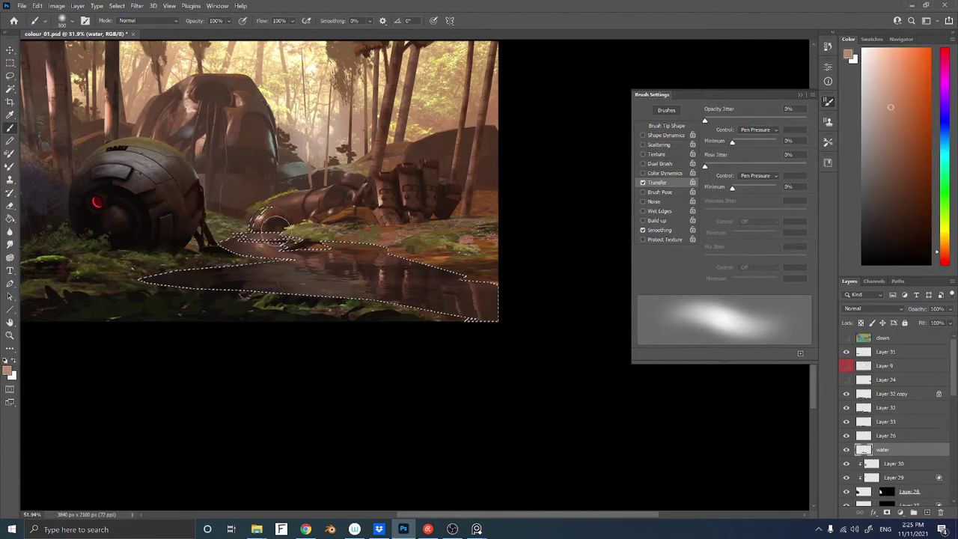
{"action": "key", "text": "ctrl+d"}
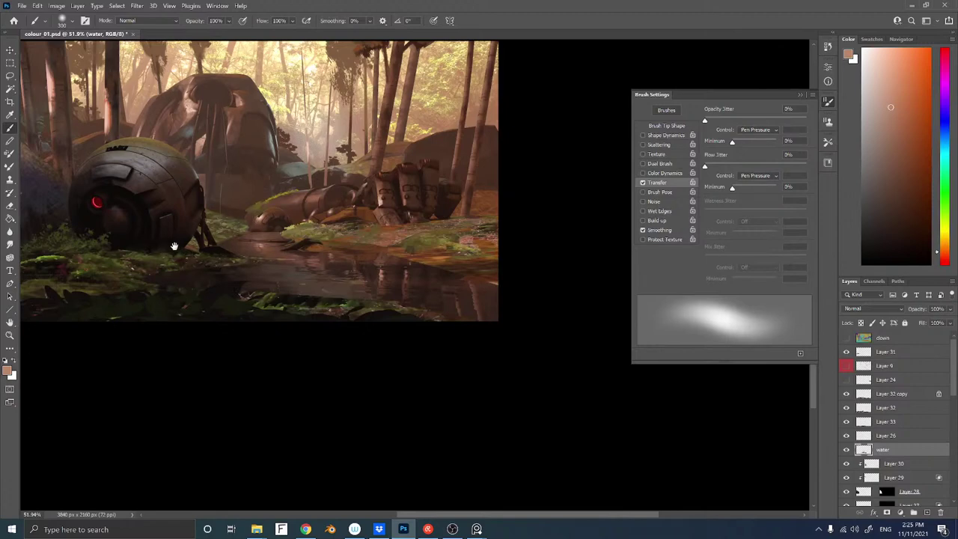
Add a new layer above water and choose the watercolor-2.jpg 3 brush from the Compact set of NedBrushes2019
{"action": "left_click_drag", "start_coordinate": [175, 246], "coordinate": [340, 205]}
{"action": "key", "text": "ctrl+shift+n"}
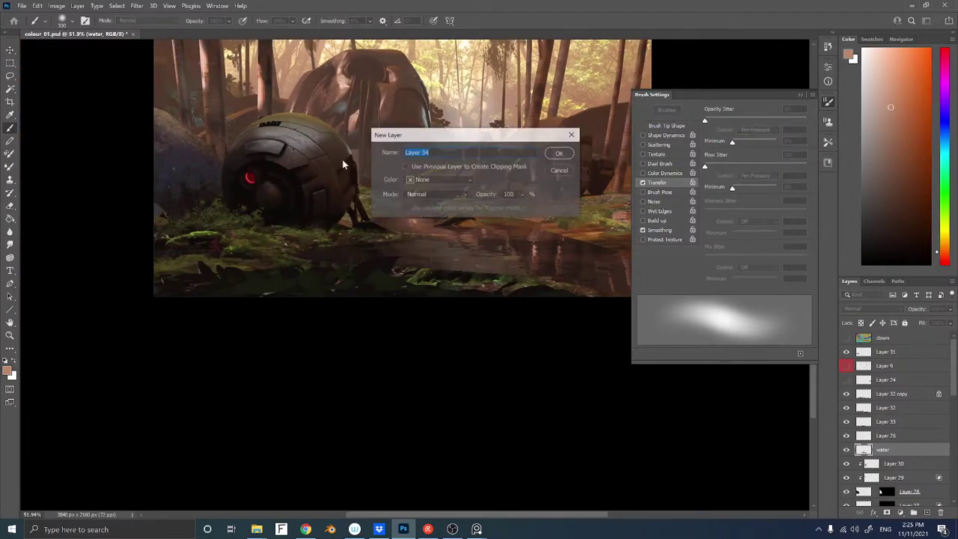
{"action": "key", "text": "Return"}
{"action": "right_click", "coordinate": [370, 257]}
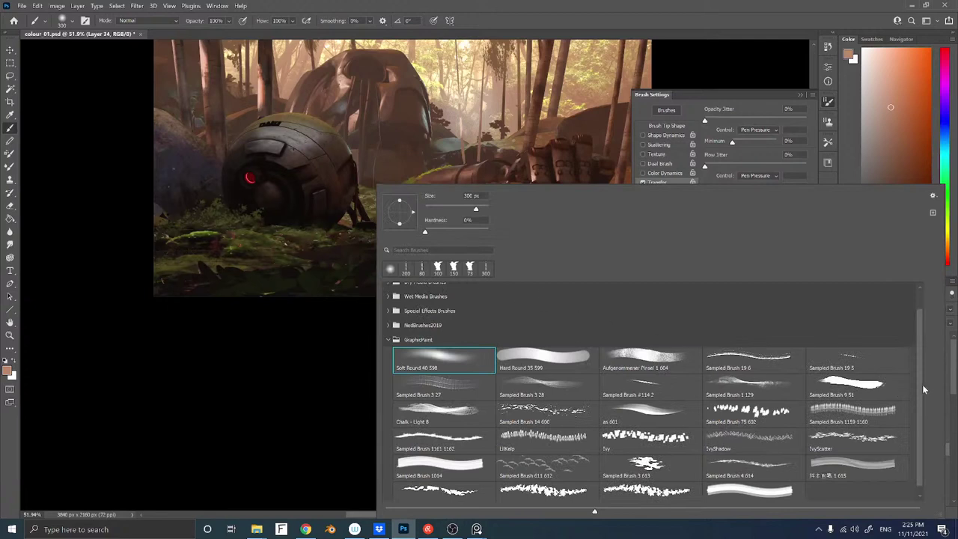
{"action": "scroll", "coordinate": [918, 414], "scroll_direction": "down", "scroll_amount": 1}
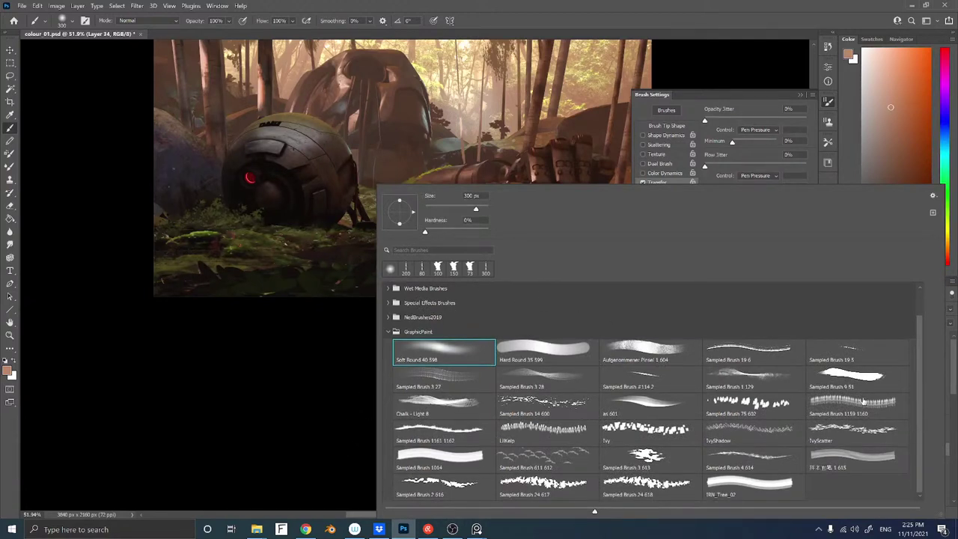
{"action": "scroll", "coordinate": [921, 374], "scroll_direction": "up", "scroll_amount": 3}
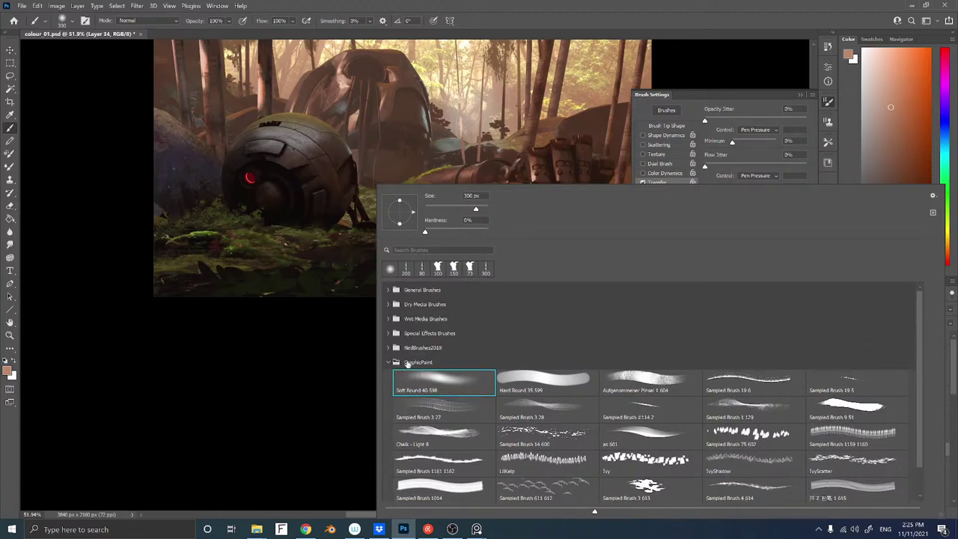
{"action": "left_click", "coordinate": [389, 349]}
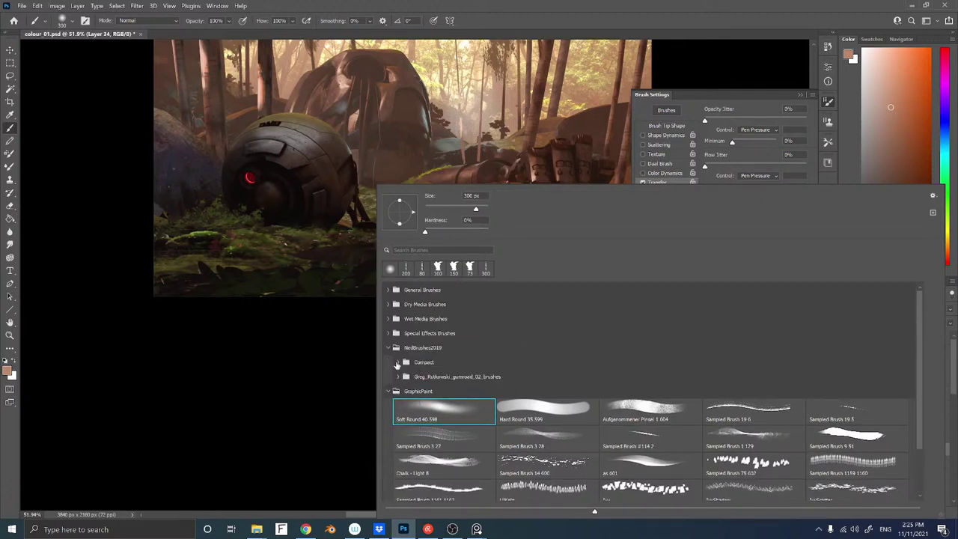
{"action": "left_click", "coordinate": [398, 363]}
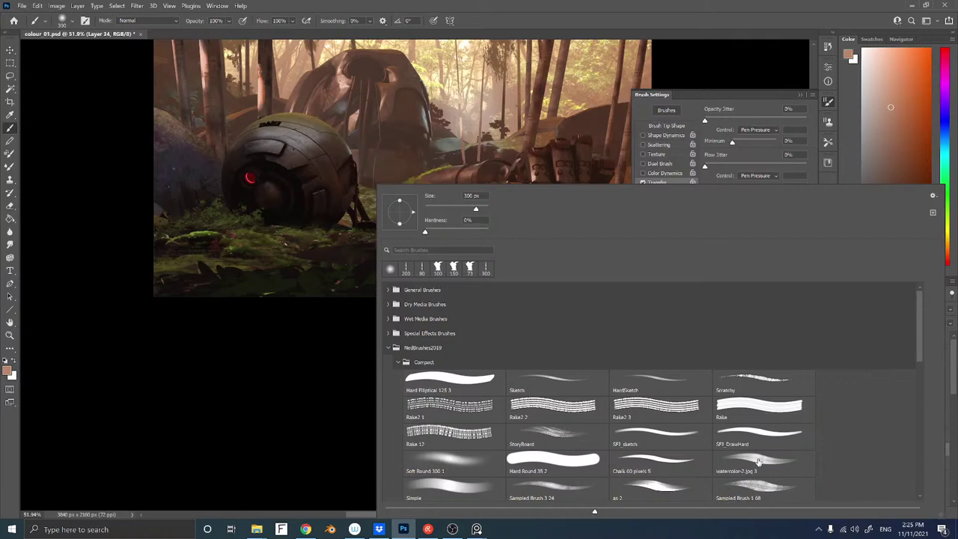
{"action": "left_click", "coordinate": [759, 462]}
{"action": "key", "text": "Return"}
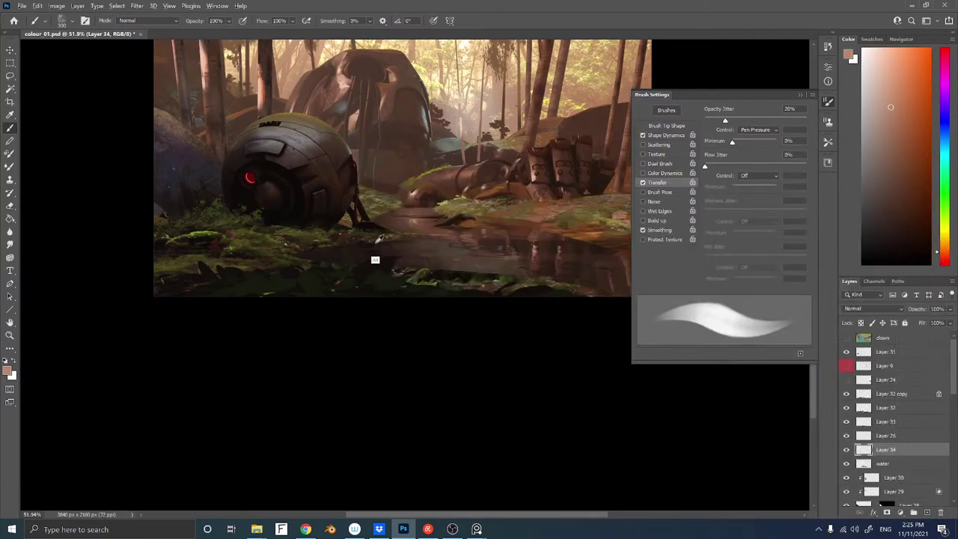
Sample near-black brown from the pond edge below the spherical robot and reduce the brush to 70 px
{"action": "left_click", "coordinate": [380, 244], "text": "alt"}
{"action": "key", "text": "["}
{"action": "key", "text": "["}
{"action": "key", "text": "["}
{"action": "key", "text": "["}
{"action": "key", "text": "["}
{"action": "key", "text": "["}
{"action": "key", "text": "["}
{"action": "key", "text": "["}
{"action": "key", "text": "["}
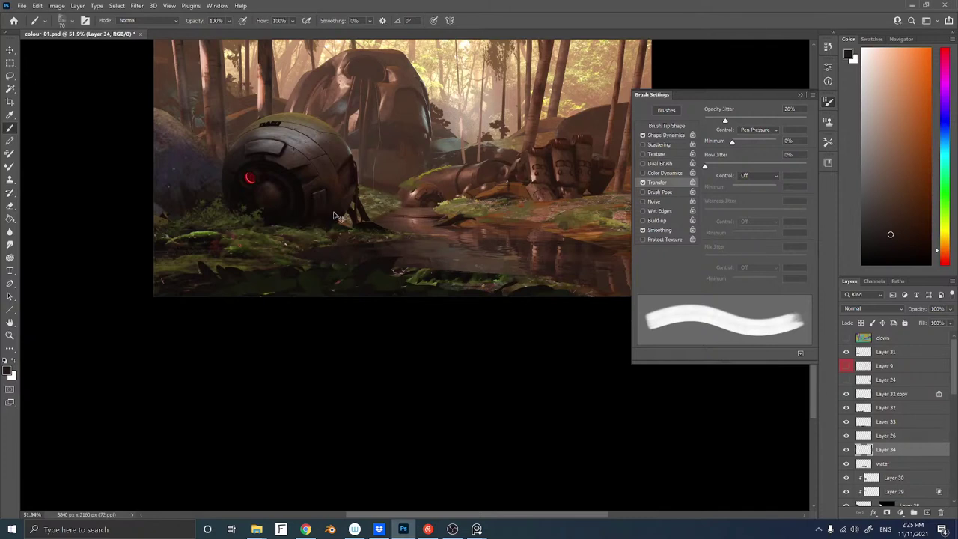
Move Layer 34 up the layer stack to directly above Layer 32 copy
{"action": "key", "text": "ctrl+bracketright"}
{"action": "key", "text": "ctrl+bracketright"}
{"action": "key", "text": "ctrl+bracketright"}
{"action": "key", "text": "ctrl+bracketright"}
{"action": "key", "text": "ctrl+bracketright"}
{"action": "key", "text": "ctrl+bracketright"}
{"action": "key", "text": "ctrl+bracketright"}
{"action": "key", "text": "ctrl+bracketright"}
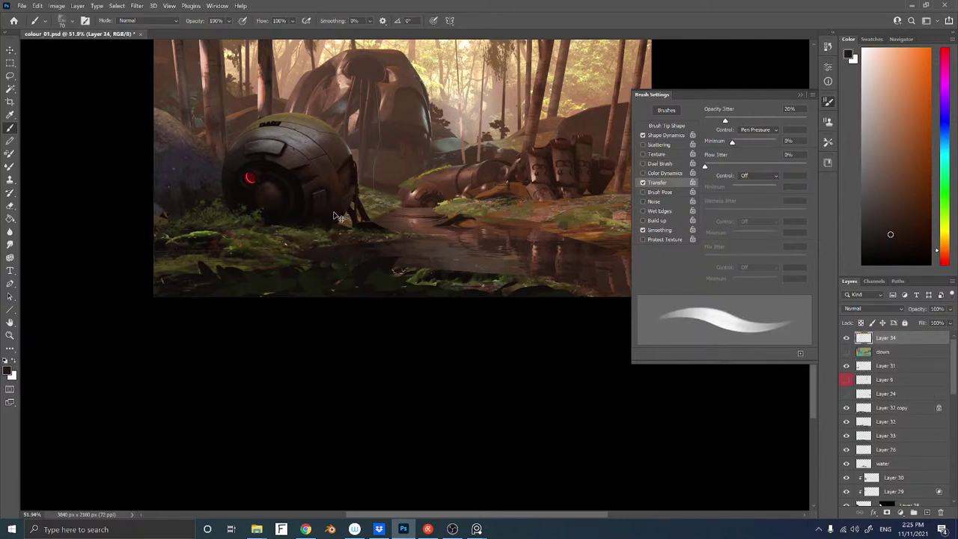
{"action": "key", "text": "ctrl+bracketleft"}
{"action": "key", "text": "ctrl+bracketleft"}
{"action": "key", "text": "ctrl+bracketleft"}
{"action": "key", "text": "ctrl+bracketleft"}
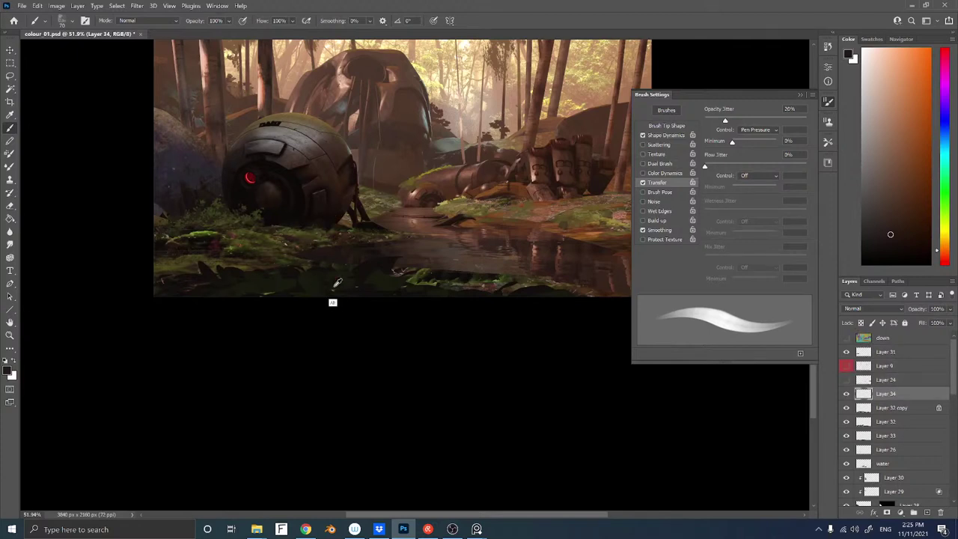
Blend the pond's left bank on Layer 34 with sampled dark tones, reducing the brush to 50 px
{"action": "left_click", "coordinate": [334, 248], "text": "alt"}
{"action": "left_click", "coordinate": [301, 259], "text": "alt"}
{"action": "key", "text": "bracketleft"}
{"action": "key", "text": "bracketleft"}
{"action": "right_click", "coordinate": [300, 257]}
{"action": "key", "text": "Escape"}
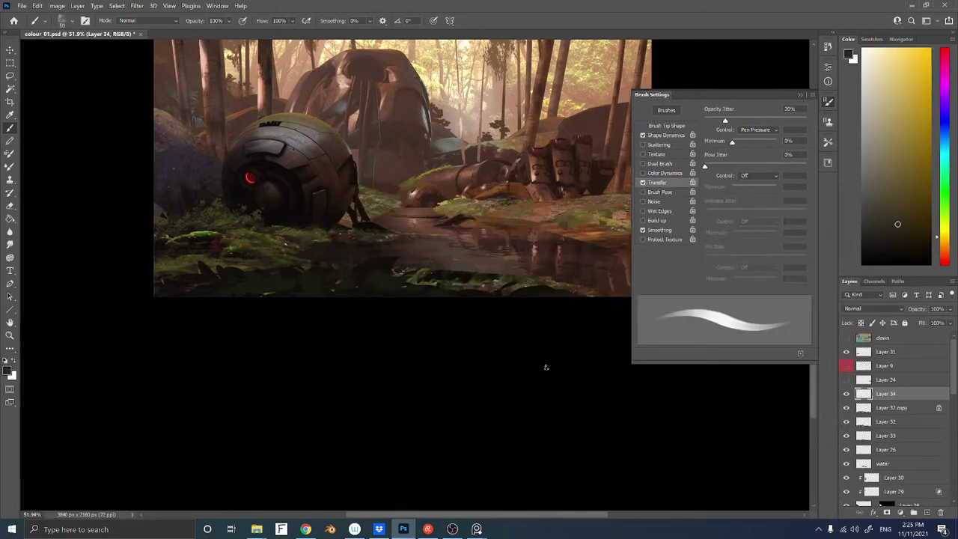
Switch to the recent textured dual brush, sample dark olive from the foreground foliage and touch up the pond's edge on Layer 34
{"action": "right_click", "coordinate": [507, 260]}
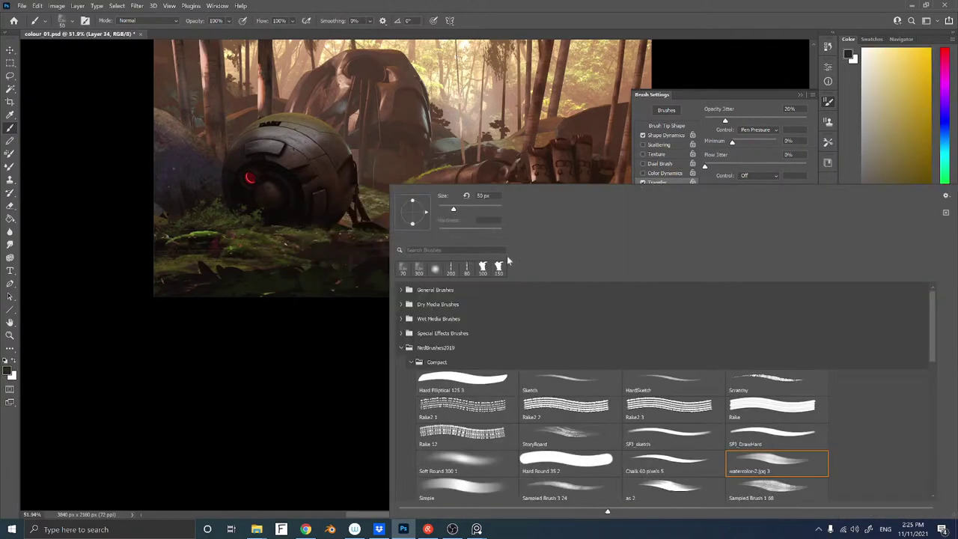
{"action": "left_click", "coordinate": [468, 271]}
{"action": "left_click", "coordinate": [315, 262], "text": "alt"}
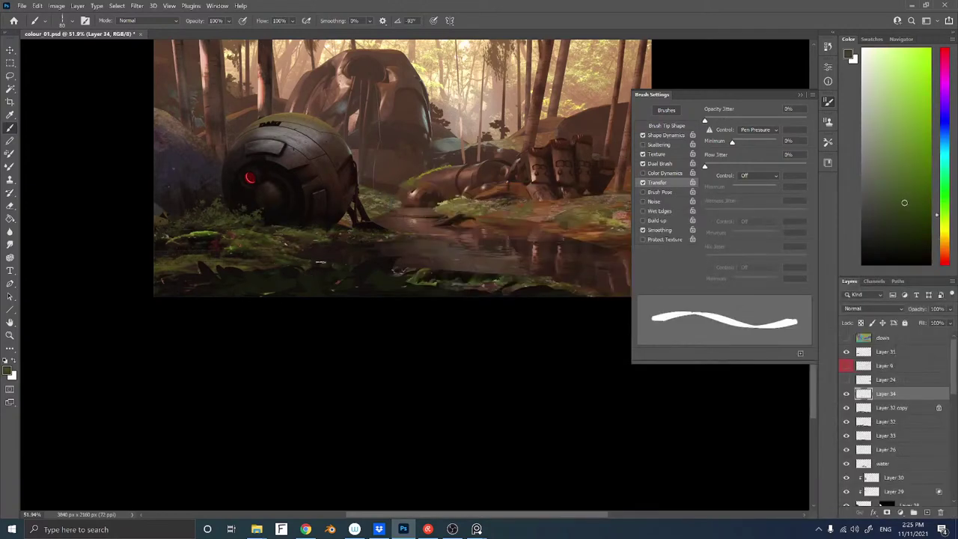
{"action": "key", "text": "period"}
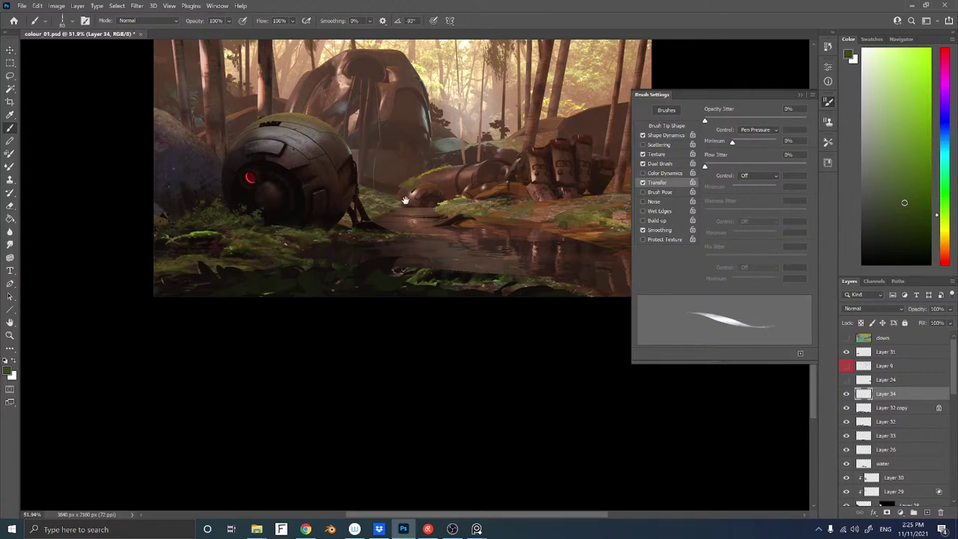
Make Layer 31 active from the foliage beneath the spherical robot and touch up the plants there with the sampled olive
{"action": "left_click_drag", "start_coordinate": [404, 201], "coordinate": [341, 218]}
{"action": "right_click", "coordinate": [193, 232], "text": "ctrl"}
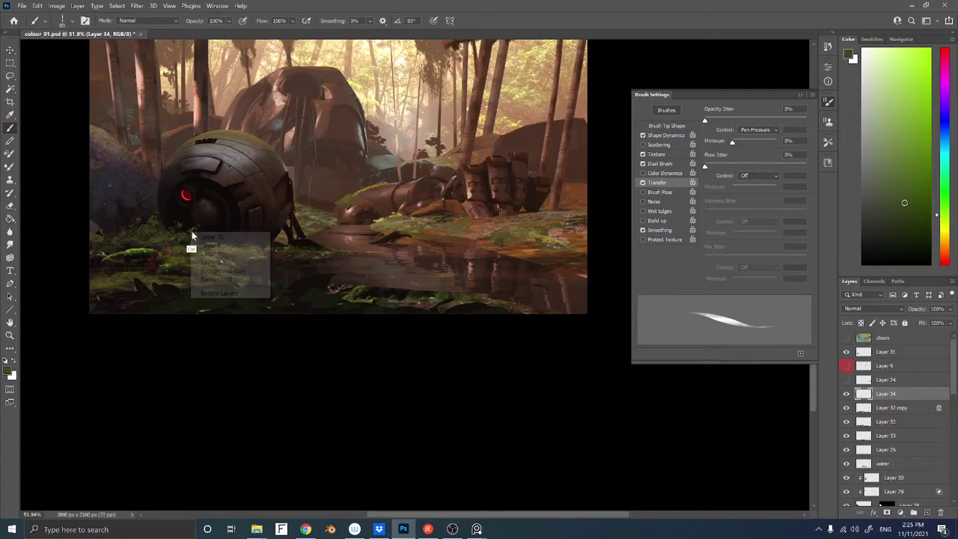
{"action": "left_click", "coordinate": [206, 236]}
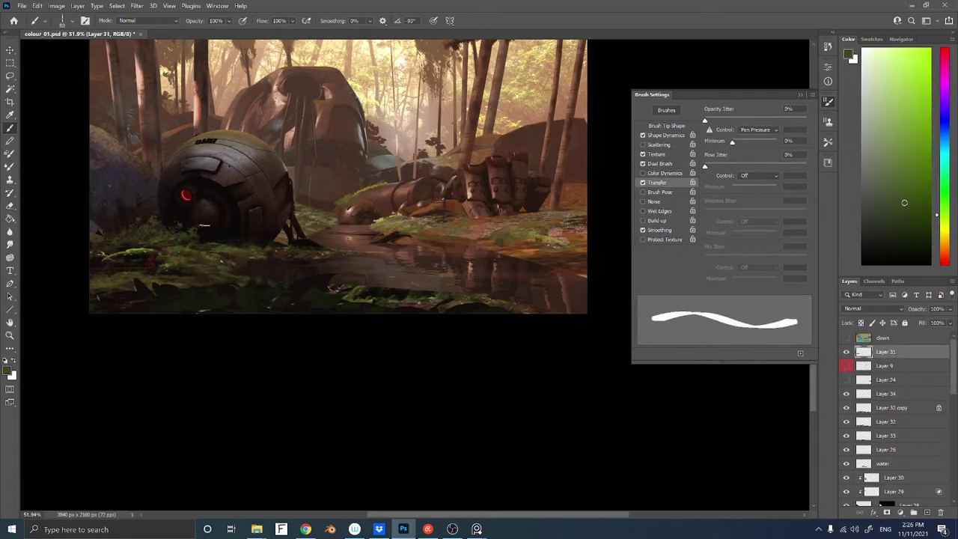
{"action": "key", "text": "e"}
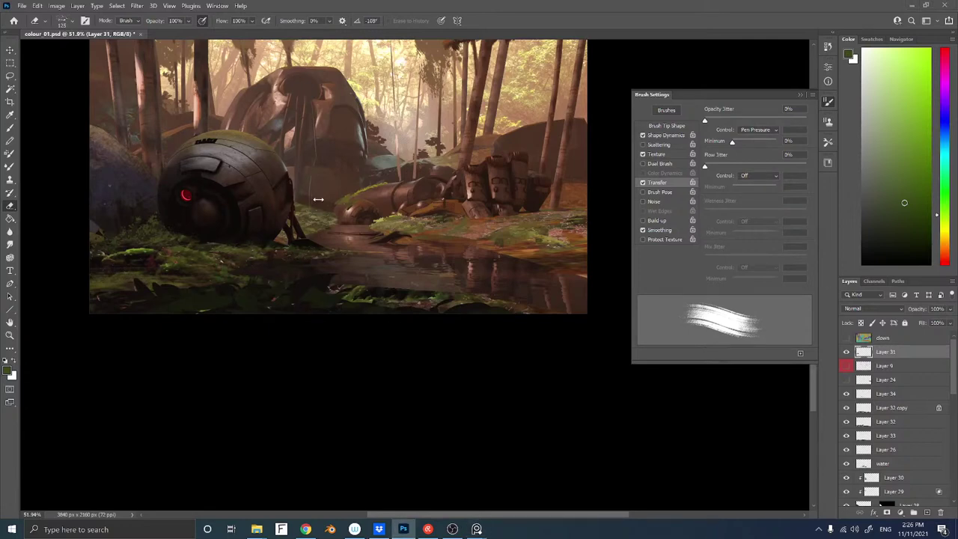
Paste the mossy forest photo, keep only a lassoed strip of its mossy ground as Layer 35, and place it over the right bank
{"action": "key", "text": "ctrl+v"}
{"action": "mouse_move", "coordinate": [310, 310]}
{"action": "left_mouse_down"}
{"action": "mouse_move", "coordinate": [325, 172]}
{"action": "mouse_move", "coordinate": [352, 155]}
{"action": "mouse_move", "coordinate": [385, 168]}
{"action": "mouse_move", "coordinate": [376, 171]}
{"action": "left_mouse_up"}
{"action": "key", "text": "l"}
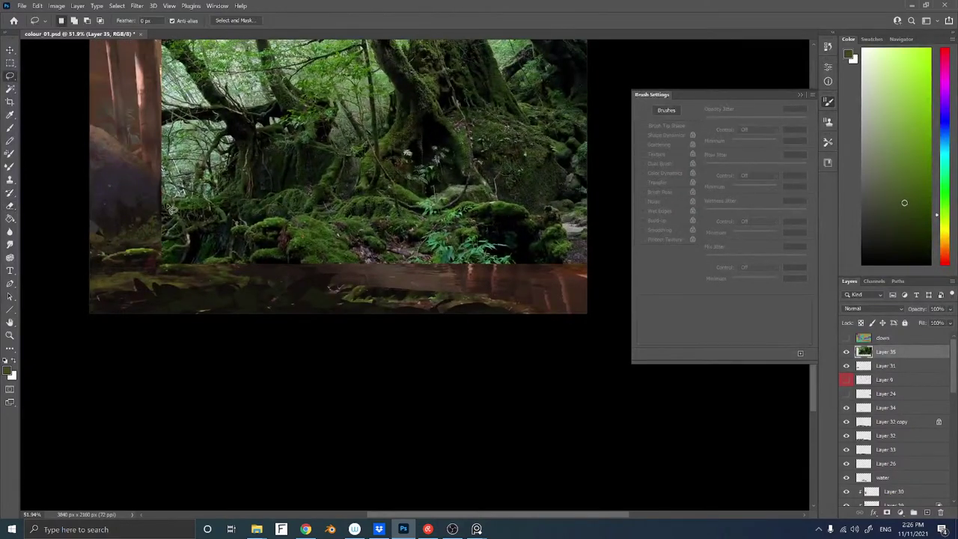
{"action": "mouse_move", "coordinate": [164, 204]}
{"action": "left_mouse_down"}
{"action": "mouse_move", "coordinate": [289, 200]}
{"action": "mouse_move", "coordinate": [404, 274]}
{"action": "mouse_move", "coordinate": [90, 276]}
{"action": "left_mouse_up"}
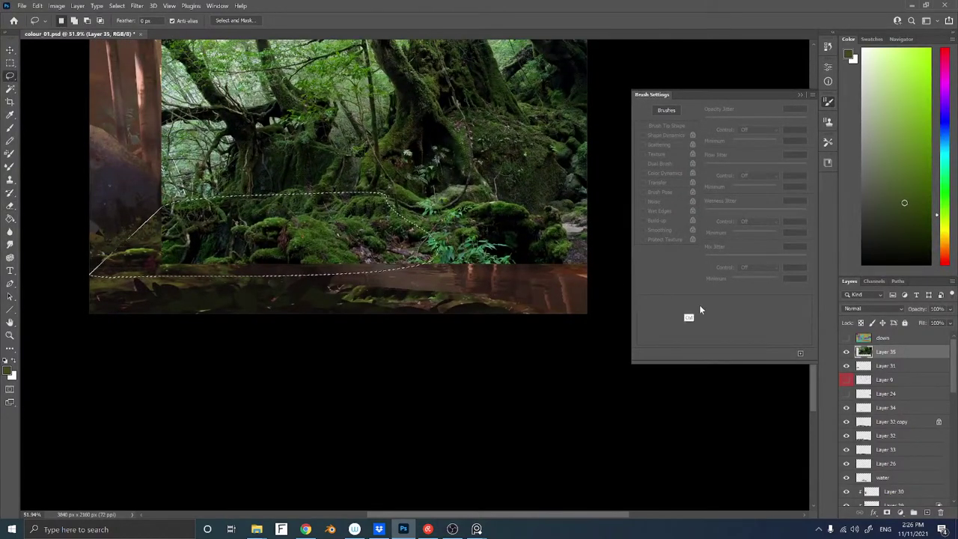
{"action": "left_click", "coordinate": [939, 512]}
{"action": "key", "text": "ctrl+v"}
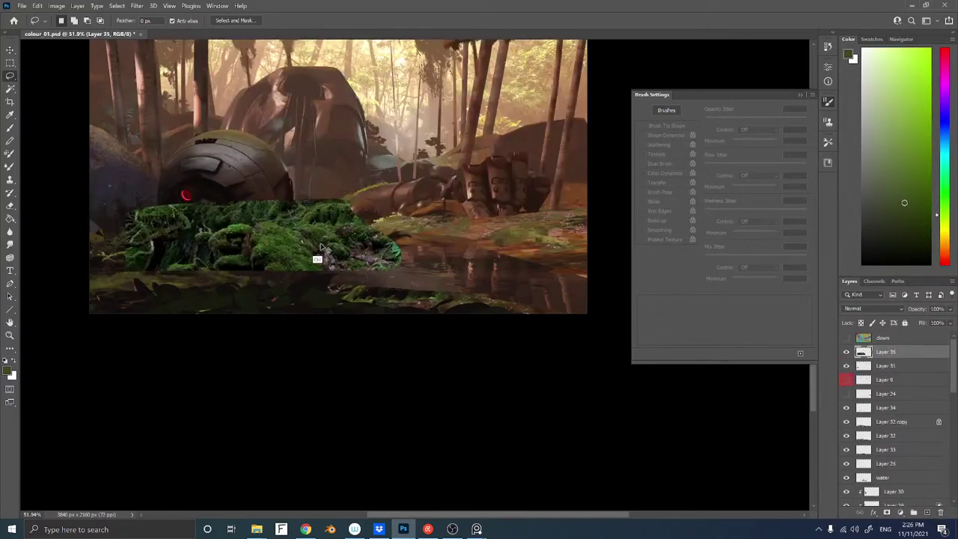
{"action": "mouse_move", "coordinate": [265, 244]}
{"action": "left_mouse_down"}
{"action": "mouse_move", "coordinate": [459, 260]}
{"action": "mouse_move", "coordinate": [502, 243]}
{"action": "left_mouse_up"}
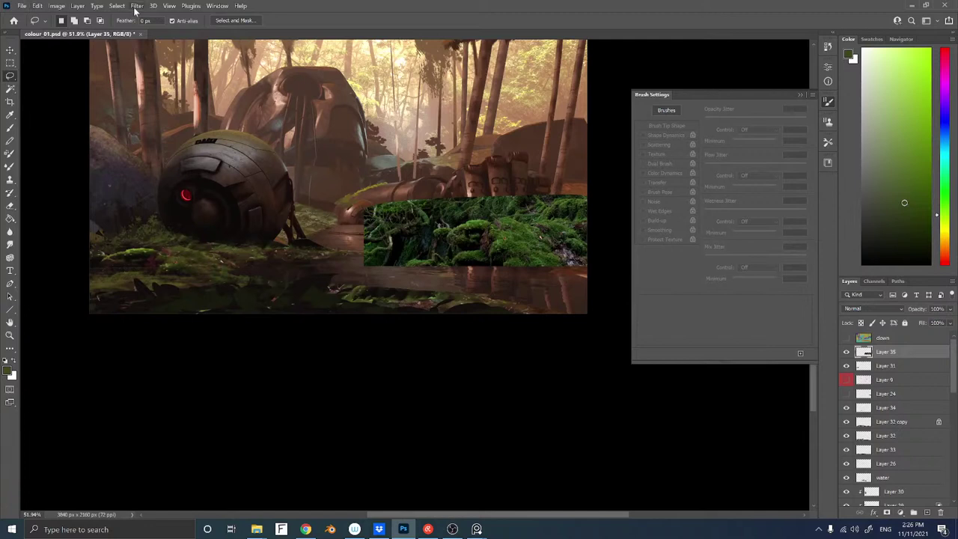
Apply Smart Blur to the moss strip on Layer 35 and partly fade the filter's opacity in Normal mode
{"action": "left_click", "coordinate": [136, 6]}
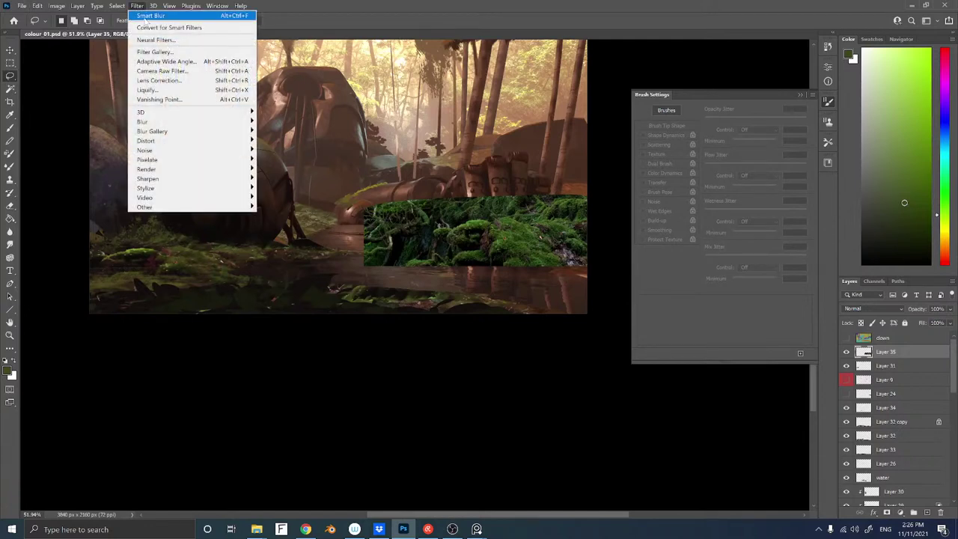
{"action": "left_click", "coordinate": [174, 16]}
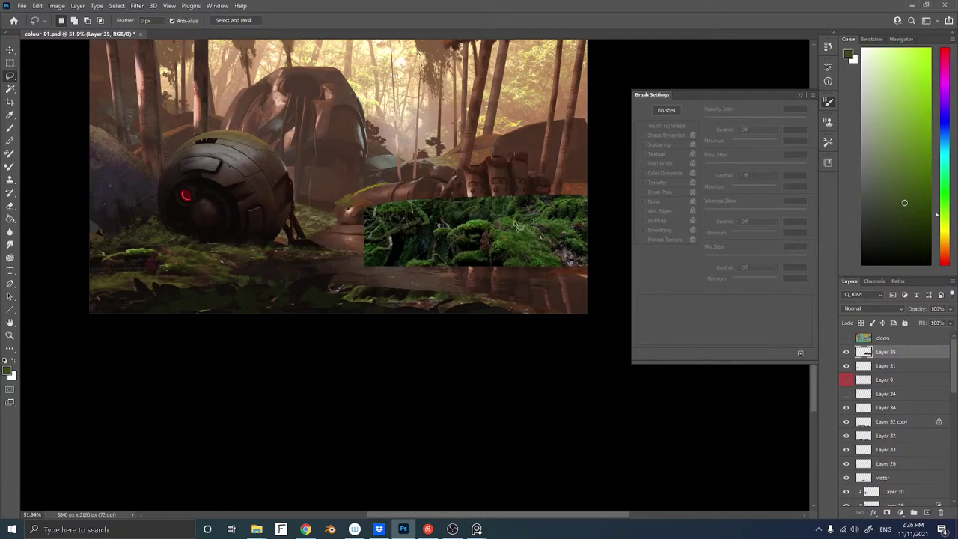
{"action": "key", "text": "ctrl+shift+f"}
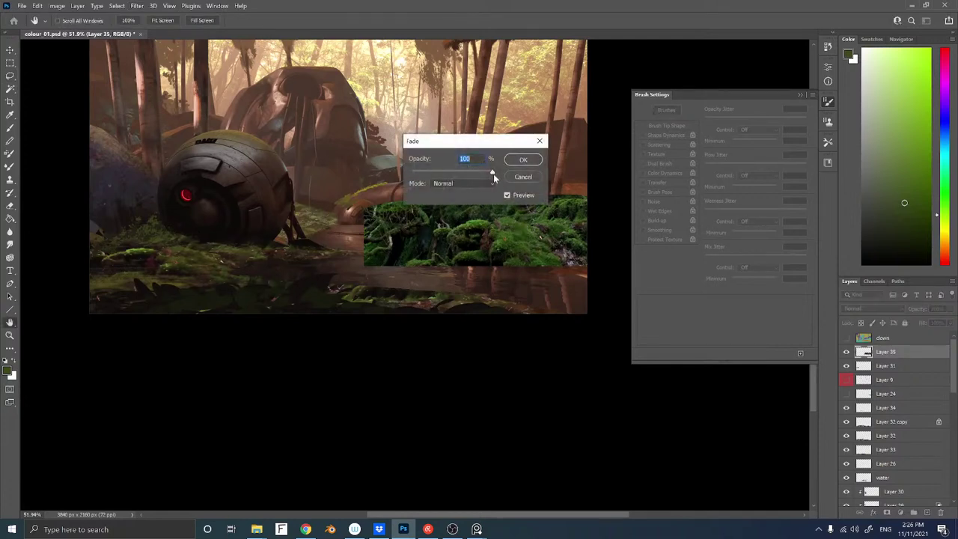
{"action": "left_click_drag", "start_coordinate": [493, 173], "coordinate": [462, 172]}
{"action": "left_click", "coordinate": [533, 160]}
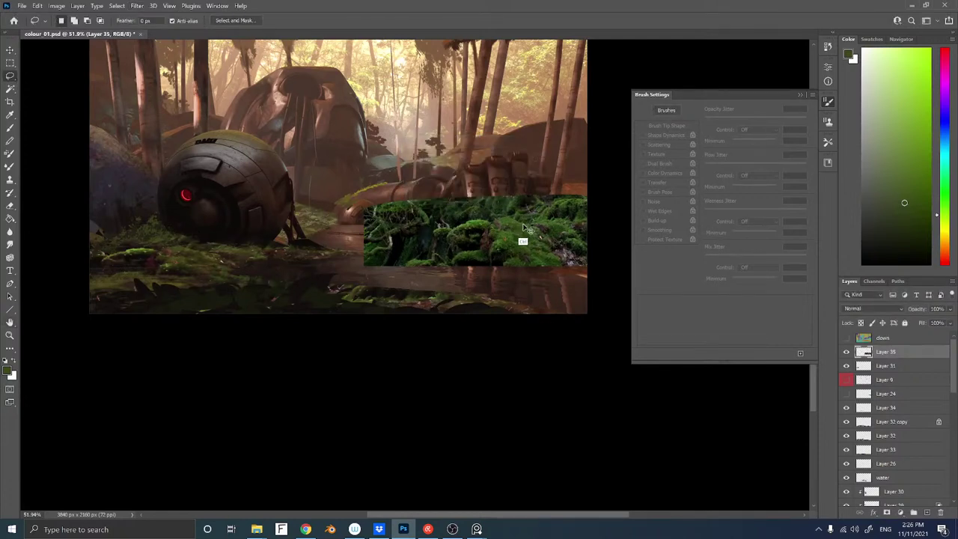
Scale the moss strip down and position it along the far pond bank just below the robot hand
{"action": "mouse_move", "coordinate": [524, 227]}
{"action": "left_mouse_down"}
{"action": "mouse_move", "coordinate": [500, 270]}
{"action": "mouse_move", "coordinate": [523, 212]}
{"action": "left_mouse_up"}
{"action": "key", "text": "ctrl+t"}
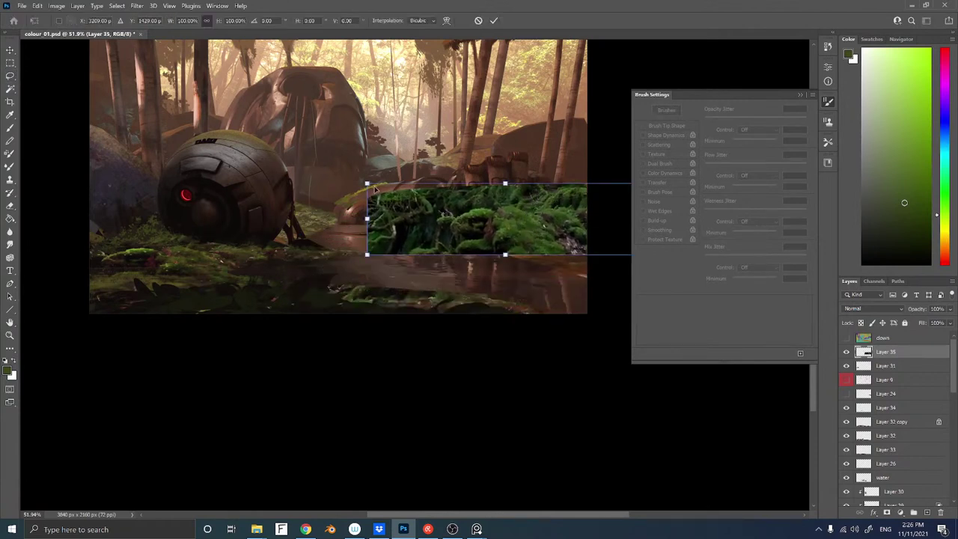
{"action": "left_click_drag", "start_coordinate": [381, 185], "coordinate": [401, 218]}
{"action": "key", "text": "Return"}
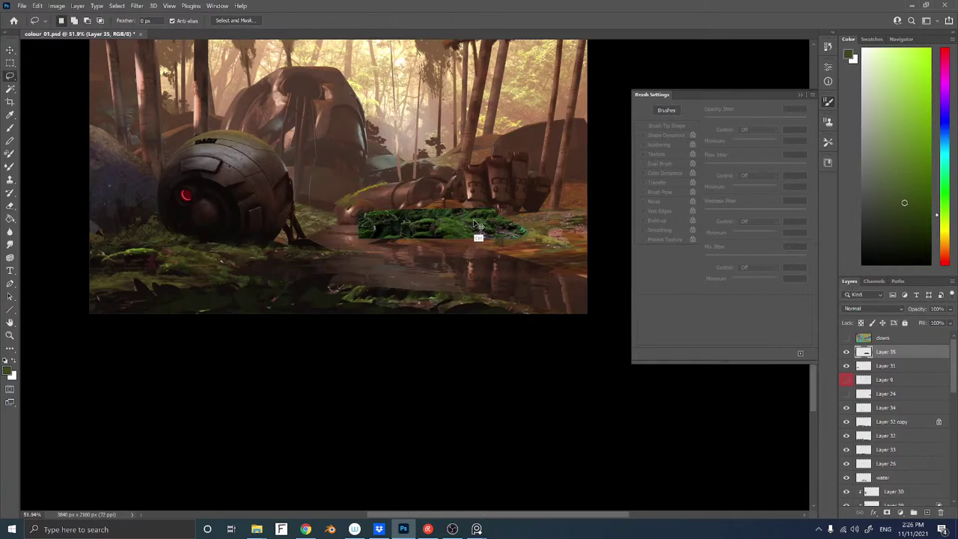
{"action": "left_click_drag", "start_coordinate": [483, 227], "coordinate": [483, 221]}
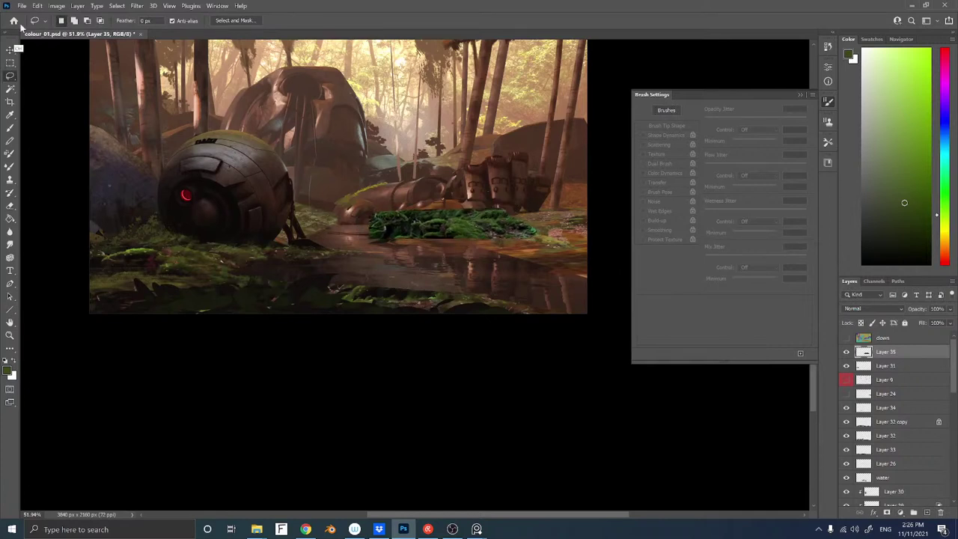
Apply Match Color to Layer 35 using colour_01.psd as the source and its Merged layer
{"action": "left_click", "coordinate": [58, 6]}
{"action": "mouse_move", "coordinate": [64, 30]}
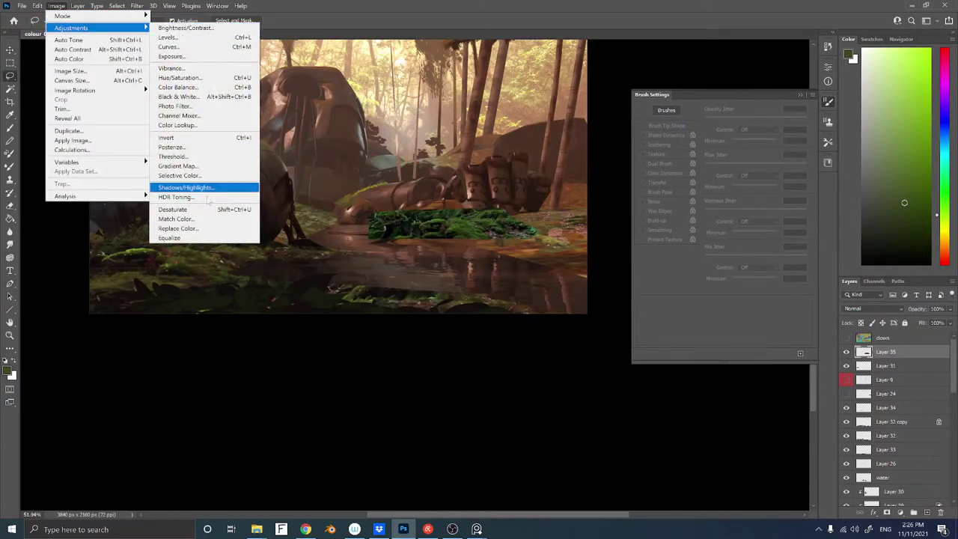
{"action": "left_click", "coordinate": [184, 219]}
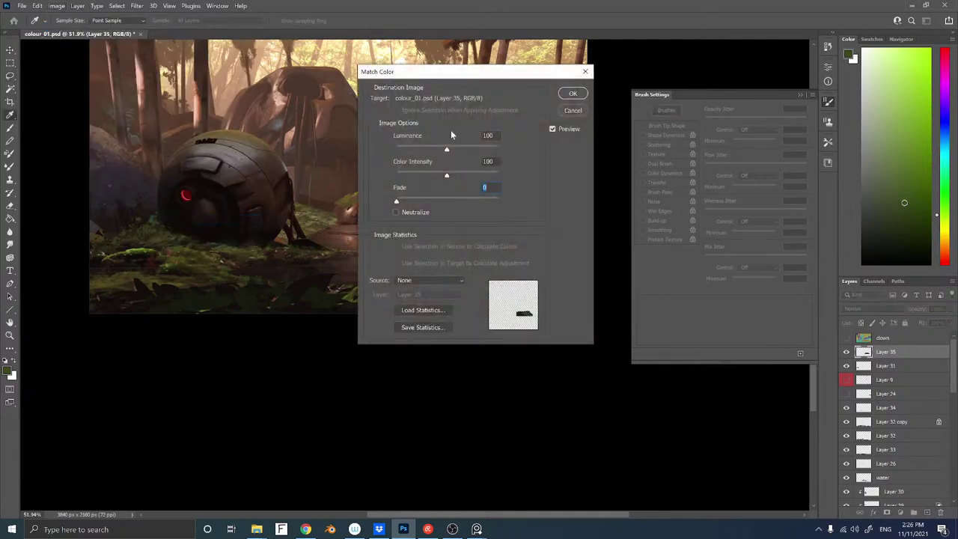
{"action": "left_click_drag", "start_coordinate": [450, 71], "coordinate": [626, 70]}
{"action": "left_click", "coordinate": [596, 282]}
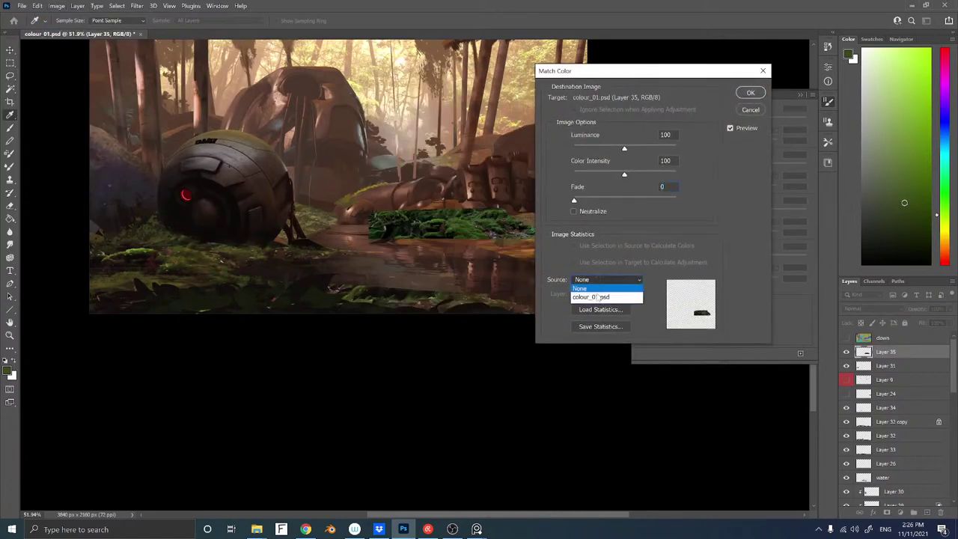
{"action": "left_click", "coordinate": [601, 298]}
{"action": "left_click", "coordinate": [599, 293]}
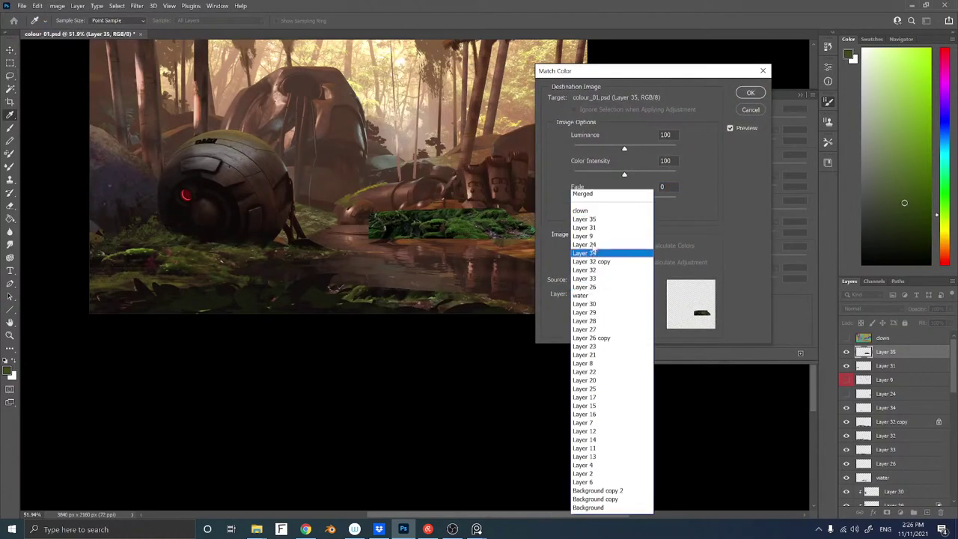
{"action": "left_click", "coordinate": [580, 193]}
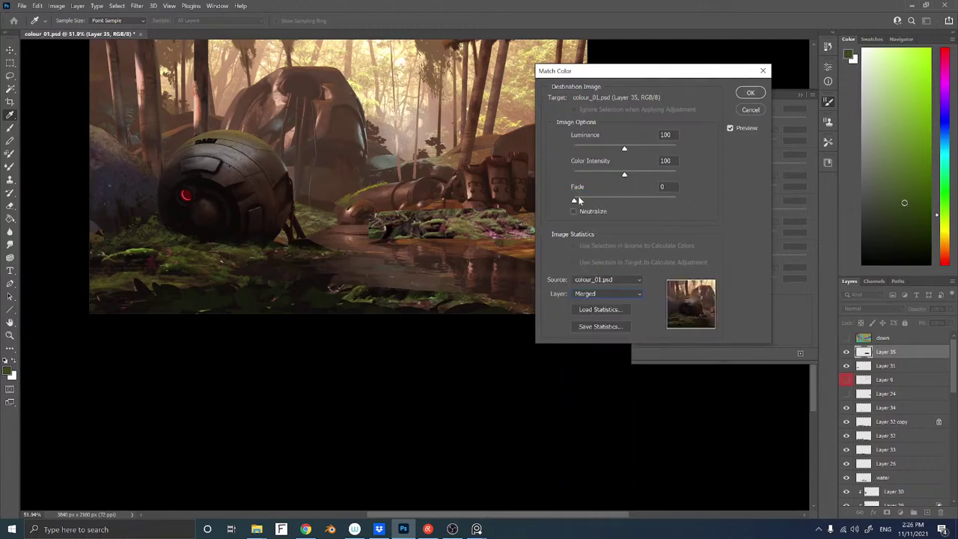
{"action": "left_click", "coordinate": [749, 93]}
Partly fade the Match Color adjustment on the moss strip, keeping the Normal mode
{"action": "key", "text": "ctrl+shift+f"}
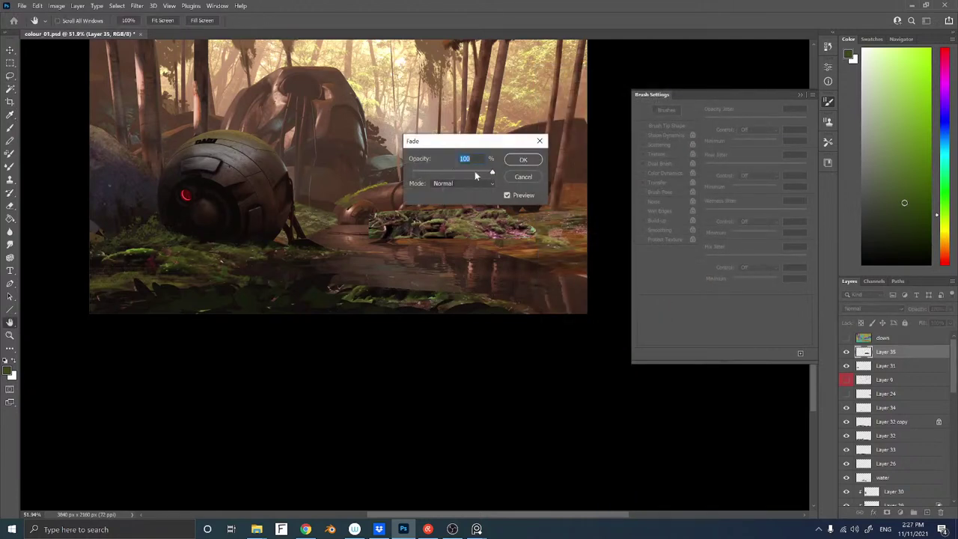
{"action": "left_click_drag", "start_coordinate": [475, 173], "coordinate": [471, 172]}
{"action": "left_click", "coordinate": [533, 160]}
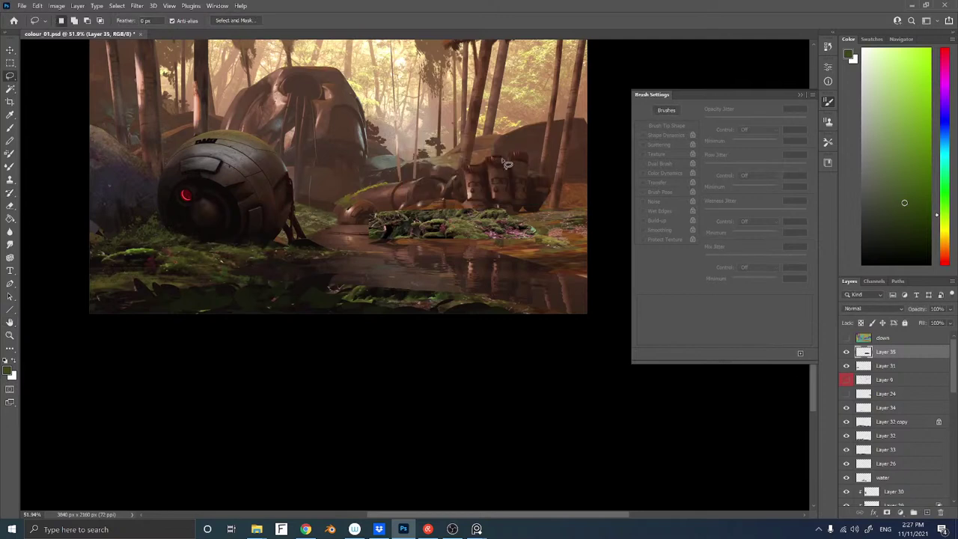
Select the right bank's areas from the clown layer with the Magic Wand, mask Layer 35 to them and unlink the mask
{"action": "key", "text": "e"}
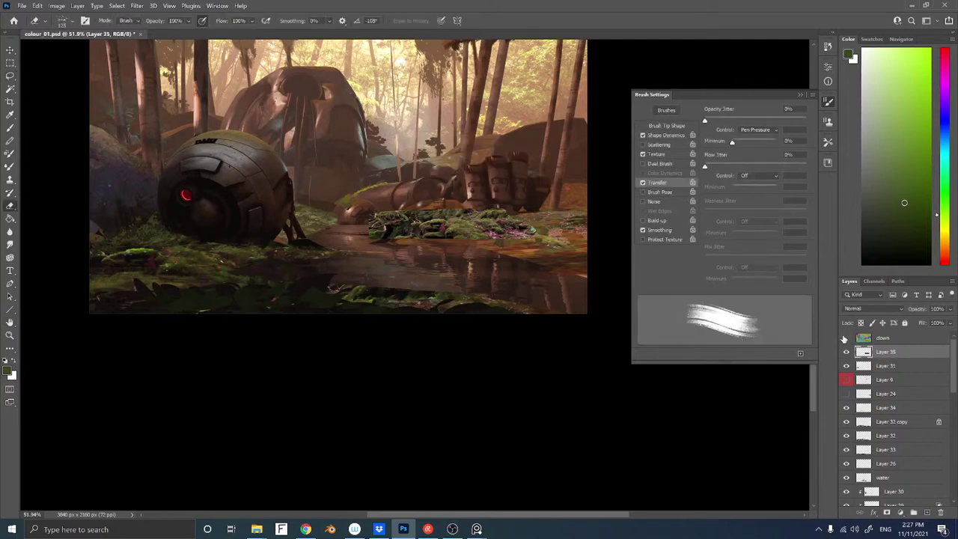
{"action": "left_click", "coordinate": [846, 338]}
{"action": "key", "text": "w"}
{"action": "left_click", "coordinate": [444, 226]}
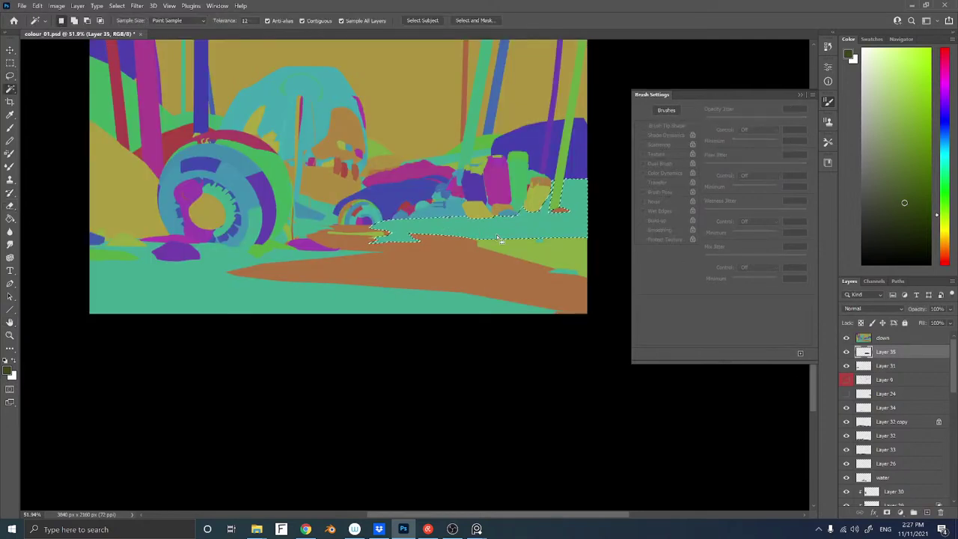
{"action": "left_click", "coordinate": [846, 338]}
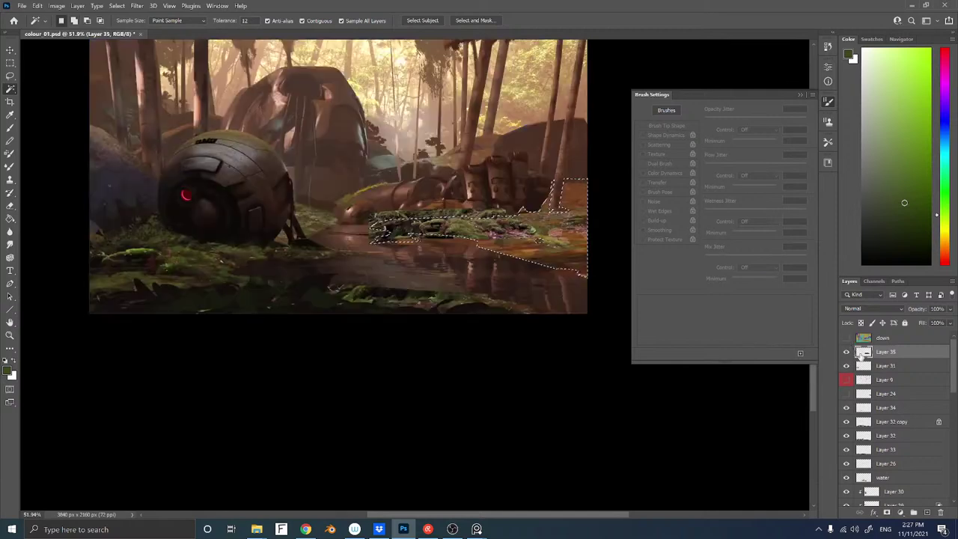
{"action": "left_click", "coordinate": [886, 513]}
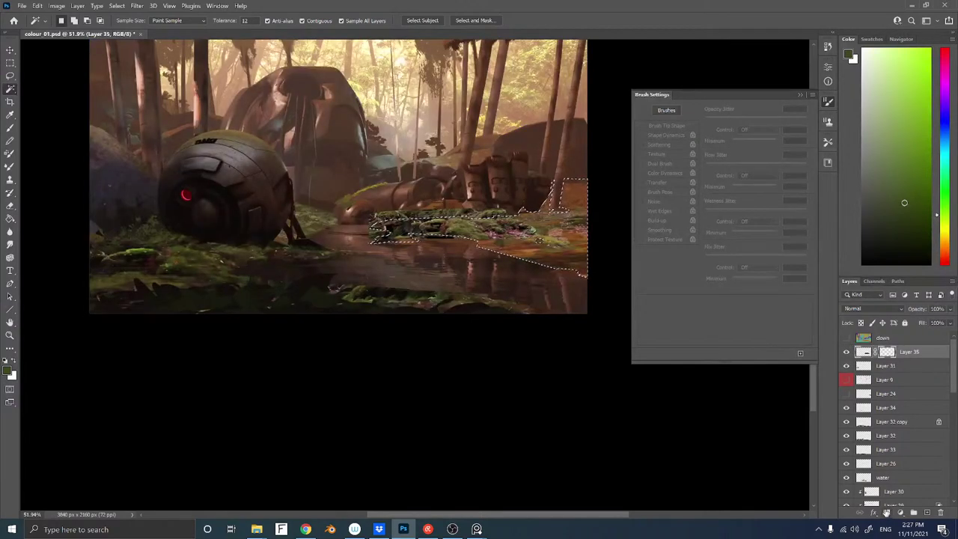
{"action": "left_click", "coordinate": [871, 355]}
Lighten the moss photo's darkest tones with Levels by raising the output black level to 7
{"action": "left_click_drag", "start_coordinate": [407, 216], "coordinate": [471, 244]}
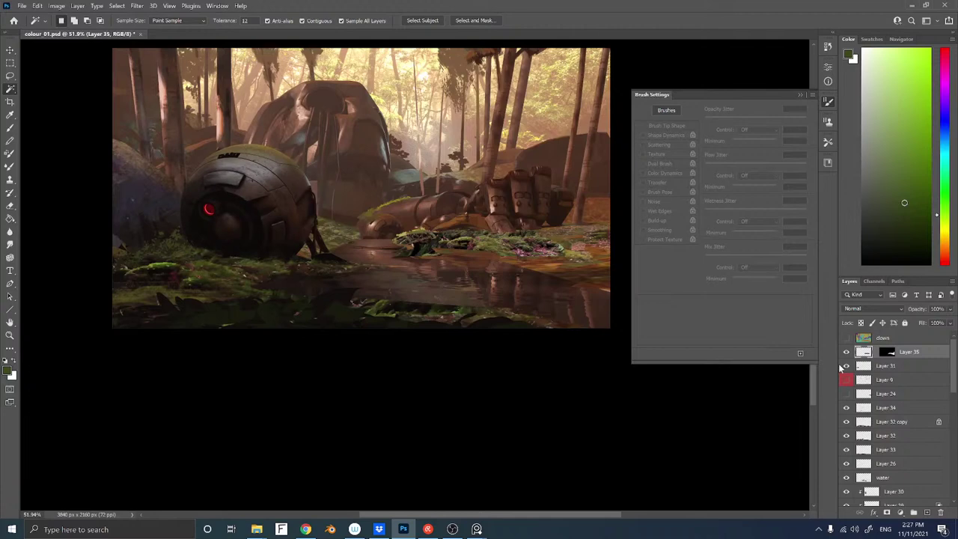
{"action": "key", "text": "ctrl+l"}
{"action": "left_click_drag", "start_coordinate": [442, 105], "coordinate": [686, 119]}
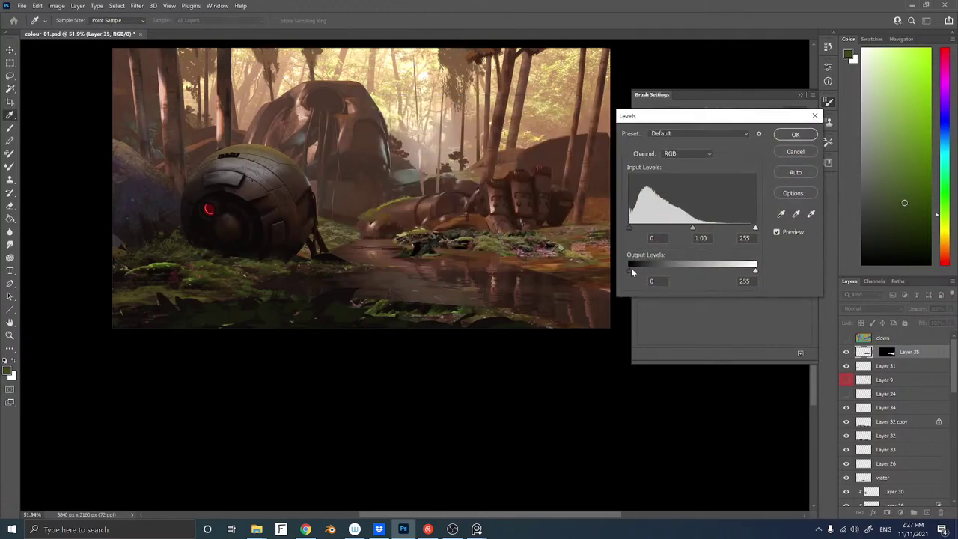
{"action": "mouse_move", "coordinate": [631, 273]}
{"action": "left_mouse_down"}
{"action": "mouse_move", "coordinate": [663, 274]}
{"action": "mouse_move", "coordinate": [634, 277]}
{"action": "left_mouse_up"}
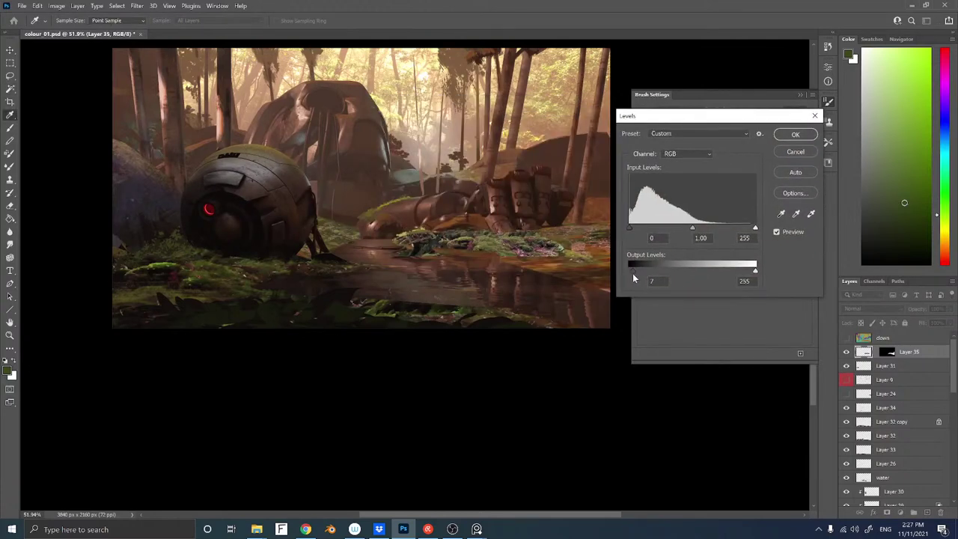
{"action": "left_click", "coordinate": [794, 135]}
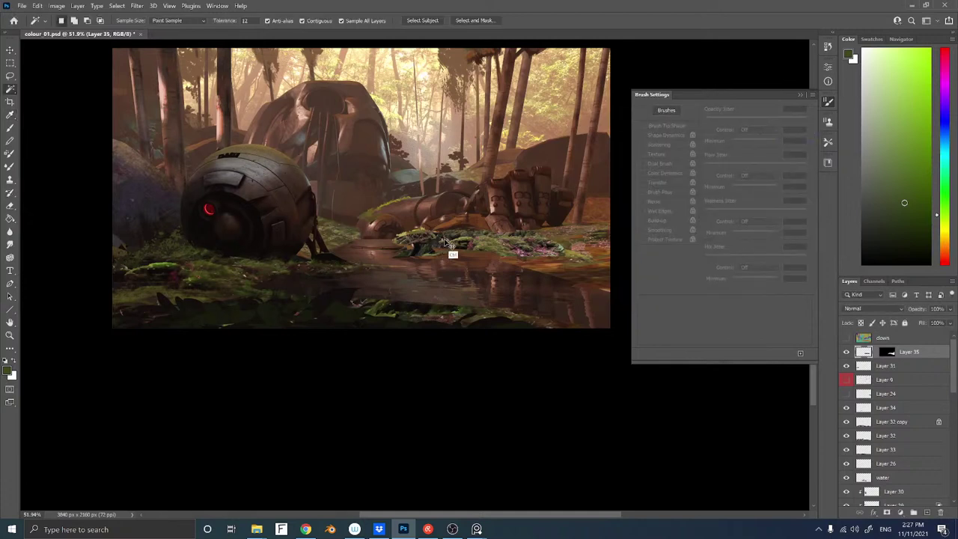
Shift the moss photo inside its mask and refine Layer 35's mask along the bank's edge with a white brush
{"action": "left_click_drag", "start_coordinate": [446, 239], "coordinate": [468, 235]}
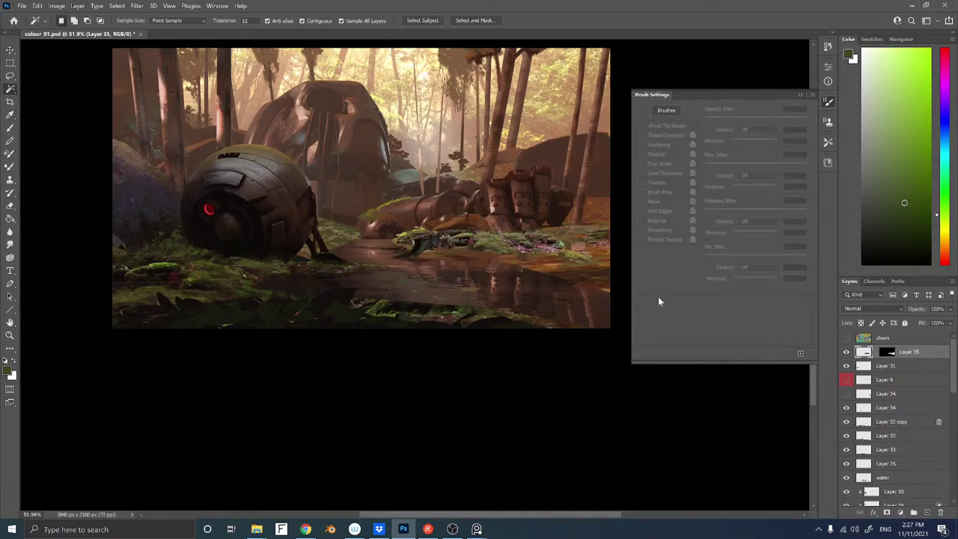
{"action": "left_click", "coordinate": [890, 356]}
{"action": "key", "text": "b"}
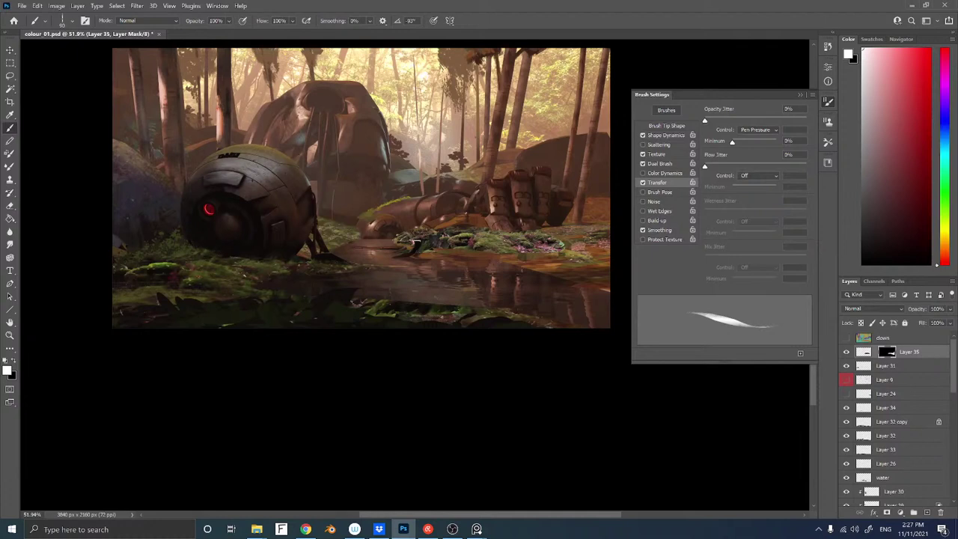
{"action": "key", "text": "e"}
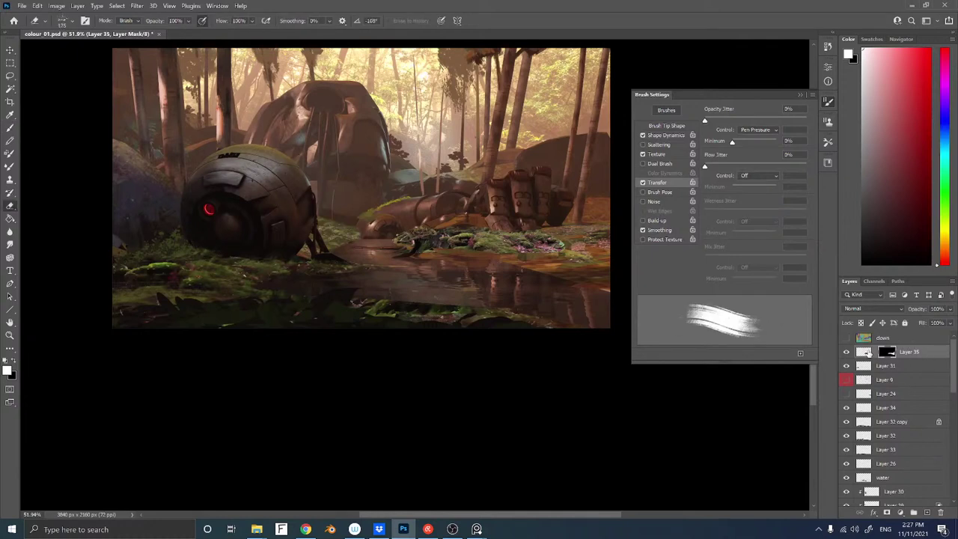
Switch from Layer 35's mask to its image and erase the dark foliage at the near end of the moss bank
{"action": "left_click", "coordinate": [864, 352]}
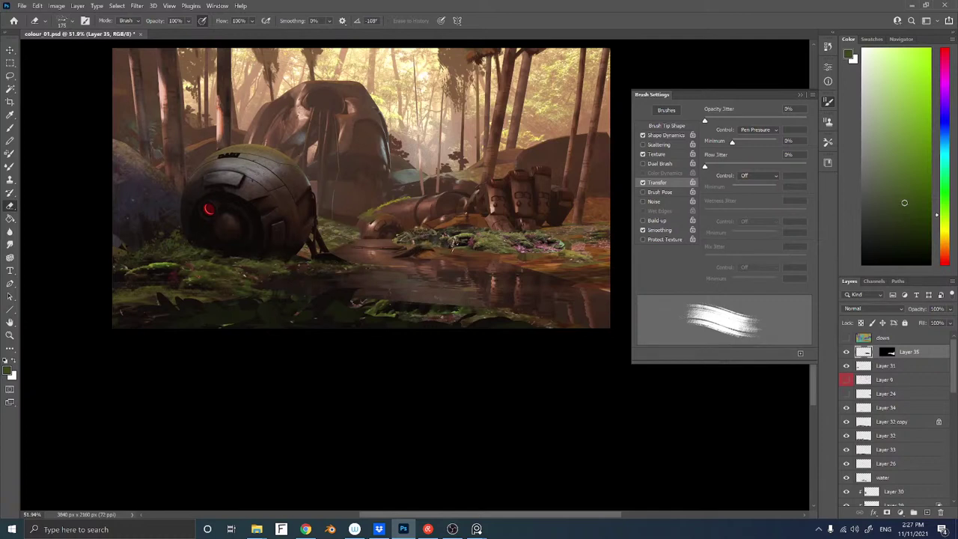
{"action": "left_click_drag", "start_coordinate": [440, 242], "coordinate": [461, 242]}
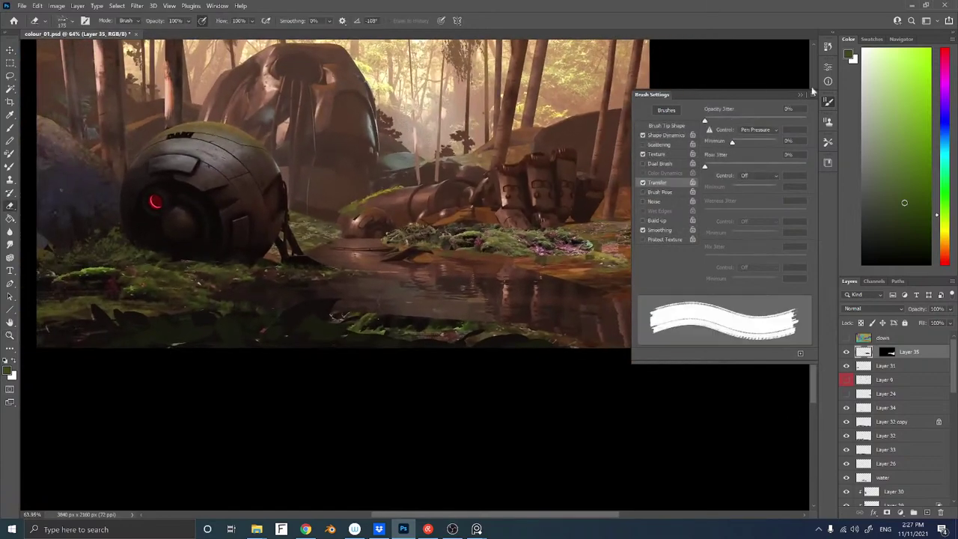
Turn on Auto Collapse Iconic Panels in the Workspace preferences
{"action": "mouse_move", "coordinate": [664, 96]}
{"action": "left_mouse_down"}
{"action": "mouse_move", "coordinate": [804, 140]}
{"action": "mouse_move", "coordinate": [833, 101]}
{"action": "left_mouse_up"}
{"action": "left_click", "coordinate": [36, 6]}
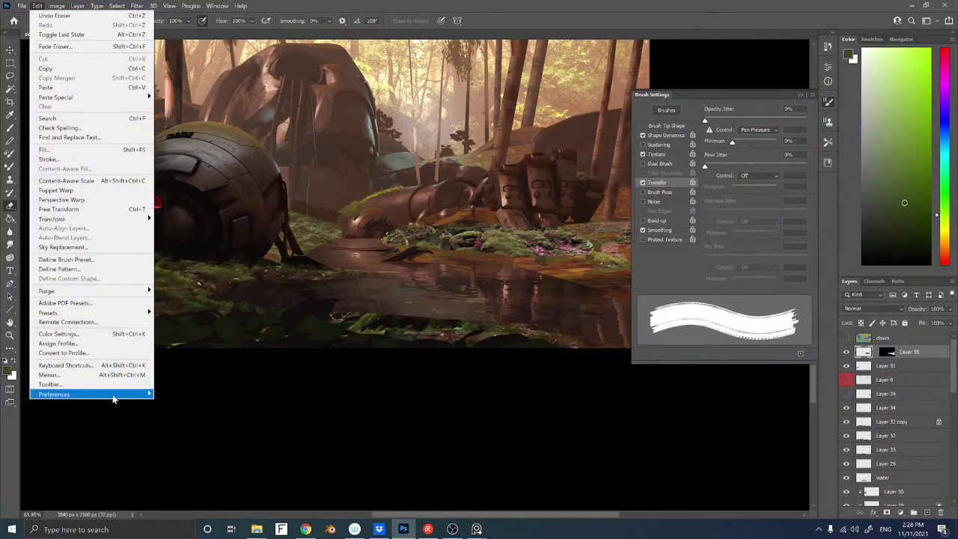
{"action": "mouse_move", "coordinate": [113, 395]}
{"action": "left_click", "coordinate": [180, 230]}
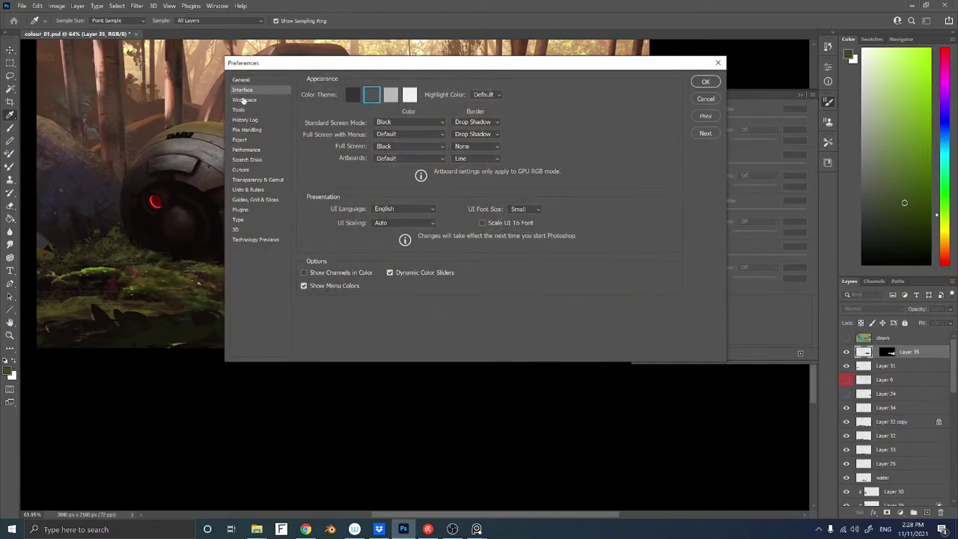
{"action": "left_click", "coordinate": [244, 100]}
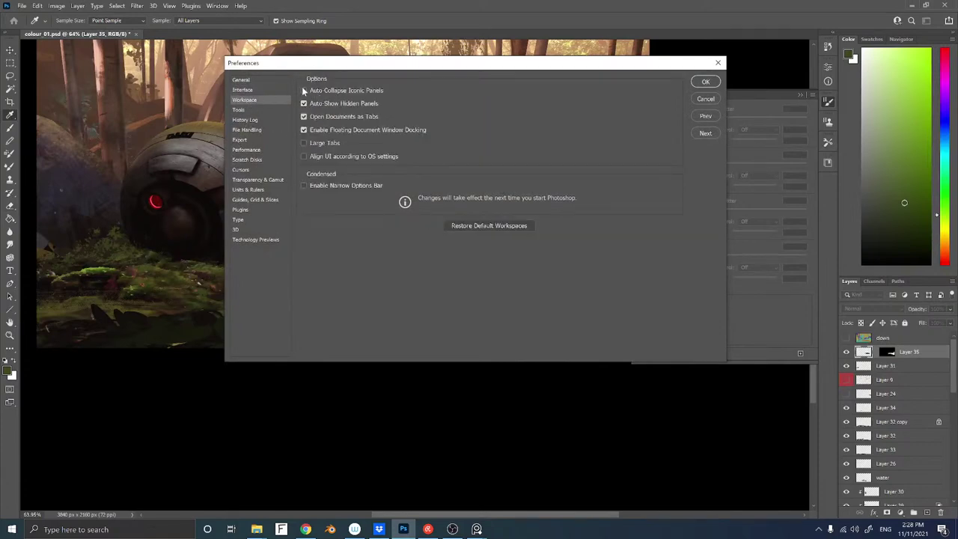
{"action": "left_click", "coordinate": [705, 82]}
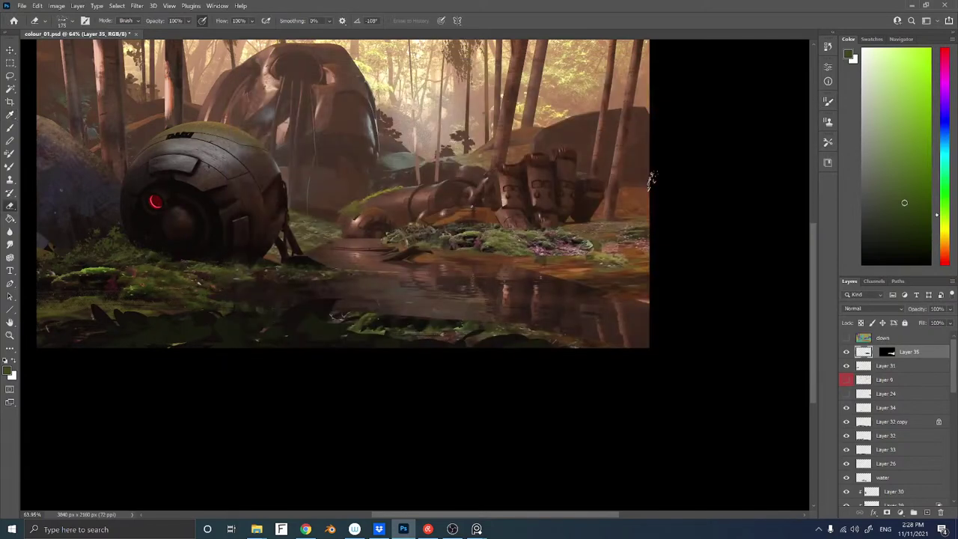
Brighten the moss bank on Layer 35 with Levels, setting the midtone input to 1.15
{"action": "key", "text": "e"}
{"action": "left_click_drag", "start_coordinate": [382, 191], "coordinate": [502, 262]}
{"action": "left_click_drag", "start_coordinate": [558, 251], "coordinate": [536, 238]}
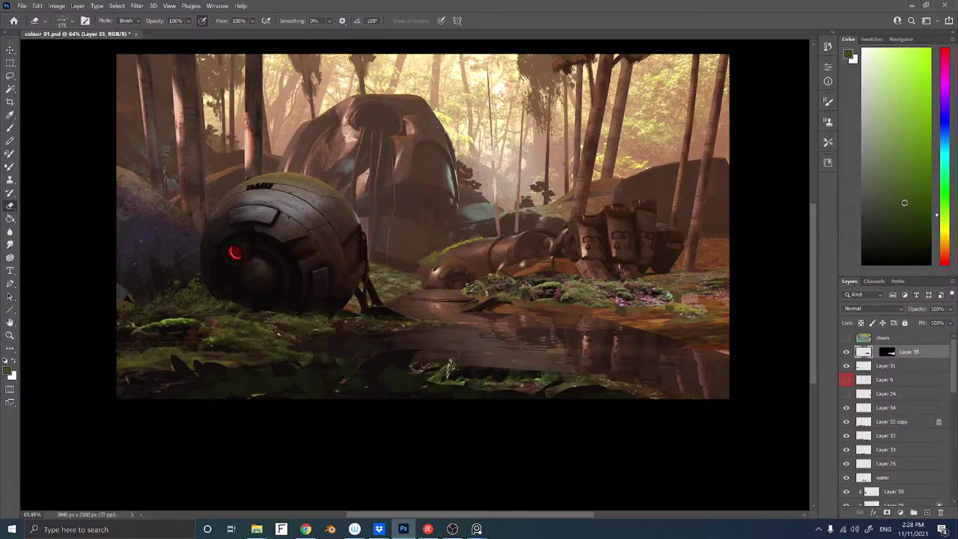
{"action": "left_click_drag", "start_coordinate": [332, 244], "coordinate": [339, 261]}
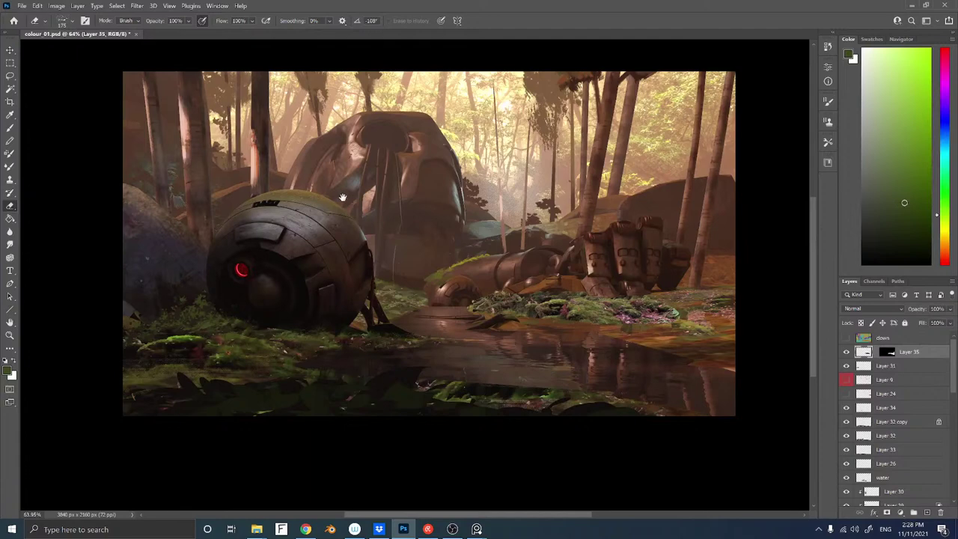
{"action": "left_click_drag", "start_coordinate": [343, 197], "coordinate": [327, 199]}
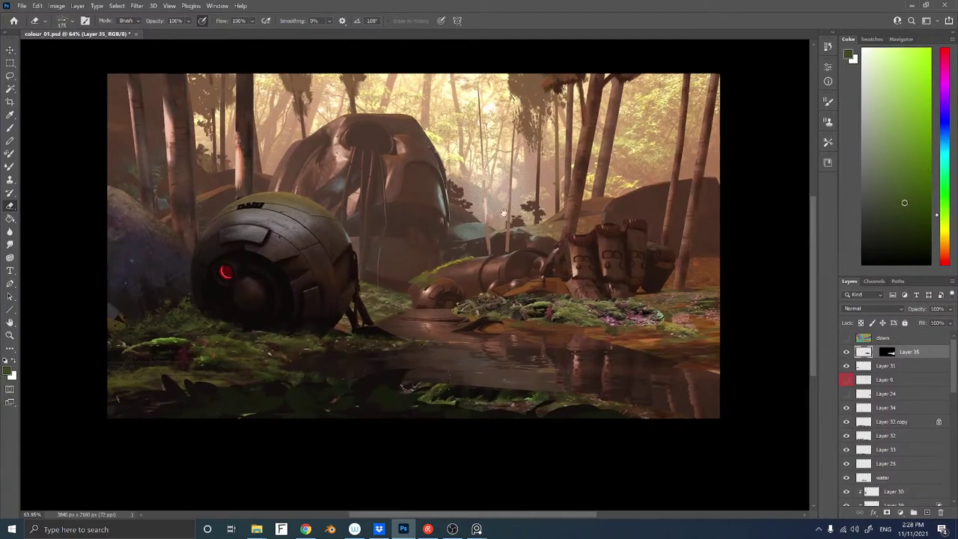
{"action": "right_click", "coordinate": [539, 309], "text": "ctrl"}
{"action": "left_click", "coordinate": [552, 315]}
{"action": "left_click_drag", "start_coordinate": [561, 309], "coordinate": [577, 299], "text": "ctrl"}
{"action": "key", "text": "ctrl+l"}
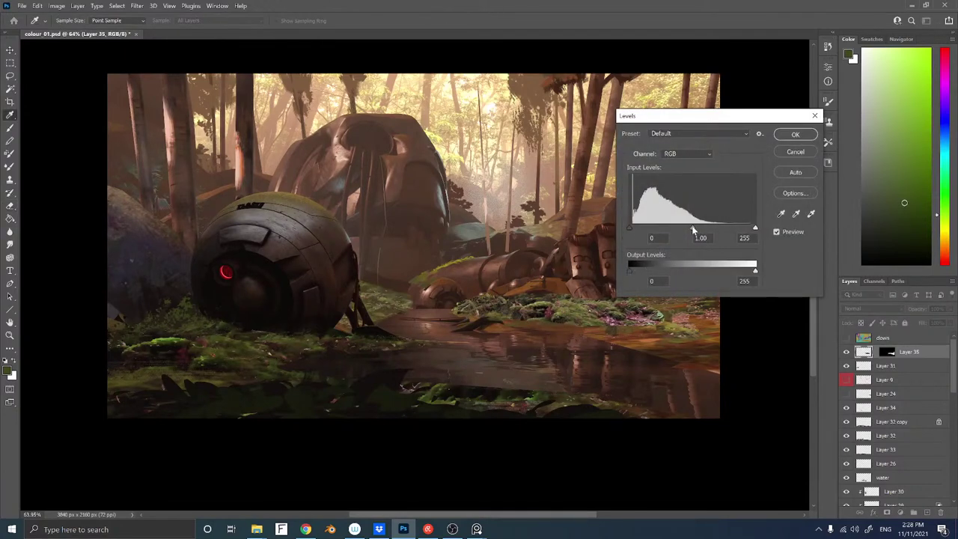
{"action": "mouse_move", "coordinate": [679, 230]}
{"action": "left_mouse_down"}
{"action": "mouse_move", "coordinate": [671, 229]}
{"action": "mouse_move", "coordinate": [686, 229]}
{"action": "left_mouse_up"}
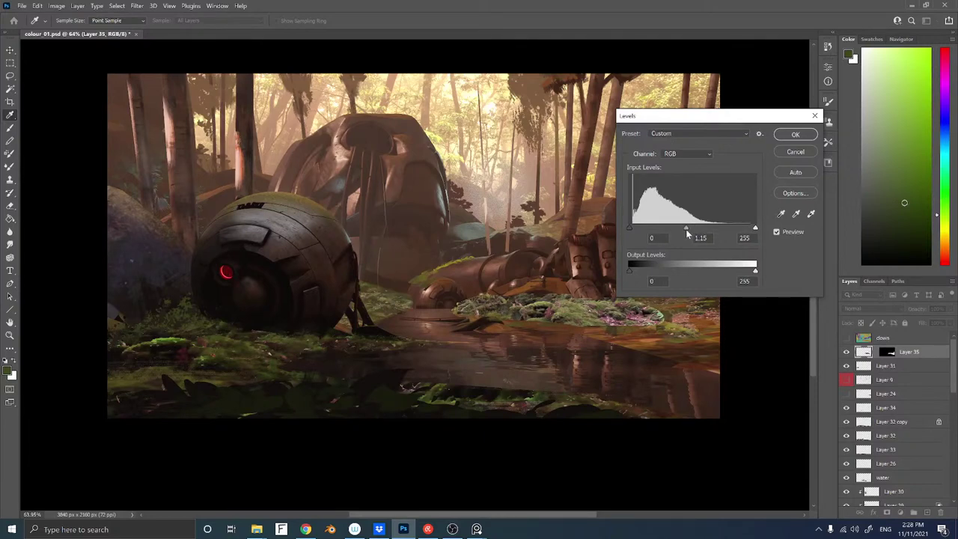
{"action": "left_click", "coordinate": [801, 134]}
Paint over the pink flowers on Layer 35's moss bank with a sampled olive green, then clean up with the Eraser
{"action": "key", "text": "b"}
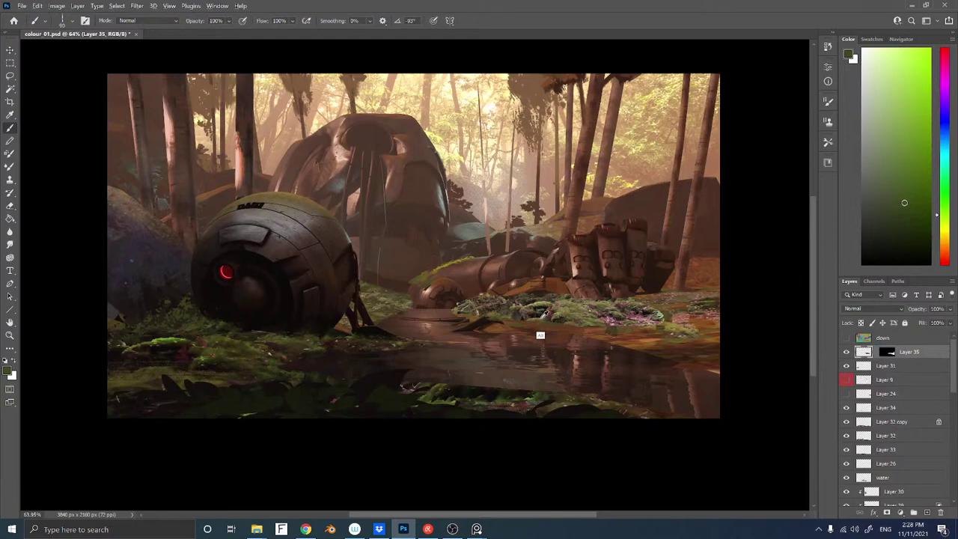
{"action": "left_click", "coordinate": [543, 311], "text": "alt"}
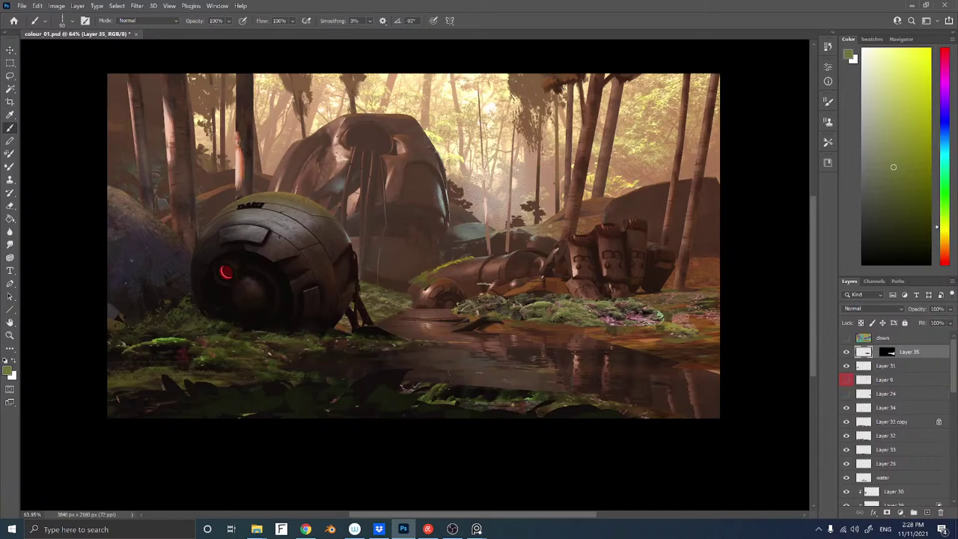
{"action": "key", "text": "e"}
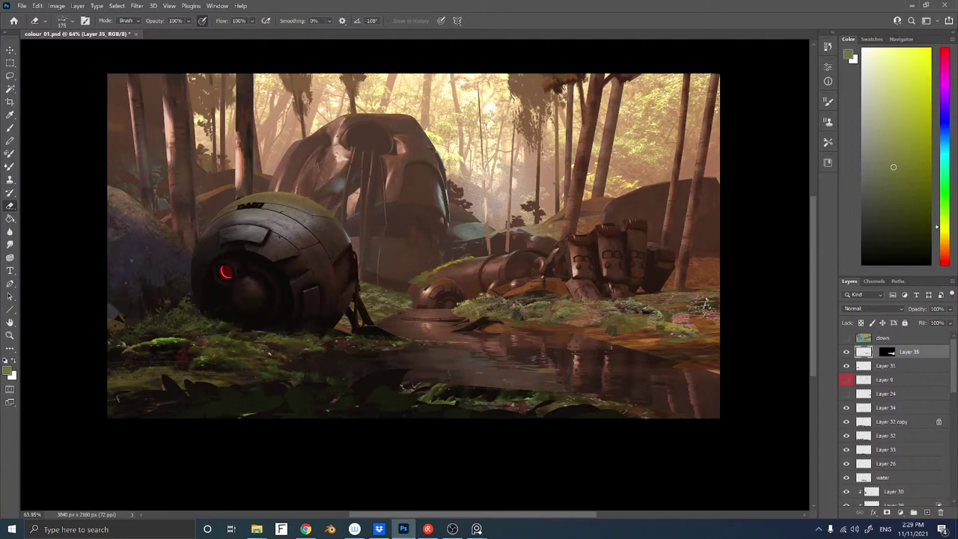
On a new layer, lasso the orange mound beneath the robot arm, paint it sampled olive green, deselect, and sample brown with a smaller brush
{"action": "key", "text": "ctrl+shift+alt+n"}
{"action": "key", "text": "b"}
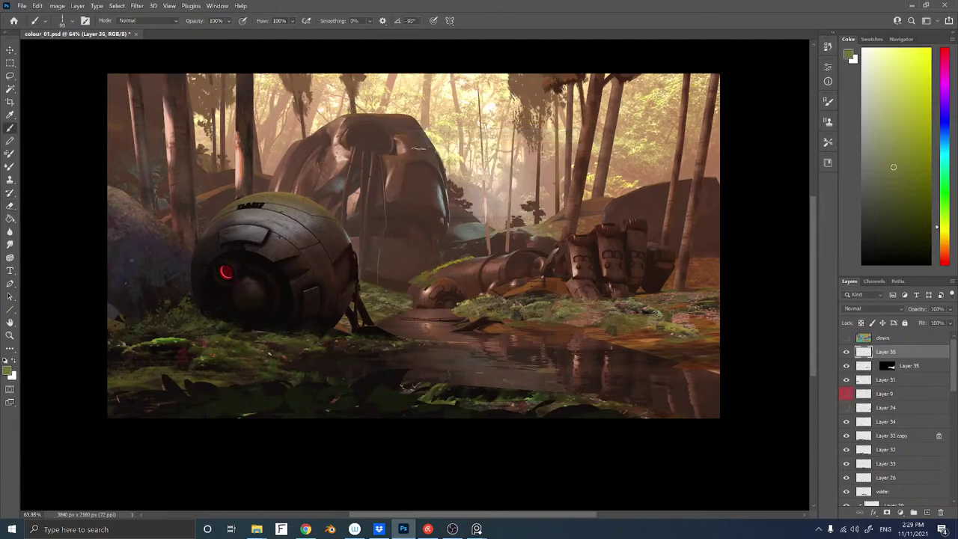
{"action": "key", "text": "l"}
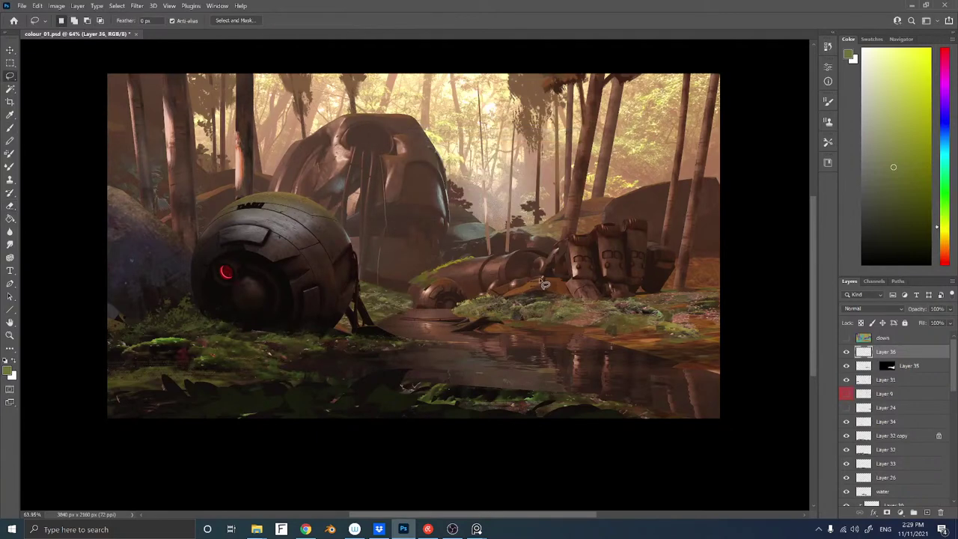
{"action": "mouse_move", "coordinate": [544, 285]}
{"action": "left_mouse_down"}
{"action": "mouse_move", "coordinate": [509, 298]}
{"action": "mouse_move", "coordinate": [524, 300]}
{"action": "mouse_move", "coordinate": [550, 286]}
{"action": "mouse_move", "coordinate": [481, 298]}
{"action": "mouse_move", "coordinate": [540, 286]}
{"action": "mouse_move", "coordinate": [524, 306]}
{"action": "mouse_move", "coordinate": [543, 297]}
{"action": "left_mouse_up"}
{"action": "key", "text": "b"}
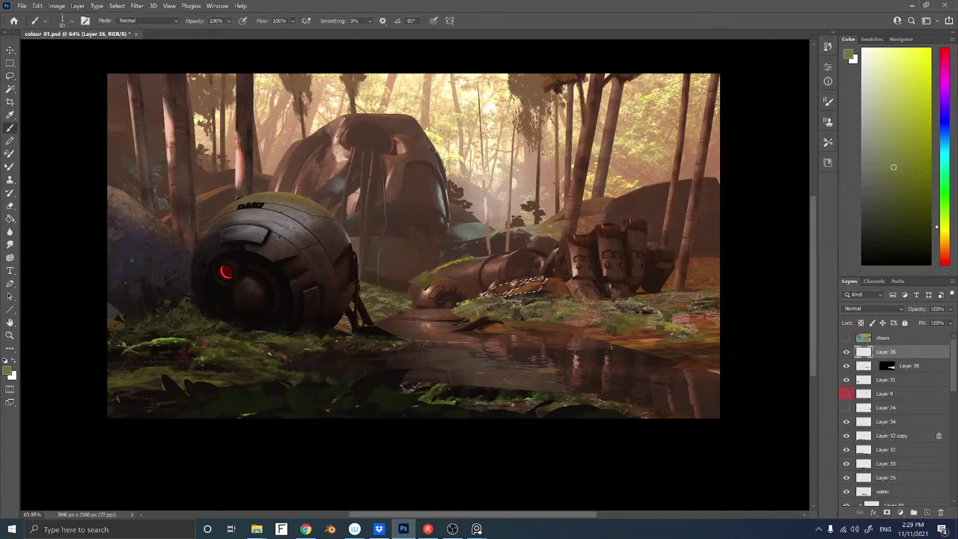
{"action": "left_click", "coordinate": [501, 318], "text": "alt"}
{"action": "left_click", "coordinate": [472, 321], "text": "alt"}
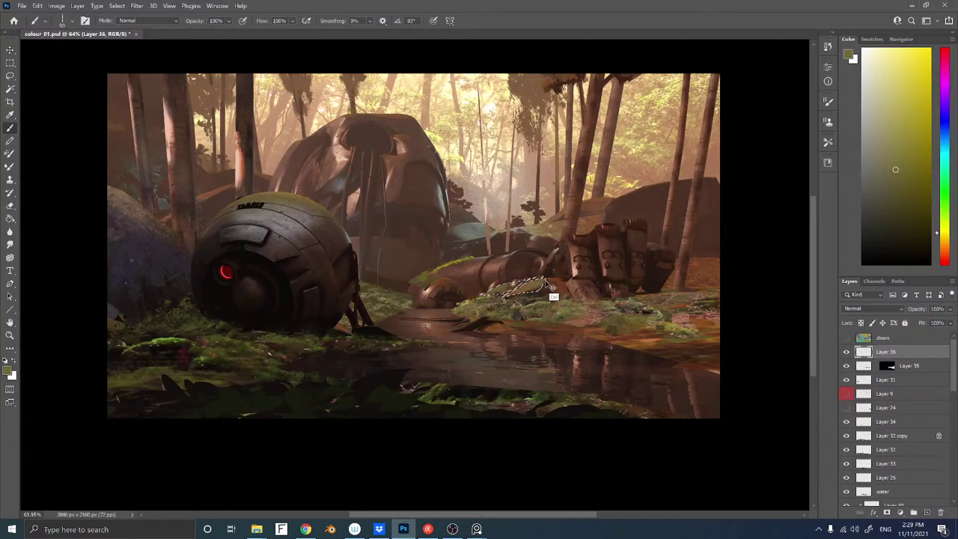
{"action": "key", "text": "ctrl+d"}
{"action": "key", "text": "["}
{"action": "left_click", "coordinate": [509, 303], "text": "alt"}
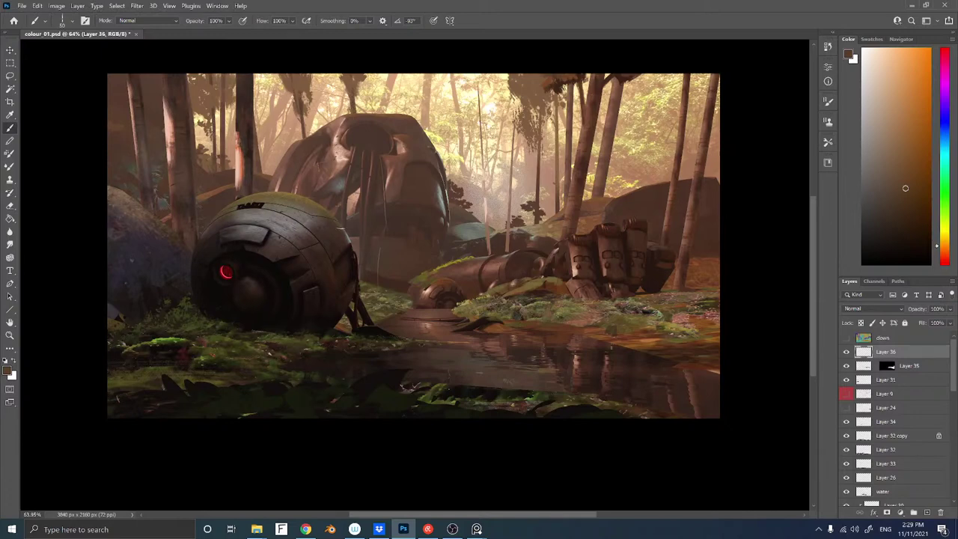
On Layer 21, lasso the moss on the robot's forearm and lower its saturation to -36
{"action": "right_click", "coordinate": [443, 265], "text": "ctrl"}
{"action": "left_click", "coordinate": [458, 271]}
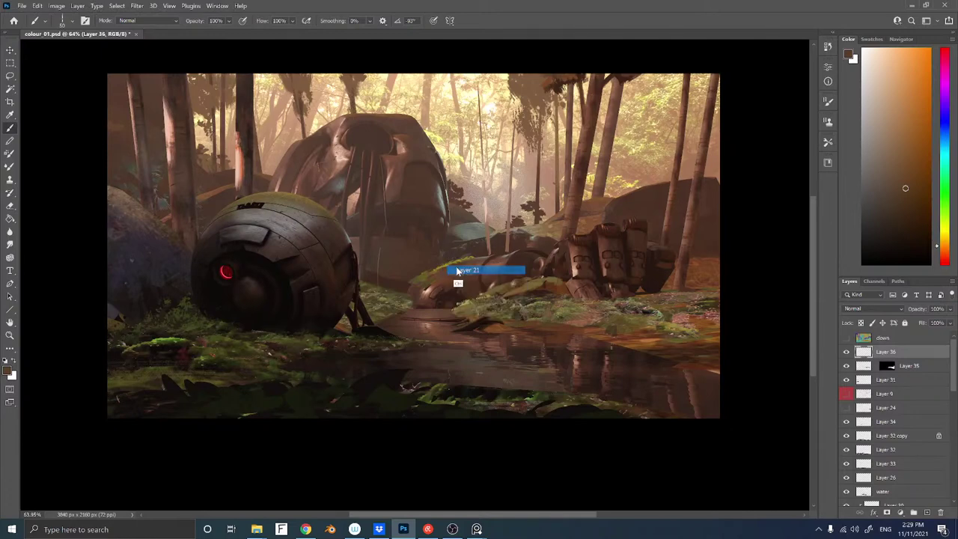
{"action": "key", "text": "l"}
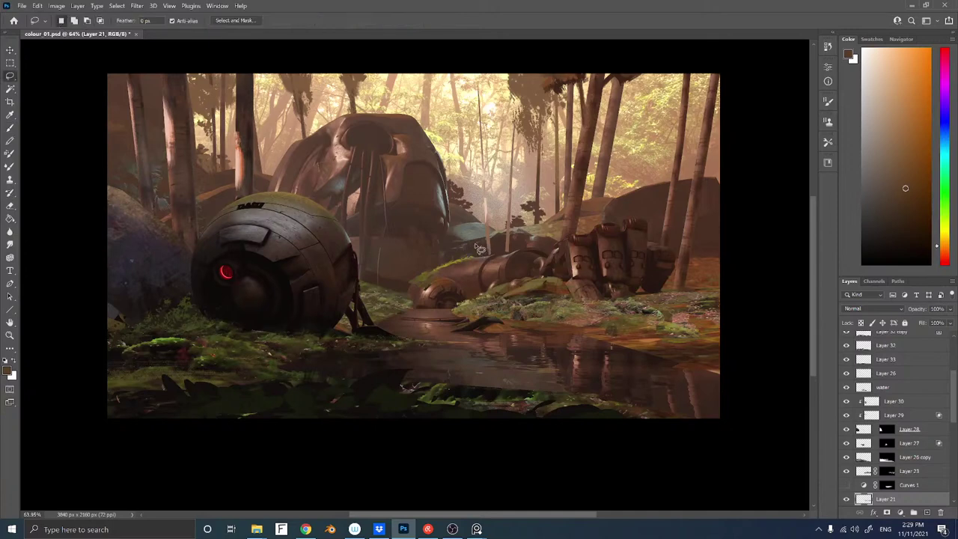
{"action": "mouse_move", "coordinate": [479, 249]}
{"action": "left_mouse_down"}
{"action": "mouse_move", "coordinate": [375, 298]}
{"action": "mouse_move", "coordinate": [491, 259]}
{"action": "left_mouse_up"}
{"action": "key", "text": "ctrl+u"}
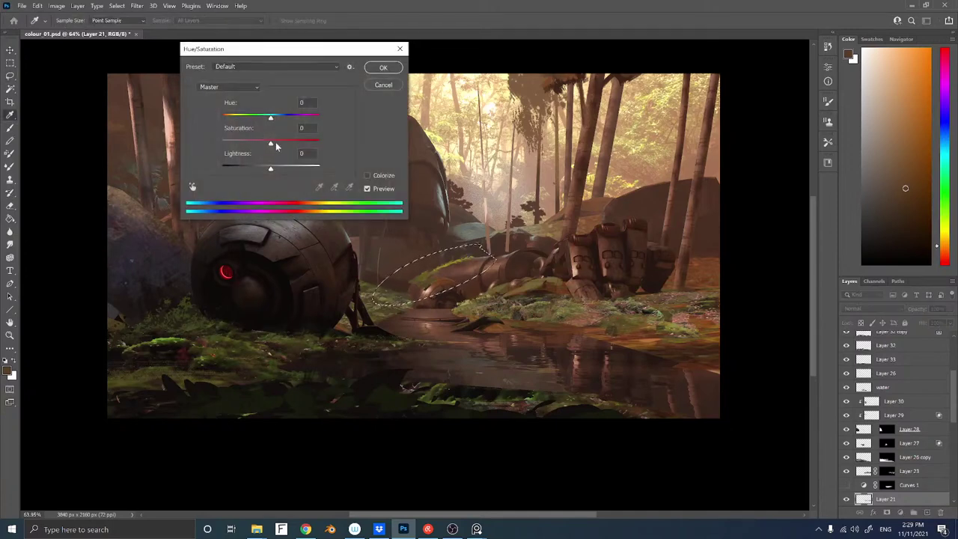
{"action": "left_click_drag", "start_coordinate": [274, 146], "coordinate": [252, 152]}
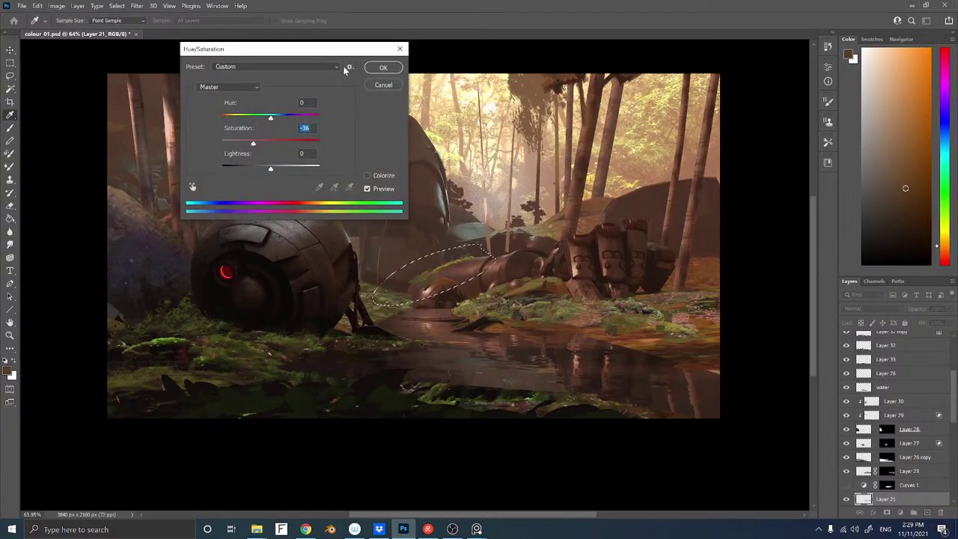
{"action": "left_click", "coordinate": [382, 68]}
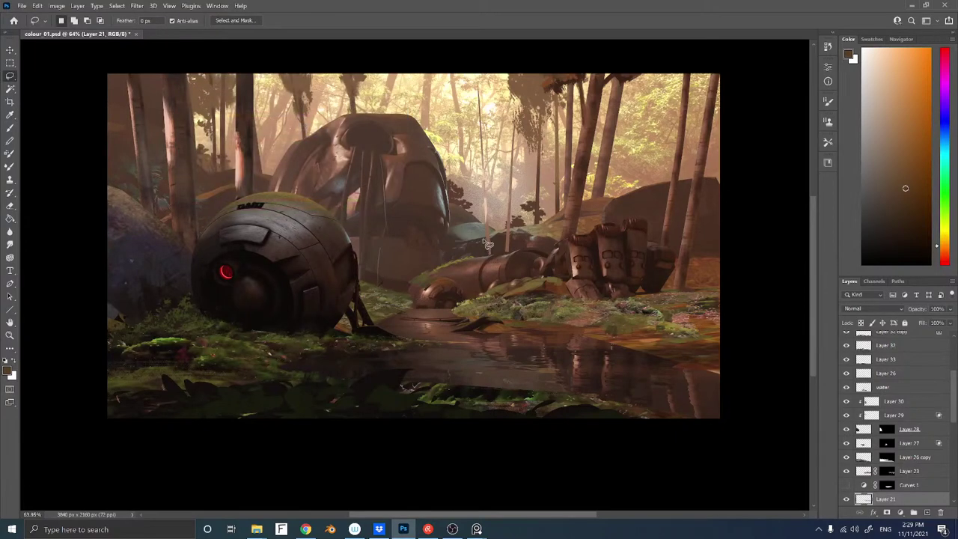
Paint moss tufts along the robot's forearm on Layer 21 in sampled olive greens, using a textured sampled brush reduced to 40 px and below
{"action": "key", "text": "b"}
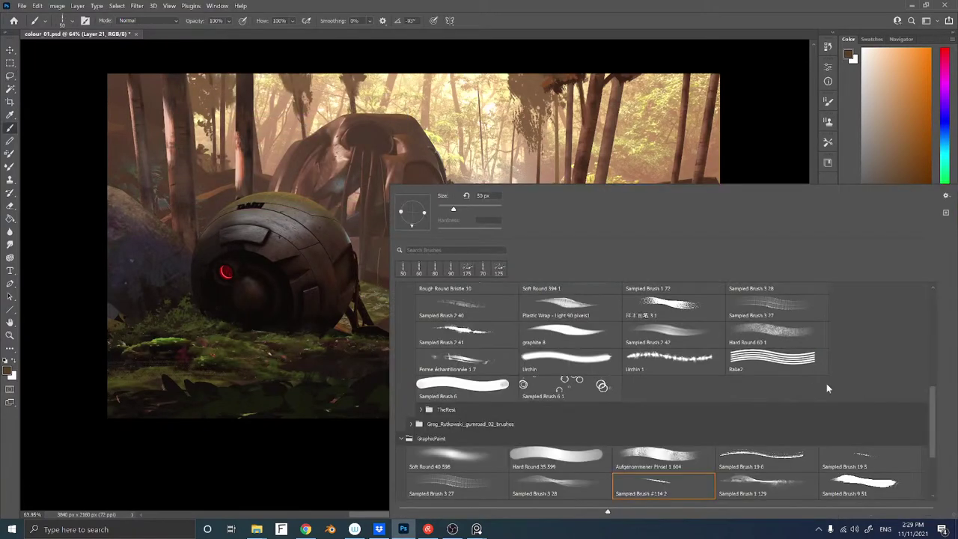
{"action": "left_click", "coordinate": [767, 460]}
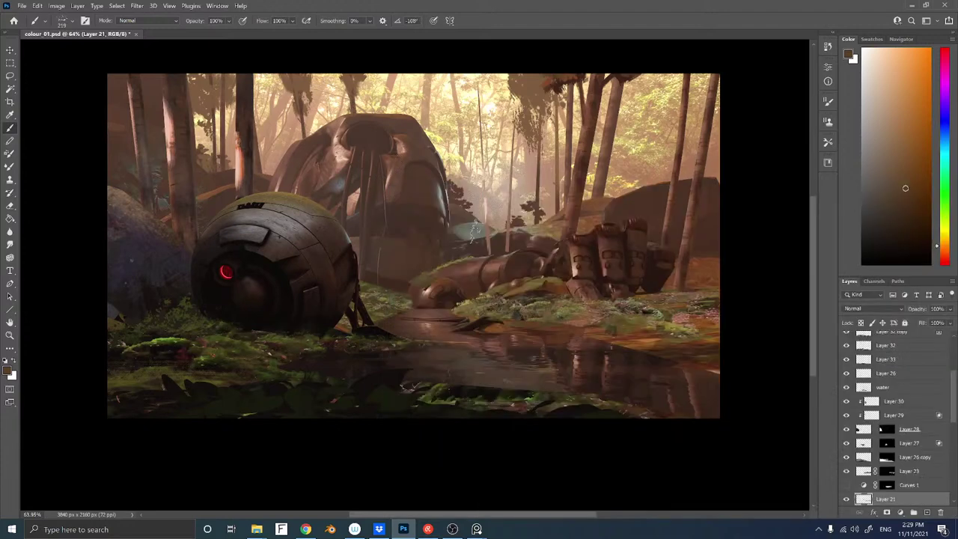
{"action": "left_click", "coordinate": [395, 164]}
{"action": "key", "text": "bracketleft"}
{"action": "key", "text": "bracketleft"}
{"action": "key", "text": "bracketleft"}
{"action": "key", "text": "bracketleft"}
{"action": "left_click", "coordinate": [456, 282], "text": "alt"}
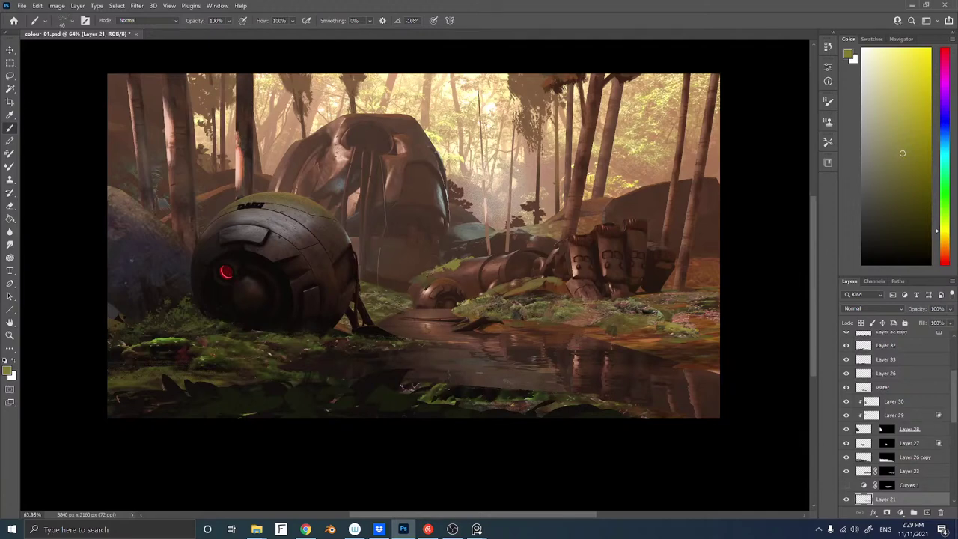
{"action": "left_click", "coordinate": [425, 292], "text": "alt"}
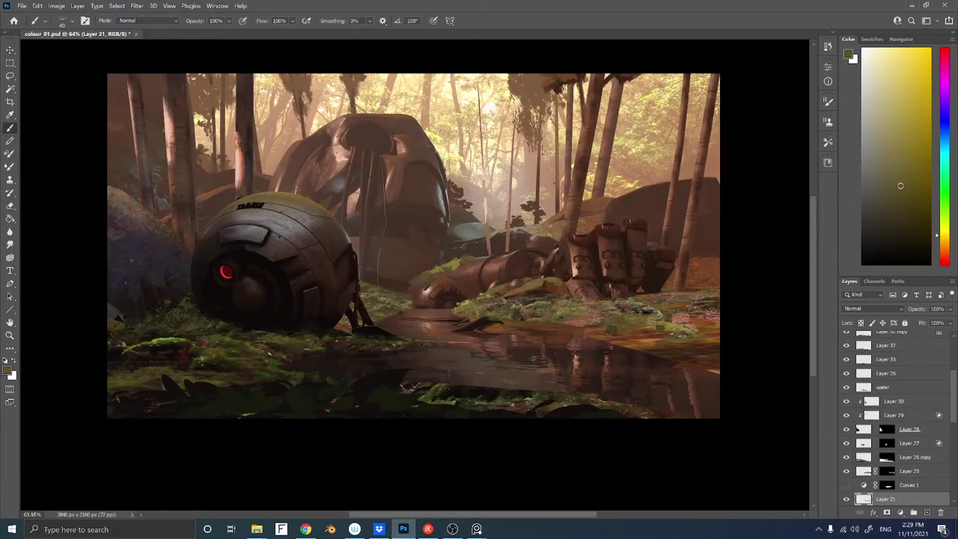
{"action": "left_click", "coordinate": [458, 278], "text": "alt"}
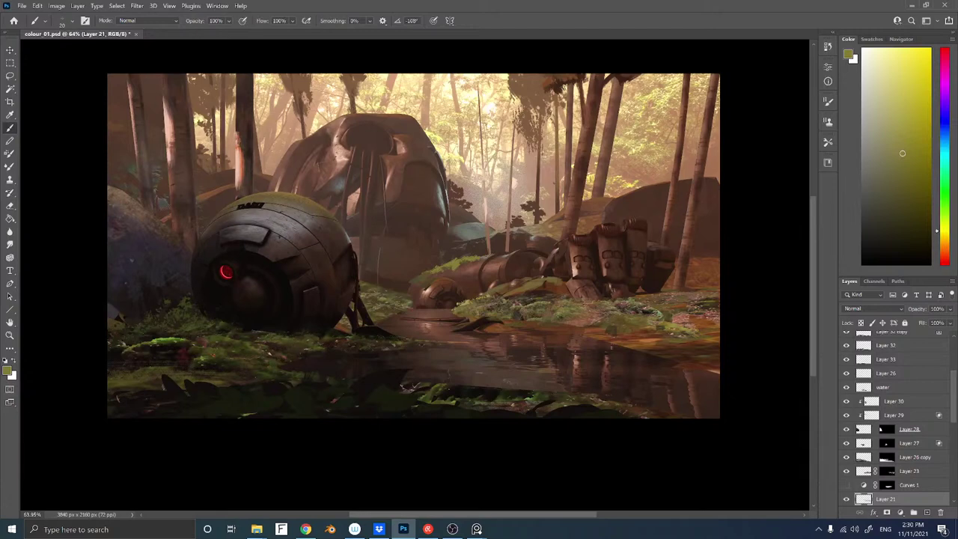
Sample a dark brown from the robot arm and add a new layer beneath Layer 21
{"action": "left_click", "coordinate": [481, 289], "text": "alt"}
{"action": "key", "text": "ctrl+shift+alt+n"}
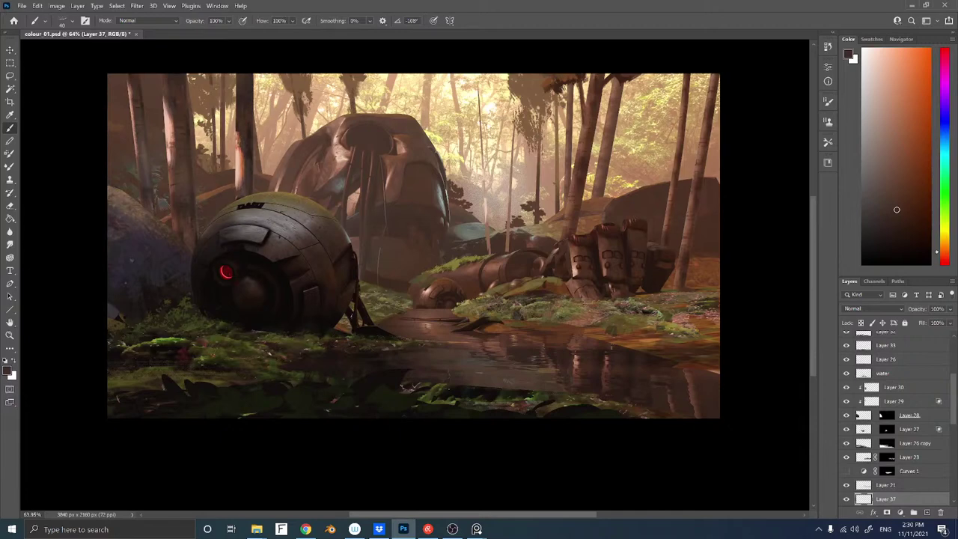
Erase the end of the forearm moss behind the small dome at the water's edge on Layer 21
{"action": "key", "text": "z"}
{"action": "left_click_drag", "start_coordinate": [423, 283], "coordinate": [460, 261]}
{"action": "key", "text": "b"}
{"action": "right_click", "coordinate": [417, 277], "text": "ctrl"}
{"action": "left_click", "coordinate": [434, 280]}
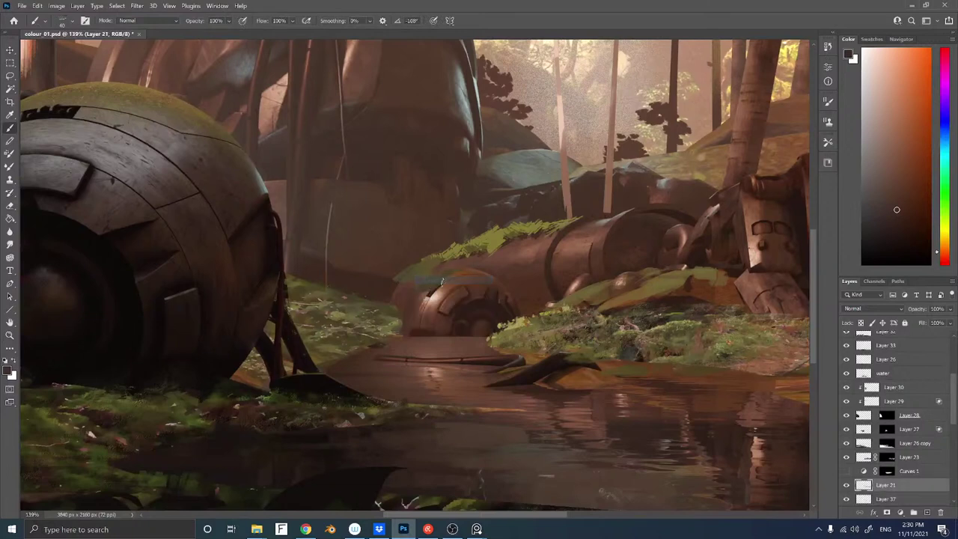
{"action": "key", "text": "e"}
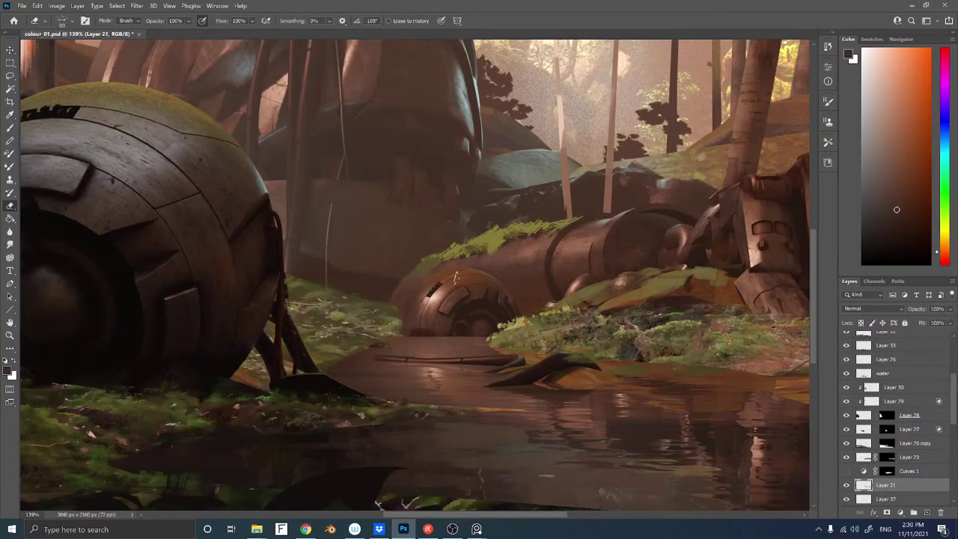
{"action": "key", "text": "z"}
{"action": "left_click_drag", "start_coordinate": [471, 279], "coordinate": [438, 289]}
{"action": "key", "text": "e"}
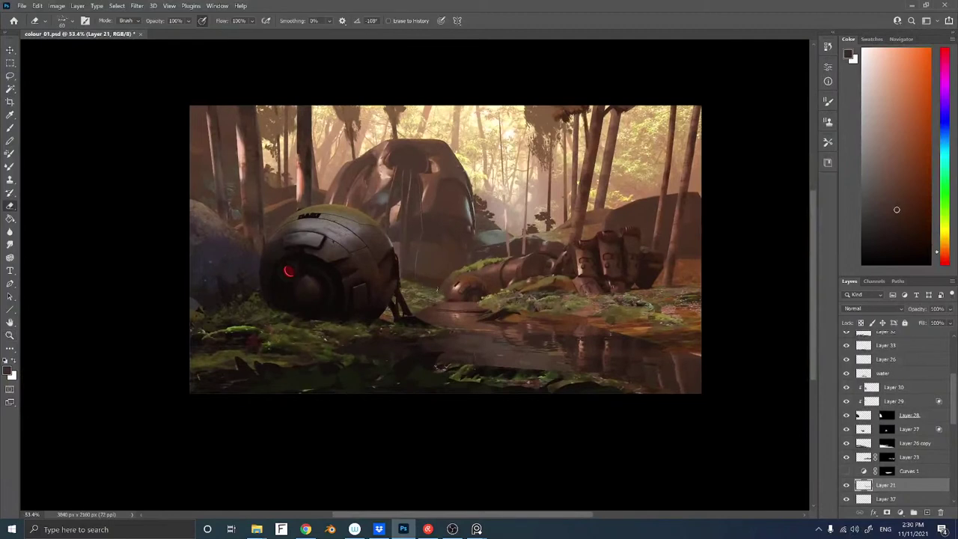
Lock Layer 21's transparent pixels and tint the forearm moss with Sampled Brush 19 5 at 150 px in a sampled dark olive
{"action": "key", "text": "slash"}
{"action": "left_click", "coordinate": [847, 485]}
{"action": "left_click", "coordinate": [846, 485]}
{"action": "key", "text": "b"}
{"action": "right_click", "coordinate": [389, 183]}
{"action": "left_click", "coordinate": [847, 458]}
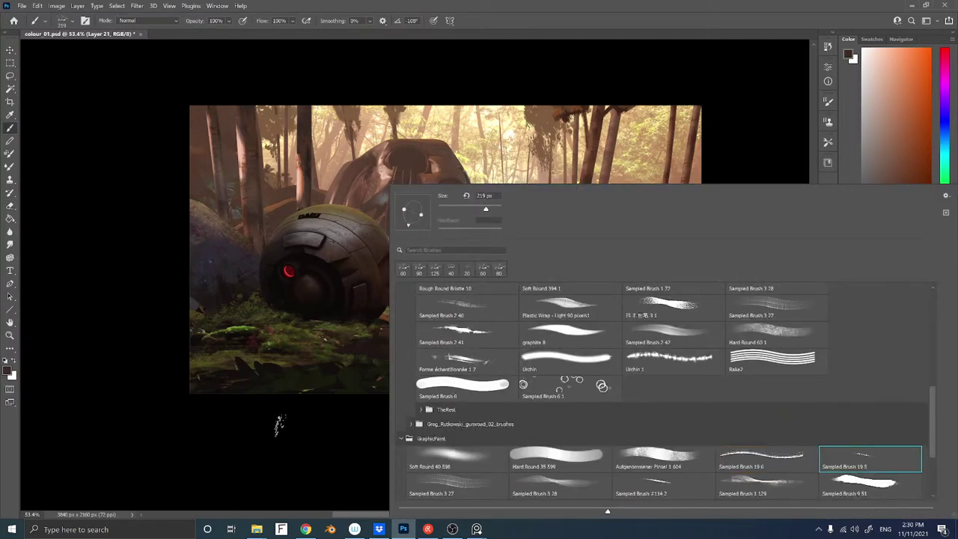
{"action": "left_click", "coordinate": [301, 426]}
{"action": "left_click", "coordinate": [457, 271], "text": "alt"}
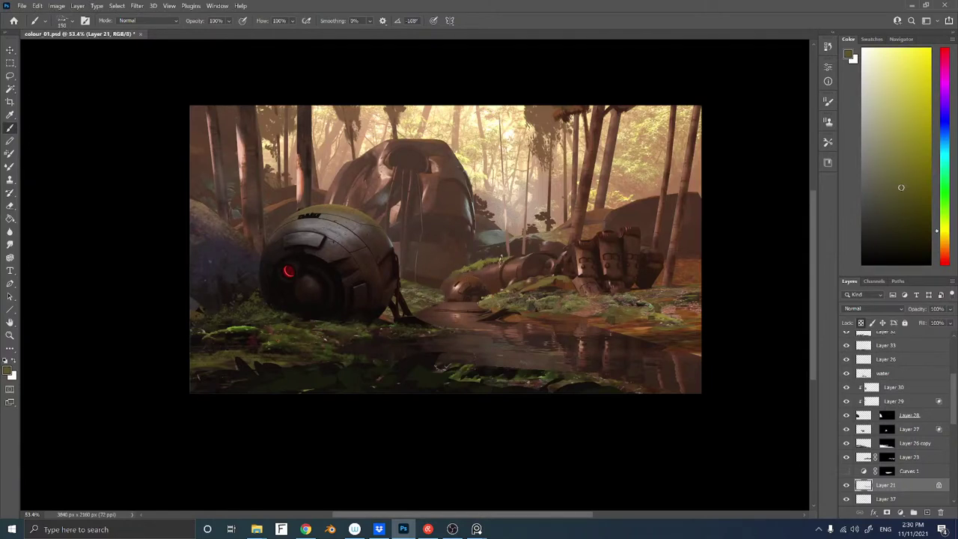
Add finer moss strokes along the robot's forearm and around the small dome in sampled olives with Sampled Brush 1 129, reduced to 40 px
{"action": "right_click", "coordinate": [453, 260]}
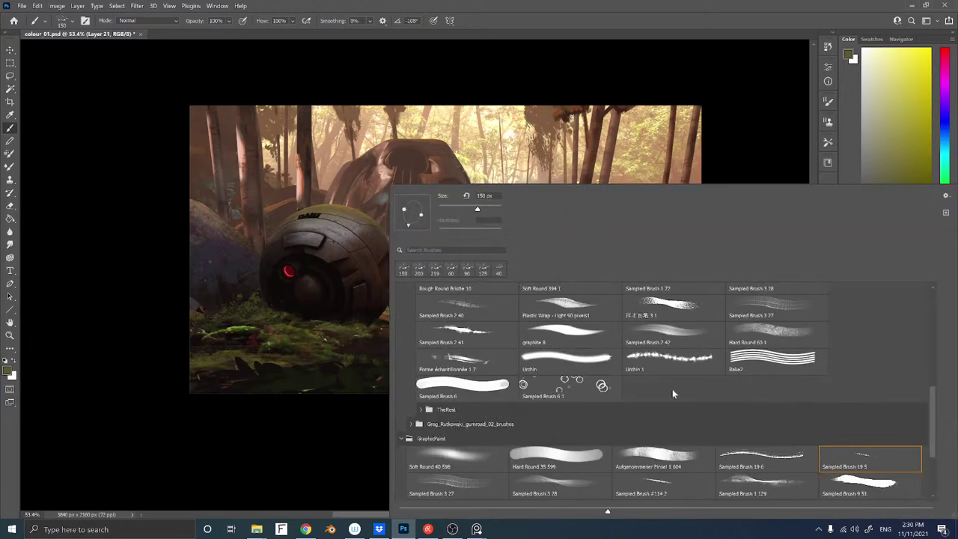
{"action": "scroll", "coordinate": [933, 423], "scroll_direction": "down", "scroll_amount": 2}
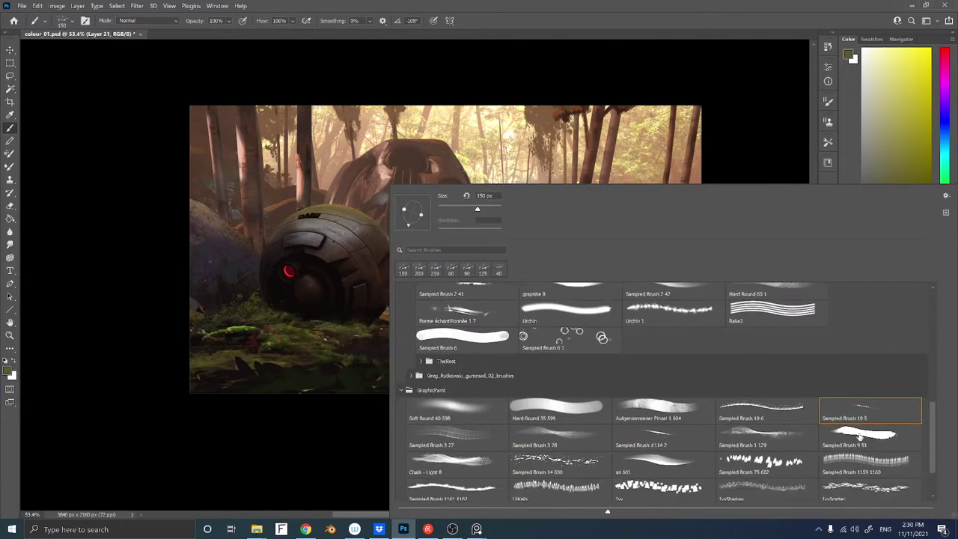
{"action": "left_click", "coordinate": [773, 437]}
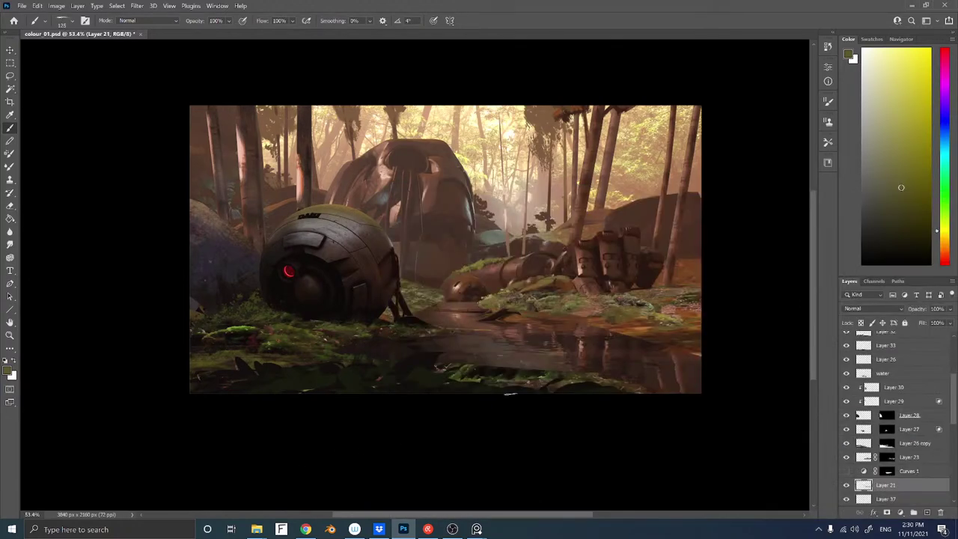
{"action": "left_click", "coordinate": [352, 456]}
{"action": "left_click", "coordinate": [509, 258], "text": "alt"}
{"action": "key", "text": "bracketleft"}
{"action": "key", "text": "bracketleft"}
{"action": "key", "text": "bracketleft"}
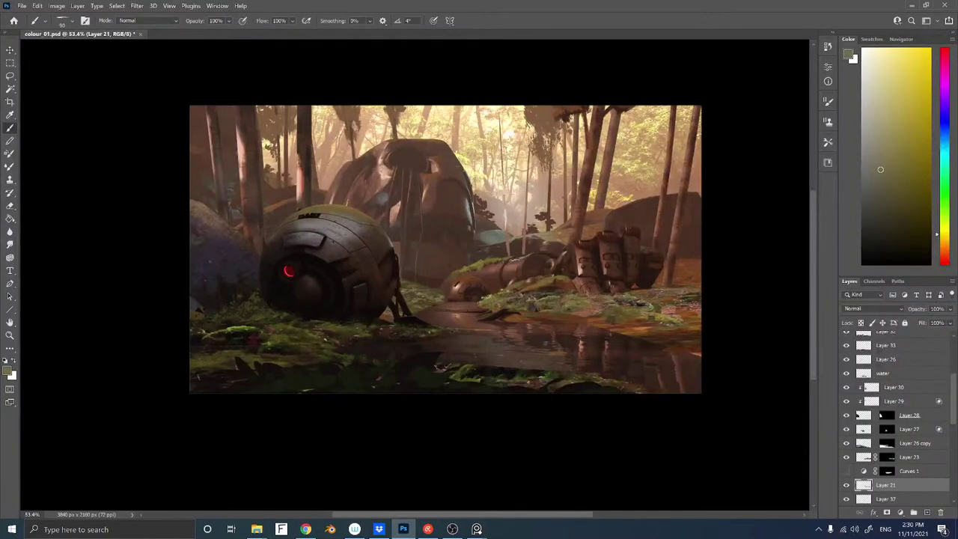
{"action": "left_click", "coordinate": [495, 276], "text": "alt"}
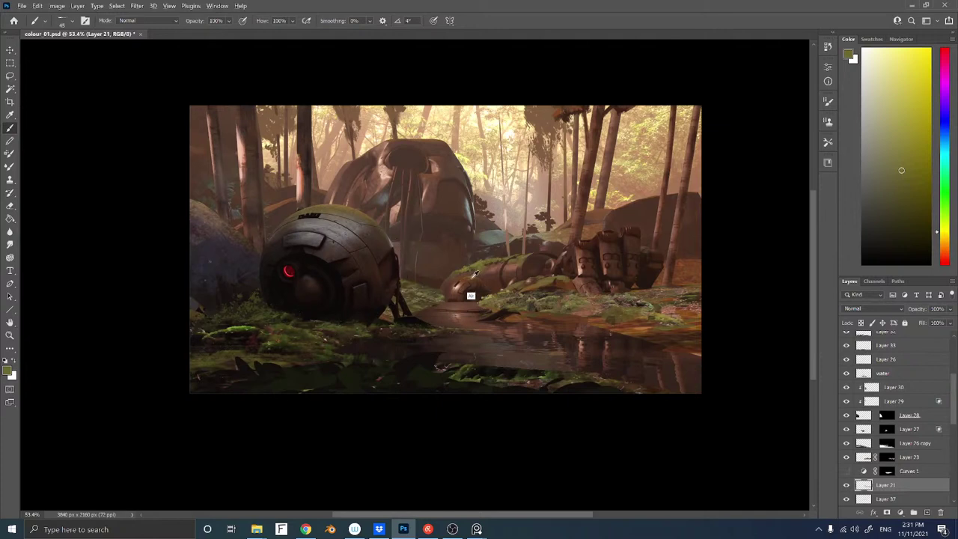
{"action": "left_click_drag", "start_coordinate": [918, 182], "coordinate": [906, 194]}
{"action": "left_click", "coordinate": [480, 285], "text": "alt"}
{"action": "left_click_drag", "start_coordinate": [447, 168], "coordinate": [442, 192]}
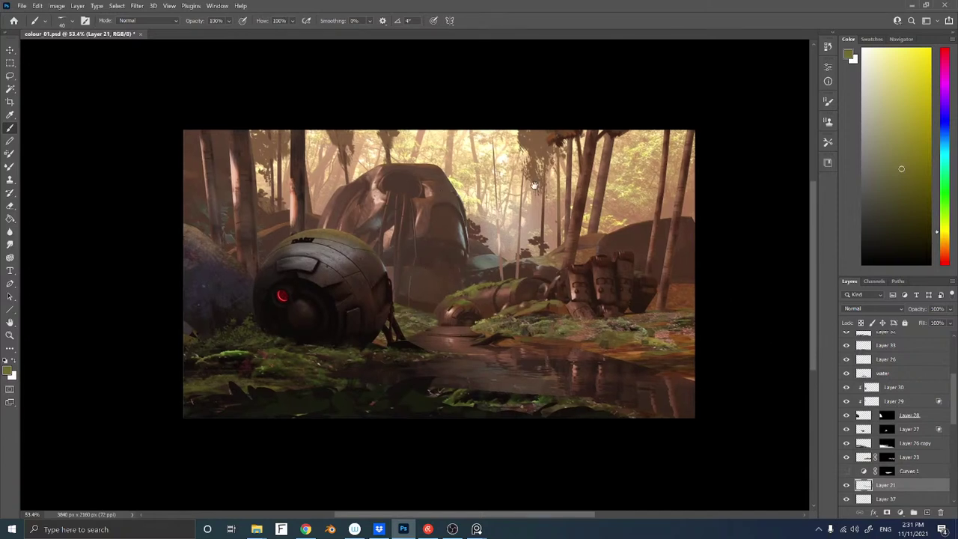
On Layer 20, paint a dark leaf cluster hanging from the canvas's upper edge, using a leafy sampled brush and a sampled dark brown
{"action": "right_click", "coordinate": [518, 252], "text": "ctrl"}
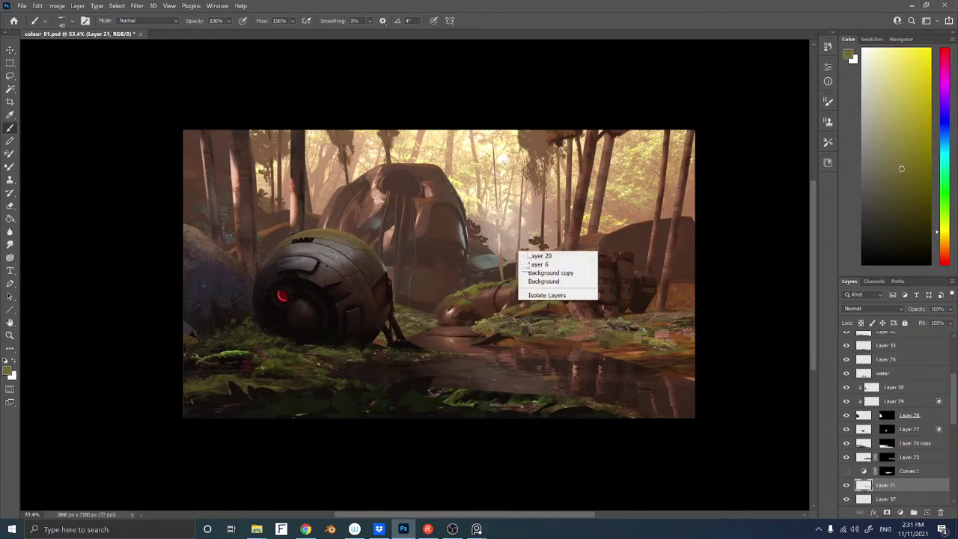
{"action": "left_click", "coordinate": [533, 252]}
{"action": "mouse_move", "coordinate": [533, 252]}
{"action": "left_mouse_down"}
{"action": "mouse_move", "coordinate": [539, 236]}
{"action": "mouse_move", "coordinate": [527, 236]}
{"action": "left_mouse_up"}
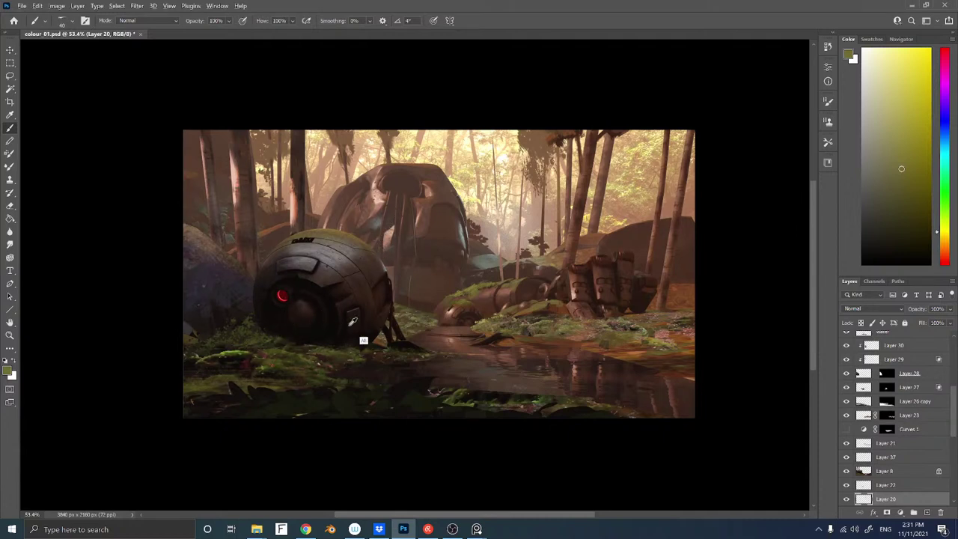
{"action": "left_click", "coordinate": [188, 341], "text": "alt"}
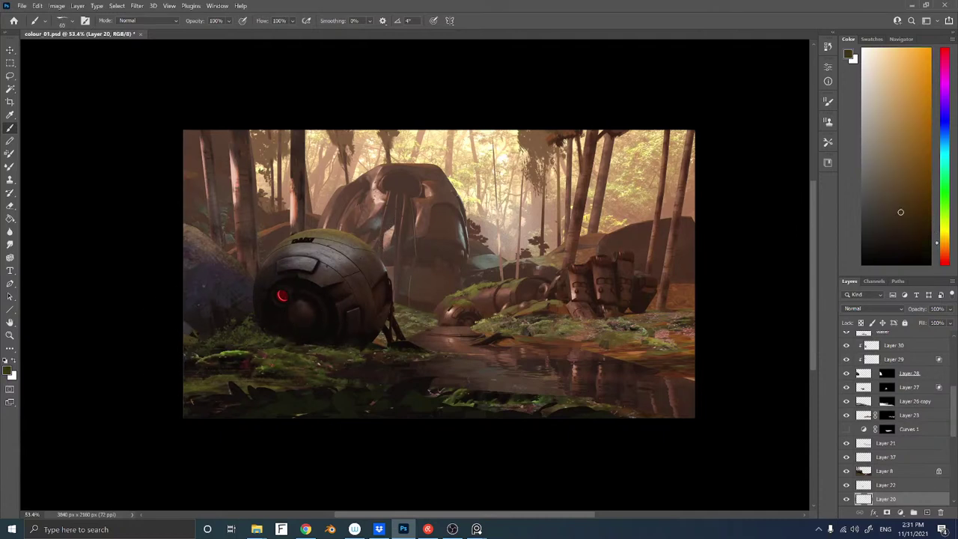
{"action": "key", "text": "bracketright"}
{"action": "right_click", "coordinate": [500, 147]}
{"action": "left_click", "coordinate": [429, 178]}
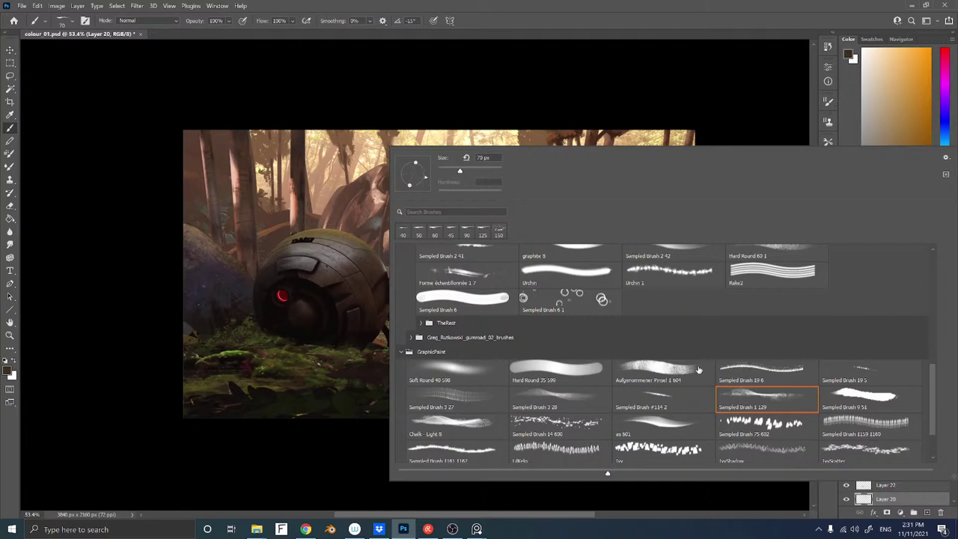
{"action": "left_click", "coordinate": [747, 370]}
{"action": "left_click", "coordinate": [531, 101]}
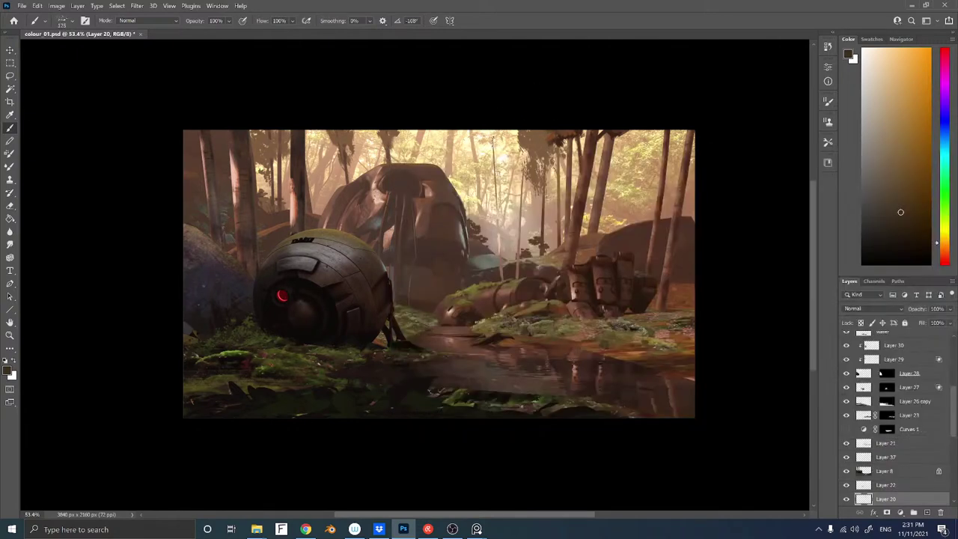
{"action": "left_click", "coordinate": [493, 144]}
{"action": "left_click", "coordinate": [493, 139]}
{"action": "left_click", "coordinate": [494, 139]}
{"action": "mouse_move", "coordinate": [491, 142]}
{"action": "left_mouse_down"}
{"action": "mouse_move", "coordinate": [481, 135]}
{"action": "mouse_move", "coordinate": [501, 168]}
{"action": "mouse_move", "coordinate": [488, 184]}
{"action": "mouse_move", "coordinate": [500, 174]}
{"action": "mouse_move", "coordinate": [499, 132]}
{"action": "left_mouse_up"}
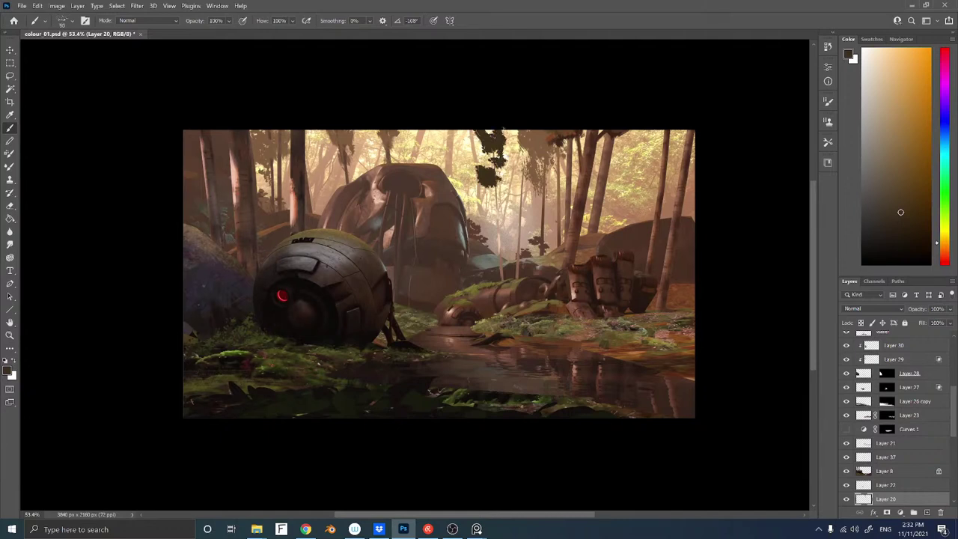
Extend the dark hanging foliage downward in a leafy strand to the right of the large background rock
{"action": "left_click", "coordinate": [504, 131]}
{"action": "left_click", "coordinate": [501, 157]}
{"action": "left_click", "coordinate": [490, 155]}
{"action": "left_click", "coordinate": [500, 175]}
{"action": "left_click", "coordinate": [501, 180]}
{"action": "mouse_move", "coordinate": [500, 196]}
{"action": "left_mouse_down"}
{"action": "mouse_move", "coordinate": [512, 206]}
{"action": "mouse_move", "coordinate": [503, 214]}
{"action": "left_mouse_up"}
{"action": "left_click", "coordinate": [498, 190]}
{"action": "left_click", "coordinate": [497, 203]}
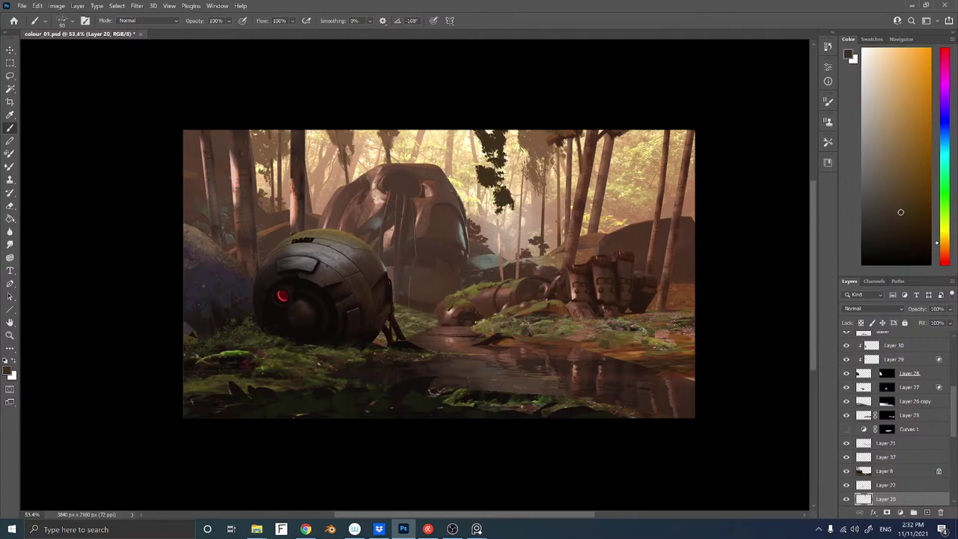
Paint a second dark leafy strand just right of the first one and join their lower ends
{"action": "mouse_move", "coordinate": [522, 155]}
{"action": "left_mouse_down"}
{"action": "mouse_move", "coordinate": [527, 169]}
{"action": "mouse_move", "coordinate": [530, 134]}
{"action": "mouse_move", "coordinate": [519, 138]}
{"action": "mouse_move", "coordinate": [523, 191]}
{"action": "mouse_move", "coordinate": [514, 193]}
{"action": "mouse_move", "coordinate": [510, 176]}
{"action": "mouse_move", "coordinate": [533, 183]}
{"action": "mouse_move", "coordinate": [514, 167]}
{"action": "left_mouse_up"}
{"action": "key", "text": "bracketright"}
{"action": "key", "text": "bracketright"}
{"action": "key", "text": "bracketleft"}
{"action": "key", "text": "bracketleft"}
{"action": "left_click", "coordinate": [533, 165]}
{"action": "left_click", "coordinate": [518, 152]}
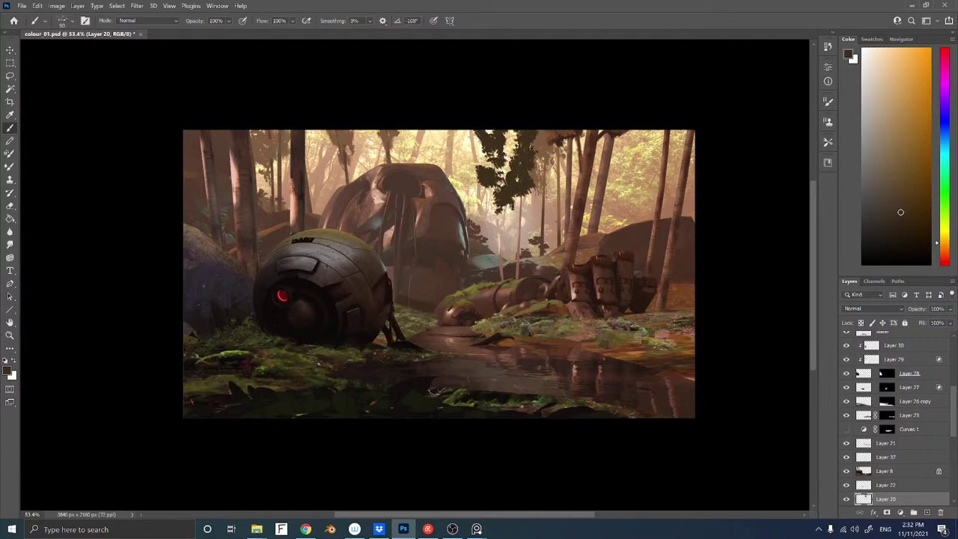
{"action": "left_click", "coordinate": [532, 145]}
{"action": "left_click", "coordinate": [527, 197]}
{"action": "left_click", "coordinate": [525, 207]}
Lock Layer 20's transparent pixels and tint the hanging foliage in a sampled warm brown with Soft Round 40 598 at 500 px
{"action": "key", "text": "slash"}
{"action": "right_click", "coordinate": [576, 240]}
{"action": "left_click", "coordinate": [442, 414]}
{"action": "left_click", "coordinate": [356, 474]}
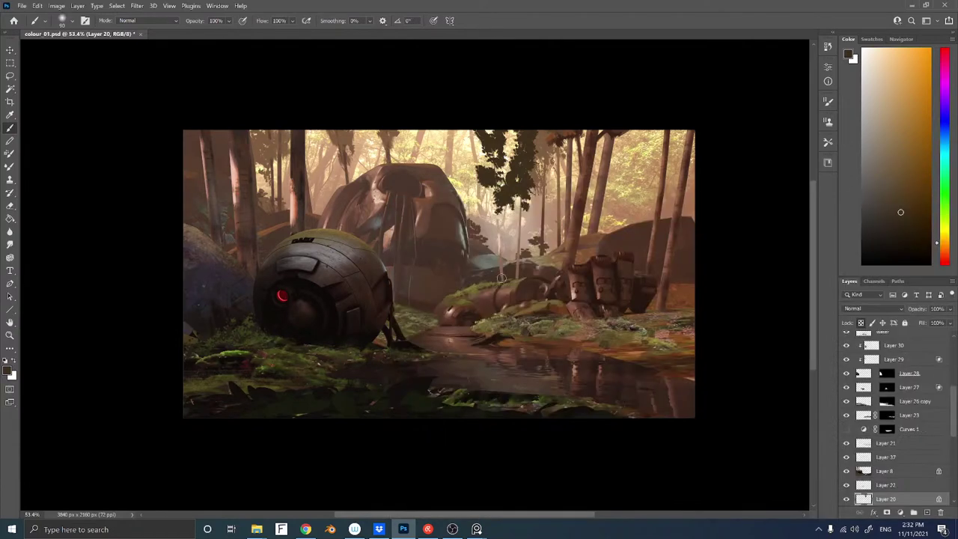
{"action": "left_click", "coordinate": [557, 256], "text": "alt"}
{"action": "key", "text": "bracketright"}
{"action": "key", "text": "bracketright"}
{"action": "key", "text": "bracketright"}
{"action": "key", "text": "bracketright"}
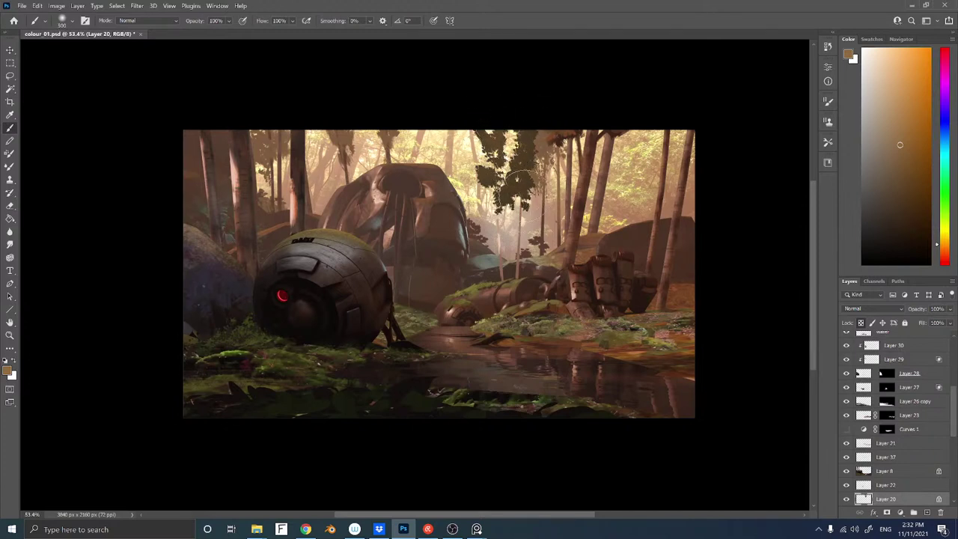
Vary the hanging leaves with the leafy brush at 100 px and 50% flow, using a sampled reddish brown
{"action": "right_click", "coordinate": [486, 230]}
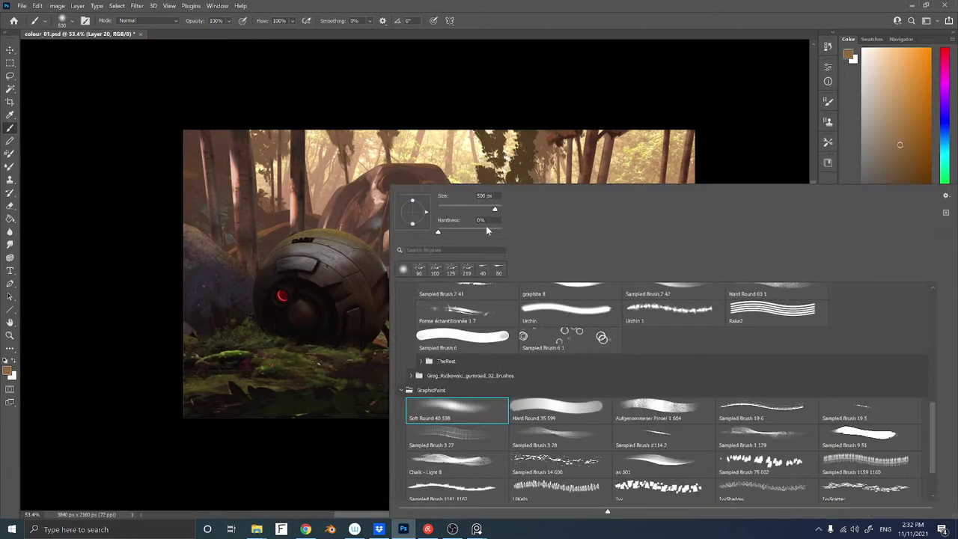
{"action": "double_click", "coordinate": [418, 271]}
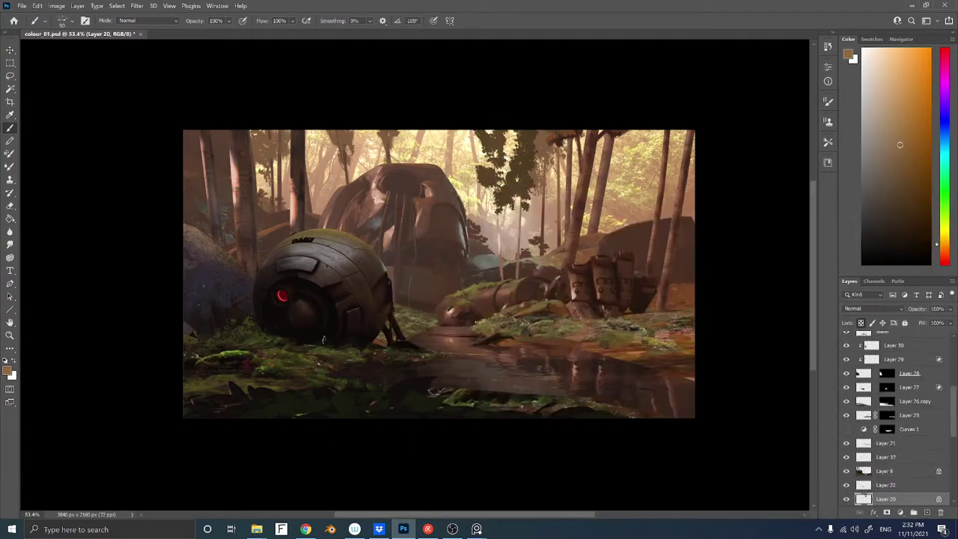
{"action": "left_click_drag", "start_coordinate": [270, 18], "coordinate": [238, 38]}
{"action": "left_click", "coordinate": [567, 155], "text": "alt"}
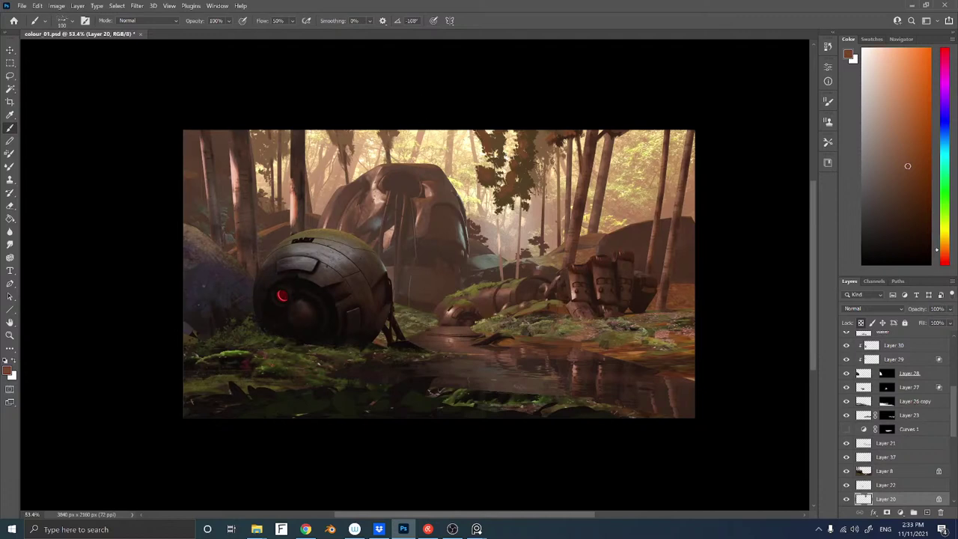
Add a new layer and paint thin light stems through the hanging foliage with Sampled Brush 9 51 at 15 px in a sampled pinkish brown
{"action": "key", "text": "ctrl+shift+n"}
{"action": "key", "text": "Return"}
{"action": "right_click", "coordinate": [485, 244]}
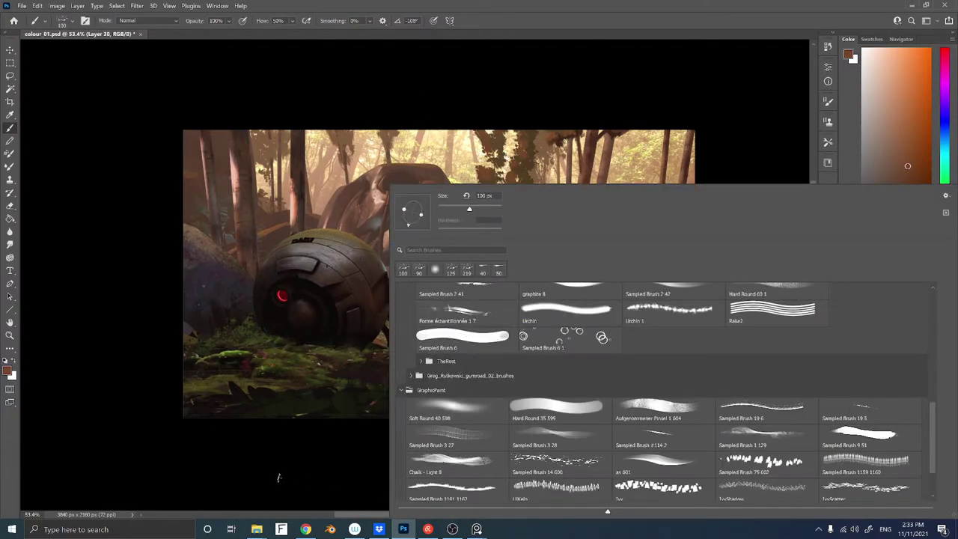
{"action": "left_click", "coordinate": [868, 432]}
{"action": "left_click", "coordinate": [298, 455]}
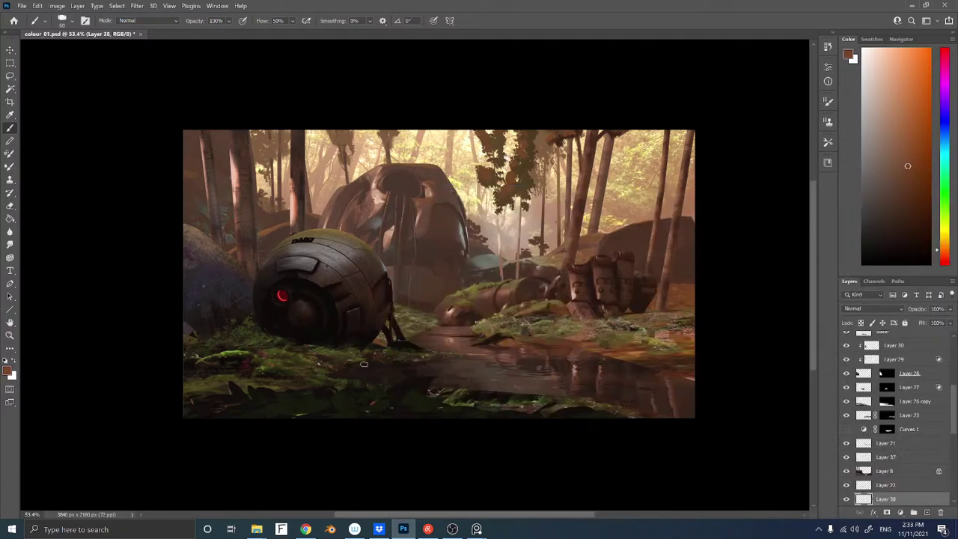
{"action": "left_click", "coordinate": [523, 209], "text": "alt"}
{"action": "key", "text": "bracketleft"}
{"action": "key", "text": "bracketleft"}
{"action": "key", "text": "bracketleft"}
{"action": "key", "text": "bracketleft"}
{"action": "key", "text": "bracketleft"}
{"action": "key", "text": "bracketleft"}
{"action": "left_click_drag", "start_coordinate": [517, 190], "coordinate": [517, 210]}
{"action": "left_click_drag", "start_coordinate": [474, 302], "coordinate": [493, 278]}
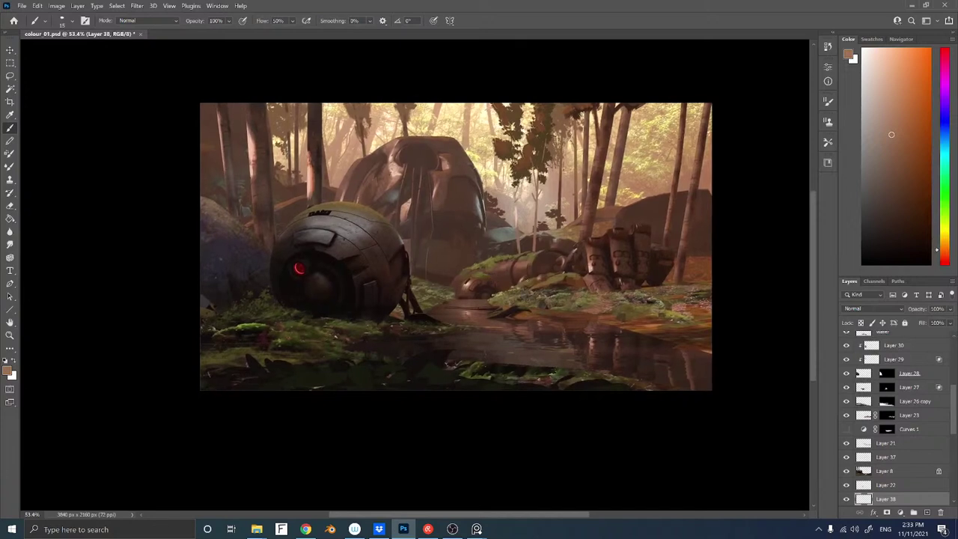
Check the painting's values in the grayscale proof preview and return to the colour view
{"action": "key", "text": "ctrl+y"}
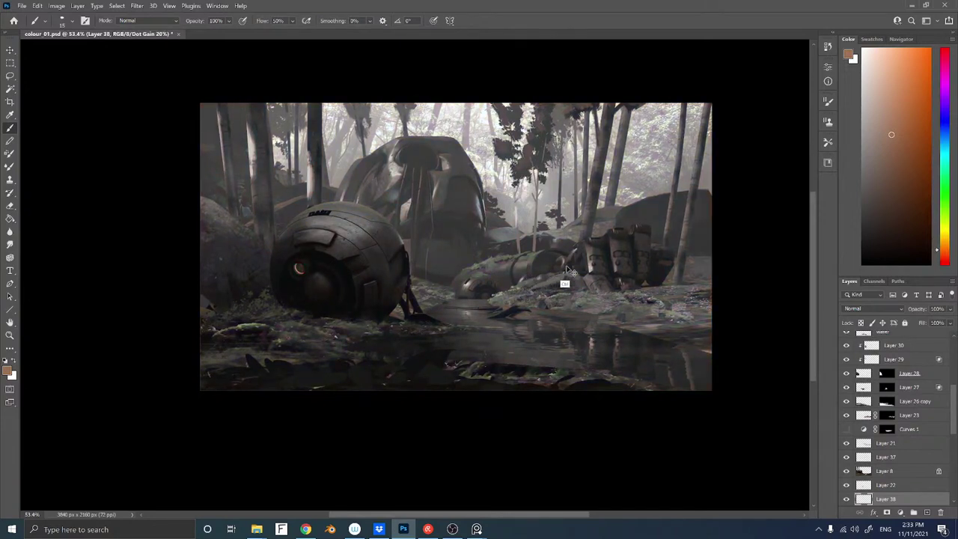
{"action": "key", "text": "ctrl+y"}
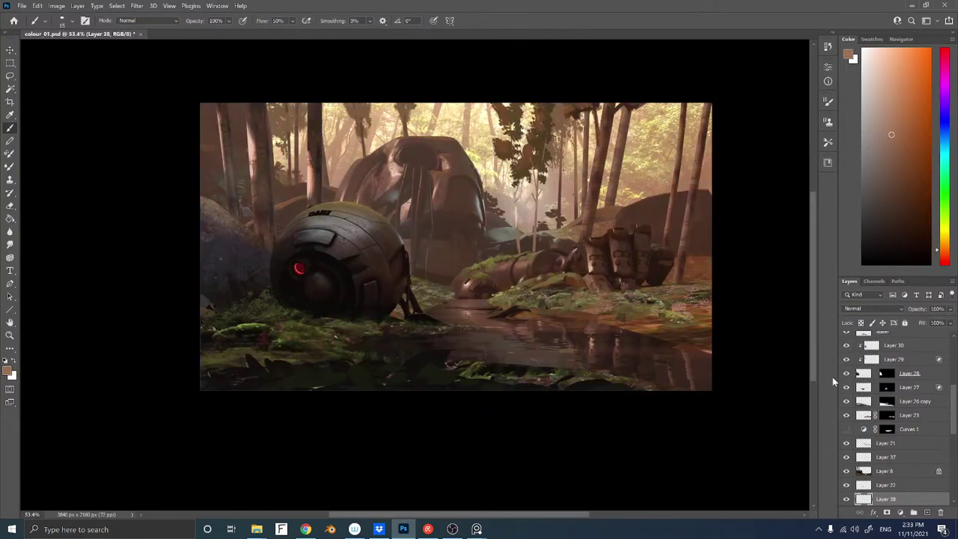
{"action": "left_click_drag", "start_coordinate": [563, 229], "coordinate": [579, 249]}
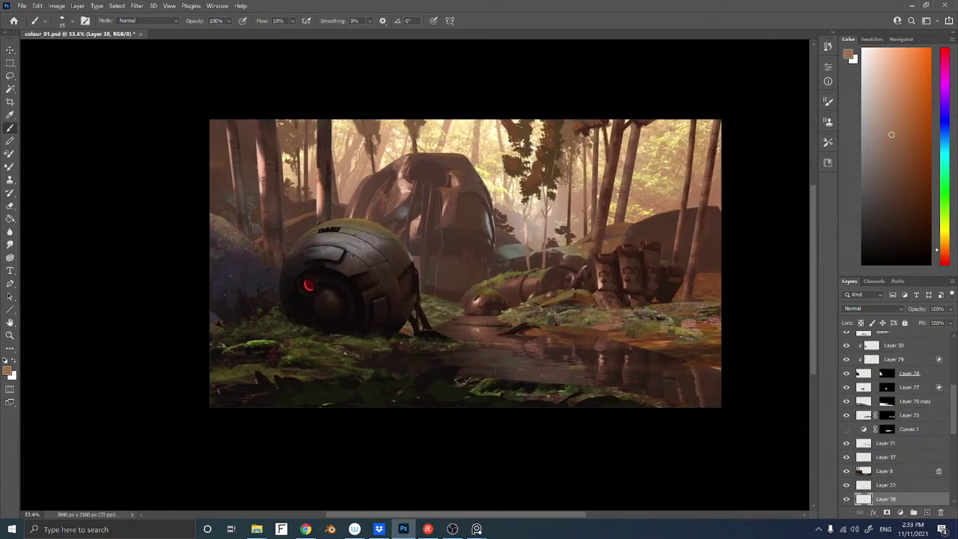
Add a new layer above Layer 8 and ready Sampled Brush 3 613 at 150 px in a dark olive sampled near the sphere's base
{"action": "right_click", "coordinate": [359, 229], "text": "ctrl"}
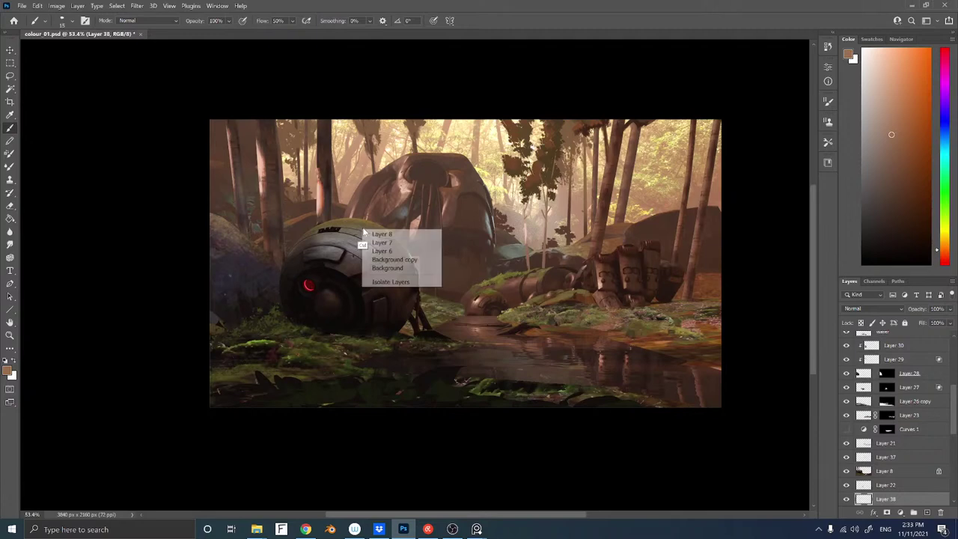
{"action": "left_click", "coordinate": [376, 236]}
{"action": "key", "text": "ctrl+shift+alt+n"}
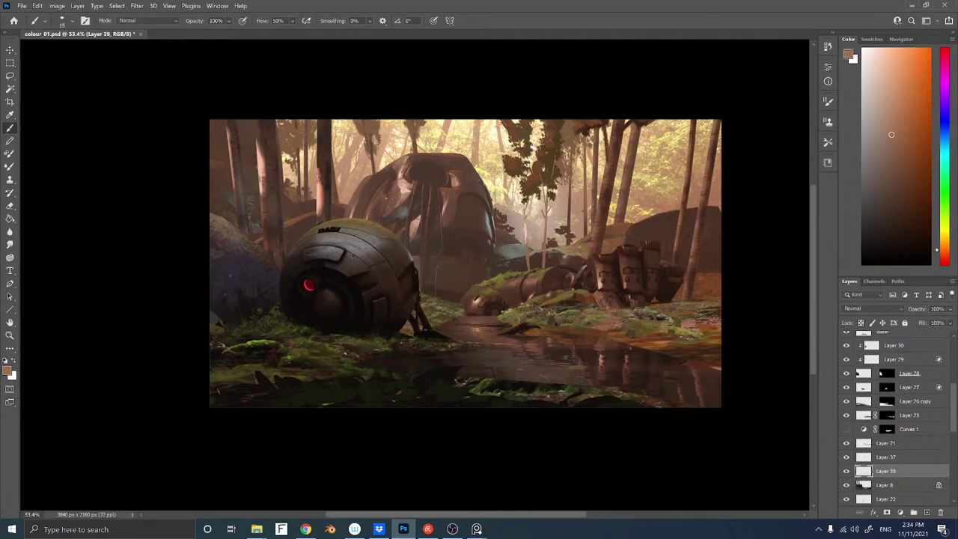
{"action": "left_click", "coordinate": [317, 325], "text": "alt"}
{"action": "key", "text": "bracketright"}
{"action": "key", "text": "bracketright"}
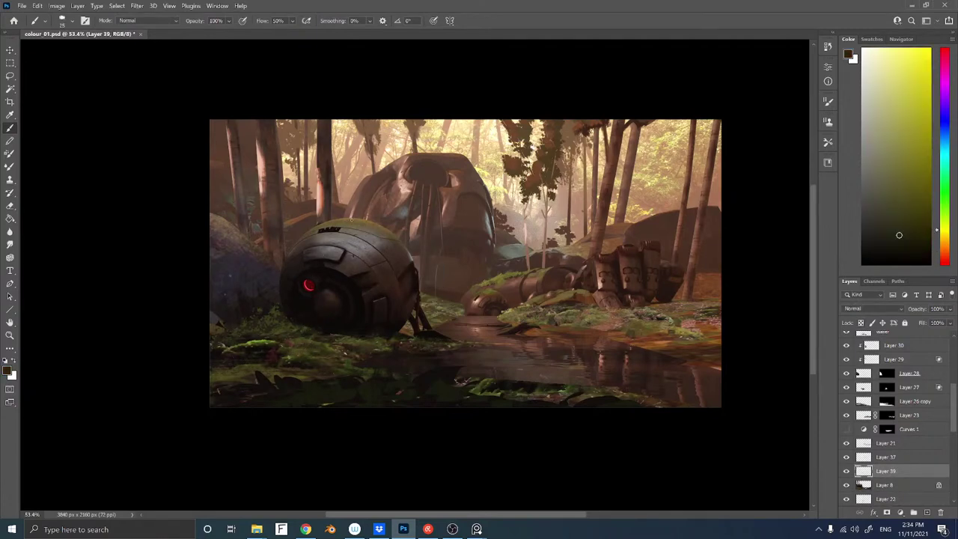
{"action": "right_click", "coordinate": [352, 314]}
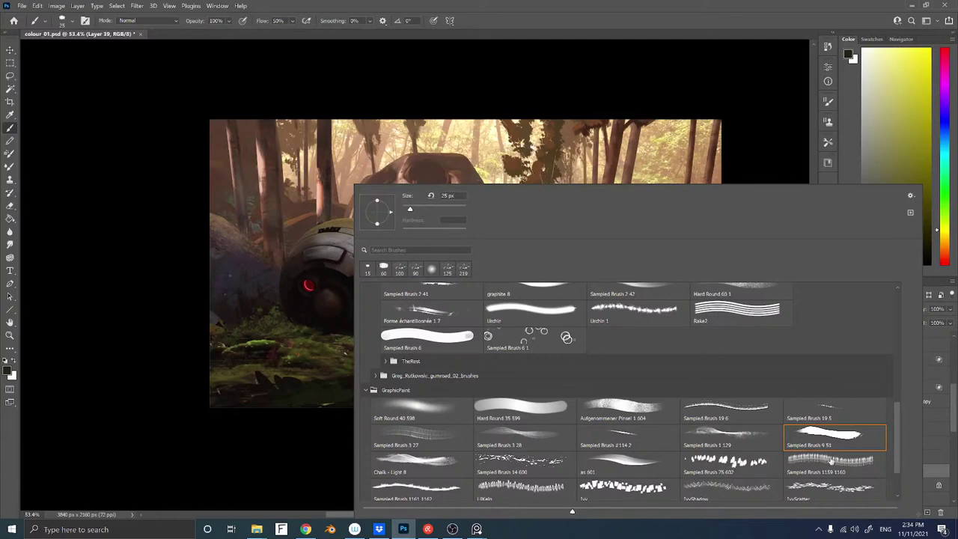
{"action": "left_click_drag", "start_coordinate": [899, 437], "coordinate": [898, 460]}
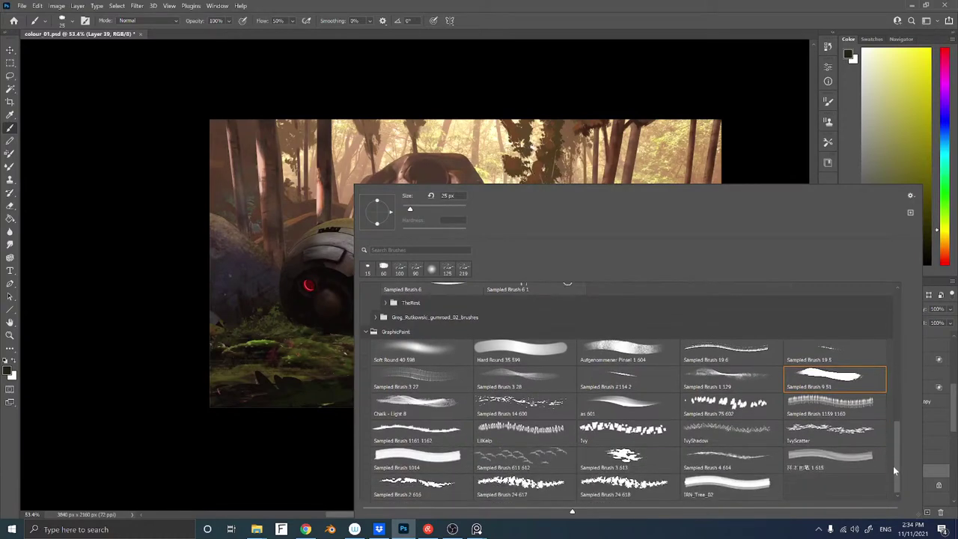
{"action": "left_click", "coordinate": [631, 455]}
{"action": "left_click", "coordinate": [286, 474]}
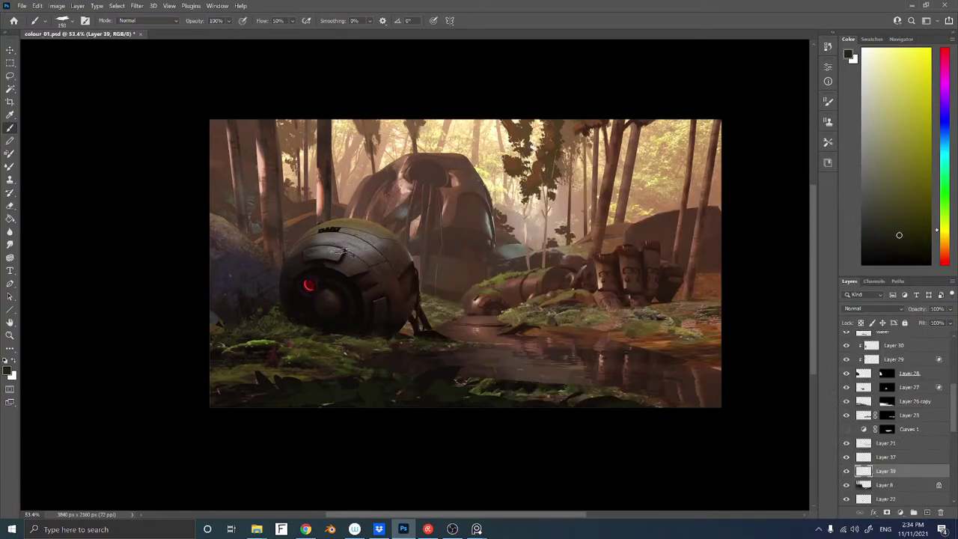
Lasso the top of the robot sphere, paint dark moss patches inside the selection at 200 px and erase parts to break them up
{"action": "key", "text": "l"}
{"action": "mouse_move", "coordinate": [287, 255]}
{"action": "left_mouse_down"}
{"action": "mouse_move", "coordinate": [367, 218]}
{"action": "mouse_move", "coordinate": [405, 240]}
{"action": "mouse_move", "coordinate": [420, 271]}
{"action": "mouse_move", "coordinate": [380, 246]}
{"action": "mouse_move", "coordinate": [288, 258]}
{"action": "left_mouse_up"}
{"action": "key", "text": "b"}
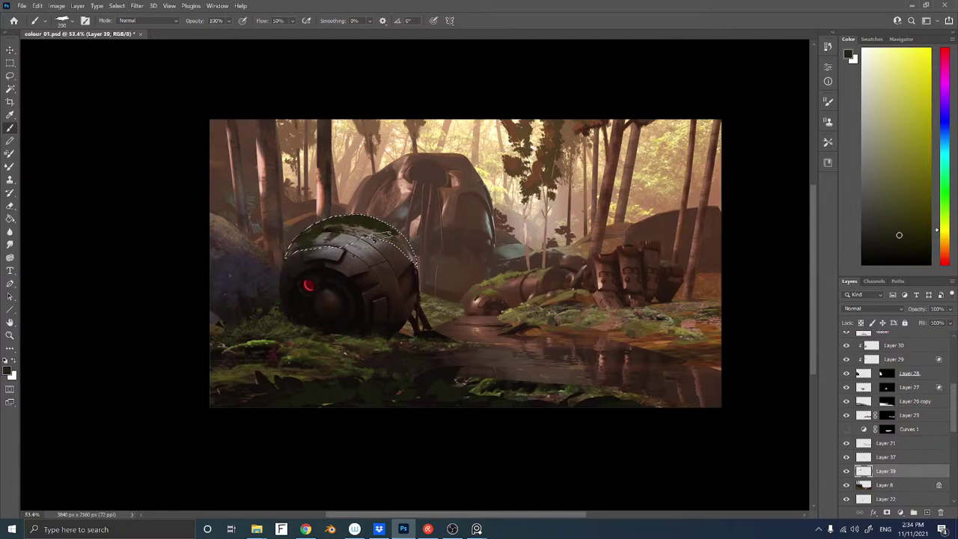
{"action": "key", "text": "e"}
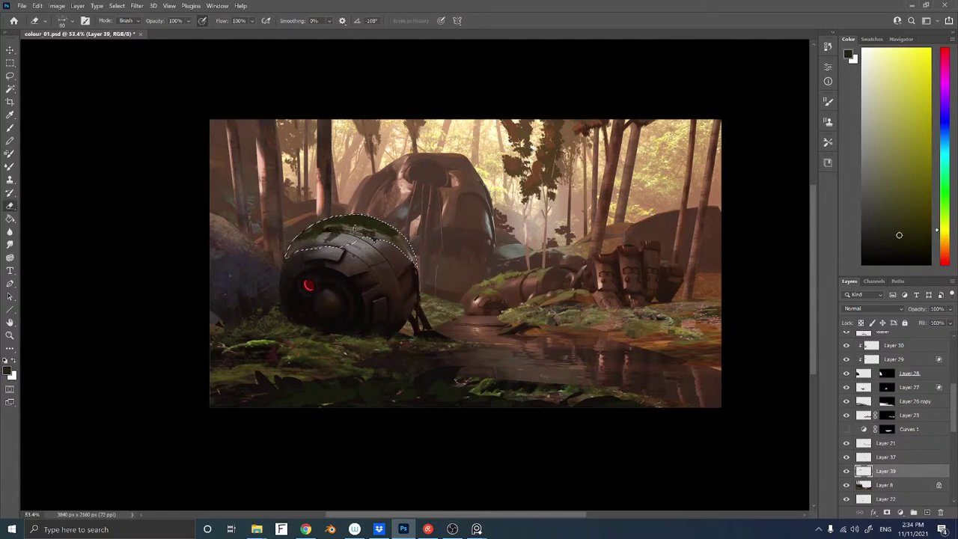
Add a new layer beneath Layer 39 and ready Sampled Brush 3 28 at 150 px for softer moss texture
{"action": "key", "text": "ctrl+shift+n"}
{"action": "key", "text": "Return"}
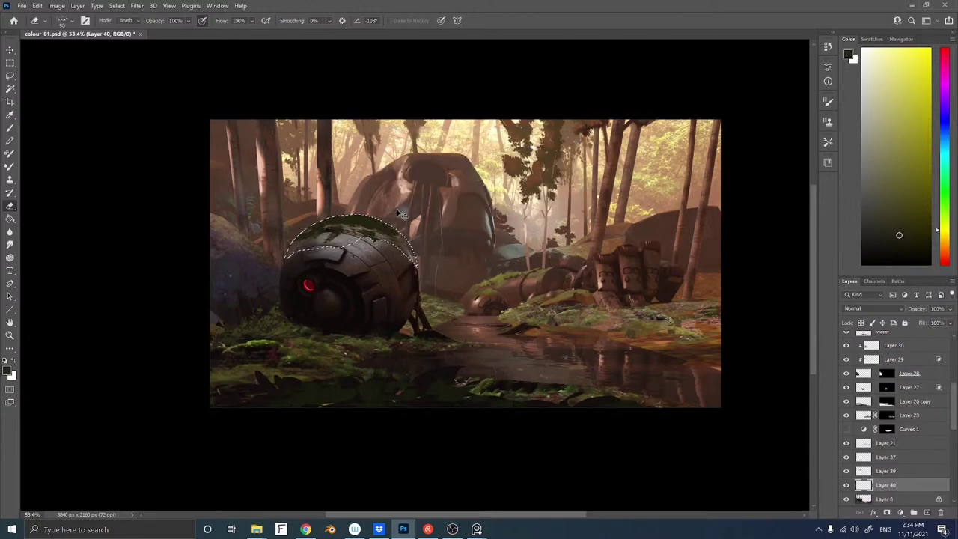
{"action": "key", "text": "b"}
{"action": "right_click", "coordinate": [435, 408]}
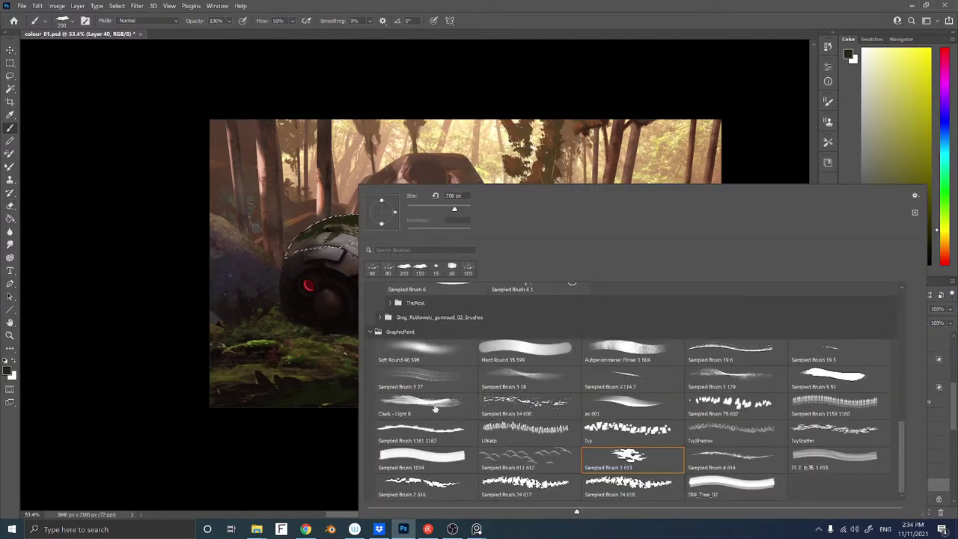
{"action": "left_click", "coordinate": [434, 379]}
{"action": "double_click", "coordinate": [514, 377]}
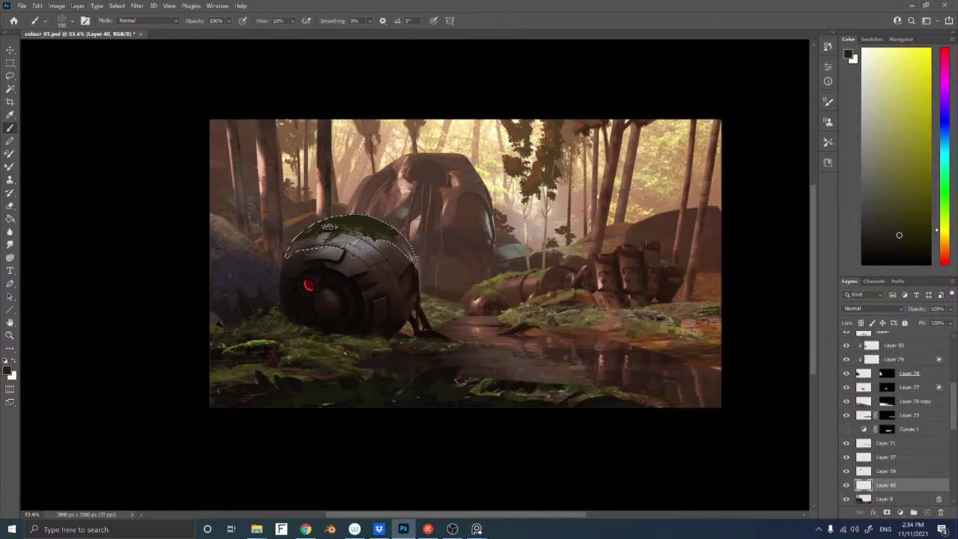
Erase into the edges of the new moss with a 175 px eraser and merge Layer 39 down into Layer 40
{"action": "key", "text": "e"}
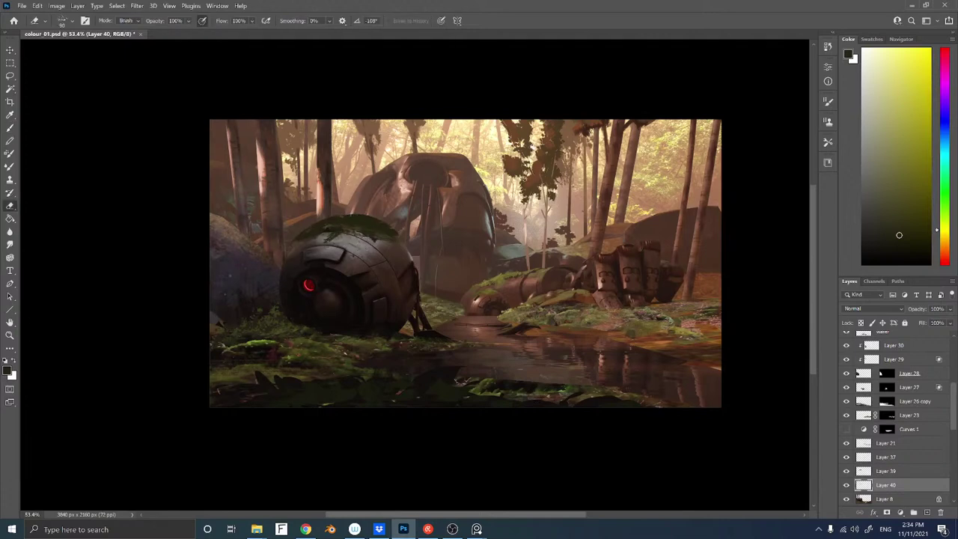
{"action": "right_click", "coordinate": [337, 250]}
{"action": "left_click", "coordinate": [741, 355]}
{"action": "left_click", "coordinate": [748, 143]}
{"action": "left_click", "coordinate": [888, 473]}
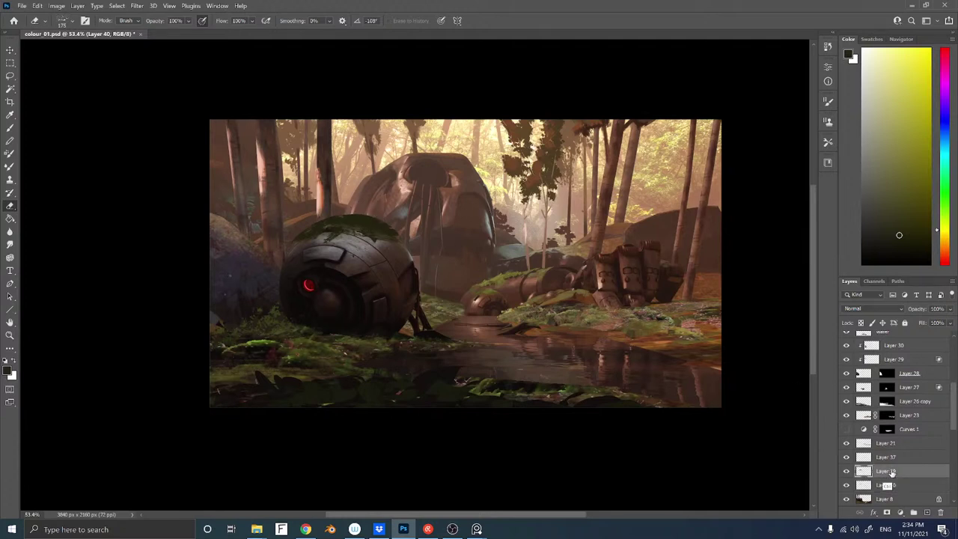
{"action": "key", "text": "ctrl+e"}
Paint over the upper edge of the sphere's moss with Sampled Brush 19 6 in a dark olive sampled from the moss
{"action": "left_click", "coordinate": [309, 227], "text": "alt"}
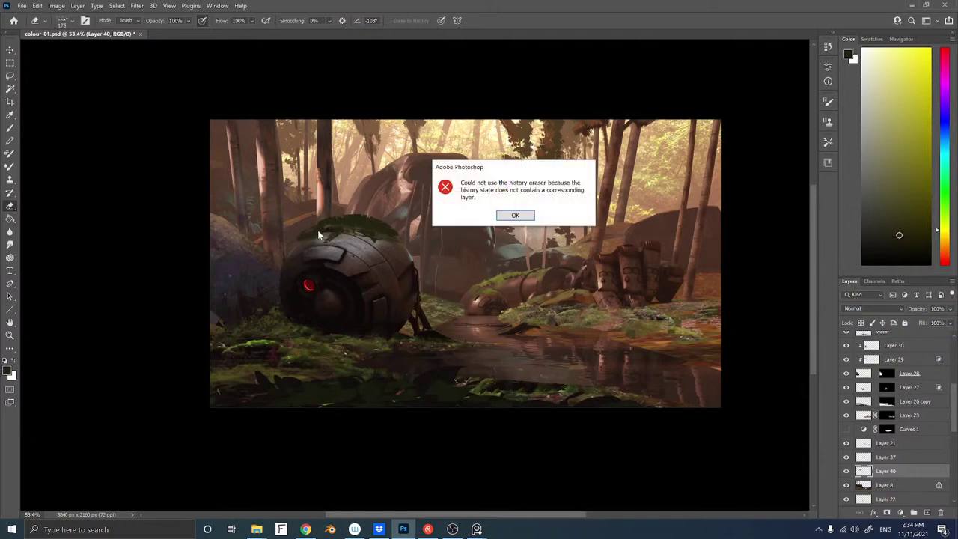
{"action": "key", "text": "Return"}
{"action": "key", "text": "b"}
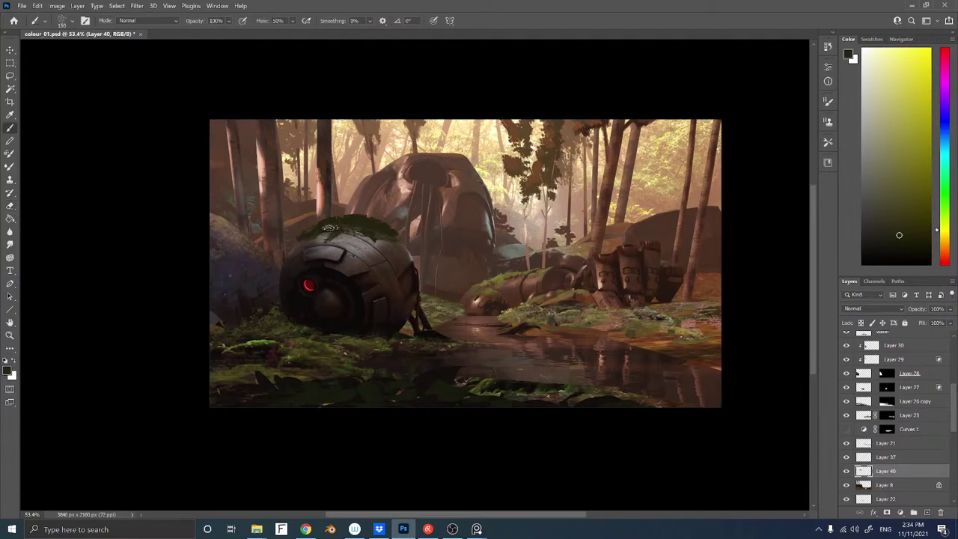
{"action": "right_click", "coordinate": [357, 238]}
{"action": "double_click", "coordinate": [348, 274]}
{"action": "left_click", "coordinate": [312, 238], "text": "alt"}
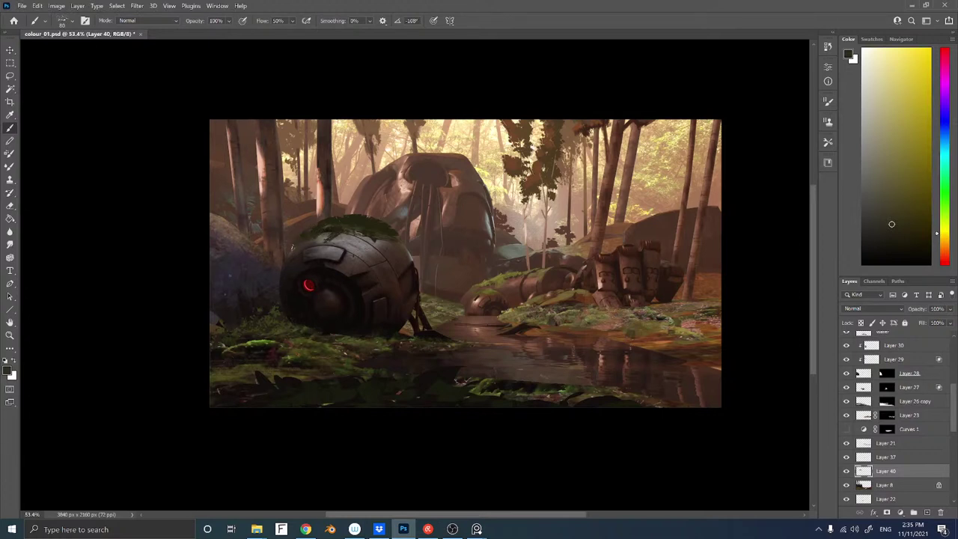
{"action": "left_click", "coordinate": [332, 221], "text": "alt"}
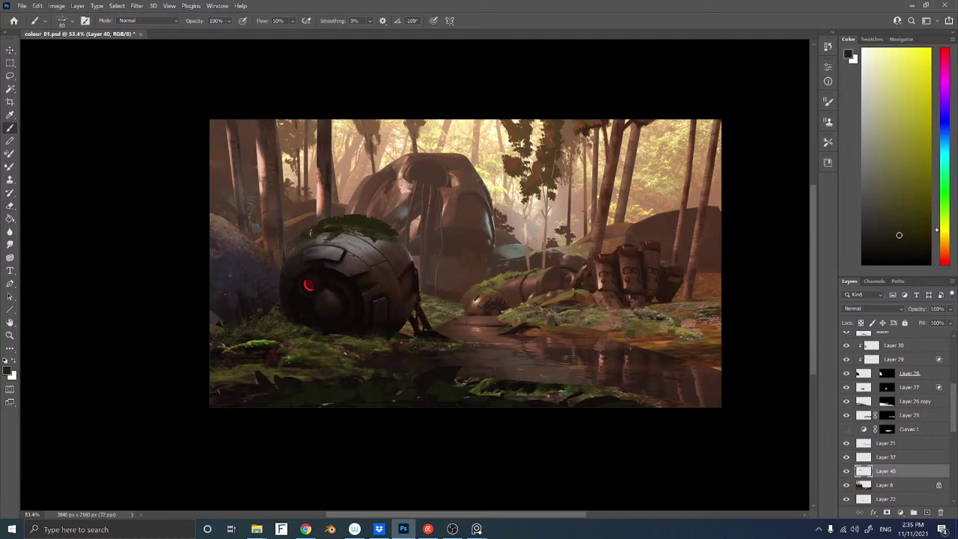
{"action": "right_click", "coordinate": [341, 213]}
{"action": "left_click", "coordinate": [707, 348]}
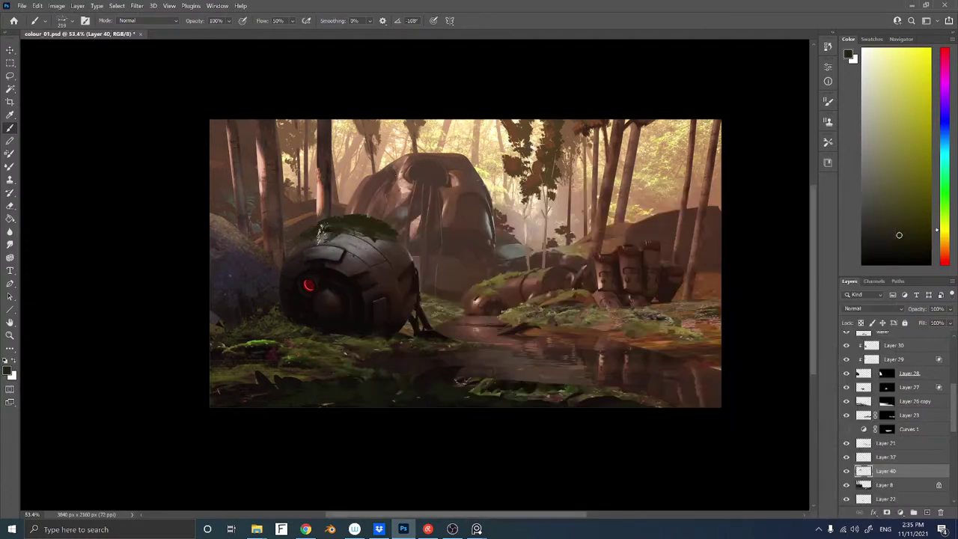
{"action": "left_click", "coordinate": [313, 240]}
Extend the dark moss down both upper edges of the sphere using Sampled Brush 75 602 and Sampled Brush 2 616 at 60 px
{"action": "right_click", "coordinate": [488, 271]}
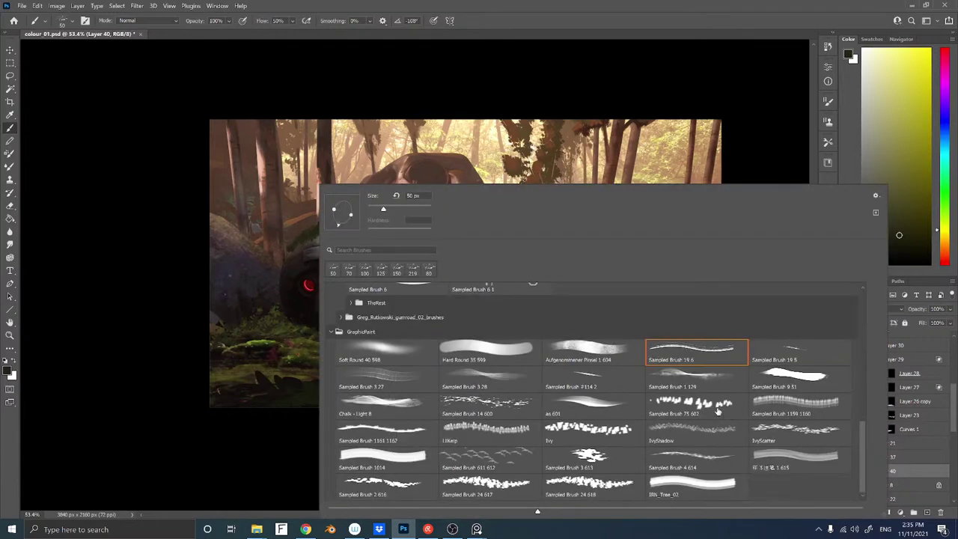
{"action": "left_click", "coordinate": [717, 410]}
{"action": "left_click", "coordinate": [298, 244]}
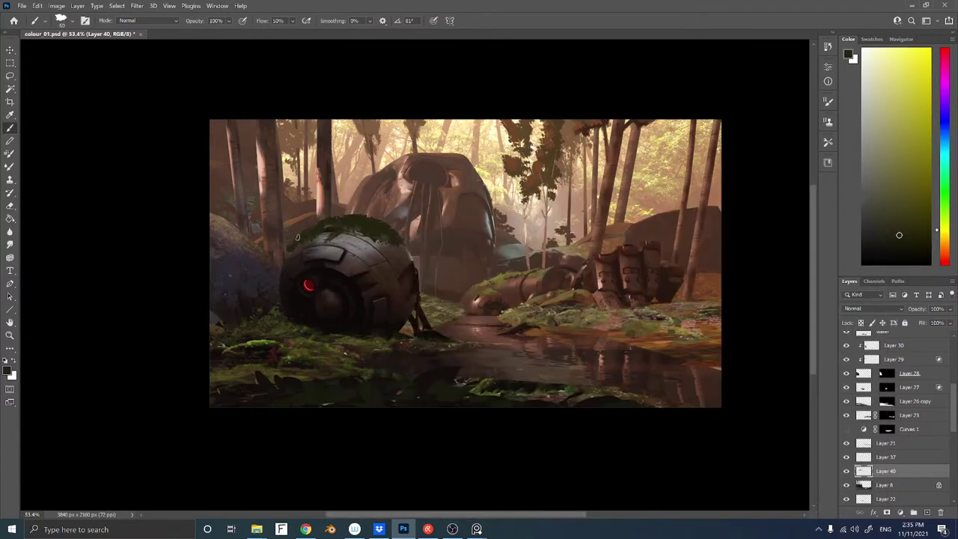
{"action": "right_click", "coordinate": [335, 220]}
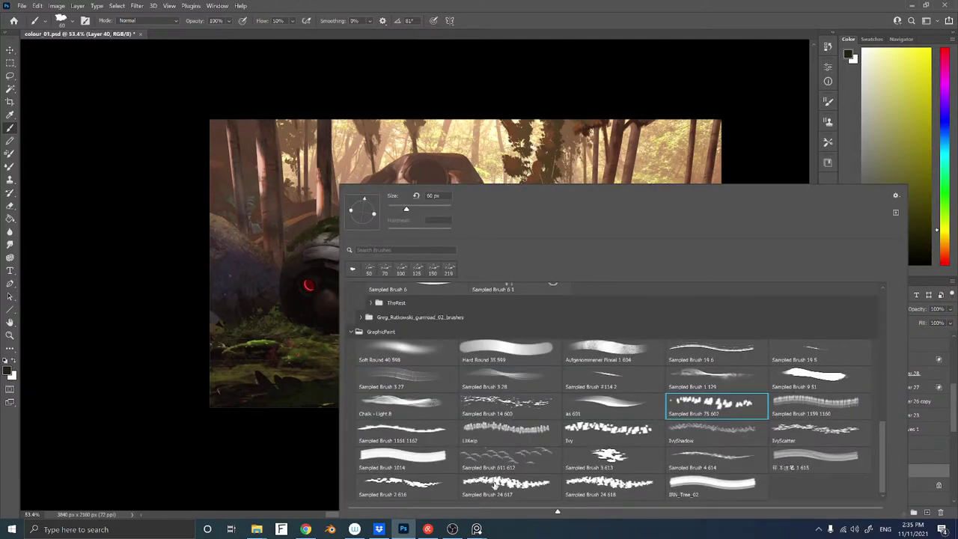
{"action": "left_click", "coordinate": [388, 485]}
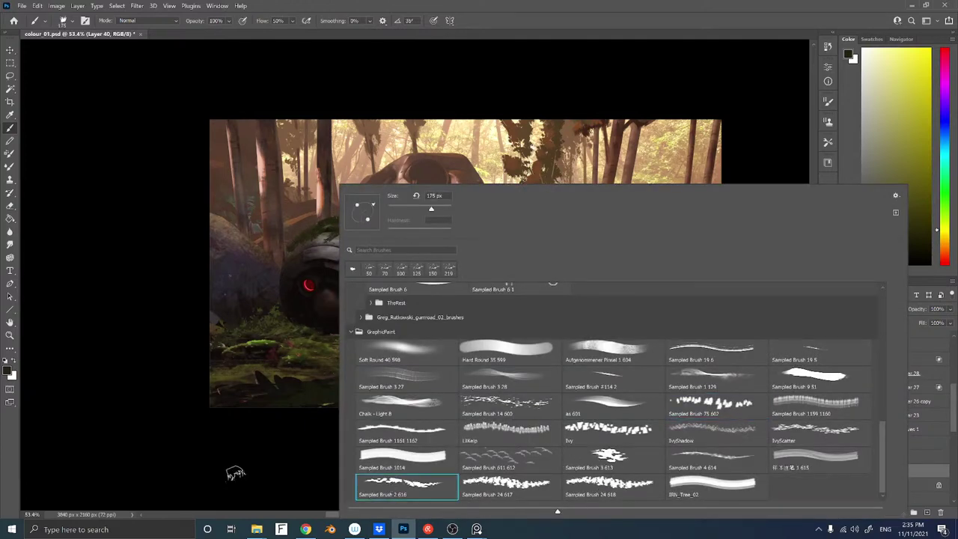
{"action": "left_click", "coordinate": [235, 474]}
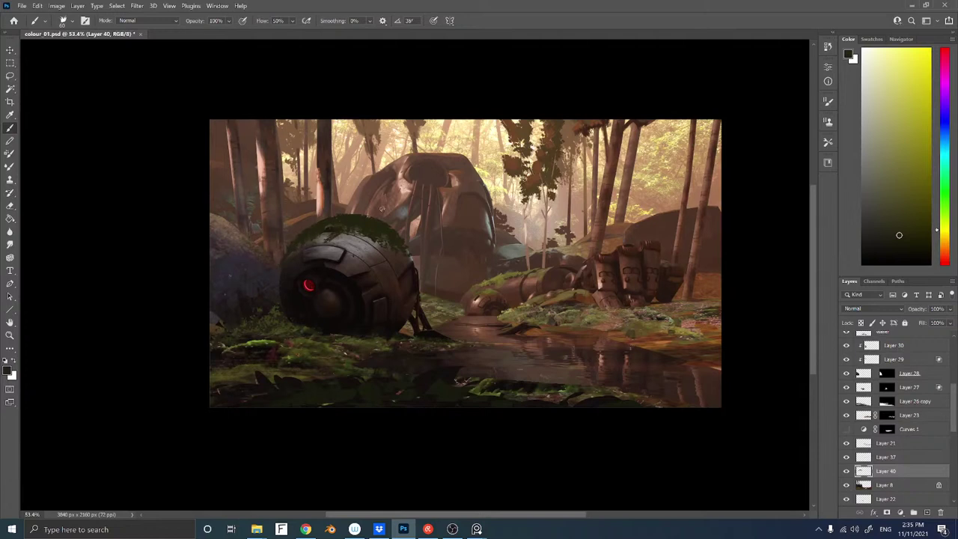
Lock Layer 40's transparent pixels and paint lighter olive to warm brown tones over the sphere's moss at 125 px
{"action": "key", "text": "slash"}
{"action": "left_click", "coordinate": [901, 229]}
{"action": "left_click", "coordinate": [944, 237]}
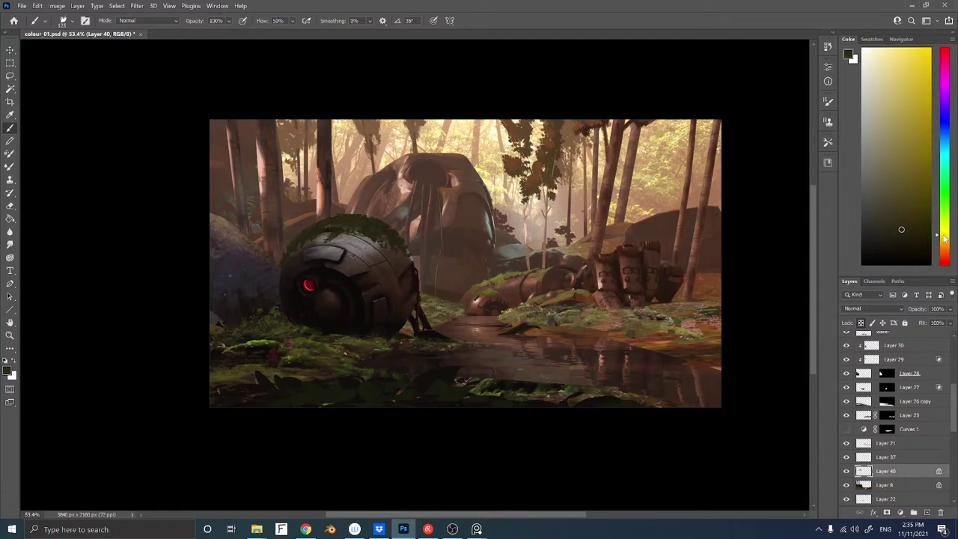
{"action": "left_click", "coordinate": [897, 212]}
{"action": "left_click", "coordinate": [946, 240]}
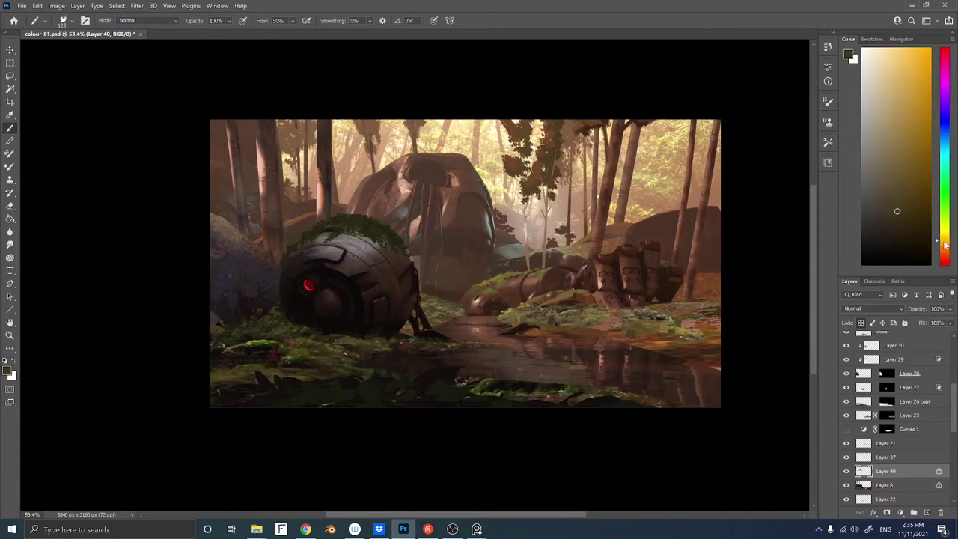
{"action": "left_click", "coordinate": [893, 178]}
{"action": "left_click", "coordinate": [901, 190]}
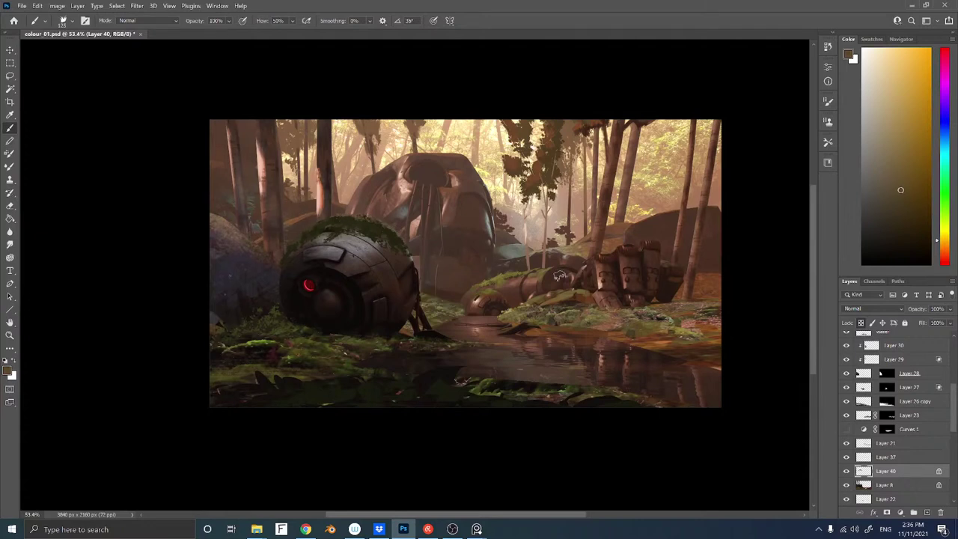
Add a new layer above Layer 40 and briefly show the Layer 9 sketch to check where the birds sit on the sphere
{"action": "key", "text": "ctrl+shift+n"}
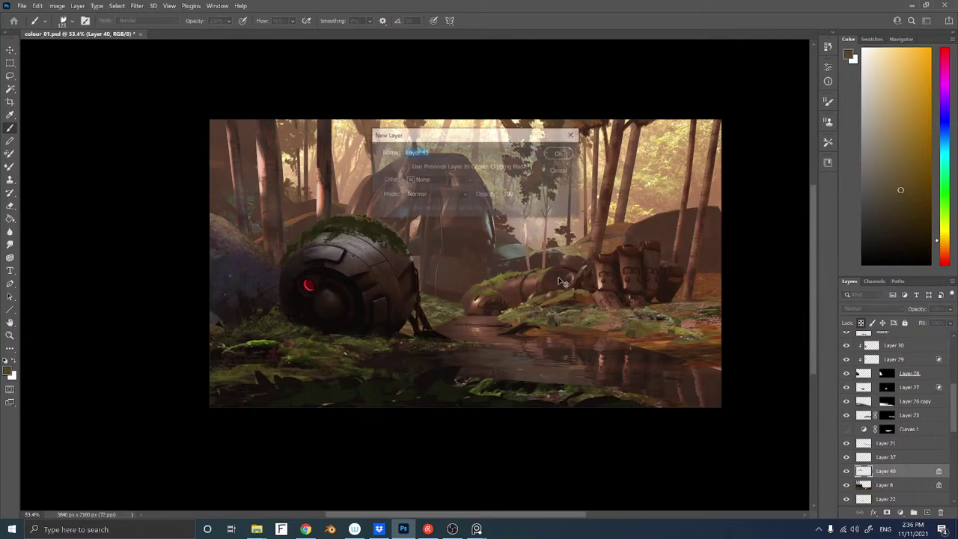
{"action": "key", "text": "Return"}
{"action": "scroll", "coordinate": [454, 274], "scroll_direction": "up", "scroll_amount": 6}
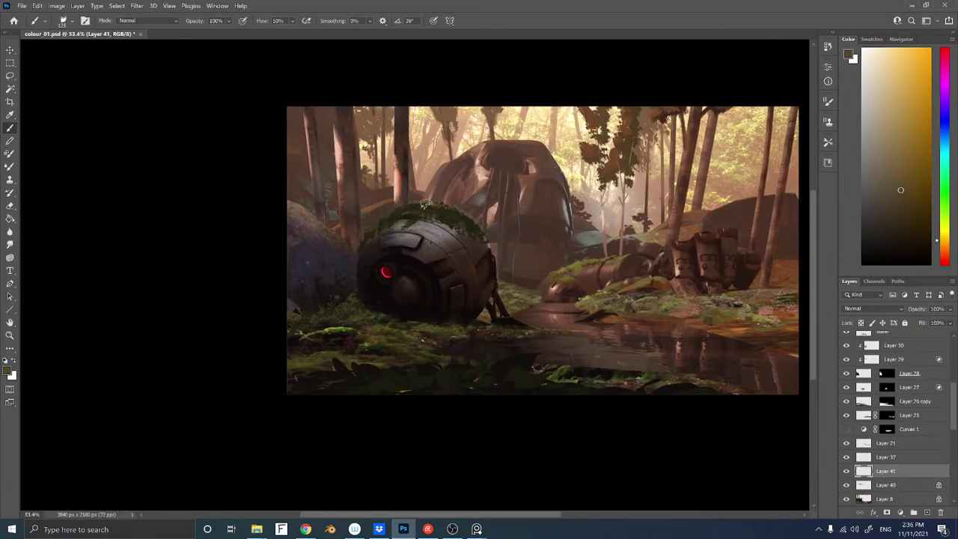
{"action": "key", "text": "l"}
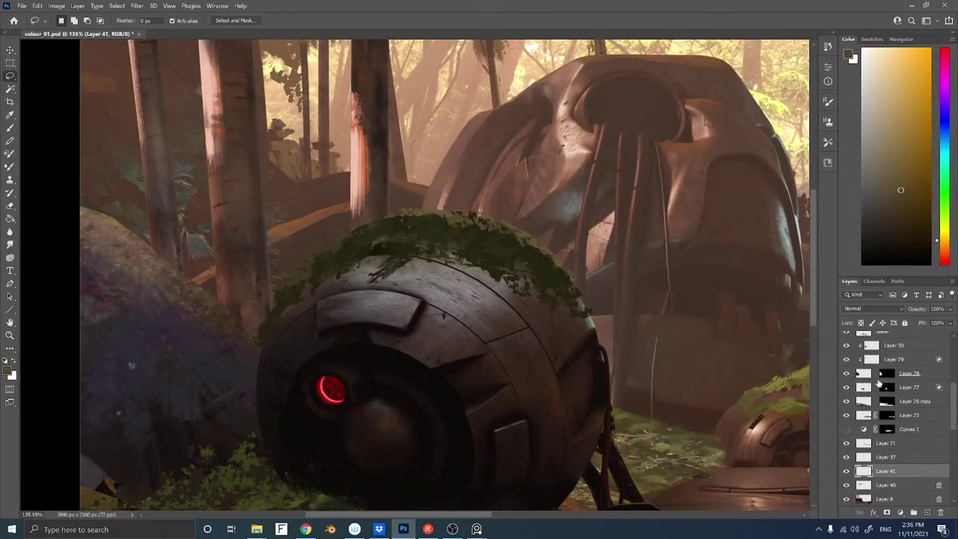
{"action": "left_click_drag", "start_coordinate": [950, 406], "coordinate": [956, 343]}
{"action": "left_click", "coordinate": [846, 394]}
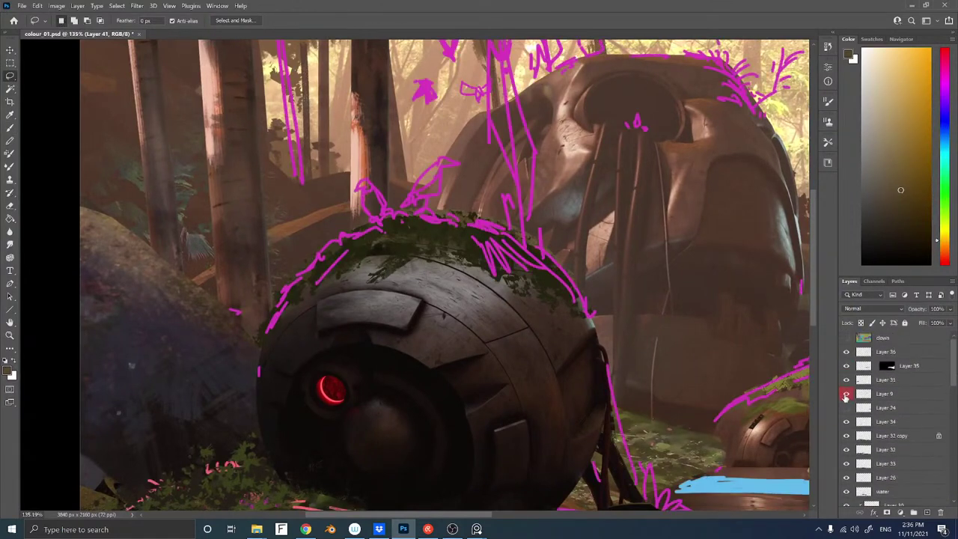
{"action": "left_click", "coordinate": [847, 394]}
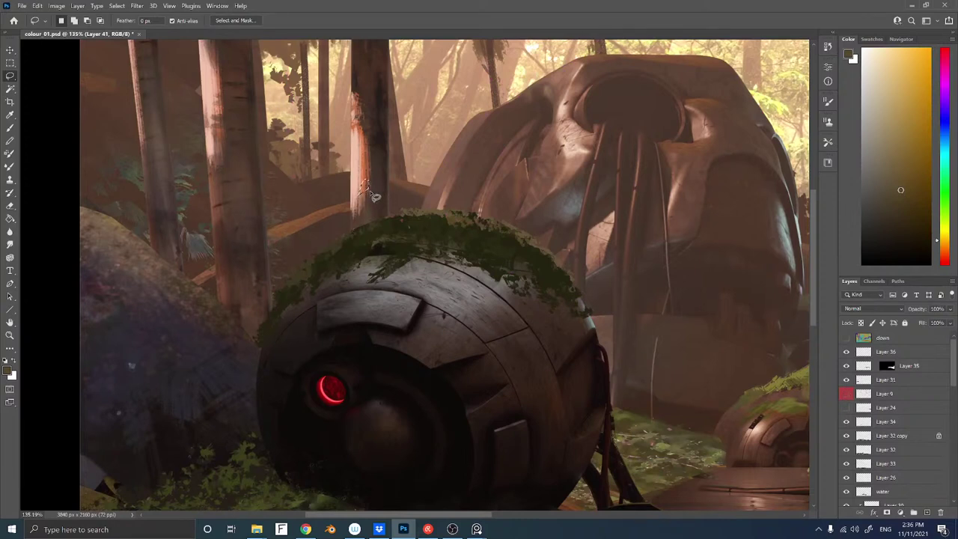
Lasso a small bird body above the sphere's moss in front of the tree trunk, fill it with near-black and deselect
{"action": "key", "text": "shift"}
{"action": "mouse_move", "coordinate": [367, 211]}
{"action": "left_mouse_down"}
{"action": "mouse_move", "coordinate": [387, 224]}
{"action": "mouse_move", "coordinate": [368, 187]}
{"action": "mouse_move", "coordinate": [392, 206]}
{"action": "mouse_move", "coordinate": [376, 210]}
{"action": "left_mouse_up"}
{"action": "key", "text": "z"}
{"action": "mouse_move", "coordinate": [436, 244]}
{"action": "left_mouse_down"}
{"action": "mouse_move", "coordinate": [336, 247]}
{"action": "mouse_move", "coordinate": [444, 249]}
{"action": "left_mouse_up"}
{"action": "key", "text": "l"}
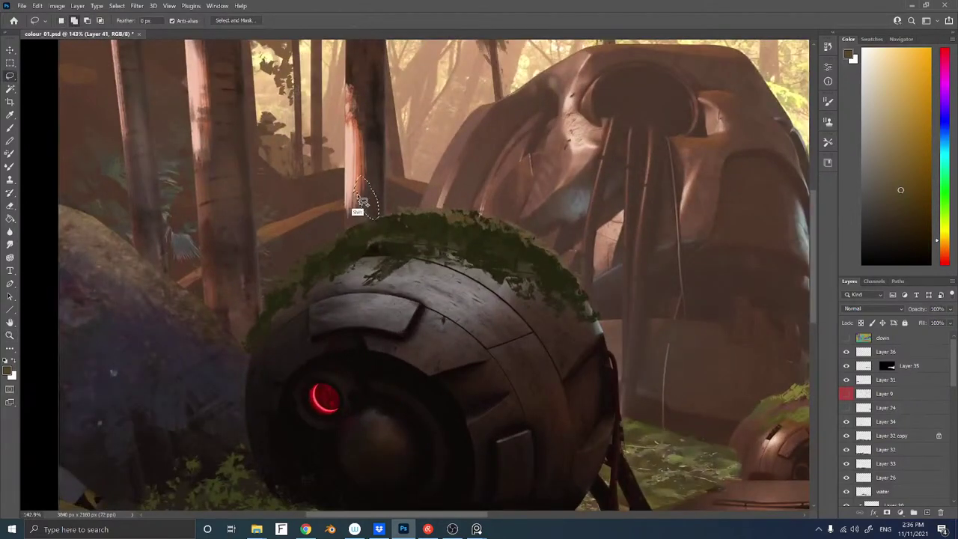
{"action": "mouse_move", "coordinate": [371, 218]}
{"action": "left_mouse_down"}
{"action": "mouse_move", "coordinate": [373, 191]}
{"action": "mouse_move", "coordinate": [384, 206]}
{"action": "mouse_move", "coordinate": [366, 184]}
{"action": "mouse_move", "coordinate": [384, 216]}
{"action": "mouse_move", "coordinate": [376, 204]}
{"action": "left_mouse_up"}
{"action": "key", "text": "b"}
{"action": "left_click", "coordinate": [885, 247]}
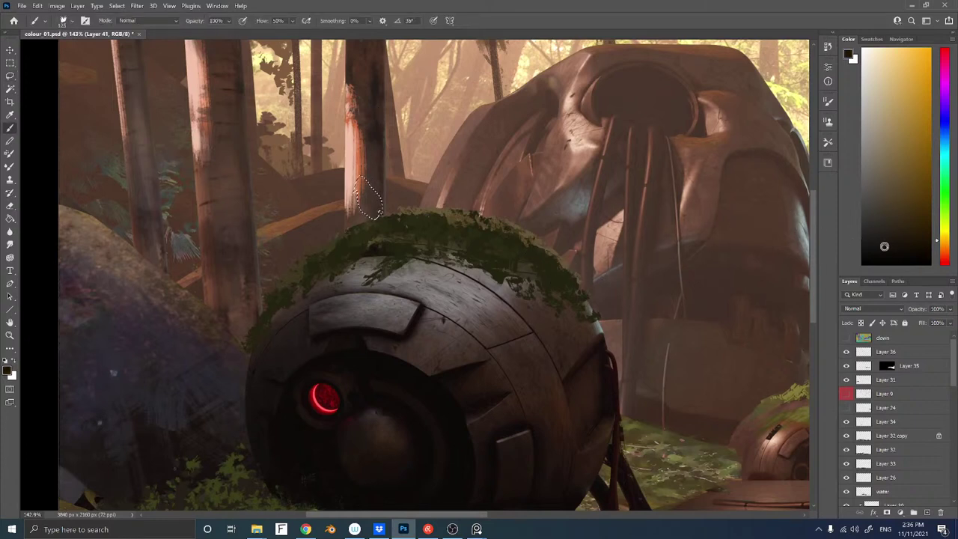
{"action": "mouse_move", "coordinate": [371, 182]}
{"action": "left_mouse_down"}
{"action": "mouse_move", "coordinate": [348, 205]}
{"action": "mouse_move", "coordinate": [393, 202]}
{"action": "mouse_move", "coordinate": [370, 209]}
{"action": "left_mouse_up"}
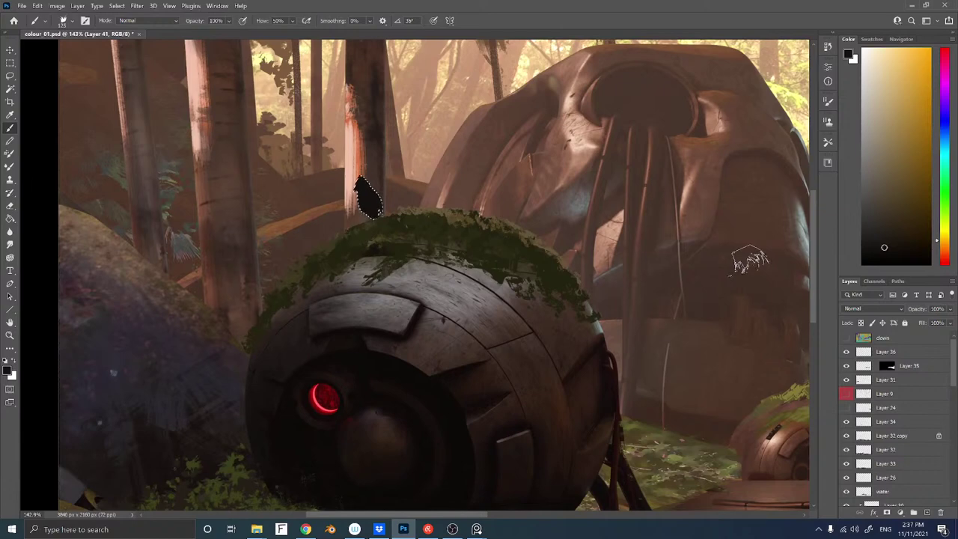
{"action": "key", "text": "z"}
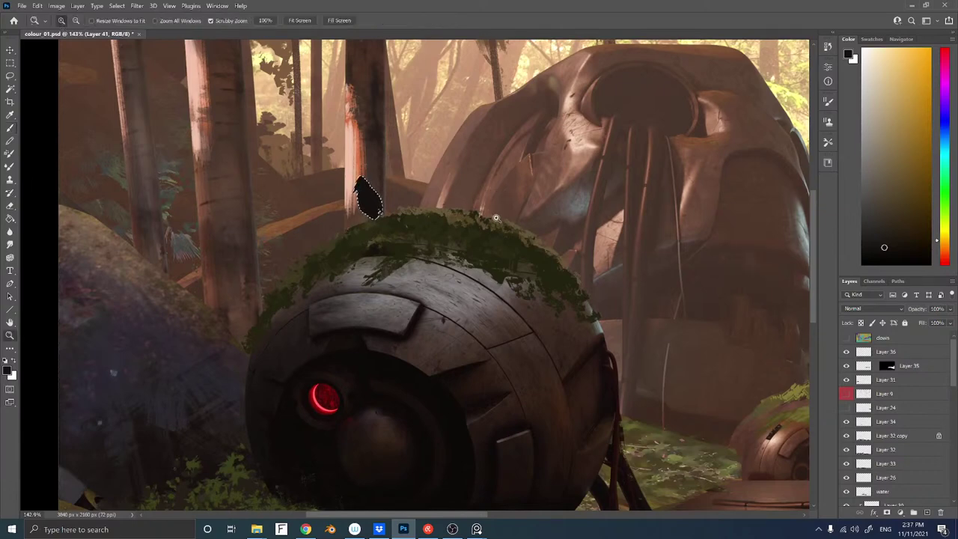
{"action": "left_click_drag", "start_coordinate": [528, 231], "coordinate": [479, 225]}
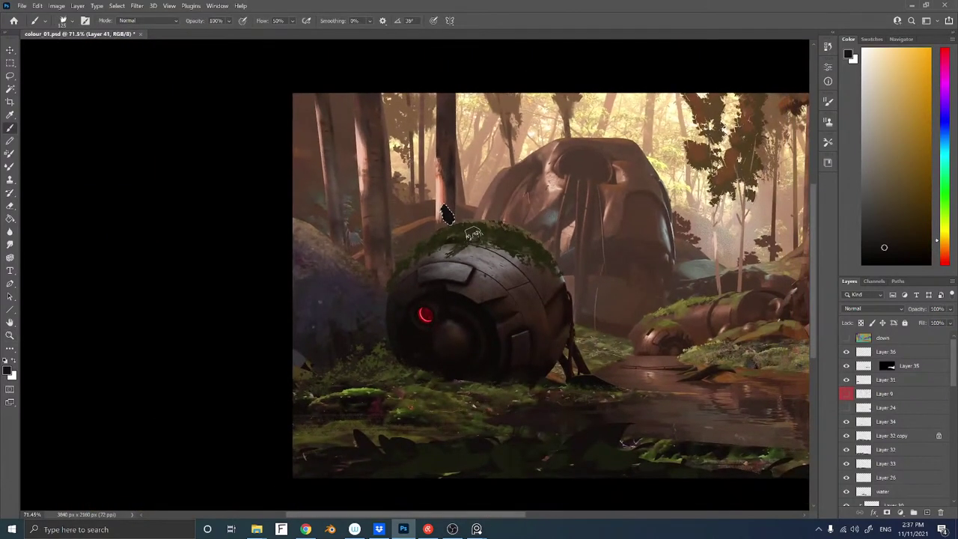
{"action": "key", "text": "ctrl+d"}
Ready the Hard Round 35 599 brush at 35 px in a pinkish brown sampled from the background beside the sphere
{"action": "right_click", "coordinate": [470, 215]}
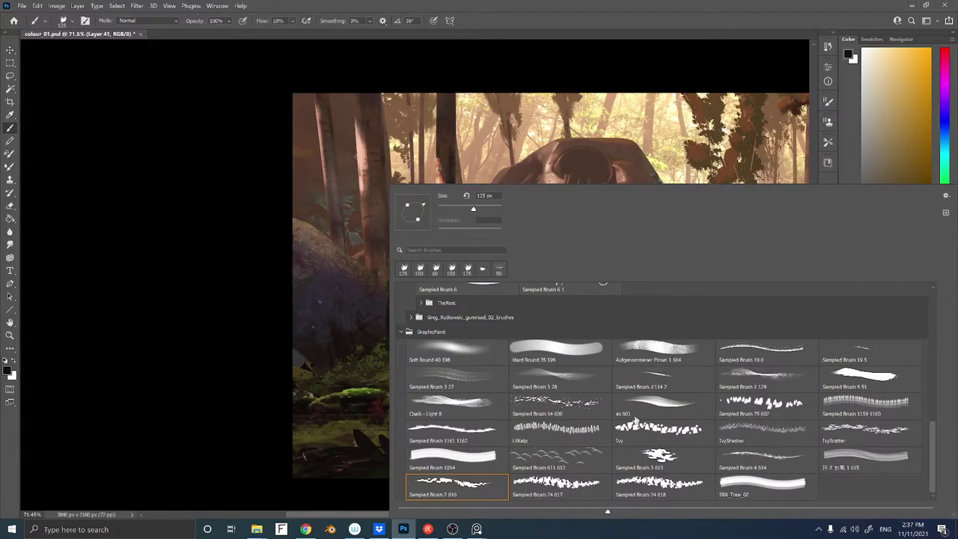
{"action": "left_click", "coordinate": [538, 360]}
{"action": "left_click", "coordinate": [192, 395]}
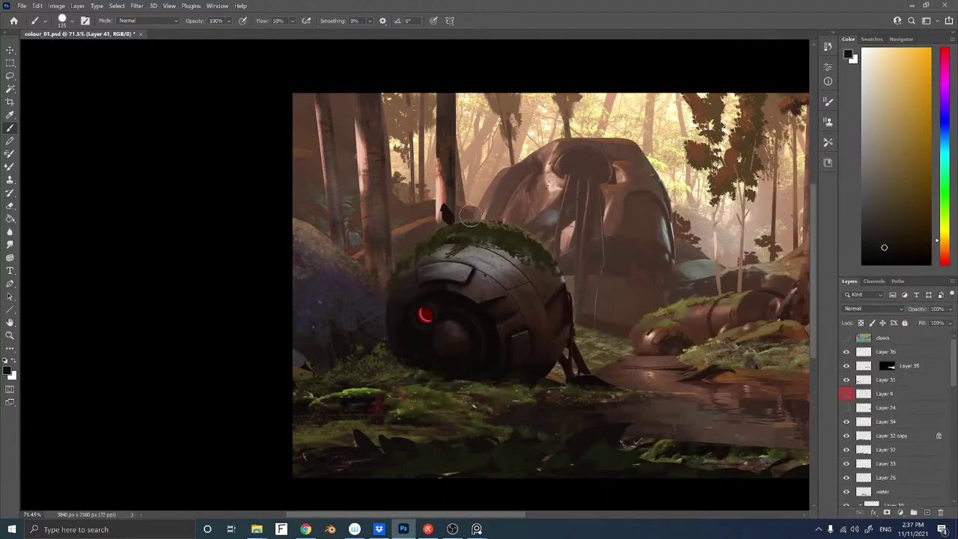
{"action": "left_click", "coordinate": [535, 232], "text": "alt"}
{"action": "key", "text": "["}
{"action": "key", "text": "["}
{"action": "key", "text": "["}
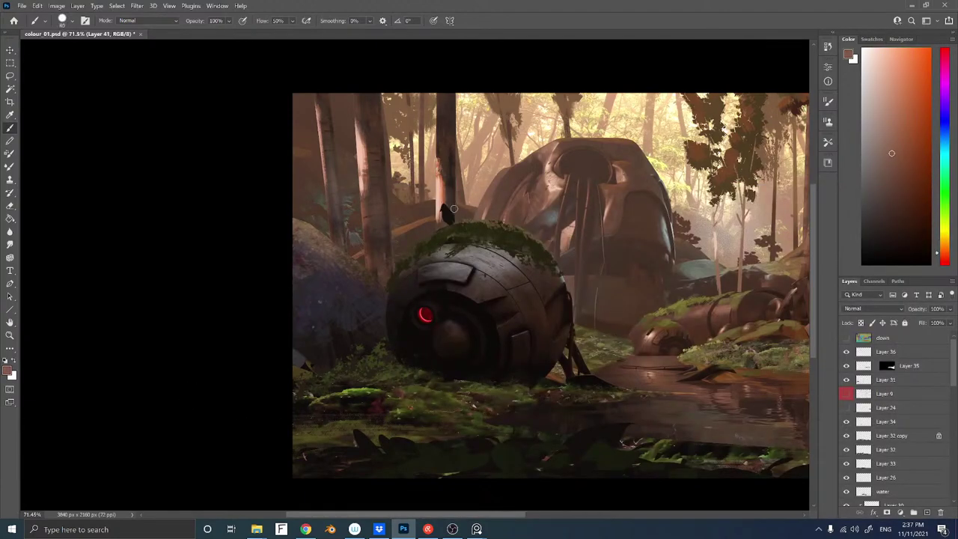
{"action": "key", "text": "["}
{"action": "key", "text": "["}
{"action": "key", "text": "["}
{"action": "key", "text": "["}
{"action": "key", "text": "["}
Try painting a pinkish-brown stroke along the dark bird's back and undo it
{"action": "key", "text": "z"}
{"action": "left_click_drag", "start_coordinate": [443, 199], "coordinate": [476, 199]}
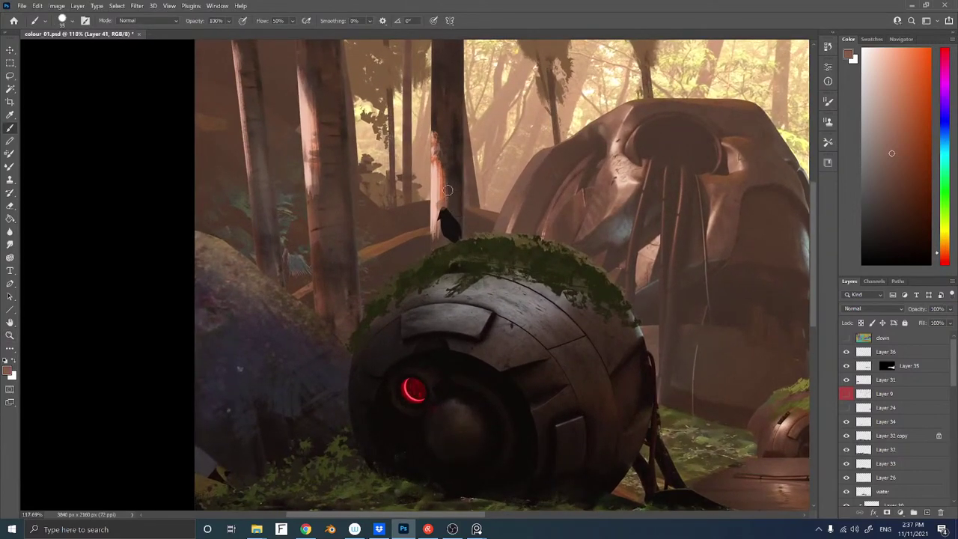
{"action": "mouse_move", "coordinate": [446, 198]}
{"action": "left_mouse_down"}
{"action": "mouse_move", "coordinate": [439, 218]}
{"action": "mouse_move", "coordinate": [450, 209]}
{"action": "left_mouse_up"}
{"action": "key", "text": "ctrl+z"}
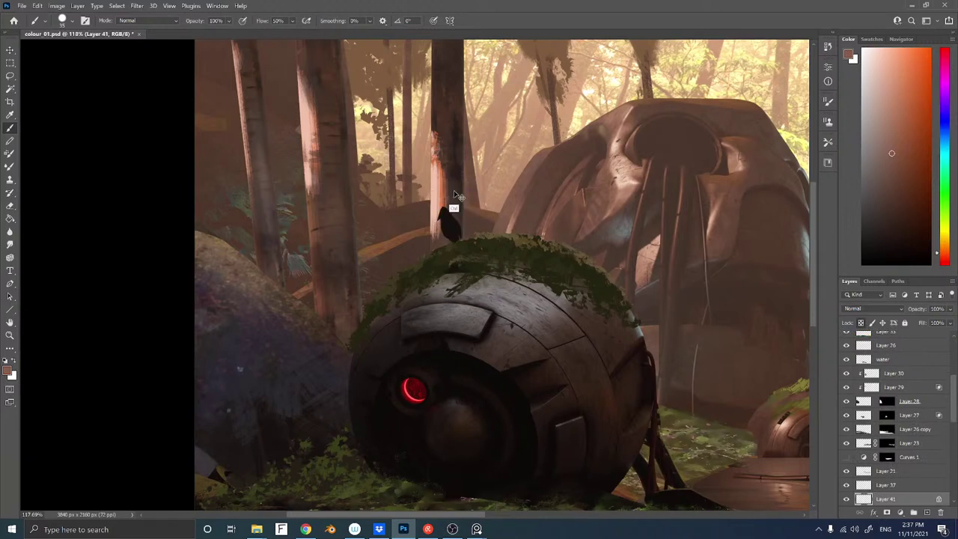
{"action": "key", "text": "ctrl+z"}
{"action": "key", "text": "ctrl+z"}
Keep Layer 41's transparent pixels locked and shade the bird's body in sampled dark tones with Sampled Brush 3 28 at 45 px
{"action": "key", "text": "/"}
{"action": "right_click", "coordinate": [467, 194]}
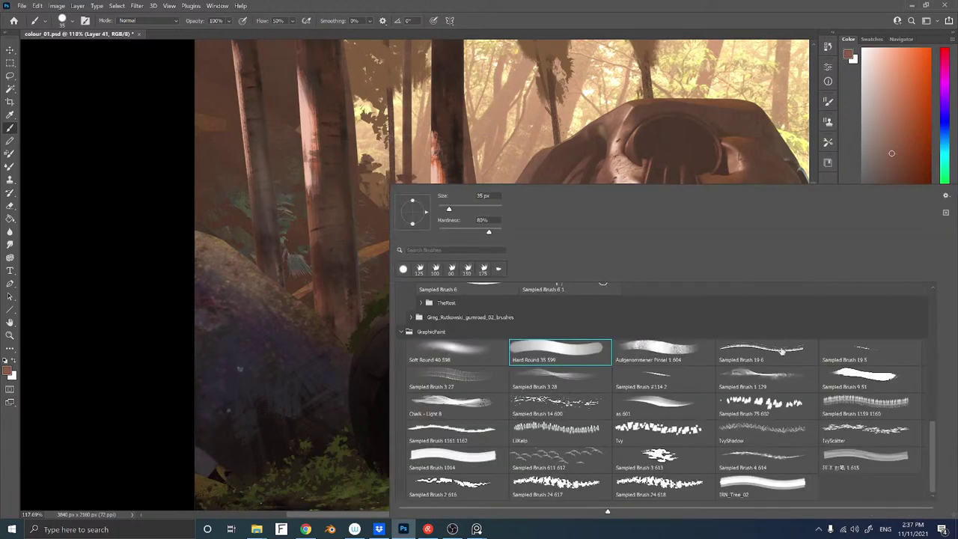
{"action": "left_click", "coordinate": [548, 380]}
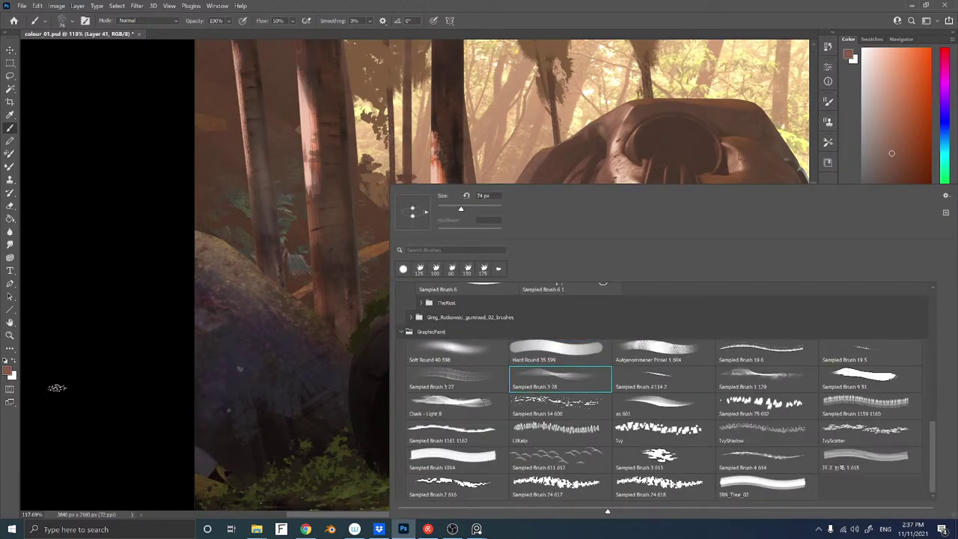
{"action": "left_click", "coordinate": [59, 387]}
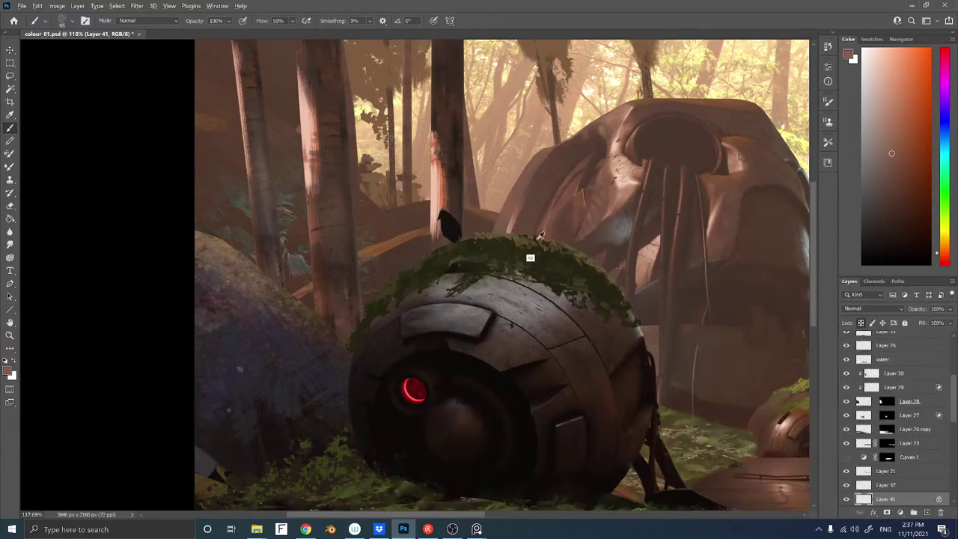
{"action": "left_click", "coordinate": [629, 251], "text": "alt"}
{"action": "left_click", "coordinate": [868, 217]}
{"action": "left_click", "coordinate": [446, 223], "text": "alt"}
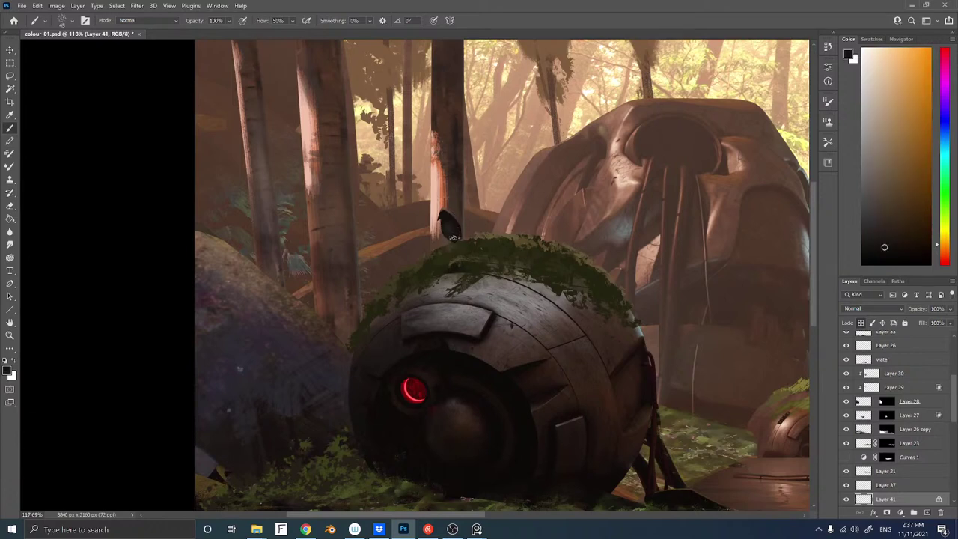
Lasso a small area on the bird's face beside the beak, shade it with dark tones sampled from the body, and deselect
{"action": "key", "text": "z"}
{"action": "mouse_move", "coordinate": [452, 237]}
{"action": "left_mouse_down"}
{"action": "mouse_move", "coordinate": [440, 235]}
{"action": "mouse_move", "coordinate": [470, 234]}
{"action": "left_mouse_up"}
{"action": "key", "text": "b"}
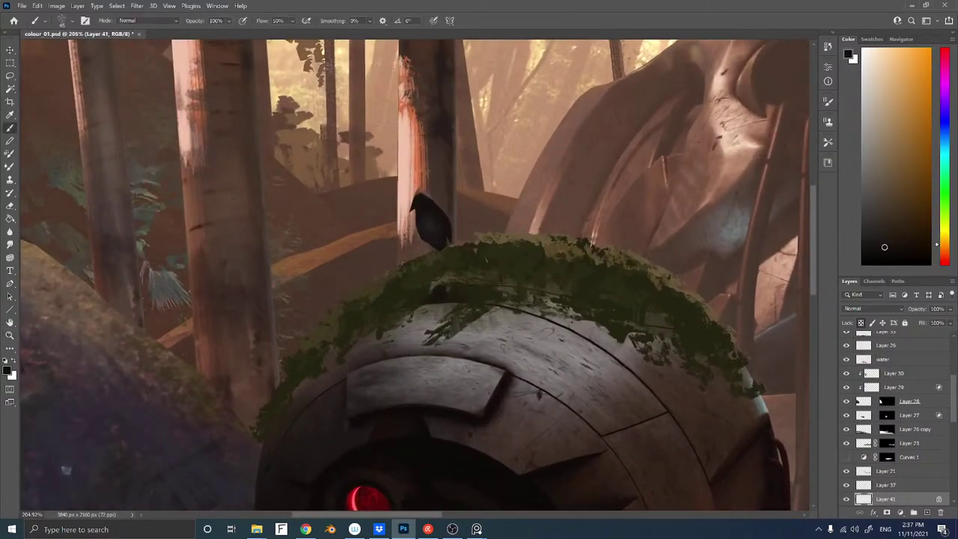
{"action": "key", "text": "l"}
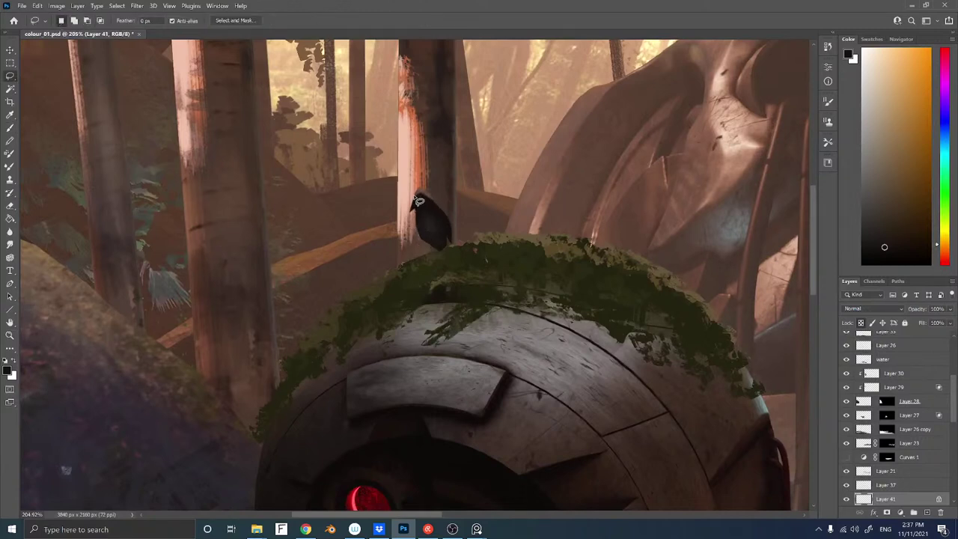
{"action": "mouse_move", "coordinate": [419, 200]}
{"action": "left_mouse_down"}
{"action": "mouse_move", "coordinate": [424, 208]}
{"action": "mouse_move", "coordinate": [409, 212]}
{"action": "left_mouse_up"}
{"action": "key", "text": "b"}
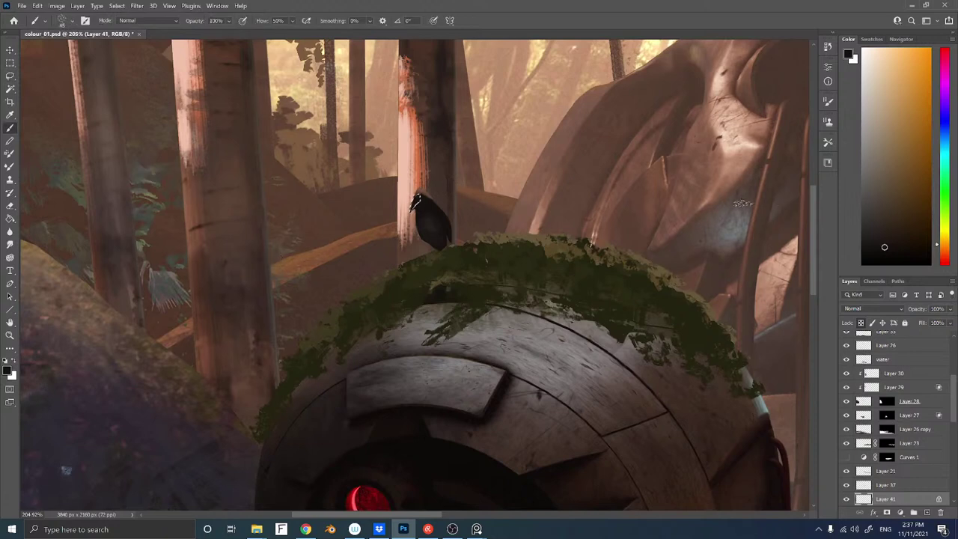
{"action": "left_click", "coordinate": [429, 223], "text": "alt"}
{"action": "left_click", "coordinate": [870, 229]}
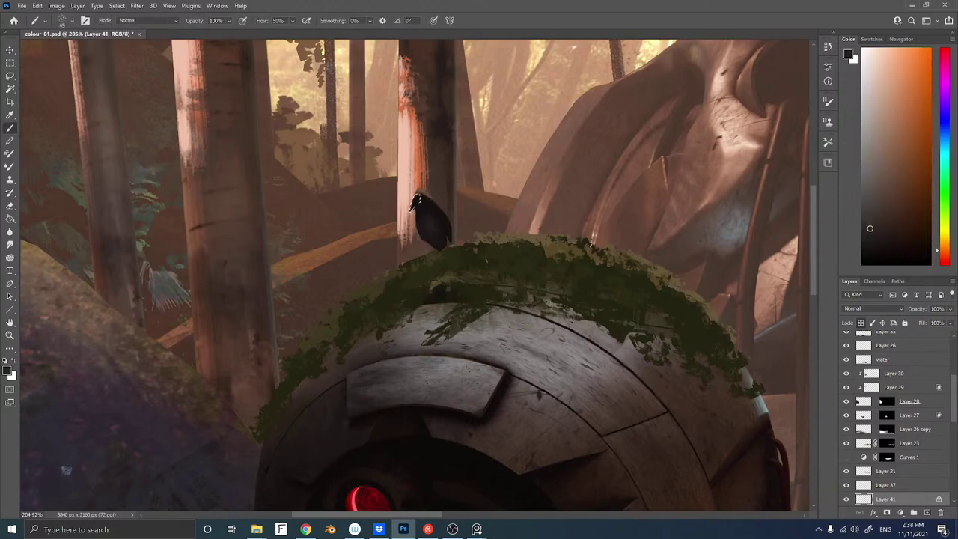
{"action": "left_click", "coordinate": [415, 207], "text": "alt"}
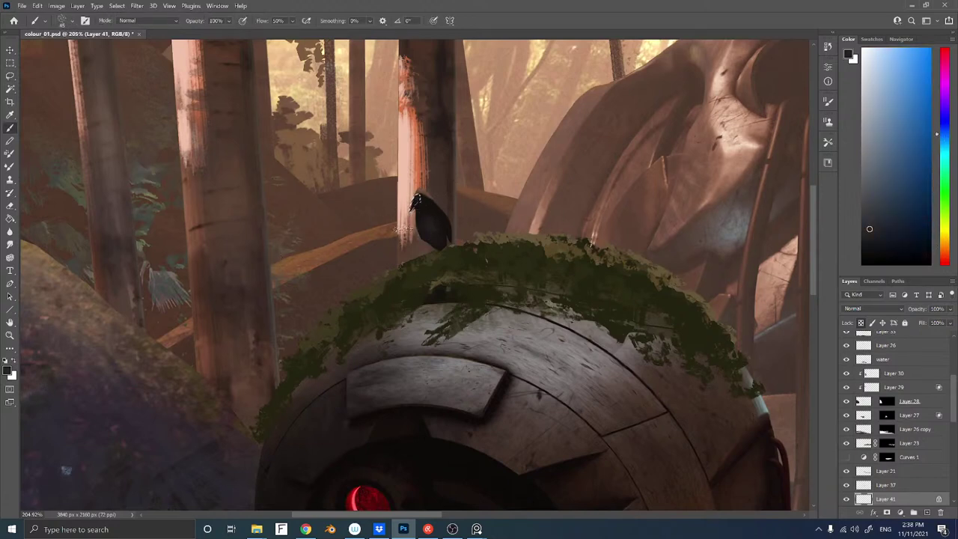
{"action": "key", "text": "ctrl+d"}
Make a tiny elliptical selection on the bird's head, adjust it with Transform Selection and paint inside it with sampled near-black
{"action": "key", "text": "m"}
{"action": "key", "text": "shift+m"}
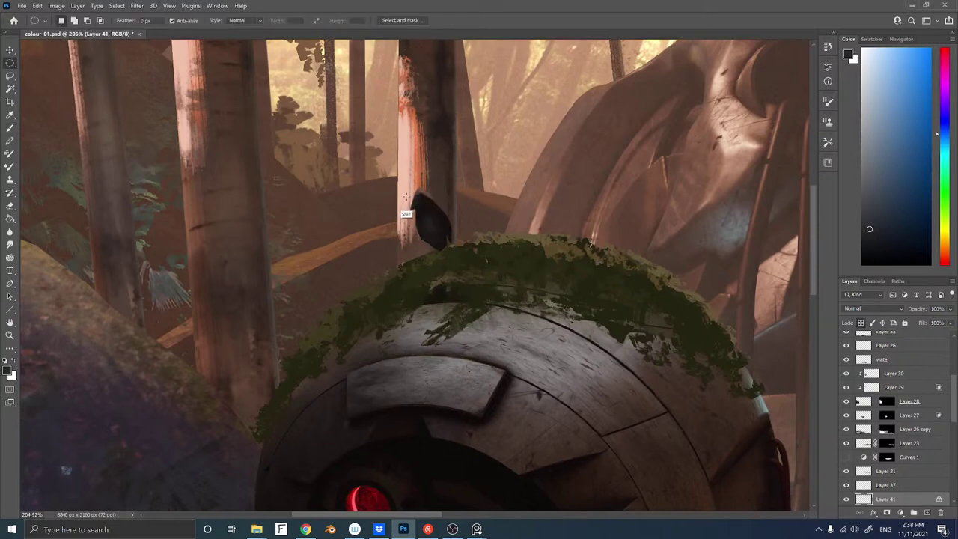
{"action": "left_click_drag", "start_coordinate": [423, 193], "coordinate": [425, 199]}
{"action": "right_click", "coordinate": [425, 197]}
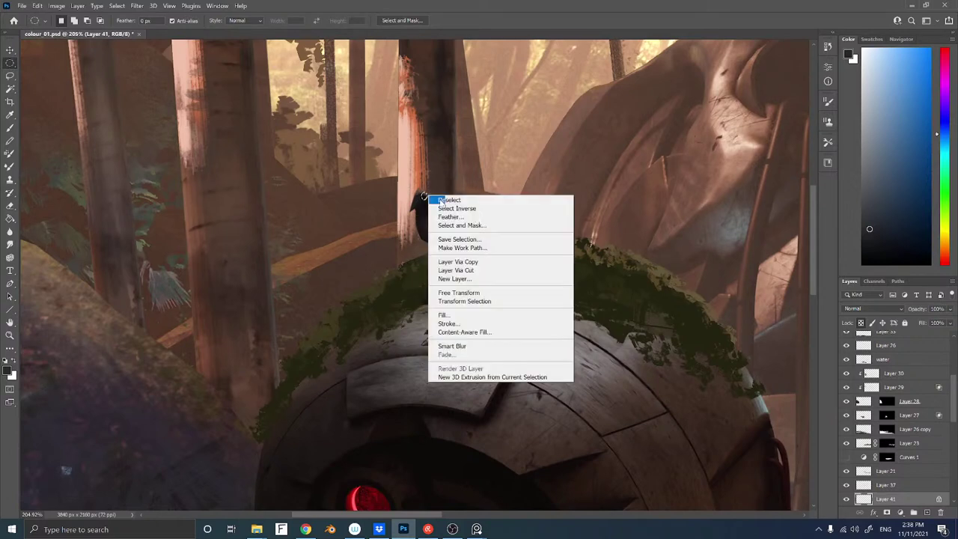
{"action": "left_click", "coordinate": [464, 301]}
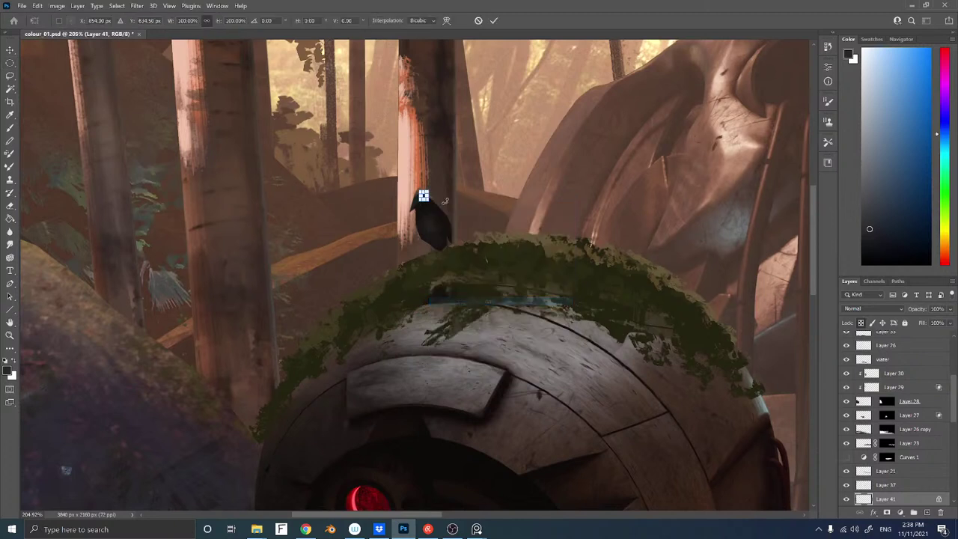
{"action": "left_click_drag", "start_coordinate": [451, 160], "coordinate": [436, 145]}
{"action": "key", "text": "Return"}
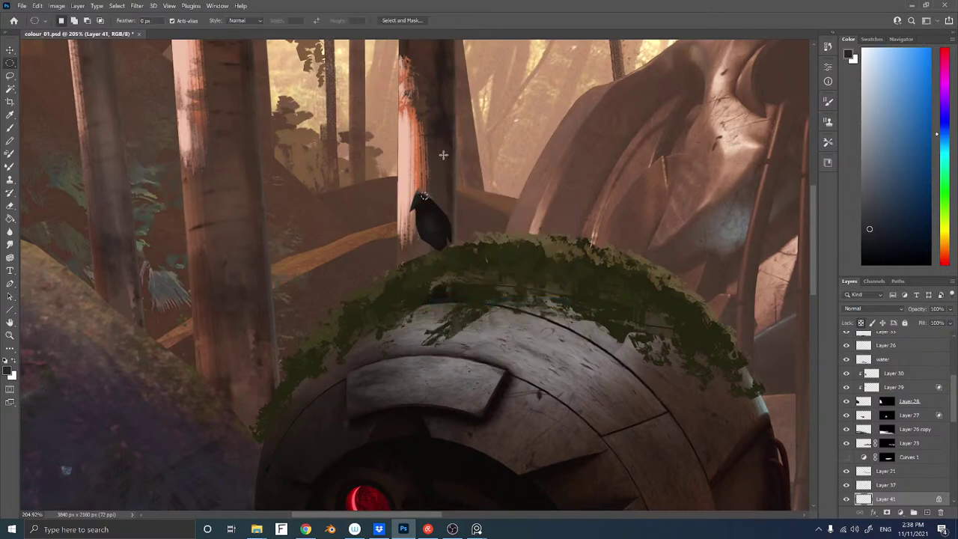
{"action": "key", "text": "b"}
{"action": "left_click", "coordinate": [421, 195], "text": "alt"}
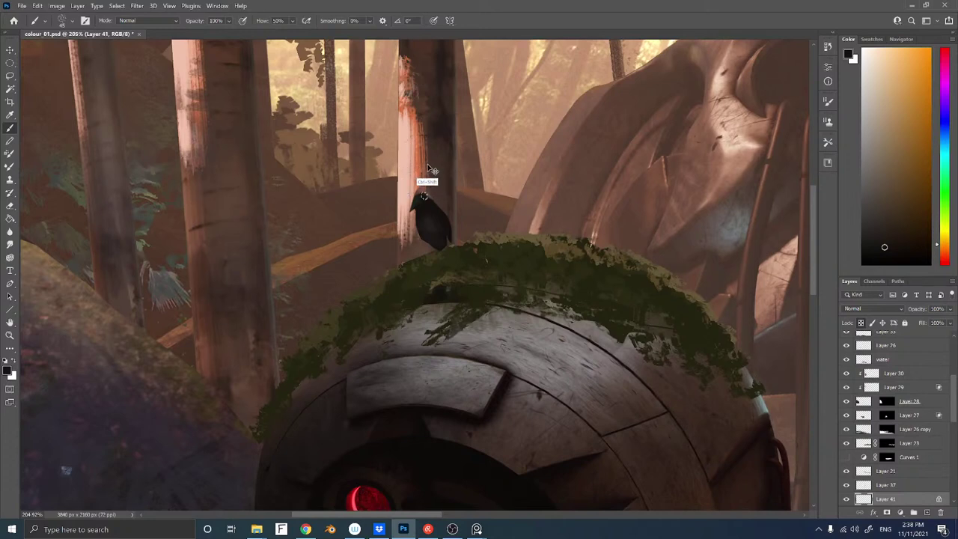
{"action": "left_click", "coordinate": [426, 204], "text": "alt"}
Ready the Sampled Brush 9 51 brush at 10 px in a dark tone sampled from the bird's body
{"action": "right_click", "coordinate": [413, 250]}
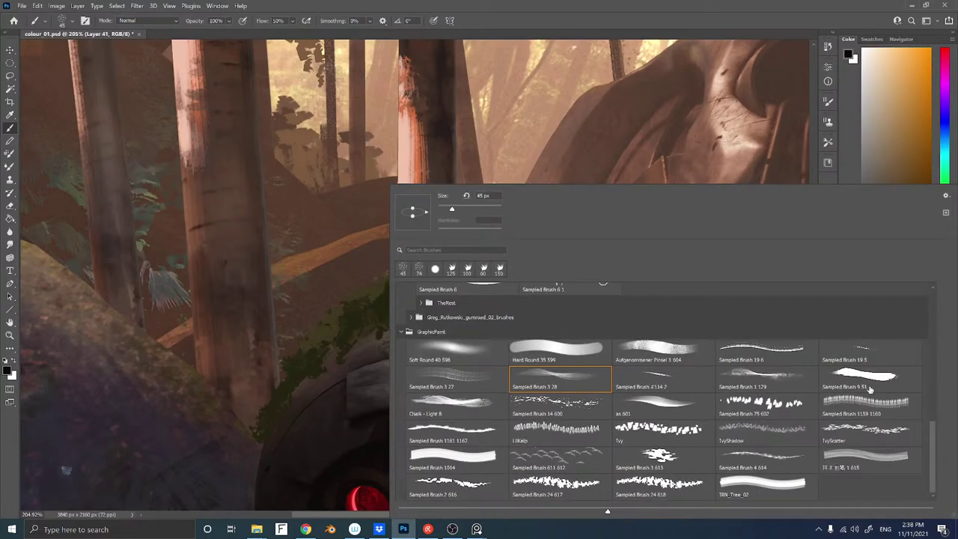
{"action": "left_click", "coordinate": [851, 380]}
{"action": "left_click", "coordinate": [344, 280]}
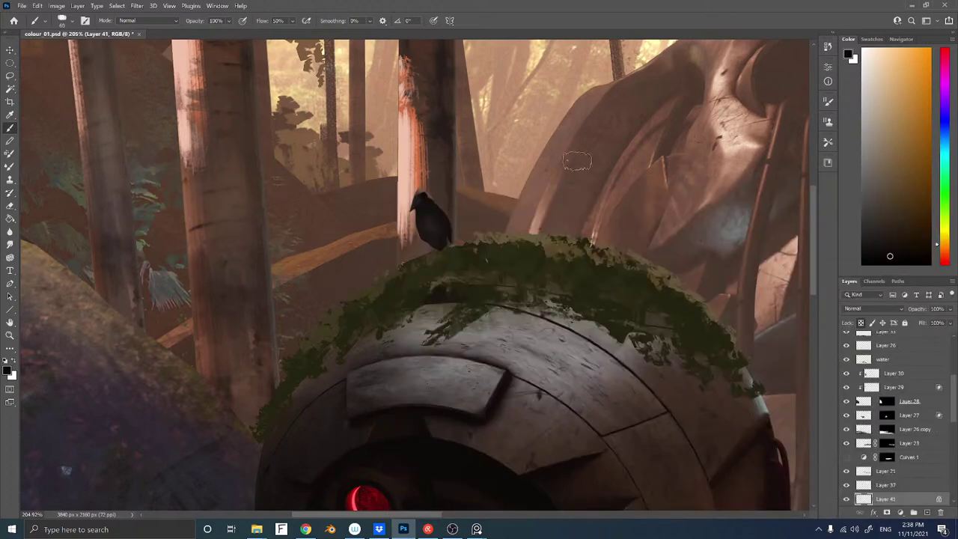
{"action": "left_click", "coordinate": [435, 223], "text": "alt"}
{"action": "key", "text": "bracketleft"}
{"action": "key", "text": "bracketleft"}
{"action": "key", "text": "bracketleft"}
{"action": "key", "text": "bracketleft"}
{"action": "key", "text": "bracketleft"}
{"action": "key", "text": "bracketleft"}
{"action": "key", "text": "bracketleft"}
{"action": "key", "text": "bracketleft"}
{"action": "key", "text": "bracketleft"}
Refine the bird's head and body silhouette using dark tones sampled from its own plumage
{"action": "left_click", "coordinate": [433, 236], "text": "alt"}
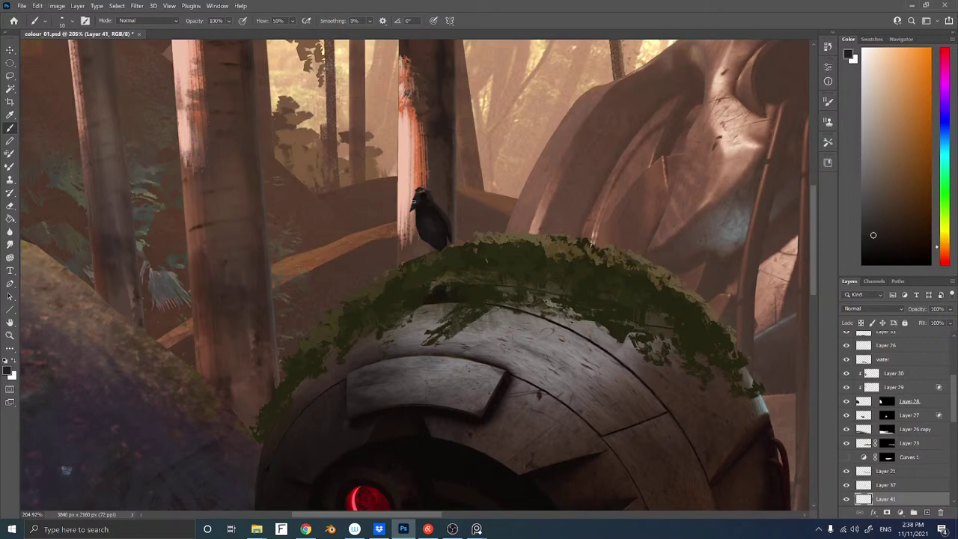
{"action": "left_click", "coordinate": [420, 200], "text": "alt"}
{"action": "left_click", "coordinate": [426, 235], "text": "alt"}
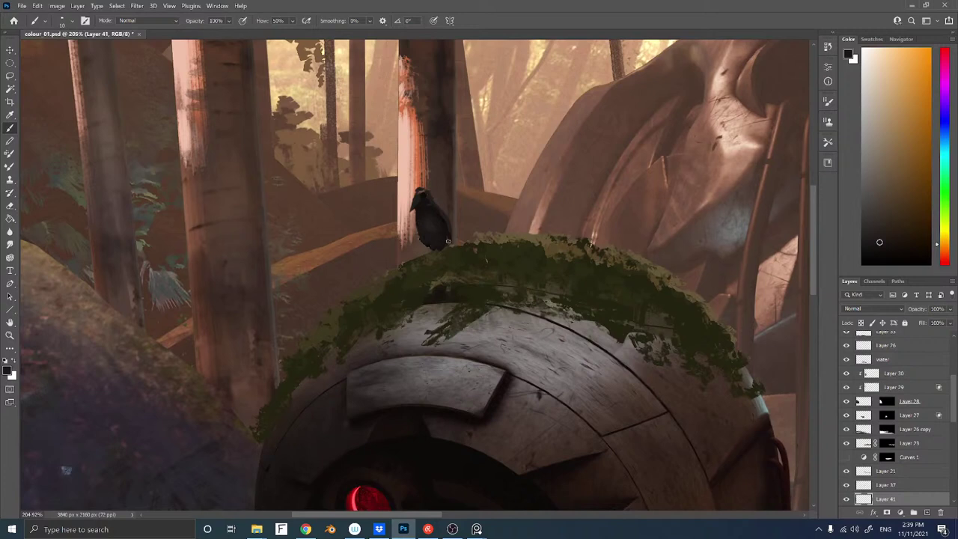
{"action": "left_click", "coordinate": [421, 192], "text": "alt"}
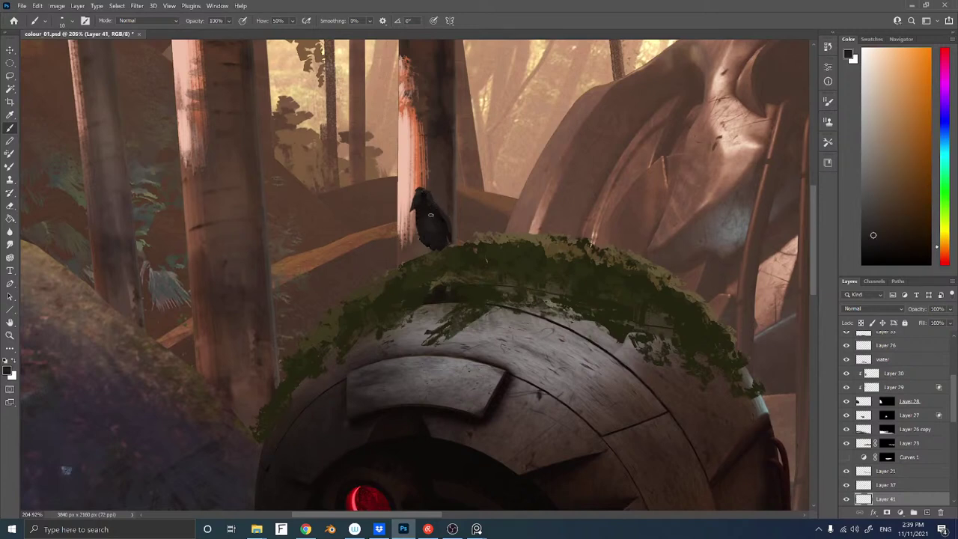
Outline a second bird with a pointed beak on the sphere's moss beside the first one and fill it in with near-black
{"action": "key", "text": "z"}
{"action": "mouse_move", "coordinate": [453, 219]}
{"action": "left_mouse_down"}
{"action": "mouse_move", "coordinate": [398, 226]}
{"action": "mouse_move", "coordinate": [437, 218]}
{"action": "left_mouse_up"}
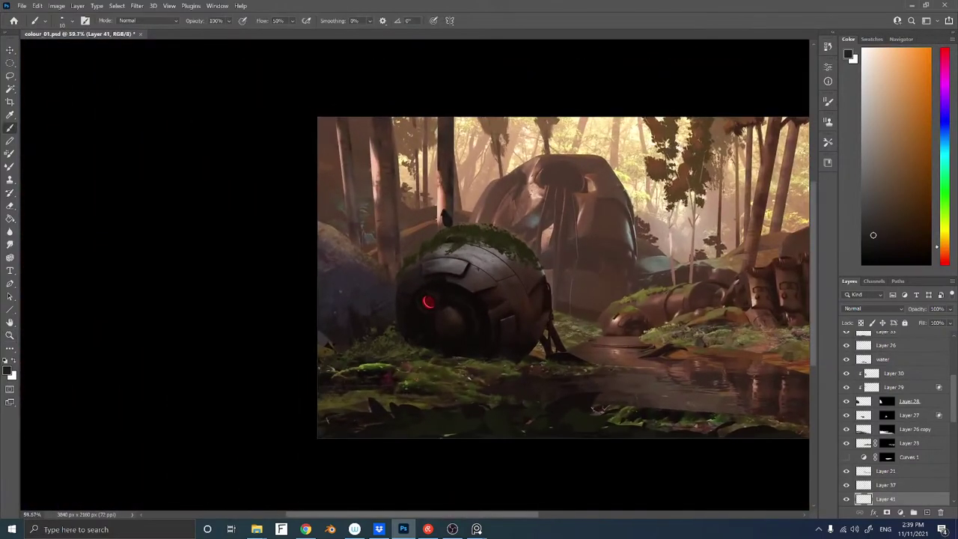
{"action": "scroll", "coordinate": [475, 207], "scroll_direction": "up", "scroll_amount": 5}
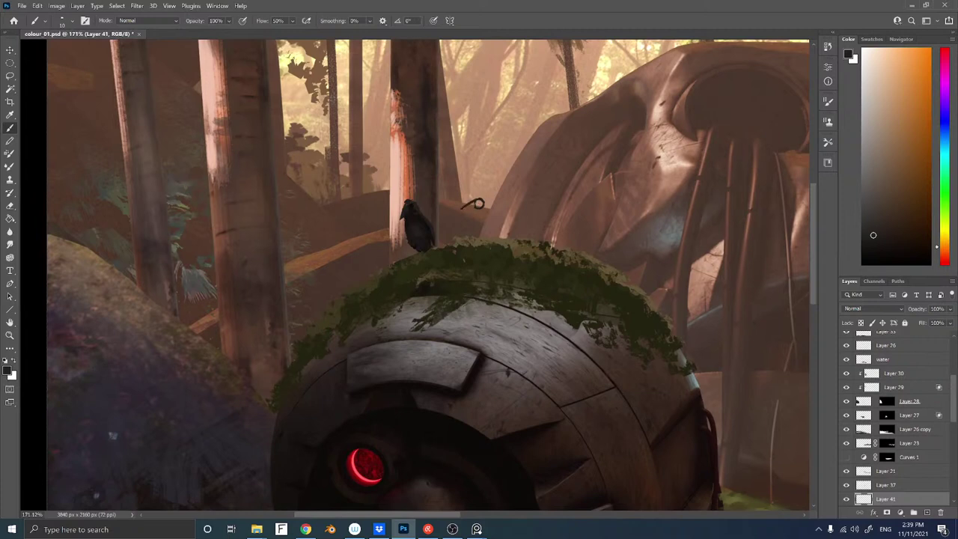
{"action": "key", "text": "ctrl+z"}
{"action": "left_click_drag", "start_coordinate": [483, 204], "coordinate": [496, 238]}
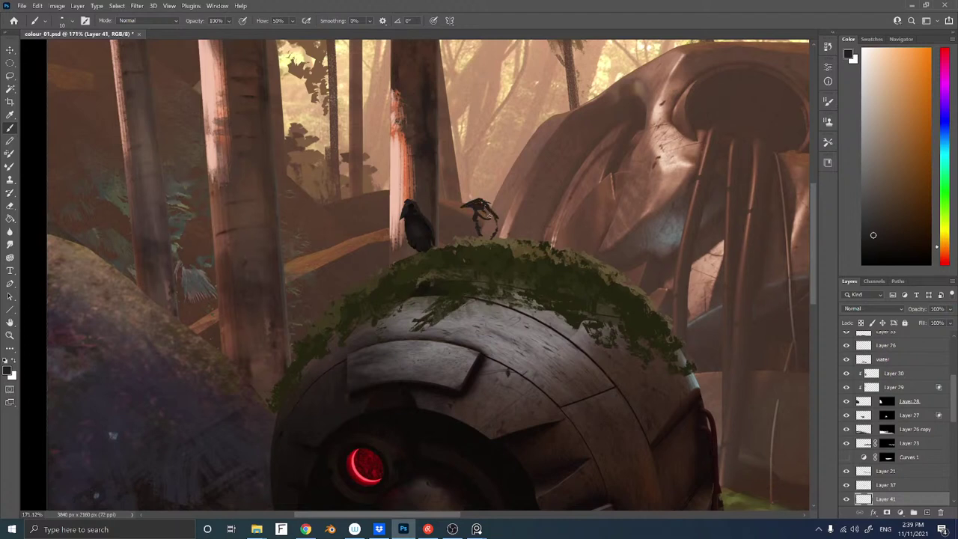
{"action": "mouse_move", "coordinate": [487, 213]}
{"action": "left_mouse_down"}
{"action": "mouse_move", "coordinate": [485, 232]}
{"action": "mouse_move", "coordinate": [478, 222]}
{"action": "left_mouse_up"}
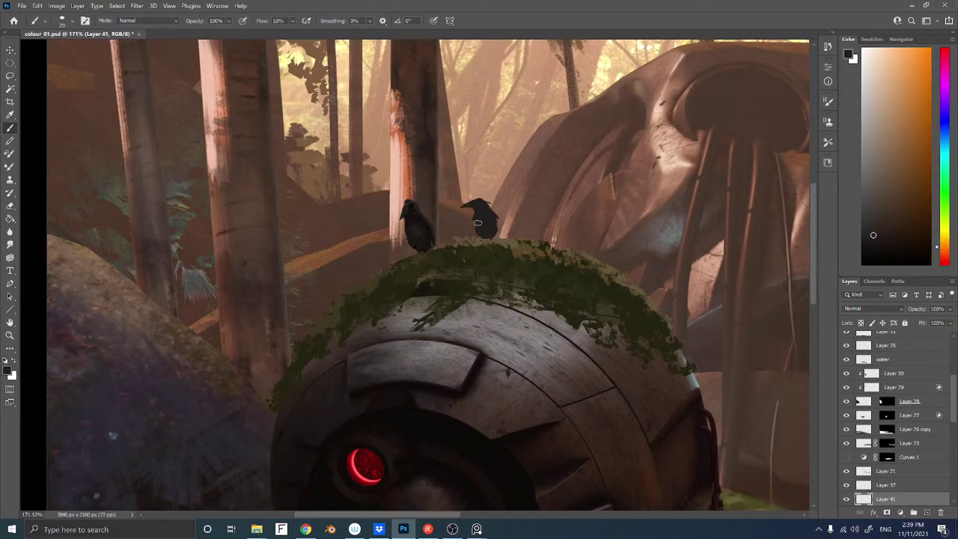
Shape and shade the second bird's head and body with dark tones sampled from both birds
{"action": "left_click", "coordinate": [425, 234], "text": "alt"}
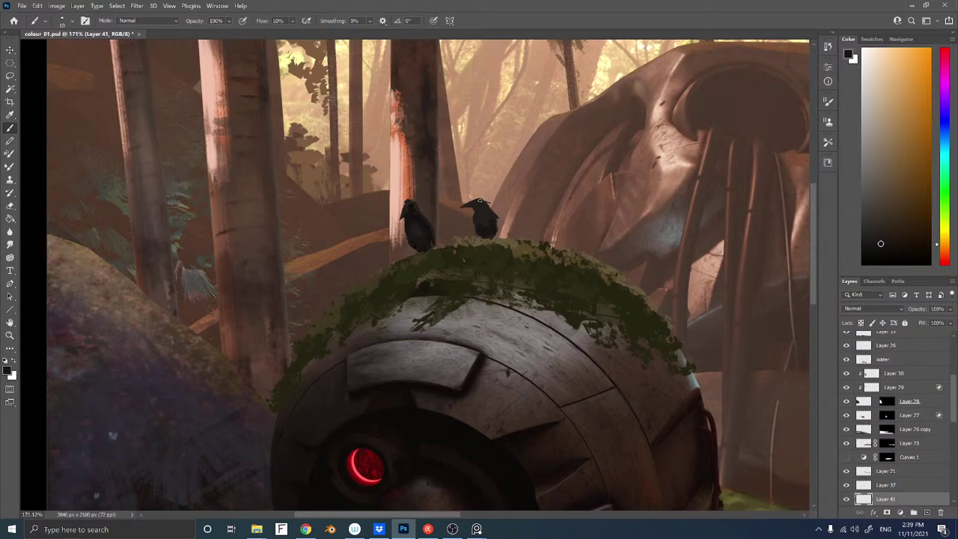
{"action": "left_click", "coordinate": [485, 203], "text": "alt"}
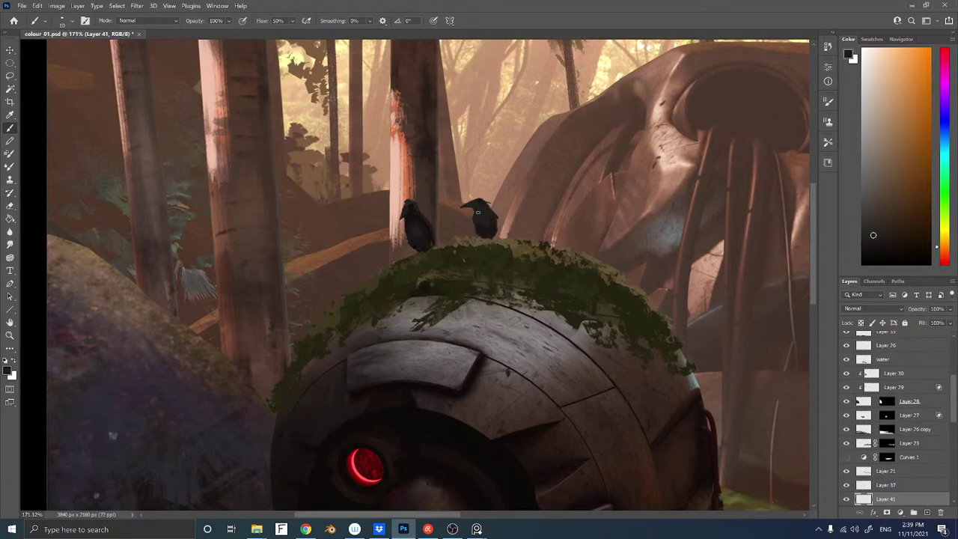
{"action": "left_click", "coordinate": [492, 218], "text": "alt"}
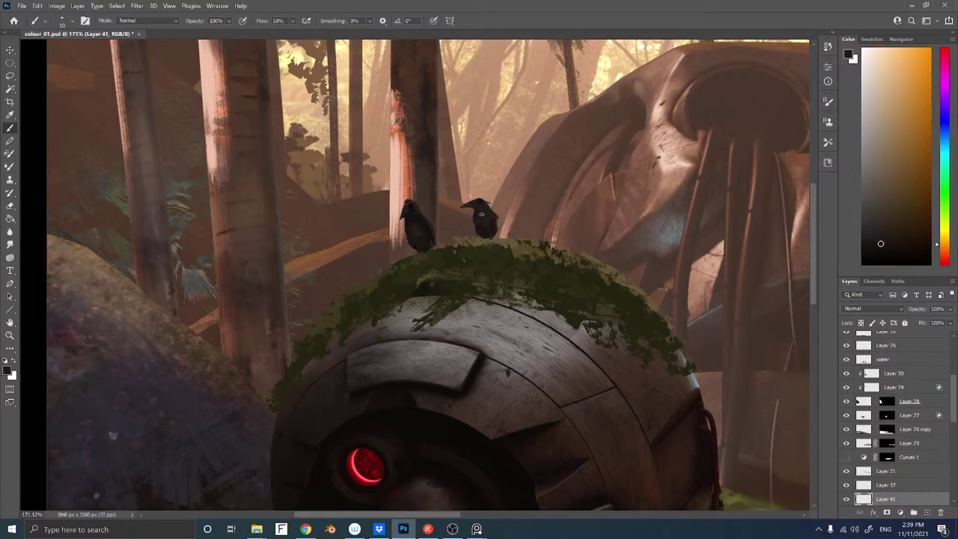
{"action": "left_click", "coordinate": [480, 210], "text": "alt"}
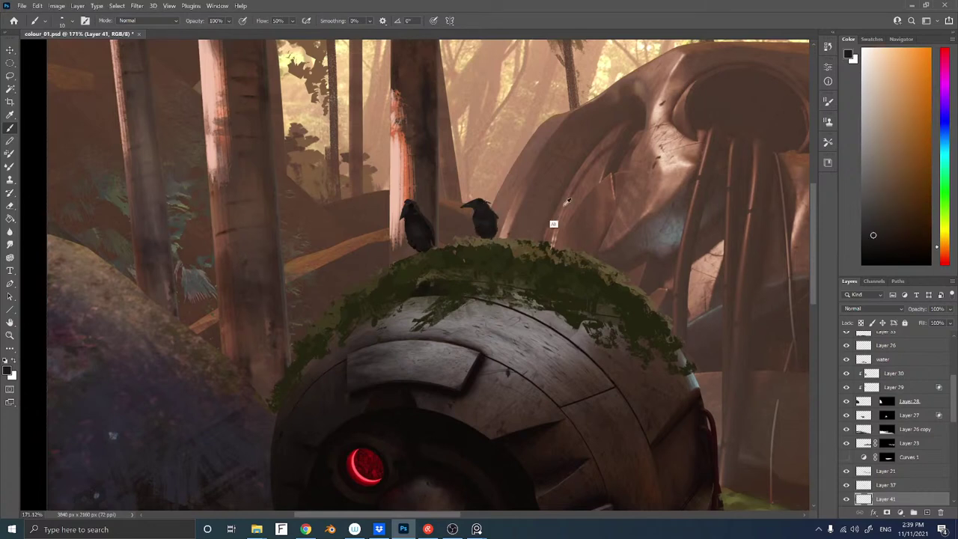
{"action": "left_click", "coordinate": [877, 233]}
{"action": "left_click_drag", "start_coordinate": [495, 217], "coordinate": [495, 233]}
{"action": "left_click", "coordinate": [473, 205], "text": "alt"}
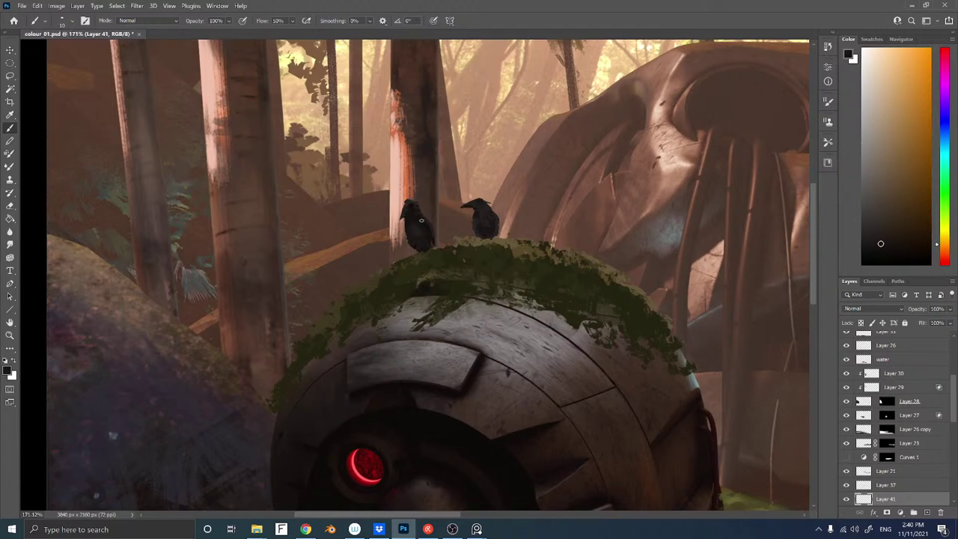
Add a new layer, reselect Layer 41 and place a duplicate of both birds over the background structure's round opening
{"action": "key", "text": "z"}
{"action": "left_click_drag", "start_coordinate": [521, 224], "coordinate": [423, 225]}
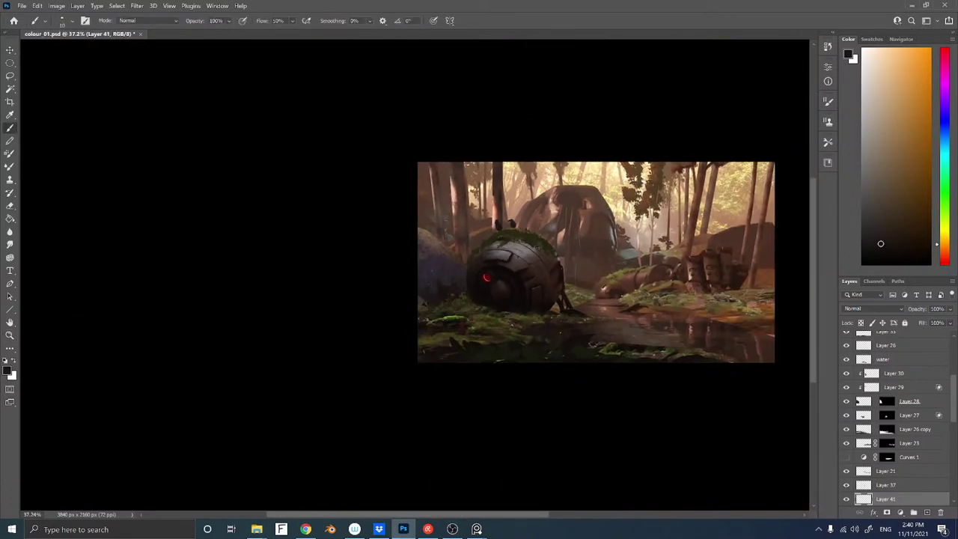
{"action": "key", "text": "space"}
{"action": "left_click_drag", "start_coordinate": [535, 277], "coordinate": [439, 267]}
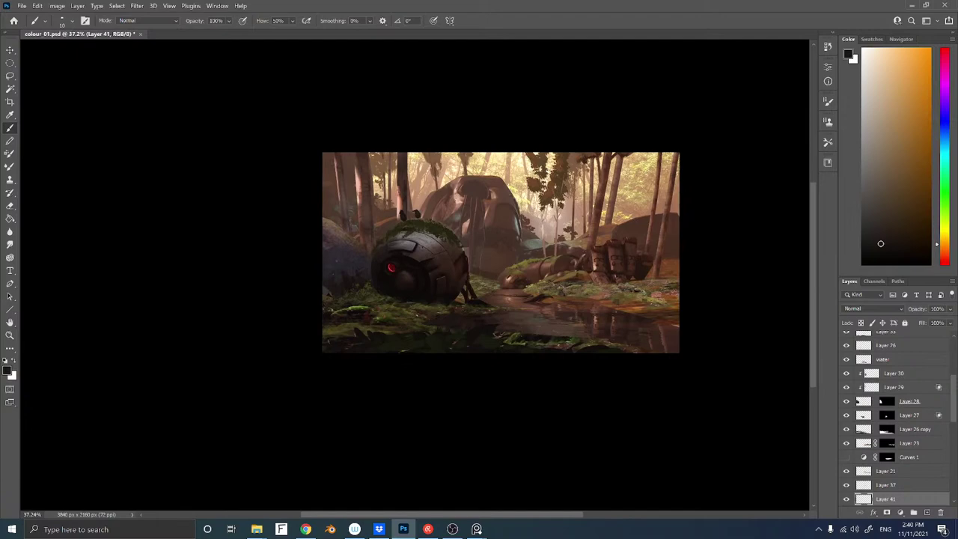
{"action": "scroll", "coordinate": [486, 188], "scroll_direction": "up", "scroll_amount": 5}
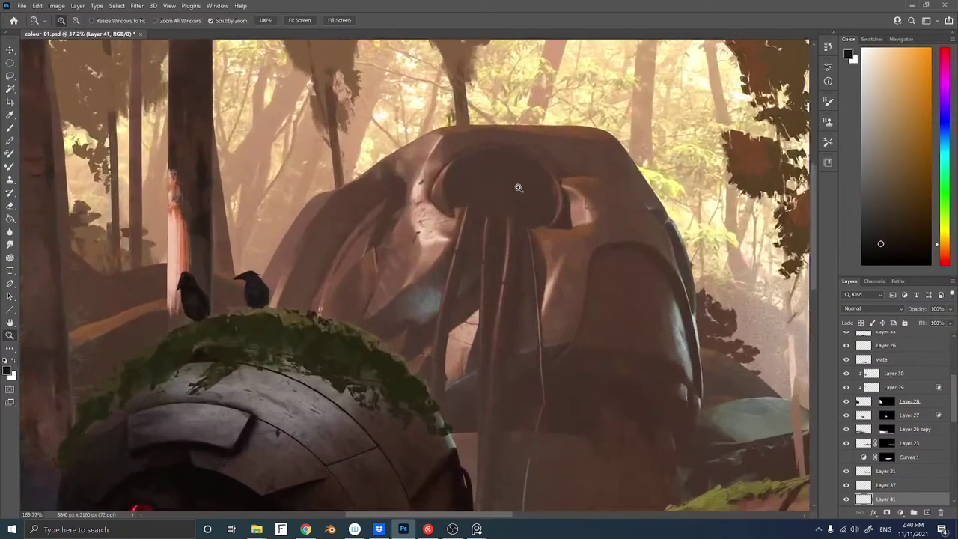
{"action": "key", "text": "ctrl+shift+alt+n"}
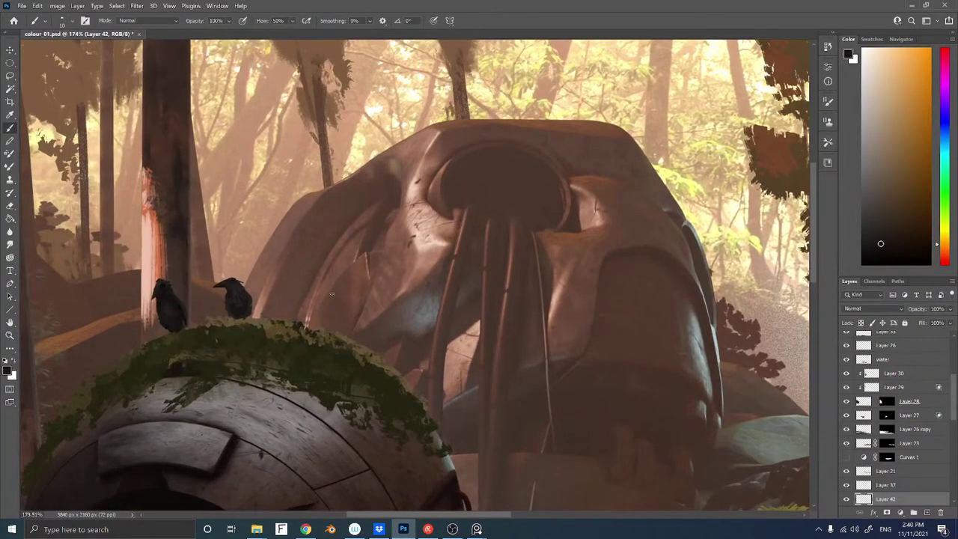
{"action": "right_click", "coordinate": [238, 306]}
{"action": "left_click", "coordinate": [258, 312]}
{"action": "left_click_drag", "start_coordinate": [253, 313], "coordinate": [496, 209]}
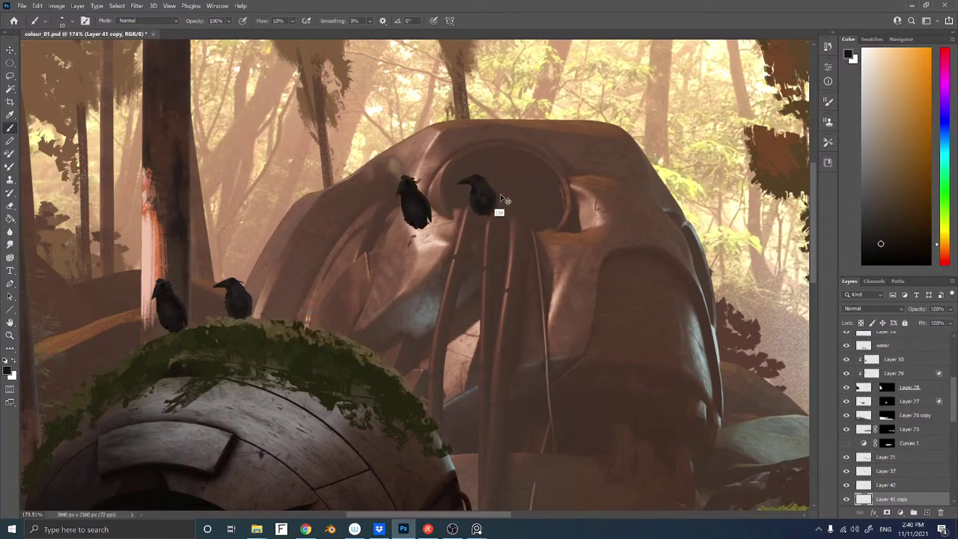
Shrink the duplicated birds and set them on the lower rim of the background structure's round opening
{"action": "key", "text": "ctrl+t"}
{"action": "mouse_move", "coordinate": [502, 175]}
{"action": "left_mouse_down"}
{"action": "mouse_move", "coordinate": [434, 199]}
{"action": "mouse_move", "coordinate": [429, 211]}
{"action": "mouse_move", "coordinate": [557, 232]}
{"action": "mouse_move", "coordinate": [562, 223]}
{"action": "left_mouse_up"}
{"action": "key", "text": "Return"}
{"action": "key", "text": "b"}
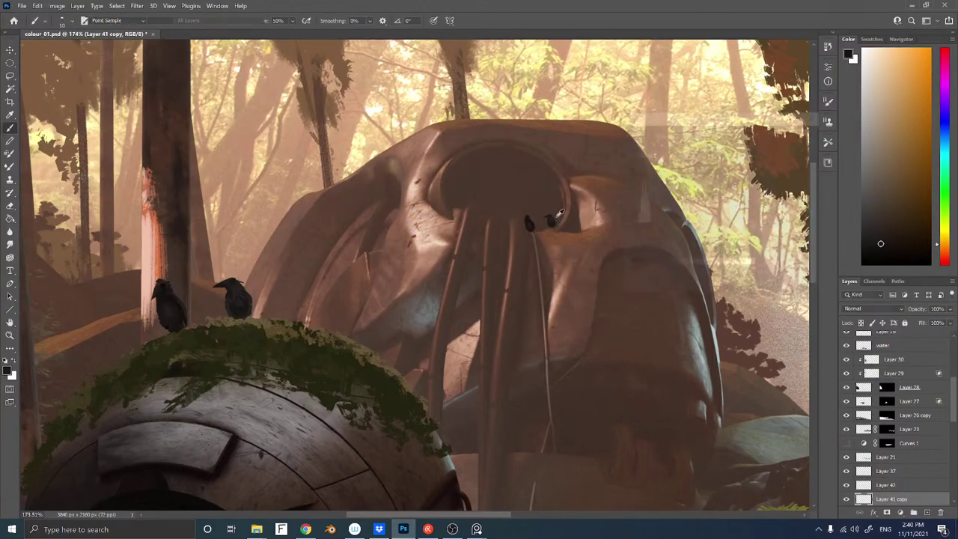
Lighten the duplicated birds' blacks with Levels, setting the midtones to 0.64 and the output black level to 35
{"action": "key", "text": "ctrl+l"}
{"action": "mouse_move", "coordinate": [629, 271]}
{"action": "left_mouse_down"}
{"action": "mouse_move", "coordinate": [645, 271]}
{"action": "mouse_move", "coordinate": [635, 271]}
{"action": "left_mouse_up"}
{"action": "left_click_drag", "start_coordinate": [694, 228], "coordinate": [710, 228]}
{"action": "left_click_drag", "start_coordinate": [636, 268], "coordinate": [652, 276]}
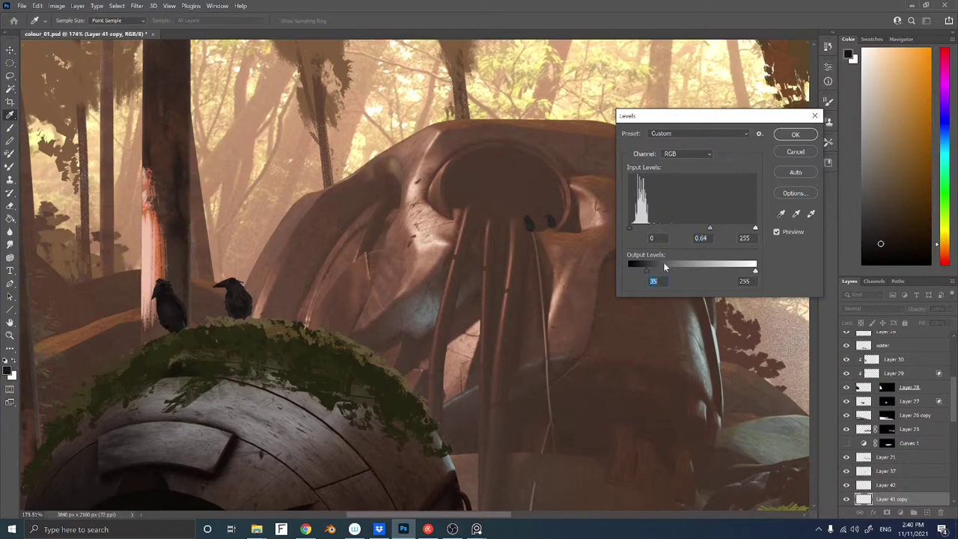
{"action": "left_click", "coordinate": [796, 134]}
Shift the duplicated birds' midtones with Color Balance so they blend with the structure's warm brown haze
{"action": "key", "text": "ctrl+b"}
{"action": "left_click_drag", "start_coordinate": [506, 122], "coordinate": [682, 94]}
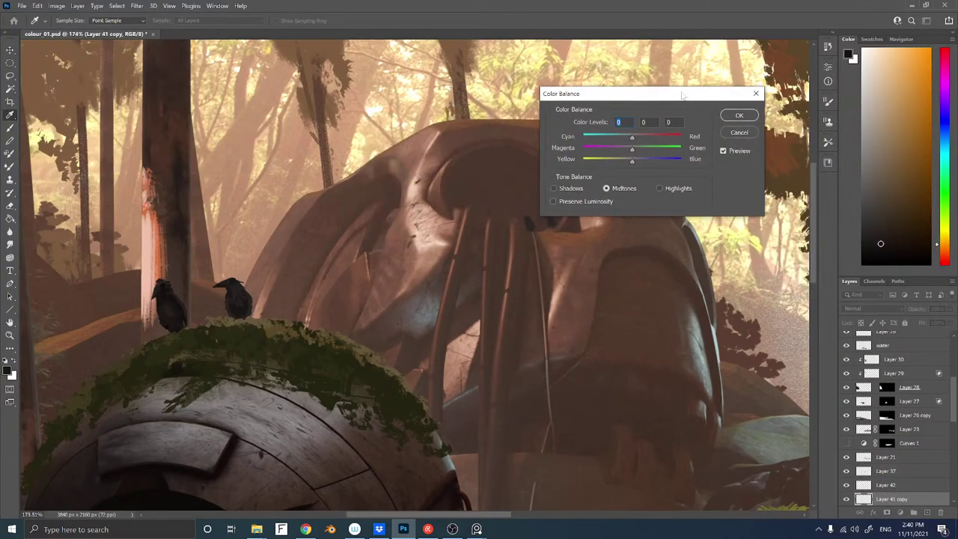
{"action": "left_click_drag", "start_coordinate": [631, 164], "coordinate": [646, 141]}
{"action": "left_click", "coordinate": [738, 116]}
Paint more small hazy birds along the lower rim of the structure's round opening using a sampled dark brown
{"action": "key", "text": "b"}
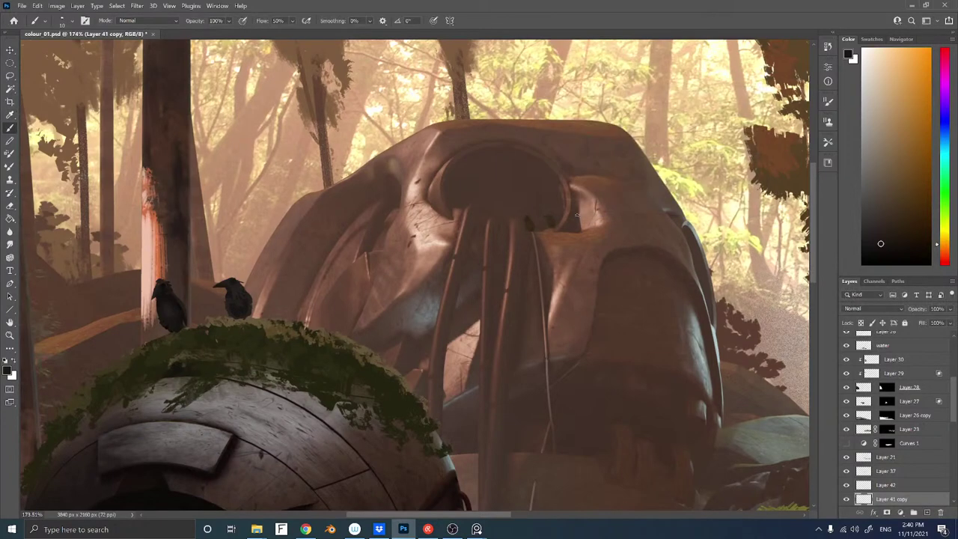
{"action": "left_click", "coordinate": [528, 244], "text": "alt"}
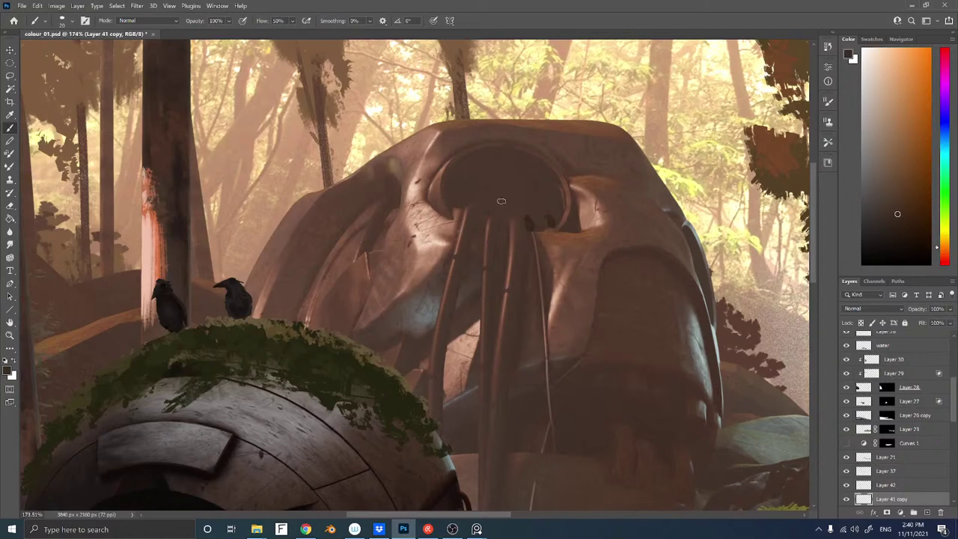
{"action": "left_click_drag", "start_coordinate": [492, 198], "coordinate": [502, 207]}
{"action": "key", "text": "ctrl+z"}
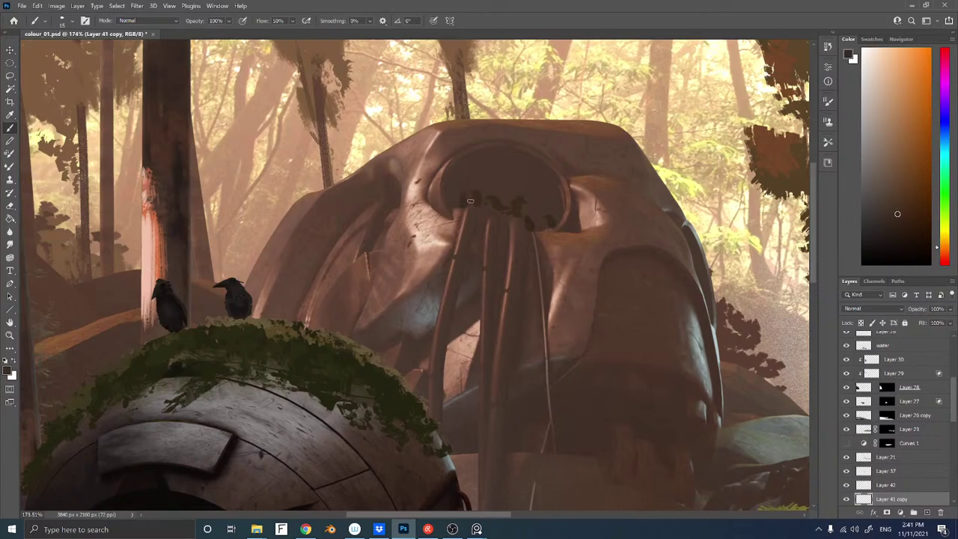
Duplicate Layer 25's foliage onto the background structure's left face, mirrored horizontally and scaled to about 46% width and 65% height
{"action": "key", "text": "z"}
{"action": "scroll", "coordinate": [526, 204], "scroll_direction": "down", "scroll_amount": 5}
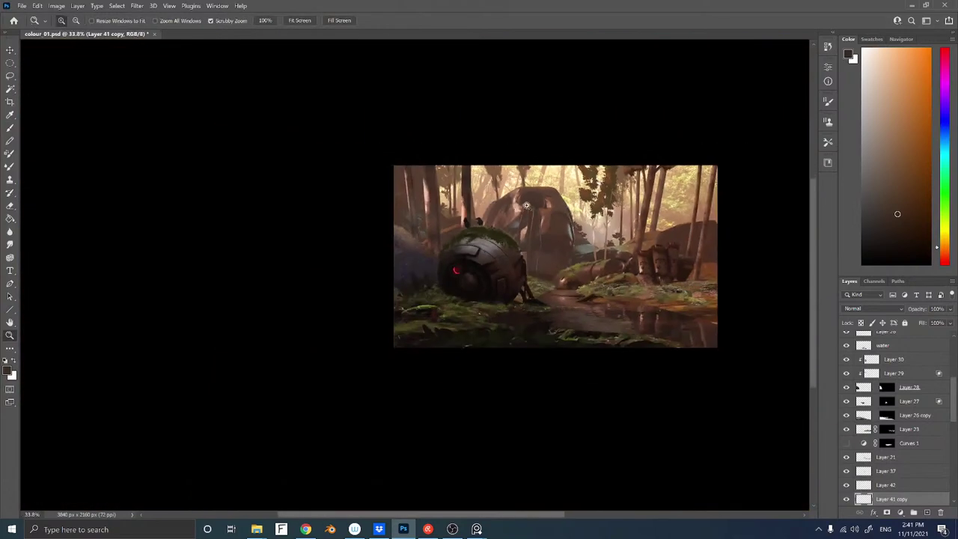
{"action": "scroll", "coordinate": [526, 205], "scroll_direction": "up", "scroll_amount": 3}
{"action": "key", "text": "b"}
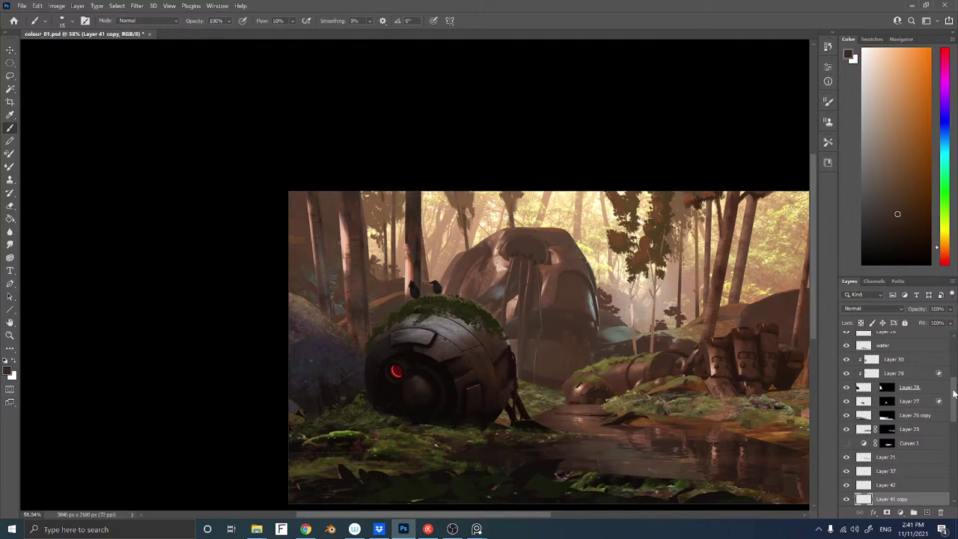
{"action": "left_click_drag", "start_coordinate": [594, 335], "coordinate": [543, 244]}
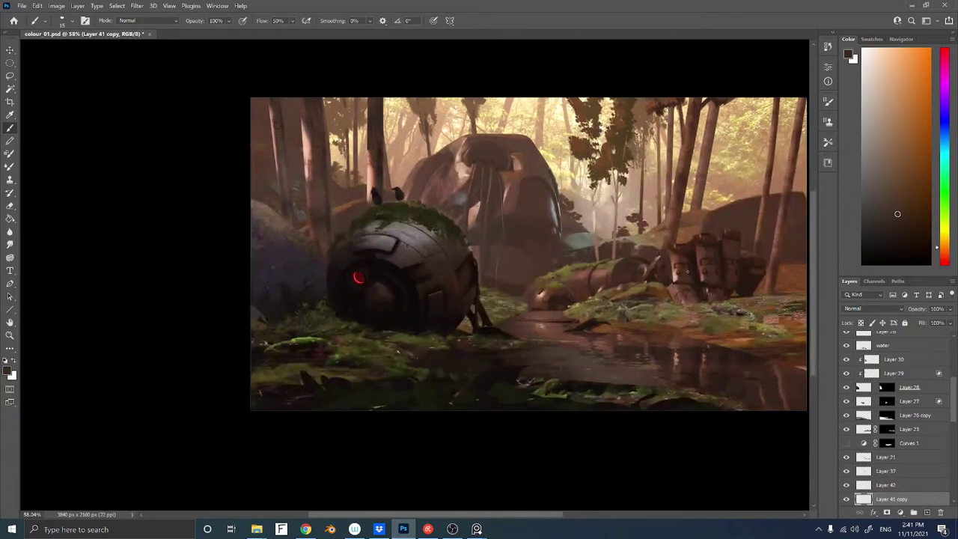
{"action": "left_click_drag", "start_coordinate": [539, 192], "coordinate": [547, 205]}
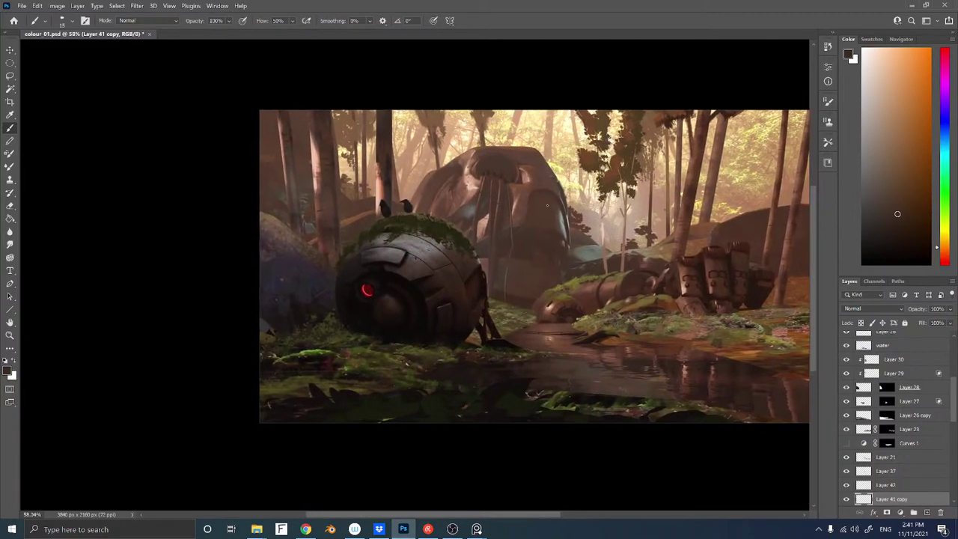
{"action": "right_click", "coordinate": [308, 229], "text": "ctrl"}
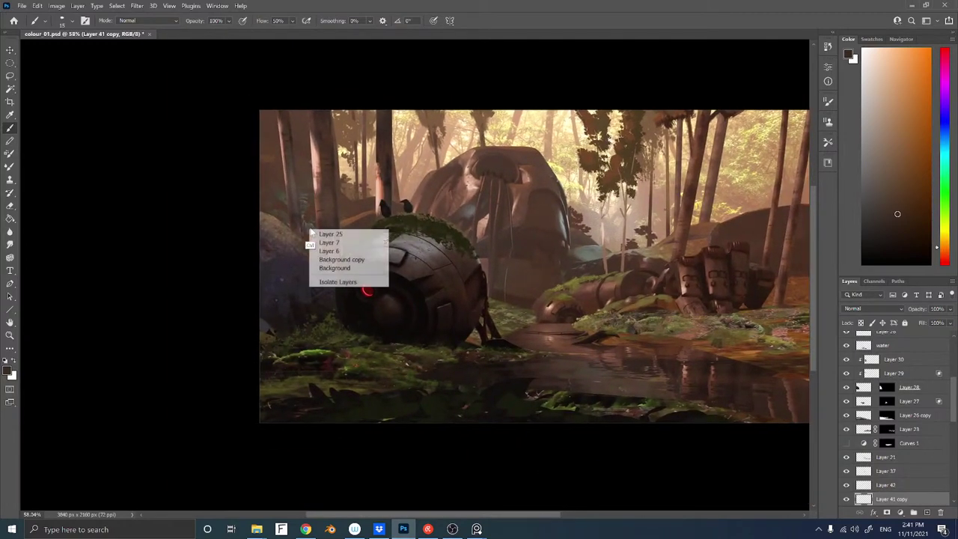
{"action": "left_click", "coordinate": [322, 236]}
{"action": "left_click_drag", "start_coordinate": [356, 193], "coordinate": [522, 201]}
{"action": "key", "text": "ctrl+t"}
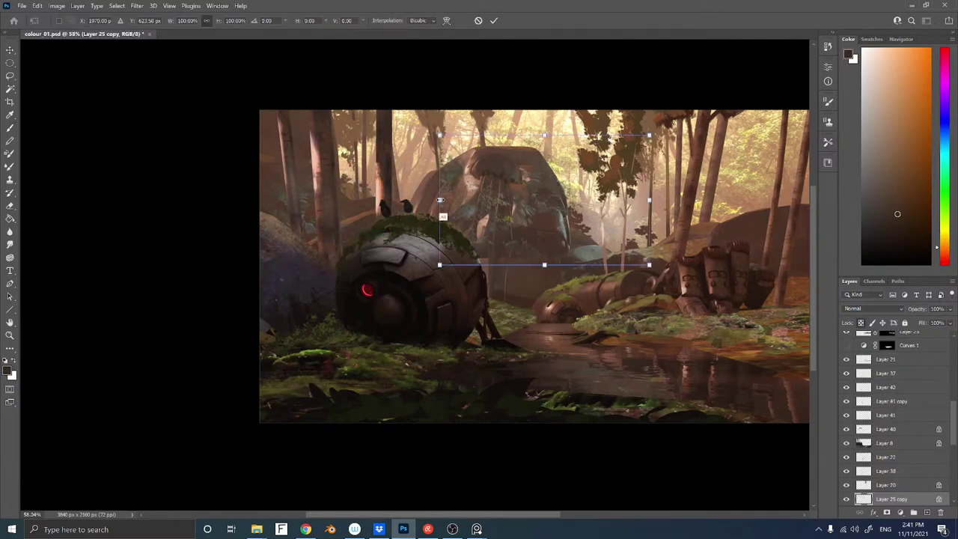
{"action": "left_click_drag", "start_coordinate": [440, 199], "coordinate": [379, 180]}
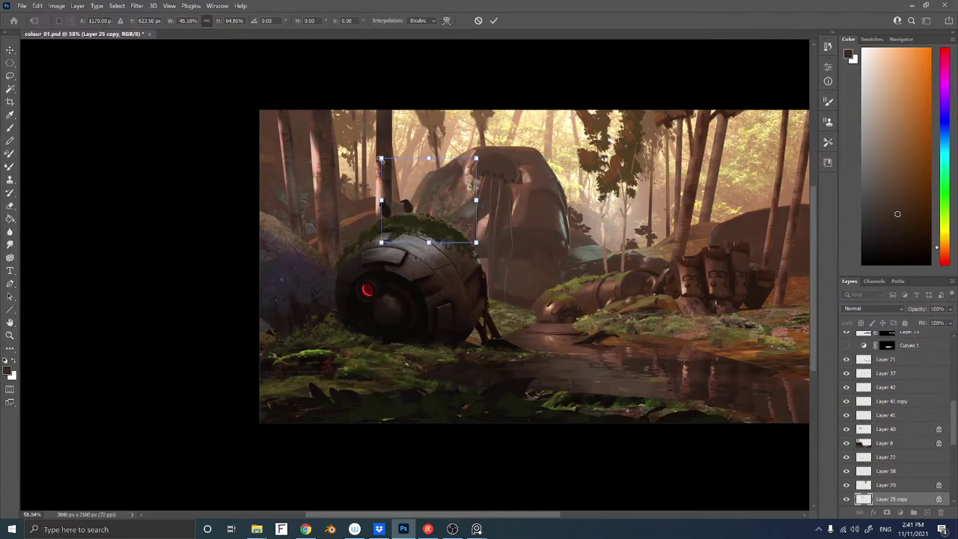
{"action": "key", "text": "Return"}
Leave the copy's Hue/Saturation untouched, choose the Chalk - Light 8 brush and sample an olive tone from the moss near the path
{"action": "key", "text": "ctrl+u"}
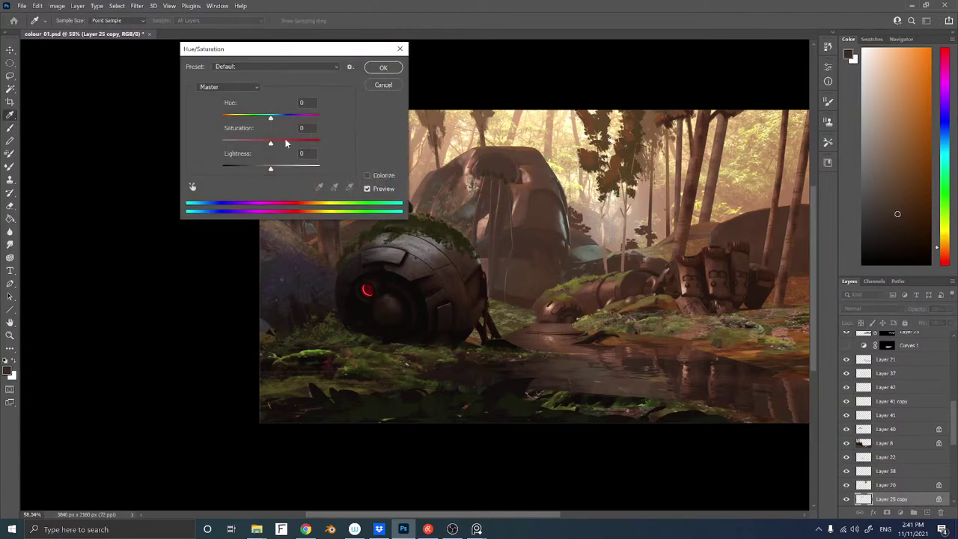
{"action": "left_click", "coordinate": [391, 87]}
{"action": "key", "text": "b"}
{"action": "right_click", "coordinate": [391, 182]}
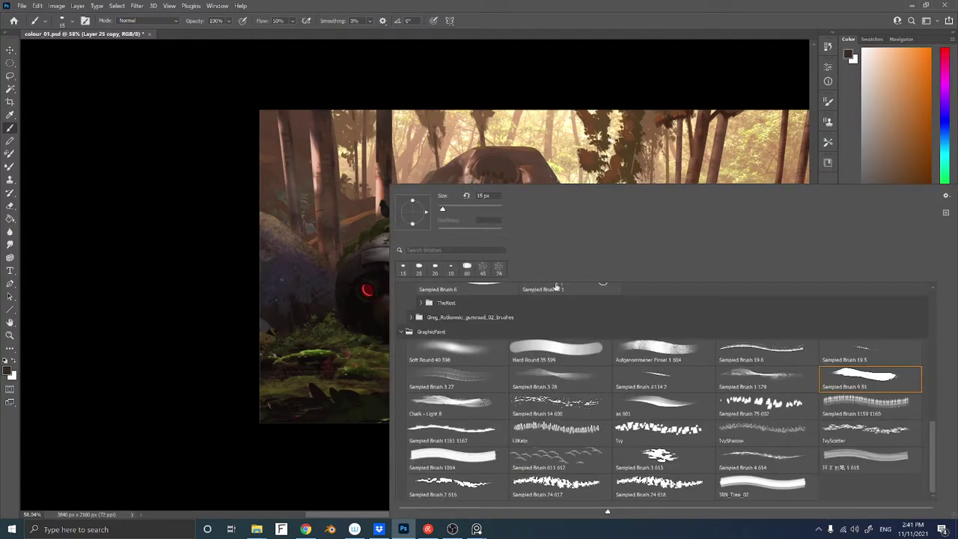
{"action": "double_click", "coordinate": [444, 413]}
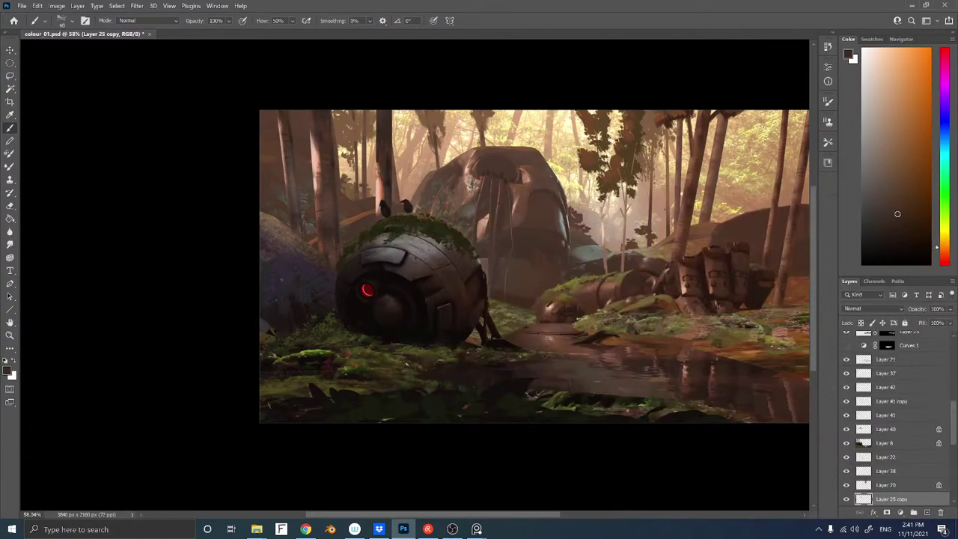
{"action": "left_click", "coordinate": [520, 323], "text": "alt"}
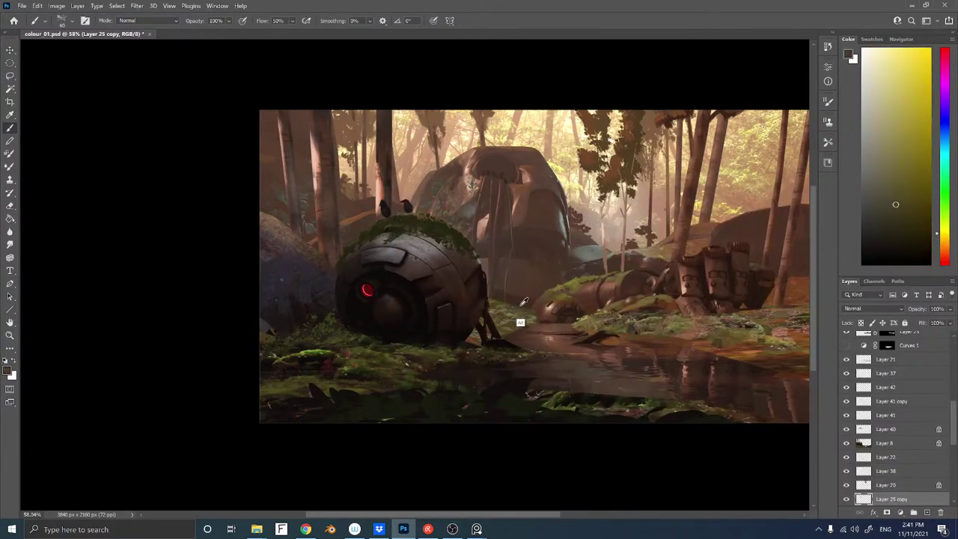
Test an olive stroke over the copied foliage with the brush at 100 px, undo it and lock the layer's transparent pixels
{"action": "key", "text": "bracketright"}
{"action": "key", "text": "bracketright"}
{"action": "key", "text": "bracketright"}
{"action": "key", "text": "bracketright"}
{"action": "key", "text": "bracketright"}
{"action": "left_click_drag", "start_coordinate": [428, 187], "coordinate": [422, 205]}
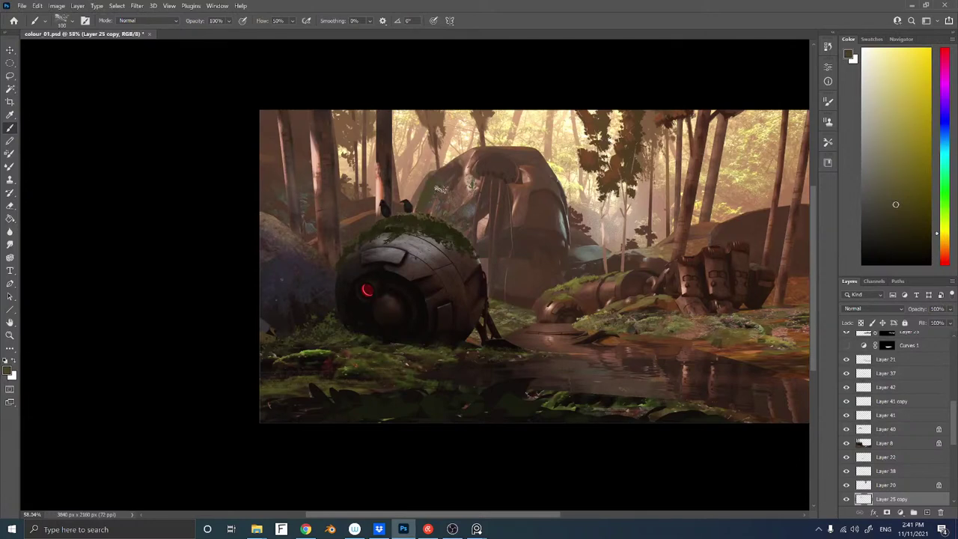
{"action": "key", "text": "ctrl+z"}
{"action": "key", "text": "slash"}
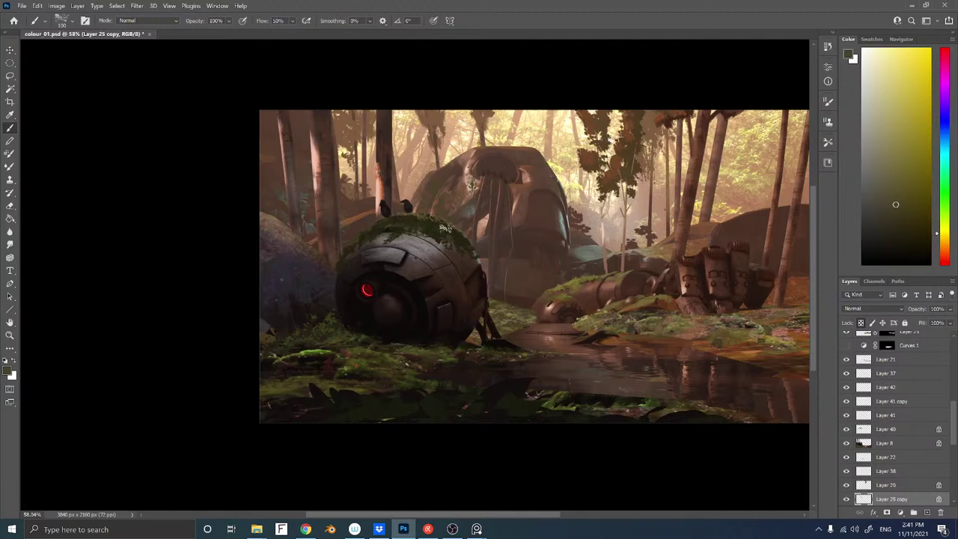
Skew, stretch and warp the foliage copy to follow the slope of the structure's left face
{"action": "left_click_drag", "start_coordinate": [477, 188], "coordinate": [439, 151]}
{"action": "key", "text": "ctrl+t"}
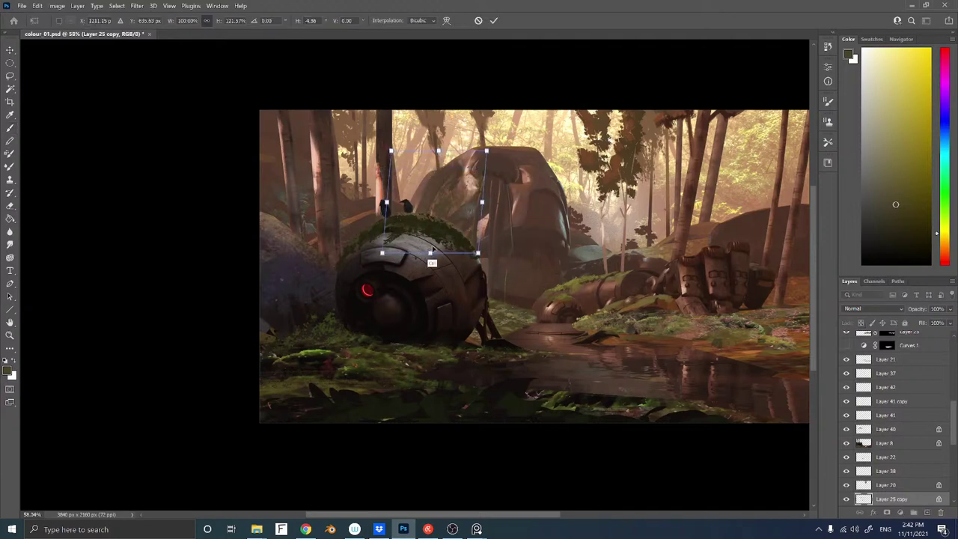
{"action": "left_click_drag", "start_coordinate": [431, 253], "coordinate": [422, 265]}
{"action": "right_click", "coordinate": [453, 189]}
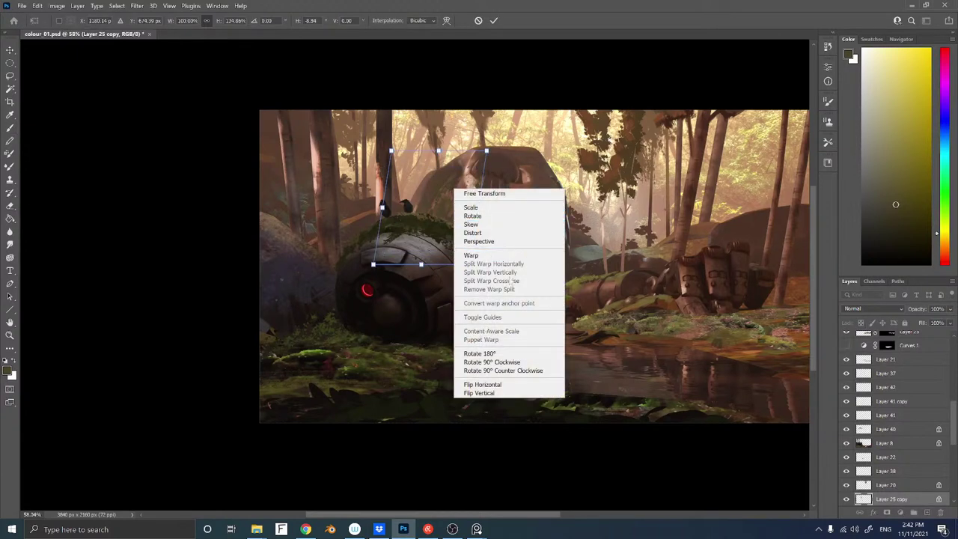
{"action": "left_click", "coordinate": [472, 256]}
{"action": "right_click", "coordinate": [459, 207]}
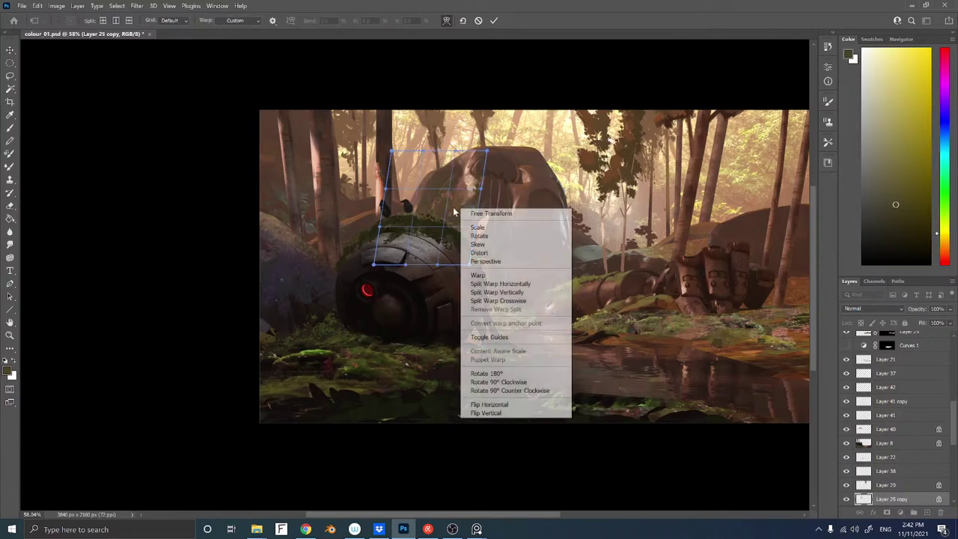
{"action": "left_click", "coordinate": [453, 209]}
{"action": "mouse_move", "coordinate": [453, 209]}
{"action": "left_mouse_down"}
{"action": "mouse_move", "coordinate": [436, 207]}
{"action": "mouse_move", "coordinate": [446, 215]}
{"action": "mouse_move", "coordinate": [439, 199]}
{"action": "left_mouse_up"}
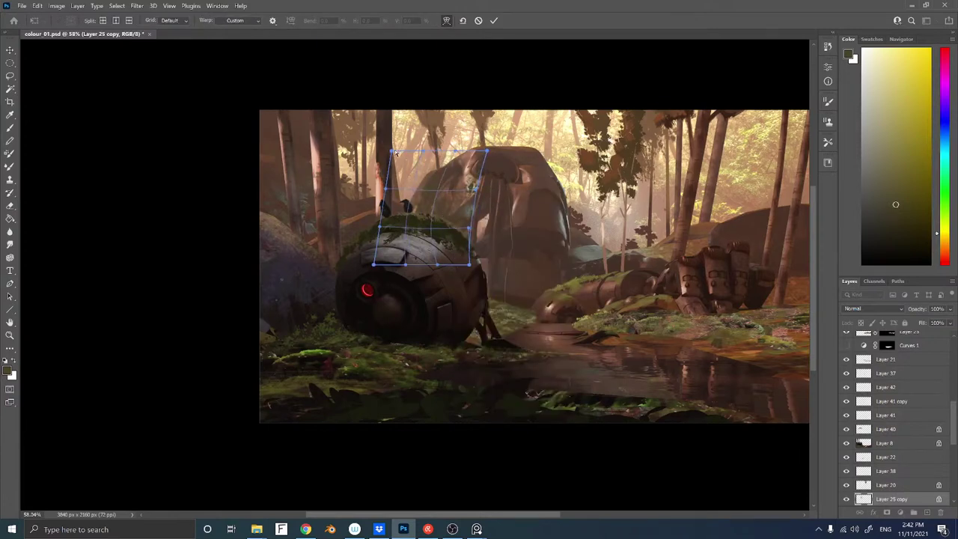
{"action": "left_click_drag", "start_coordinate": [392, 150], "coordinate": [417, 152]}
{"action": "left_click_drag", "start_coordinate": [375, 265], "coordinate": [379, 276]}
{"action": "key", "text": "Return"}
Trim the foliage copy on the structure with the eraser and add a new layer above it
{"action": "key", "text": "b"}
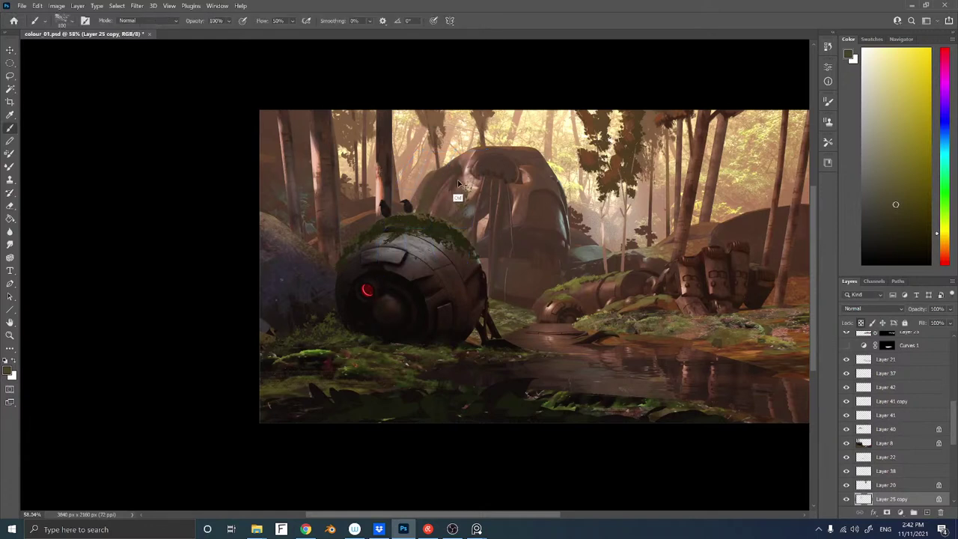
{"action": "key", "text": "e"}
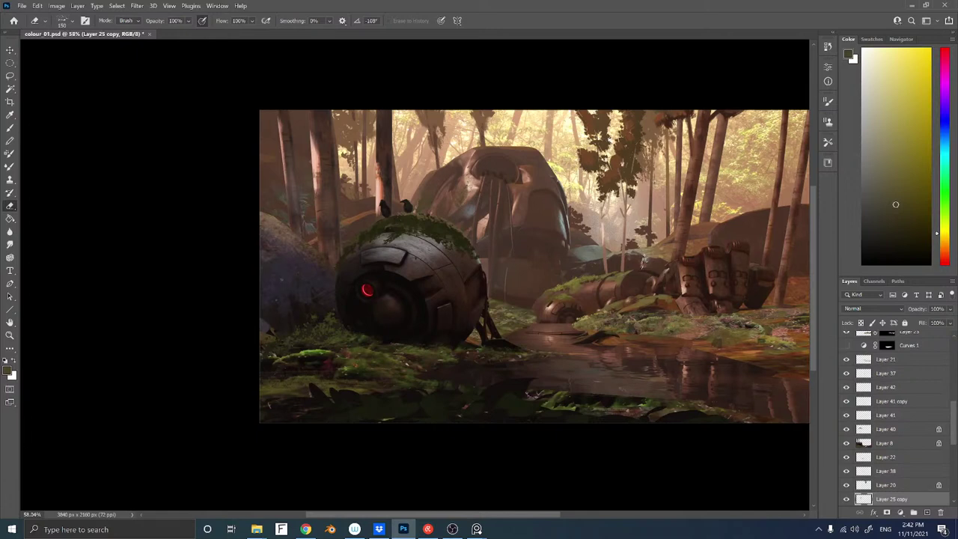
{"action": "key", "text": "ctrl+shift+n"}
{"action": "key", "text": "Return"}
Start painting muted olive moss on the structure's upper-left edge with tones sampled from the structure
{"action": "key", "text": "b"}
{"action": "left_click", "coordinate": [430, 202], "text": "alt"}
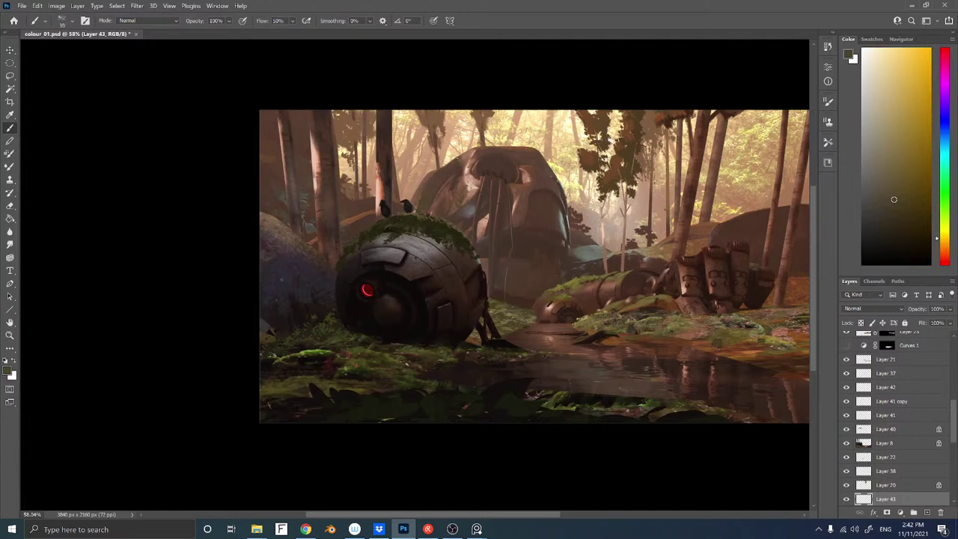
{"action": "left_click", "coordinate": [464, 157]}
{"action": "left_click_drag", "start_coordinate": [465, 154], "coordinate": [452, 162]}
{"action": "left_click", "coordinate": [459, 159], "text": "alt"}
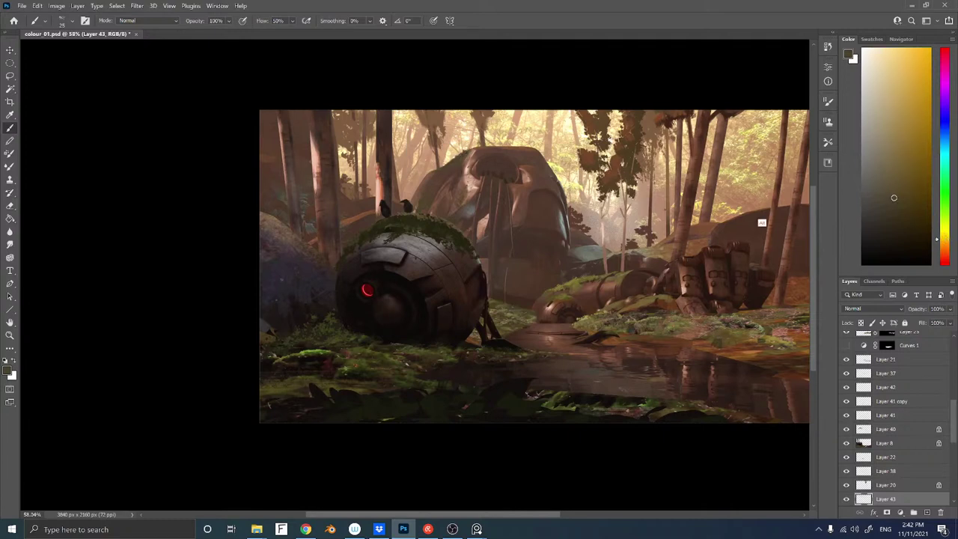
Paint more saturated yellow-olive moss across the structure's left slope, upper edge and the area around the opening
{"action": "left_click", "coordinate": [944, 237]}
{"action": "left_click", "coordinate": [899, 196]}
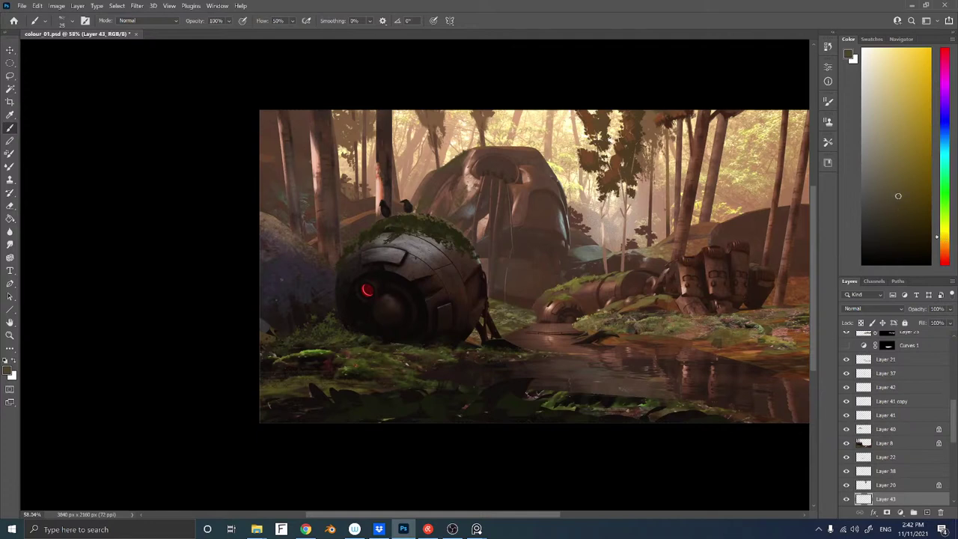
{"action": "left_click", "coordinate": [907, 193]}
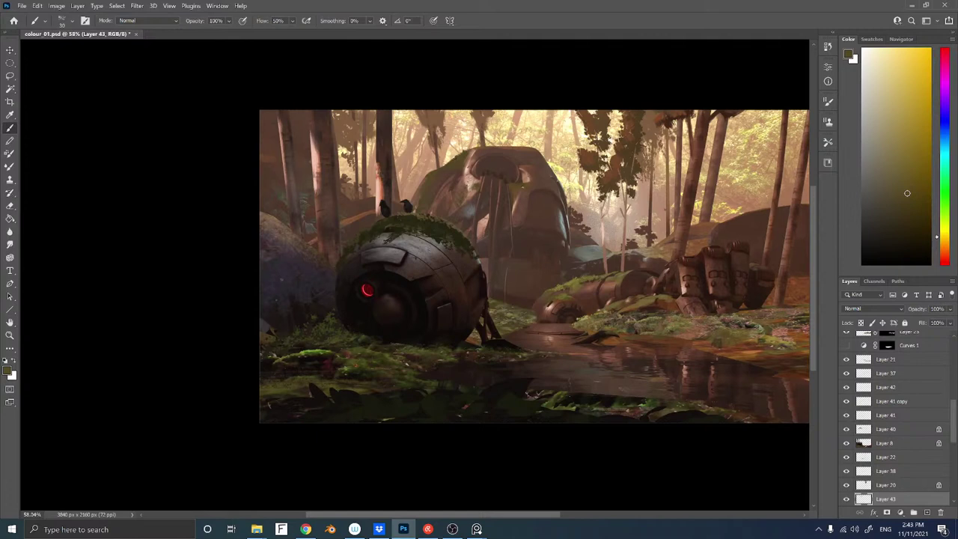
{"action": "left_click", "coordinate": [519, 202], "text": "alt"}
{"action": "left_click", "coordinate": [516, 203], "text": "alt"}
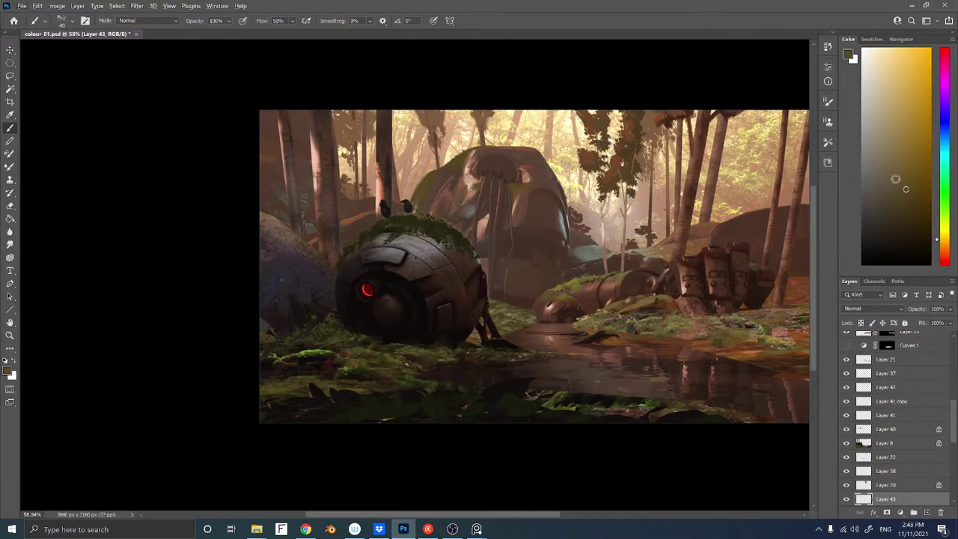
Adjust the moss layer's colour with Hue/Saturation to make the moss greener
{"action": "key", "text": "ctrl+u"}
{"action": "mouse_move", "coordinate": [257, 119]}
{"action": "left_mouse_down"}
{"action": "mouse_move", "coordinate": [277, 124]}
{"action": "mouse_move", "coordinate": [257, 146]}
{"action": "left_mouse_up"}
{"action": "left_click", "coordinate": [382, 67]}
Sample the moss colour, shift it to a darker olive and extend the moss over the structure's top and lower front
{"action": "key", "text": "b"}
{"action": "left_click", "coordinate": [462, 173], "text": "alt"}
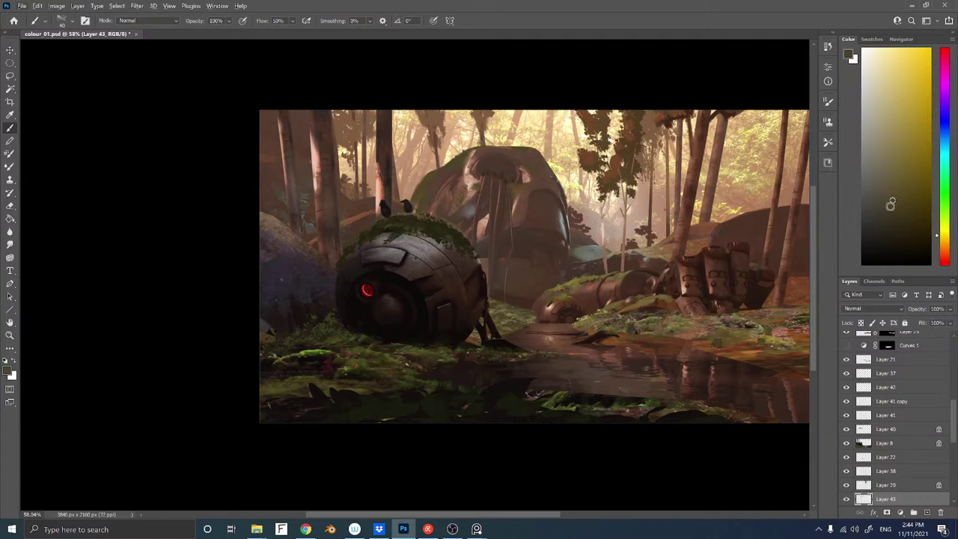
{"action": "left_click", "coordinate": [886, 205]}
{"action": "left_click", "coordinate": [943, 239]}
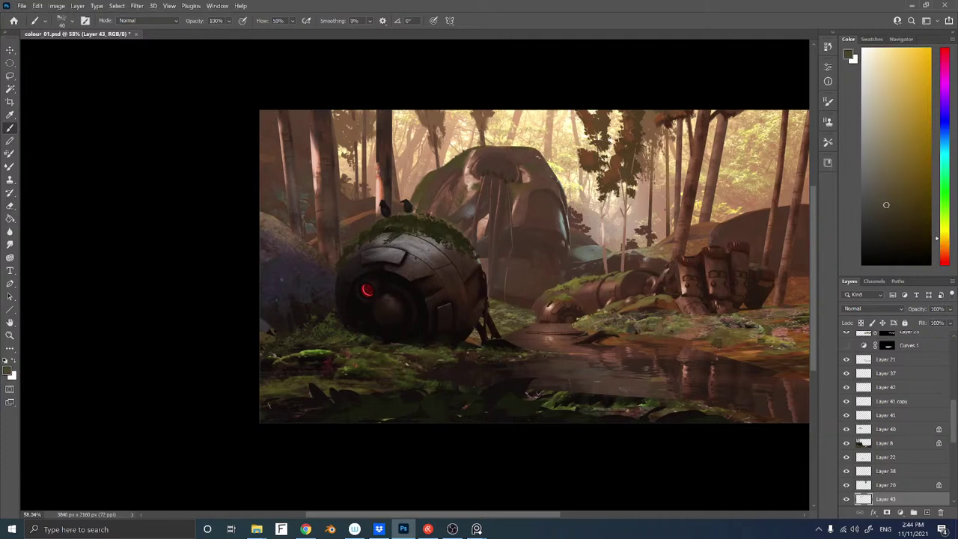
{"action": "left_click", "coordinate": [902, 201]}
Texture the moss at the structure's base with Sampled Brush 14 600 enlarged to 80 px, and switch to the eraser for cleanup
{"action": "right_click", "coordinate": [506, 279]}
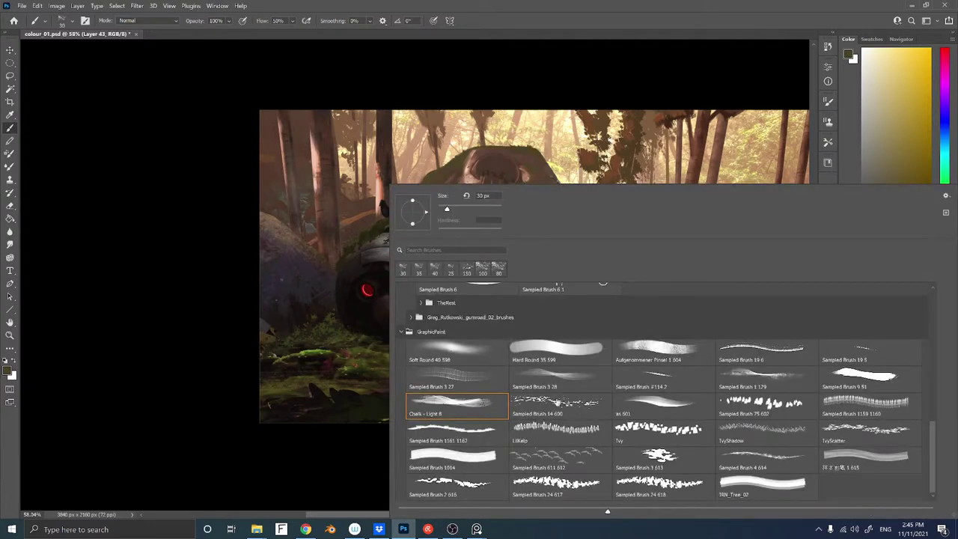
{"action": "double_click", "coordinate": [577, 405]}
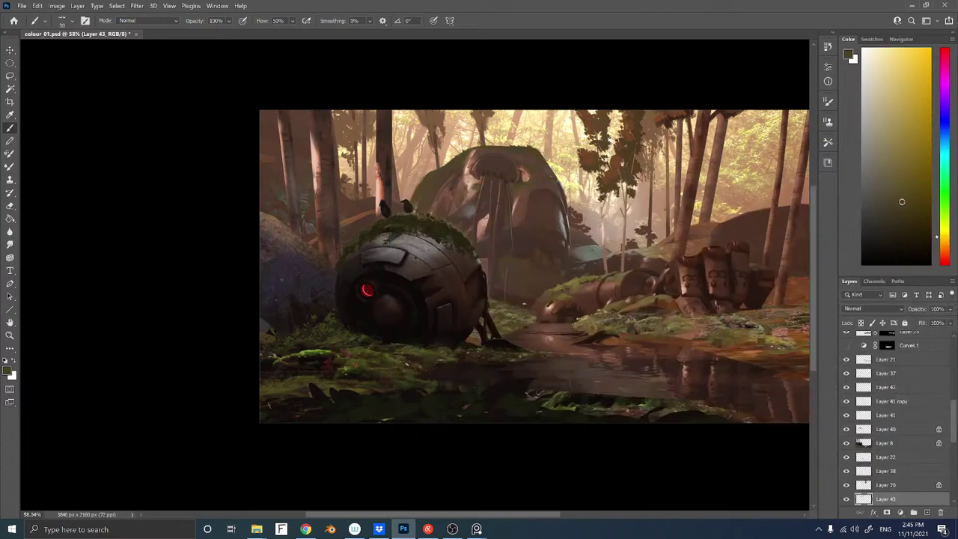
{"action": "key", "text": "]"}
{"action": "key", "text": "]"}
{"action": "key", "text": "]"}
{"action": "key", "text": "bracketright"}
{"action": "key", "text": "bracketleft"}
{"action": "key", "text": "e"}
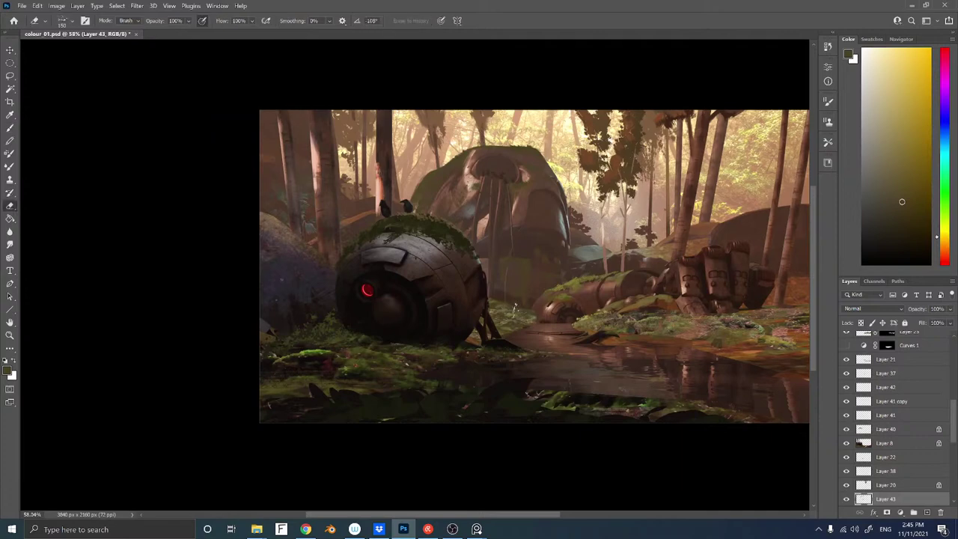
Texture the moss on the structure's lower front with Sampled Brush 24 618, using olive and brown tones sampled from the painting
{"action": "key", "text": "b"}
{"action": "right_click", "coordinate": [516, 300]}
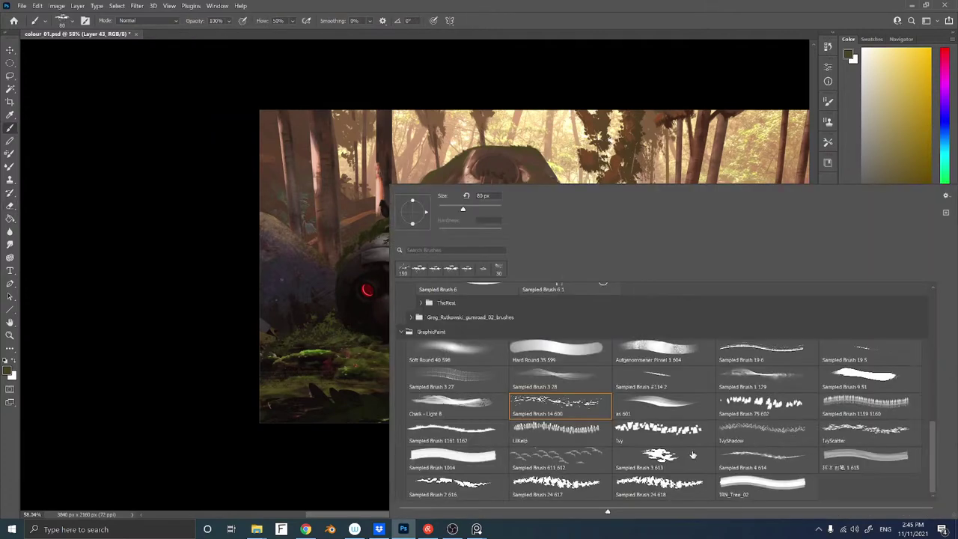
{"action": "left_click", "coordinate": [670, 486]}
{"action": "left_click", "coordinate": [331, 445]}
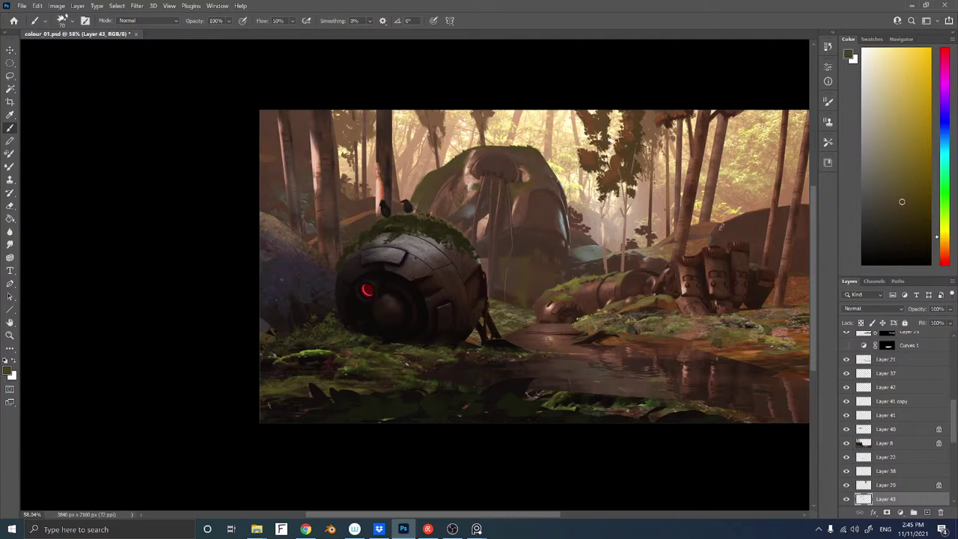
{"action": "left_click", "coordinate": [897, 188]}
{"action": "left_click", "coordinate": [526, 271], "text": "alt"}
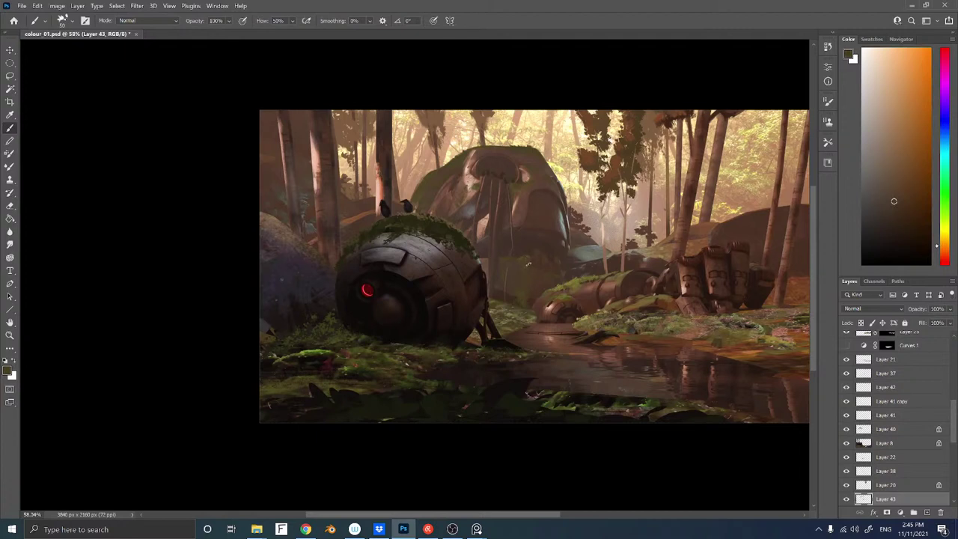
{"action": "left_click", "coordinate": [532, 252], "text": "alt"}
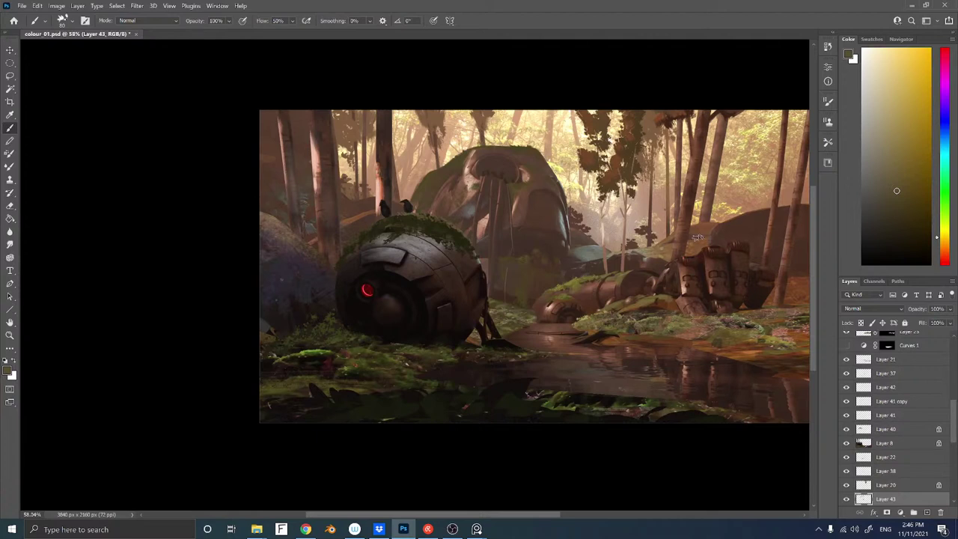
{"action": "mouse_move", "coordinate": [466, 235]}
{"action": "left_mouse_down"}
{"action": "mouse_move", "coordinate": [443, 218]}
{"action": "mouse_move", "coordinate": [450, 213]}
{"action": "left_mouse_up"}
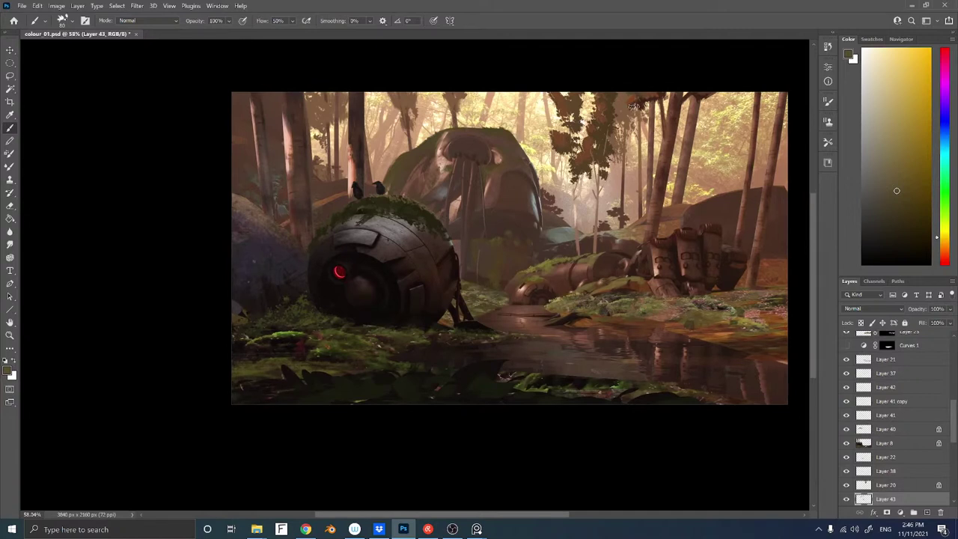
Shade the rounded form on the structure's right side in a sampled dark brown with Sampled Brush 3 28 at 60 px
{"action": "right_click", "coordinate": [519, 193]}
{"action": "double_click", "coordinate": [565, 379]}
{"action": "left_click", "coordinate": [518, 184], "text": "alt"}
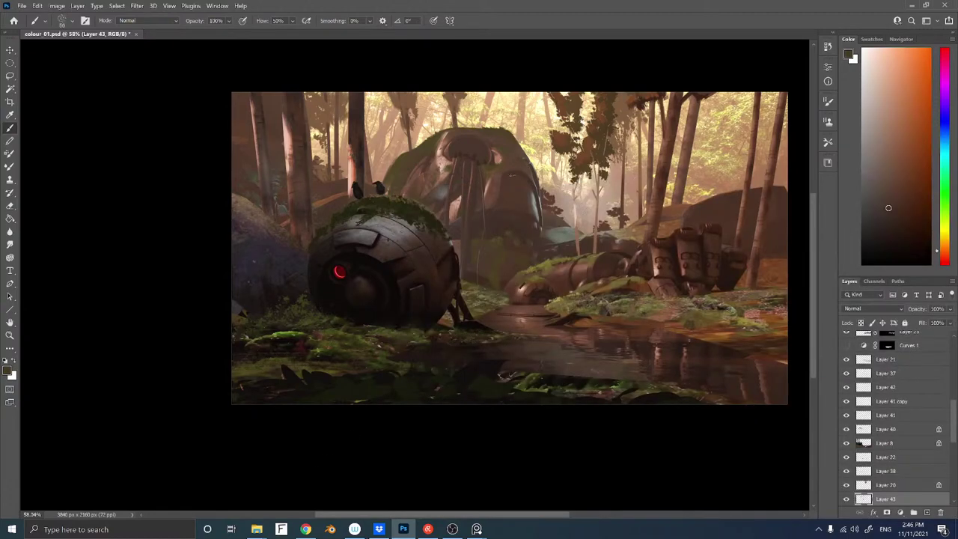
Refine the structure's right side with the Chalk - Light 8 brush, using dark reddish browns sampled from its surface
{"action": "right_click", "coordinate": [524, 183]}
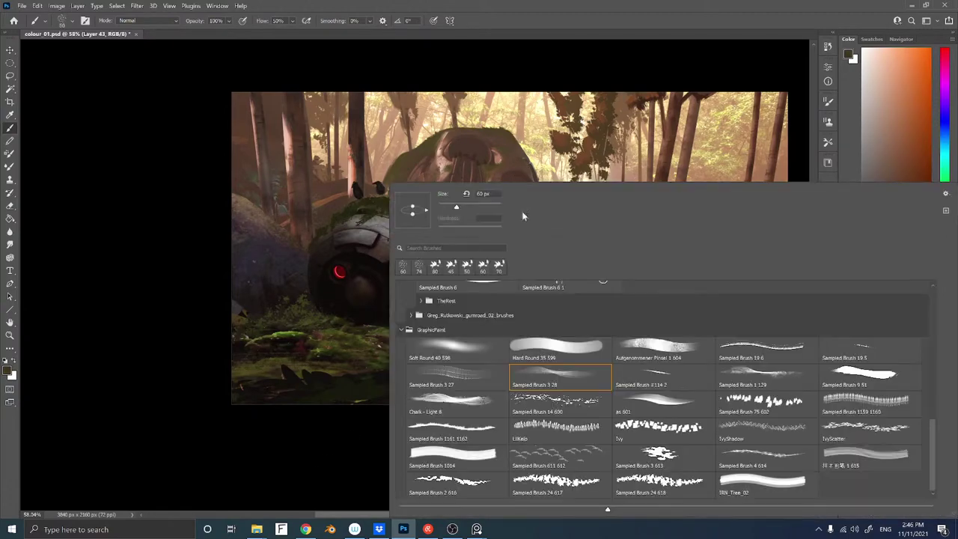
{"action": "left_click", "coordinate": [457, 408]}
{"action": "key", "text": "Return"}
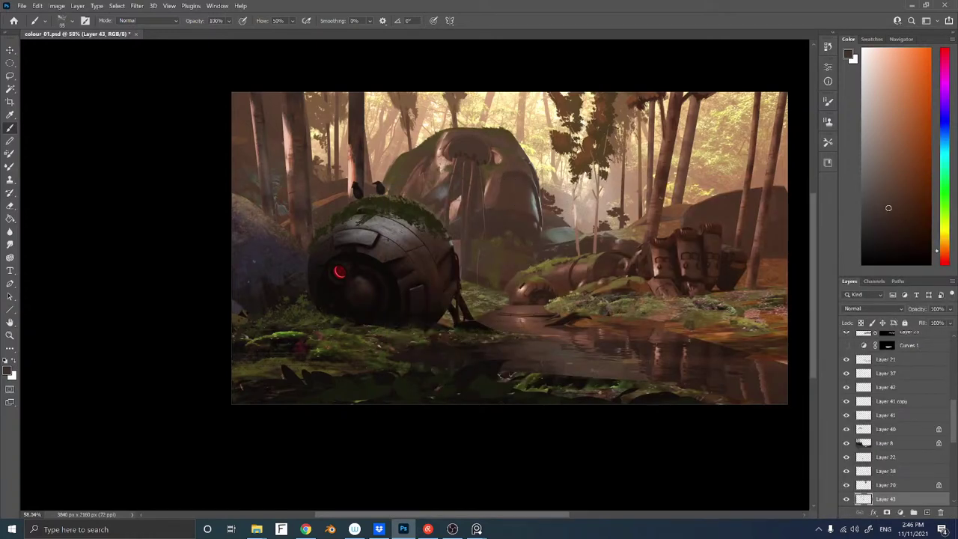
{"action": "left_click", "coordinate": [890, 209]}
{"action": "mouse_move", "coordinate": [890, 209]}
{"action": "left_mouse_down"}
{"action": "mouse_move", "coordinate": [898, 210]}
{"action": "mouse_move", "coordinate": [893, 220]}
{"action": "left_mouse_up"}
{"action": "left_click", "coordinate": [506, 196], "text": "alt"}
{"action": "left_click", "coordinate": [514, 170], "text": "alt"}
On Layer 36, add dark and light olive foliage to the bank below the fallen arm with Sampled Brush 24 618
{"action": "right_click", "coordinate": [589, 287], "text": "ctrl"}
{"action": "left_click", "coordinate": [599, 291]}
{"action": "right_click", "coordinate": [557, 260]}
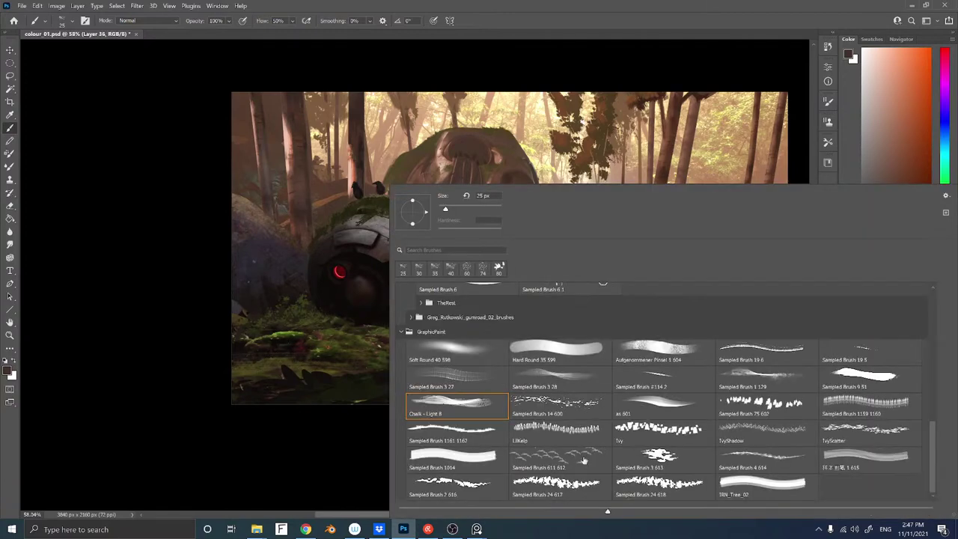
{"action": "left_click", "coordinate": [658, 484]}
{"action": "key", "text": "Return"}
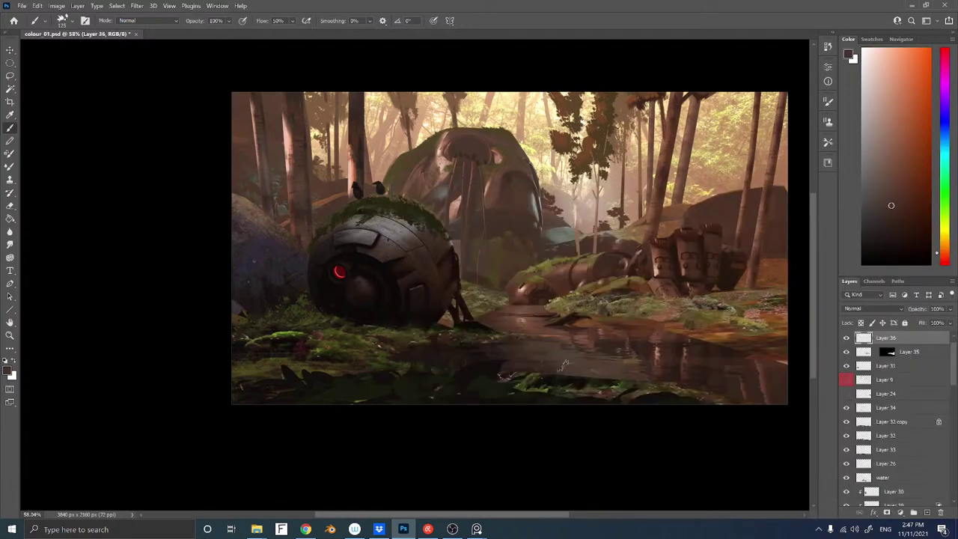
{"action": "left_click", "coordinate": [614, 286], "text": "alt"}
{"action": "key", "text": "bracketleft"}
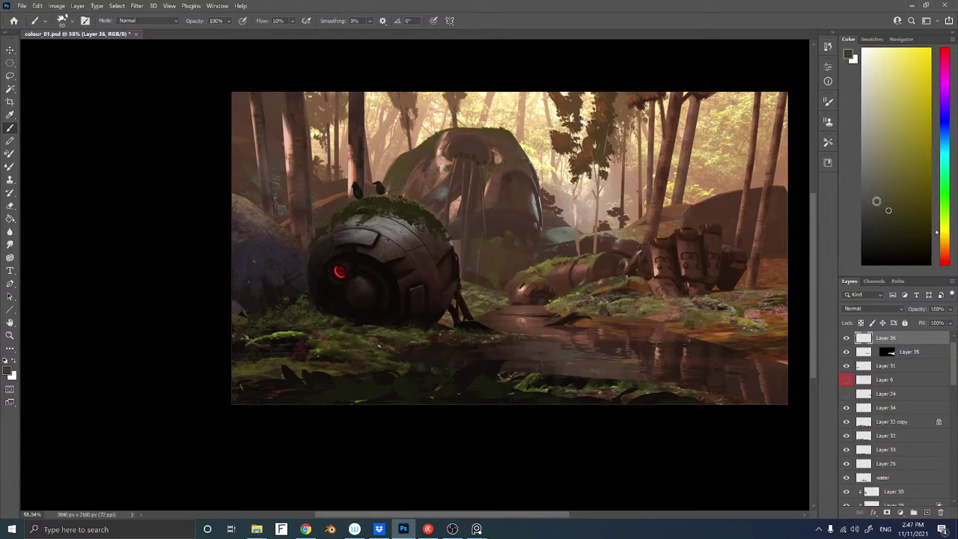
{"action": "left_click", "coordinate": [893, 230]}
{"action": "left_click", "coordinate": [940, 236]}
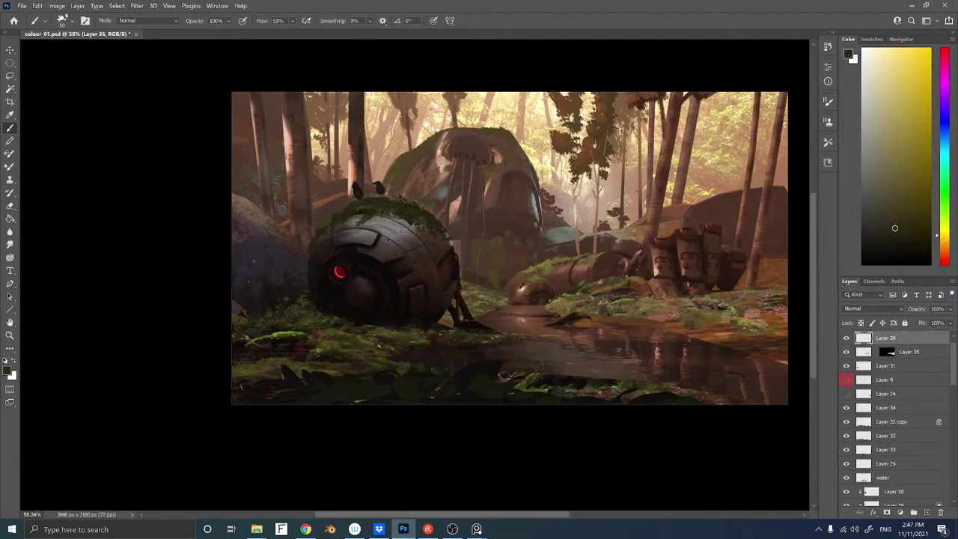
{"action": "left_click", "coordinate": [576, 290], "text": "alt"}
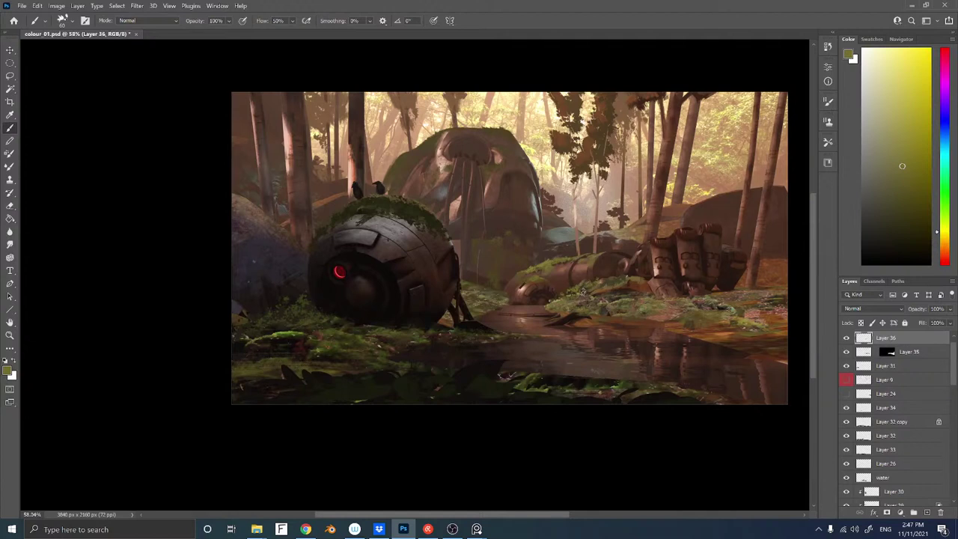
Lasso a cluster of pointed grass blades above the fallen arm and paint it with a sampled dark olive
{"action": "key", "text": "l"}
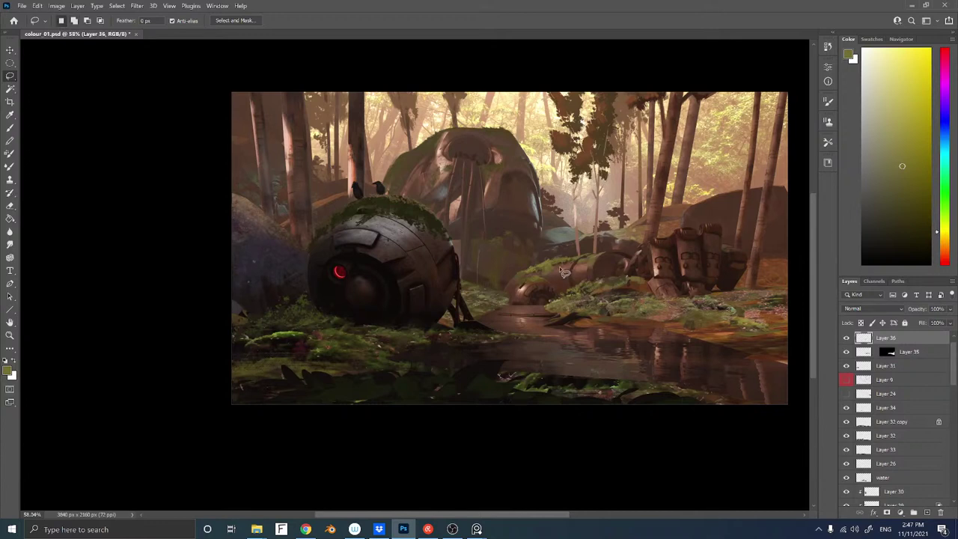
{"action": "mouse_move", "coordinate": [567, 275]}
{"action": "left_mouse_down"}
{"action": "mouse_move", "coordinate": [562, 243]}
{"action": "mouse_move", "coordinate": [572, 283]}
{"action": "mouse_move", "coordinate": [562, 269]}
{"action": "mouse_move", "coordinate": [569, 284]}
{"action": "mouse_move", "coordinate": [560, 279]}
{"action": "mouse_move", "coordinate": [574, 283]}
{"action": "mouse_move", "coordinate": [569, 239]}
{"action": "mouse_move", "coordinate": [575, 283]}
{"action": "mouse_move", "coordinate": [578, 269]}
{"action": "mouse_move", "coordinate": [587, 279]}
{"action": "mouse_move", "coordinate": [573, 251]}
{"action": "mouse_move", "coordinate": [585, 277]}
{"action": "mouse_move", "coordinate": [586, 266]}
{"action": "mouse_move", "coordinate": [573, 271]}
{"action": "mouse_move", "coordinate": [590, 286]}
{"action": "mouse_move", "coordinate": [595, 261]}
{"action": "mouse_move", "coordinate": [592, 286]}
{"action": "mouse_move", "coordinate": [598, 272]}
{"action": "mouse_move", "coordinate": [560, 283]}
{"action": "left_mouse_up"}
{"action": "key", "text": "b"}
{"action": "left_click", "coordinate": [587, 303], "text": "alt"}
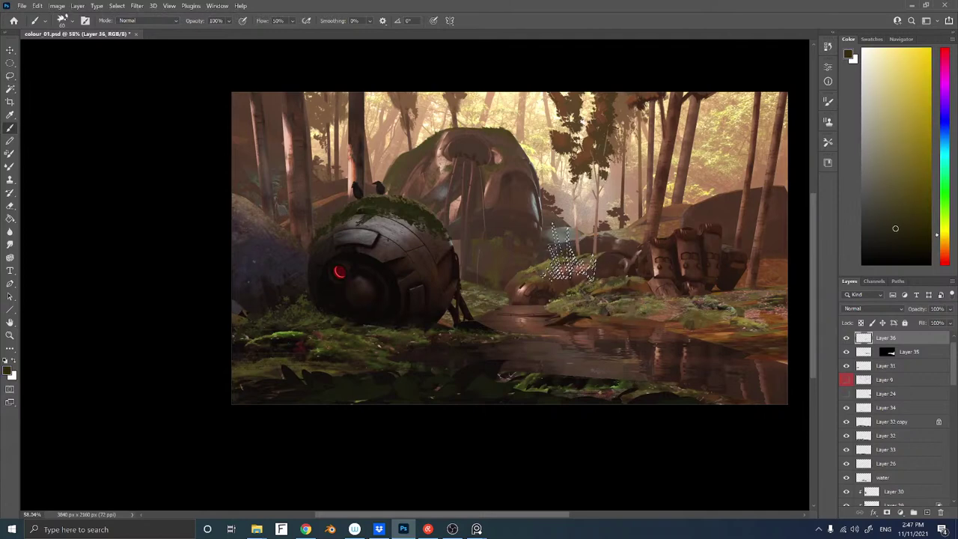
{"action": "mouse_move", "coordinate": [555, 244]}
{"action": "left_mouse_down"}
{"action": "mouse_move", "coordinate": [561, 275]}
{"action": "mouse_move", "coordinate": [566, 262]}
{"action": "left_mouse_up"}
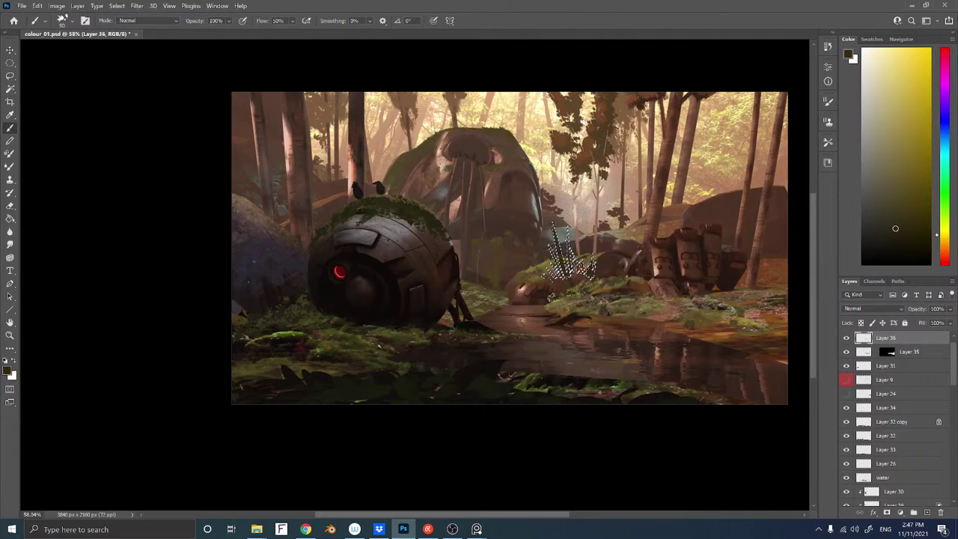
Soften the grass blades with a sampled reddish brown using the as 601 brush at 80 px, and clear the selection
{"action": "right_click", "coordinate": [588, 330]}
{"action": "left_click", "coordinate": [662, 412]}
{"action": "left_click", "coordinate": [299, 446]}
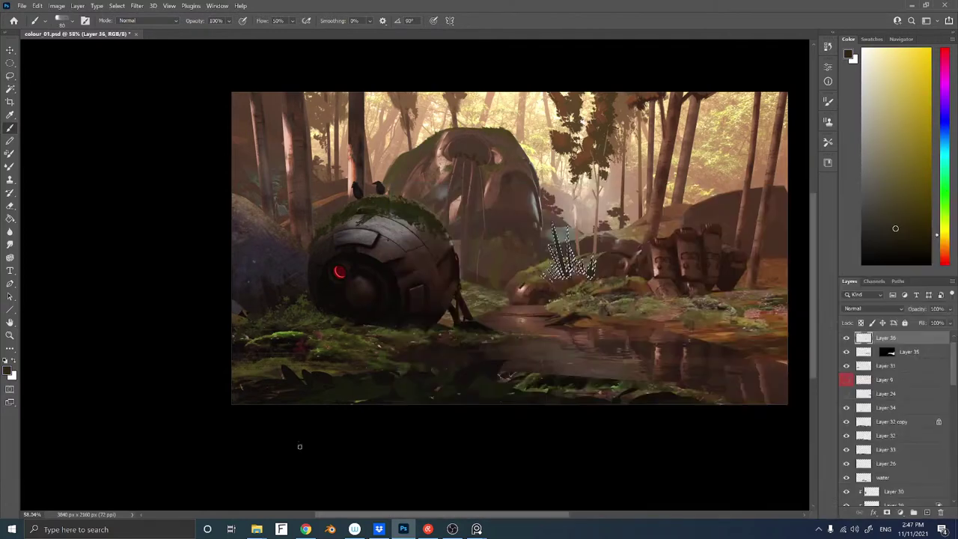
{"action": "left_click", "coordinate": [605, 298], "text": "alt"}
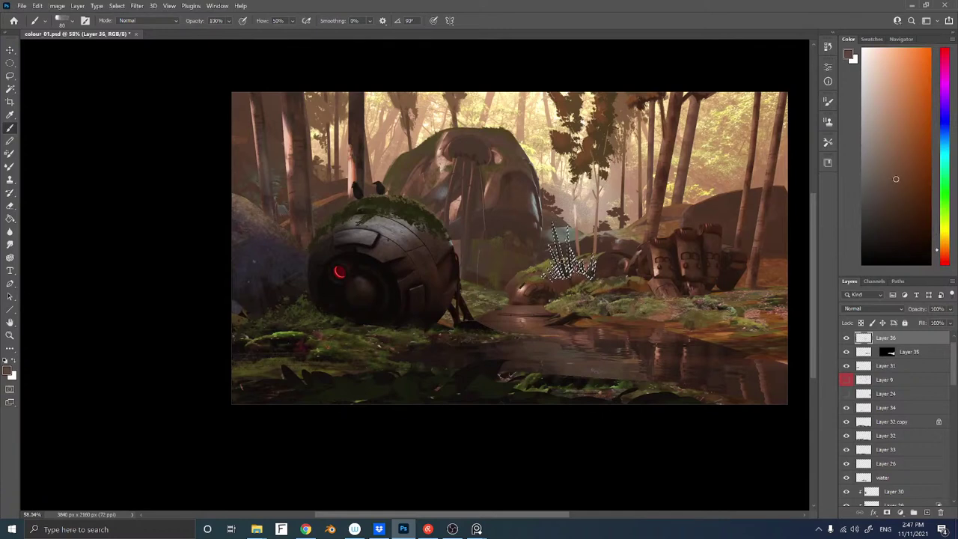
{"action": "key", "text": "ctrl+d"}
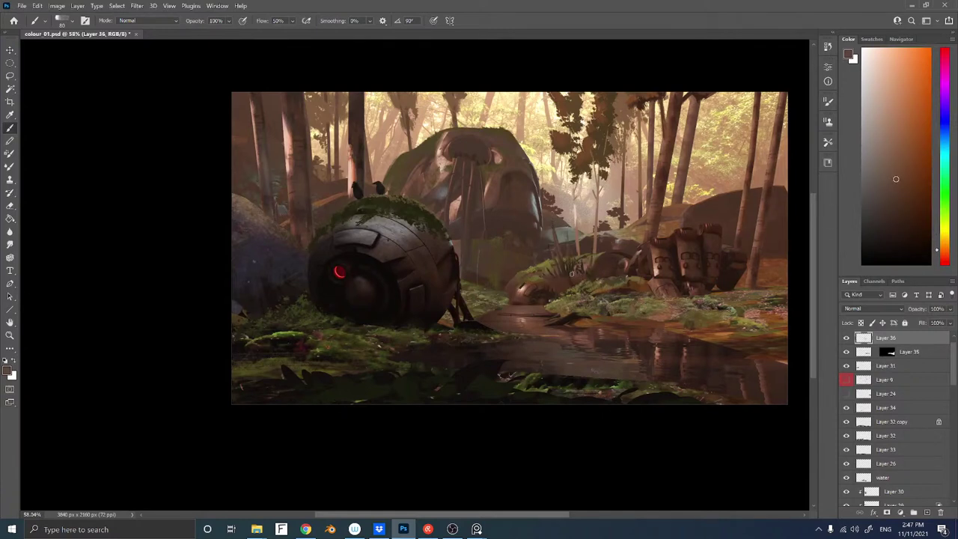
{"action": "mouse_move", "coordinate": [574, 262]}
{"action": "left_mouse_down"}
{"action": "mouse_move", "coordinate": [611, 251]}
{"action": "mouse_move", "coordinate": [593, 277]}
{"action": "mouse_move", "coordinate": [563, 290]}
{"action": "mouse_move", "coordinate": [519, 227]}
{"action": "mouse_move", "coordinate": [602, 264]}
{"action": "left_mouse_up"}
Isolate the grass blades on their own layer, place them on the bank beside the robot hand, and merge in a duplicate
{"action": "key", "text": "l"}
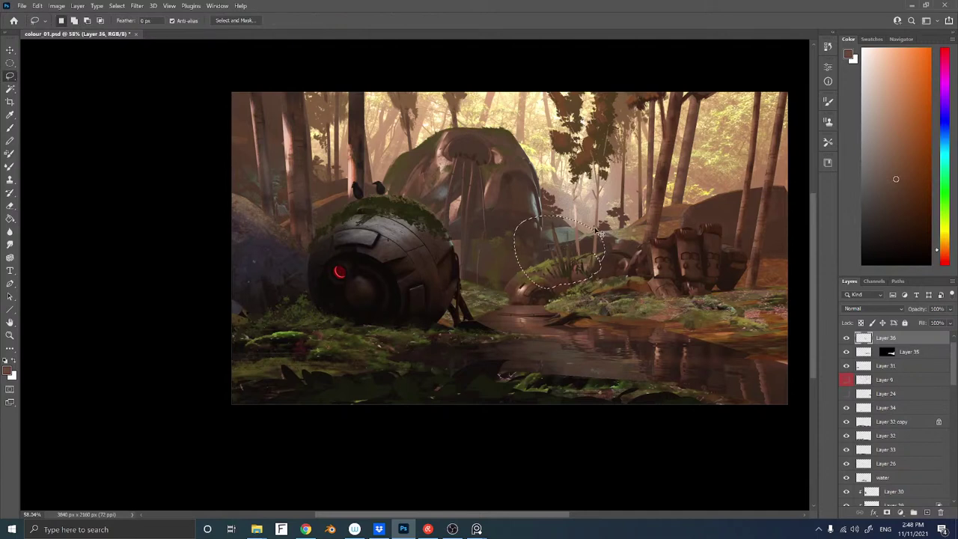
{"action": "key", "text": "ctrl+j"}
{"action": "key", "text": "ctrl+t"}
{"action": "mouse_move", "coordinate": [598, 222]}
{"action": "left_mouse_down"}
{"action": "mouse_move", "coordinate": [572, 274]}
{"action": "mouse_move", "coordinate": [649, 258]}
{"action": "mouse_move", "coordinate": [630, 264]}
{"action": "mouse_move", "coordinate": [627, 283]}
{"action": "mouse_move", "coordinate": [690, 275]}
{"action": "mouse_move", "coordinate": [757, 300]}
{"action": "mouse_move", "coordinate": [741, 290]}
{"action": "left_mouse_up"}
{"action": "key", "text": "Return"}
{"action": "key", "text": "ctrl+j"}
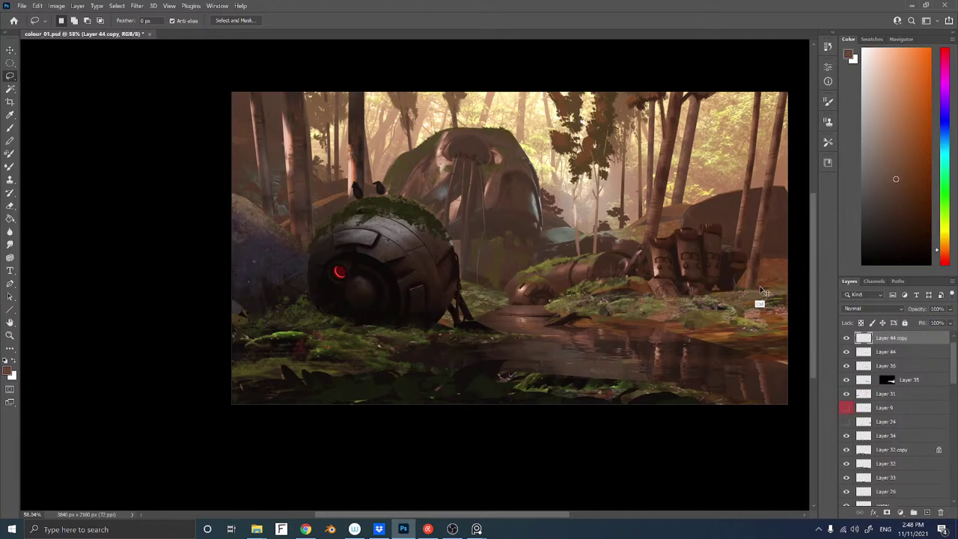
{"action": "key", "text": "ctrl+t"}
{"action": "key", "text": "Return"}
{"action": "key", "text": "ctrl+e"}
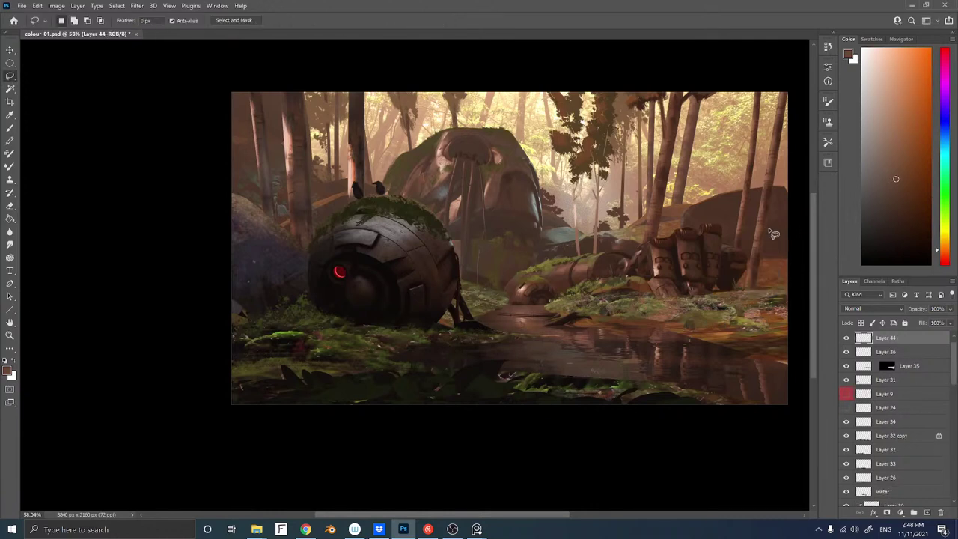
Lock the grass layer's transparency and recolour the blades with ochre and dark brown sampled from the bank
{"action": "key", "text": "b"}
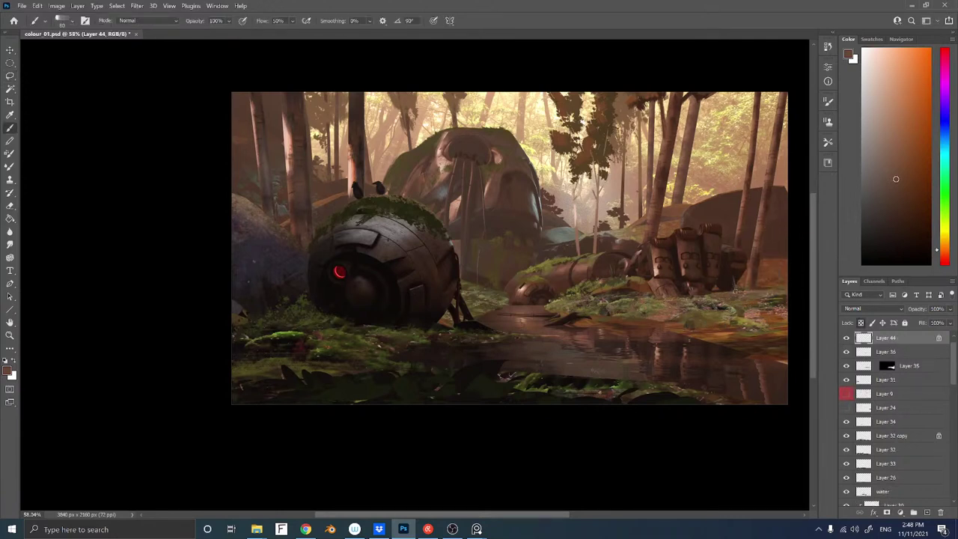
{"action": "left_click", "coordinate": [736, 287], "text": "alt"}
{"action": "left_click", "coordinate": [610, 291], "text": "alt"}
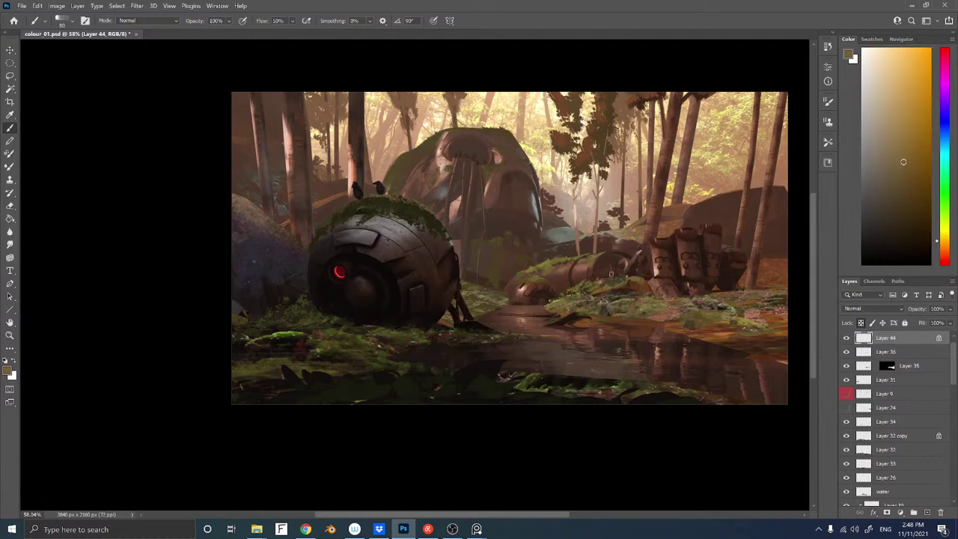
{"action": "left_click", "coordinate": [614, 290], "text": "alt"}
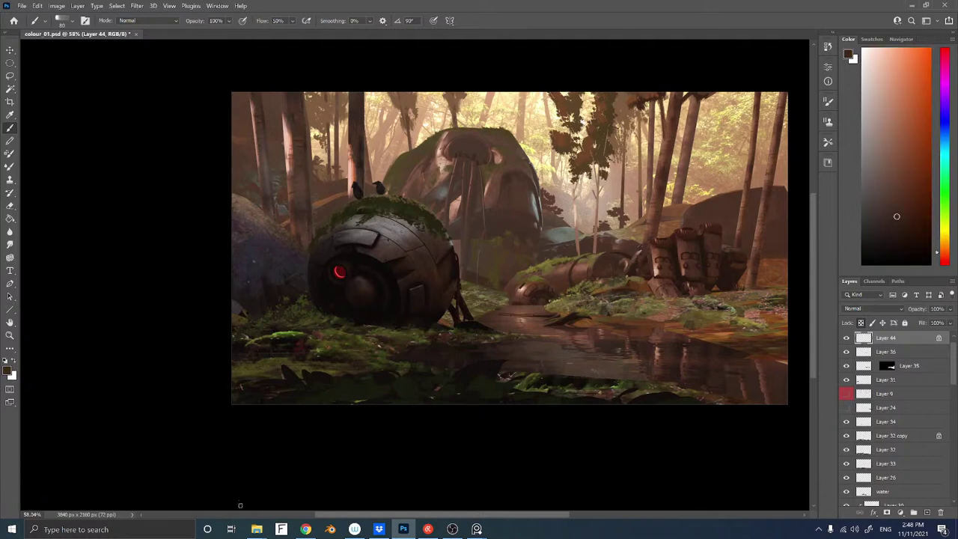
Isolate Layer 22 briefly to check its content and add a new layer directly above it
{"action": "key", "text": "z"}
{"action": "left_click_drag", "start_coordinate": [549, 252], "coordinate": [575, 244]}
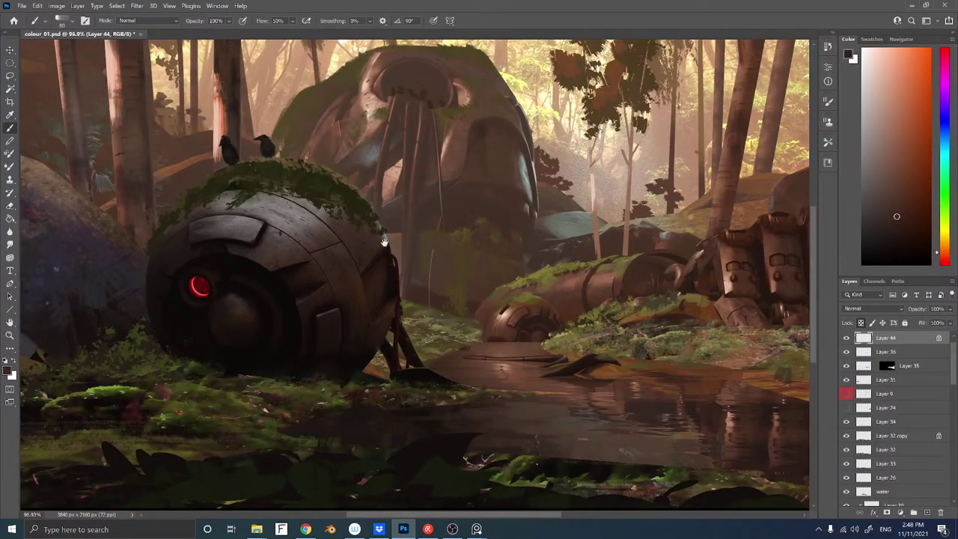
{"action": "left_click_drag", "start_coordinate": [462, 268], "coordinate": [494, 257]}
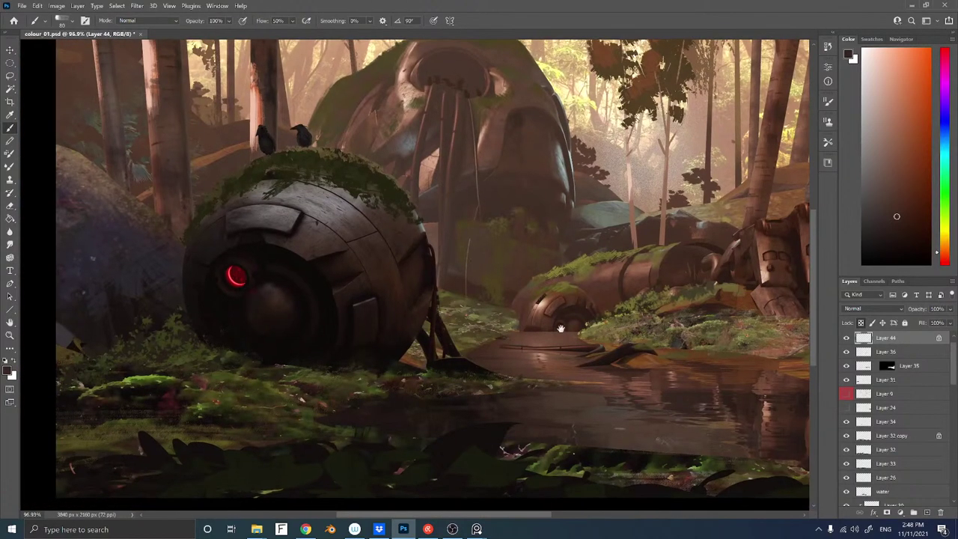
{"action": "left_click_drag", "start_coordinate": [953, 365], "coordinate": [953, 424]}
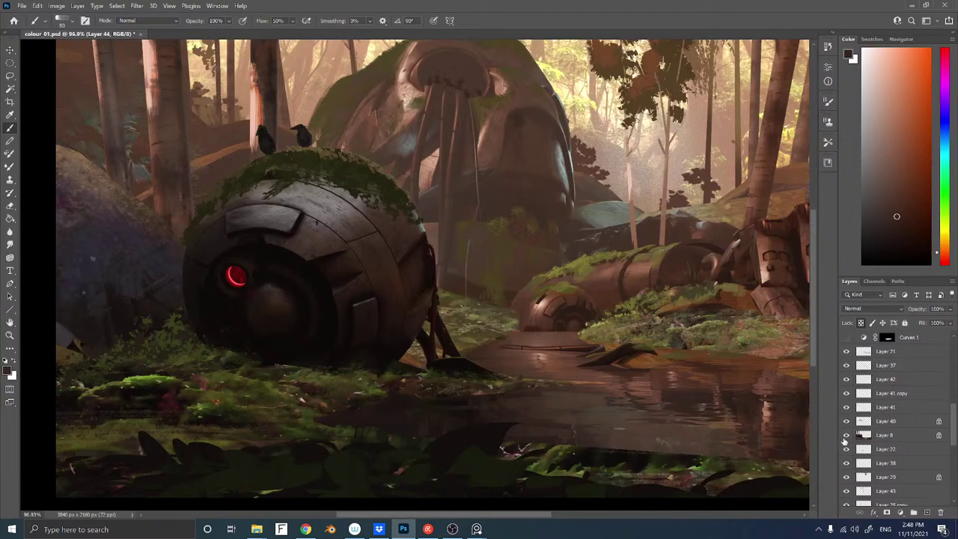
{"action": "left_click", "coordinate": [846, 449], "text": "alt"}
{"action": "left_click", "coordinate": [846, 448], "text": "alt"}
{"action": "left_click", "coordinate": [887, 450]}
{"action": "key", "text": "ctrl+shift+n"}
{"action": "key", "text": "Return"}
Lasso a low rock shape behind the sphere's cables at the water's edge and paint it with a sampled near-black brown
{"action": "key", "text": "l"}
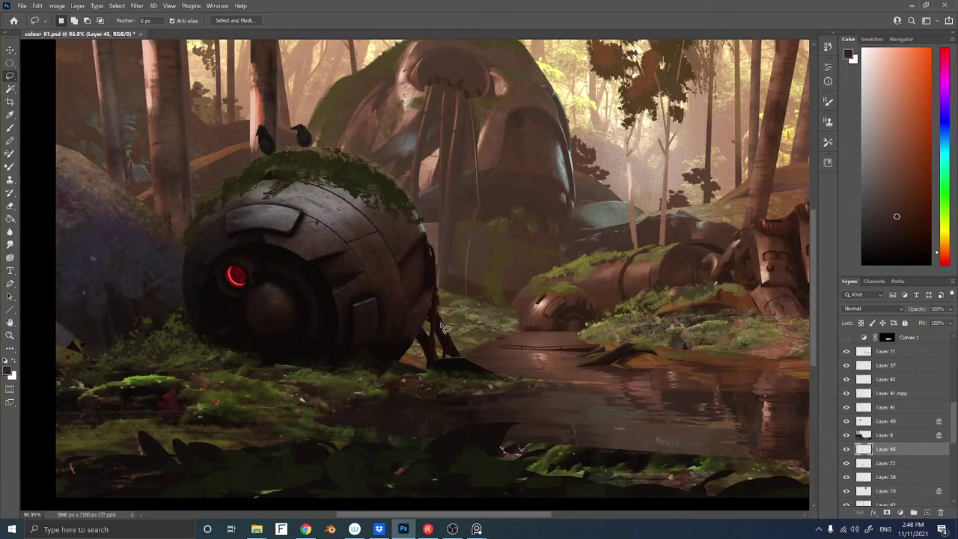
{"action": "mouse_move", "coordinate": [437, 329]}
{"action": "left_mouse_down"}
{"action": "mouse_move", "coordinate": [481, 322]}
{"action": "mouse_move", "coordinate": [512, 344]}
{"action": "mouse_move", "coordinate": [449, 349]}
{"action": "mouse_move", "coordinate": [433, 330]}
{"action": "left_mouse_up"}
{"action": "key", "text": "b"}
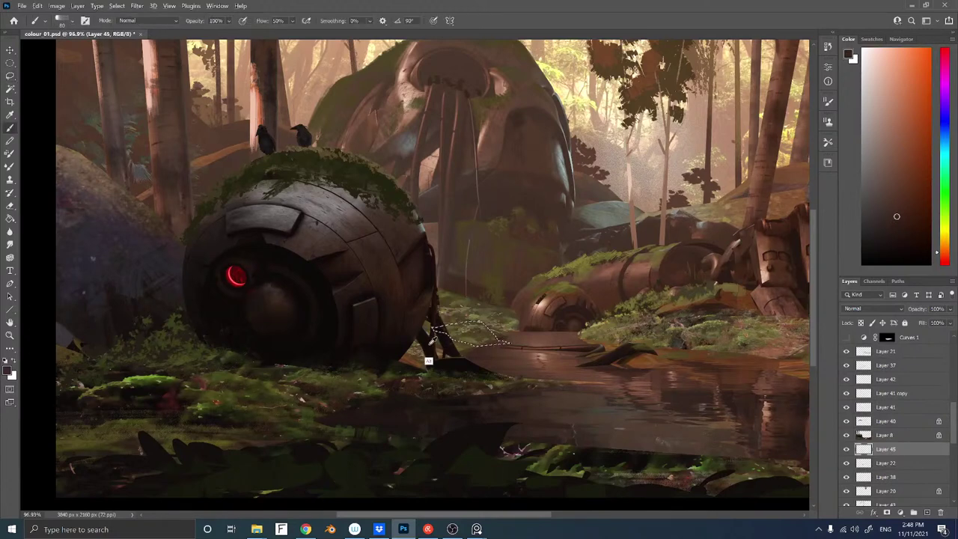
{"action": "left_click", "coordinate": [417, 324], "text": "alt"}
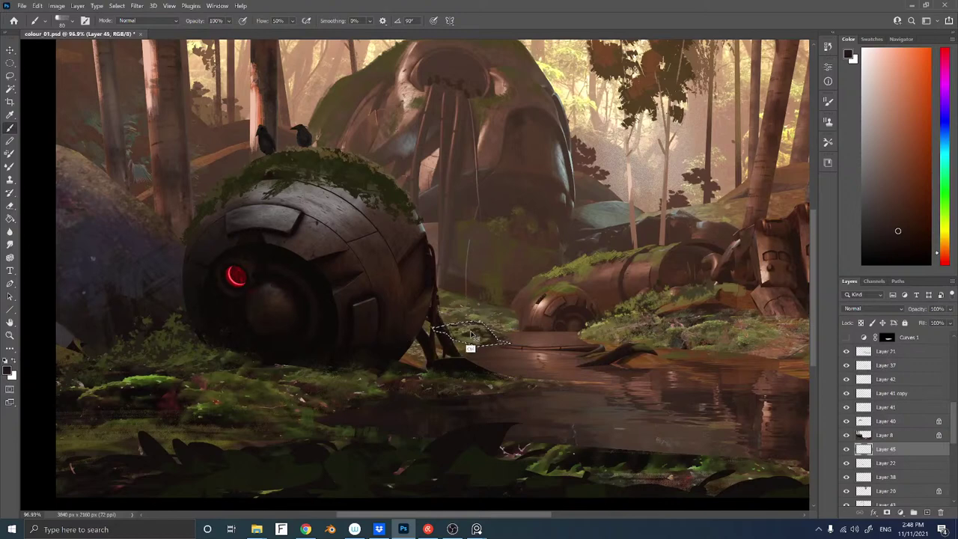
Move Layer 27 down the layer stack to directly beneath Layer 45, behind the new rock
{"action": "right_click", "coordinate": [471, 341], "text": "ctrl"}
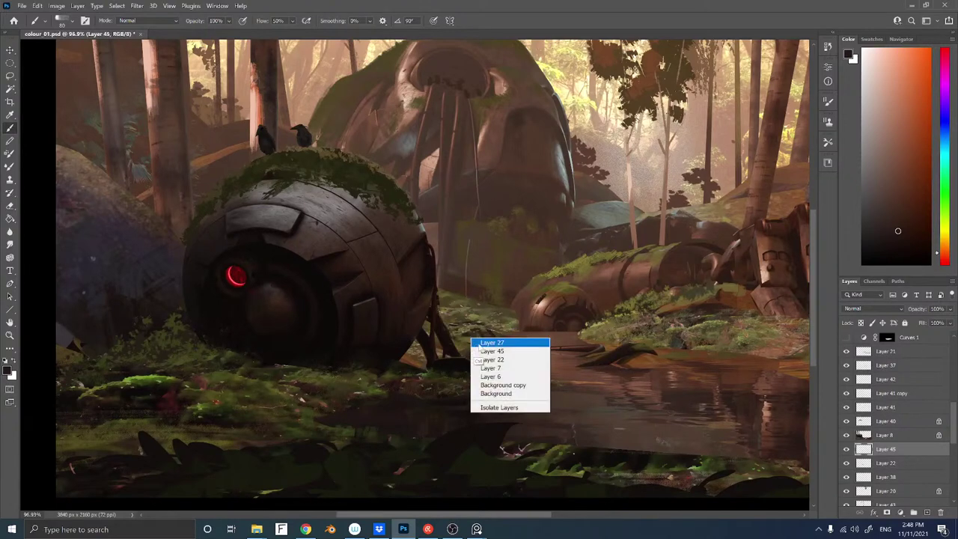
{"action": "left_click", "coordinate": [483, 346]}
{"action": "key", "text": "ctrl+bracketleft"}
{"action": "key", "text": "ctrl+bracketleft"}
{"action": "key", "text": "ctrl+bracketleft"}
{"action": "key", "text": "ctrl+bracketleft"}
{"action": "key", "text": "ctrl+bracketleft"}
{"action": "key", "text": "ctrl+bracketleft"}
{"action": "key", "text": "ctrl+bracketleft"}
{"action": "key", "text": "ctrl+bracketleft"}
{"action": "key", "text": "ctrl+bracketleft"}
{"action": "key", "text": "ctrl+bracketleft"}
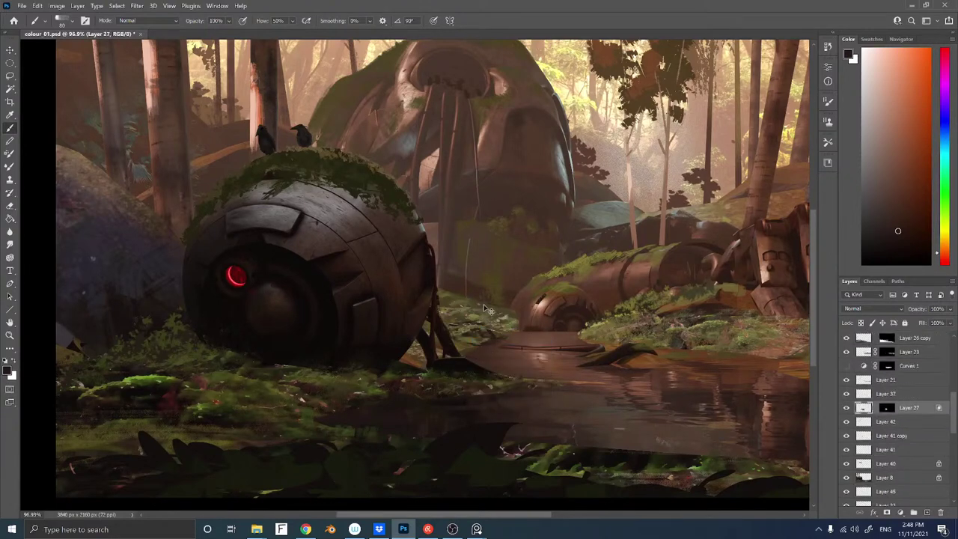
{"action": "key", "text": "ctrl+bracketleft"}
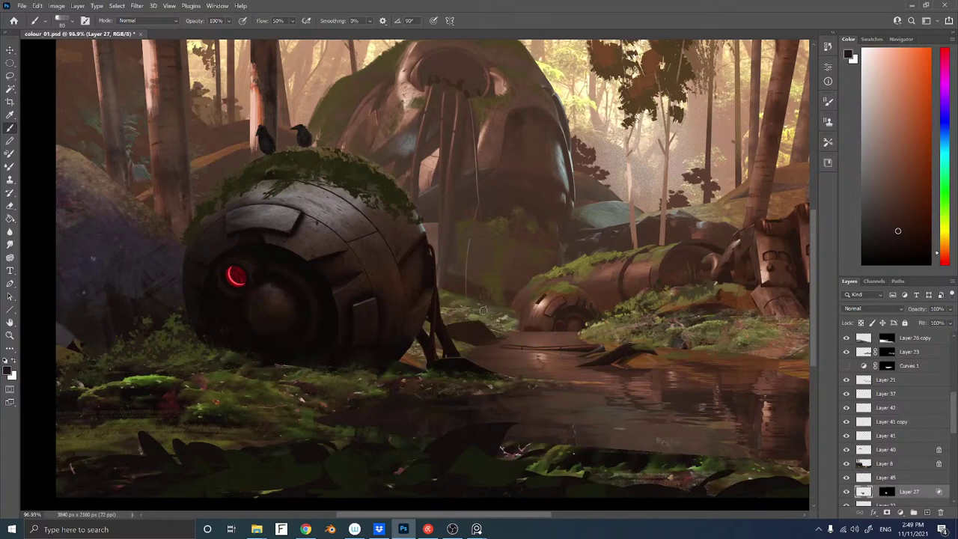
Select the rock on Layer 45, lock its transparency and switch the brush to as 601 after trying Sampled Brush 3 613
{"action": "right_click", "coordinate": [477, 340], "text": "ctrl"}
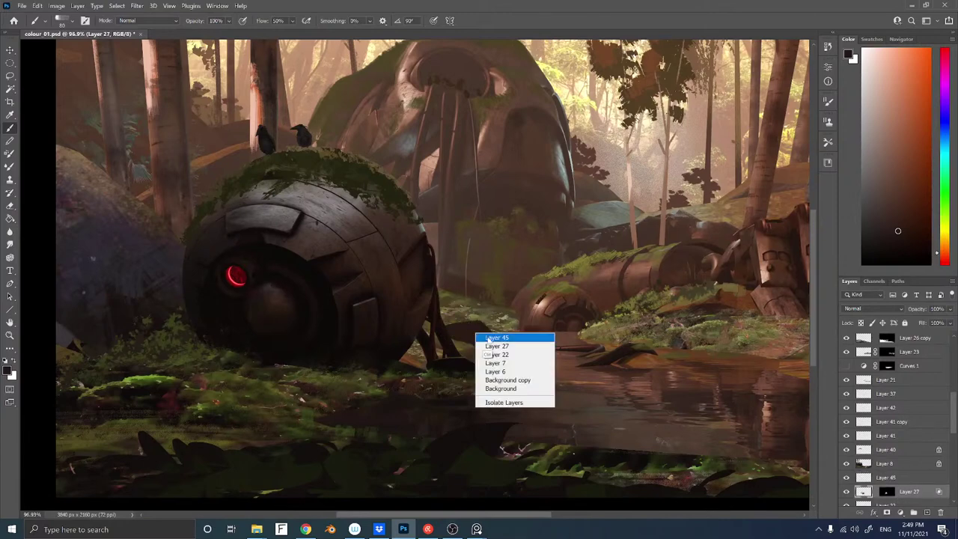
{"action": "left_click", "coordinate": [489, 349]}
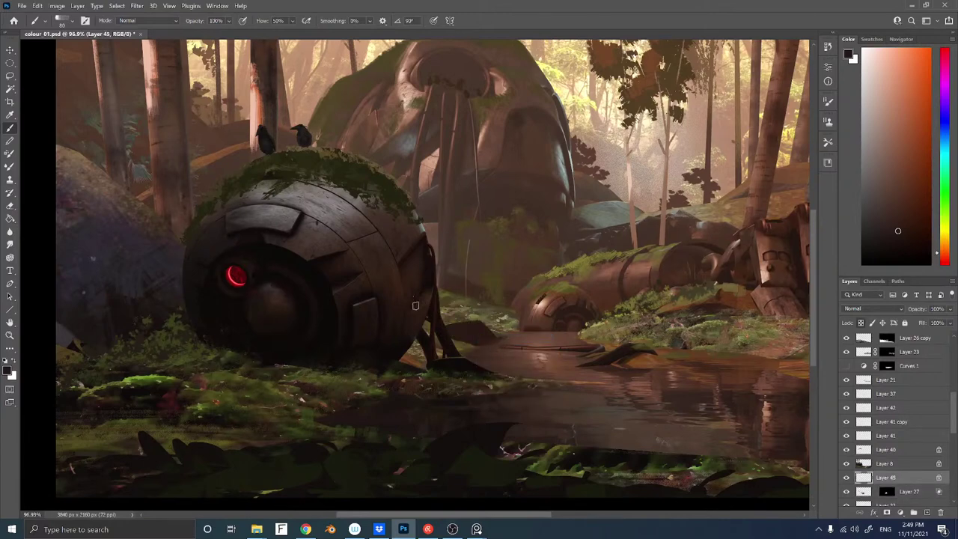
{"action": "right_click", "coordinate": [553, 337]}
{"action": "right_click", "coordinate": [620, 303]}
{"action": "double_click", "coordinate": [653, 460]}
{"action": "key", "text": "bracketleft"}
{"action": "key", "text": "bracketleft"}
{"action": "key", "text": "bracketleft"}
{"action": "key", "text": "bracketleft"}
{"action": "key", "text": "bracketleft"}
{"action": "right_click", "coordinate": [558, 361]}
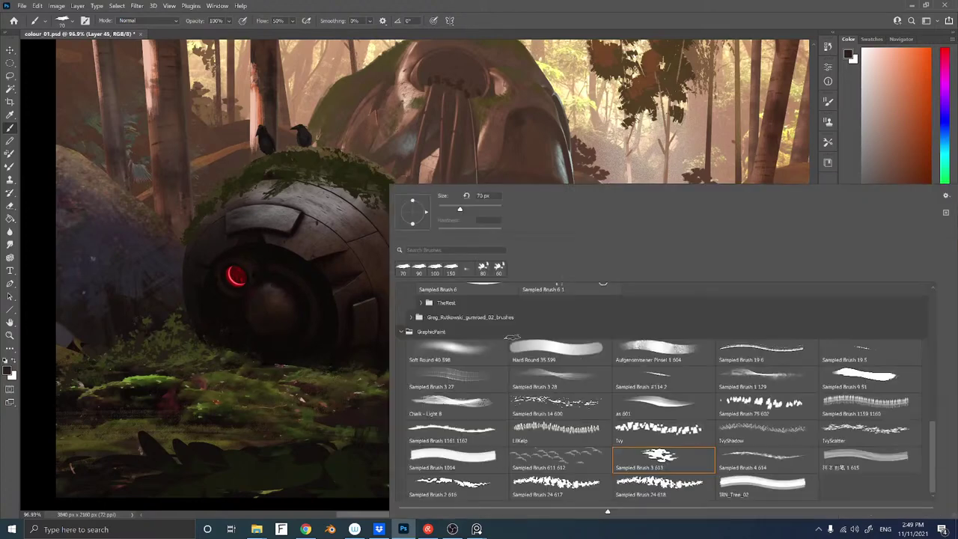
{"action": "left_click", "coordinate": [679, 408]}
{"action": "left_click", "coordinate": [326, 494]}
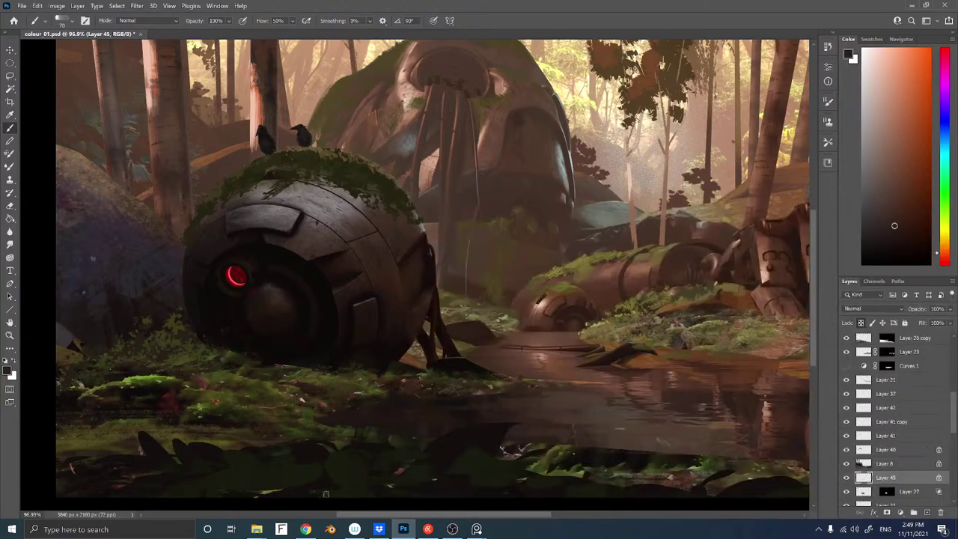
Sample the rock's near-black brown, unlock Layer 45's transparency and raise the brush flow to 100%
{"action": "key", "text": "["}
{"action": "left_click", "coordinate": [488, 335], "text": "alt"}
{"action": "key", "text": "slash"}
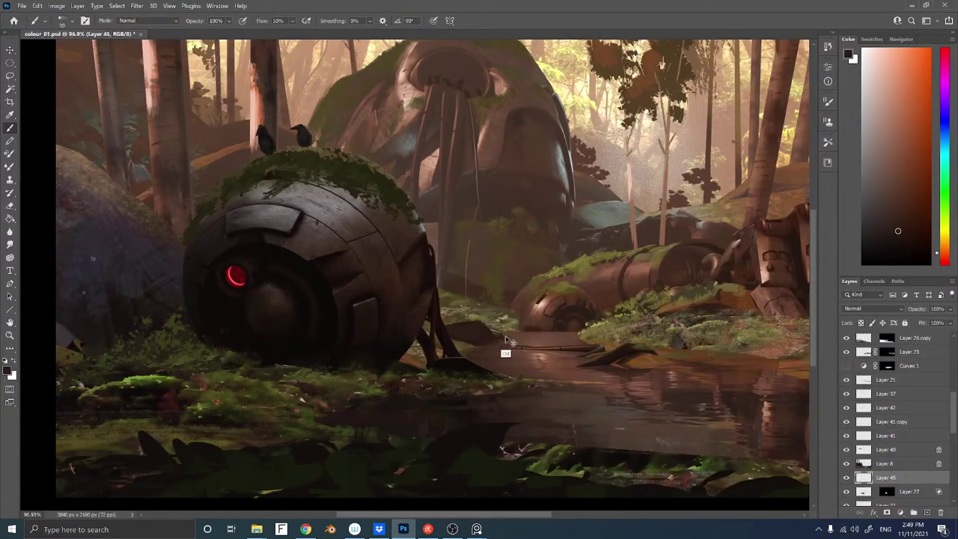
{"action": "left_click_drag", "start_coordinate": [261, 22], "coordinate": [368, 28]}
Move the water layer down the layer stack to sit between Layer 45 and Layer 27, behind the rock
{"action": "right_click", "coordinate": [526, 336], "text": "ctrl"}
{"action": "left_click", "coordinate": [539, 337]}
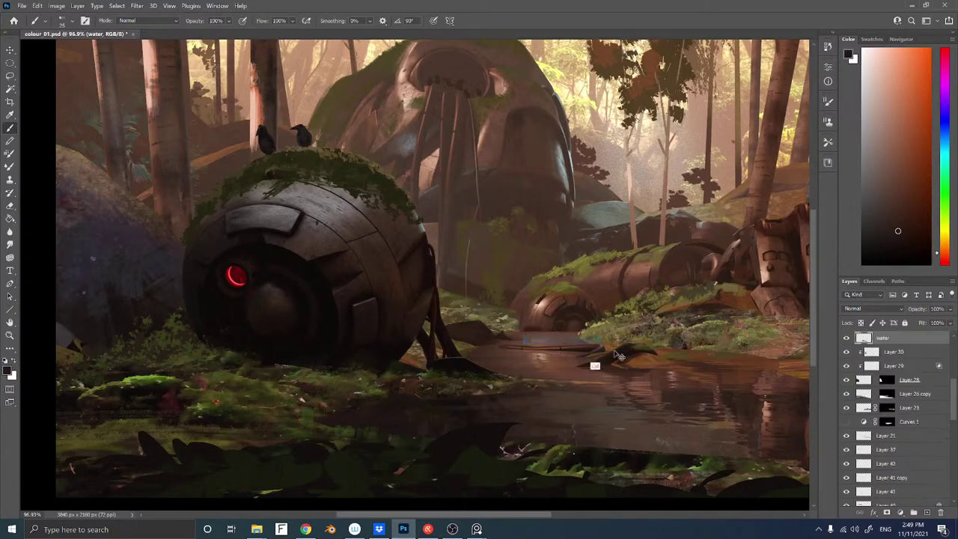
{"action": "key", "text": "ctrl+bracketleft"}
{"action": "key", "text": "ctrl+bracketleft"}
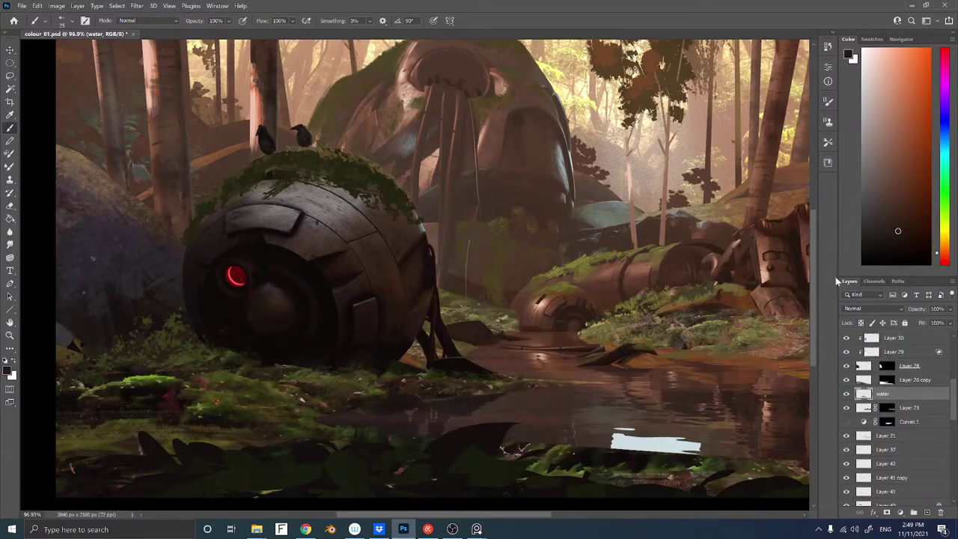
{"action": "key", "text": "ctrl+bracketleft"}
{"action": "key", "text": "ctrl+bracketright"}
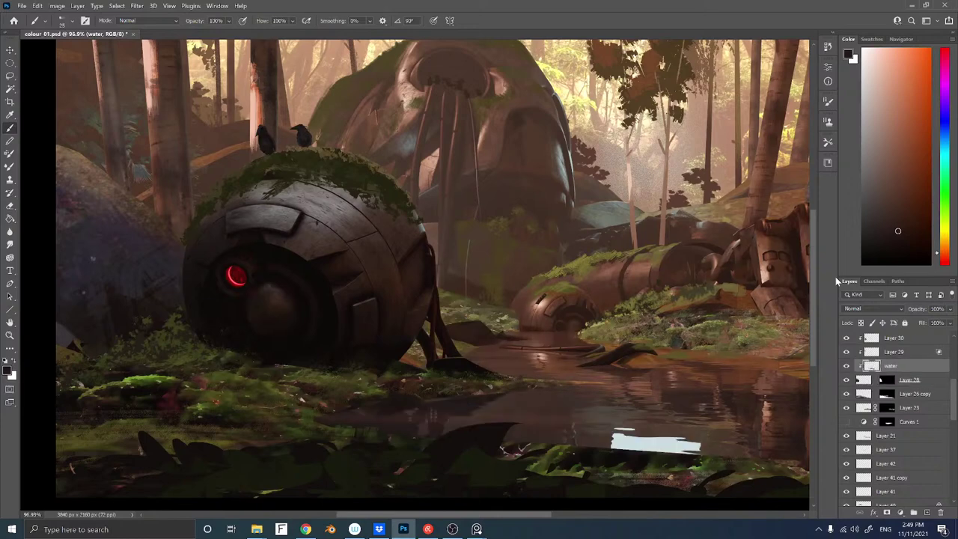
{"action": "key", "text": "ctrl+bracketright"}
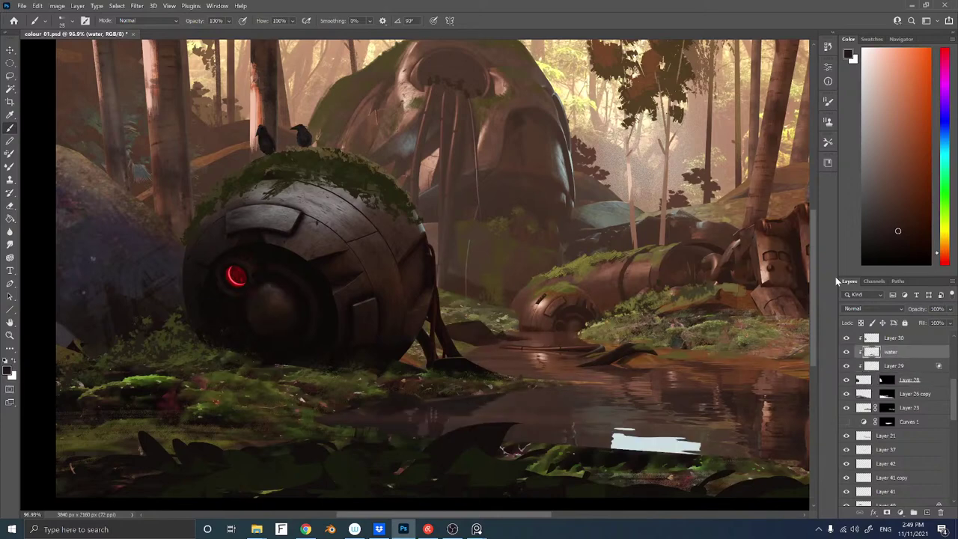
{"action": "key", "text": "ctrl+bracketleft"}
{"action": "key", "text": "ctrl+bracketleft"}
{"action": "key", "text": "ctrl+bracketleft"}
{"action": "key", "text": "ctrl+bracketleft"}
{"action": "key", "text": "ctrl+bracketleft"}
{"action": "key", "text": "ctrl+bracketleft"}
{"action": "key", "text": "ctrl+bracketleft"}
{"action": "key", "text": "ctrl+bracketleft"}
{"action": "key", "text": "ctrl+bracketleft"}
{"action": "key", "text": "ctrl+bracketleft"}
{"action": "key", "text": "ctrl+bracketleft"}
{"action": "key", "text": "ctrl+bracketleft"}
{"action": "key", "text": "ctrl+bracketleft"}
{"action": "key", "text": "ctrl+bracketleft"}
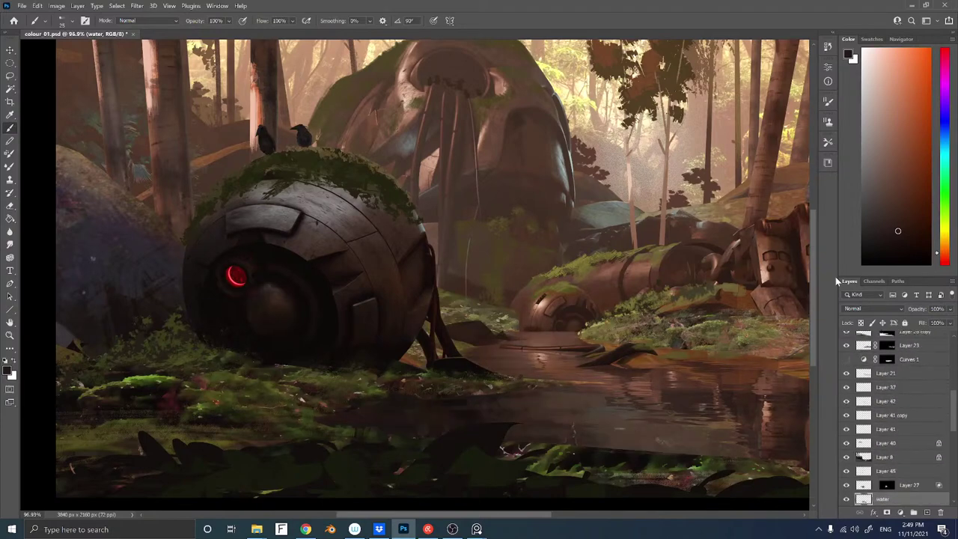
{"action": "key", "text": "ctrl+bracketright"}
{"action": "key", "text": "ctrl+bracketright"}
{"action": "key", "text": "ctrl+bracketright"}
{"action": "key", "text": "ctrl+bracketright"}
{"action": "key", "text": "ctrl+bracketright"}
{"action": "key", "text": "ctrl+bracketright"}
{"action": "key", "text": "ctrl+bracketright"}
{"action": "key", "text": "ctrl+bracketright"}
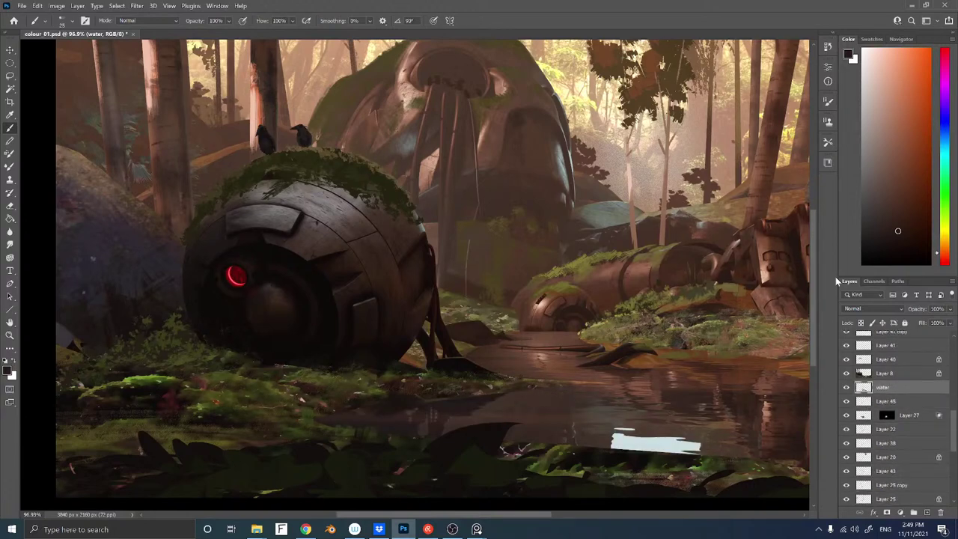
{"action": "key", "text": "ctrl+bracketleft"}
{"action": "key", "text": "ctrl+bracketright"}
{"action": "key", "text": "ctrl+bracketleft"}
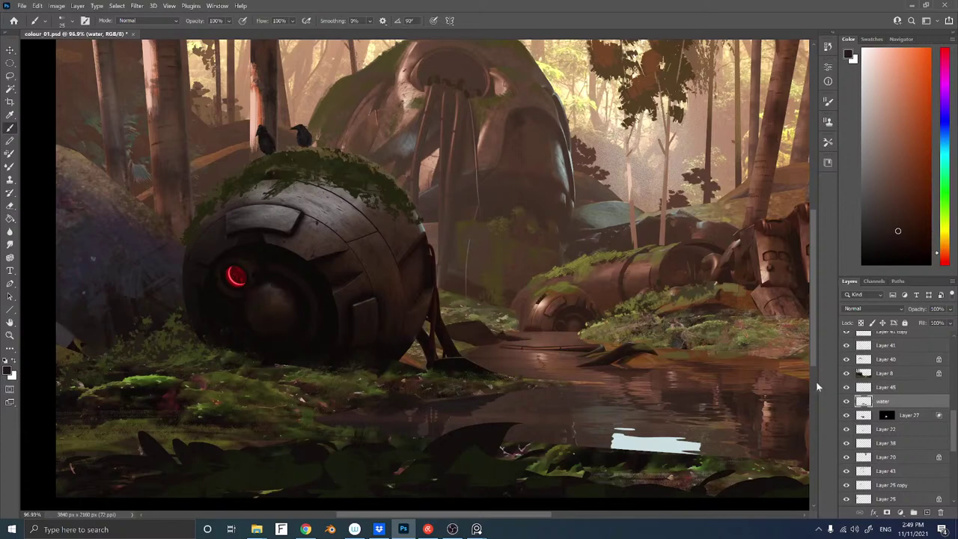
Trim the rock on Layer 45 at the water's edge with a 45 px eraser
{"action": "left_click", "coordinate": [883, 388]}
{"action": "key", "text": "e"}
{"action": "key", "text": "bracketleft"}
{"action": "key", "text": "bracketleft"}
{"action": "key", "text": "bracketleft"}
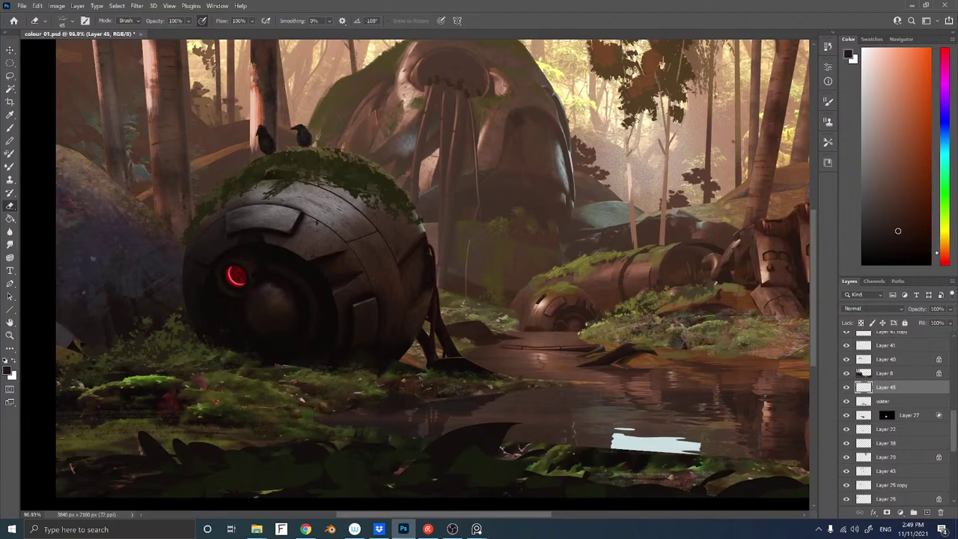
Add a new layer directly above Layer 27 and sample a muted dark brown from the base of the background structure
{"action": "right_click", "coordinate": [463, 302], "text": "ctrl"}
{"action": "left_click", "coordinate": [480, 312]}
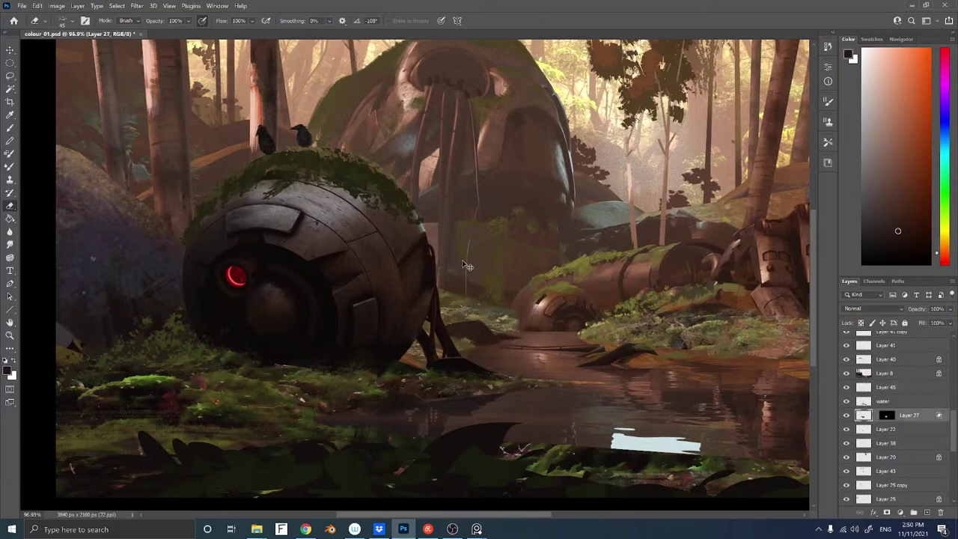
{"action": "key", "text": "ctrl+shift+alt+n"}
{"action": "key", "text": "b"}
{"action": "left_click", "coordinate": [479, 291], "text": "alt"}
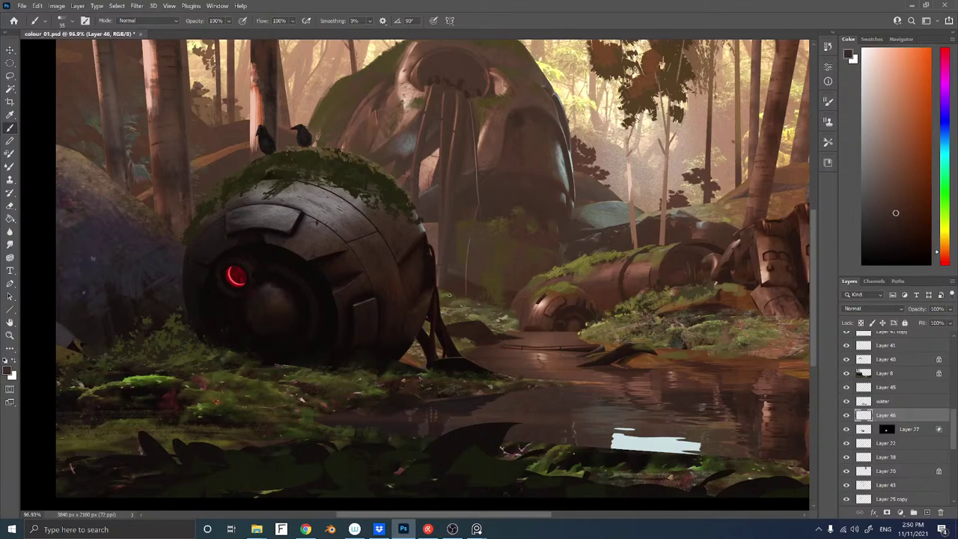
Soften the sphere's moss on Layer 40 with a 175 px Soft Round brush, using sampled brown and dark olive
{"action": "left_click_drag", "start_coordinate": [473, 159], "coordinate": [470, 232]}
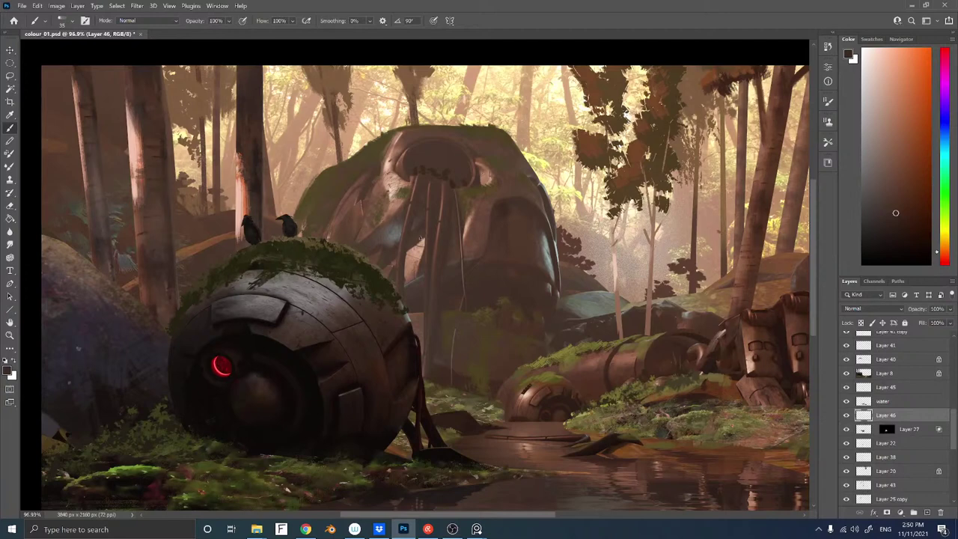
{"action": "key", "text": "z"}
{"action": "left_click_drag", "start_coordinate": [420, 240], "coordinate": [386, 247]}
{"action": "key", "text": "b"}
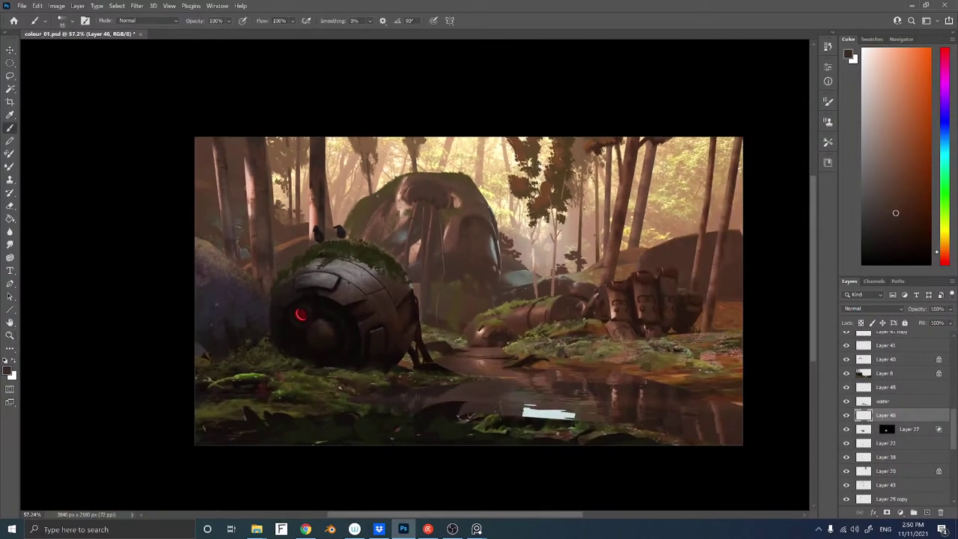
{"action": "right_click", "coordinate": [369, 260], "text": "ctrl"}
{"action": "left_click", "coordinate": [375, 260]}
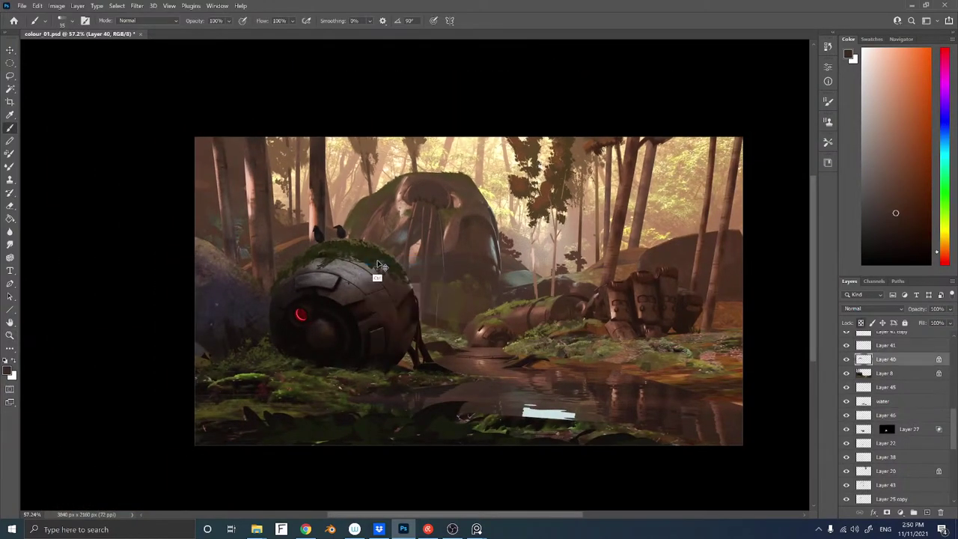
{"action": "right_click", "coordinate": [385, 259]}
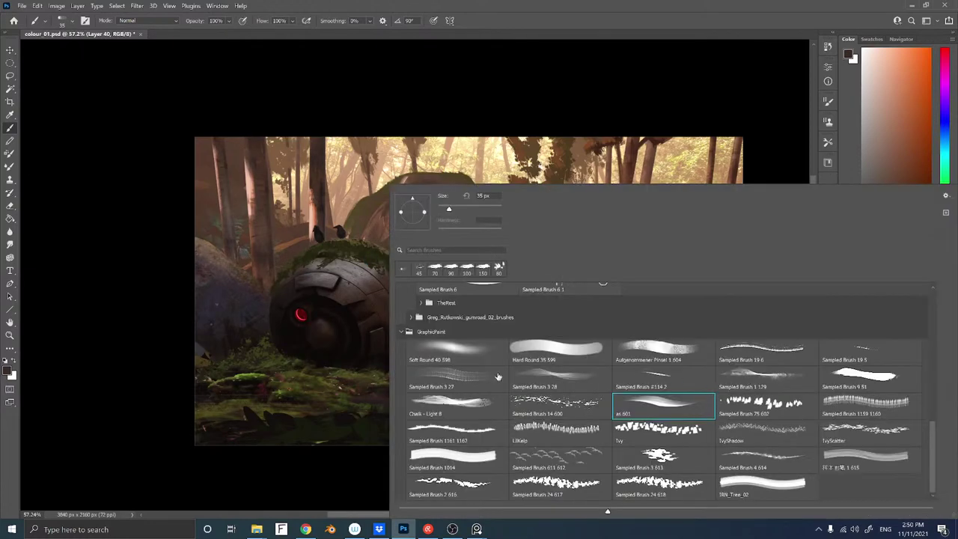
{"action": "left_click", "coordinate": [440, 347]}
{"action": "left_click", "coordinate": [383, 276]}
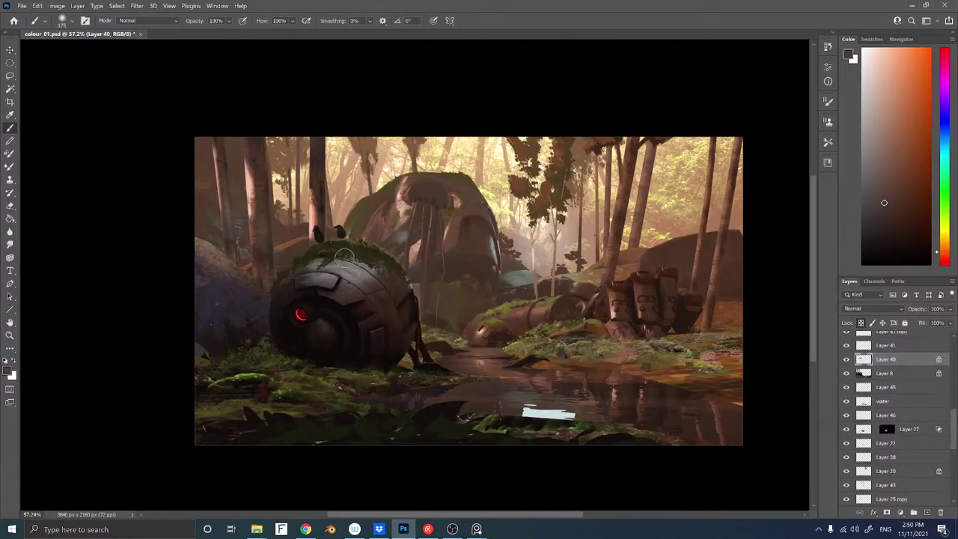
{"action": "left_click", "coordinate": [284, 269], "text": "alt"}
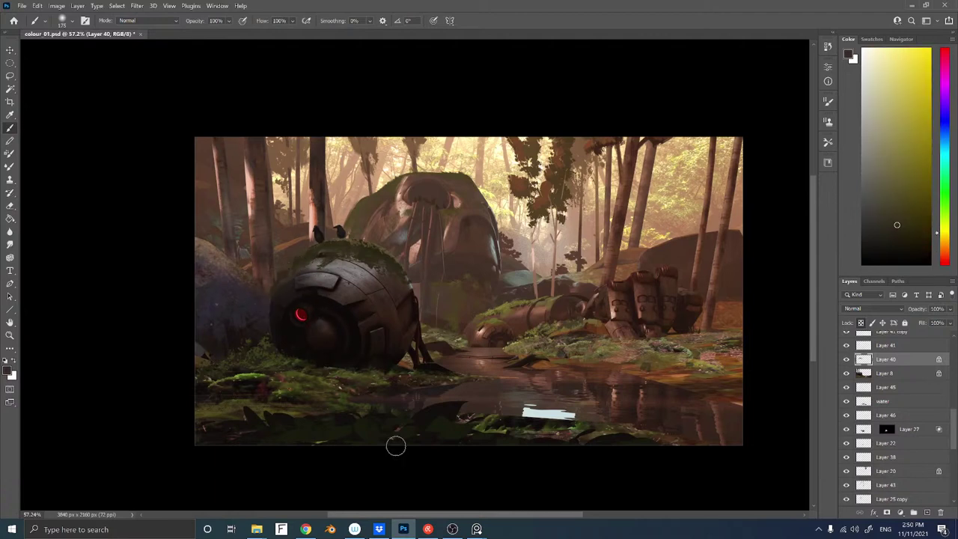
Add a new layer above Layer 6 and paint a warm orange haze over the background forest with a 600 px soft brush
{"action": "left_click_drag", "start_coordinate": [450, 298], "coordinate": [441, 247]}
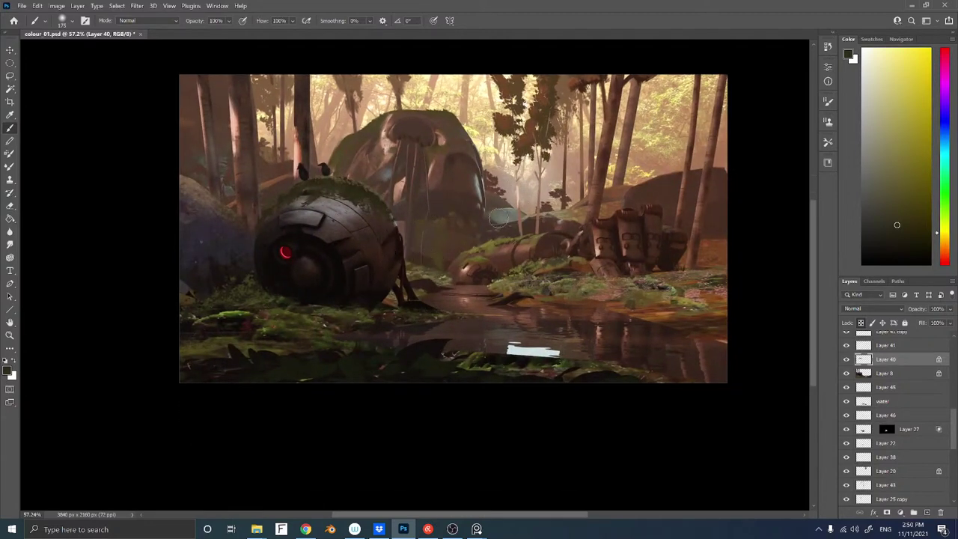
{"action": "left_click_drag", "start_coordinate": [524, 193], "coordinate": [513, 220]}
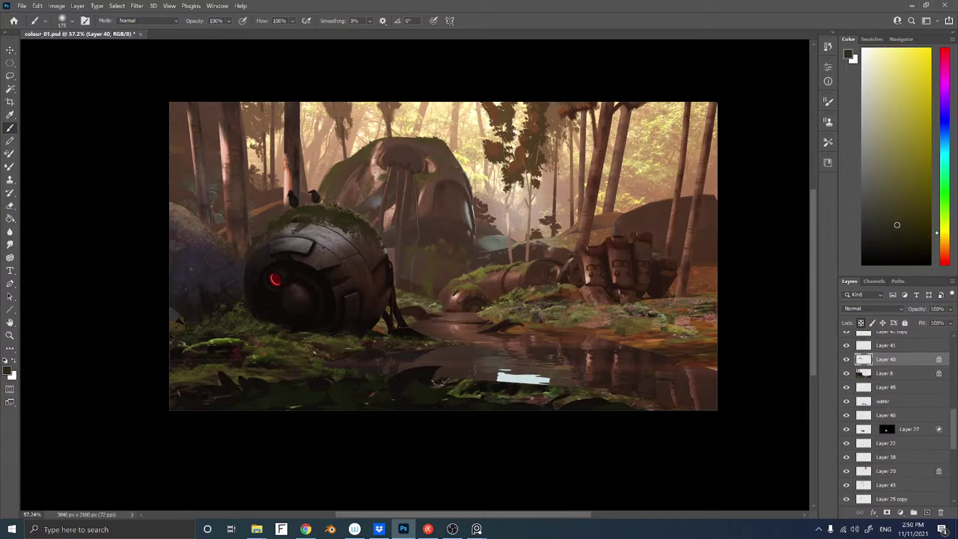
{"action": "right_click", "coordinate": [519, 216], "text": "ctrl"}
{"action": "left_click", "coordinate": [532, 217]}
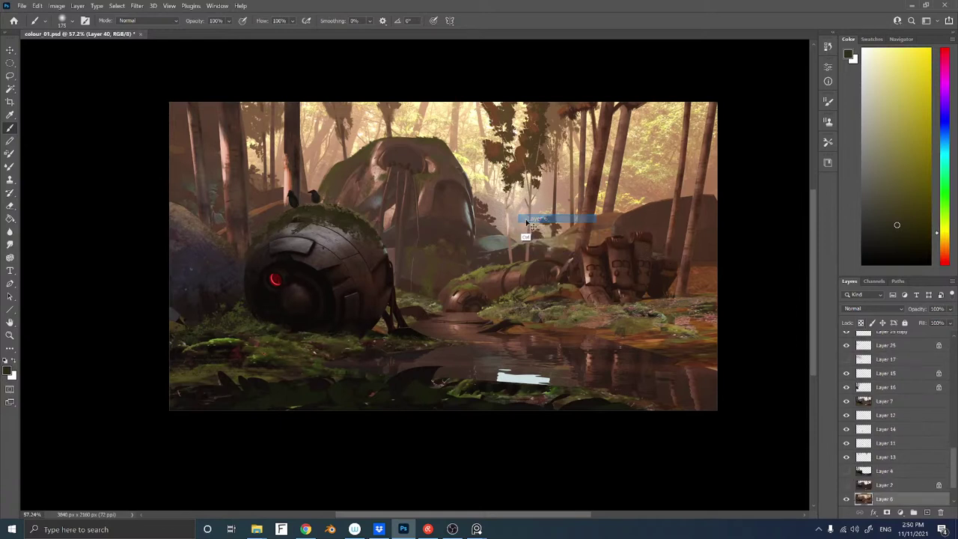
{"action": "right_click", "coordinate": [528, 199], "text": "ctrl"}
{"action": "left_click", "coordinate": [528, 215]}
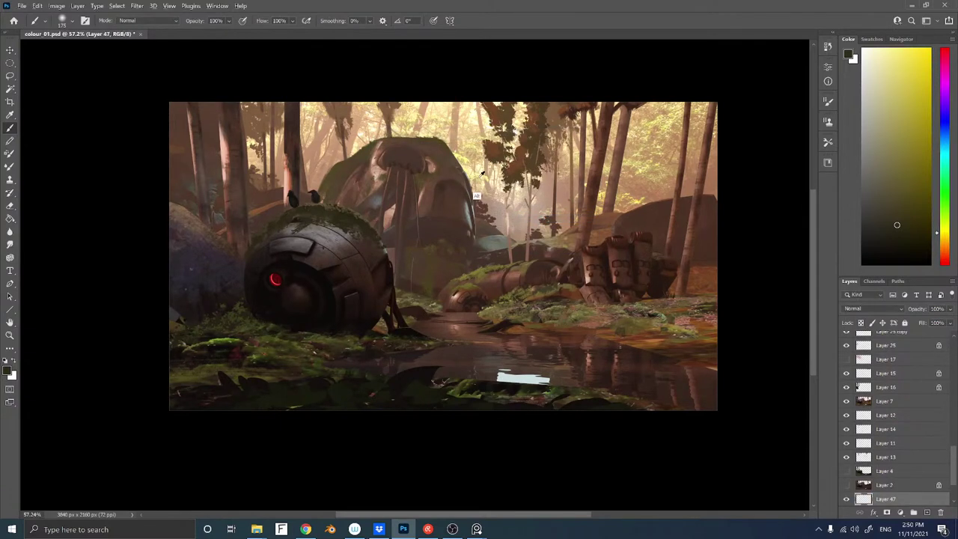
{"action": "left_click", "coordinate": [632, 218], "text": "alt"}
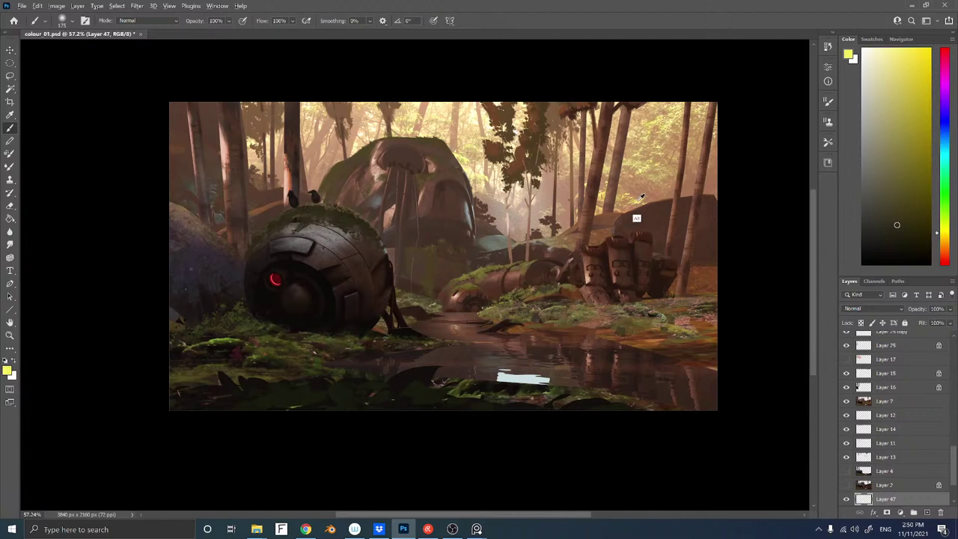
{"action": "left_click", "coordinate": [887, 80]}
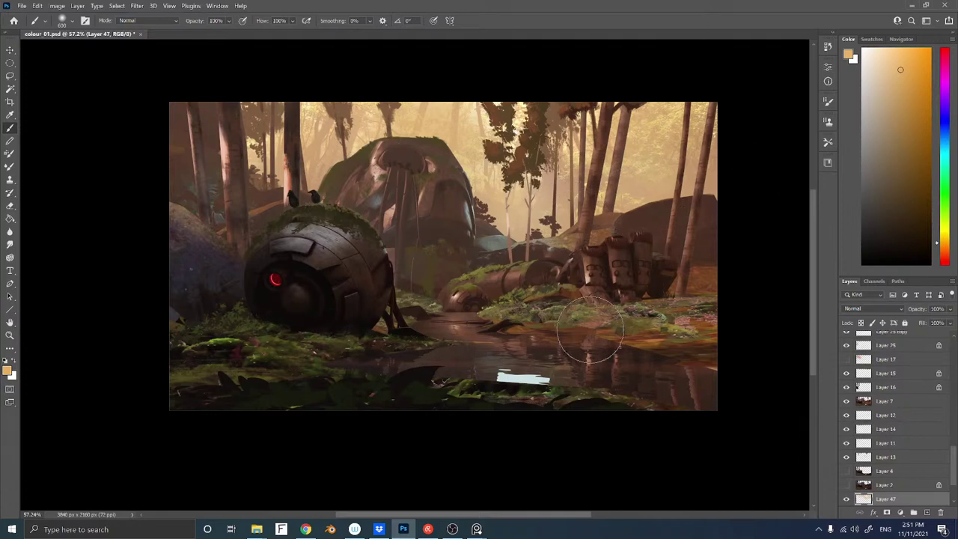
Add a new layer above the haze and lasso a distant hill shape behind the trees and the giant mechanical hand
{"action": "key", "text": "ctrl+shift+n"}
{"action": "key", "text": "Return"}
{"action": "key", "text": "l"}
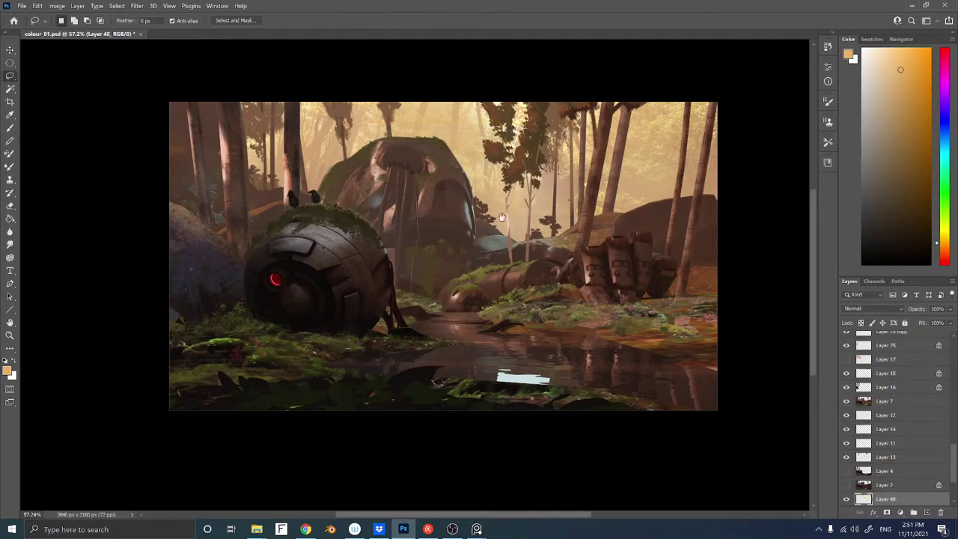
{"action": "left_click_drag", "start_coordinate": [502, 217], "coordinate": [433, 246]}
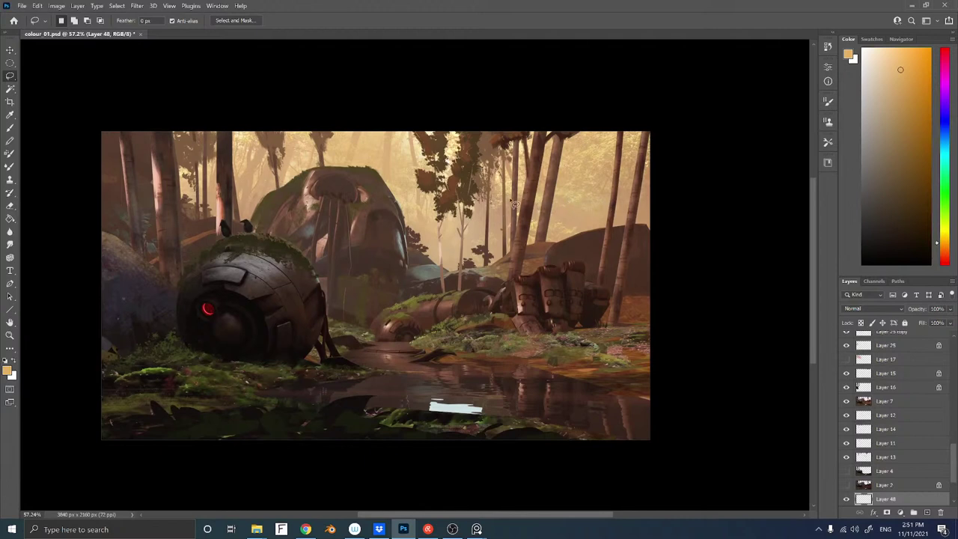
{"action": "mouse_move", "coordinate": [426, 262]}
{"action": "left_mouse_down"}
{"action": "mouse_move", "coordinate": [505, 210]}
{"action": "mouse_move", "coordinate": [552, 203]}
{"action": "mouse_move", "coordinate": [589, 207]}
{"action": "mouse_move", "coordinate": [616, 240]}
{"action": "mouse_move", "coordinate": [493, 290]}
{"action": "mouse_move", "coordinate": [424, 282]}
{"action": "left_mouse_up"}
Fill the hill selection with a lightened grey-brown using an enlarged Aufgenommener Pinsel 1 604 brush
{"action": "key", "text": "b"}
{"action": "right_click", "coordinate": [512, 269]}
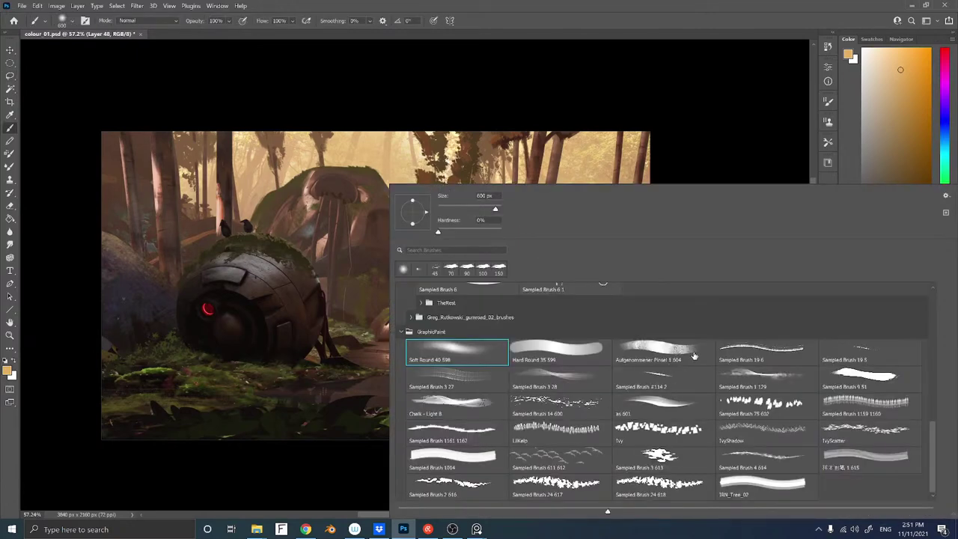
{"action": "double_click", "coordinate": [695, 356]}
{"action": "left_click", "coordinate": [428, 274], "text": "alt"}
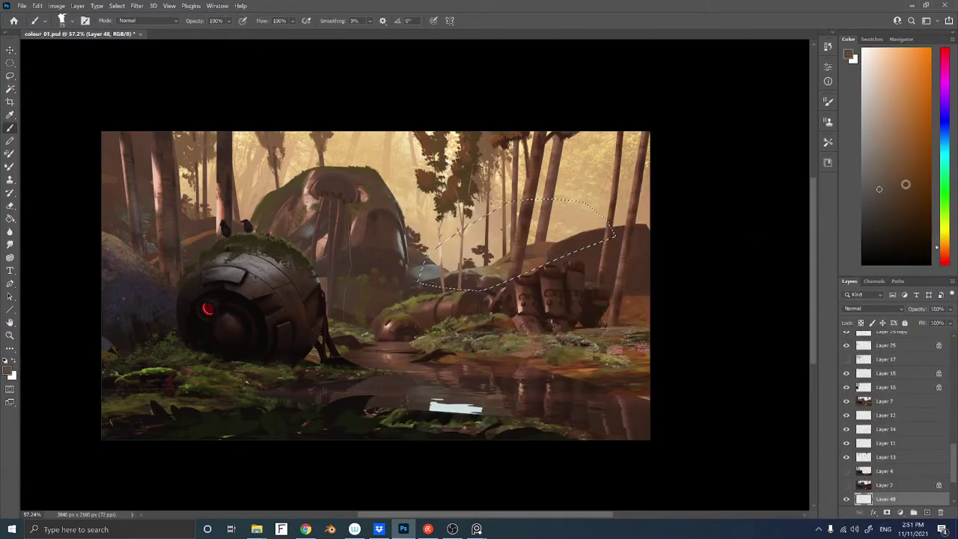
{"action": "left_click", "coordinate": [881, 164]}
{"action": "key", "text": "]"}
{"action": "key", "text": "]"}
{"action": "key", "text": "]"}
{"action": "mouse_move", "coordinate": [448, 249]}
{"action": "left_mouse_down"}
{"action": "mouse_move", "coordinate": [497, 217]}
{"action": "mouse_move", "coordinate": [454, 246]}
{"action": "mouse_move", "coordinate": [461, 276]}
{"action": "mouse_move", "coordinate": [539, 228]}
{"action": "mouse_move", "coordinate": [570, 235]}
{"action": "mouse_move", "coordinate": [558, 262]}
{"action": "mouse_move", "coordinate": [456, 247]}
{"action": "left_mouse_up"}
{"action": "right_click", "coordinate": [471, 235], "text": "alt"}
{"action": "key", "text": "]"}
{"action": "key", "text": "]"}
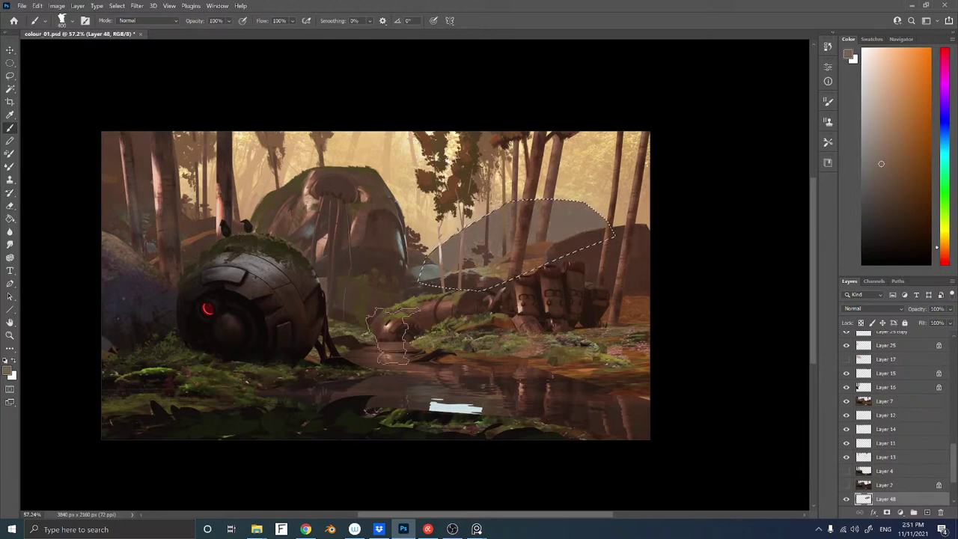
Deselect the hill, lock Layer 48's transparent pixels, and shade the hill with sampled browns using the Aufgenommener Pinsel 1 604 brush
{"action": "key", "text": "ctrl+d"}
{"action": "key", "text": "e"}
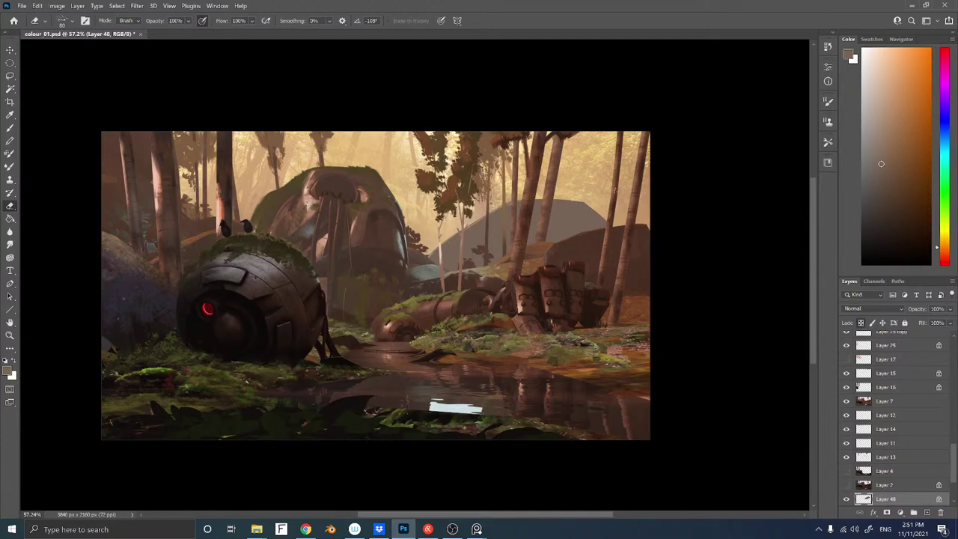
{"action": "key", "text": "b"}
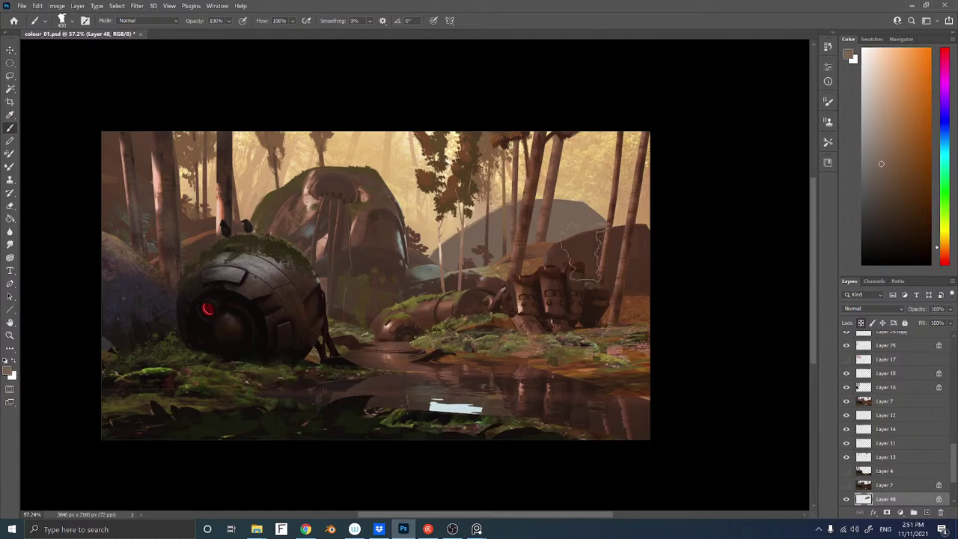
{"action": "left_click", "coordinate": [542, 270], "text": "alt"}
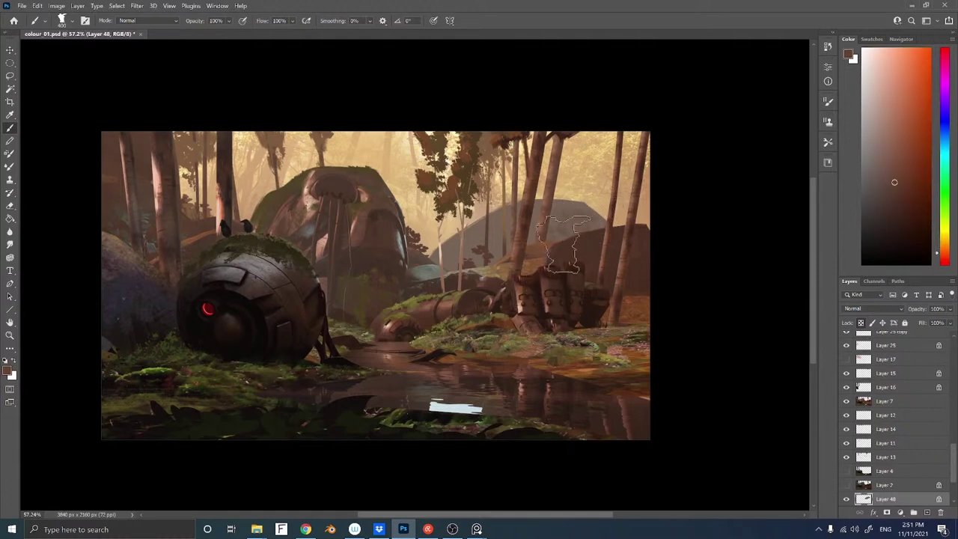
{"action": "left_click", "coordinate": [534, 222], "text": "alt"}
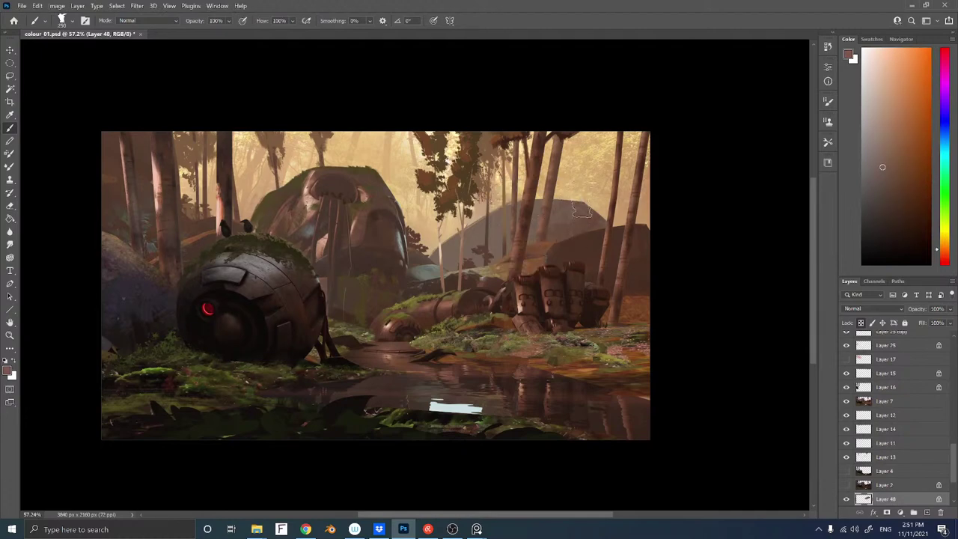
Switch to a textured brush and paint rocky tonal variation across the distant hill with brown shades sampled around it, using about 175 px
{"action": "right_click", "coordinate": [583, 211]}
{"action": "double_click", "coordinate": [855, 350]}
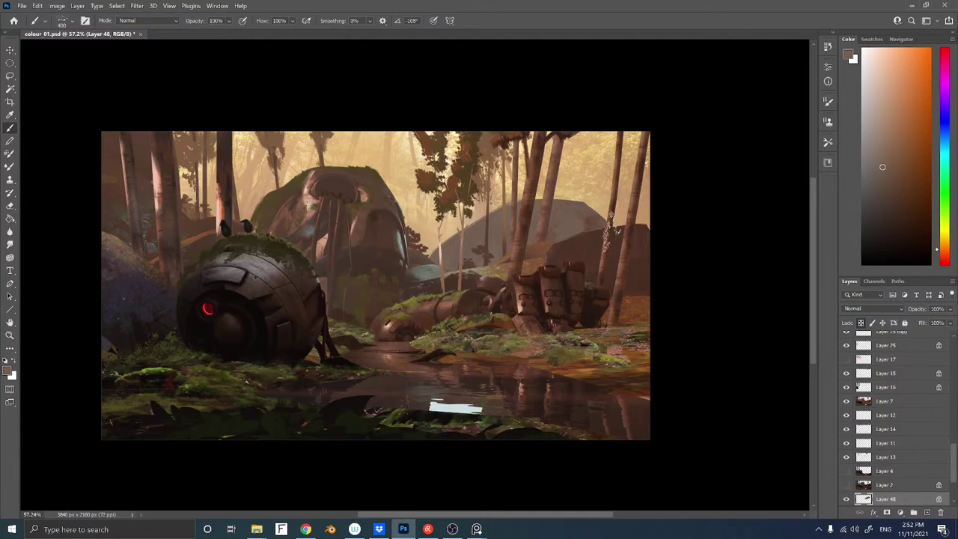
{"action": "left_click", "coordinate": [592, 223], "text": "alt"}
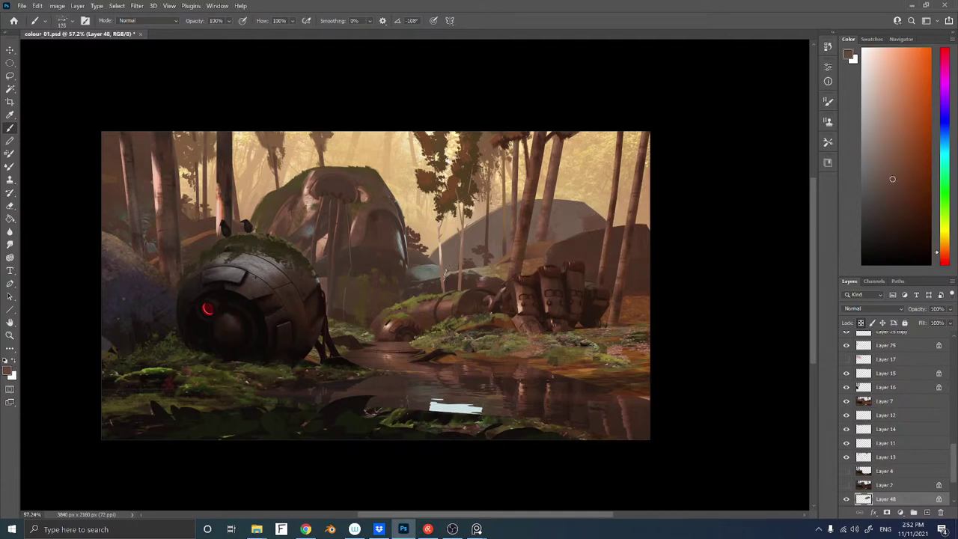
{"action": "left_click", "coordinate": [491, 255], "text": "alt"}
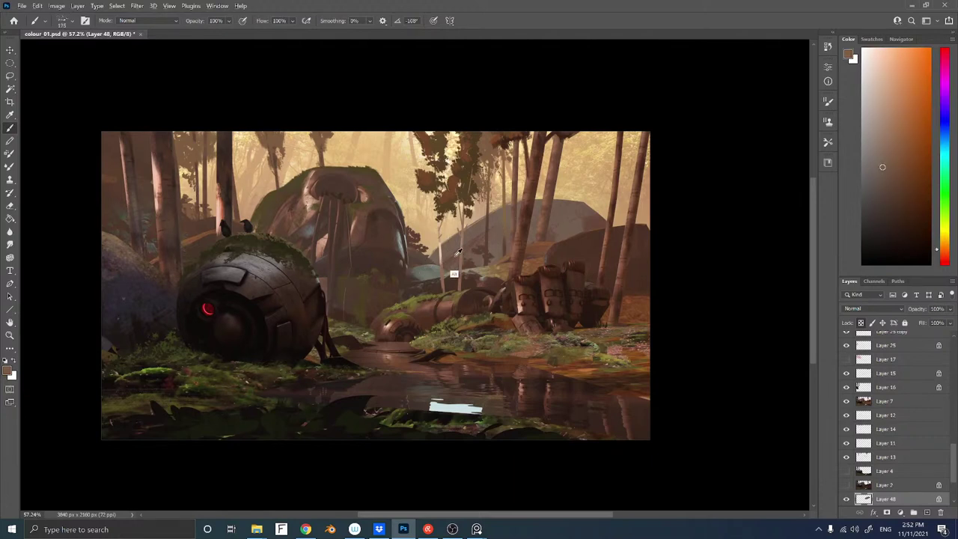
{"action": "left_click", "coordinate": [427, 261], "text": "alt"}
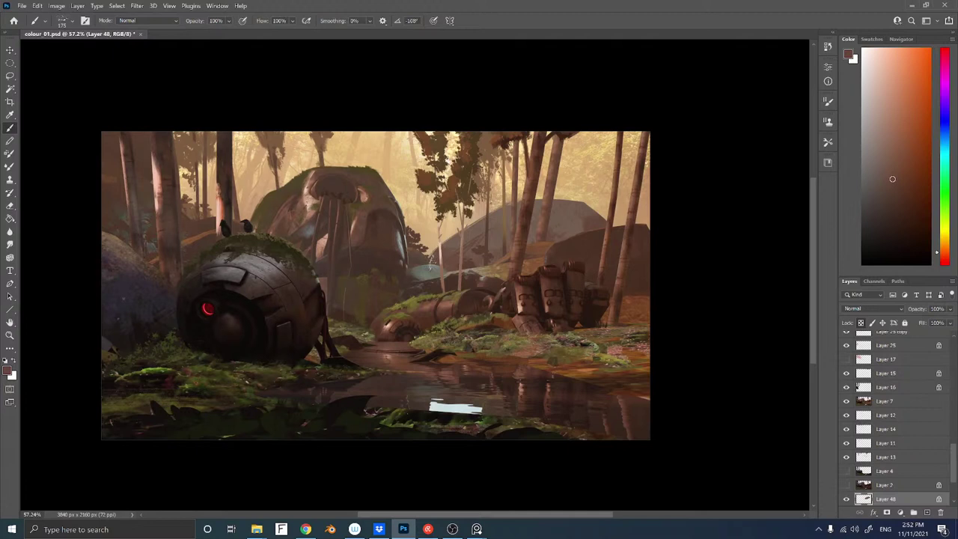
Refine the distant hill's lower slope and upper planes with sampled ochre and brown tones, reducing the brush from 150 to 60 px
{"action": "left_click", "coordinate": [486, 280], "text": "alt"}
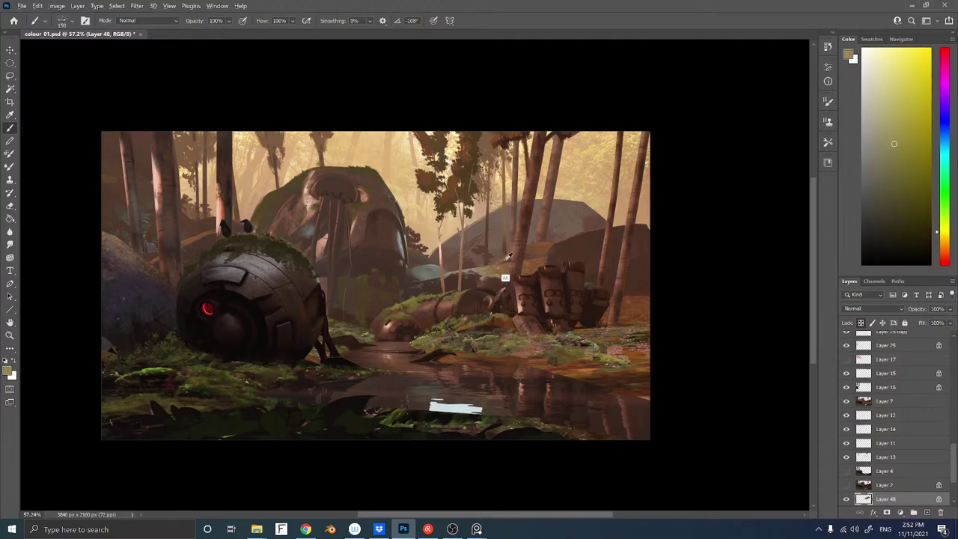
{"action": "left_click", "coordinate": [503, 280], "text": "alt"}
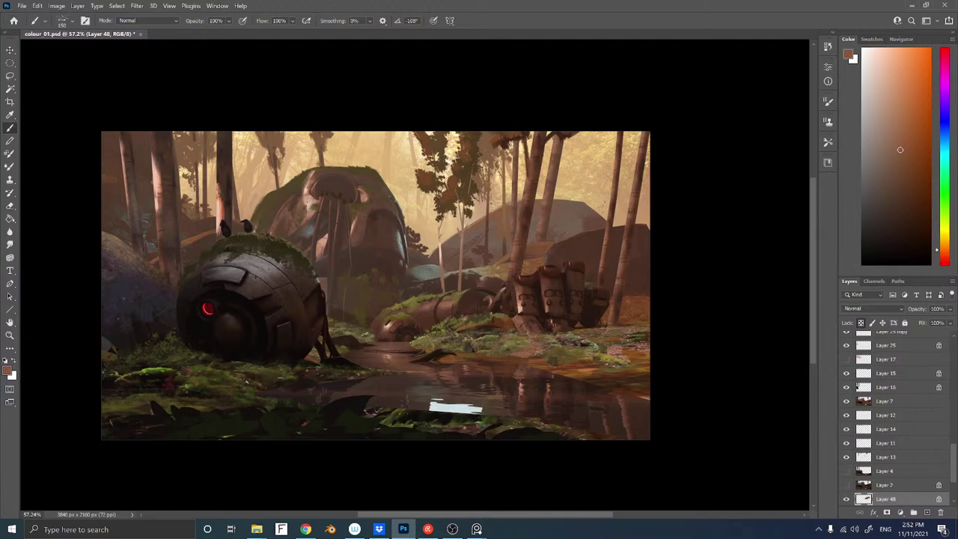
{"action": "left_click", "coordinate": [495, 289], "text": "alt"}
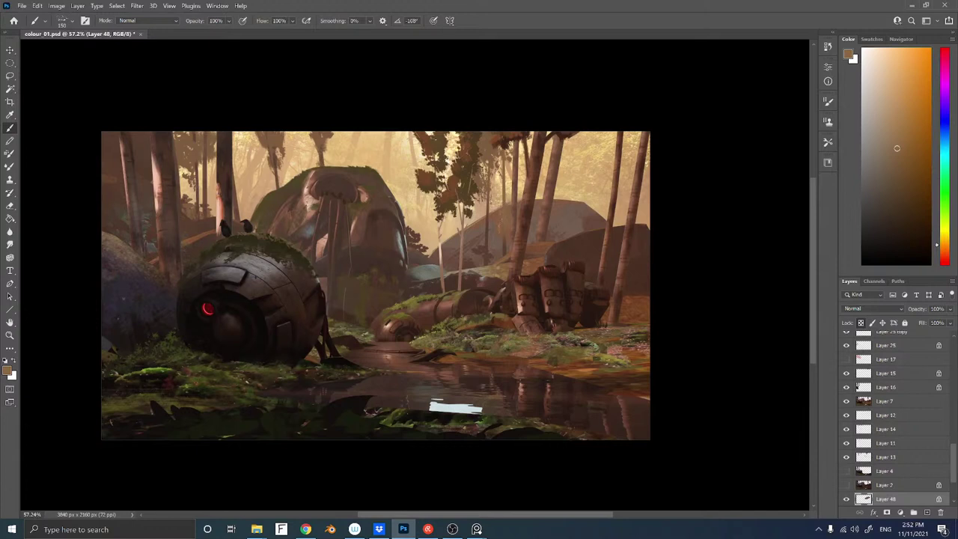
{"action": "left_click", "coordinate": [435, 273], "text": "alt"}
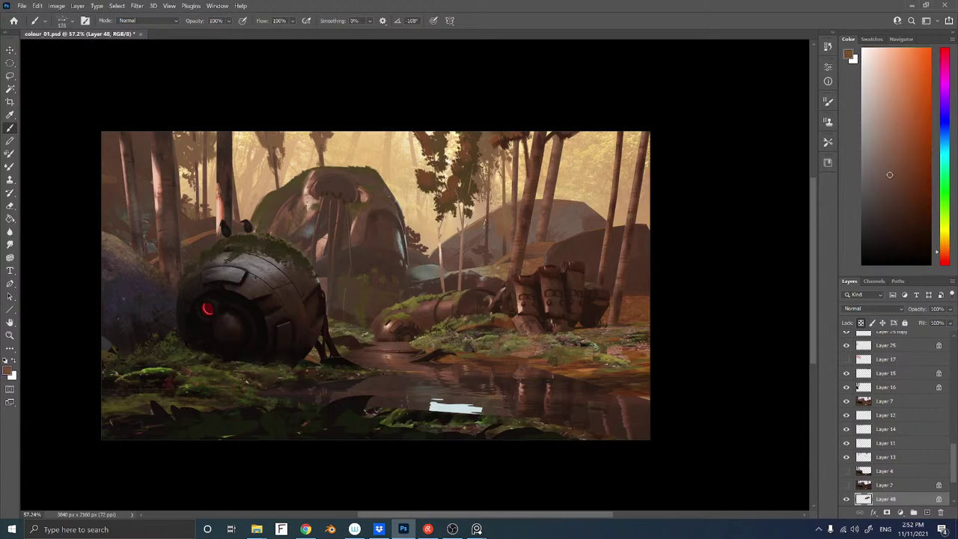
{"action": "left_click", "coordinate": [477, 235], "text": "alt"}
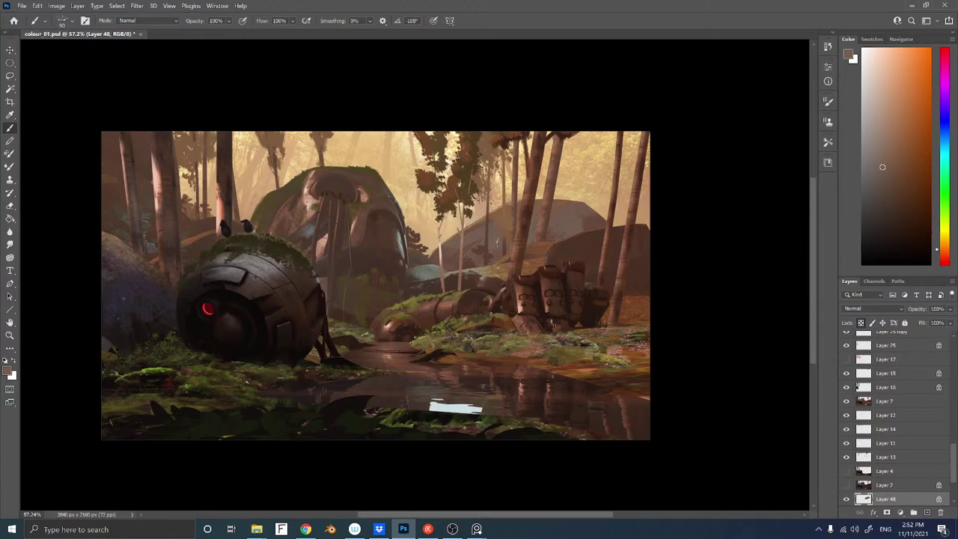
{"action": "left_click", "coordinate": [565, 212], "text": "alt"}
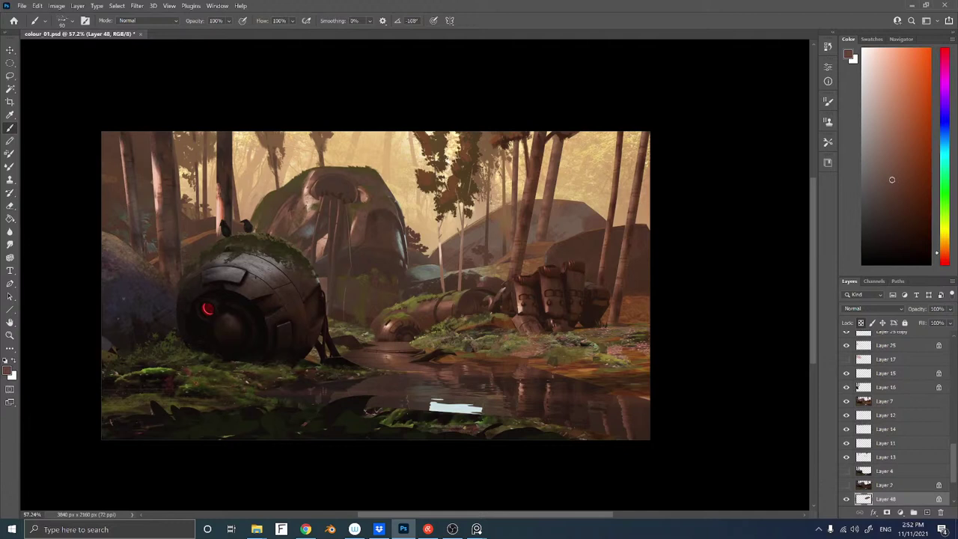
Add a new layer above the hill, paint pale grey mist around its base with a 200 px brush, and soften it with the Smudge tool
{"action": "key", "text": "ctrl+shift+n"}
{"action": "key", "text": "Return"}
{"action": "left_click", "coordinate": [594, 209], "text": "alt"}
{"action": "key", "text": "]"}
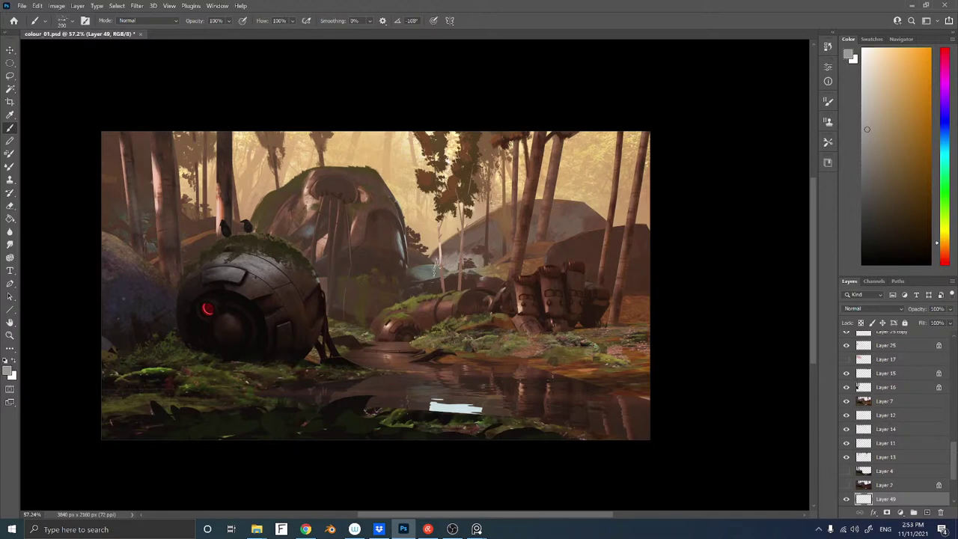
{"action": "left_click", "coordinate": [11, 245]}
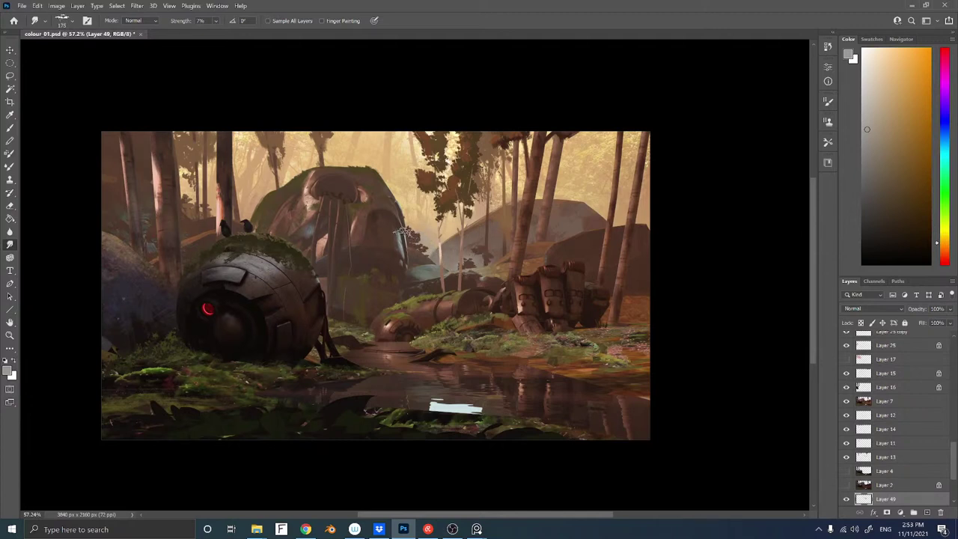
Raise the mist layer's saturation with Hue/Saturation and smudge the mist across the hill's base at 7% strength
{"action": "key", "text": "ctrl+u"}
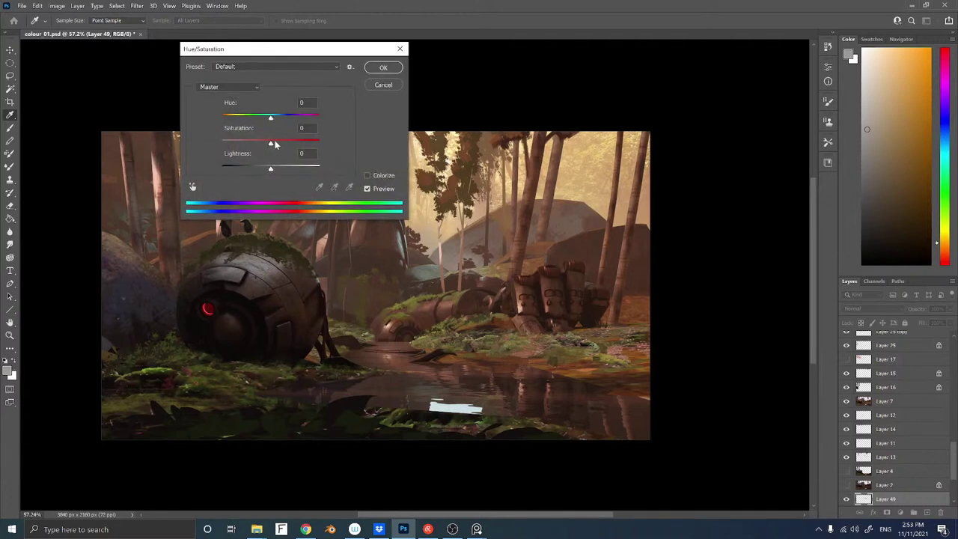
{"action": "mouse_move", "coordinate": [275, 145]}
{"action": "left_mouse_down"}
{"action": "mouse_move", "coordinate": [319, 143]}
{"action": "mouse_move", "coordinate": [277, 145]}
{"action": "mouse_move", "coordinate": [290, 142]}
{"action": "left_mouse_up"}
{"action": "left_click", "coordinate": [382, 68]}
{"action": "left_click_drag", "start_coordinate": [466, 242], "coordinate": [536, 251]}
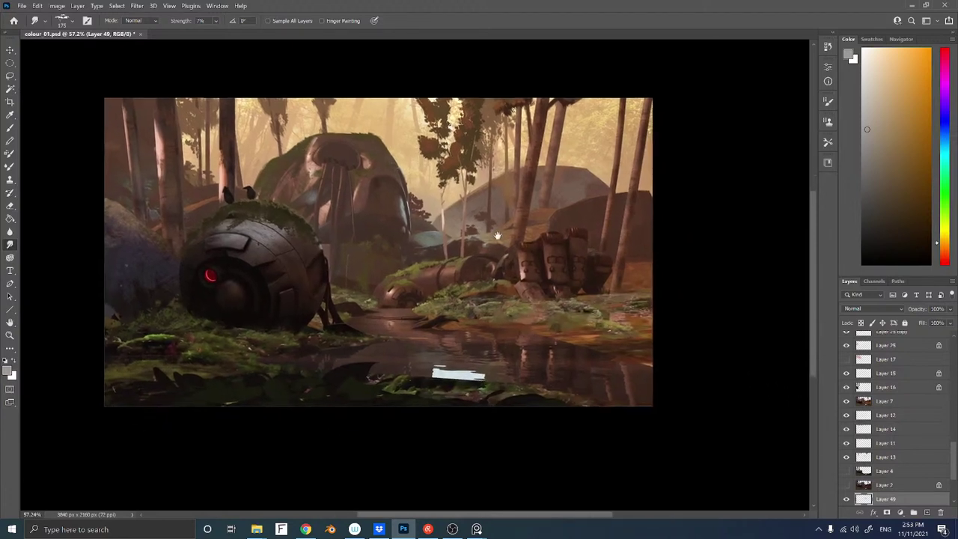
{"action": "left_click_drag", "start_coordinate": [571, 279], "coordinate": [501, 236]}
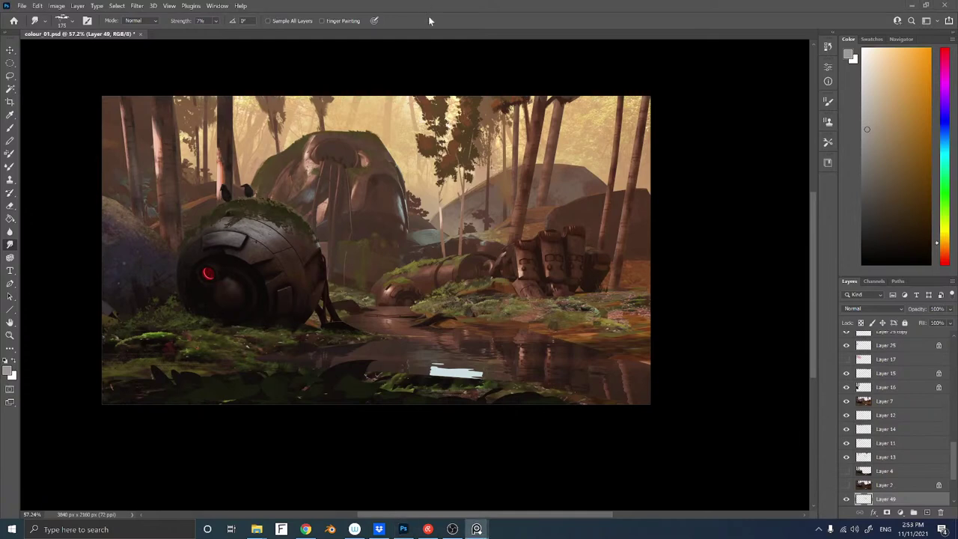
Create a new document from the clipboard size and paste the jungle waterfall reference photo into it
{"action": "key", "text": "ctrl+n"}
{"action": "key", "text": "Return"}
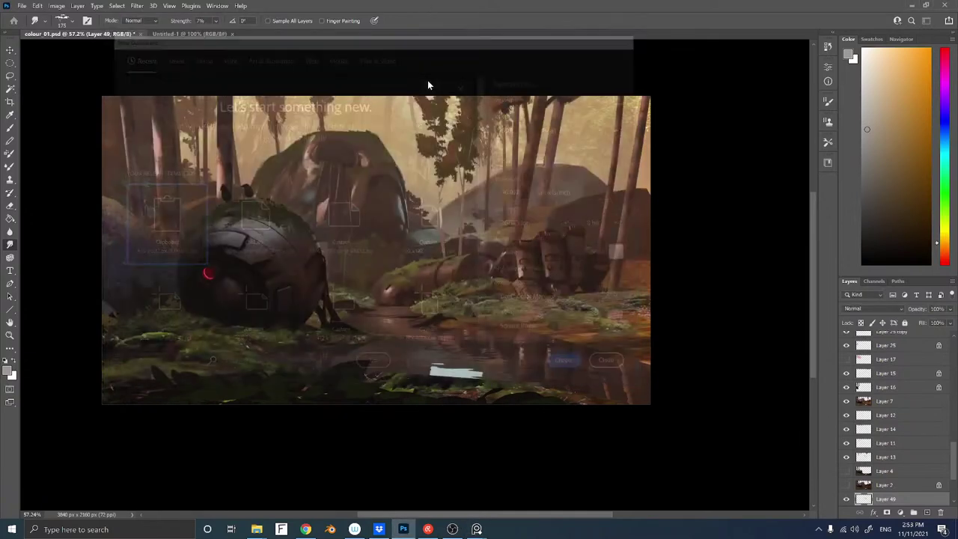
{"action": "key", "text": "ctrl+v"}
{"action": "left_click_drag", "start_coordinate": [373, 298], "coordinate": [420, 304]}
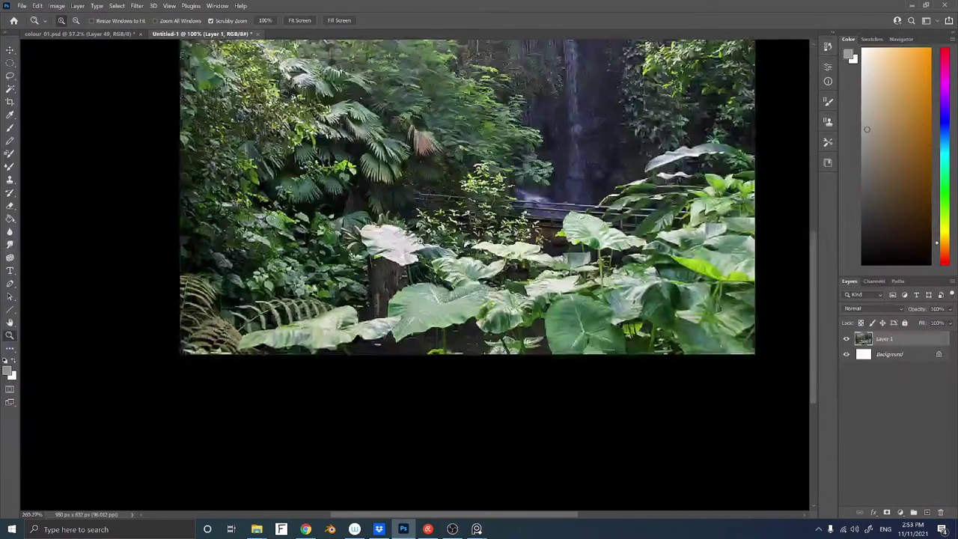
{"action": "mouse_move", "coordinate": [420, 241]}
{"action": "left_mouse_down"}
{"action": "mouse_move", "coordinate": [430, 241]}
{"action": "mouse_move", "coordinate": [408, 238]}
{"action": "mouse_move", "coordinate": [422, 227]}
{"action": "left_mouse_up"}
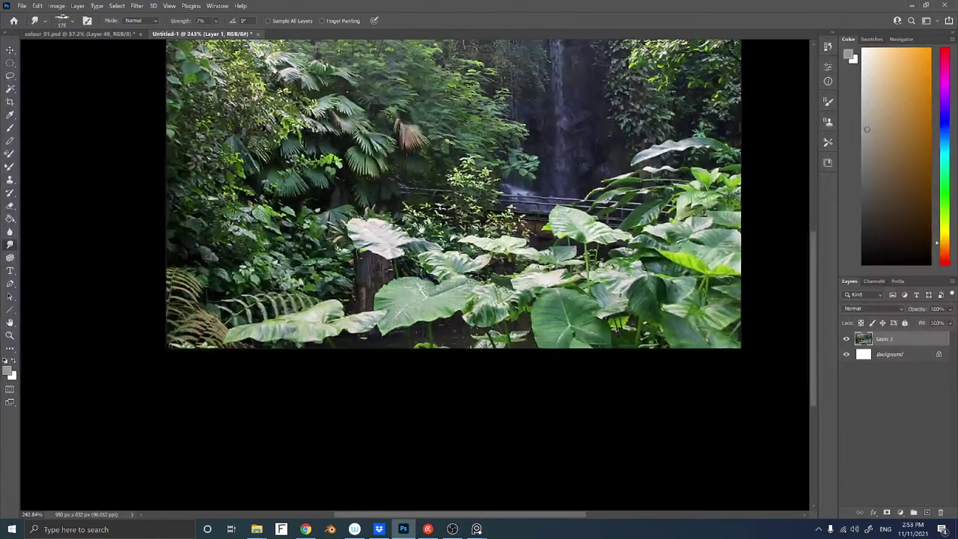
{"action": "key", "text": "l"}
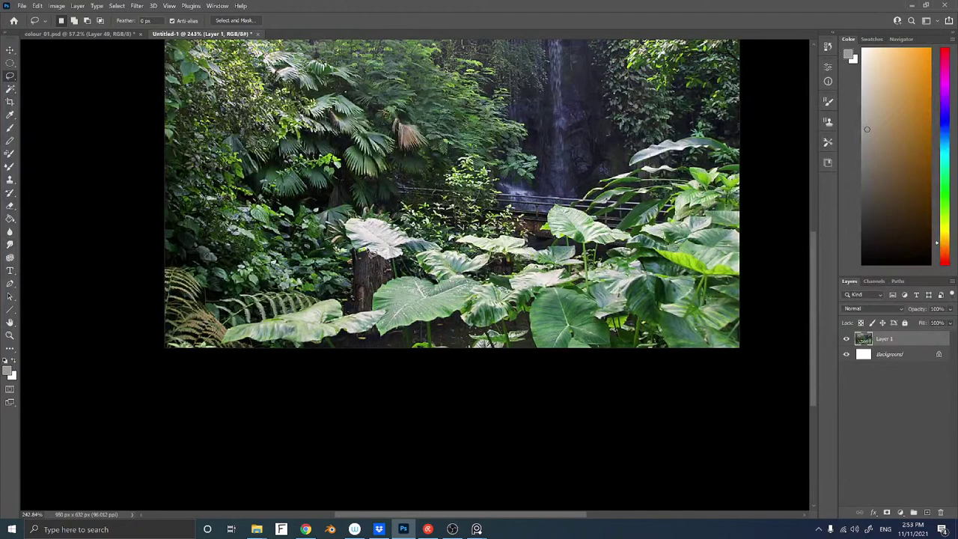
{"action": "right_click", "coordinate": [377, 236]}
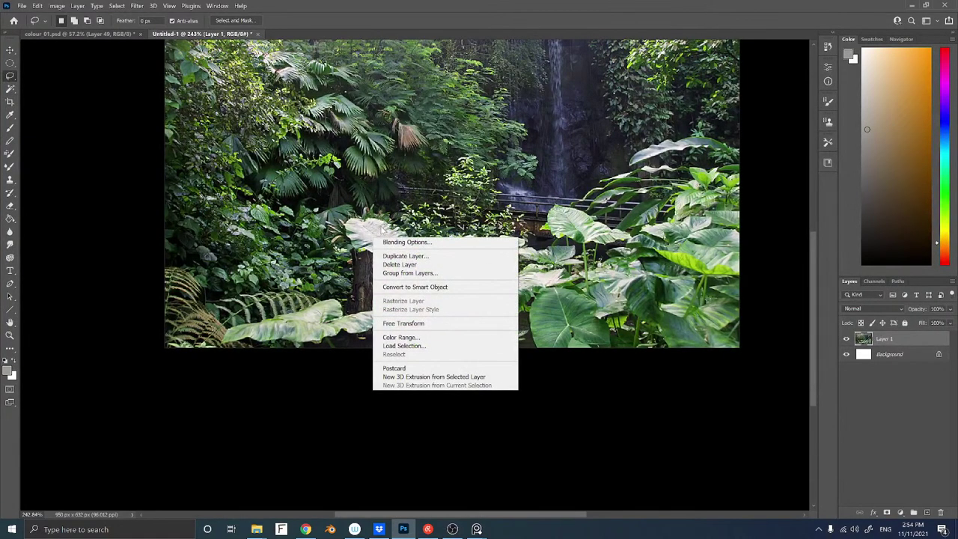
{"action": "left_click", "coordinate": [902, 418]}
Compare the photo's individual colour channels and duplicate the Blue channel
{"action": "left_click", "coordinate": [877, 282]}
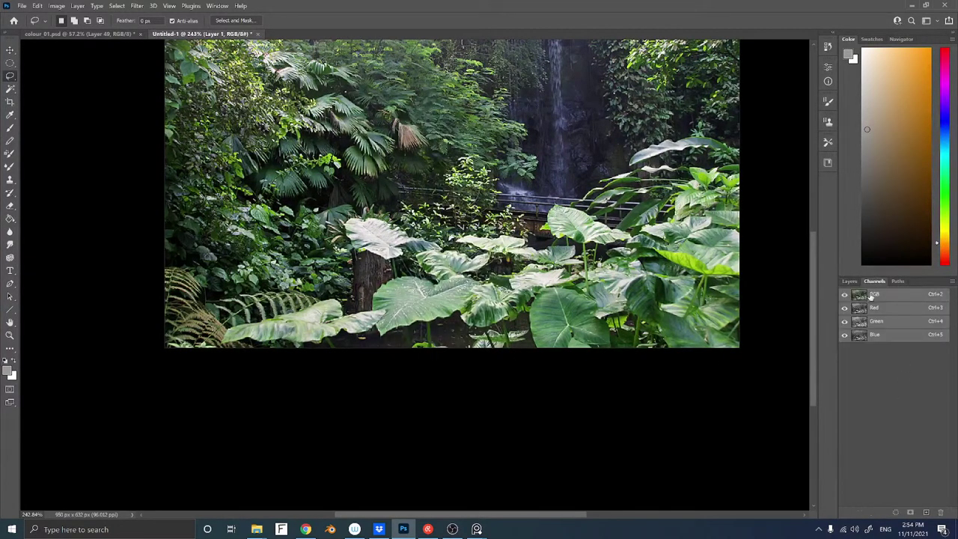
{"action": "left_click", "coordinate": [862, 322]}
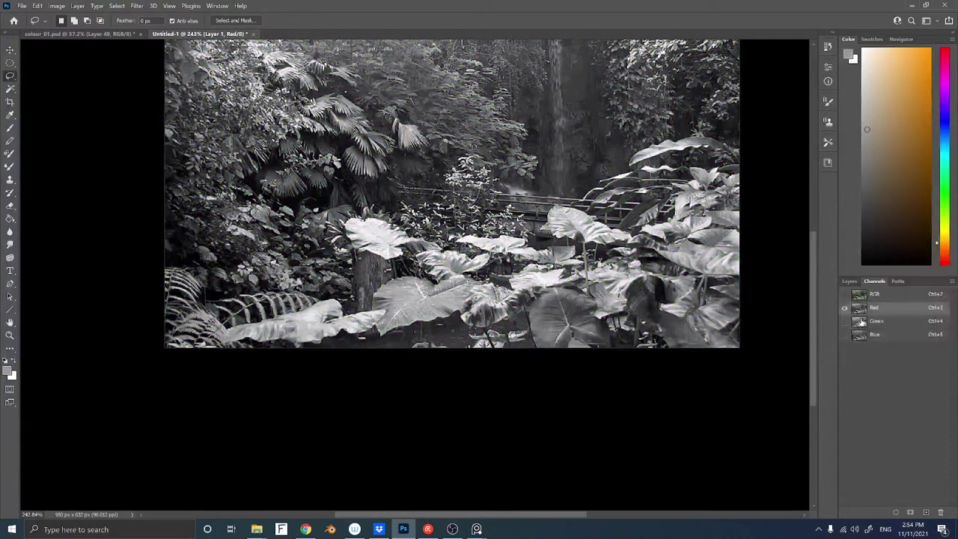
{"action": "left_click", "coordinate": [861, 336]}
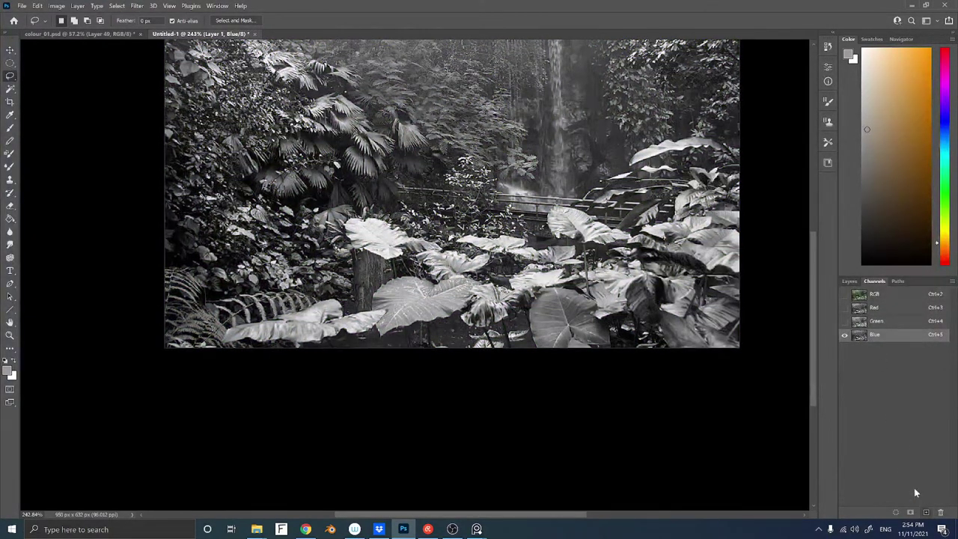
{"action": "left_click_drag", "start_coordinate": [855, 337], "coordinate": [926, 512]}
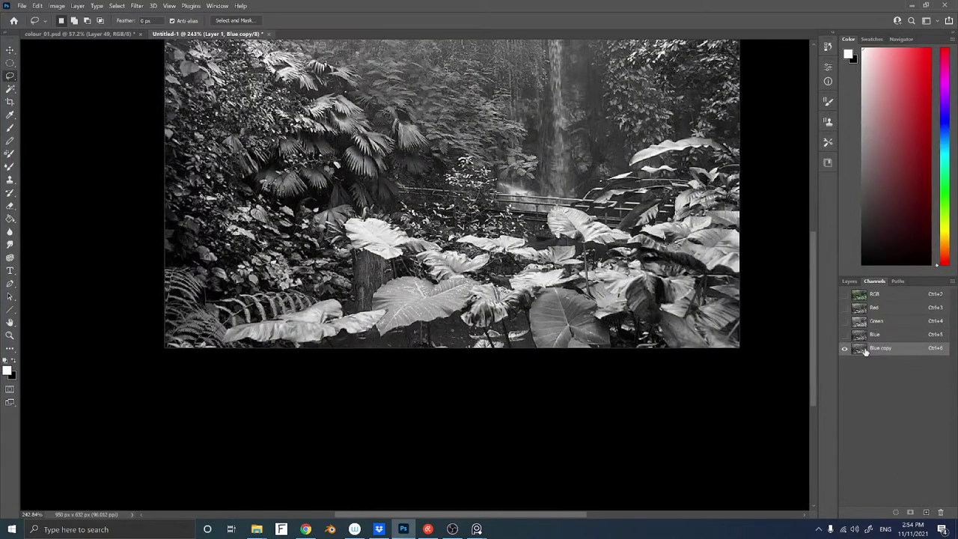
Set the Blue copy channel's Levels inputs to 63, 0.28 and 172, load it as a selection, and return to the RGB composite
{"action": "key", "text": "ctrl+l"}
{"action": "left_click_drag", "start_coordinate": [628, 228], "coordinate": [672, 227]}
{"action": "left_click_drag", "start_coordinate": [755, 227], "coordinate": [705, 232]}
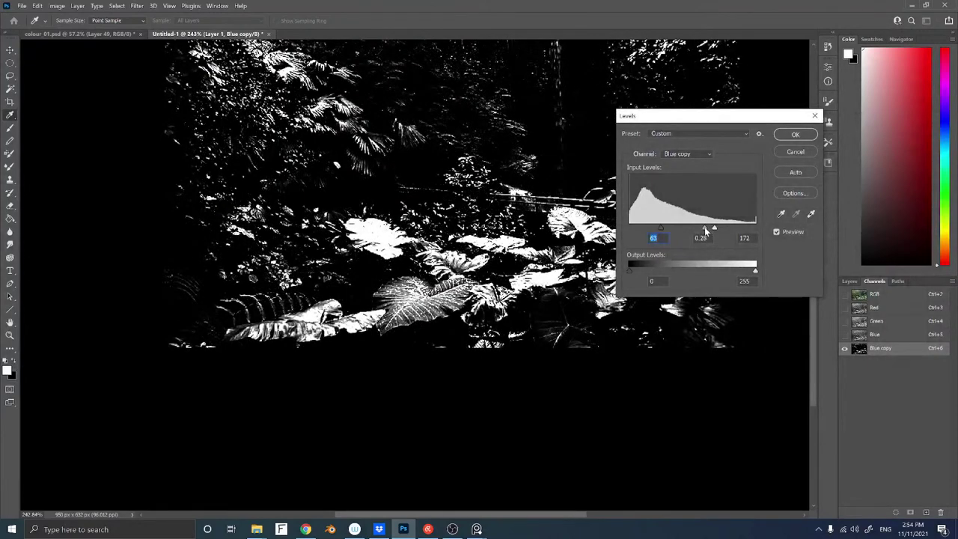
{"action": "left_click", "coordinate": [795, 135]}
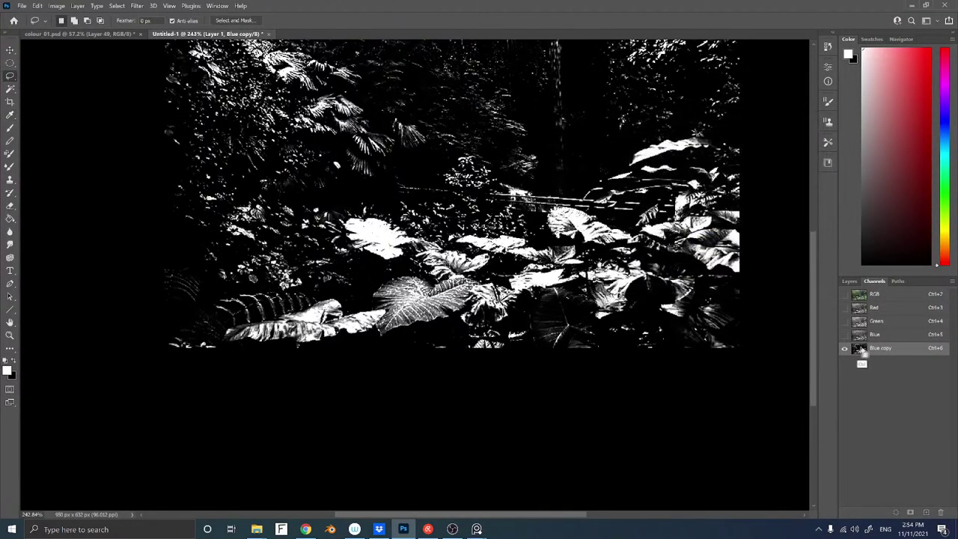
{"action": "left_click", "coordinate": [859, 296]}
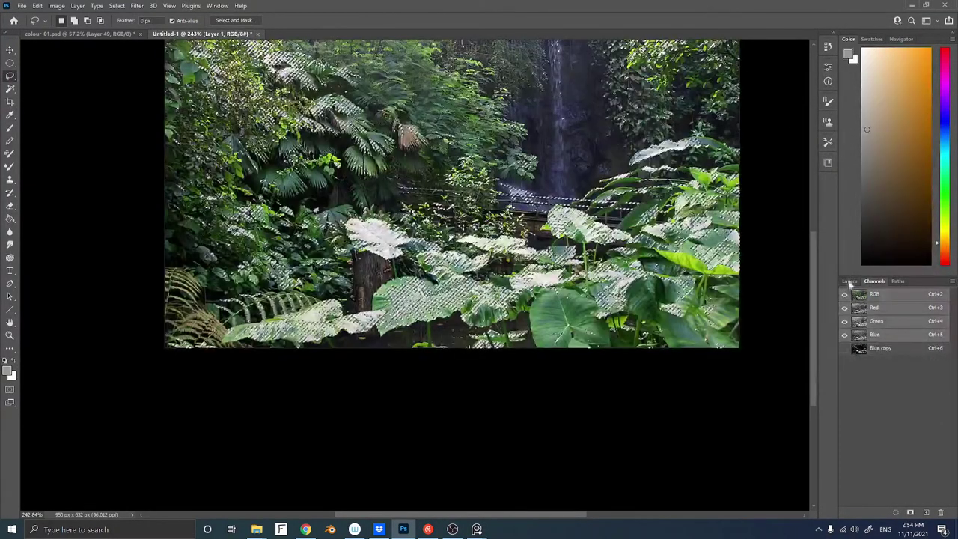
Paste the jungle foliage extracted from the photo into colour_01.psd, try repositioning it over the fallen robot hand, and undo the move
{"action": "key", "text": "ctrl+Tab"}
{"action": "key", "text": "ctrl+v"}
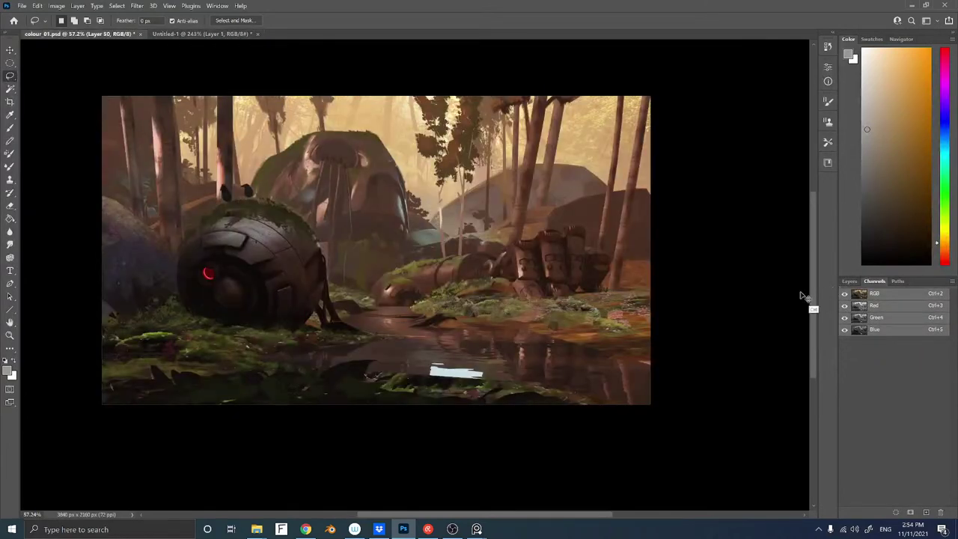
{"action": "key", "text": "ctrl+Tab"}
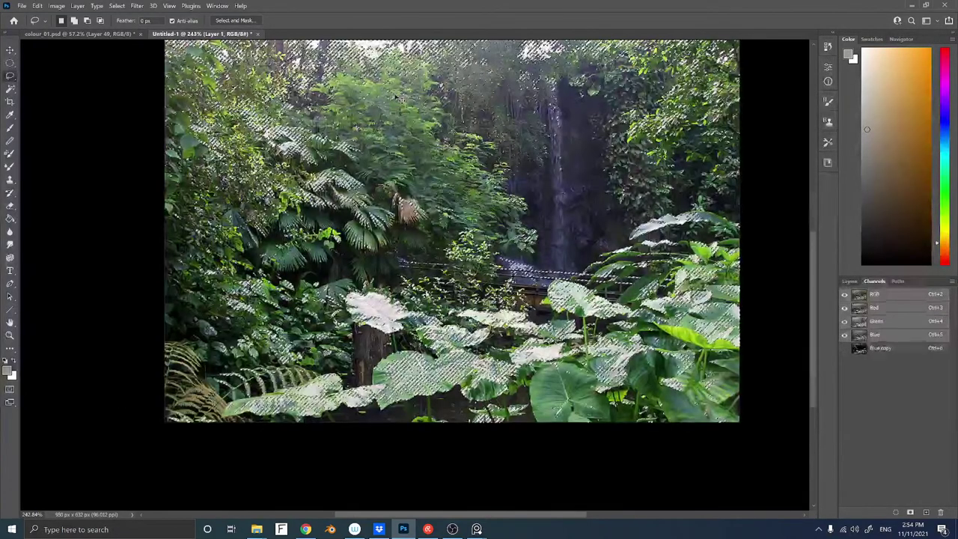
{"action": "key", "text": "ctrl+Tab"}
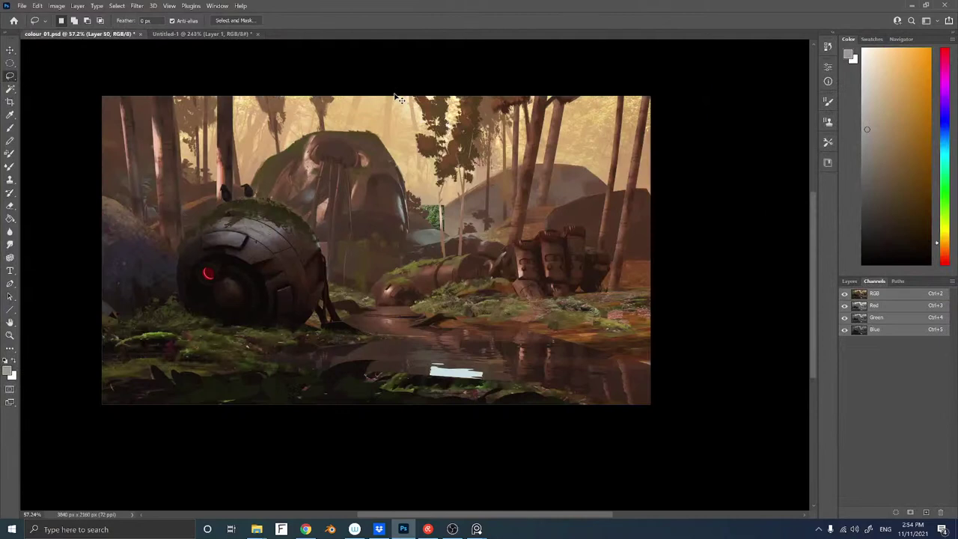
{"action": "key", "text": "ctrl+v"}
{"action": "left_click_drag", "start_coordinate": [368, 260], "coordinate": [537, 330]}
{"action": "key", "text": "ctrl+z"}
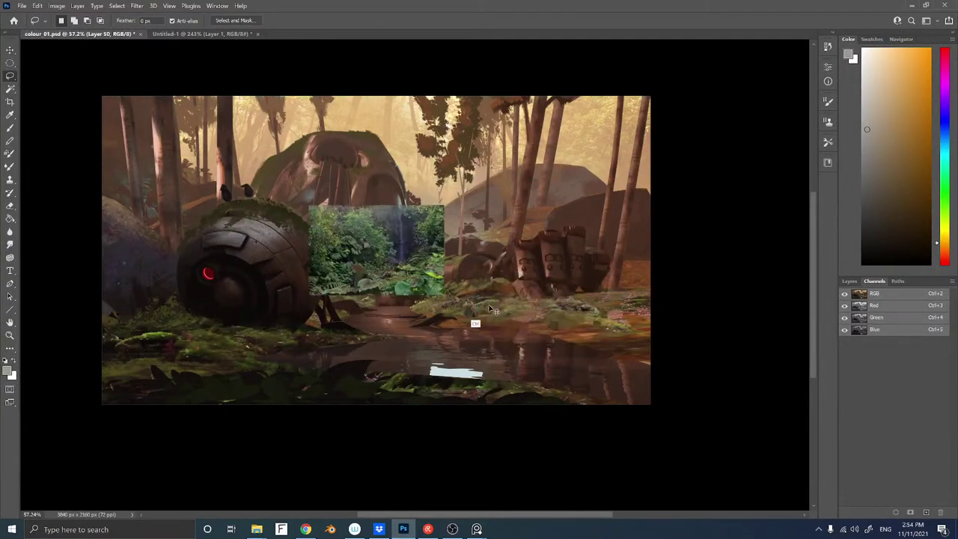
{"action": "key", "text": "ctrl+z"}
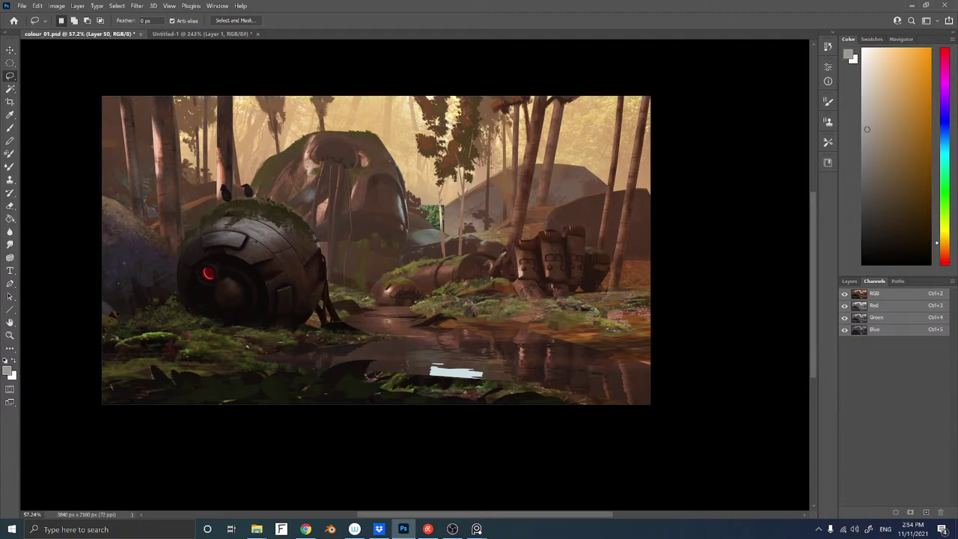
In the jungle photo document, outline the large foreground leaves with the Lasso, adding each leaf to one combined selection
{"action": "key", "text": "ctrl+Tab"}
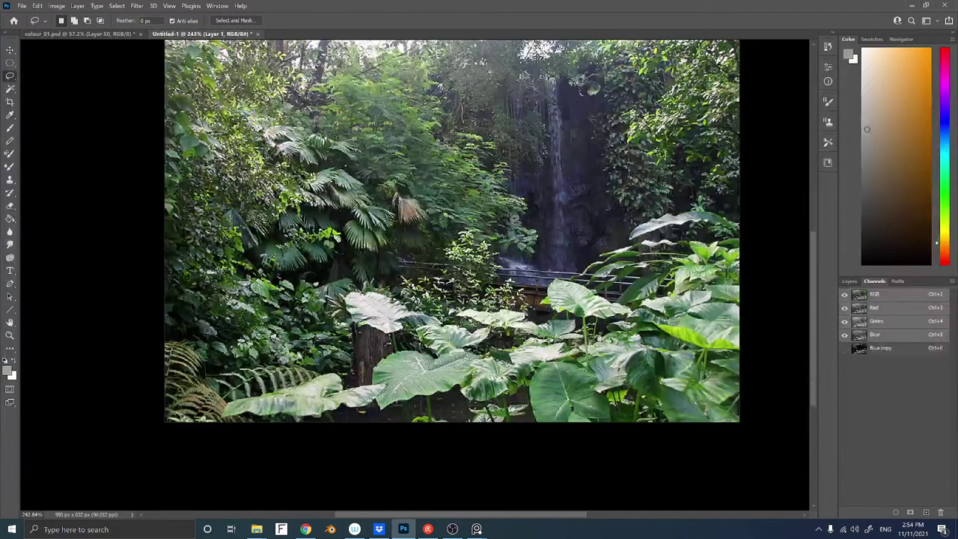
{"action": "left_click_drag", "start_coordinate": [388, 341], "coordinate": [436, 250]}
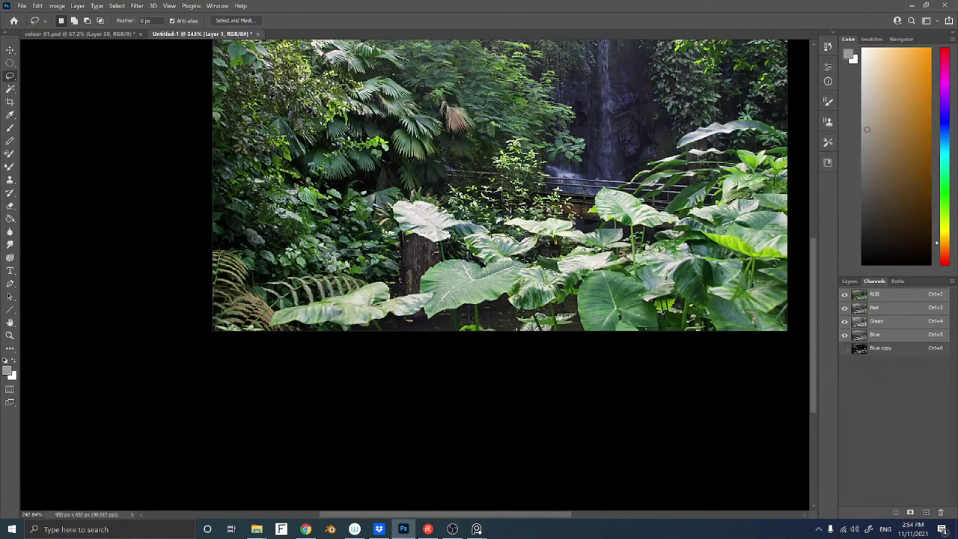
{"action": "mouse_move", "coordinate": [486, 234]}
{"action": "left_mouse_down"}
{"action": "mouse_move", "coordinate": [404, 210]}
{"action": "mouse_move", "coordinate": [435, 251]}
{"action": "left_mouse_up"}
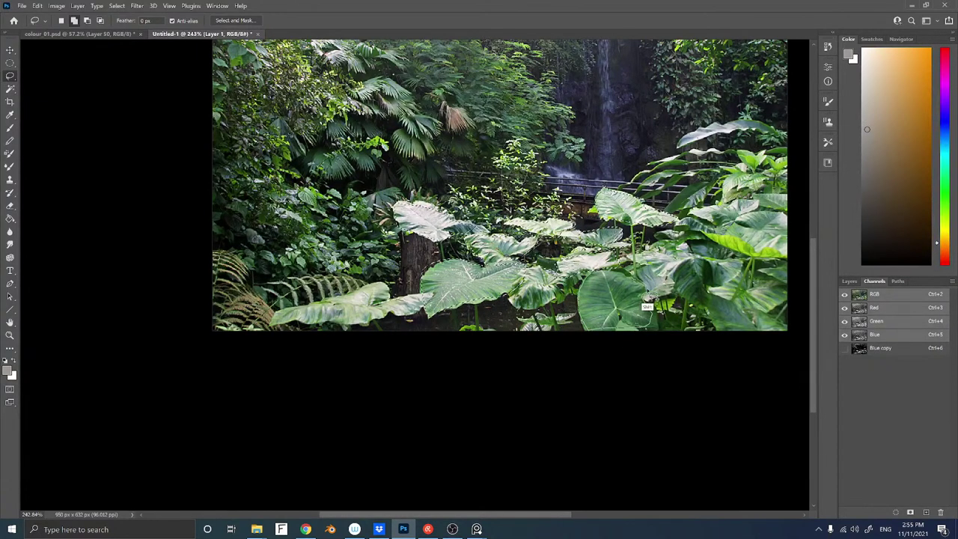
{"action": "left_click_drag", "start_coordinate": [649, 293], "coordinate": [611, 270]}
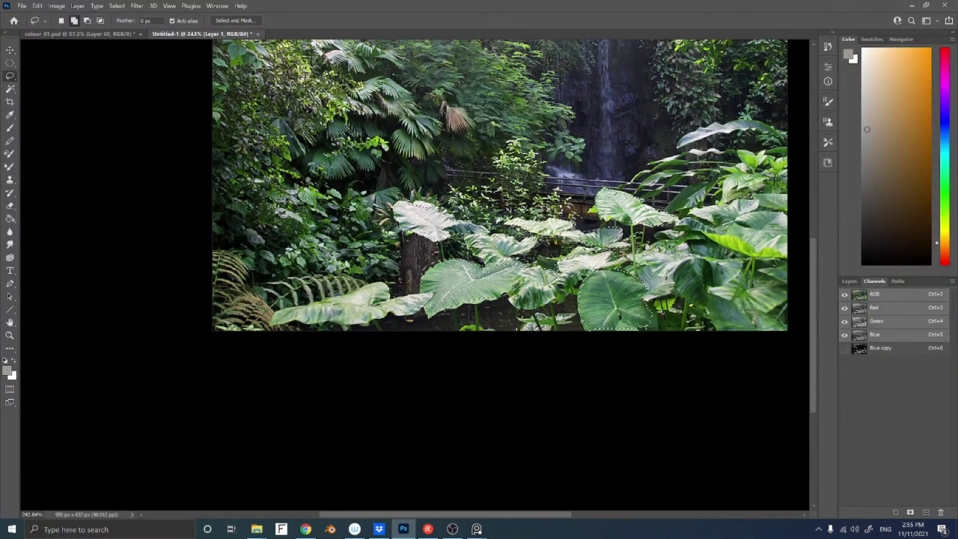
Refine the edges of the selected leaves in Select and Mask using the Black & White view and the Refine Edge Brush
{"action": "left_click", "coordinate": [234, 21]}
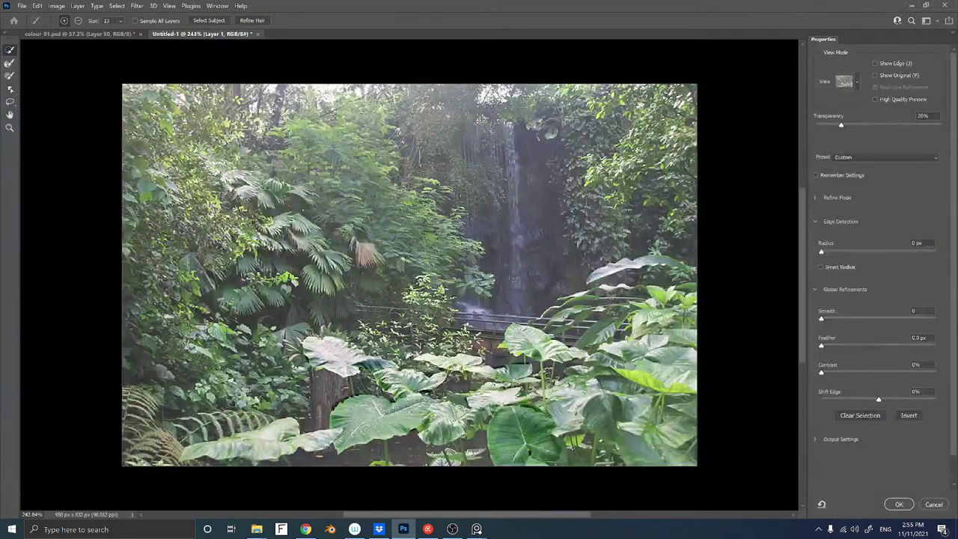
{"action": "left_click", "coordinate": [858, 82]}
{"action": "left_click", "coordinate": [807, 206]}
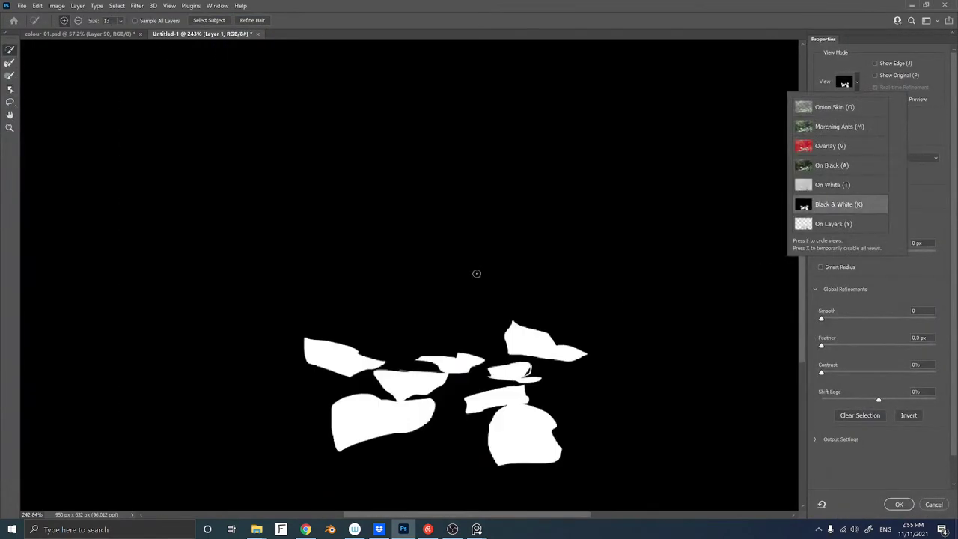
{"action": "left_click", "coordinate": [10, 62]}
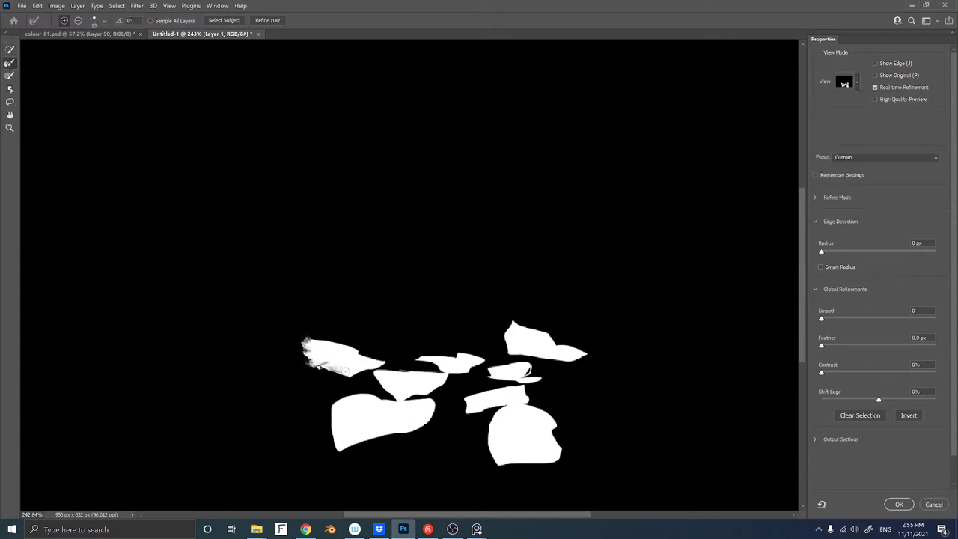
{"action": "left_click_drag", "start_coordinate": [346, 371], "coordinate": [357, 370]}
{"action": "mouse_move", "coordinate": [316, 345]}
{"action": "left_mouse_down"}
{"action": "mouse_move", "coordinate": [377, 357]}
{"action": "mouse_move", "coordinate": [379, 380]}
{"action": "mouse_move", "coordinate": [403, 393]}
{"action": "mouse_move", "coordinate": [438, 376]}
{"action": "left_mouse_up"}
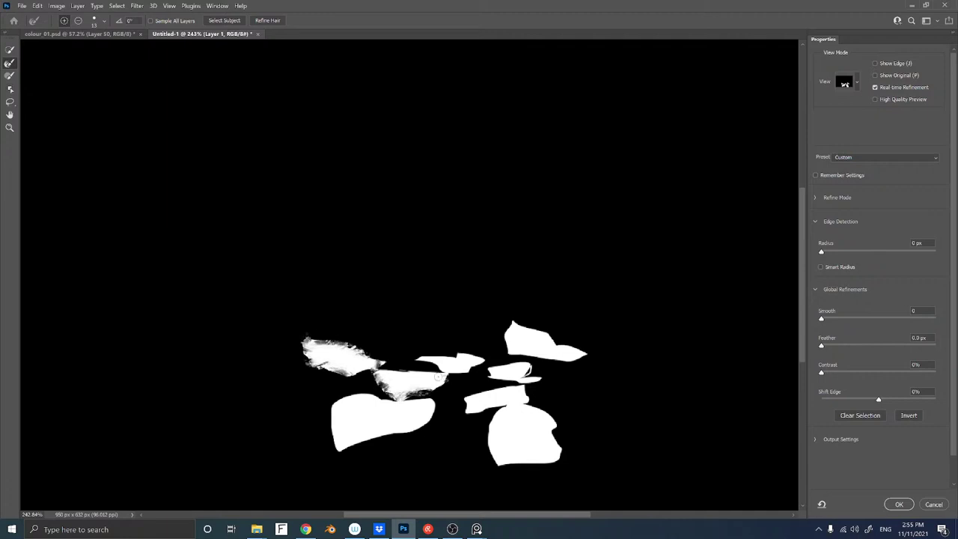
{"action": "mouse_move", "coordinate": [373, 396]}
{"action": "left_mouse_down"}
{"action": "mouse_move", "coordinate": [341, 398]}
{"action": "mouse_move", "coordinate": [331, 419]}
{"action": "mouse_move", "coordinate": [338, 452]}
{"action": "left_mouse_up"}
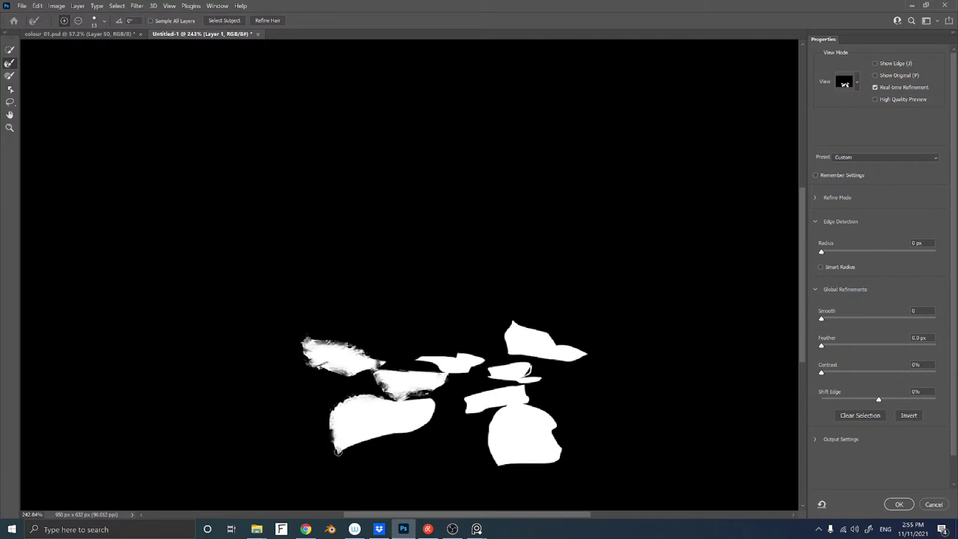
{"action": "mouse_move", "coordinate": [392, 434]}
{"action": "left_mouse_down"}
{"action": "mouse_move", "coordinate": [425, 421]}
{"action": "mouse_move", "coordinate": [433, 401]}
{"action": "left_mouse_up"}
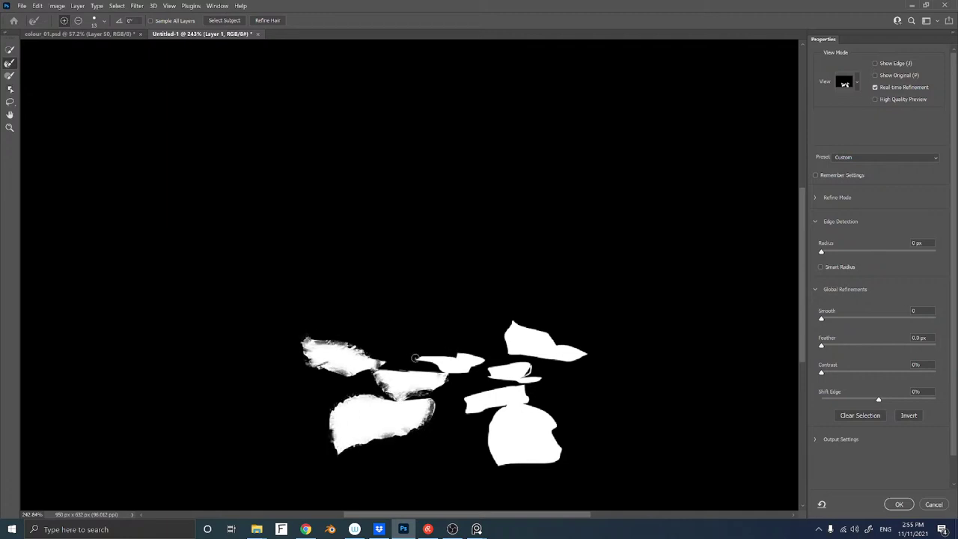
{"action": "mouse_move", "coordinate": [414, 358]}
{"action": "left_mouse_down"}
{"action": "mouse_move", "coordinate": [457, 352]}
{"action": "mouse_move", "coordinate": [485, 361]}
{"action": "mouse_move", "coordinate": [468, 372]}
{"action": "mouse_move", "coordinate": [500, 372]}
{"action": "mouse_move", "coordinate": [489, 377]}
{"action": "mouse_move", "coordinate": [502, 365]}
{"action": "mouse_move", "coordinate": [496, 391]}
{"action": "mouse_move", "coordinate": [465, 404]}
{"action": "mouse_move", "coordinate": [510, 404]}
{"action": "mouse_move", "coordinate": [490, 446]}
{"action": "mouse_move", "coordinate": [552, 414]}
{"action": "left_mouse_up"}
{"action": "mouse_move", "coordinate": [508, 328]}
{"action": "left_mouse_down"}
{"action": "mouse_move", "coordinate": [508, 351]}
{"action": "mouse_move", "coordinate": [517, 325]}
{"action": "mouse_move", "coordinate": [550, 339]}
{"action": "left_mouse_up"}
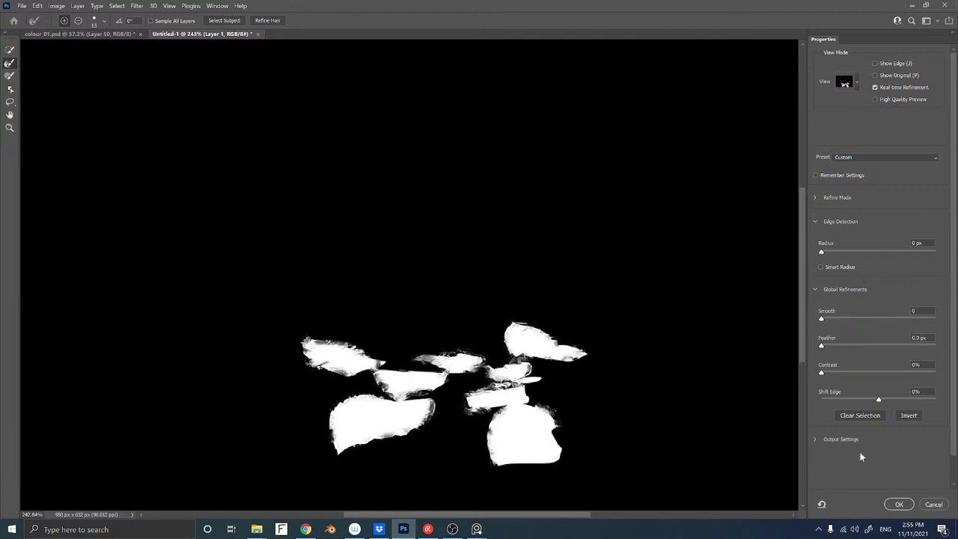
{"action": "left_click", "coordinate": [899, 505]}
Paste the cut-out leaves into colour_01.psd and place them beside the fallen robot hand
{"action": "key", "text": "ctrl+Tab"}
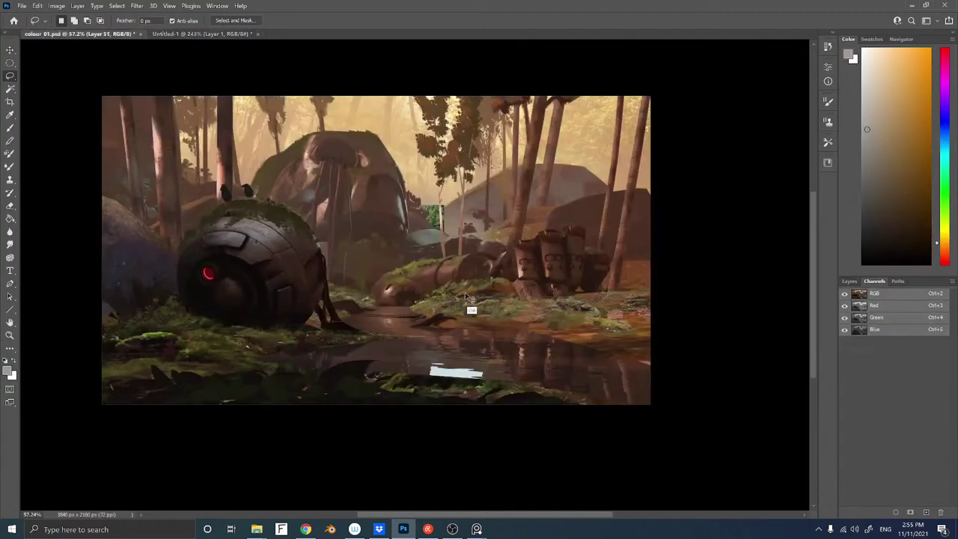
{"action": "key", "text": "ctrl+v"}
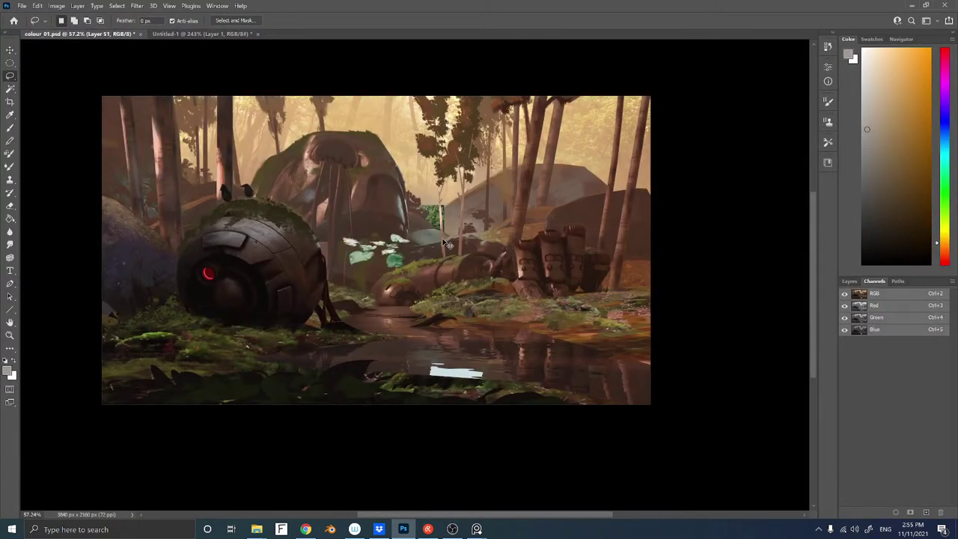
{"action": "left_click_drag", "start_coordinate": [425, 262], "coordinate": [551, 287]}
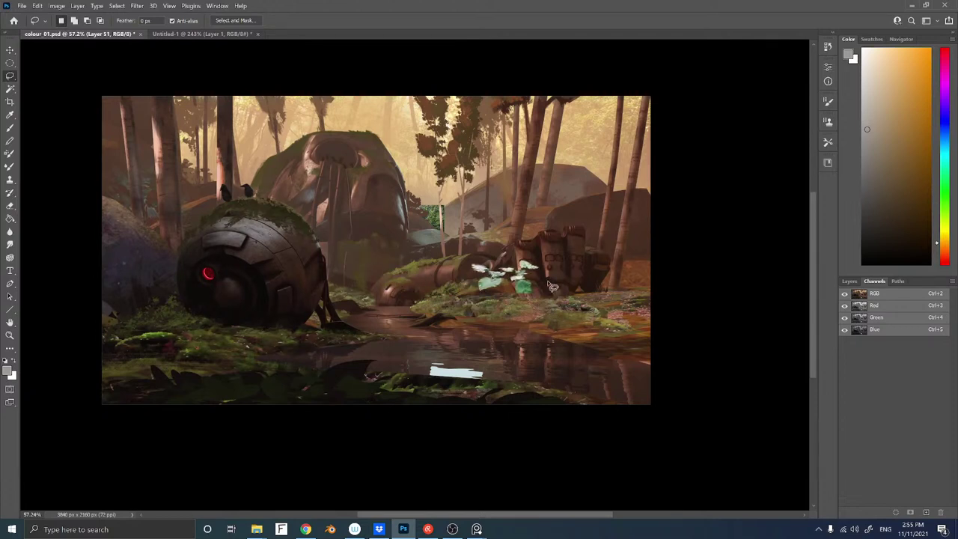
Paint the pasted leaves on Layer 51 a flat medium green with the Brush
{"action": "key", "text": "b"}
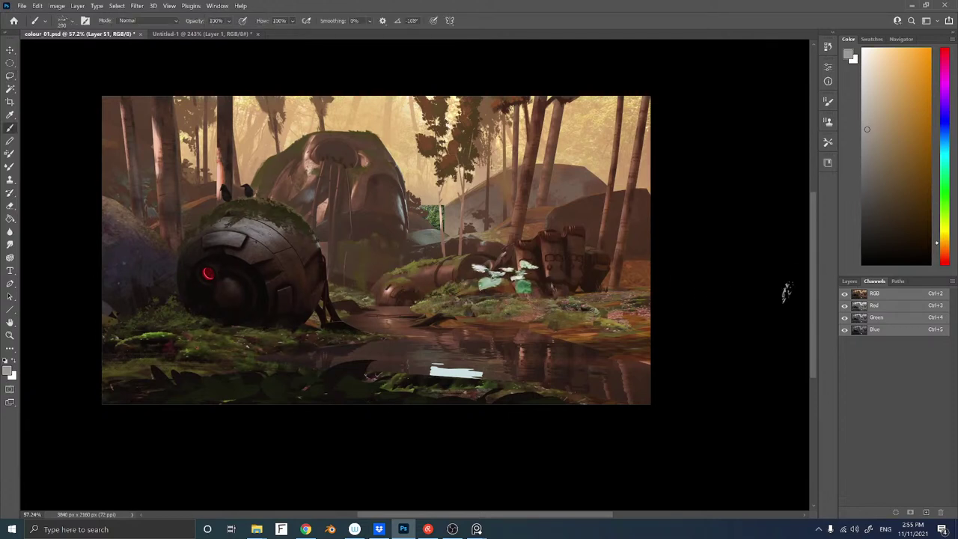
{"action": "left_click", "coordinate": [850, 281]}
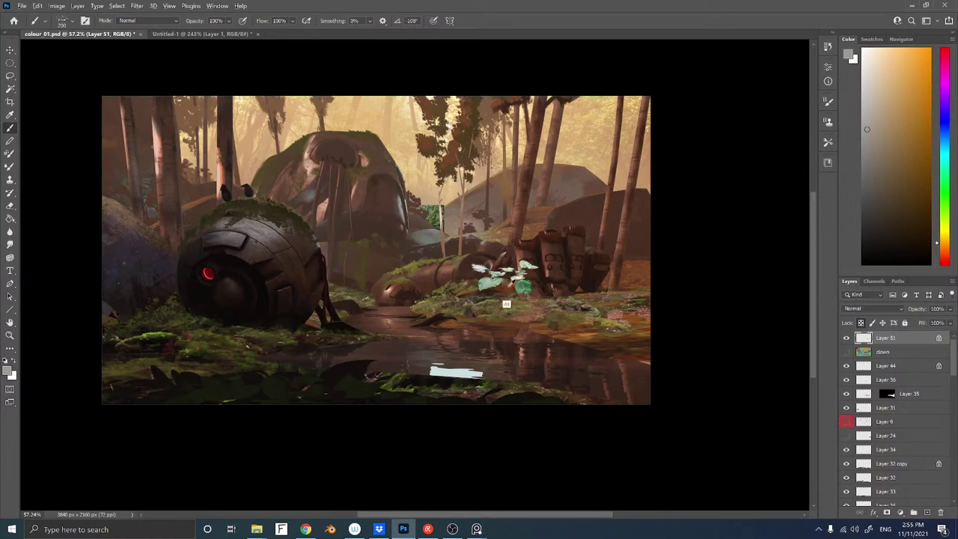
{"action": "left_click", "coordinate": [525, 304], "text": "alt"}
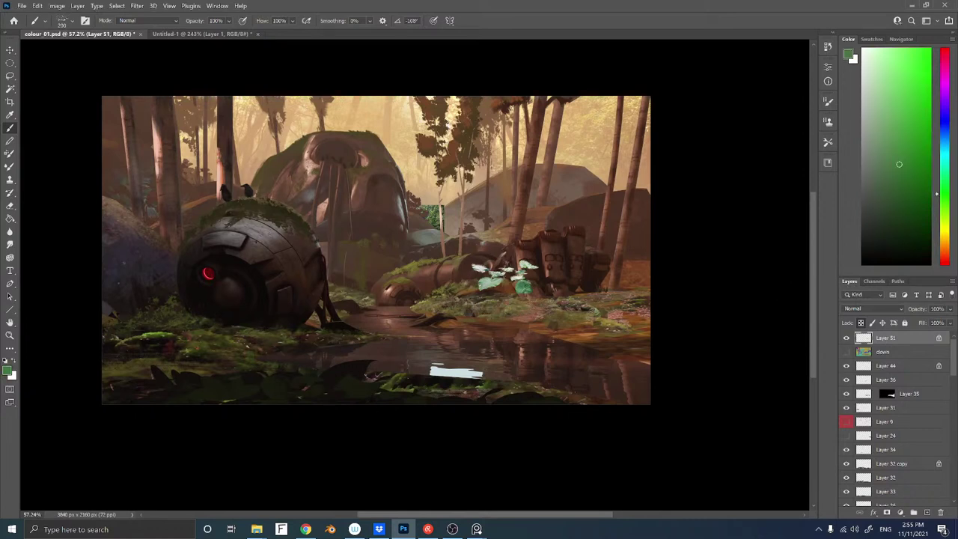
{"action": "mouse_move", "coordinate": [483, 268]}
{"action": "left_mouse_down"}
{"action": "mouse_move", "coordinate": [520, 285]}
{"action": "mouse_move", "coordinate": [528, 268]}
{"action": "left_mouse_up"}
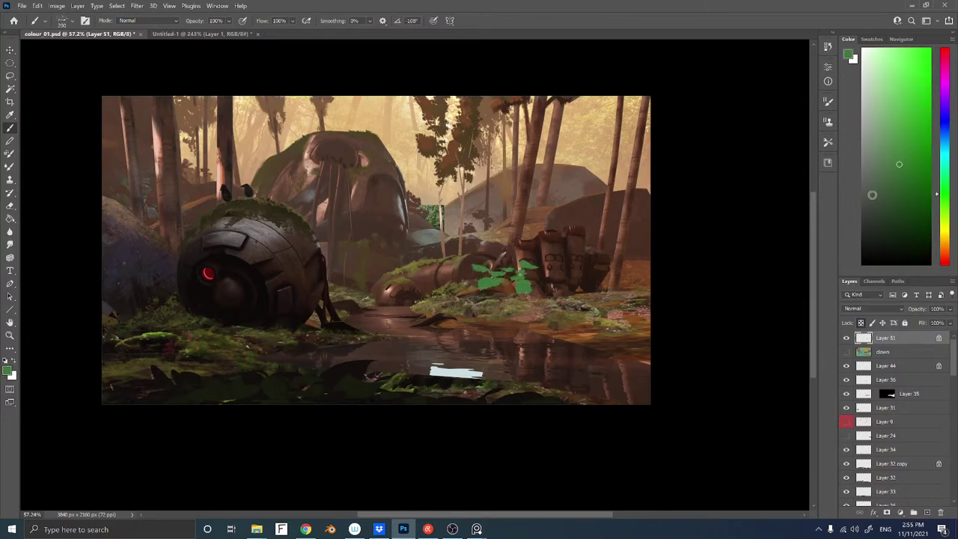
Repaint the leaves in darker, more yellowish olive greens that match the surrounding moss
{"action": "left_click", "coordinate": [942, 215]}
{"action": "left_click", "coordinate": [885, 195]}
{"action": "left_click_drag", "start_coordinate": [491, 292], "coordinate": [482, 262]}
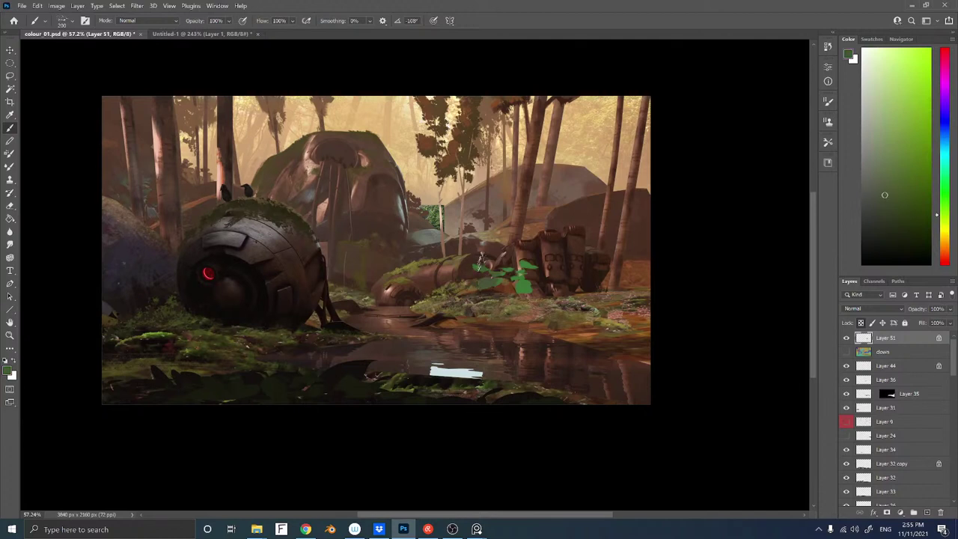
{"action": "left_click", "coordinate": [913, 207]}
{"action": "left_click", "coordinate": [942, 224]}
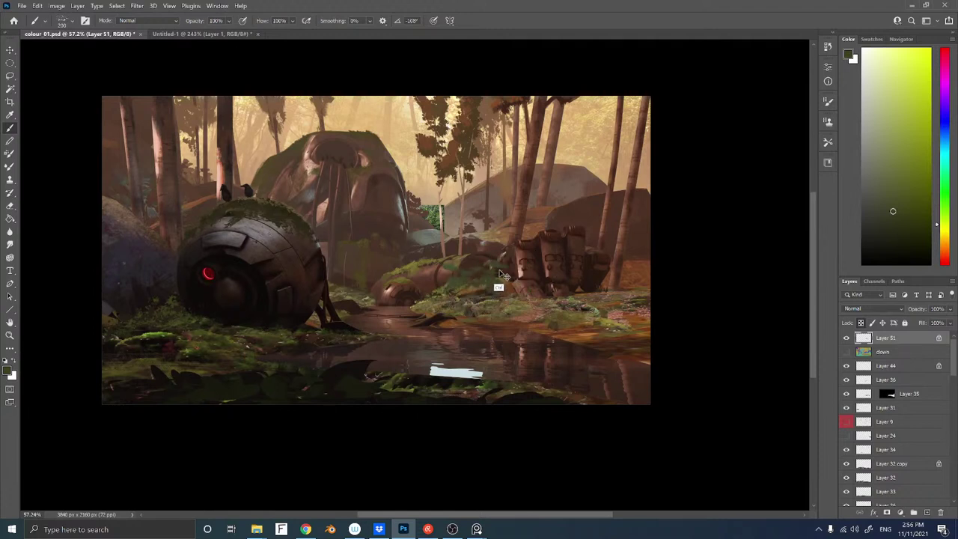
Transform the leaf cluster and shift it along the mossy arm, away from the robot fingers
{"action": "key", "text": "ctrl+t"}
{"action": "mouse_move", "coordinate": [509, 260]}
{"action": "left_mouse_down"}
{"action": "mouse_move", "coordinate": [473, 277]}
{"action": "mouse_move", "coordinate": [491, 246]}
{"action": "mouse_move", "coordinate": [486, 262]}
{"action": "left_mouse_up"}
{"action": "key", "text": "Return"}
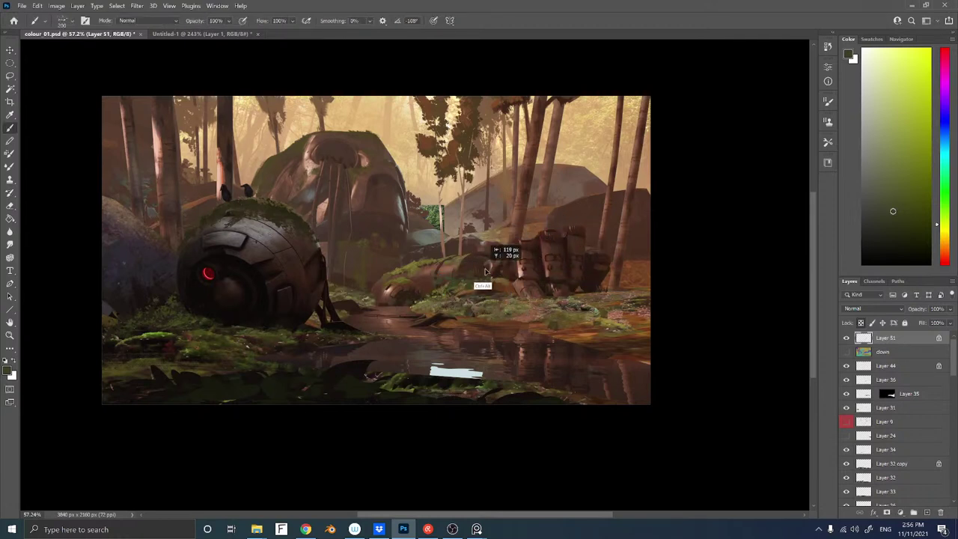
Duplicate the leaf cluster onto the dark hill behind the robot hand and transform the copy
{"action": "left_click_drag", "start_coordinate": [618, 242], "coordinate": [597, 198]}
{"action": "key", "text": "ctrl+t"}
{"action": "left_click_drag", "start_coordinate": [548, 216], "coordinate": [636, 213]}
{"action": "key", "text": "Return"}
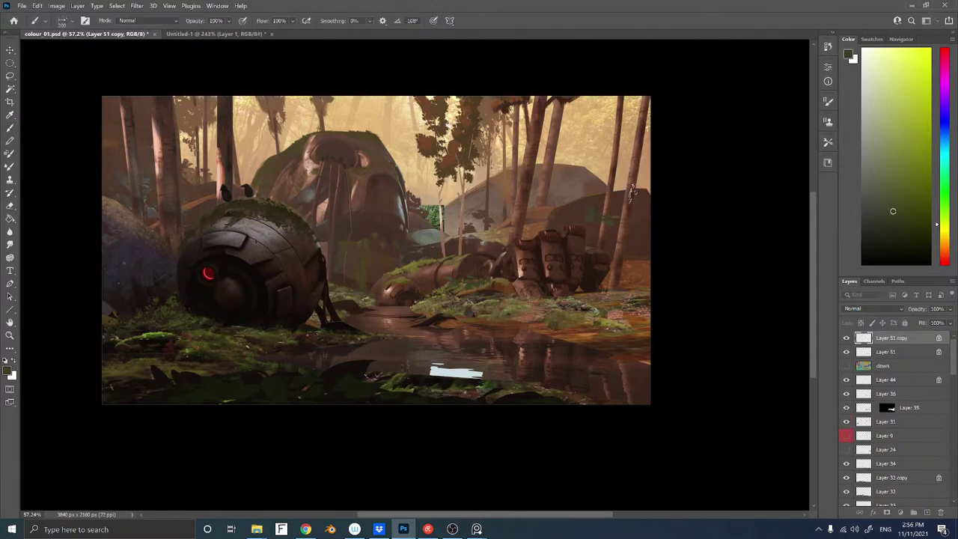
{"action": "key", "text": "b"}
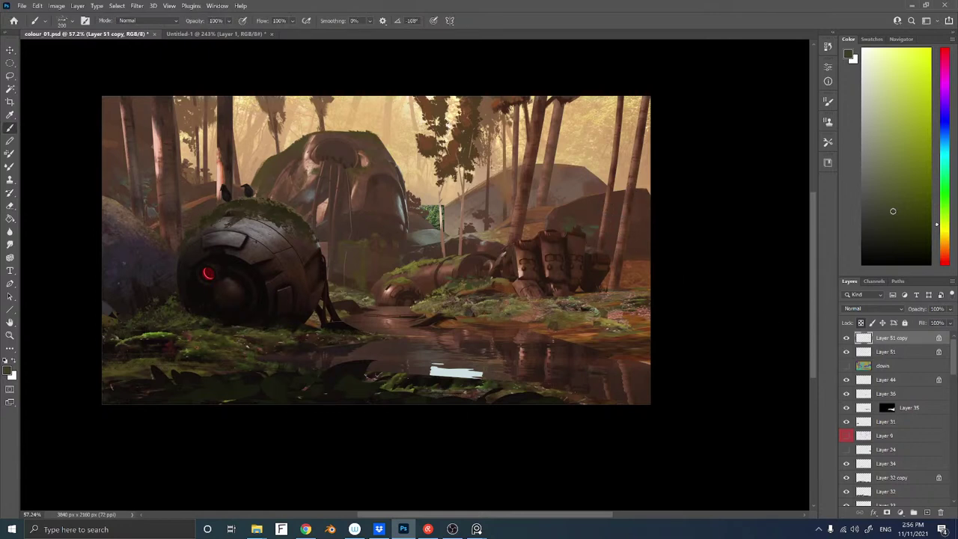
Move the Layer 51 copy layer down the layer stack to directly below Layer 8
{"action": "key", "text": "ctrl+bracketleft"}
{"action": "key", "text": "ctrl+bracketleft"}
{"action": "key", "text": "ctrl+bracketleft"}
{"action": "key", "text": "ctrl+bracketleft"}
{"action": "key", "text": "ctrl+bracketleft"}
{"action": "key", "text": "ctrl+bracketleft"}
{"action": "key", "text": "ctrl+bracketleft"}
{"action": "key", "text": "ctrl+bracketleft"}
{"action": "key", "text": "ctrl+bracketleft"}
{"action": "key", "text": "ctrl+bracketleft"}
{"action": "key", "text": "ctrl+bracketleft"}
{"action": "key", "text": "ctrl+bracketleft"}
{"action": "key", "text": "ctrl+bracketleft"}
{"action": "key", "text": "ctrl+bracketleft"}
{"action": "key", "text": "ctrl+bracketleft"}
{"action": "key", "text": "ctrl+bracketleft"}
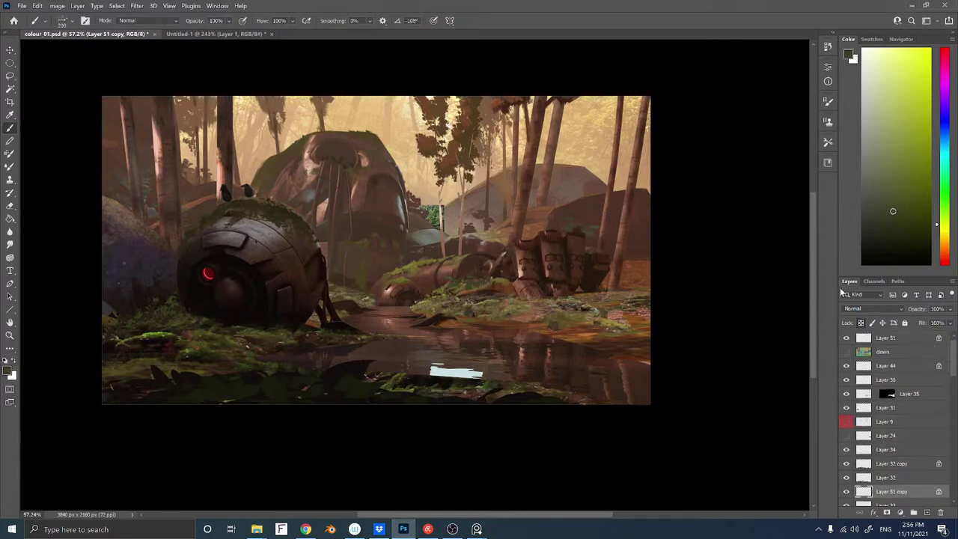
{"action": "key", "text": "ctrl+bracketleft"}
{"action": "key", "text": "ctrl+bracketleft"}
{"action": "key", "text": "ctrl+bracketleft"}
{"action": "key", "text": "ctrl+bracketleft"}
{"action": "key", "text": "ctrl+bracketleft"}
{"action": "key", "text": "ctrl+bracketleft"}
{"action": "key", "text": "ctrl+bracketleft"}
{"action": "key", "text": "ctrl+bracketleft"}
{"action": "key", "text": "ctrl+bracketleft"}
{"action": "key", "text": "ctrl+bracketleft"}
{"action": "key", "text": "ctrl+bracketleft"}
{"action": "key", "text": "ctrl+bracketleft"}
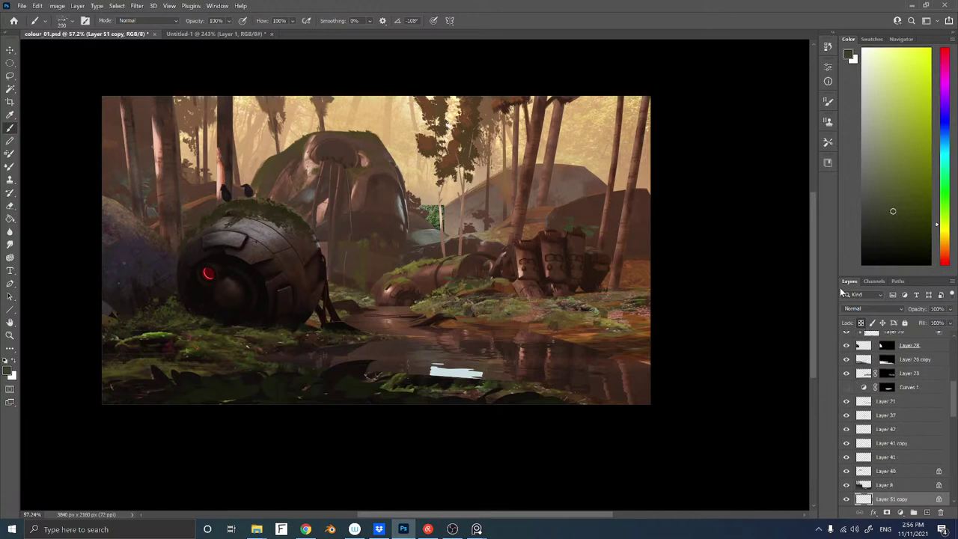
{"action": "key", "text": "ctrl+bracketright"}
{"action": "key", "text": "ctrl+bracketright"}
{"action": "key", "text": "ctrl+bracketright"}
{"action": "key", "text": "ctrl+bracketright"}
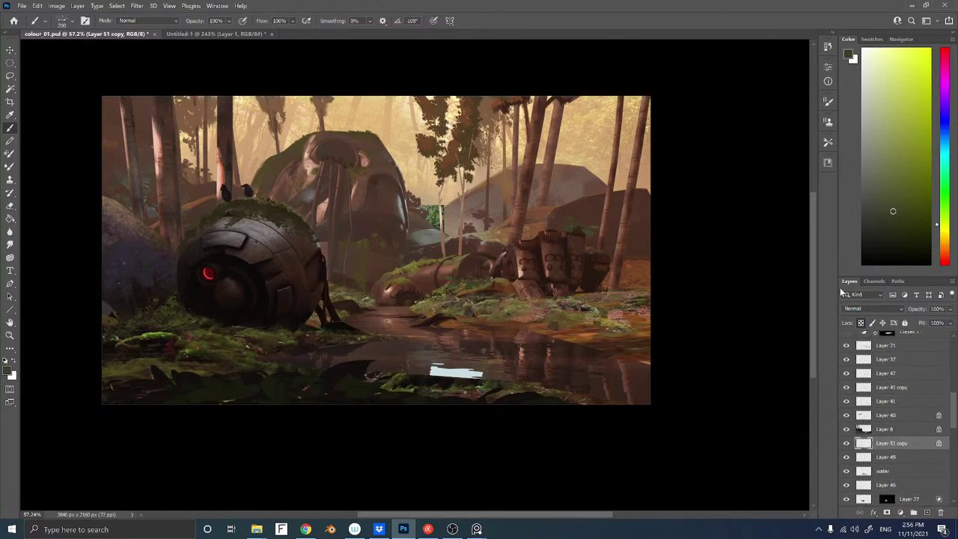
Try duplicating the leaves above the robot fingers and warping and repositioning the copy, and undo the attempt
{"action": "left_click_drag", "start_coordinate": [579, 225], "coordinate": [555, 233], "text": "ctrl+alt"}
{"action": "key", "text": "ctrl+t"}
{"action": "right_click", "coordinate": [557, 216]}
{"action": "left_click", "coordinate": [576, 283]}
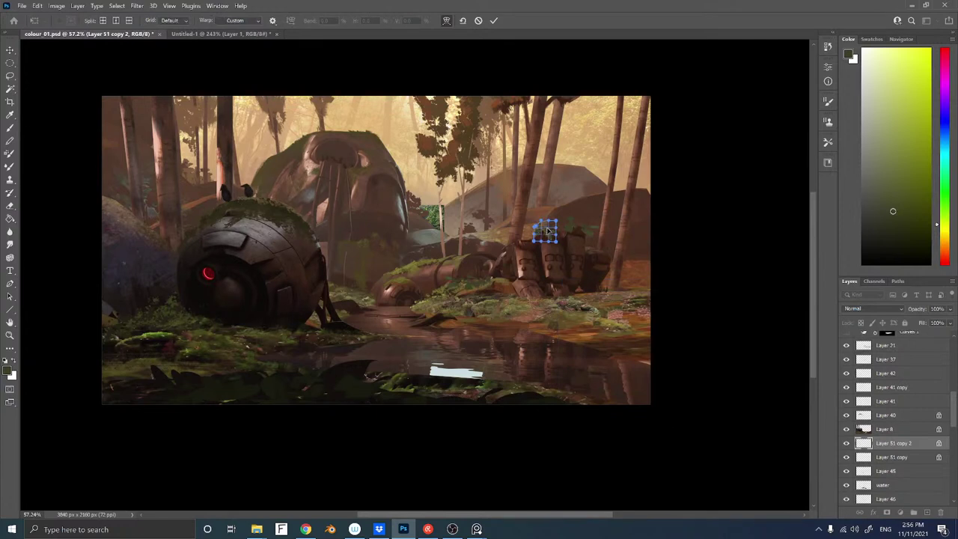
{"action": "key", "text": "Return"}
{"action": "key", "text": "b"}
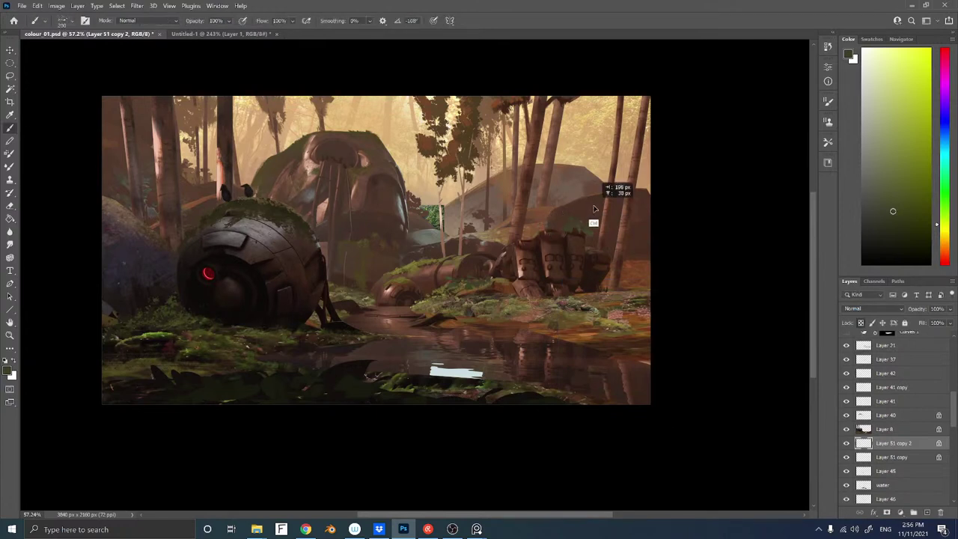
{"action": "left_click_drag", "start_coordinate": [583, 209], "coordinate": [584, 210], "text": "ctrl"}
{"action": "key", "text": "ctrl+z"}
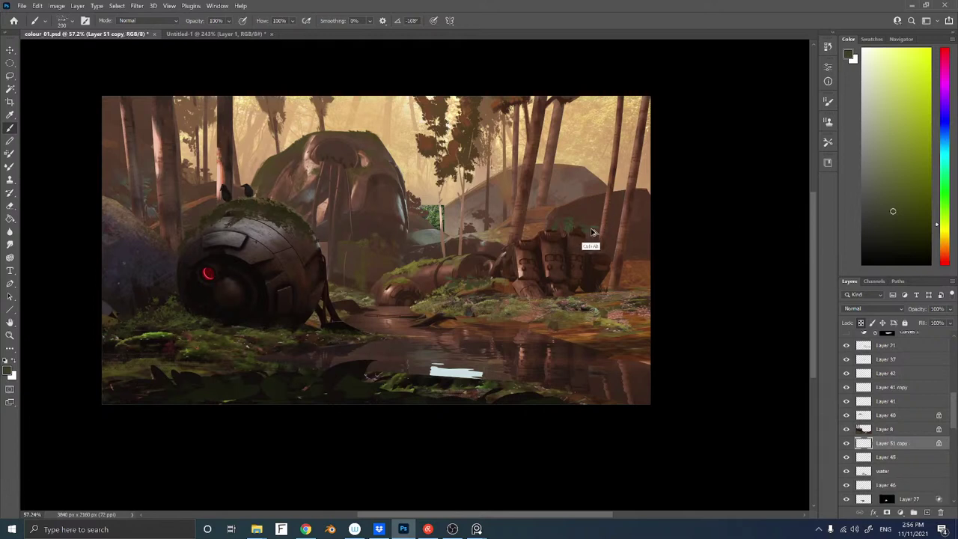
Duplicate the leaf cluster above the robot fingers and transform the copy to a new angle
{"action": "left_click_drag", "start_coordinate": [562, 251], "coordinate": [554, 228], "text": "ctrl+alt"}
{"action": "key", "text": "ctrl+t"}
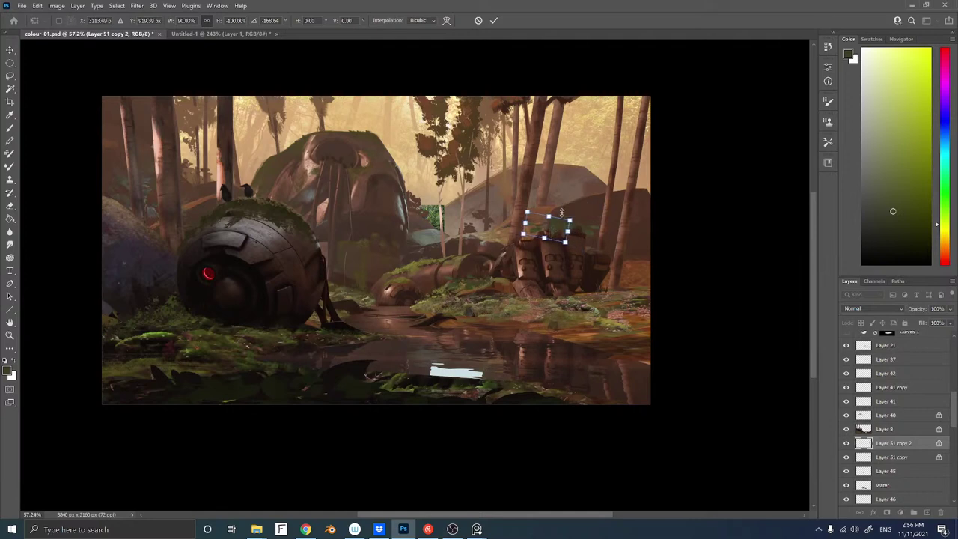
{"action": "key", "text": "Return"}
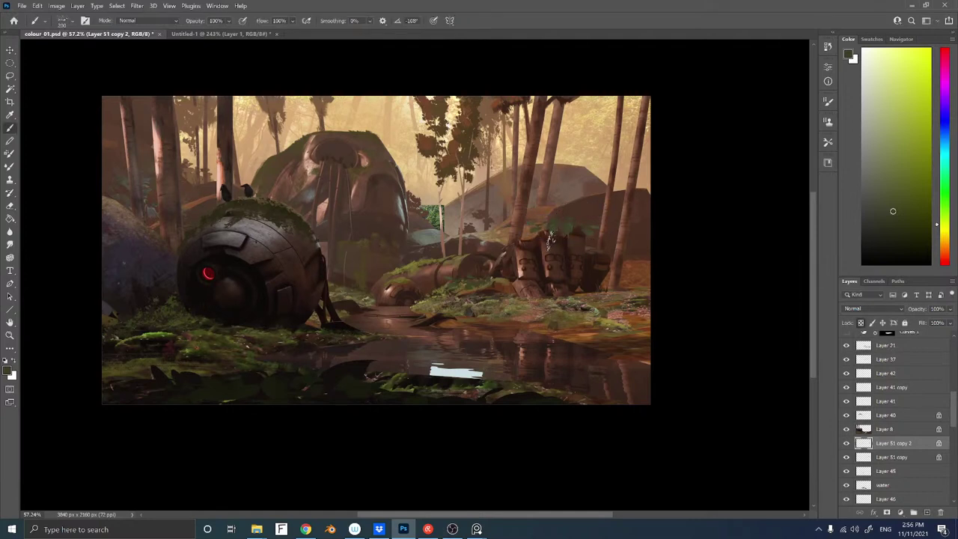
Reposition, merge and transform the leaf copy so its foliage sits just behind the tops of the robot fingers
{"action": "key", "text": "e"}
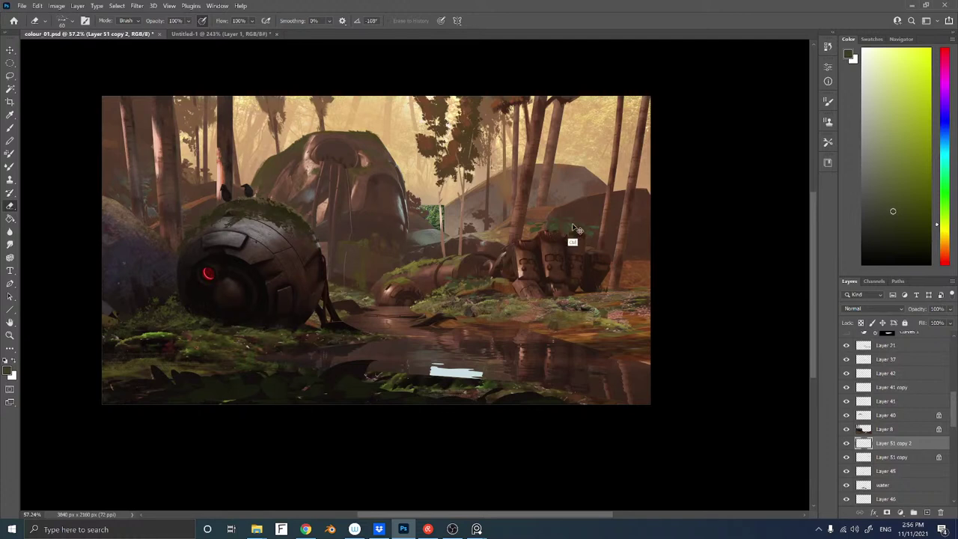
{"action": "left_click_drag", "start_coordinate": [573, 227], "coordinate": [589, 215], "text": "ctrl"}
{"action": "key", "text": "ctrl+e"}
{"action": "mouse_move", "coordinate": [566, 238]}
{"action": "left_mouse_down"}
{"action": "mouse_move", "coordinate": [526, 286]}
{"action": "mouse_move", "coordinate": [428, 258]}
{"action": "mouse_move", "coordinate": [439, 240]}
{"action": "mouse_move", "coordinate": [422, 248]}
{"action": "mouse_move", "coordinate": [405, 273]}
{"action": "mouse_move", "coordinate": [413, 273]}
{"action": "mouse_move", "coordinate": [390, 266]}
{"action": "left_mouse_up"}
{"action": "key", "text": "ctrl+t"}
{"action": "key", "text": "Return"}
{"action": "key", "text": "e"}
Adjust the leaf copy's Hue/Saturation to hue -15, saturation +22 and lightness +4
{"action": "key", "text": "ctrl+u"}
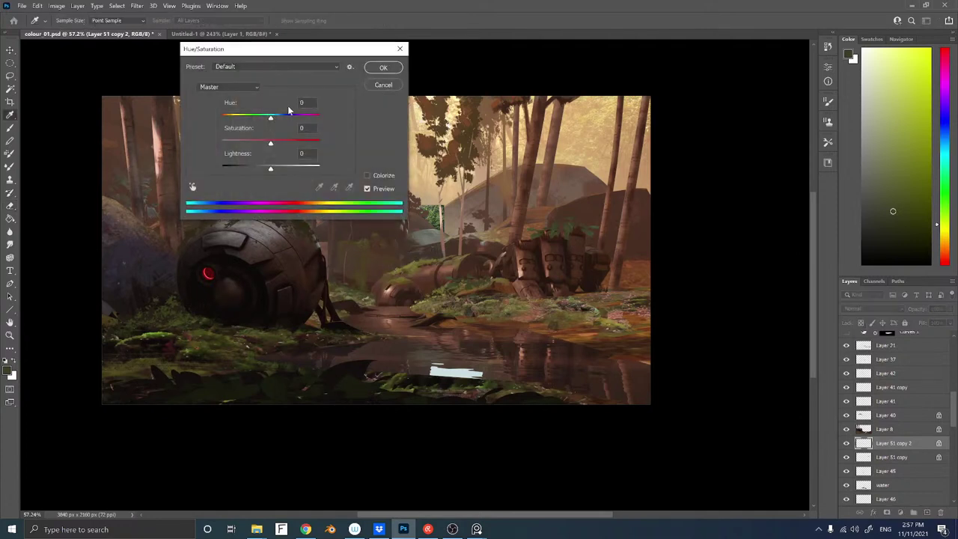
{"action": "mouse_move", "coordinate": [271, 120]}
{"action": "left_mouse_down"}
{"action": "mouse_move", "coordinate": [250, 120]}
{"action": "mouse_move", "coordinate": [270, 120]}
{"action": "mouse_move", "coordinate": [262, 124]}
{"action": "left_mouse_up"}
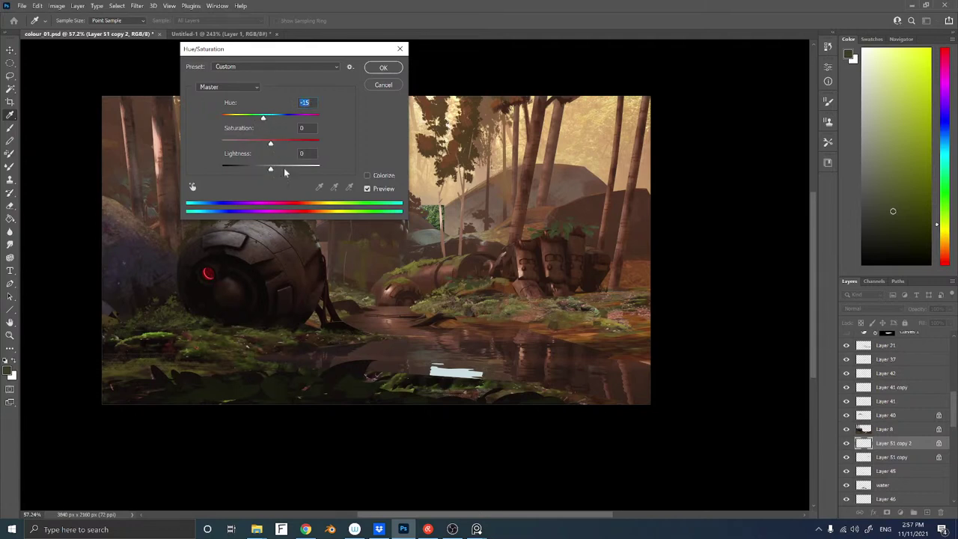
{"action": "left_click", "coordinate": [272, 168]}
{"action": "left_click", "coordinate": [279, 145]}
{"action": "left_click", "coordinate": [283, 148]}
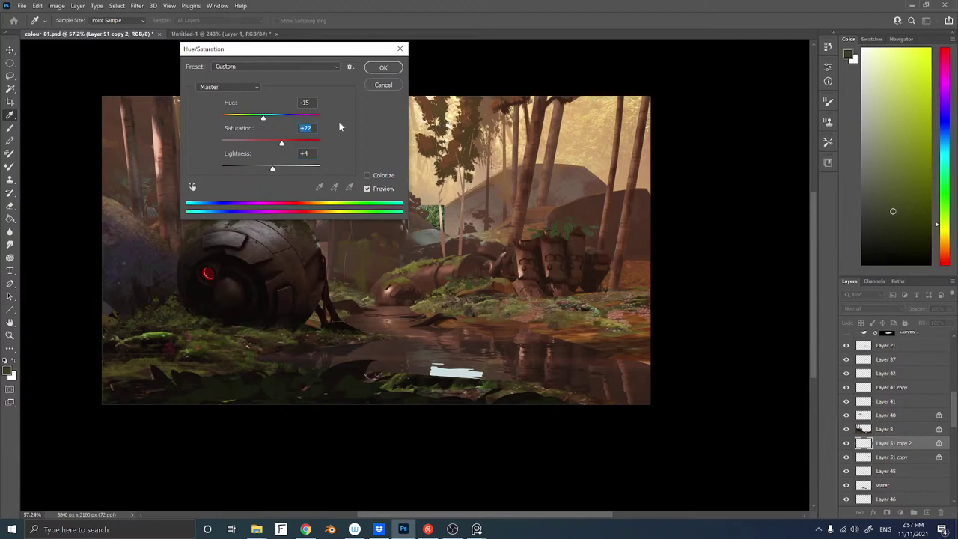
{"action": "left_click", "coordinate": [384, 68]}
Duplicate the recoloured leaves behind the mossy robot arm, rotate the copy and shift it along the arm
{"action": "scroll", "coordinate": [417, 206], "scroll_direction": "down", "scroll_amount": 2}
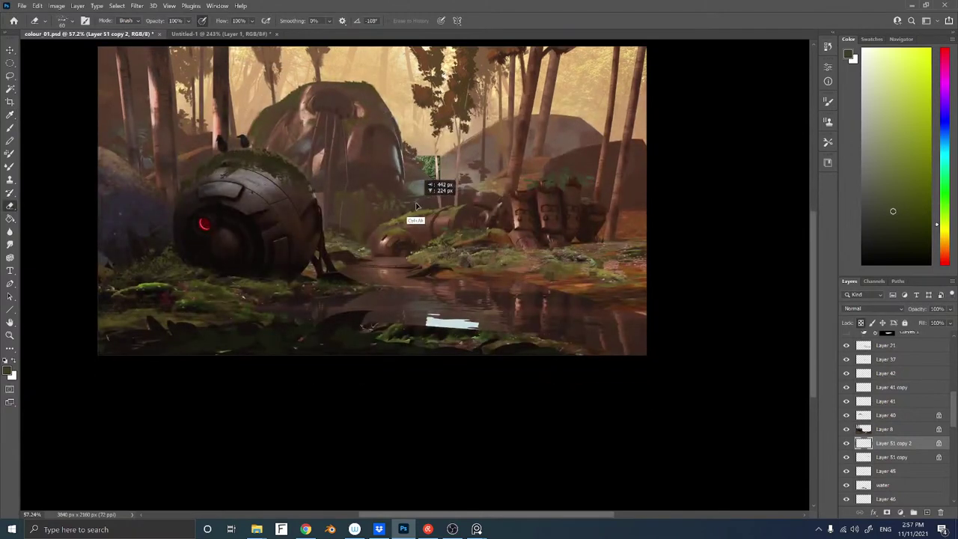
{"action": "key", "text": "ctrl+alt+t"}
{"action": "left_click_drag", "start_coordinate": [372, 203], "coordinate": [464, 190]}
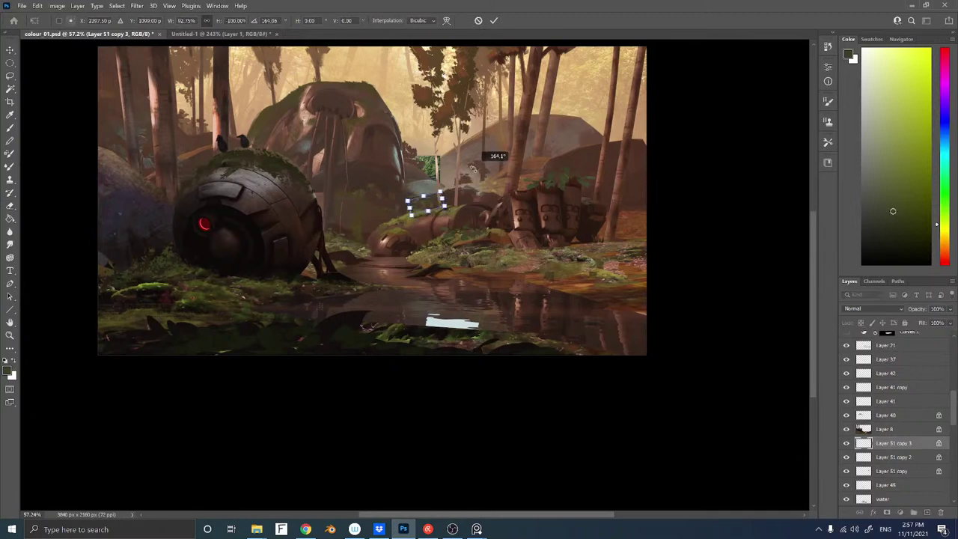
{"action": "key", "text": "Return"}
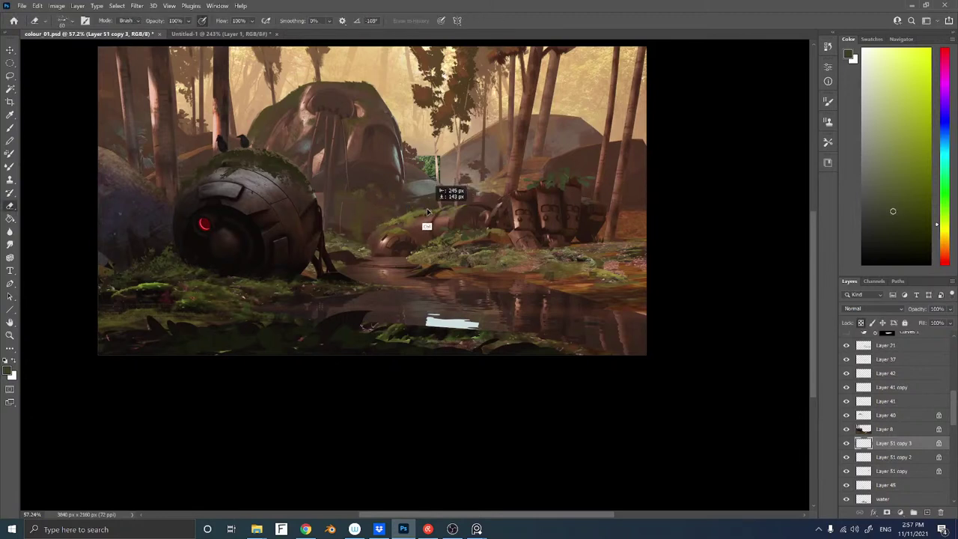
{"action": "left_click_drag", "start_coordinate": [421, 204], "coordinate": [439, 200]}
Select the water layer and touch up the water beside the sunken arm with a dark brown sampled there
{"action": "right_click", "coordinate": [387, 262], "text": "ctrl"}
{"action": "left_click", "coordinate": [408, 269]}
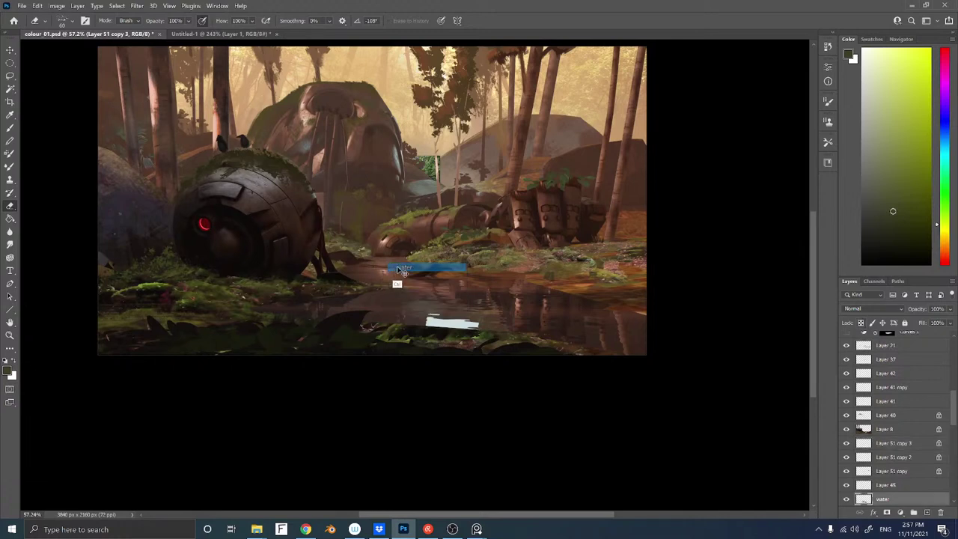
{"action": "left_click_drag", "start_coordinate": [398, 295], "coordinate": [414, 271]}
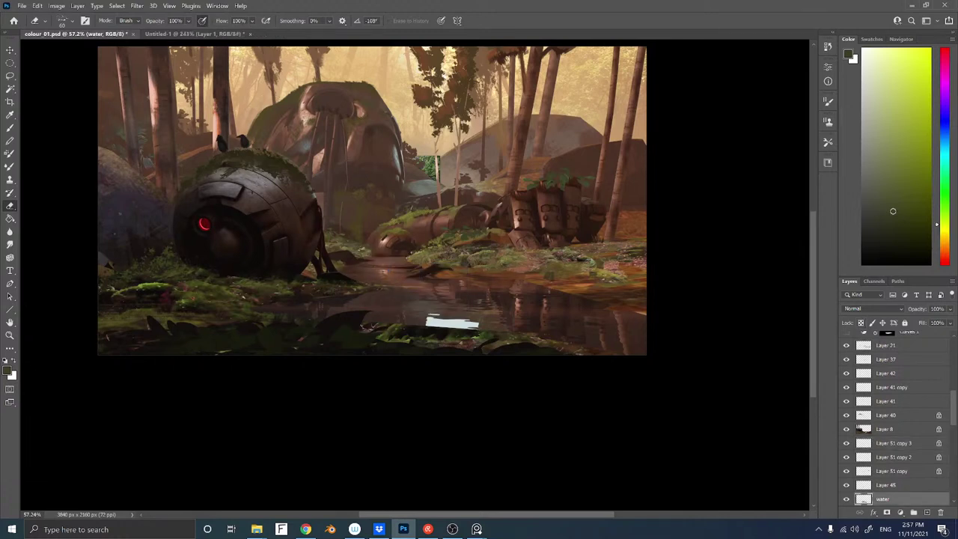
{"action": "key", "text": "b"}
{"action": "left_click", "coordinate": [394, 259], "text": "alt"}
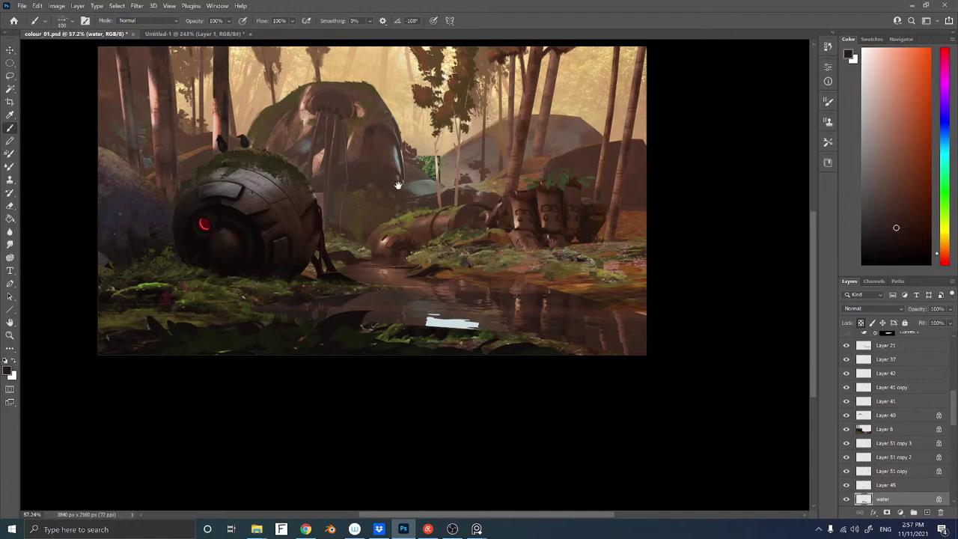
Select the jungle photo layer, Layer 50, behind the hanging foliage and delete it
{"action": "left_click_drag", "start_coordinate": [398, 186], "coordinate": [556, 157]}
{"action": "right_click", "coordinate": [504, 191], "text": "ctrl"}
{"action": "left_click", "coordinate": [514, 197]}
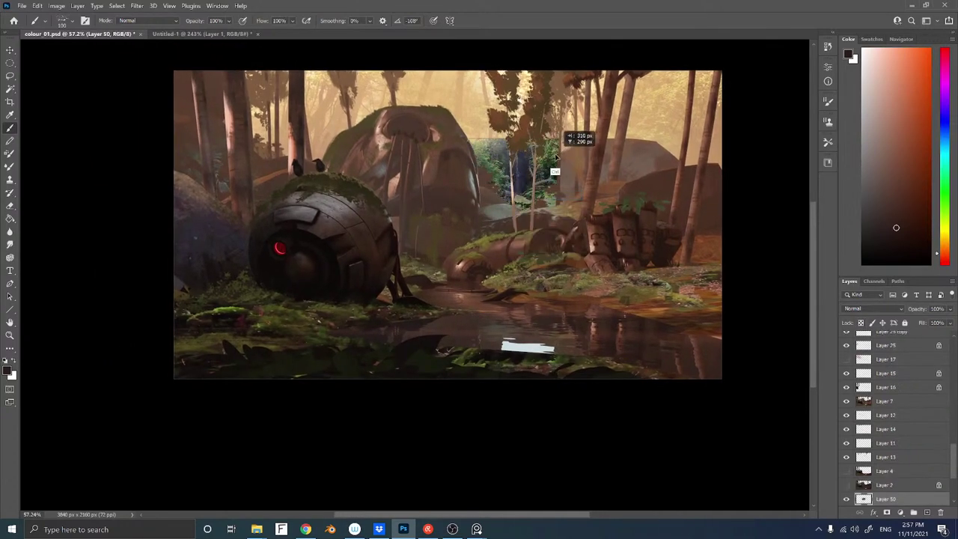
{"action": "left_click", "coordinate": [941, 513]}
Create a new layer directly below Layer 49, among the background layers behind the hills
{"action": "left_click_drag", "start_coordinate": [471, 239], "coordinate": [440, 259]}
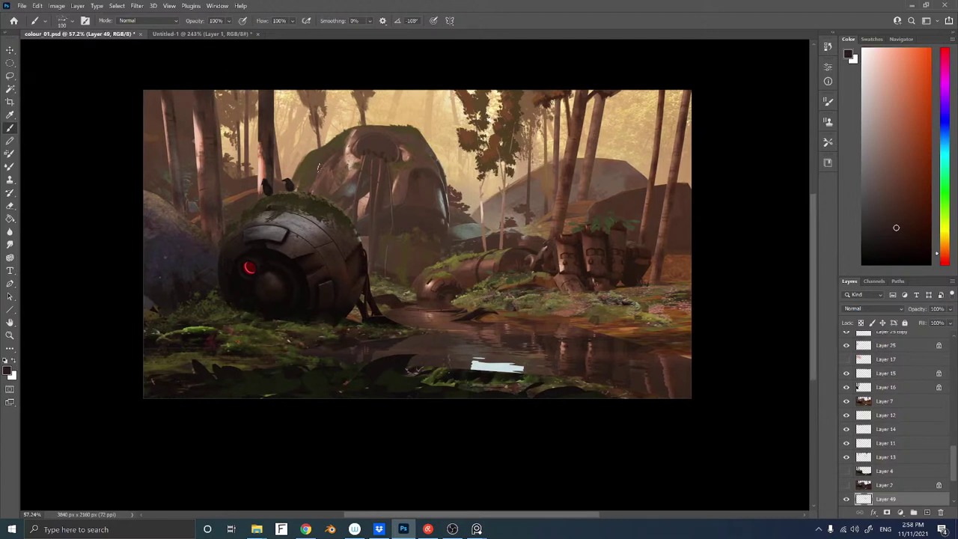
{"action": "right_click", "coordinate": [602, 178], "text": "ctrl"}
{"action": "left_click", "coordinate": [620, 181]}
{"action": "key", "text": "ctrl+shift+n"}
{"action": "key", "text": "Return"}
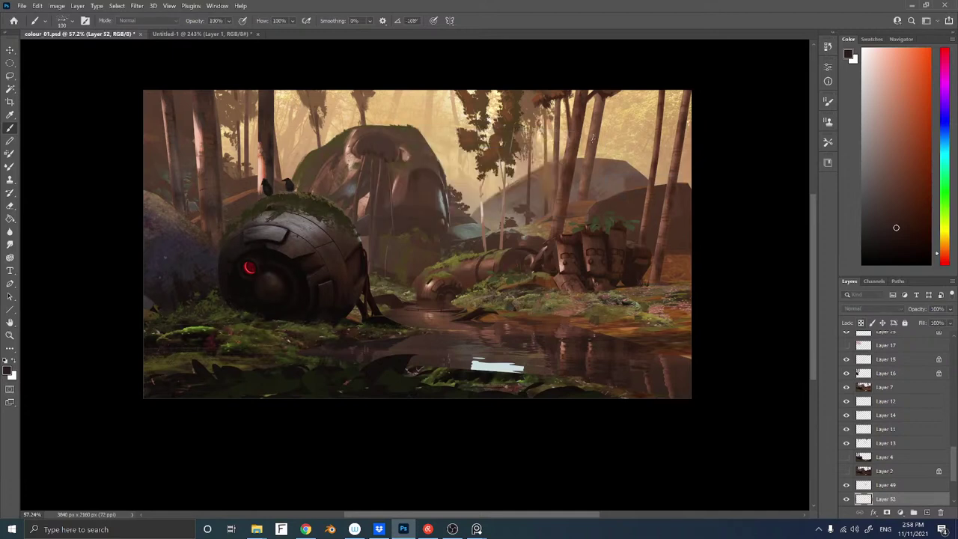
Sample a brown from the distant trees, lighten it and paint background strokes beside the dark trunk
{"action": "left_click", "coordinate": [245, 113], "text": "alt"}
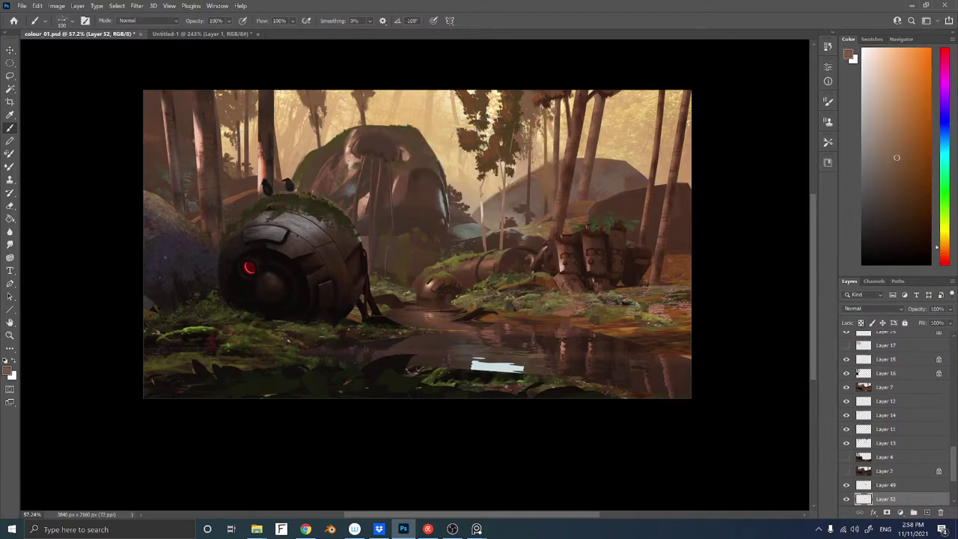
{"action": "left_click", "coordinate": [237, 108], "text": "alt"}
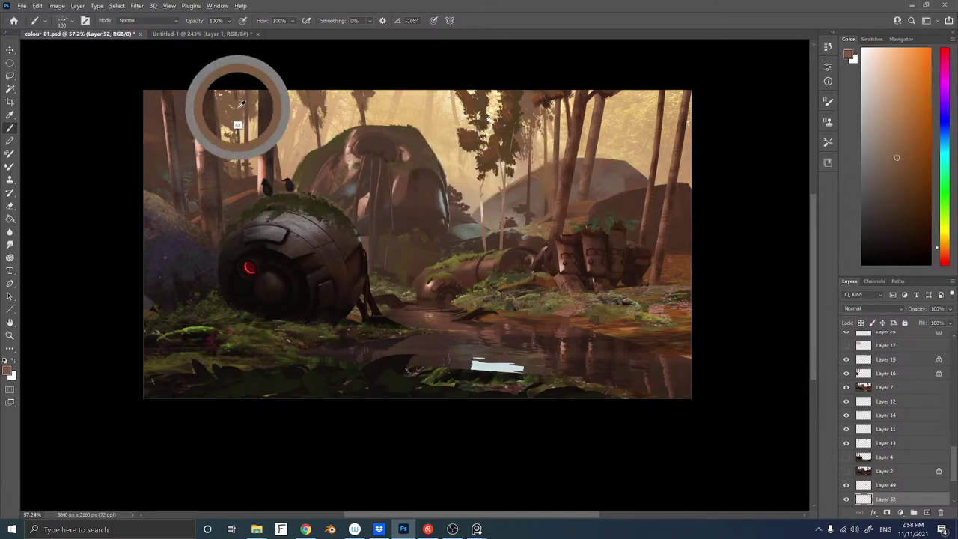
{"action": "left_click", "coordinate": [897, 138]}
{"action": "left_click_drag", "start_coordinate": [262, 126], "coordinate": [264, 136]}
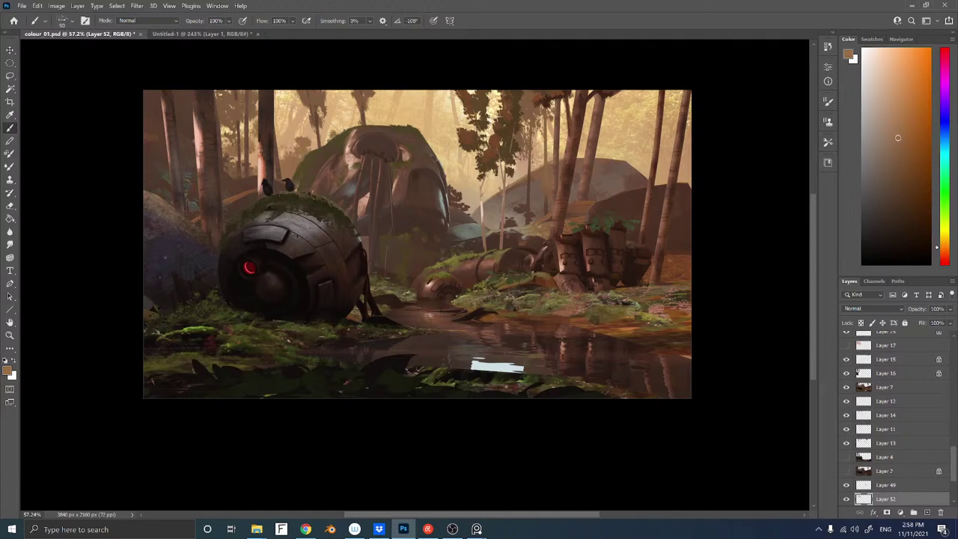
Switch to Sampled Brush 2 616 and paint distant foliage between the dark trunk and the mossy dome
{"action": "right_click", "coordinate": [343, 172]}
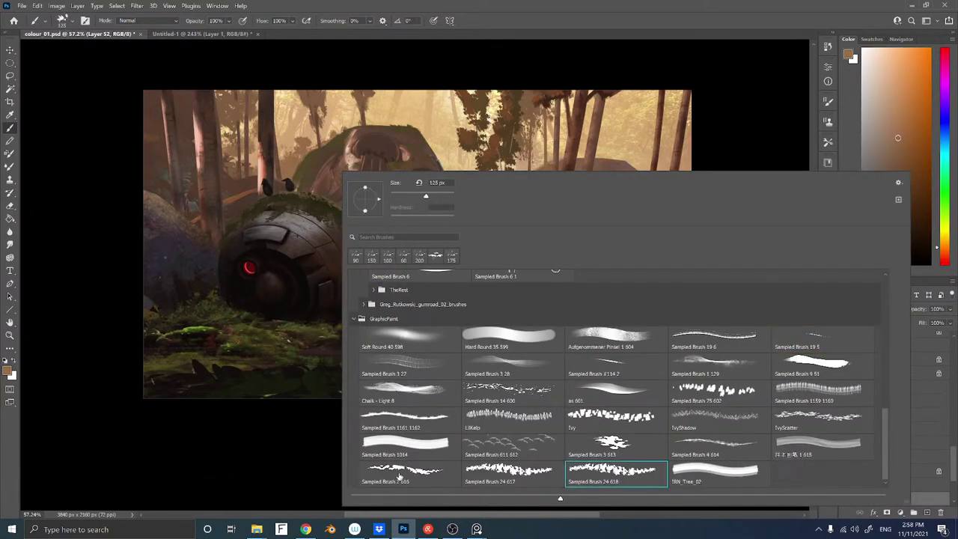
{"action": "left_click", "coordinate": [404, 473]}
{"action": "left_click", "coordinate": [312, 158]}
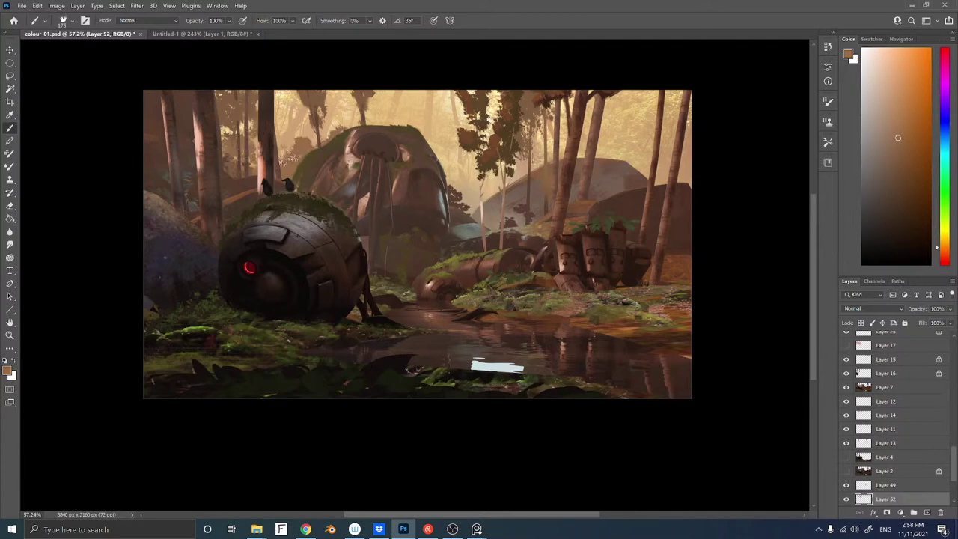
Lock Layer 52's transparency, tint its foliage with a light orange and resample the foliage brown
{"action": "key", "text": "slash"}
{"action": "left_click", "coordinate": [899, 98]}
{"action": "left_click", "coordinate": [911, 82]}
{"action": "left_click", "coordinate": [944, 245]}
{"action": "left_click", "coordinate": [903, 84]}
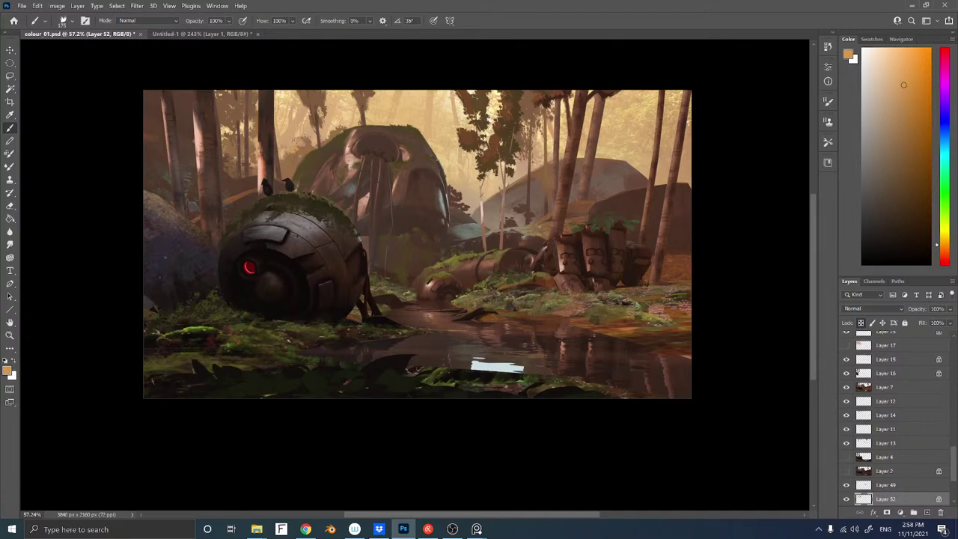
{"action": "left_click", "coordinate": [299, 151], "text": "alt"}
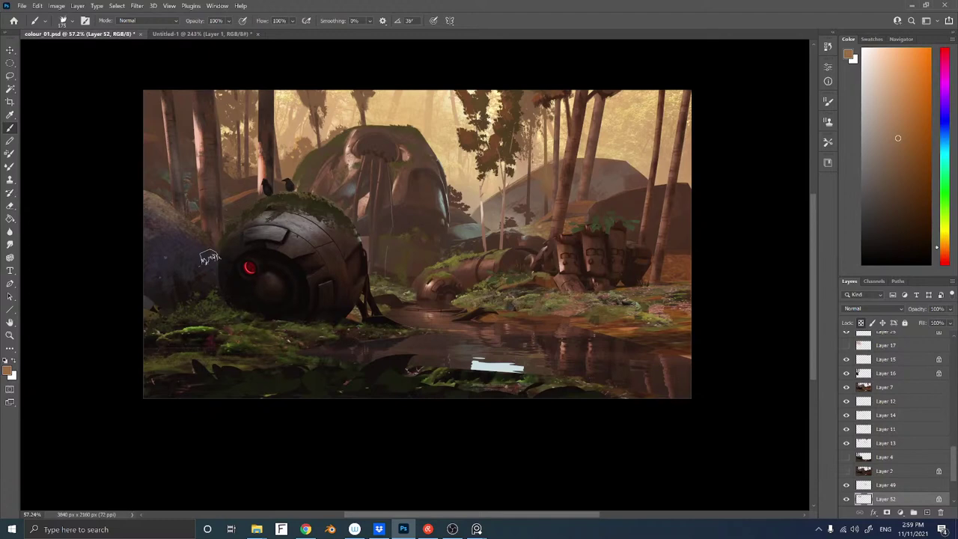
Duplicate the Layer 51 leaves onto the mossy bank and move the copy directly below Layer 51
{"action": "mouse_move", "coordinate": [397, 261]}
{"action": "left_mouse_down"}
{"action": "mouse_move", "coordinate": [386, 207]}
{"action": "mouse_move", "coordinate": [403, 178]}
{"action": "left_mouse_up"}
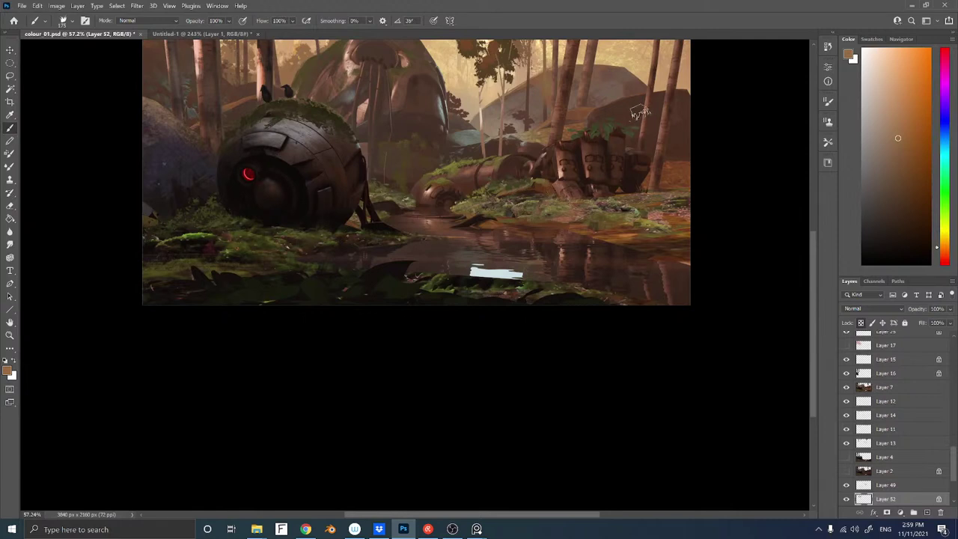
{"action": "right_click", "coordinate": [607, 130], "text": "ctrl"}
{"action": "left_click", "coordinate": [615, 135]}
{"action": "left_click_drag", "start_coordinate": [606, 135], "coordinate": [526, 187], "text": "ctrl+alt"}
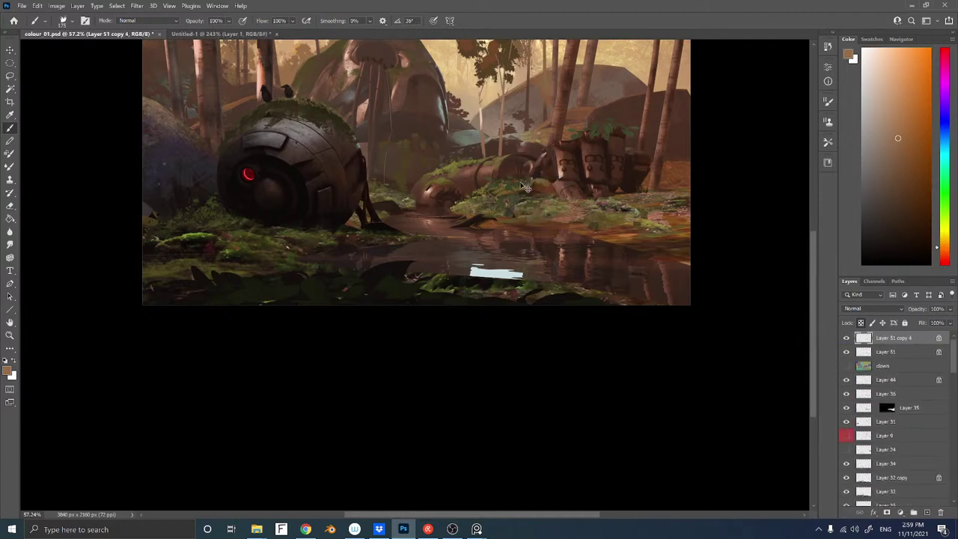
{"action": "key", "text": "ctrl+bracketleft"}
Flatten the leaf copy vertically and fit it to the mossy bank beside the sunken arm
{"action": "key", "text": "ctrl+t"}
{"action": "left_click_drag", "start_coordinate": [510, 183], "coordinate": [509, 203]}
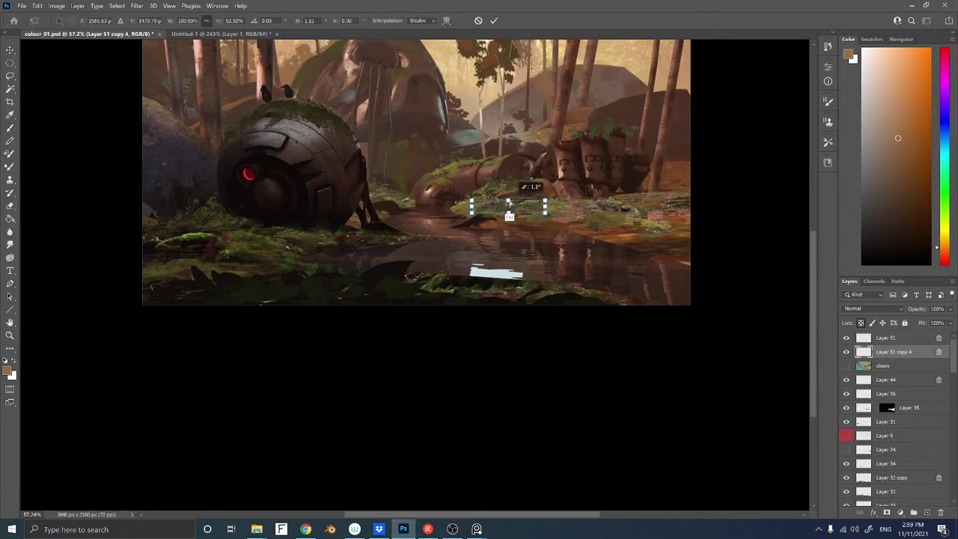
{"action": "key", "text": "Return"}
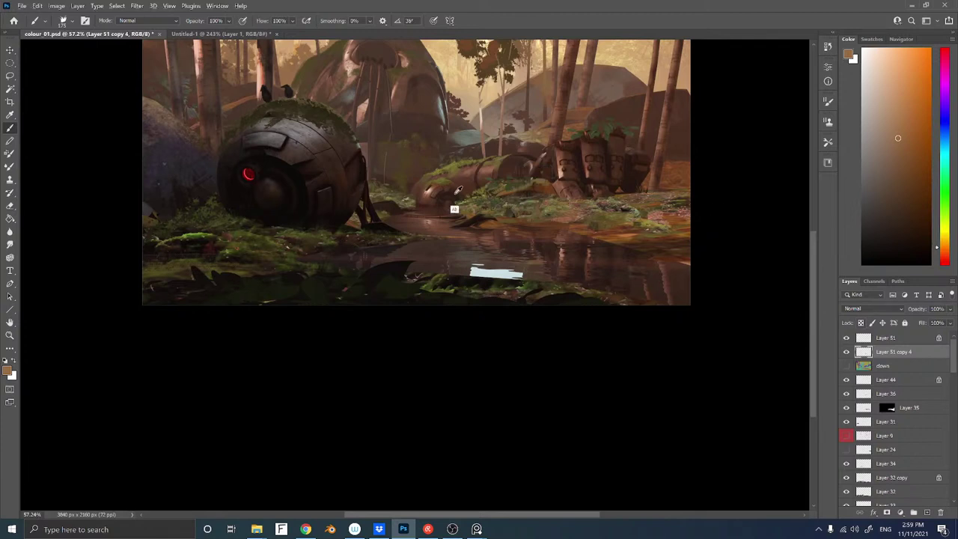
Lock the leaf copy's transparency and recolour it with a brighter yellow-green based on the arm's moss
{"action": "left_click", "coordinate": [456, 160], "text": "alt"}
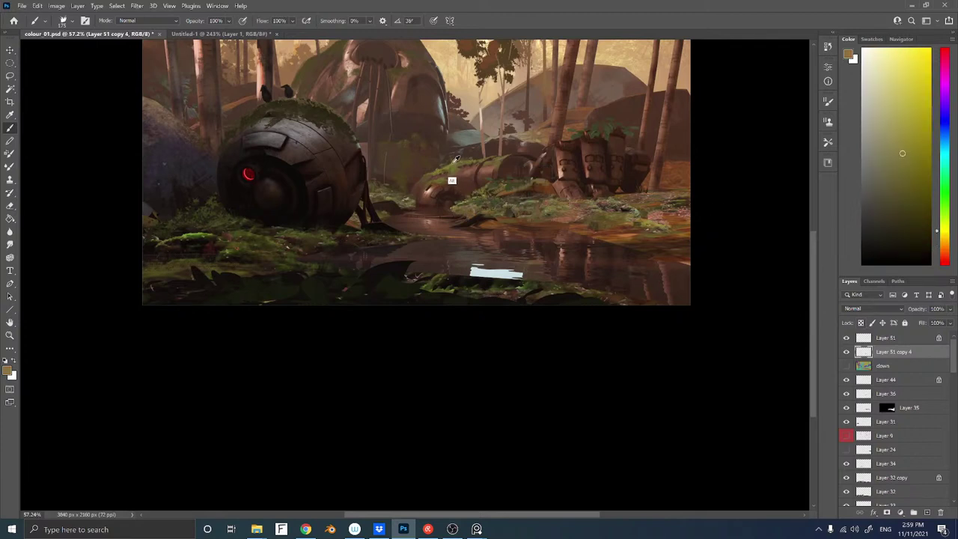
{"action": "left_click", "coordinate": [907, 136]}
{"action": "left_click_drag", "start_coordinate": [485, 203], "coordinate": [497, 205]}
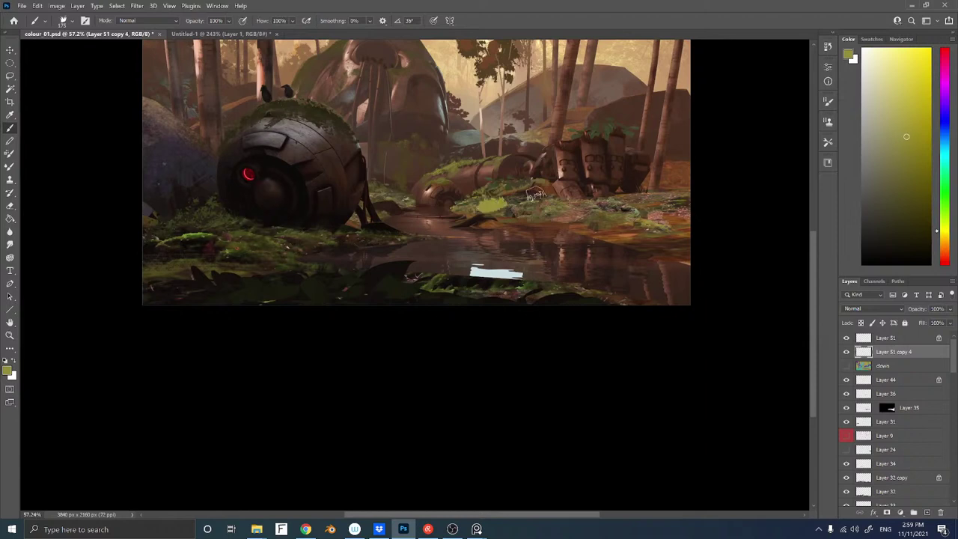
{"action": "key", "text": "ctrl+z"}
{"action": "key", "text": "/"}
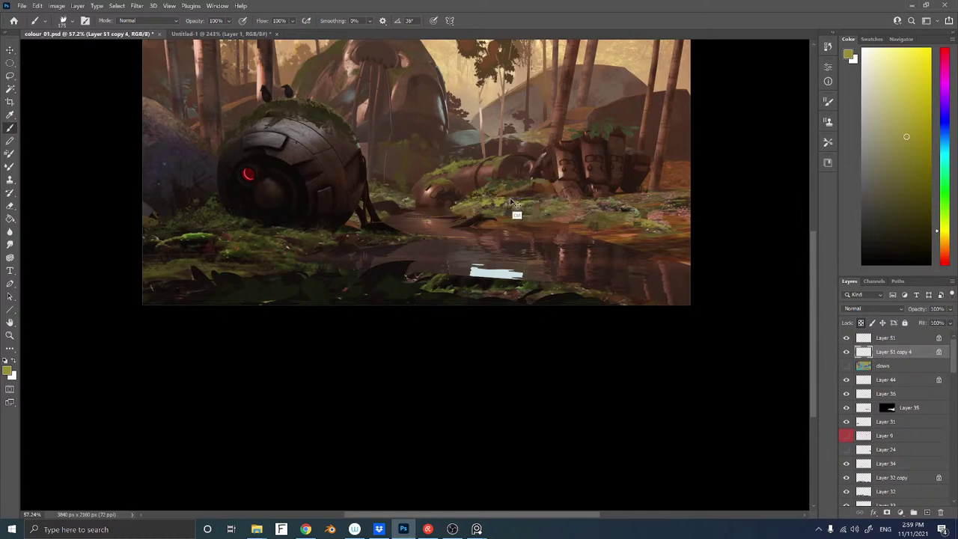
Move the yellow-green leaf copy along the mossy bank and transform it
{"action": "left_click_drag", "start_coordinate": [489, 204], "coordinate": [541, 192], "text": "ctrl"}
{"action": "key", "text": "ctrl+t"}
{"action": "key", "text": "Return"}
Check the values in the greyscale proof and warp the yellow-green leaf copy to follow the bank's slope
{"action": "key", "text": "z"}
{"action": "key", "text": "ctrl+y"}
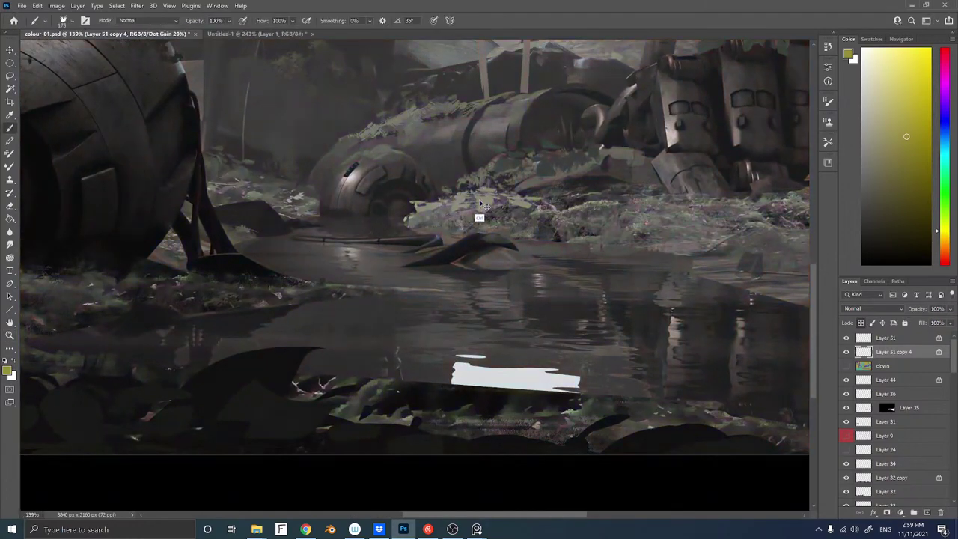
{"action": "key", "text": "ctrl+t"}
{"action": "key", "text": "ctrl+y"}
{"action": "right_click", "coordinate": [491, 196]}
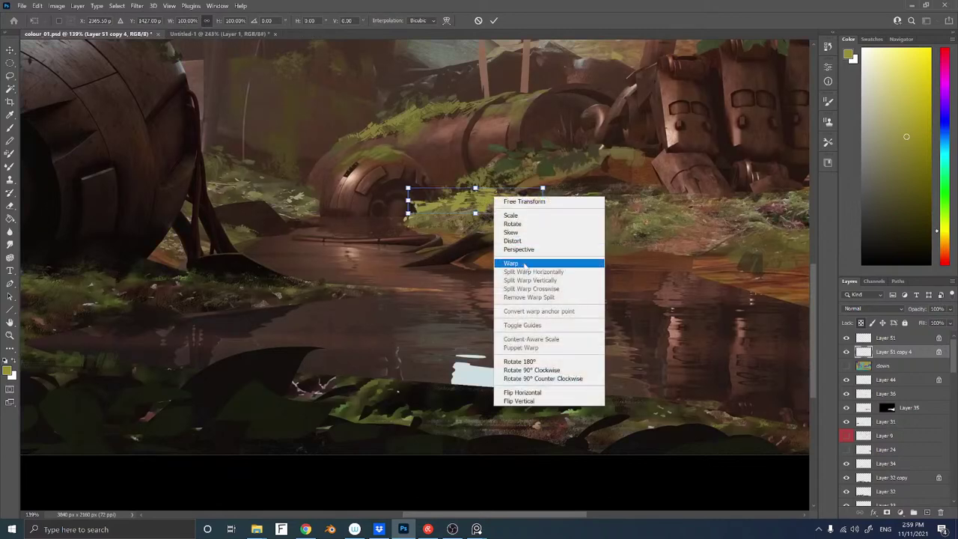
{"action": "left_click", "coordinate": [527, 266]}
{"action": "mouse_move", "coordinate": [545, 193]}
{"action": "left_mouse_down"}
{"action": "mouse_move", "coordinate": [545, 206]}
{"action": "mouse_move", "coordinate": [543, 196]}
{"action": "left_mouse_up"}
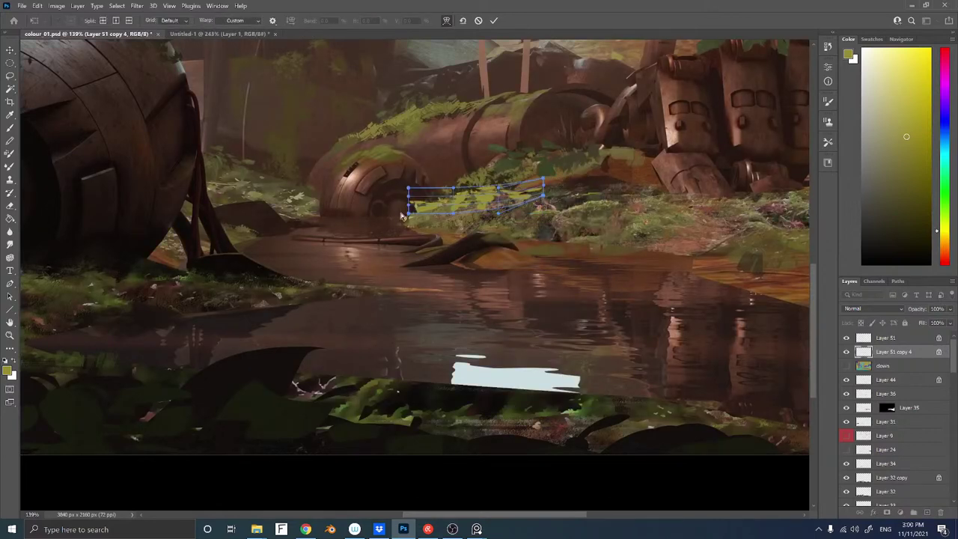
{"action": "left_click_drag", "start_coordinate": [409, 205], "coordinate": [470, 199]}
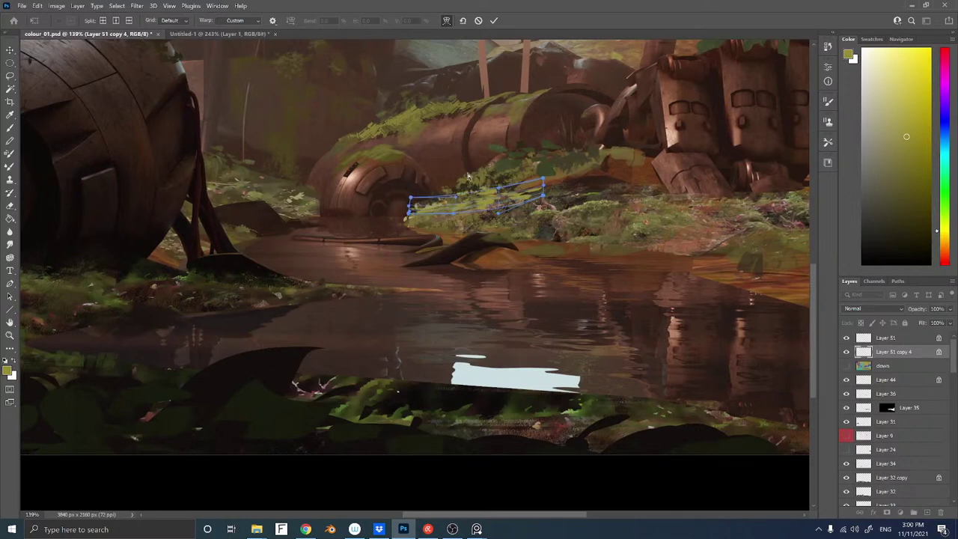
{"action": "key", "text": "Return"}
Add a new layer beneath the yellow-green leaf copy and paint a sampled dark green under its leaves with Sampled Brush 3 28
{"action": "key", "text": "ctrl+shift+n"}
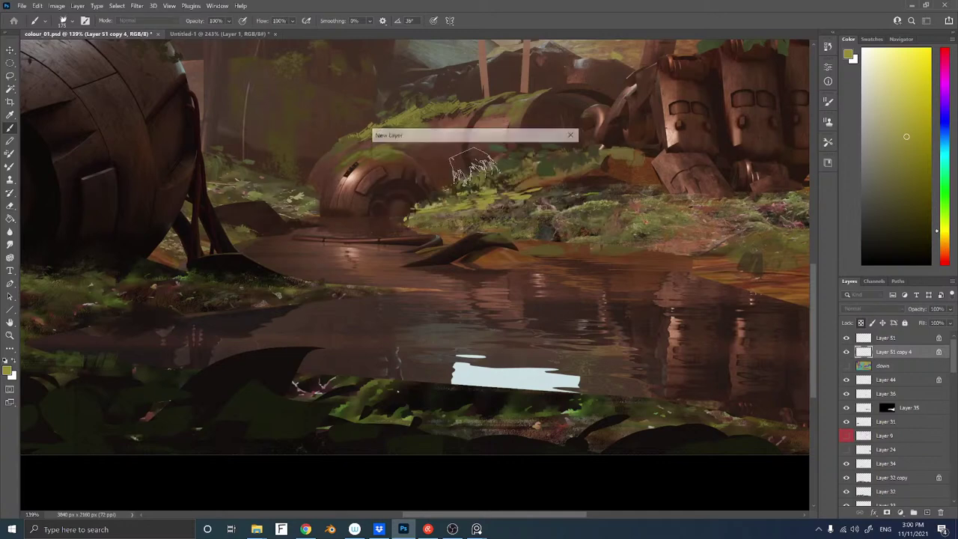
{"action": "key", "text": "Return"}
{"action": "right_click", "coordinate": [474, 171]}
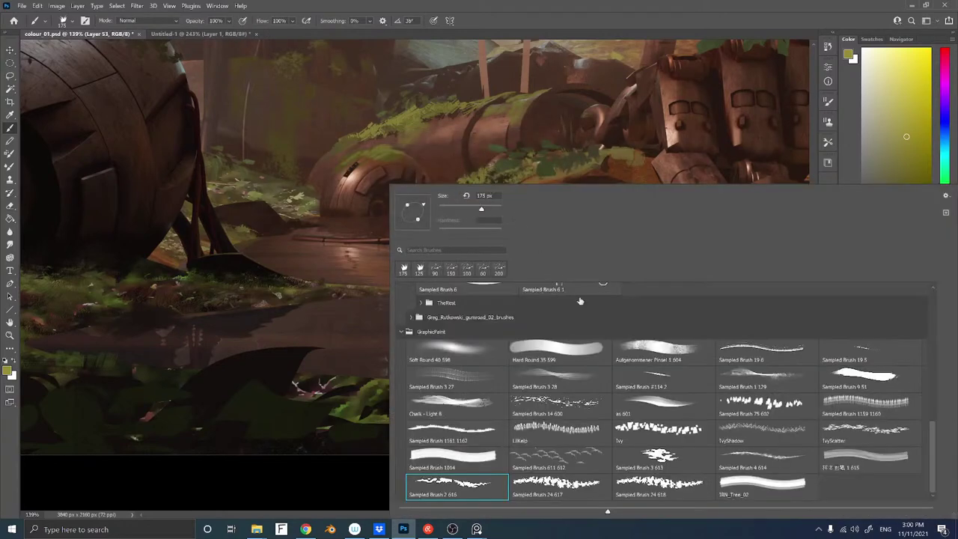
{"action": "left_click", "coordinate": [665, 354]}
{"action": "left_click", "coordinate": [552, 378]}
{"action": "key", "text": "Return"}
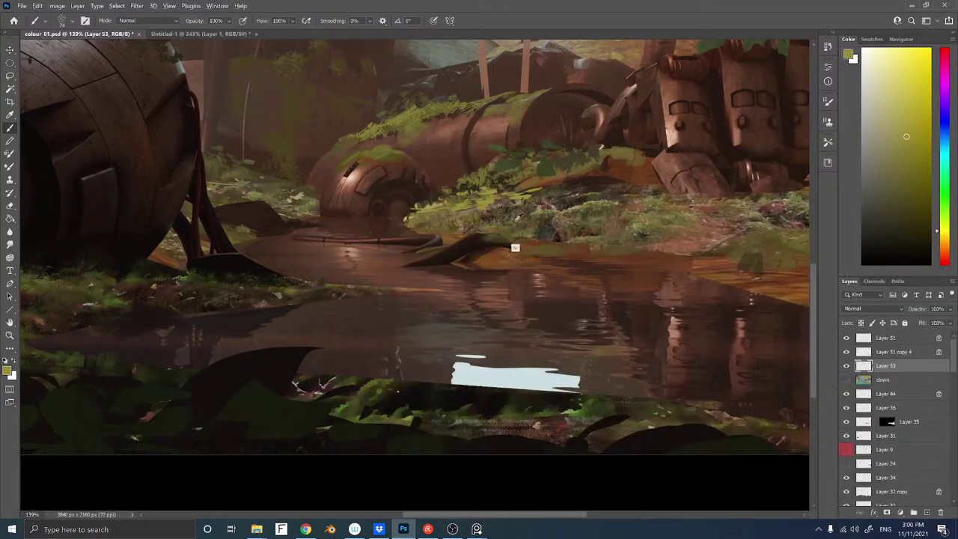
{"action": "left_click", "coordinate": [503, 184], "text": "alt"}
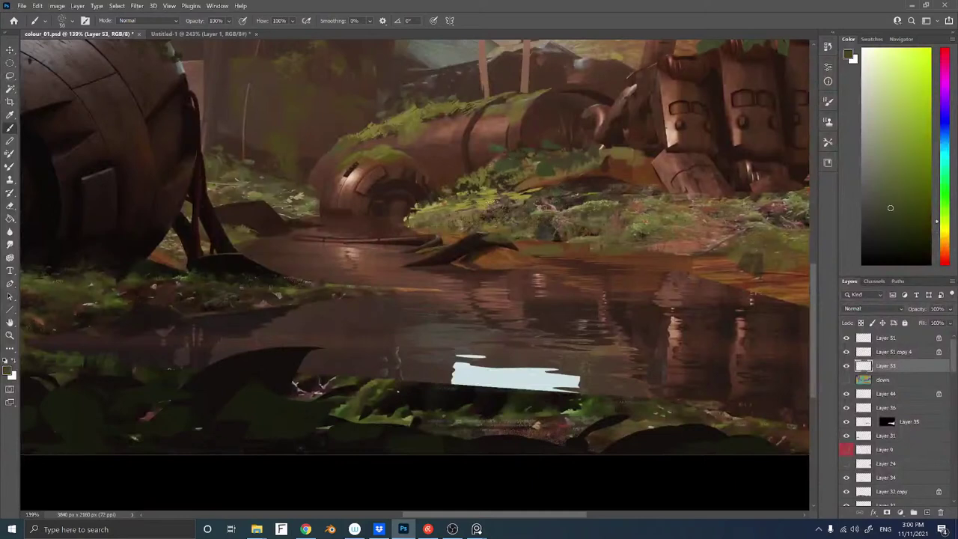
{"action": "left_click_drag", "start_coordinate": [497, 207], "coordinate": [486, 197]}
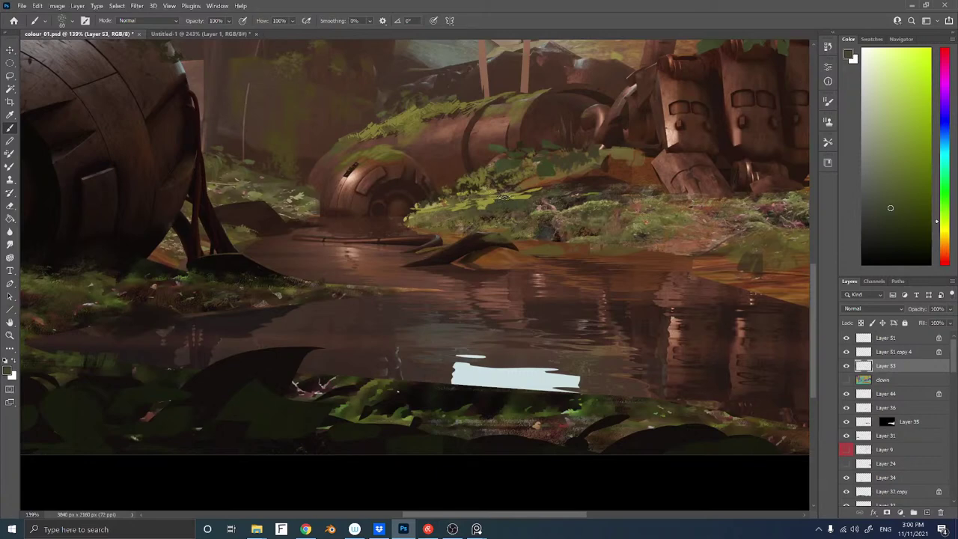
Set up the as 601 brush with a dark tone sampled from the bank and lasso the leafy strip beside the sunken arm
{"action": "right_click", "coordinate": [398, 391]}
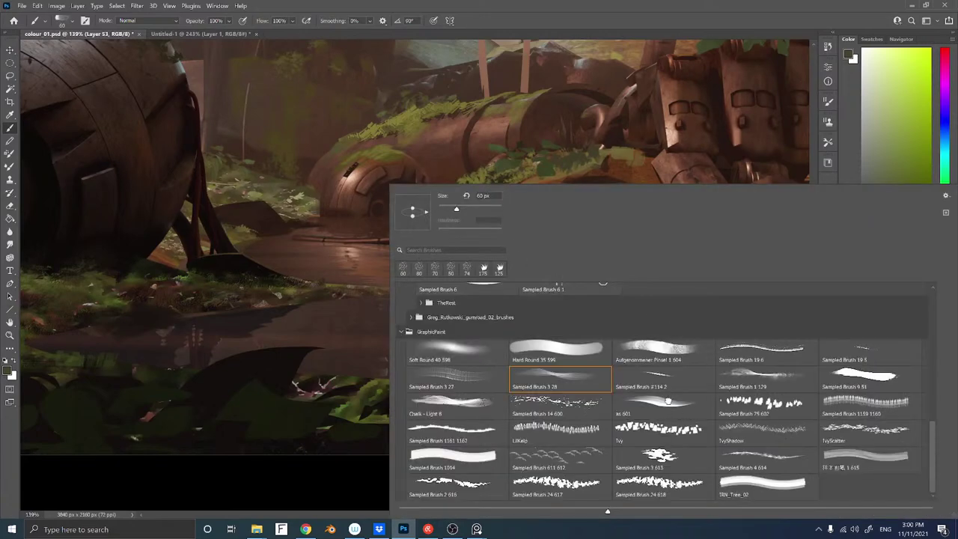
{"action": "double_click", "coordinate": [669, 405]}
{"action": "left_click", "coordinate": [514, 208], "text": "alt"}
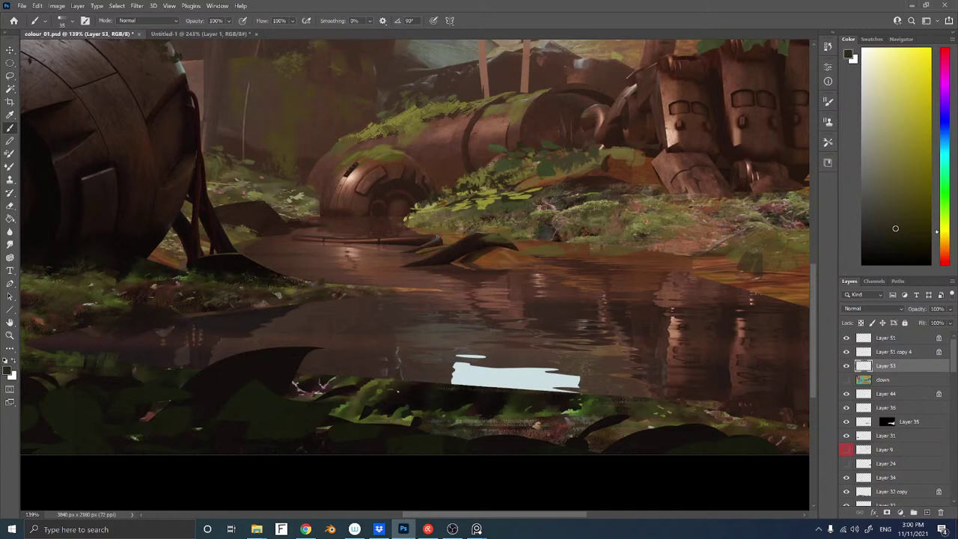
{"action": "key", "text": "l"}
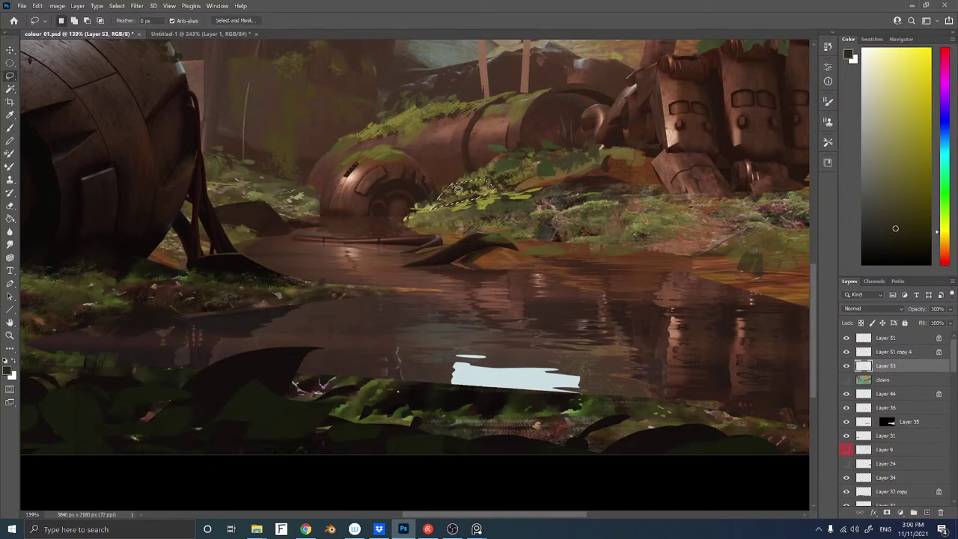
Paint the selected rock shape beside the fallen arm in sampled dark brown, adding lighter texture with Sampled Brush 3 613
{"action": "key", "text": "b"}
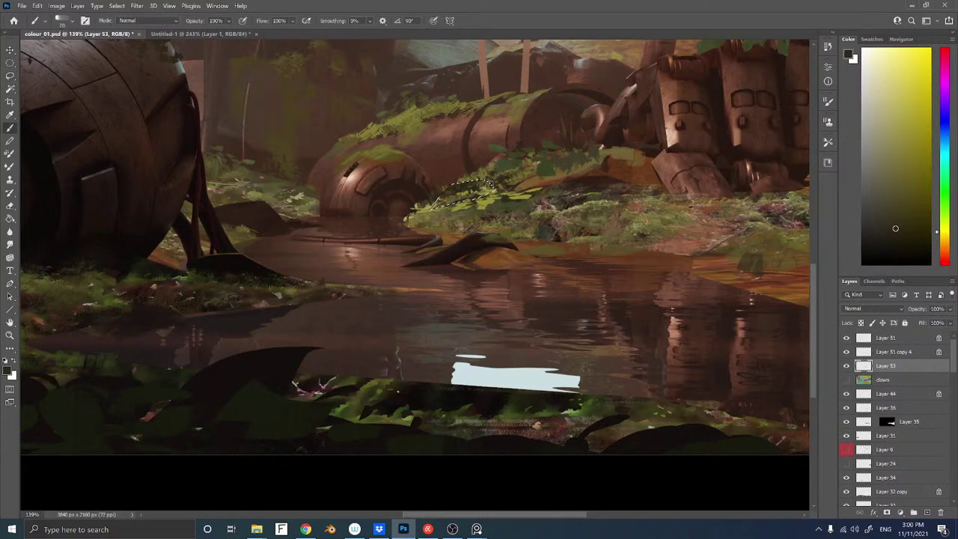
{"action": "left_click", "coordinate": [603, 196], "text": "alt"}
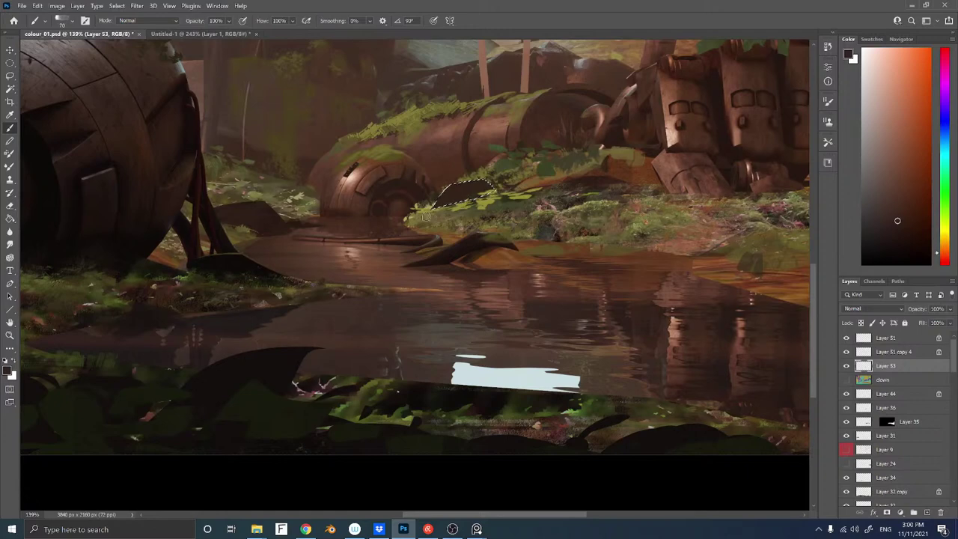
{"action": "right_click", "coordinate": [722, 239]}
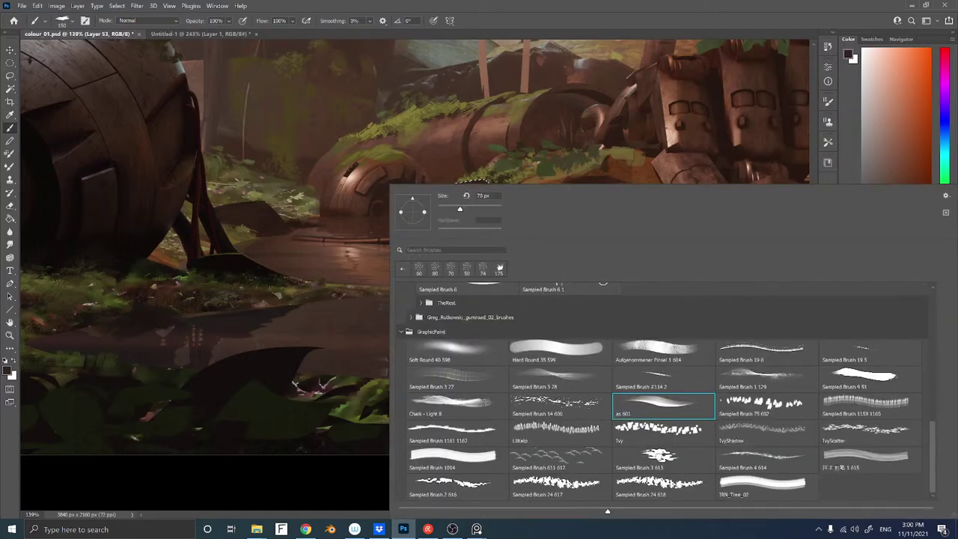
{"action": "double_click", "coordinate": [664, 458]}
{"action": "left_click", "coordinate": [892, 211]}
{"action": "key", "text": "bracketleft"}
{"action": "key", "text": "bracketleft"}
{"action": "key", "text": "bracketleft"}
{"action": "key", "text": "bracketleft"}
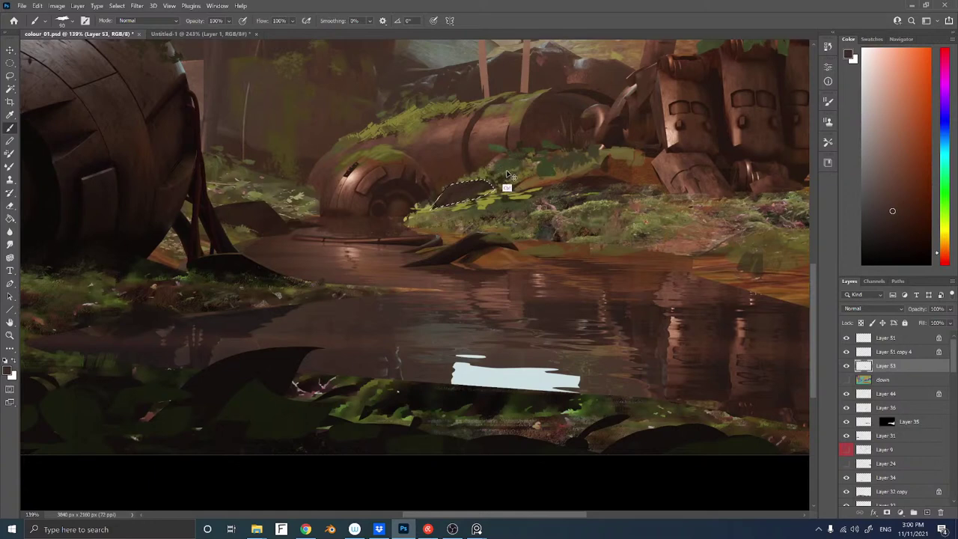
Clear the selection around the painted rock and switch to the Smudge tool
{"action": "key", "text": "Delete"}
{"action": "key", "text": "ctrl+d"}
{"action": "key", "text": "b"}
{"action": "left_click", "coordinate": [11, 245]}
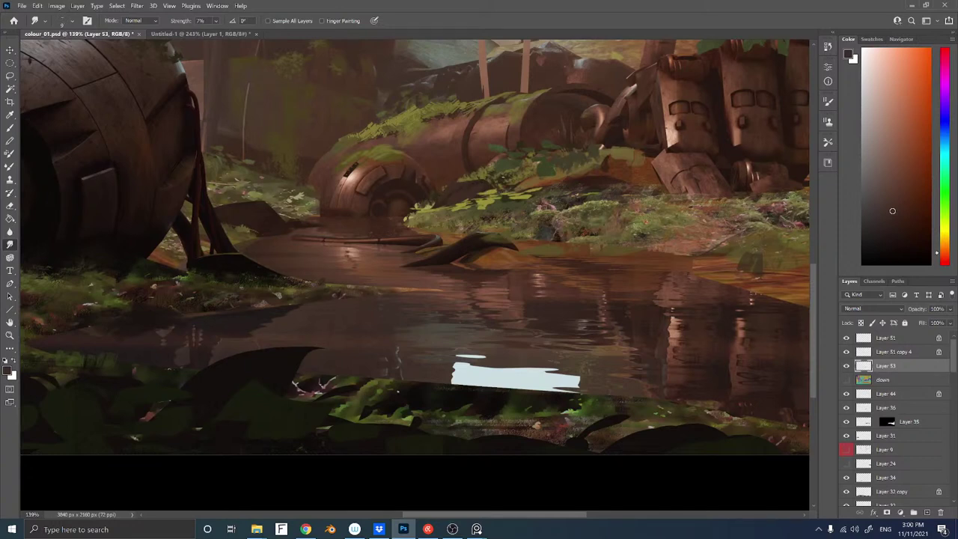
Make Layer 21, which holds the fallen arm, the active layer and show the clown colour-mask layer
{"action": "key", "text": "ctrl+space"}
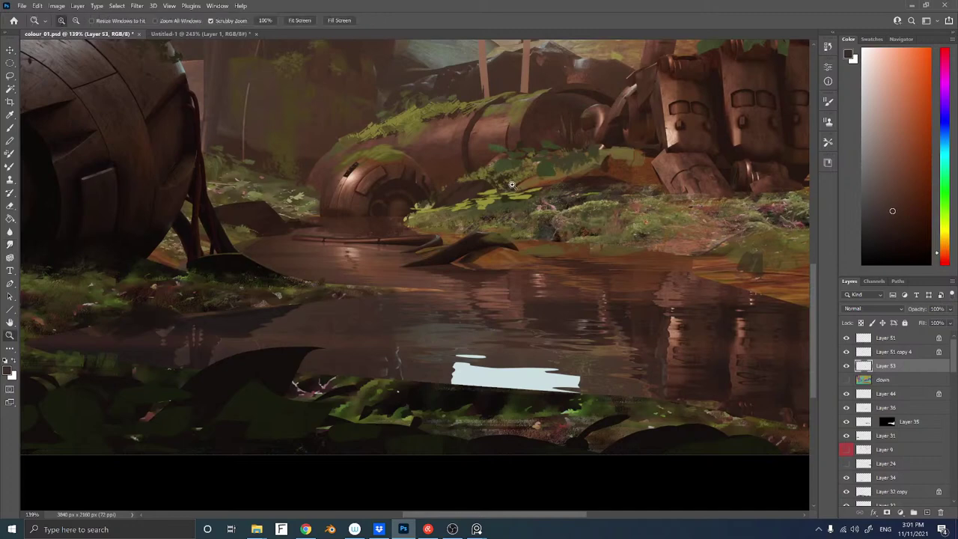
{"action": "mouse_move", "coordinate": [511, 182]}
{"action": "left_mouse_down"}
{"action": "mouse_move", "coordinate": [314, 172]}
{"action": "mouse_move", "coordinate": [407, 158]}
{"action": "left_mouse_up"}
{"action": "right_click", "coordinate": [408, 157], "text": "ctrl"}
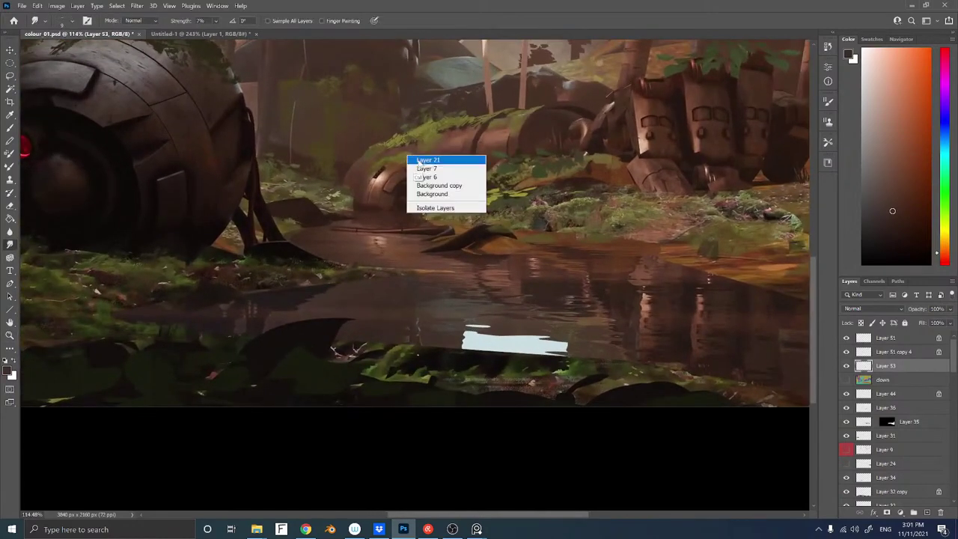
{"action": "left_click", "coordinate": [420, 158]}
{"action": "key", "text": "e"}
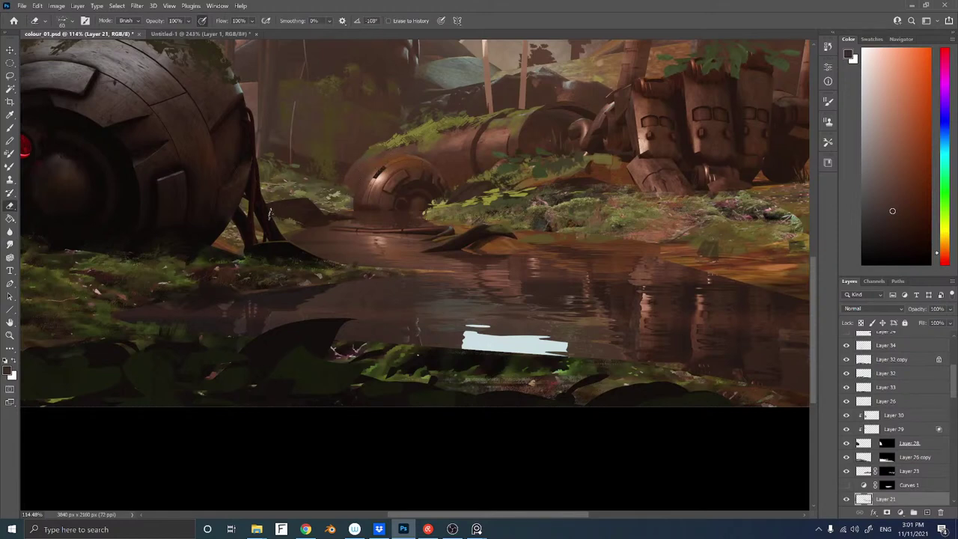
{"action": "scroll", "coordinate": [949, 392], "scroll_direction": "up", "scroll_amount": 5}
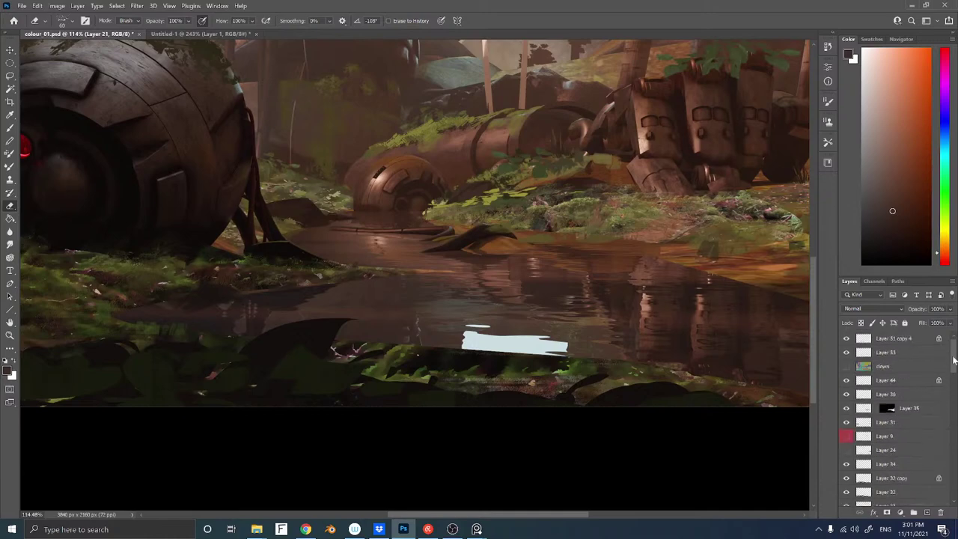
{"action": "left_click", "coordinate": [846, 380]}
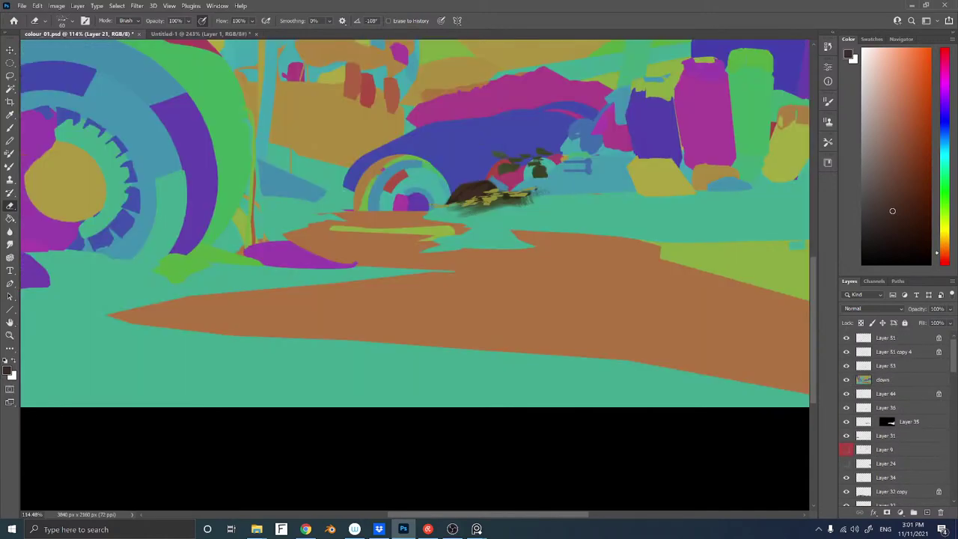
Select the colour areas of the fallen arm's round end with the Magic Wand, extending the selection across its rings
{"action": "key", "text": "w"}
{"action": "left_click", "coordinate": [370, 171]}
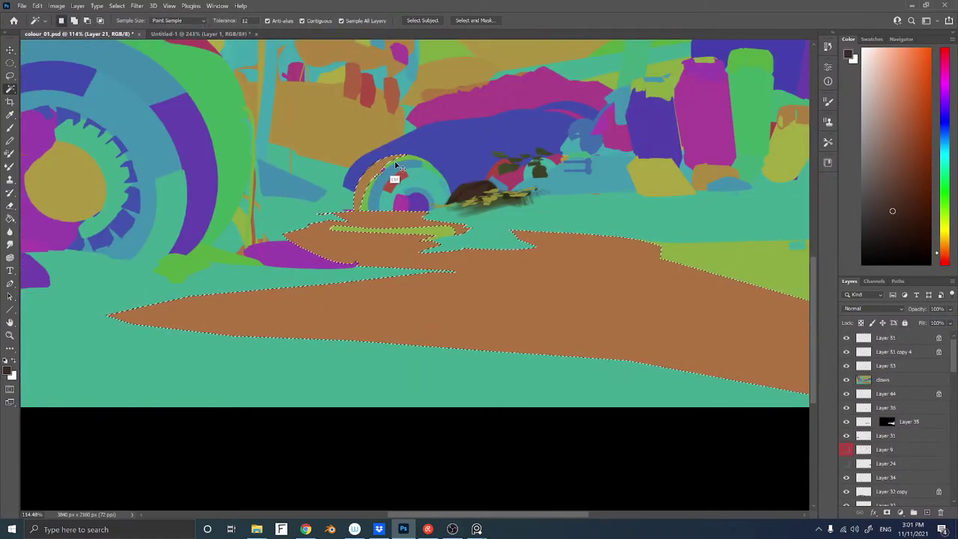
{"action": "left_click", "coordinate": [398, 161], "text": "shift"}
{"action": "left_click", "coordinate": [427, 180], "text": "shift"}
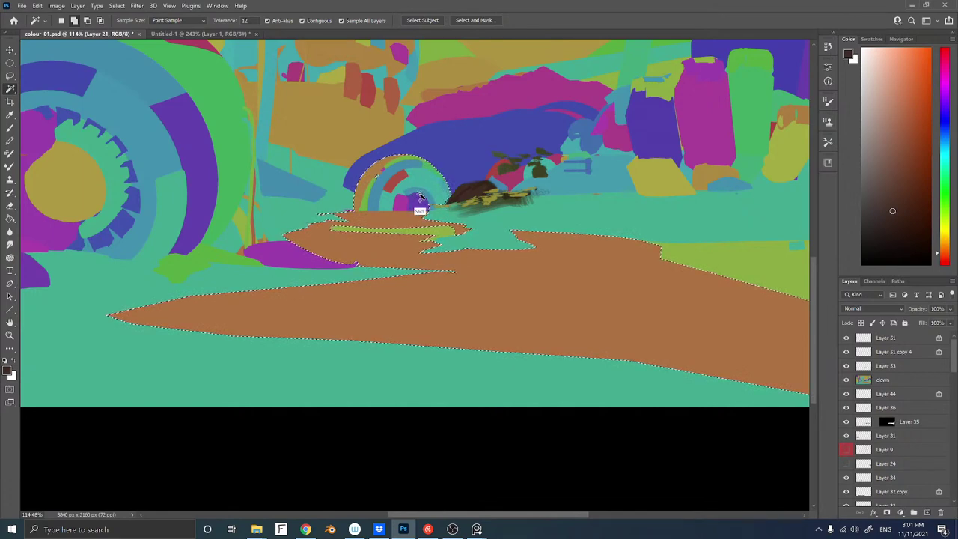
Subtract the water area from the selection with the Lasso, keeping only the arm's round end
{"action": "key", "text": "l"}
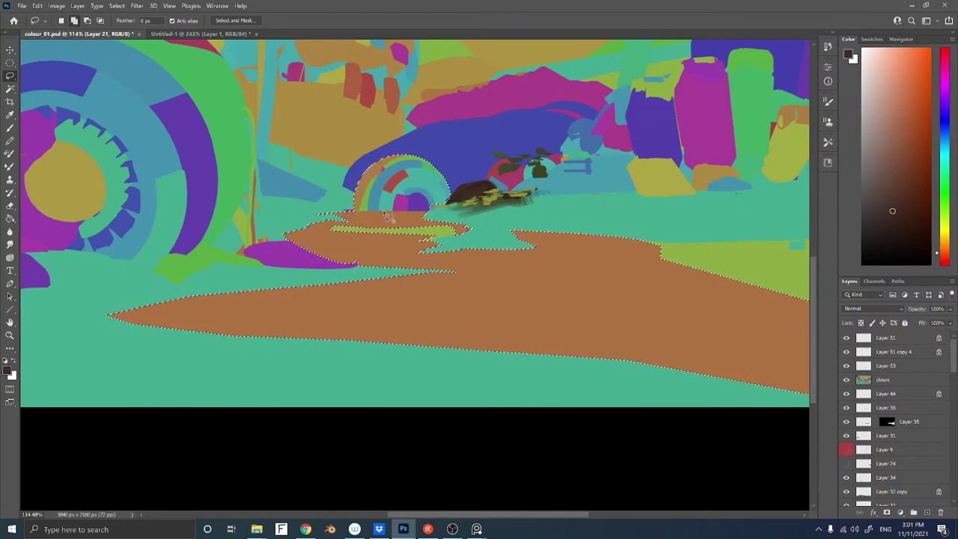
{"action": "key", "text": "alt"}
{"action": "mouse_move", "coordinate": [365, 216]}
{"action": "left_mouse_down"}
{"action": "mouse_move", "coordinate": [615, 219]}
{"action": "mouse_move", "coordinate": [666, 335]}
{"action": "mouse_move", "coordinate": [234, 396]}
{"action": "mouse_move", "coordinate": [10, 307]}
{"action": "mouse_move", "coordinate": [205, 194]}
{"action": "mouse_move", "coordinate": [260, 184]}
{"action": "left_mouse_up"}
{"action": "left_click_drag", "start_coordinate": [354, 279], "coordinate": [222, 147]}
{"action": "key", "text": "alt"}
{"action": "mouse_move", "coordinate": [671, 140]}
{"action": "left_mouse_down"}
{"action": "mouse_move", "coordinate": [586, 344]}
{"action": "mouse_move", "coordinate": [594, 153]}
{"action": "left_mouse_up"}
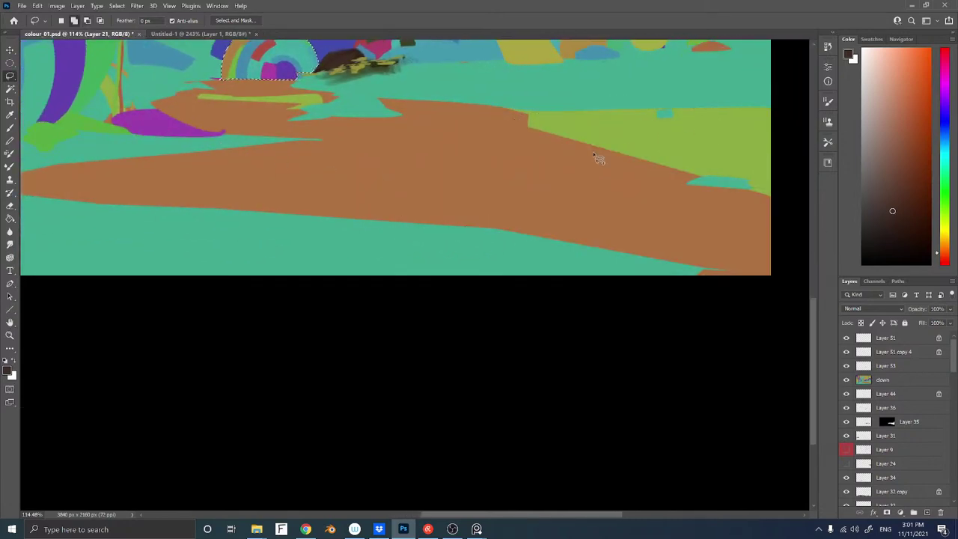
{"action": "scroll", "coordinate": [451, 188], "scroll_direction": "down", "scroll_amount": 4}
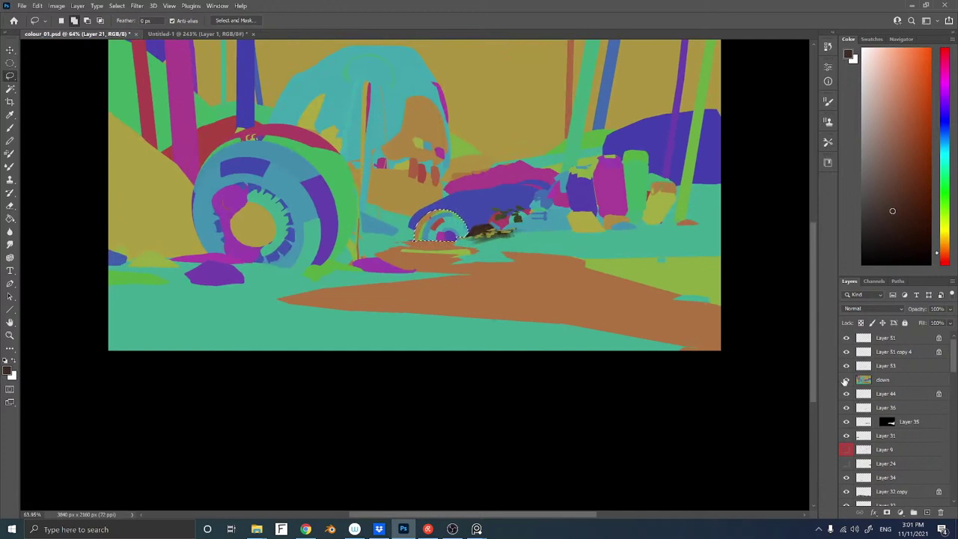
Hide the clown layer and copy the selected arm end to its own layer
{"action": "left_click", "coordinate": [846, 381]}
{"action": "left_click_drag", "start_coordinate": [383, 212], "coordinate": [391, 243]}
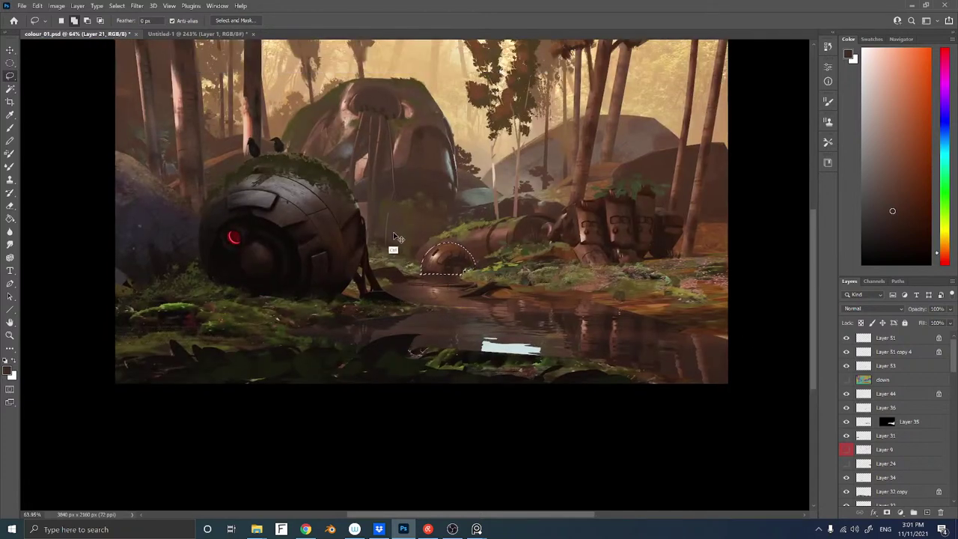
{"action": "key", "text": "ctrl+j"}
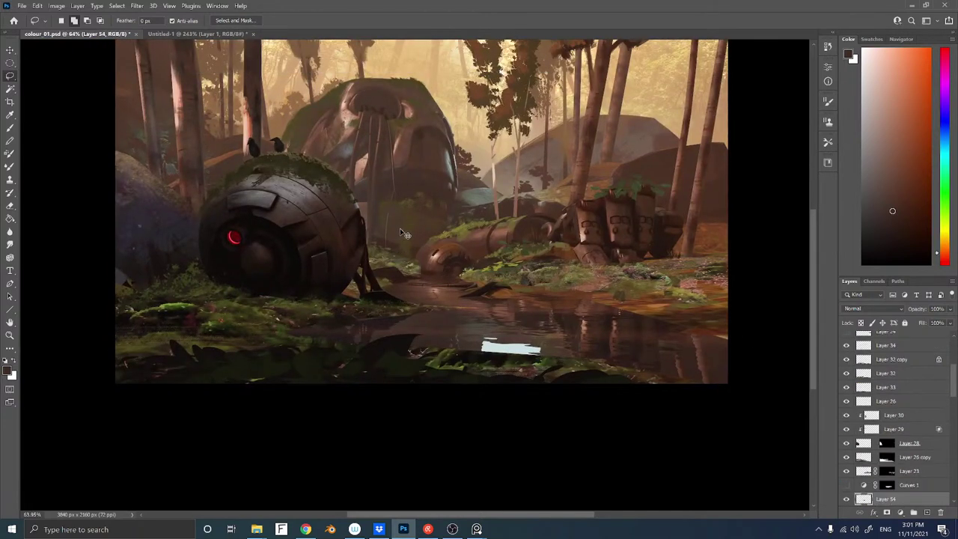
Add an empty layer beneath the copied arm end and choose the CLOUDS - cloud 01 brush
{"action": "key", "text": "ctrl+shift+alt+n"}
{"action": "key", "text": "b"}
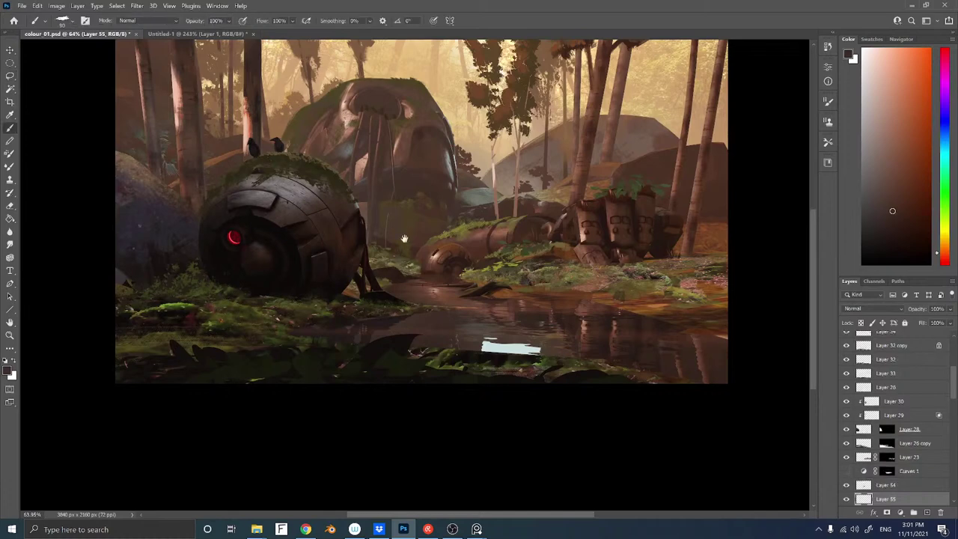
{"action": "left_click_drag", "start_coordinate": [404, 238], "coordinate": [382, 171]}
{"action": "right_click", "coordinate": [389, 180]}
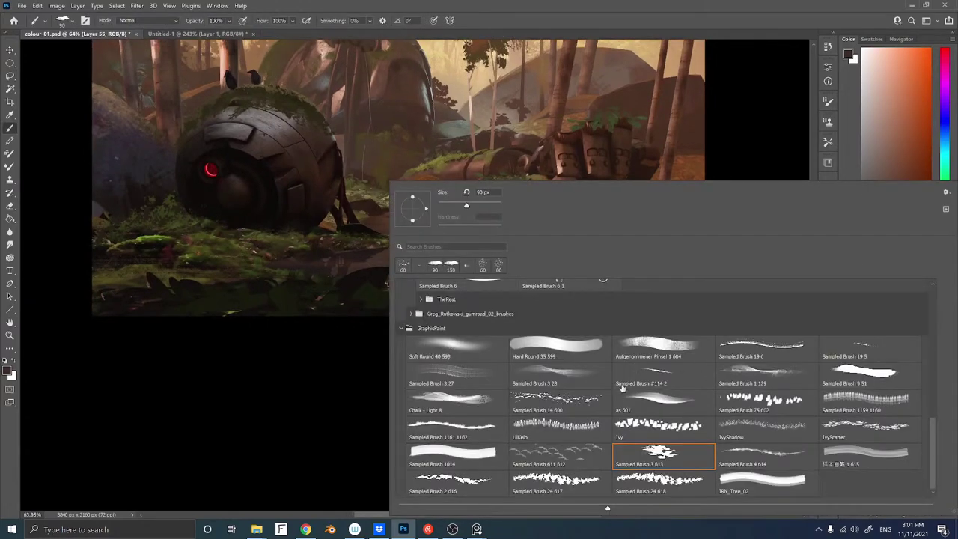
{"action": "left_click_drag", "start_coordinate": [932, 440], "coordinate": [936, 363]}
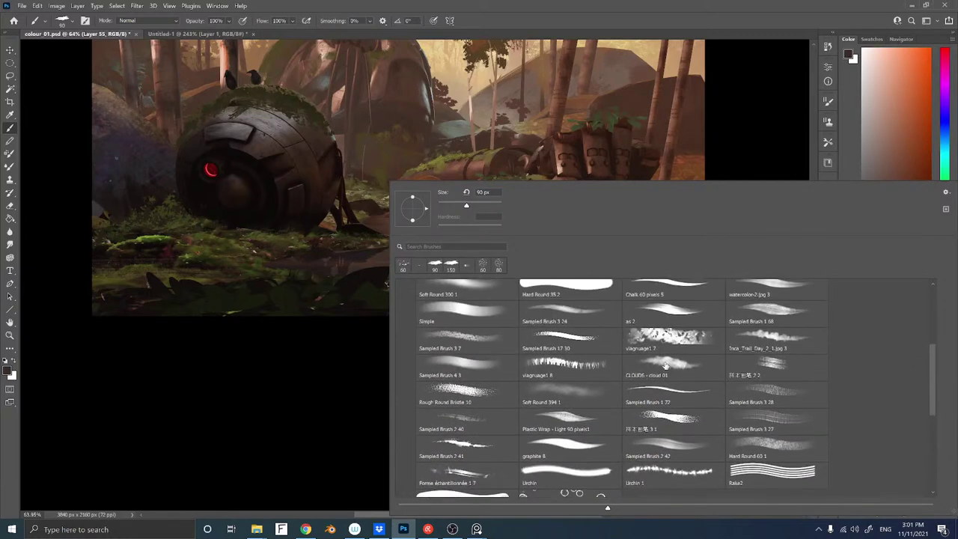
{"action": "left_click", "coordinate": [666, 366]}
Paint pale tan mist, sampled from the background, behind the arm's round end, enlarging the cloud brush up to 700 px
{"action": "key", "text": "z"}
{"action": "left_click_drag", "start_coordinate": [390, 193], "coordinate": [459, 149]}
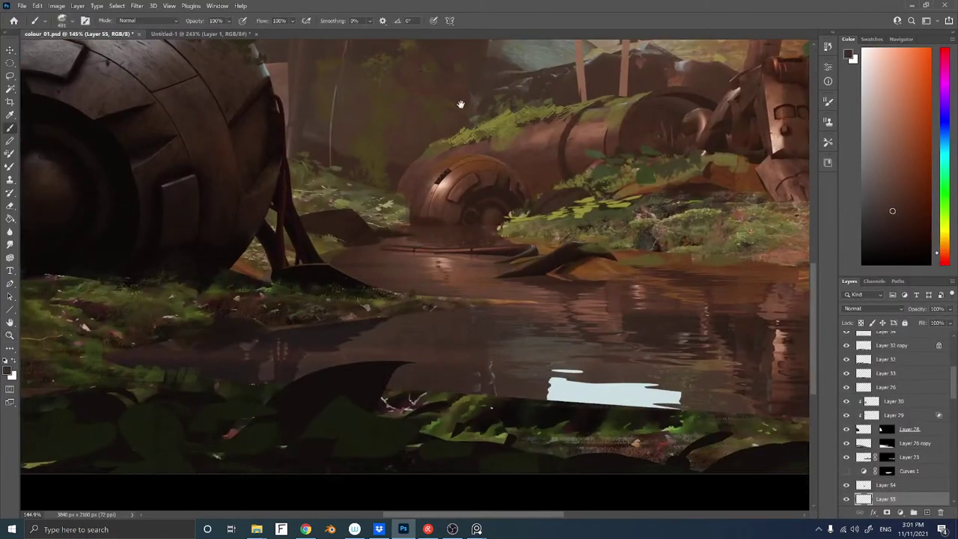
{"action": "left_click_drag", "start_coordinate": [459, 102], "coordinate": [433, 284]}
{"action": "key", "text": "z"}
{"action": "left_click_drag", "start_coordinate": [457, 239], "coordinate": [443, 232]}
{"action": "key", "text": "b"}
{"action": "left_click", "coordinate": [490, 217], "text": "alt"}
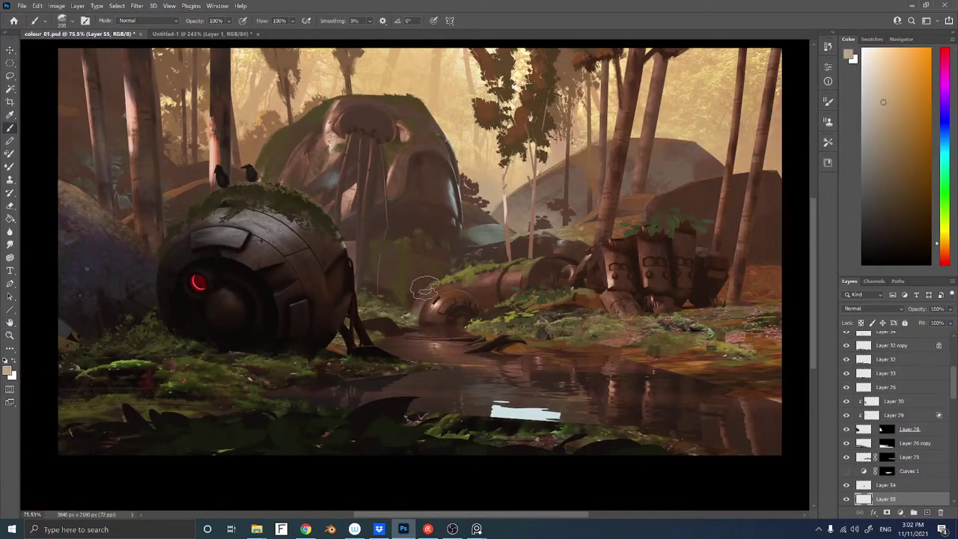
{"action": "key", "text": "bracketright"}
{"action": "key", "text": "bracketright"}
{"action": "key", "text": "bracketright"}
{"action": "key", "text": "bracketright"}
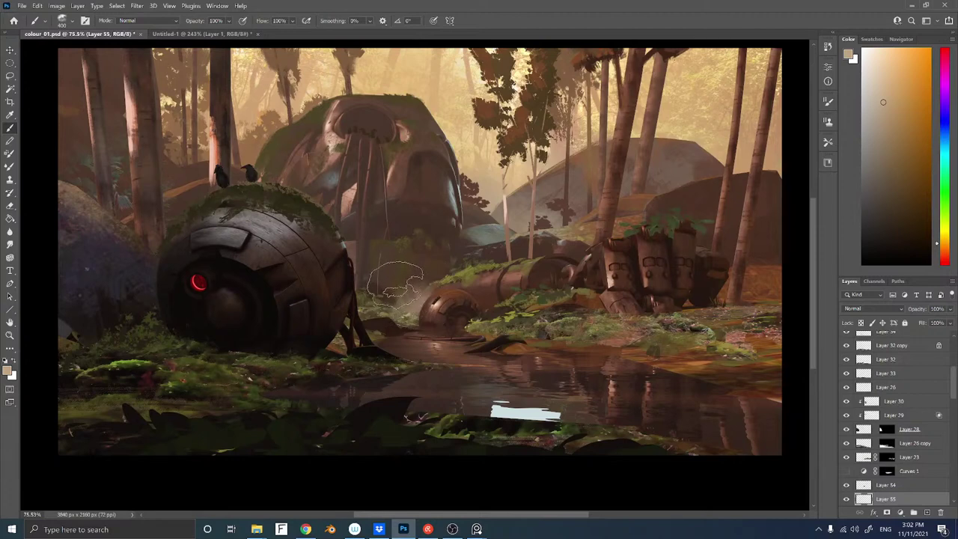
{"action": "key", "text": "bracketright"}
{"action": "key", "text": "bracketright"}
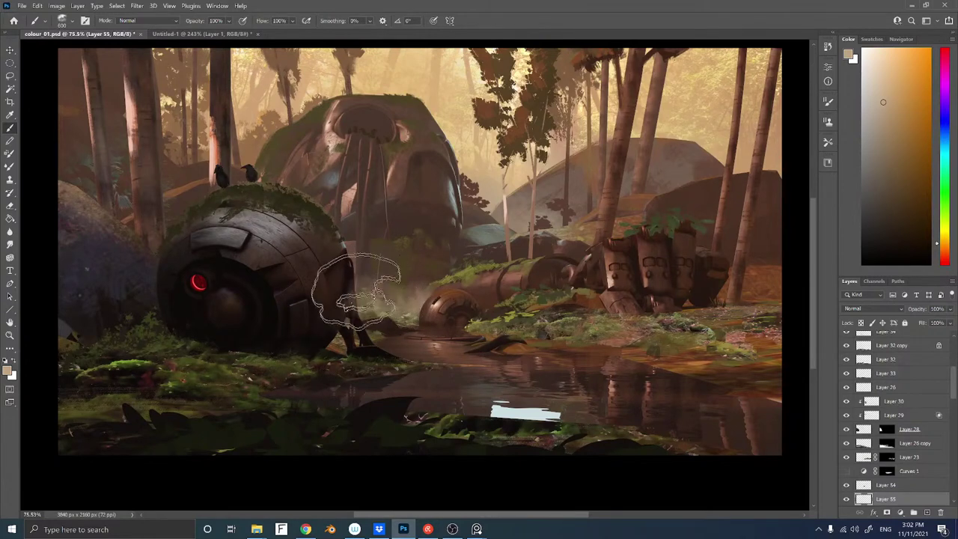
{"action": "key", "text": "bracketright"}
{"action": "key", "text": "bracketright"}
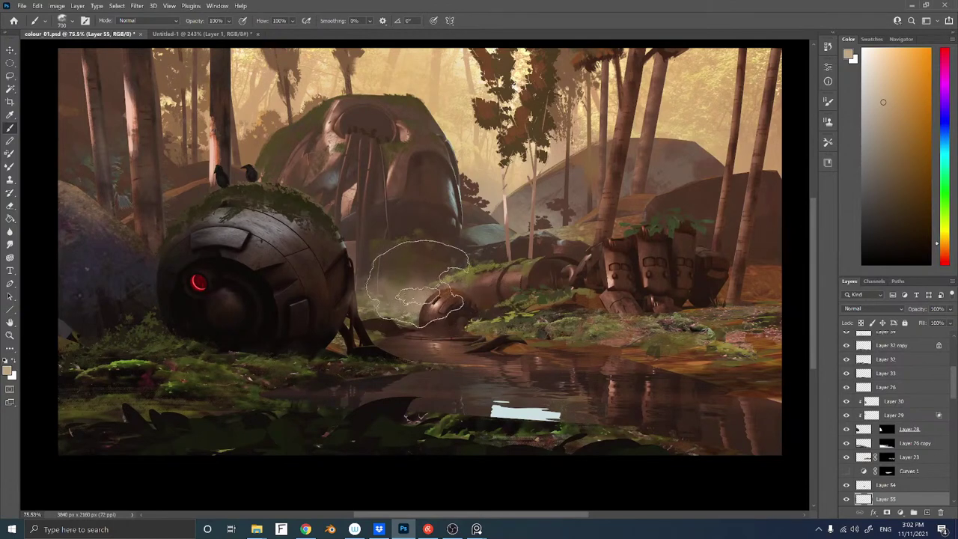
Soften the upper edge of the mist behind the arm with a soft round eraser enlarged to 250 px
{"action": "key", "text": "e"}
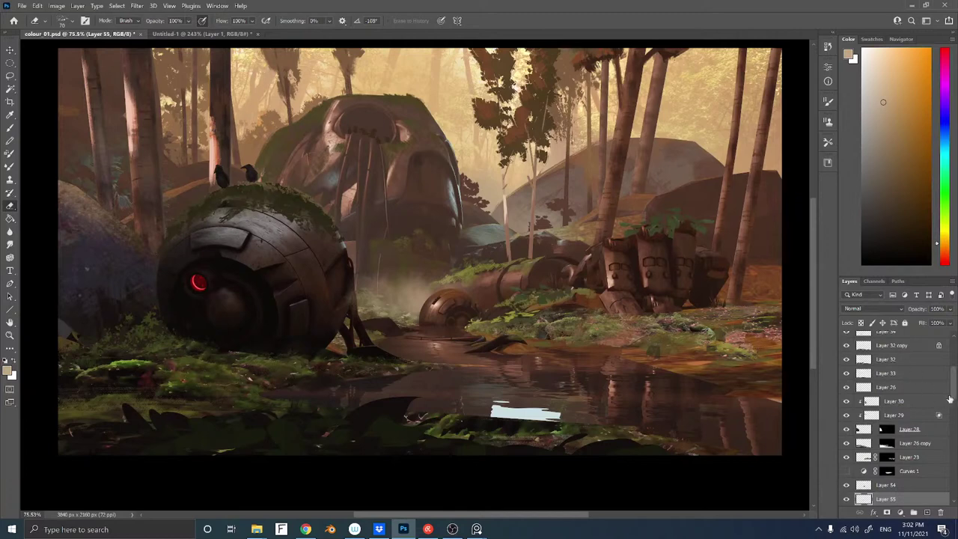
{"action": "left_click_drag", "start_coordinate": [954, 392], "coordinate": [949, 354]}
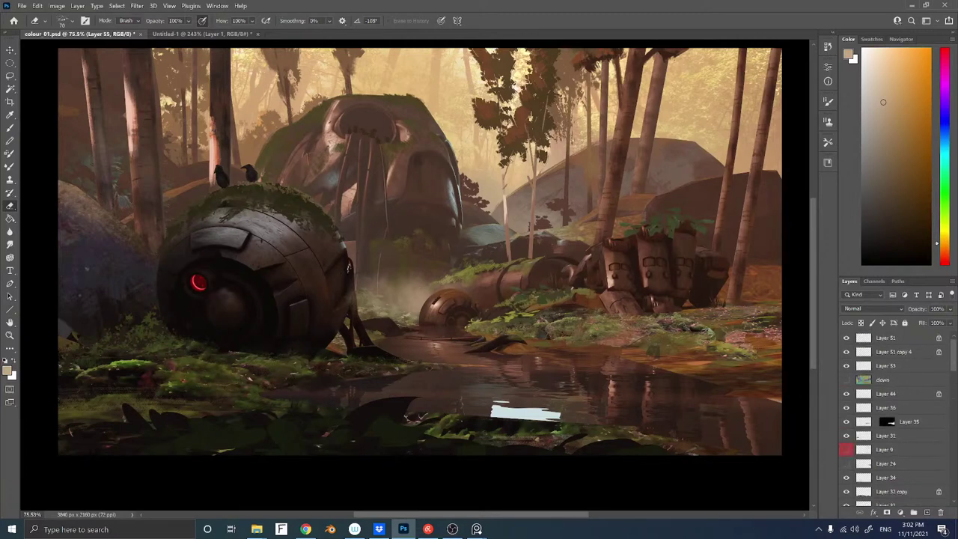
{"action": "right_click", "coordinate": [467, 317]}
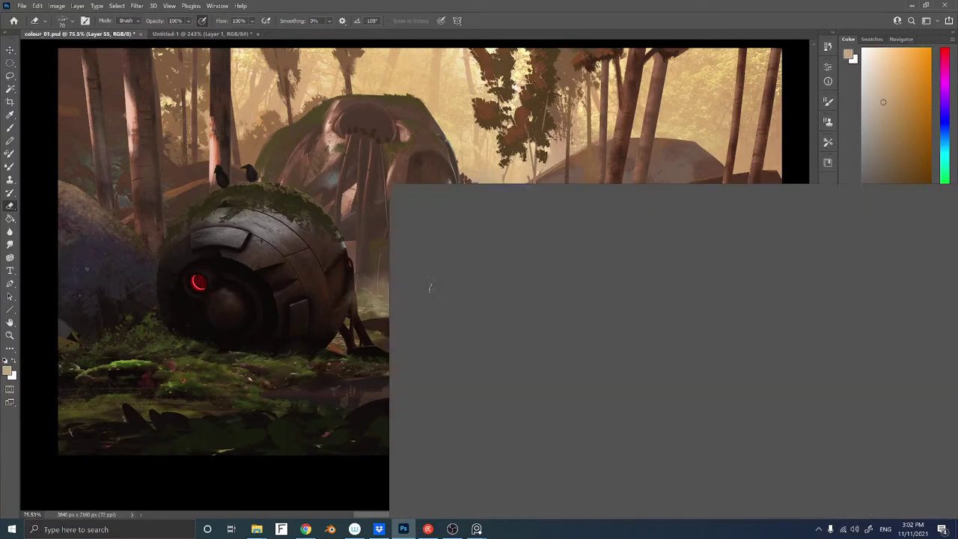
{"action": "double_click", "coordinate": [462, 489]}
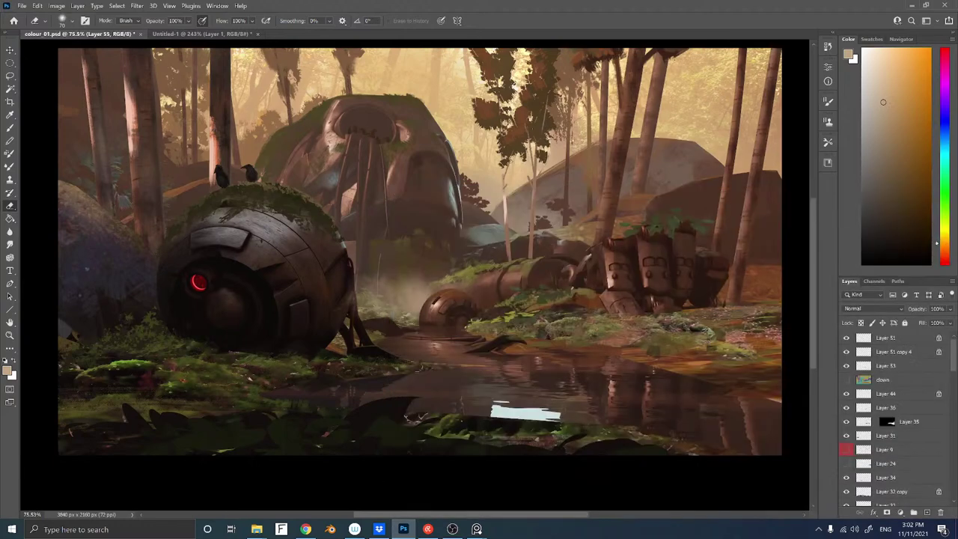
{"action": "key", "text": "bracketright"}
{"action": "key", "text": "bracketright"}
{"action": "key", "text": "bracketright"}
{"action": "key", "text": "bracketright"}
{"action": "key", "text": "bracketright"}
{"action": "key", "text": "bracketright"}
{"action": "mouse_move", "coordinate": [361, 279]}
{"action": "left_mouse_down"}
{"action": "mouse_move", "coordinate": [380, 245]}
{"action": "mouse_move", "coordinate": [390, 289]}
{"action": "mouse_move", "coordinate": [406, 253]}
{"action": "left_mouse_up"}
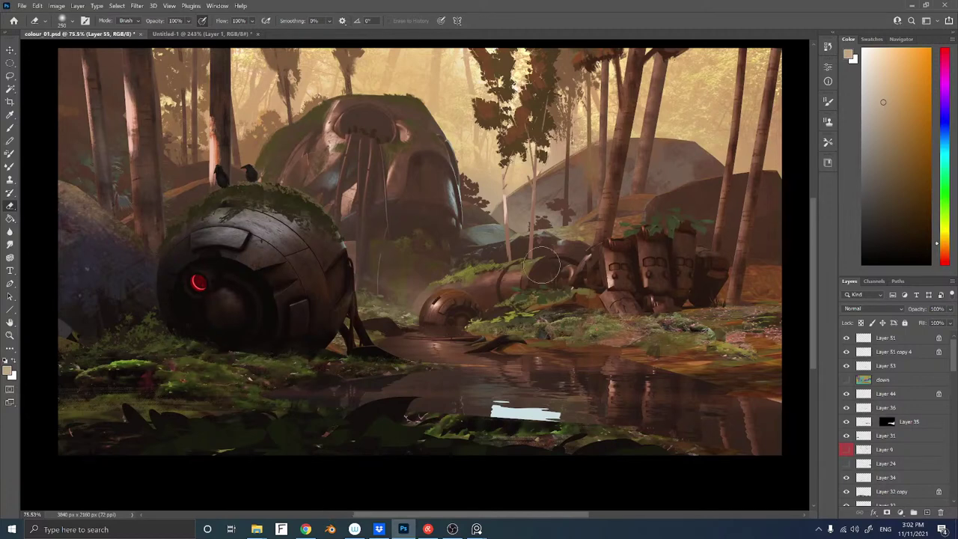
Duplicate the leaf cluster above the robot hand to the area behind the fallen arm and run Levels on the copy
{"action": "right_click", "coordinate": [676, 227], "text": "ctrl"}
{"action": "left_click", "coordinate": [689, 230]}
{"action": "left_click_drag", "start_coordinate": [675, 228], "coordinate": [462, 243], "text": "ctrl+alt"}
{"action": "key", "text": "ctrl+t"}
{"action": "key", "text": "Return"}
{"action": "key", "text": "ctrl+l"}
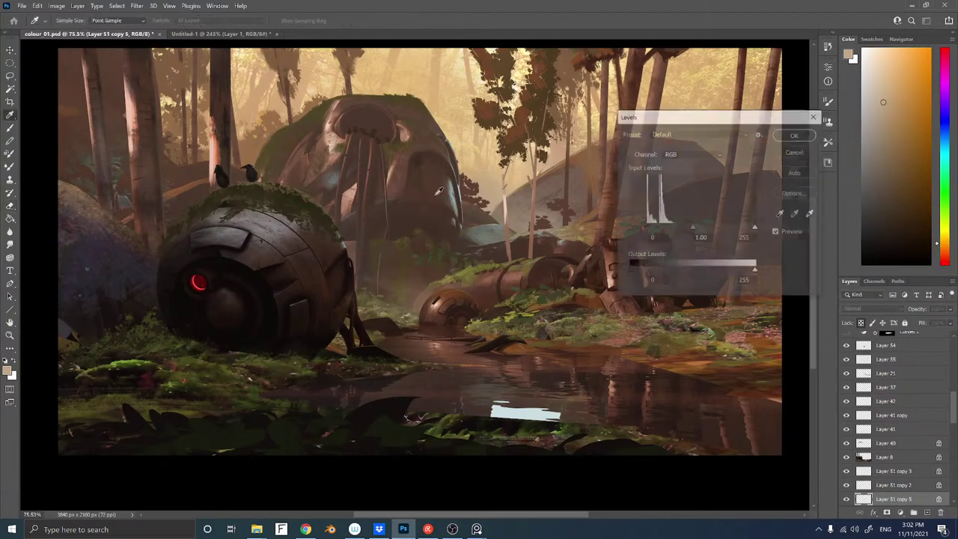
{"action": "key", "text": "Return"}
Recolour the duplicated leaves with the cloud brush, using brown and dark olive tones sampled from the arm and nearby ground
{"action": "key", "text": "b"}
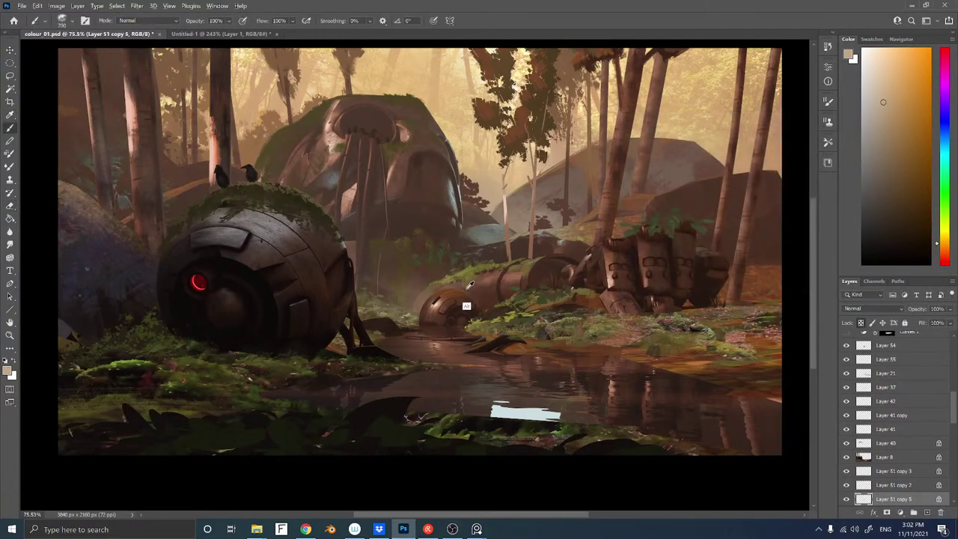
{"action": "left_click", "coordinate": [465, 305], "text": "alt"}
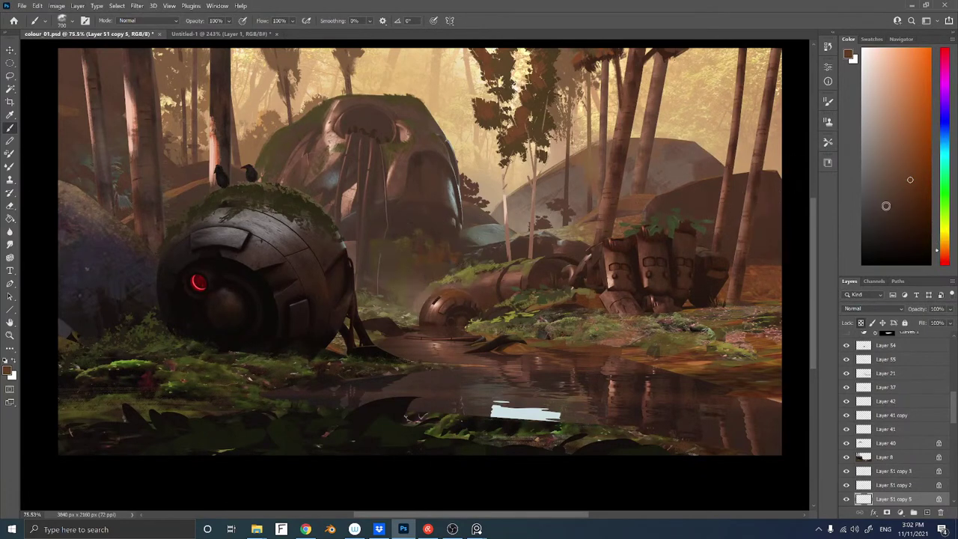
{"action": "left_click", "coordinate": [430, 260], "text": "alt"}
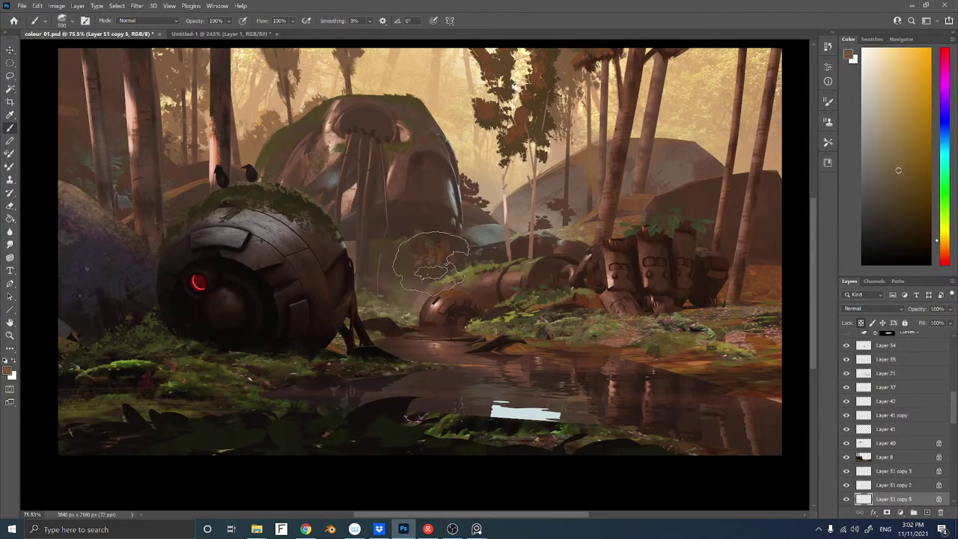
{"action": "left_click", "coordinate": [521, 316], "text": "alt"}
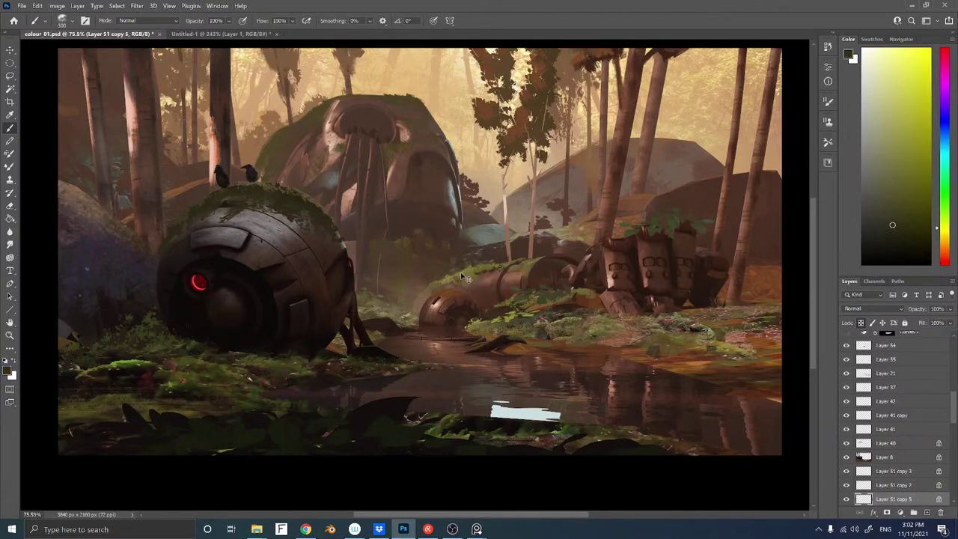
Raise the recoloured leaf layer above Layer 23 in the layer stack and transform the leaves to sit against the arm's round end
{"action": "key", "text": "ctrl+bracketright"}
{"action": "key", "text": "ctrl+bracketright"}
{"action": "key", "text": "ctrl+bracketright"}
{"action": "key", "text": "ctrl+bracketright"}
{"action": "key", "text": "ctrl+bracketright"}
{"action": "key", "text": "ctrl+bracketright"}
{"action": "key", "text": "ctrl+bracketright"}
{"action": "key", "text": "ctrl+bracketright"}
{"action": "key", "text": "ctrl+bracketright"}
{"action": "key", "text": "ctrl+bracketright"}
{"action": "key", "text": "ctrl+bracketright"}
{"action": "key", "text": "ctrl+bracketright"}
{"action": "key", "text": "ctrl+bracketright"}
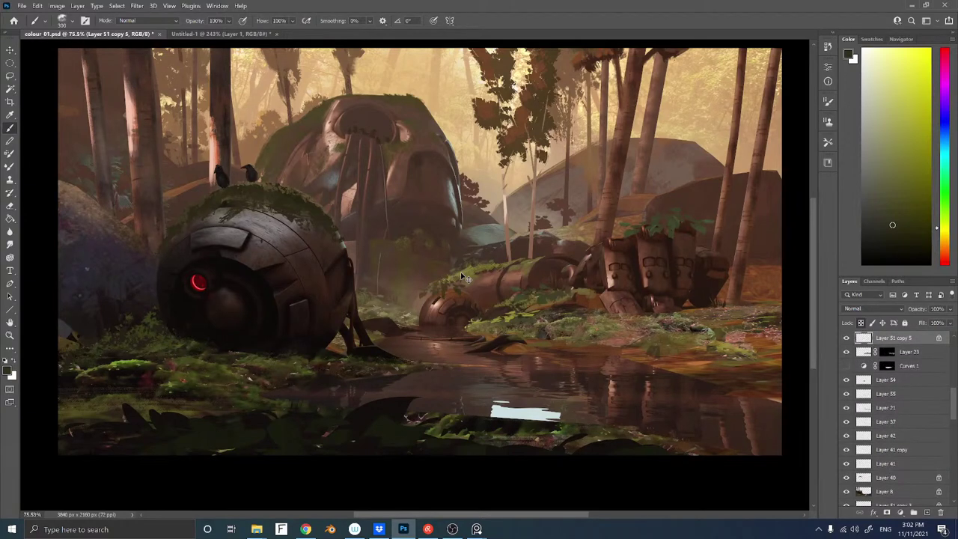
{"action": "key", "text": "ctrl+t"}
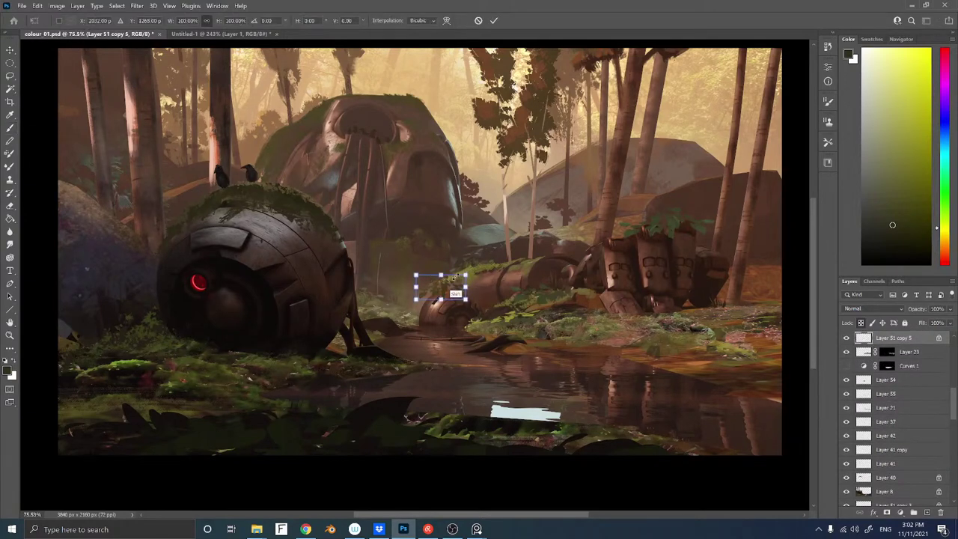
{"action": "mouse_move", "coordinate": [467, 276]}
{"action": "left_mouse_down"}
{"action": "mouse_move", "coordinate": [447, 279]}
{"action": "mouse_move", "coordinate": [454, 283]}
{"action": "mouse_move", "coordinate": [436, 270]}
{"action": "mouse_move", "coordinate": [455, 271]}
{"action": "left_mouse_up"}
{"action": "key", "text": "Return"}
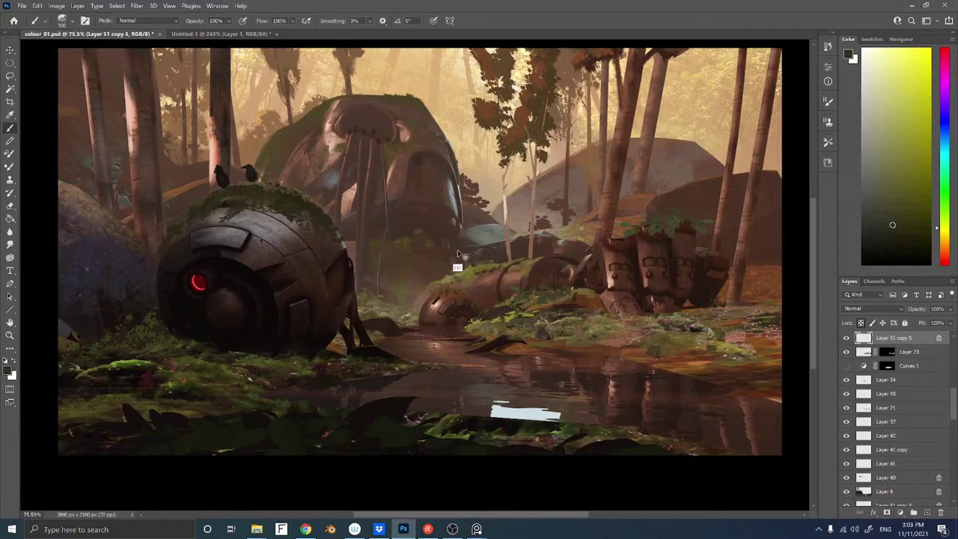
Add a new layer beneath the leaves and paint brown and olive tones, sampled from the hand and arm, with a 30 px textured brush
{"action": "key", "text": "ctrl+shift+n"}
{"action": "key", "text": "Return"}
{"action": "key", "text": "ctrl+["}
{"action": "right_click", "coordinate": [380, 221]}
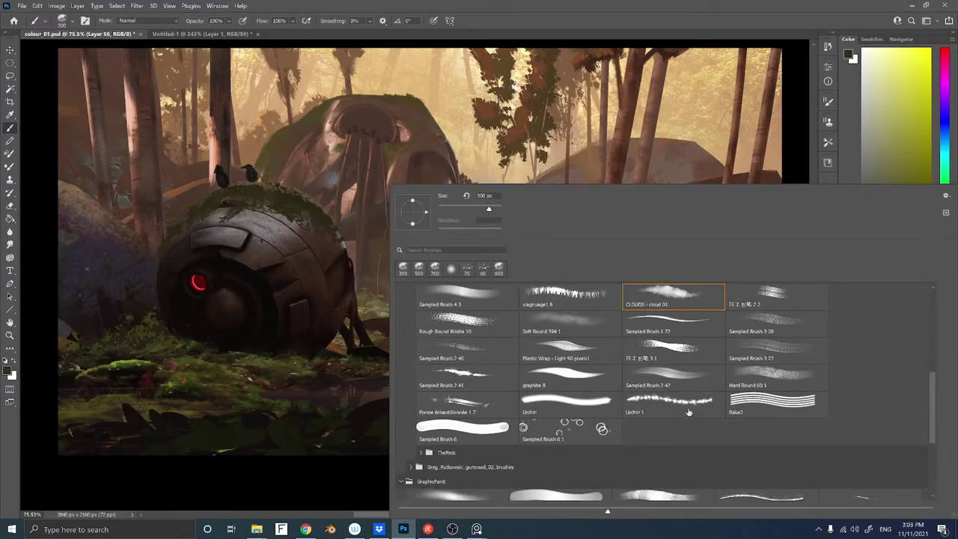
{"action": "double_click", "coordinate": [647, 349]}
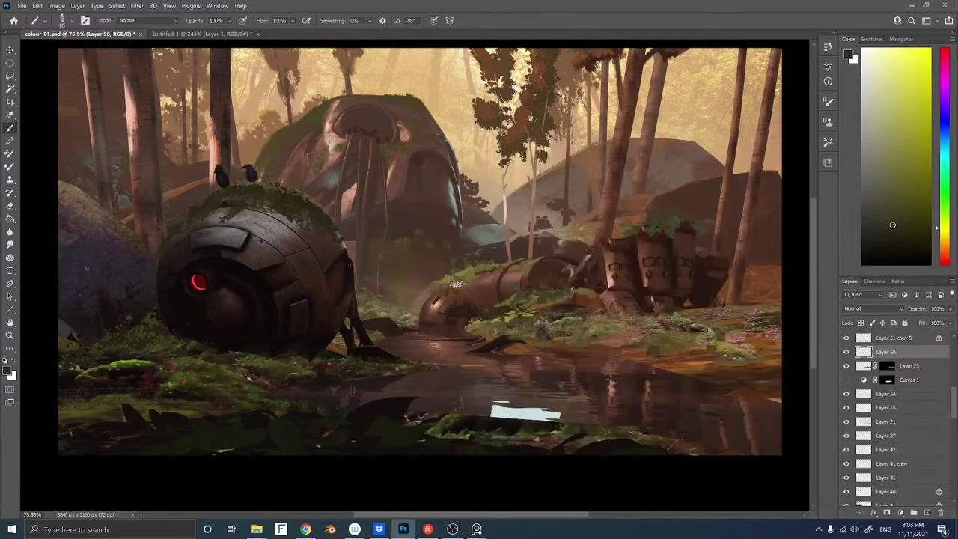
{"action": "left_click", "coordinate": [634, 268], "text": "alt"}
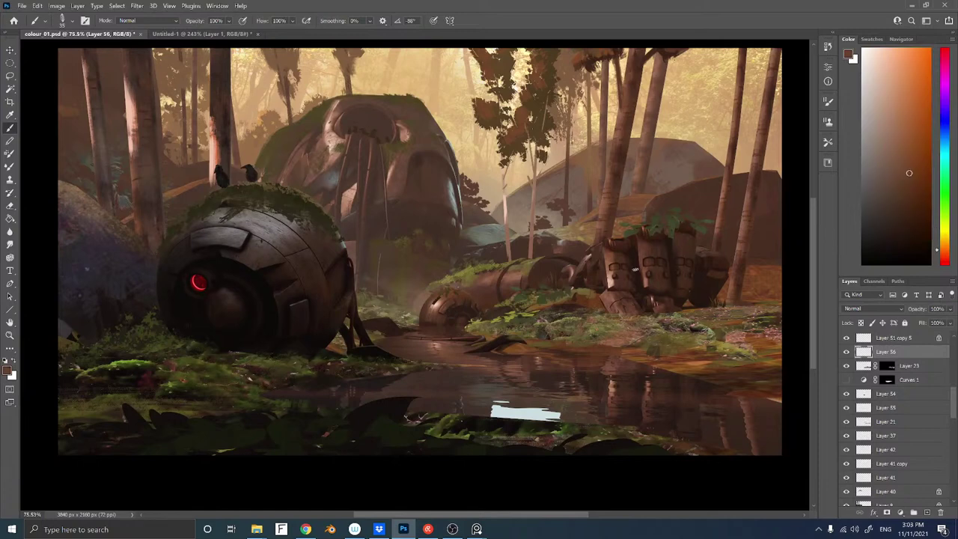
{"action": "left_click", "coordinate": [906, 194]}
{"action": "left_click", "coordinate": [454, 286], "text": "alt"}
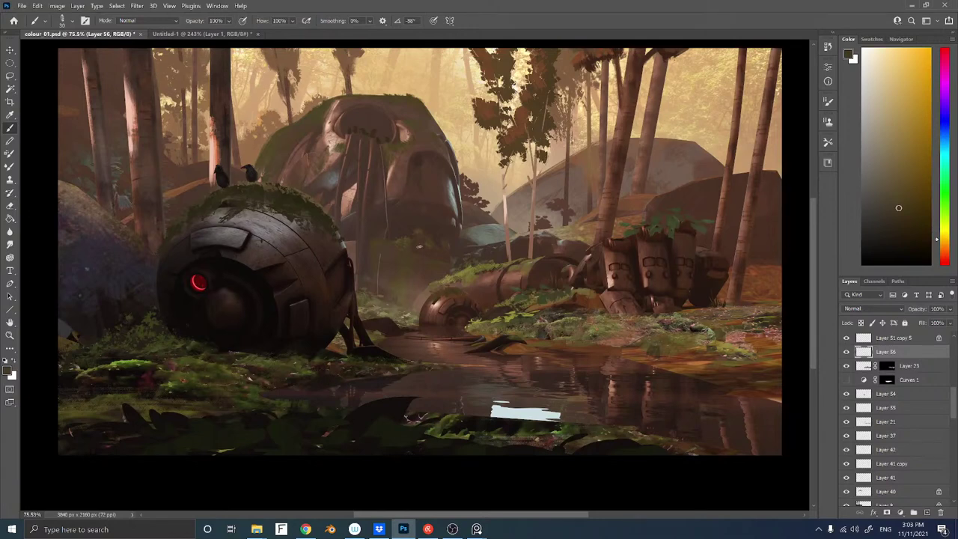
Copy a lassoed piece of Layer 21 above the arm to its own layer and hide it with a black layer mask
{"action": "right_click", "coordinate": [464, 277], "text": "ctrl"}
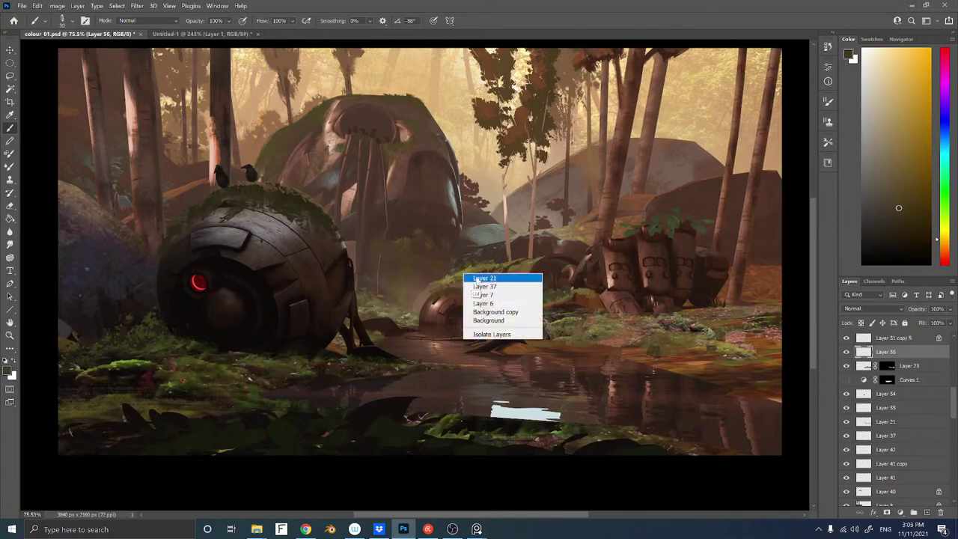
{"action": "left_click", "coordinate": [486, 287]}
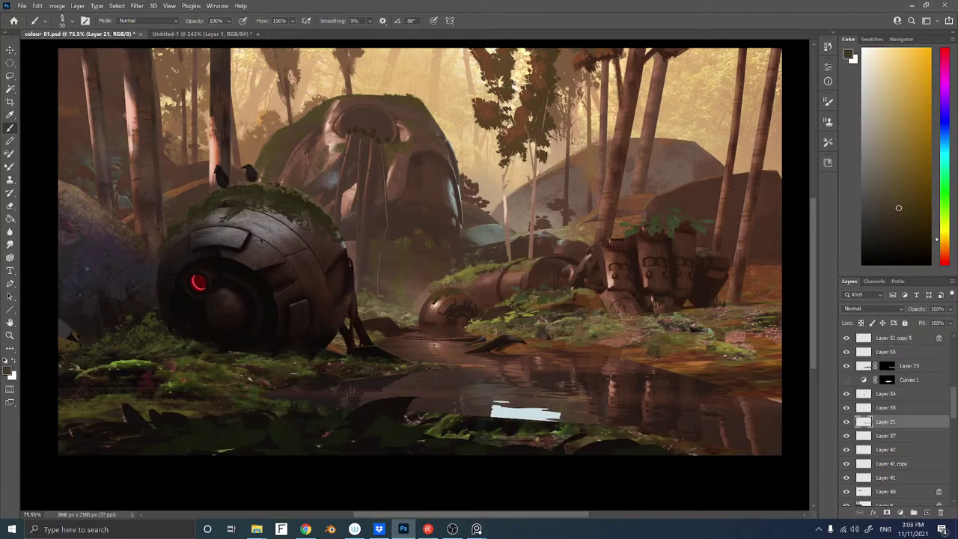
{"action": "key", "text": "l"}
{"action": "mouse_move", "coordinate": [503, 258]}
{"action": "left_mouse_down"}
{"action": "mouse_move", "coordinate": [576, 258]}
{"action": "mouse_move", "coordinate": [529, 286]}
{"action": "mouse_move", "coordinate": [422, 298]}
{"action": "mouse_move", "coordinate": [503, 247]}
{"action": "left_mouse_up"}
{"action": "key", "text": "ctrl+j"}
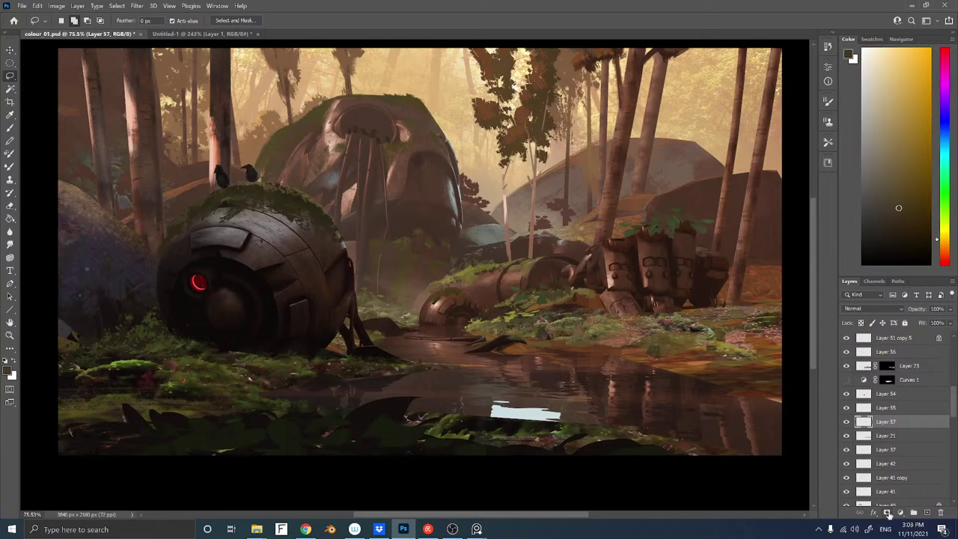
{"action": "left_click", "coordinate": [888, 513]}
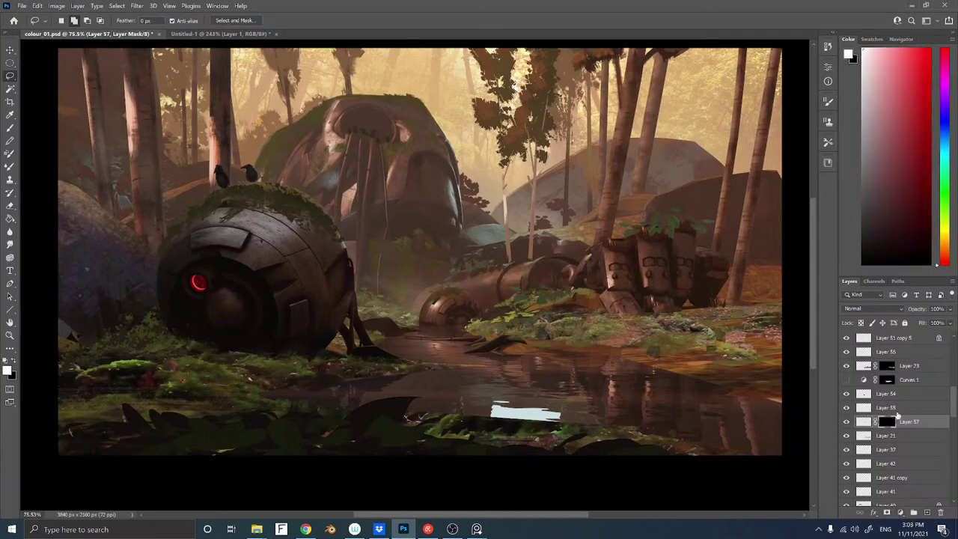
Paint the mask white with Sampled Brush 24 618 to reveal leafy edges along the arm's mossy top, and trim them with black
{"action": "key", "text": "b"}
{"action": "right_click", "coordinate": [415, 284]}
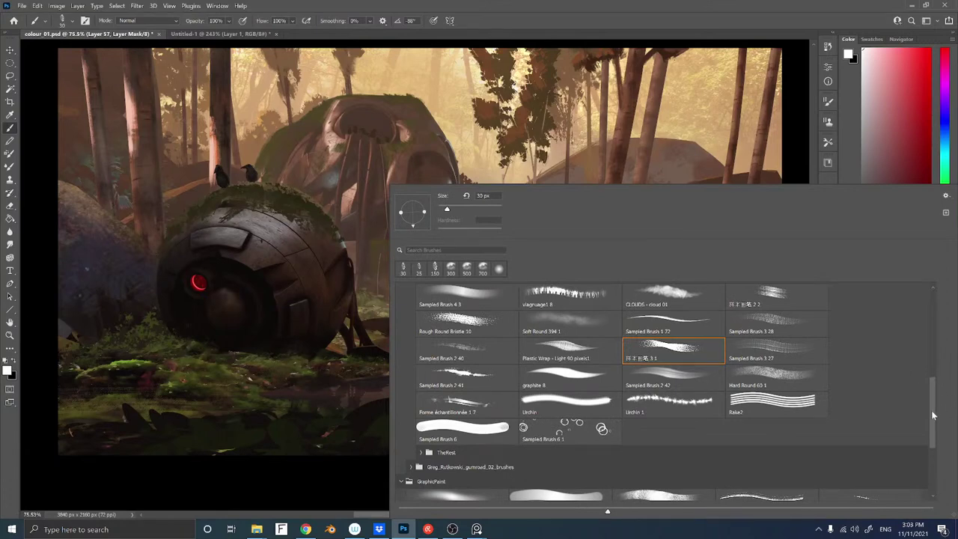
{"action": "left_click_drag", "start_coordinate": [934, 413], "coordinate": [927, 461]}
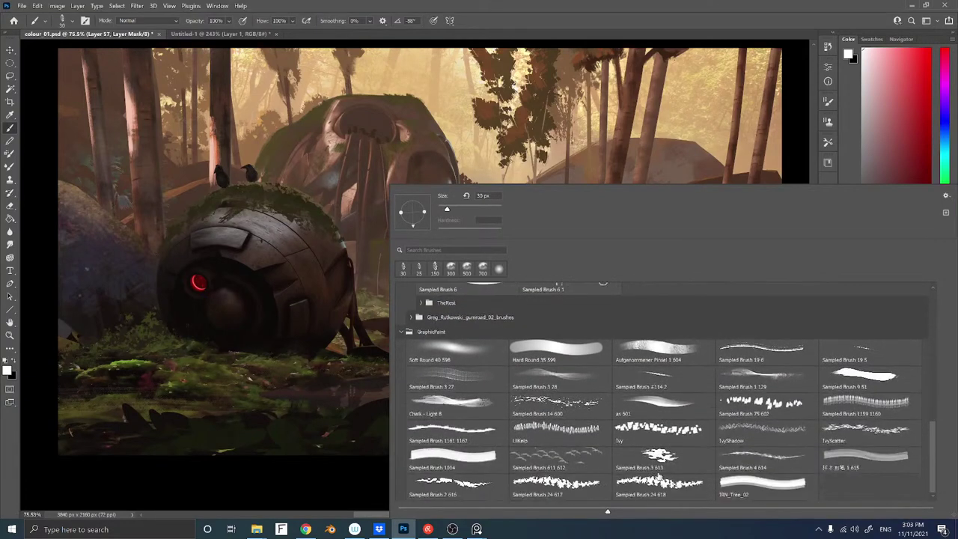
{"action": "left_click", "coordinate": [662, 487]}
{"action": "left_click", "coordinate": [305, 496]}
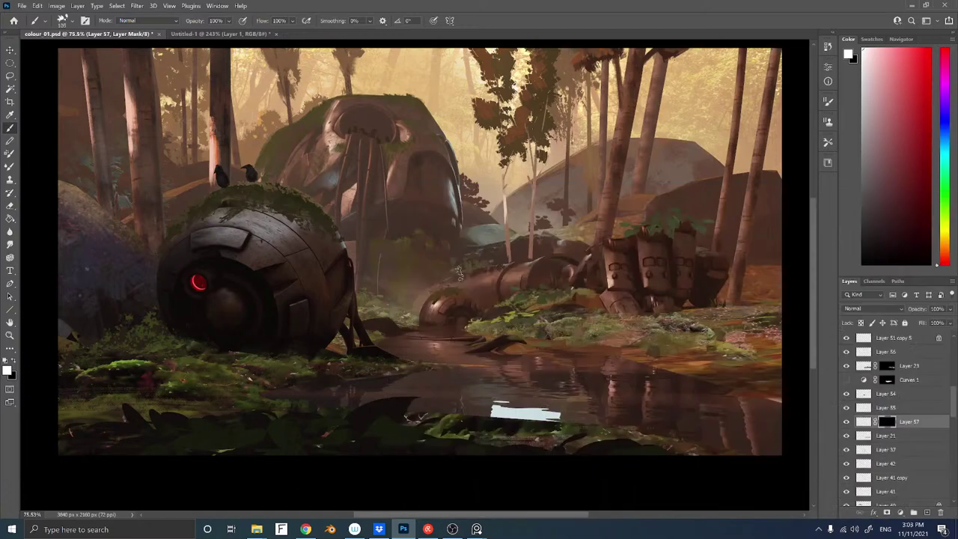
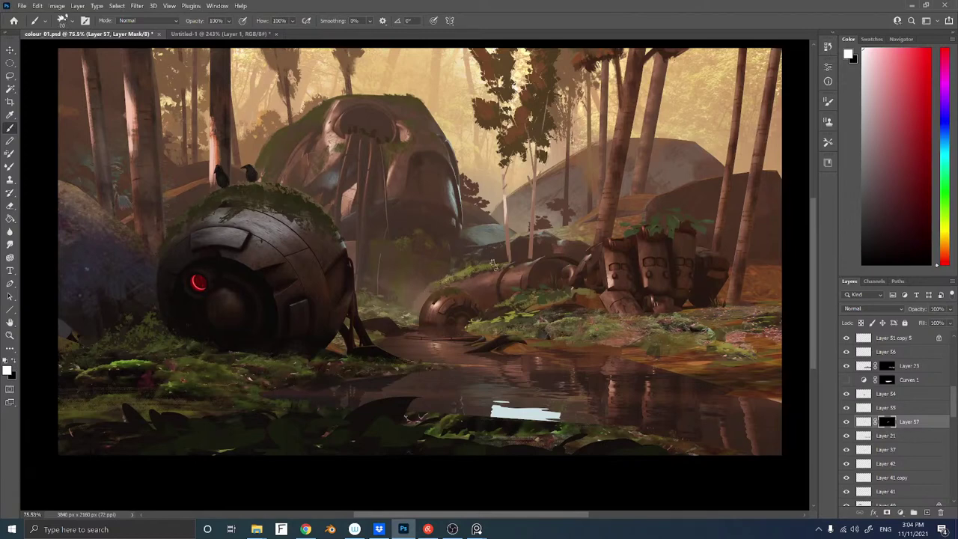
{"action": "key", "text": "x"}
{"action": "right_click", "coordinate": [473, 260]}
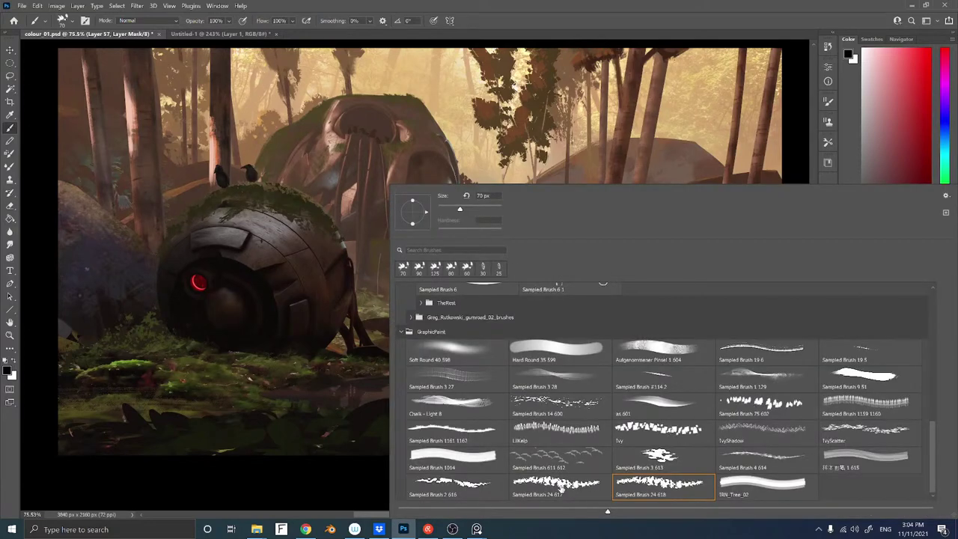
{"action": "left_click", "coordinate": [270, 487]}
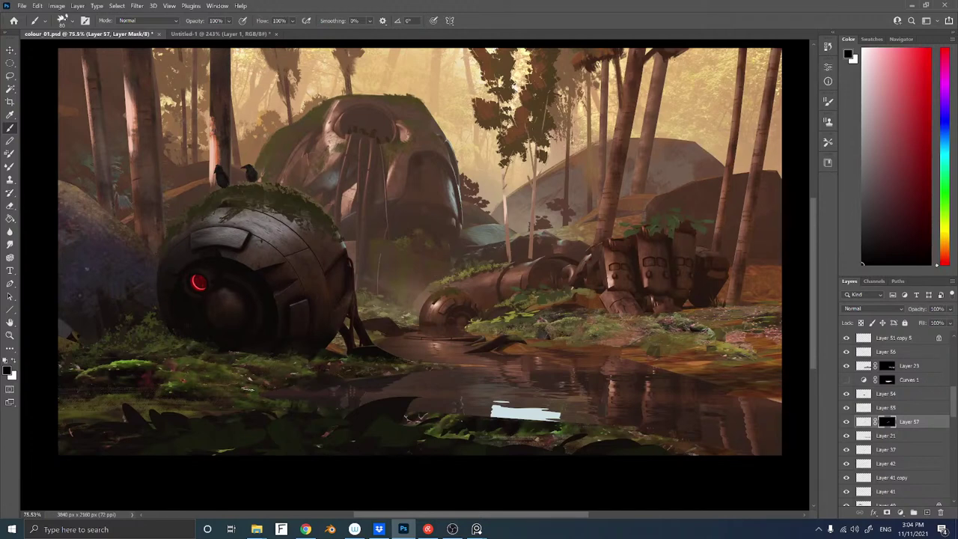
Recolour the leaves on Layer 51 copy 5 with olive and brown tones sampled from the arm, switching to a soft brush
{"action": "right_click", "coordinate": [442, 291], "text": "ctrl"}
{"action": "left_click", "coordinate": [458, 296]}
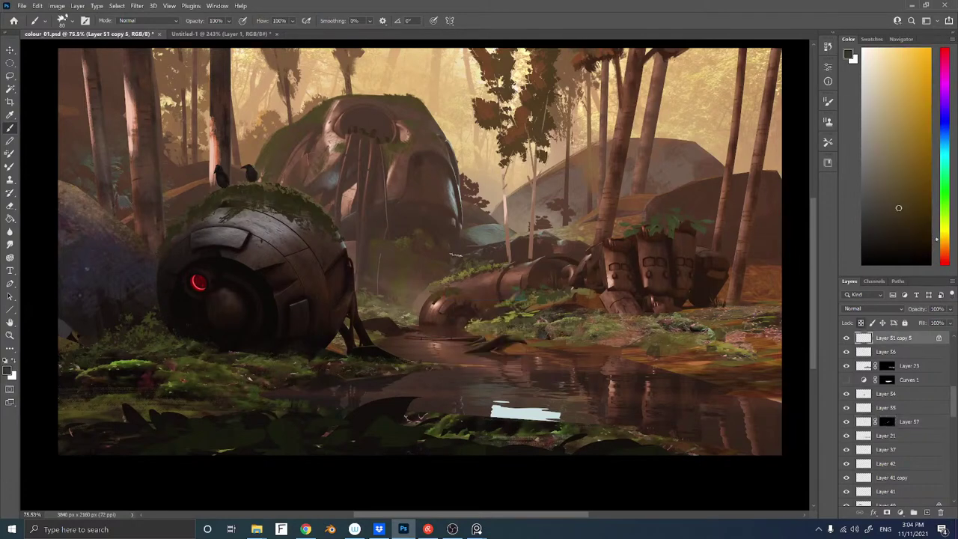
{"action": "left_click", "coordinate": [461, 286], "text": "alt"}
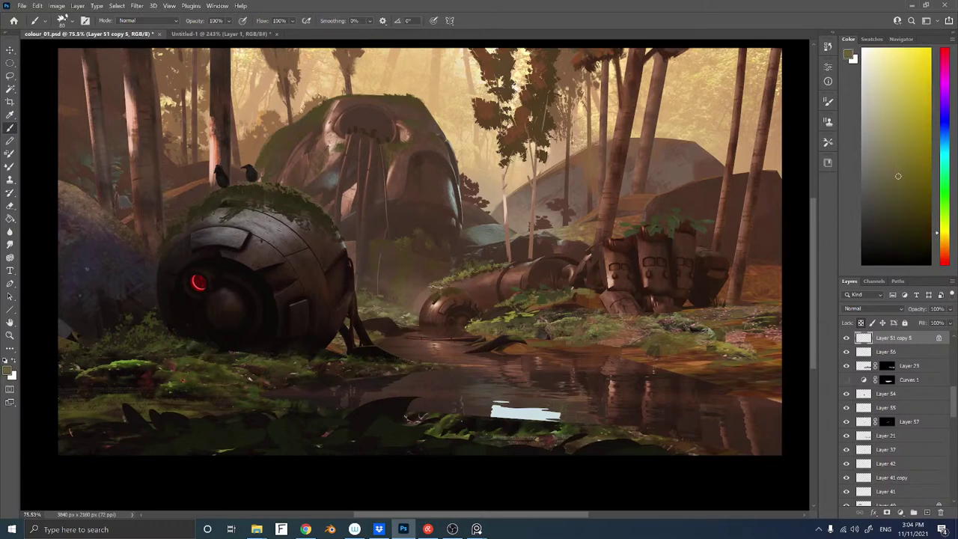
{"action": "left_click", "coordinate": [442, 298], "text": "alt"}
{"action": "right_click", "coordinate": [404, 214]}
{"action": "double_click", "coordinate": [457, 353]}
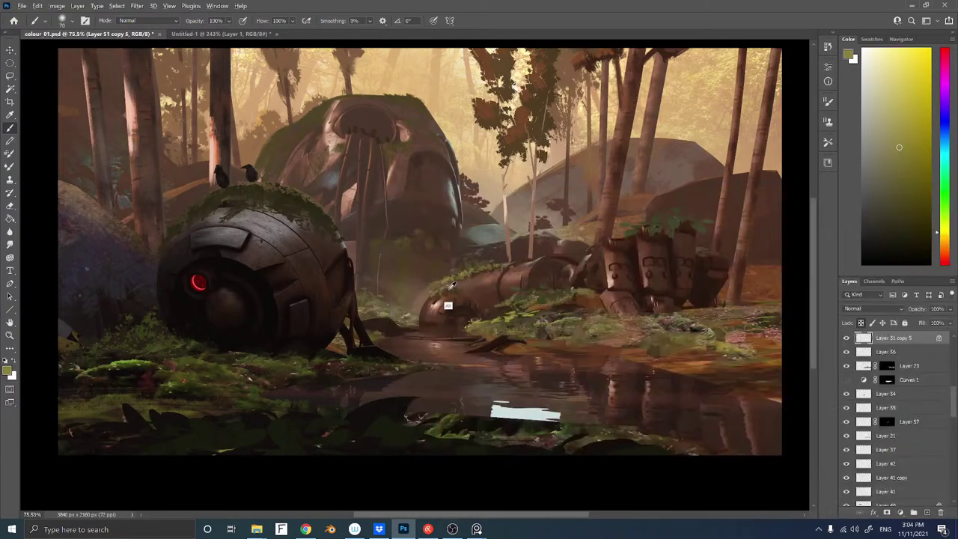
{"action": "left_click", "coordinate": [447, 305], "text": "alt"}
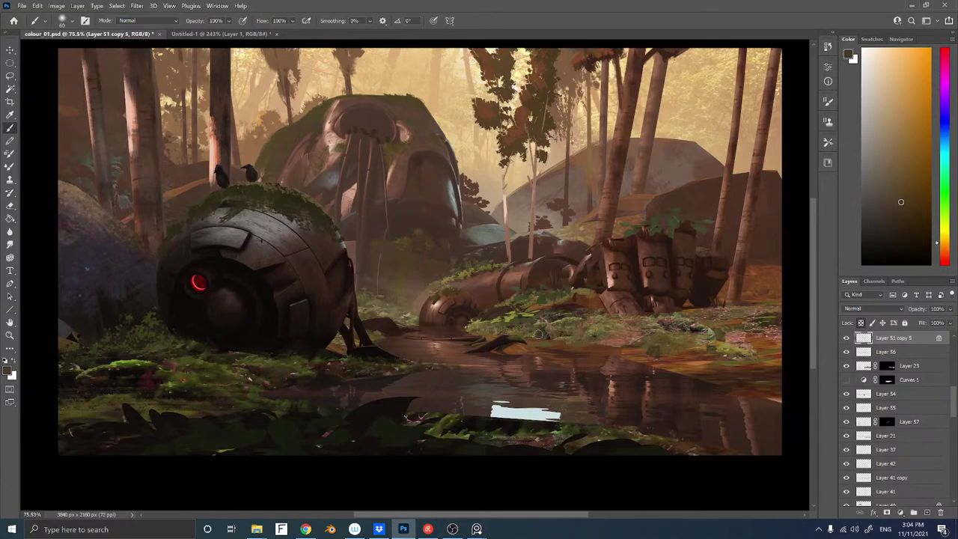
Tint the leaf cluster in front of the arm, on Layer 51 copy 4, with a brown-olive tone sampled from the arm's round end
{"action": "right_click", "coordinate": [508, 322], "text": "ctrl"}
{"action": "left_click", "coordinate": [513, 326]}
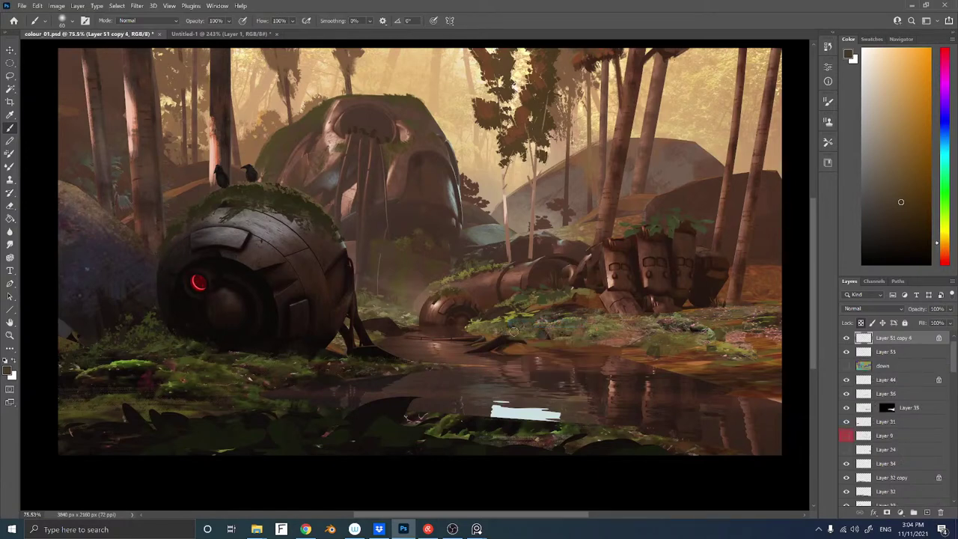
{"action": "left_click", "coordinate": [442, 307], "text": "alt"}
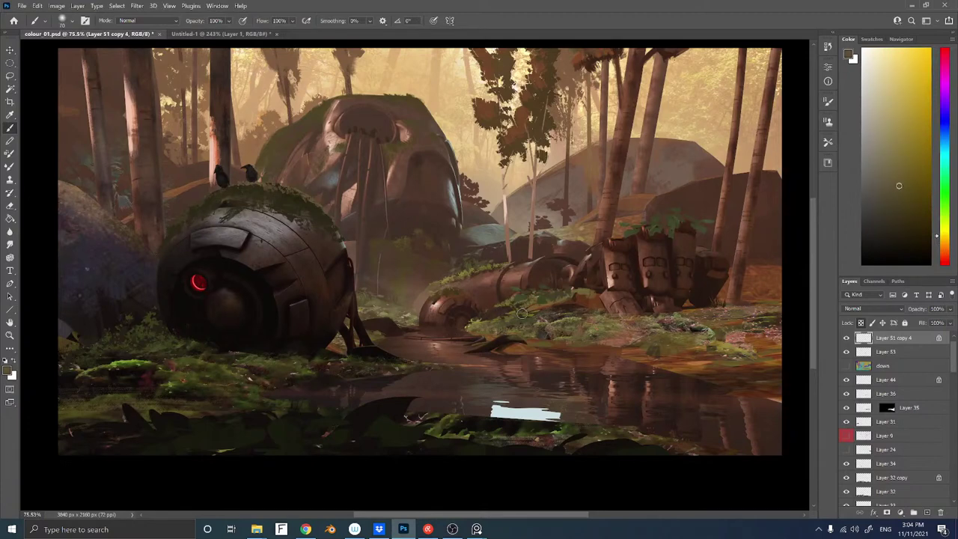
Copy a merged lassoed patch of the foliage in front of the arm to a new layer and enlarge it to about 128%
{"action": "key", "text": "l"}
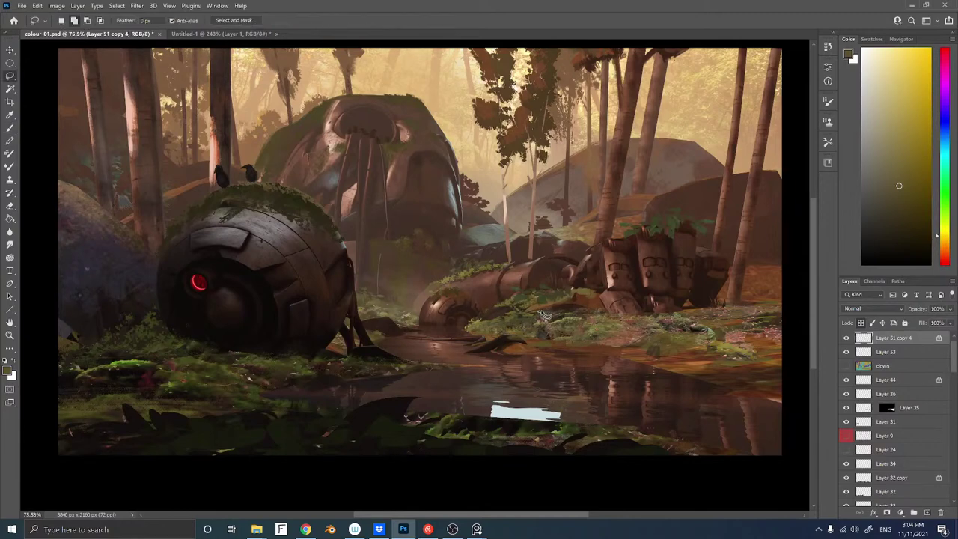
{"action": "mouse_move", "coordinate": [528, 317]}
{"action": "left_mouse_down"}
{"action": "mouse_move", "coordinate": [476, 334]}
{"action": "mouse_move", "coordinate": [555, 324]}
{"action": "mouse_move", "coordinate": [479, 319]}
{"action": "left_mouse_up"}
{"action": "key", "text": "ctrl+shift+c"}
{"action": "key", "text": "ctrl+v"}
{"action": "key", "text": "ctrl+t"}
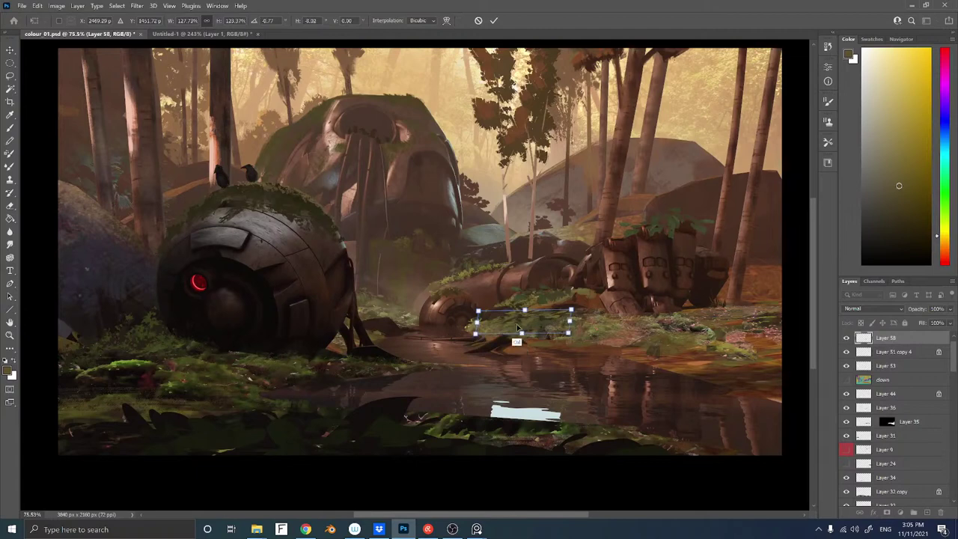
{"action": "key", "text": "Return"}
Break up the edges of the pasted foliage patch using the Ivy brush as a 45 px eraser
{"action": "key", "text": "e"}
{"action": "right_click", "coordinate": [479, 307]}
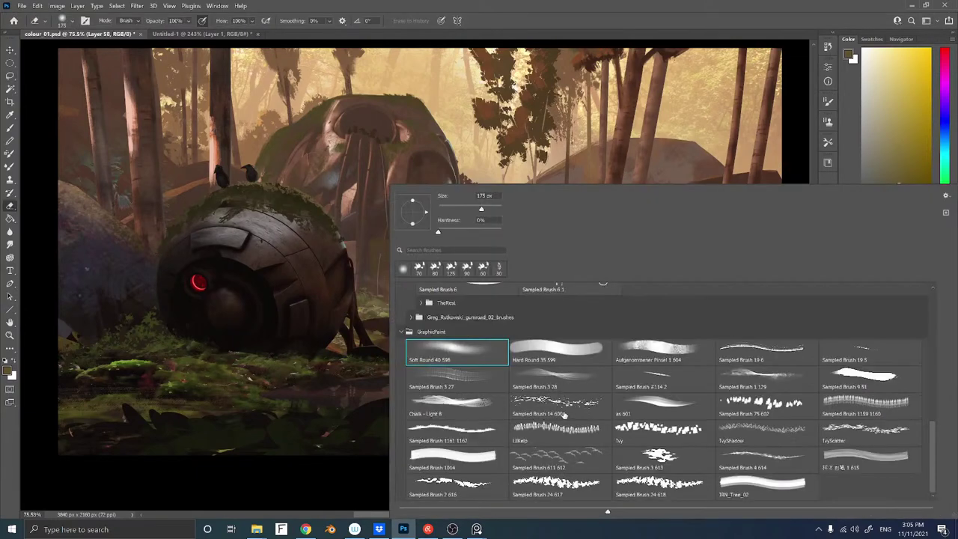
{"action": "left_click", "coordinate": [560, 404]}
{"action": "double_click", "coordinate": [642, 432]}
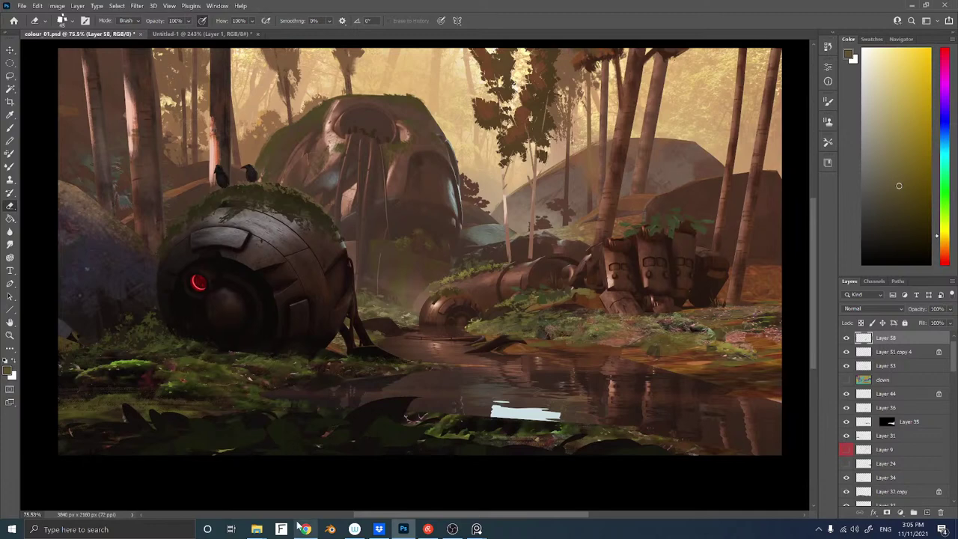
{"action": "mouse_move", "coordinate": [303, 528]}
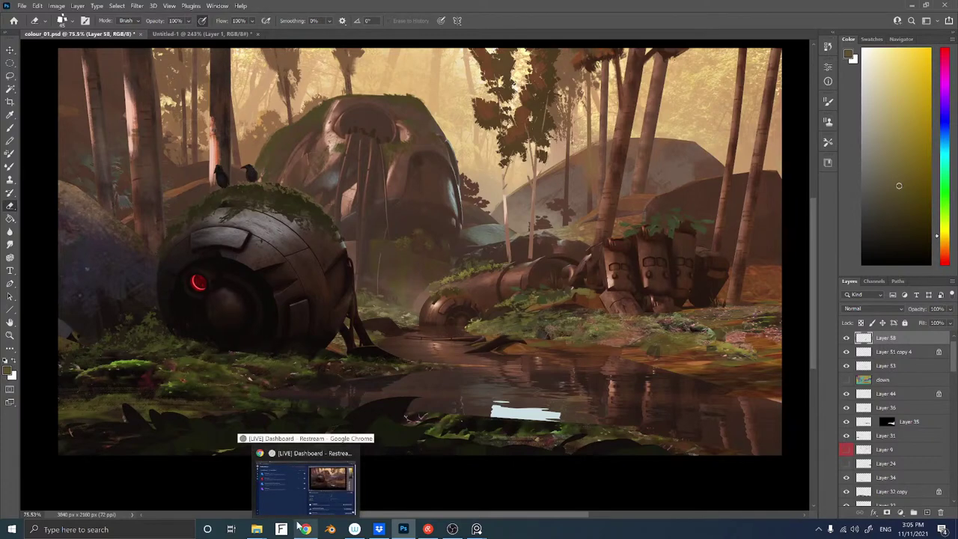
Move the leaf cluster above the robot hand down to the ground beside the fingers and raise its layer to the top of the stack
{"action": "left_click_drag", "start_coordinate": [513, 316], "coordinate": [507, 290]}
{"action": "left_click_drag", "start_coordinate": [325, 324], "coordinate": [382, 295]}
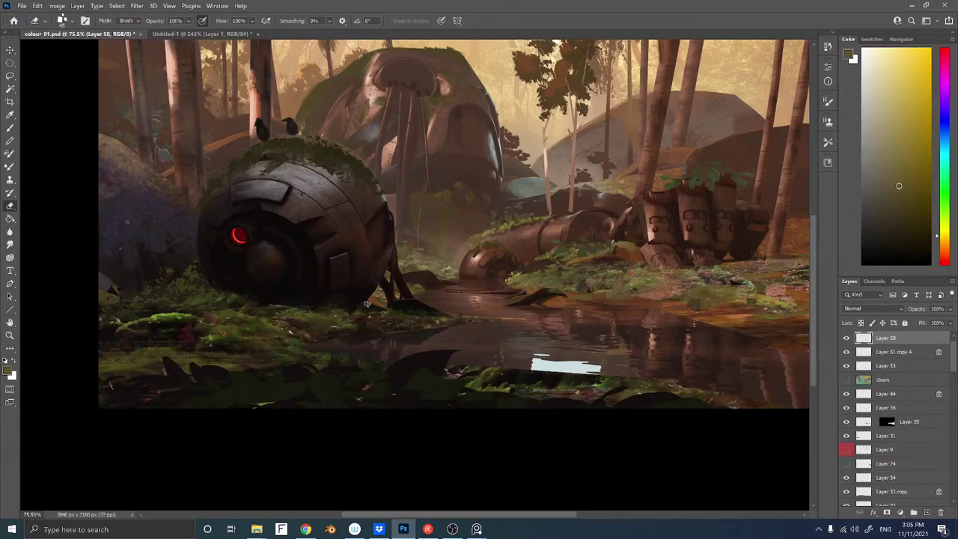
{"action": "right_click", "coordinate": [711, 179], "text": "ctrl"}
{"action": "left_click", "coordinate": [725, 185]}
{"action": "left_click_drag", "start_coordinate": [711, 177], "coordinate": [745, 259], "text": "ctrl"}
{"action": "key", "text": "ctrl+bracketright"}
{"action": "key", "text": "ctrl+bracketright"}
{"action": "key", "text": "ctrl+bracketright"}
{"action": "key", "text": "ctrl+bracketright"}
{"action": "key", "text": "ctrl+bracketright"}
{"action": "key", "text": "ctrl+bracketright"}
{"action": "key", "text": "ctrl+bracketright"}
{"action": "key", "text": "ctrl+bracketright"}
{"action": "key", "text": "ctrl+bracketright"}
{"action": "key", "text": "ctrl+bracketright"}
{"action": "key", "text": "ctrl+bracketright"}
{"action": "key", "text": "ctrl+bracketright"}
{"action": "key", "text": "ctrl+bracketright"}
{"action": "key", "text": "ctrl+bracketright"}
{"action": "key", "text": "ctrl+bracketright"}
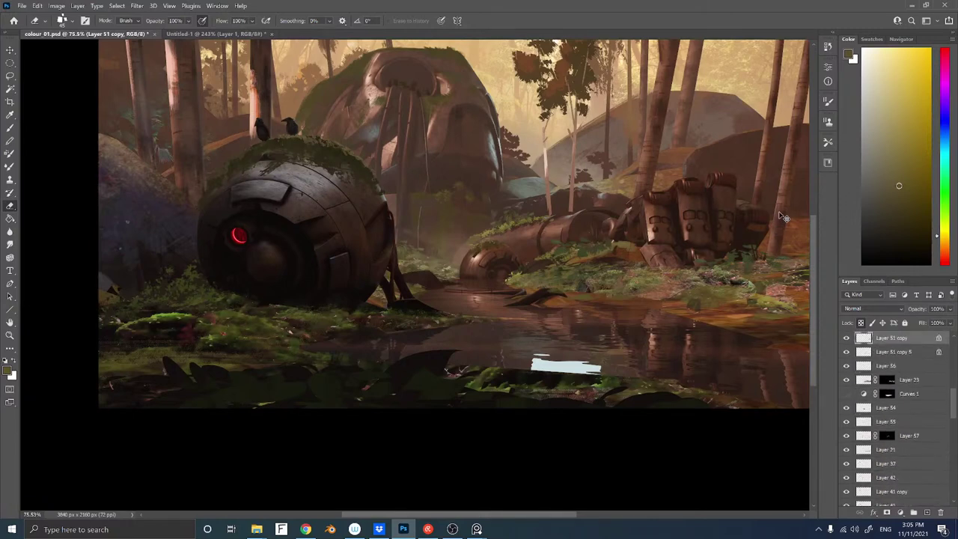
{"action": "key", "text": "ctrl+bracketright"}
{"action": "key", "text": "ctrl+bracketright"}
{"action": "key", "text": "ctrl+bracketright"}
{"action": "key", "text": "ctrl+bracketright"}
{"action": "key", "text": "ctrl+bracketright"}
{"action": "key", "text": "ctrl+bracketright"}
{"action": "key", "text": "ctrl+bracketright"}
{"action": "key", "text": "ctrl+bracketright"}
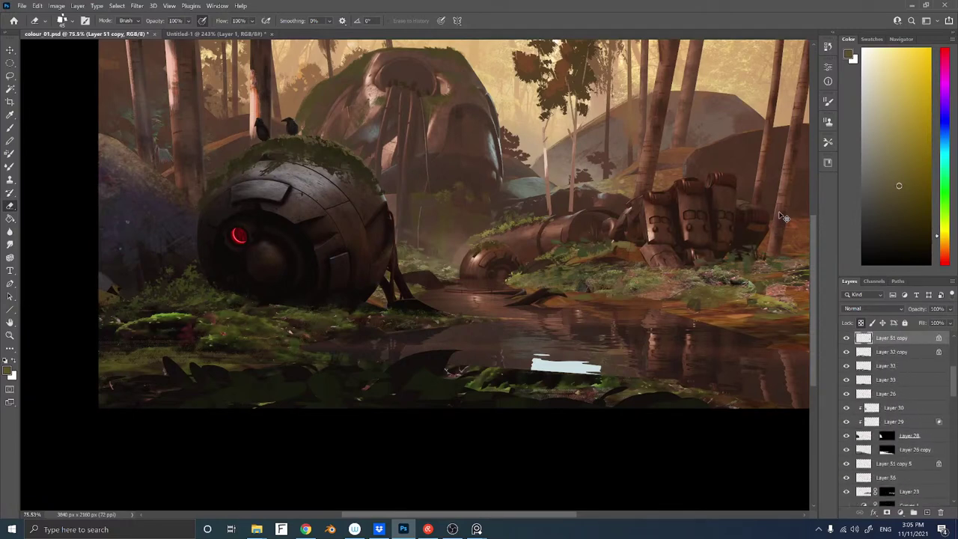
{"action": "key", "text": "ctrl+bracketright"}
{"action": "key", "text": "ctrl+bracketright"}
{"action": "key", "text": "ctrl+bracketright"}
{"action": "key", "text": "ctrl+bracketright"}
{"action": "key", "text": "ctrl+bracketright"}
{"action": "key", "text": "ctrl+bracketright"}
{"action": "key", "text": "ctrl+bracketright"}
{"action": "key", "text": "ctrl+bracketright"}
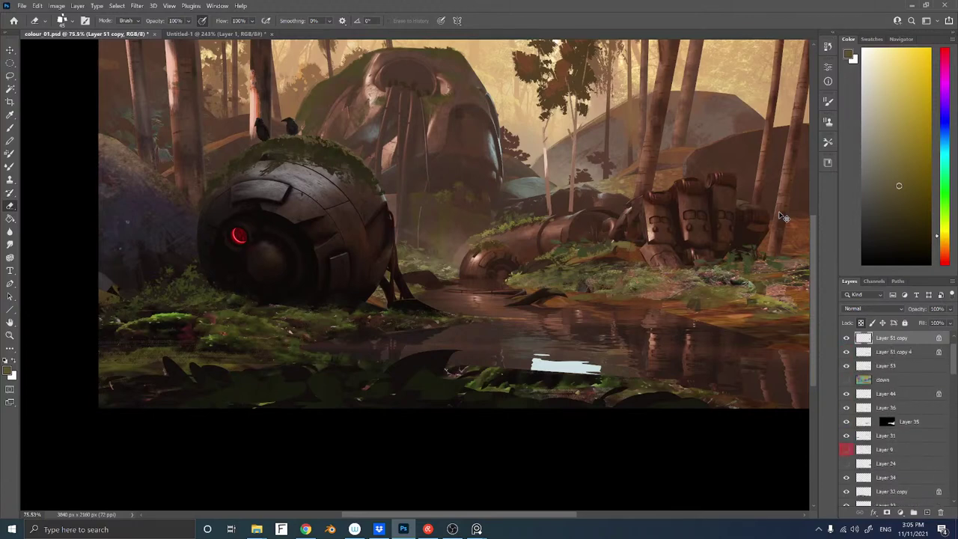
{"action": "key", "text": "ctrl+bracketright"}
Recolour the leaf cluster beside the robot's fingers, on Layer 51 copy, with hue -31 and saturation +30
{"action": "left_click_drag", "start_coordinate": [643, 317], "coordinate": [505, 285]}
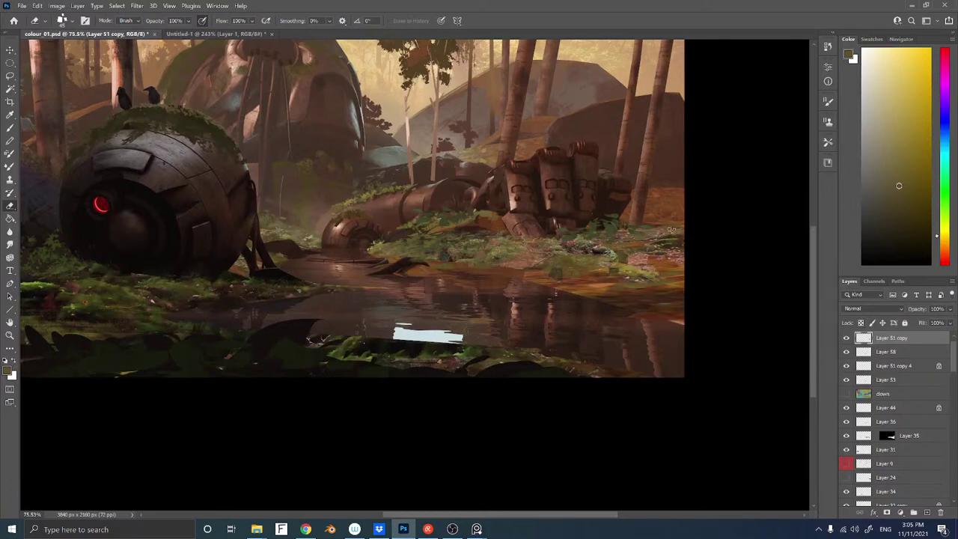
{"action": "key", "text": "ctrl+u"}
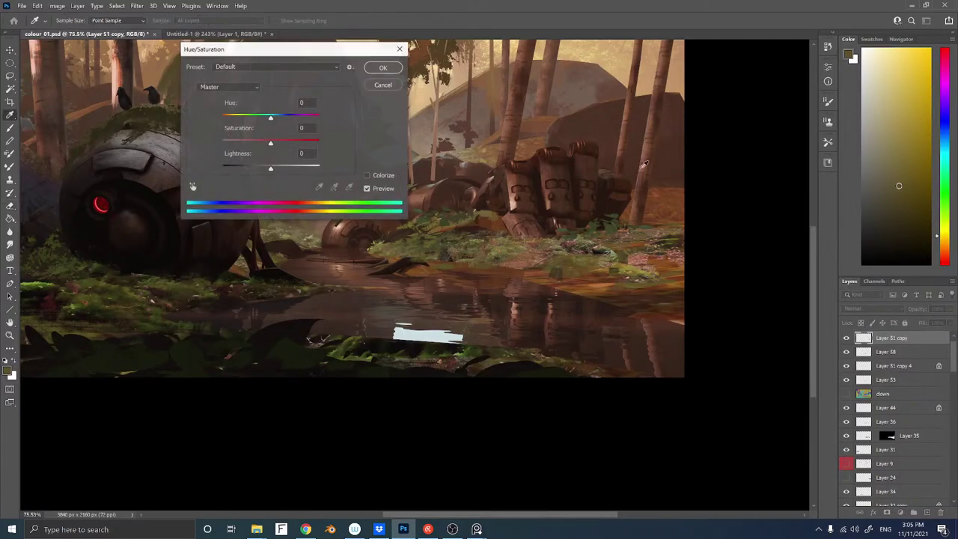
{"action": "left_click_drag", "start_coordinate": [272, 120], "coordinate": [291, 144]}
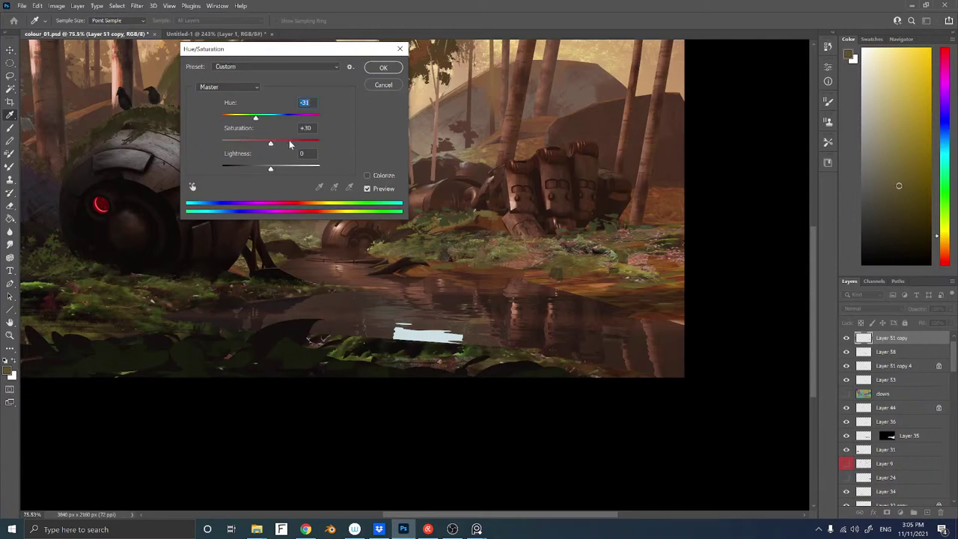
{"action": "left_click", "coordinate": [380, 68]}
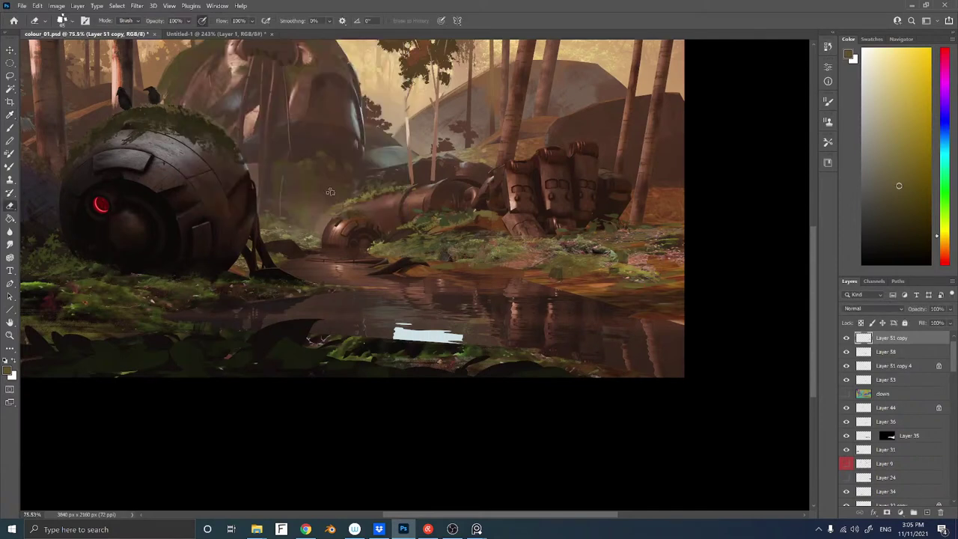
Recolour the leaf cluster in front of the arm, on Layer 51, with hue -26, saturation +51 and lightness +5
{"action": "left_click_drag", "start_coordinate": [349, 276], "coordinate": [418, 237]}
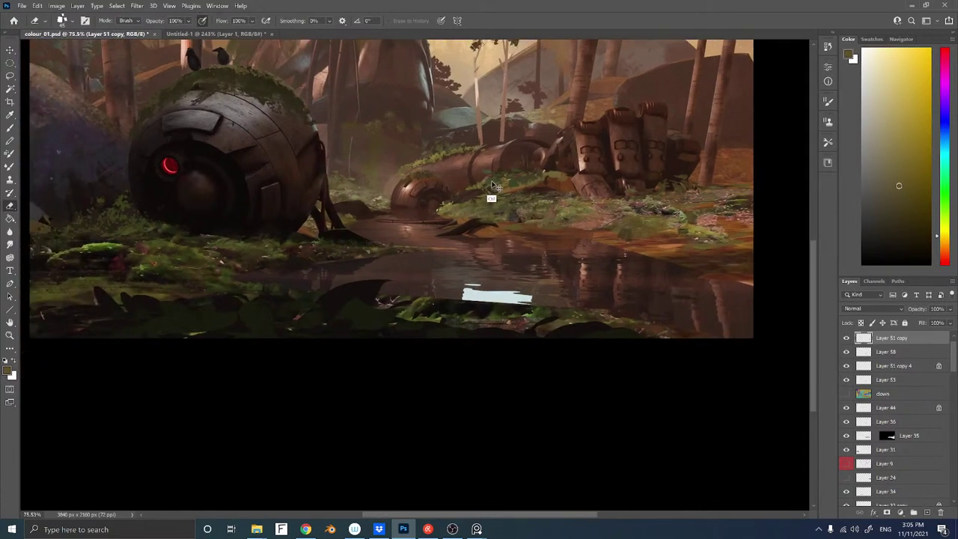
{"action": "right_click", "coordinate": [491, 182], "text": "ctrl"}
{"action": "left_click", "coordinate": [512, 187]}
{"action": "key", "text": "ctrl+u"}
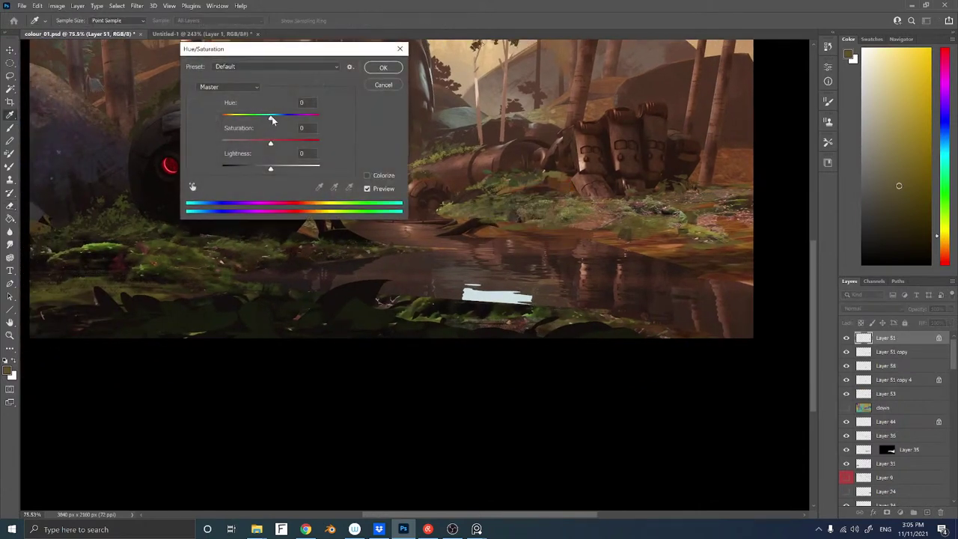
{"action": "left_click_drag", "start_coordinate": [271, 118], "coordinate": [298, 149]}
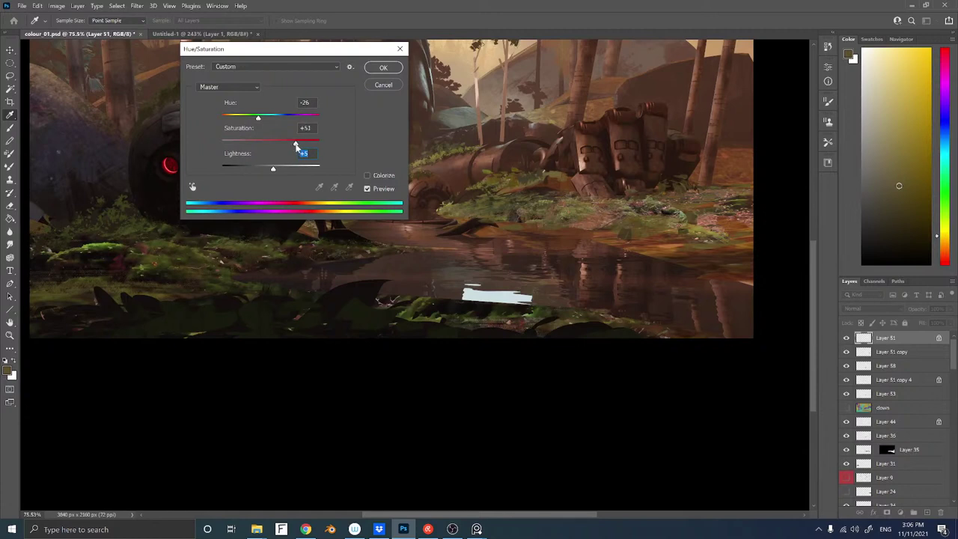
{"action": "left_click", "coordinate": [381, 68]}
{"action": "key", "text": "e"}
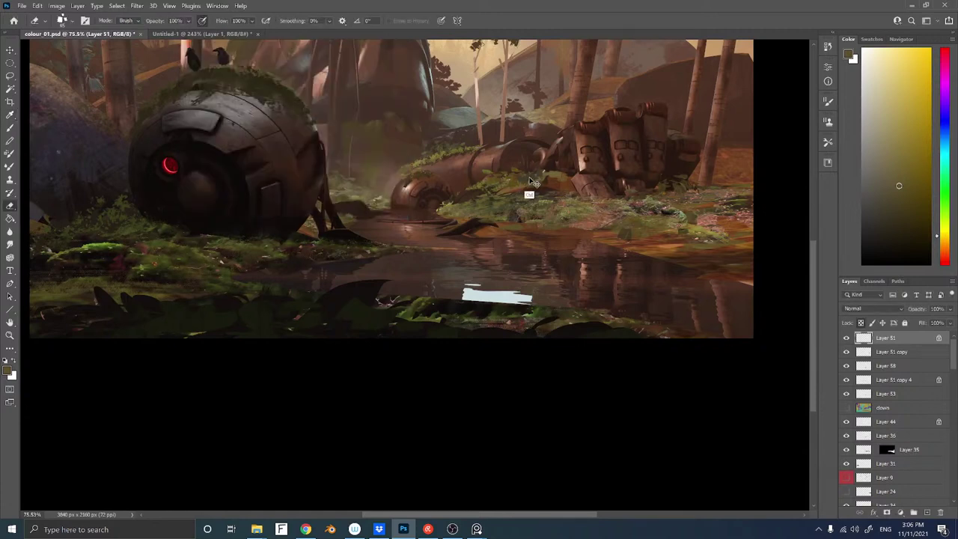
Try a Magic Wand selection of the foliage patch in front of the arm, on Layer 36
{"action": "right_click", "coordinate": [529, 182], "text": "ctrl"}
{"action": "left_click", "coordinate": [546, 188]}
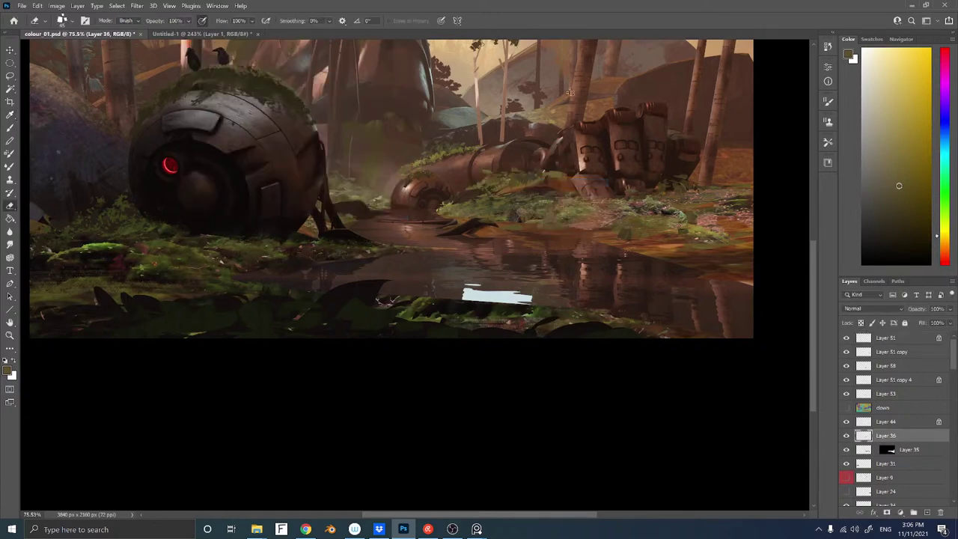
{"action": "key", "text": "w"}
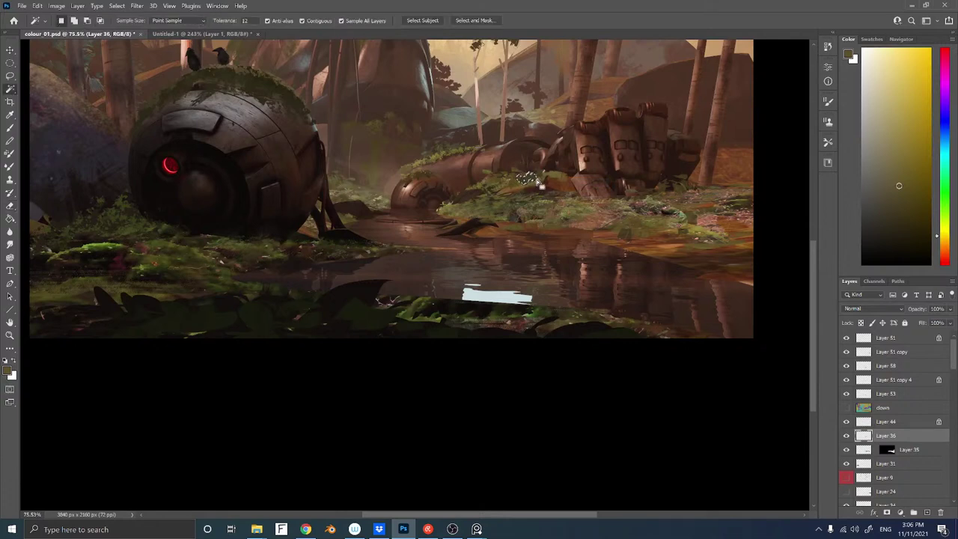
{"action": "left_click", "coordinate": [529, 179], "text": "shift"}
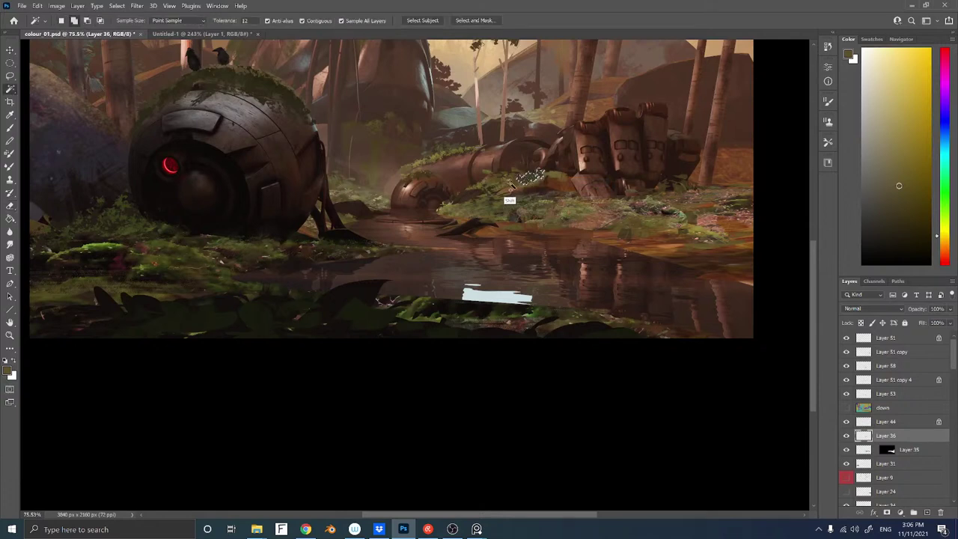
{"action": "key", "text": "b"}
{"action": "key", "text": "ctrl+d"}
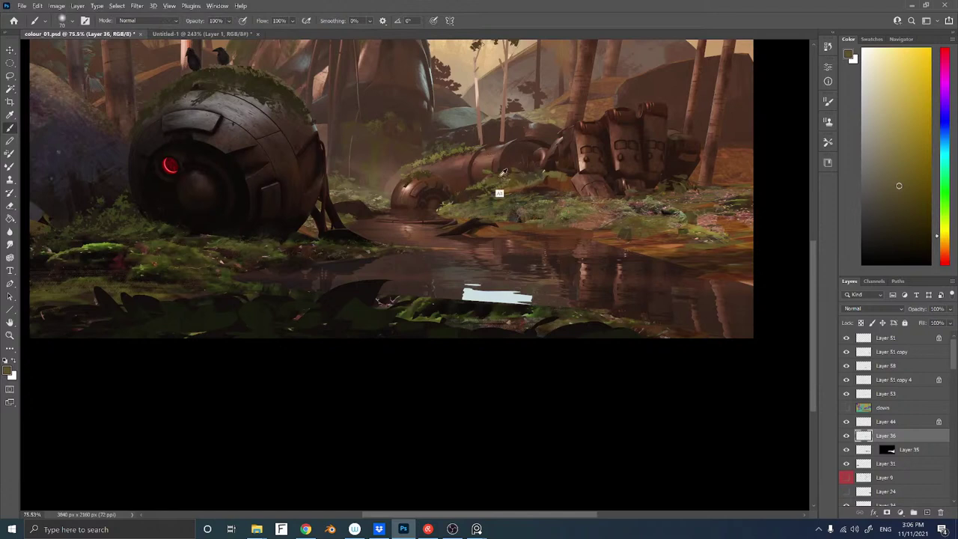
Sample an olive-brown tone from the foliage in front of the arm and add a new layer directly above Layer 36
{"action": "left_click", "coordinate": [497, 193], "text": "alt"}
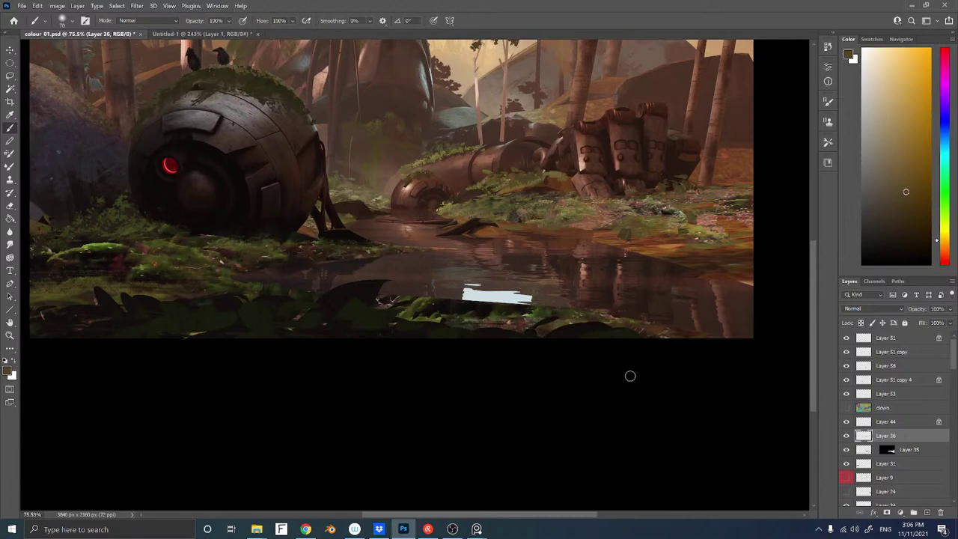
{"action": "left_click_drag", "start_coordinate": [550, 131], "coordinate": [523, 199]}
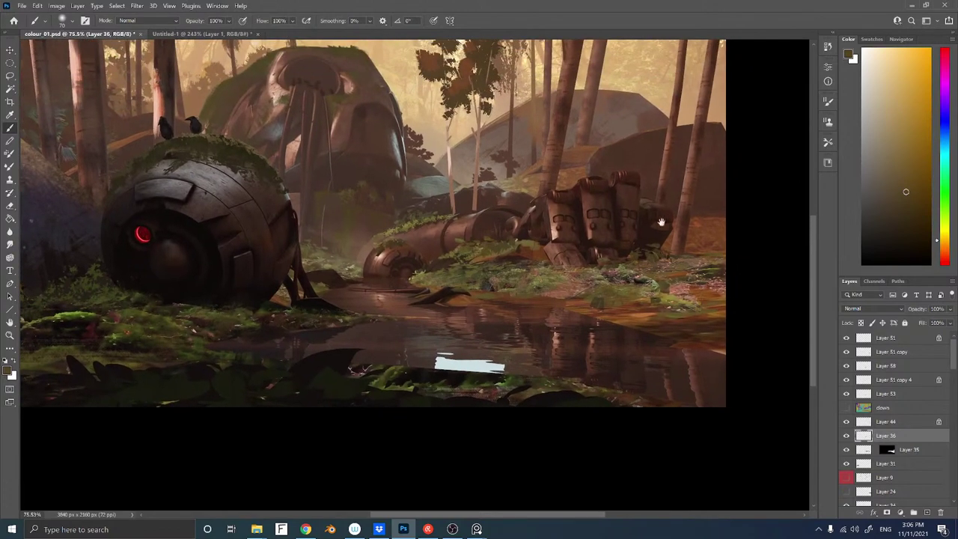
{"action": "key", "text": "ctrl+shift+alt+n"}
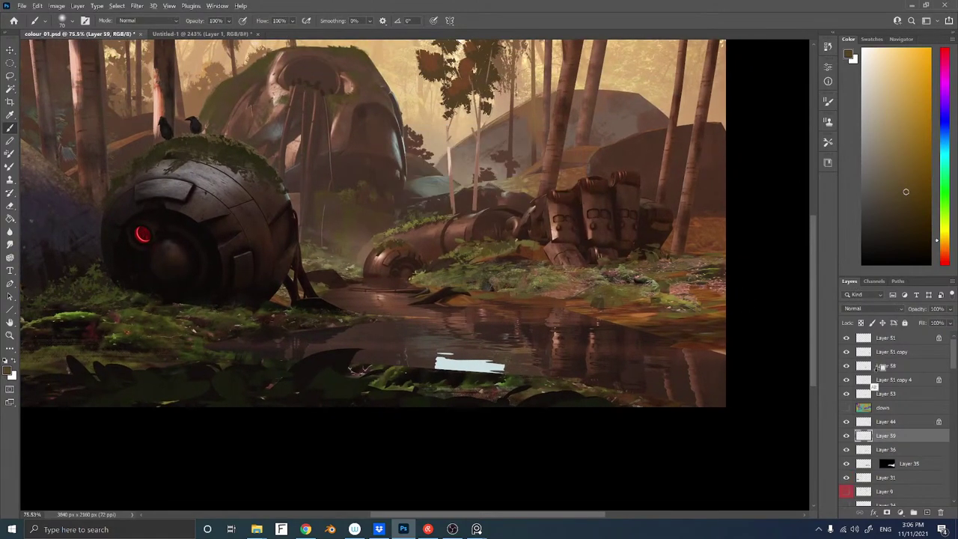
Raise the coloured markup sketch, Layer 9, to the top of the stack, check it against the whole painting, and hide it
{"action": "left_click", "coordinate": [846, 492]}
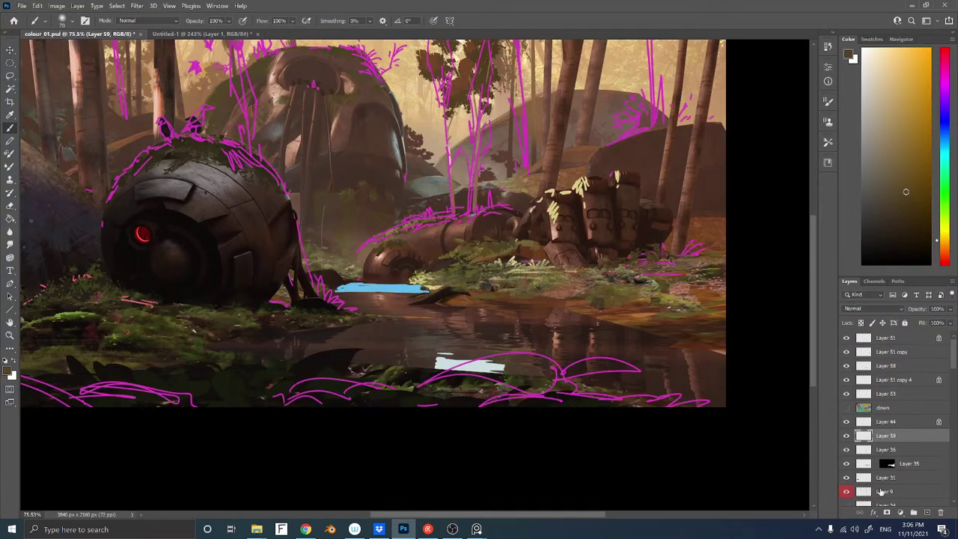
{"action": "left_click", "coordinate": [884, 492]}
{"action": "key", "text": "ctrl+shift+bracketright"}
{"action": "key", "text": "z"}
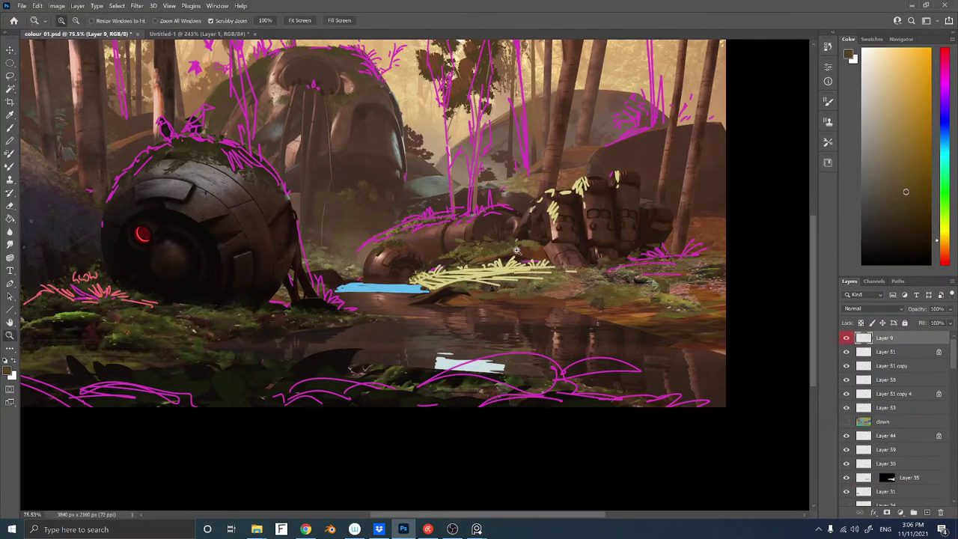
{"action": "left_click_drag", "start_coordinate": [517, 250], "coordinate": [456, 251]}
{"action": "key", "text": "b"}
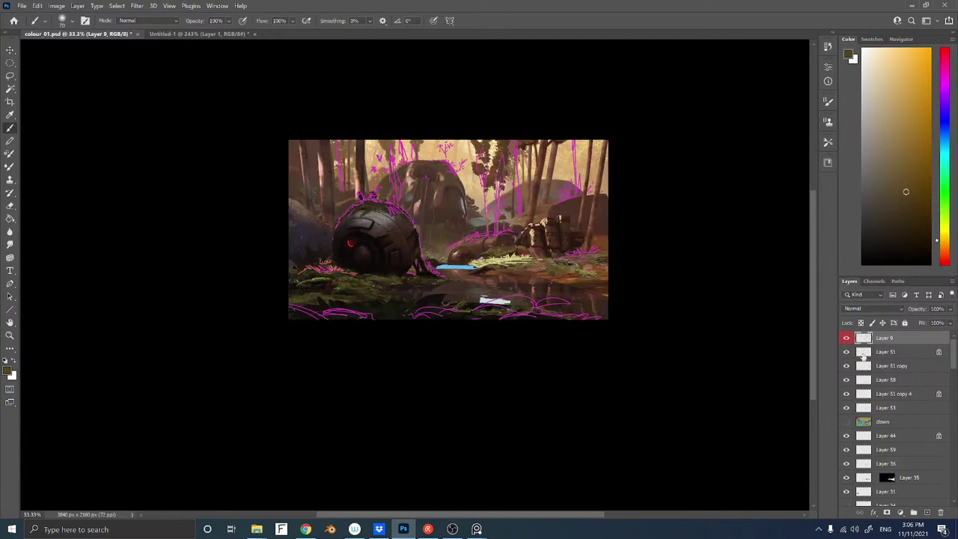
{"action": "left_click", "coordinate": [846, 338]}
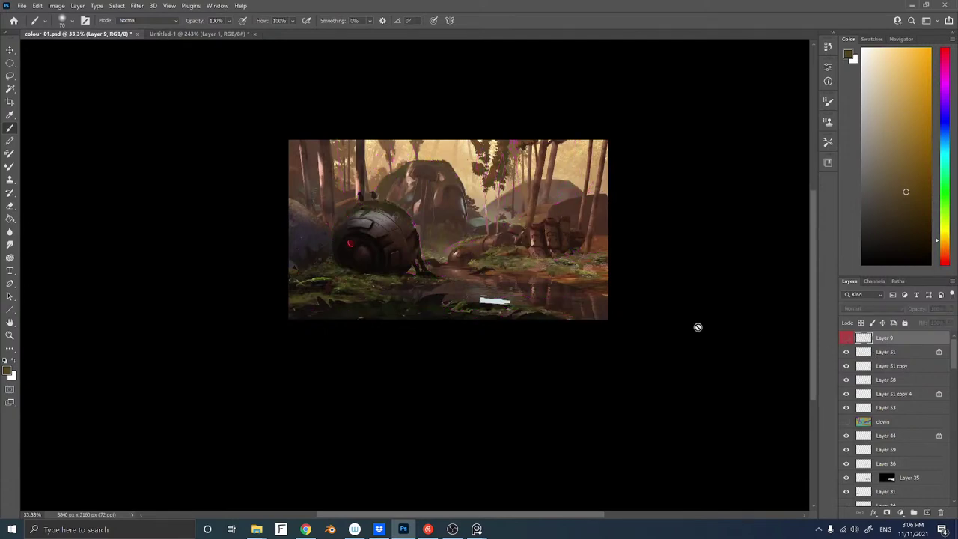
Add a new layer directly above Layer 7, which holds the robot hand, and set its blend mode to Screen
{"action": "mouse_move", "coordinate": [489, 206]}
{"action": "left_mouse_down"}
{"action": "mouse_move", "coordinate": [491, 221]}
{"action": "mouse_move", "coordinate": [488, 206]}
{"action": "mouse_move", "coordinate": [501, 205]}
{"action": "left_mouse_up"}
{"action": "key", "text": "z"}
{"action": "mouse_move", "coordinate": [496, 255]}
{"action": "left_mouse_down"}
{"action": "mouse_move", "coordinate": [475, 231]}
{"action": "mouse_move", "coordinate": [507, 236]}
{"action": "left_mouse_up"}
{"action": "key", "text": "z"}
{"action": "key", "text": "b"}
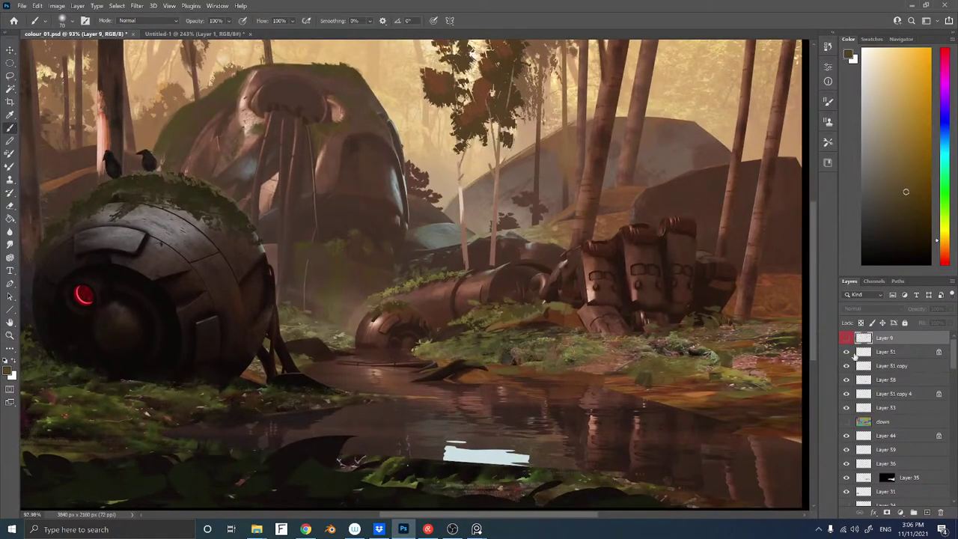
{"action": "scroll", "coordinate": [955, 360], "scroll_direction": "up", "scroll_amount": 1}
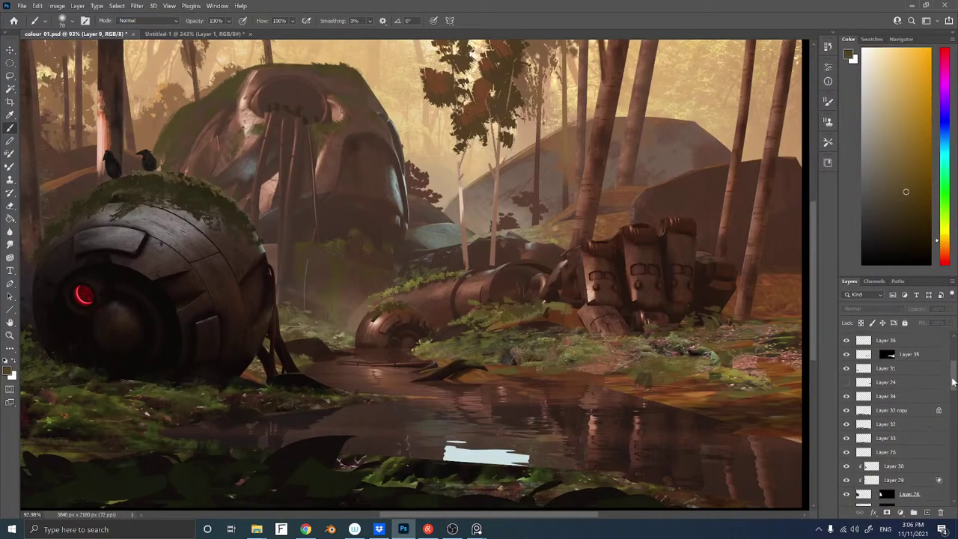
{"action": "right_click", "coordinate": [596, 271], "text": "ctrl"}
{"action": "left_click", "coordinate": [609, 277]}
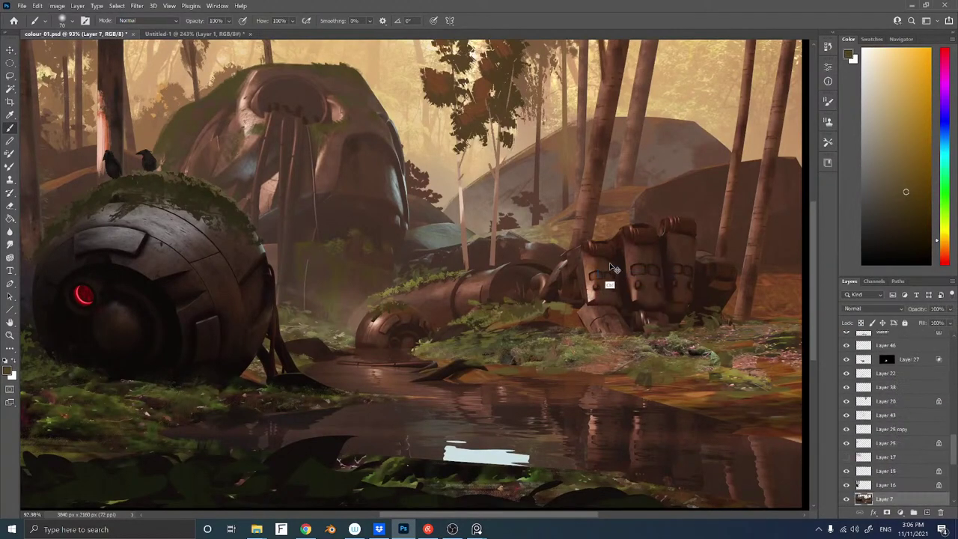
{"action": "key", "text": "ctrl+shift+n"}
{"action": "key", "text": "Return"}
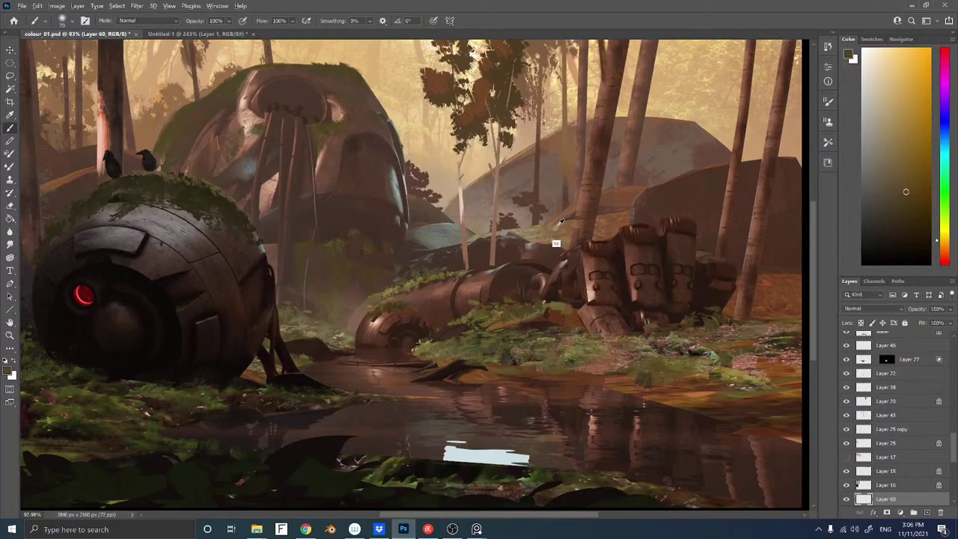
{"action": "left_click", "coordinate": [593, 292], "text": "alt"}
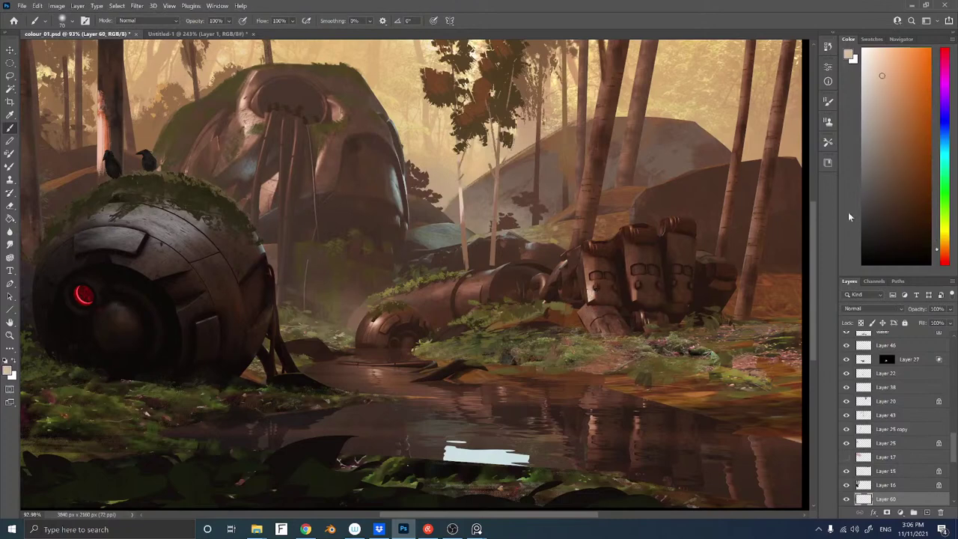
{"action": "left_click", "coordinate": [872, 308]}
{"action": "left_click", "coordinate": [871, 343]}
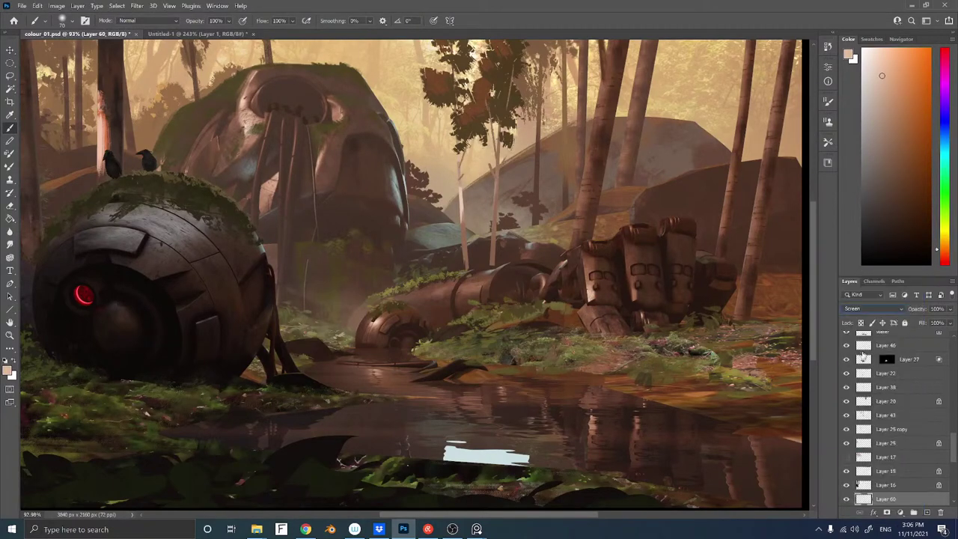
Set up the Hard Round 35 599 brush at 9 px with a medium orange-brown colour
{"action": "right_click", "coordinate": [592, 254]}
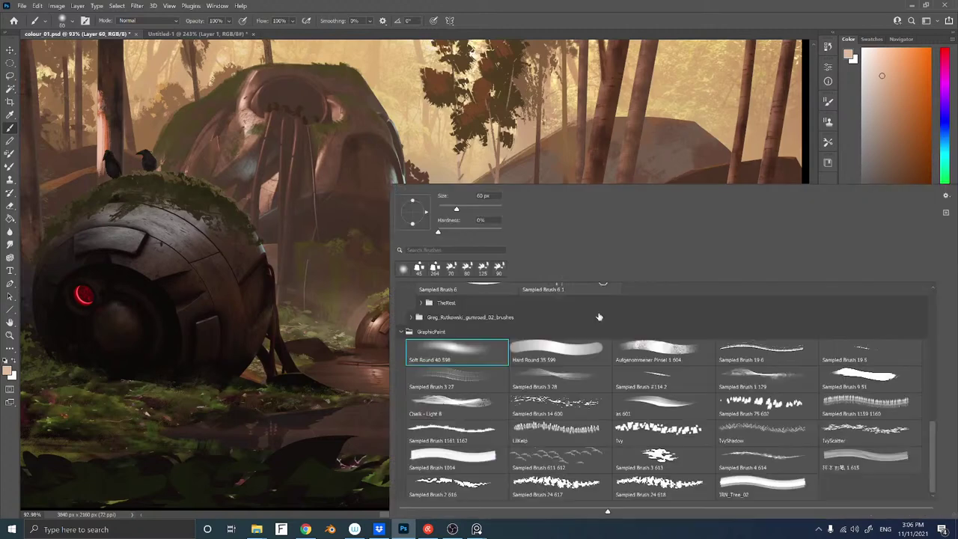
{"action": "left_click", "coordinate": [551, 362]}
{"action": "left_click", "coordinate": [684, 150]}
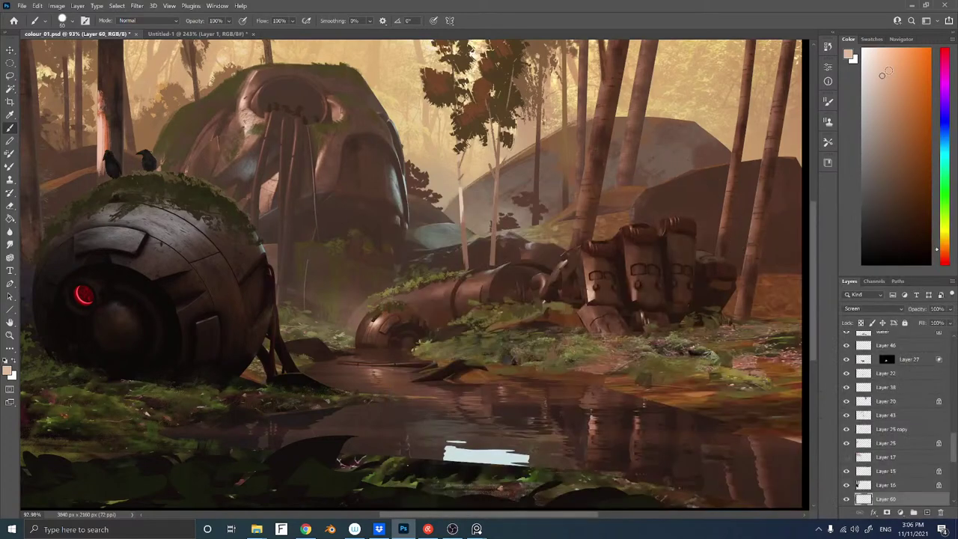
{"action": "left_click", "coordinate": [904, 133]}
{"action": "key", "text": "bracketleft"}
{"action": "key", "text": "bracketleft"}
{"action": "key", "text": "bracketleft"}
{"action": "key", "text": "bracketleft"}
{"action": "key", "text": "bracketleft"}
Lasso the lit side of the finger nearest the wrist and brighten it using Sampled Brush 19 5 at 150 px
{"action": "key", "text": "l"}
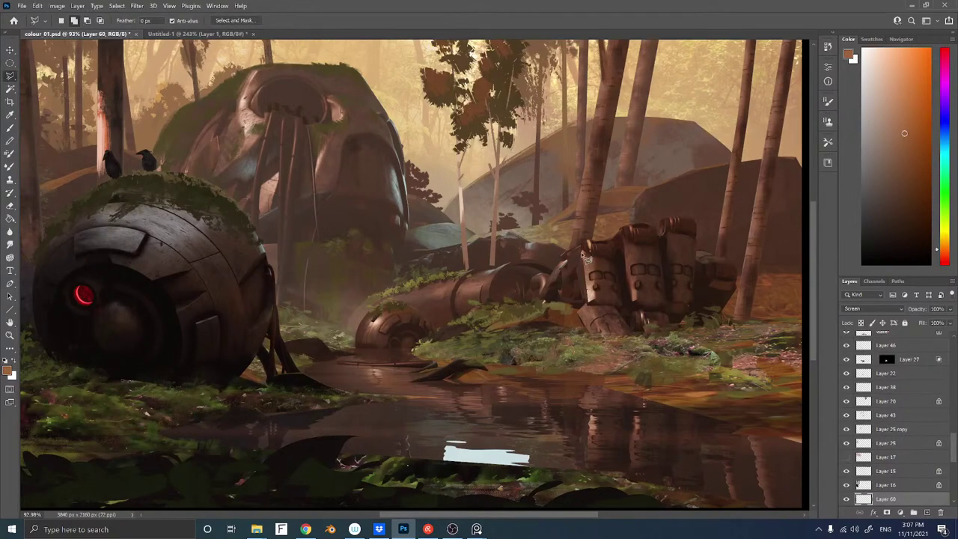
{"action": "mouse_move", "coordinate": [582, 253]}
{"action": "left_mouse_down"}
{"action": "mouse_move", "coordinate": [588, 301]}
{"action": "mouse_move", "coordinate": [596, 261]}
{"action": "mouse_move", "coordinate": [586, 259]}
{"action": "left_mouse_up"}
{"action": "key", "text": "b"}
{"action": "right_click", "coordinate": [584, 372]}
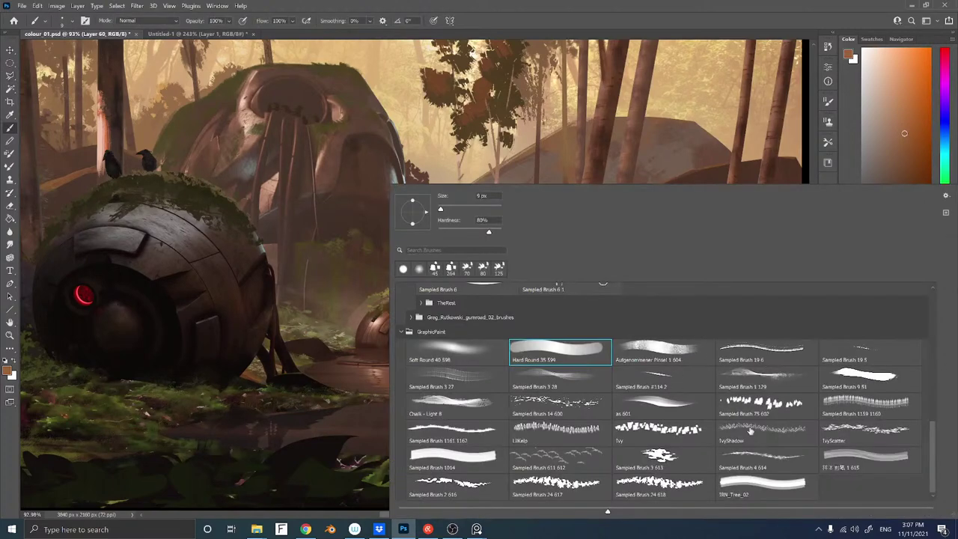
{"action": "left_click", "coordinate": [836, 355]}
{"action": "key", "text": "Return"}
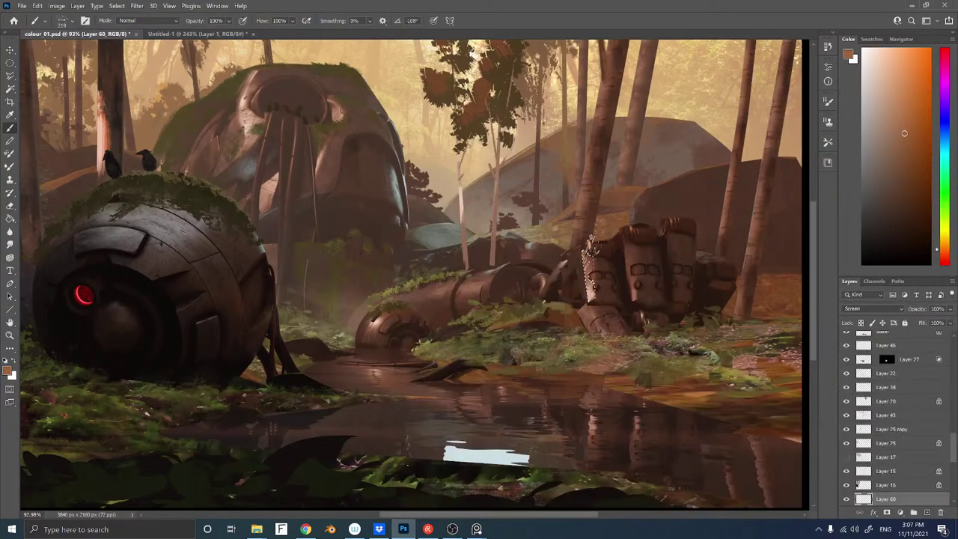
{"action": "key", "text": "bracketleft"}
{"action": "key", "text": "bracketleft"}
{"action": "key", "text": "bracketleft"}
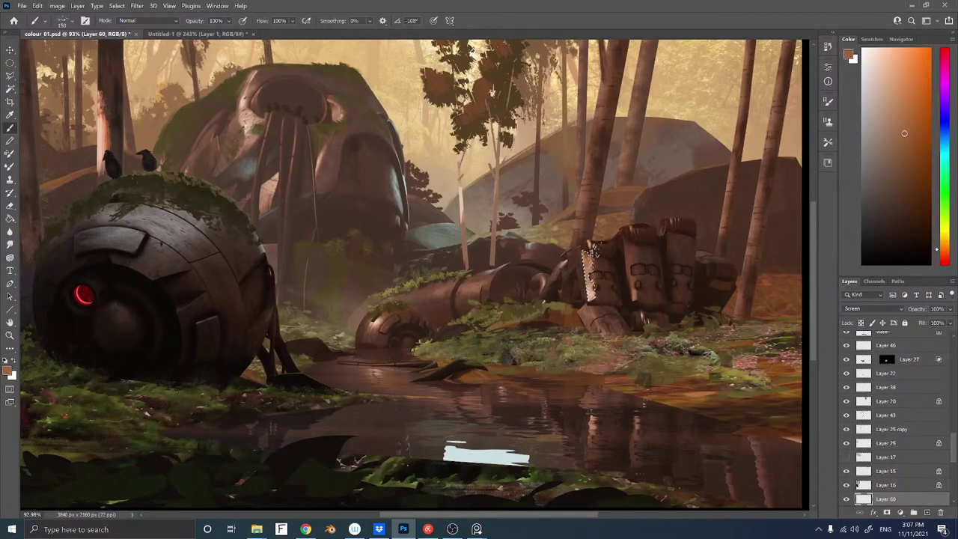
{"action": "key", "text": "ctrl+d"}
Drop the finger selection, add a new Normal layer above the Screen layer (Layer 60), and choose a ragged-edged textured brush preset
{"action": "key", "text": "l"}
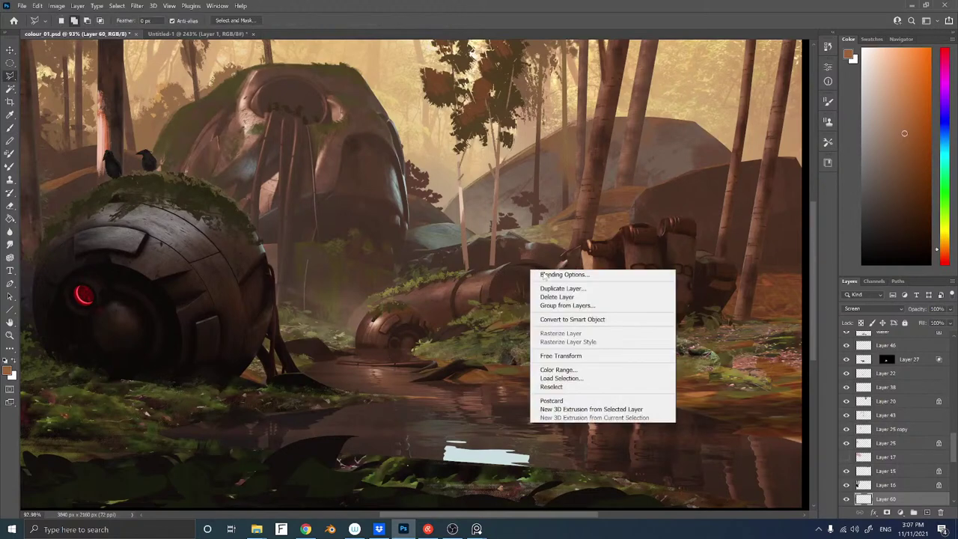
{"action": "right_click", "coordinate": [531, 271]}
{"action": "left_click", "coordinate": [462, 309]}
{"action": "key", "text": "ctrl+shift+n"}
{"action": "key", "text": "Return"}
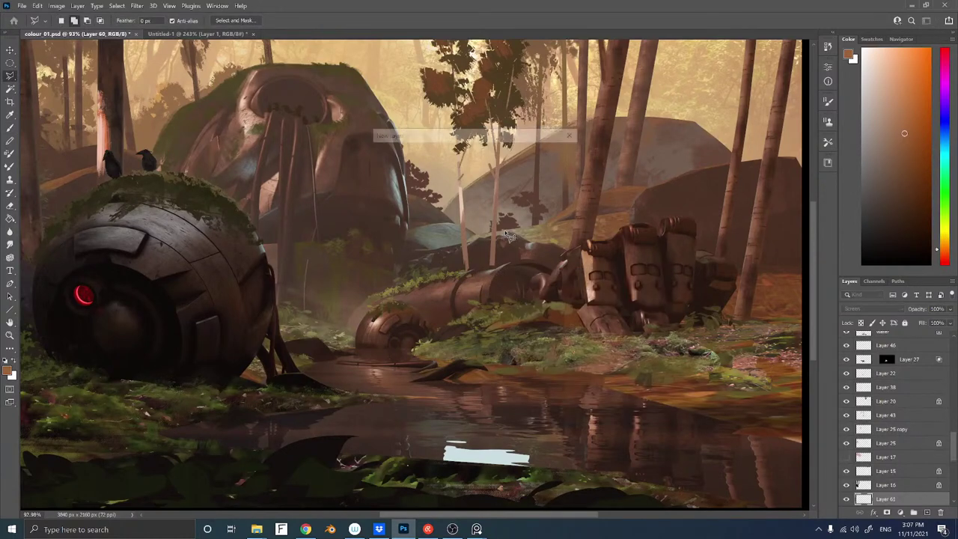
{"action": "key", "text": "b"}
{"action": "right_click", "coordinate": [505, 255]}
{"action": "double_click", "coordinate": [664, 352]}
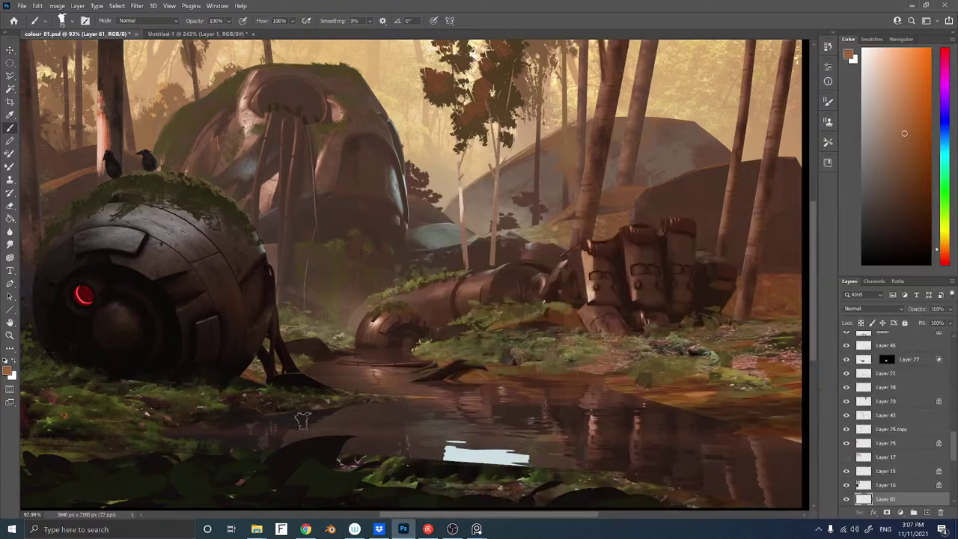
Paint a dark hollow opening with exposed mechanical parts at the wrist end of the fallen forearm, using browns sampled from the arm
{"action": "left_click", "coordinate": [546, 266], "text": "alt"}
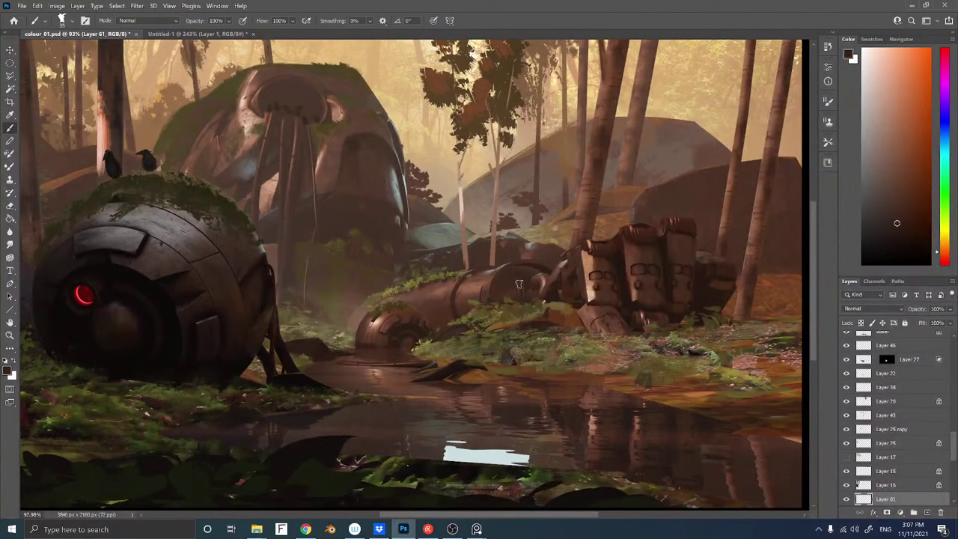
{"action": "key", "text": "bracketleft"}
{"action": "key", "text": "bracketleft"}
{"action": "left_click", "coordinate": [901, 239]}
{"action": "left_click", "coordinate": [534, 284], "text": "alt"}
{"action": "key", "text": "]"}
{"action": "key", "text": "]"}
{"action": "left_click", "coordinate": [504, 291], "text": "alt"}
{"action": "left_click", "coordinate": [538, 274], "text": "alt"}
{"action": "left_click", "coordinate": [487, 292], "text": "alt"}
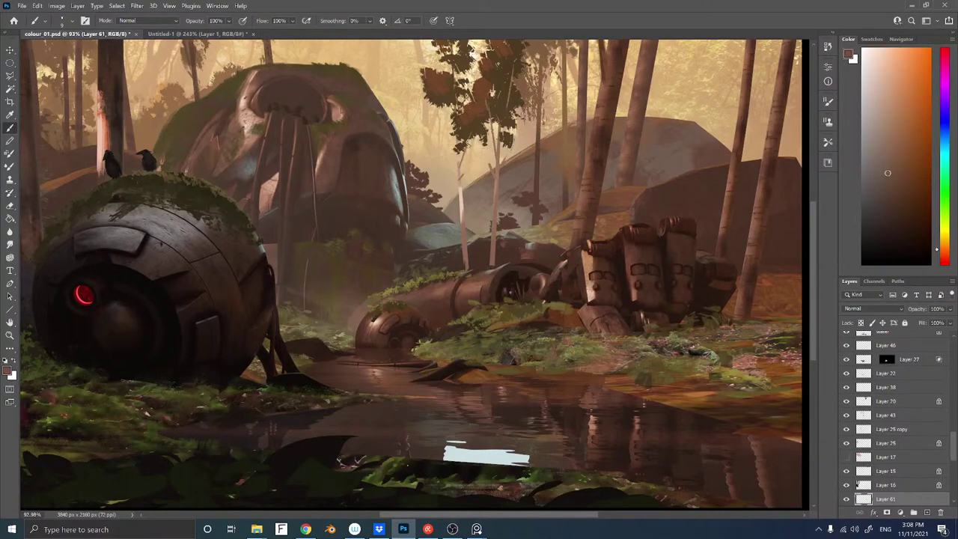
Refine the parts inside the forearm opening and deepen the shadows around the finger bases with sampled dark browns
{"action": "left_click", "coordinate": [879, 191]}
{"action": "left_click", "coordinate": [531, 290], "text": "alt"}
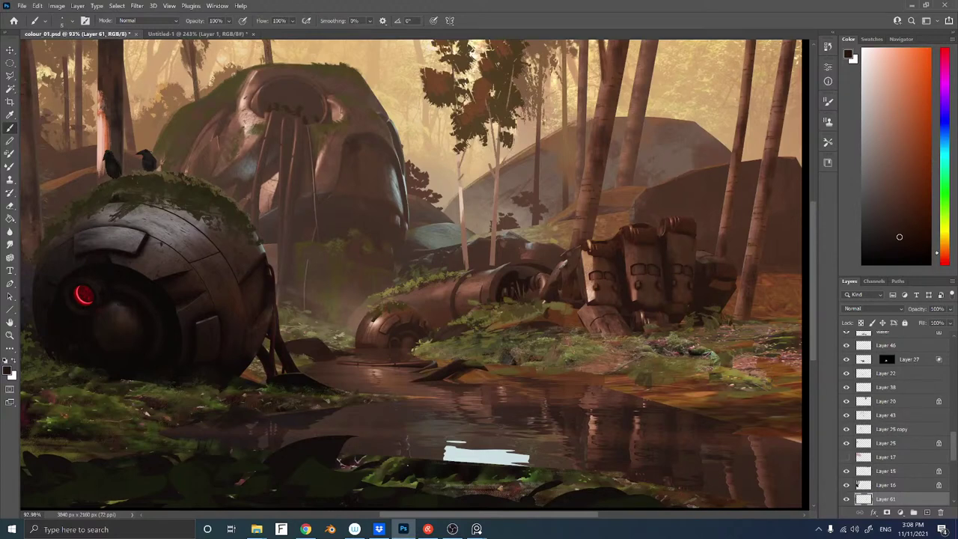
{"action": "left_click", "coordinate": [554, 303], "text": "alt"}
{"action": "left_click", "coordinate": [596, 299], "text": "alt"}
{"action": "left_click", "coordinate": [631, 322], "text": "alt"}
{"action": "key", "text": "bracketright"}
Lasso a small strip at the base of the finger nearest the wrist and paint a pale pinkish highlight there
{"action": "key", "text": "l"}
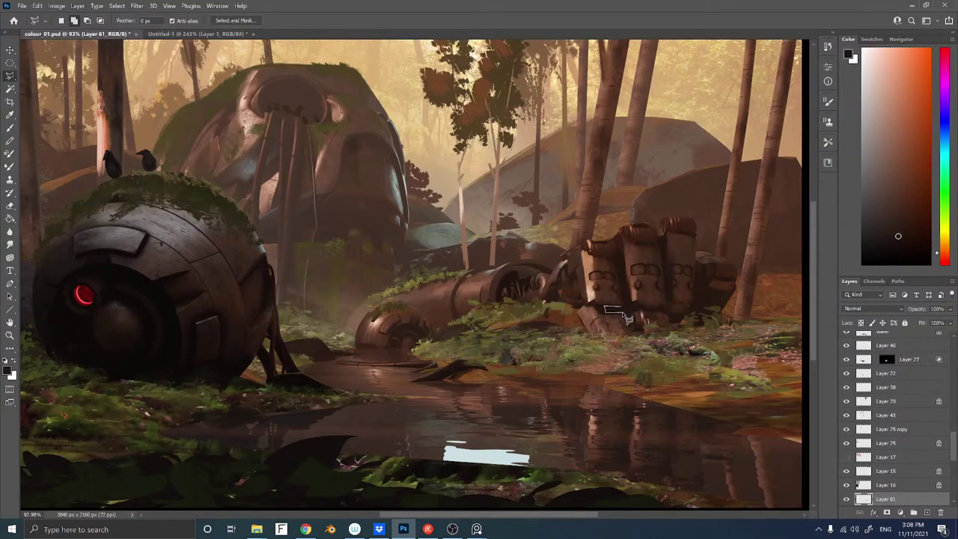
{"action": "key", "text": "b"}
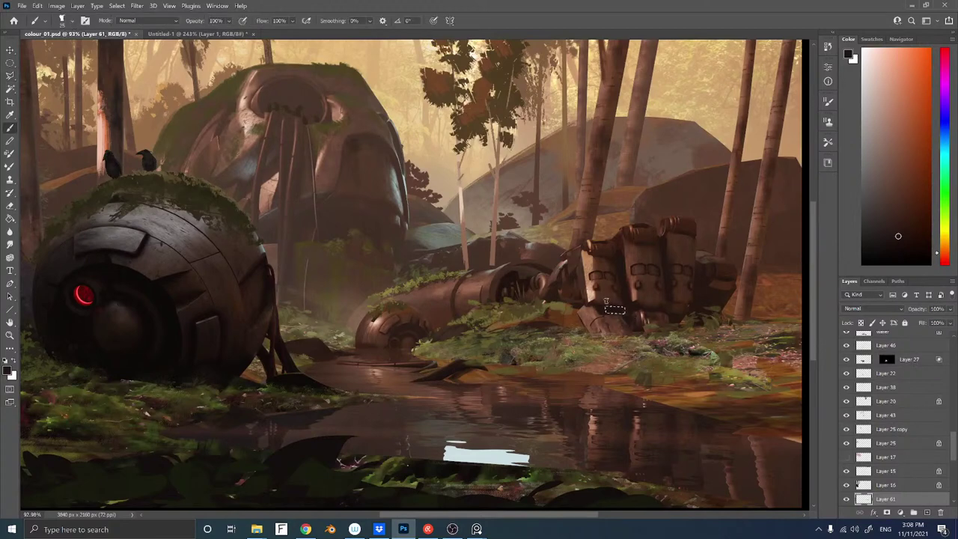
{"action": "left_click", "coordinate": [625, 311], "text": "alt"}
{"action": "left_click", "coordinate": [603, 300], "text": "alt"}
{"action": "left_click", "coordinate": [591, 292], "text": "alt"}
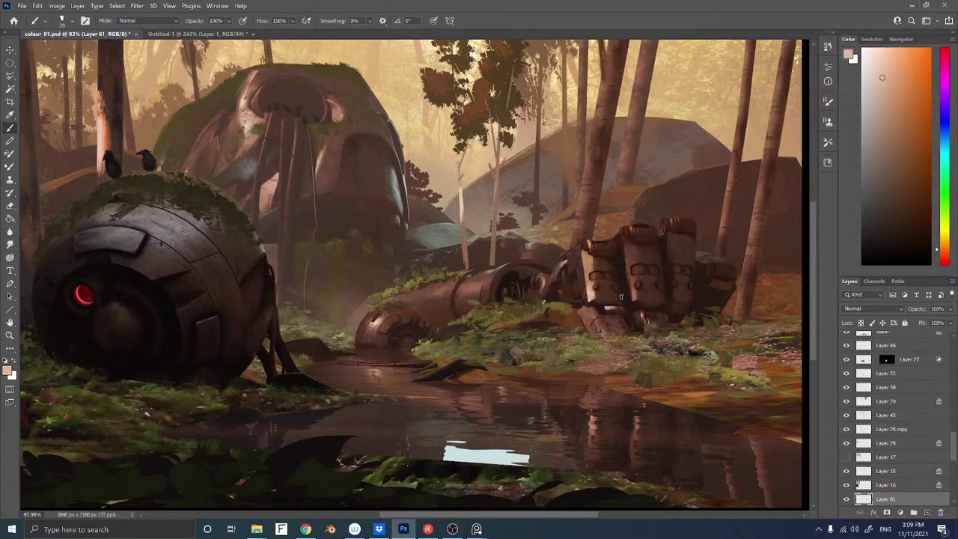
{"action": "left_click", "coordinate": [607, 307], "text": "alt"}
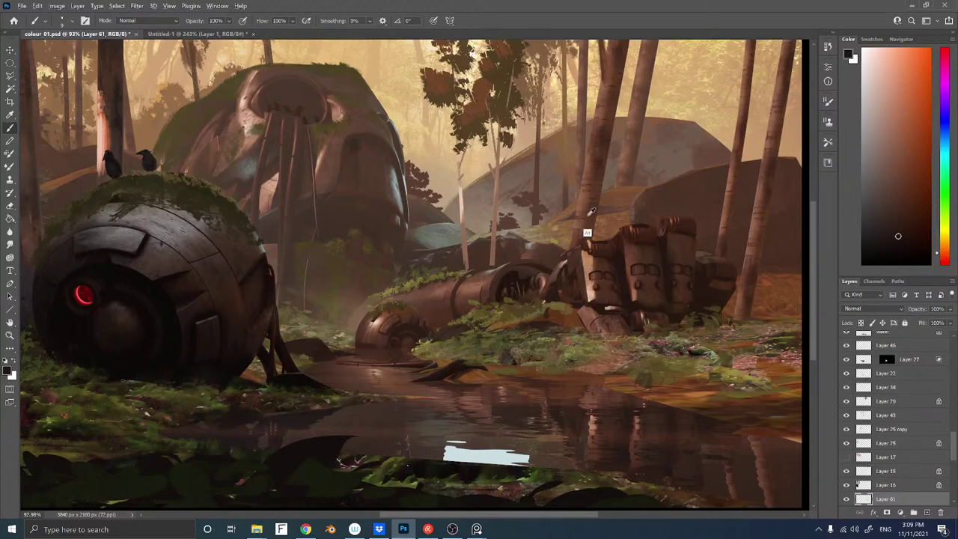
Paint the wrist joint between the forearm opening and the hand with dark and mid browns sampled around it
{"action": "left_click", "coordinate": [568, 305], "text": "alt"}
{"action": "left_click", "coordinate": [566, 278], "text": "alt"}
{"action": "left_click", "coordinate": [555, 295], "text": "alt"}
{"action": "key", "text": "bracketright"}
{"action": "key", "text": "bracketright"}
{"action": "left_click", "coordinate": [578, 284], "text": "alt"}
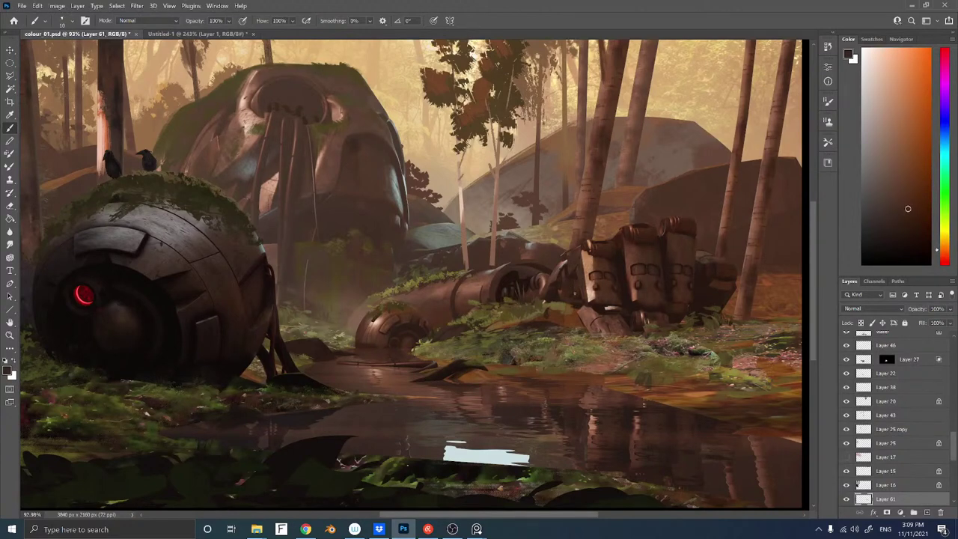
{"action": "left_click", "coordinate": [578, 297], "text": "alt"}
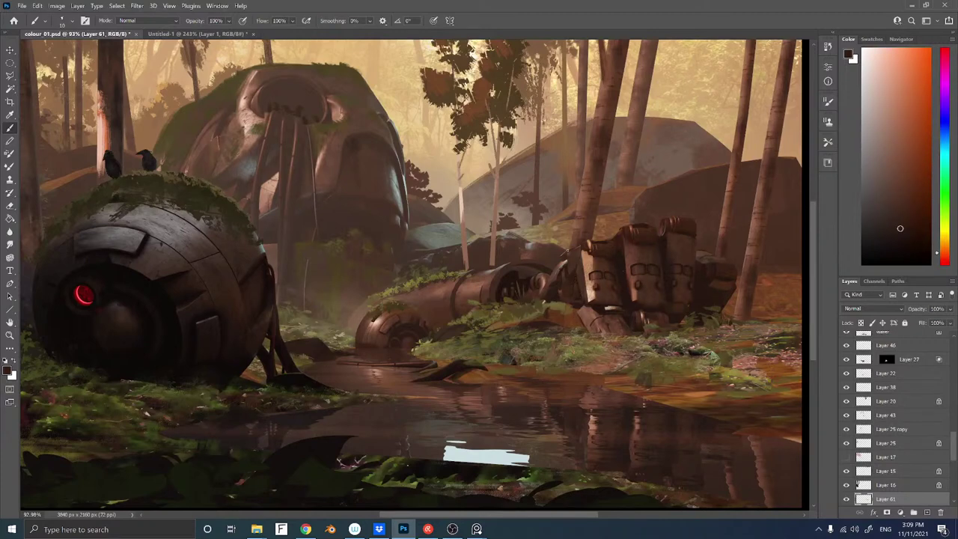
{"action": "left_click", "coordinate": [574, 273], "text": "alt"}
{"action": "left_click", "coordinate": [566, 288], "text": "alt"}
Add orange-tan edge highlights to the upper joints of the robot's fingers with colours sampled from the hand
{"action": "left_click", "coordinate": [621, 258], "text": "alt"}
{"action": "left_click", "coordinate": [637, 244], "text": "alt"}
{"action": "key", "text": "bracketright"}
{"action": "key", "text": "bracketright"}
{"action": "left_click", "coordinate": [636, 244], "text": "alt"}
{"action": "left_click", "coordinate": [599, 263], "text": "alt"}
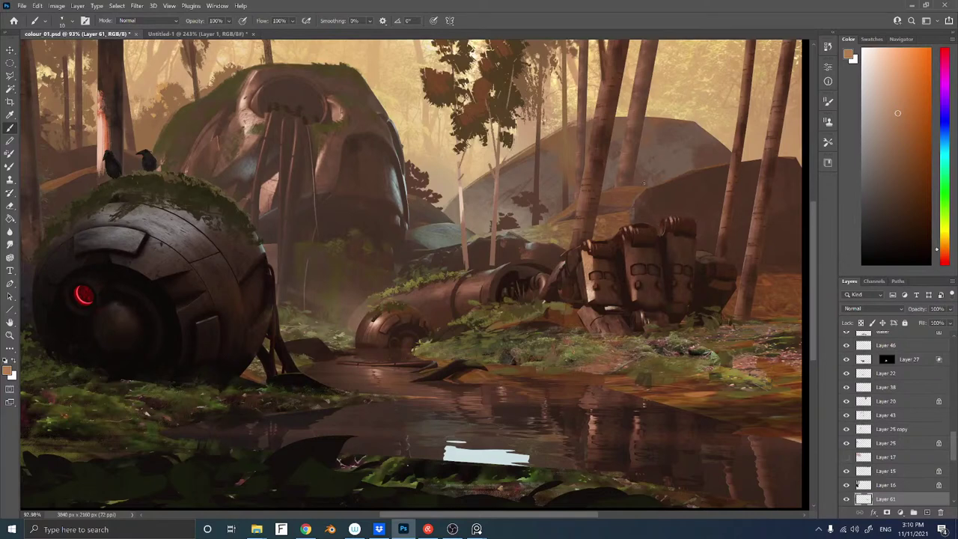
Sample the pale golden sky colour and make the Screen layer, Layer 60, active
{"action": "left_click", "coordinate": [685, 101], "text": "alt"}
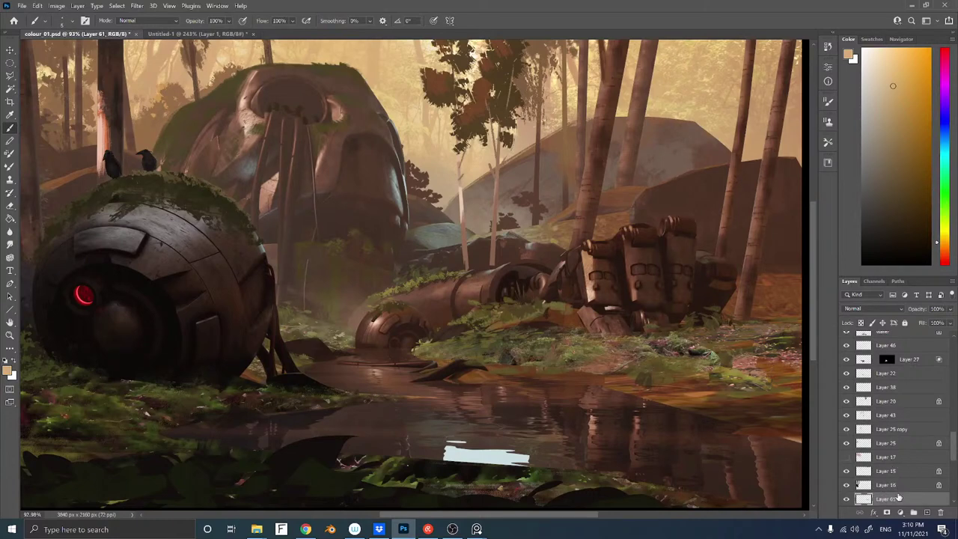
{"action": "right_click", "coordinate": [585, 262], "text": "ctrl"}
{"action": "left_click", "coordinate": [605, 267]}
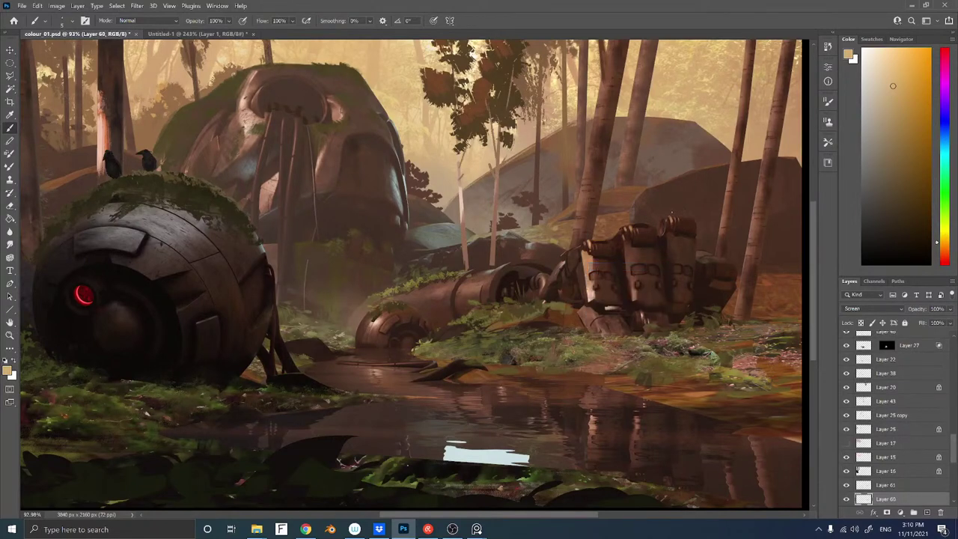
Magic Wand the finger, thumb and wrist regions of the hand on the clown layer, showing that layer only for the selection
{"action": "left_click_drag", "start_coordinate": [954, 444], "coordinate": [953, 344]}
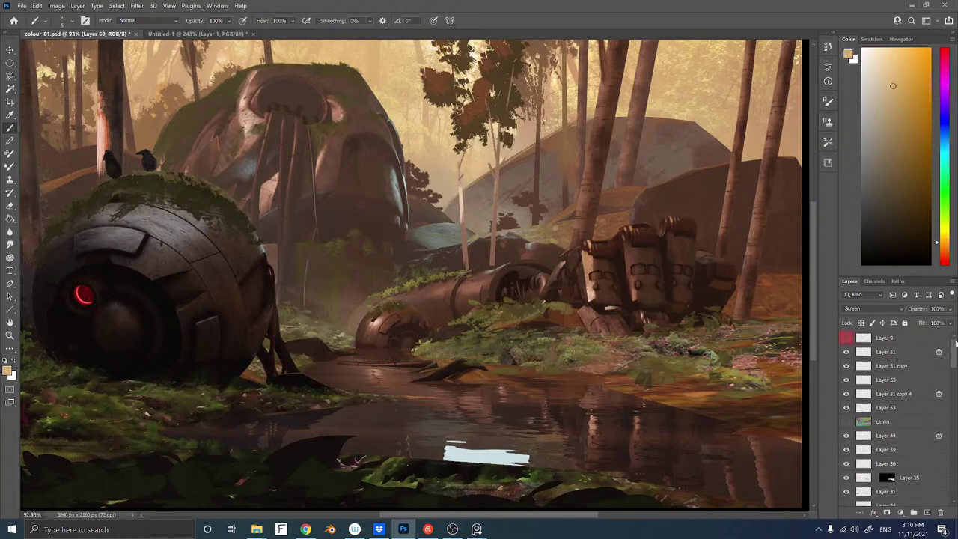
{"action": "left_click", "coordinate": [846, 422]}
{"action": "key", "text": "w"}
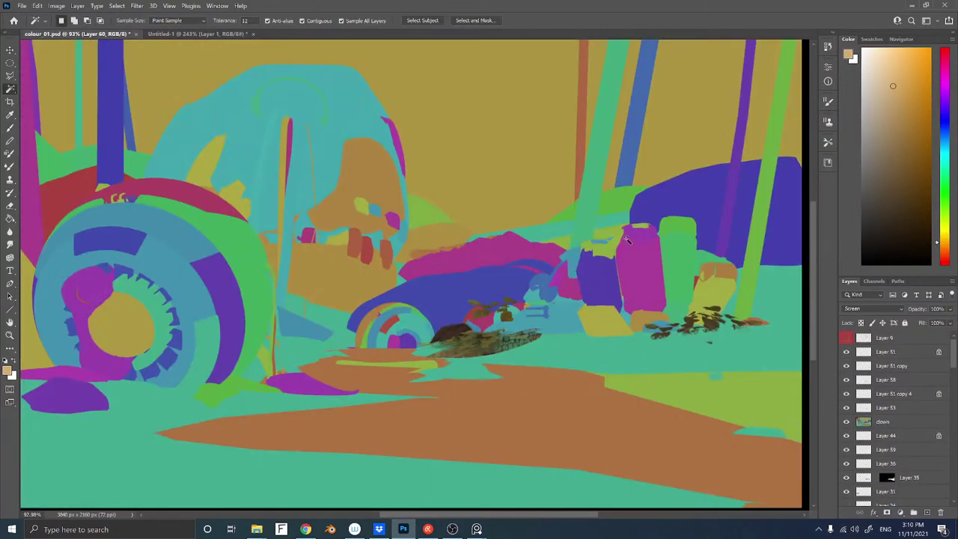
{"action": "left_click", "coordinate": [598, 247], "text": "shift"}
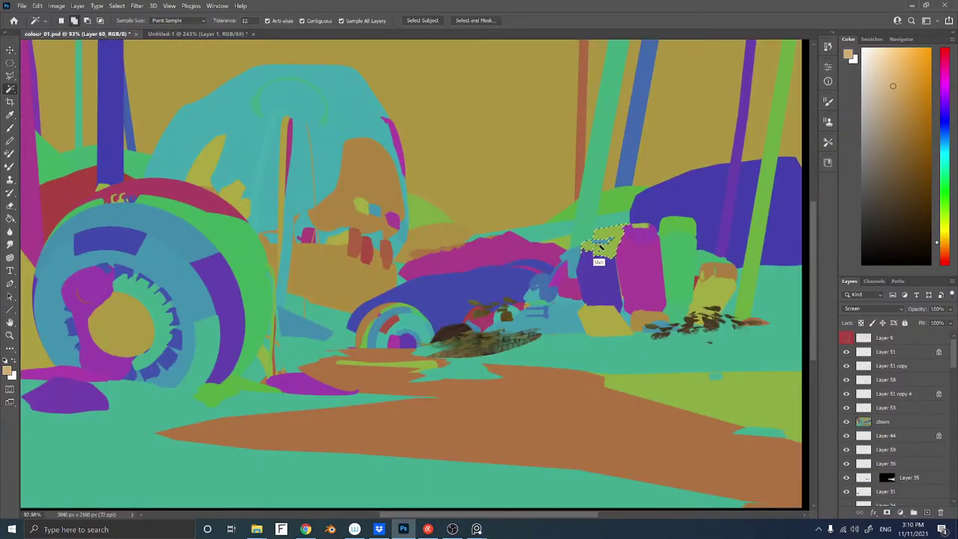
{"action": "left_click", "coordinate": [642, 228], "text": "shift"}
{"action": "left_click", "coordinate": [673, 227], "text": "shift"}
{"action": "left_click", "coordinate": [681, 244], "text": "shift"}
{"action": "left_click", "coordinate": [638, 258], "text": "shift"}
{"action": "left_click", "coordinate": [585, 272], "text": "shift"}
{"action": "left_click", "coordinate": [561, 270], "text": "shift"}
{"action": "left_click", "coordinate": [710, 271], "text": "shift"}
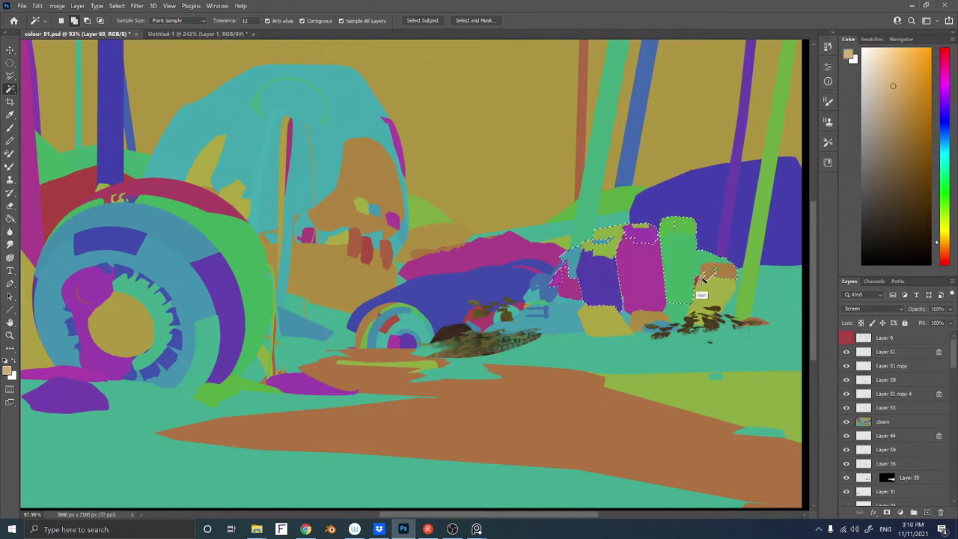
{"action": "left_click", "coordinate": [708, 298], "text": "shift"}
{"action": "left_click", "coordinate": [846, 423]}
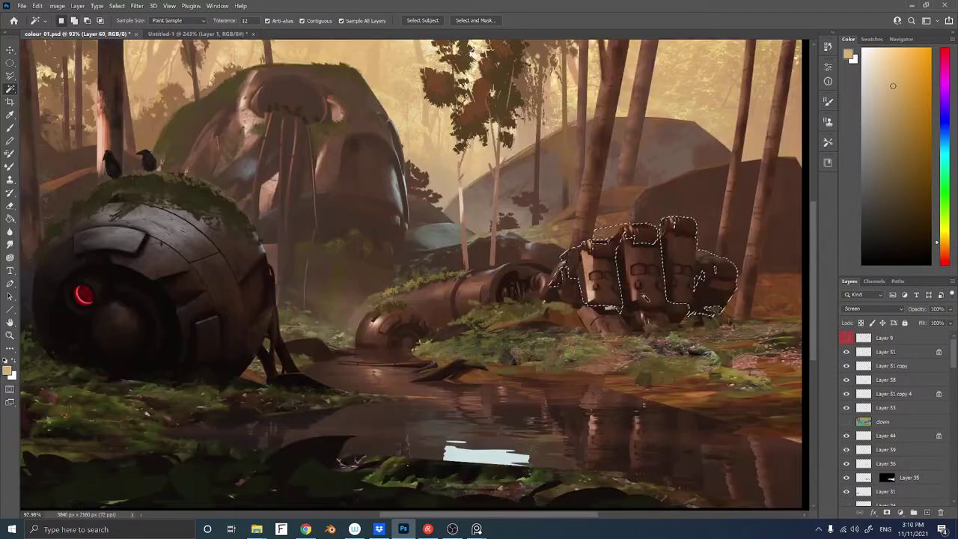
Brush pale golden rim light along the tops of the fingers within the hand selection on Layer 60
{"action": "key", "text": "b"}
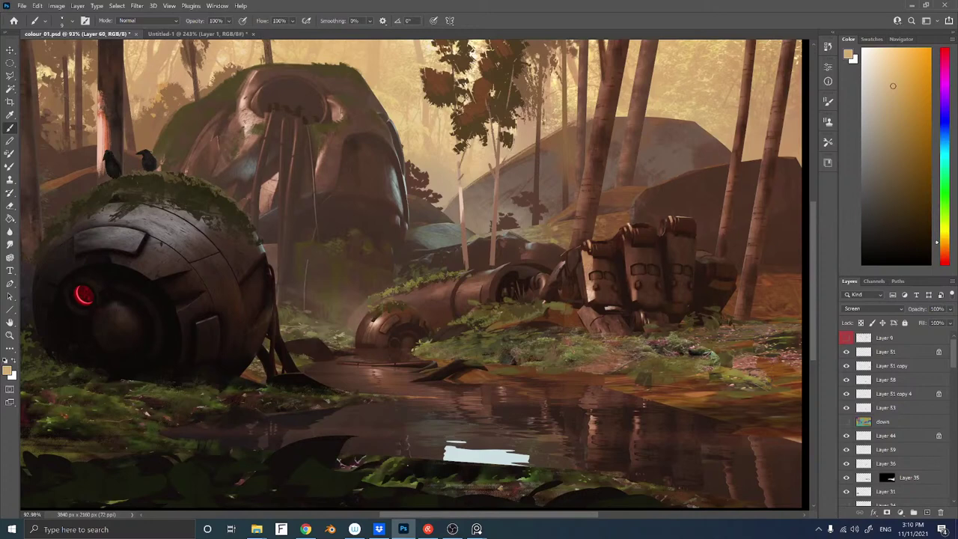
{"action": "left_click_drag", "start_coordinate": [631, 224], "coordinate": [614, 229]}
{"action": "left_click", "coordinate": [649, 215], "text": "ctrl"}
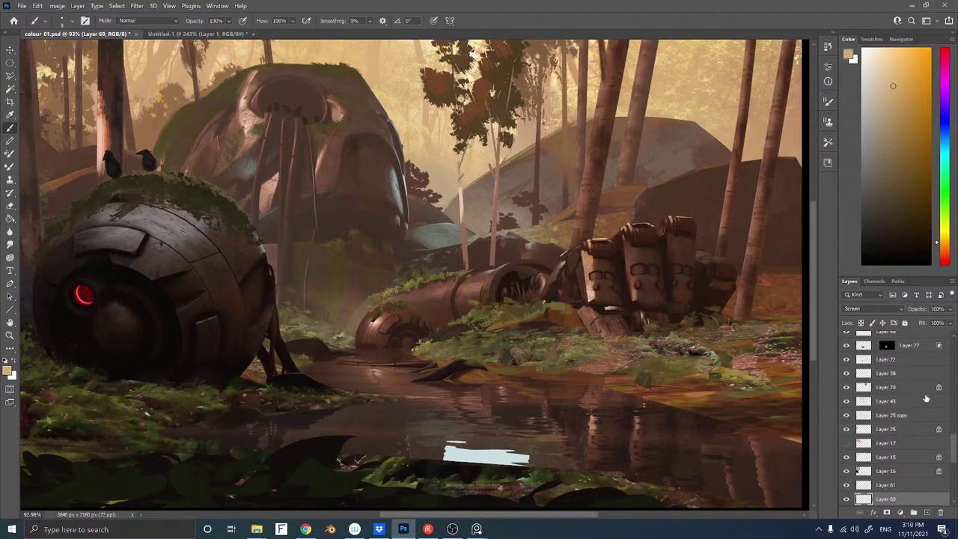
Select the forearm's shape with the Magic Wand from the clown layer, showing that layer only for the selection
{"action": "scroll", "coordinate": [954, 442], "scroll_direction": "up", "scroll_amount": 5}
{"action": "scroll", "coordinate": [855, 409], "scroll_direction": "up", "scroll_amount": 5}
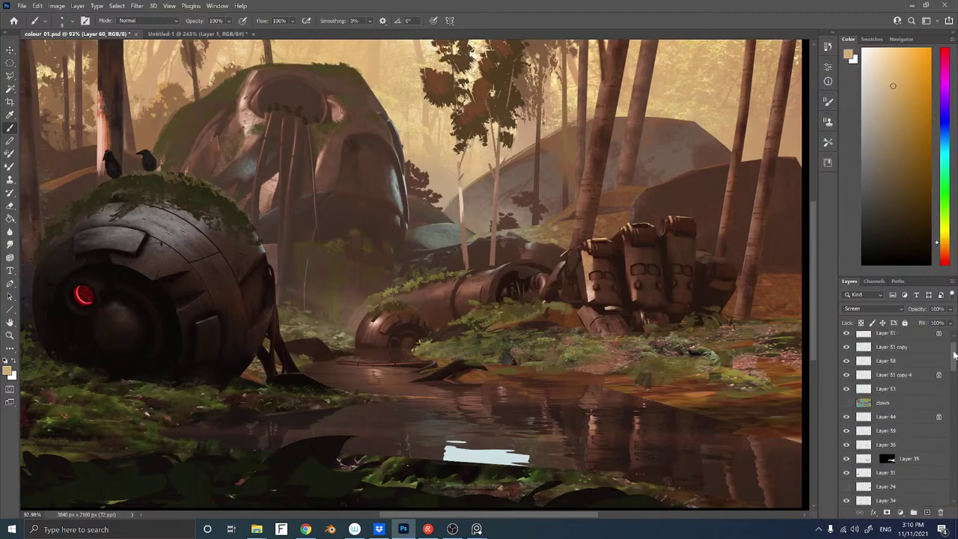
{"action": "left_click", "coordinate": [846, 410]}
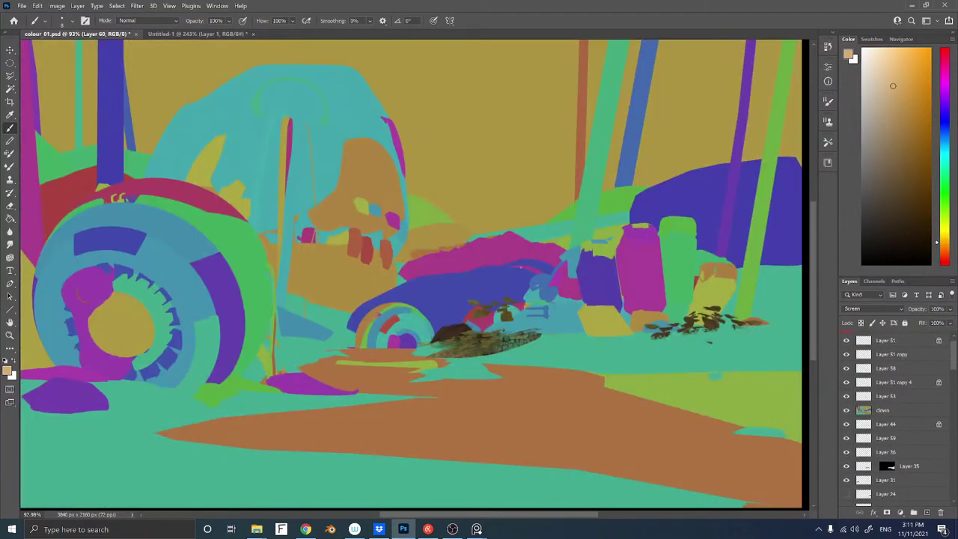
{"action": "key", "text": "w"}
{"action": "left_click", "coordinate": [528, 271]}
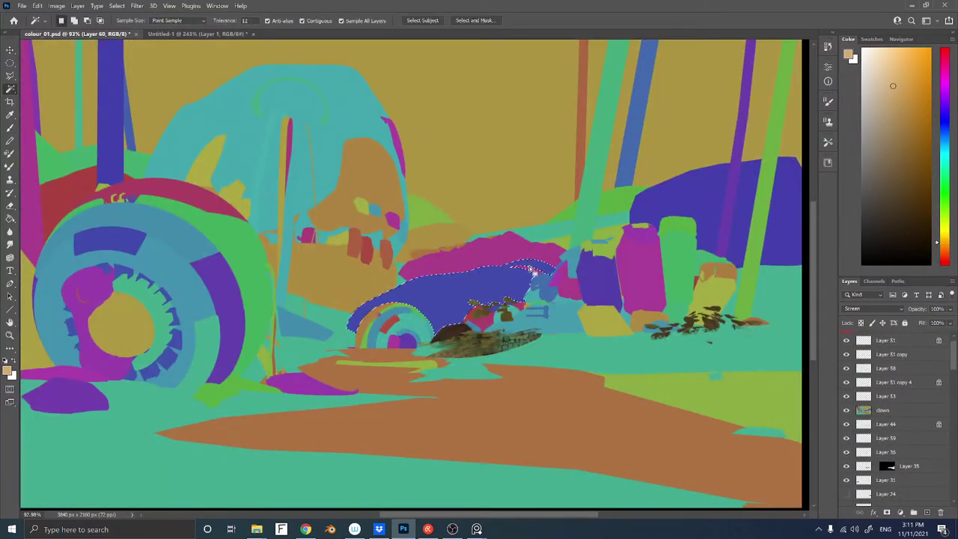
{"action": "left_click", "coordinate": [847, 411]}
Brush pale golden light along the upper edge of the fallen forearm on Layer 60
{"action": "key", "text": "b"}
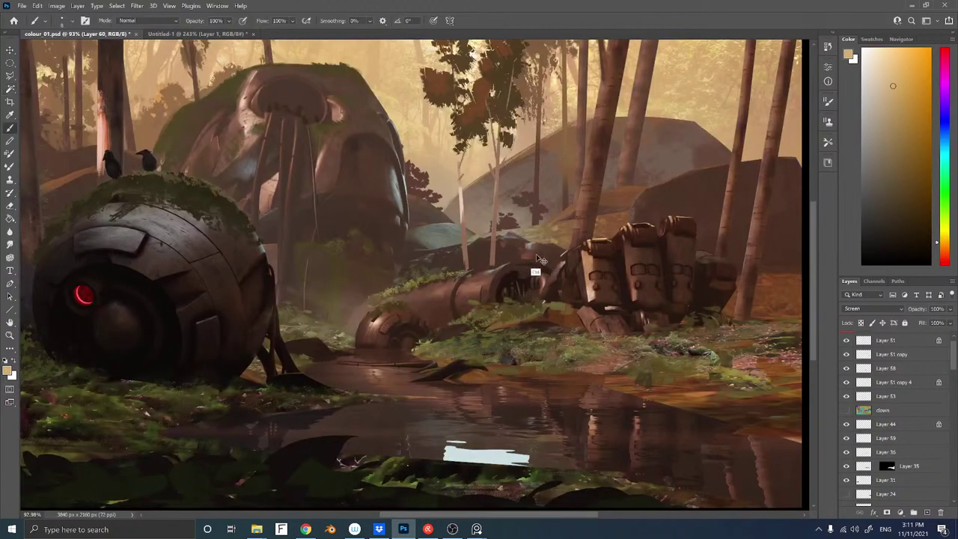
{"action": "key", "text": "bracketright"}
{"action": "key", "text": "bracketright"}
{"action": "key", "text": "bracketleft"}
Return to Layer 61 and strengthen the shadows around the finger joints with dark browns sampled from the hand
{"action": "left_click", "coordinate": [625, 255], "text": "alt"}
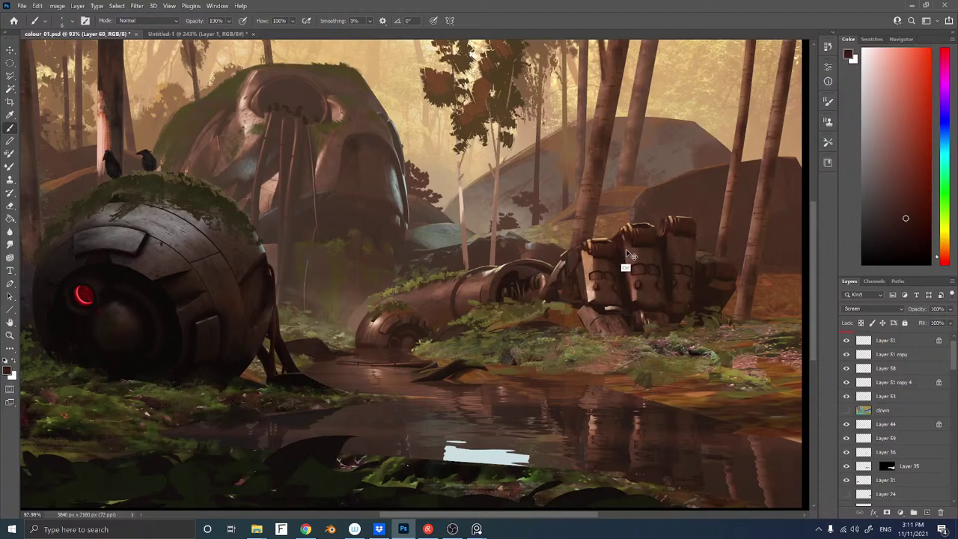
{"action": "right_click", "coordinate": [573, 274], "text": "ctrl"}
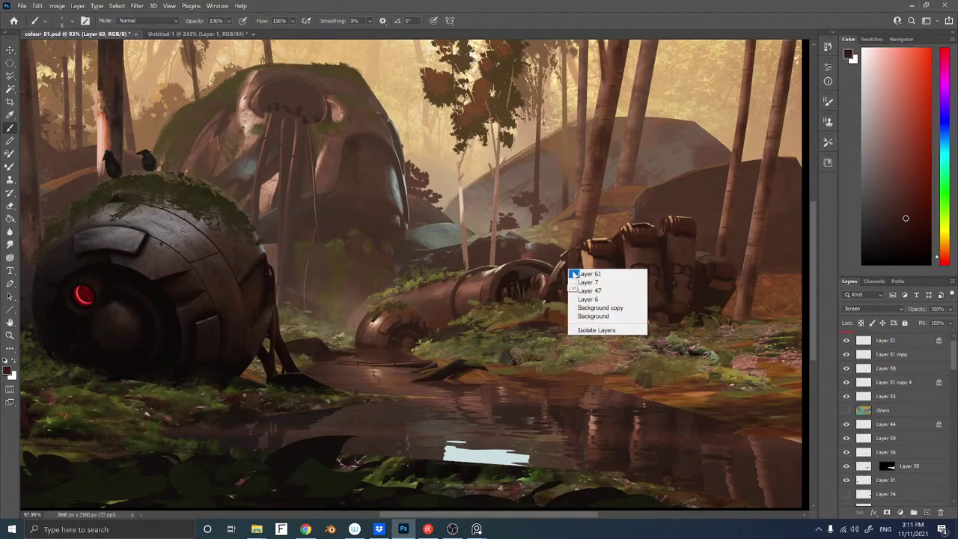
{"action": "left_click", "coordinate": [575, 274]}
{"action": "left_click", "coordinate": [625, 274], "text": "alt"}
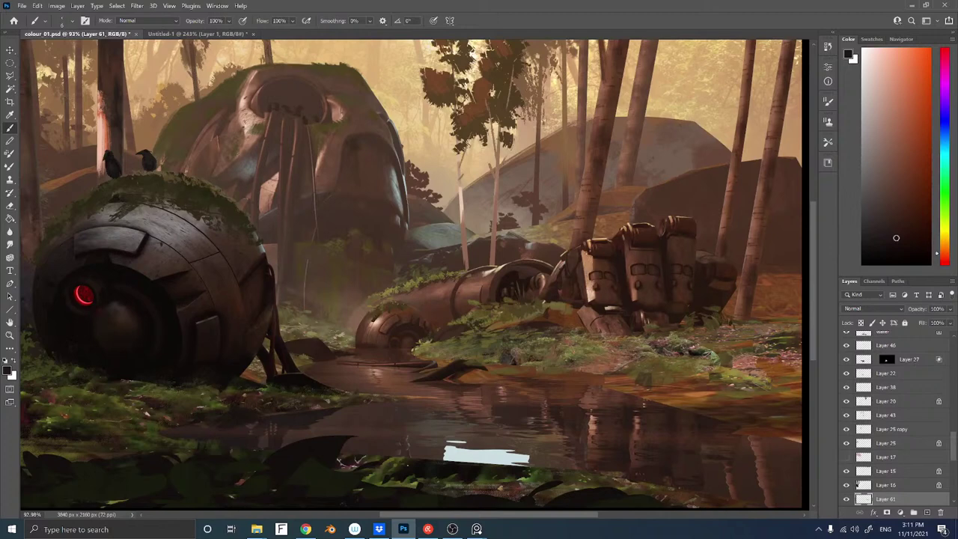
{"action": "left_click", "coordinate": [606, 254], "text": "alt"}
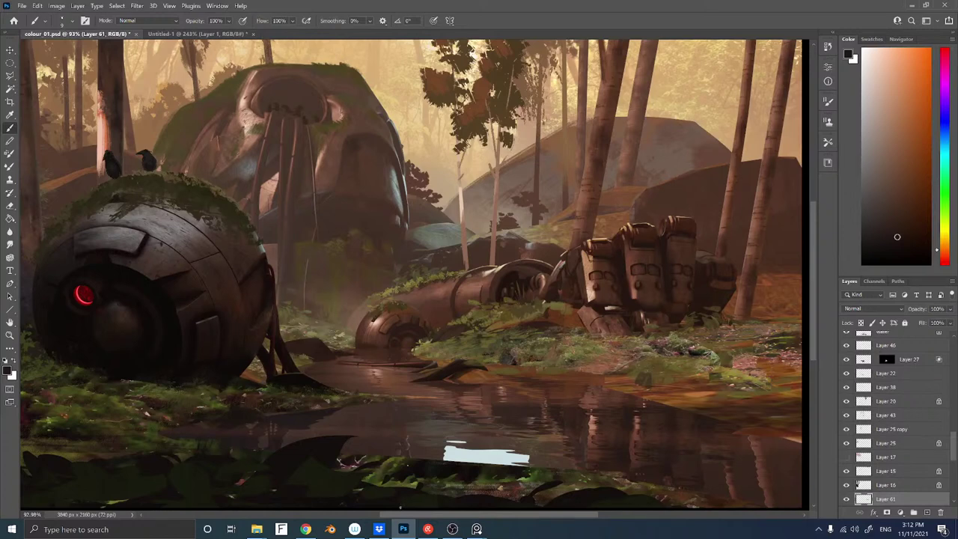
Save the painting as a new version named colour_02.psd in the same folder
{"action": "left_click_drag", "start_coordinate": [509, 194], "coordinate": [464, 236]}
{"action": "key", "text": "z"}
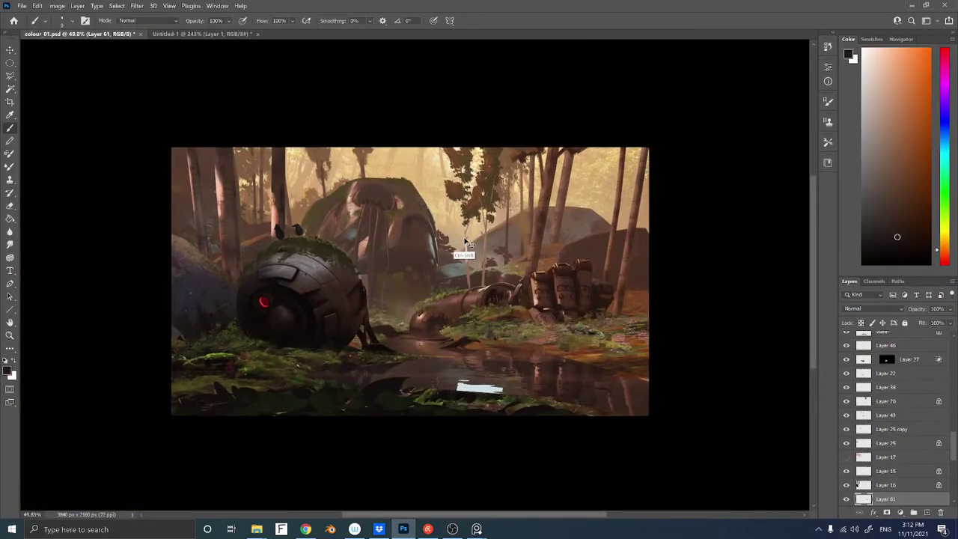
{"action": "key", "text": "ctrl+shift+s"}
{"action": "left_click", "coordinate": [93, 323]}
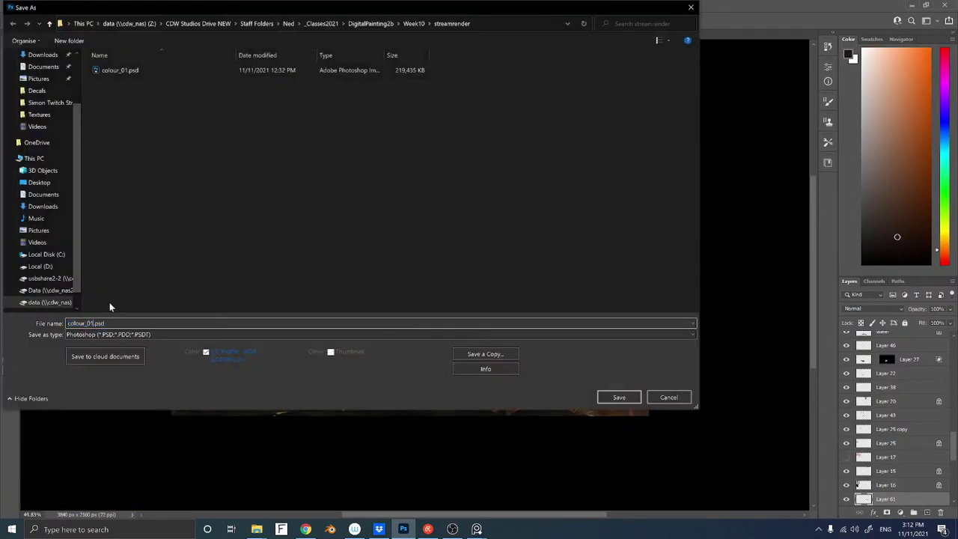
{"action": "key", "text": "BackSpace"}
{"action": "type", "text": "2"}
{"action": "key", "text": "Return"}
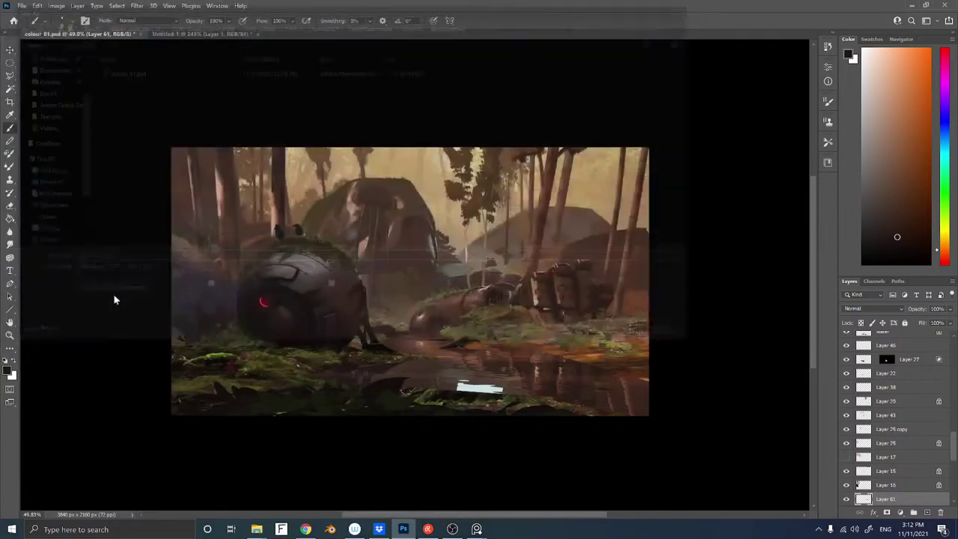
{"action": "key", "text": "Return"}
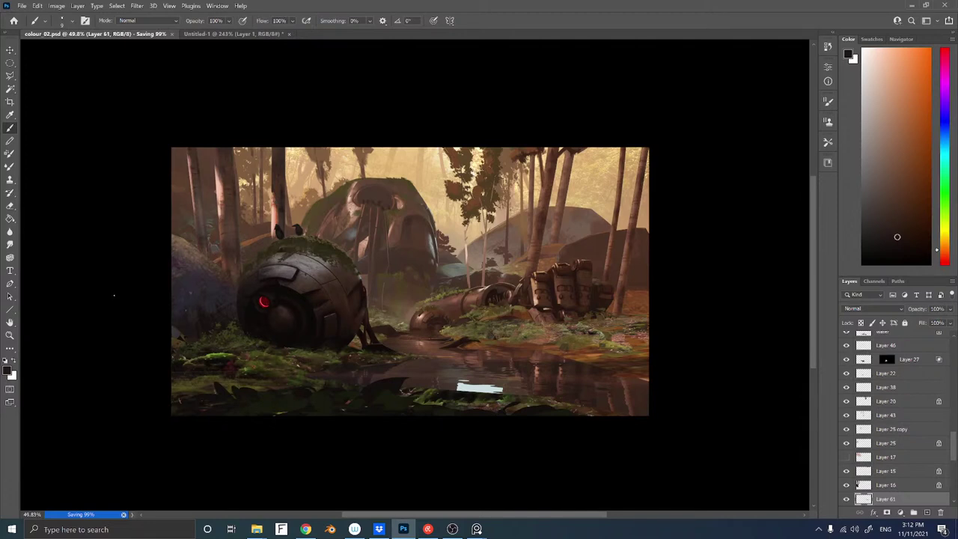
{"action": "left_click_drag", "start_coordinate": [365, 251], "coordinate": [433, 255]}
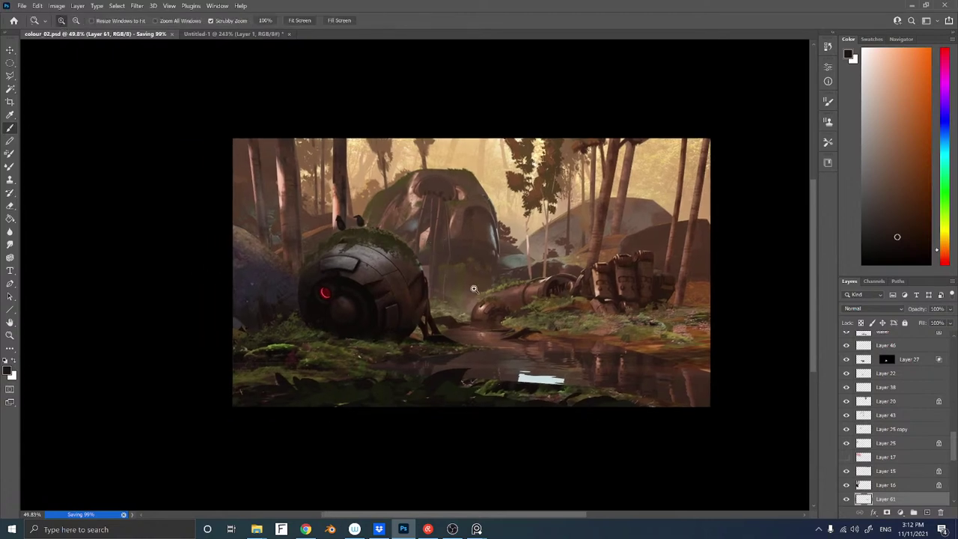
Make Layer 43, beneath the background robot head, the active layer
{"action": "scroll", "coordinate": [453, 288], "scroll_direction": "up", "scroll_amount": 5}
{"action": "right_click", "coordinate": [477, 270], "text": "ctrl"}
{"action": "left_click", "coordinate": [491, 271]}
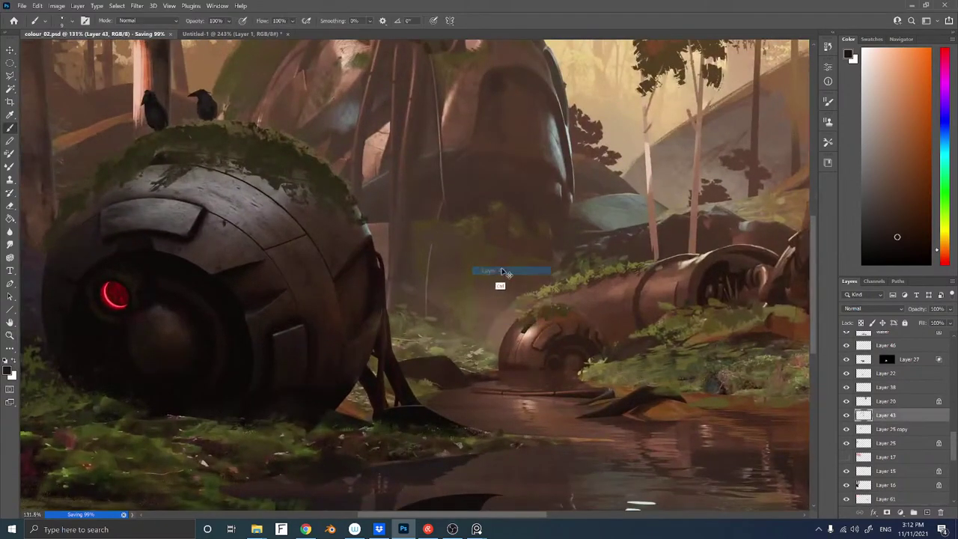
{"action": "key", "text": "ctrl+u"}
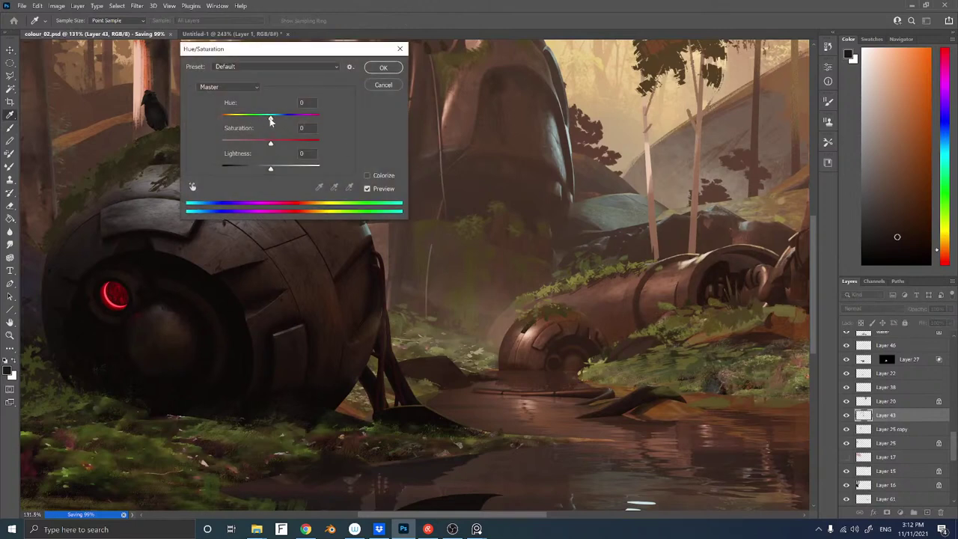
{"action": "mouse_move", "coordinate": [270, 119]}
{"action": "left_mouse_down"}
{"action": "mouse_move", "coordinate": [259, 121]}
{"action": "mouse_move", "coordinate": [268, 122]}
{"action": "left_mouse_up"}
{"action": "left_click", "coordinate": [379, 85]}
{"action": "key", "text": "b"}
Outline the dark area below the background robot head with a polygonal lasso selection
{"action": "key", "text": "l"}
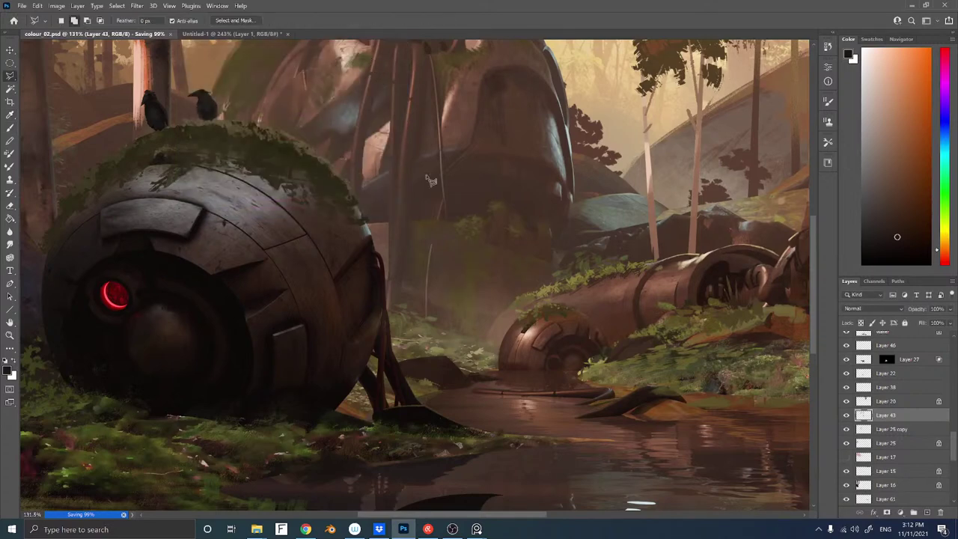
{"action": "left_click", "coordinate": [417, 191]}
{"action": "left_click", "coordinate": [396, 222]}
{"action": "left_click", "coordinate": [397, 303]}
{"action": "left_click", "coordinate": [494, 352]}
{"action": "left_click", "coordinate": [590, 239]}
{"action": "double_click", "coordinate": [557, 197]}
Adjust the selected area on Layer 43 with hue -10, saturation +8 and lightness +4, and clear the selection
{"action": "key", "text": "ctrl+u"}
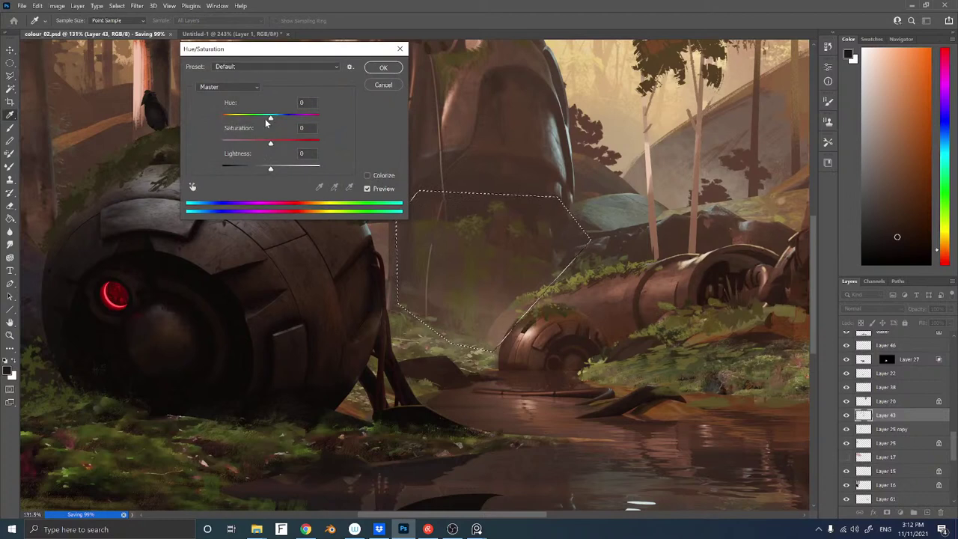
{"action": "left_click_drag", "start_coordinate": [270, 118], "coordinate": [273, 171]}
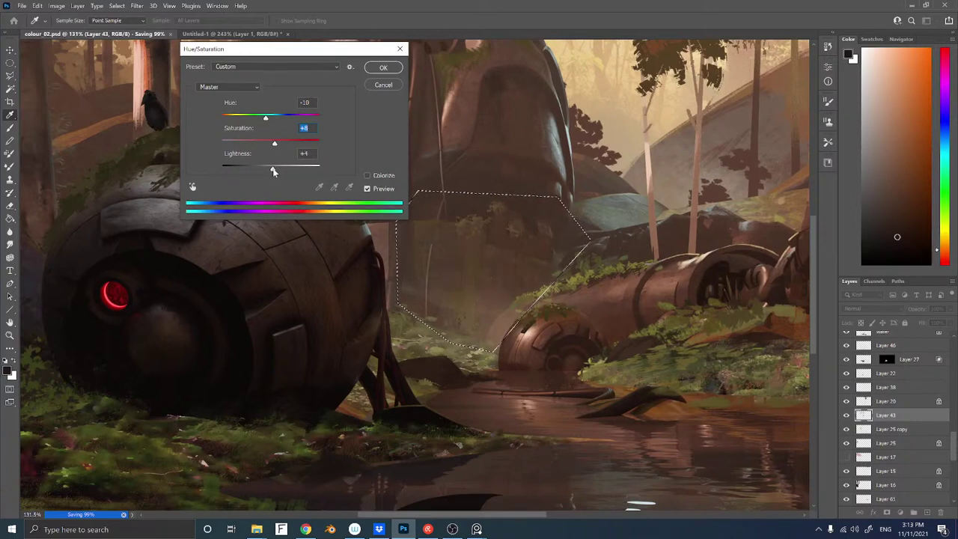
{"action": "left_click", "coordinate": [371, 69]}
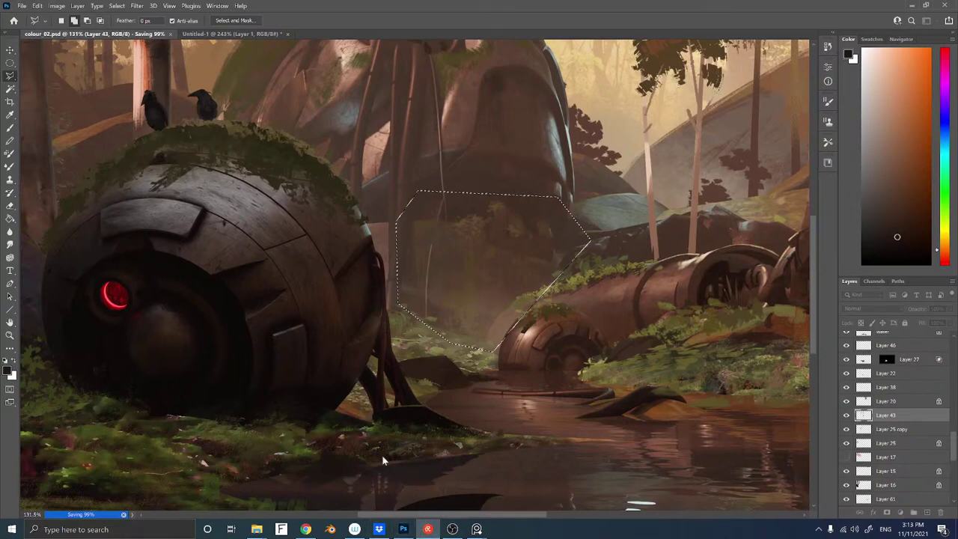
{"action": "key", "text": "super+d"}
{"action": "left_click", "coordinate": [404, 529]}
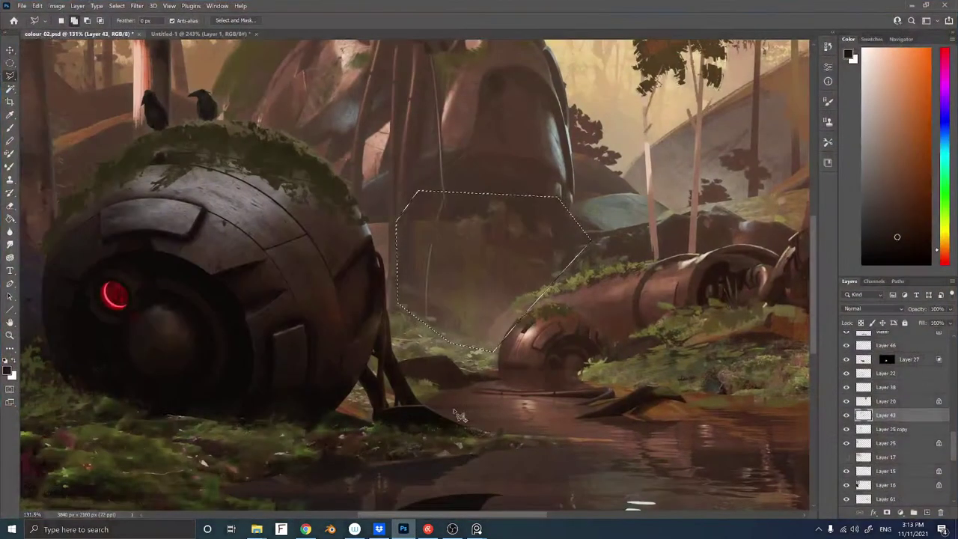
{"action": "key", "text": "z"}
{"action": "mouse_move", "coordinate": [485, 255]}
{"action": "left_mouse_down"}
{"action": "mouse_move", "coordinate": [452, 256]}
{"action": "mouse_move", "coordinate": [463, 260]}
{"action": "left_mouse_up"}
{"action": "key", "text": "ctrl+d"}
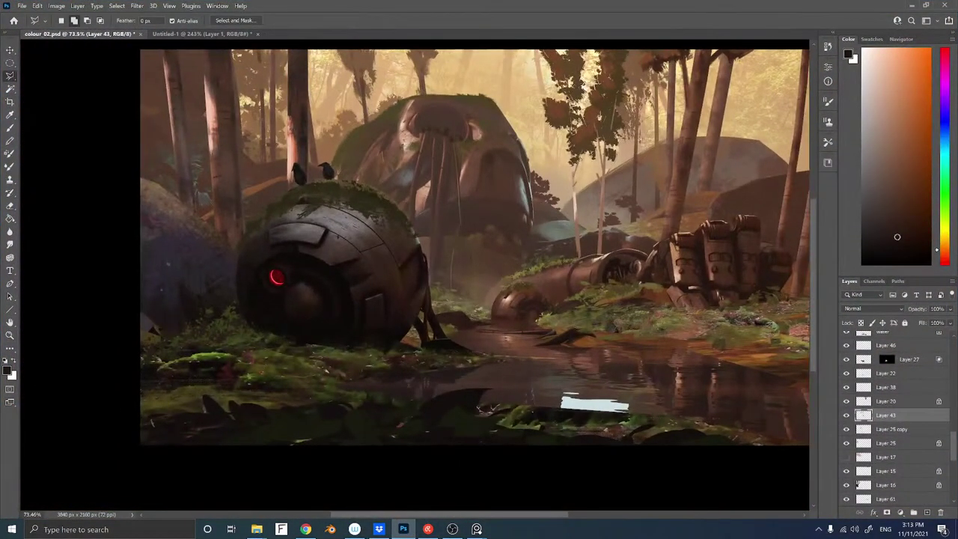
{"action": "left_click_drag", "start_coordinate": [429, 155], "coordinate": [470, 213]}
{"action": "right_click", "coordinate": [402, 208], "text": "ctrl"}
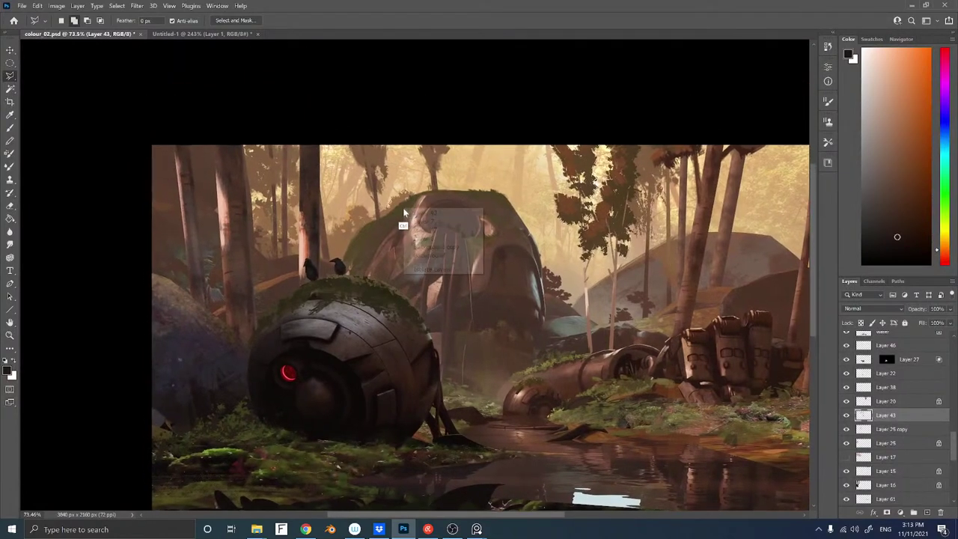
{"action": "left_click", "coordinate": [409, 214]}
{"action": "left_click_drag", "start_coordinate": [409, 215], "coordinate": [412, 198]}
{"action": "key", "text": "ctrl+z"}
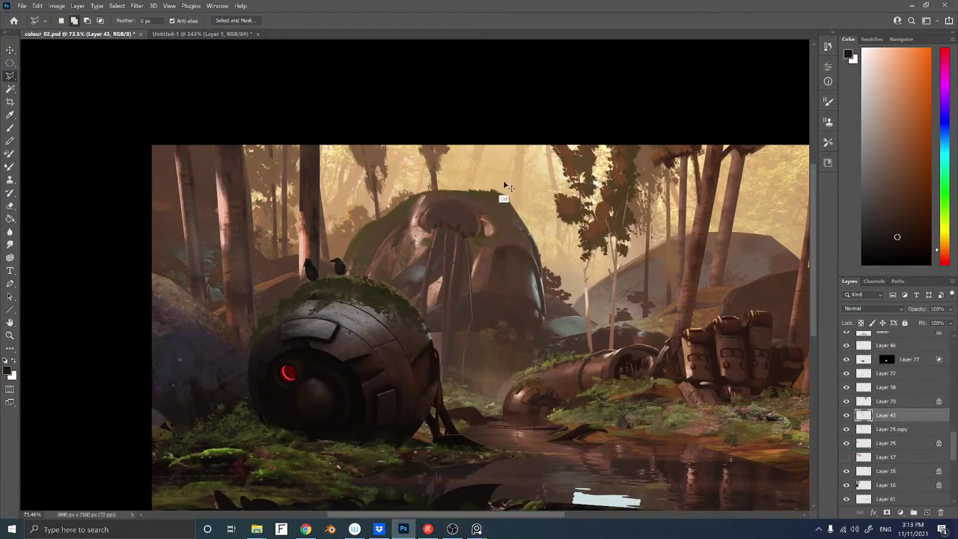
Lasso around the mossy background robot head on Layer 43 and copy the selection to a new layer
{"action": "left_click", "coordinate": [546, 219]}
{"action": "left_click", "coordinate": [494, 167]}
{"action": "left_click", "coordinate": [349, 198]}
{"action": "left_click", "coordinate": [336, 287]}
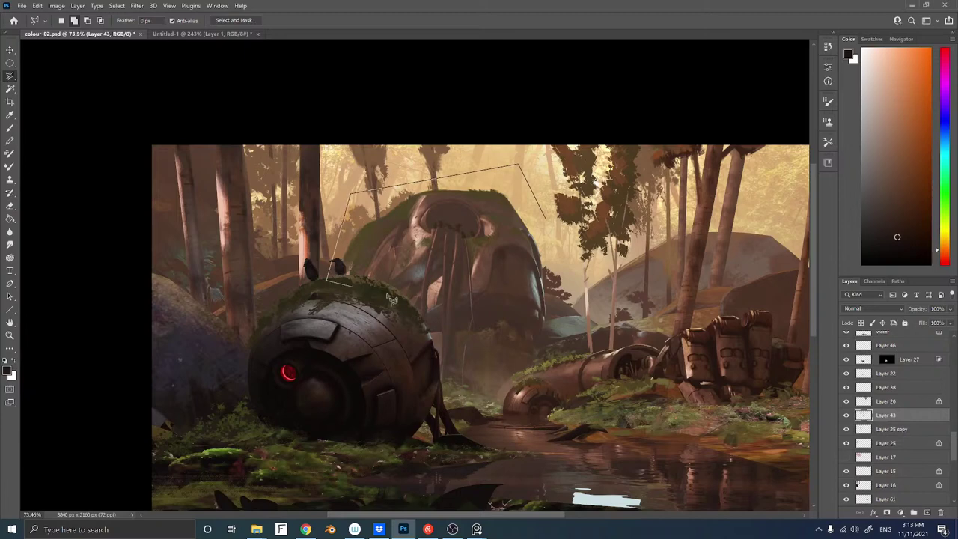
{"action": "left_click", "coordinate": [389, 294]}
{"action": "left_click", "coordinate": [504, 263]}
{"action": "left_click", "coordinate": [537, 272], "text": "ctrl"}
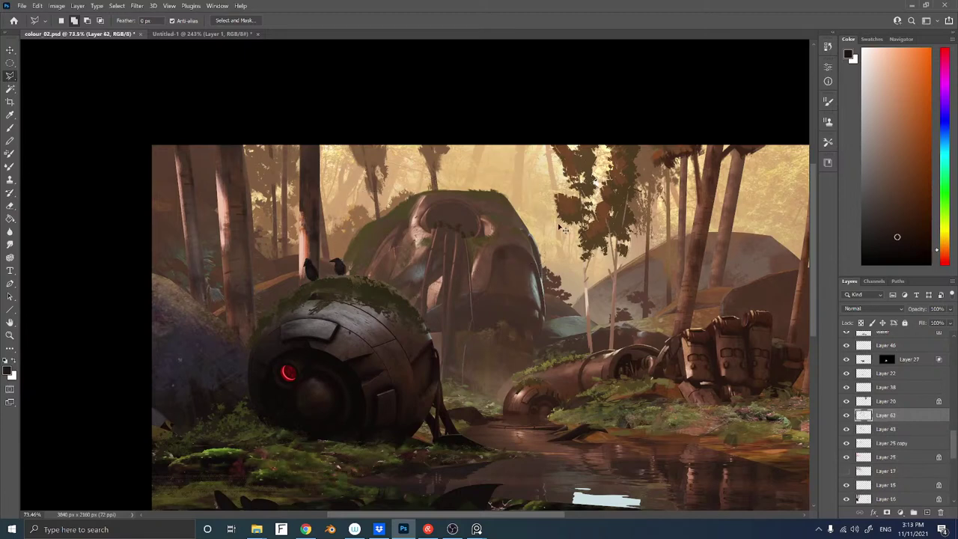
{"action": "key", "text": "ctrl+j"}
Shift the copied head layer's hue to -9 and adjust its lightness and saturation
{"action": "key", "text": "ctrl+u"}
{"action": "mouse_move", "coordinate": [271, 118]}
{"action": "left_mouse_down"}
{"action": "mouse_move", "coordinate": [259, 122]}
{"action": "mouse_move", "coordinate": [268, 128]}
{"action": "left_mouse_up"}
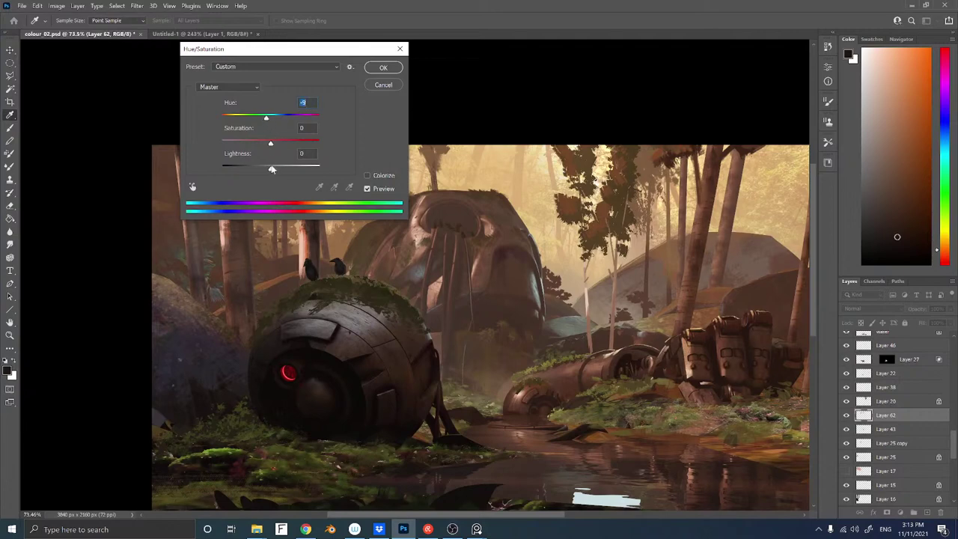
{"action": "left_click_drag", "start_coordinate": [271, 169], "coordinate": [279, 173]}
{"action": "left_click_drag", "start_coordinate": [273, 172], "coordinate": [280, 150]}
{"action": "left_click", "coordinate": [383, 67]}
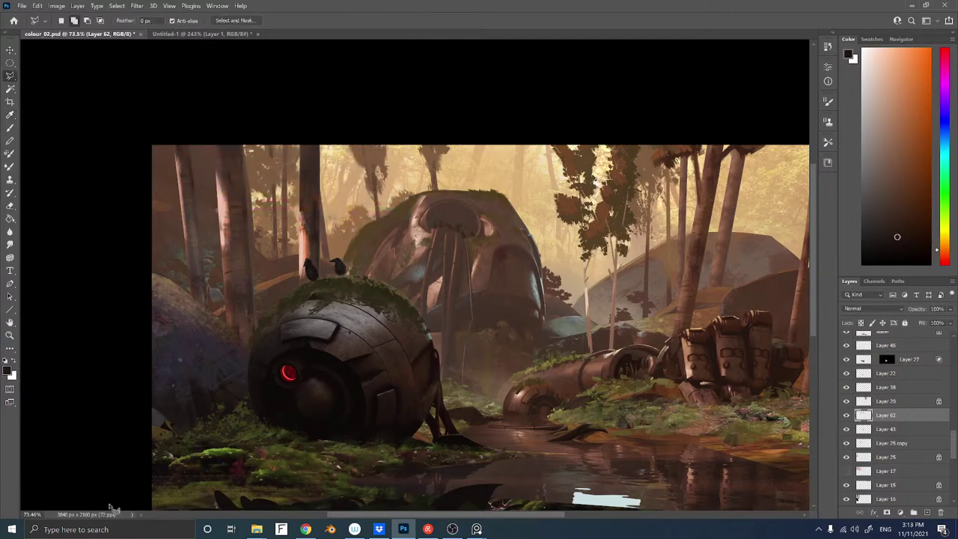
Select the background shape beside the head and the adjoining ground patch with the Magic Wand, showing the clown layer only for the selection
{"action": "left_click_drag", "start_coordinate": [954, 439], "coordinate": [953, 343]}
{"action": "left_click", "coordinate": [847, 423]}
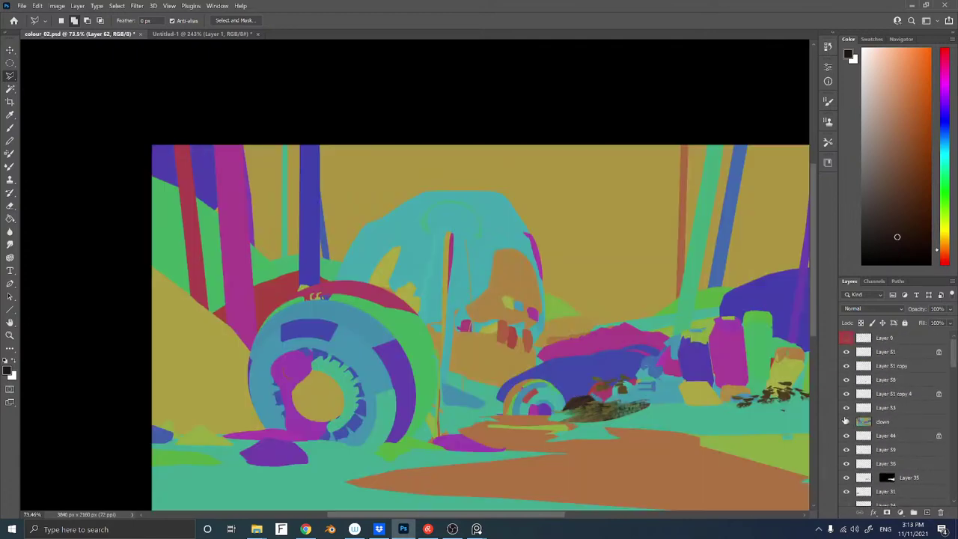
{"action": "left_click_drag", "start_coordinate": [519, 331], "coordinate": [556, 259]}
{"action": "key", "text": "z"}
{"action": "key", "text": "w"}
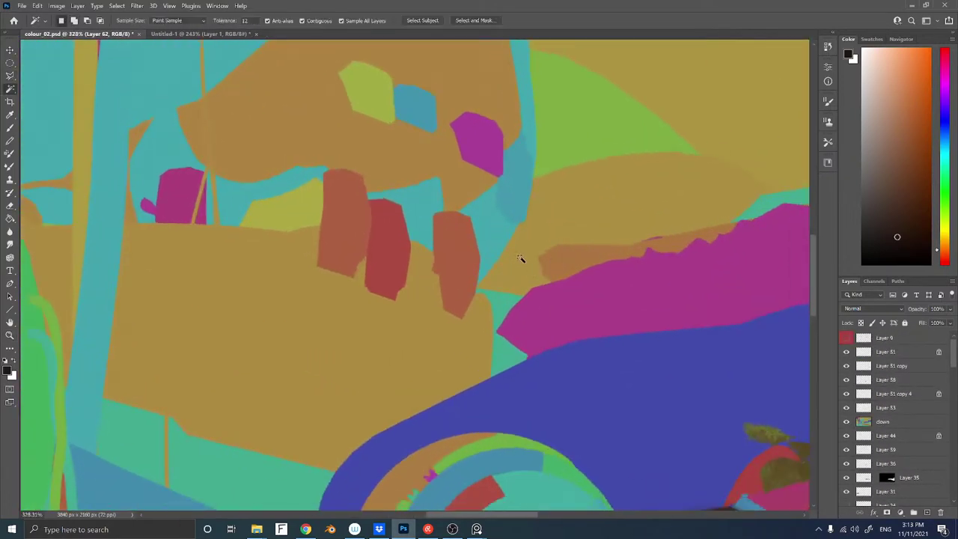
{"action": "left_click", "coordinate": [543, 257]}
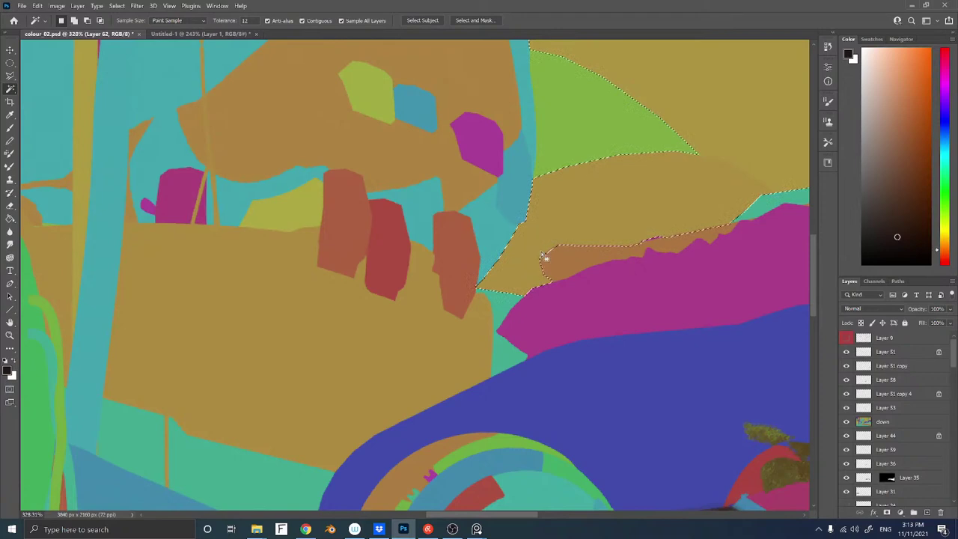
{"action": "left_click", "coordinate": [509, 338], "text": "shift"}
{"action": "left_click", "coordinate": [848, 424]}
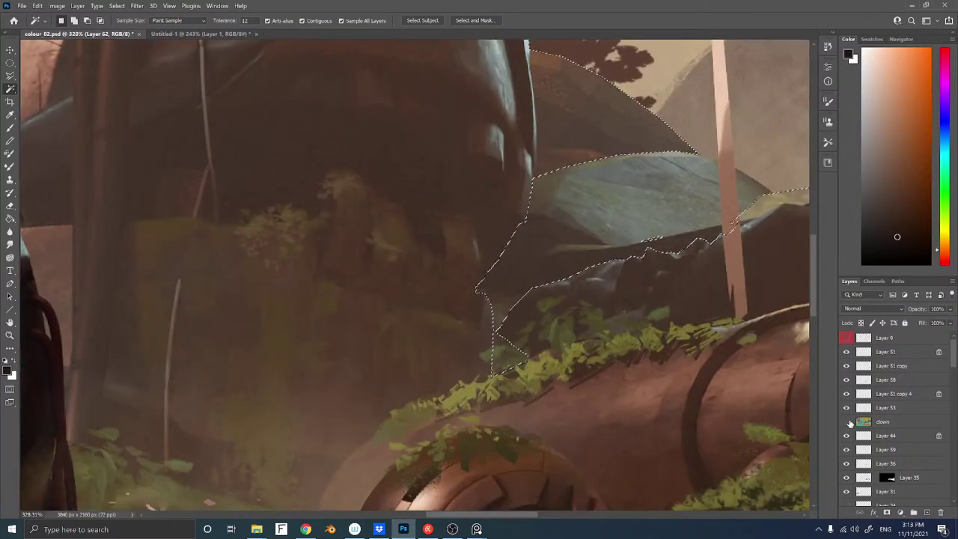
Create a new normal layer directly above Layer 7
{"action": "left_click_drag", "start_coordinate": [953, 364], "coordinate": [942, 476]}
{"action": "left_click", "coordinate": [889, 418]}
{"action": "key", "text": "ctrl+shift+n"}
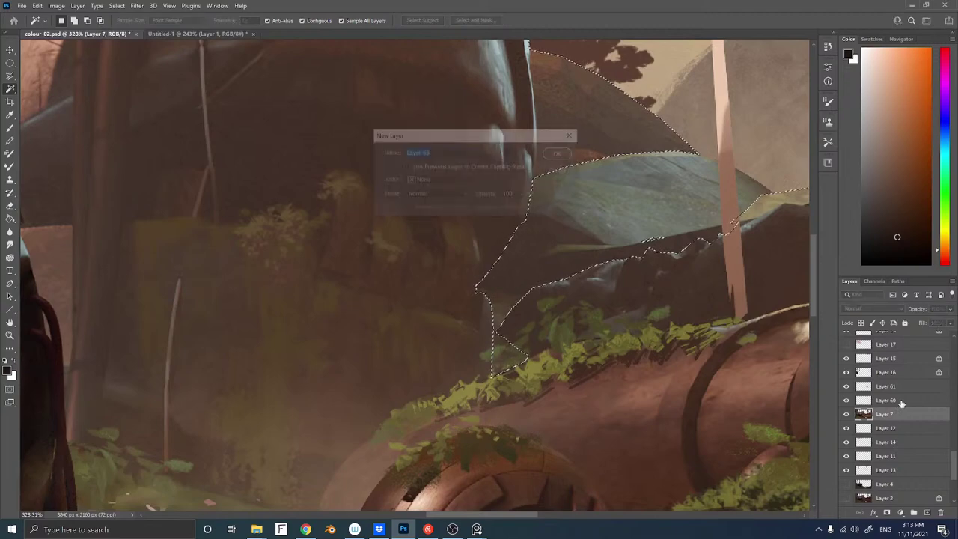
{"action": "key", "text": "Return"}
Brush soft grey-green haze into the gap between the background head and the rocks using an enlarged Soft Round brush
{"action": "key", "text": "b"}
{"action": "right_click", "coordinate": [502, 256]}
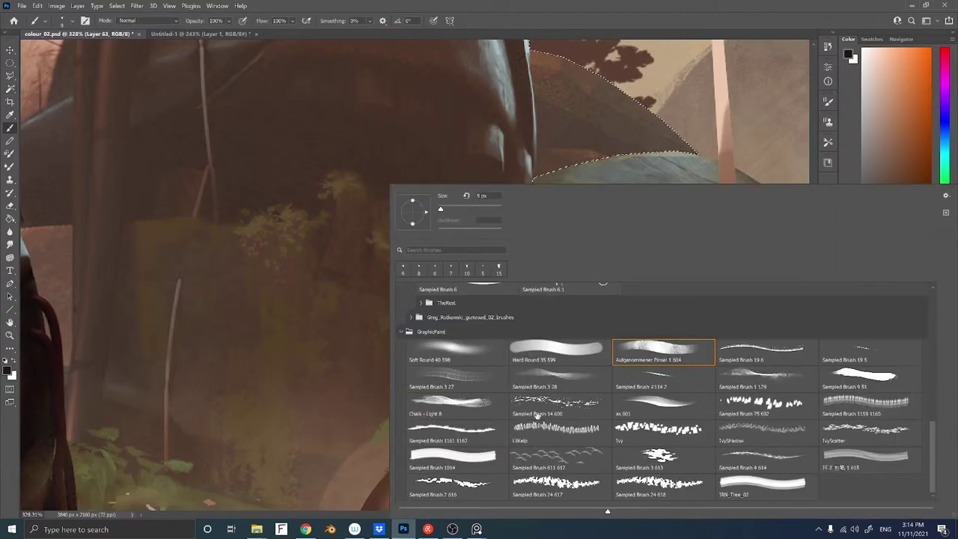
{"action": "double_click", "coordinate": [462, 362]}
{"action": "left_click", "coordinate": [611, 162], "text": "alt"}
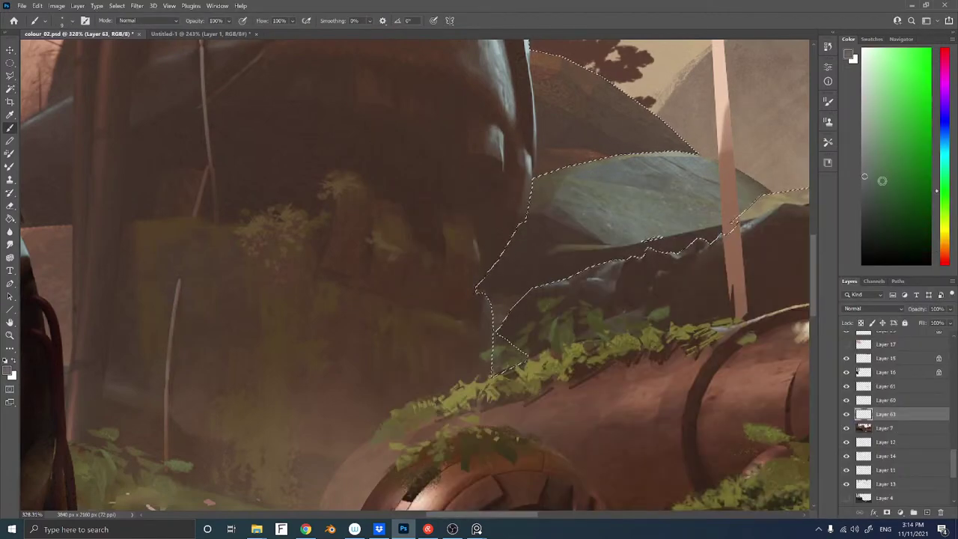
{"action": "left_click", "coordinate": [875, 133]}
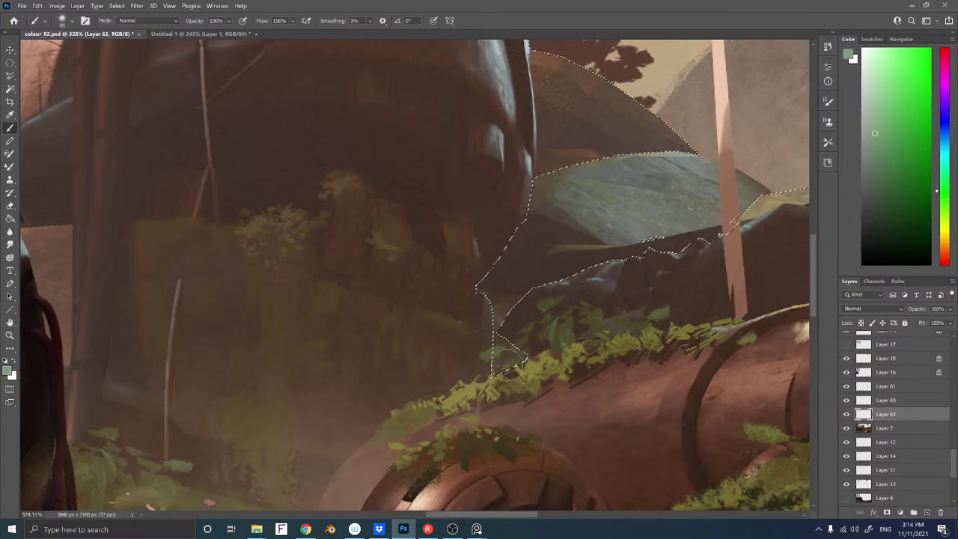
{"action": "key", "text": "bracketright"}
{"action": "key", "text": "bracketright"}
{"action": "key", "text": "bracketright"}
{"action": "key", "text": "bracketright"}
{"action": "mouse_move", "coordinate": [492, 327]}
{"action": "left_mouse_down"}
{"action": "mouse_move", "coordinate": [500, 291]}
{"action": "mouse_move", "coordinate": [496, 249]}
{"action": "mouse_move", "coordinate": [508, 349]}
{"action": "mouse_move", "coordinate": [546, 234]}
{"action": "mouse_move", "coordinate": [587, 289]}
{"action": "mouse_move", "coordinate": [637, 251]}
{"action": "mouse_move", "coordinate": [529, 278]}
{"action": "mouse_move", "coordinate": [537, 208]}
{"action": "mouse_move", "coordinate": [527, 229]}
{"action": "mouse_move", "coordinate": [539, 192]}
{"action": "mouse_move", "coordinate": [565, 260]}
{"action": "mouse_move", "coordinate": [616, 279]}
{"action": "left_mouse_up"}
{"action": "left_click_drag", "start_coordinate": [526, 250], "coordinate": [470, 389]}
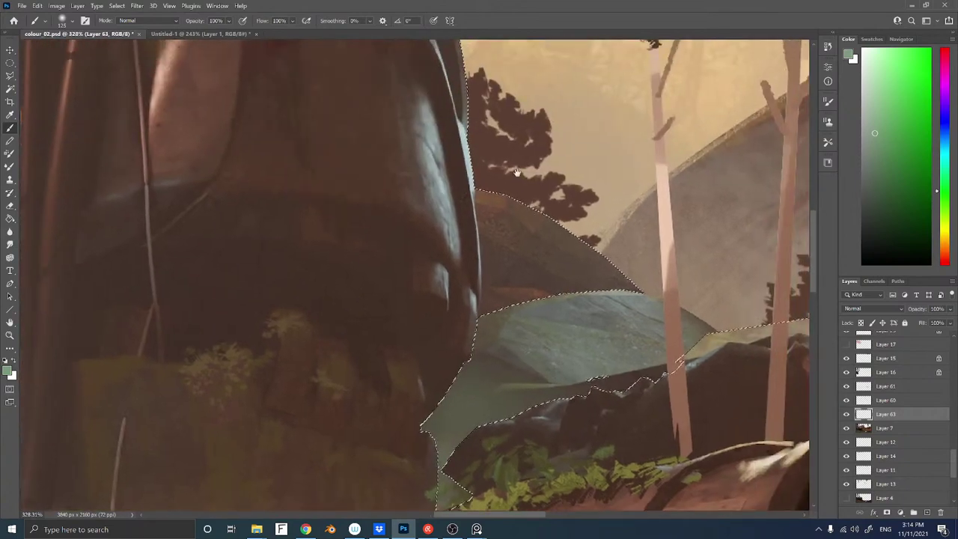
Remove the brown hill above the blue-green rock from the selection with the Polygonal Lasso
{"action": "key", "text": "l"}
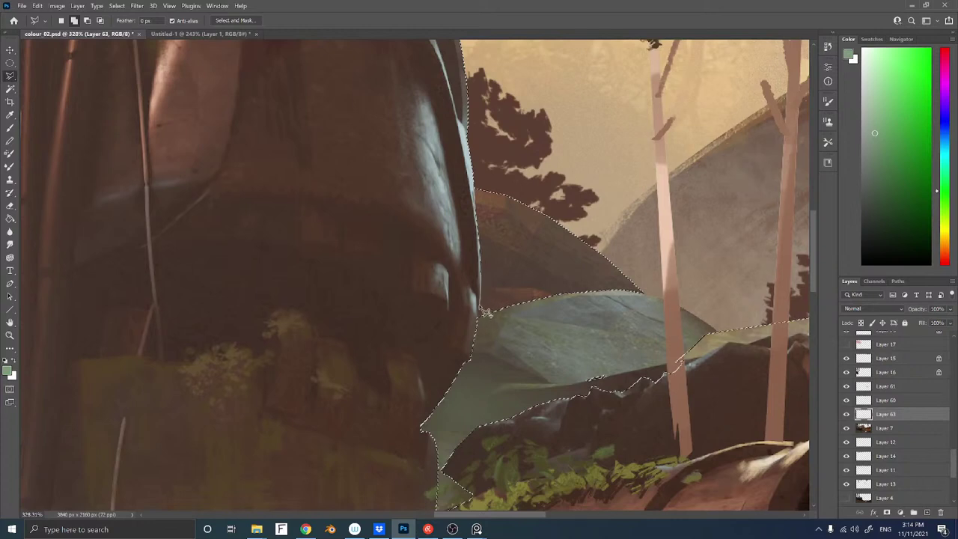
{"action": "left_click", "coordinate": [478, 335]}
{"action": "left_click", "coordinate": [656, 298]}
{"action": "left_click", "coordinate": [598, 200]}
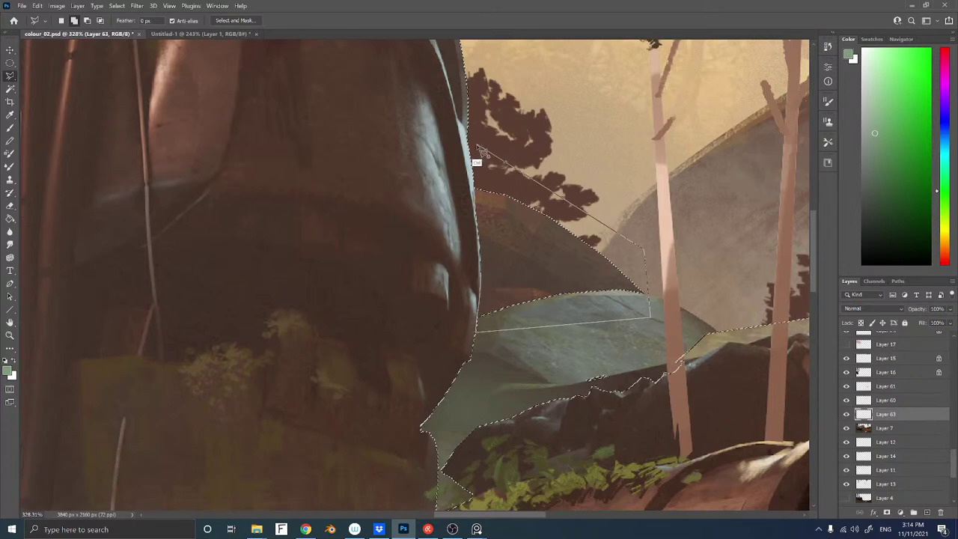
{"action": "double_click", "coordinate": [474, 153]}
Glaze the blue-green rock with grey-green and more yellowish olive tones using a larger soft brush
{"action": "key", "text": "b"}
{"action": "mouse_move", "coordinate": [498, 349]}
{"action": "left_mouse_down"}
{"action": "mouse_move", "coordinate": [463, 402]}
{"action": "mouse_move", "coordinate": [484, 285]}
{"action": "mouse_move", "coordinate": [497, 415]}
{"action": "mouse_move", "coordinate": [555, 303]}
{"action": "mouse_move", "coordinate": [572, 393]}
{"action": "left_mouse_up"}
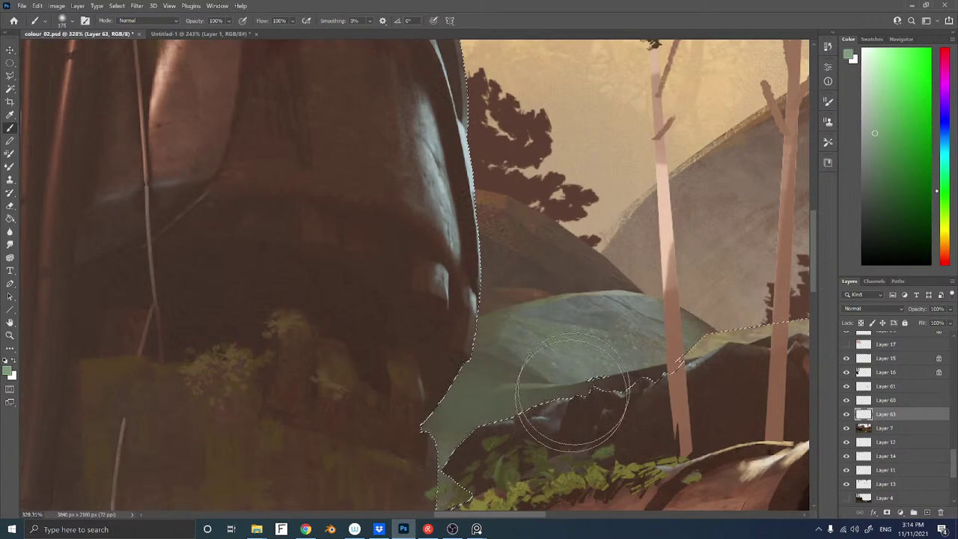
{"action": "left_click", "coordinate": [945, 215]}
{"action": "key", "text": "bracketright"}
{"action": "key", "text": "bracketright"}
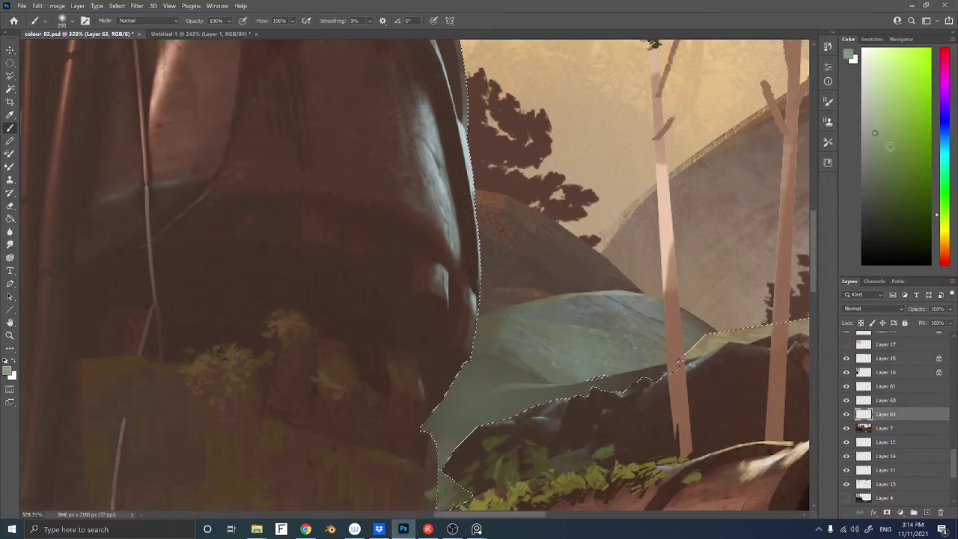
{"action": "left_click", "coordinate": [885, 141]}
{"action": "left_click", "coordinate": [945, 225]}
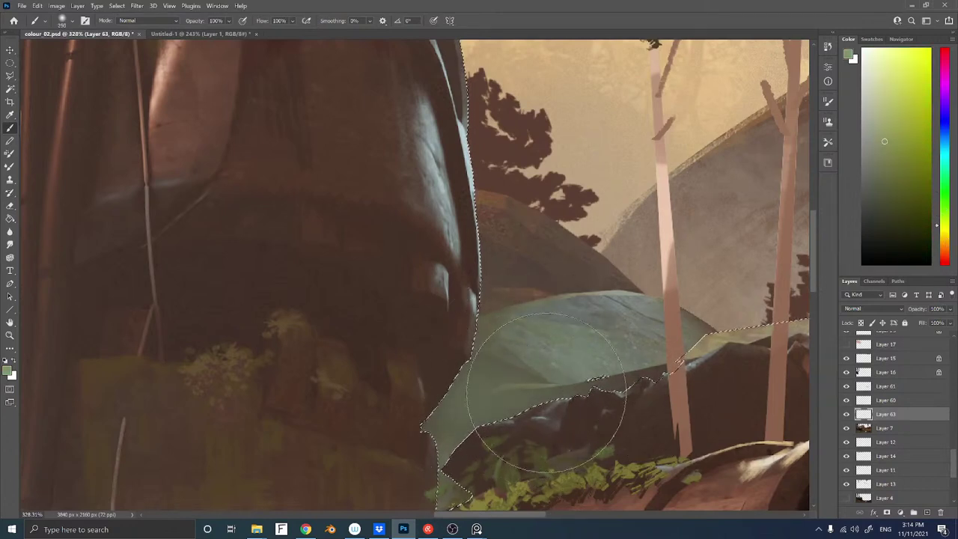
{"action": "mouse_move", "coordinate": [584, 301]}
{"action": "left_mouse_down"}
{"action": "mouse_move", "coordinate": [540, 285]}
{"action": "mouse_move", "coordinate": [519, 297]}
{"action": "mouse_move", "coordinate": [487, 227]}
{"action": "mouse_move", "coordinate": [490, 336]}
{"action": "mouse_move", "coordinate": [576, 322]}
{"action": "mouse_move", "coordinate": [629, 381]}
{"action": "mouse_move", "coordinate": [555, 409]}
{"action": "mouse_move", "coordinate": [515, 375]}
{"action": "left_mouse_up"}
Compare the whole painting with and without the haze on Layer 63
{"action": "scroll", "coordinate": [515, 374], "scroll_direction": "down", "scroll_amount": 6}
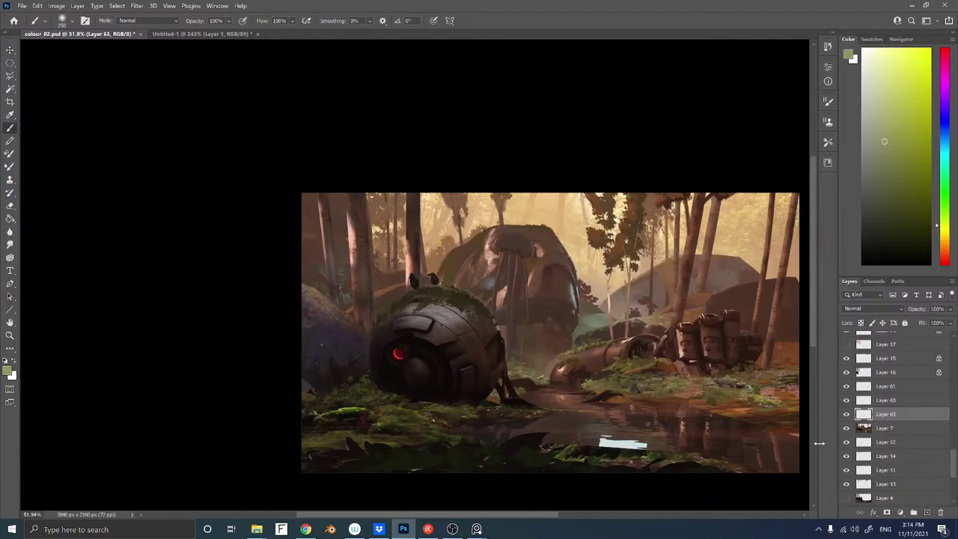
{"action": "left_click", "coordinate": [846, 414]}
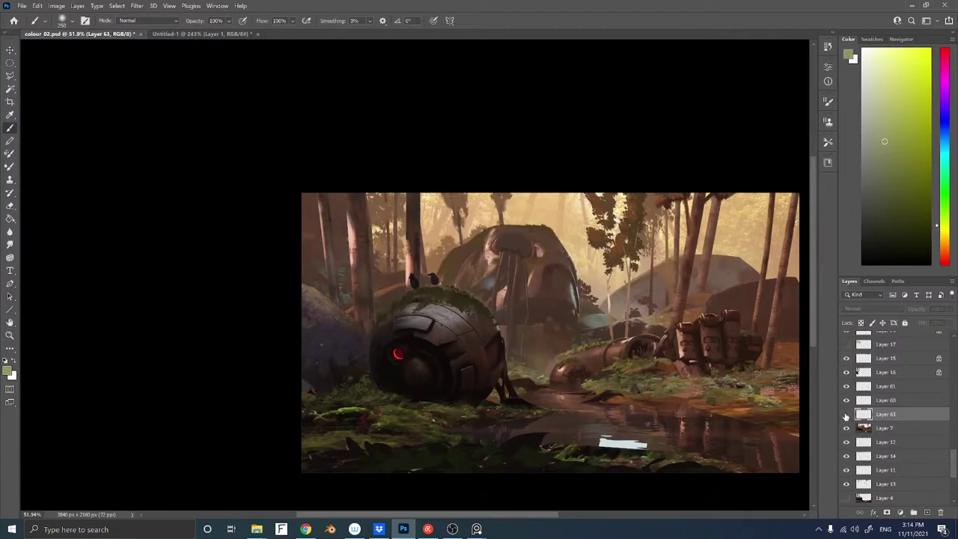
{"action": "left_click", "coordinate": [846, 415]}
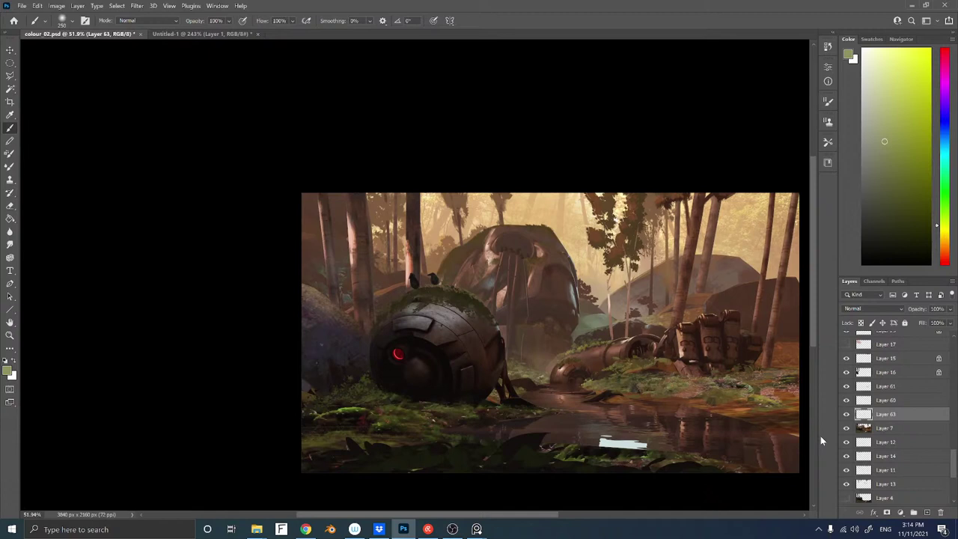
Shift the hue of Layer 63's haze to -35
{"action": "key", "text": "ctrl+u"}
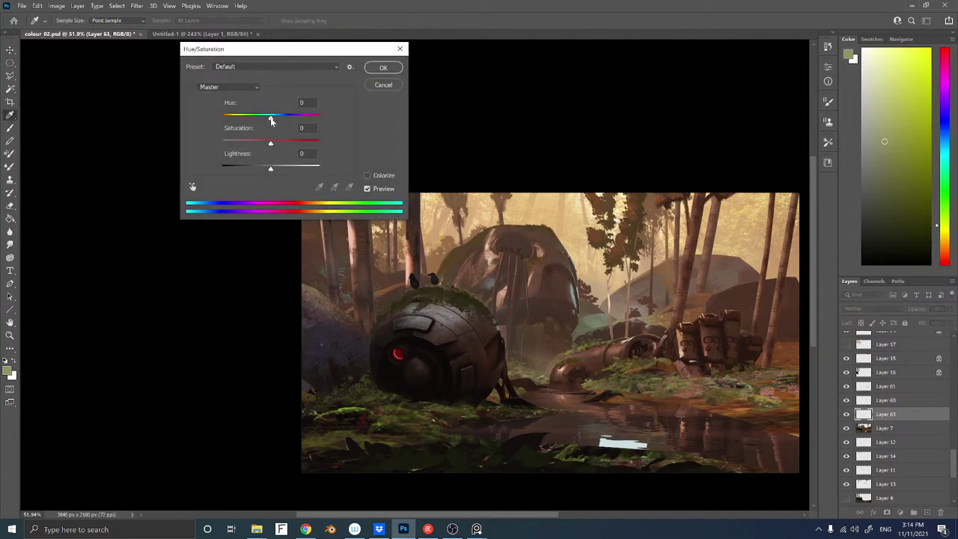
{"action": "left_click_drag", "start_coordinate": [271, 120], "coordinate": [255, 124]}
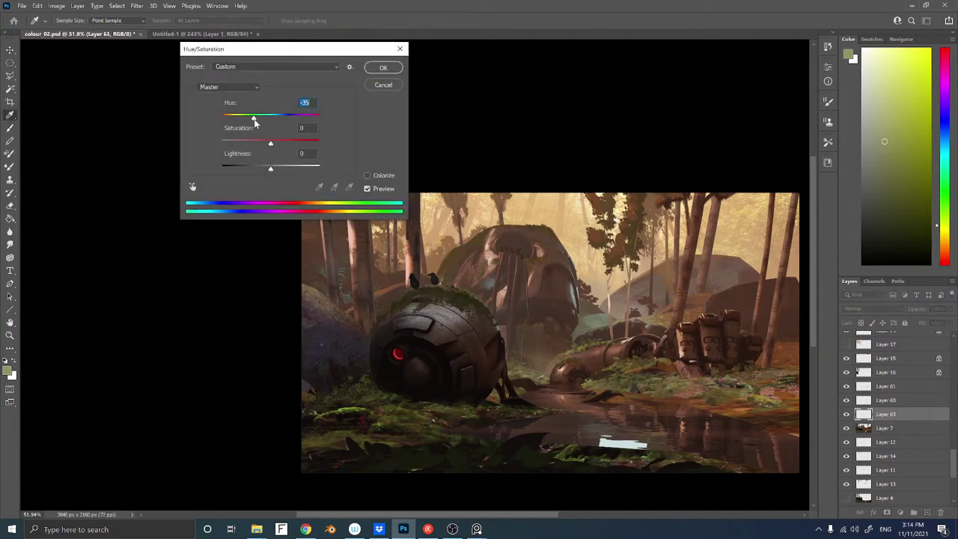
{"action": "left_click", "coordinate": [378, 71]}
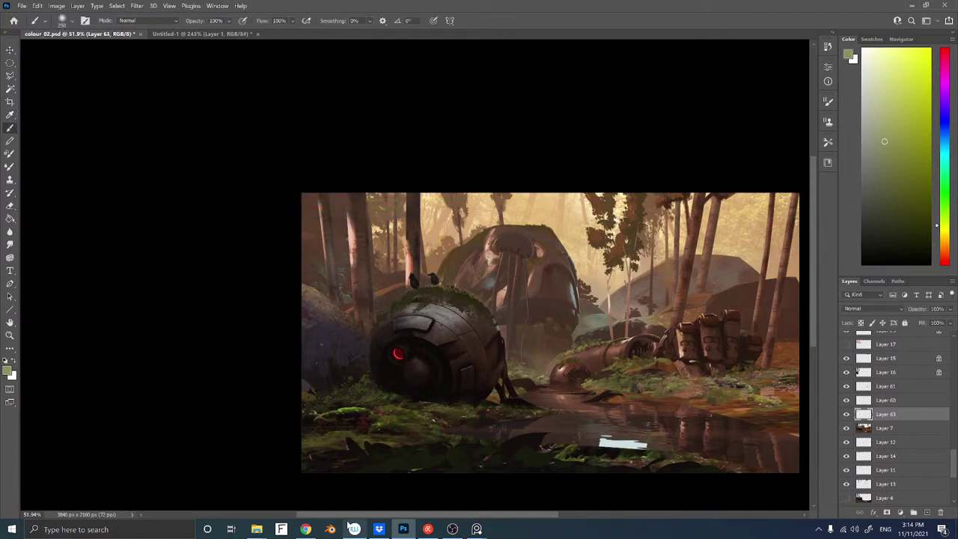
{"action": "mouse_move", "coordinate": [351, 527]}
{"action": "scroll", "coordinate": [391, 280], "scroll_direction": "down", "scroll_amount": 3}
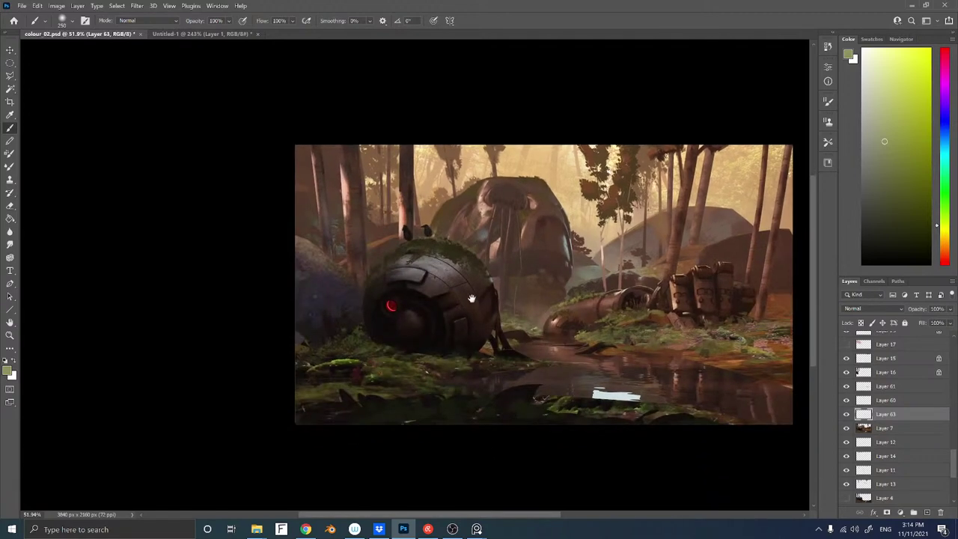
Enlarge the dark foreground foliage on Layer 32 copy and Layer 32 together to about 111% width and 182% height
{"action": "scroll", "coordinate": [456, 334], "scroll_direction": "right", "scroll_amount": 3}
{"action": "right_click", "coordinate": [439, 381], "text": "ctrl"}
{"action": "left_click", "coordinate": [453, 380]}
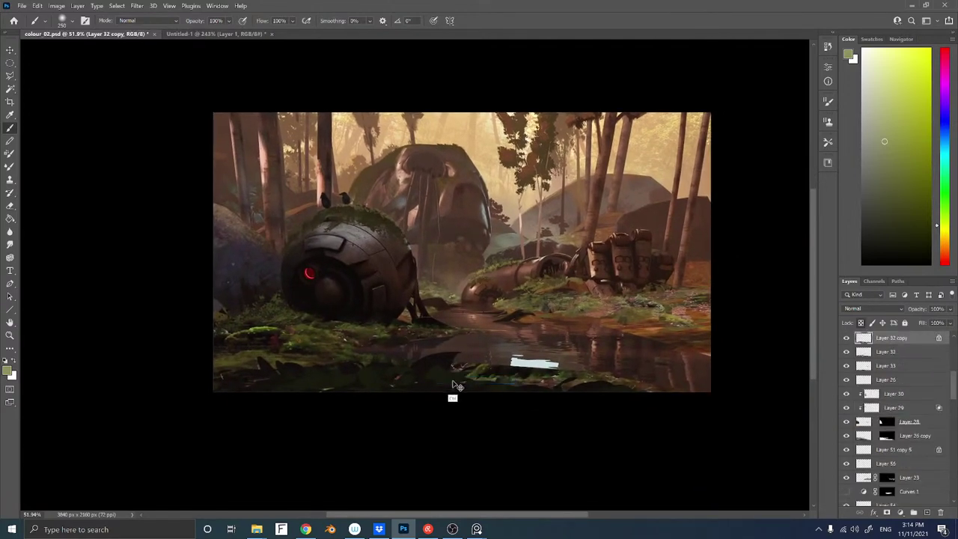
{"action": "key", "text": "ctrl+t"}
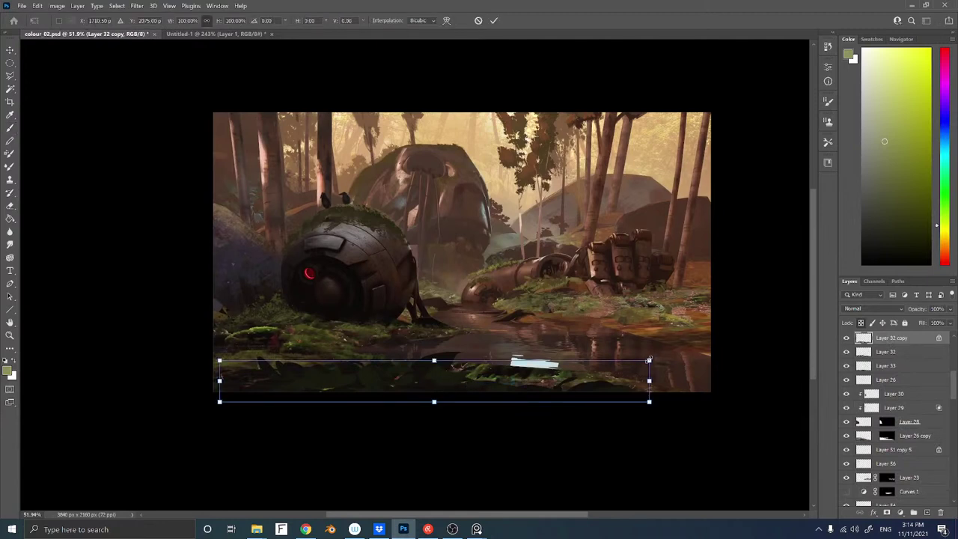
{"action": "left_click_drag", "start_coordinate": [649, 361], "coordinate": [716, 313]}
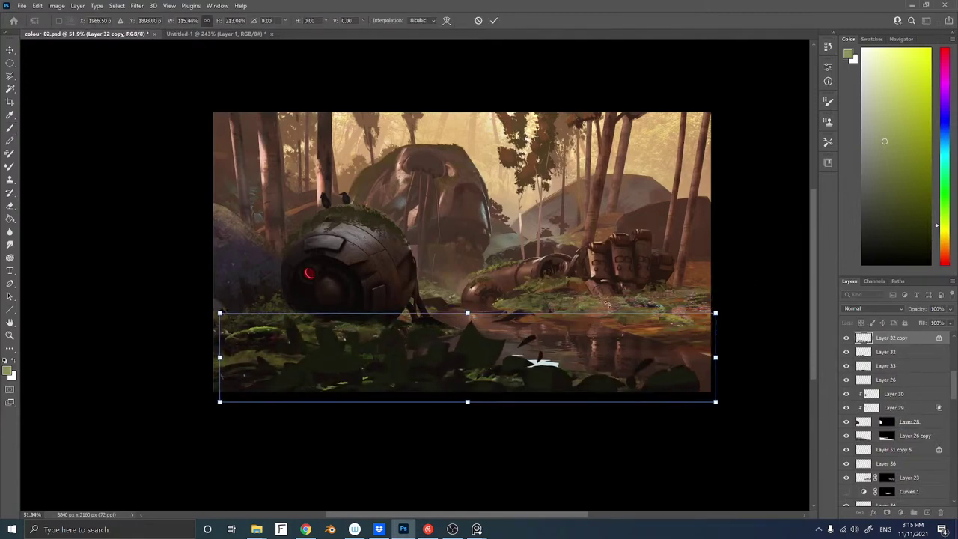
{"action": "key", "text": "Escape"}
{"action": "left_click", "coordinate": [898, 352], "text": "shift"}
{"action": "key", "text": "ctrl+t"}
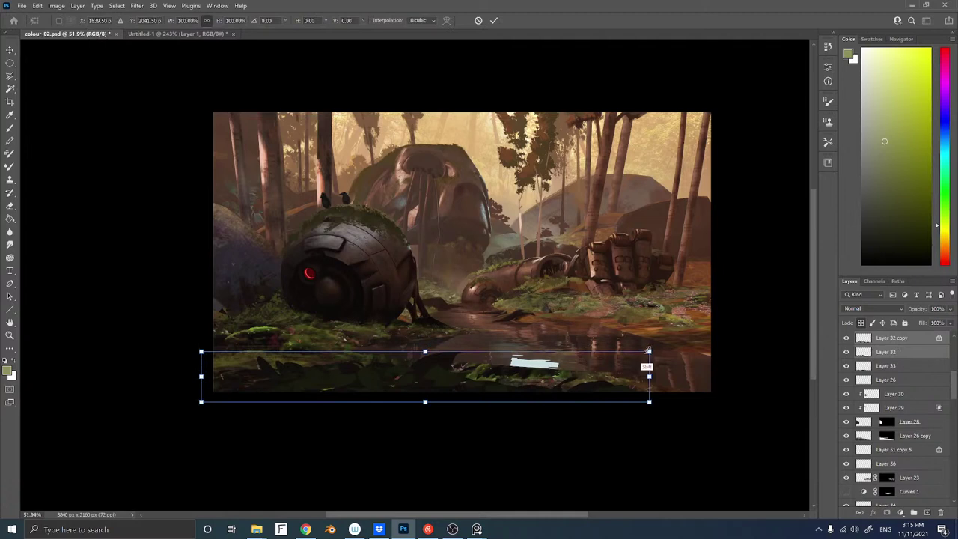
{"action": "left_click_drag", "start_coordinate": [648, 351], "coordinate": [699, 309]}
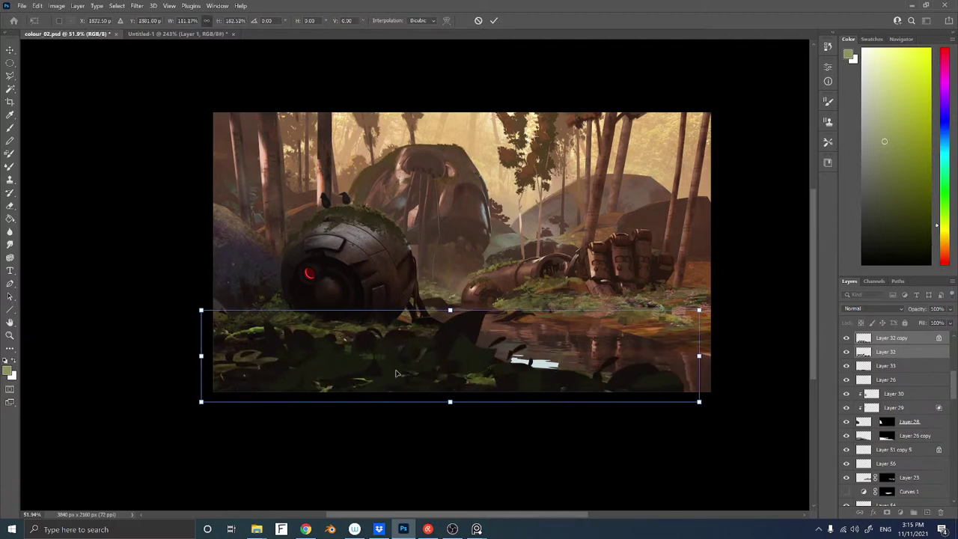
{"action": "right_click", "coordinate": [360, 363]}
{"action": "key", "text": "Escape"}
{"action": "key", "text": "Return"}
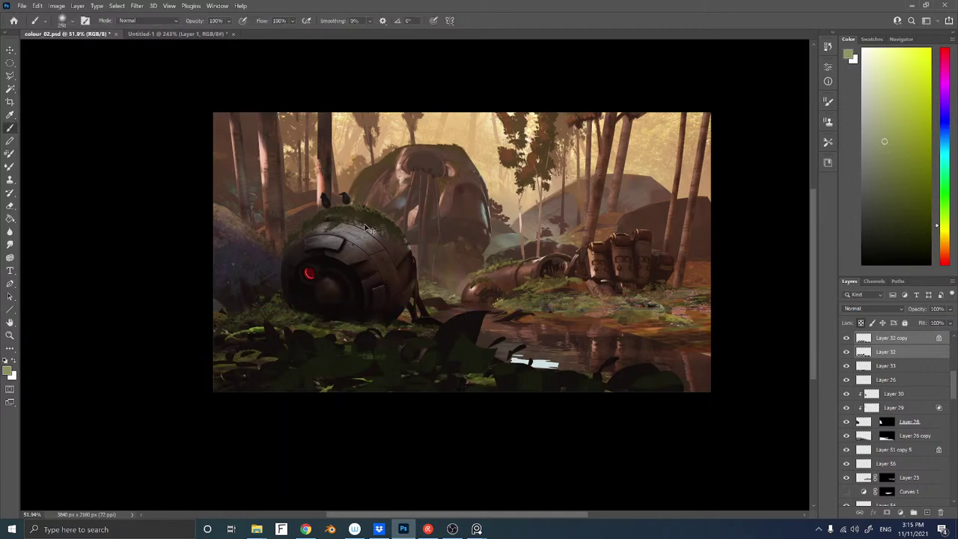
Merge the two foreground foliage layers and warp the foliage so its left end and lower right corner bend downward
{"action": "key", "text": "ctrl+e"}
{"action": "key", "text": "ctrl+t"}
{"action": "right_click", "coordinate": [437, 331]}
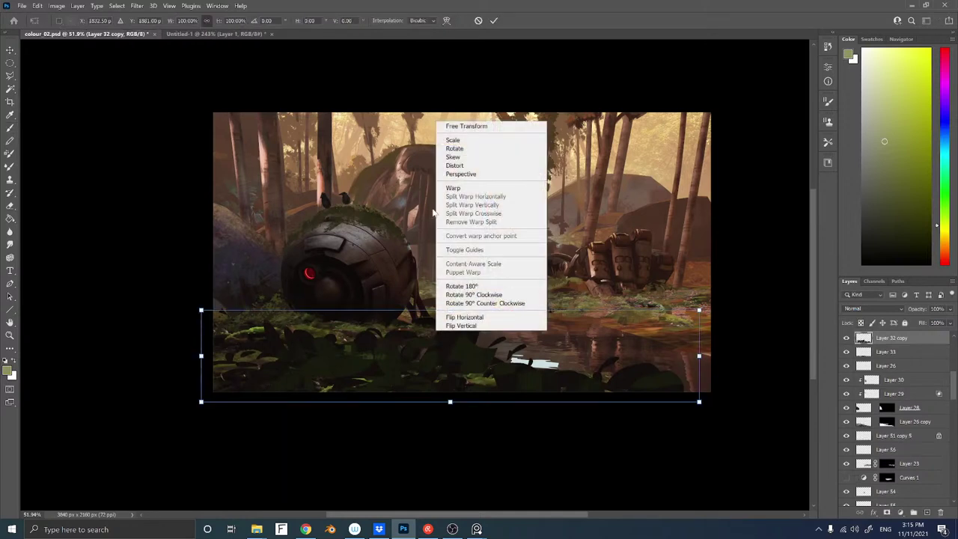
{"action": "left_click", "coordinate": [443, 188]}
{"action": "left_click_drag", "start_coordinate": [200, 404], "coordinate": [199, 426]}
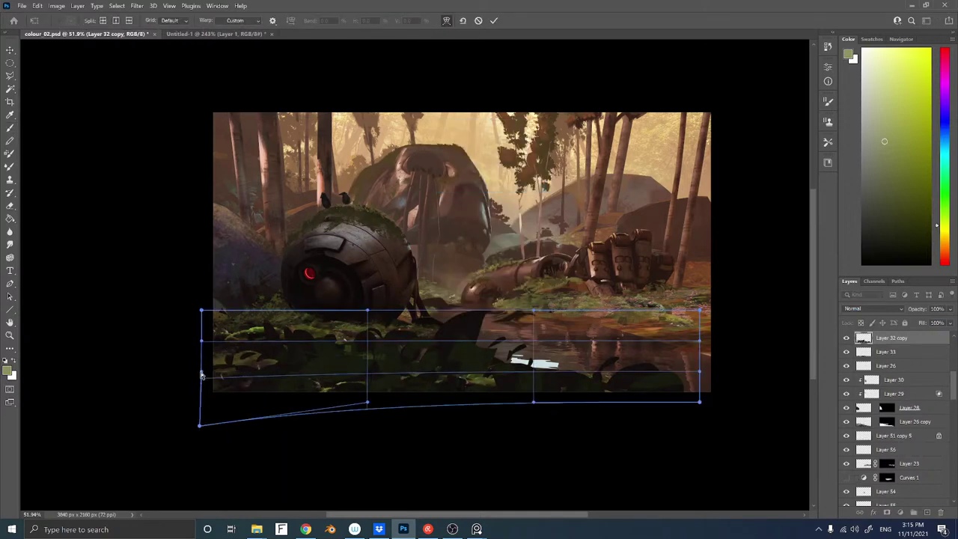
{"action": "left_click_drag", "start_coordinate": [201, 371], "coordinate": [198, 401]}
{"action": "left_click_drag", "start_coordinate": [201, 340], "coordinate": [197, 362]}
{"action": "left_click_drag", "start_coordinate": [201, 313], "coordinate": [192, 335]}
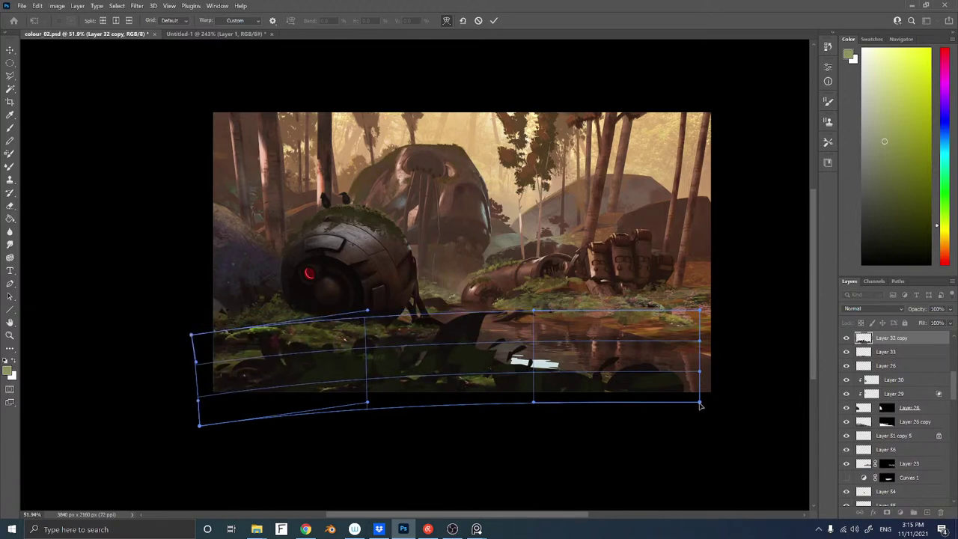
{"action": "left_click_drag", "start_coordinate": [700, 405], "coordinate": [697, 422]}
{"action": "key", "text": "Return"}
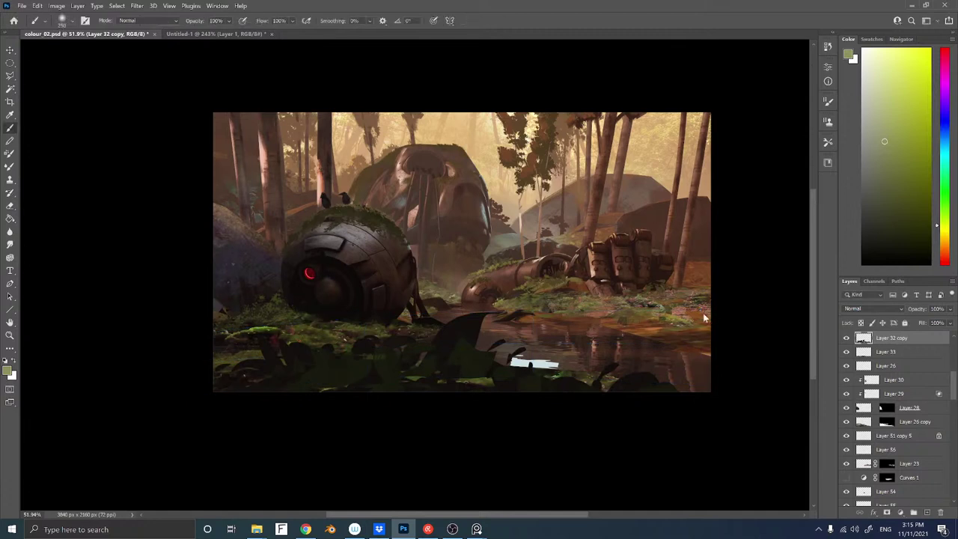
Soften the merged foreground foliage with a stronger Gaussian Blur
{"action": "left_click", "coordinate": [137, 6]}
{"action": "mouse_move", "coordinate": [182, 122]}
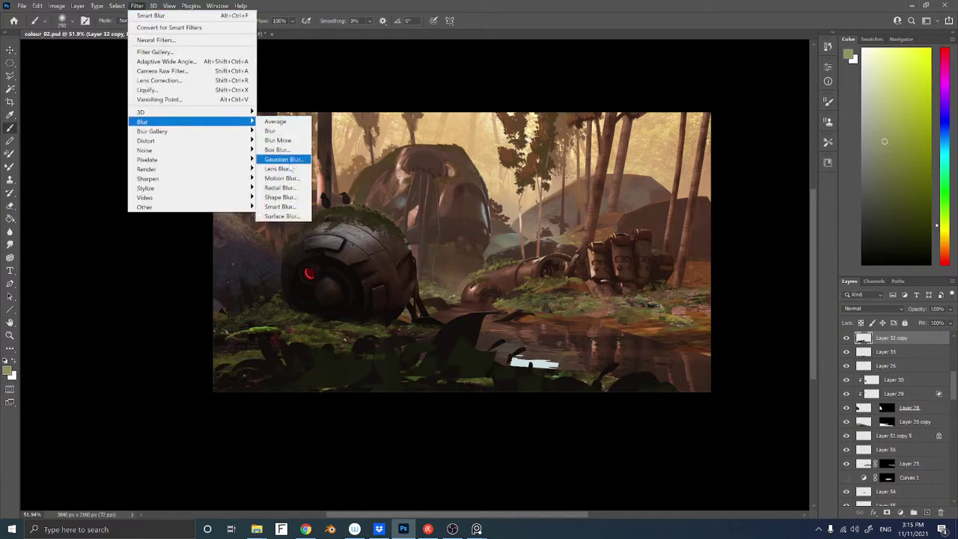
{"action": "left_click", "coordinate": [283, 159]}
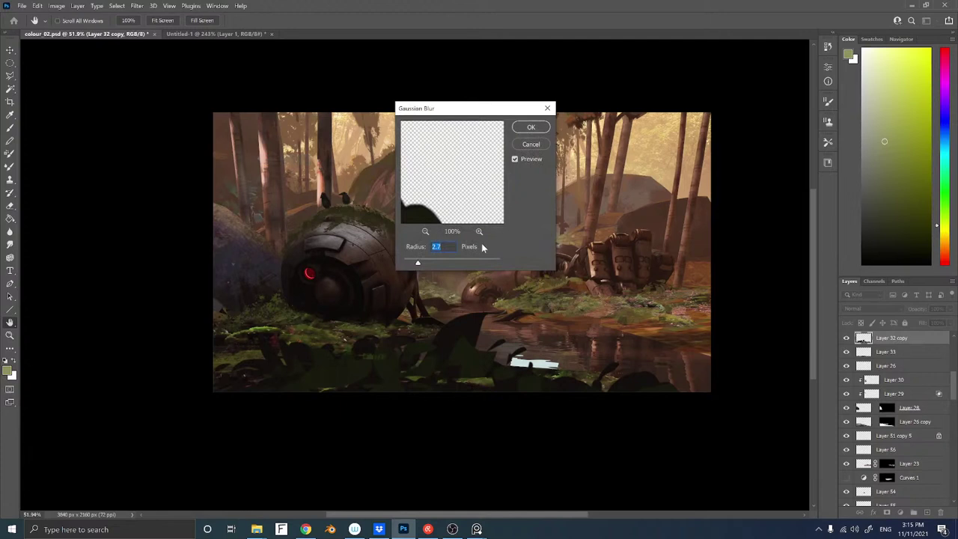
{"action": "left_click_drag", "start_coordinate": [438, 264], "coordinate": [435, 265]}
{"action": "left_click", "coordinate": [531, 130]}
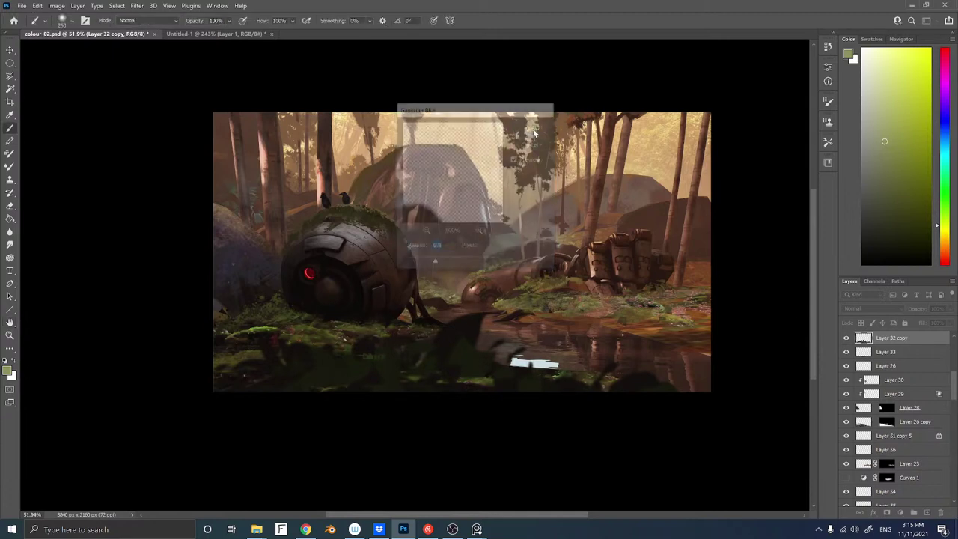
Add a new layer beneath the blurred foliage and choose the Hard Round brush
{"action": "key", "text": "ctrl+shift+n"}
{"action": "key", "text": "Return"}
{"action": "key", "text": "ctrl+["}
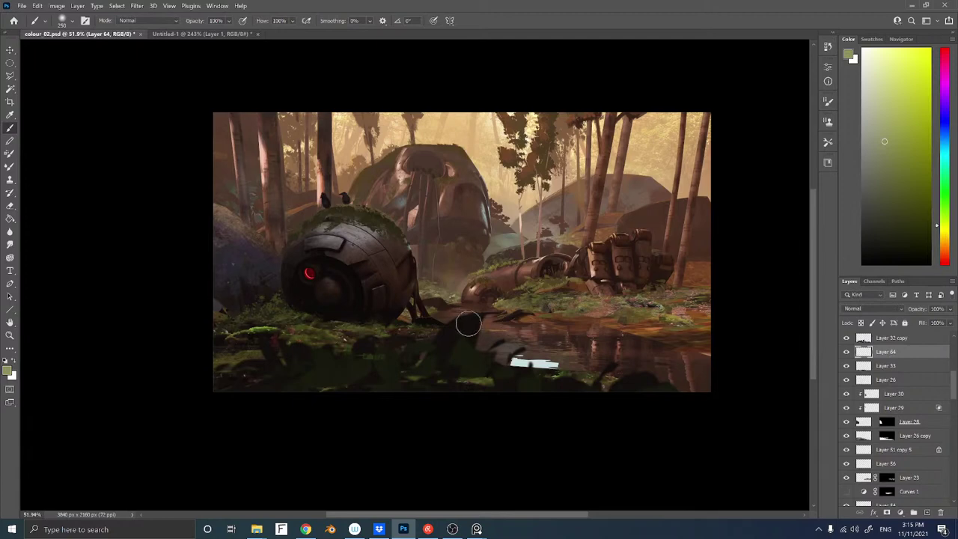
{"action": "right_click", "coordinate": [452, 330]}
{"action": "left_click", "coordinate": [577, 351]}
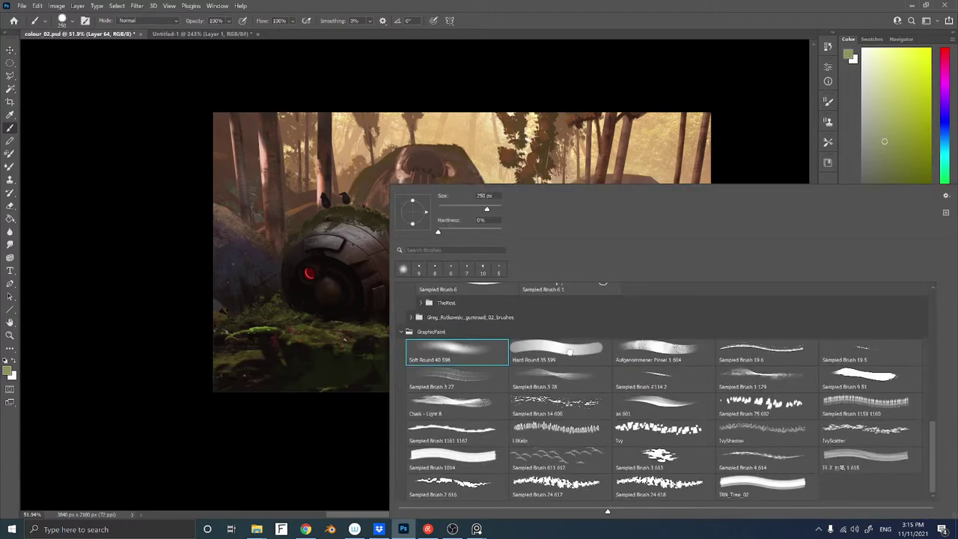
{"action": "left_click", "coordinate": [389, 426]}
Paint small leaf silhouettes along the foreground foliage's edge in a sampled near-black, using a smaller, slightly softened brush
{"action": "left_click", "coordinate": [474, 354], "text": "alt"}
{"action": "key", "text": "["}
{"action": "key", "text": "["}
{"action": "key", "text": "["}
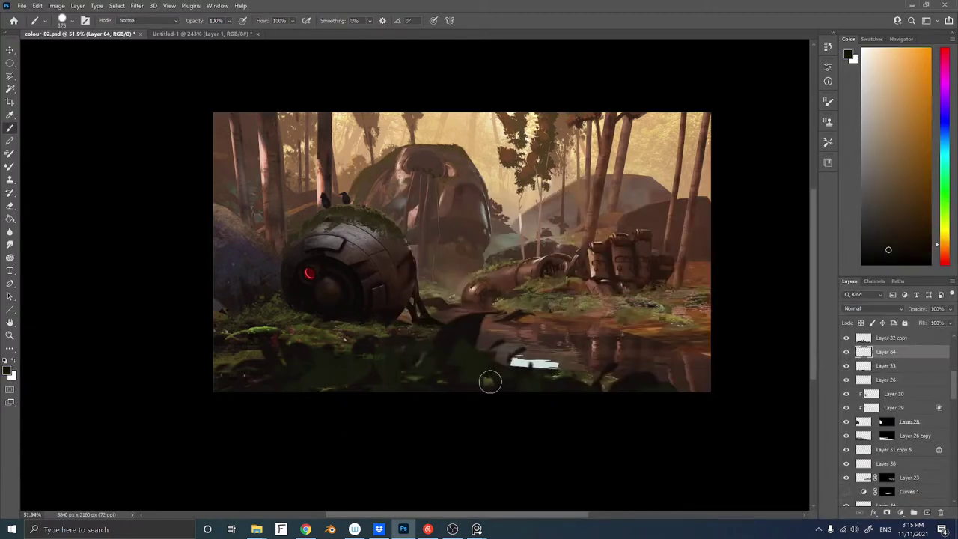
{"action": "key", "text": "bracketleft"}
{"action": "key", "text": "bracketleft"}
{"action": "key", "text": "bracketleft"}
{"action": "right_click", "coordinate": [239, 357]}
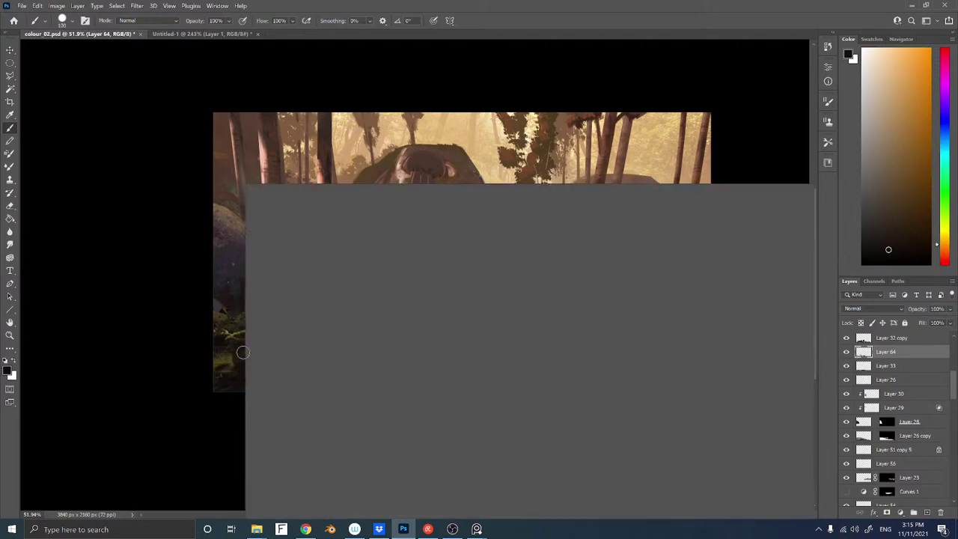
{"action": "left_click_drag", "start_coordinate": [335, 232], "coordinate": [325, 231]}
{"action": "key", "text": "Return"}
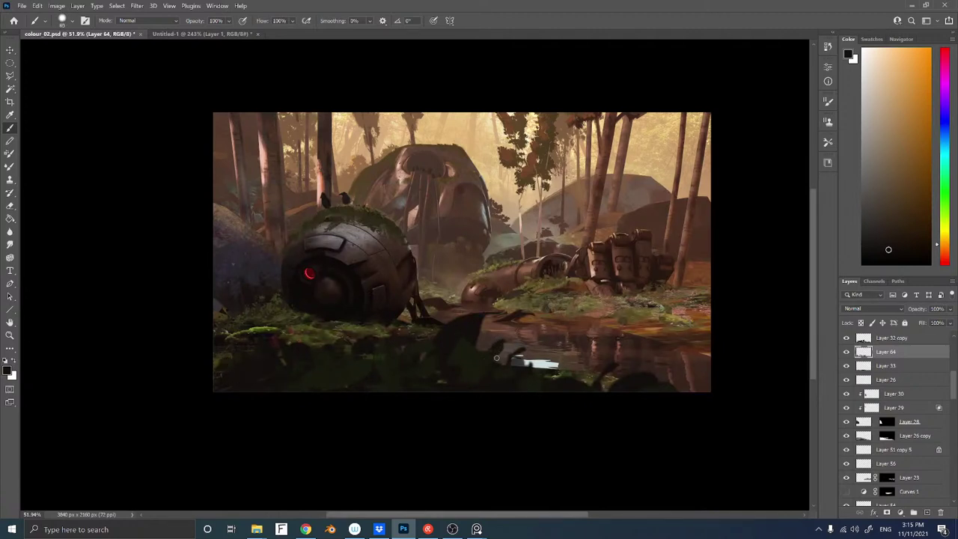
{"action": "key", "text": "bracketleft"}
Erase parts of the dark foliage on Layer 32 copy near the painting's lower edge
{"action": "left_click", "coordinate": [898, 338]}
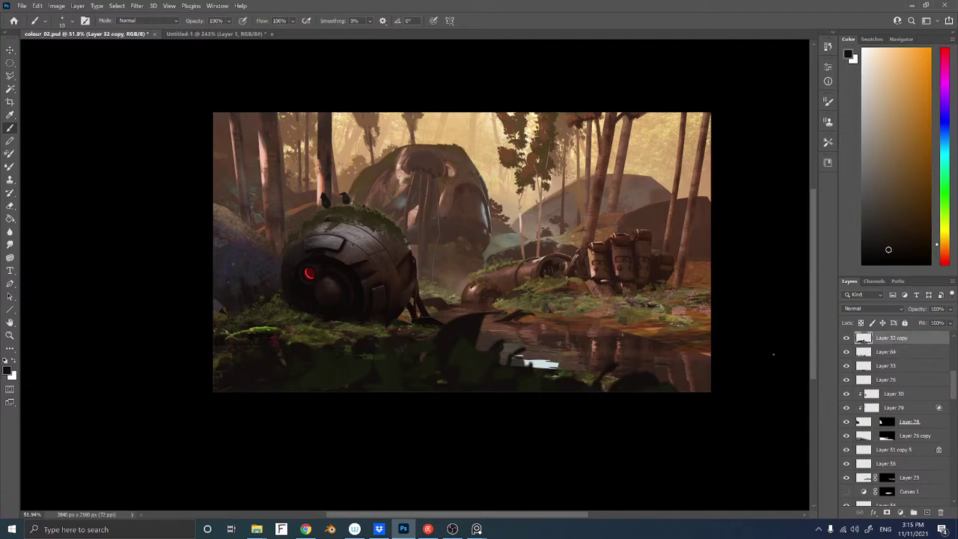
{"action": "key", "text": "e"}
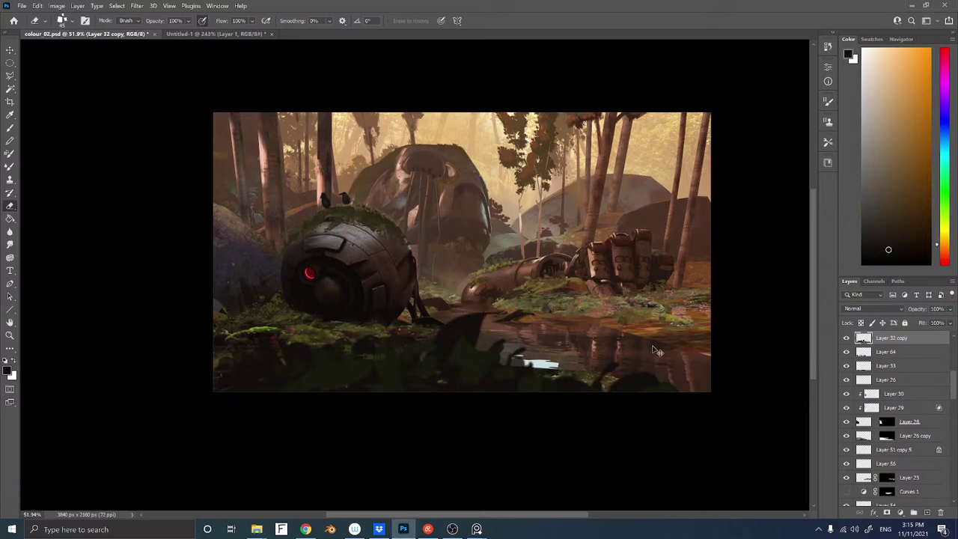
{"action": "mouse_move", "coordinate": [442, 384]}
{"action": "left_mouse_down"}
{"action": "mouse_move", "coordinate": [416, 379]}
{"action": "mouse_move", "coordinate": [456, 325]}
{"action": "mouse_move", "coordinate": [448, 371]}
{"action": "mouse_move", "coordinate": [423, 382]}
{"action": "left_mouse_up"}
{"action": "key", "text": "b"}
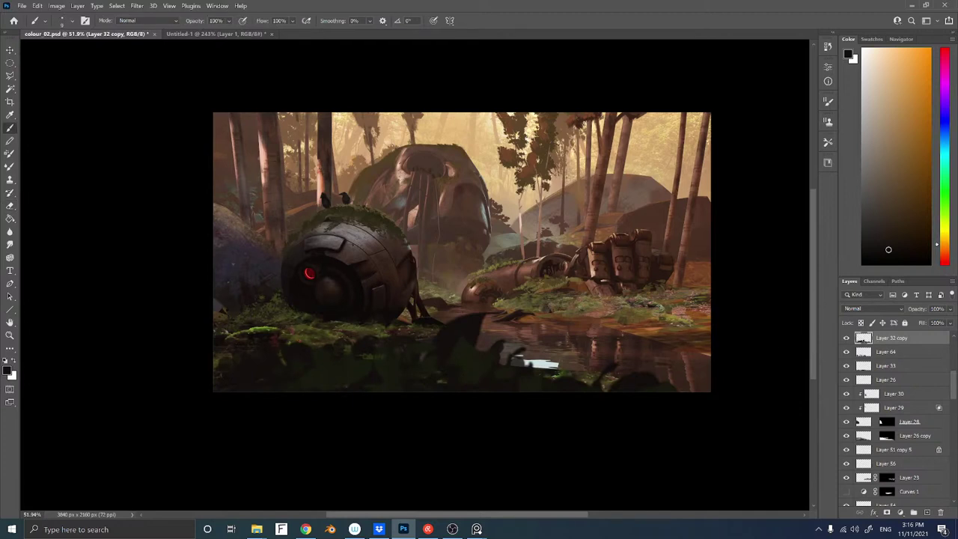
Paint dark leaves over the white patch in the water on a new layer and merge it into the foliage layer
{"action": "key", "text": "ctrl+shift+alt+n"}
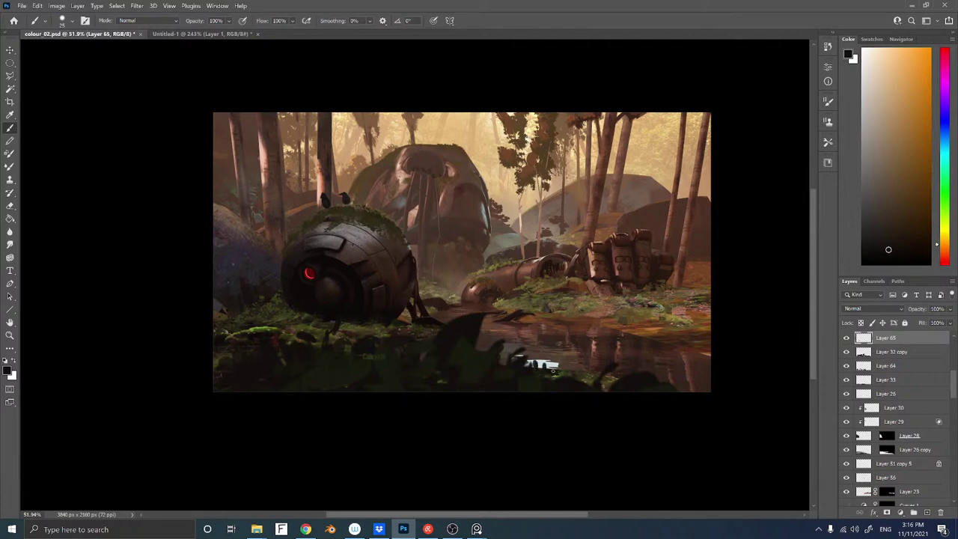
{"action": "key", "text": "]"}
{"action": "key", "text": "]"}
{"action": "left_click_drag", "start_coordinate": [563, 367], "coordinate": [571, 377]}
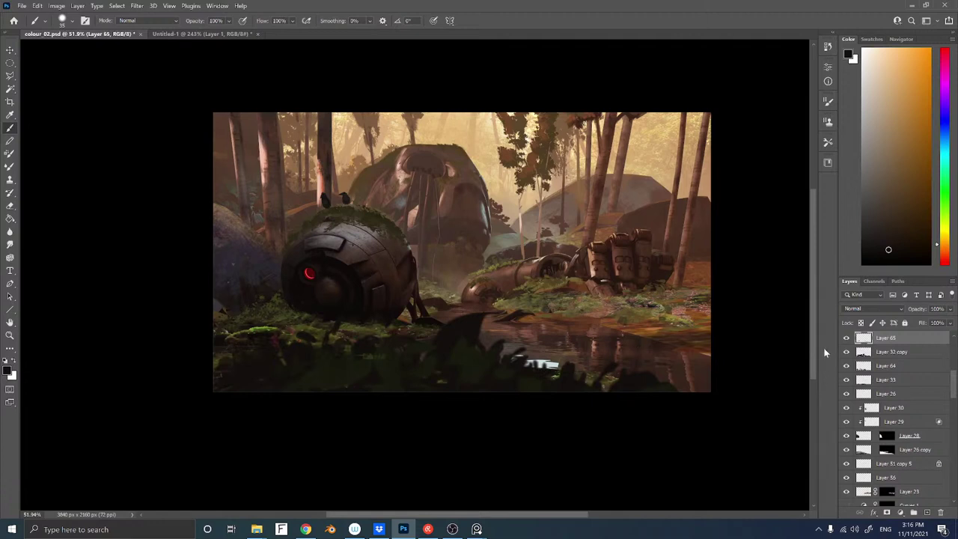
{"action": "key", "text": "Delete"}
Duplicate the foliage layer twice, merging the copies back into it, and move it to the top of the layer stack
{"action": "key", "text": "ctrl+j"}
{"action": "key", "text": "ctrl+j"}
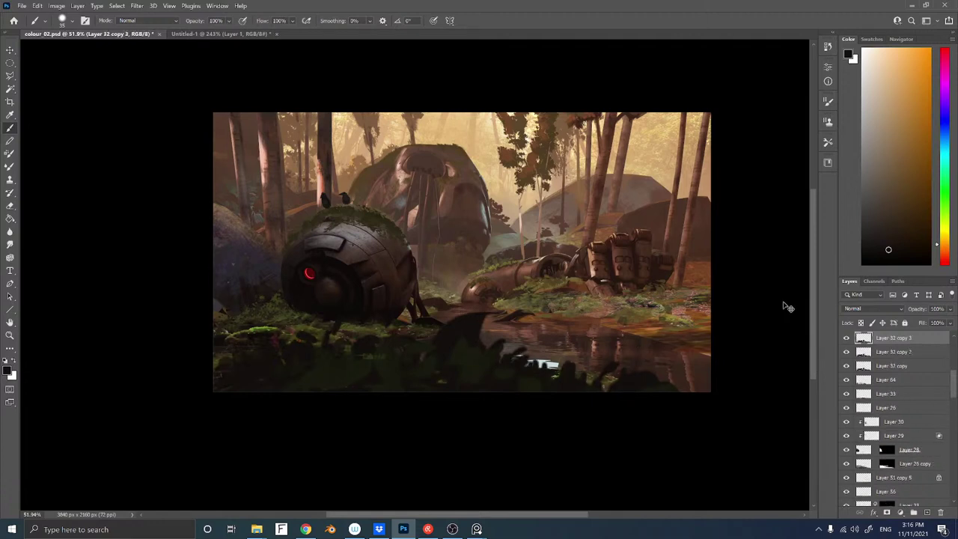
{"action": "key", "text": "Delete"}
{"action": "key", "text": "Delete"}
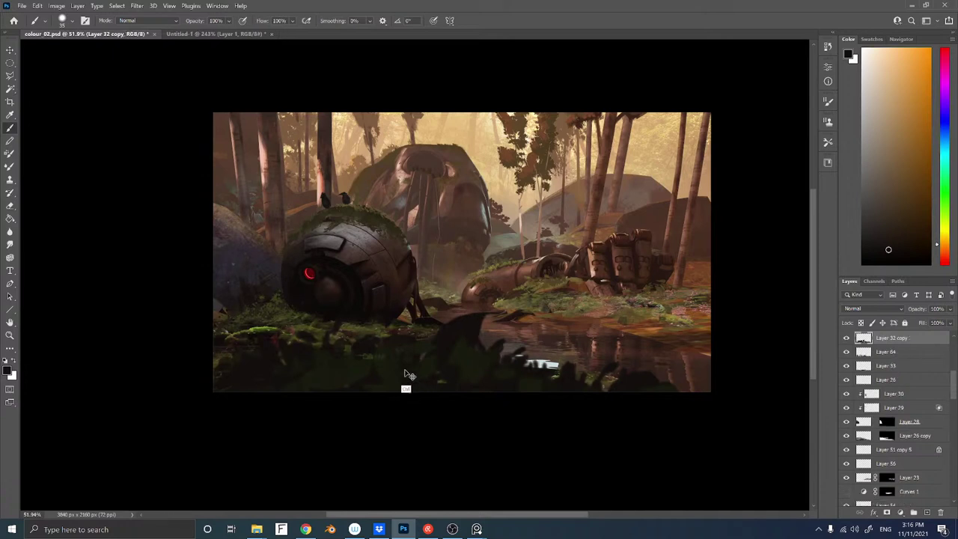
{"action": "key", "text": "ctrl+shift+]"}
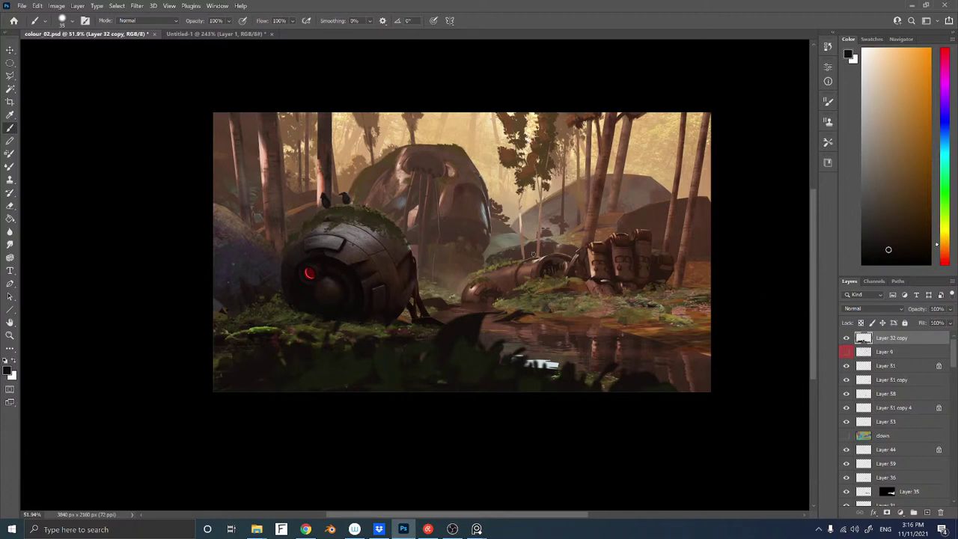
Erase the large pointed leaf at the water's edge from the foreground foliage with a Hard Round eraser
{"action": "key", "text": "e"}
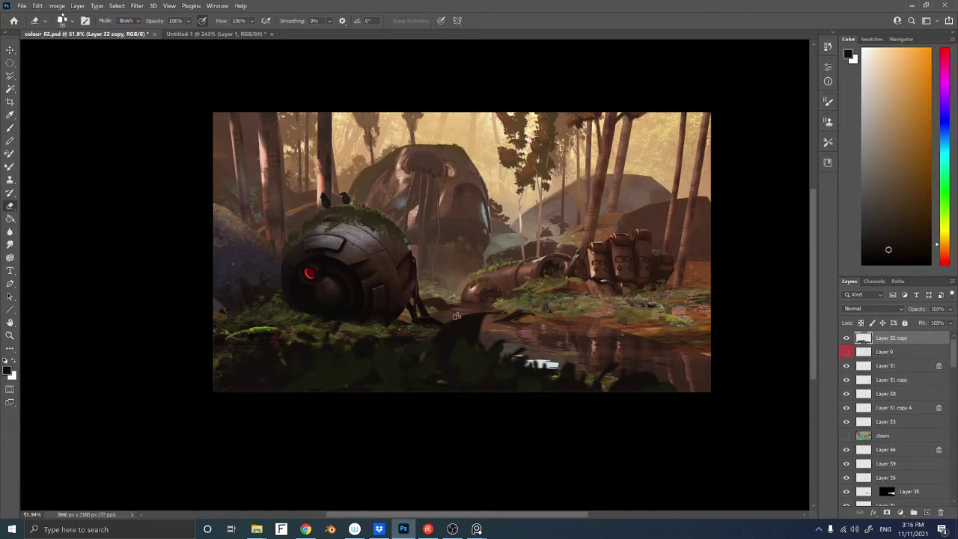
{"action": "right_click", "coordinate": [457, 294]}
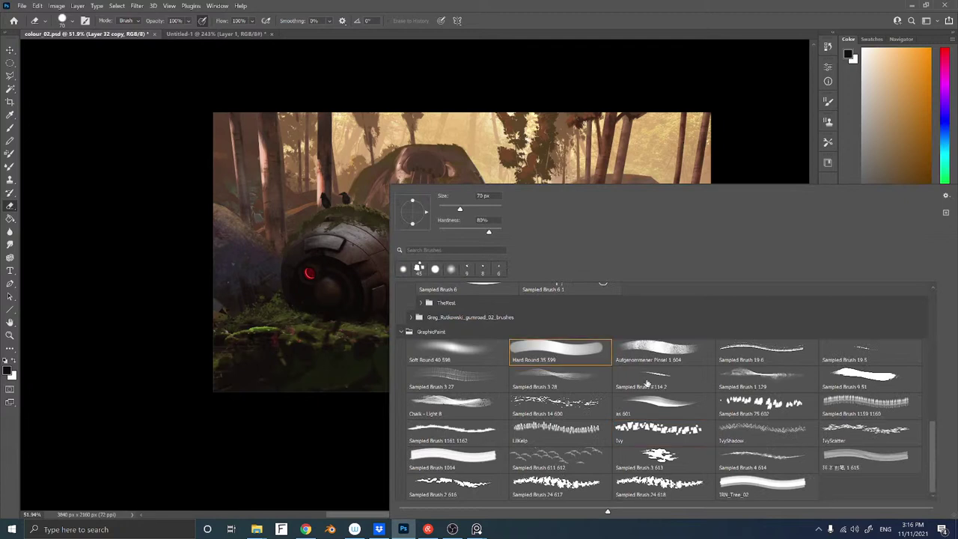
{"action": "double_click", "coordinate": [558, 359]}
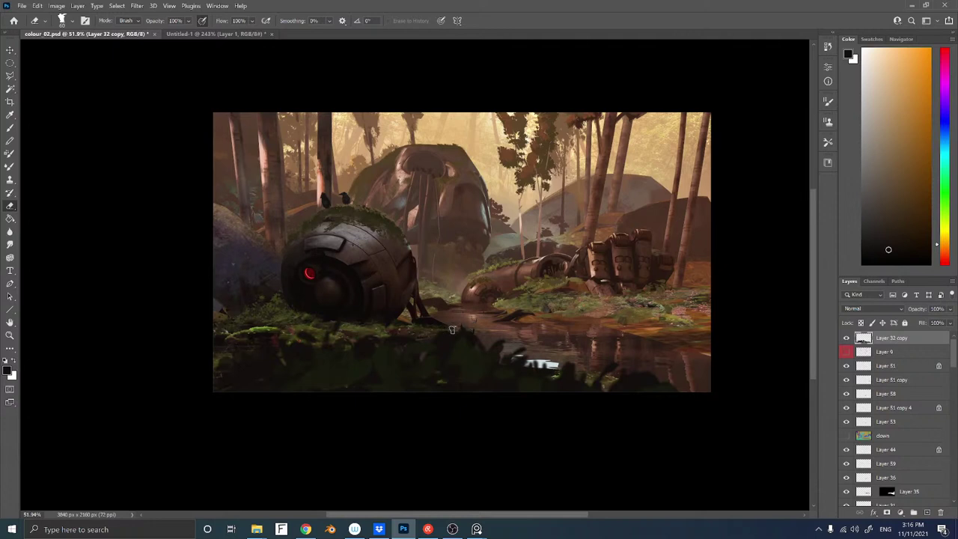
Lasso the foliage clump at the water's edge, feather the selection and deselect it
{"action": "key", "text": "l"}
{"action": "mouse_move", "coordinate": [489, 327]}
{"action": "left_mouse_down"}
{"action": "mouse_move", "coordinate": [484, 337]}
{"action": "mouse_move", "coordinate": [485, 323]}
{"action": "left_mouse_up"}
{"action": "left_click", "coordinate": [235, 21]}
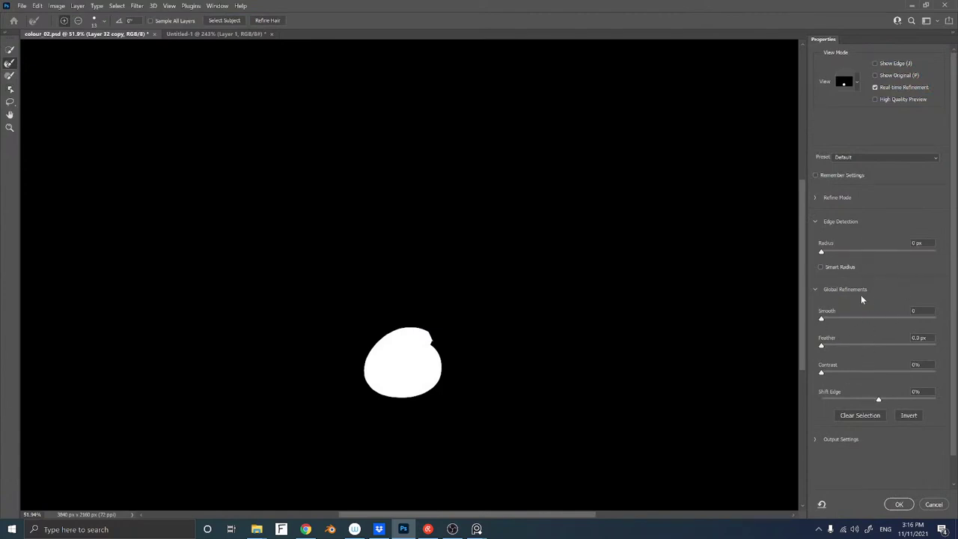
{"action": "left_click_drag", "start_coordinate": [869, 346], "coordinate": [896, 351]}
{"action": "left_click", "coordinate": [894, 505]}
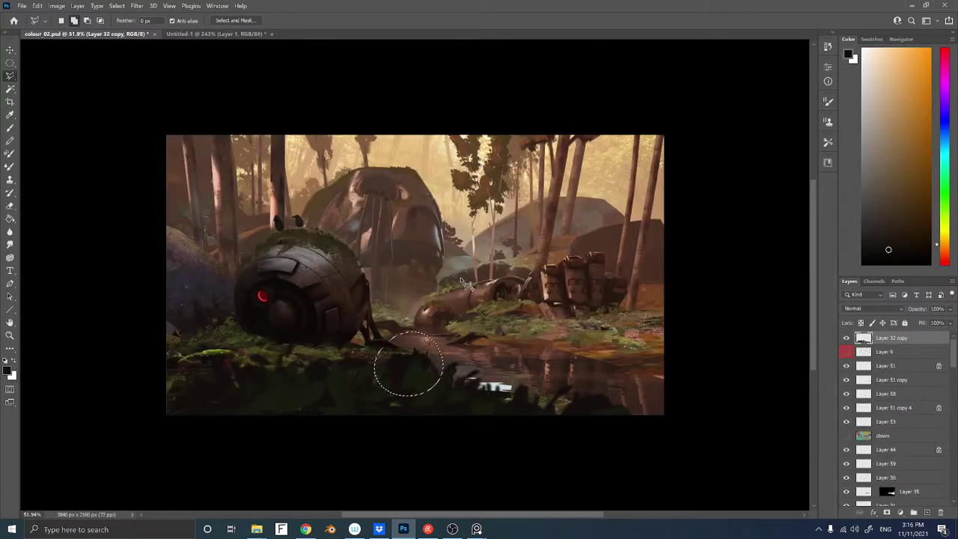
{"action": "key", "text": "ctrl+d"}
{"action": "left_click_drag", "start_coordinate": [367, 199], "coordinate": [374, 229]}
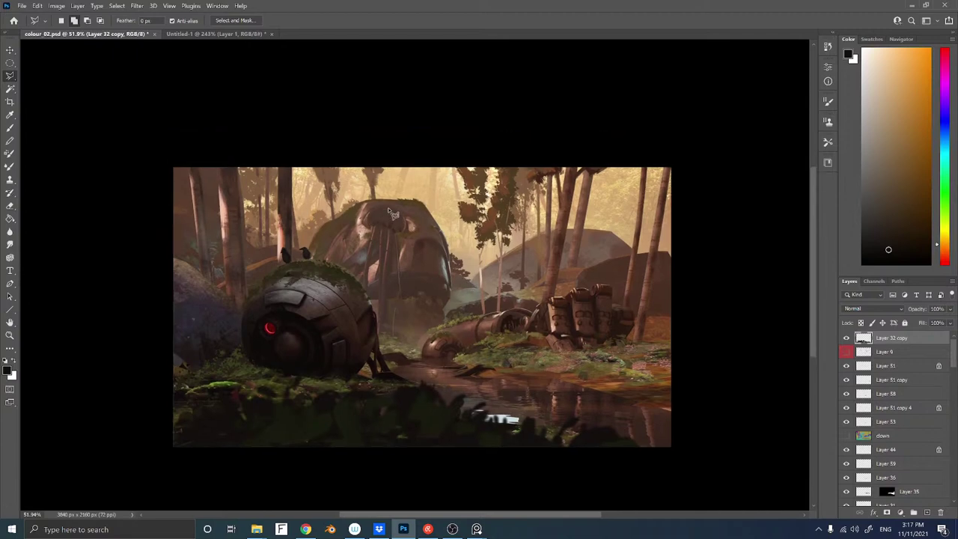
{"action": "key", "text": "z"}
{"action": "left_click", "coordinate": [411, 200]}
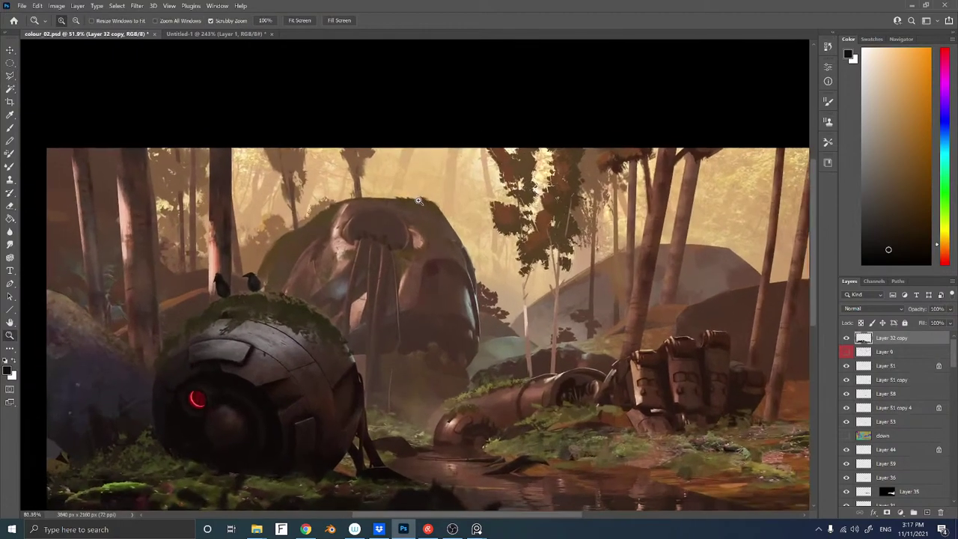
{"action": "key", "text": "m"}
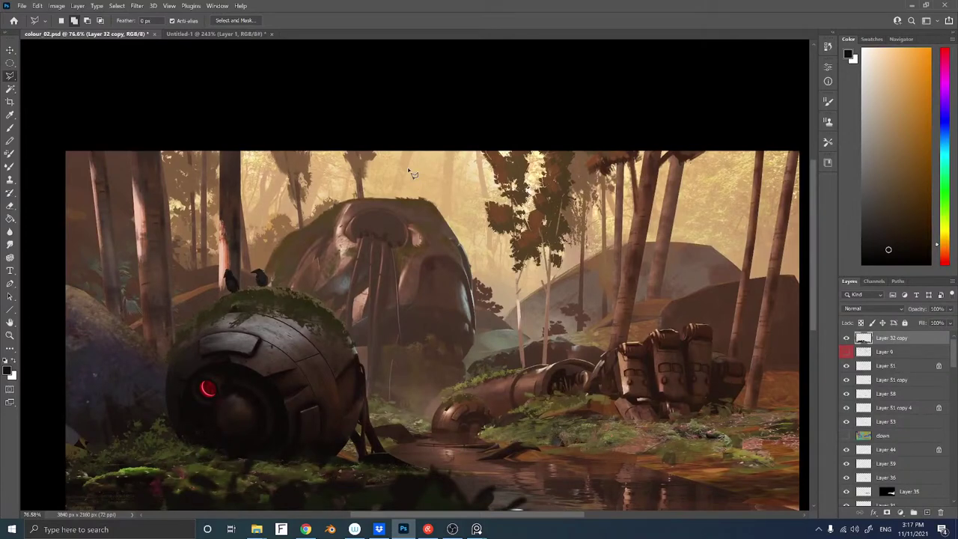
{"action": "left_click_drag", "start_coordinate": [618, 301], "coordinate": [583, 265]}
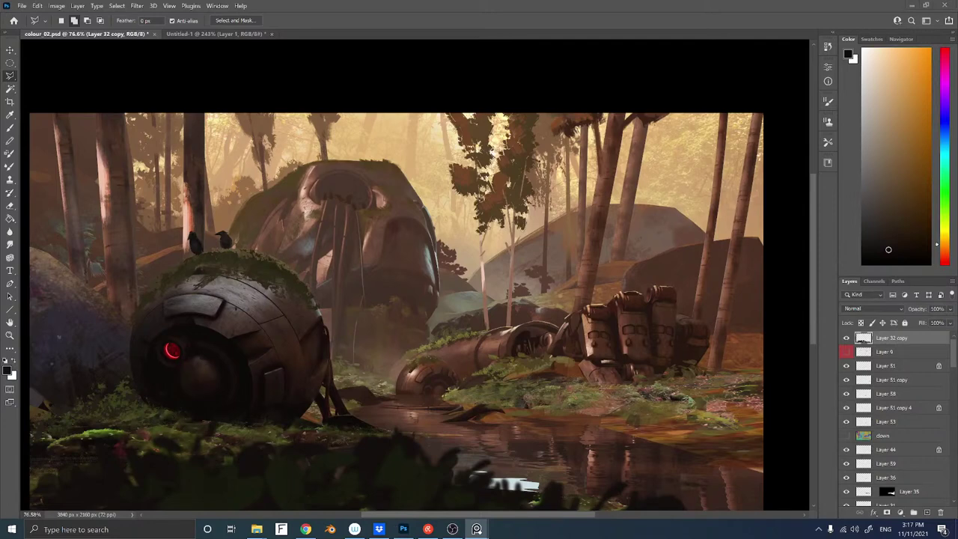
Paste the green undergrowth photo, cut it to a lassoed patch with a rounded upper edge, and place it over the robot hand
{"action": "key", "text": "ctrl+v"}
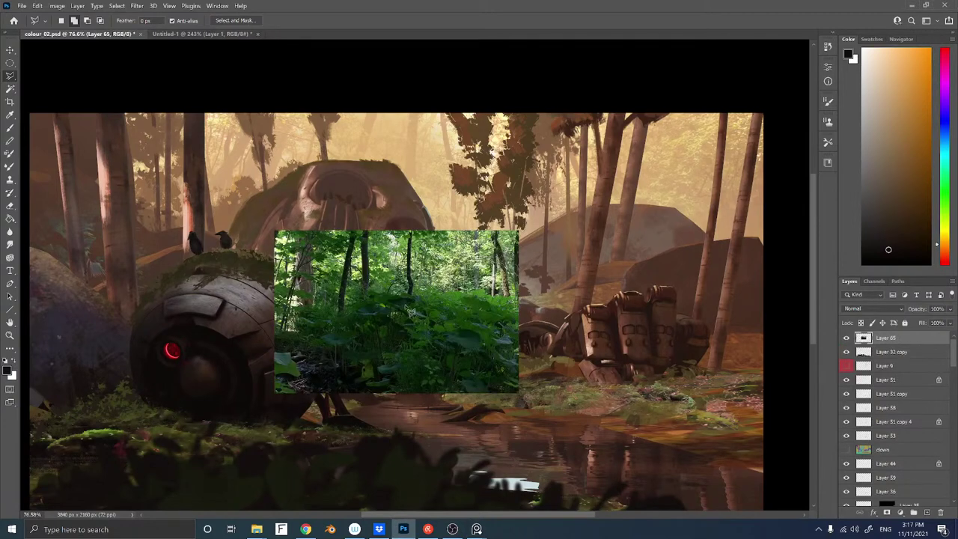
{"action": "mouse_move", "coordinate": [516, 299]}
{"action": "left_mouse_down"}
{"action": "mouse_move", "coordinate": [300, 337]}
{"action": "mouse_move", "coordinate": [530, 360]}
{"action": "mouse_move", "coordinate": [512, 303]}
{"action": "left_mouse_up"}
{"action": "key", "text": "ctrl+shift+i"}
{"action": "key", "text": "ctrl+x"}
{"action": "left_click_drag", "start_coordinate": [553, 334], "coordinate": [719, 324]}
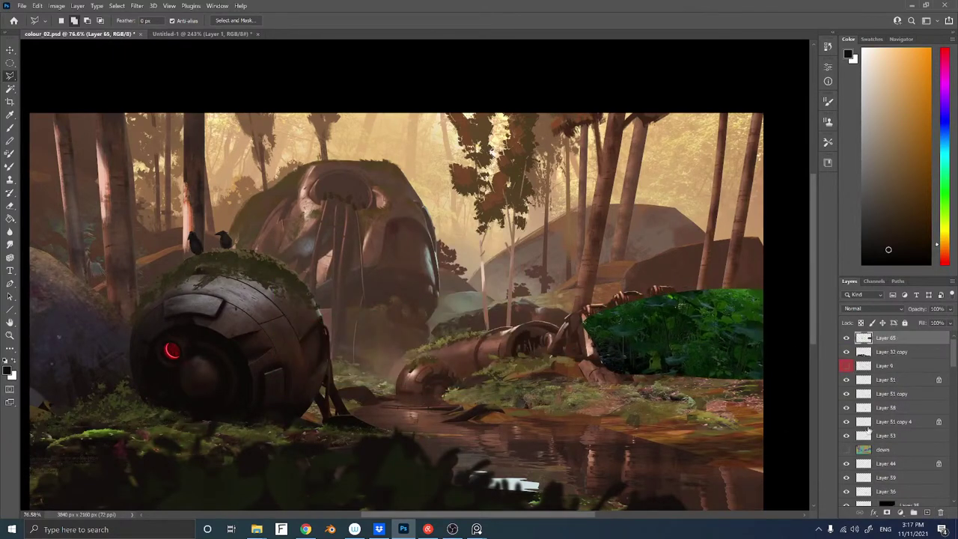
Move the clown layer to the top, use its colours to wand-select the grassy bank and the rock behind the hand, and hide it
{"action": "left_click", "coordinate": [892, 449]}
{"action": "key", "text": "ctrl+shift+bracketright"}
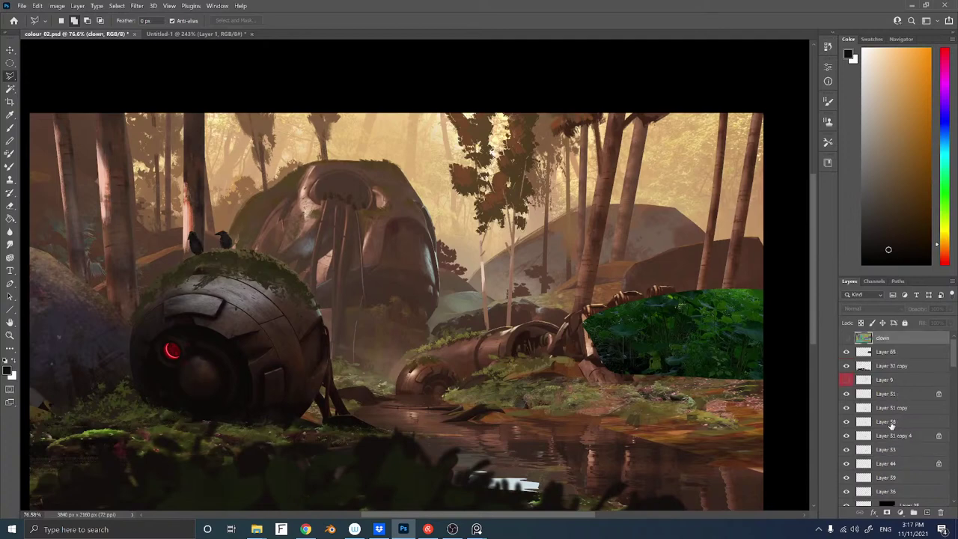
{"action": "left_click", "coordinate": [846, 338]}
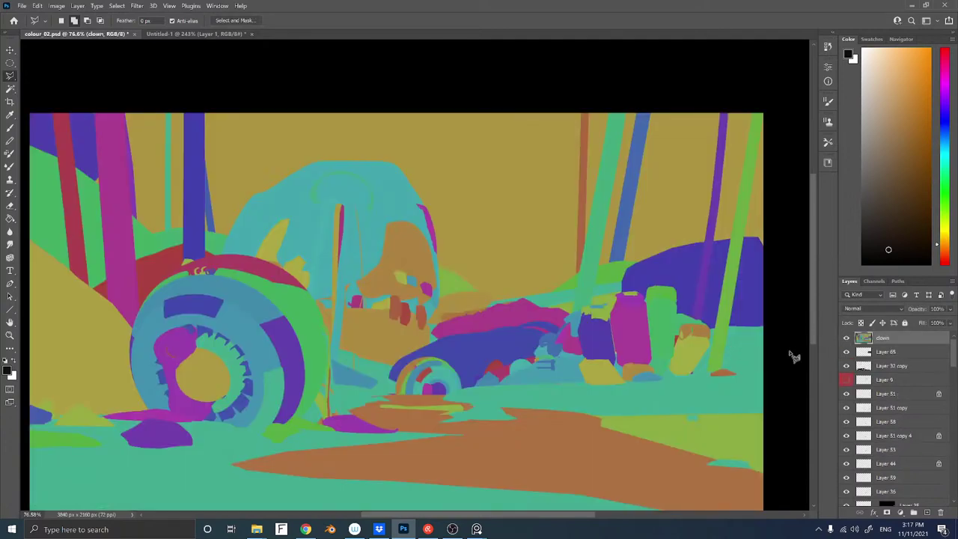
{"action": "key", "text": "w"}
{"action": "left_click", "coordinate": [712, 334]}
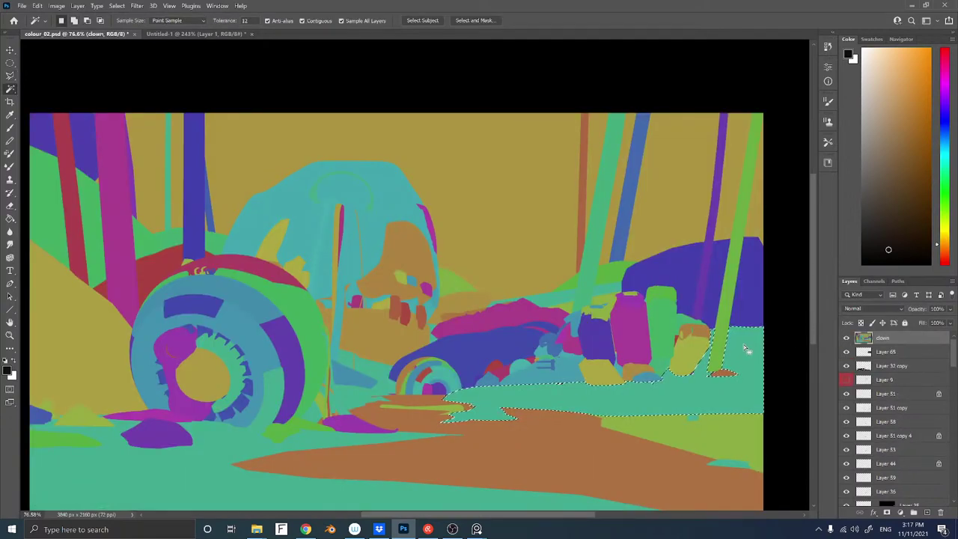
{"action": "left_click", "coordinate": [685, 300], "text": "shift"}
{"action": "left_click", "coordinate": [847, 338]}
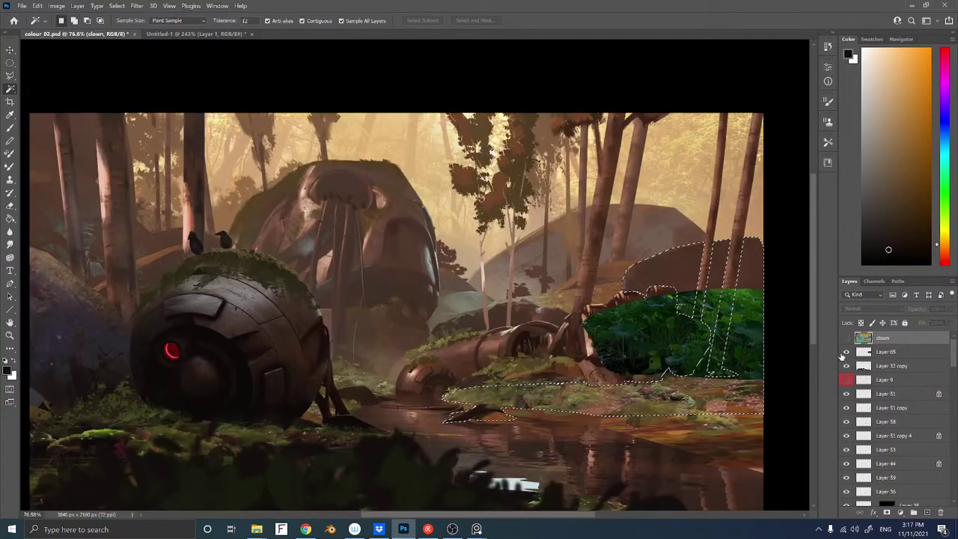
Mask the pasted undergrowth layer with the bank and rock selection
{"action": "left_click", "coordinate": [887, 512]}
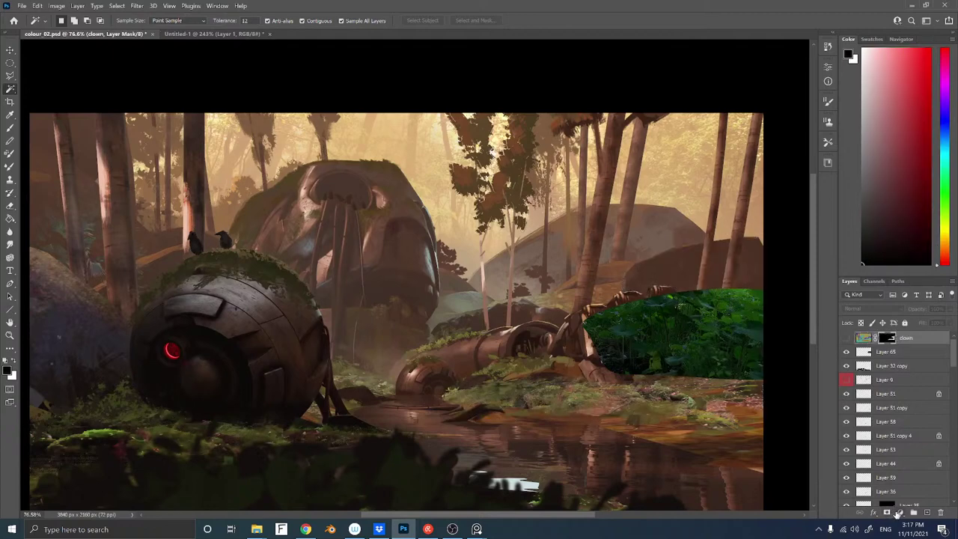
{"action": "key", "text": "ctrl+z"}
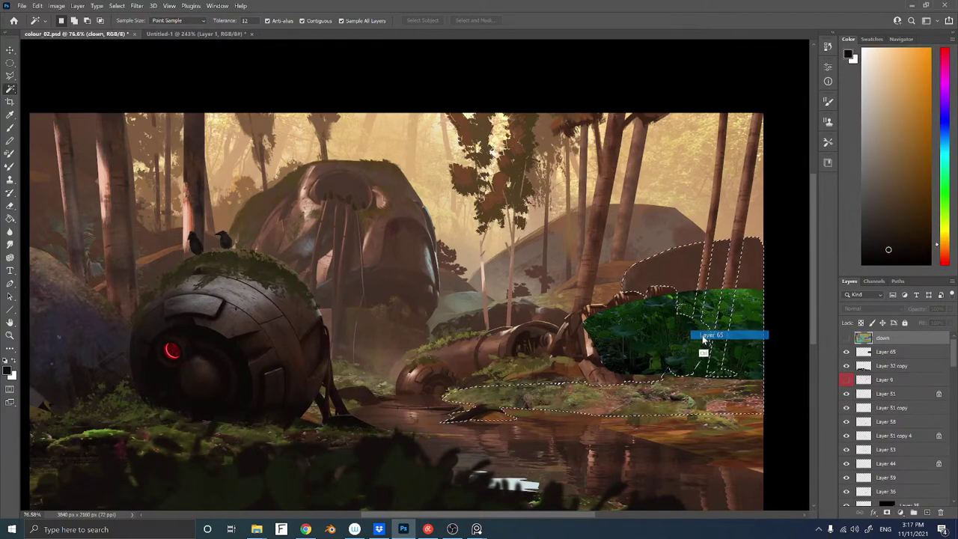
{"action": "left_click", "coordinate": [887, 352]}
{"action": "left_click", "coordinate": [887, 513]}
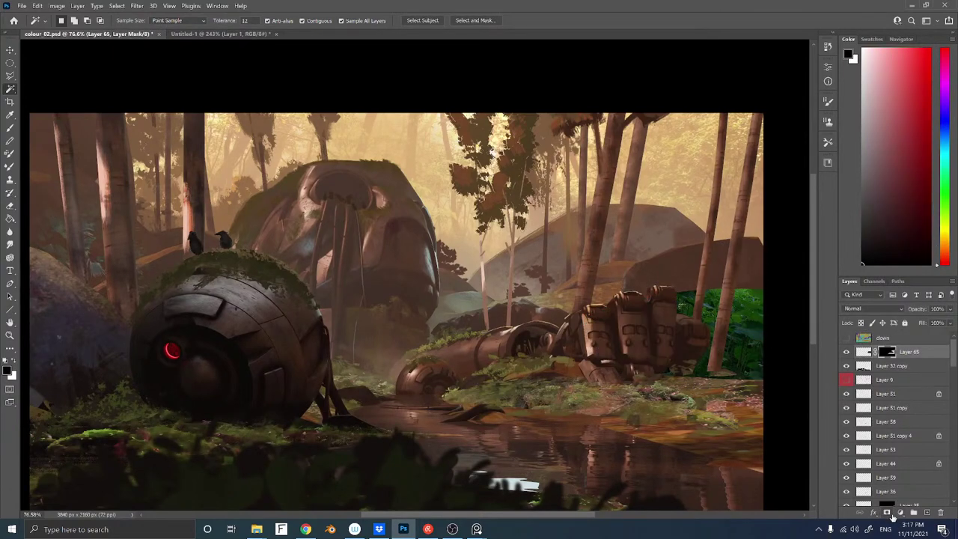
Unlink the undergrowth photo from its layer mask and make the photo itself active for editing
{"action": "key", "text": "ctrl+t"}
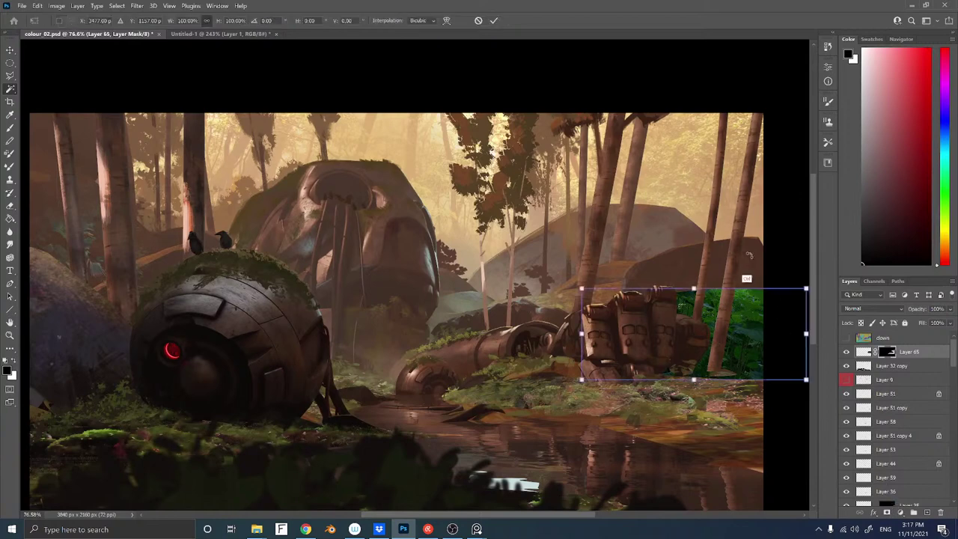
{"action": "key", "text": "Escape"}
{"action": "left_click", "coordinate": [875, 352]}
{"action": "key", "text": "ctrl+t"}
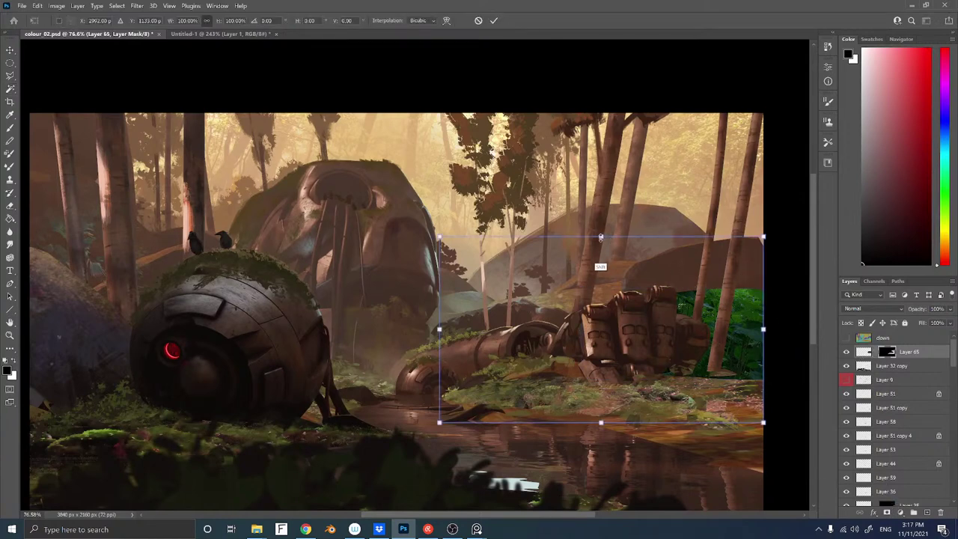
{"action": "mouse_move", "coordinate": [600, 237]}
{"action": "left_mouse_down"}
{"action": "mouse_move", "coordinate": [603, 315]}
{"action": "mouse_move", "coordinate": [601, 235]}
{"action": "left_mouse_up"}
{"action": "left_click", "coordinate": [867, 356]}
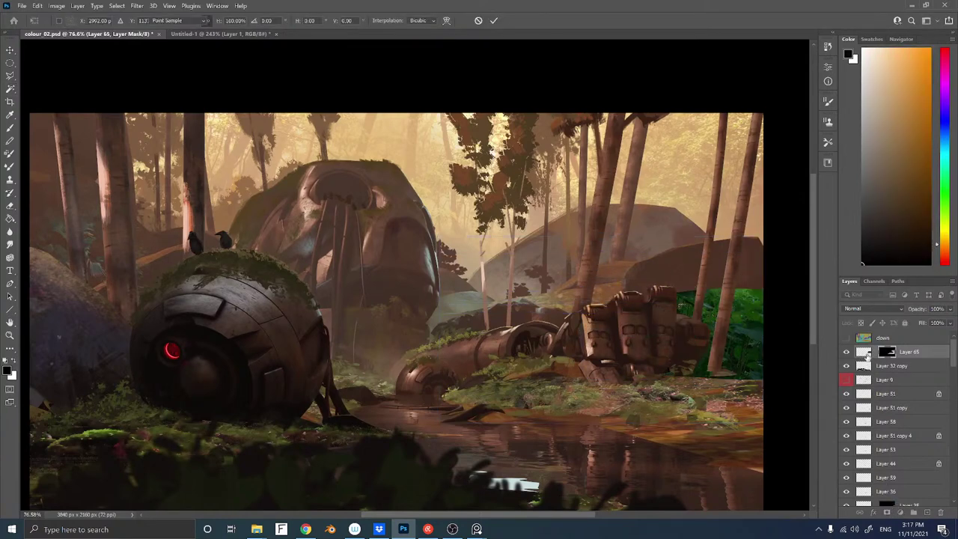
Scale the undergrowth photo down into a low strip behind the robot hand and the rightmost tree trunk
{"action": "key", "text": "ctrl+t"}
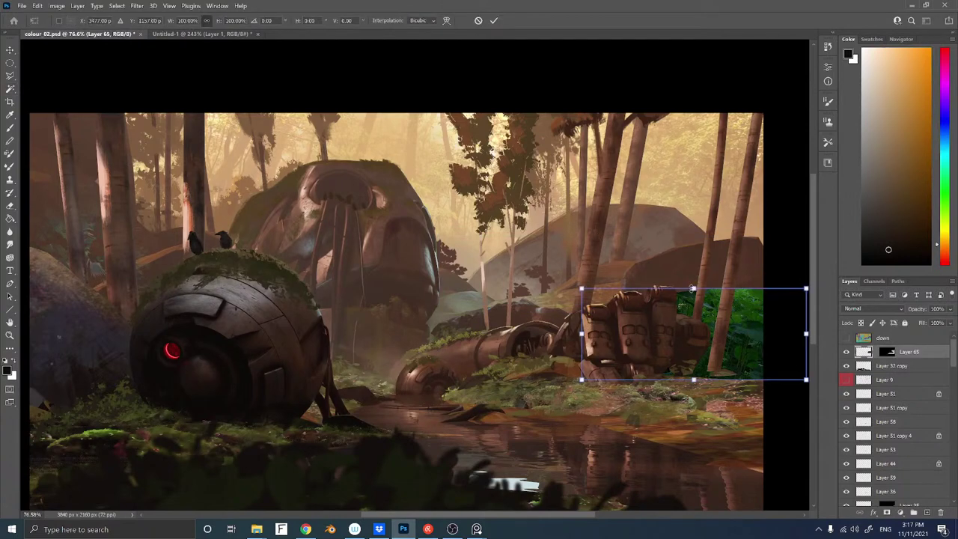
{"action": "left_click_drag", "start_coordinate": [582, 288], "coordinate": [641, 340]}
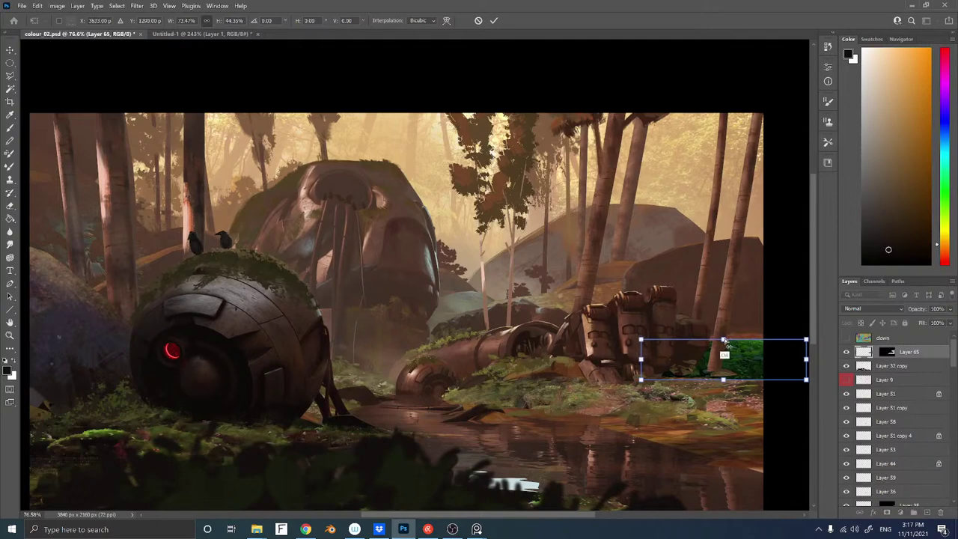
{"action": "left_click_drag", "start_coordinate": [723, 340], "coordinate": [723, 326]}
{"action": "key", "text": "Return"}
Apply Match Color to the undergrowth photo with colour_02.psd as the source and Merged as the source layer
{"action": "key", "text": "w"}
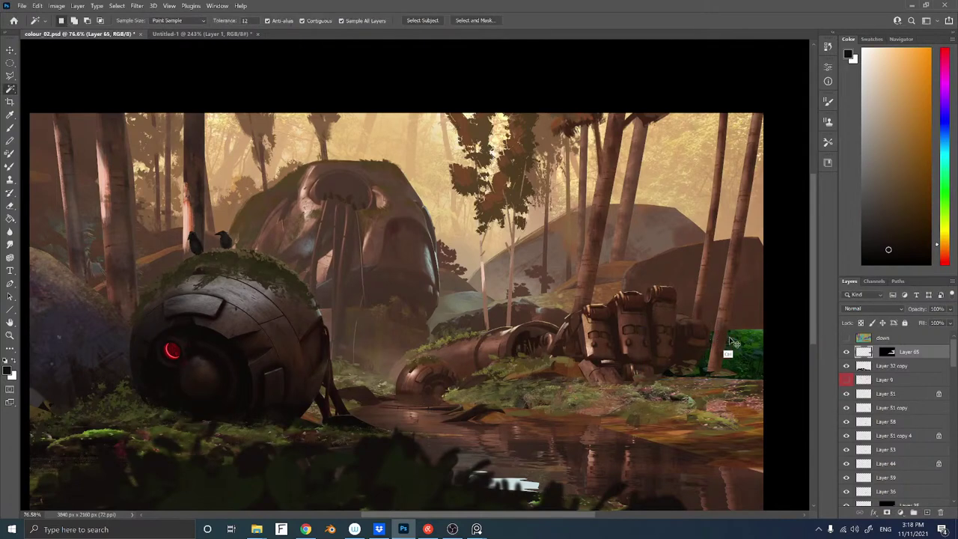
{"action": "left_click", "coordinate": [56, 6]}
{"action": "mouse_move", "coordinate": [112, 27]}
{"action": "left_click", "coordinate": [226, 220]}
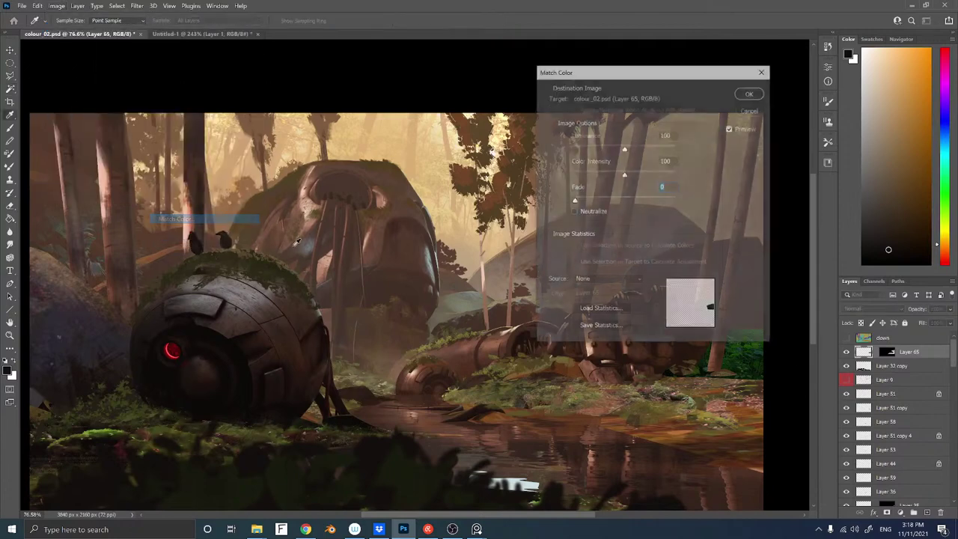
{"action": "left_click", "coordinate": [596, 279]}
{"action": "left_click", "coordinate": [599, 292]}
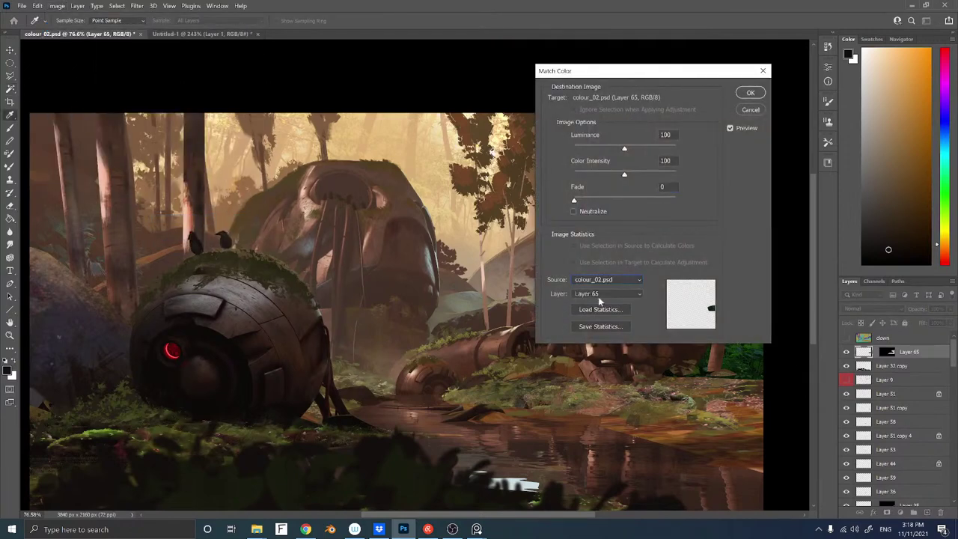
{"action": "left_click", "coordinate": [602, 294]}
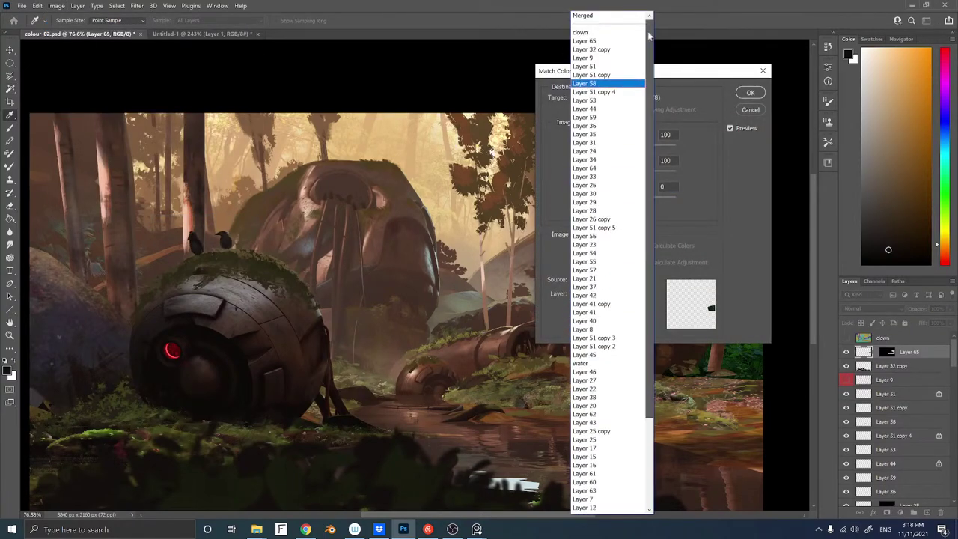
{"action": "left_click", "coordinate": [597, 16]}
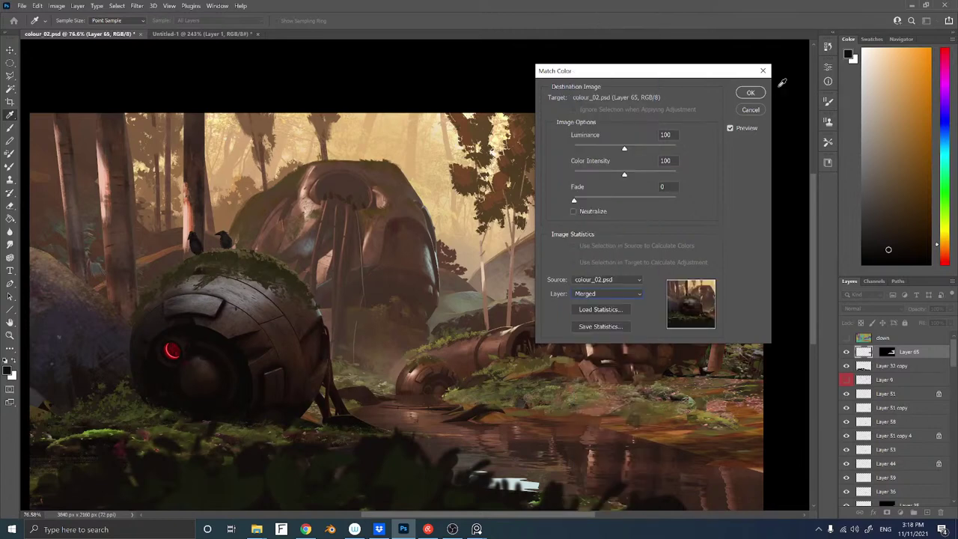
{"action": "left_click", "coordinate": [751, 92]}
Fade the colour match on the undergrowth photo to 57% opacity
{"action": "key", "text": "ctrl+shift+f"}
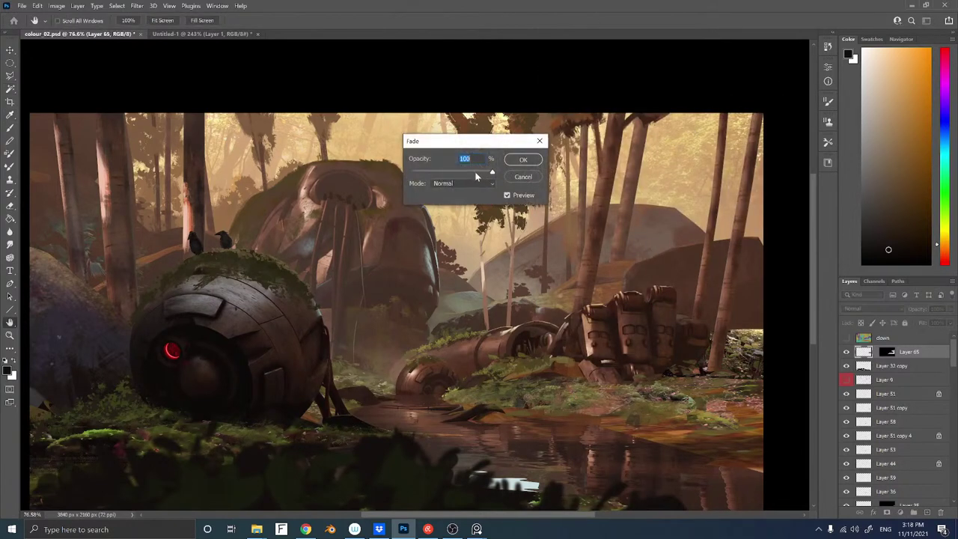
{"action": "left_click_drag", "start_coordinate": [467, 174], "coordinate": [457, 175]}
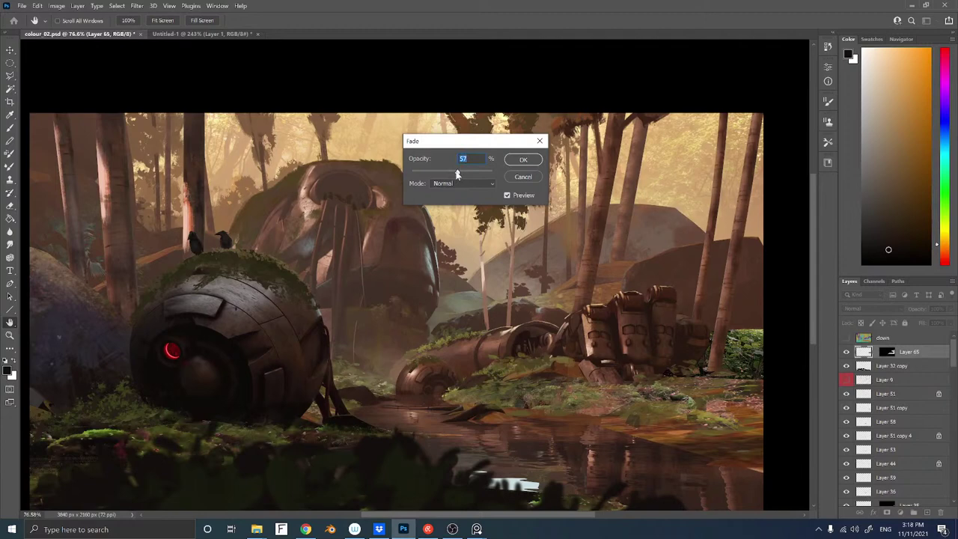
{"action": "left_click", "coordinate": [527, 160]}
Load the undergrowth layer's mask as a selection and try adding a new empty channel
{"action": "key", "text": "e"}
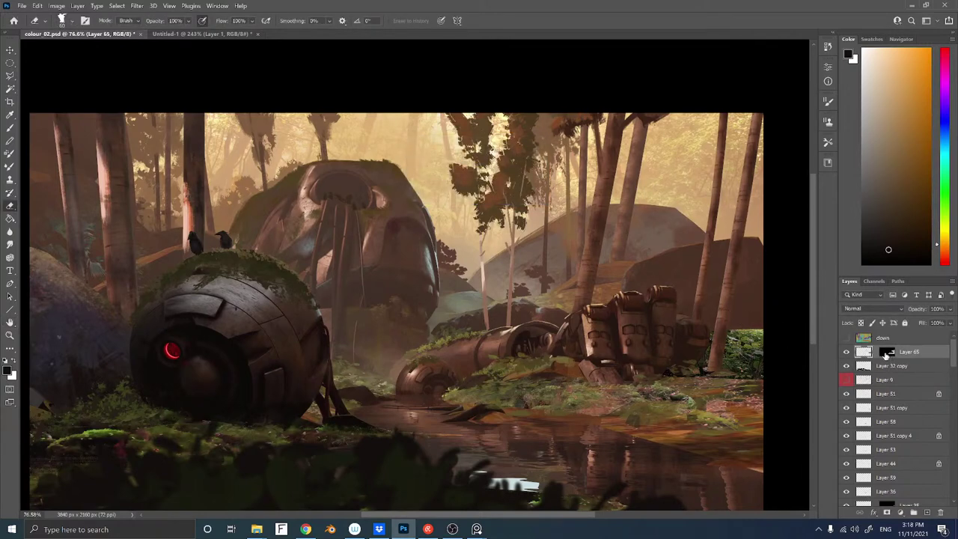
{"action": "left_click", "coordinate": [887, 355]}
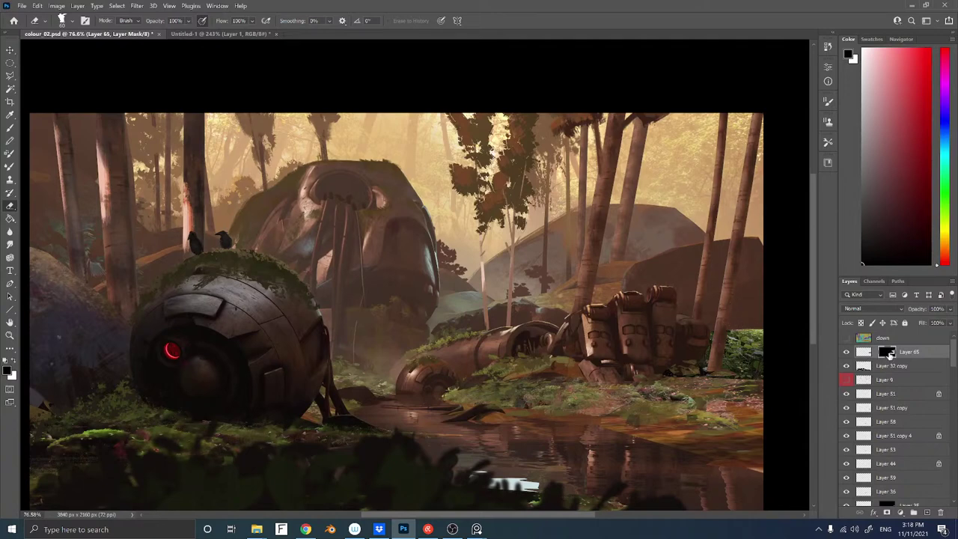
{"action": "left_click", "coordinate": [888, 355], "text": "ctrl"}
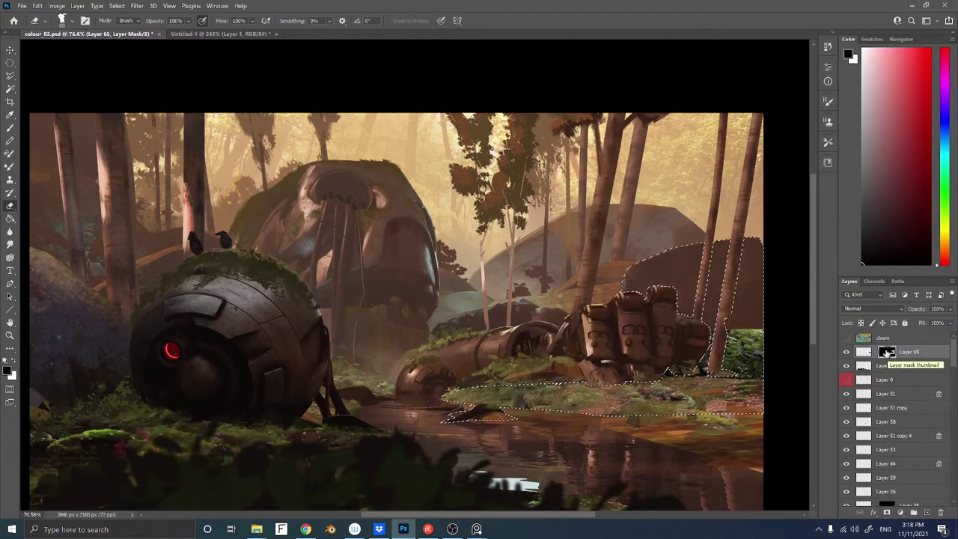
{"action": "left_click", "coordinate": [874, 281]}
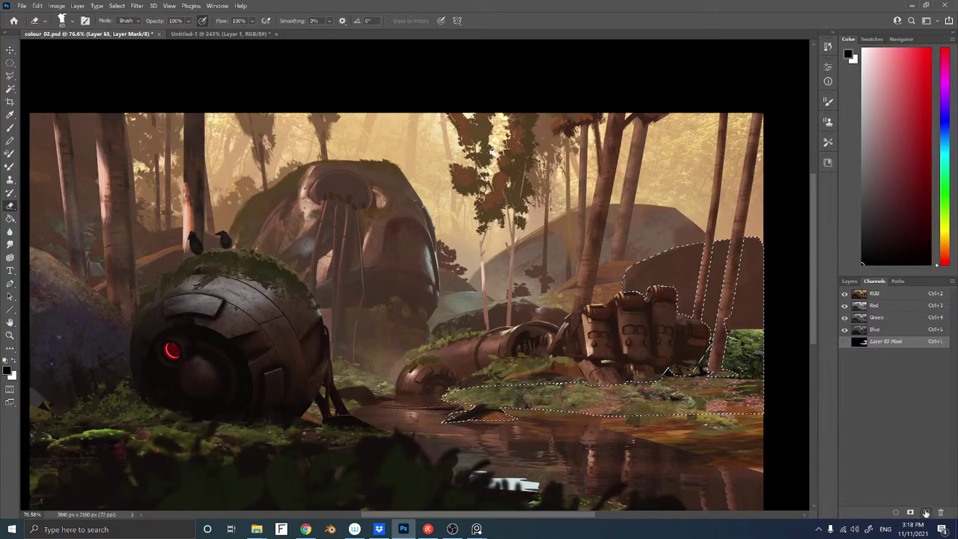
{"action": "left_click", "coordinate": [926, 512]}
{"action": "key", "text": "ctrl+z"}
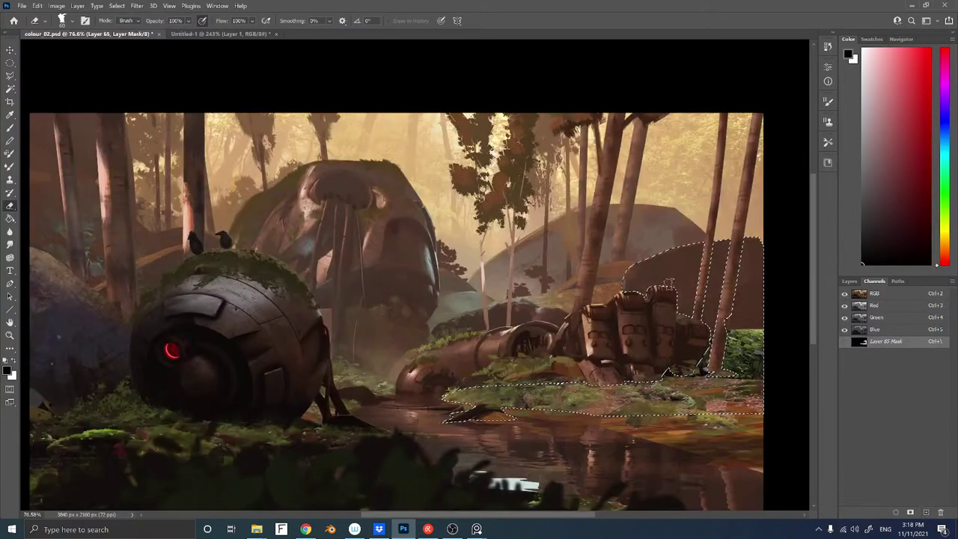
Save the mask selection as a channel named sdasda and deselect it
{"action": "key", "text": "l"}
{"action": "right_click", "coordinate": [657, 309]}
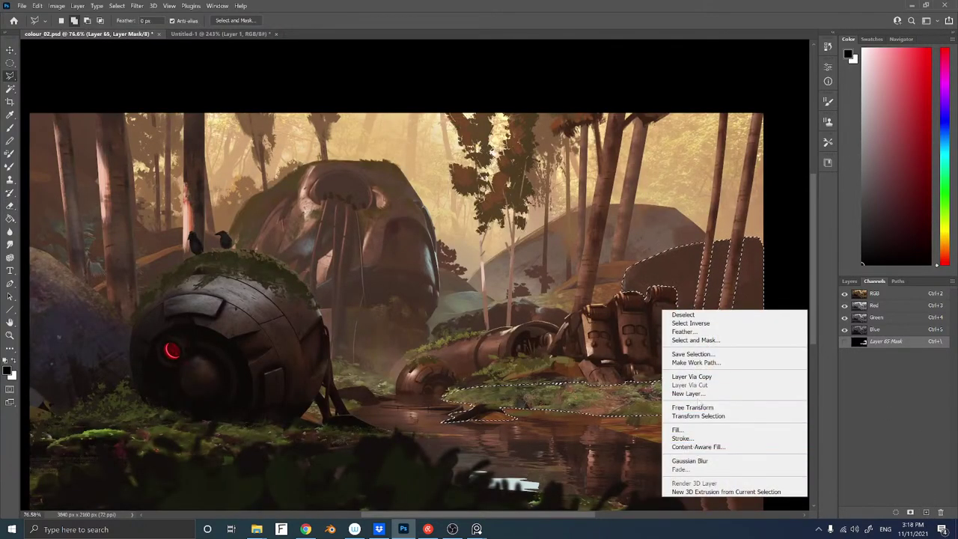
{"action": "left_click", "coordinate": [695, 355]}
{"action": "type", "text": "sdasda"}
{"action": "key", "text": "Return"}
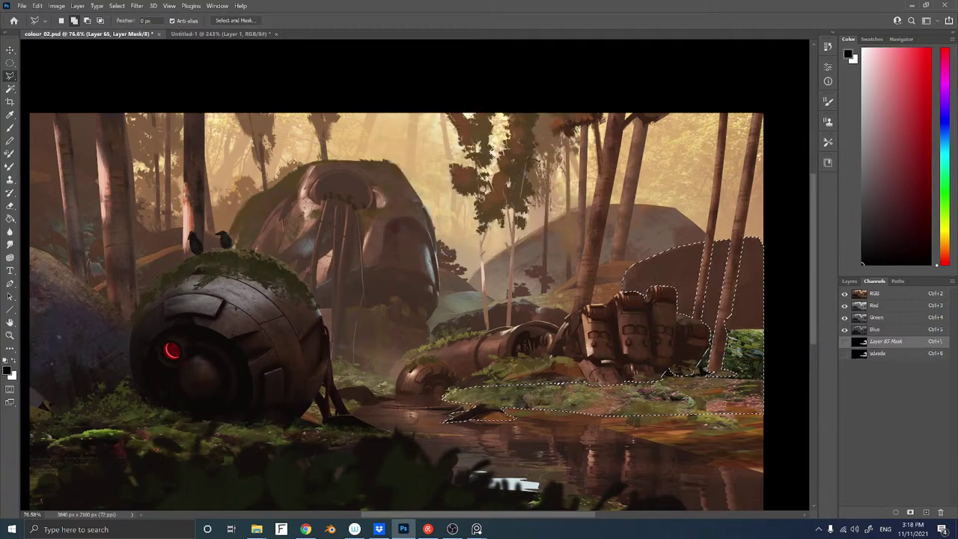
{"action": "left_click", "coordinate": [850, 280]}
{"action": "key", "text": "ctrl+d"}
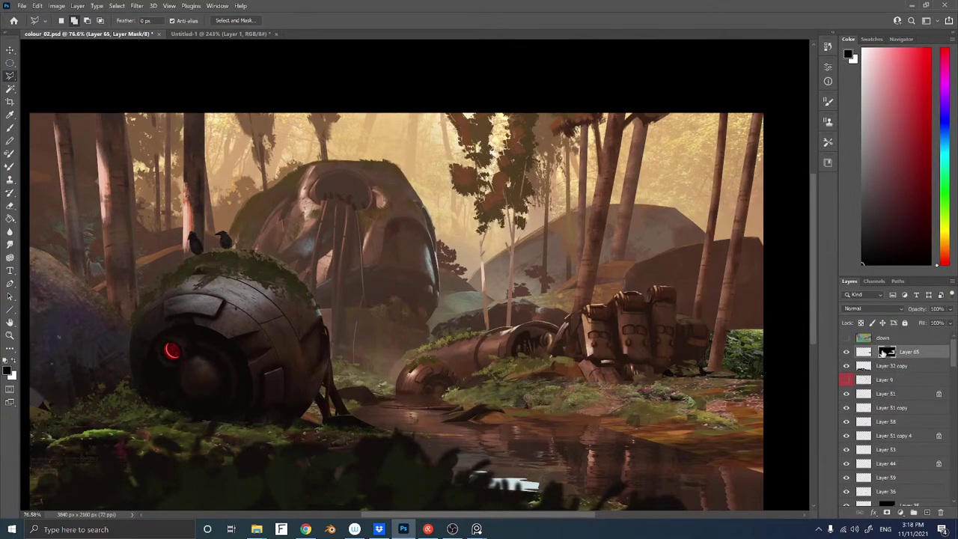
Paint black on the undergrowth layer's mask with the leafy Sampled Brush 3 to break up the photo's straight upper edge
{"action": "key", "text": "b"}
{"action": "right_click", "coordinate": [739, 327]}
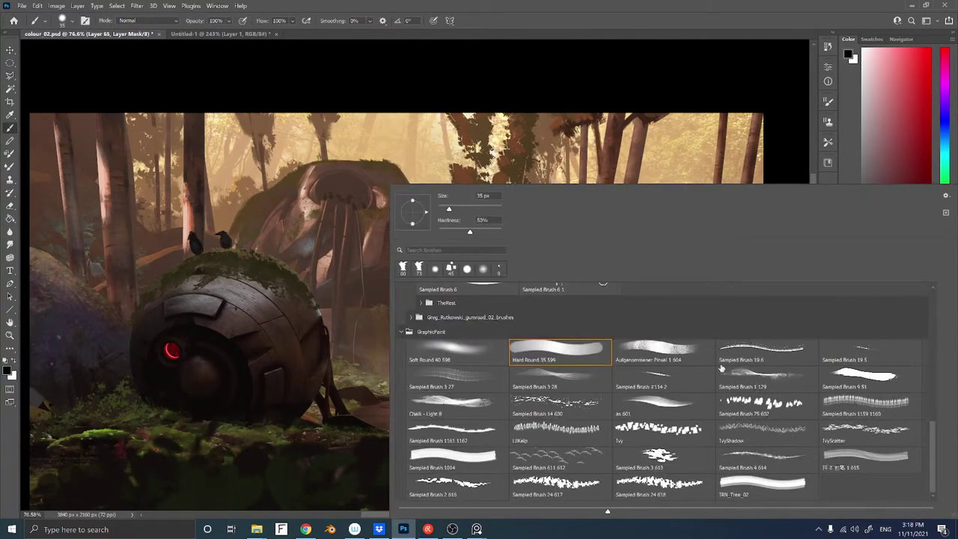
{"action": "double_click", "coordinate": [658, 456]}
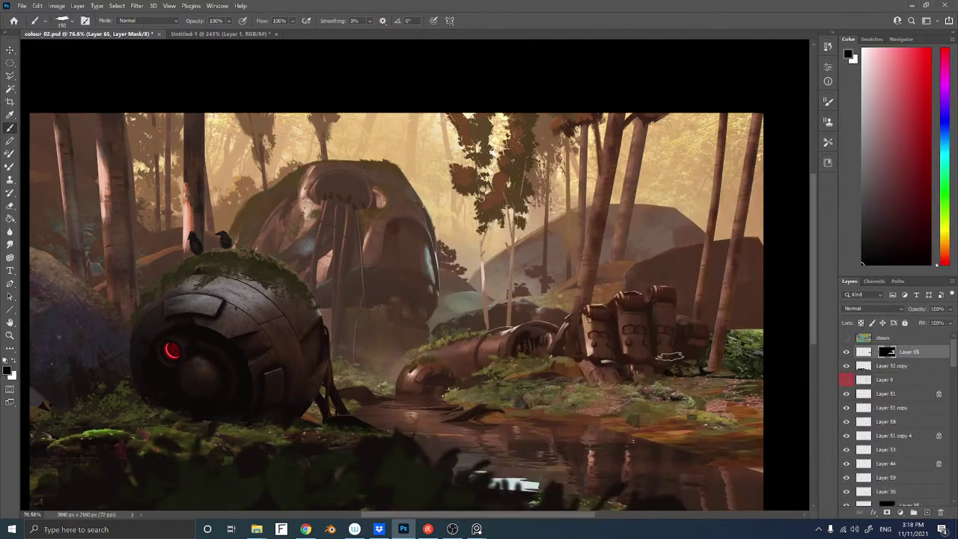
{"action": "mouse_move", "coordinate": [741, 363]}
{"action": "left_mouse_down"}
{"action": "mouse_move", "coordinate": [741, 335]}
{"action": "mouse_move", "coordinate": [764, 325]}
{"action": "mouse_move", "coordinate": [726, 328]}
{"action": "mouse_move", "coordinate": [723, 347]}
{"action": "mouse_move", "coordinate": [765, 350]}
{"action": "mouse_move", "coordinate": [753, 352]}
{"action": "left_mouse_up"}
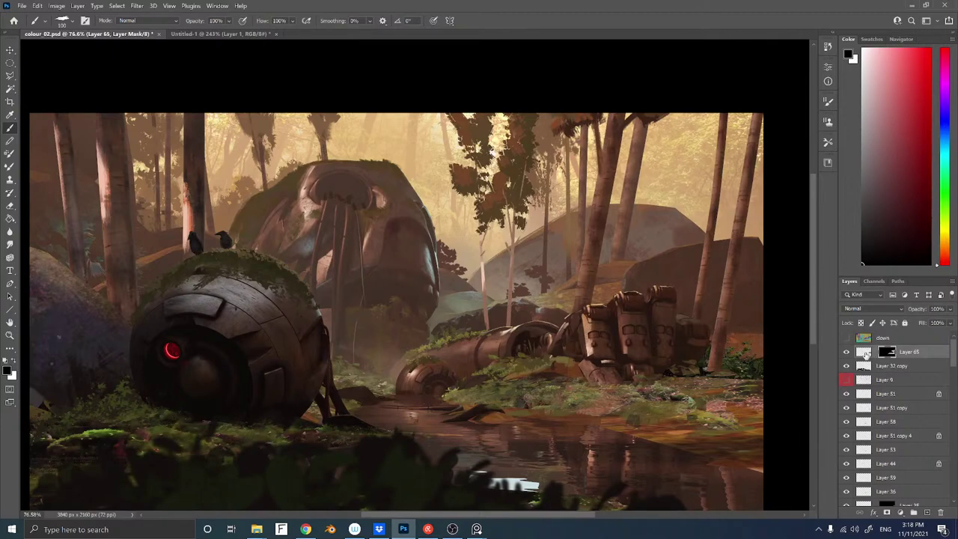
Adjust the undergrowth photo's Levels with midtones at 1.30, darker output whites and lifted output blacks
{"action": "left_click", "coordinate": [865, 353]}
{"action": "key", "text": "alt"}
{"action": "key", "text": "ctrl+l"}
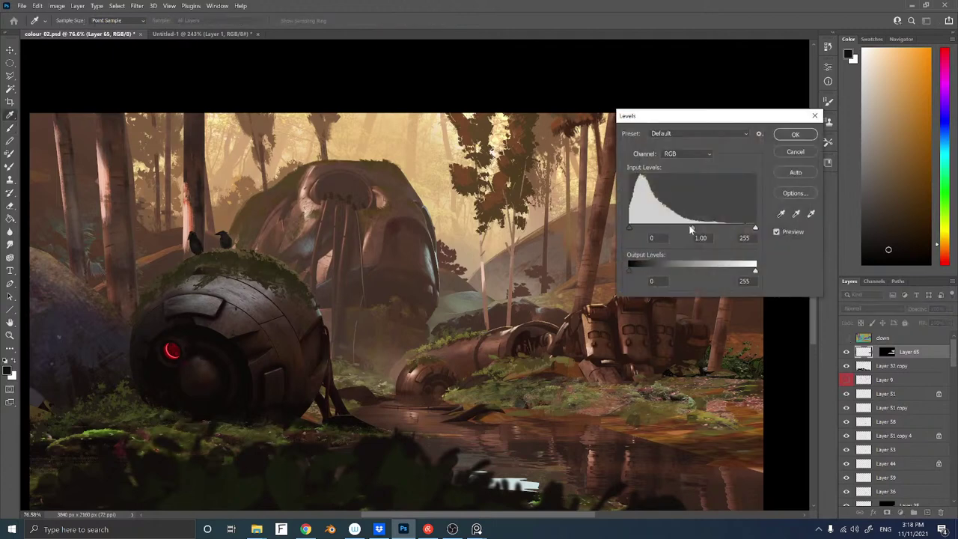
{"action": "left_click_drag", "start_coordinate": [690, 230], "coordinate": [675, 232]}
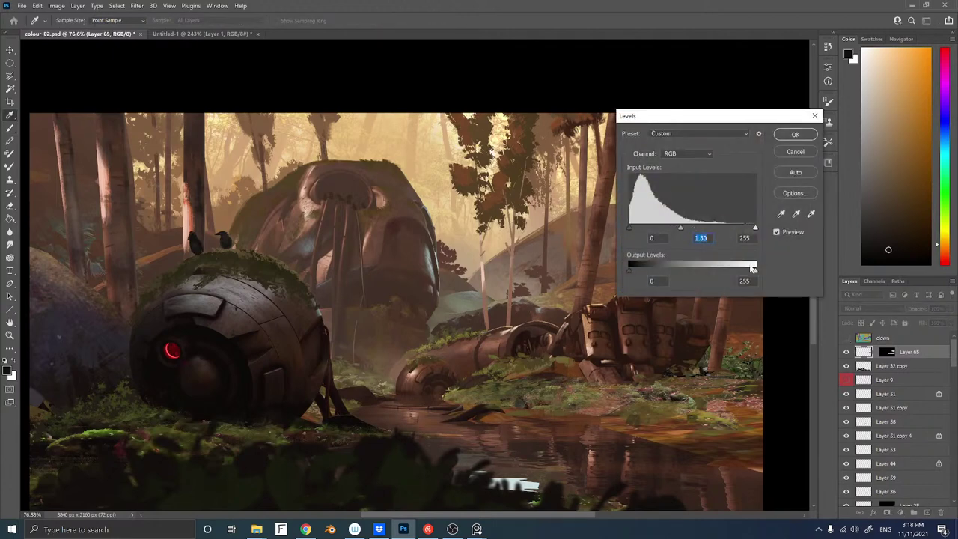
{"action": "left_click_drag", "start_coordinate": [754, 270], "coordinate": [726, 271]}
{"action": "left_click_drag", "start_coordinate": [629, 276], "coordinate": [644, 271]}
{"action": "left_click", "coordinate": [794, 134]}
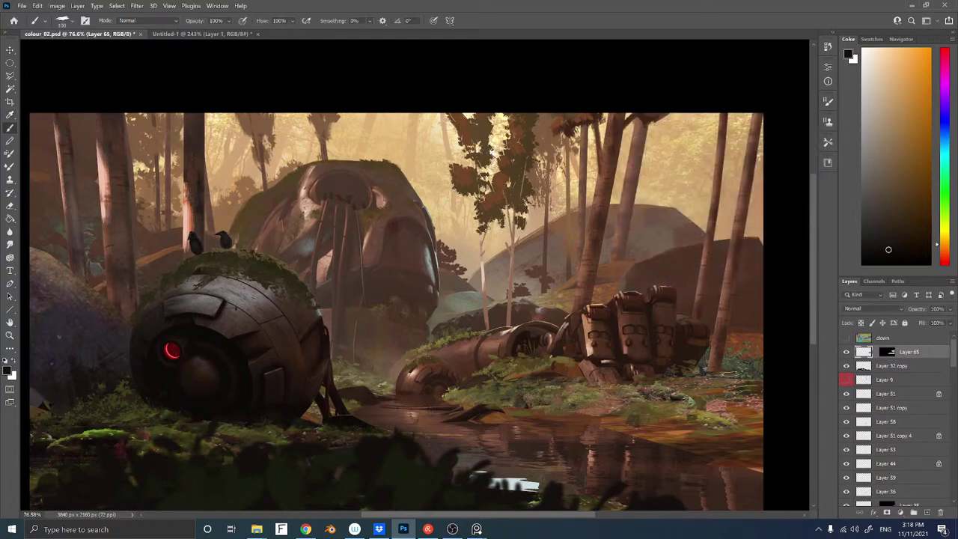
Paint white on Layer 65's mask with Sampled Brush 2 616 to bring back leafy clumps around the far-right trunk's base
{"action": "left_click", "coordinate": [888, 353]}
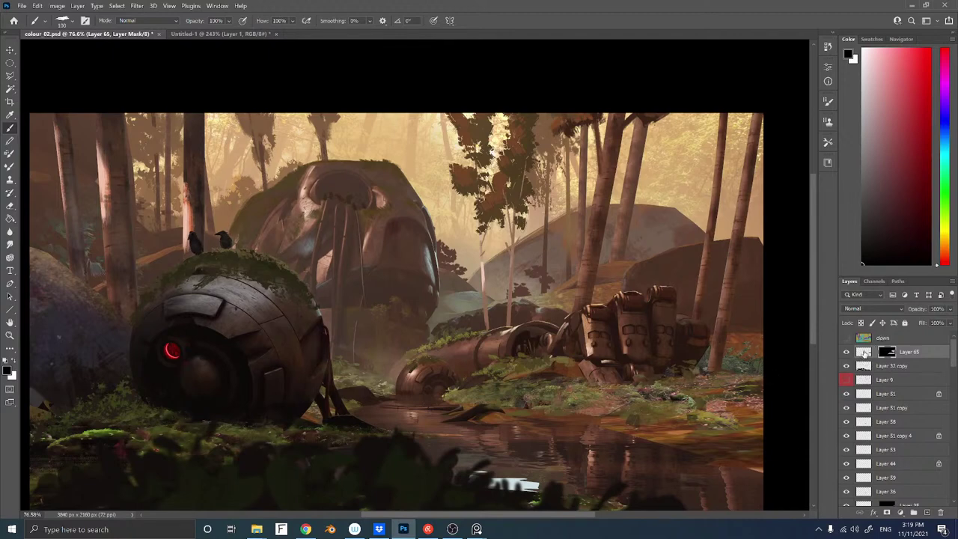
{"action": "left_click", "coordinate": [866, 354]}
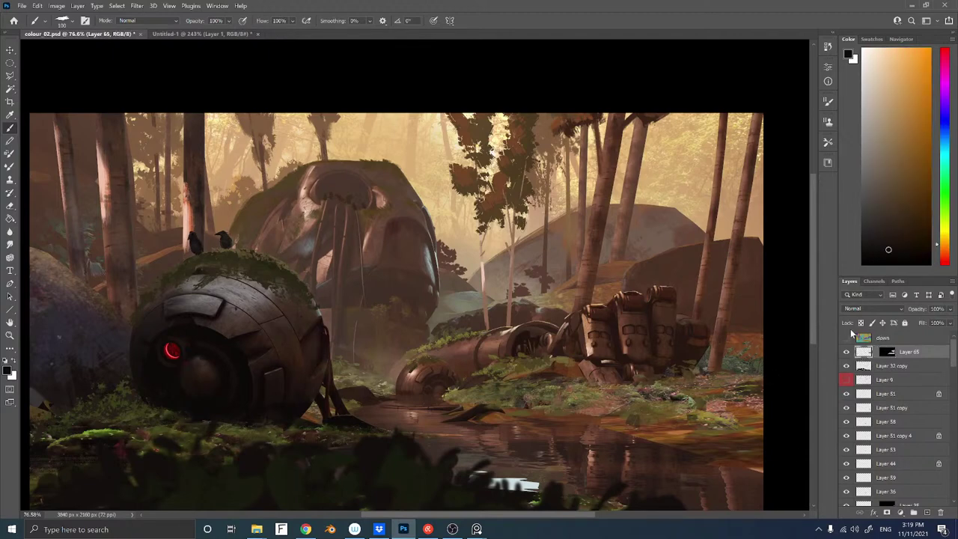
{"action": "right_click", "coordinate": [514, 270]}
{"action": "left_click", "coordinate": [645, 489]}
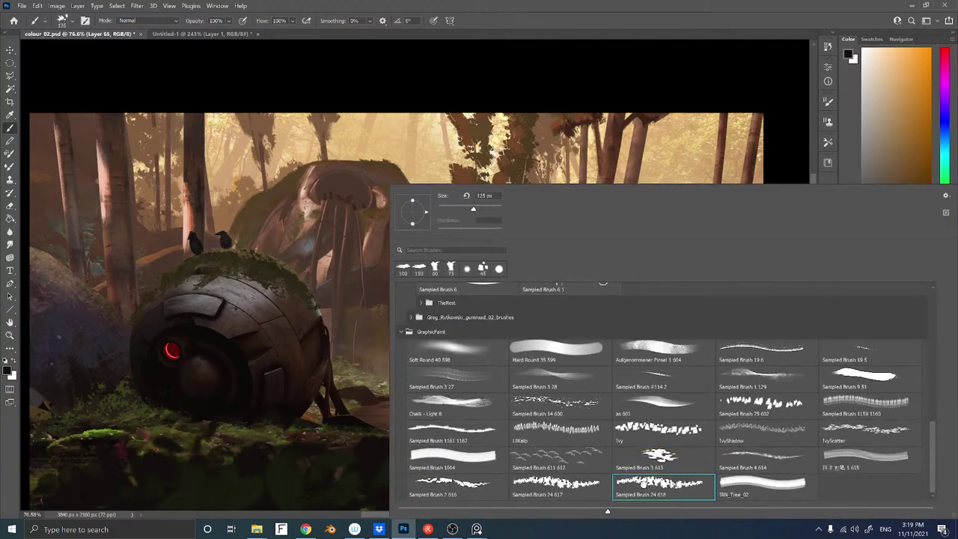
{"action": "double_click", "coordinate": [449, 485]}
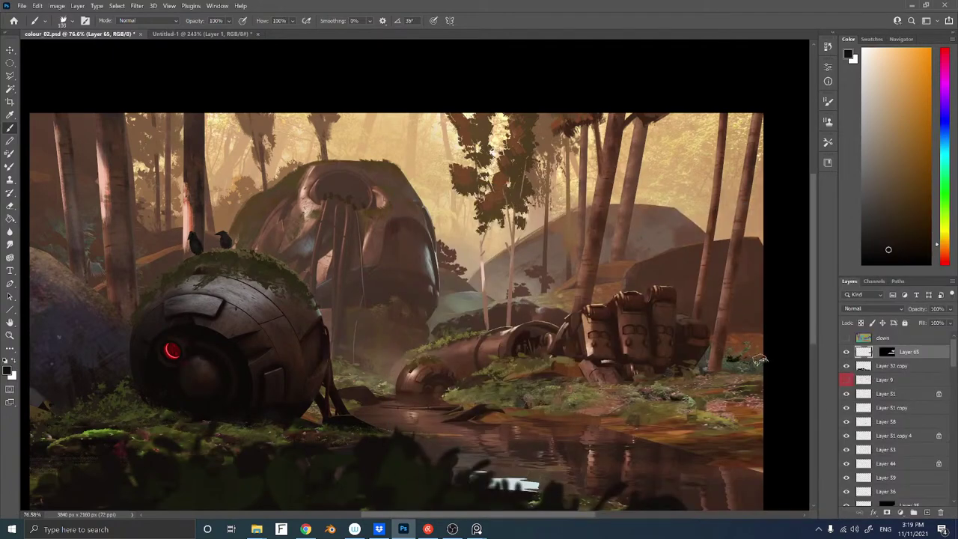
{"action": "left_click", "coordinate": [887, 352]}
{"action": "key", "text": "x"}
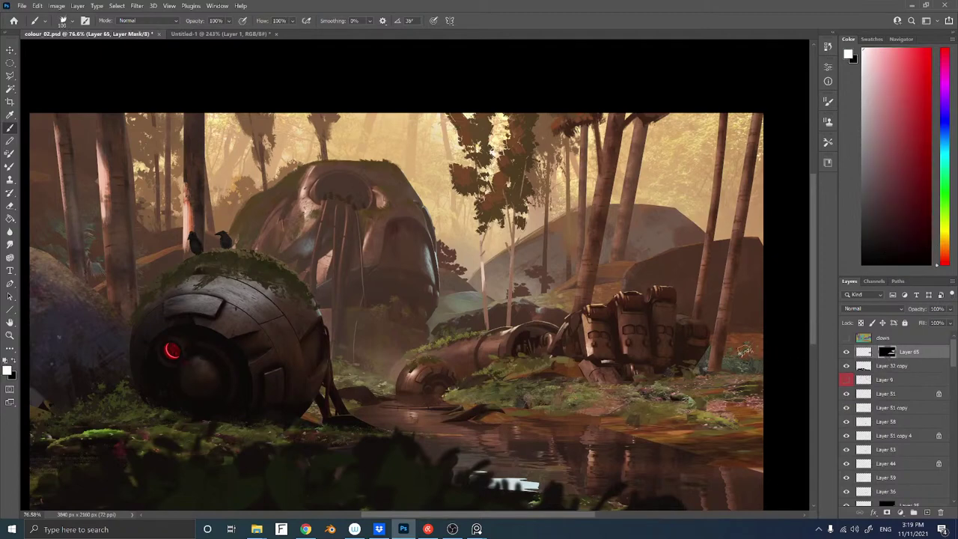
{"action": "key", "text": "x"}
{"action": "key", "text": "x"}
Rework the foliage edge beside the far-right trunk on Layer 65's mask in black and white with Sampled Brushes 19 6 and 19 5
{"action": "right_click", "coordinate": [703, 337]}
{"action": "left_click", "coordinate": [766, 349]}
{"action": "key", "text": "Return"}
{"action": "key", "text": "x"}
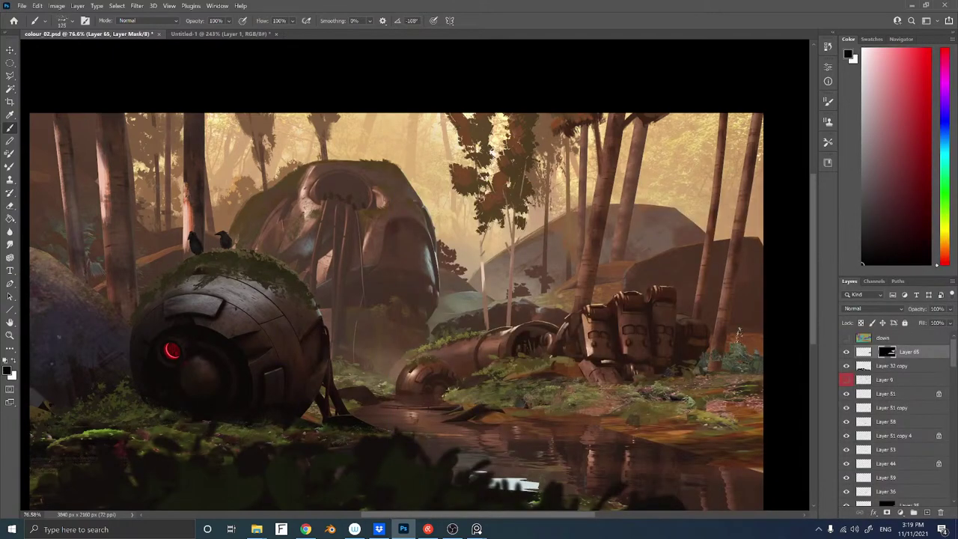
{"action": "right_click", "coordinate": [756, 358]}
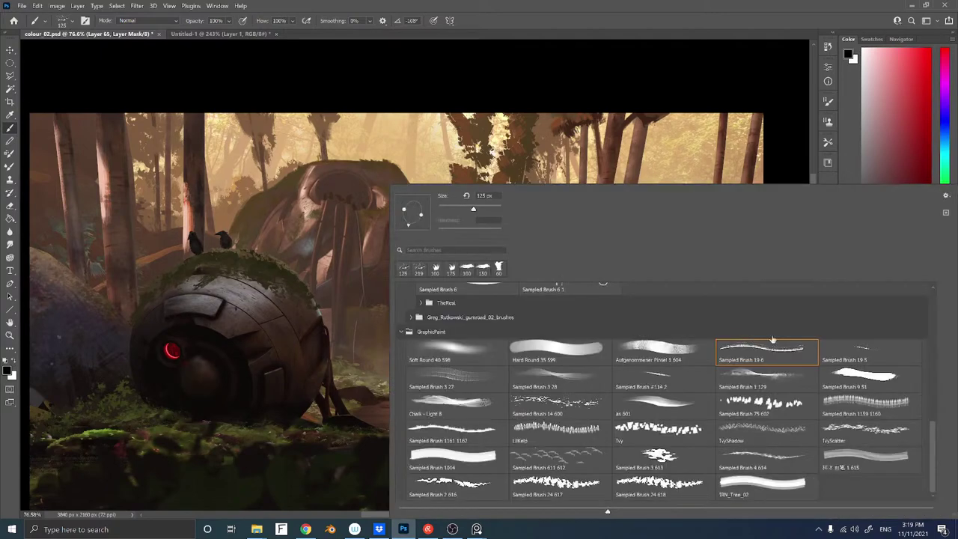
{"action": "double_click", "coordinate": [850, 356]}
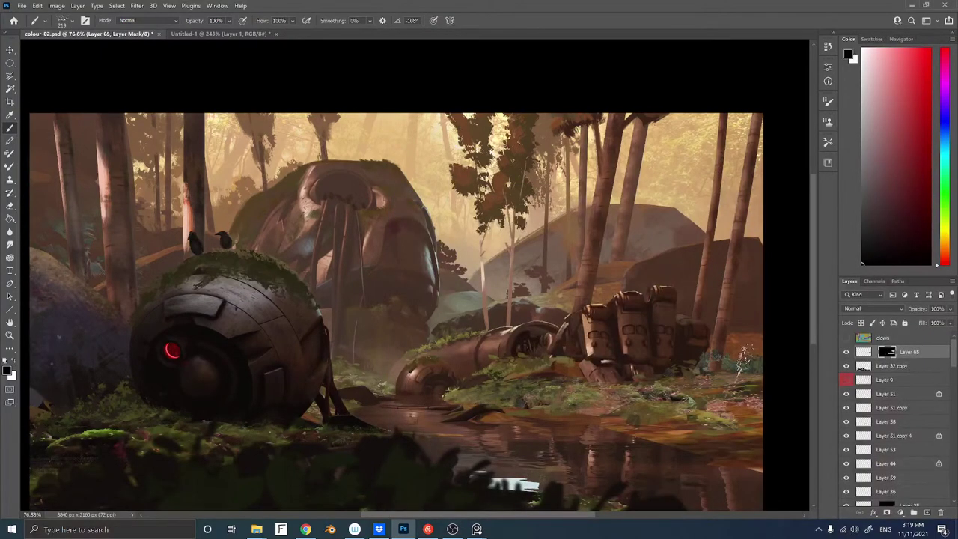
{"action": "key", "text": "x"}
{"action": "key", "text": "x"}
Load the sdasda channel as an inverted selection, paint black on Layer 65's mask to clear foliage off the trunk and robot hand, and deselect
{"action": "left_click", "coordinate": [874, 282]}
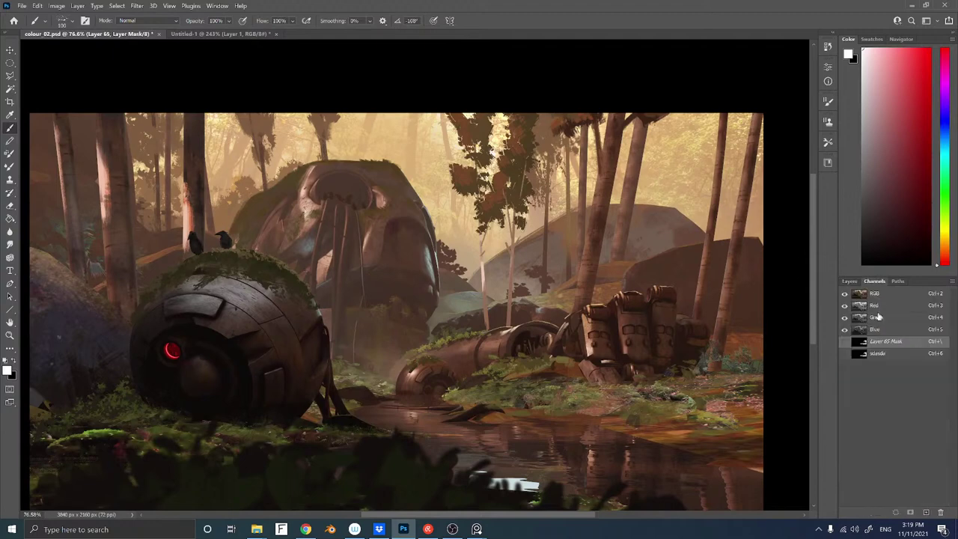
{"action": "left_click", "coordinate": [863, 358], "text": "ctrl"}
{"action": "left_click", "coordinate": [850, 282]}
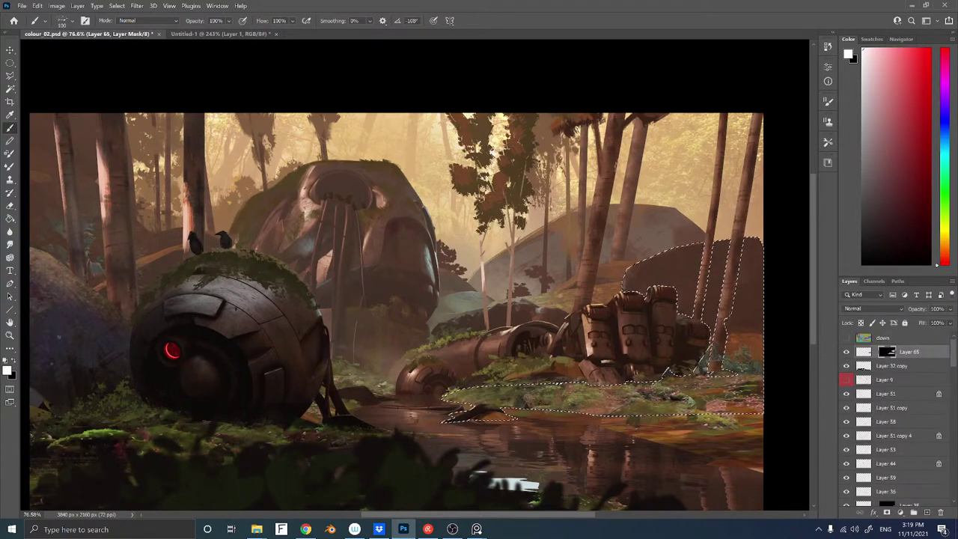
{"action": "key", "text": "ctrl+shift+i"}
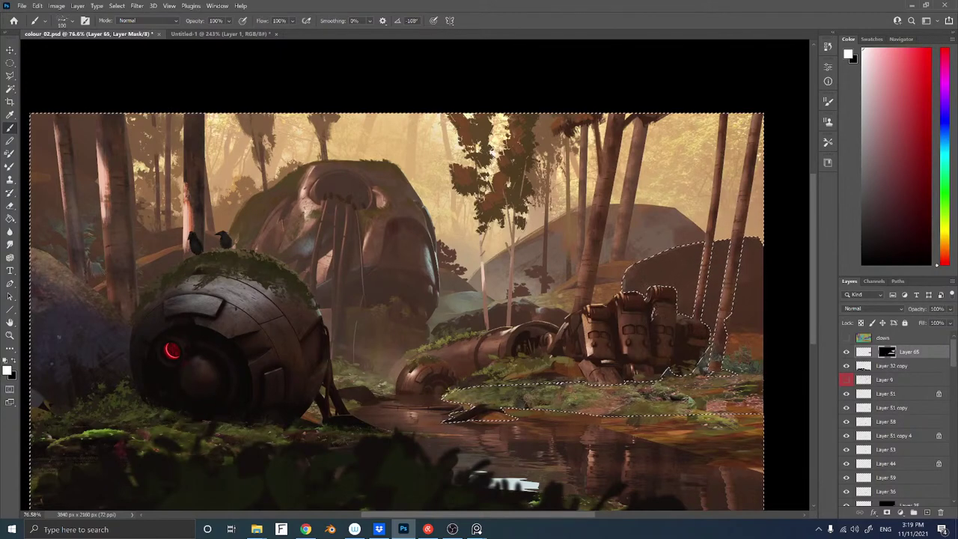
{"action": "key", "text": "x"}
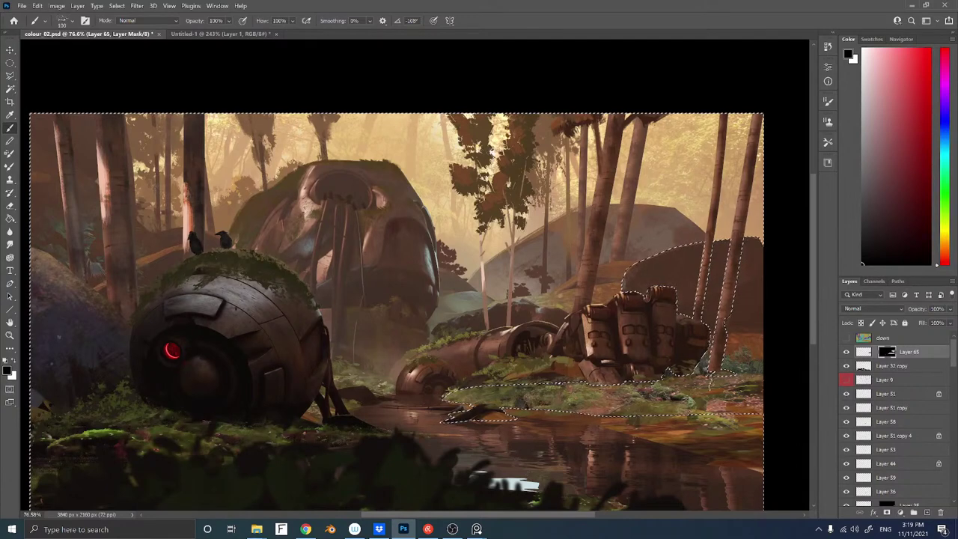
{"action": "key", "text": "ctrl+d"}
Apply Layer 65's mask, lock its transparent pixels, and tone down the teal foliage with a darkened brown sampled from the undergrowth
{"action": "left_click", "coordinate": [864, 355]}
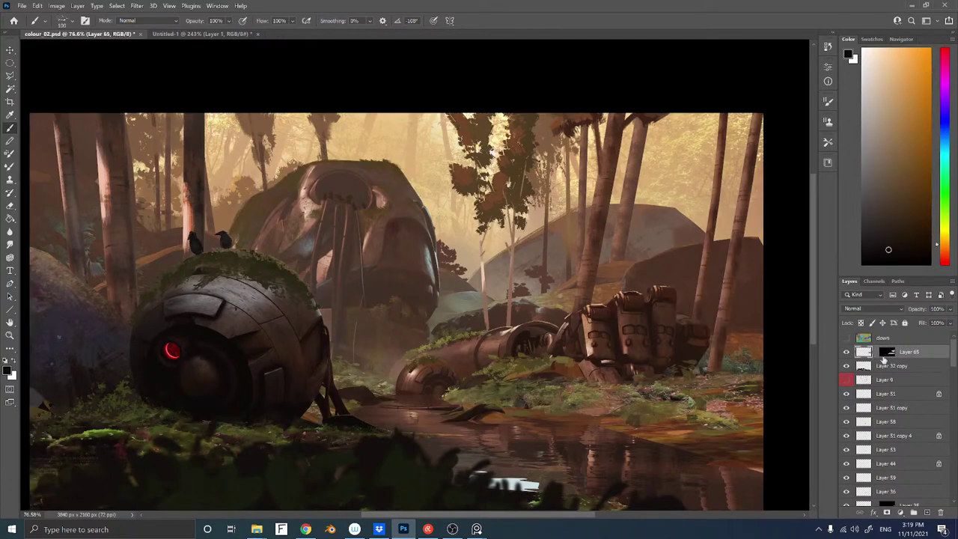
{"action": "right_click", "coordinate": [886, 353]}
{"action": "left_click", "coordinate": [882, 383]}
{"action": "key", "text": "slash"}
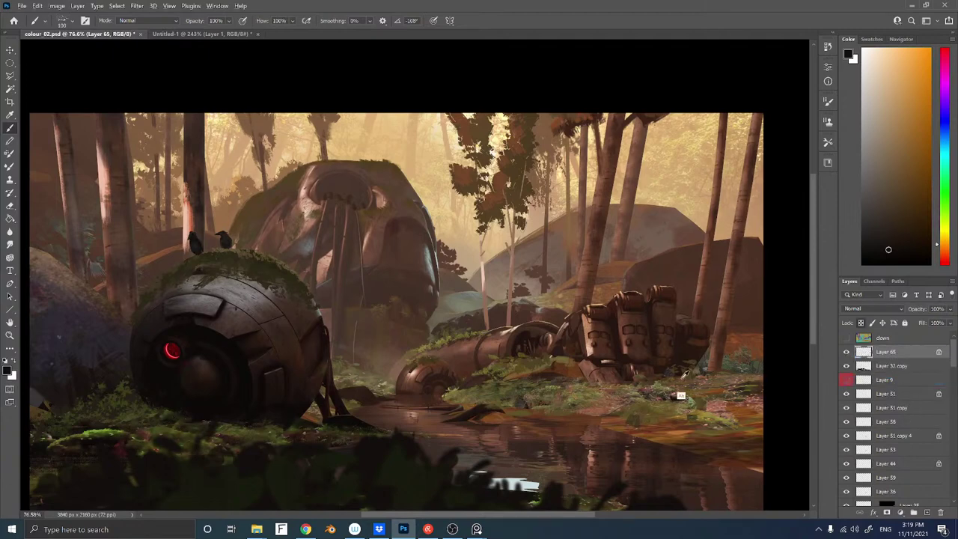
{"action": "left_click", "coordinate": [701, 406], "text": "alt"}
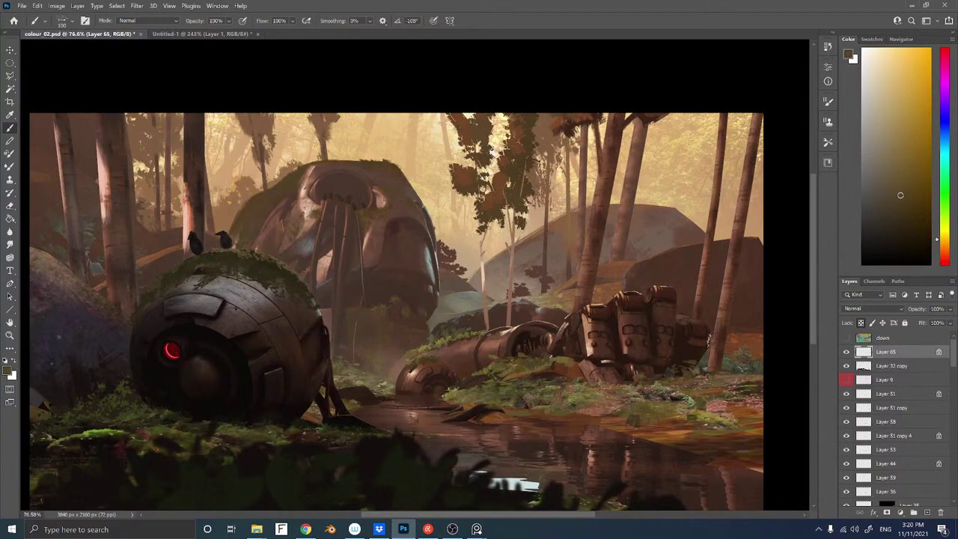
{"action": "left_click", "coordinate": [907, 214]}
{"action": "left_click", "coordinate": [943, 242]}
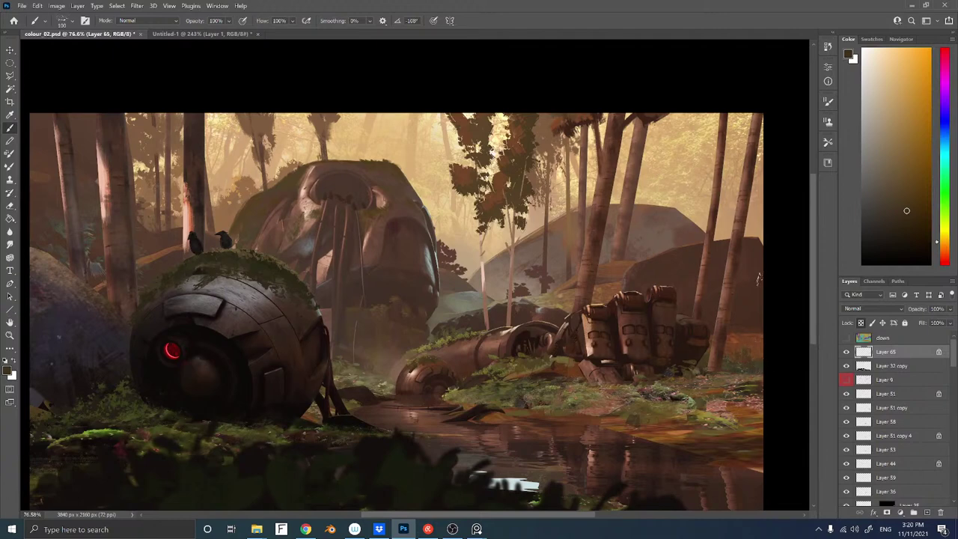
Make Layer 7 active and select the far-right boulder's areas with the Magic Wand on the temporarily shown clown layer
{"action": "left_click", "coordinate": [687, 275]}
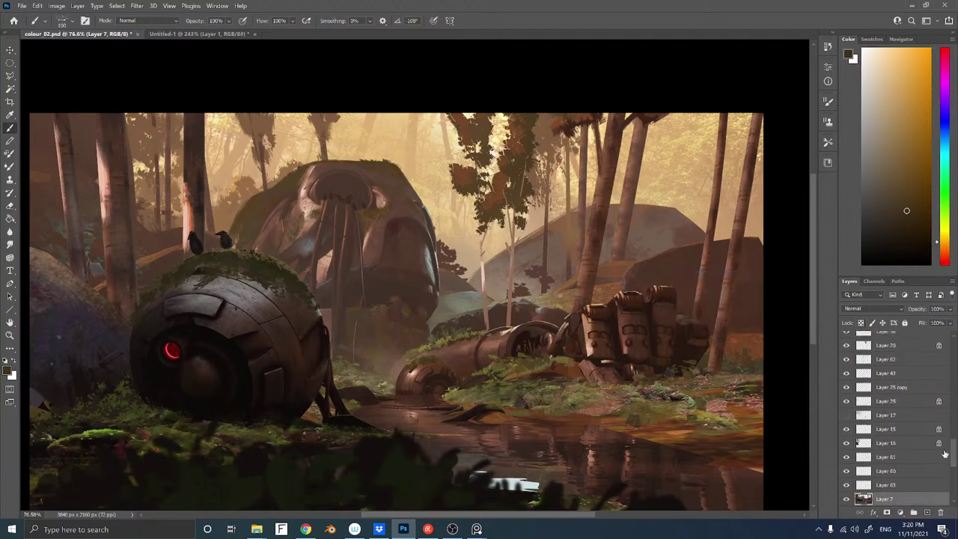
{"action": "scroll", "coordinate": [947, 370], "scroll_direction": "down", "scroll_amount": 5}
{"action": "scroll", "coordinate": [947, 371], "scroll_direction": "up", "scroll_amount": 5}
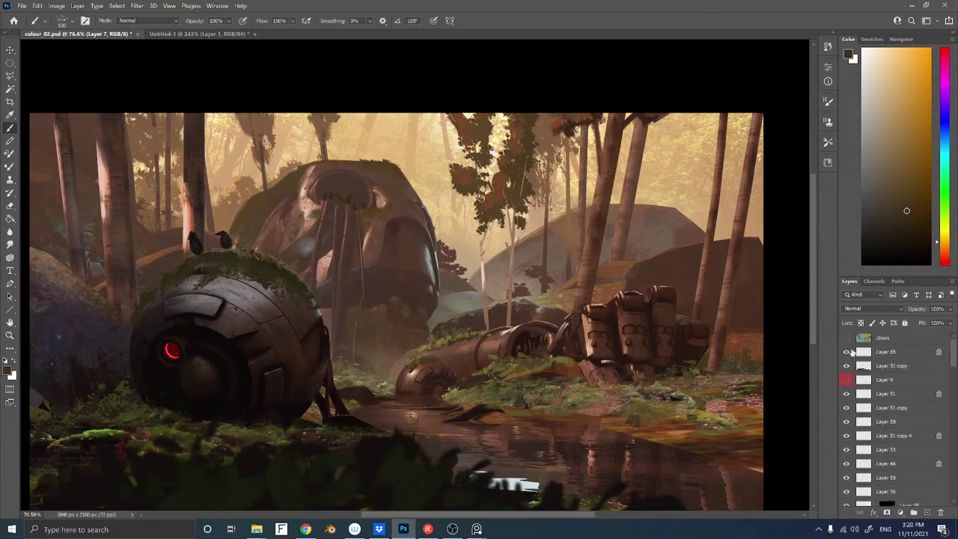
{"action": "left_click", "coordinate": [847, 338]}
{"action": "key", "text": "w"}
{"action": "left_click", "coordinate": [712, 272]}
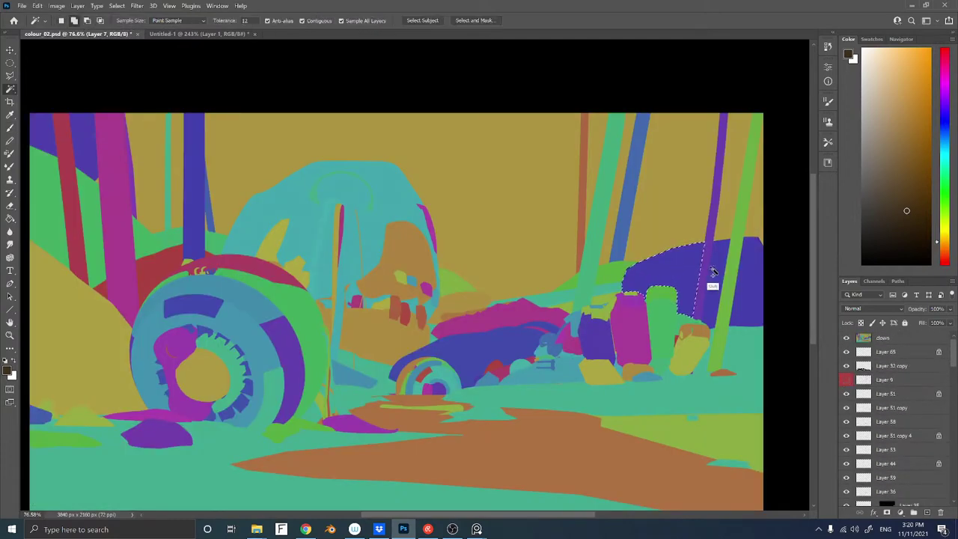
{"action": "left_click", "coordinate": [846, 338]}
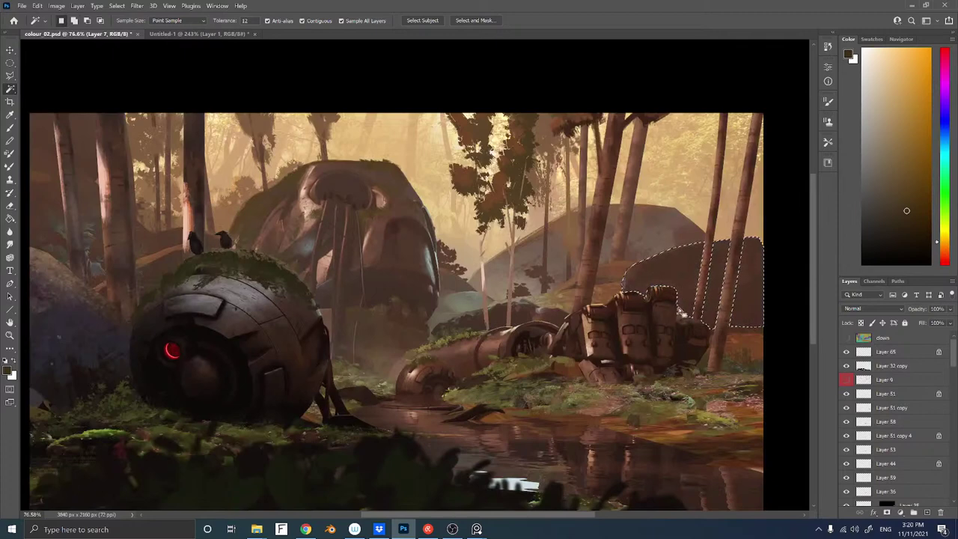
Paint a mossy green sampled from the large robot head over the top of the selected boulder, darken the tone slightly, and deselect
{"action": "key", "text": "b"}
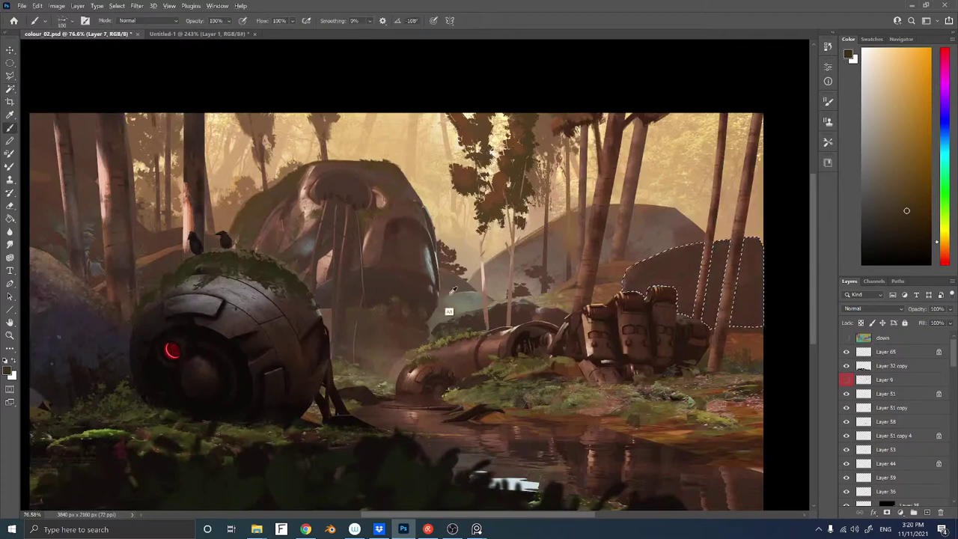
{"action": "left_click", "coordinate": [373, 209], "text": "alt"}
{"action": "key", "text": "bracketright"}
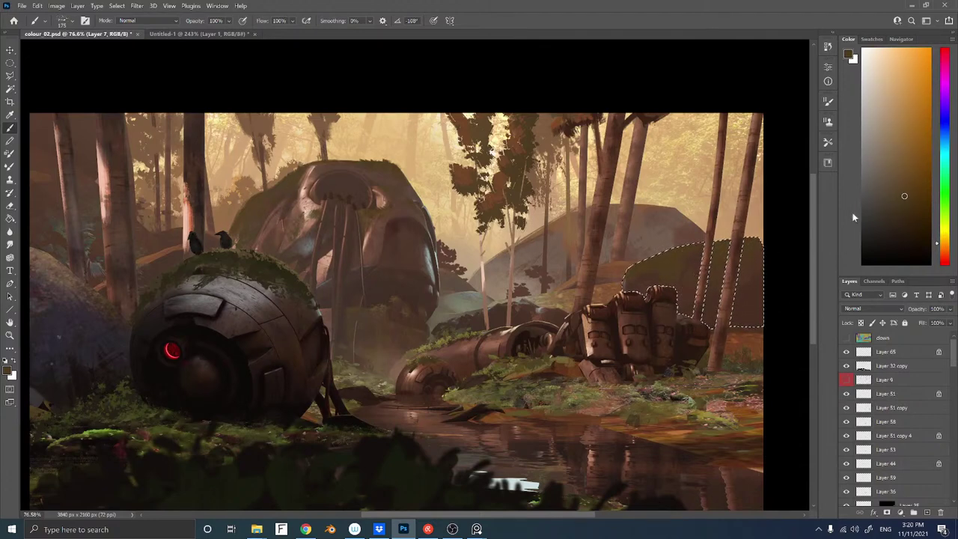
{"action": "left_click", "coordinate": [902, 203]}
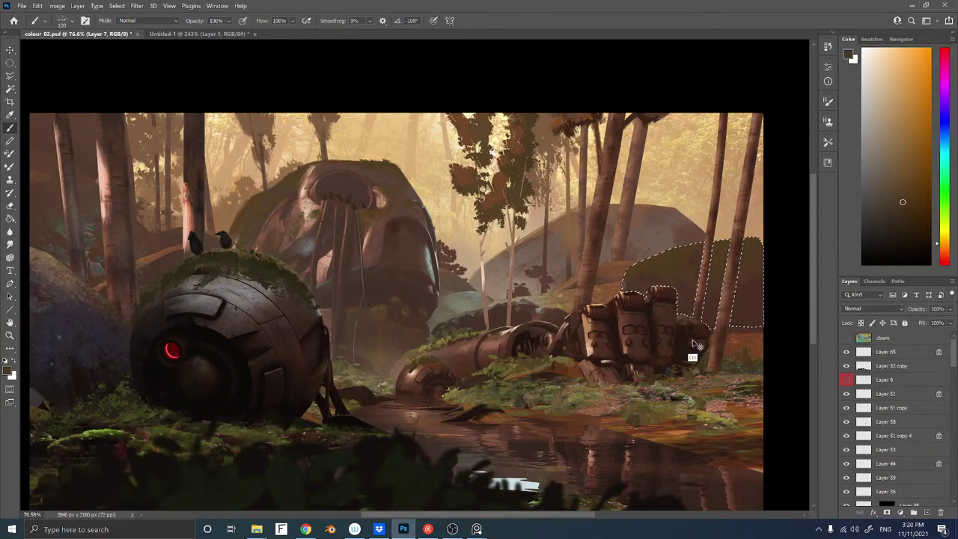
{"action": "key", "text": "ctrl+d"}
Break up the boulder's moss edges on Layer 7 with Sampled Brush 19 6, using sampled moss greens and rock browns
{"action": "right_click", "coordinate": [802, 315]}
{"action": "double_click", "coordinate": [776, 356]}
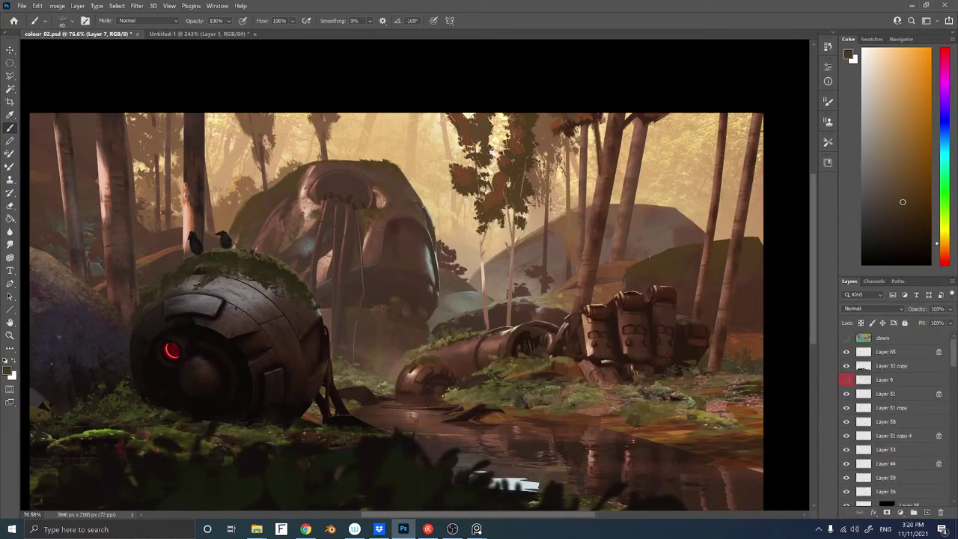
{"action": "left_click", "coordinate": [642, 278], "text": "alt"}
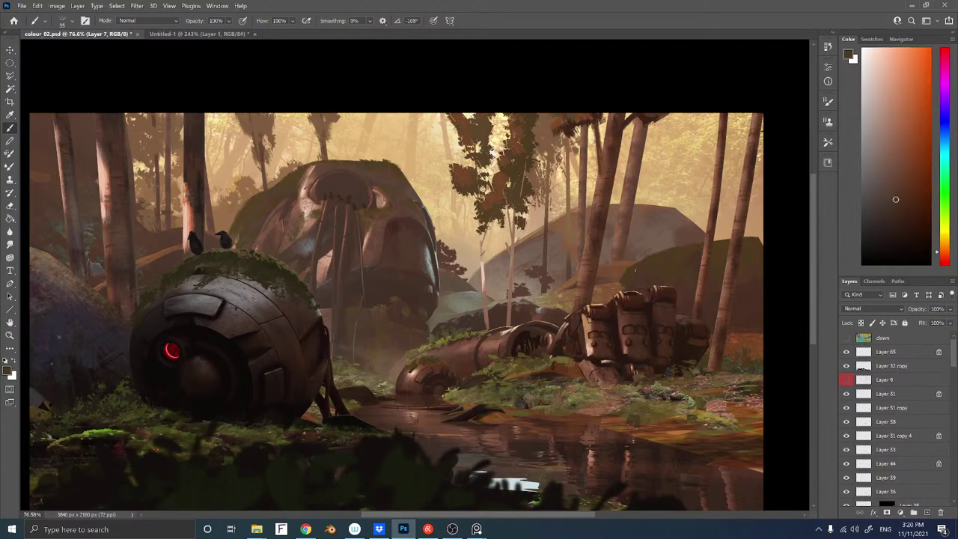
{"action": "left_click", "coordinate": [665, 274], "text": "alt"}
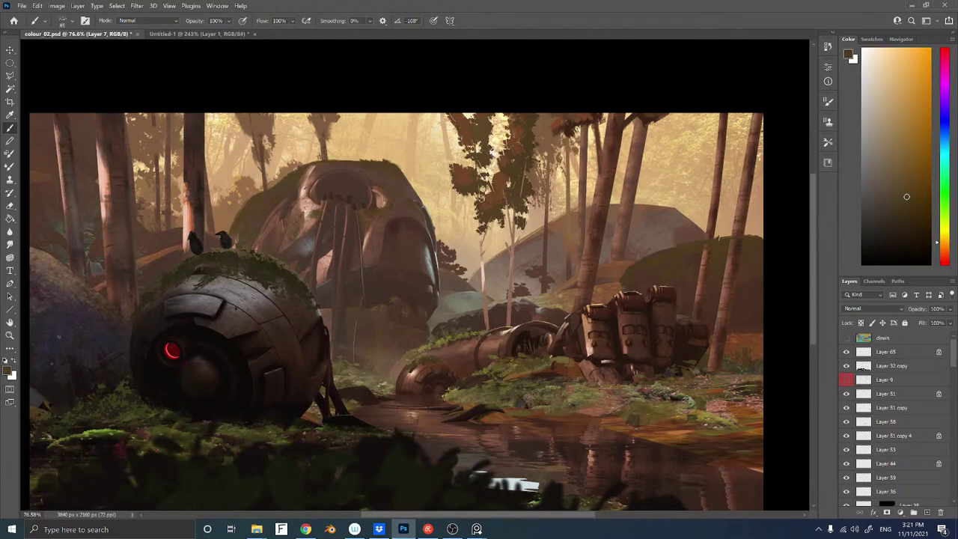
{"action": "left_click", "coordinate": [740, 309], "text": "alt"}
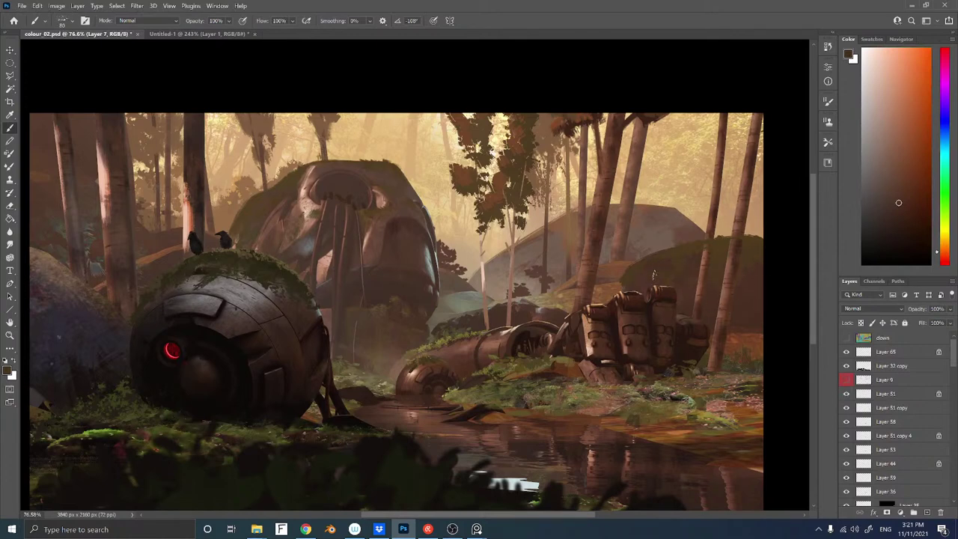
{"action": "left_click", "coordinate": [680, 275], "text": "alt"}
{"action": "left_click", "coordinate": [361, 228], "text": "alt"}
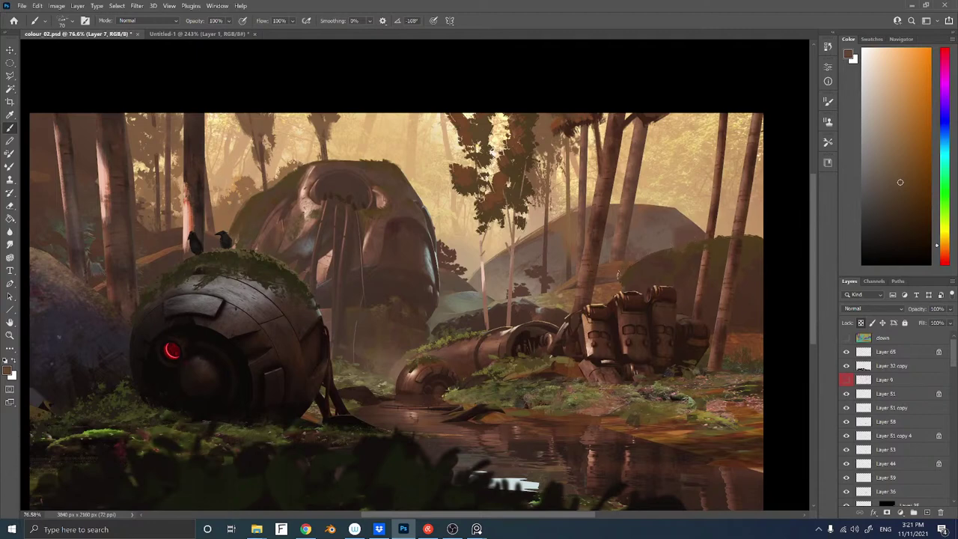
{"action": "left_click", "coordinate": [650, 266], "text": "ctrl"}
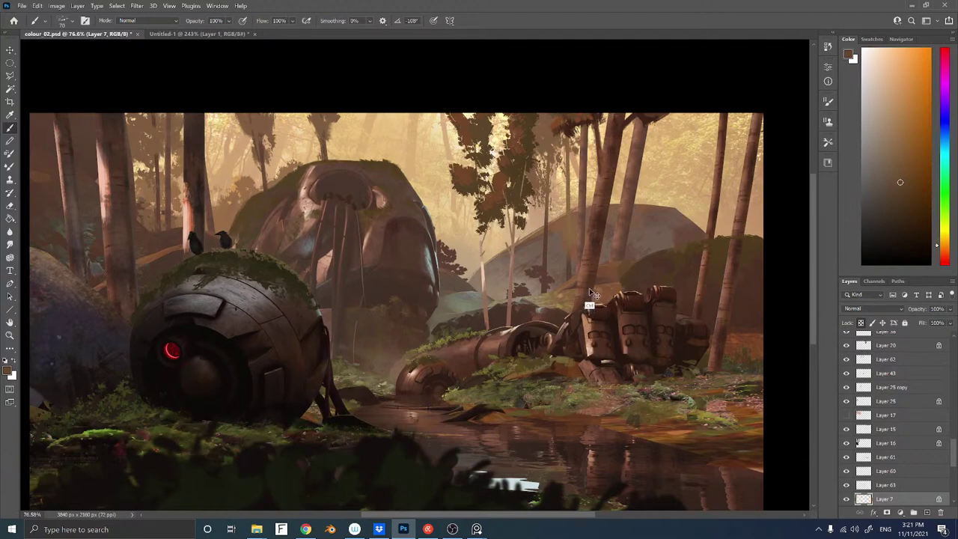
{"action": "left_click", "coordinate": [686, 251], "text": "alt"}
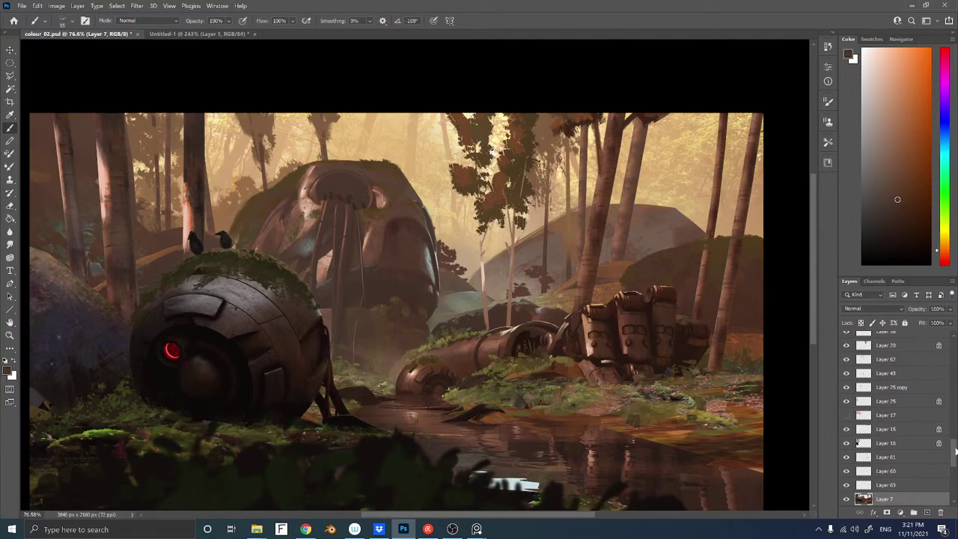
Select the two slim far-right tree trunks with the Magic Wand on the clown layer and hide that layer again
{"action": "left_click_drag", "start_coordinate": [954, 440], "coordinate": [954, 322]}
{"action": "left_click", "coordinate": [846, 338]}
{"action": "key", "text": "w"}
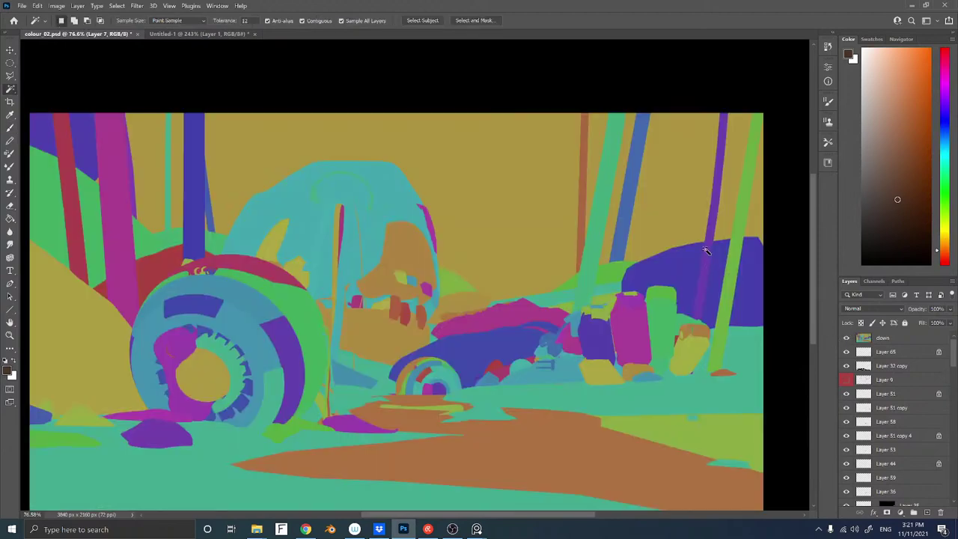
{"action": "left_click", "coordinate": [714, 251]}
{"action": "left_click", "coordinate": [847, 338]}
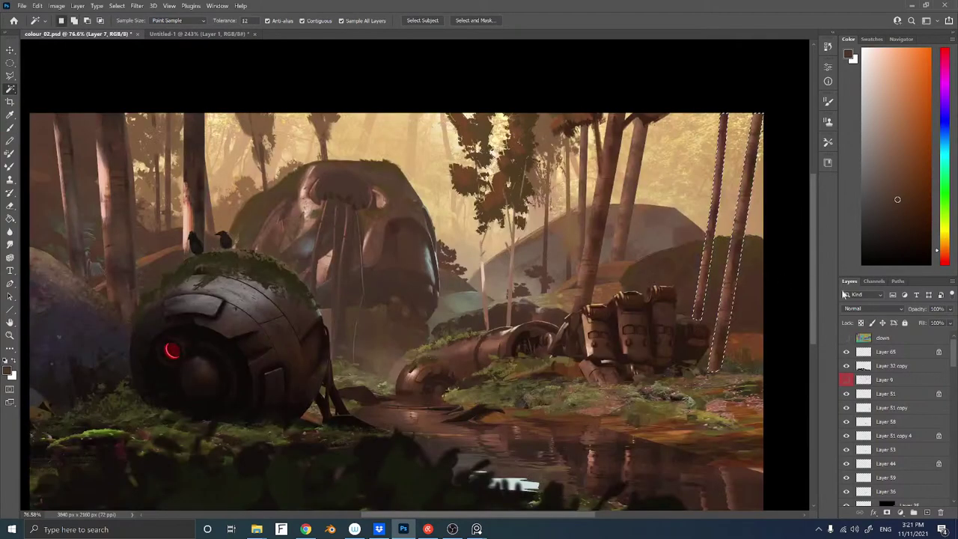
Paint light and shadow tones sampled from the bark onto the two selected slim trunks on Layer 7
{"action": "scroll", "coordinate": [907, 394], "scroll_direction": "down", "scroll_amount": 10}
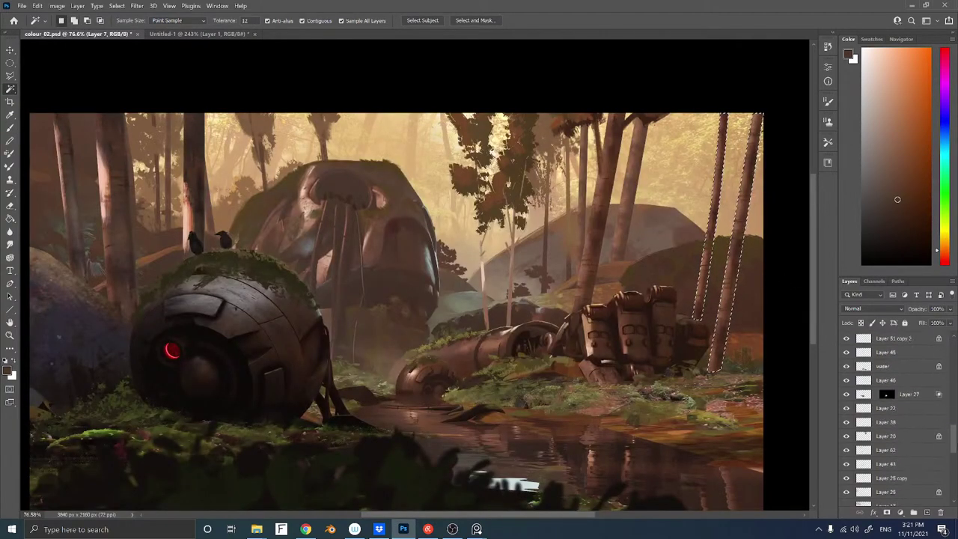
{"action": "left_click", "coordinate": [846, 368]}
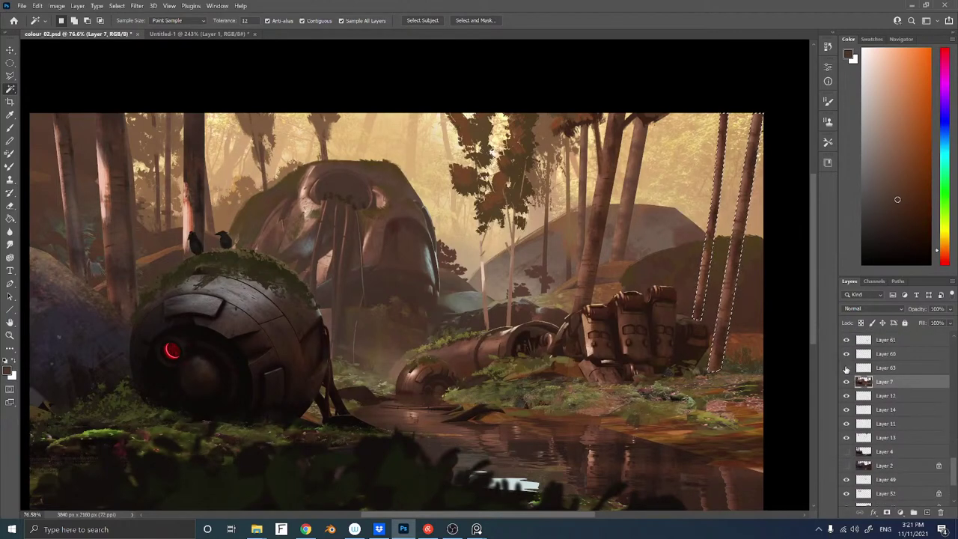
{"action": "left_click", "coordinate": [846, 368]}
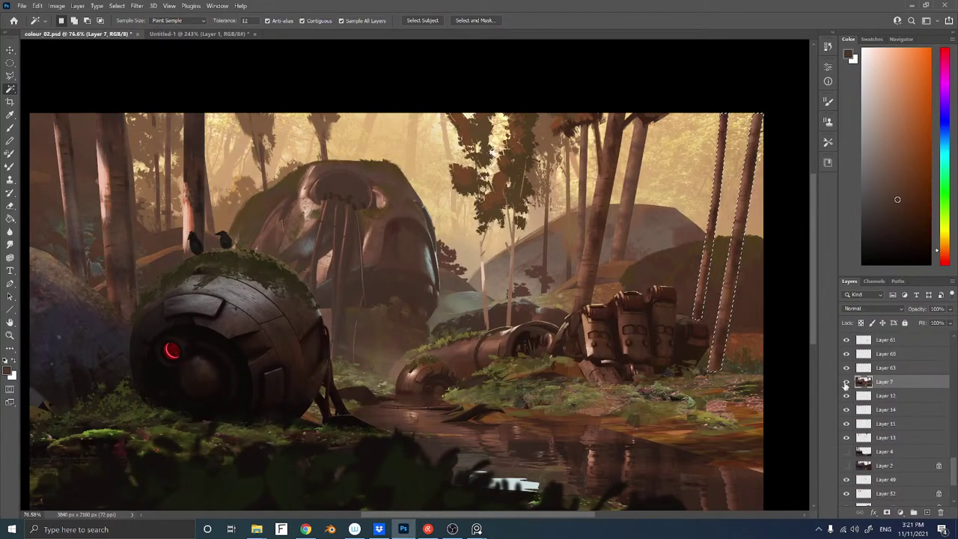
{"action": "left_click", "coordinate": [847, 382]}
{"action": "left_click", "coordinate": [847, 382]}
{"action": "key", "text": "b"}
{"action": "left_click", "coordinate": [711, 233], "text": "alt"}
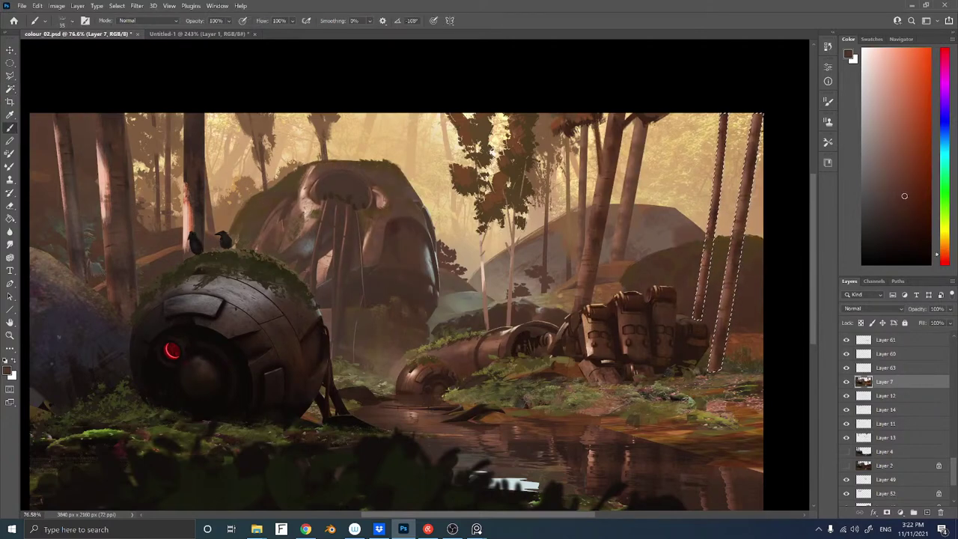
{"action": "left_click", "coordinate": [706, 291], "text": "alt"}
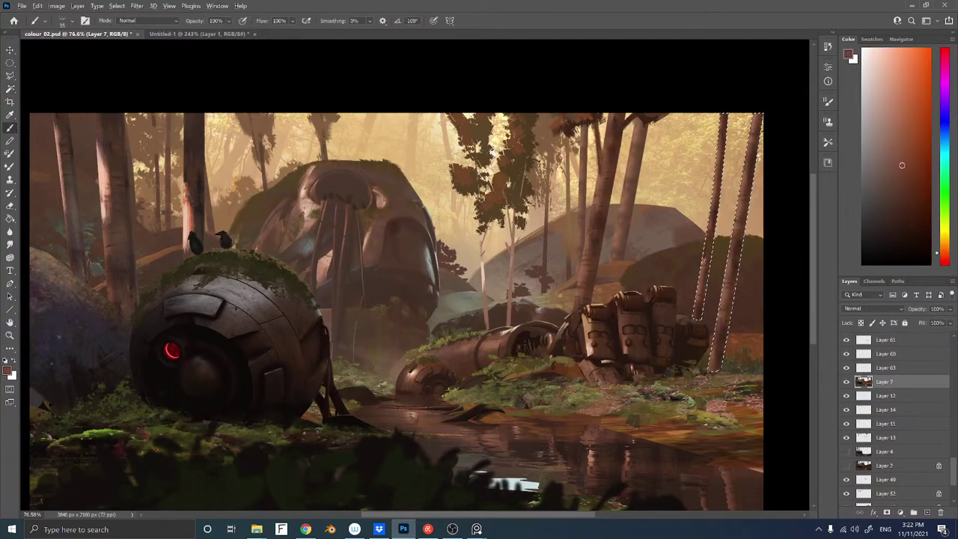
{"action": "left_click", "coordinate": [713, 247], "text": "alt"}
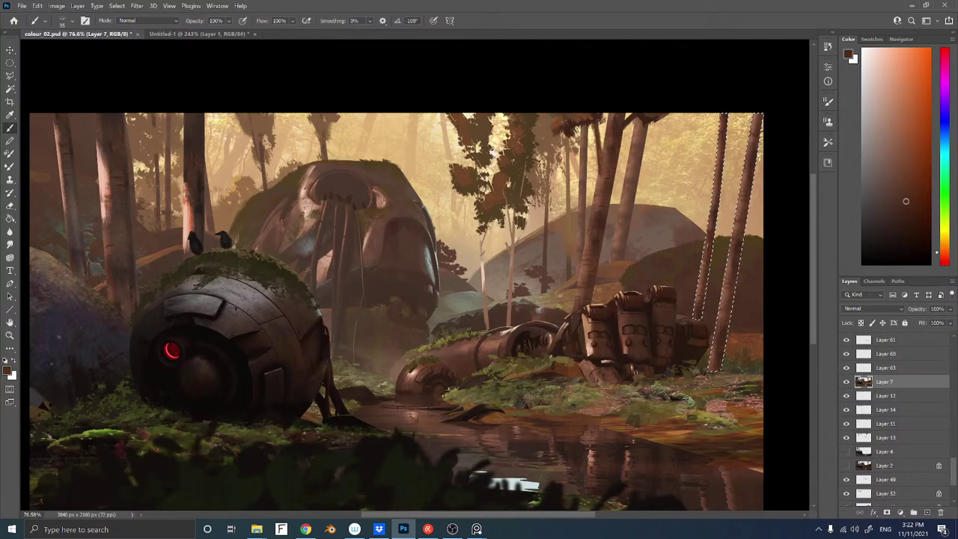
{"action": "left_click", "coordinate": [735, 242], "text": "alt"}
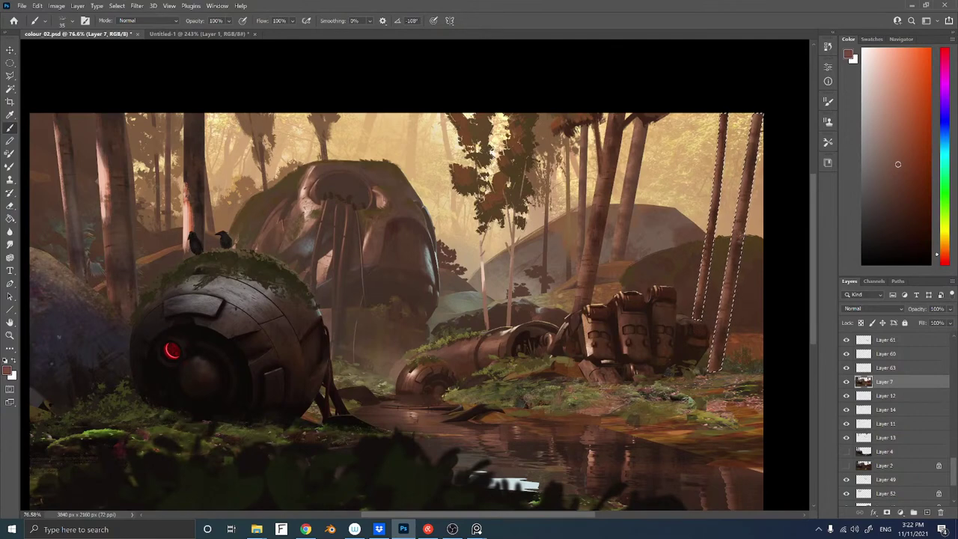
Texture the selected far-right trunk with Sampled Brush 3 27 in a sampled dark brown, and deselect
{"action": "right_click", "coordinate": [739, 255]}
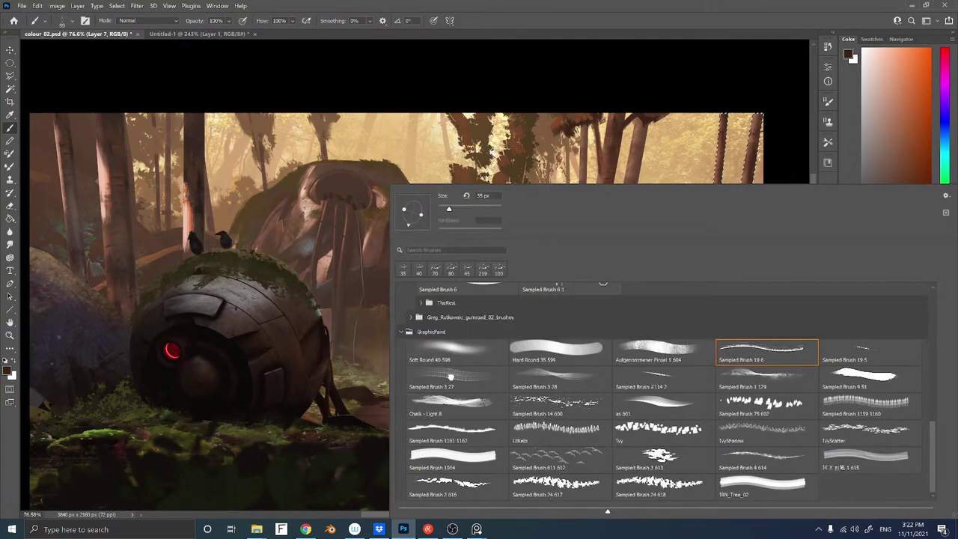
{"action": "double_click", "coordinate": [451, 377]}
{"action": "left_click", "coordinate": [736, 265], "text": "alt"}
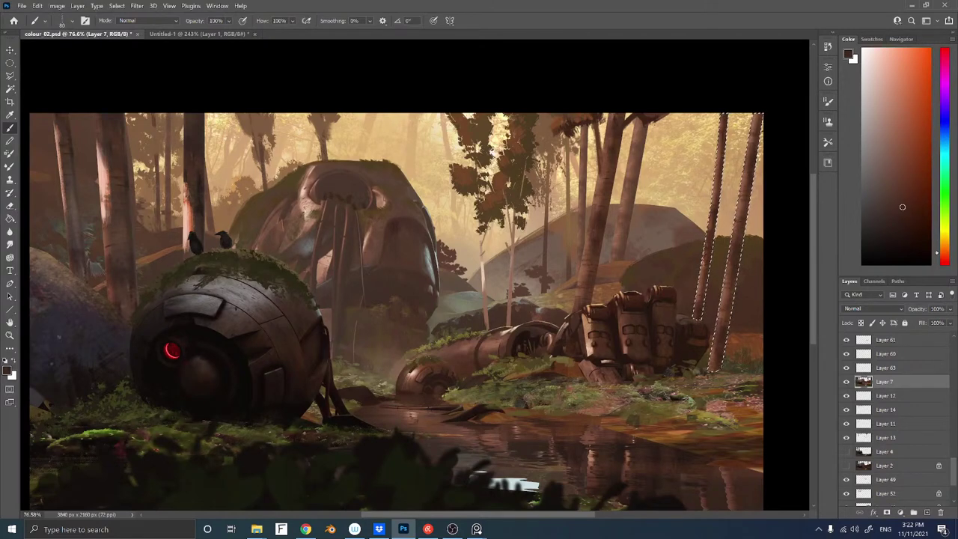
{"action": "key", "text": "ctrl+d"}
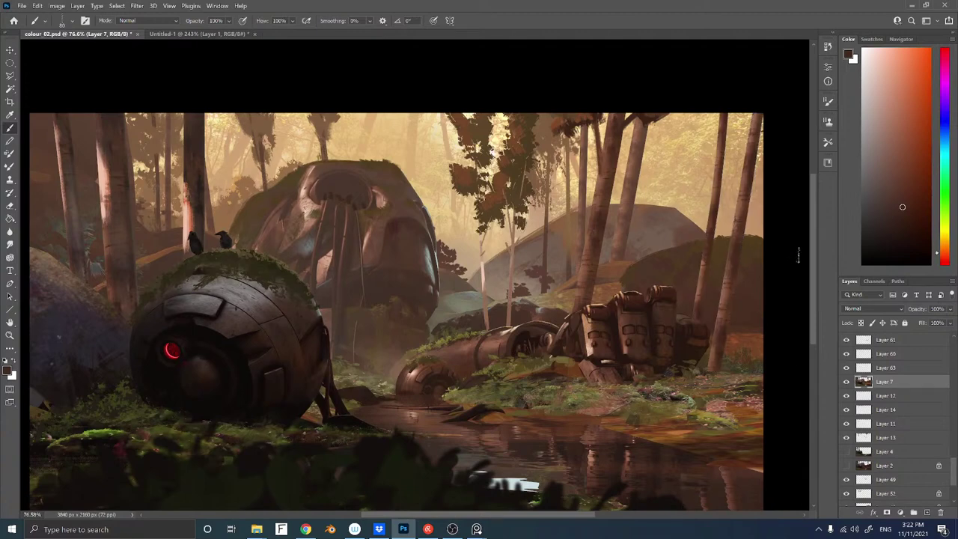
Create a new layer above Layer 7 and paint a thin 10 px branch in sampled bark brown rising from the inner slim trunk
{"action": "key", "text": "ctrl+shift+n"}
{"action": "key", "text": "Return"}
{"action": "right_click", "coordinate": [801, 258]}
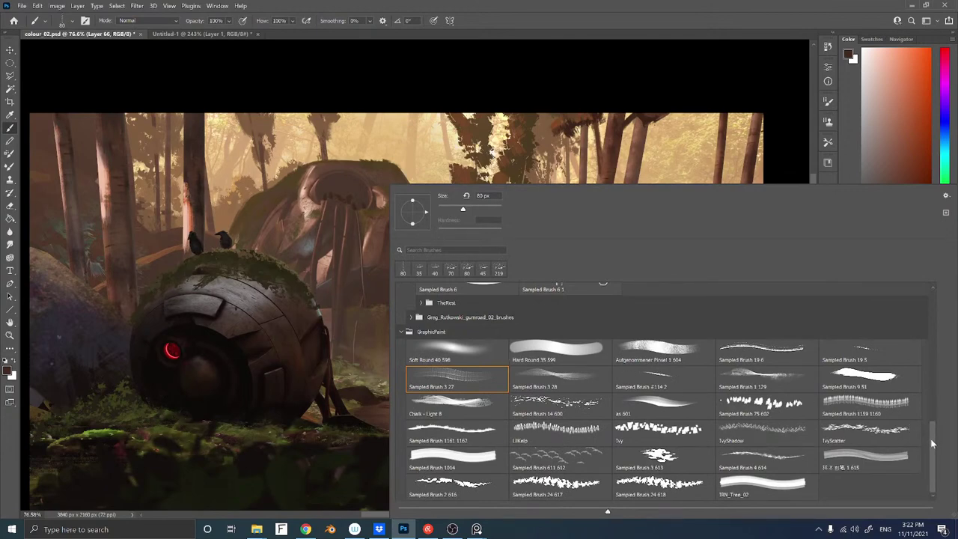
{"action": "scroll", "coordinate": [932, 444], "scroll_direction": "up", "scroll_amount": 5}
{"action": "left_click", "coordinate": [656, 378]}
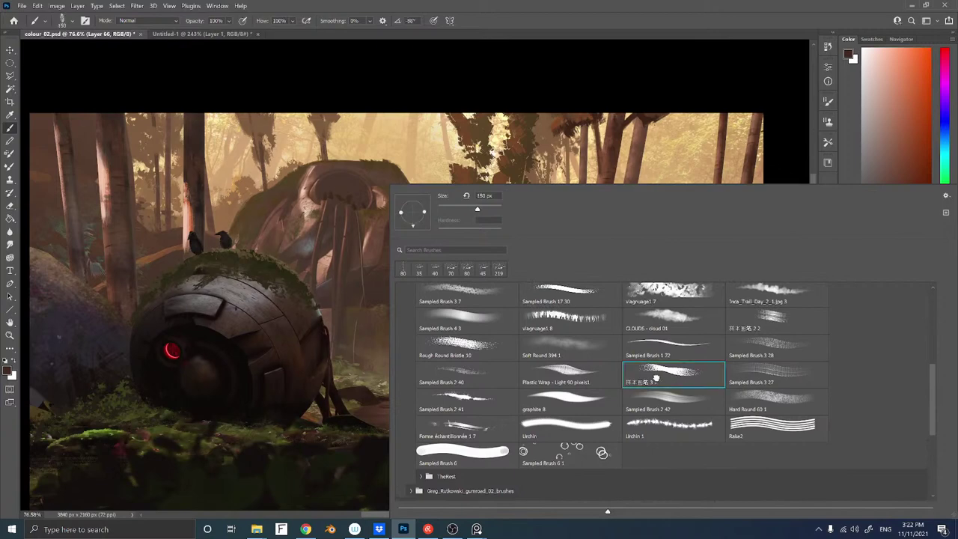
{"action": "left_click", "coordinate": [316, 424]}
{"action": "left_click", "coordinate": [712, 232], "text": "alt"}
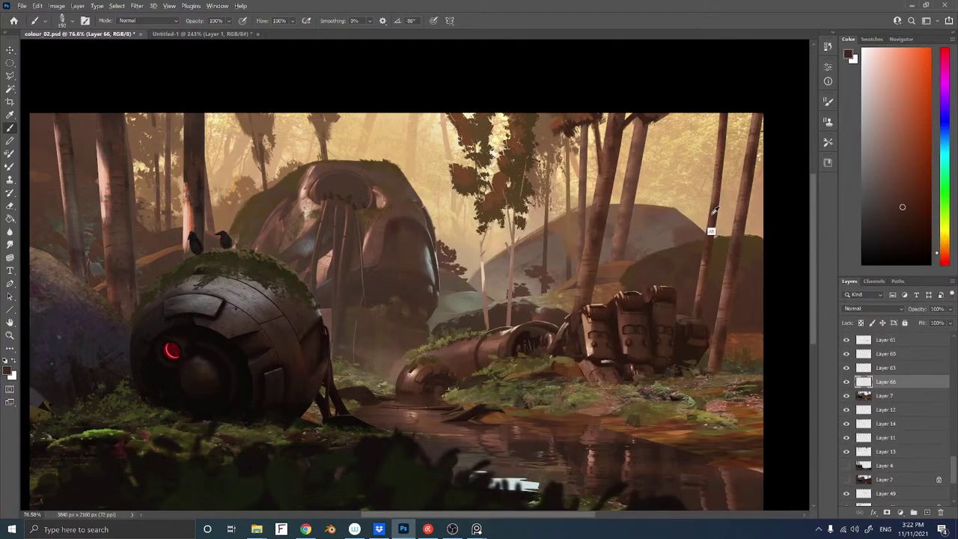
{"action": "left_click", "coordinate": [713, 213], "text": "alt"}
{"action": "key", "text": "bracketleft"}
{"action": "key", "text": "bracketleft"}
{"action": "key", "text": "bracketleft"}
{"action": "key", "text": "bracketleft"}
{"action": "key", "text": "bracketleft"}
{"action": "key", "text": "bracketleft"}
{"action": "key", "text": "bracketleft"}
{"action": "key", "text": "bracketleft"}
{"action": "key", "text": "bracketleft"}
{"action": "key", "text": "bracketleft"}
{"action": "key", "text": "bracketleft"}
{"action": "key", "text": "bracketleft"}
{"action": "left_click_drag", "start_coordinate": [712, 199], "coordinate": [700, 160]}
Extend and thicken the slim trunk's branch upward in dark brown with the Plastic Wrap - Light 90 pixels1 brush
{"action": "right_click", "coordinate": [700, 154]}
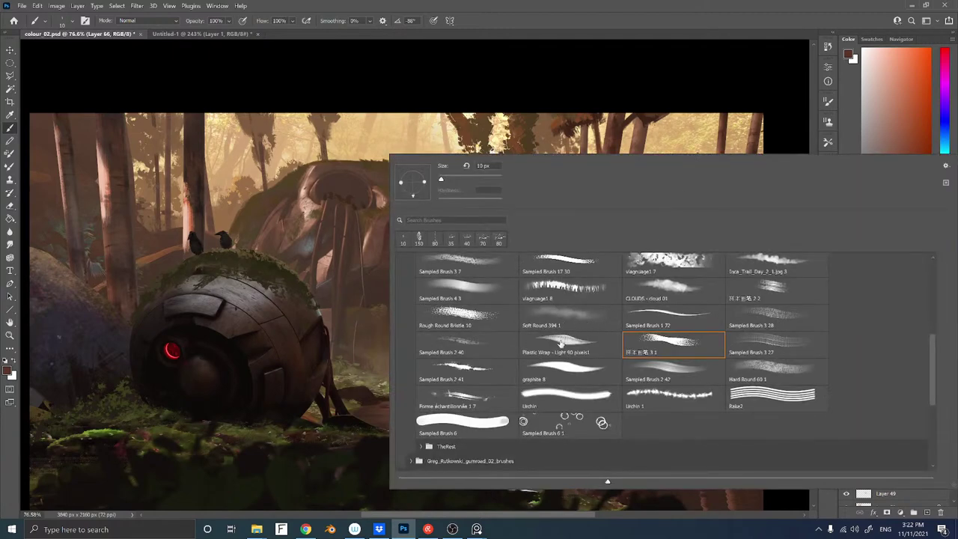
{"action": "left_click", "coordinate": [564, 344]}
{"action": "double_click", "coordinate": [564, 344]}
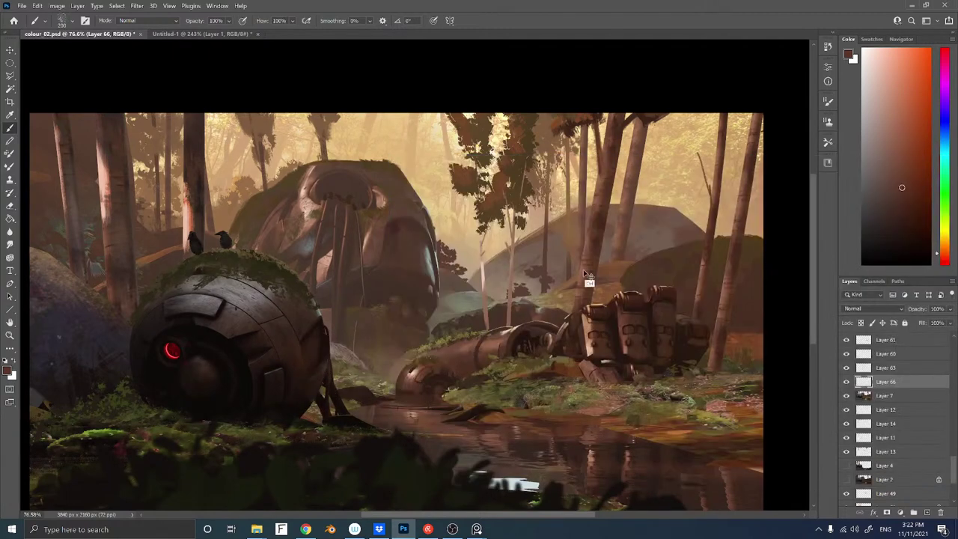
{"action": "key", "text": "x"}
{"action": "key", "text": "x"}
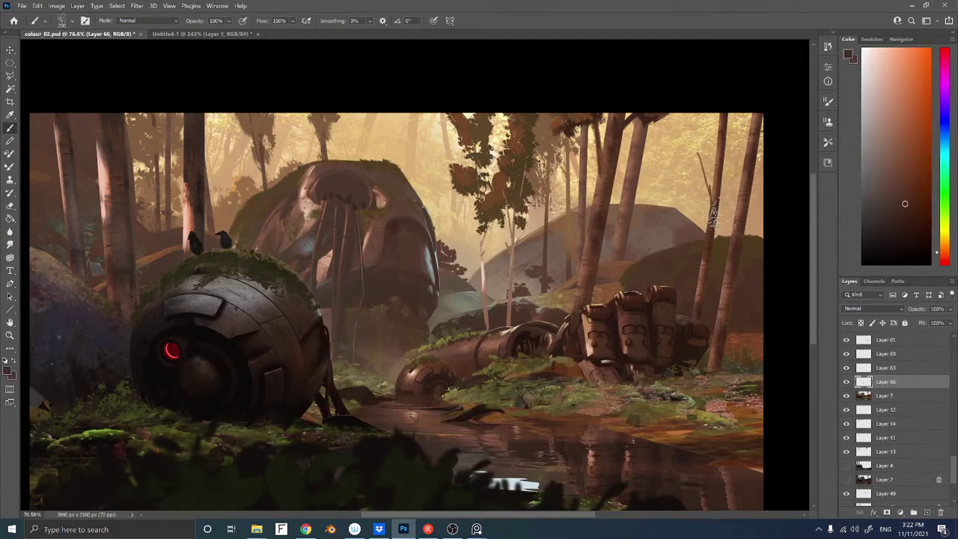
{"action": "left_click_drag", "start_coordinate": [694, 141], "coordinate": [711, 196]}
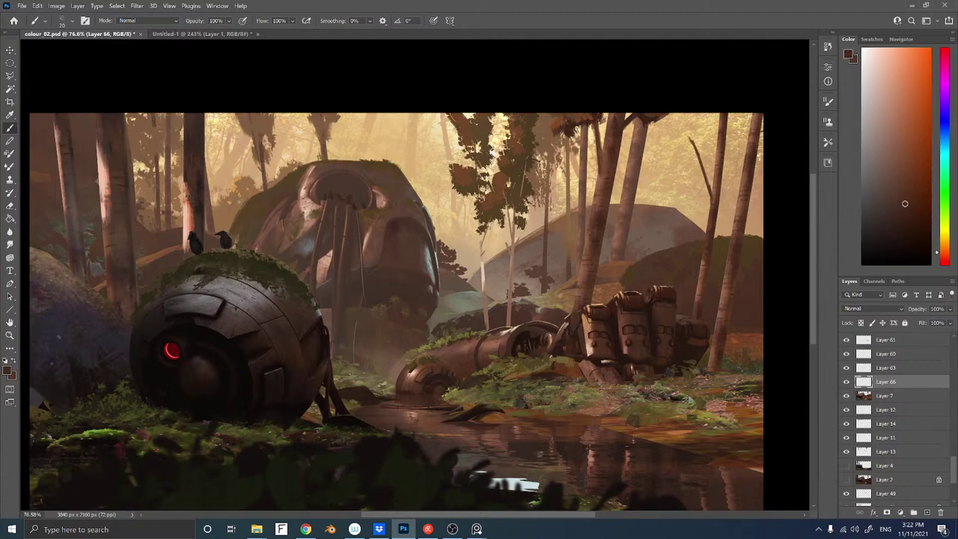
Taper the slim trunk's branch with the Eraser and add a small twig near the top of that trunk
{"action": "key", "text": "e"}
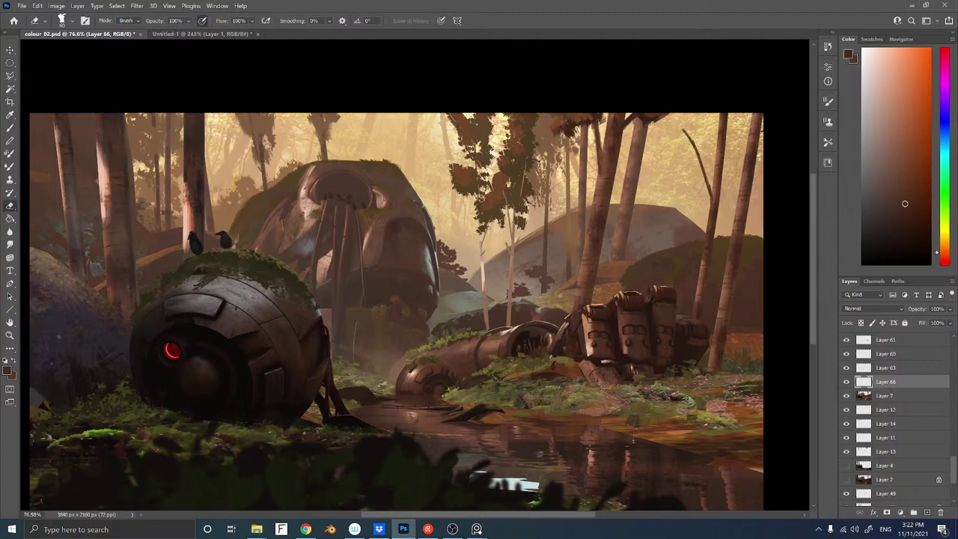
{"action": "left_click_drag", "start_coordinate": [683, 131], "coordinate": [703, 181]}
{"action": "key", "text": "b"}
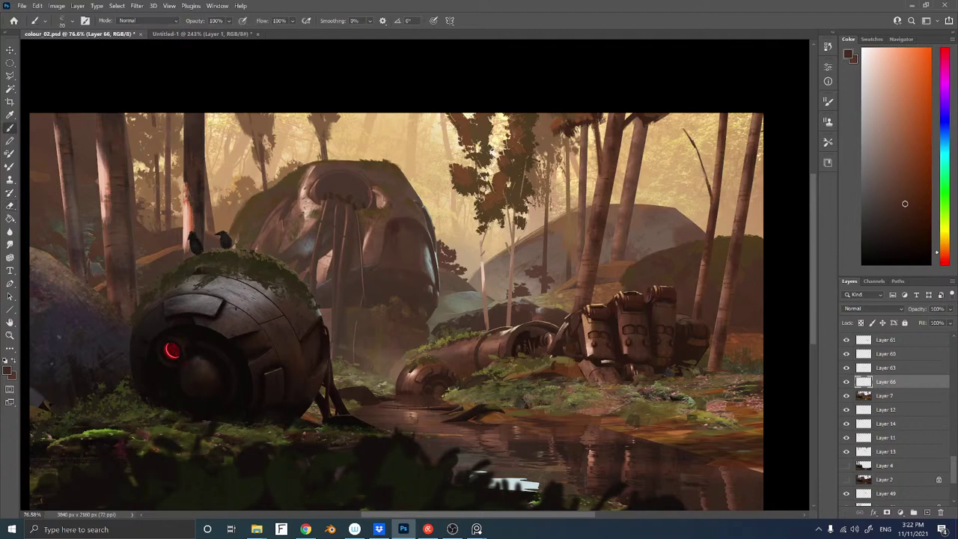
{"action": "key", "text": "e"}
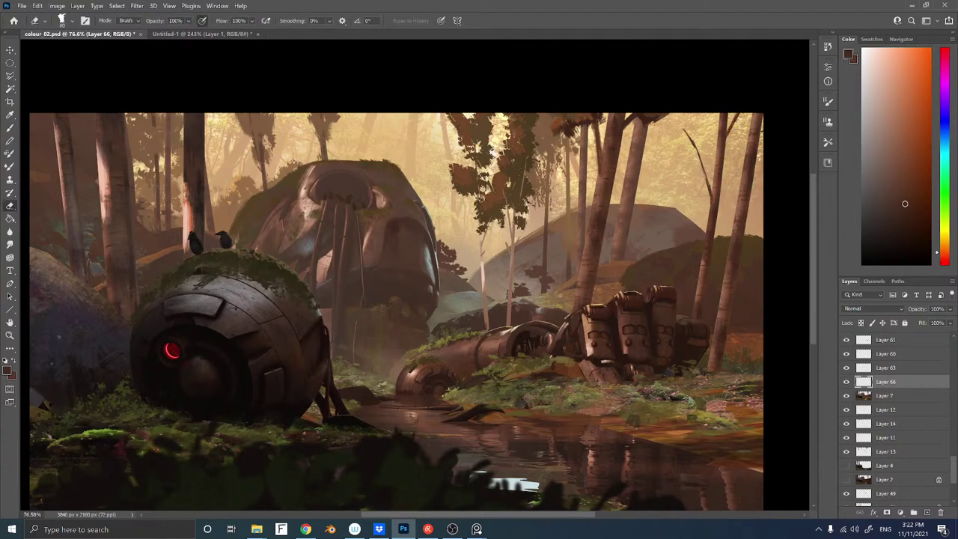
{"action": "key", "text": "["}
{"action": "key", "text": "["}
{"action": "key", "text": "["}
{"action": "key", "text": "b"}
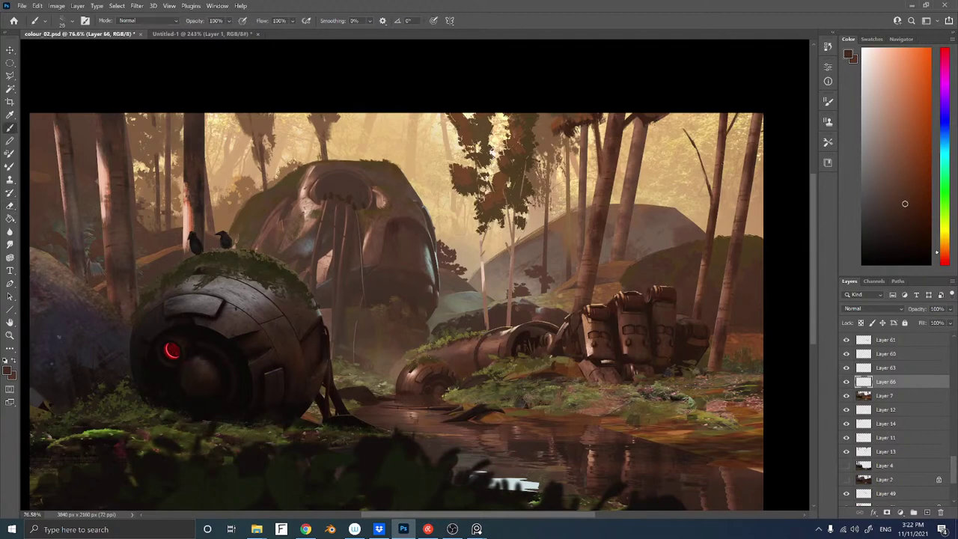
Paint a forked branch reaching right from the thick leaning trunk in sampled bark brown and taper it with the Eraser
{"action": "left_click", "coordinate": [723, 162], "text": "alt"}
{"action": "left_click", "coordinate": [705, 261], "text": "alt"}
{"action": "left_click", "coordinate": [602, 243], "text": "alt"}
{"action": "key", "text": "bracketright"}
{"action": "key", "text": "bracketright"}
{"action": "mouse_move", "coordinate": [613, 193]}
{"action": "left_mouse_down"}
{"action": "mouse_move", "coordinate": [626, 130]}
{"action": "mouse_move", "coordinate": [610, 210]}
{"action": "left_mouse_up"}
{"action": "key", "text": "ctrl+z"}
{"action": "mouse_move", "coordinate": [609, 210]}
{"action": "left_mouse_down"}
{"action": "mouse_move", "coordinate": [656, 161]}
{"action": "mouse_move", "coordinate": [613, 208]}
{"action": "left_mouse_up"}
{"action": "key", "text": "e"}
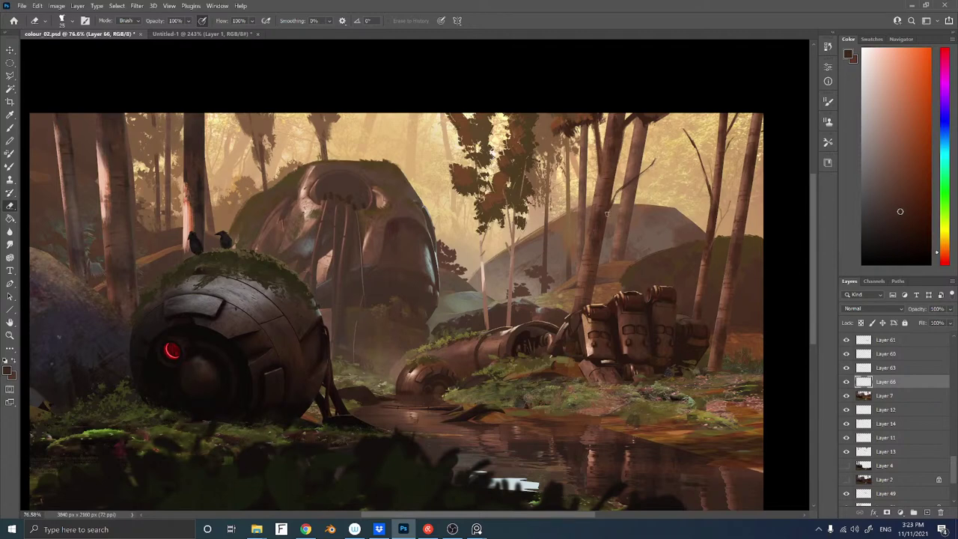
{"action": "left_click_drag", "start_coordinate": [617, 199], "coordinate": [613, 208]}
{"action": "key", "text": "b"}
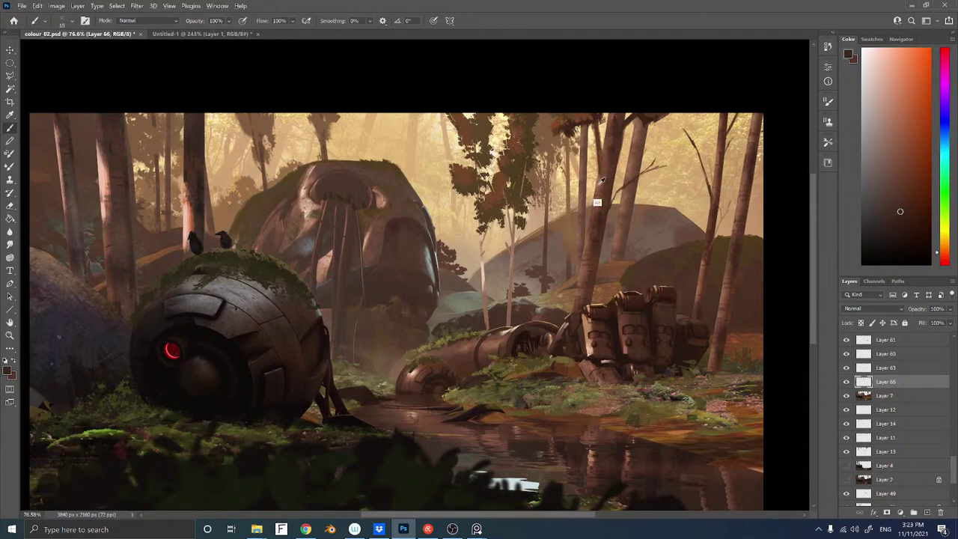
Paint a thin upward branch on the left side of the thick leaning trunk in sampled bark brown
{"action": "left_click", "coordinate": [603, 214], "text": "alt"}
{"action": "left_click_drag", "start_coordinate": [595, 202], "coordinate": [591, 157]}
{"action": "key", "text": "e"}
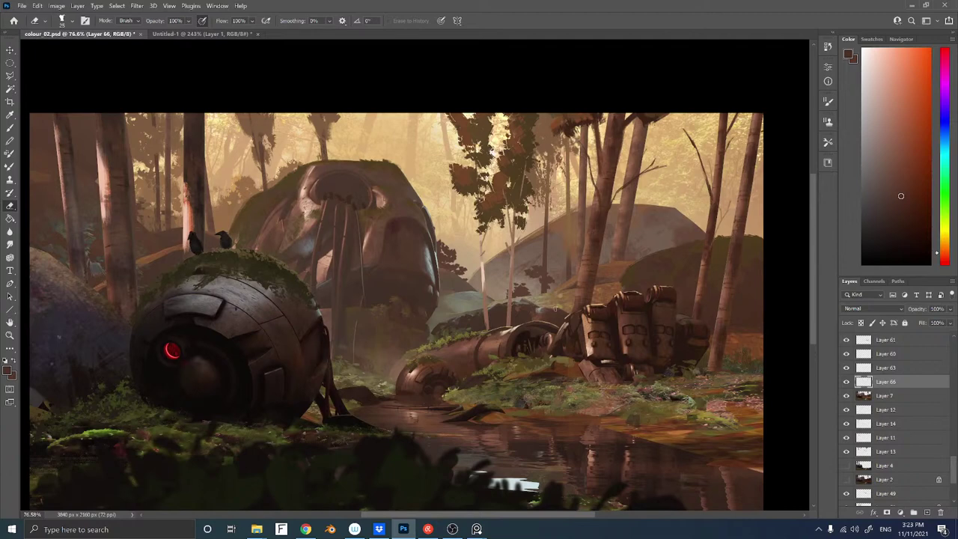
Create a new layer above the branches and paint dark brown leaf clumps at the branch tips with the speckled 3 1 brush
{"action": "key", "text": "ctrl+shift+n"}
{"action": "key", "text": "Return"}
{"action": "key", "text": "b"}
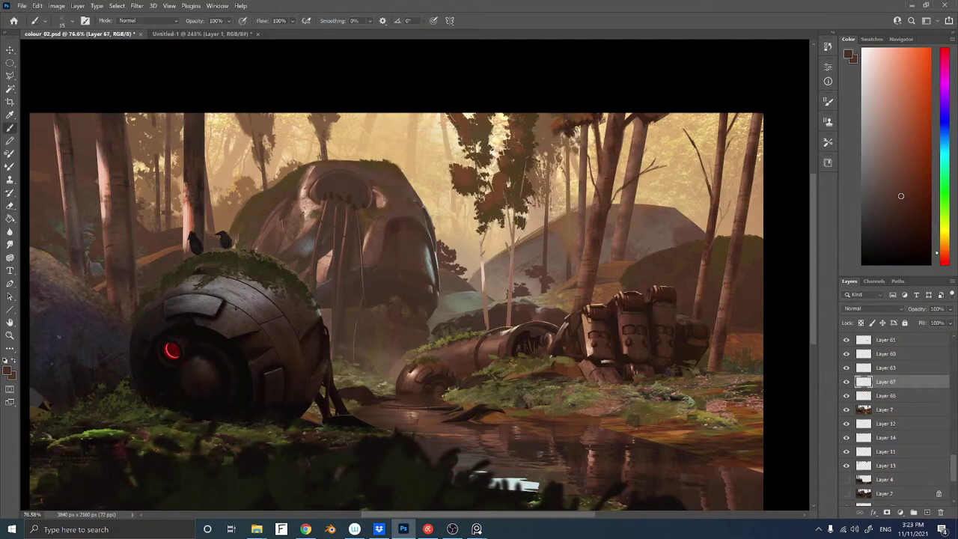
{"action": "right_click", "coordinate": [560, 313]}
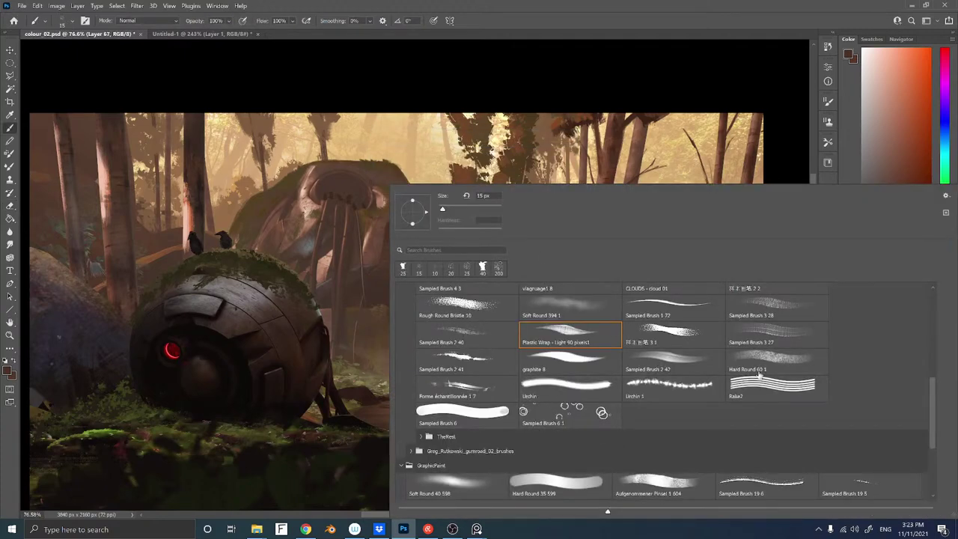
{"action": "left_click", "coordinate": [679, 334]}
{"action": "left_click", "coordinate": [646, 93]}
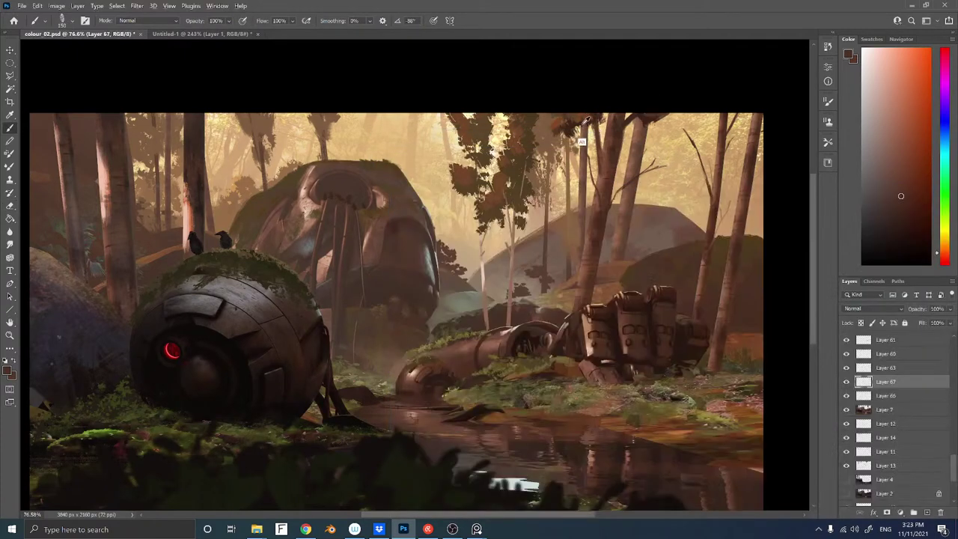
{"action": "left_click", "coordinate": [659, 156], "text": "alt"}
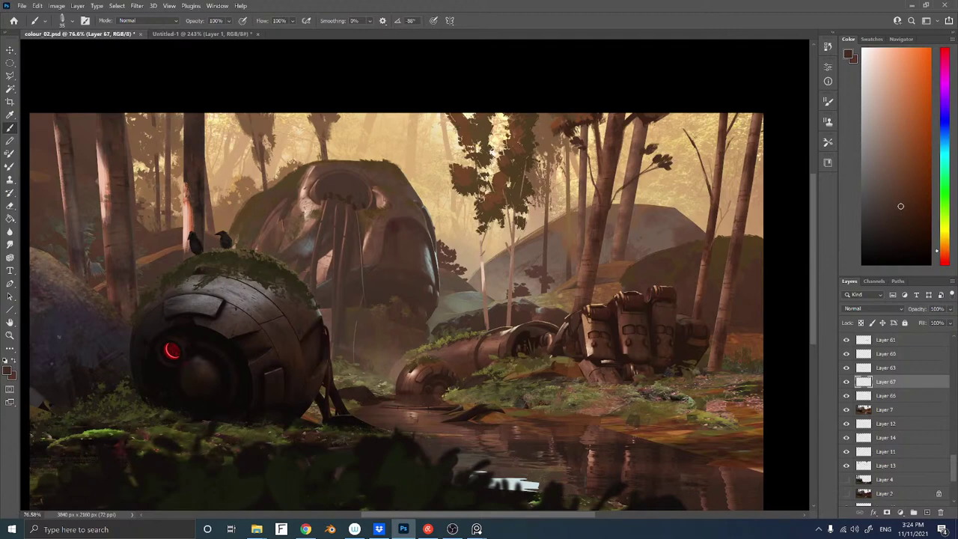
{"action": "left_click_drag", "start_coordinate": [678, 132], "coordinate": [683, 124]}
Break up the leaf clumps on the two right-hand branches with dabs of Sampled Brush 24 617 at 100 px
{"action": "right_click", "coordinate": [689, 254]}
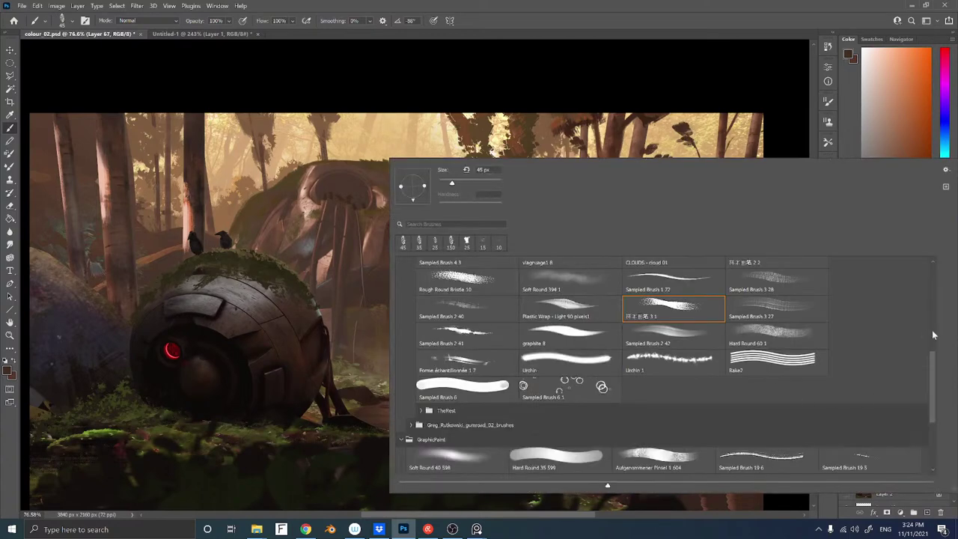
{"action": "scroll", "coordinate": [934, 368], "scroll_direction": "down", "scroll_amount": 3}
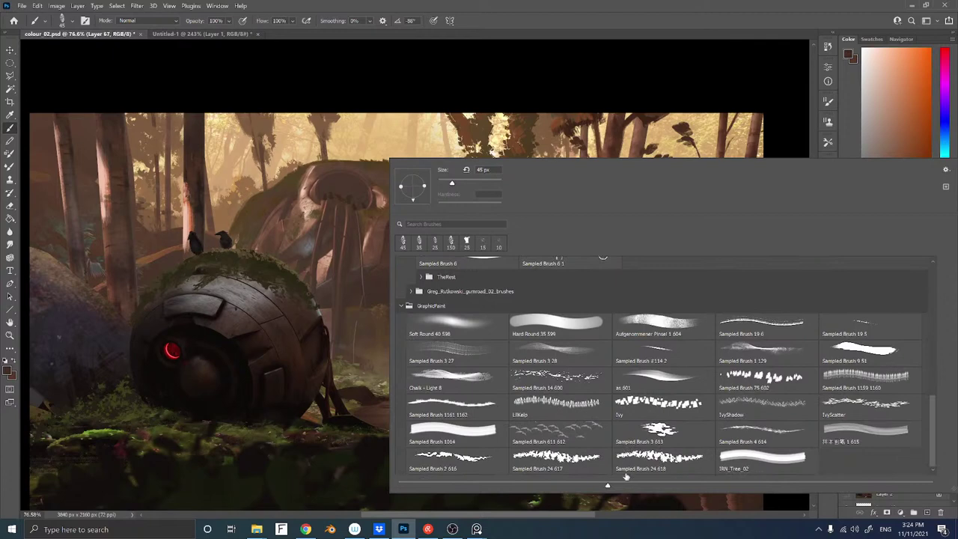
{"action": "left_click", "coordinate": [548, 458]}
{"action": "left_click", "coordinate": [314, 438]}
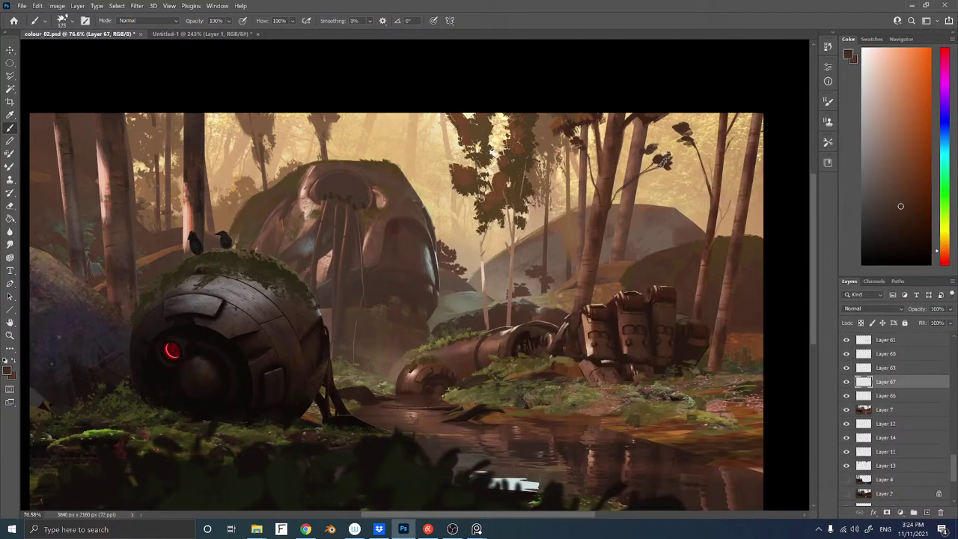
{"action": "key", "text": "bracketleft"}
{"action": "key", "text": "bracketleft"}
{"action": "key", "text": "bracketleft"}
{"action": "left_click", "coordinate": [649, 148]}
{"action": "left_click", "coordinate": [682, 132]}
{"action": "left_click", "coordinate": [687, 129]}
{"action": "left_click", "coordinate": [689, 142]}
{"action": "left_click", "coordinate": [684, 140]}
{"action": "left_click", "coordinate": [679, 139]}
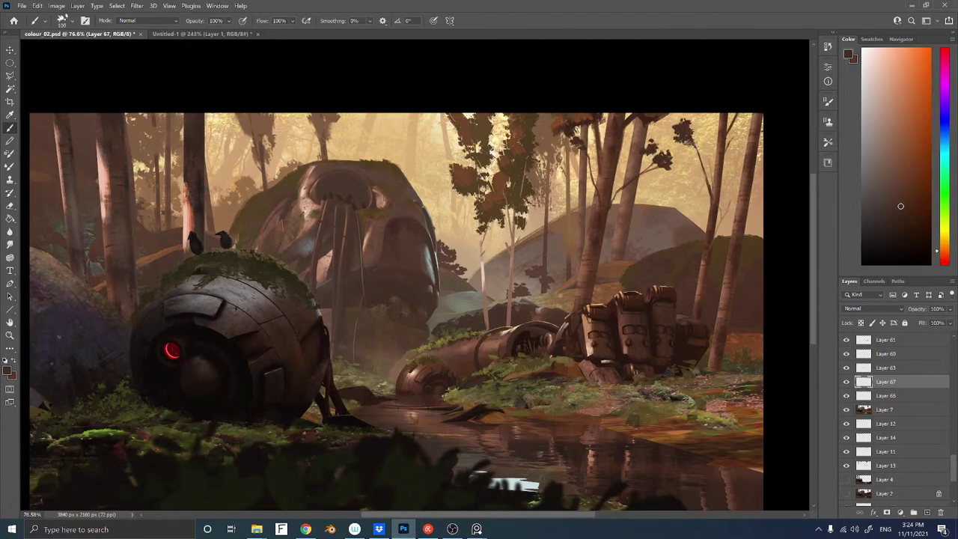
{"action": "left_click", "coordinate": [693, 146]}
{"action": "left_click", "coordinate": [694, 149]}
Dab dark leaf clusters around the foliage and small branch left of the thick leaning trunk's upper part
{"action": "left_click", "coordinate": [570, 126]}
{"action": "left_click", "coordinate": [578, 138]}
{"action": "left_click", "coordinate": [575, 129]}
{"action": "left_click", "coordinate": [581, 142]}
{"action": "left_click", "coordinate": [599, 147]}
{"action": "left_click", "coordinate": [583, 148]}
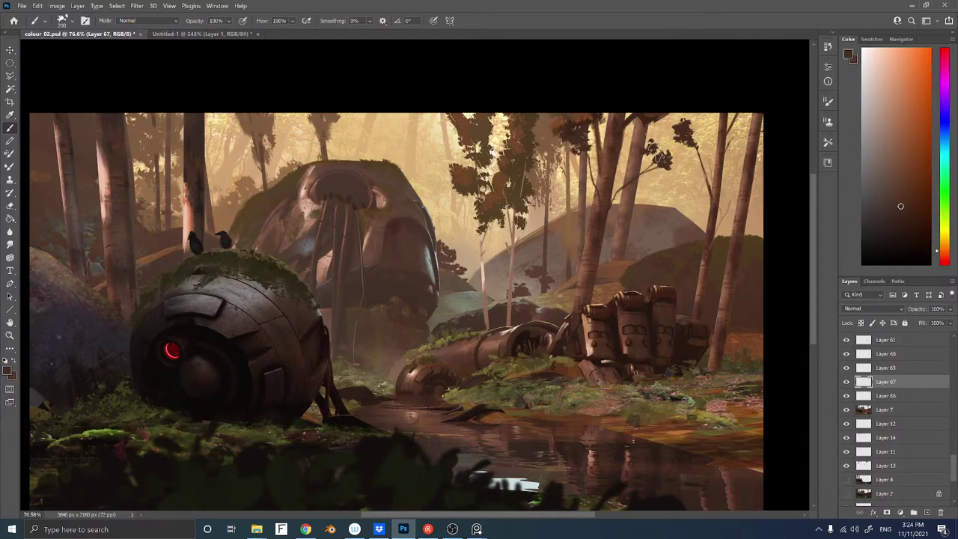
Build up the foliage above the thick trunk's right branch with 200 px leaf-brush dabs toward the neighbouring clump
{"action": "left_click", "coordinate": [651, 150]}
{"action": "left_click", "coordinate": [666, 154]}
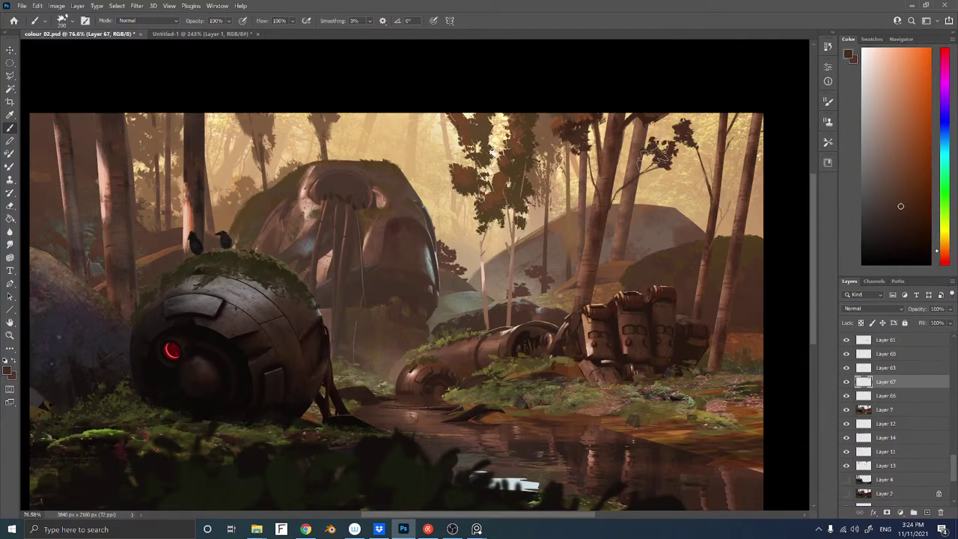
{"action": "left_click", "coordinate": [668, 148]}
{"action": "left_click", "coordinate": [659, 153]}
{"action": "left_click", "coordinate": [685, 135]}
{"action": "left_click", "coordinate": [657, 141]}
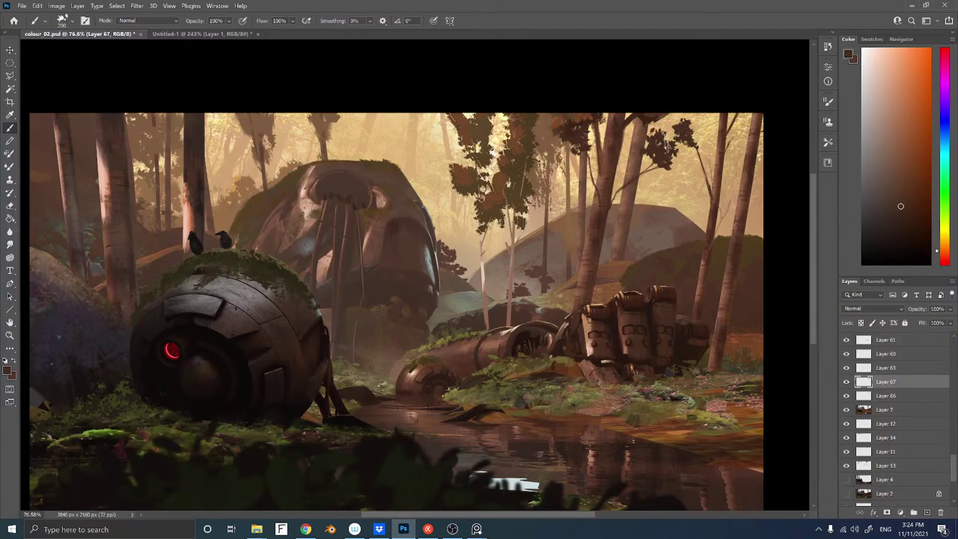
Lock the transparent pixels of Layer 67 and tint its leaf clumps with a reddish brown sampled from the neighbouring foliage
{"action": "key", "text": "/"}
{"action": "left_click", "coordinate": [581, 120], "text": "alt"}
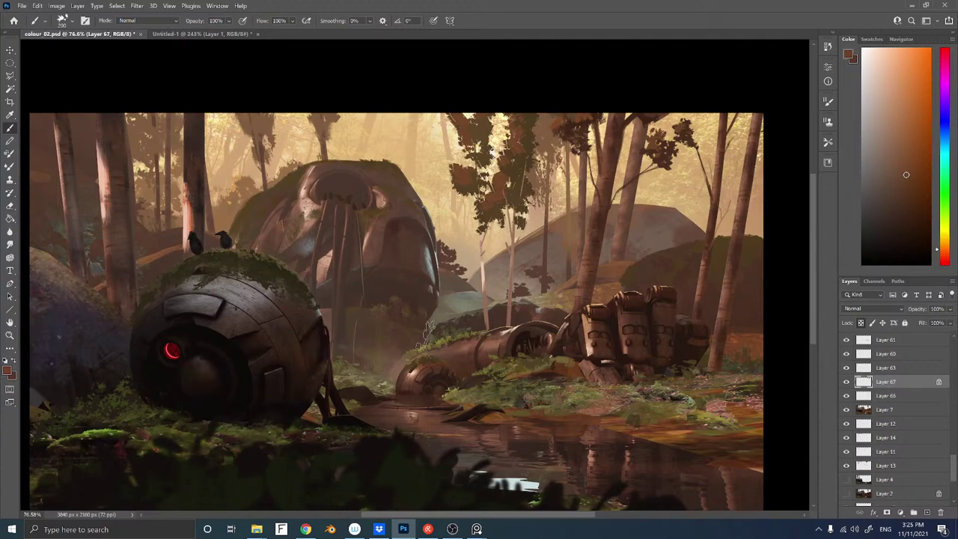
Select Layer 20 and Layer 38, which hold the central leafy trees, and merge them into one layer
{"action": "right_click", "coordinate": [498, 199], "text": "ctrl"}
{"action": "left_click", "coordinate": [513, 202]}
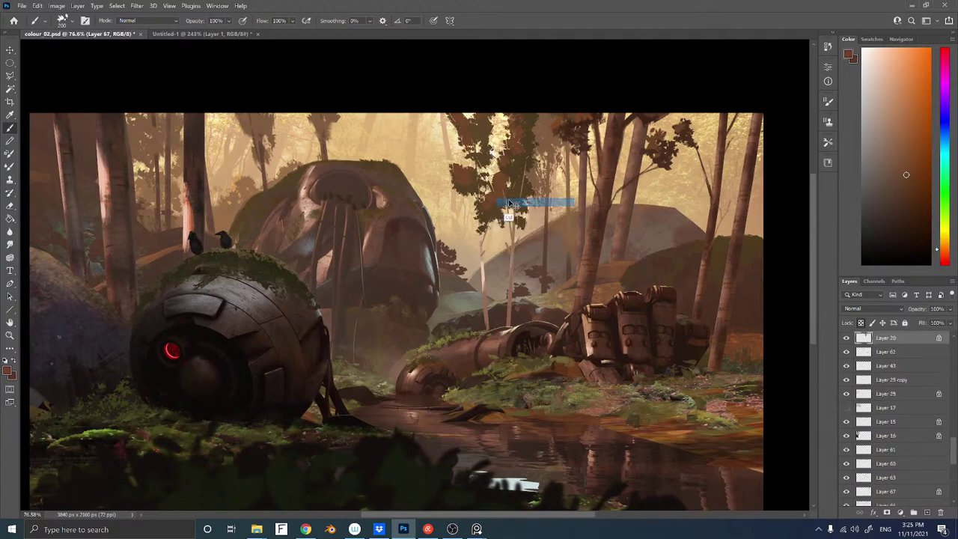
{"action": "key", "text": "ctrl+comma"}
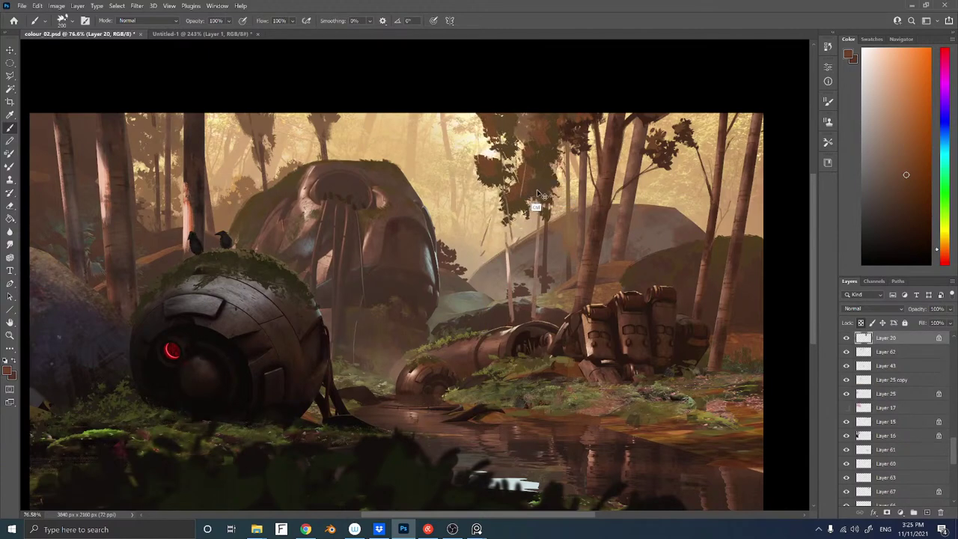
{"action": "key", "text": "ctrl+comma"}
{"action": "right_click", "coordinate": [509, 212], "text": "ctrl+shift"}
{"action": "left_click", "coordinate": [515, 215], "text": "shift"}
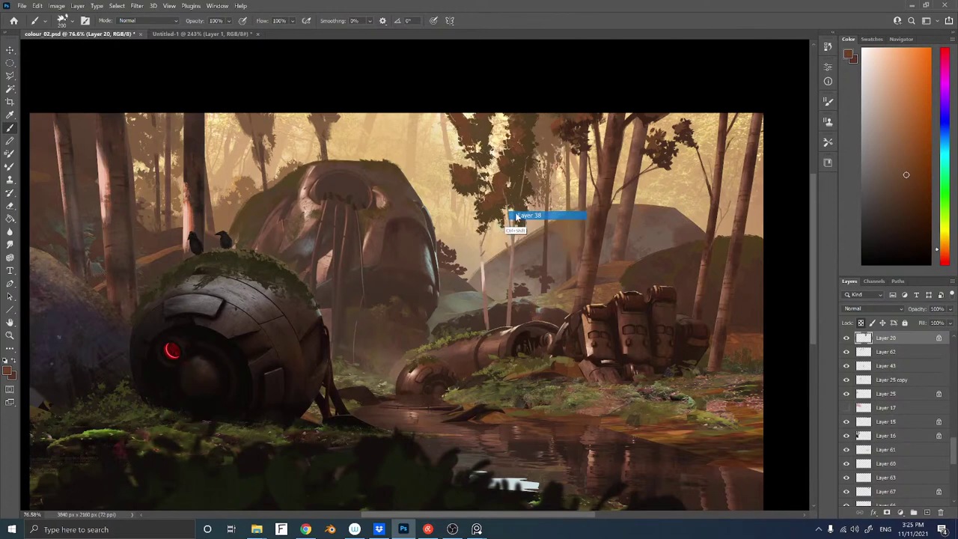
{"action": "mouse_move", "coordinate": [510, 196]}
{"action": "left_mouse_down"}
{"action": "mouse_move", "coordinate": [544, 179]}
{"action": "mouse_move", "coordinate": [522, 191]}
{"action": "left_mouse_up"}
{"action": "key", "text": "ctrl+z"}
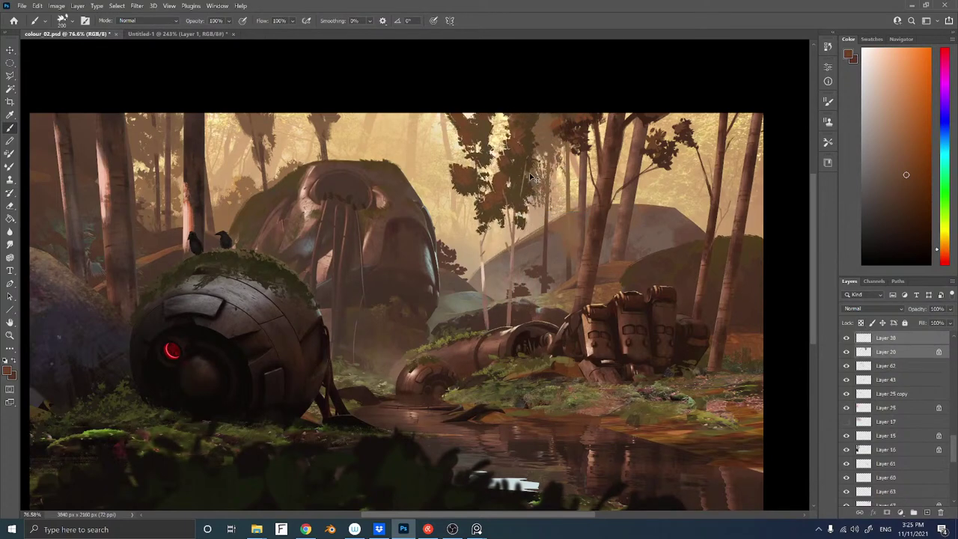
{"action": "key", "text": "ctrl+shift+z"}
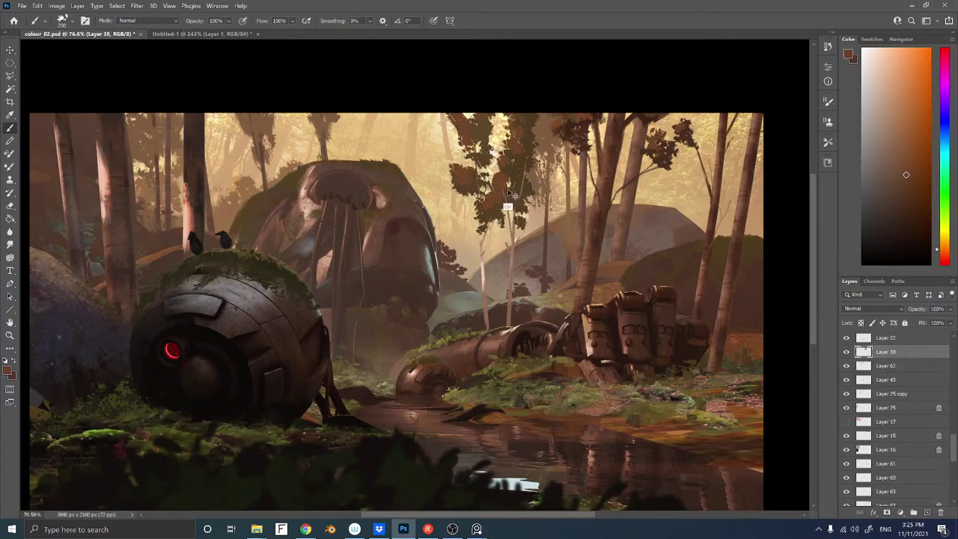
{"action": "left_click_drag", "start_coordinate": [568, 201], "coordinate": [544, 205]}
{"action": "key", "text": "ctrl+z"}
Reorder the merged tree layer in the layer stack so it sits directly above Layer 67
{"action": "key", "text": "ctrl+bracketleft"}
{"action": "key", "text": "ctrl+bracketleft"}
{"action": "key", "text": "ctrl+bracketleft"}
{"action": "key", "text": "ctrl+bracketleft"}
{"action": "key", "text": "ctrl+bracketleft"}
{"action": "key", "text": "ctrl+bracketleft"}
{"action": "key", "text": "ctrl+bracketleft"}
{"action": "key", "text": "ctrl+bracketleft"}
{"action": "key", "text": "ctrl+bracketleft"}
{"action": "key", "text": "ctrl+bracketleft"}
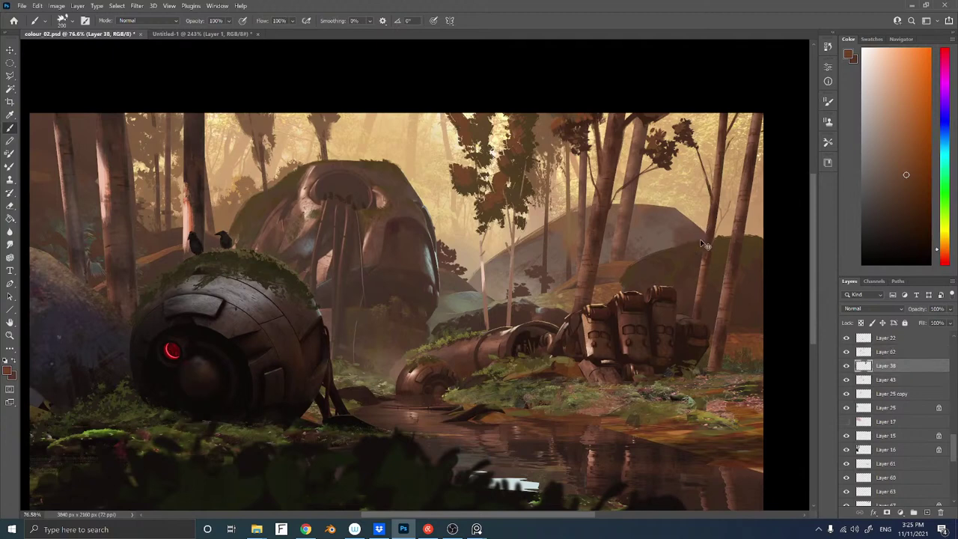
{"action": "key", "text": "ctrl+bracketleft"}
{"action": "key", "text": "ctrl+bracketleft"}
{"action": "key", "text": "ctrl+bracketleft"}
{"action": "key", "text": "ctrl+bracketleft"}
{"action": "key", "text": "ctrl+bracketleft"}
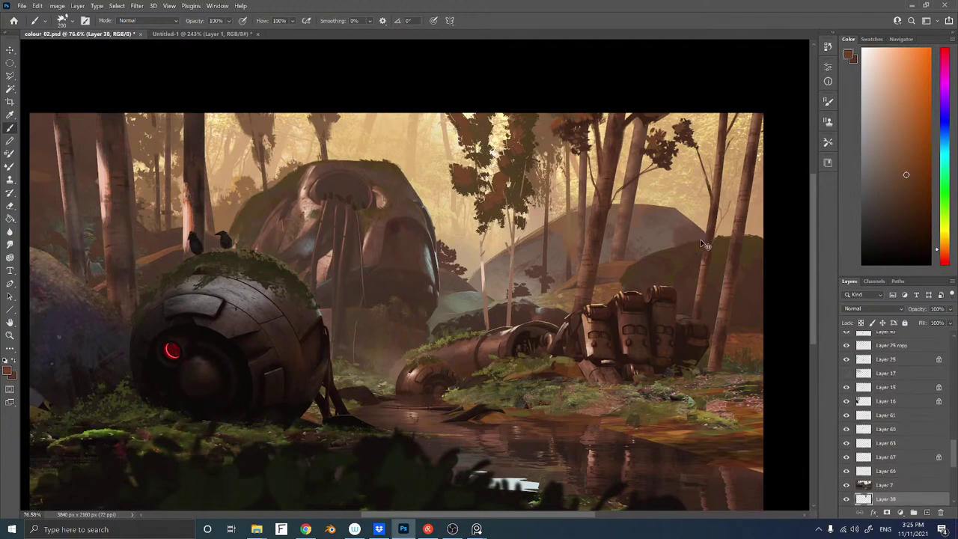
{"action": "key", "text": "ctrl+bracketright"}
{"action": "key", "text": "ctrl+bracketright"}
{"action": "key", "text": "ctrl+bracketright"}
{"action": "key", "text": "ctrl+bracketright"}
{"action": "key", "text": "ctrl+bracketright"}
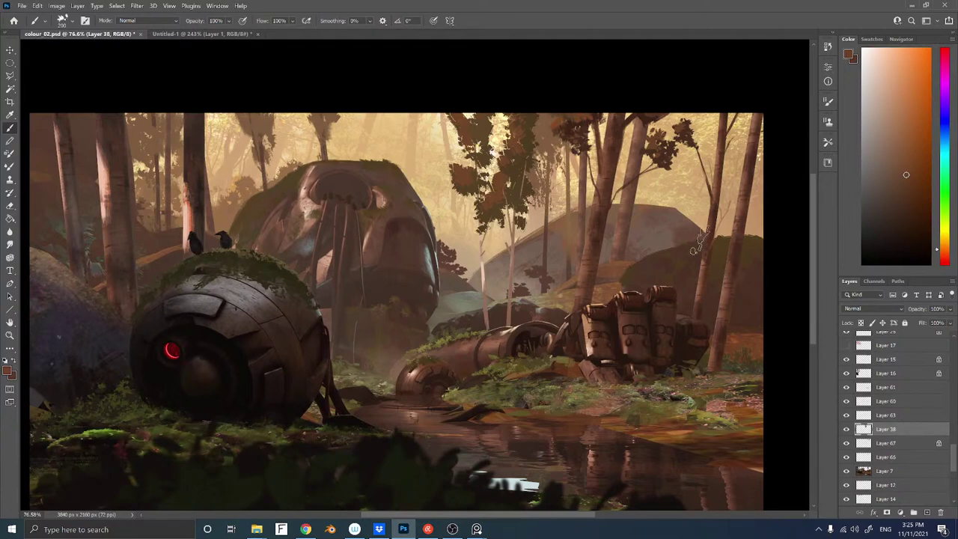
Create a new layer above Layer 35 for the right riverbank and choose the Sampled Brush 19 5 brush
{"action": "left_click_drag", "start_coordinate": [491, 361], "coordinate": [471, 307]}
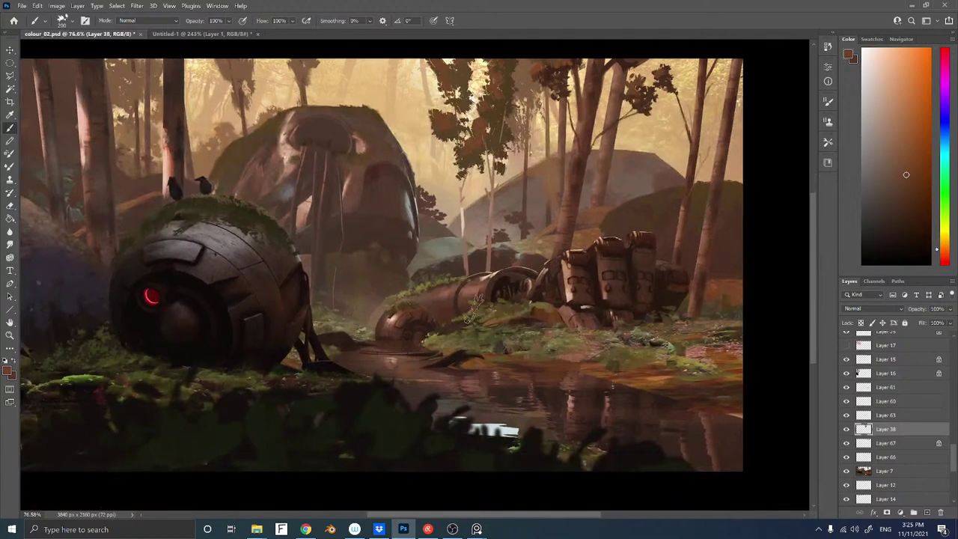
{"action": "right_click", "coordinate": [590, 340], "text": "ctrl"}
{"action": "left_click", "coordinate": [599, 344]}
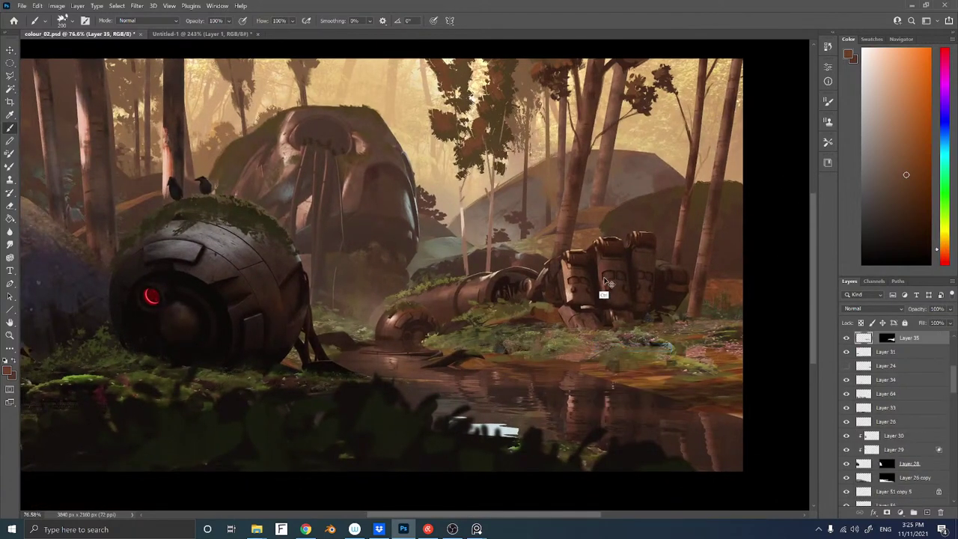
{"action": "key", "text": "ctrl+shift+n"}
{"action": "key", "text": "Return"}
{"action": "right_click", "coordinate": [608, 283]}
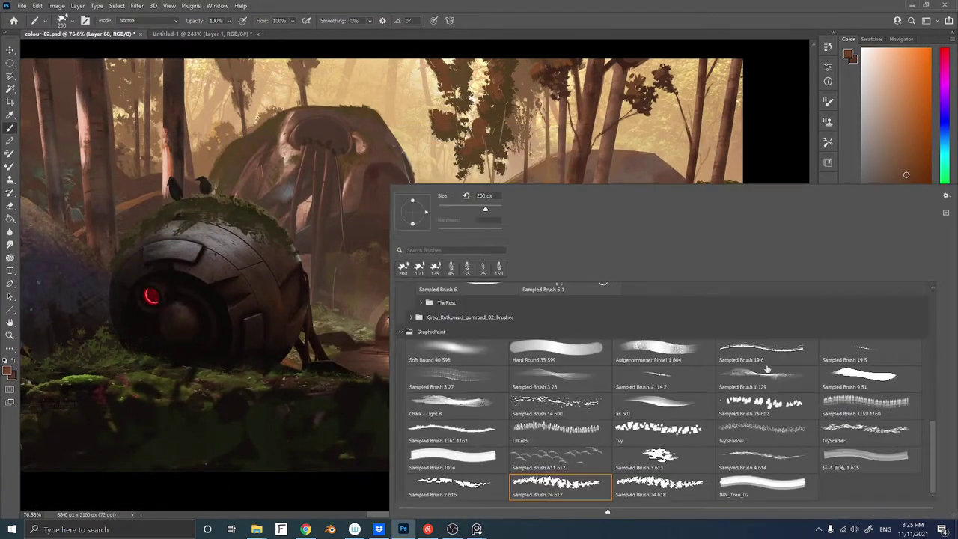
{"action": "left_click", "coordinate": [861, 362]}
{"action": "key", "text": "Return"}
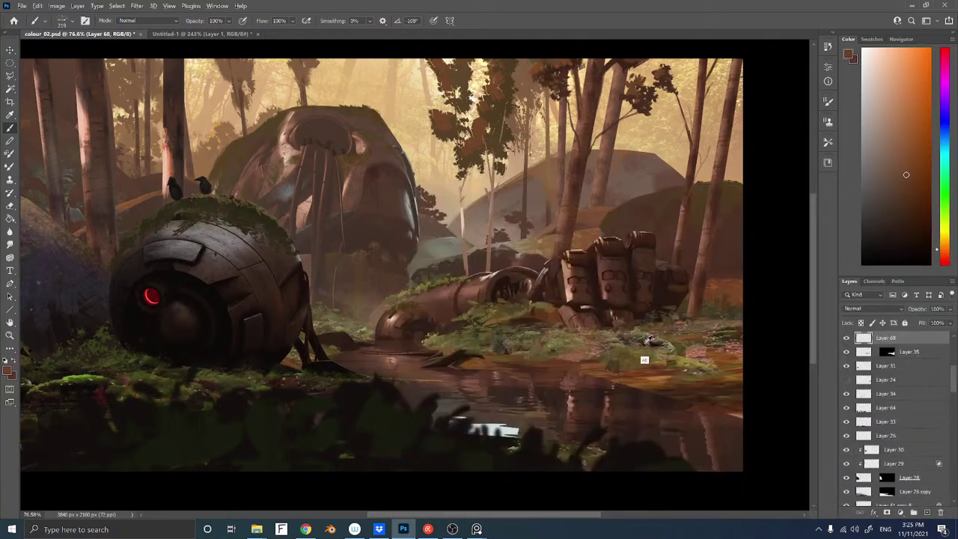
Paint over the riverbank's right end with sampled brown and ochre-olive tones, using 60 to 100 px strokes
{"action": "left_click", "coordinate": [680, 334], "text": "alt"}
{"action": "left_click", "coordinate": [683, 352], "text": "alt"}
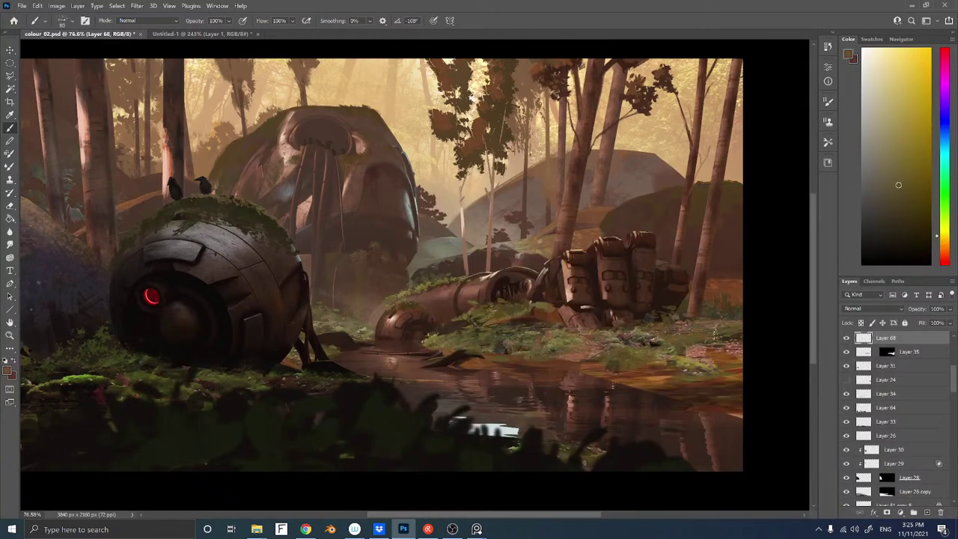
{"action": "left_click", "coordinate": [654, 349], "text": "alt"}
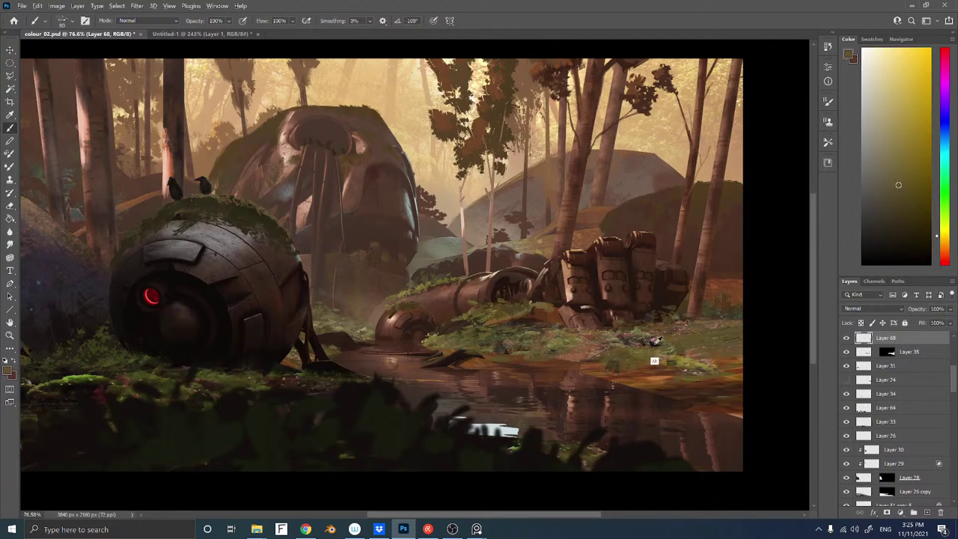
{"action": "left_click", "coordinate": [580, 366], "text": "alt"}
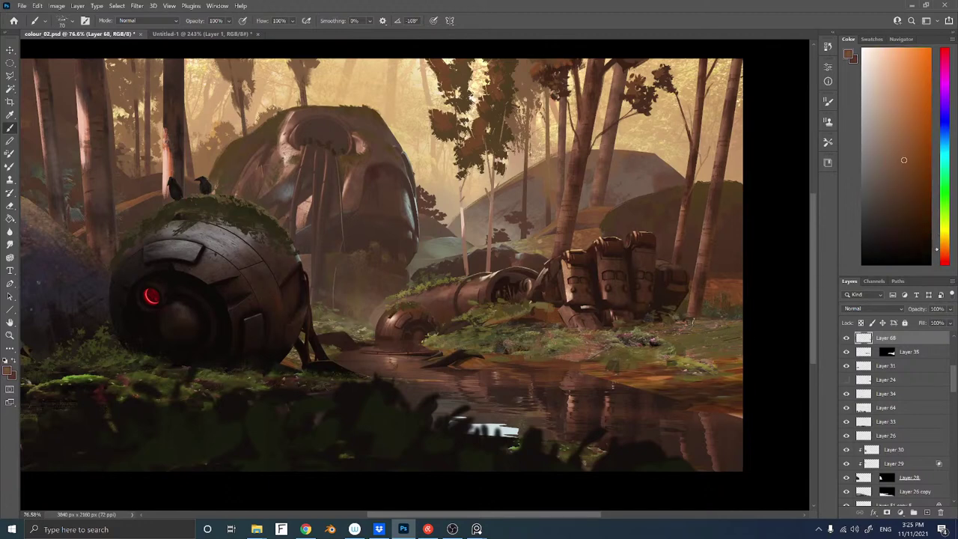
{"action": "left_click", "coordinate": [677, 347], "text": "alt"}
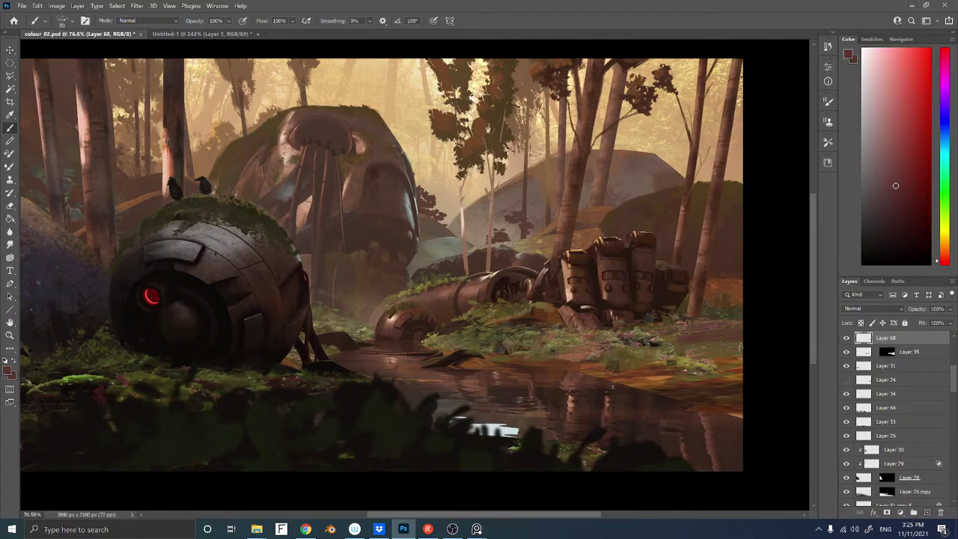
{"action": "left_click", "coordinate": [711, 387], "text": "alt"}
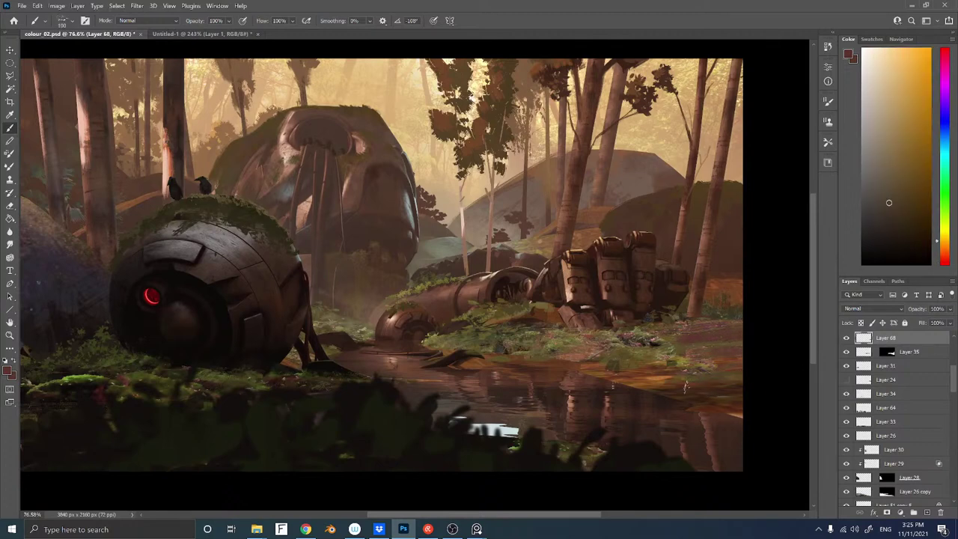
{"action": "left_click", "coordinate": [652, 364], "text": "alt"}
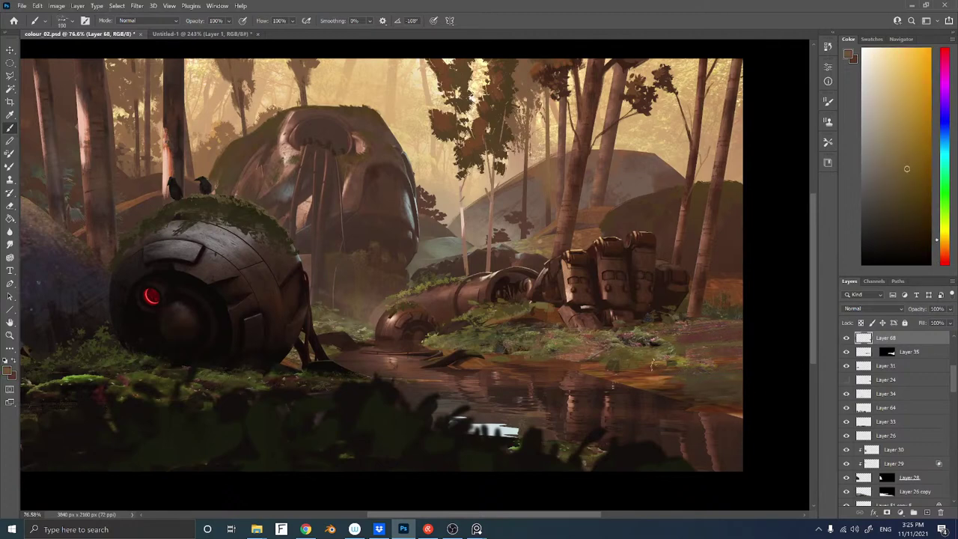
{"action": "left_click_drag", "start_coordinate": [662, 372], "coordinate": [708, 345]}
{"action": "mouse_move", "coordinate": [733, 379]}
{"action": "left_mouse_down"}
{"action": "mouse_move", "coordinate": [685, 387]}
{"action": "mouse_move", "coordinate": [744, 400]}
{"action": "mouse_move", "coordinate": [718, 403]}
{"action": "left_mouse_up"}
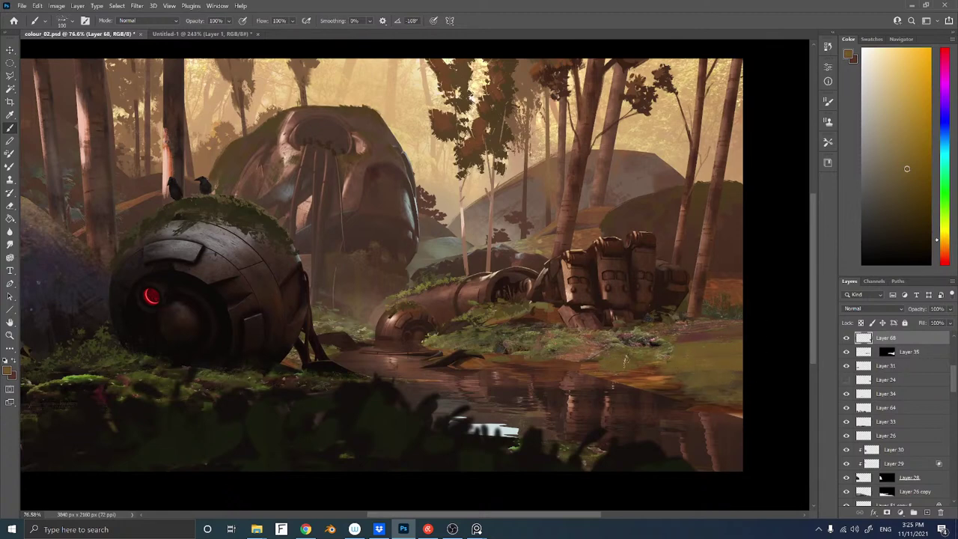
Add muted olive and 125 px reddish-brown strokes to the upper ground at the riverbank's right end
{"action": "left_click", "coordinate": [612, 348], "text": "alt"}
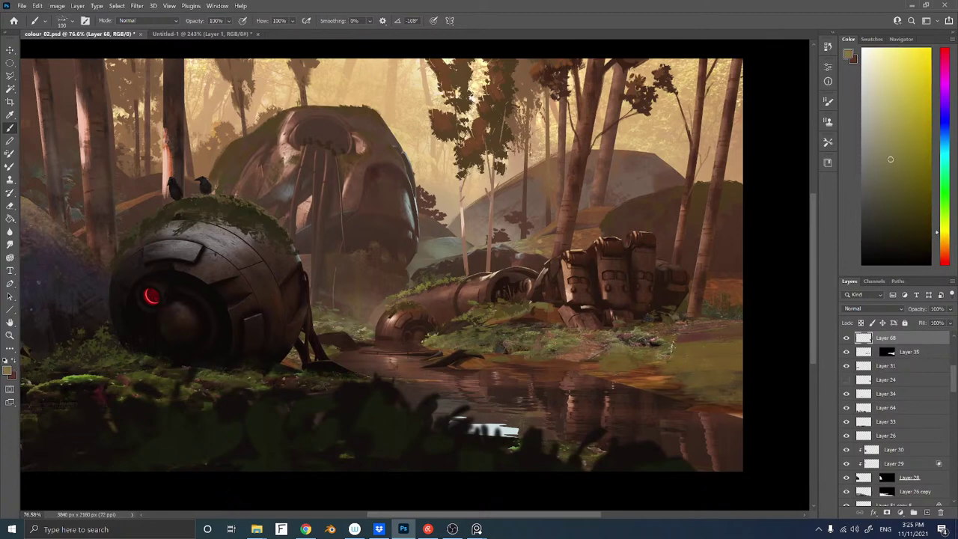
{"action": "left_click", "coordinate": [687, 346], "text": "alt"}
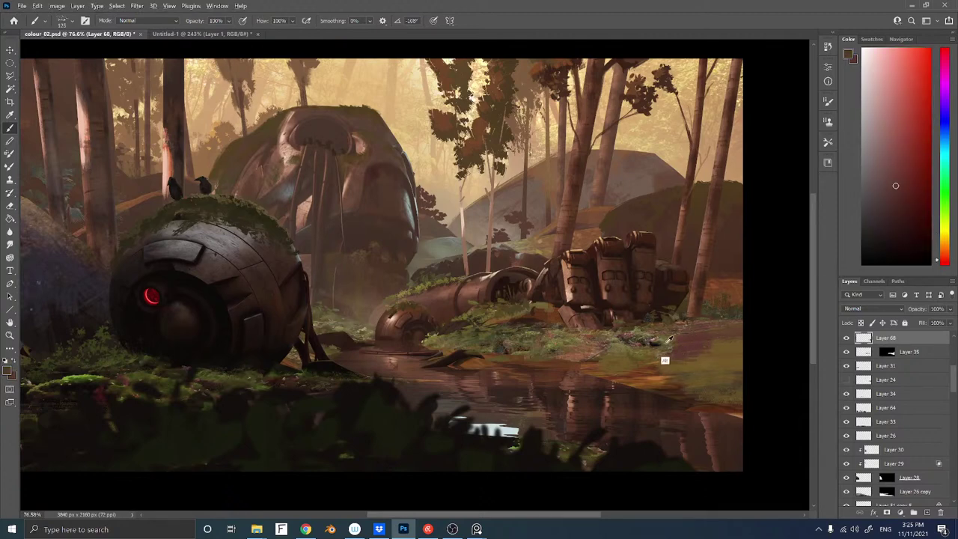
{"action": "mouse_move", "coordinate": [728, 349]}
{"action": "left_mouse_down"}
{"action": "mouse_move", "coordinate": [710, 345]}
{"action": "mouse_move", "coordinate": [721, 353]}
{"action": "mouse_move", "coordinate": [749, 342]}
{"action": "left_mouse_up"}
{"action": "left_click", "coordinate": [711, 385], "text": "alt"}
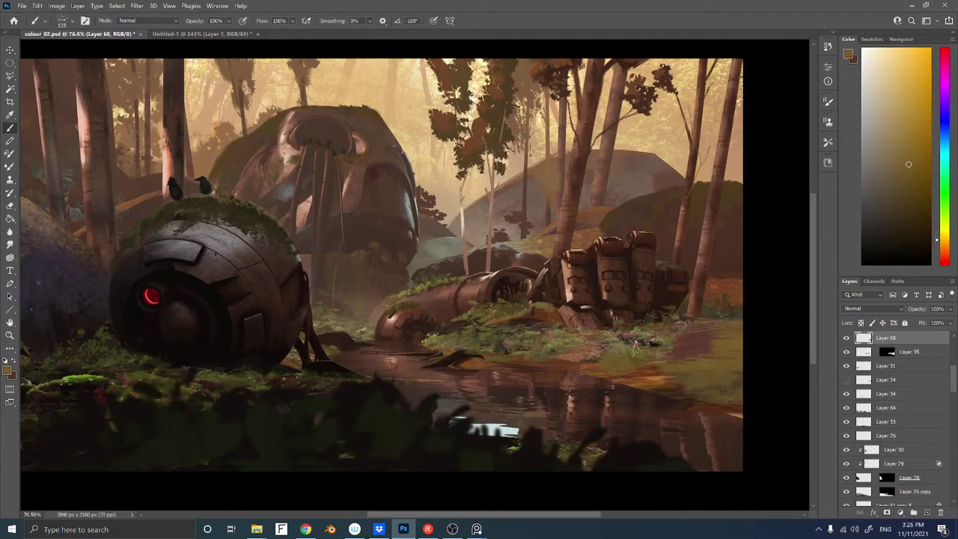
Cover the right bank's sloping edge along the water with 100 px strokes of a sampled dark olive green
{"action": "scroll", "coordinate": [606, 303], "scroll_direction": "down", "scroll_amount": 2}
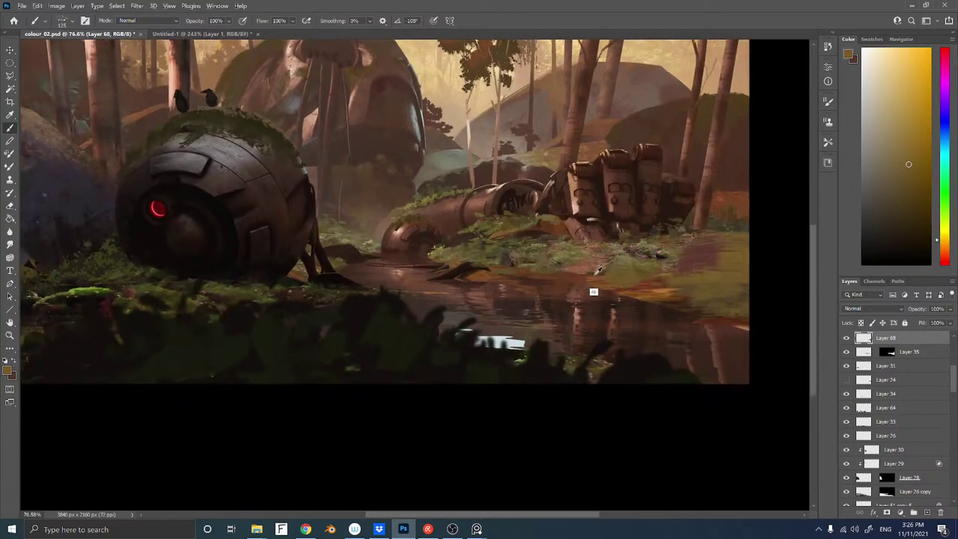
{"action": "left_click", "coordinate": [578, 270], "text": "alt"}
{"action": "left_click", "coordinate": [551, 279], "text": "alt"}
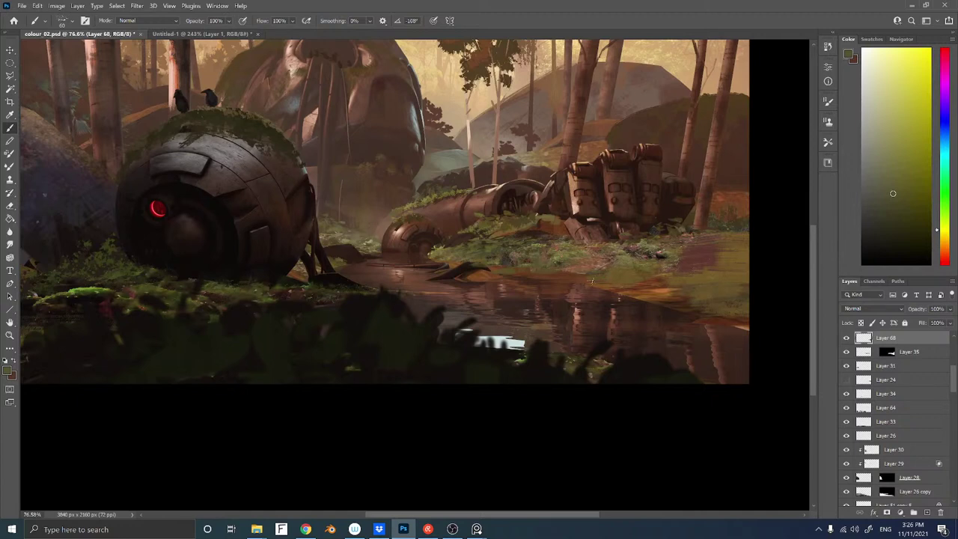
{"action": "key", "text": "bracketright"}
{"action": "key", "text": "bracketright"}
{"action": "key", "text": "bracketright"}
{"action": "left_click_drag", "start_coordinate": [674, 297], "coordinate": [749, 323]}
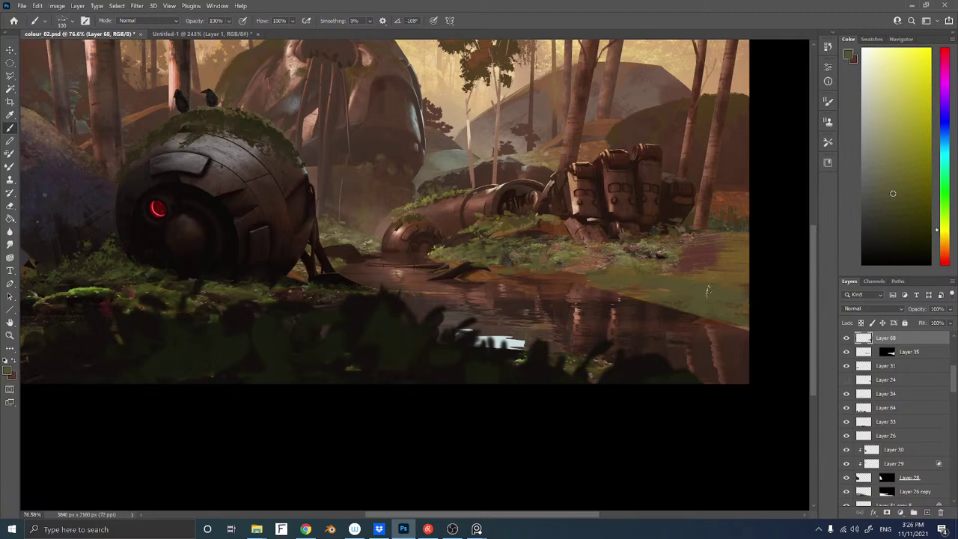
Define the right bank's waterline with a sampled dark brown at 40 px and blend the bank with olive and brown at 70 px
{"action": "left_click", "coordinate": [553, 296], "text": "alt"}
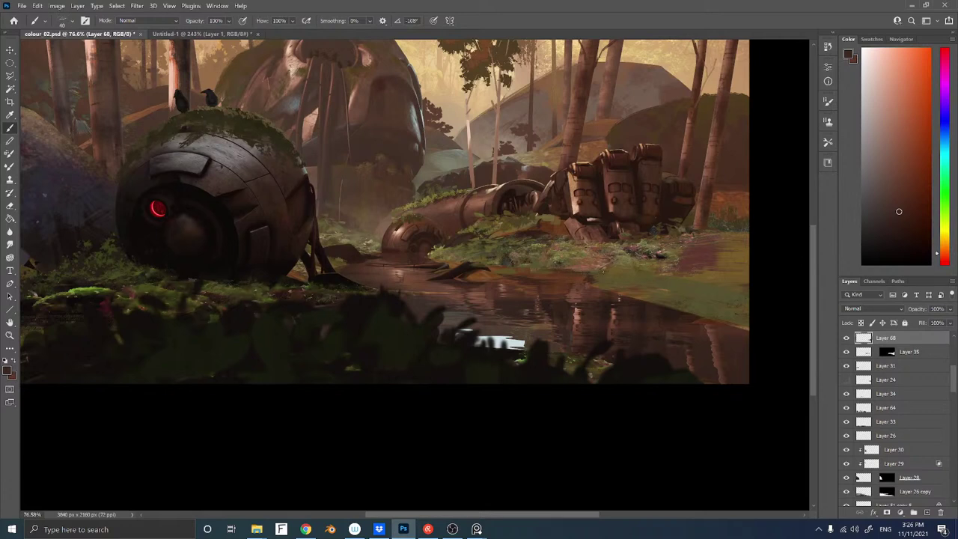
{"action": "left_click", "coordinate": [537, 279], "text": "alt"}
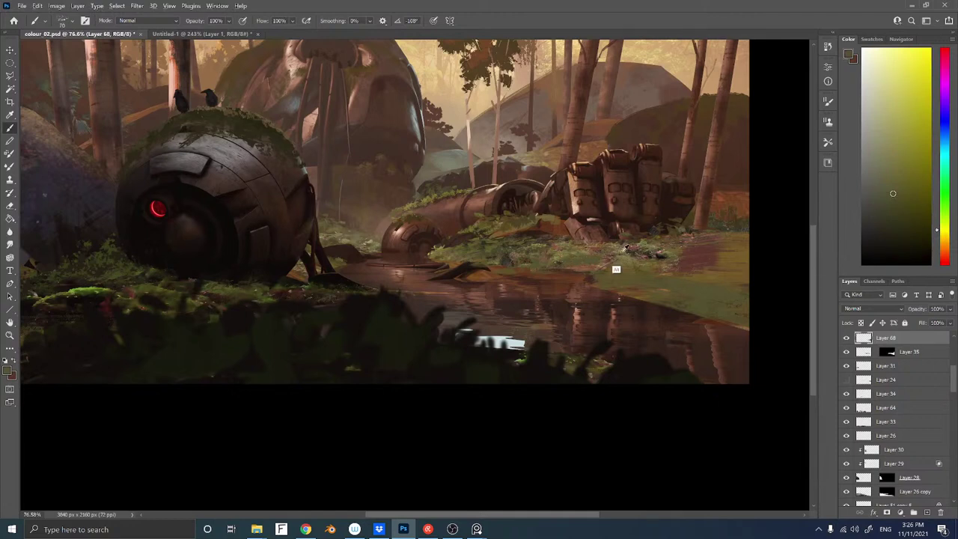
{"action": "left_click", "coordinate": [597, 267], "text": "alt"}
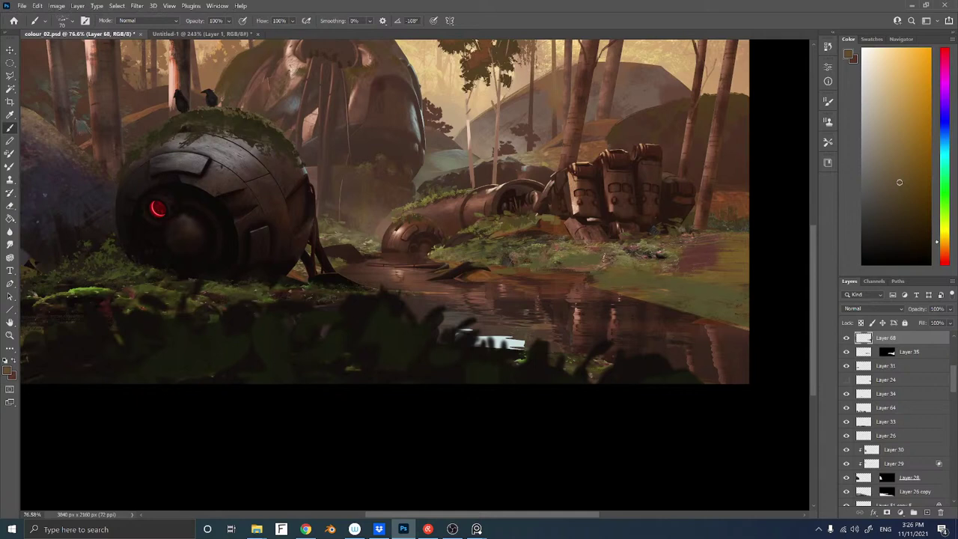
Copy a lassoed patch of flowering ground plants below the robot hand to a new layer and transform the copy into place
{"action": "key", "text": "l"}
{"action": "mouse_move", "coordinate": [633, 251]}
{"action": "left_mouse_down"}
{"action": "mouse_move", "coordinate": [586, 258]}
{"action": "mouse_move", "coordinate": [646, 261]}
{"action": "mouse_move", "coordinate": [647, 250]}
{"action": "mouse_move", "coordinate": [588, 260]}
{"action": "mouse_move", "coordinate": [642, 268]}
{"action": "left_mouse_up"}
{"action": "key", "text": "ctrl+j"}
{"action": "key", "text": "ctrl+t"}
{"action": "key", "text": "Return"}
{"action": "key", "text": "b"}
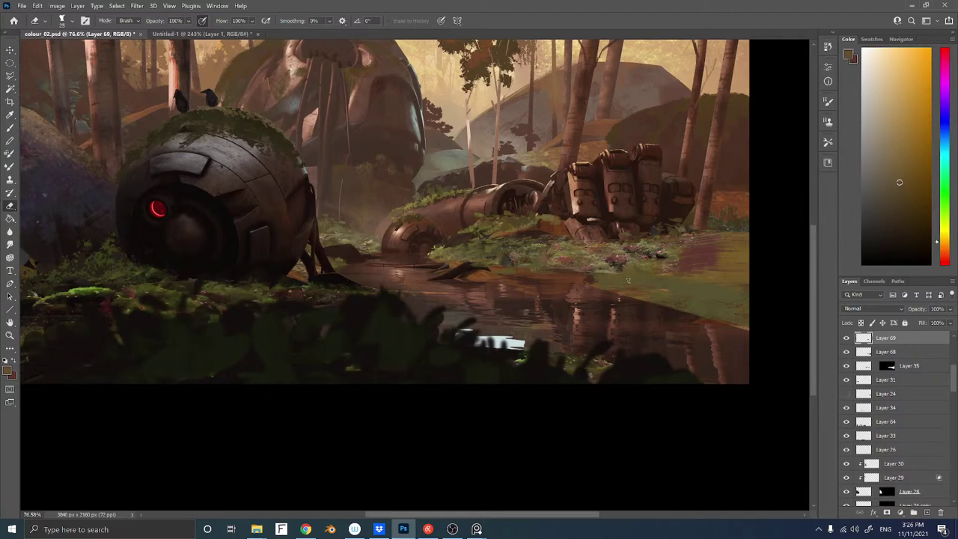
Blend the copied plant patch's lower edge into the bank with sampled dark brown and olive strokes
{"action": "key", "text": "b"}
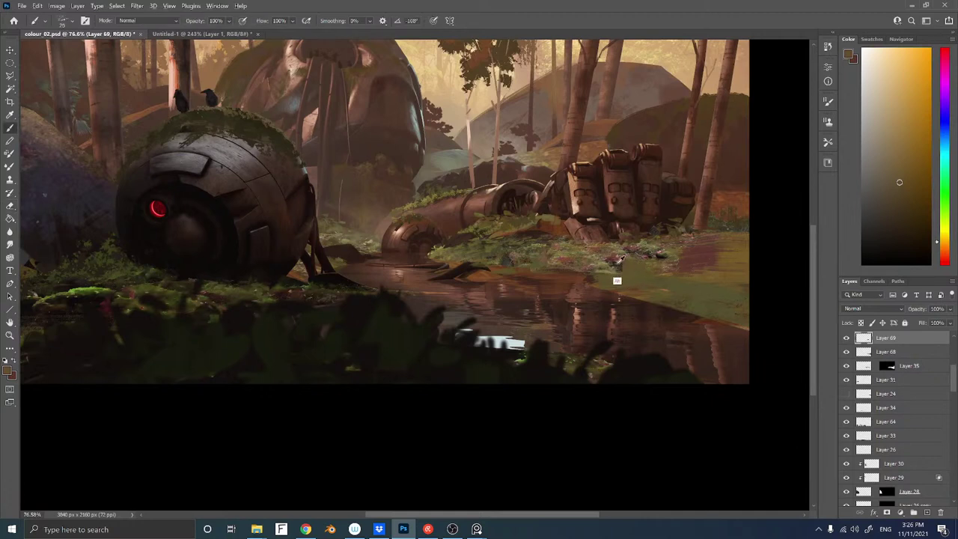
{"action": "left_click", "coordinate": [621, 274], "text": "alt"}
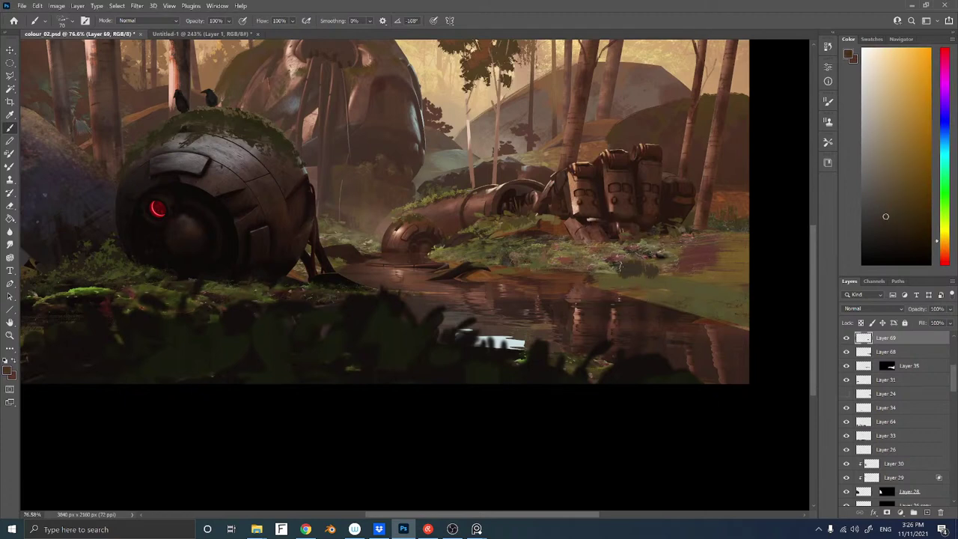
{"action": "left_click", "coordinate": [626, 266], "text": "alt"}
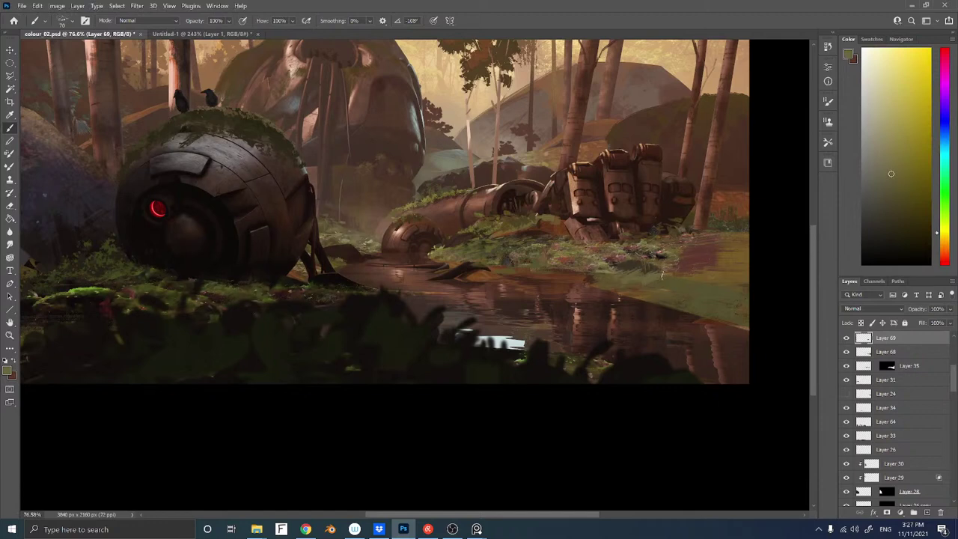
Lasso a low rock shape on the right bank beside the flowers and paint it a sampled dark brown
{"action": "key", "text": "l"}
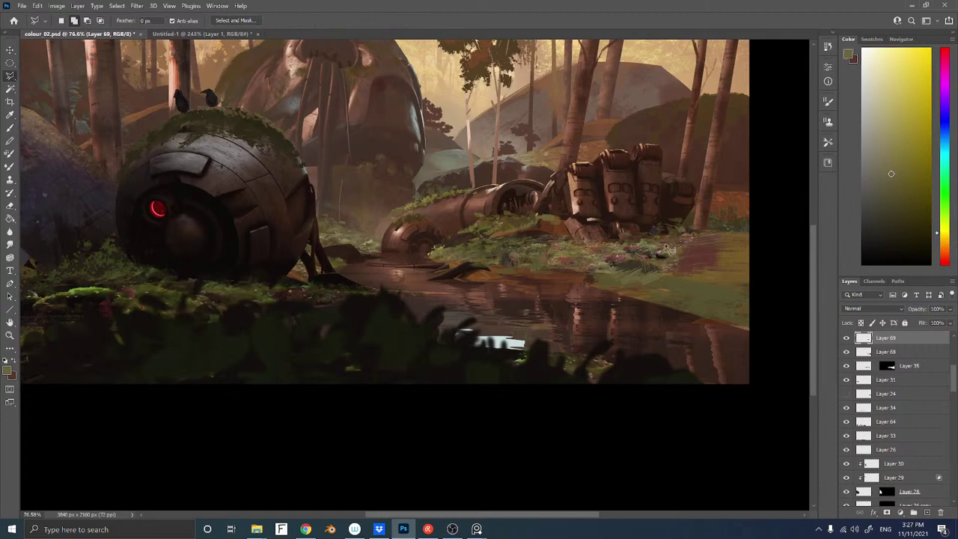
{"action": "mouse_move", "coordinate": [662, 253]}
{"action": "left_mouse_down"}
{"action": "mouse_move", "coordinate": [699, 234]}
{"action": "mouse_move", "coordinate": [740, 254]}
{"action": "mouse_move", "coordinate": [668, 262]}
{"action": "mouse_move", "coordinate": [731, 252]}
{"action": "mouse_move", "coordinate": [693, 265]}
{"action": "mouse_move", "coordinate": [650, 256]}
{"action": "mouse_move", "coordinate": [679, 242]}
{"action": "mouse_move", "coordinate": [735, 247]}
{"action": "left_mouse_up"}
{"action": "key", "text": "b"}
{"action": "left_click", "coordinate": [637, 257], "text": "alt"}
{"action": "key", "text": "ctrl+d"}
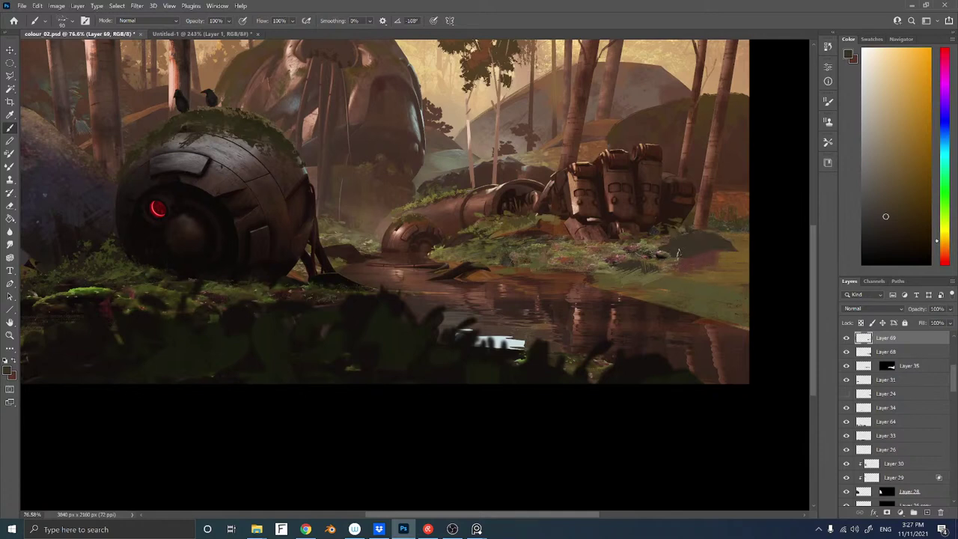
Break up the dark rock's edges with 60 px strokes in sampled bank colours, and switch to the Magic Wand tool
{"action": "left_click", "coordinate": [731, 257], "text": "alt"}
{"action": "left_click", "coordinate": [667, 274], "text": "alt"}
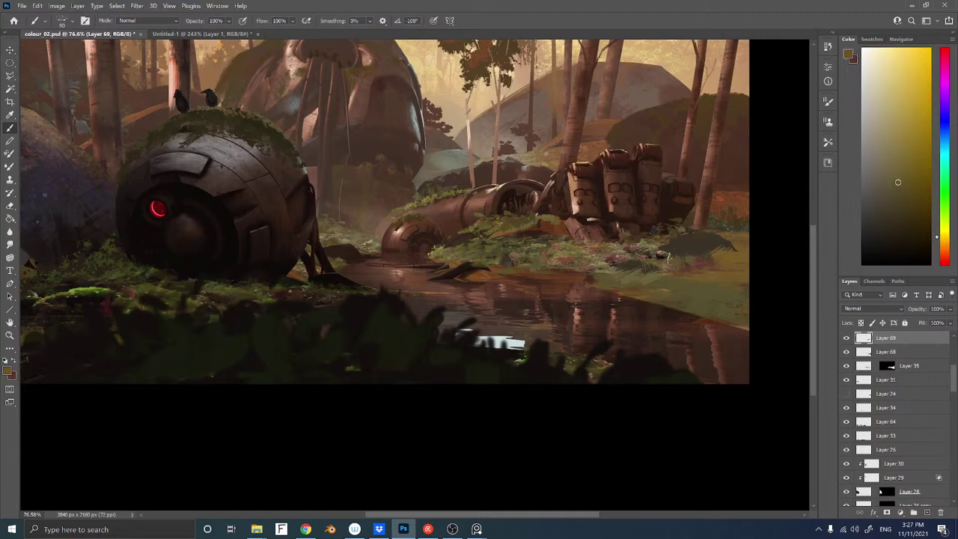
{"action": "key", "text": "w"}
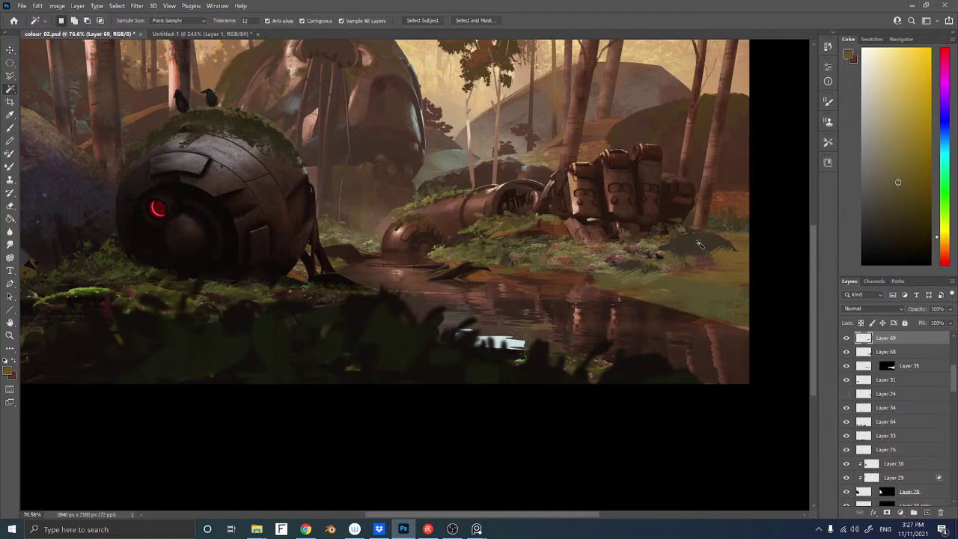
Select the flat dark rock shape on the far bank, texture it with a sampled near-black brush colour, and deselect it
{"action": "left_click", "coordinate": [706, 248]}
{"action": "key", "text": "b"}
{"action": "left_click", "coordinate": [651, 274], "text": "alt"}
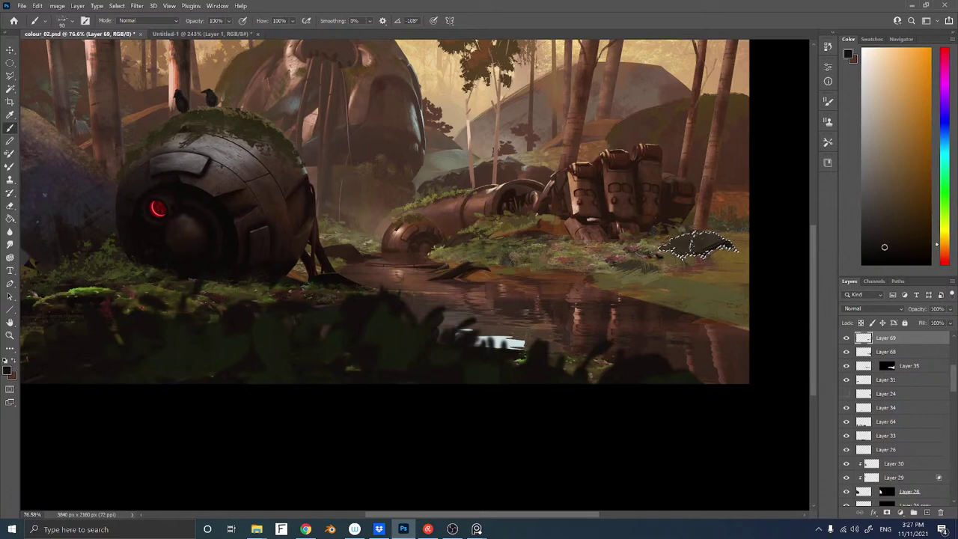
{"action": "key", "text": "ctrl+d"}
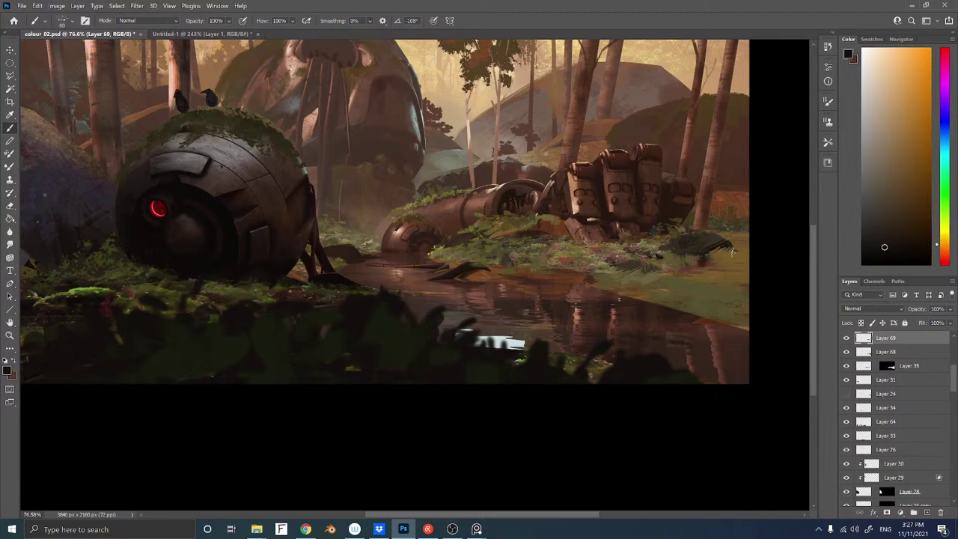
Paint the grassy bank around and below the dark rock with sampled olive and brown-green tones
{"action": "left_click", "coordinate": [689, 263], "text": "alt"}
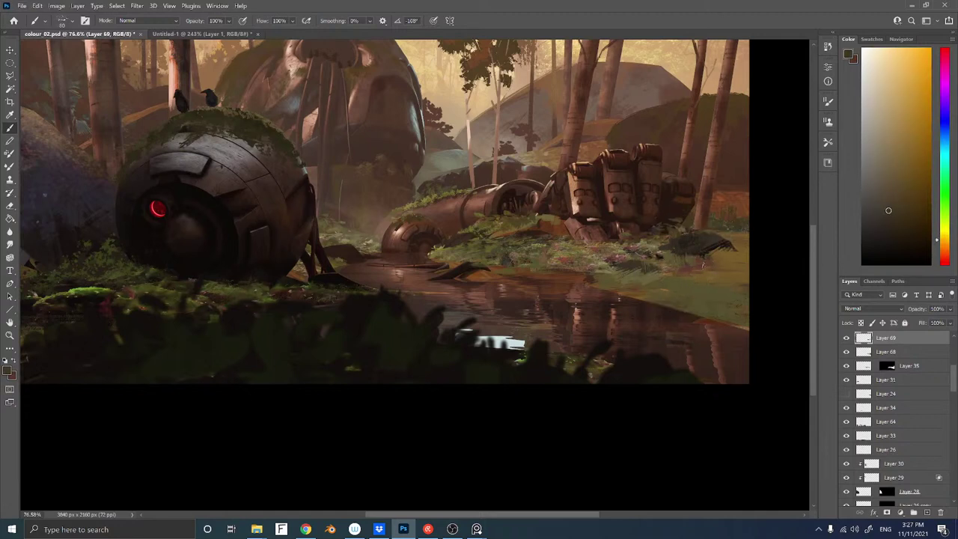
{"action": "left_click_drag", "start_coordinate": [714, 268], "coordinate": [738, 259]}
{"action": "left_click", "coordinate": [678, 265], "text": "alt"}
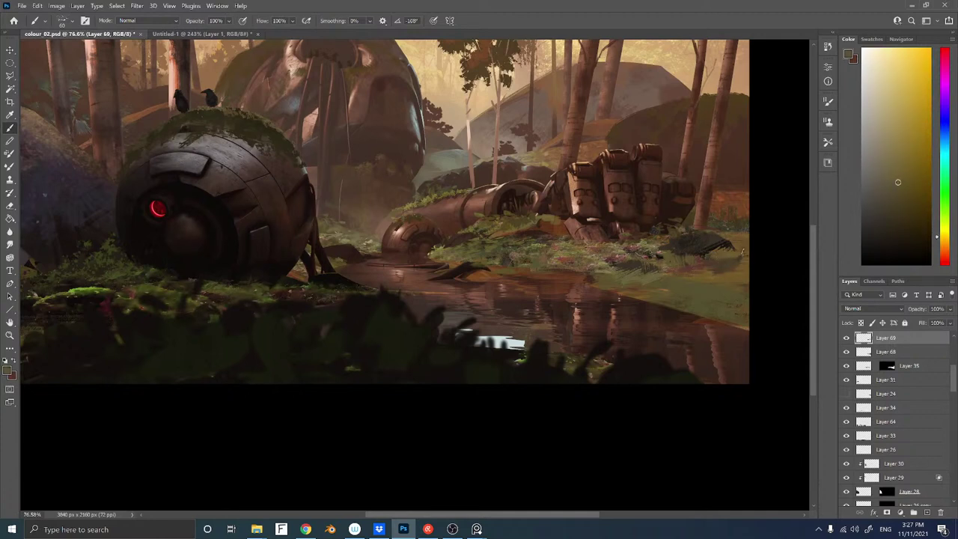
{"action": "left_click_drag", "start_coordinate": [723, 271], "coordinate": [741, 269]}
{"action": "left_click", "coordinate": [738, 283], "text": "alt"}
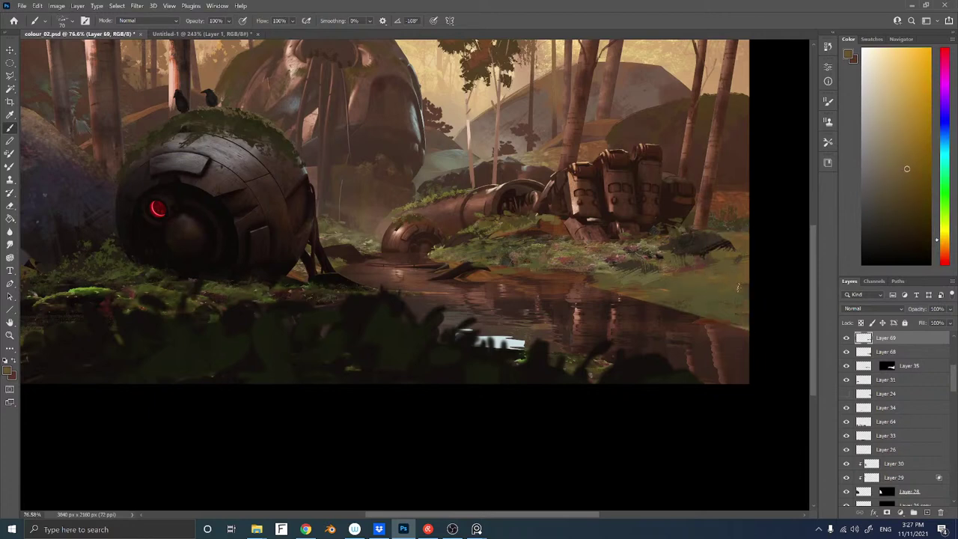
{"action": "left_click", "coordinate": [729, 318], "text": "alt"}
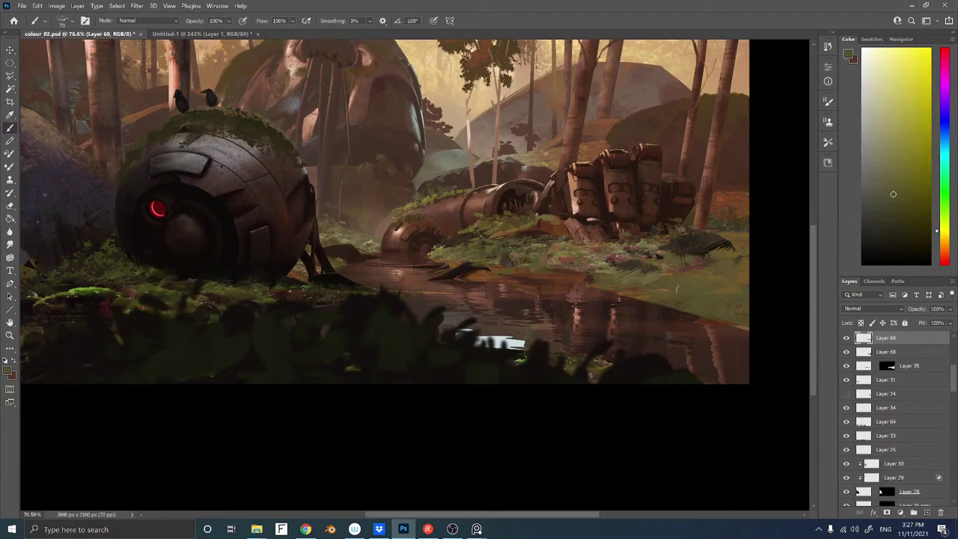
{"action": "left_click", "coordinate": [579, 268], "text": "alt"}
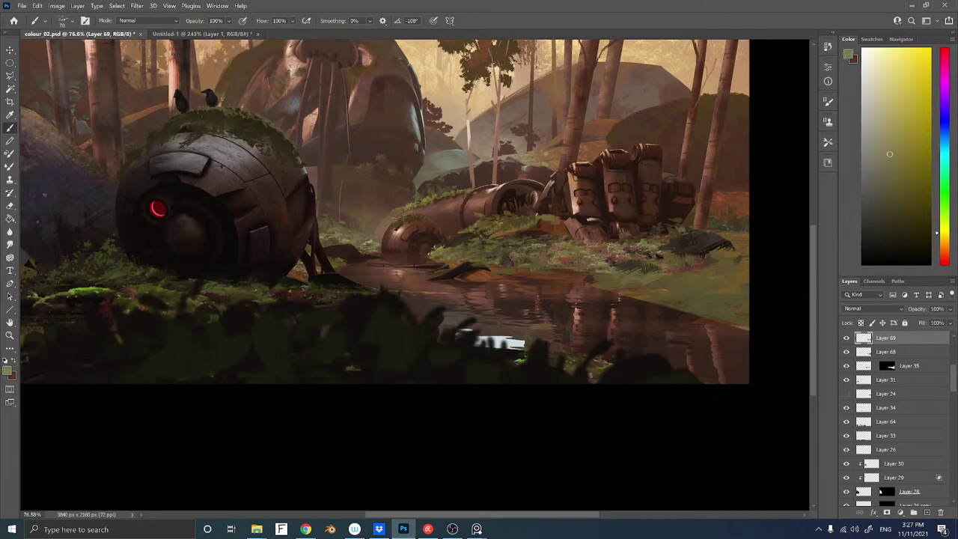
{"action": "left_click", "coordinate": [599, 248]}
On Layer 7, lasso the ground patch between the fallen arm and the hand, and paint it with sampled dark browns
{"action": "key", "text": "l"}
{"action": "right_click", "coordinate": [531, 234], "text": "ctrl"}
{"action": "left_click", "coordinate": [550, 238]}
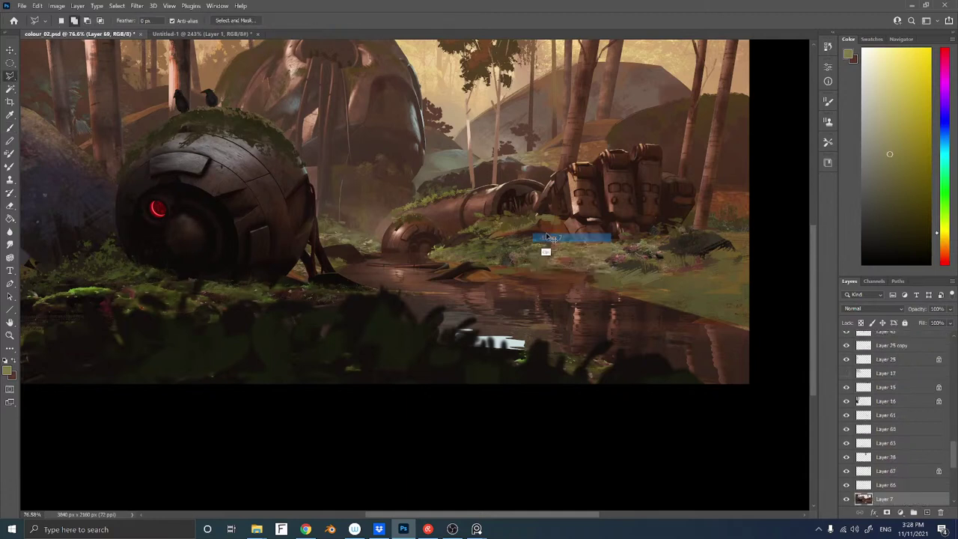
{"action": "mouse_move", "coordinate": [509, 234]}
{"action": "left_mouse_down"}
{"action": "mouse_move", "coordinate": [567, 220]}
{"action": "mouse_move", "coordinate": [574, 238]}
{"action": "mouse_move", "coordinate": [514, 241]}
{"action": "left_mouse_up"}
{"action": "key", "text": "b"}
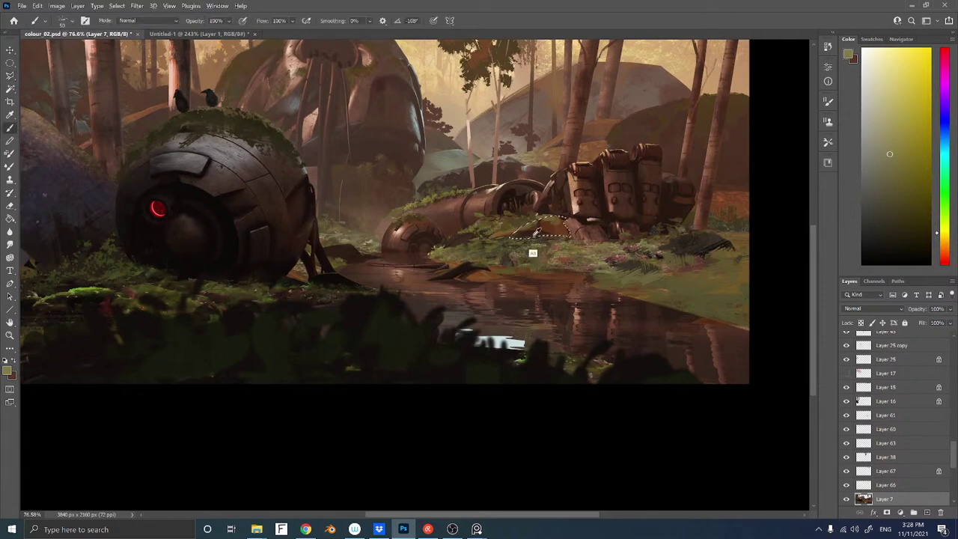
{"action": "left_click", "coordinate": [536, 248], "text": "alt"}
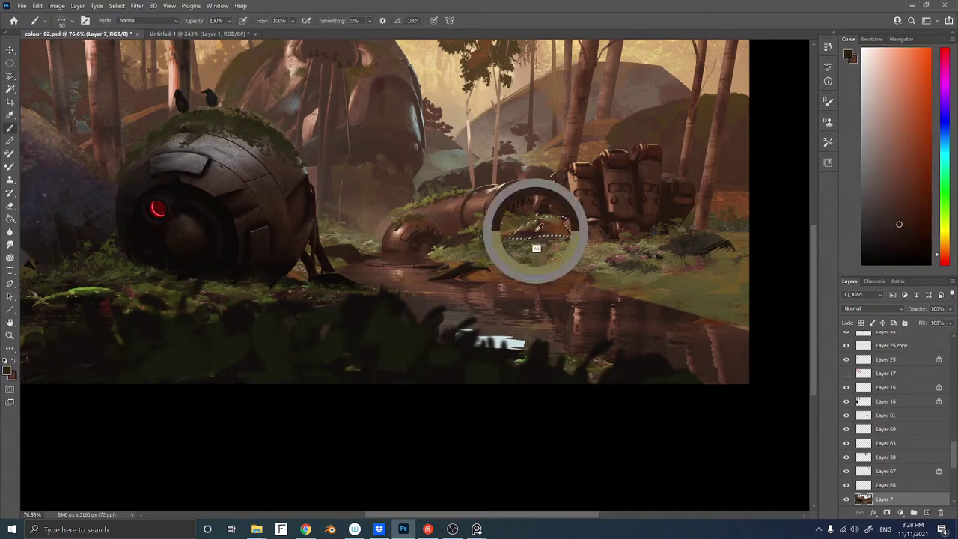
{"action": "mouse_move", "coordinate": [554, 225]}
{"action": "left_mouse_down"}
{"action": "mouse_move", "coordinate": [562, 238]}
{"action": "mouse_move", "coordinate": [563, 223]}
{"action": "mouse_move", "coordinate": [542, 222]}
{"action": "left_mouse_up"}
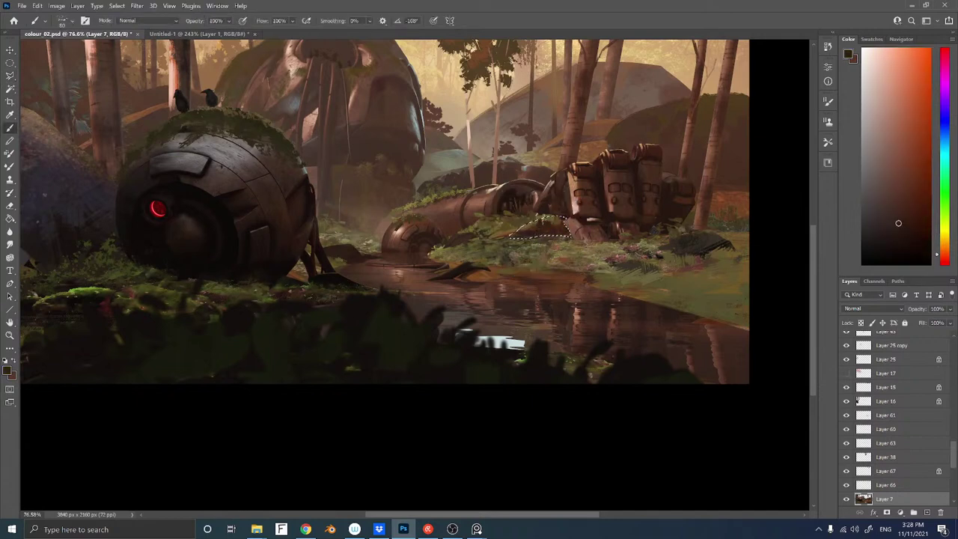
{"action": "left_click", "coordinate": [522, 234], "text": "alt"}
{"action": "key", "text": "ctrl+d"}
{"action": "mouse_move", "coordinate": [495, 223]}
{"action": "left_mouse_down"}
{"action": "mouse_move", "coordinate": [547, 276]}
{"action": "mouse_move", "coordinate": [537, 277]}
{"action": "left_mouse_up"}
{"action": "key", "text": "z"}
{"action": "left_click", "coordinate": [537, 277], "text": "alt"}
{"action": "key", "text": "b"}
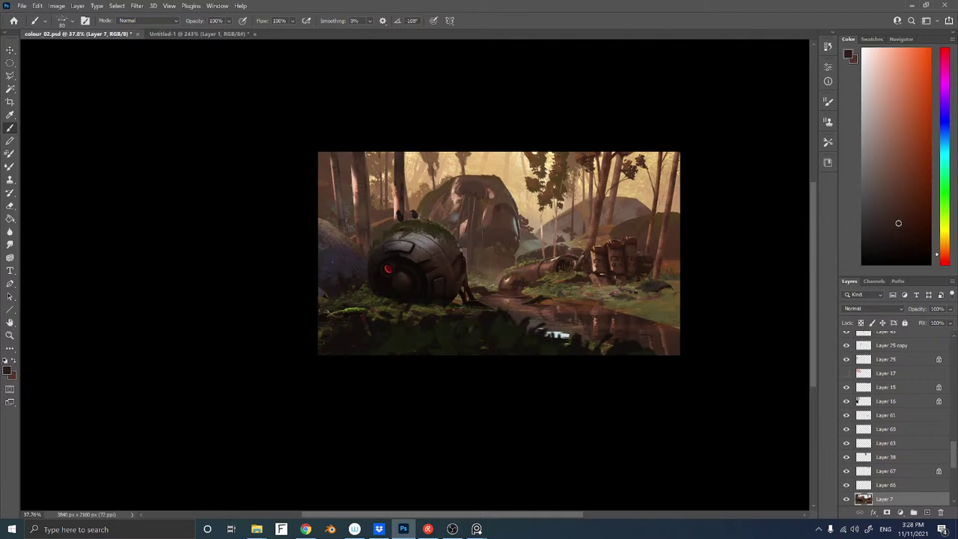
Lasso the grassy bank below the robot hand and paint it olive green on a new layer above Layer 35
{"action": "key", "text": "z"}
{"action": "mouse_move", "coordinate": [579, 283]}
{"action": "left_mouse_down"}
{"action": "mouse_move", "coordinate": [560, 236]}
{"action": "mouse_move", "coordinate": [571, 234]}
{"action": "mouse_move", "coordinate": [542, 234]}
{"action": "left_mouse_up"}
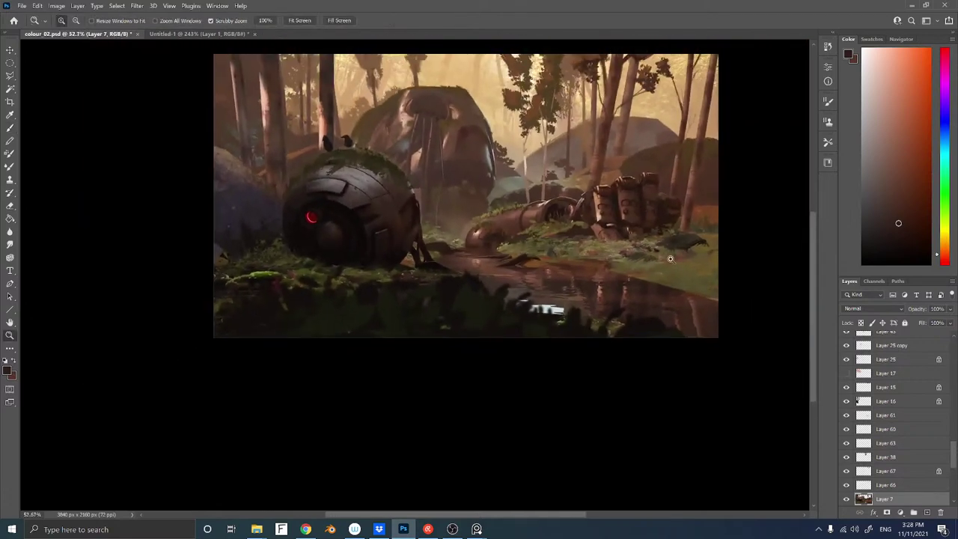
{"action": "key", "text": "b"}
{"action": "key", "text": "l"}
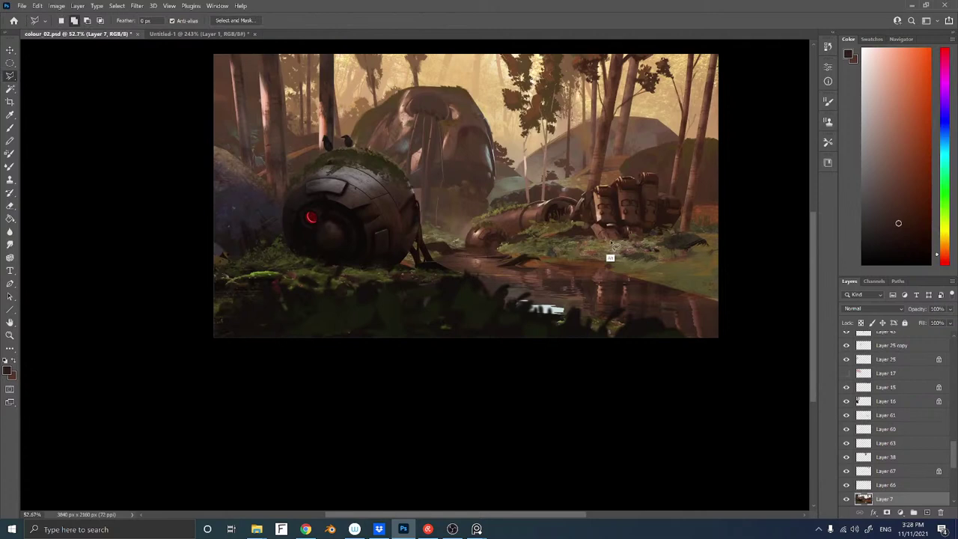
{"action": "mouse_move", "coordinate": [582, 242]}
{"action": "left_mouse_down"}
{"action": "mouse_move", "coordinate": [528, 255]}
{"action": "mouse_move", "coordinate": [623, 260]}
{"action": "mouse_move", "coordinate": [654, 247]}
{"action": "mouse_move", "coordinate": [626, 250]}
{"action": "mouse_move", "coordinate": [634, 245]}
{"action": "mouse_move", "coordinate": [641, 248]}
{"action": "mouse_move", "coordinate": [629, 257]}
{"action": "left_mouse_up"}
{"action": "key", "text": "b"}
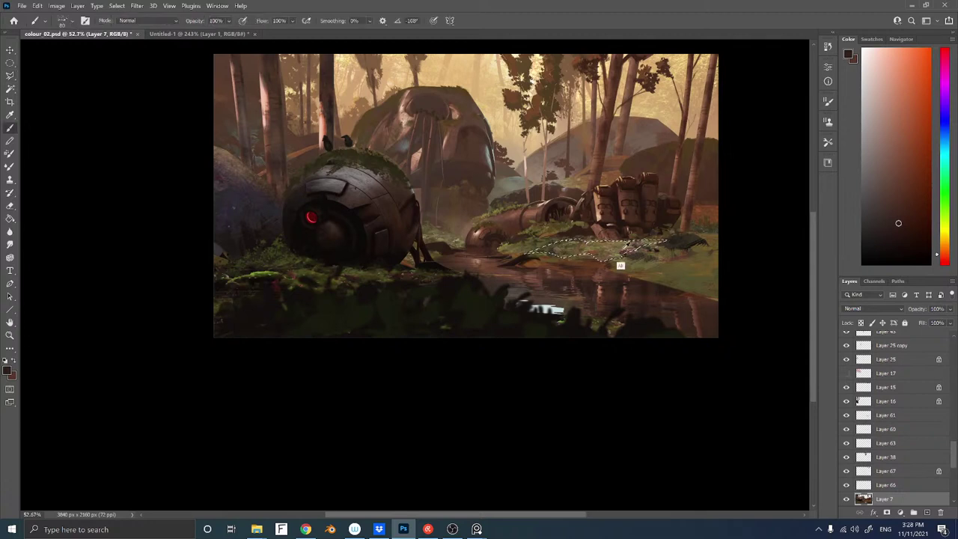
{"action": "left_click", "coordinate": [624, 263], "text": "alt"}
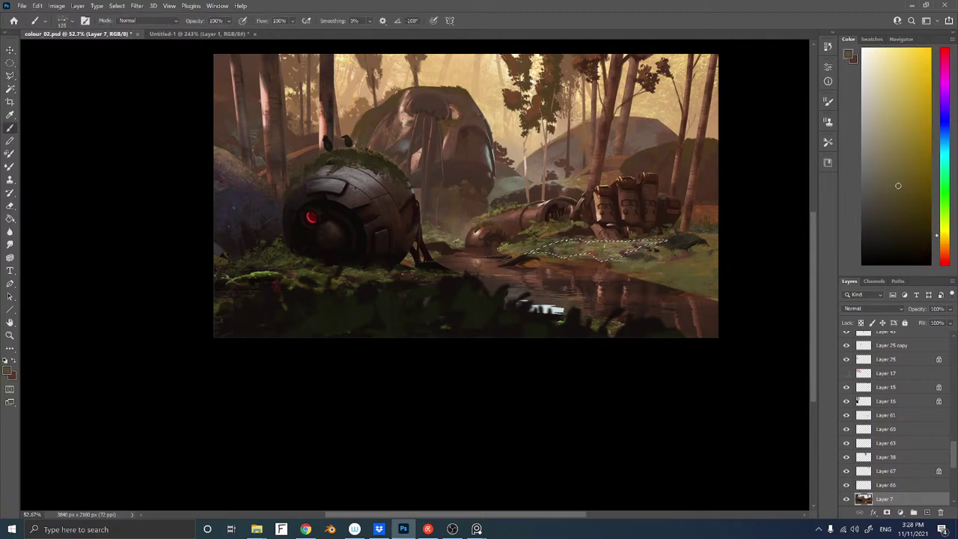
{"action": "right_click", "coordinate": [607, 246], "text": "ctrl"}
{"action": "left_click", "coordinate": [617, 251]}
{"action": "key", "text": "ctrl+shift+n"}
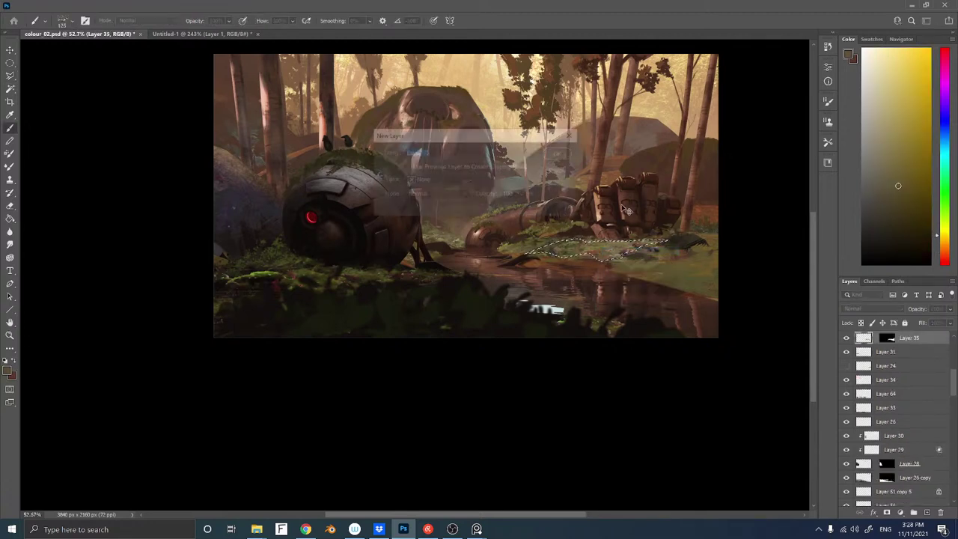
{"action": "key", "text": "Return"}
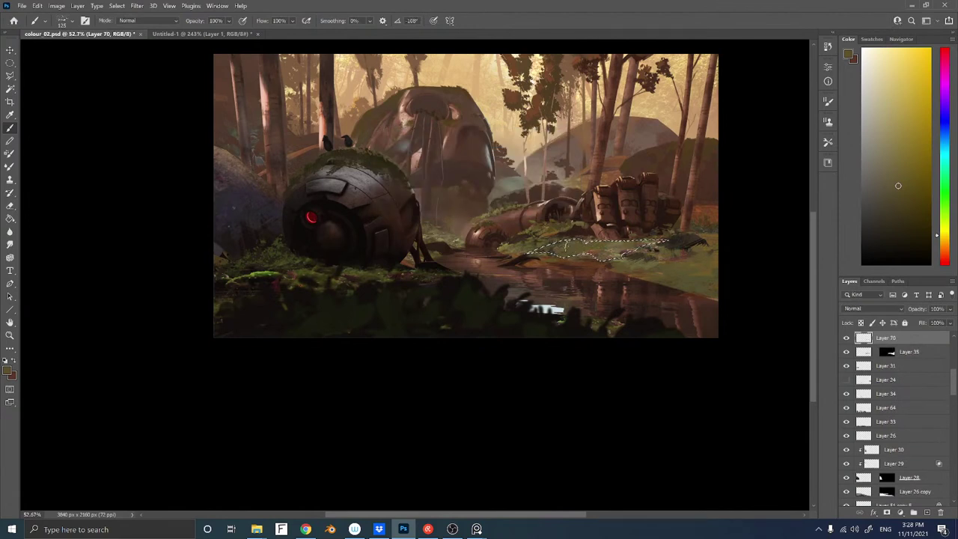
{"action": "key", "text": "ctrl+d"}
{"action": "key", "text": "e"}
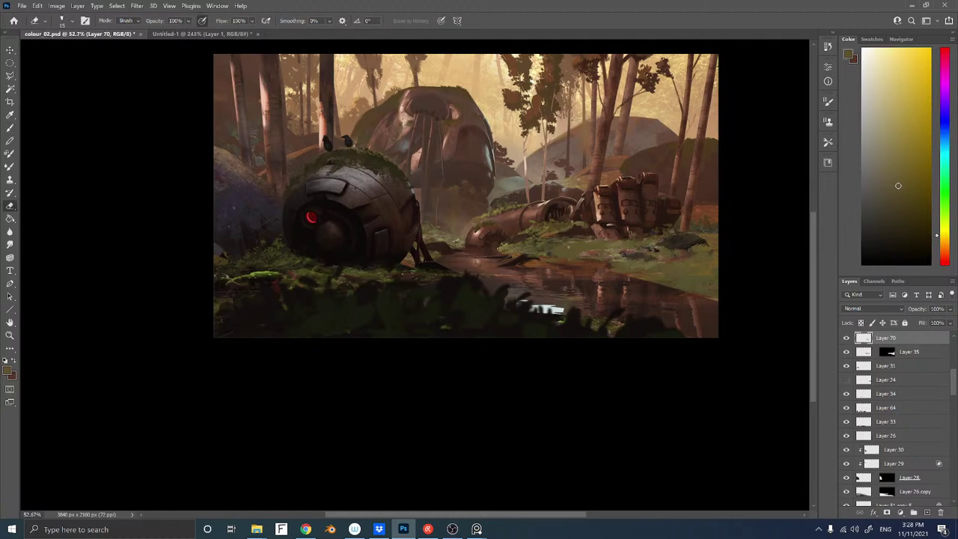
Switch to Sampled Brush 3 28 and blend the bank below the robot hand with sampled brown and olive tones
{"action": "key", "text": "b"}
{"action": "right_click", "coordinate": [584, 231]}
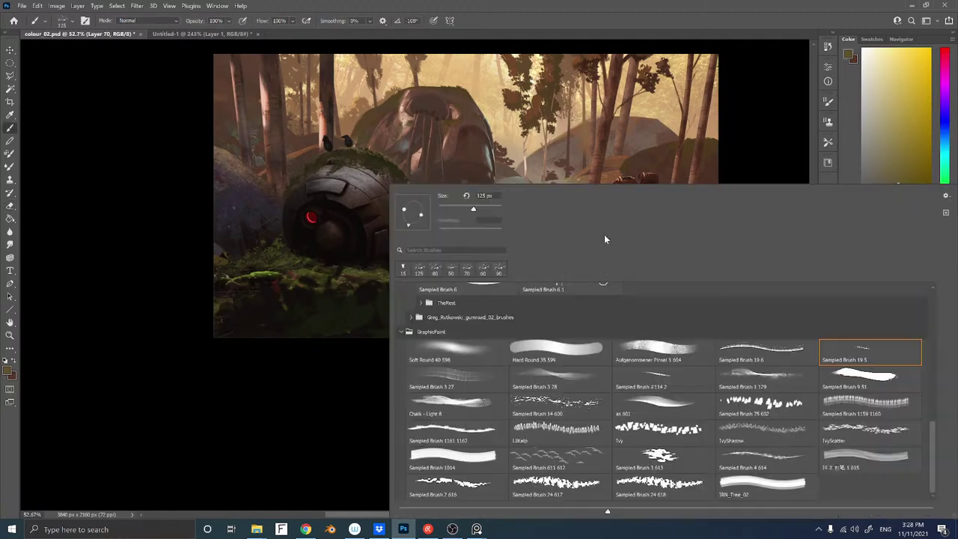
{"action": "double_click", "coordinate": [551, 378]}
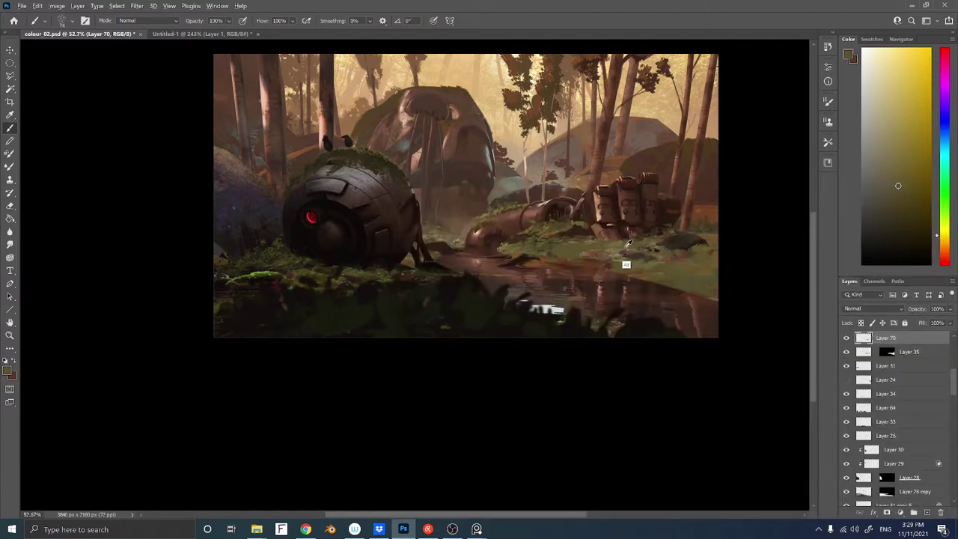
{"action": "left_click", "coordinate": [644, 238], "text": "alt"}
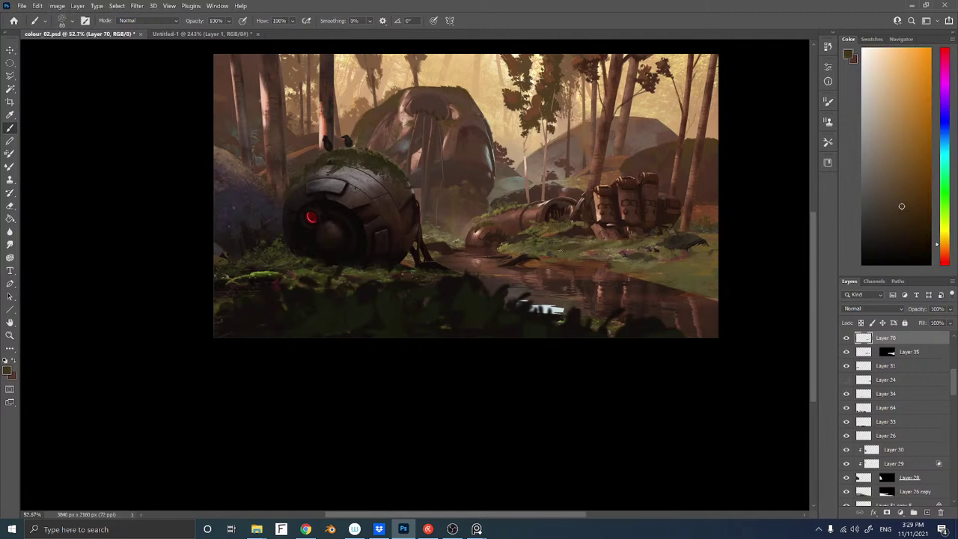
{"action": "left_click", "coordinate": [595, 252], "text": "alt"}
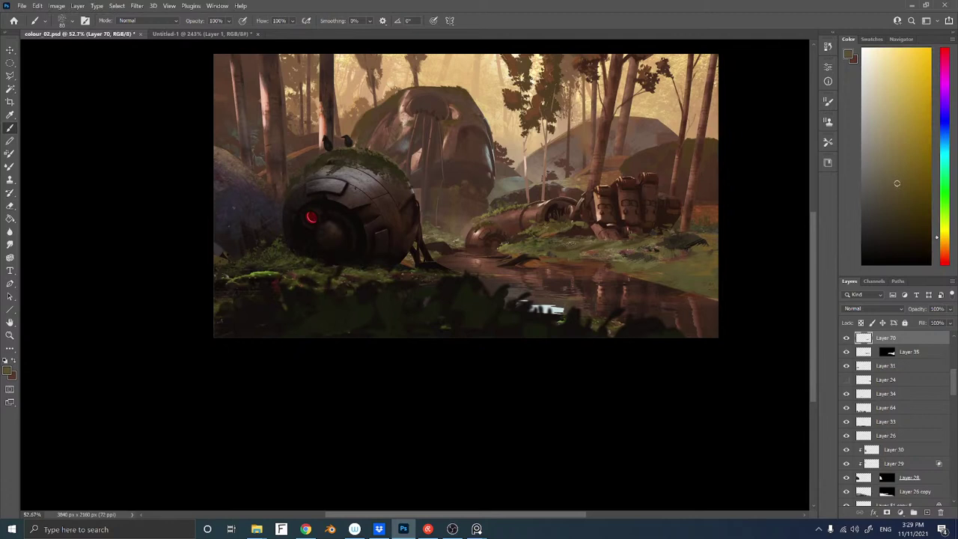
{"action": "left_click", "coordinate": [562, 264], "text": "alt"}
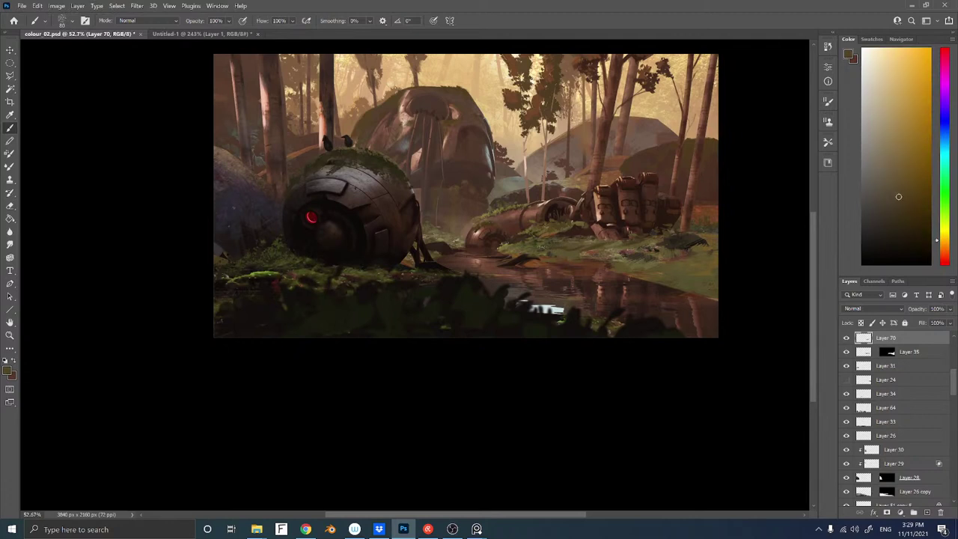
Add a new layer above Layer 58 and paint the grass beside the fallen arm with sampled olive and brown tones
{"action": "right_click", "coordinate": [549, 245], "text": "ctrl"}
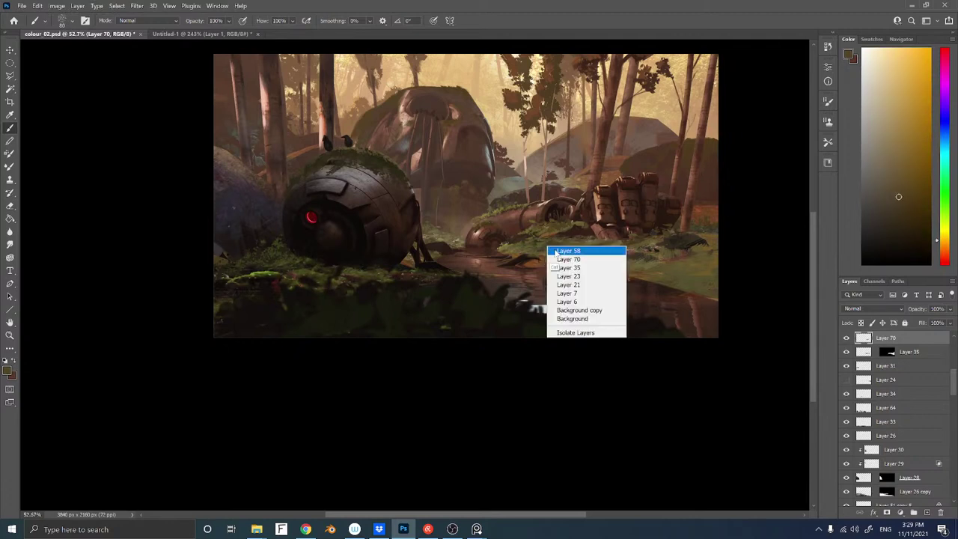
{"action": "left_click", "coordinate": [562, 253]}
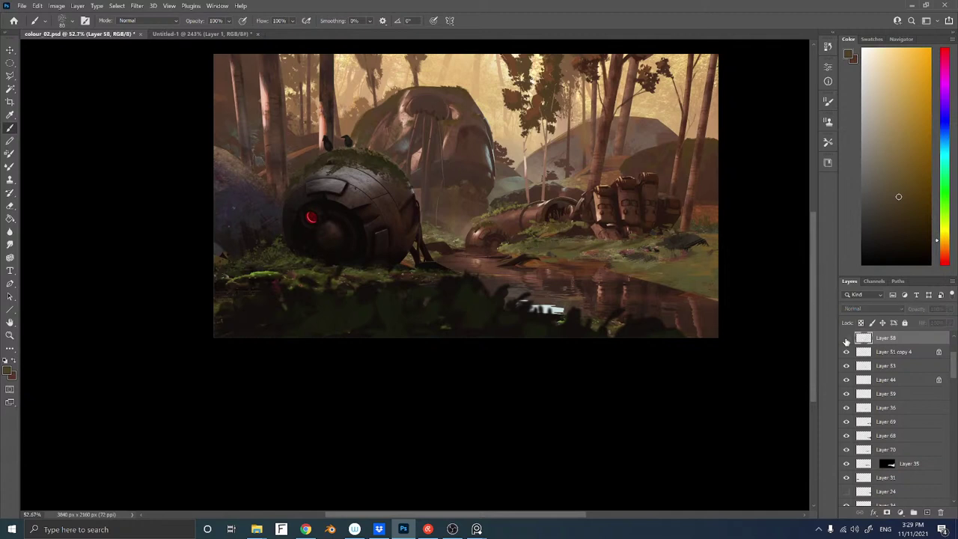
{"action": "key", "text": "ctrl+shift+n"}
{"action": "key", "text": "Return"}
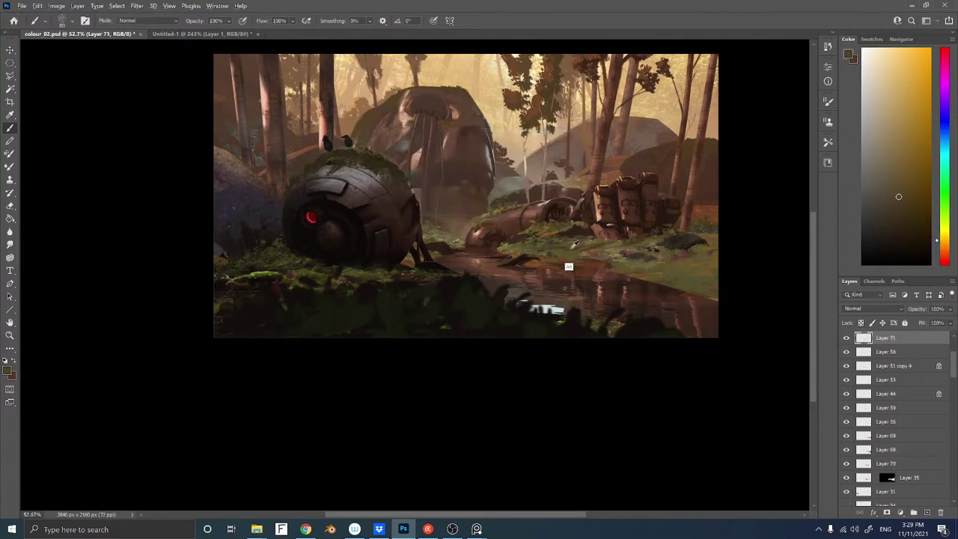
{"action": "left_click", "coordinate": [567, 244], "text": "alt"}
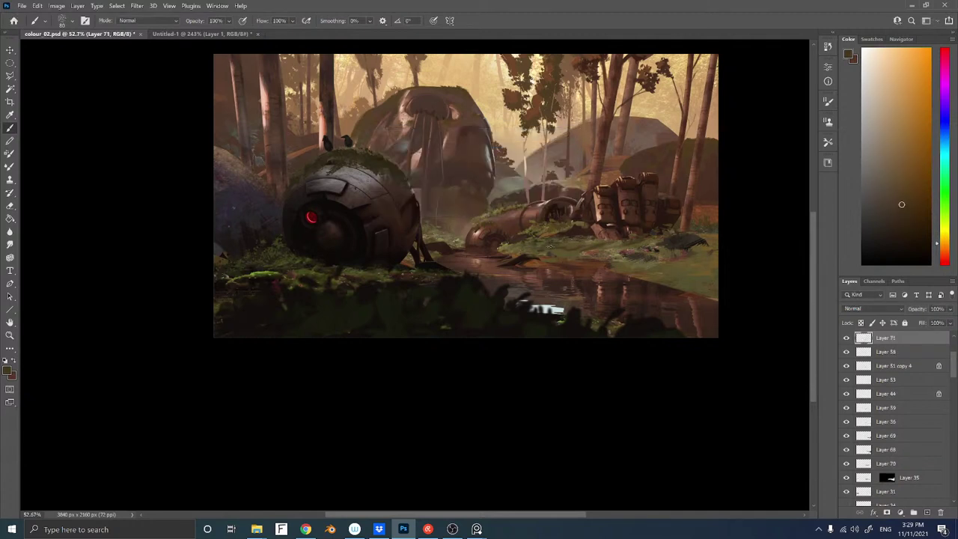
{"action": "left_click", "coordinate": [569, 262], "text": "alt"}
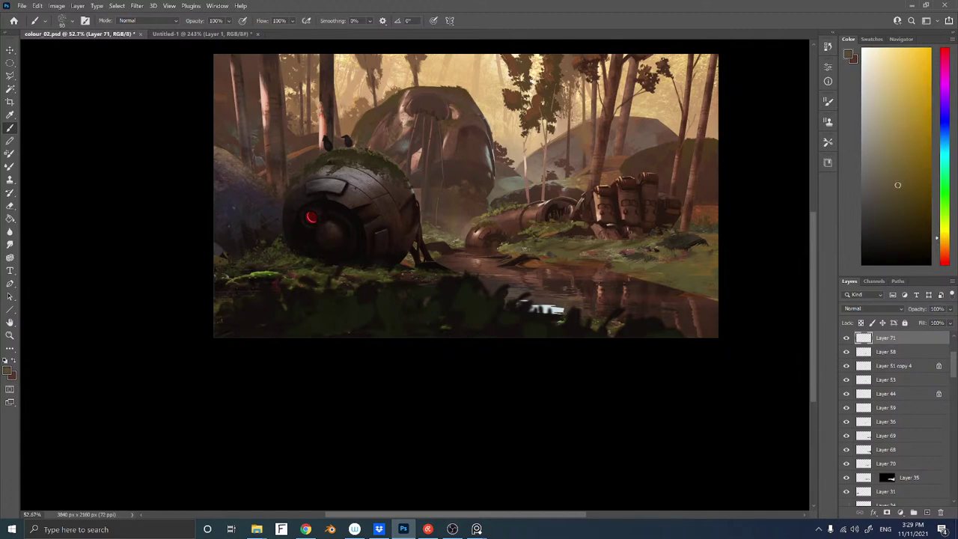
{"action": "left_click", "coordinate": [557, 244], "text": "alt"}
{"action": "left_click", "coordinate": [580, 243], "text": "alt"}
On Layer 71, paint the grassy bank in front of the fallen arm and hand with sampled dark brown and olive tones
{"action": "left_click_drag", "start_coordinate": [594, 220], "coordinate": [584, 243]}
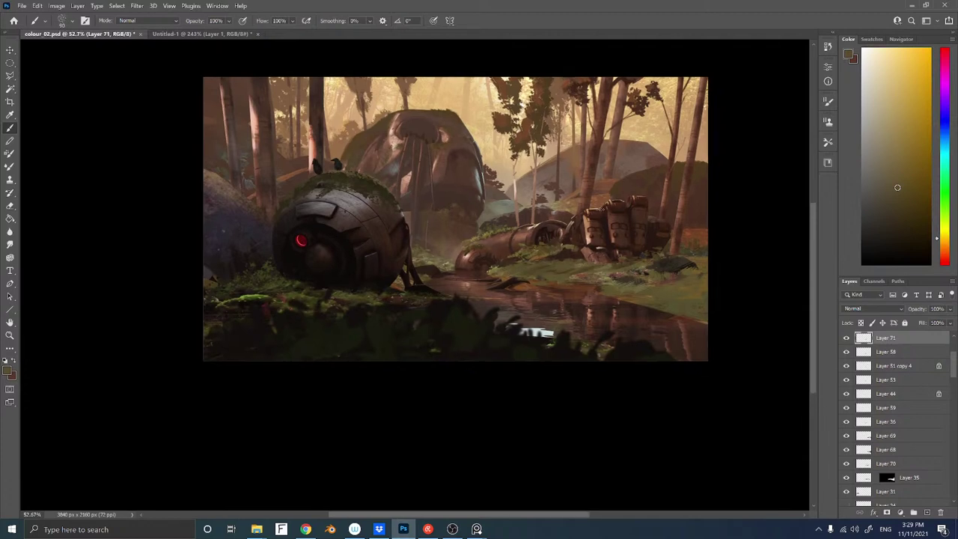
{"action": "scroll", "coordinate": [569, 263], "scroll_direction": "up", "scroll_amount": 2}
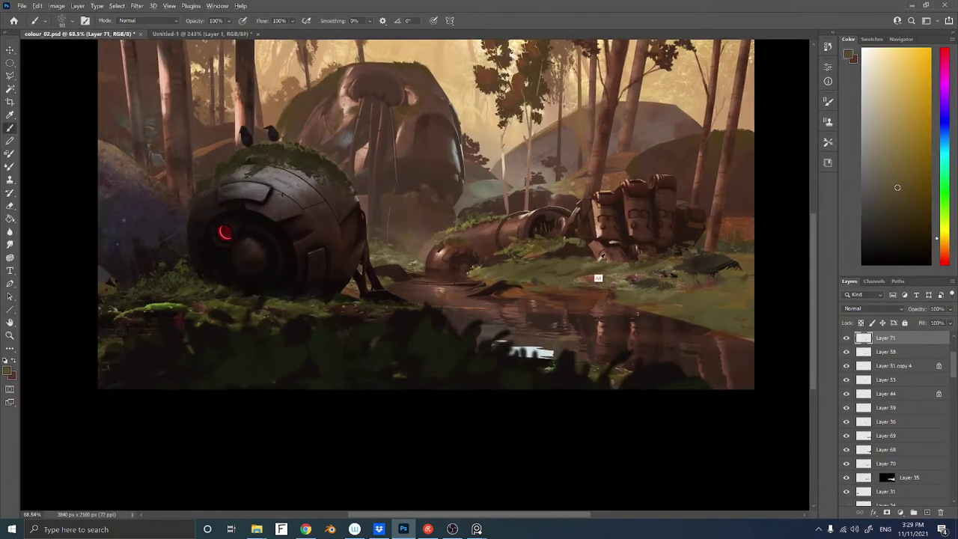
{"action": "left_click", "coordinate": [606, 276], "text": "alt"}
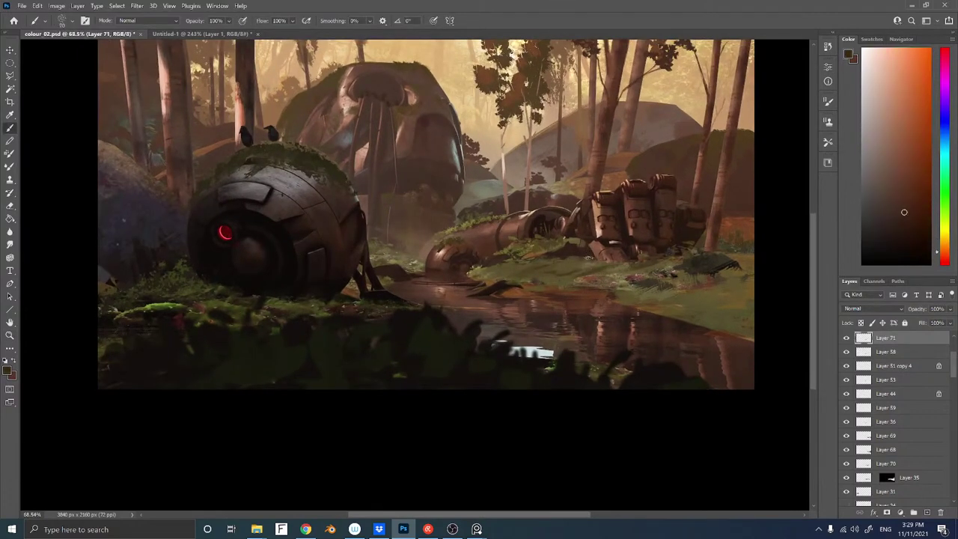
{"action": "left_click", "coordinate": [578, 282], "text": "alt"}
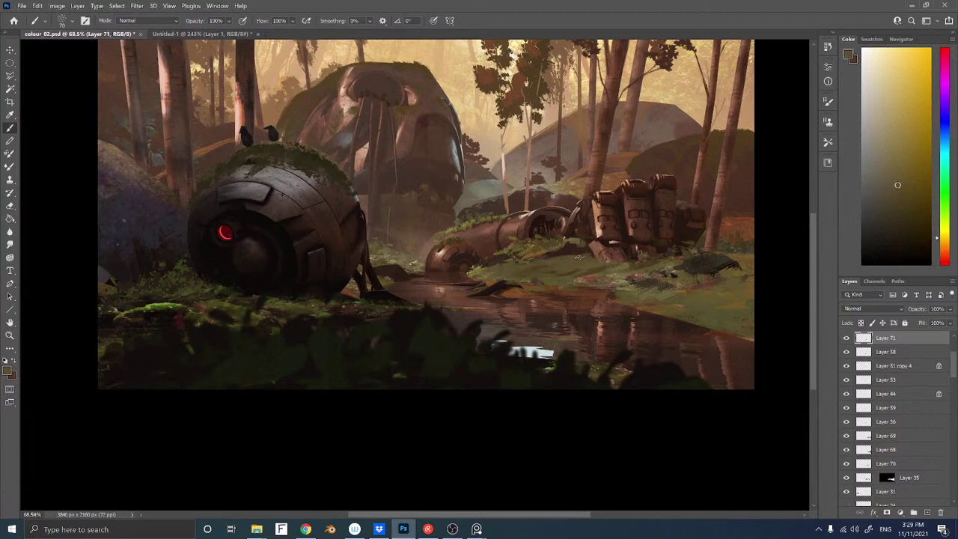
{"action": "left_click", "coordinate": [581, 268], "text": "alt"}
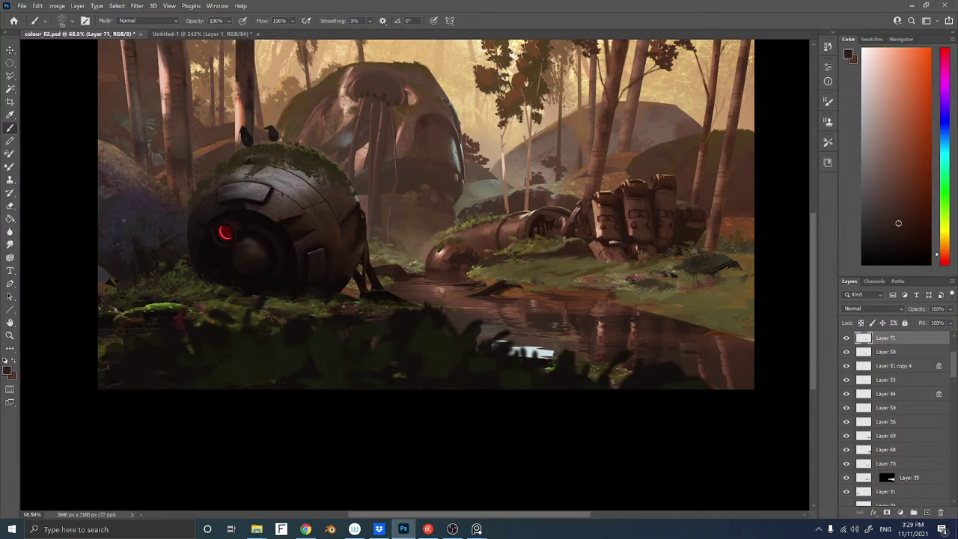
{"action": "left_click", "coordinate": [573, 259], "text": "alt"}
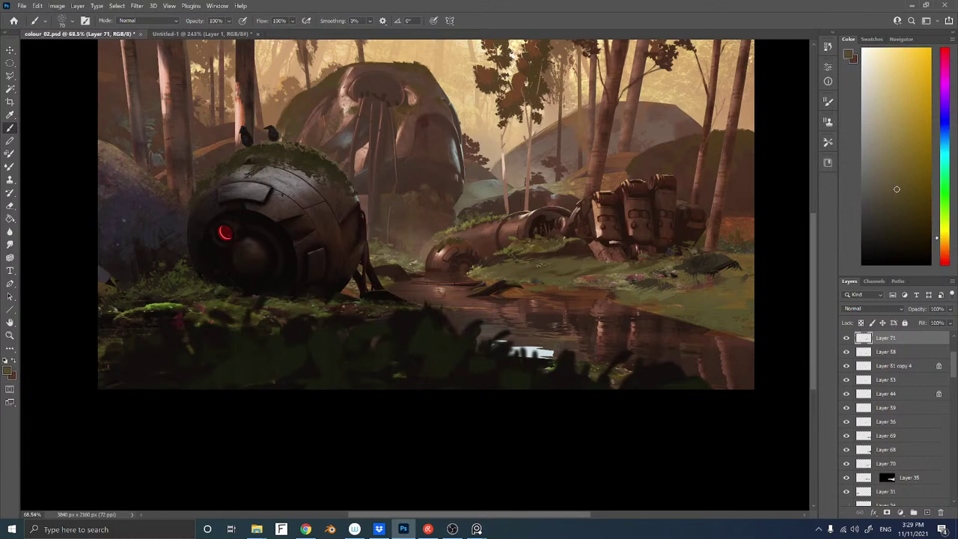
{"action": "left_click", "coordinate": [531, 265], "text": "alt"}
{"action": "left_click", "coordinate": [596, 289], "text": "alt"}
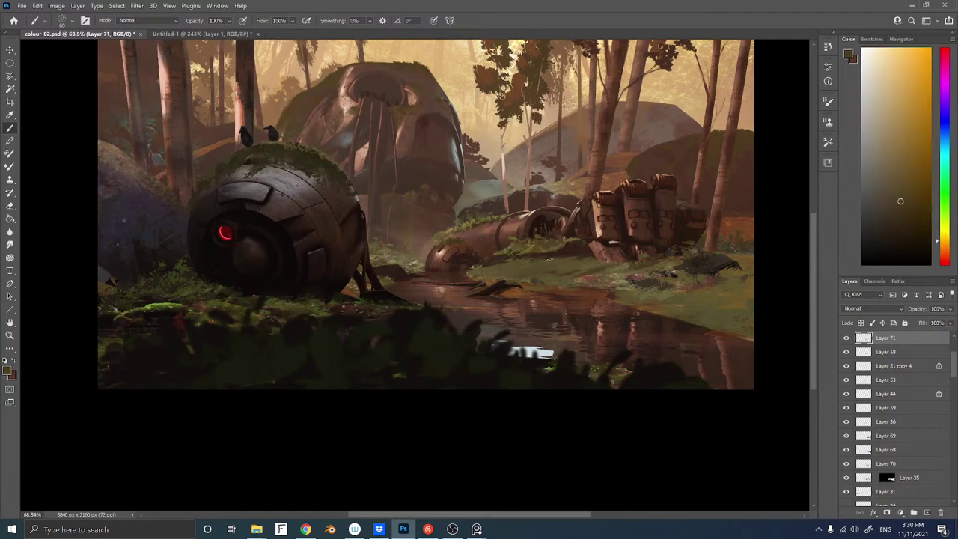
{"action": "left_click", "coordinate": [578, 246], "text": "alt"}
{"action": "left_click", "coordinate": [519, 262], "text": "alt"}
{"action": "left_click", "coordinate": [541, 278], "text": "alt"}
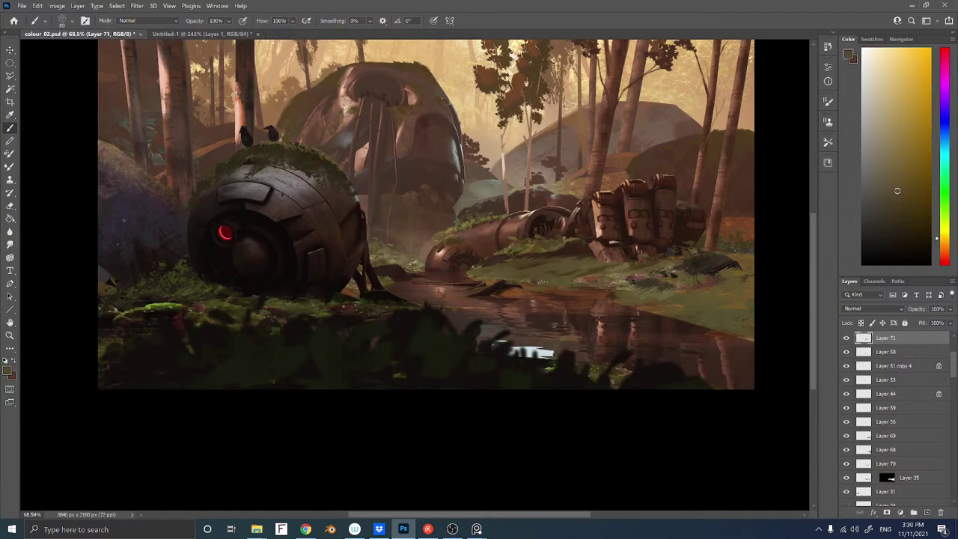
Switch to Layer 21 and touch up the dark debris at the water's edge near the arm, sampling a dark brown
{"action": "right_click", "coordinate": [512, 288], "text": "ctrl"}
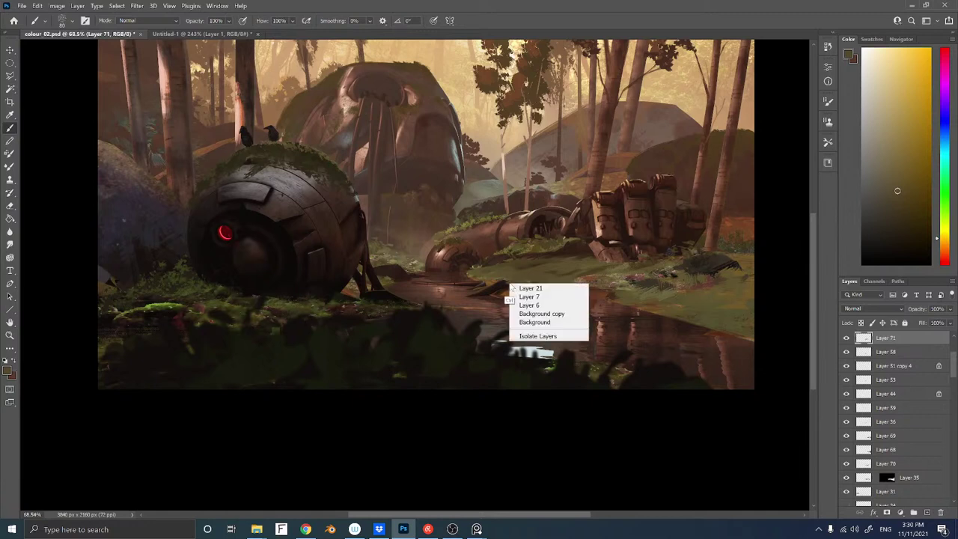
{"action": "left_click", "coordinate": [515, 288]}
{"action": "key", "text": "e"}
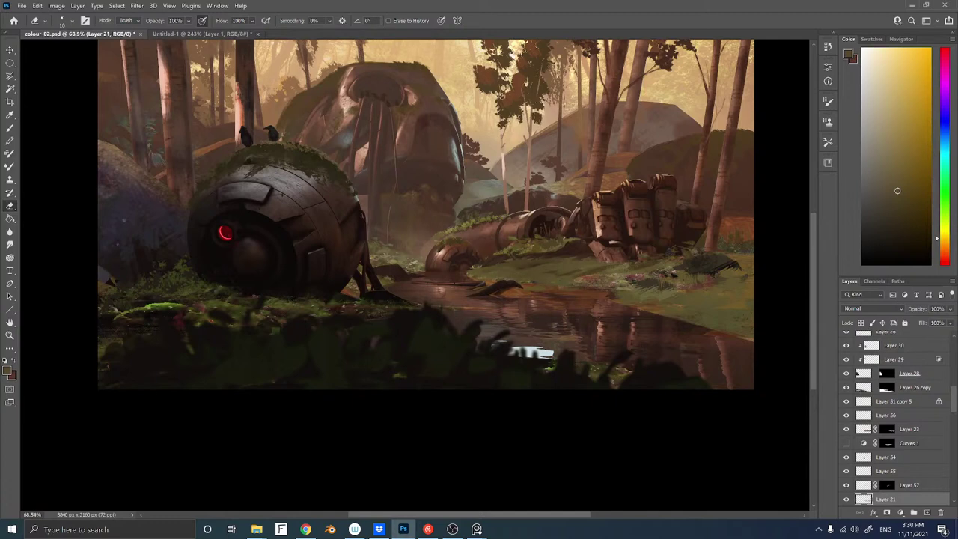
{"action": "key", "text": "b"}
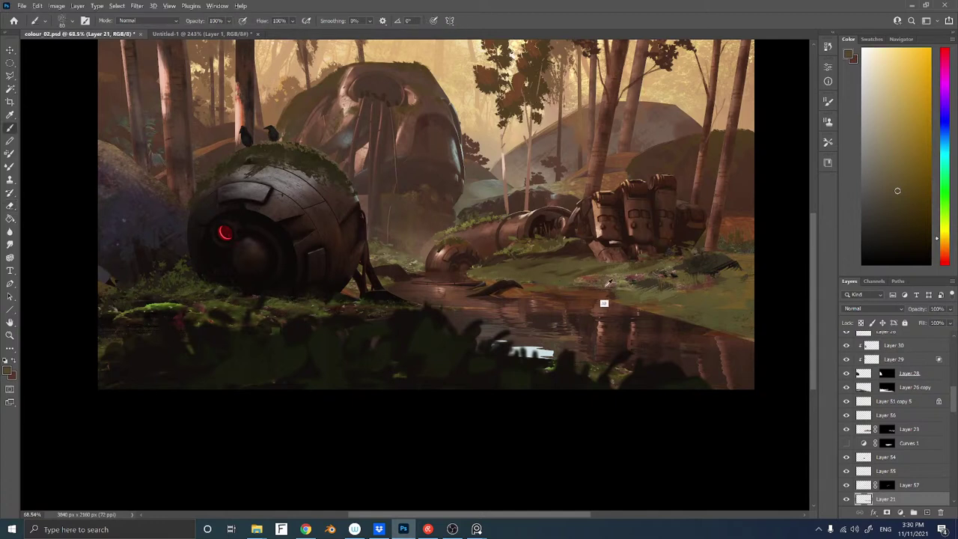
{"action": "left_click", "coordinate": [613, 294], "text": "alt"}
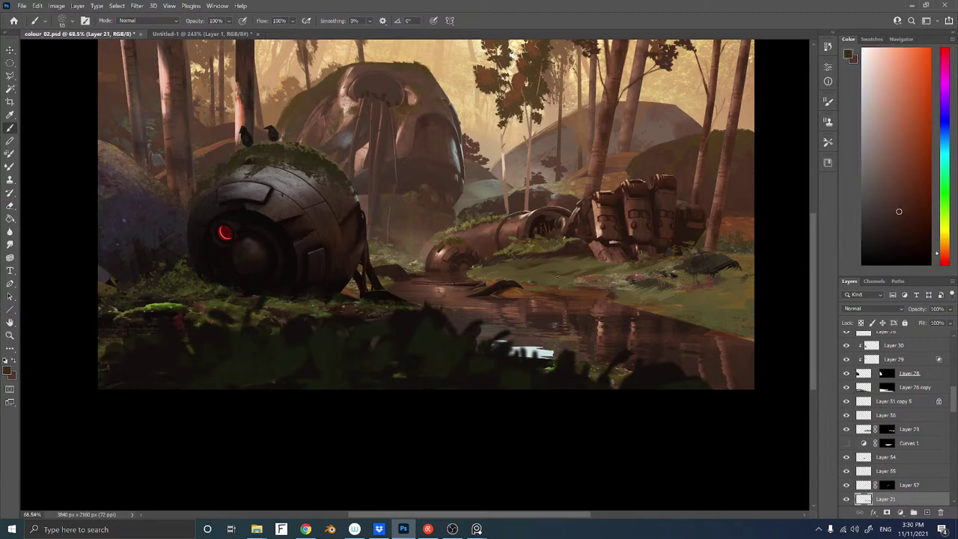
Return to Layer 71 by way of Layer 70 and refine the shoreline below the grassy bank with sampled brown tones
{"action": "right_click", "coordinate": [557, 268], "text": "ctrl"}
{"action": "left_click", "coordinate": [576, 274]}
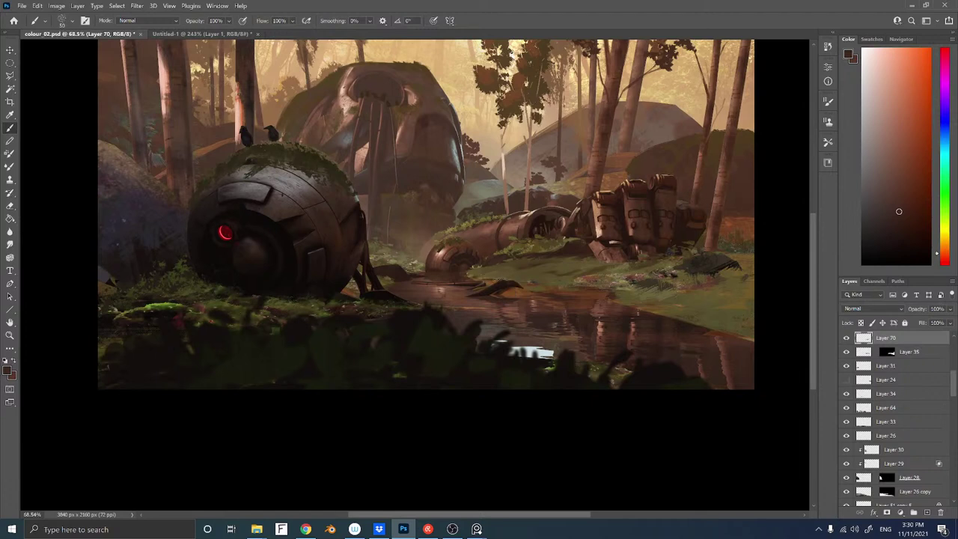
{"action": "right_click", "coordinate": [496, 274], "text": "ctrl"}
{"action": "left_click", "coordinate": [509, 280]}
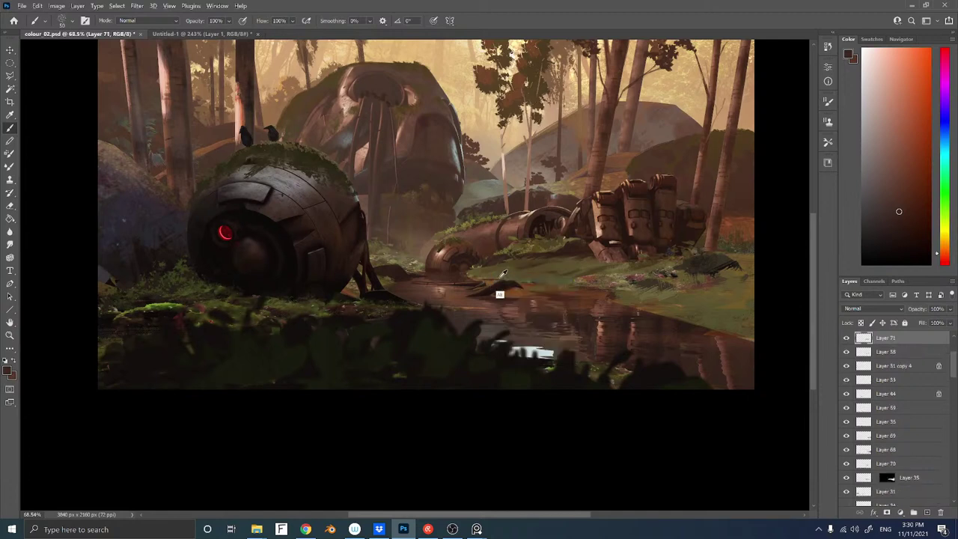
{"action": "left_click", "coordinate": [569, 289], "text": "alt"}
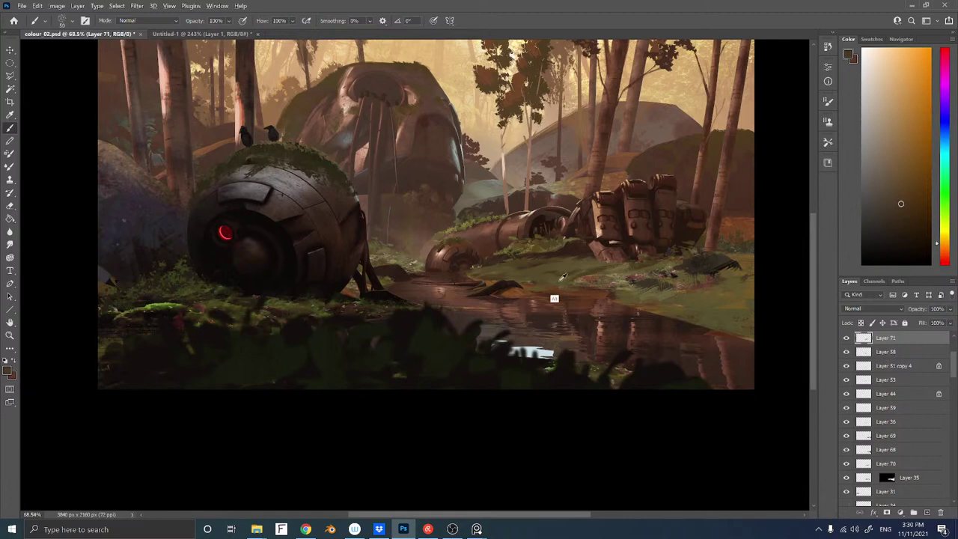
{"action": "left_click", "coordinate": [558, 303], "text": "alt"}
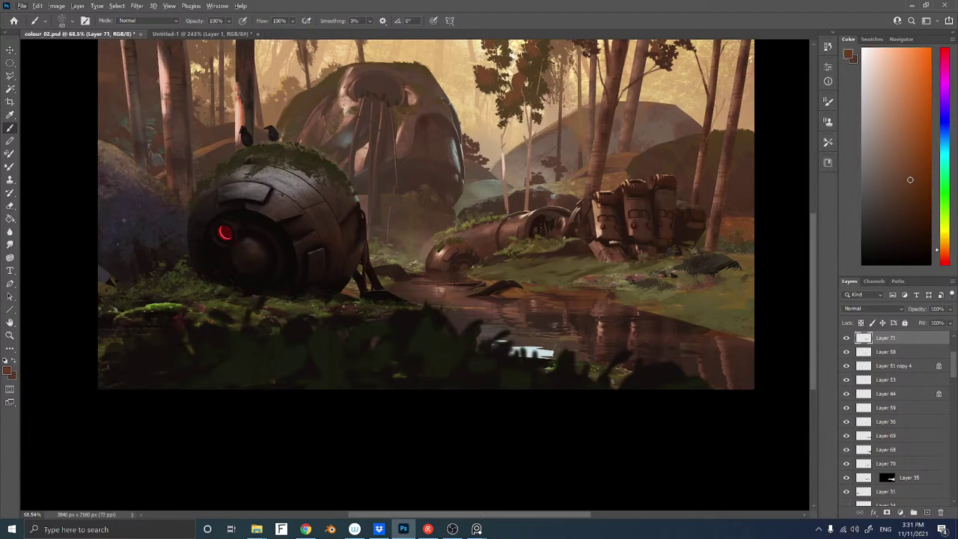
Check the whole painting's values in a grayscale proof, and return to the colour view
{"action": "key", "text": "z"}
{"action": "mouse_move", "coordinate": [572, 256]}
{"action": "left_mouse_down"}
{"action": "mouse_move", "coordinate": [492, 256]}
{"action": "mouse_move", "coordinate": [547, 254]}
{"action": "left_mouse_up"}
{"action": "key", "text": "b"}
{"action": "key", "text": "ctrl+y"}
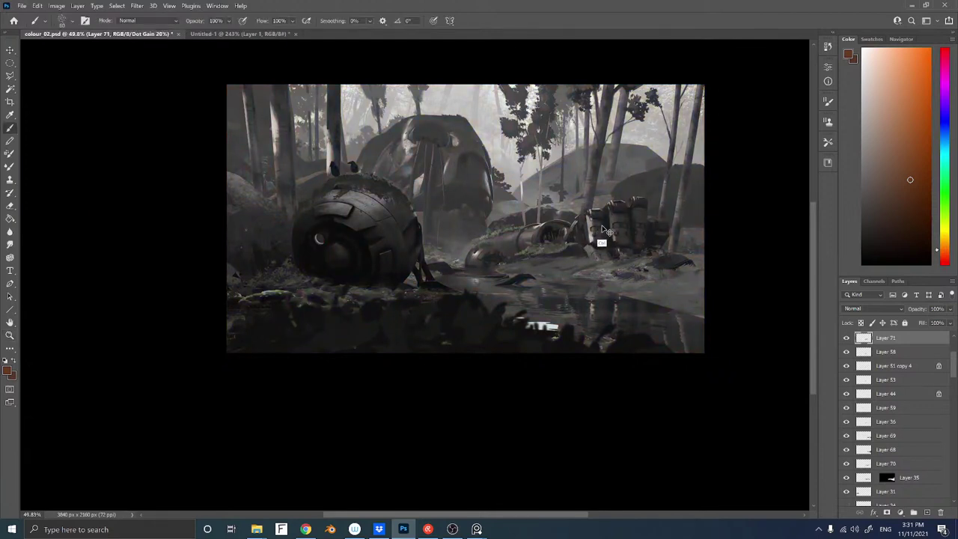
{"action": "key", "text": "ctrl+y"}
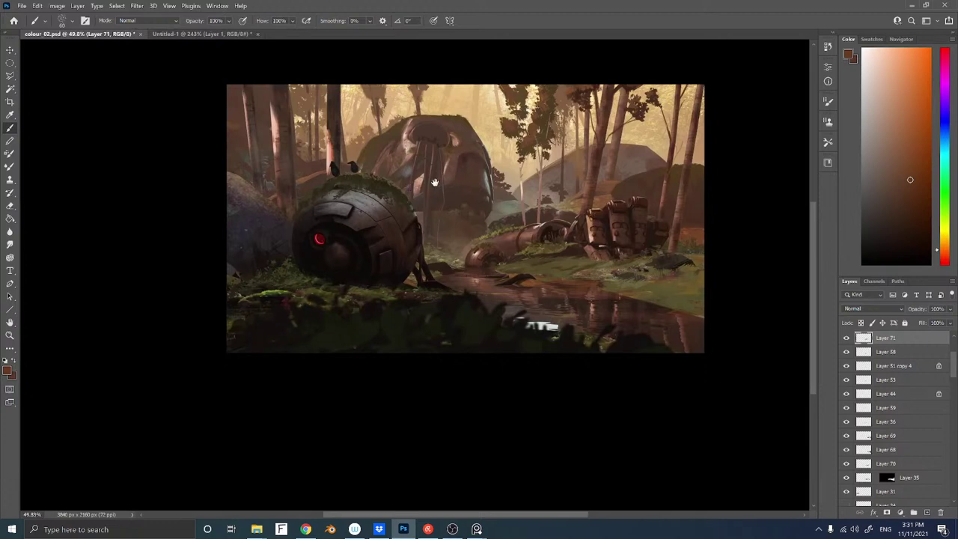
{"action": "left_click_drag", "start_coordinate": [434, 183], "coordinate": [432, 197]}
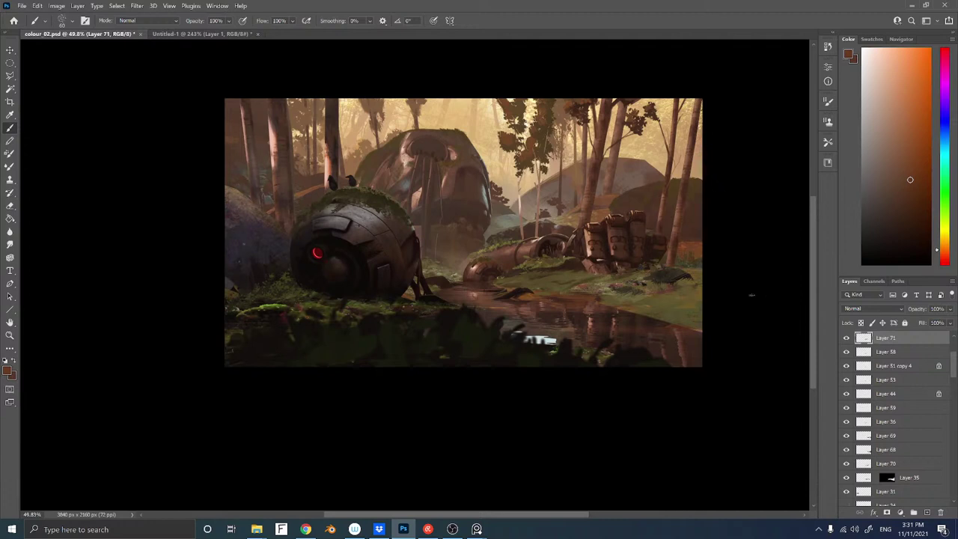
Create a new document and paste the copied jungle path photo into it
{"action": "key", "text": "alt+Tab"}
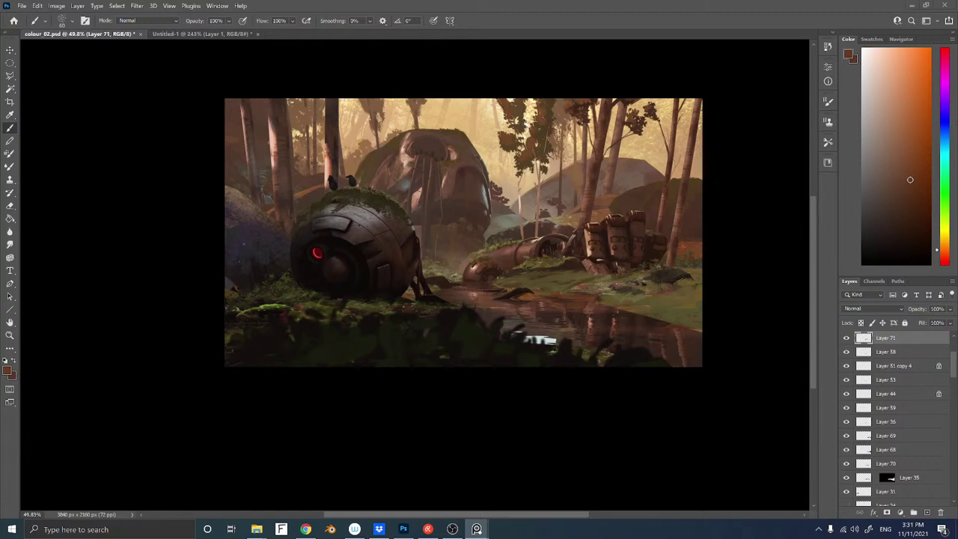
{"action": "left_click", "coordinate": [513, 9]}
{"action": "key", "text": "ctrl+n"}
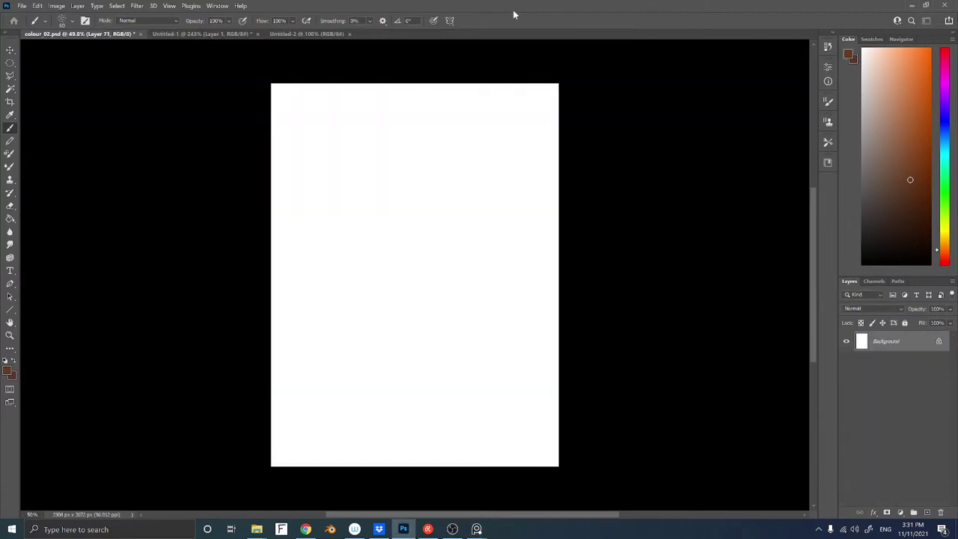
{"action": "key", "text": "ctrl+v"}
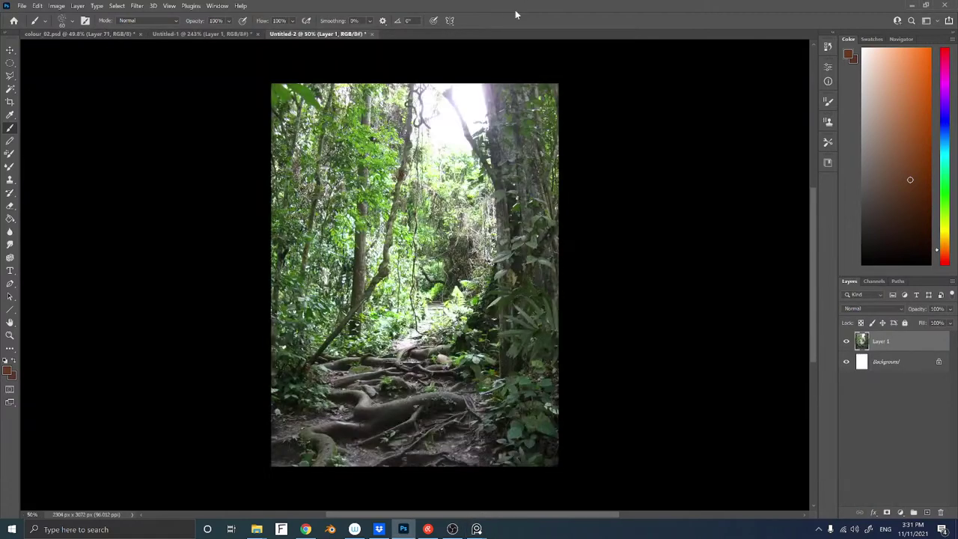
Compare the photo's Green and Blue channels, duplicate the Green channel, and show only Green copy
{"action": "left_click", "coordinate": [878, 282]}
{"action": "left_click", "coordinate": [861, 337]}
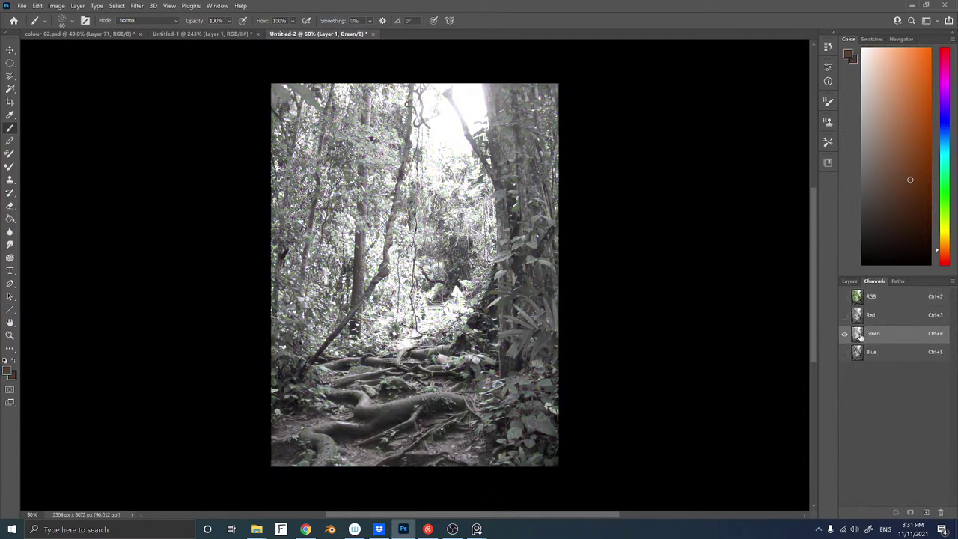
{"action": "left_click", "coordinate": [857, 353]}
{"action": "left_click", "coordinate": [859, 330]}
{"action": "right_click", "coordinate": [895, 339]}
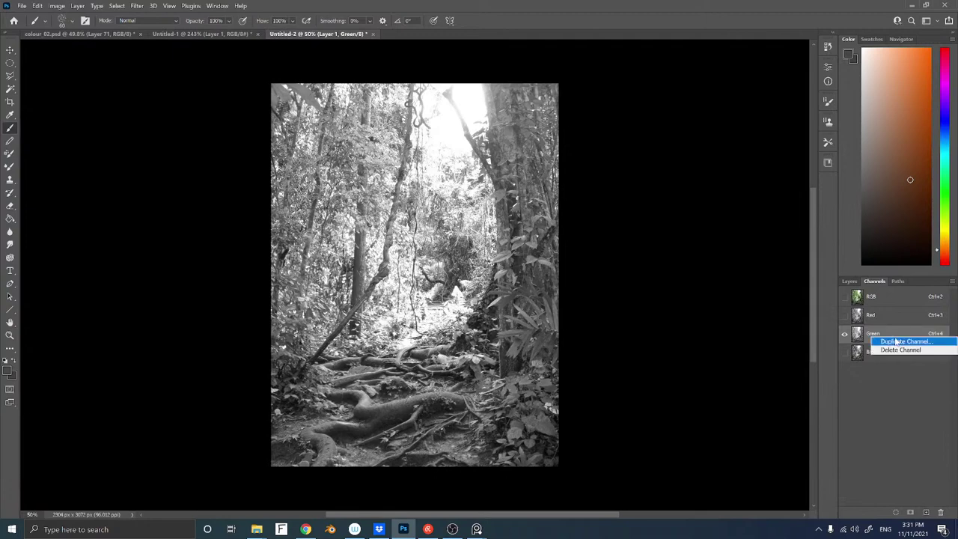
{"action": "left_click", "coordinate": [897, 342]}
{"action": "left_click", "coordinate": [563, 148]}
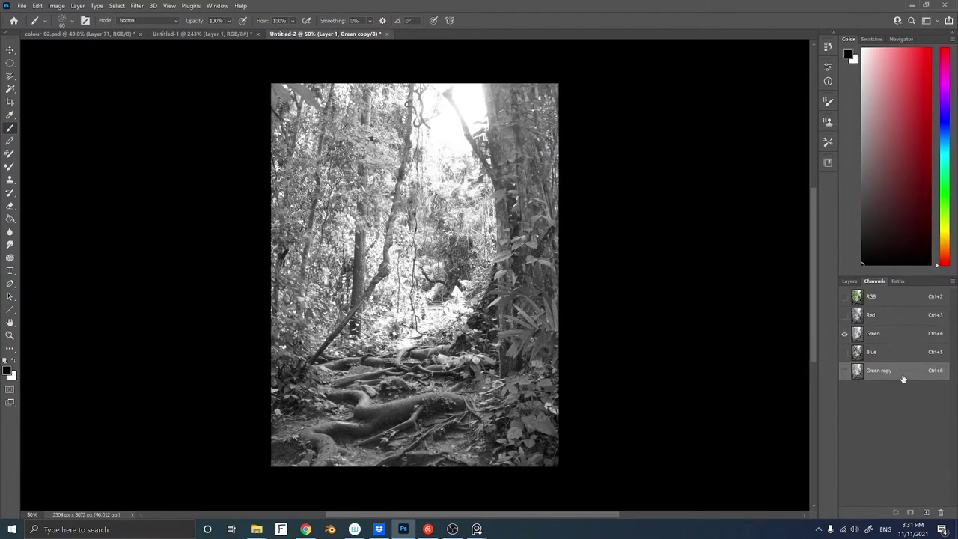
{"action": "left_click", "coordinate": [845, 371]}
{"action": "left_click", "coordinate": [845, 333]}
Apply Levels to Green copy with input levels 45, 1.26 and 58 for a stark black-and-white mask
{"action": "key", "text": "ctrl+l"}
{"action": "left_click_drag", "start_coordinate": [756, 228], "coordinate": [725, 228]}
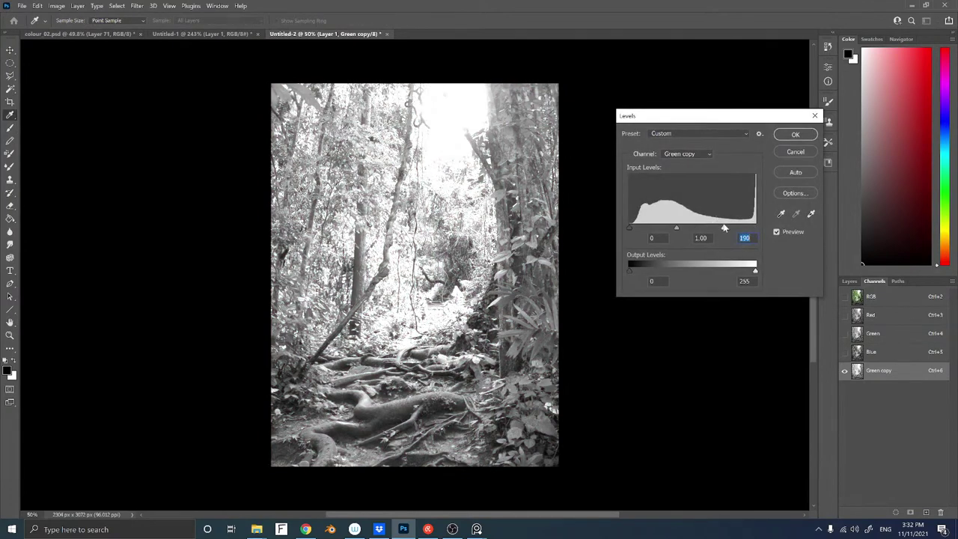
{"action": "left_click_drag", "start_coordinate": [629, 228], "coordinate": [658, 229]}
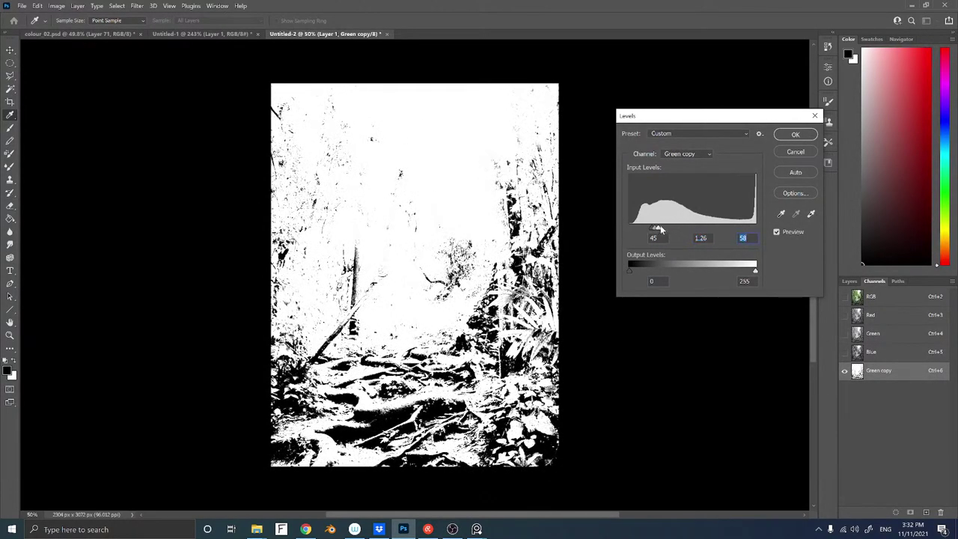
{"action": "left_click", "coordinate": [780, 138]}
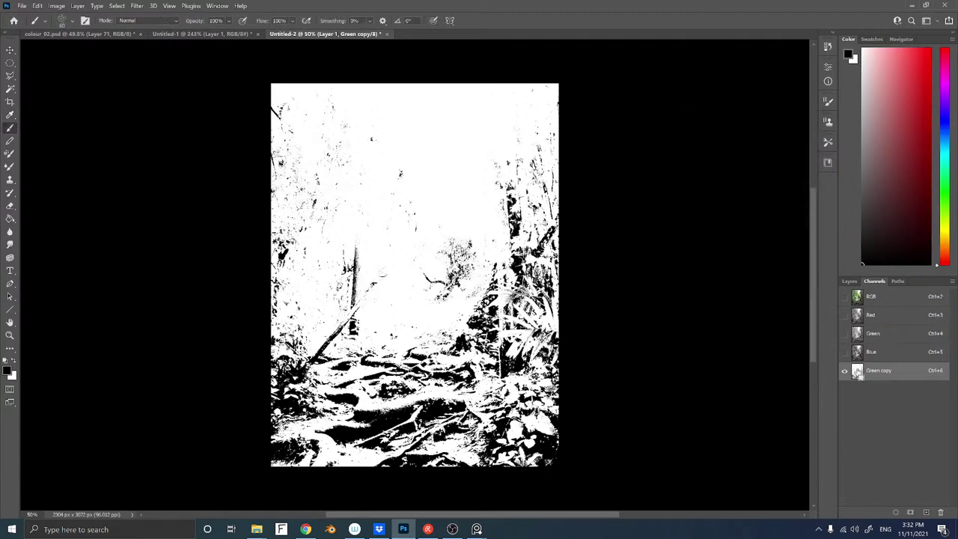
Load Green copy as a selection, restrict it to the leafy patch in the photo's lower-right corner, and restore the RGB channels
{"action": "left_click", "coordinate": [858, 373], "text": "ctrl"}
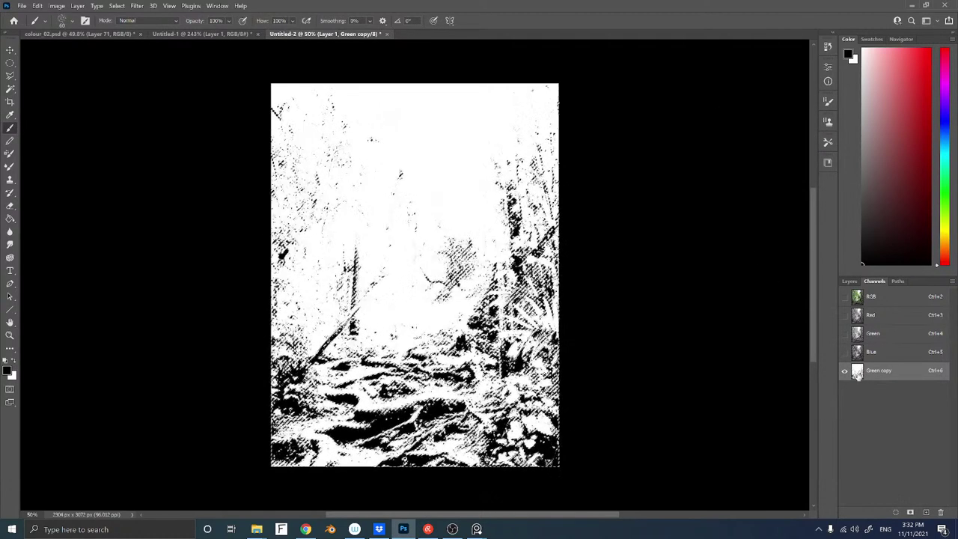
{"action": "key", "text": "l"}
{"action": "left_click", "coordinate": [554, 381]}
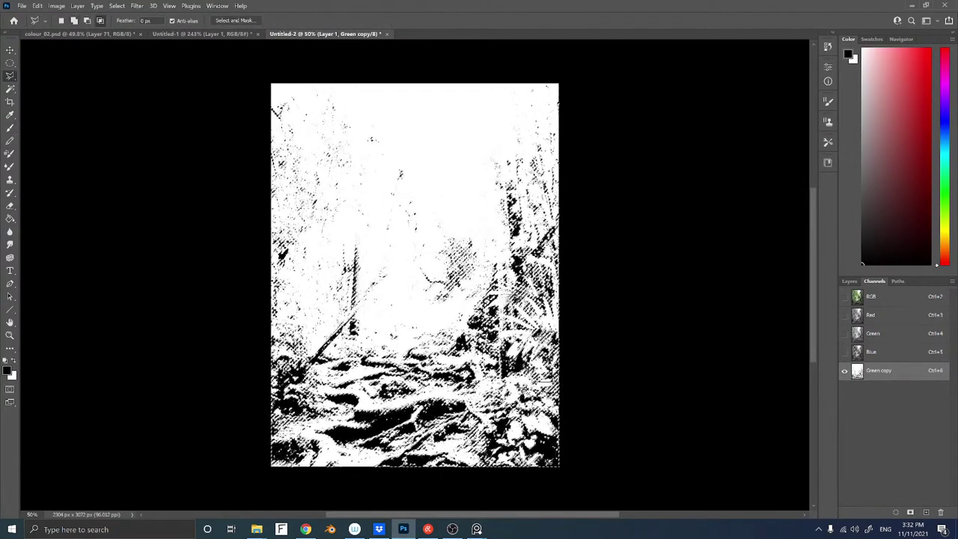
{"action": "mouse_move", "coordinate": [496, 473]}
{"action": "left_mouse_down"}
{"action": "mouse_move", "coordinate": [563, 474]}
{"action": "mouse_move", "coordinate": [577, 427]}
{"action": "left_mouse_up"}
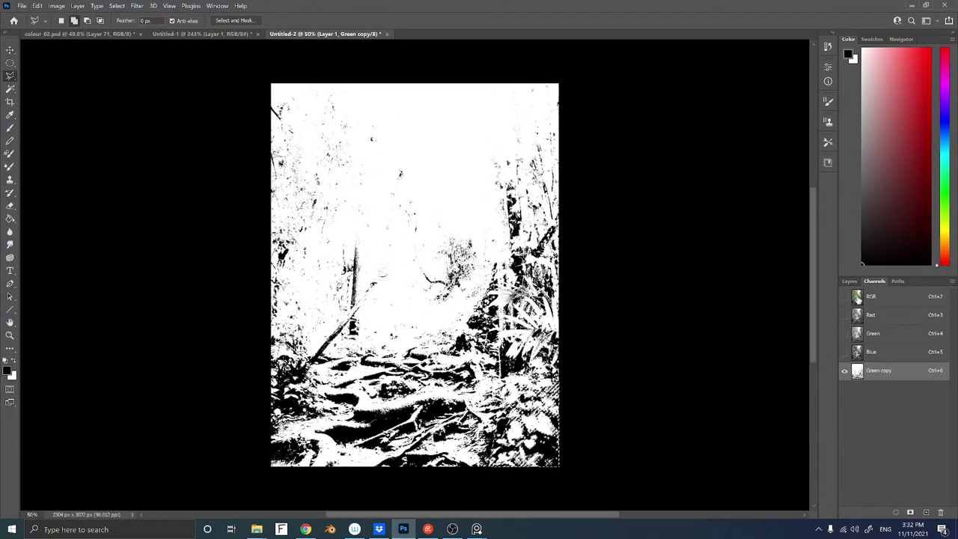
{"action": "left_click", "coordinate": [857, 300]}
Try copying the selected leaves into the colour_02.psd painting
{"action": "key", "text": "ctrl+c"}
{"action": "key", "text": "ctrl+Tab"}
{"action": "key", "text": "ctrl+v"}
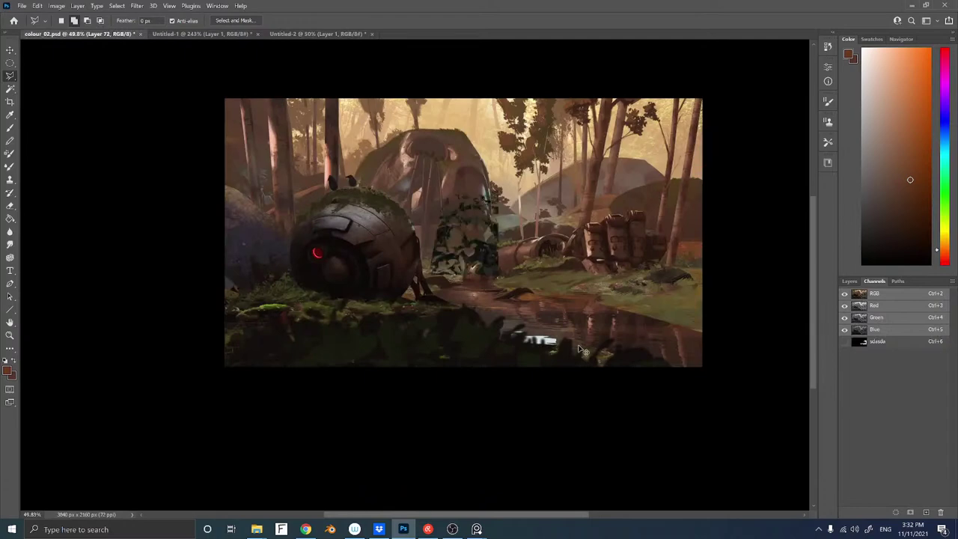
Invert the leaf selection in the jungle photo and intersect it with the leafy patch in the photo's lower-right corner
{"action": "key", "text": "ctrl+Tab"}
{"action": "key", "text": "ctrl+Tab"}
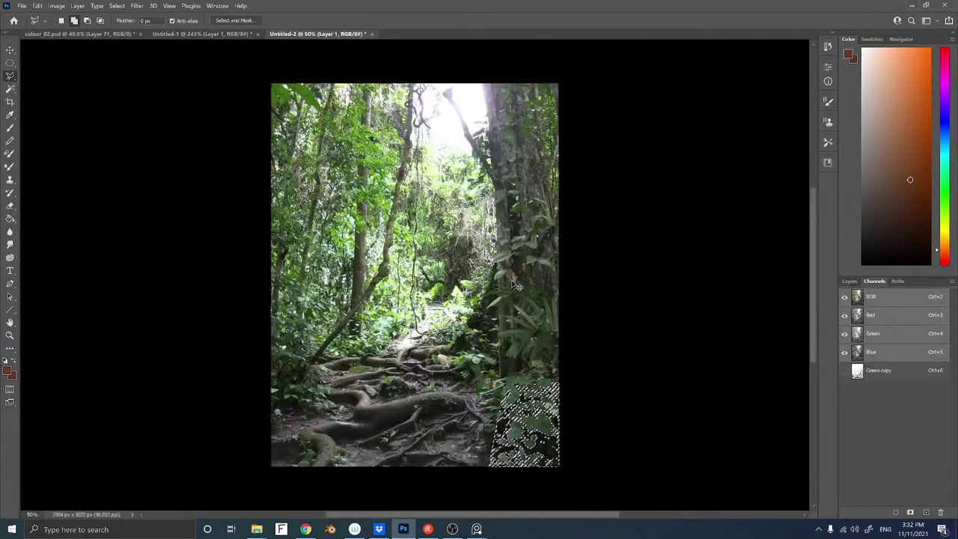
{"action": "key", "text": "ctrl+shift+i"}
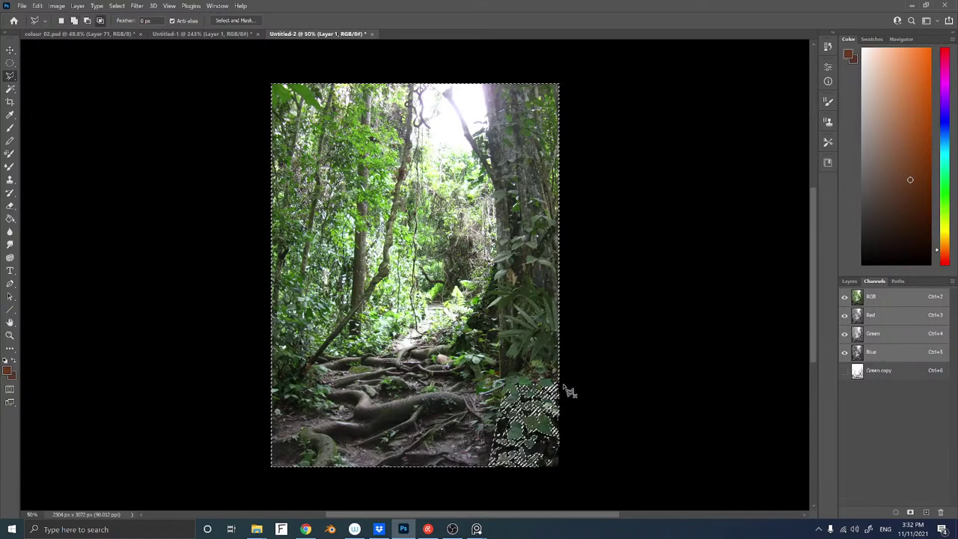
{"action": "left_click", "coordinate": [506, 386]}
{"action": "left_click", "coordinate": [490, 468]}
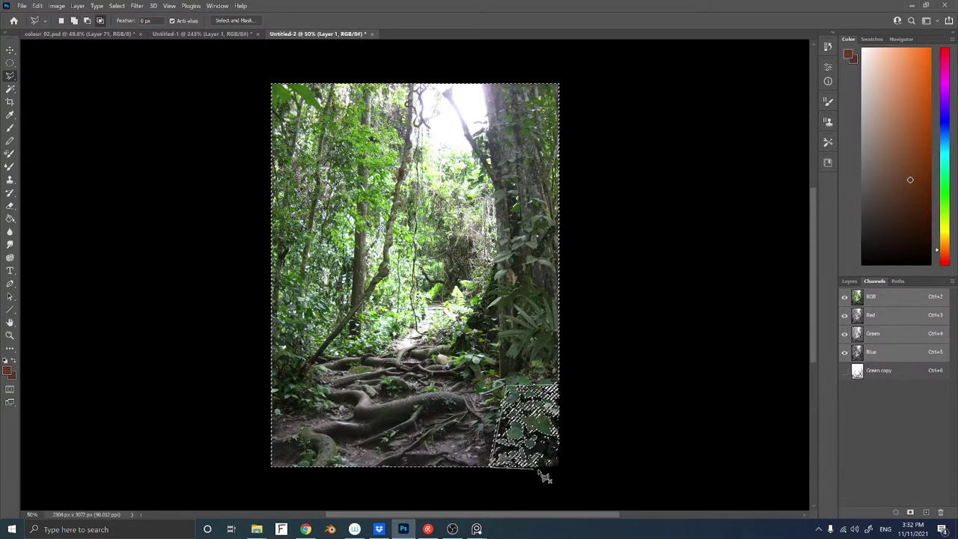
{"action": "left_click", "coordinate": [537, 469]}
{"action": "left_click", "coordinate": [586, 457]}
{"action": "double_click", "coordinate": [588, 397]}
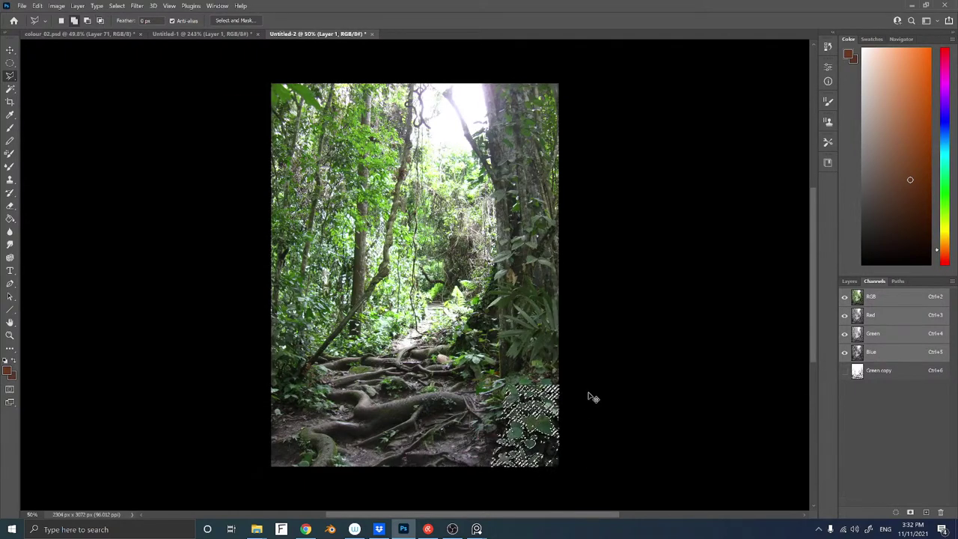
Paste the selected leaves into colour_02.psd and place them over the far bank, near the robot hand
{"action": "key", "text": "ctrl+Tab"}
{"action": "key", "text": "ctrl+v"}
{"action": "left_click_drag", "start_coordinate": [500, 244], "coordinate": [560, 251]}
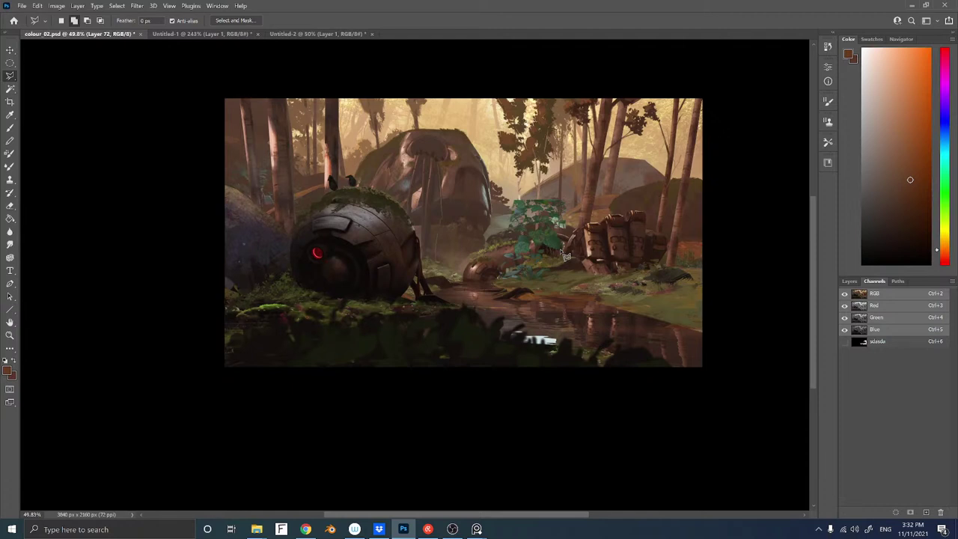
Tint the pasted leaves with a dark olive-brown sampled from the grassy bank, redoing the first stroke
{"action": "key", "text": "b"}
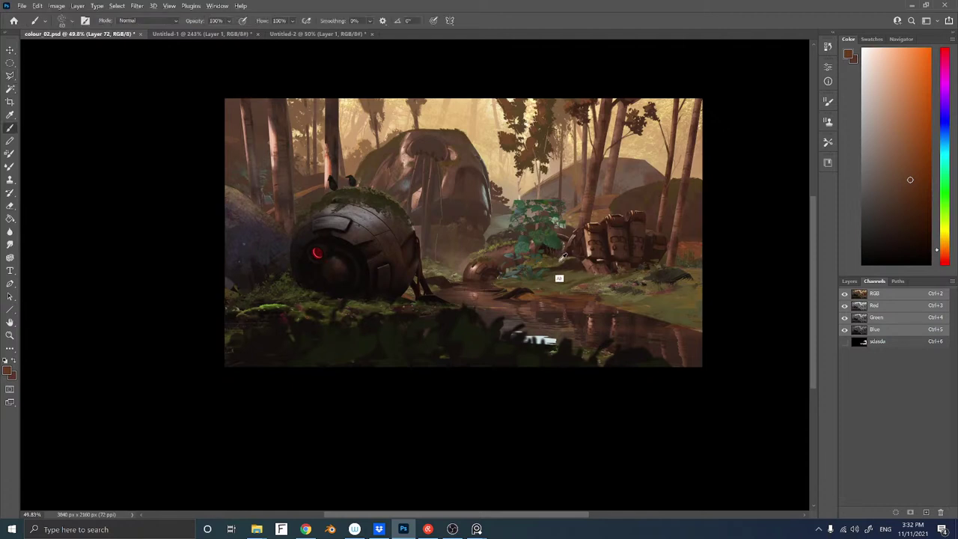
{"action": "left_click", "coordinate": [559, 280], "text": "alt"}
{"action": "left_click", "coordinate": [849, 282]}
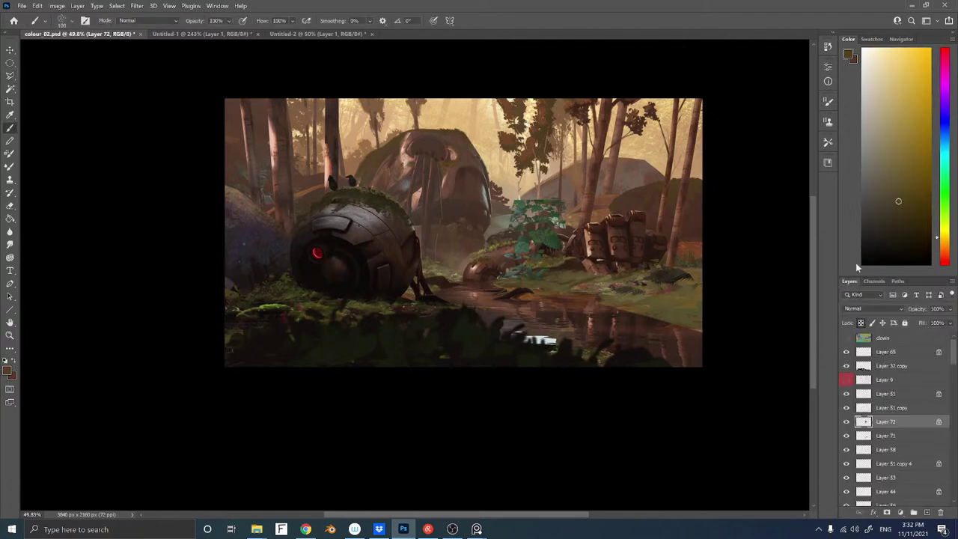
{"action": "mouse_move", "coordinate": [524, 183]}
{"action": "left_mouse_down"}
{"action": "mouse_move", "coordinate": [517, 250]}
{"action": "mouse_move", "coordinate": [555, 219]}
{"action": "mouse_move", "coordinate": [519, 229]}
{"action": "mouse_move", "coordinate": [537, 277]}
{"action": "left_mouse_up"}
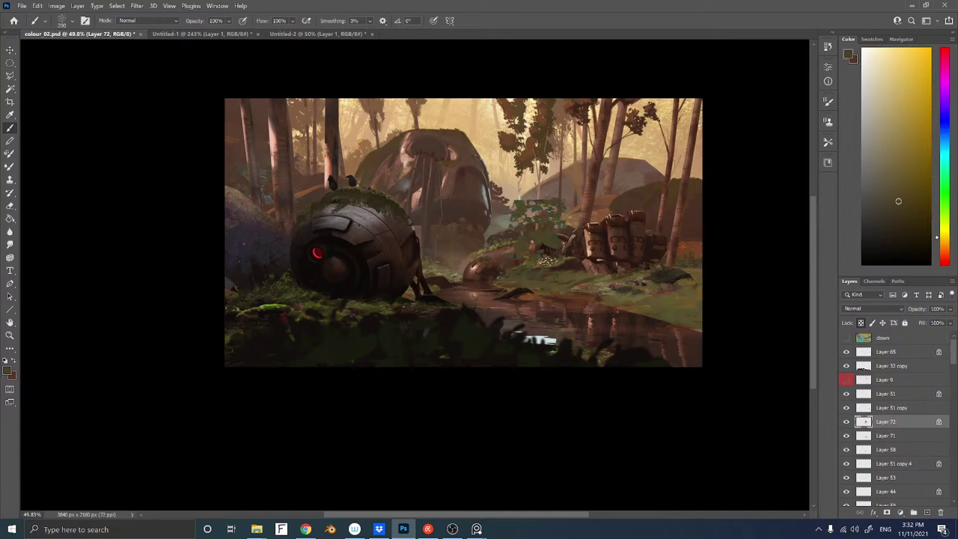
{"action": "key", "text": "ctrl+z"}
{"action": "mouse_move", "coordinate": [516, 213]}
{"action": "left_mouse_down"}
{"action": "mouse_move", "coordinate": [517, 241]}
{"action": "mouse_move", "coordinate": [558, 224]}
{"action": "mouse_move", "coordinate": [503, 267]}
{"action": "left_mouse_up"}
Move the tinted leaves onto the grassy bank and scale them down to a small, low patch
{"action": "left_click_drag", "start_coordinate": [544, 233], "coordinate": [570, 243], "text": "ctrl"}
{"action": "key", "text": "ctrl+t"}
{"action": "left_click_drag", "start_coordinate": [588, 210], "coordinate": [629, 247]}
{"action": "key", "text": "Return"}
{"action": "key", "text": "z"}
{"action": "key", "text": "b"}
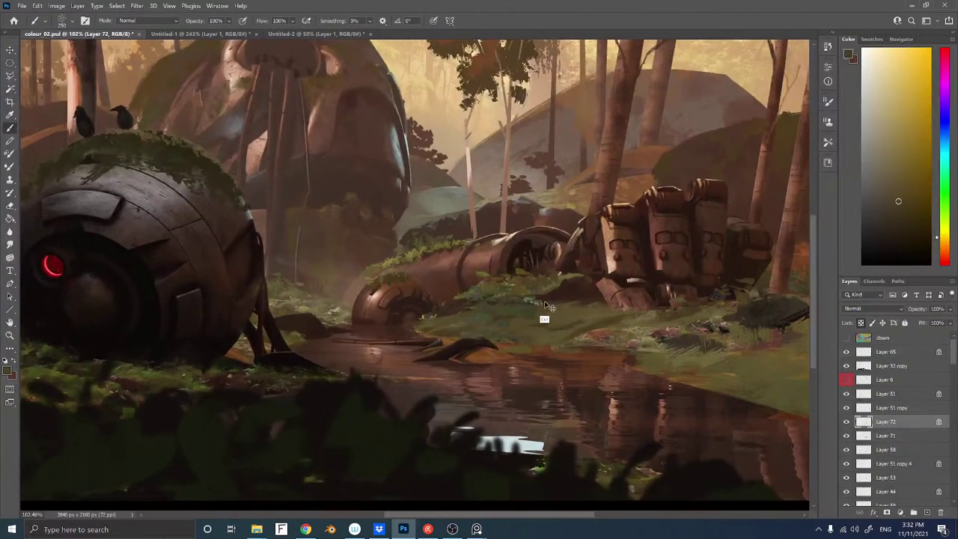
Shift the leaf patch toward the water's edge and warp its upper corners downward into a rounded mound
{"action": "left_click_drag", "start_coordinate": [567, 299], "coordinate": [520, 310]}
{"action": "key", "text": "e"}
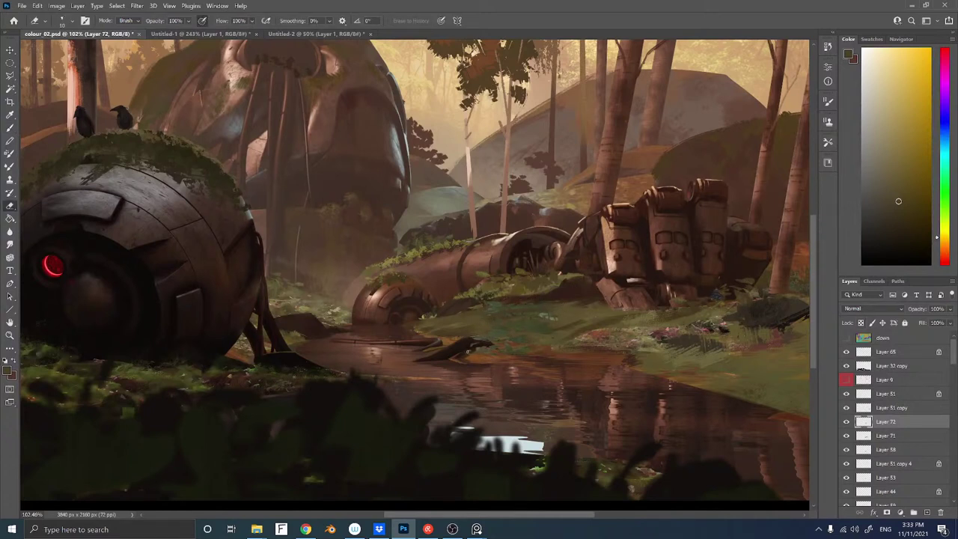
{"action": "key", "text": "ctrl+t"}
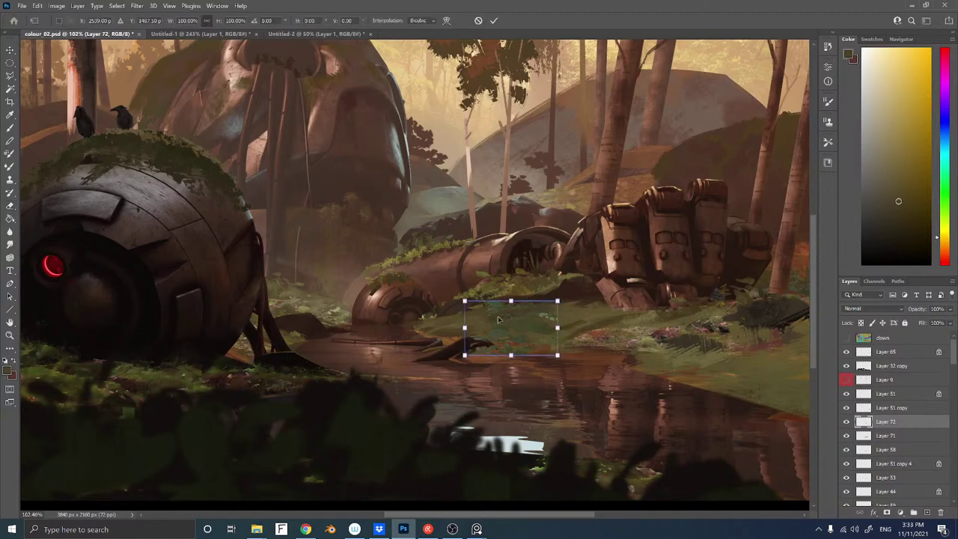
{"action": "right_click", "coordinate": [503, 315]}
{"action": "left_click", "coordinate": [520, 172]}
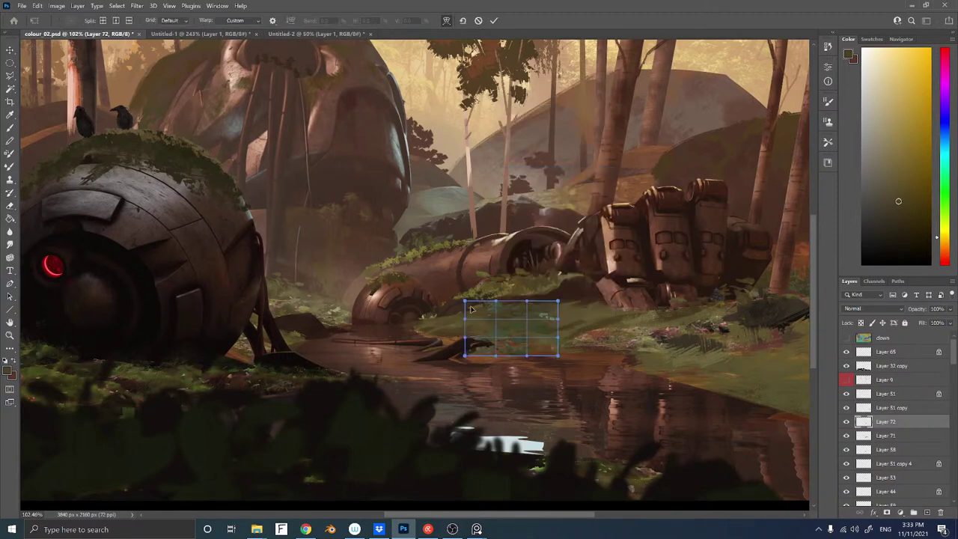
{"action": "left_click_drag", "start_coordinate": [465, 301], "coordinate": [469, 319]}
{"action": "left_click_drag", "start_coordinate": [557, 301], "coordinate": [559, 318]}
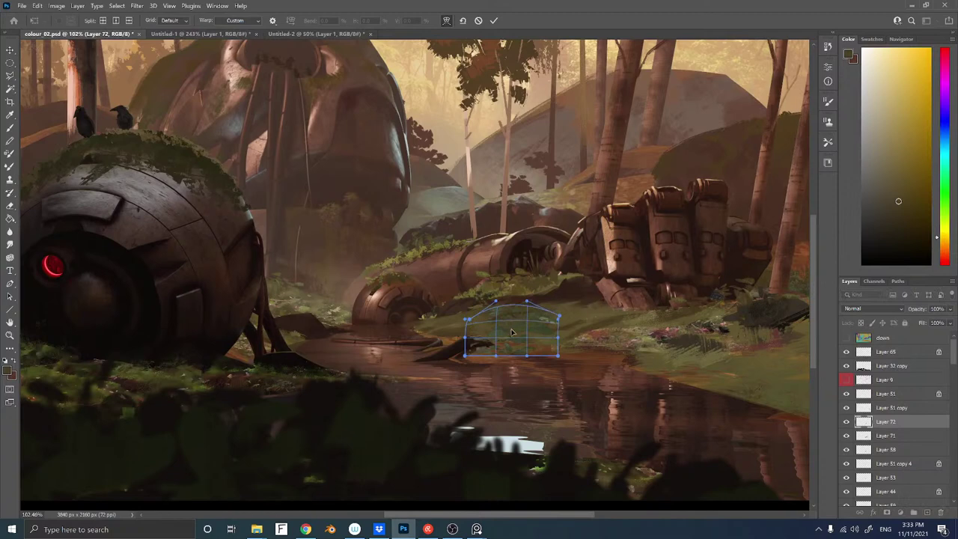
{"action": "key", "text": "Return"}
Move the leaf patch up beside the robot hand, lock its transparent pixels, and recolour it with a brighter olive yellow
{"action": "key", "text": "e"}
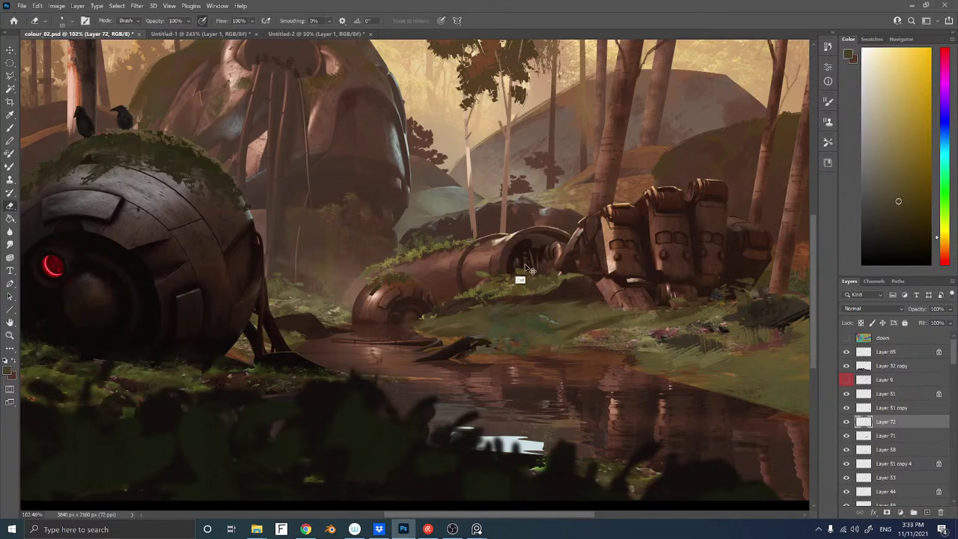
{"action": "left_click_drag", "start_coordinate": [595, 273], "coordinate": [595, 271]}
{"action": "key", "text": "slash"}
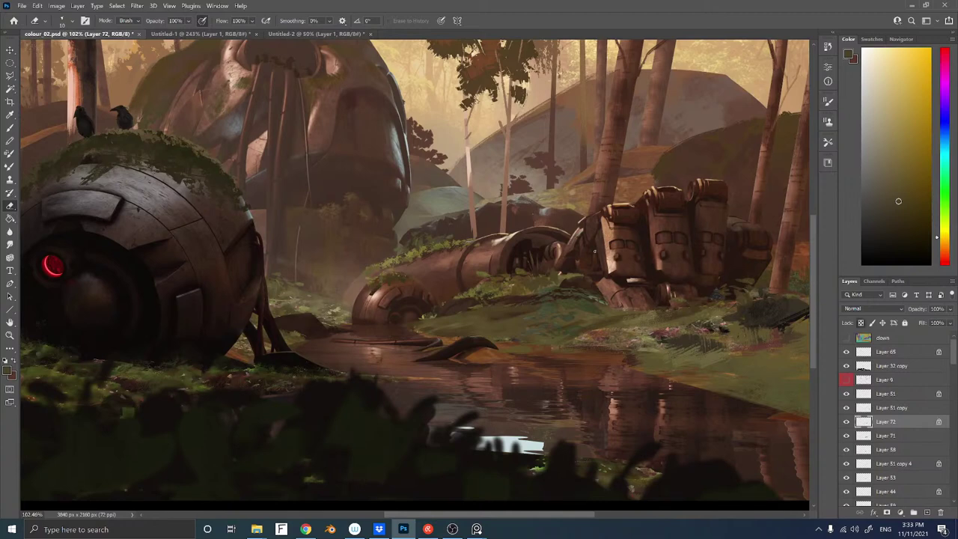
{"action": "key", "text": "b"}
{"action": "left_click", "coordinate": [571, 285], "text": "alt"}
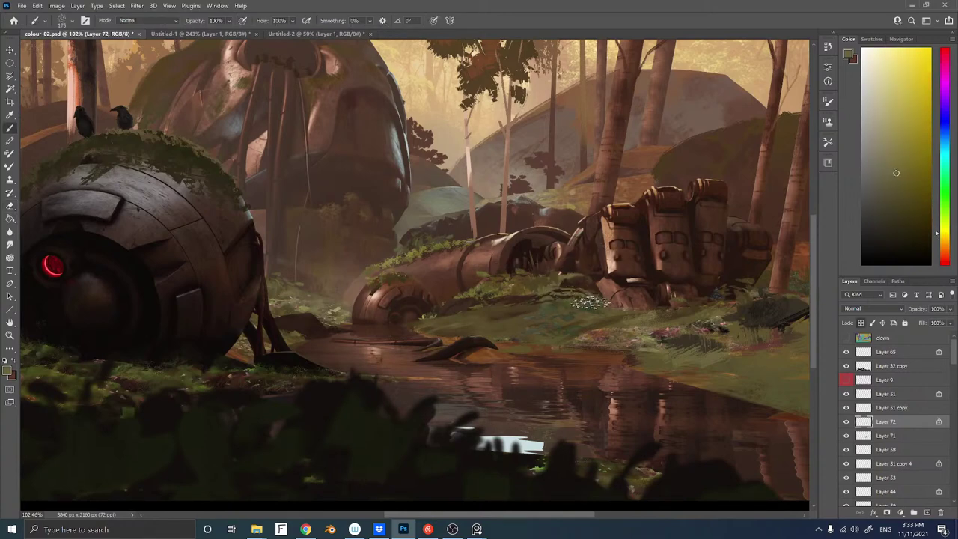
{"action": "left_click", "coordinate": [911, 151]}
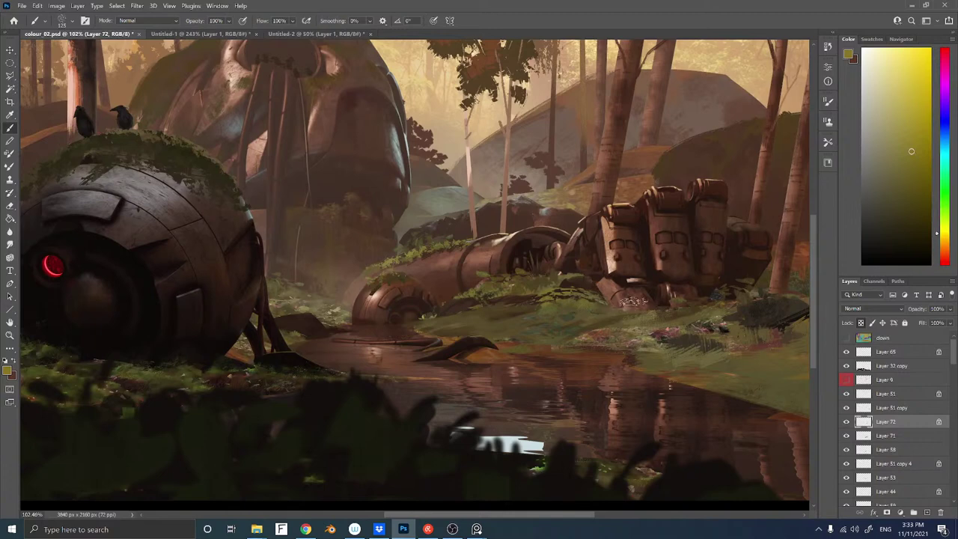
Reposition the leaf patch at the base of the robot hand and add a layer above it
{"action": "key", "text": "l"}
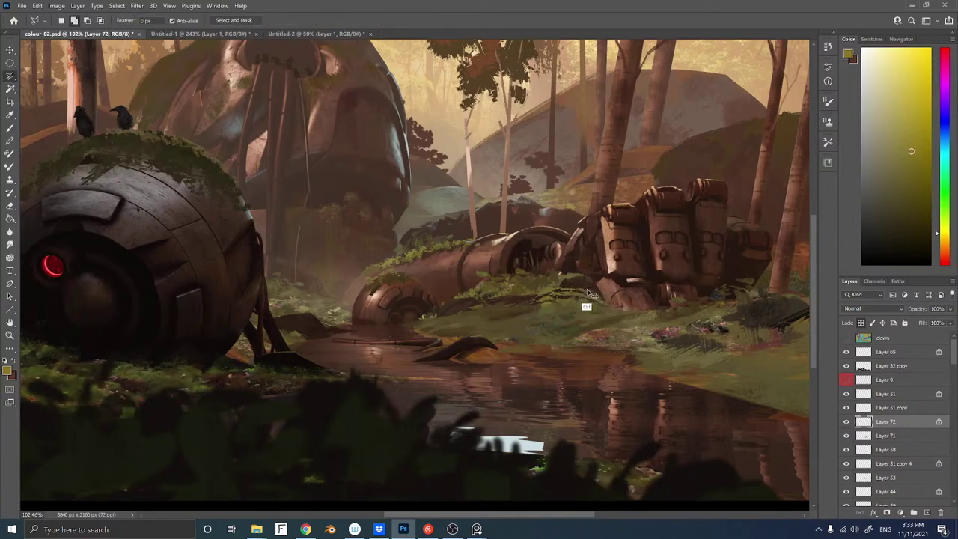
{"action": "mouse_move", "coordinate": [590, 295]}
{"action": "left_mouse_down"}
{"action": "mouse_move", "coordinate": [584, 306]}
{"action": "mouse_move", "coordinate": [610, 321]}
{"action": "mouse_move", "coordinate": [581, 298]}
{"action": "left_mouse_up"}
{"action": "key", "text": "ctrl+j"}
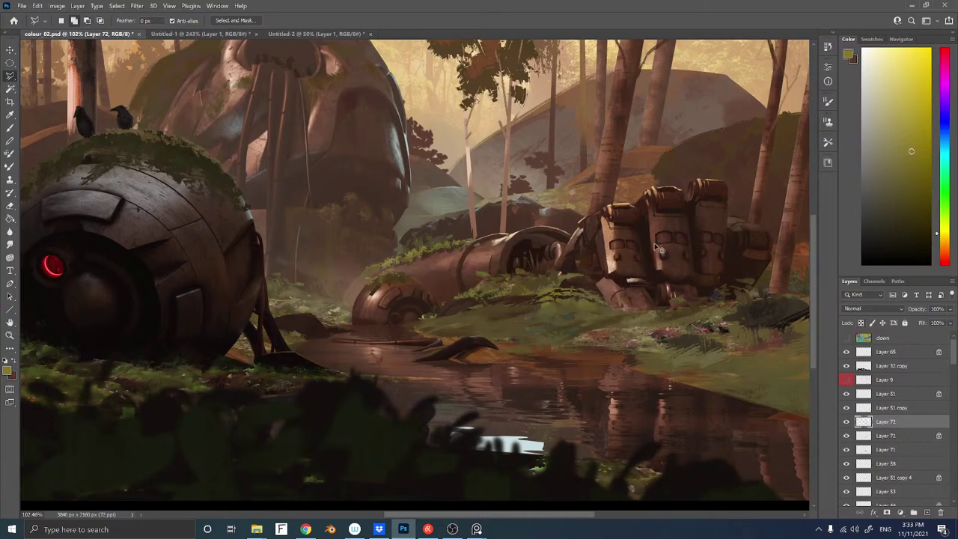
Duplicate the Layer 72 leaves, move the copy toward the fallen arm, and transform it to fit the bank's crest
{"action": "right_click", "coordinate": [577, 294], "text": "ctrl"}
{"action": "left_click", "coordinate": [581, 302]}
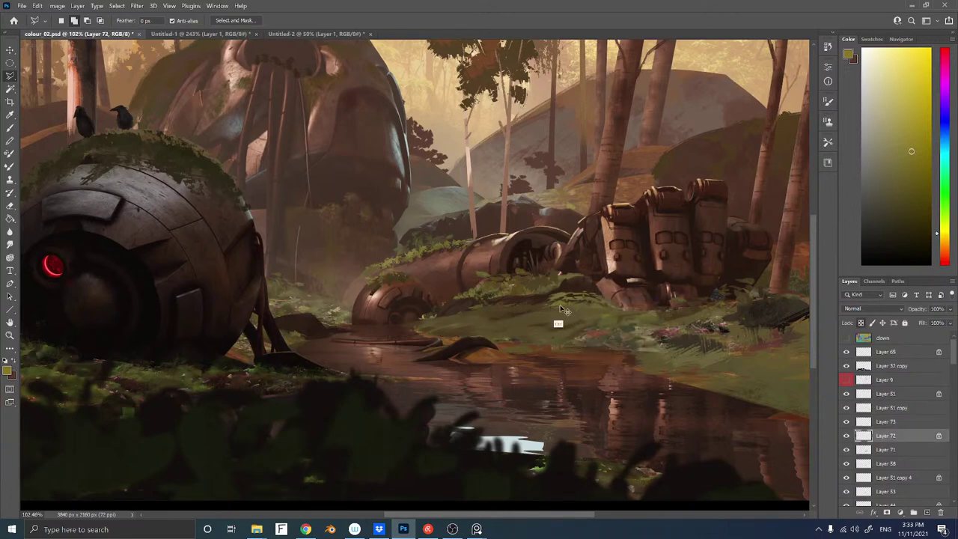
{"action": "mouse_move", "coordinate": [556, 323]}
{"action": "left_mouse_down"}
{"action": "mouse_move", "coordinate": [480, 295]}
{"action": "mouse_move", "coordinate": [459, 310]}
{"action": "mouse_move", "coordinate": [481, 317]}
{"action": "mouse_move", "coordinate": [501, 294]}
{"action": "mouse_move", "coordinate": [479, 295]}
{"action": "left_mouse_up"}
{"action": "key", "text": "ctrl+t"}
{"action": "key", "text": "Return"}
{"action": "key", "text": "e"}
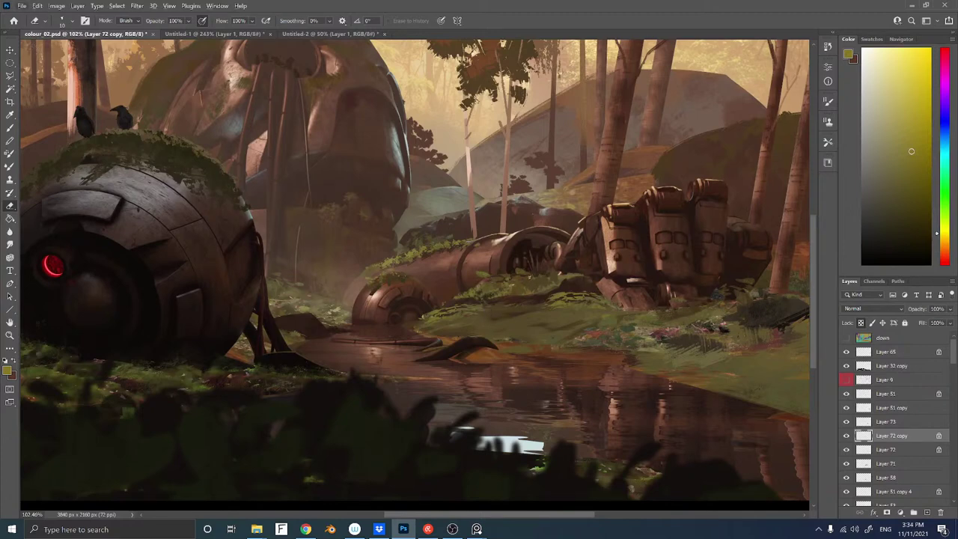
Add a new layer above the copied leaves and paint muted olive foliage touches on the bank beside the robot hand
{"action": "key", "text": "l"}
{"action": "key", "text": "ctrl+shift+n"}
{"action": "key", "text": "Return"}
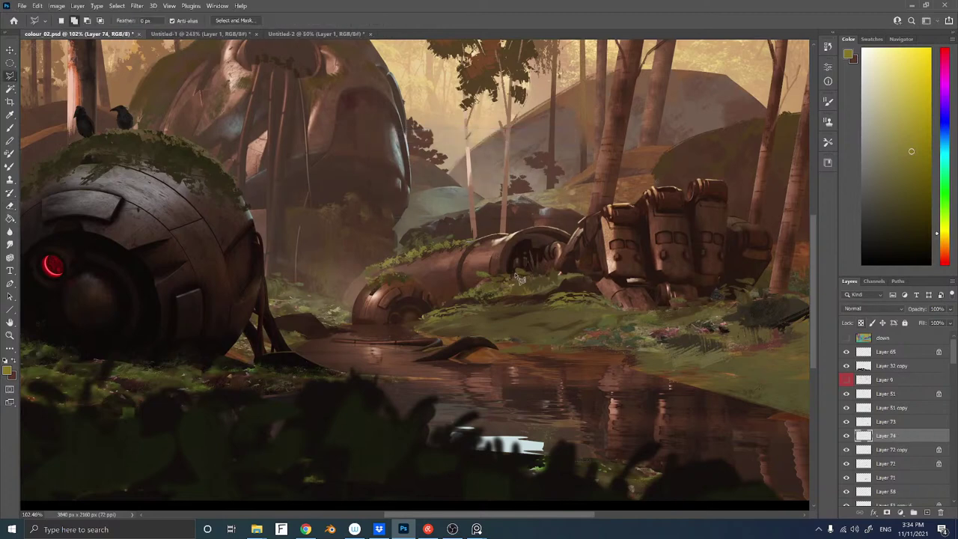
{"action": "key", "text": "shift+l"}
{"action": "key", "text": "shift+l"}
{"action": "left_click_drag", "start_coordinate": [554, 217], "coordinate": [536, 252]}
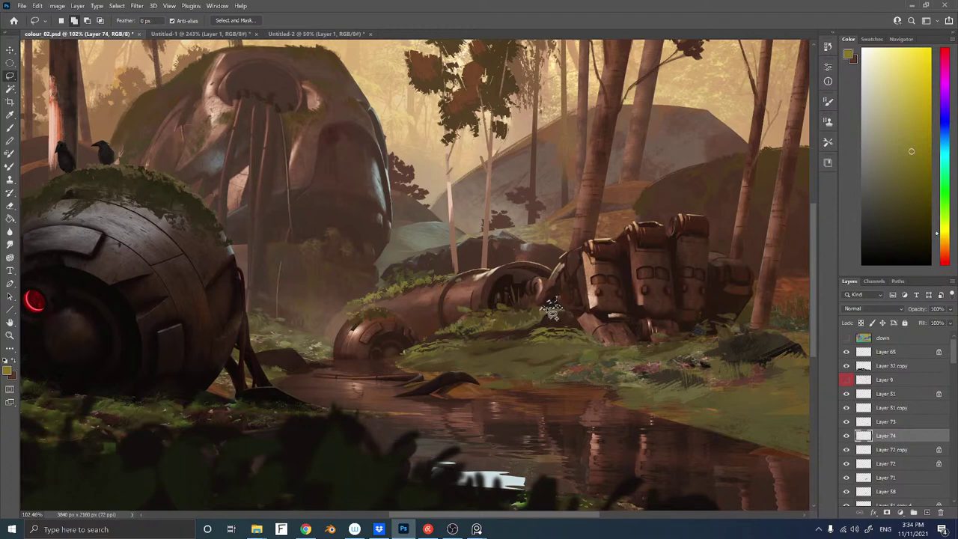
{"action": "key", "text": "b"}
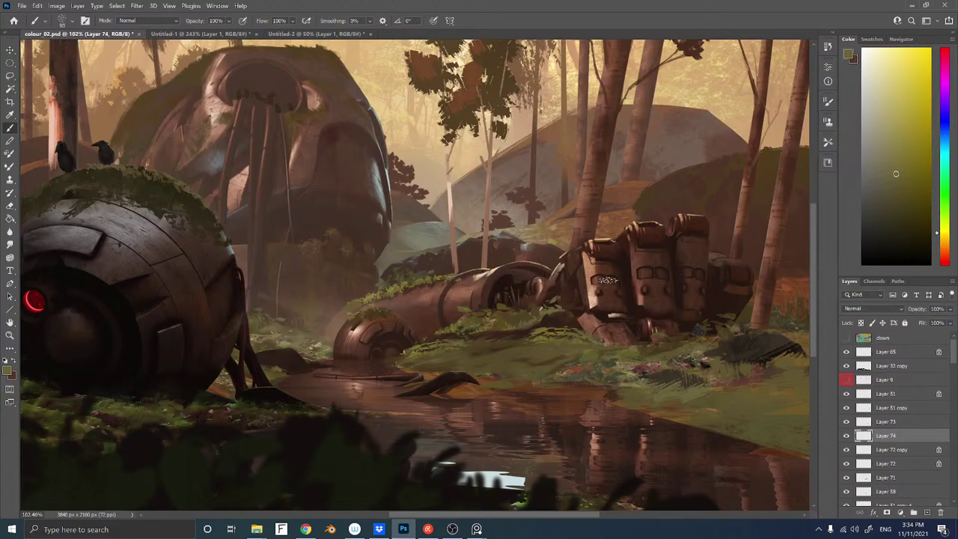
{"action": "key", "text": "z"}
{"action": "left_click_drag", "start_coordinate": [582, 287], "coordinate": [545, 305]}
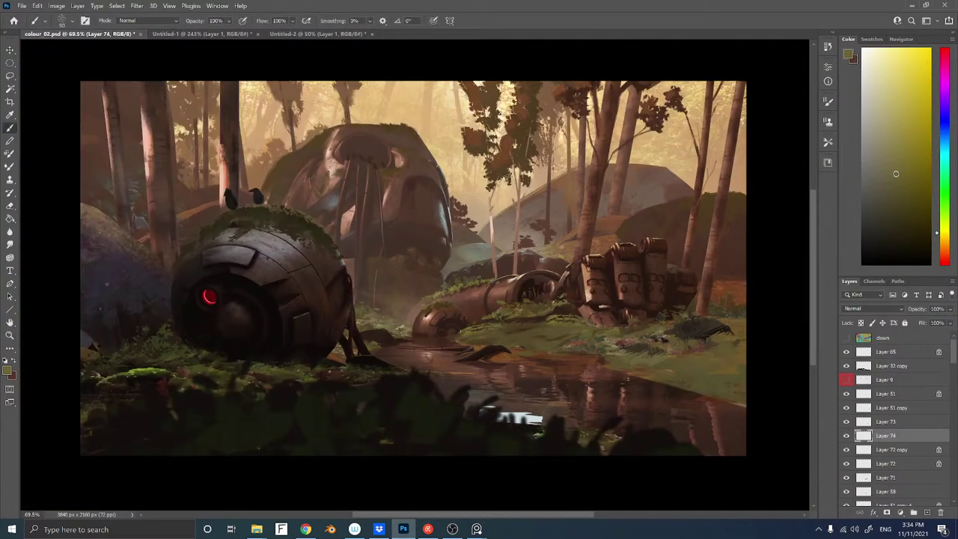
{"action": "left_click_drag", "start_coordinate": [574, 308], "coordinate": [566, 257]}
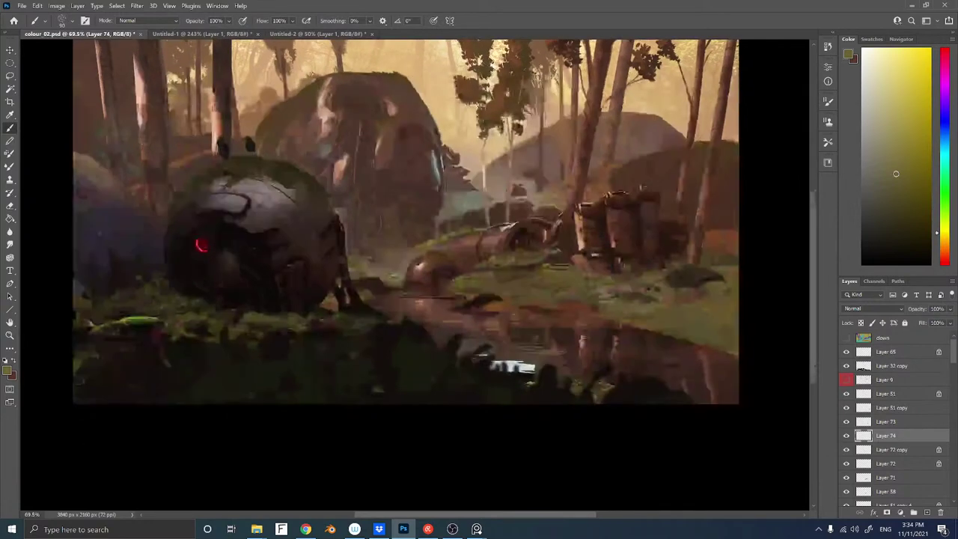
On Layer 73, use Sampled Brush #114 2 to paint dark reddish-brown strokes along the bank below the robot hand
{"action": "right_click", "coordinate": [589, 296], "text": "ctrl"}
{"action": "left_click", "coordinate": [603, 293]}
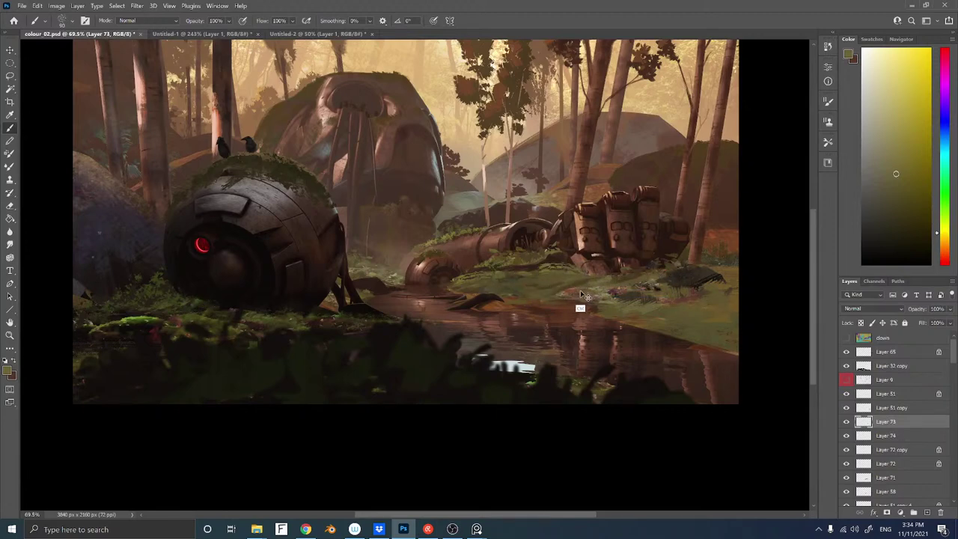
{"action": "right_click", "coordinate": [583, 294]}
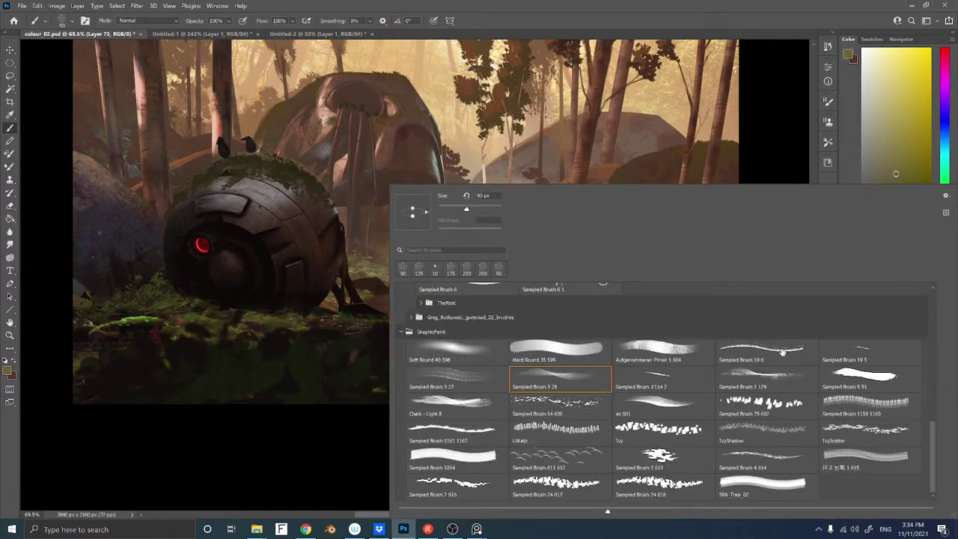
{"action": "left_click", "coordinate": [662, 381]}
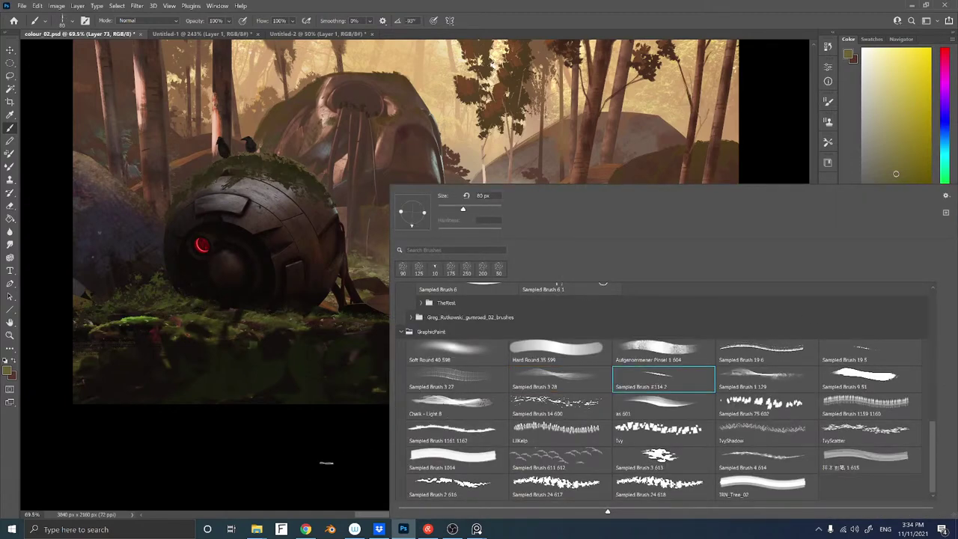
{"action": "left_click", "coordinate": [320, 465]}
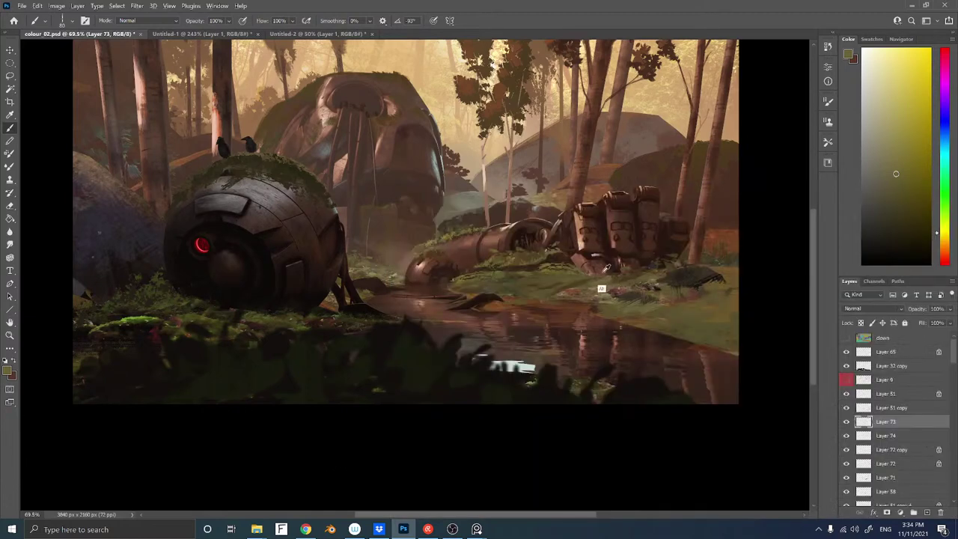
{"action": "left_click", "coordinate": [615, 286], "text": "alt"}
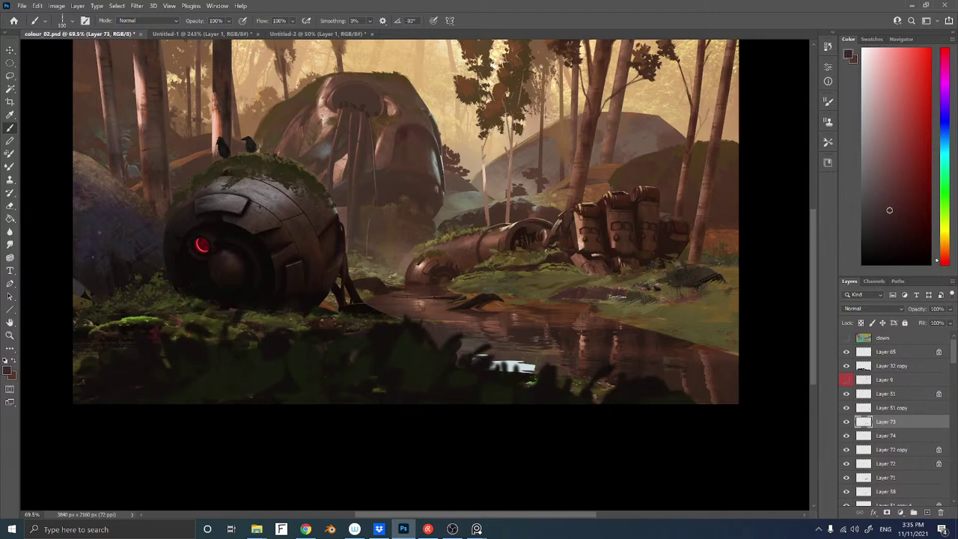
Select Layer 21 at the water's edge and add a new layer above it
{"action": "right_click", "coordinate": [522, 307], "text": "ctrl"}
{"action": "left_click", "coordinate": [536, 309]}
{"action": "key", "text": "e"}
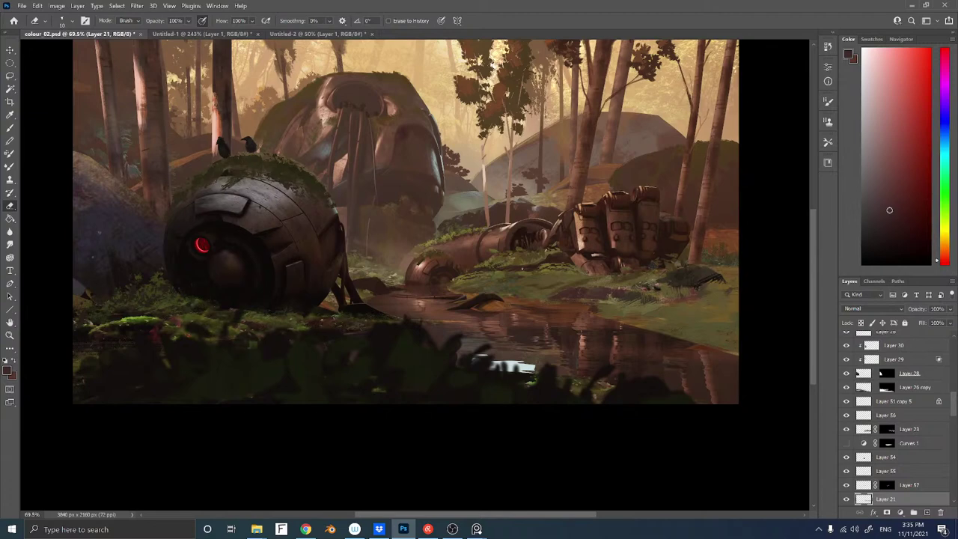
{"action": "key", "text": "ctrl+shift+n"}
{"action": "key", "text": "Return"}
{"action": "key", "text": "l"}
{"action": "left_click_drag", "start_coordinate": [660, 291], "coordinate": [598, 198]}
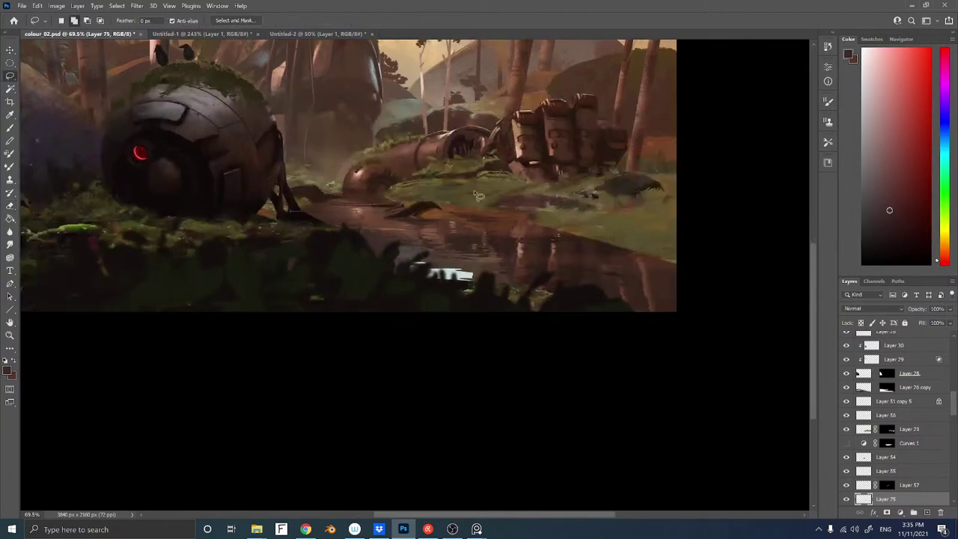
Choose Sampled Brush 75 602 for painting the riverbank's edge
{"action": "key", "text": "b"}
{"action": "right_click", "coordinate": [539, 219]}
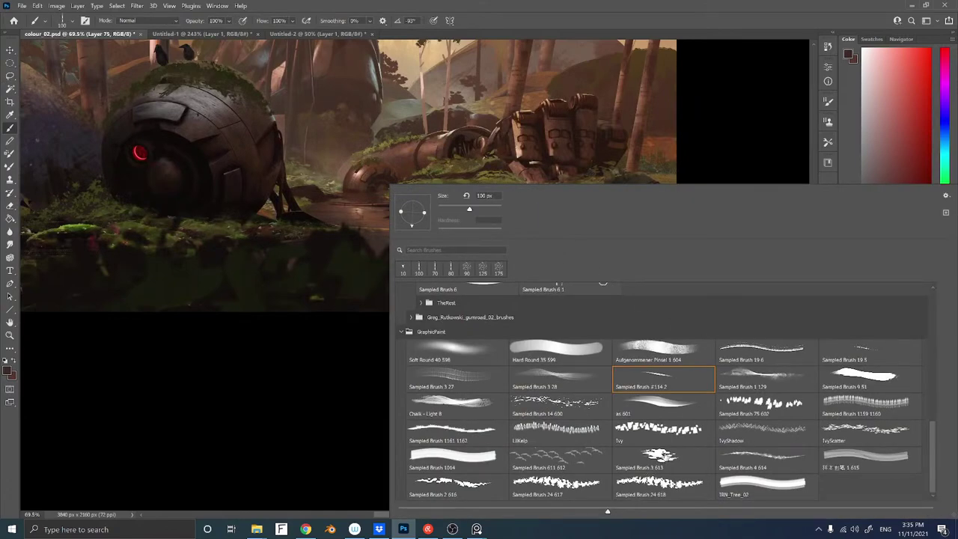
{"action": "left_click", "coordinate": [756, 408]}
{"action": "left_click", "coordinate": [298, 450]}
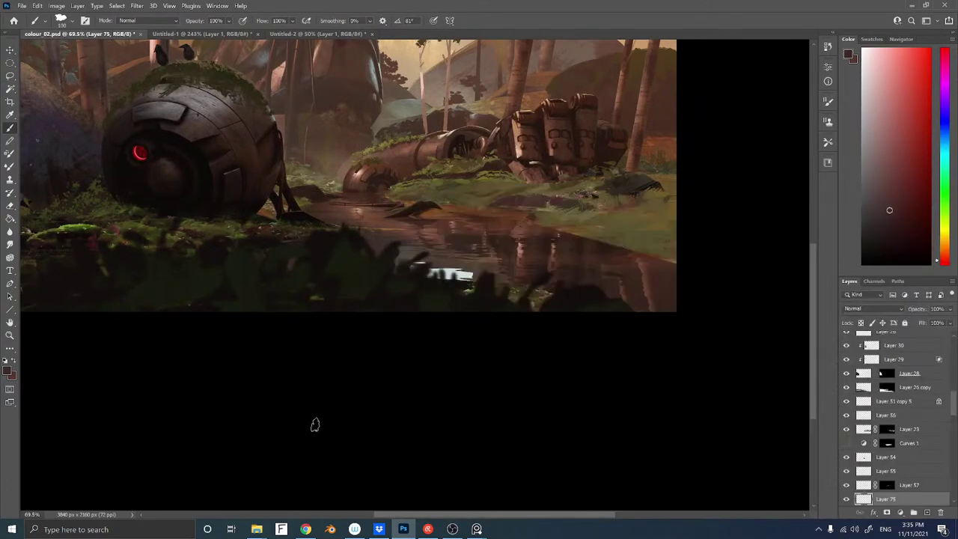
On Layer 75, paint a patch of olive leaf marks, then flatten and place it on the water beside the grassy bank
{"action": "left_click", "coordinate": [597, 238], "text": "alt"}
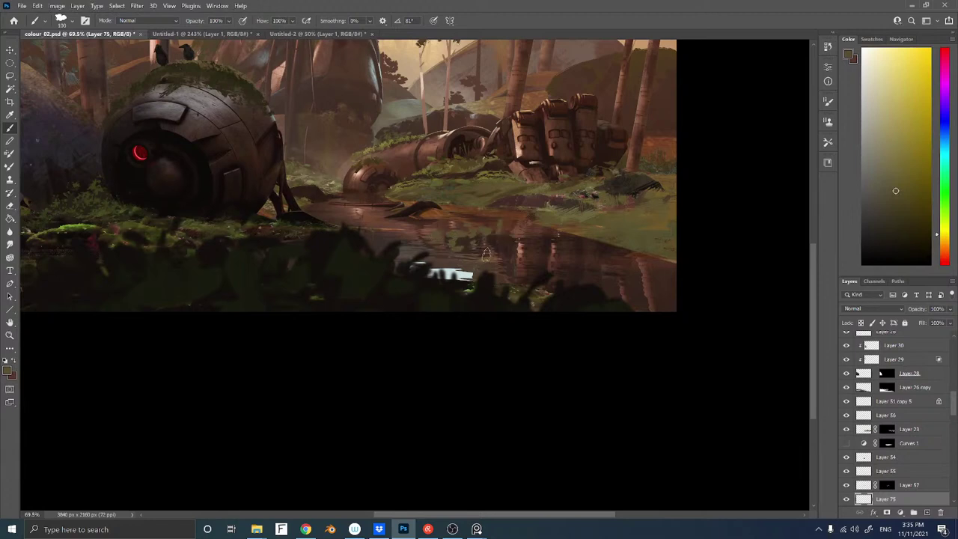
{"action": "key", "text": "ctrl+t"}
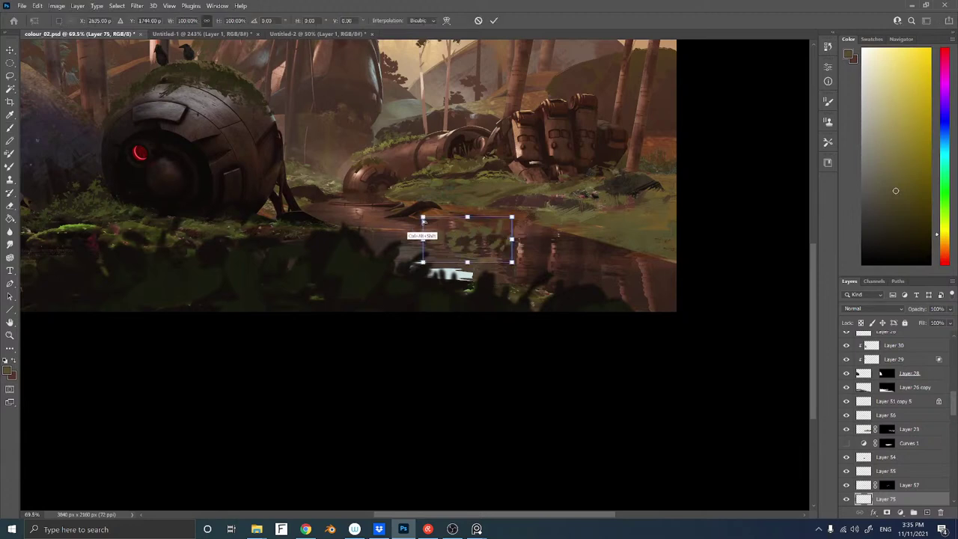
{"action": "mouse_move", "coordinate": [424, 216]}
{"action": "left_mouse_down"}
{"action": "mouse_move", "coordinate": [467, 231]}
{"action": "mouse_move", "coordinate": [468, 243]}
{"action": "mouse_move", "coordinate": [681, 253]}
{"action": "mouse_move", "coordinate": [627, 251]}
{"action": "mouse_move", "coordinate": [645, 248]}
{"action": "mouse_move", "coordinate": [645, 256]}
{"action": "left_mouse_up"}
{"action": "key", "text": "Return"}
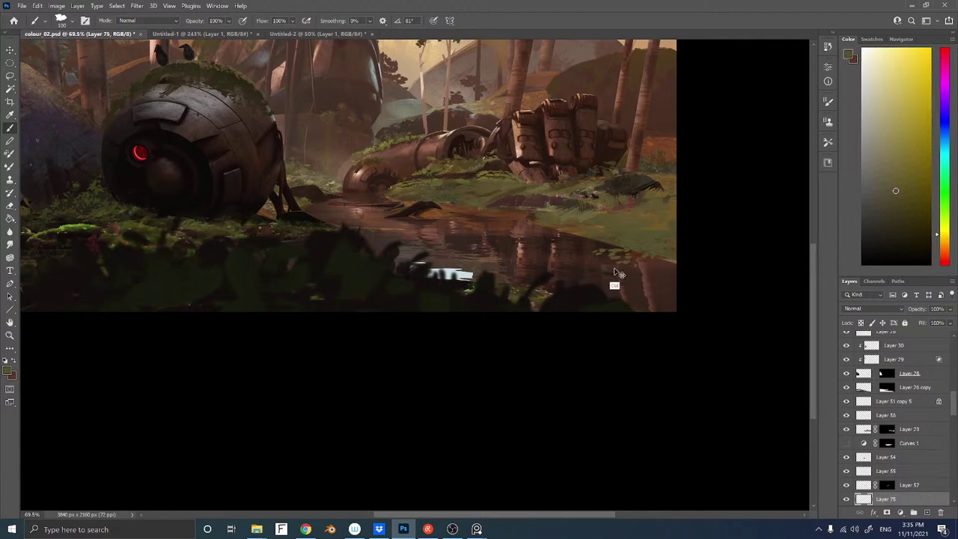
Add a new layer, paint another olive leaf patch over the water, and flatten it in perspective to match the water surface
{"action": "key", "text": "ctrl+shift+n"}
{"action": "key", "text": "Return"}
{"action": "mouse_move", "coordinate": [511, 232]}
{"action": "left_mouse_down"}
{"action": "mouse_move", "coordinate": [478, 241]}
{"action": "mouse_move", "coordinate": [456, 233]}
{"action": "mouse_move", "coordinate": [457, 243]}
{"action": "mouse_move", "coordinate": [441, 244]}
{"action": "mouse_move", "coordinate": [474, 200]}
{"action": "mouse_move", "coordinate": [444, 202]}
{"action": "mouse_move", "coordinate": [455, 224]}
{"action": "mouse_move", "coordinate": [417, 224]}
{"action": "left_mouse_up"}
{"action": "key", "text": "ctrl+t"}
{"action": "mouse_move", "coordinate": [404, 186]}
{"action": "left_mouse_down"}
{"action": "mouse_move", "coordinate": [423, 187]}
{"action": "mouse_move", "coordinate": [470, 220]}
{"action": "mouse_move", "coordinate": [464, 250]}
{"action": "left_mouse_up"}
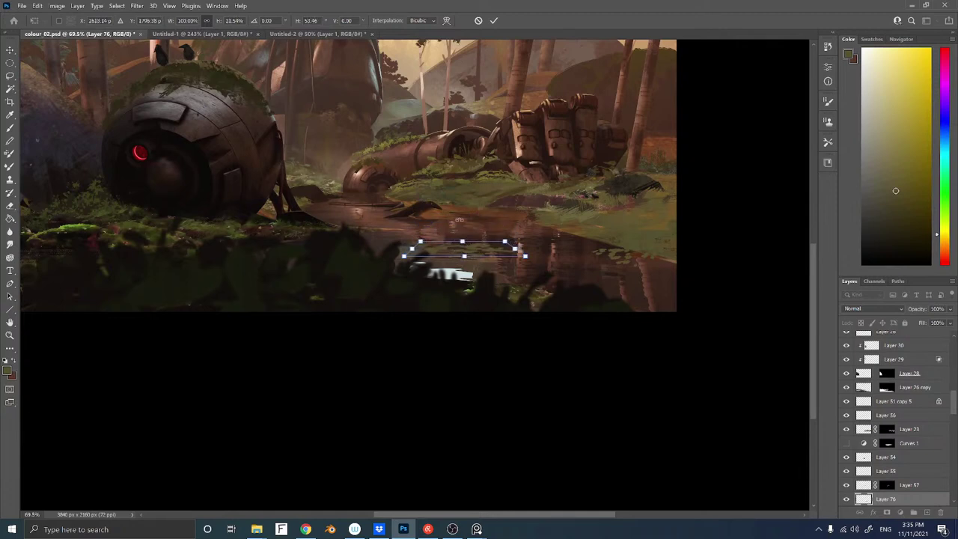
{"action": "key", "text": "Return"}
{"action": "mouse_move", "coordinate": [511, 288]}
{"action": "left_mouse_down"}
{"action": "mouse_move", "coordinate": [703, 274]}
{"action": "mouse_move", "coordinate": [698, 262]}
{"action": "mouse_move", "coordinate": [664, 269]}
{"action": "mouse_move", "coordinate": [566, 313]}
{"action": "mouse_move", "coordinate": [569, 297]}
{"action": "mouse_move", "coordinate": [574, 304]}
{"action": "mouse_move", "coordinate": [566, 300]}
{"action": "left_mouse_up"}
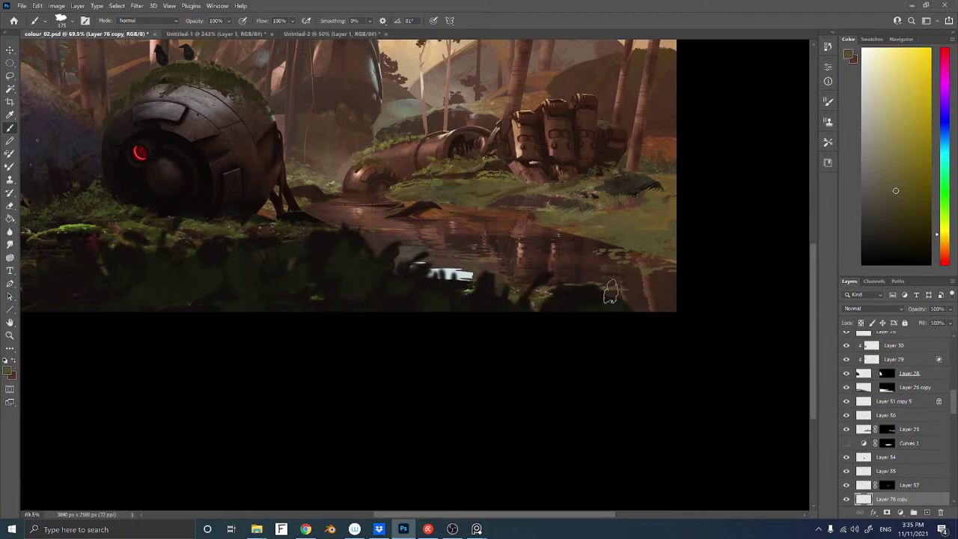
{"action": "key", "text": "ctrl+z"}
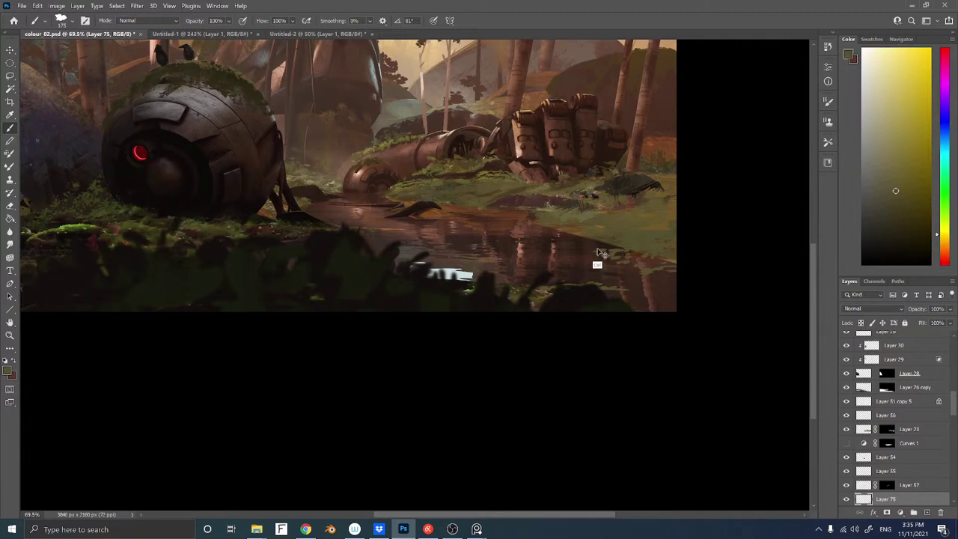
{"action": "left_click_drag", "start_coordinate": [602, 258], "coordinate": [561, 239]}
{"action": "key", "text": "ctrl+z"}
Add Layer 76 and switch to the Hard Round 35 599 brush with a very dark brown colour
{"action": "key", "text": "ctrl+shift+n"}
{"action": "key", "text": "Return"}
{"action": "right_click", "coordinate": [666, 326]}
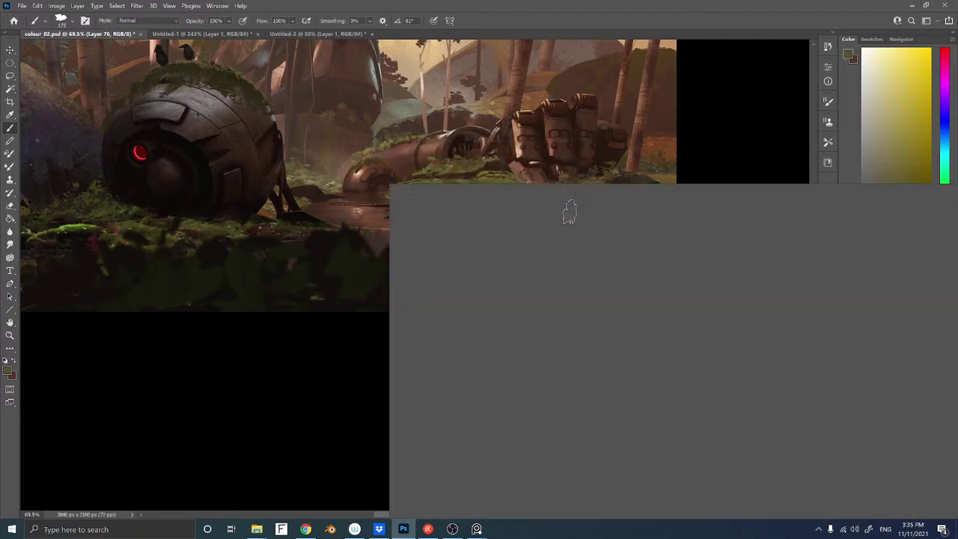
{"action": "double_click", "coordinate": [569, 350]}
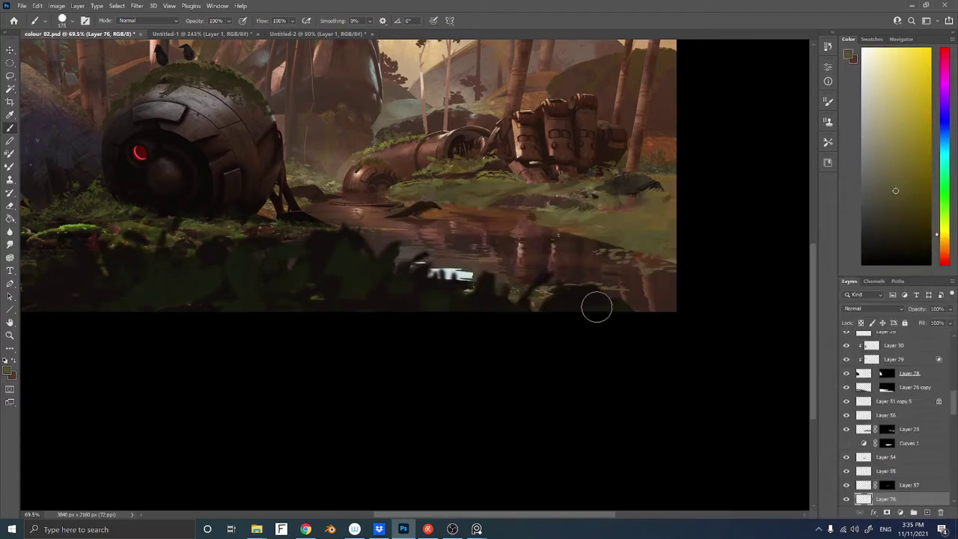
{"action": "left_click", "coordinate": [601, 238], "text": "alt"}
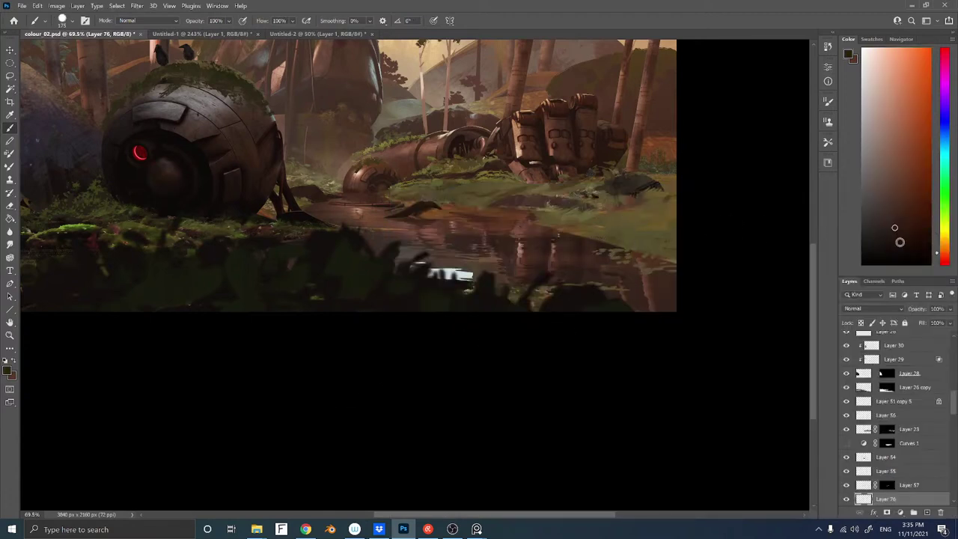
{"action": "left_click", "coordinate": [902, 237]}
With a 20 px brush, paint dark shading under the floating leaves on Layer 76 below Layer 75, and merge both layers
{"action": "key", "text": "["}
{"action": "key", "text": "["}
{"action": "key", "text": "["}
{"action": "key", "text": "["}
{"action": "key", "text": "["}
{"action": "key", "text": "["}
{"action": "key", "text": "["}
{"action": "key", "text": "["}
{"action": "key", "text": "["}
{"action": "key", "text": "["}
{"action": "key", "text": "["}
{"action": "key", "text": "["}
{"action": "key", "text": "ctrl+shift+alt+n"}
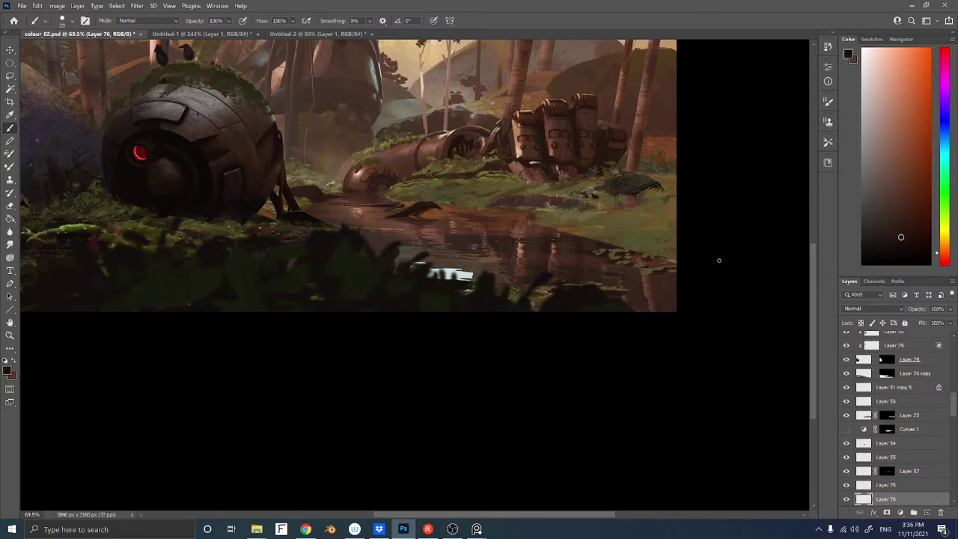
{"action": "left_click", "coordinate": [901, 487], "text": "shift"}
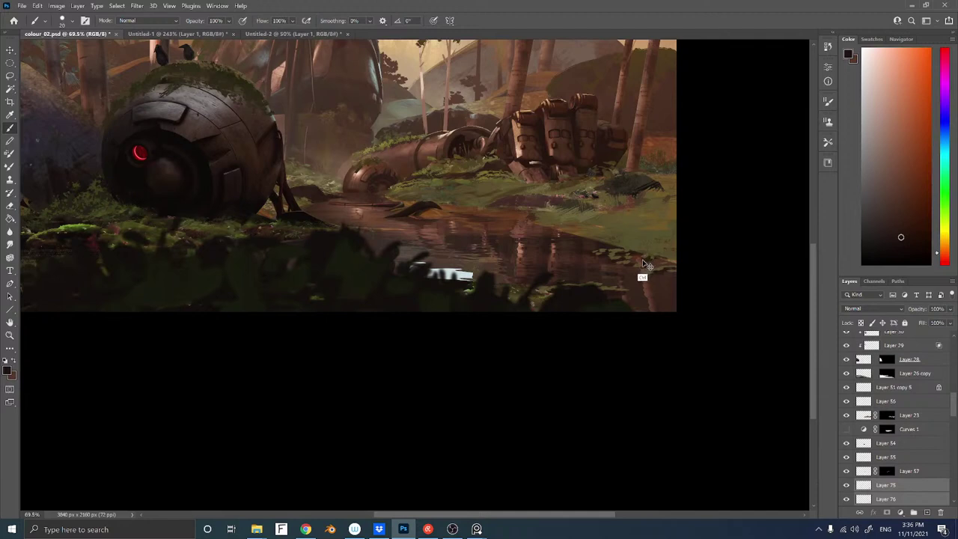
{"action": "key", "text": "ctrl+e"}
Lasso part of the floating leaf patch and place a transformed copy at the water's edge below the robot hand
{"action": "key", "text": "l"}
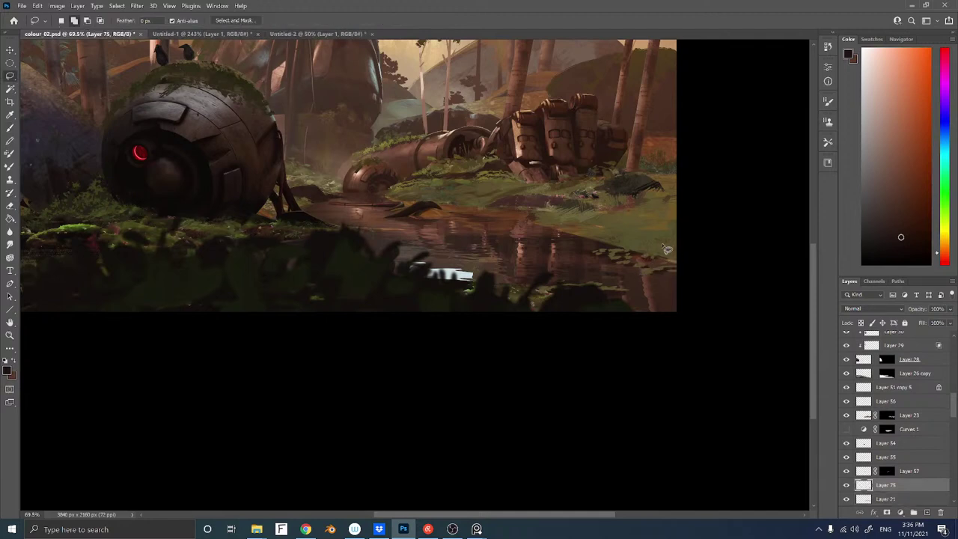
{"action": "mouse_move", "coordinate": [667, 249]}
{"action": "left_mouse_down"}
{"action": "mouse_move", "coordinate": [602, 244]}
{"action": "mouse_move", "coordinate": [687, 291]}
{"action": "mouse_move", "coordinate": [695, 261]}
{"action": "mouse_move", "coordinate": [555, 260]}
{"action": "mouse_move", "coordinate": [482, 211]}
{"action": "mouse_move", "coordinate": [498, 230]}
{"action": "mouse_move", "coordinate": [484, 210]}
{"action": "mouse_move", "coordinate": [516, 217]}
{"action": "mouse_move", "coordinate": [506, 221]}
{"action": "mouse_move", "coordinate": [565, 205]}
{"action": "left_mouse_up"}
{"action": "key", "text": "ctrl+t"}
{"action": "key", "text": "Return"}
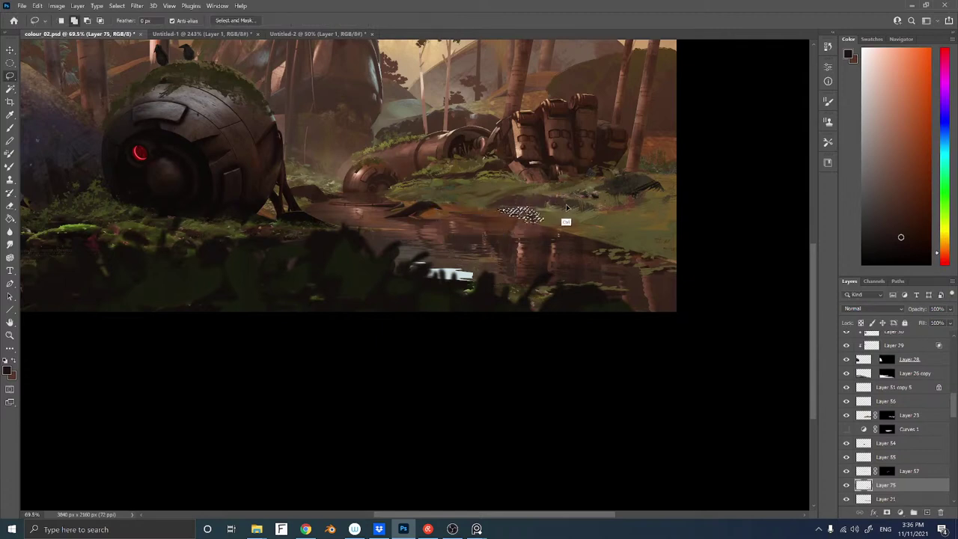
{"action": "key", "text": "ctrl+d"}
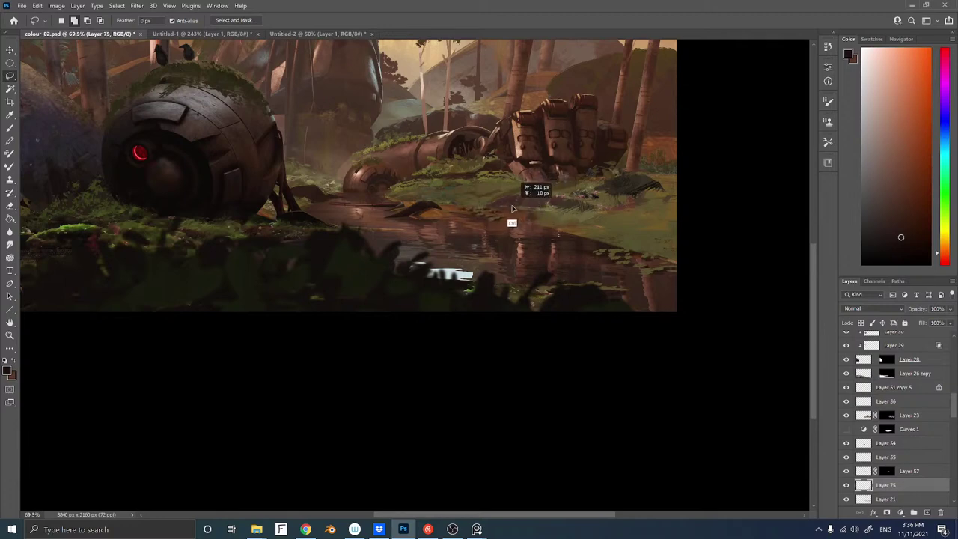
Raise Layer 75 through the layer stack to above Layer 51 copy 4
{"action": "key", "text": "ctrl+bracketright"}
{"action": "key", "text": "ctrl+bracketright"}
{"action": "key", "text": "ctrl+bracketright"}
{"action": "key", "text": "ctrl+bracketright"}
{"action": "key", "text": "ctrl+bracketright"}
{"action": "key", "text": "ctrl+bracketright"}
{"action": "key", "text": "ctrl+bracketright"}
{"action": "key", "text": "ctrl+bracketright"}
{"action": "key", "text": "ctrl+bracketright"}
{"action": "key", "text": "ctrl+bracketright"}
{"action": "key", "text": "ctrl+bracketright"}
{"action": "key", "text": "ctrl+bracketright"}
{"action": "key", "text": "ctrl+bracketright"}
{"action": "key", "text": "ctrl+bracketright"}
{"action": "key", "text": "ctrl+bracketright"}
{"action": "key", "text": "ctrl+bracketright"}
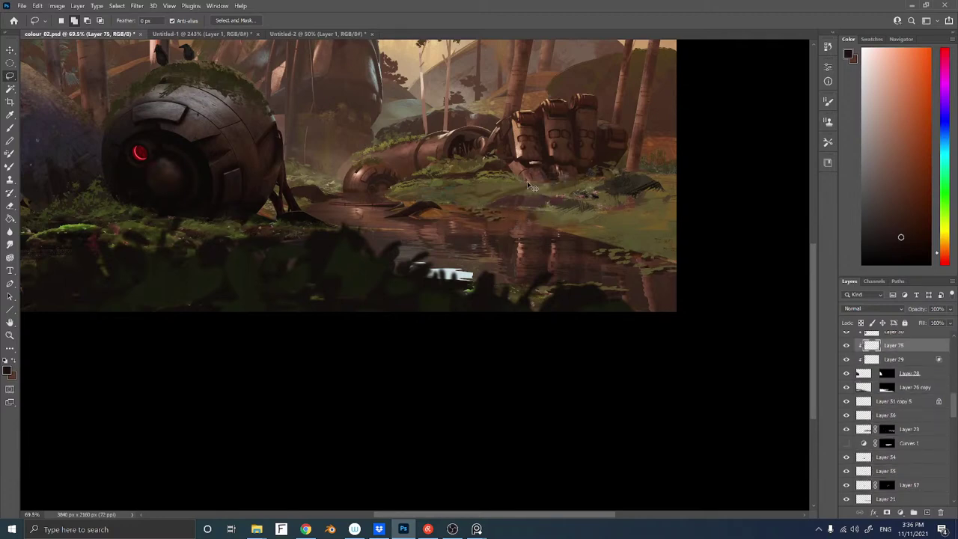
{"action": "key", "text": "ctrl+bracketright"}
{"action": "key", "text": "ctrl+bracketright"}
{"action": "key", "text": "ctrl+bracketright"}
{"action": "key", "text": "ctrl+bracketright"}
{"action": "key", "text": "ctrl+bracketright"}
{"action": "key", "text": "ctrl+bracketright"}
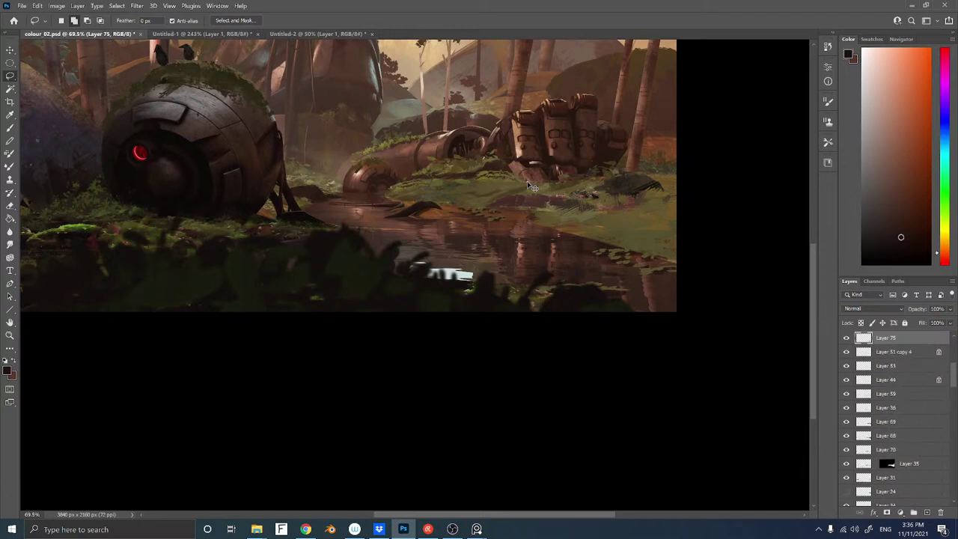
Bring Layer 75 above Layer 51 and reposition the leaf patch along the bank's edge
{"action": "key", "text": "ctrl+t"}
{"action": "left_click_drag", "start_coordinate": [481, 223], "coordinate": [484, 210]}
{"action": "key", "text": "Return"}
{"action": "key", "text": "l"}
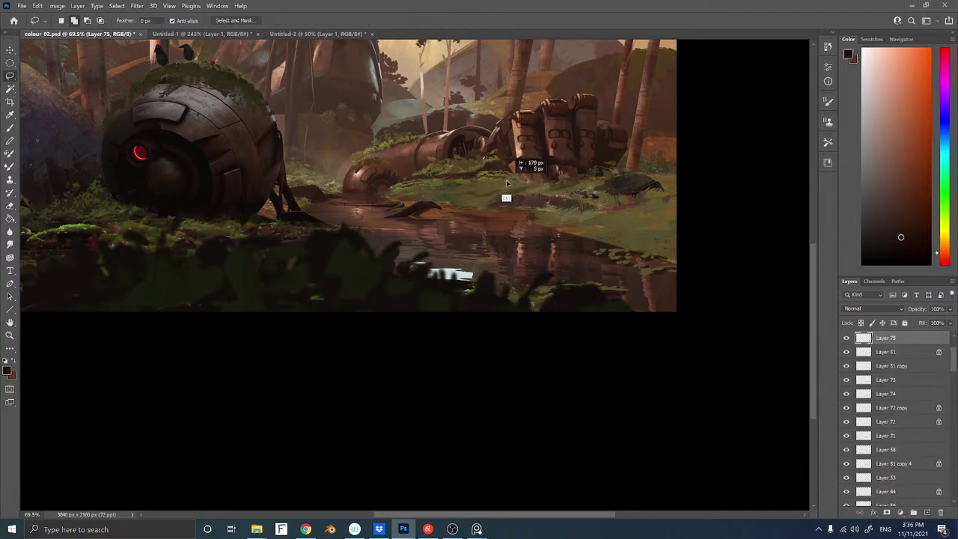
{"action": "key", "text": "ctrl+l"}
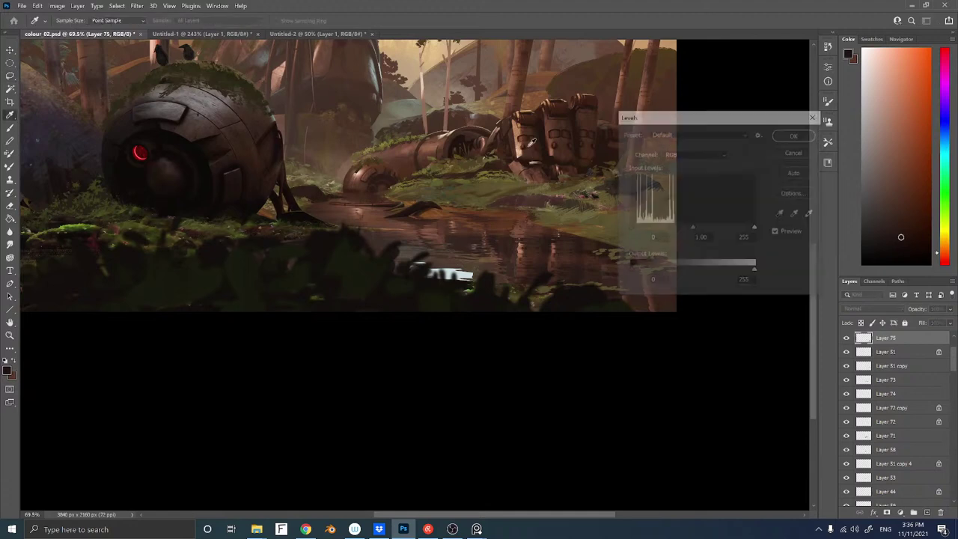
{"action": "key", "text": "Escape"}
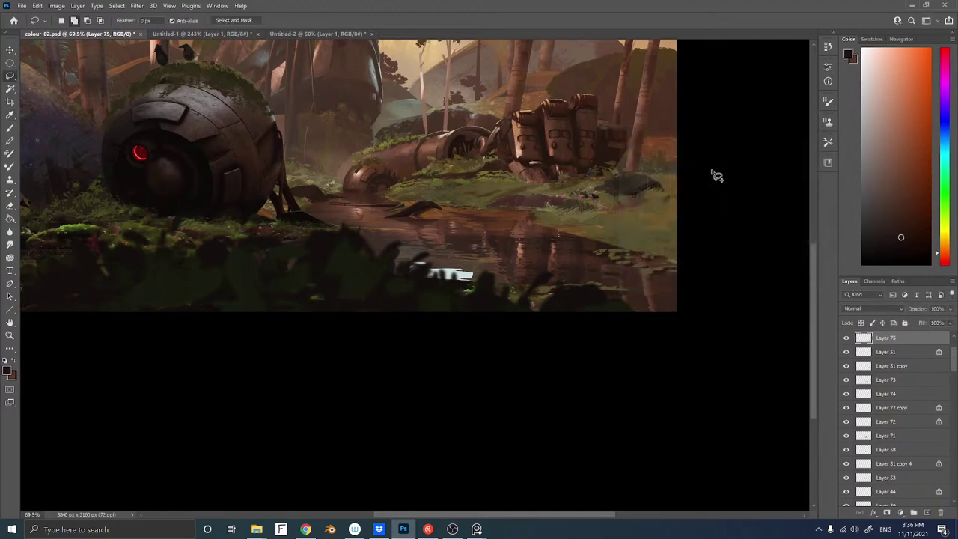
Select Layer 8 and paint dark brown over the bright white patch in the water with a 40 px brush
{"action": "key", "text": "b"}
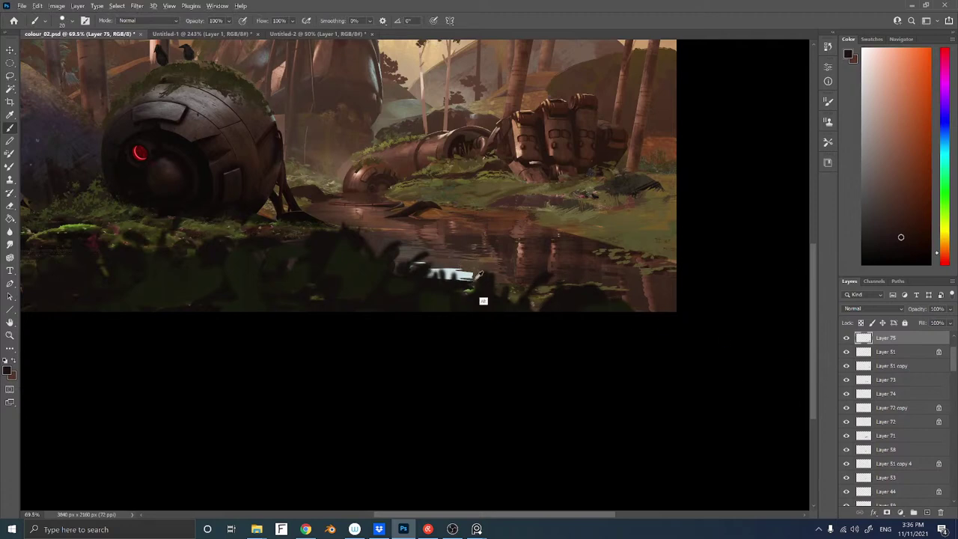
{"action": "right_click", "coordinate": [442, 258], "text": "ctrl"}
{"action": "left_click", "coordinate": [468, 262]}
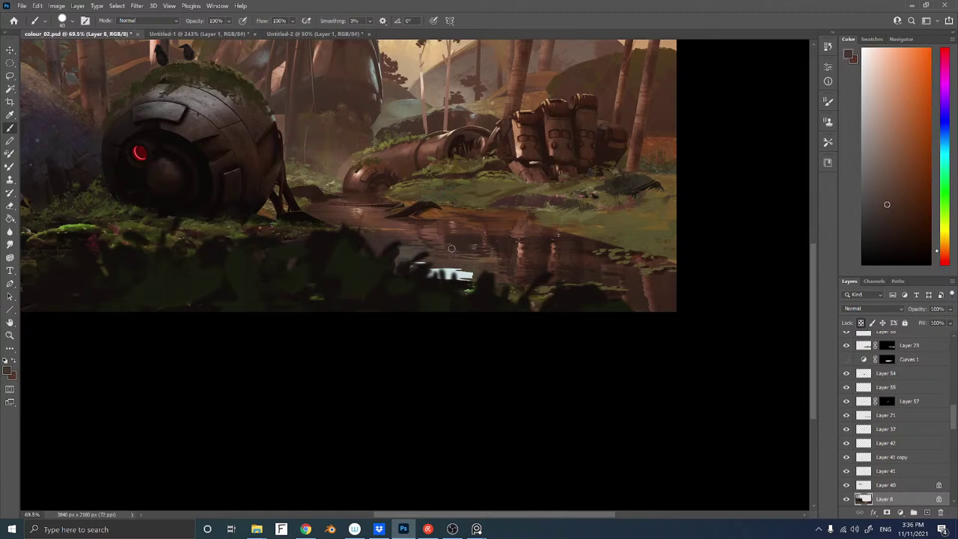
{"action": "mouse_move", "coordinate": [468, 272]}
{"action": "left_mouse_down"}
{"action": "mouse_move", "coordinate": [411, 274]}
{"action": "mouse_move", "coordinate": [407, 261]}
{"action": "mouse_move", "coordinate": [450, 277]}
{"action": "mouse_move", "coordinate": [487, 276]}
{"action": "mouse_move", "coordinate": [390, 252]}
{"action": "left_mouse_up"}
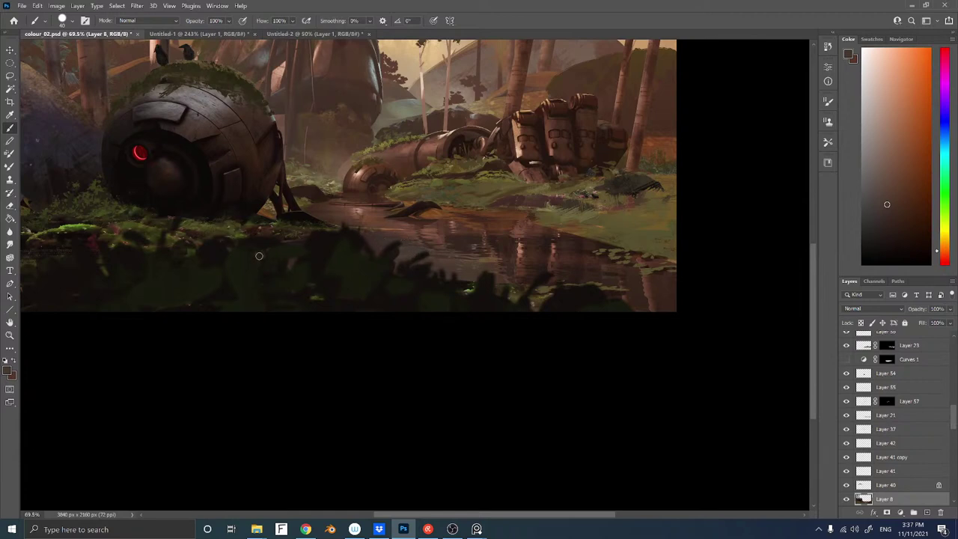
Add a new layer above Layer 7 and choose Sampled Brush 3 613
{"action": "right_click", "coordinate": [415, 214], "text": "ctrl"}
{"action": "left_click", "coordinate": [431, 212]}
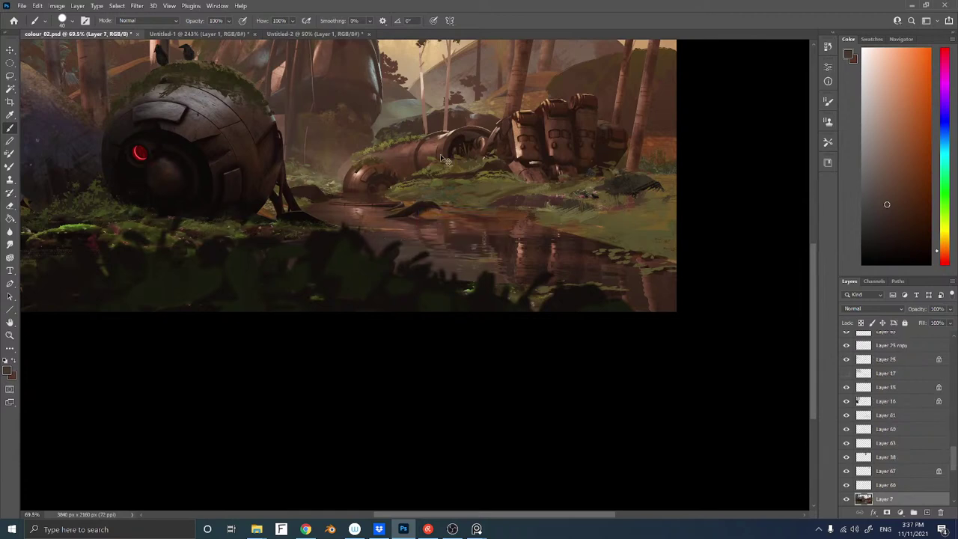
{"action": "right_click", "coordinate": [442, 159]}
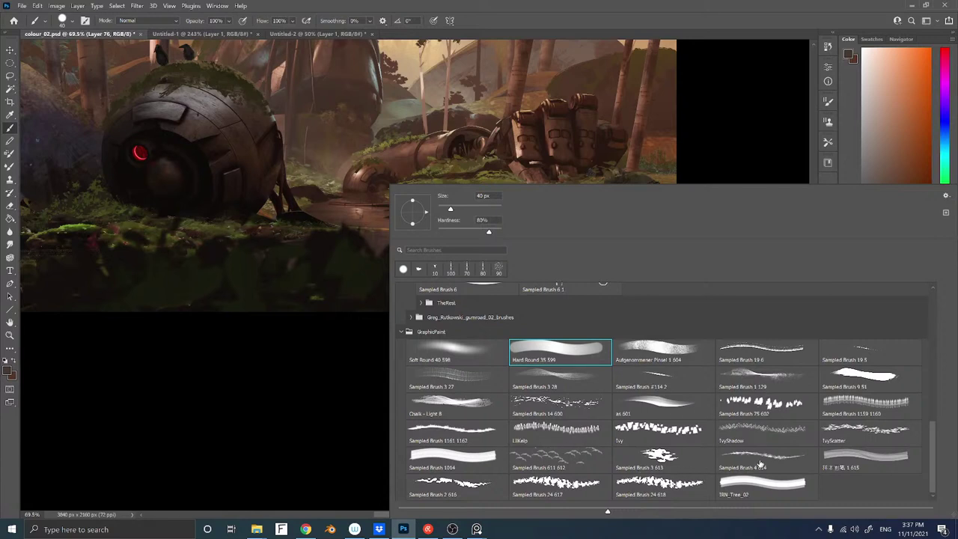
{"action": "double_click", "coordinate": [652, 457]}
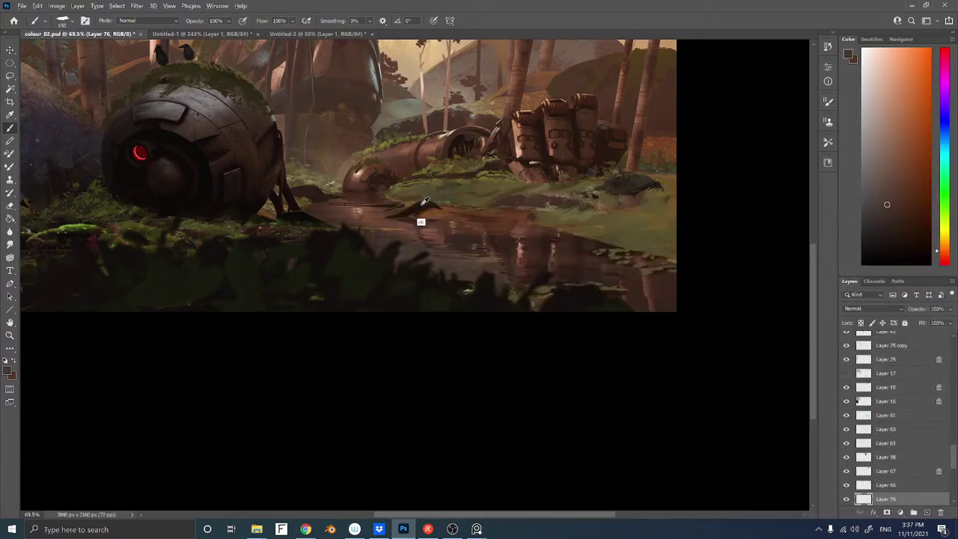
Paint small olive and dark brown strokes over the dark mound jutting into the water, using colours sampled nearby
{"action": "left_click", "coordinate": [449, 212], "text": "alt"}
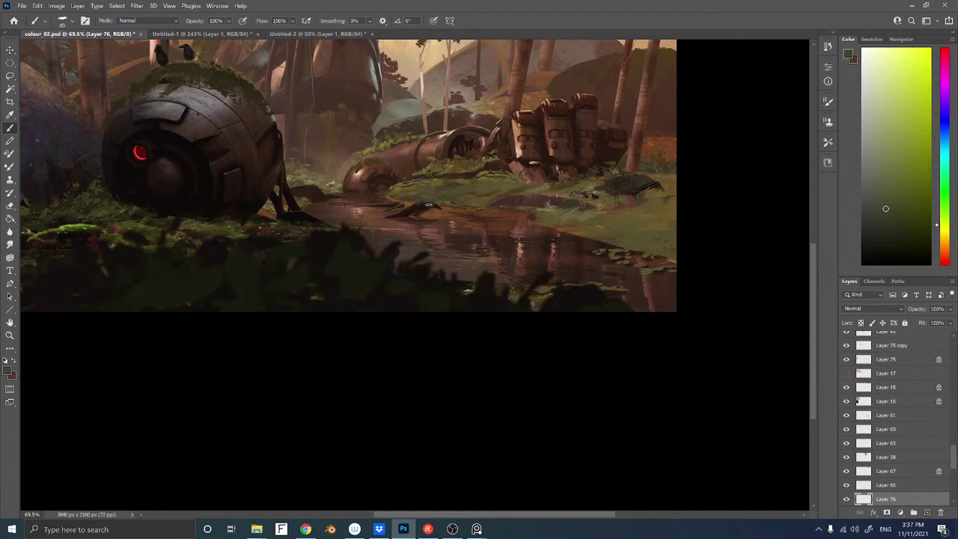
{"action": "key", "text": "bracketleft"}
{"action": "left_click", "coordinate": [423, 217], "text": "alt"}
{"action": "left_click_drag", "start_coordinate": [426, 210], "coordinate": [438, 212]}
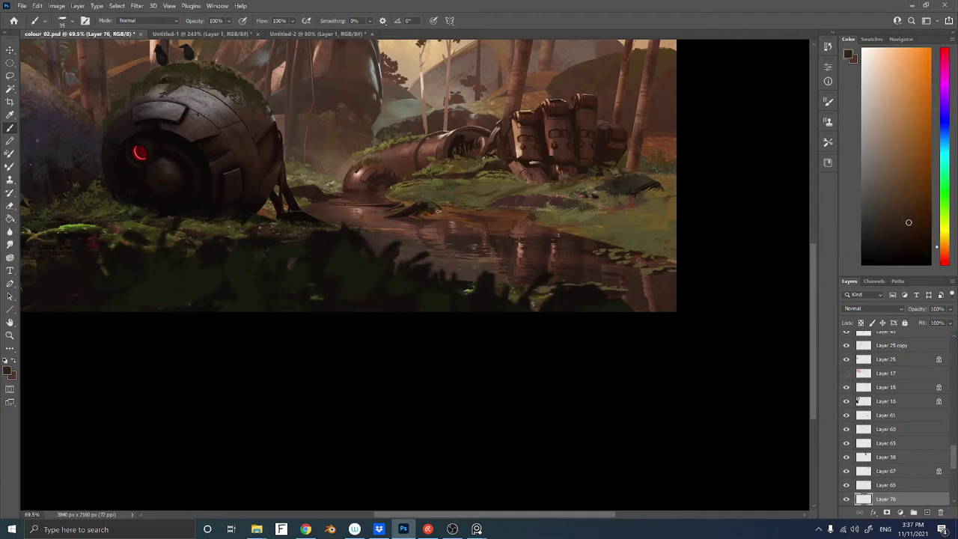
{"action": "left_click", "coordinate": [435, 210], "text": "alt"}
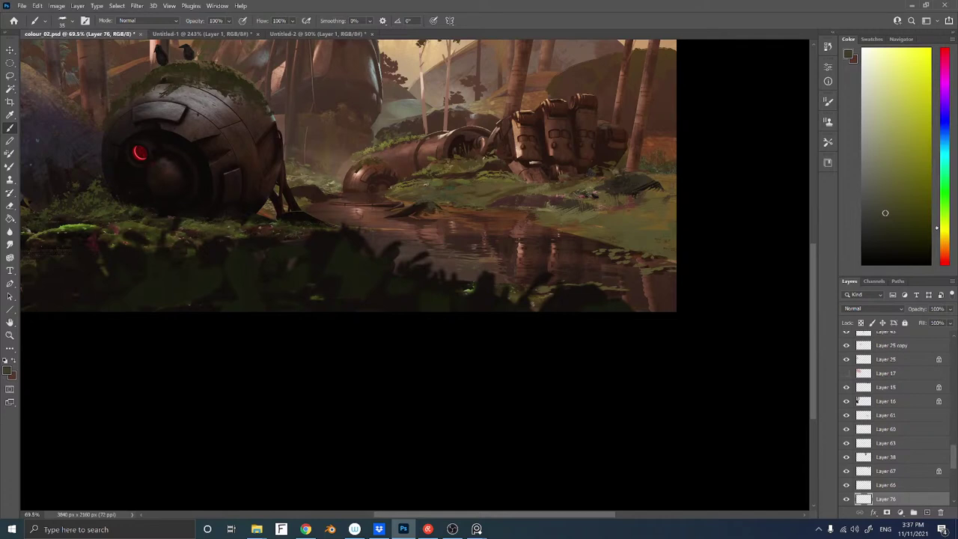
Switch to the tapered brush angled at 90° and paint golden-brown accents on the mound at 20 px
{"action": "right_click", "coordinate": [426, 185]}
{"action": "double_click", "coordinate": [646, 408]}
{"action": "left_click", "coordinate": [425, 216], "text": "alt"}
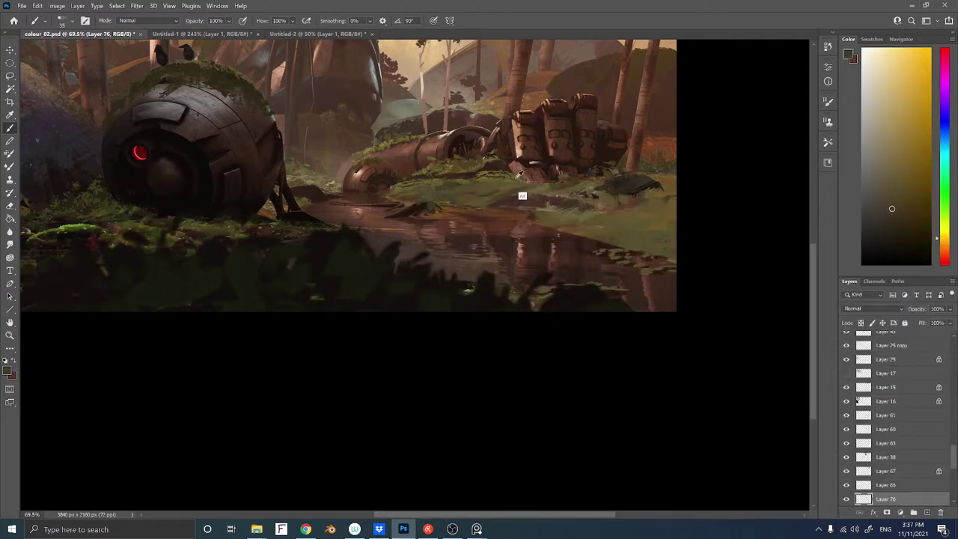
{"action": "left_click", "coordinate": [906, 162]}
{"action": "key", "text": "bracketleft"}
{"action": "key", "text": "bracketleft"}
{"action": "key", "text": "bracketright"}
{"action": "key", "text": "bracketright"}
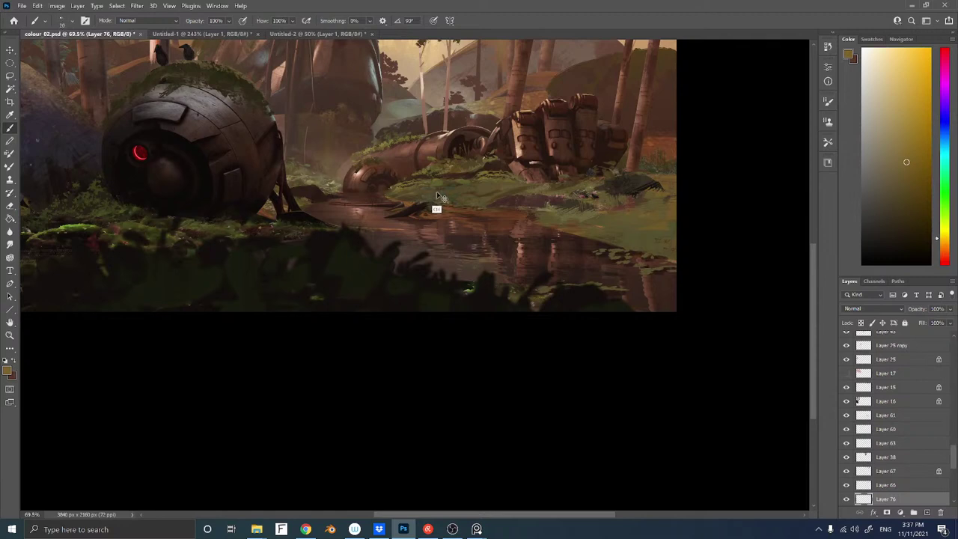
Add Layer 77 for the mound's details and raise it to the very top of the layer stack
{"action": "key", "text": "ctrl+shift+alt+n"}
{"action": "key", "text": "ctrl+bracketright"}
{"action": "key", "text": "ctrl+bracketright"}
{"action": "key", "text": "ctrl+bracketright"}
{"action": "key", "text": "ctrl+bracketright"}
{"action": "key", "text": "ctrl+bracketright"}
{"action": "key", "text": "ctrl+bracketright"}
{"action": "key", "text": "ctrl+bracketright"}
{"action": "key", "text": "ctrl+bracketright"}
{"action": "key", "text": "ctrl+bracketright"}
{"action": "key", "text": "ctrl+bracketright"}
{"action": "key", "text": "ctrl+bracketright"}
{"action": "key", "text": "ctrl+bracketright"}
{"action": "key", "text": "ctrl+bracketright"}
{"action": "key", "text": "ctrl+bracketright"}
{"action": "key", "text": "ctrl+bracketright"}
{"action": "key", "text": "ctrl+bracketright"}
{"action": "key", "text": "ctrl+bracketright"}
{"action": "key", "text": "ctrl+bracketright"}
{"action": "key", "text": "ctrl+bracketright"}
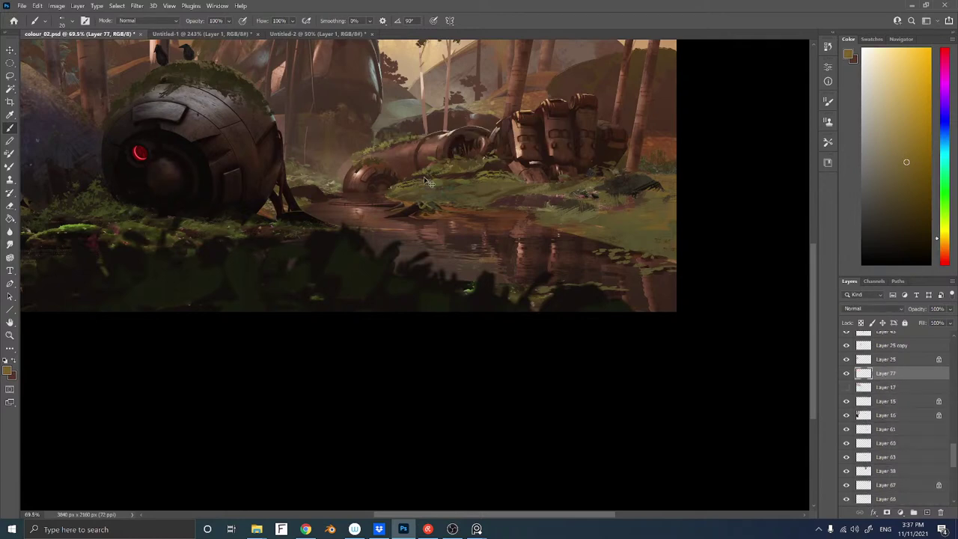
{"action": "key", "text": "ctrl+bracketright"}
{"action": "key", "text": "ctrl+bracketright"}
{"action": "key", "text": "ctrl+bracketright"}
{"action": "key", "text": "ctrl+bracketright"}
{"action": "key", "text": "ctrl+bracketright"}
{"action": "key", "text": "ctrl+bracketright"}
{"action": "key", "text": "ctrl+bracketright"}
{"action": "key", "text": "ctrl+bracketright"}
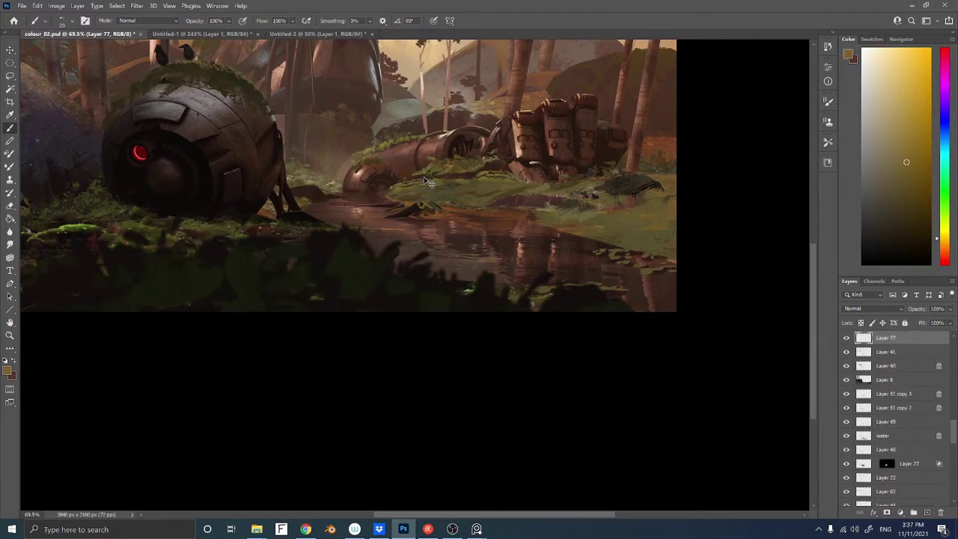
{"action": "key", "text": "ctrl+bracketright"}
{"action": "key", "text": "ctrl+bracketright"}
{"action": "key", "text": "ctrl+bracketright"}
{"action": "key", "text": "ctrl+bracketright"}
{"action": "key", "text": "ctrl+bracketright"}
{"action": "key", "text": "ctrl+bracketright"}
{"action": "key", "text": "ctrl+bracketright"}
{"action": "key", "text": "ctrl+bracketright"}
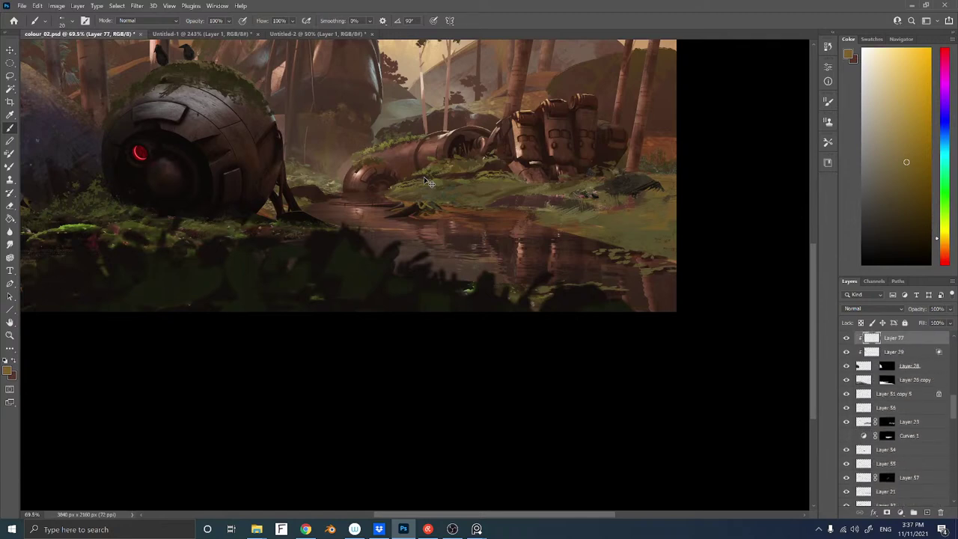
{"action": "key", "text": "ctrl+bracketright"}
{"action": "key", "text": "ctrl+bracketright"}
{"action": "key", "text": "ctrl+bracketright"}
{"action": "key", "text": "ctrl+bracketright"}
{"action": "key", "text": "ctrl+bracketright"}
{"action": "key", "text": "ctrl+bracketright"}
{"action": "key", "text": "ctrl+bracketright"}
{"action": "key", "text": "ctrl+bracketright"}
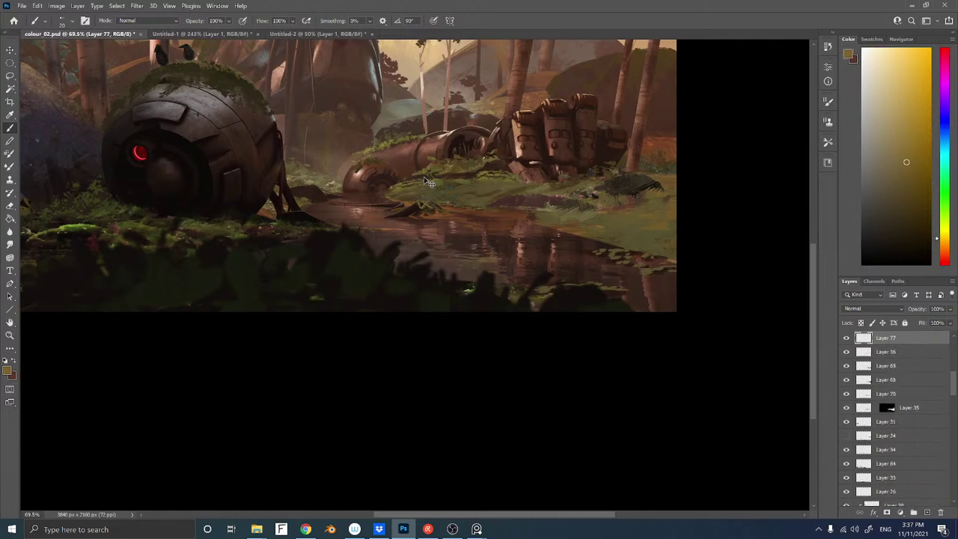
{"action": "key", "text": "ctrl+bracketright"}
{"action": "key", "text": "ctrl+bracketright"}
{"action": "key", "text": "ctrl+bracketright"}
{"action": "key", "text": "ctrl+bracketright"}
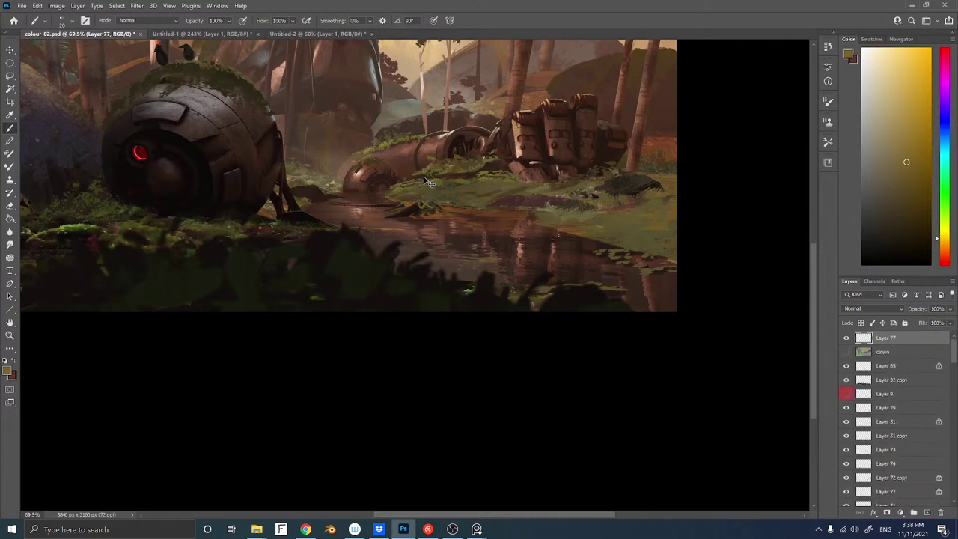
Lower Layer 77 in the layer stack so it sits directly below Layer 51 copy
{"action": "key", "text": "ctrl+bracketleft"}
{"action": "key", "text": "ctrl+bracketleft"}
{"action": "key", "text": "ctrl+bracketleft"}
{"action": "key", "text": "ctrl+bracketleft"}
{"action": "key", "text": "ctrl+bracketleft"}
{"action": "key", "text": "ctrl+bracketleft"}
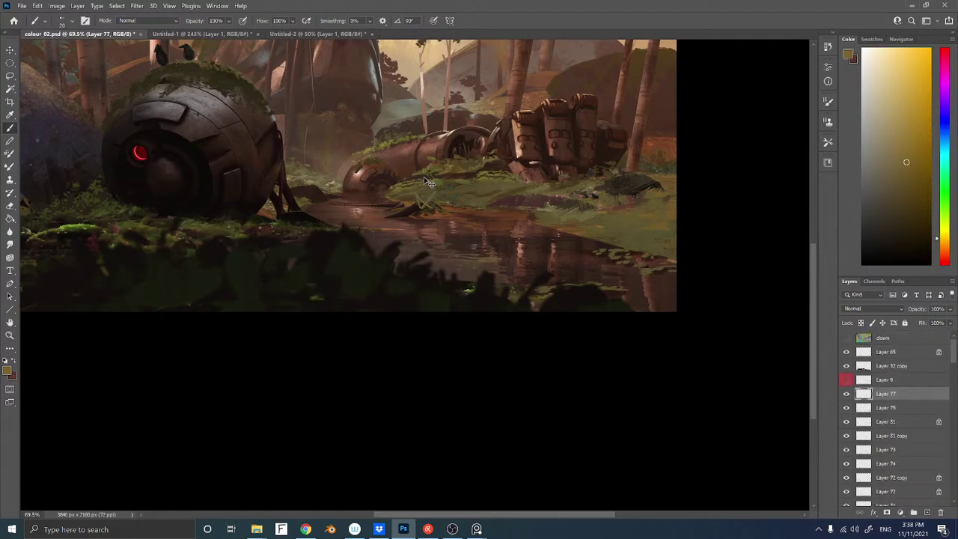
{"action": "key", "text": "ctrl+bracketleft"}
{"action": "key", "text": "ctrl+bracketleft"}
{"action": "key", "text": "ctrl+bracketleft"}
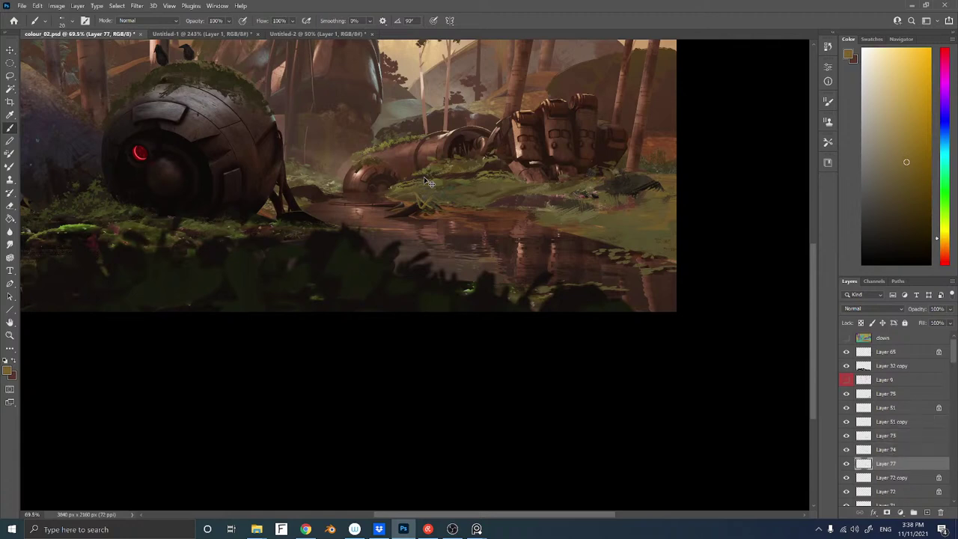
{"action": "key", "text": "ctrl+bracketright"}
{"action": "key", "text": "ctrl+bracketright"}
{"action": "key", "text": "ctrl+bracketright"}
{"action": "key", "text": "ctrl+bracketleft"}
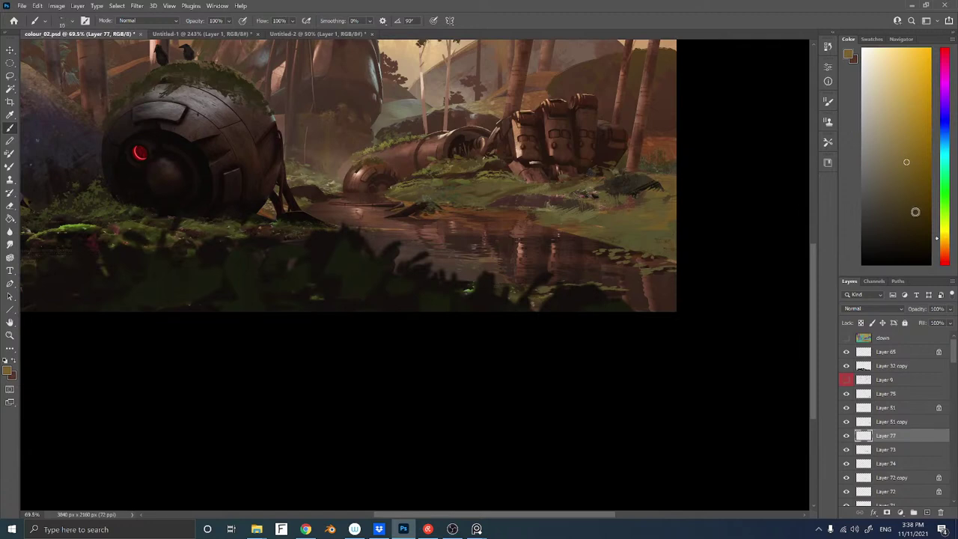
Paint small light yellow-green accents on the mound at 10 px and save the document
{"action": "left_click", "coordinate": [945, 230]}
{"action": "left_click", "coordinate": [895, 115]}
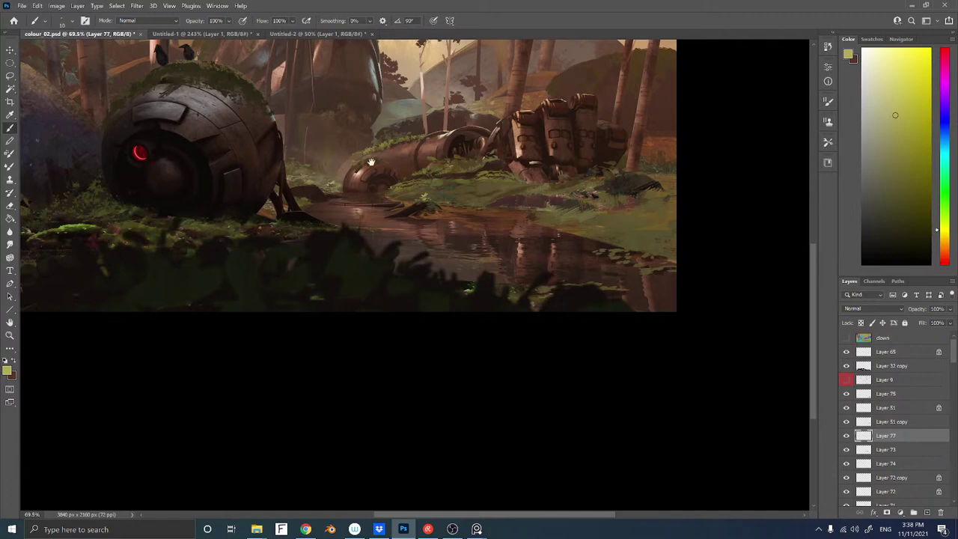
{"action": "mouse_move", "coordinate": [389, 171]}
{"action": "left_mouse_down"}
{"action": "mouse_move", "coordinate": [509, 188]}
{"action": "mouse_move", "coordinate": [505, 287]}
{"action": "mouse_move", "coordinate": [477, 256]}
{"action": "mouse_move", "coordinate": [507, 242]}
{"action": "left_mouse_up"}
{"action": "key", "text": "z"}
{"action": "key", "text": "b"}
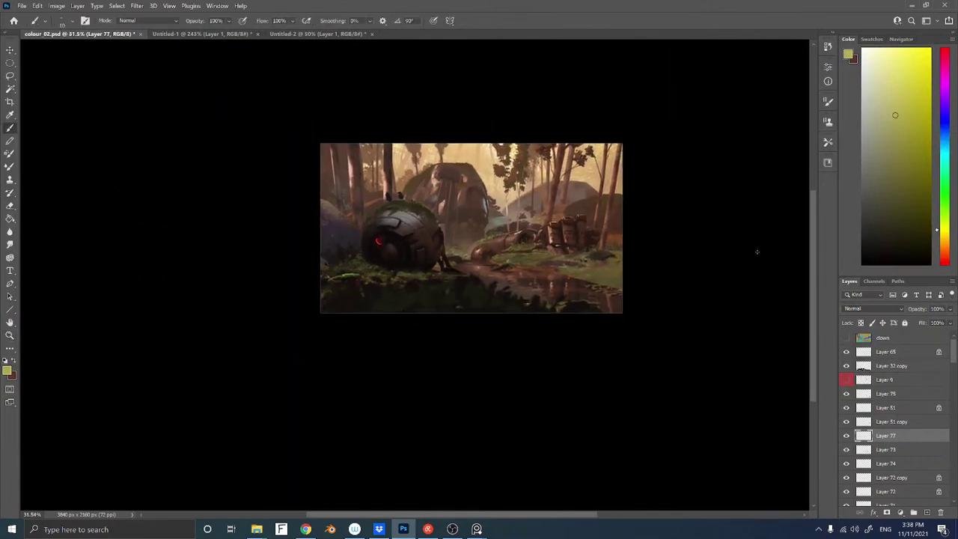
{"action": "key", "text": "ctrl+s"}
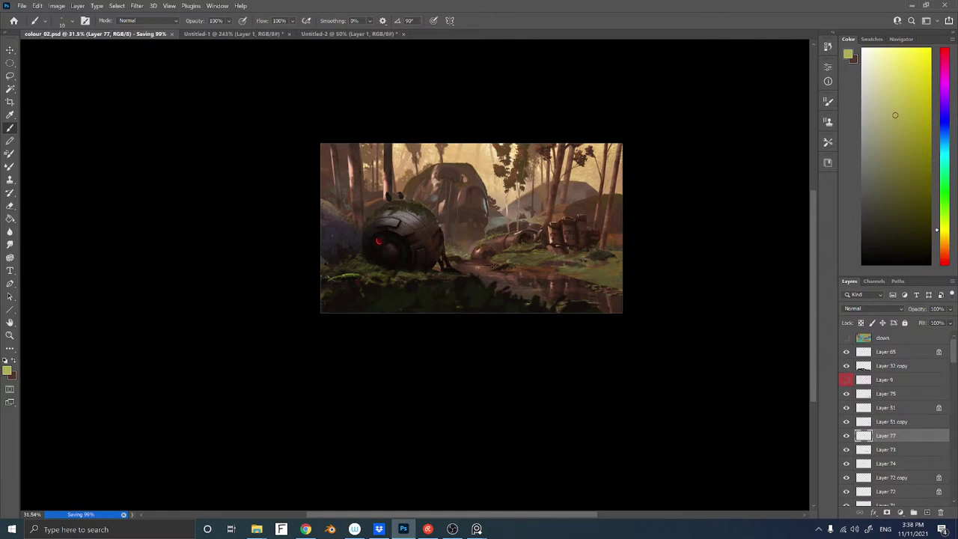
Select Layer 28, which holds the bluish rock beside the sphere, directly from the canvas
{"action": "left_click_drag", "start_coordinate": [497, 225], "coordinate": [493, 261]}
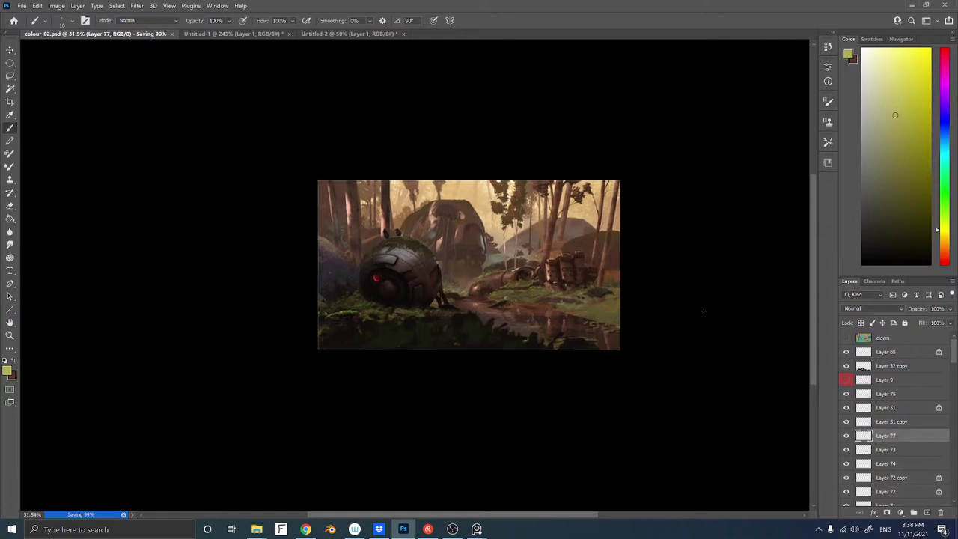
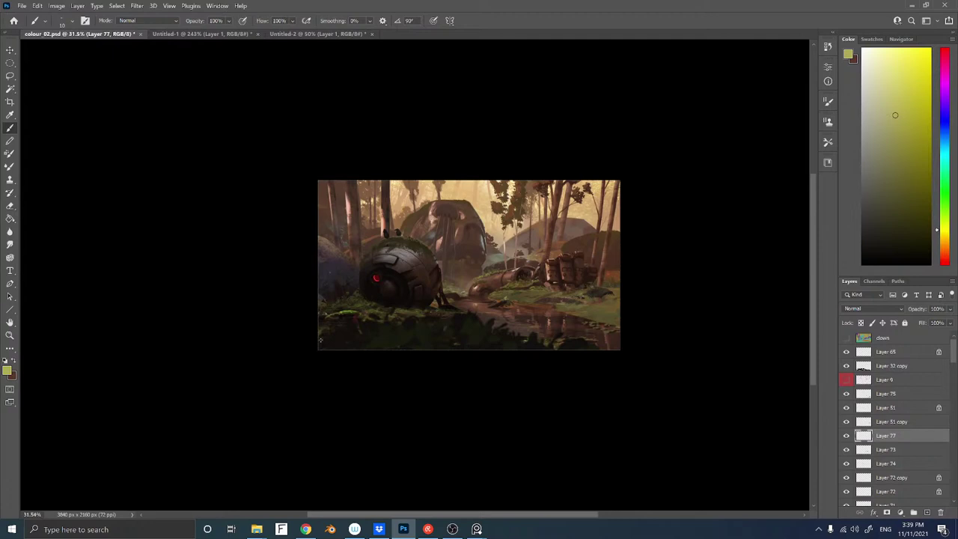
{"action": "scroll", "coordinate": [506, 299], "scroll_direction": "down", "scroll_amount": 2}
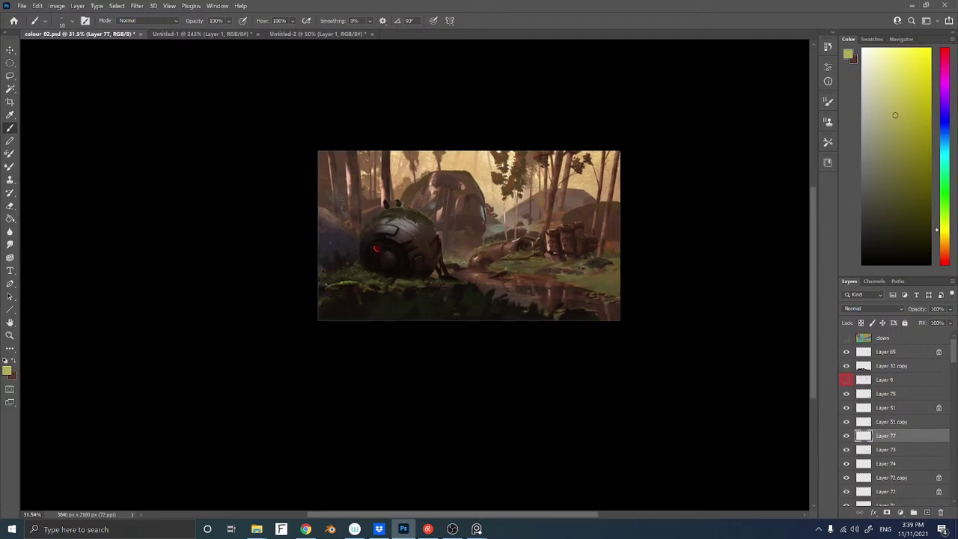
{"action": "left_click_drag", "start_coordinate": [436, 247], "coordinate": [471, 254]}
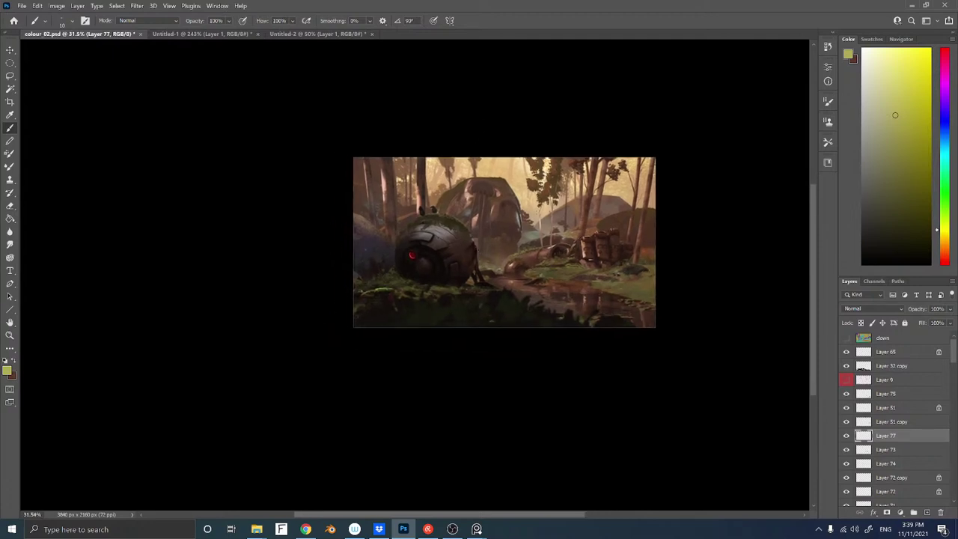
{"action": "key", "text": "z"}
{"action": "mouse_move", "coordinate": [377, 245]}
{"action": "left_mouse_down"}
{"action": "mouse_move", "coordinate": [400, 248]}
{"action": "mouse_move", "coordinate": [415, 217]}
{"action": "left_mouse_up"}
{"action": "key", "text": "b"}
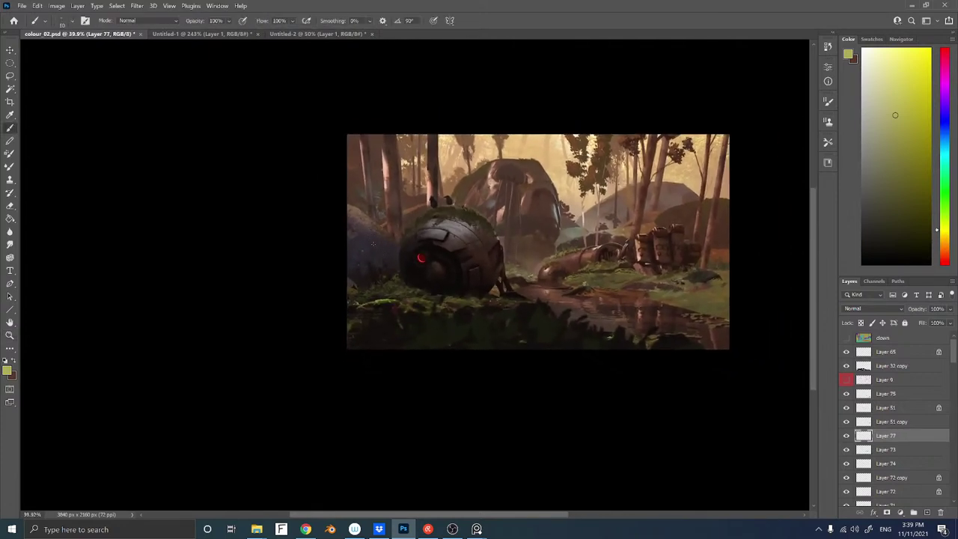
{"action": "right_click", "coordinate": [375, 246], "text": "ctrl"}
{"action": "left_click", "coordinate": [382, 247]}
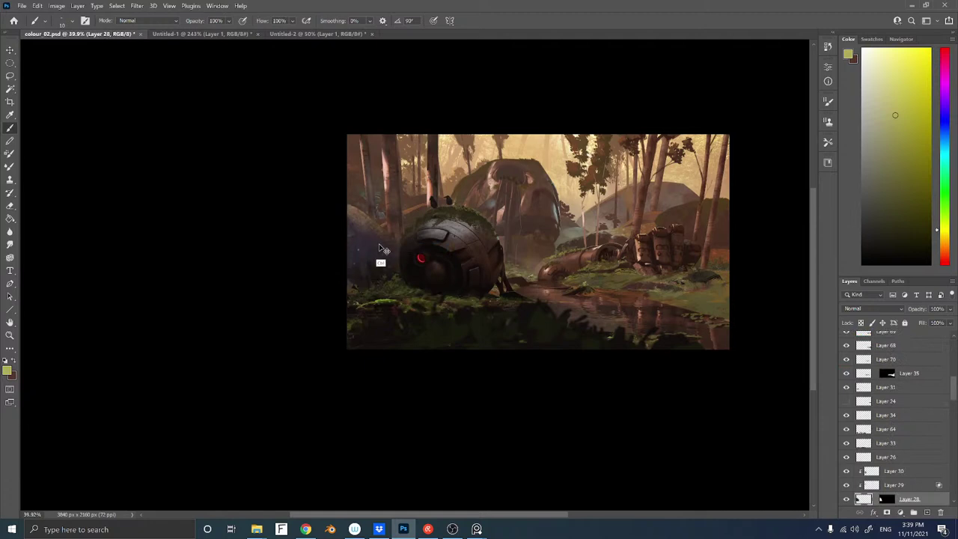
{"action": "key", "text": "ctrl+l"}
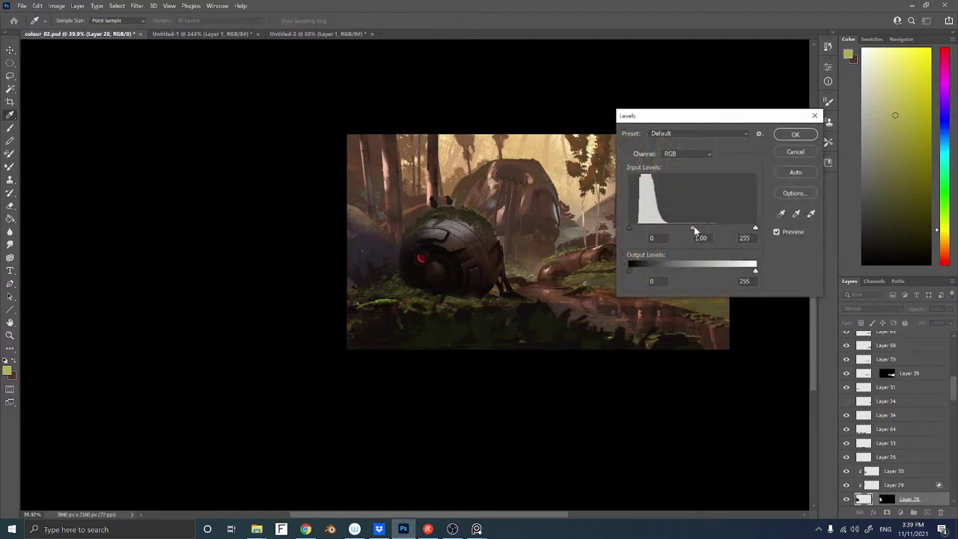
{"action": "mouse_move", "coordinate": [695, 233]}
{"action": "left_mouse_down"}
{"action": "mouse_move", "coordinate": [710, 232]}
{"action": "mouse_move", "coordinate": [696, 232]}
{"action": "left_mouse_up"}
{"action": "left_click", "coordinate": [803, 154]}
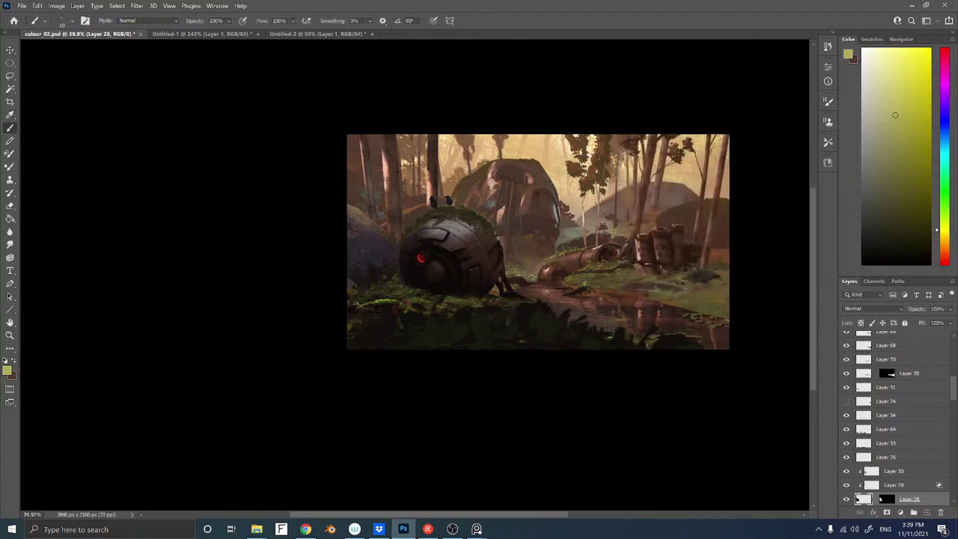
Sample the near-black colour at the rock's base and add a new clipped layer above Layer 30
{"action": "left_click", "coordinate": [370, 274], "text": "alt"}
{"action": "key", "text": "ctrl+shift+n"}
{"action": "key", "text": "Return"}
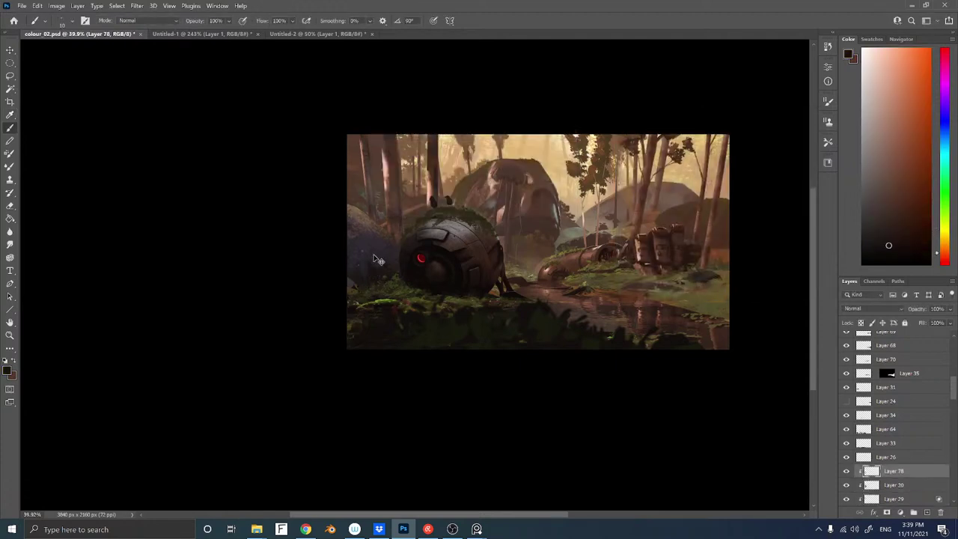
Darken the bluish rock beside the sphere with broad 175–200 px strokes in dark tones sampled from around it
{"action": "key", "text": "bracketright"}
{"action": "key", "text": "bracketright"}
{"action": "key", "text": "bracketright"}
{"action": "key", "text": "bracketright"}
{"action": "key", "text": "bracketright"}
{"action": "key", "text": "bracketright"}
{"action": "key", "text": "bracketright"}
{"action": "key", "text": "bracketright"}
{"action": "key", "text": "bracketright"}
{"action": "key", "text": "bracketright"}
{"action": "key", "text": "bracketright"}
{"action": "key", "text": "bracketright"}
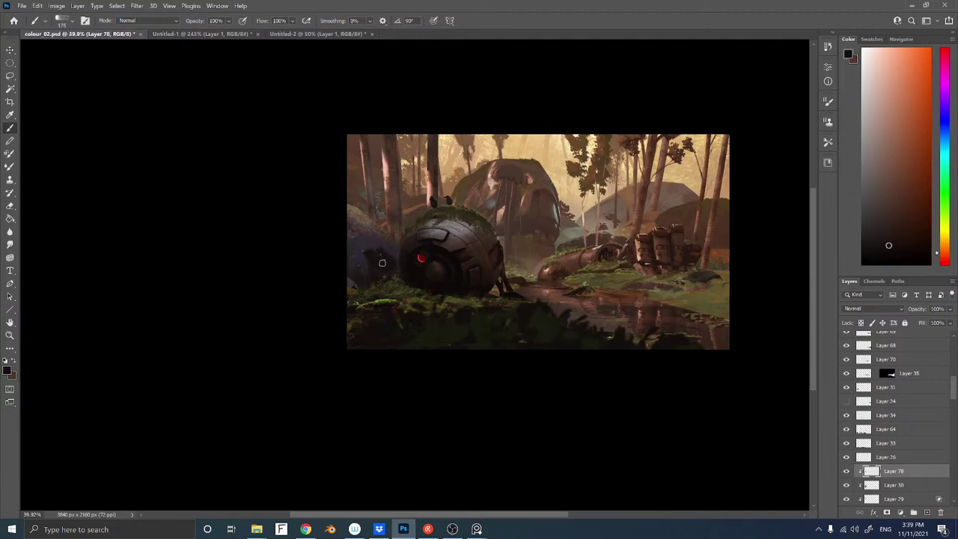
{"action": "left_click", "coordinate": [374, 275]}
{"action": "left_click", "coordinate": [358, 287], "text": "alt"}
{"action": "left_click", "coordinate": [356, 289], "text": "alt"}
{"action": "left_click", "coordinate": [358, 269], "text": "alt"}
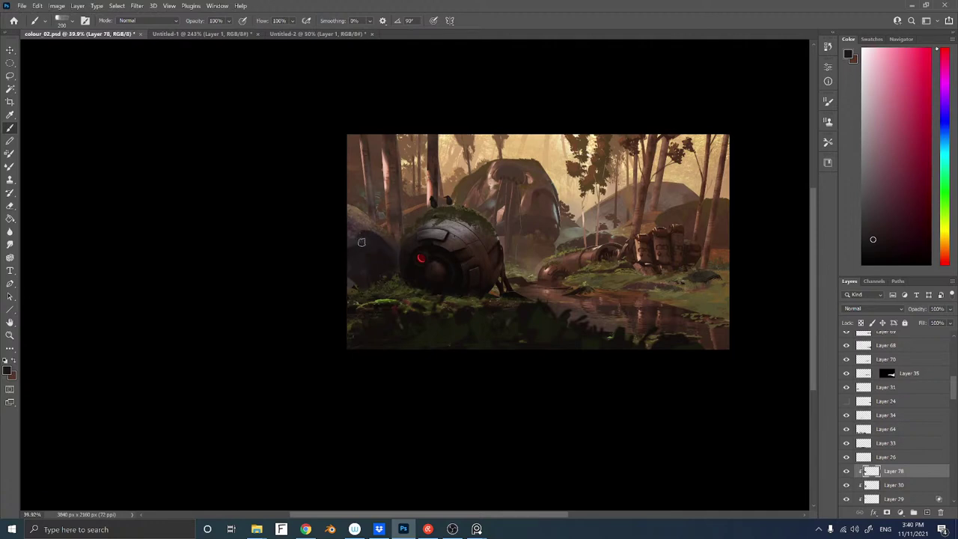
{"action": "left_click", "coordinate": [383, 274], "text": "alt"}
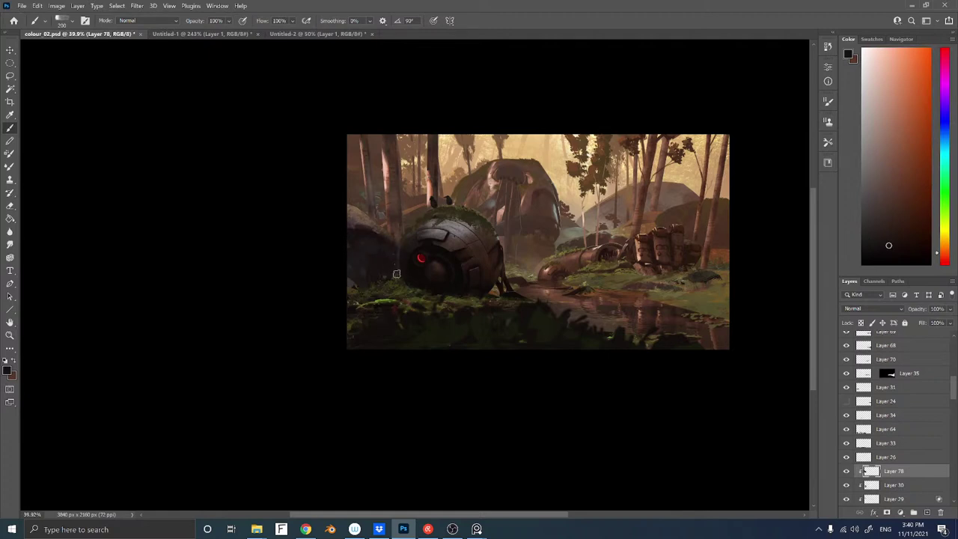
Erase parts of the dark shading on the rock with a textured eraser at 250 px
{"action": "key", "text": "["}
{"action": "key", "text": "["}
{"action": "key", "text": "["}
{"action": "key", "text": "["}
{"action": "key", "text": "["}
{"action": "key", "text": "["}
{"action": "key", "text": "e"}
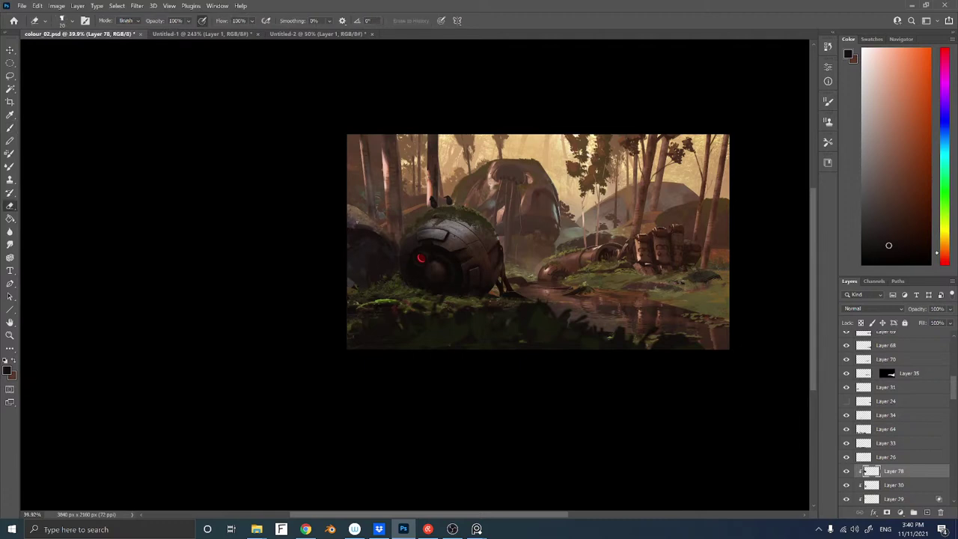
{"action": "key", "text": "bracketright"}
{"action": "key", "text": "bracketright"}
{"action": "key", "text": "bracketright"}
{"action": "key", "text": "bracketright"}
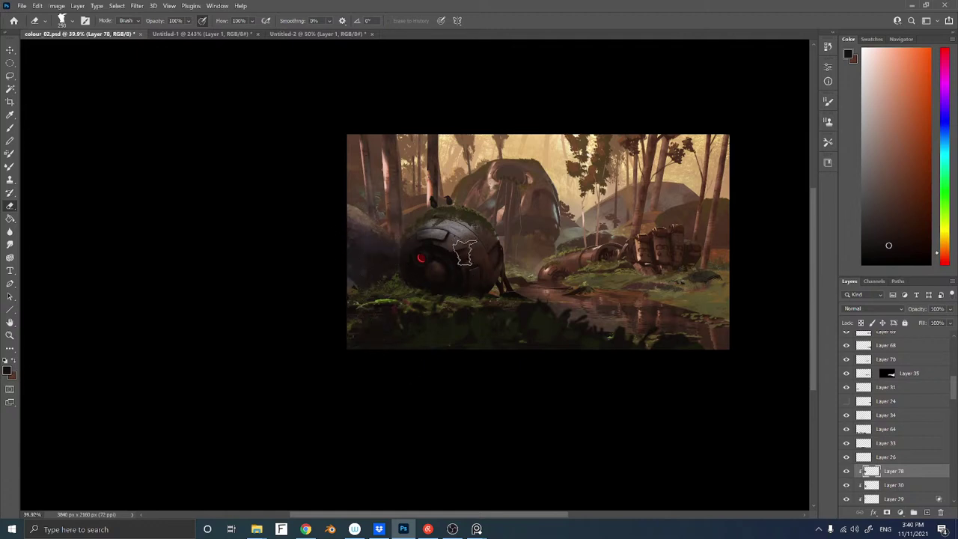
Add a new layer directly below Layer 8 and switch to the ragged horizontal brush at 150 px
{"action": "right_click", "coordinate": [392, 215], "text": "ctrl"}
{"action": "left_click", "coordinate": [423, 216]}
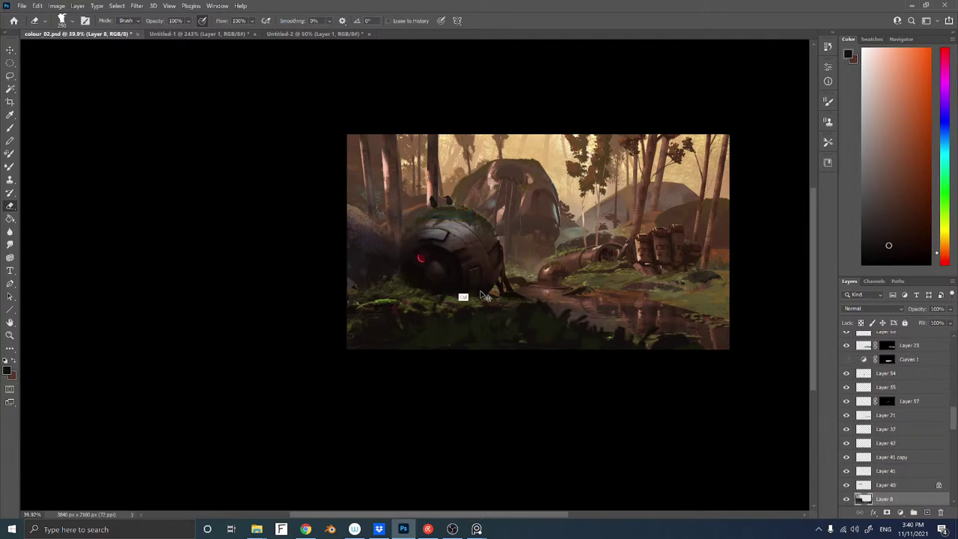
{"action": "scroll", "coordinate": [952, 424], "scroll_direction": "down", "scroll_amount": 5}
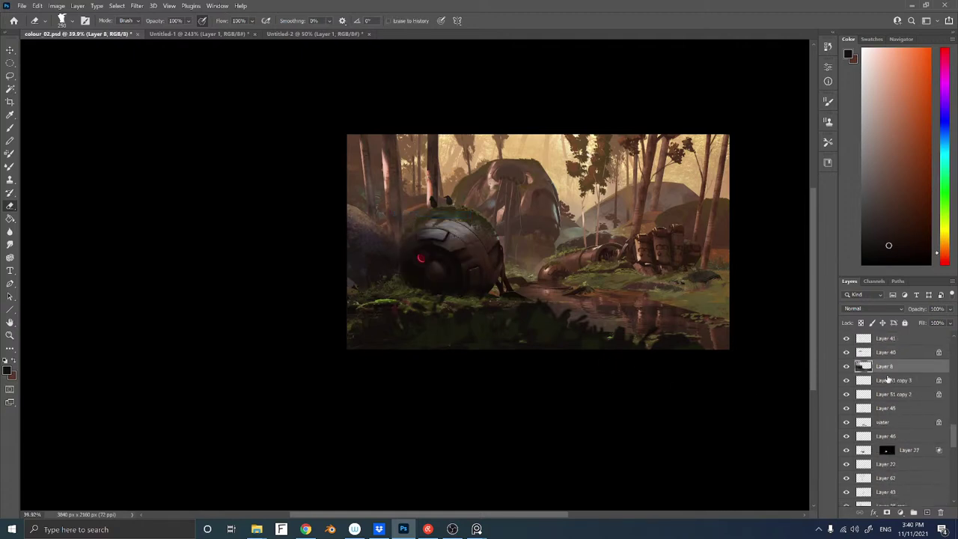
{"action": "left_click", "coordinate": [889, 380]}
{"action": "key", "text": "ctrl+shift+n"}
{"action": "key", "text": "Return"}
{"action": "key", "text": "b"}
{"action": "right_click", "coordinate": [415, 235]}
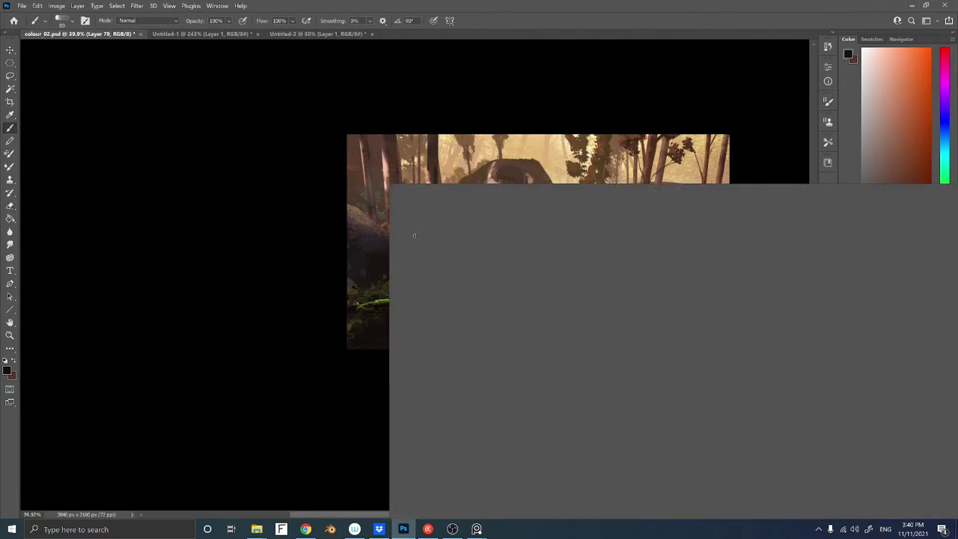
{"action": "double_click", "coordinate": [659, 454]}
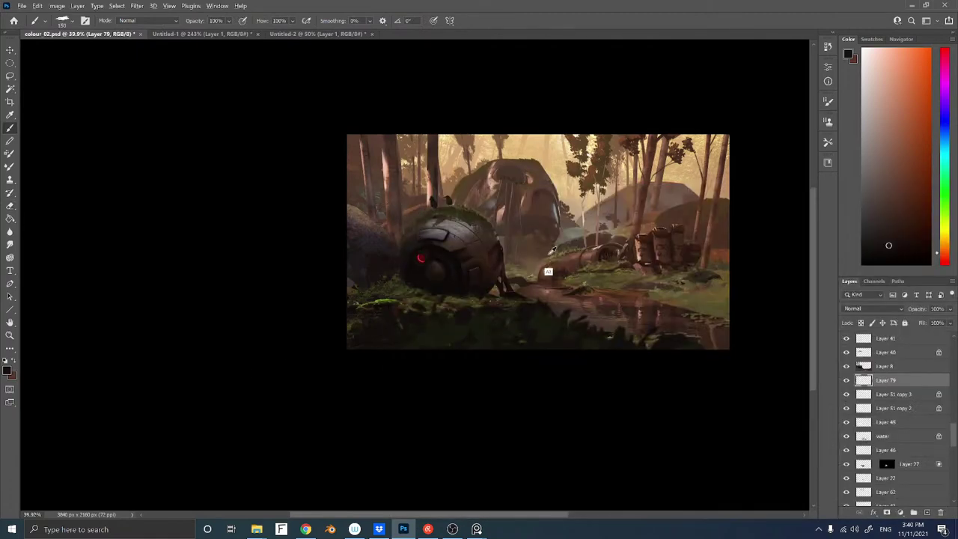
Paint dark olive and golden-brown ground tones behind the rock at 125–200 px, and lock the new layer's transparent pixels
{"action": "left_click", "coordinate": [517, 267], "text": "alt"}
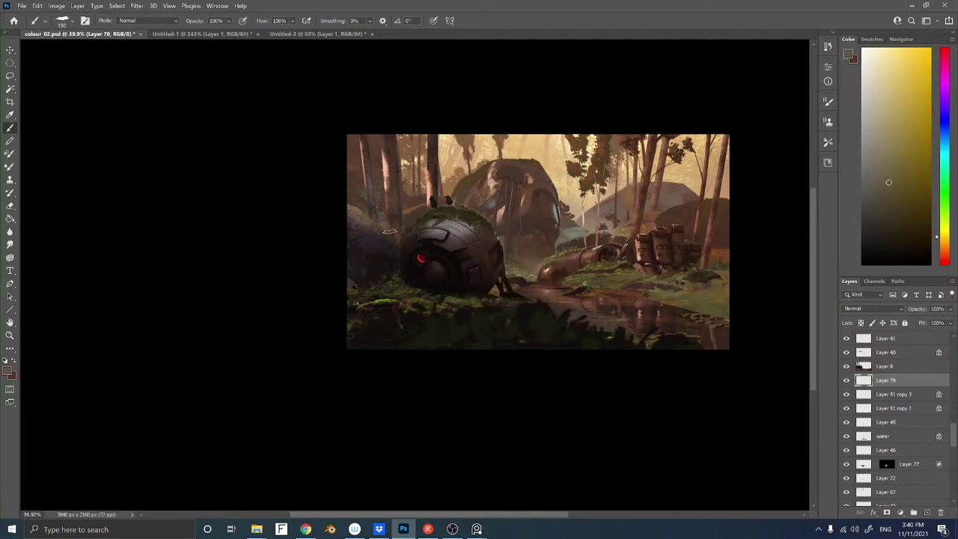
{"action": "left_click", "coordinate": [903, 206]}
{"action": "left_click", "coordinate": [425, 237], "text": "alt"}
{"action": "left_click", "coordinate": [384, 222], "text": "alt"}
{"action": "left_click", "coordinate": [381, 223], "text": "alt"}
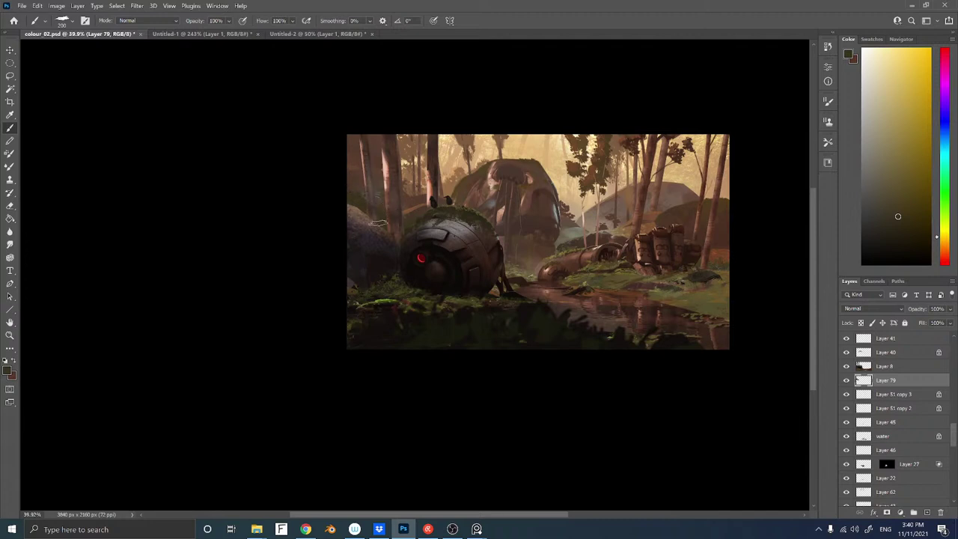
{"action": "left_click", "coordinate": [908, 182]}
{"action": "key", "text": "slash"}
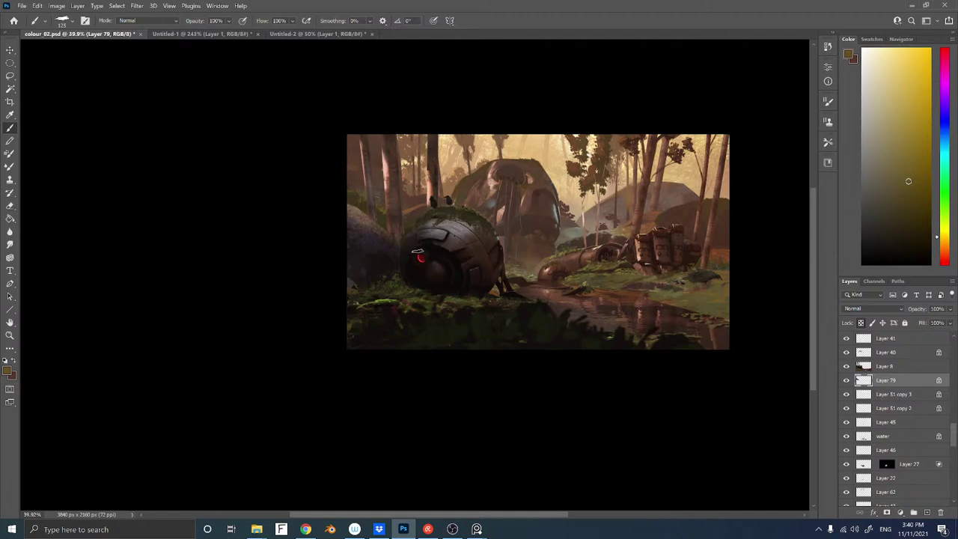
Try shifting the dark foreground foliage on Layer 32 copy to a lower position
{"action": "left_click_drag", "start_coordinate": [627, 229], "coordinate": [597, 226]}
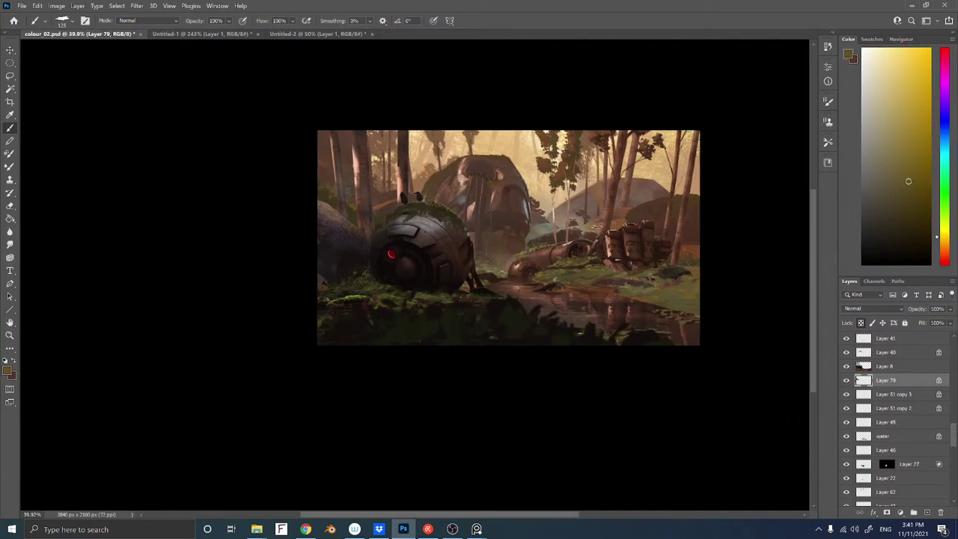
{"action": "right_click", "coordinate": [454, 321], "text": "ctrl"}
{"action": "left_click", "coordinate": [466, 328]}
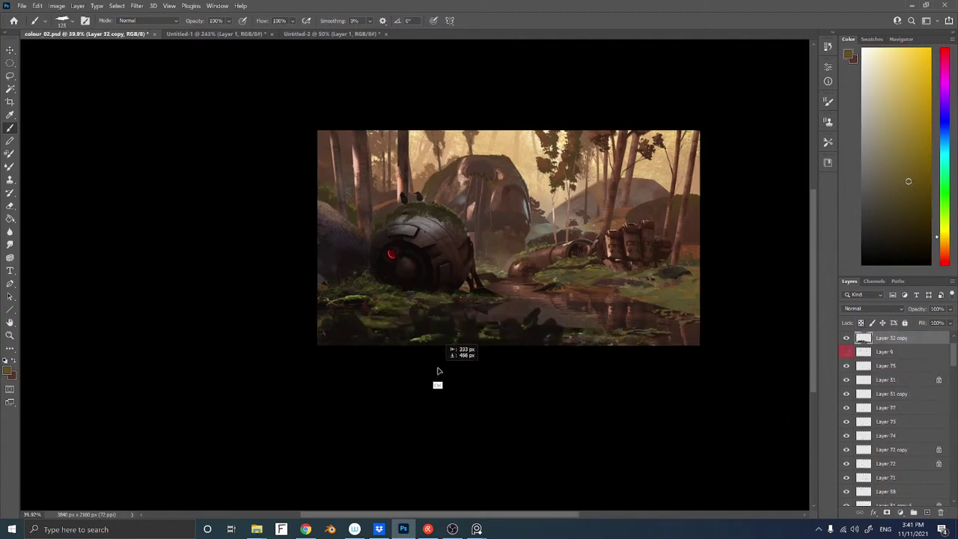
{"action": "left_click_drag", "start_coordinate": [439, 372], "coordinate": [453, 353]}
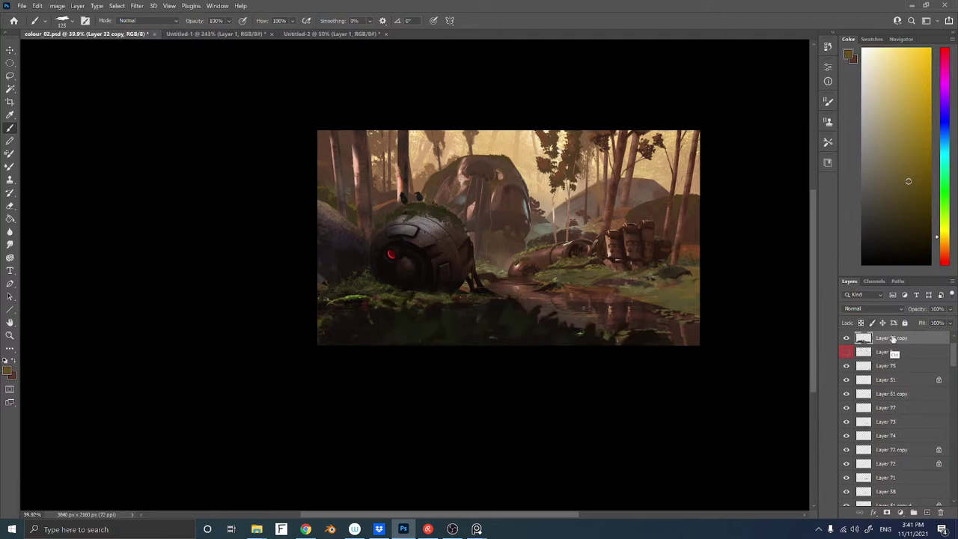
Hide Layer 32 copy and move the foliage on Layer 64 directly below it in the layer stack
{"action": "left_click", "coordinate": [847, 366]}
{"action": "left_click", "coordinate": [846, 366]}
{"action": "right_click", "coordinate": [535, 318], "text": "ctrl"}
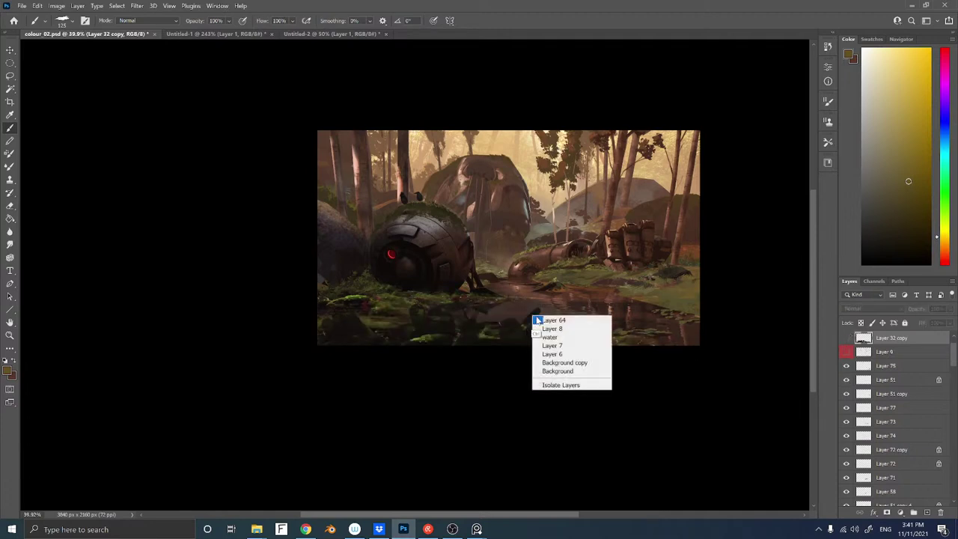
{"action": "left_click", "coordinate": [553, 321]}
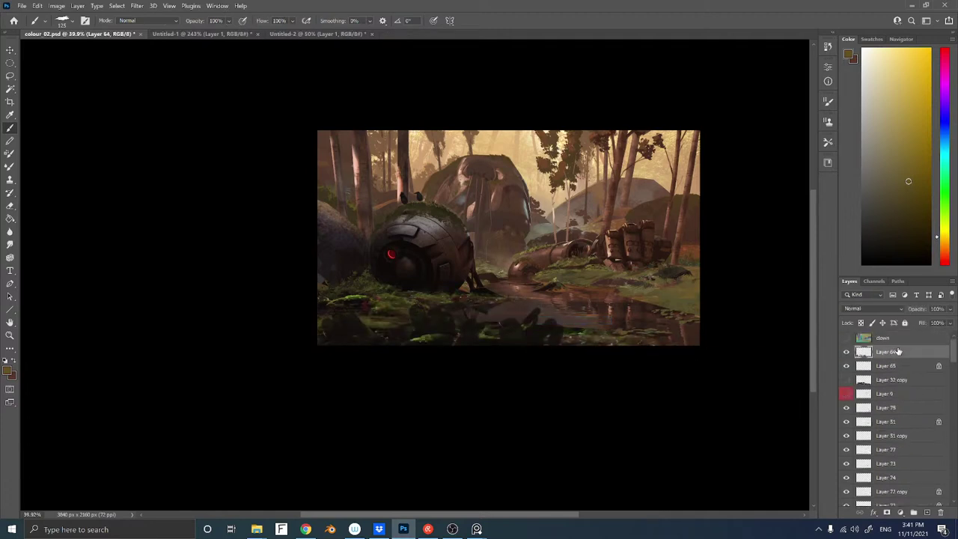
{"action": "key", "text": "ctrl+bracketleft"}
{"action": "key", "text": "ctrl+bracketleft"}
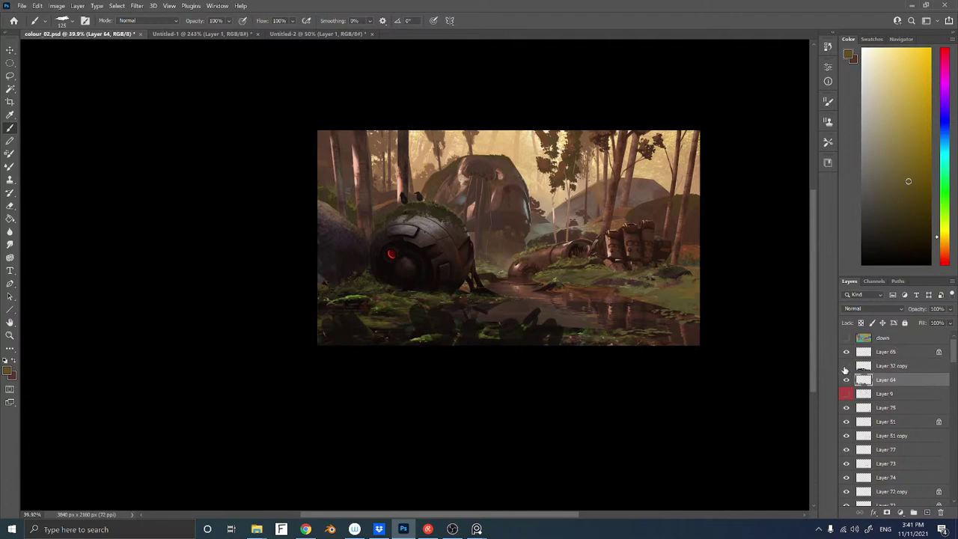
Show Layer 32 copy and shift it together with Layer 64 down and to the left, uncovering the water
{"action": "left_click", "coordinate": [892, 366], "text": "ctrl"}
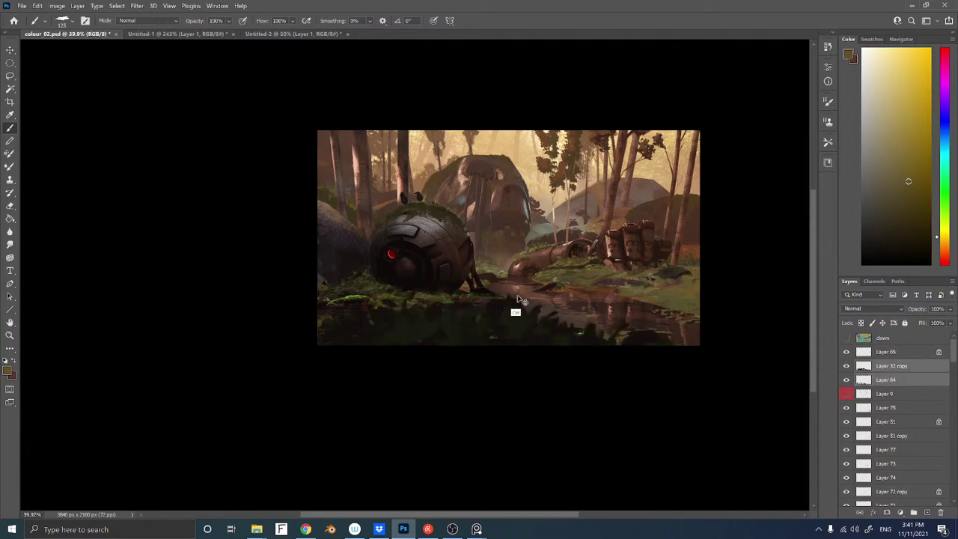
{"action": "mouse_move", "coordinate": [516, 298]}
{"action": "left_mouse_down"}
{"action": "mouse_move", "coordinate": [472, 287]}
{"action": "mouse_move", "coordinate": [449, 303]}
{"action": "mouse_move", "coordinate": [442, 318]}
{"action": "mouse_move", "coordinate": [459, 318]}
{"action": "mouse_move", "coordinate": [439, 334]}
{"action": "mouse_move", "coordinate": [454, 324]}
{"action": "left_mouse_up"}
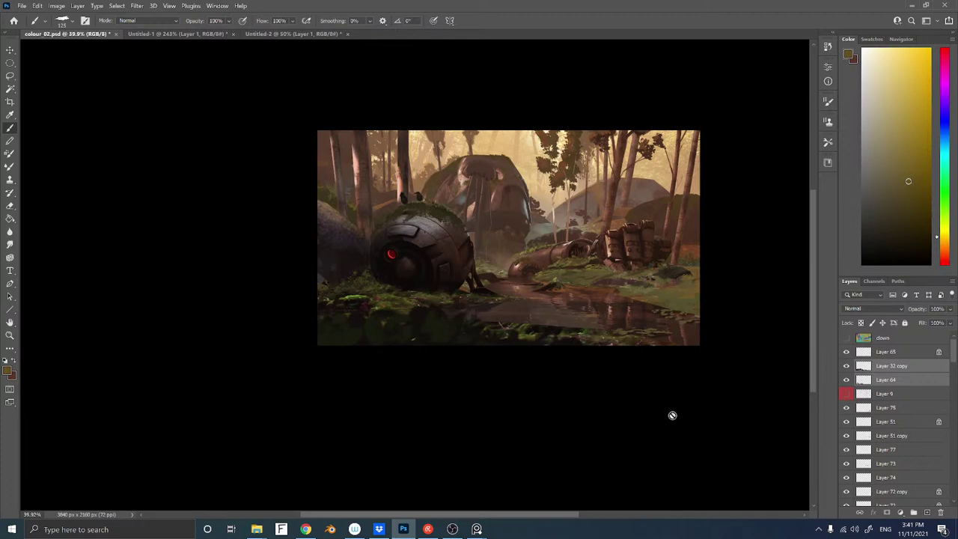
Create a new layer directly above Layer 26 copy
{"action": "left_click_drag", "start_coordinate": [501, 297], "coordinate": [489, 227]}
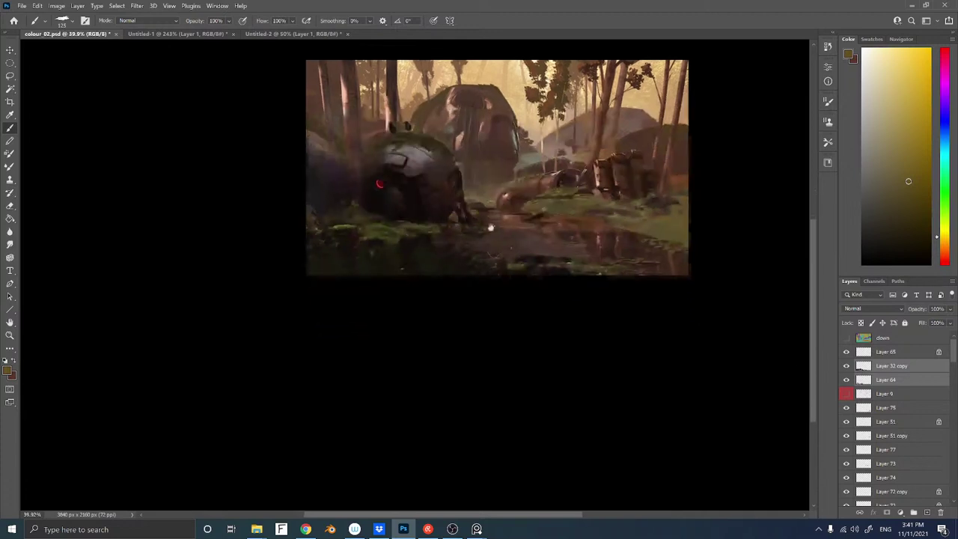
{"action": "right_click", "coordinate": [542, 262], "text": "ctrl"}
{"action": "left_click", "coordinate": [569, 264]}
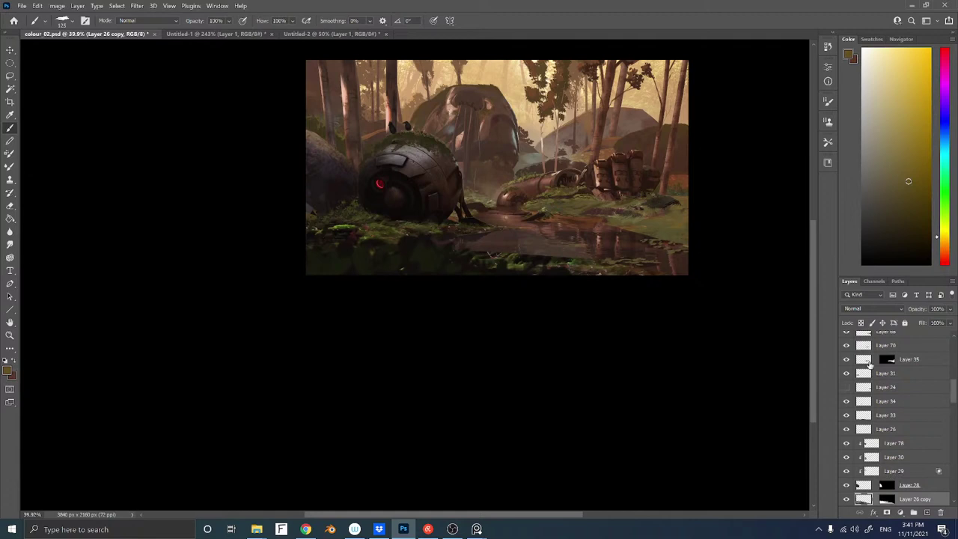
{"action": "key", "text": "ctrl+shift+n"}
{"action": "key", "text": "Return"}
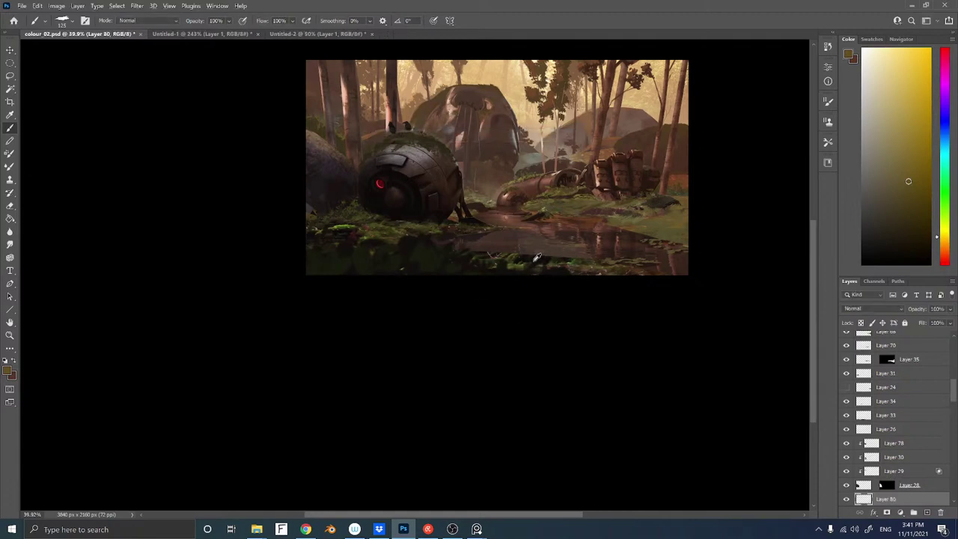
Paint near-black over the light specks along the foreground water's edge with a speckled texture brush, enlarging it up to 200 px
{"action": "left_click", "coordinate": [532, 262], "text": "alt"}
{"action": "key", "text": "bracketright"}
{"action": "key", "text": "bracketright"}
{"action": "right_click", "coordinate": [554, 261]}
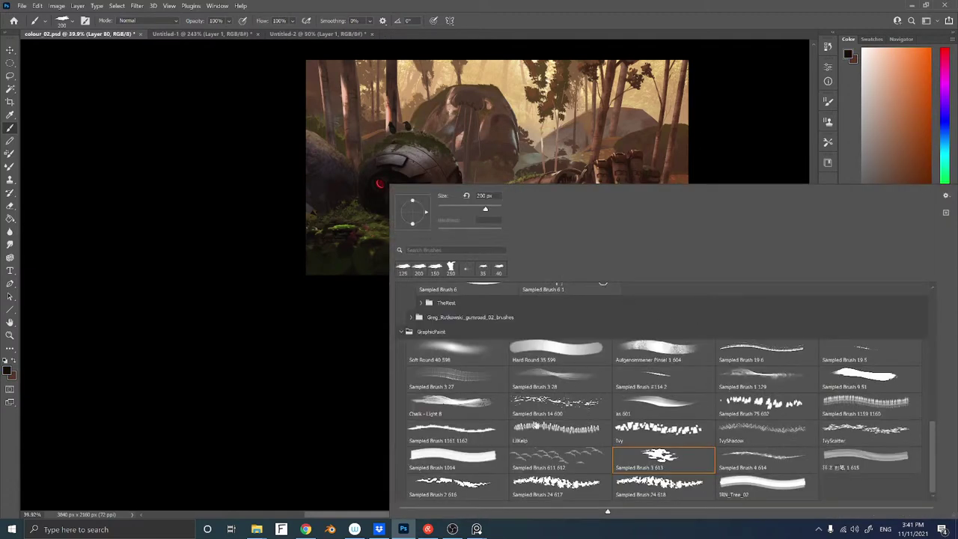
{"action": "double_click", "coordinate": [559, 378]}
{"action": "left_click_drag", "start_coordinate": [473, 252], "coordinate": [534, 251]}
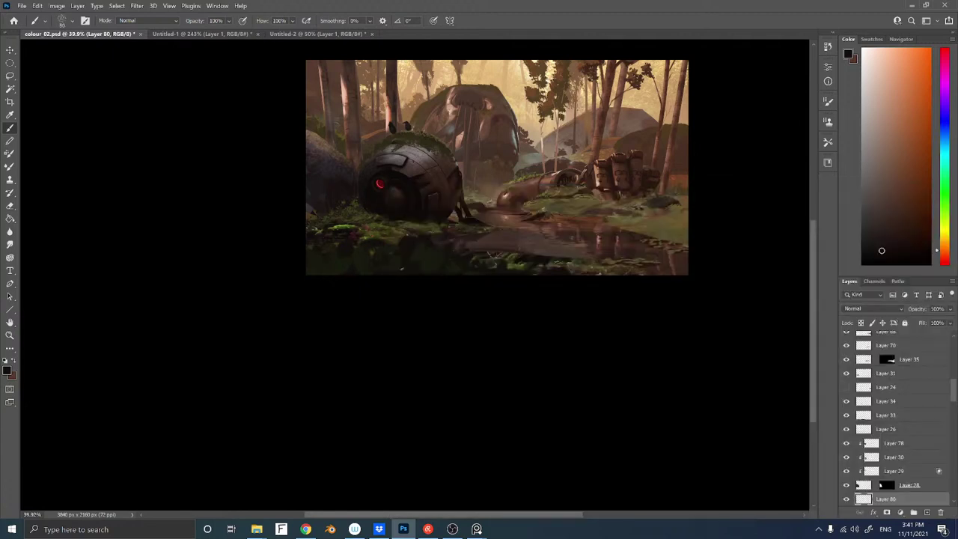
{"action": "left_click", "coordinate": [538, 274], "text": "alt"}
{"action": "key", "text": "bracketright"}
{"action": "key", "text": "bracketright"}
{"action": "key", "text": "bracketright"}
{"action": "key", "text": "bracketright"}
{"action": "key", "text": "bracketright"}
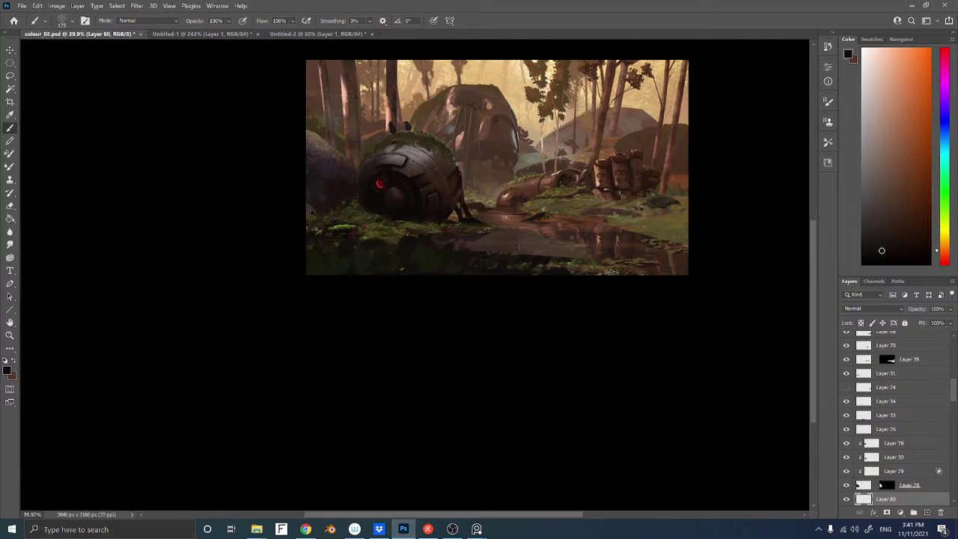
{"action": "key", "text": "bracketright"}
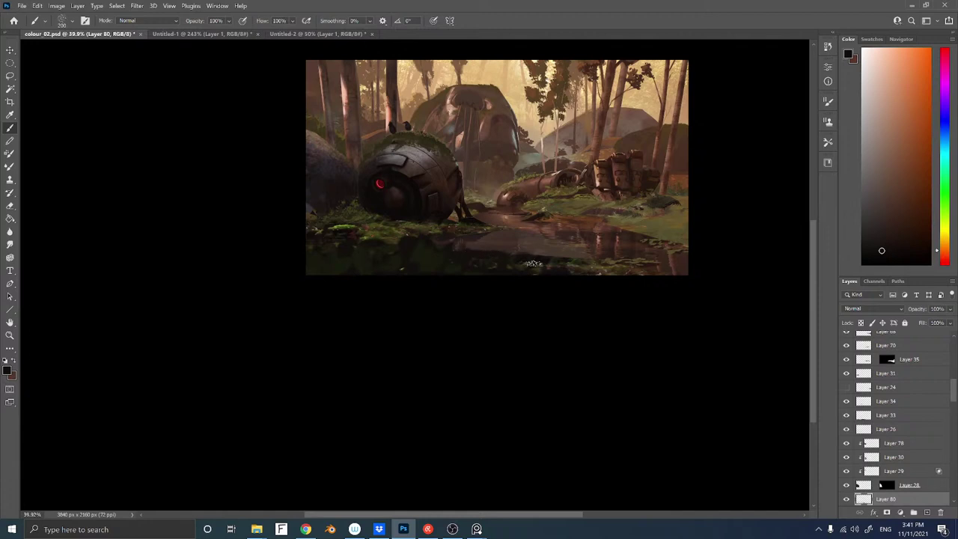
Switch to the Hard Round 35 599 brush, flatten its tip and darken the foreground water's edge in near-black
{"action": "right_click", "coordinate": [554, 263]}
{"action": "left_click", "coordinate": [557, 338]}
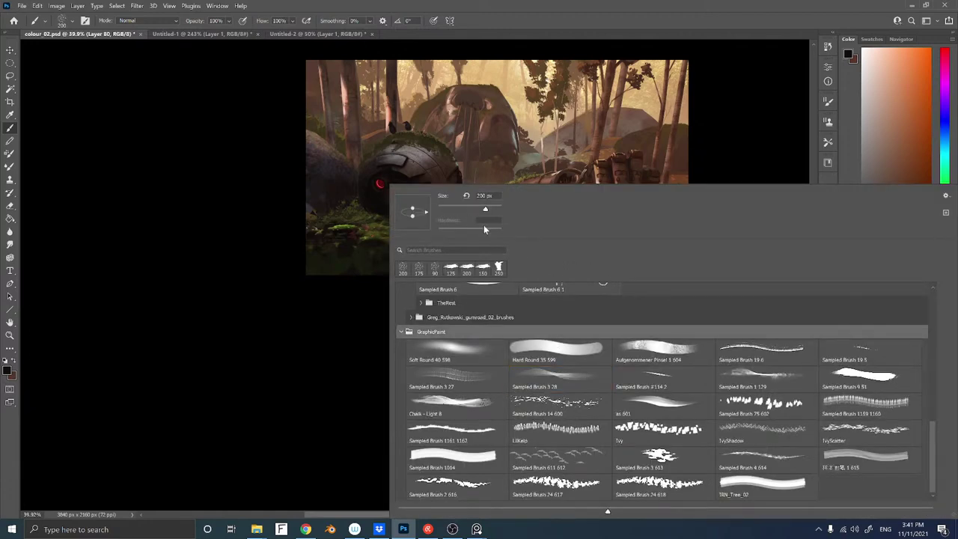
{"action": "left_click", "coordinate": [554, 351]}
{"action": "left_click", "coordinate": [335, 342]}
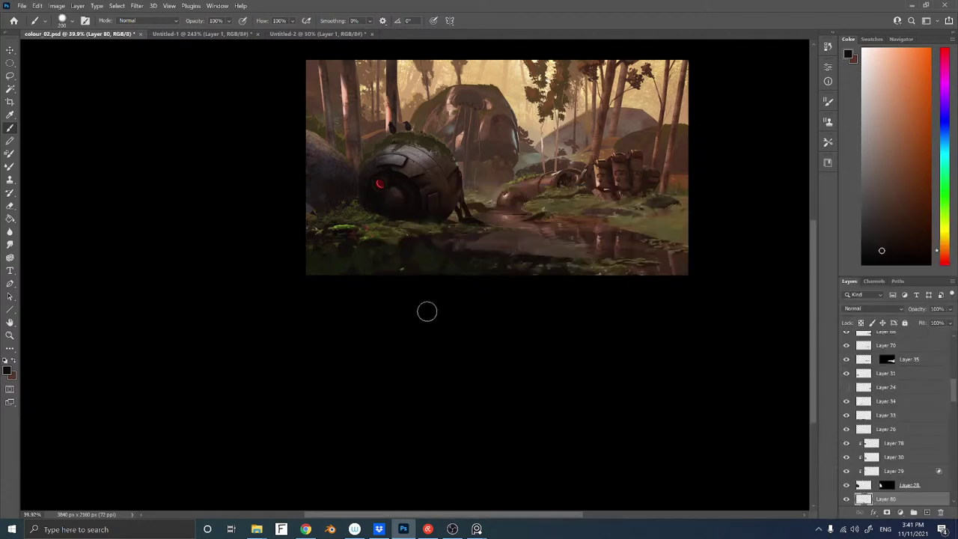
{"action": "key", "text": "bracketleft"}
{"action": "key", "text": "bracketleft"}
{"action": "key", "text": "bracketleft"}
{"action": "right_click", "coordinate": [531, 249]}
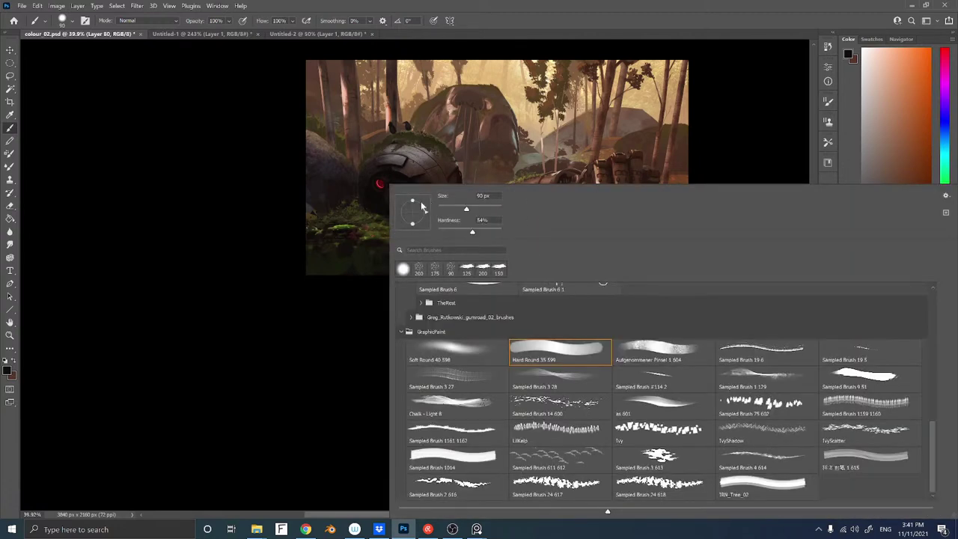
{"action": "key", "text": "bracketright"}
{"action": "left_click", "coordinate": [363, 350]}
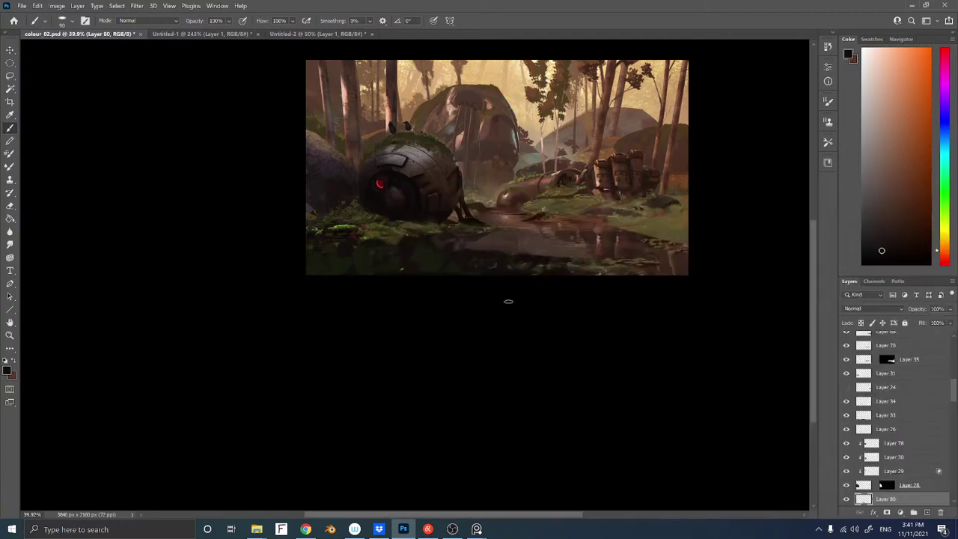
{"action": "key", "text": "bracketleft"}
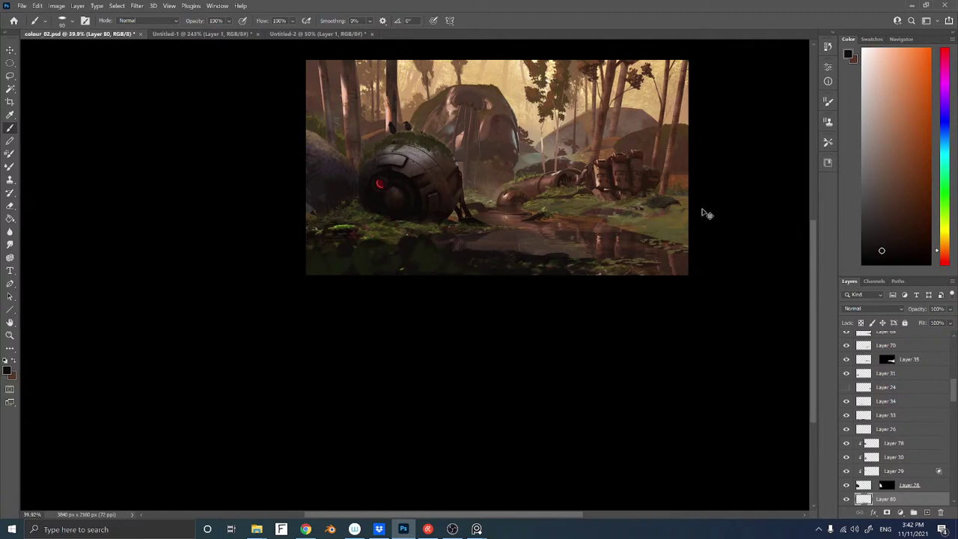
On a new layer, lasso small irregular patches at the foreground water's edge, hide the selection outline and paint them in sampled dark tones at 100 px
{"action": "key", "text": "ctrl+shift+alt+n"}
{"action": "key", "text": "l"}
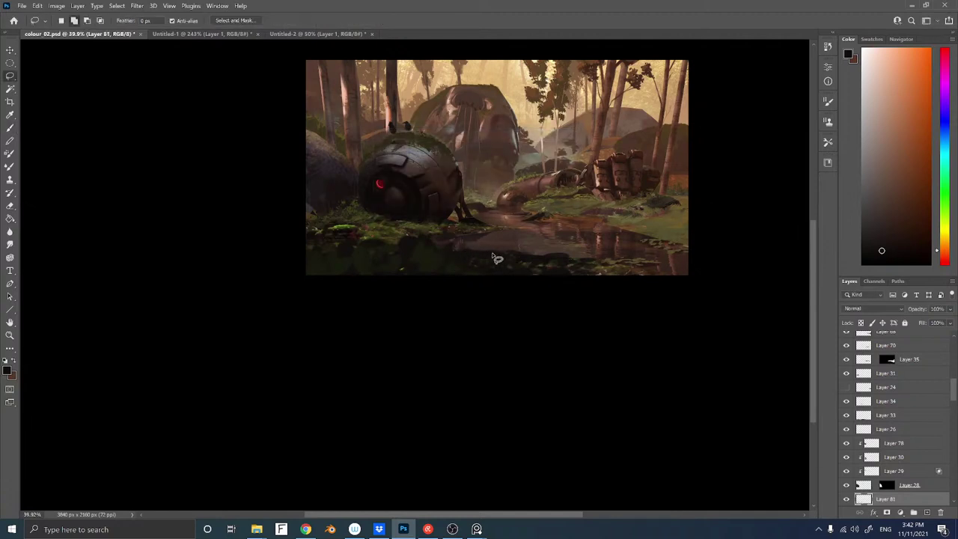
{"action": "mouse_move", "coordinate": [486, 255]}
{"action": "left_mouse_down"}
{"action": "mouse_move", "coordinate": [507, 256]}
{"action": "mouse_move", "coordinate": [482, 256]}
{"action": "mouse_move", "coordinate": [505, 263]}
{"action": "mouse_move", "coordinate": [495, 271]}
{"action": "mouse_move", "coordinate": [520, 261]}
{"action": "left_mouse_up"}
{"action": "key", "text": "b"}
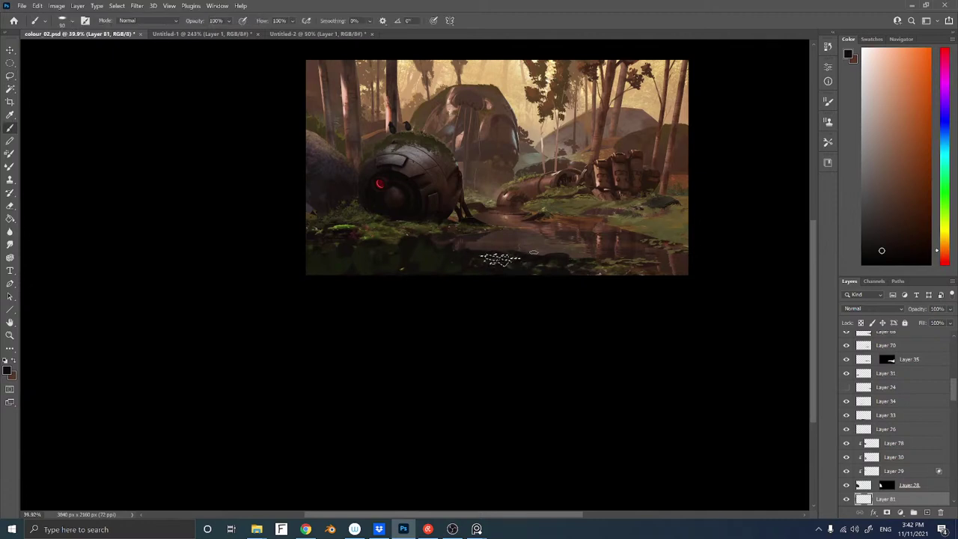
{"action": "left_click", "coordinate": [549, 274], "text": "alt"}
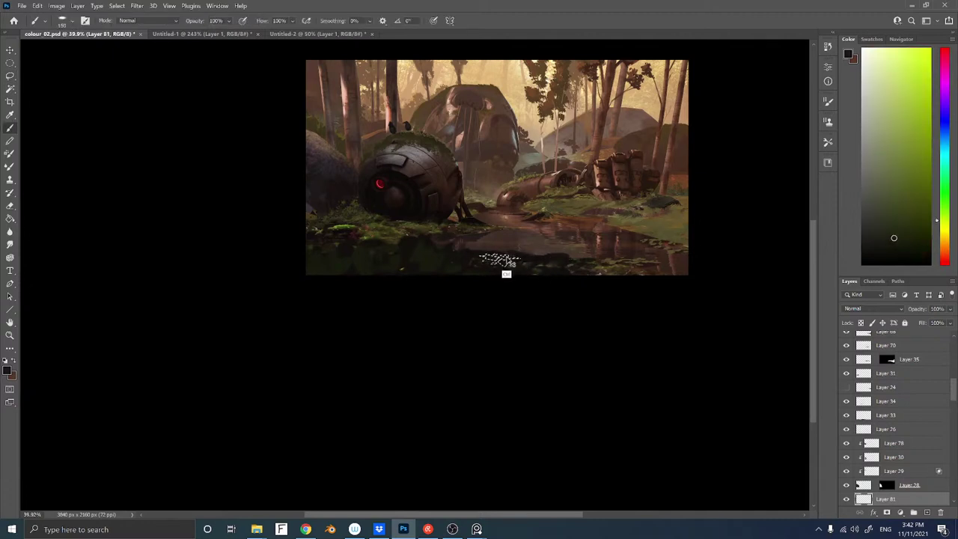
{"action": "key", "text": "ctrl+h"}
{"action": "key", "text": "bracketright"}
{"action": "key", "text": "bracketright"}
{"action": "left_click", "coordinate": [483, 255], "text": "alt"}
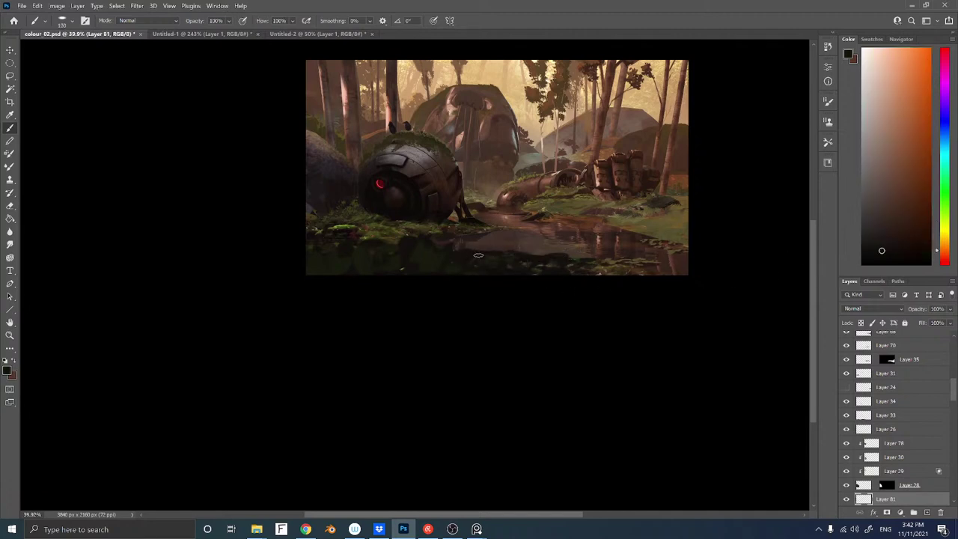
Blend dark olive and near-black tones sampled from the painting along the shaded foreground bank
{"action": "left_click", "coordinate": [492, 255], "text": "alt"}
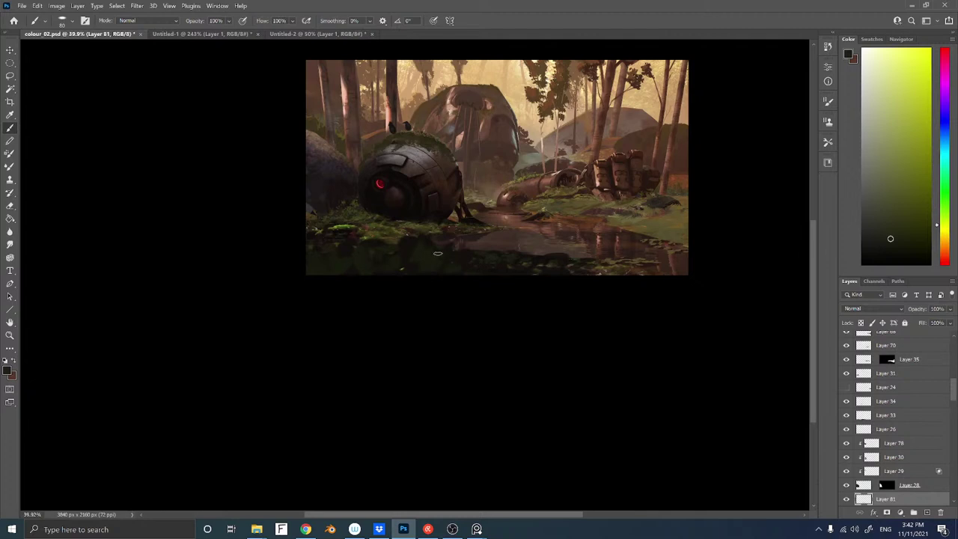
{"action": "key", "text": "bracketright"}
{"action": "key", "text": "bracketright"}
{"action": "key", "text": "bracketright"}
{"action": "key", "text": "bracketright"}
{"action": "key", "text": "bracketleft"}
{"action": "left_click", "coordinate": [471, 249], "text": "alt"}
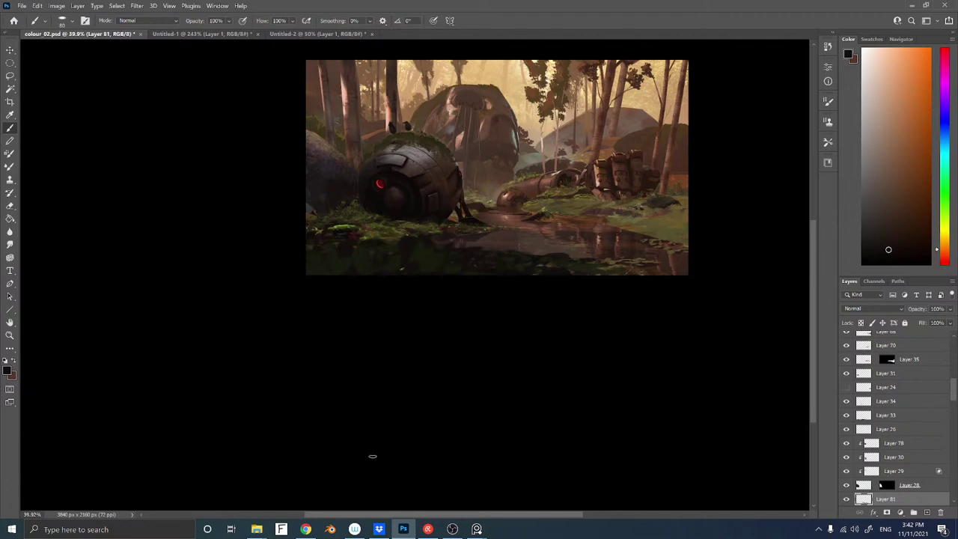
Flatten the brush tip further and paint olive and dark foliage patches over the near edge of the water
{"action": "right_click", "coordinate": [483, 218]}
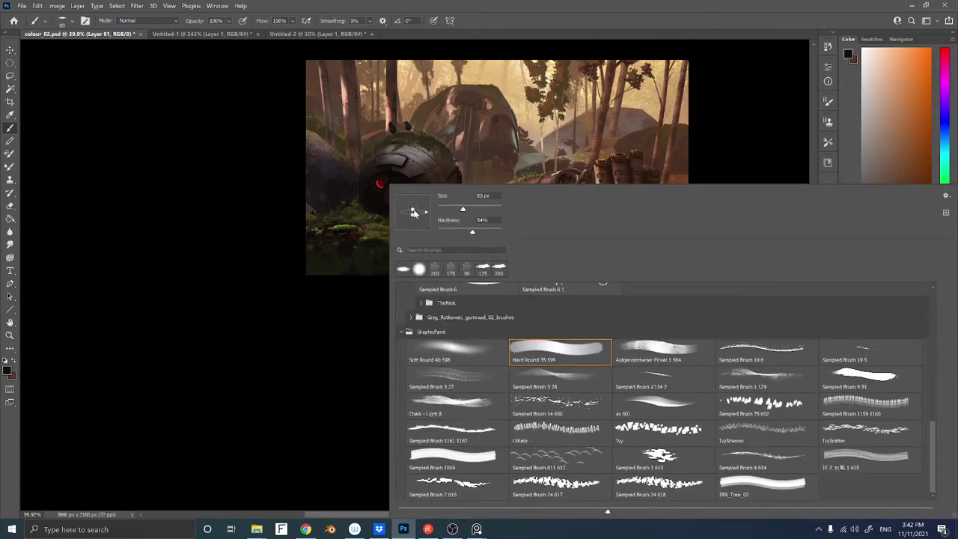
{"action": "left_click", "coordinate": [303, 370]}
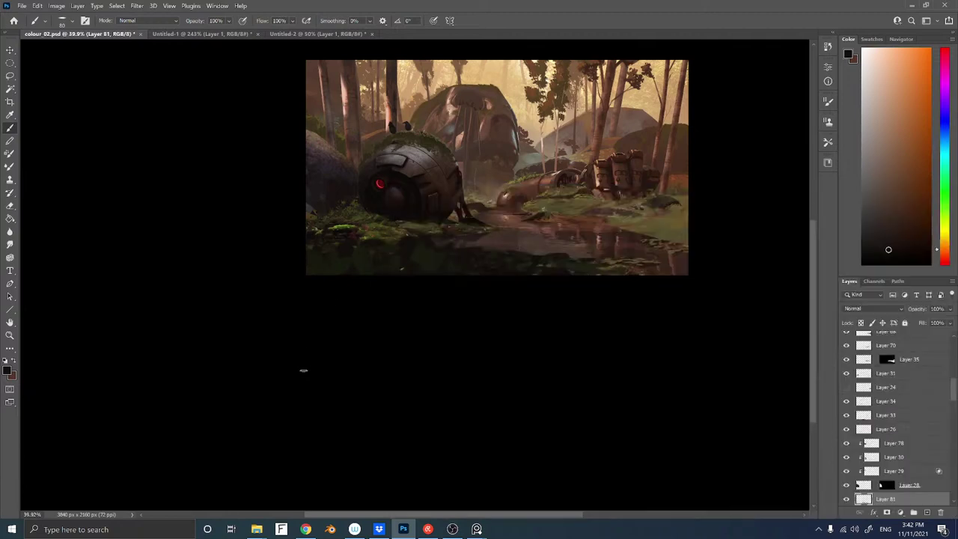
{"action": "left_click", "coordinate": [553, 263], "text": "alt"}
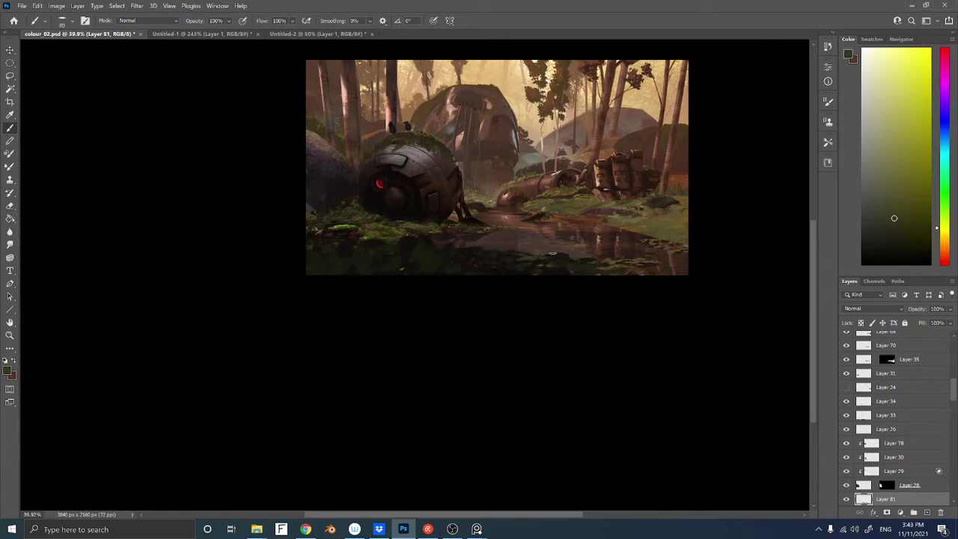
{"action": "left_click", "coordinate": [548, 271], "text": "alt"}
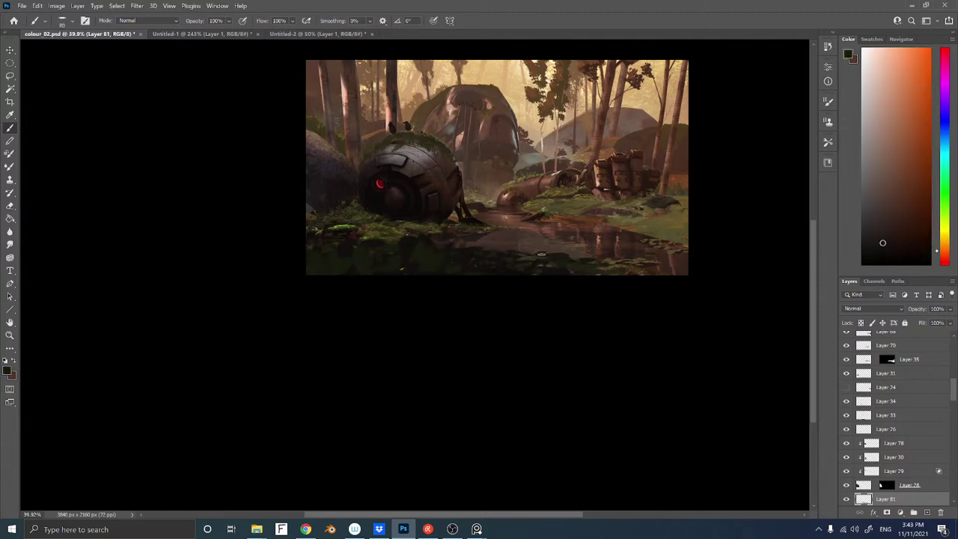
{"action": "key", "text": "bracketleft"}
{"action": "left_click", "coordinate": [533, 254], "text": "alt"}
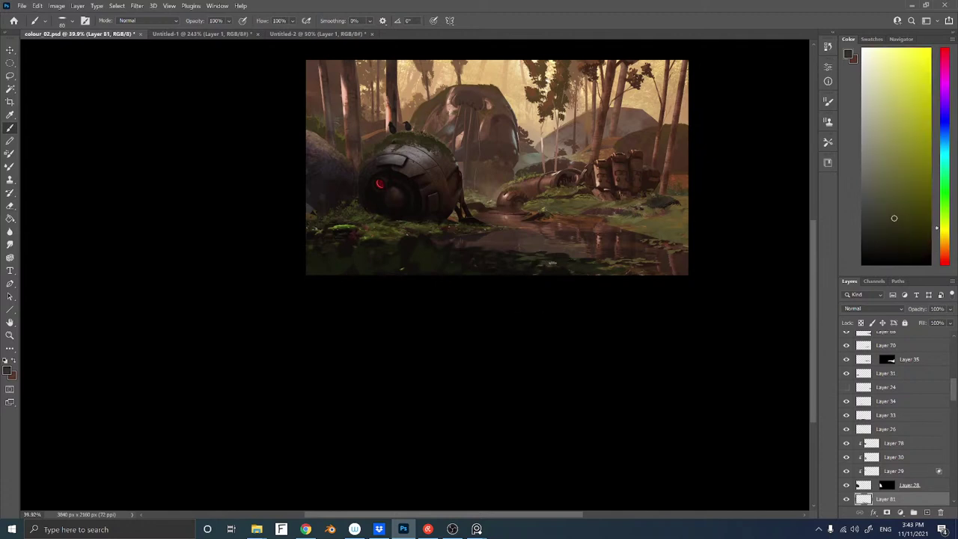
Switch to Sampled Brush 9 51 and refine the olive foliage patches along the water's near edge
{"action": "right_click", "coordinate": [511, 248]}
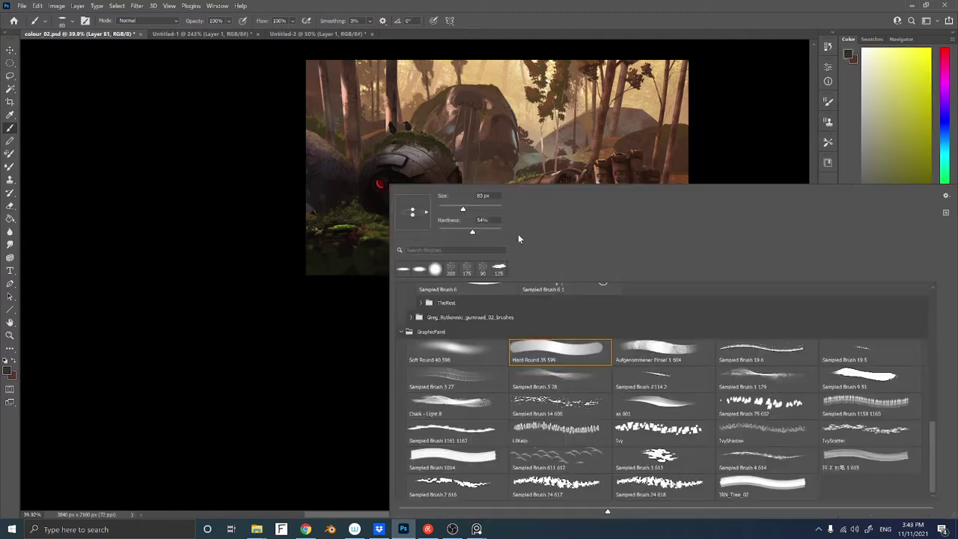
{"action": "left_click", "coordinate": [867, 379]}
{"action": "left_click", "coordinate": [269, 460]}
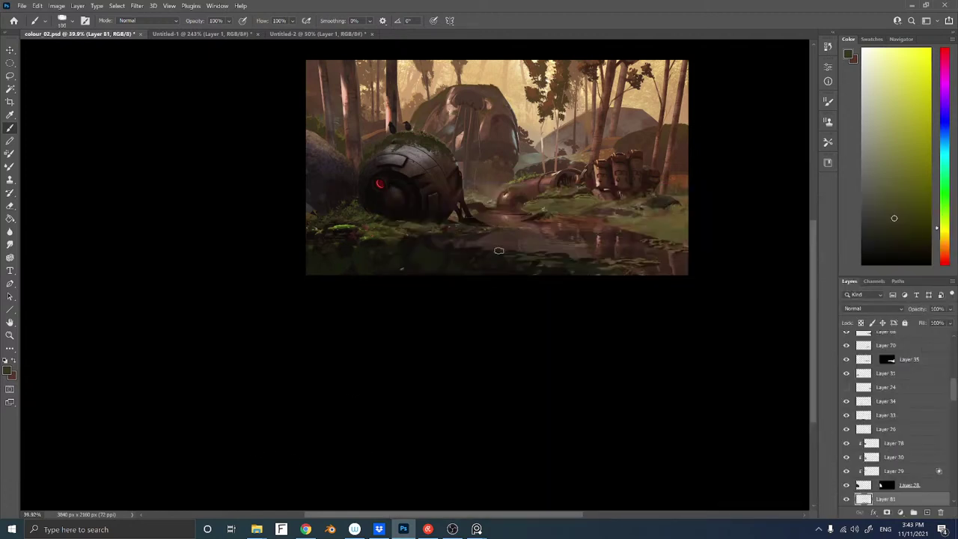
{"action": "key", "text": "["}
{"action": "key", "text": "["}
{"action": "right_click", "coordinate": [342, 229], "text": "ctrl"}
{"action": "left_click", "coordinate": [357, 238]}
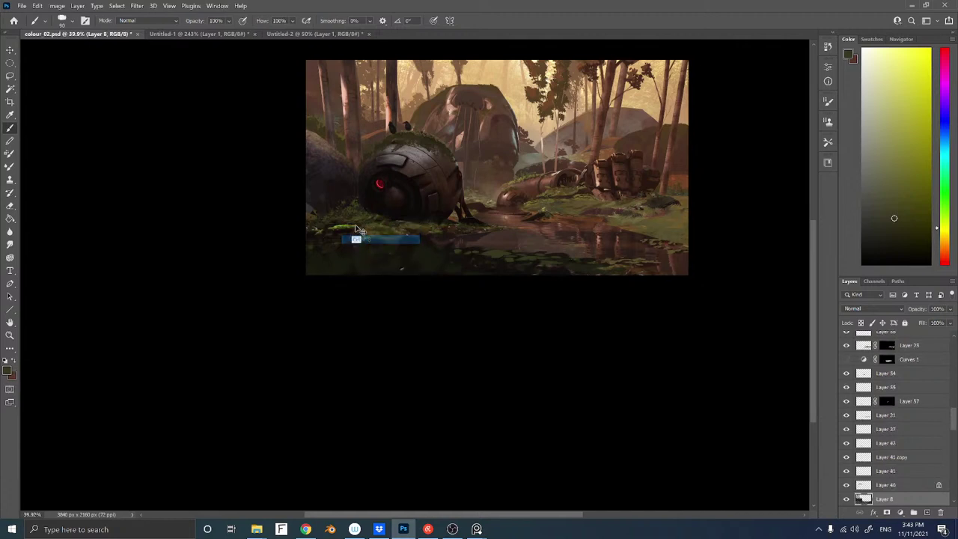
{"action": "mouse_move", "coordinate": [355, 226]}
{"action": "left_mouse_down"}
{"action": "mouse_move", "coordinate": [359, 212]}
{"action": "mouse_move", "coordinate": [340, 245]}
{"action": "mouse_move", "coordinate": [343, 232]}
{"action": "left_mouse_up"}
{"action": "key", "text": "ctrl+z"}
Clip a new layer to Layer 26 copy and darken the bright green moss with the Soft Round brush at 175 px
{"action": "right_click", "coordinate": [342, 227], "text": "ctrl"}
{"action": "left_click", "coordinate": [349, 232]}
{"action": "key", "text": "ctrl+z"}
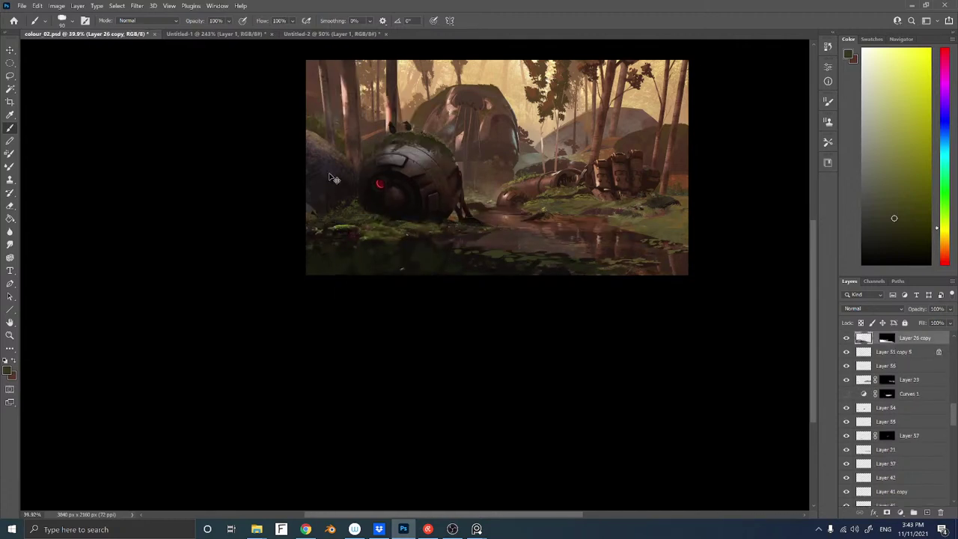
{"action": "key", "text": "ctrl+shift+n"}
{"action": "key", "text": "Return"}
{"action": "right_click", "coordinate": [391, 168]}
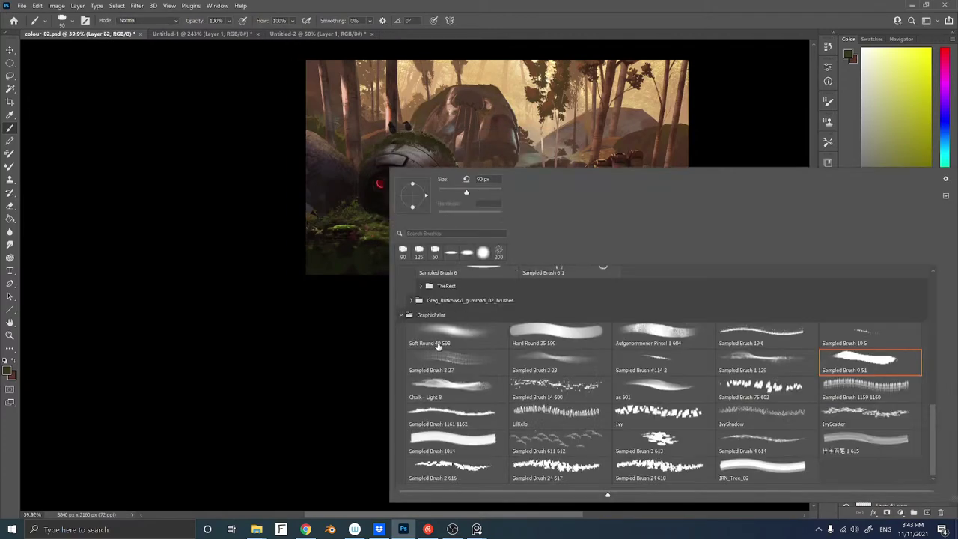
{"action": "double_click", "coordinate": [439, 346]}
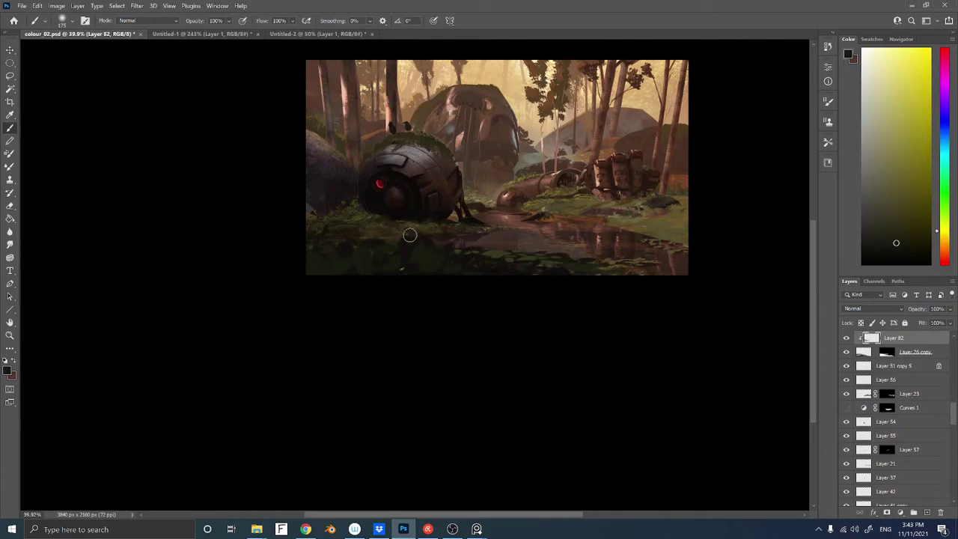
Darken Layer 31 with Levels, setting the midtone input to 0.78
{"action": "key", "text": "ctrl"}
{"action": "right_click", "coordinate": [358, 216]}
{"action": "left_click", "coordinate": [359, 209]}
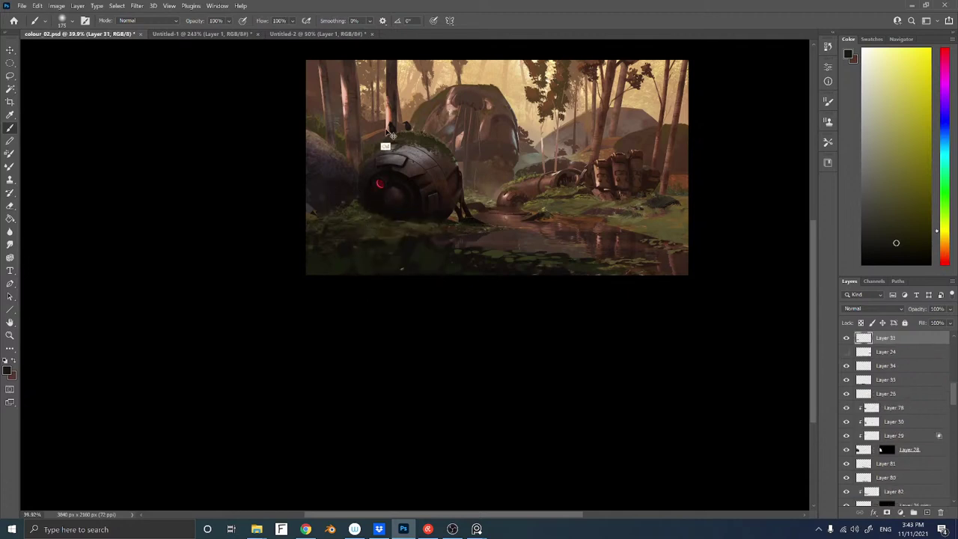
{"action": "key", "text": "ctrl+l"}
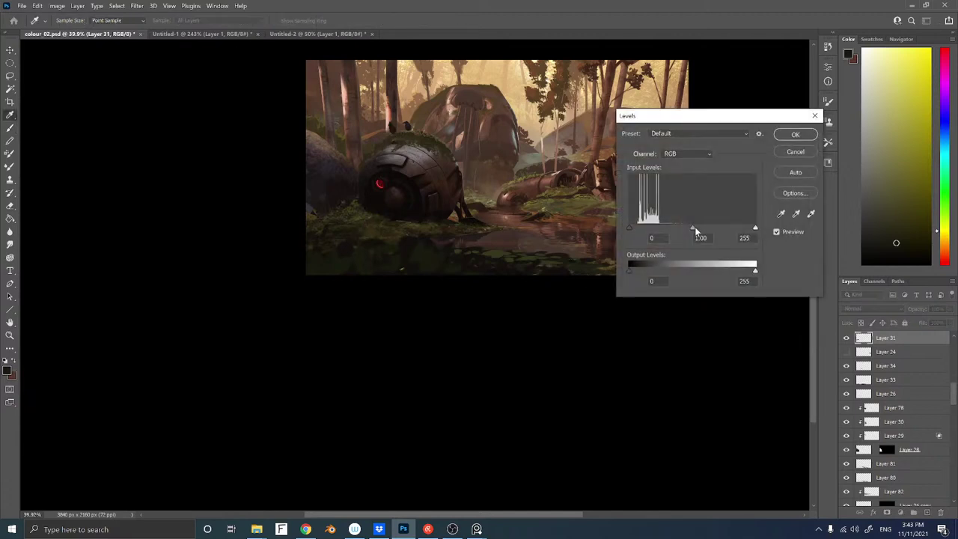
{"action": "left_click", "coordinate": [694, 228]}
{"action": "left_click_drag", "start_coordinate": [692, 228], "coordinate": [704, 231]}
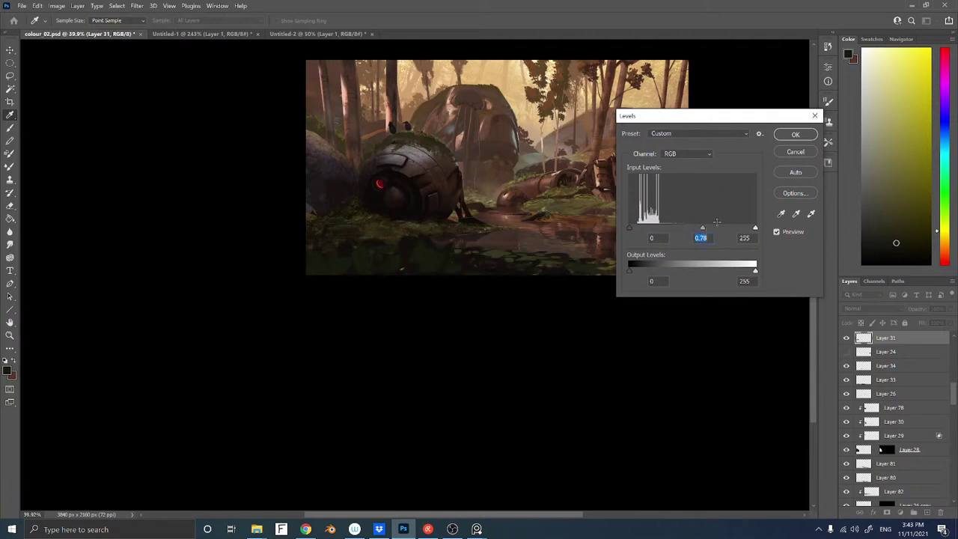
{"action": "left_click", "coordinate": [795, 135]}
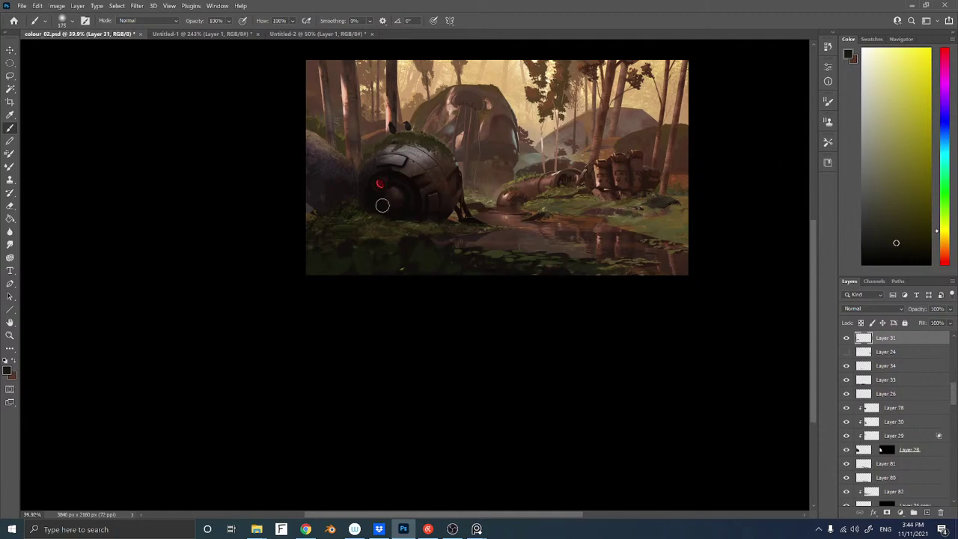
On a new layer, lasso a tall leaning trunk shape at the painting's left side and fill it with a sampled near-black colour; save the document
{"action": "left_click_drag", "start_coordinate": [379, 182], "coordinate": [412, 175]}
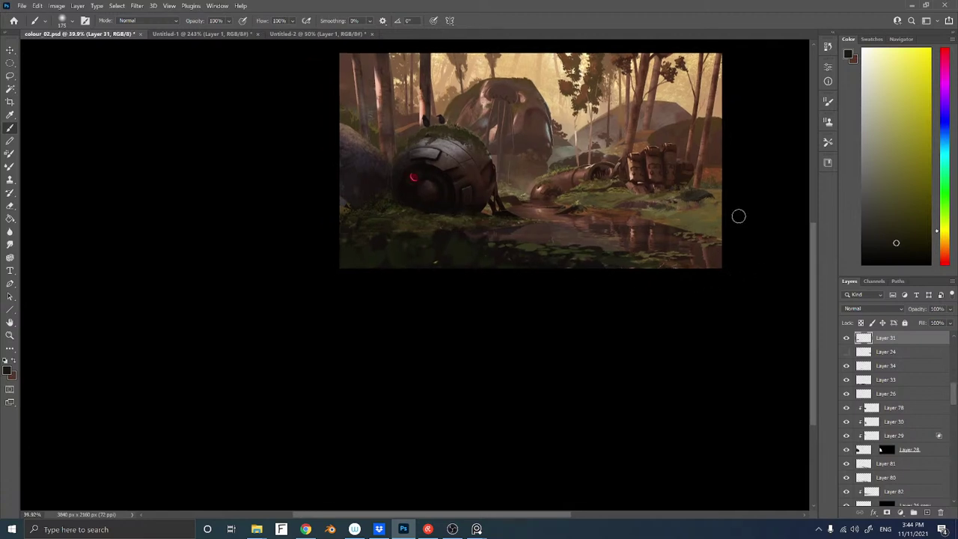
{"action": "key", "text": "ctrl+shift+alt+n"}
{"action": "key", "text": "l"}
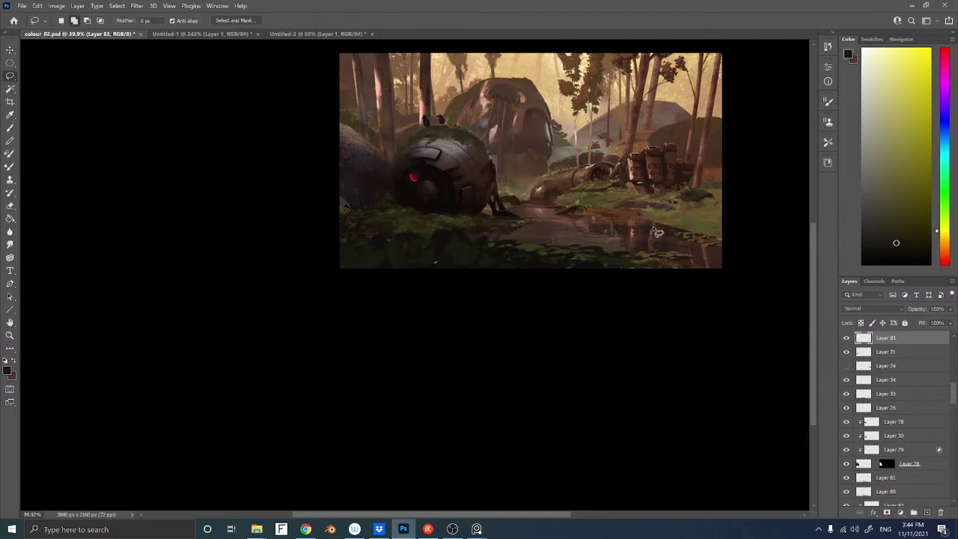
{"action": "left_click_drag", "start_coordinate": [273, 241], "coordinate": [276, 304]}
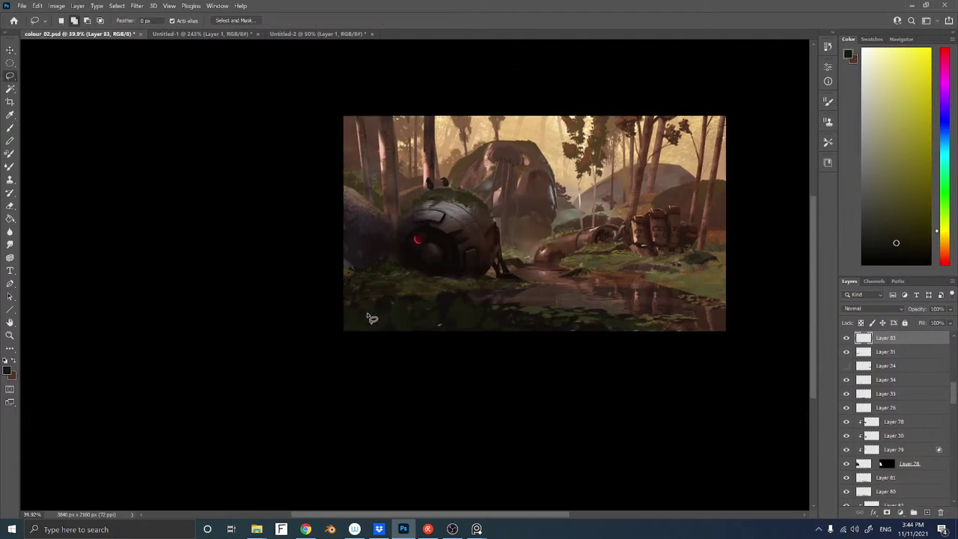
{"action": "mouse_move", "coordinate": [374, 329]}
{"action": "left_mouse_down"}
{"action": "mouse_move", "coordinate": [353, 111]}
{"action": "mouse_move", "coordinate": [375, 103]}
{"action": "mouse_move", "coordinate": [404, 335]}
{"action": "mouse_move", "coordinate": [415, 341]}
{"action": "mouse_move", "coordinate": [385, 347]}
{"action": "mouse_move", "coordinate": [375, 335]}
{"action": "left_mouse_up"}
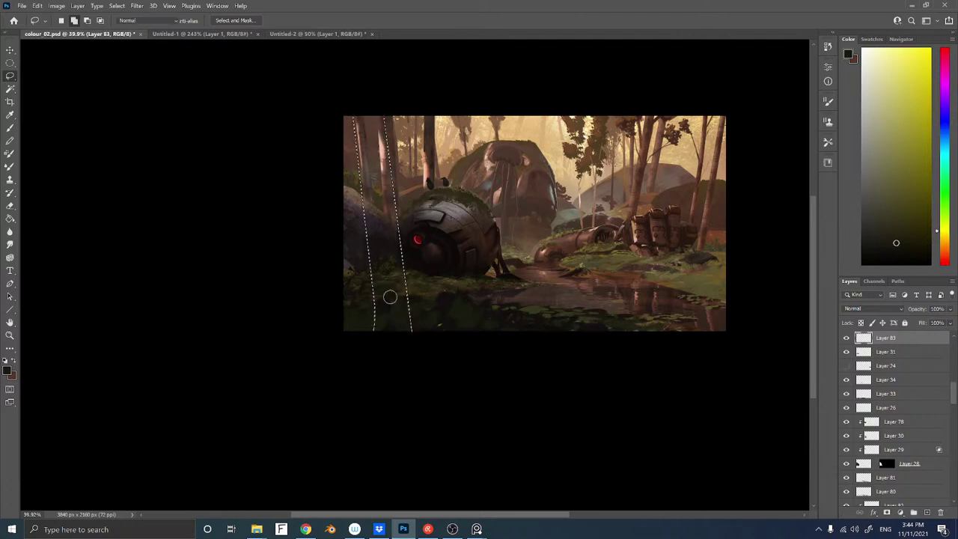
{"action": "key", "text": "b"}
{"action": "left_click", "coordinate": [462, 251], "text": "alt"}
{"action": "key", "text": "alt+BackSpace"}
{"action": "key", "text": "ctrl+s"}
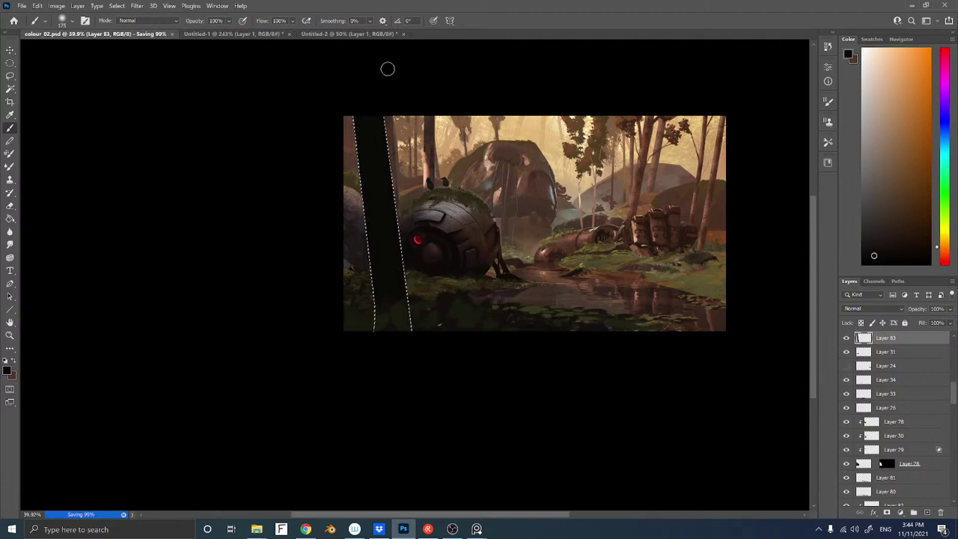
{"action": "key", "text": "ctrl+d"}
Stretch the dark trunk vertically past both canvas edges and shift it toward the painting's left border
{"action": "mouse_move", "coordinate": [382, 254]}
{"action": "left_mouse_down"}
{"action": "mouse_move", "coordinate": [364, 266]}
{"action": "mouse_move", "coordinate": [373, 260]}
{"action": "left_mouse_up"}
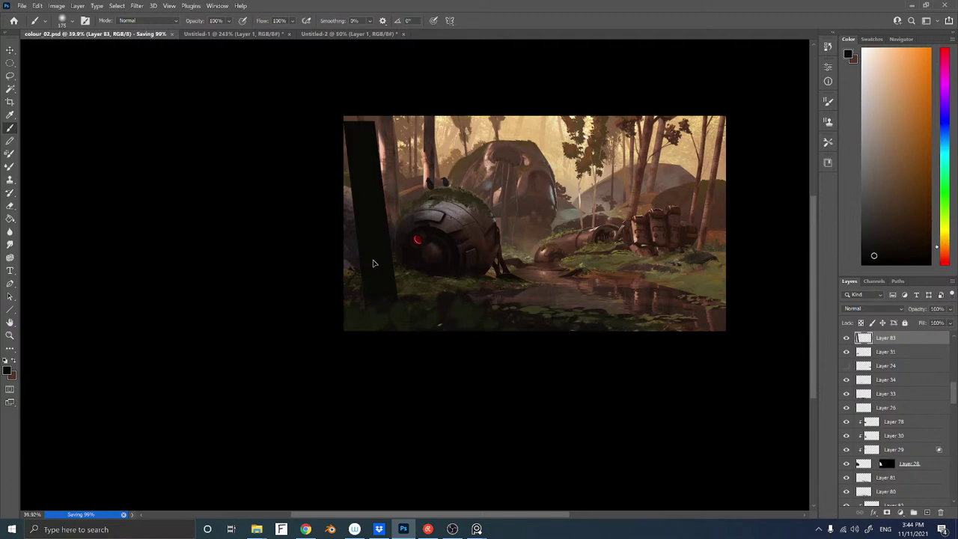
{"action": "key", "text": "ctrl"}
{"action": "key", "text": "ctrl+z"}
{"action": "key", "text": "ctrl+t"}
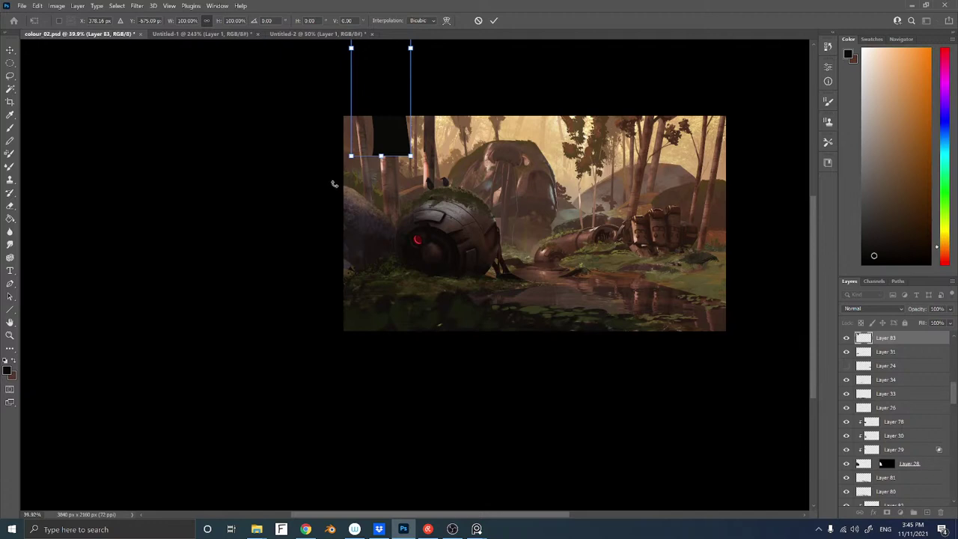
{"action": "left_click_drag", "start_coordinate": [390, 125], "coordinate": [402, 340]}
{"action": "left_click_drag", "start_coordinate": [392, 156], "coordinate": [384, 86]}
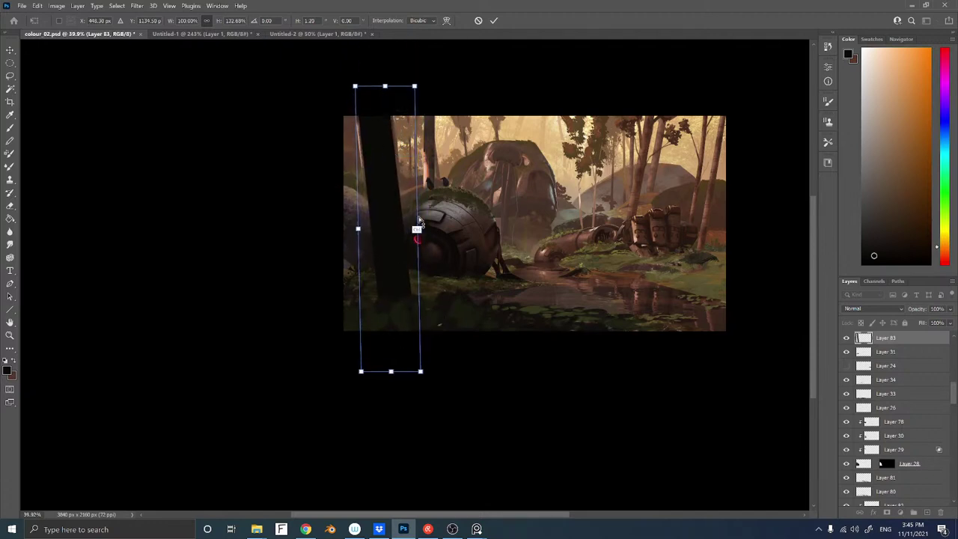
{"action": "mouse_move", "coordinate": [417, 232]}
{"action": "left_mouse_down"}
{"action": "mouse_move", "coordinate": [398, 234]}
{"action": "mouse_move", "coordinate": [368, 188]}
{"action": "mouse_move", "coordinate": [377, 199]}
{"action": "left_mouse_up"}
{"action": "key", "text": "Return"}
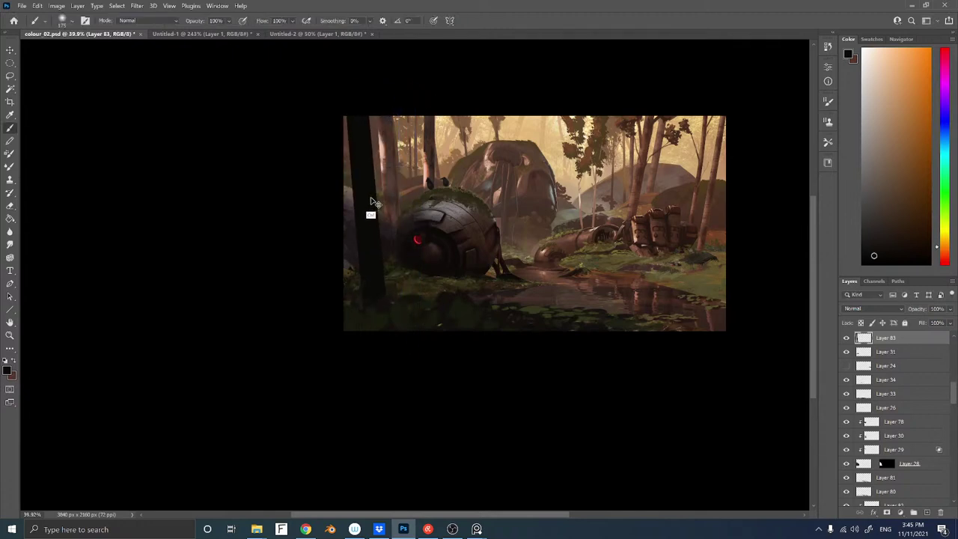
Duplicate the dark trunk, place the mirrored copy near the painting's right edge and bring it to the front of the layer stack
{"action": "scroll", "coordinate": [472, 241], "scroll_direction": "right", "scroll_amount": 2}
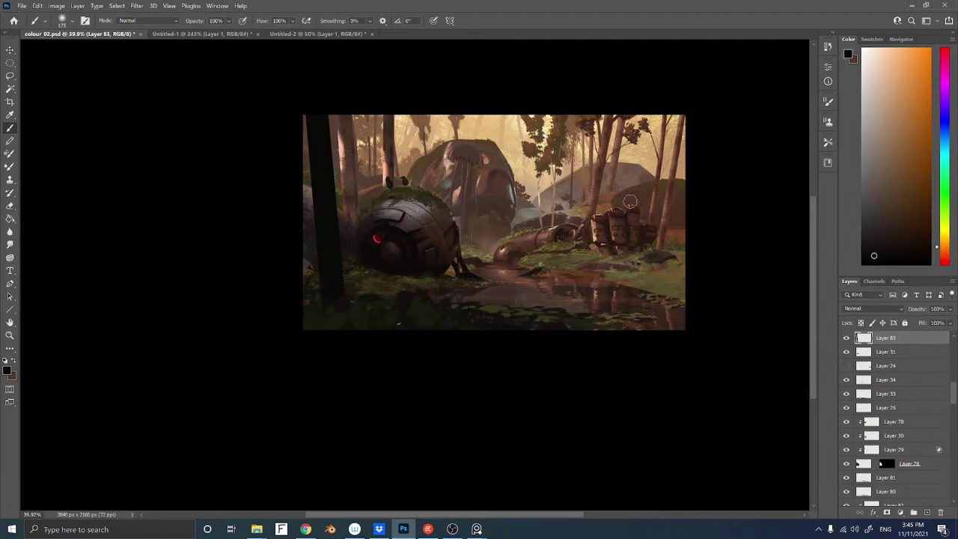
{"action": "left_click", "coordinate": [665, 214], "text": "alt"}
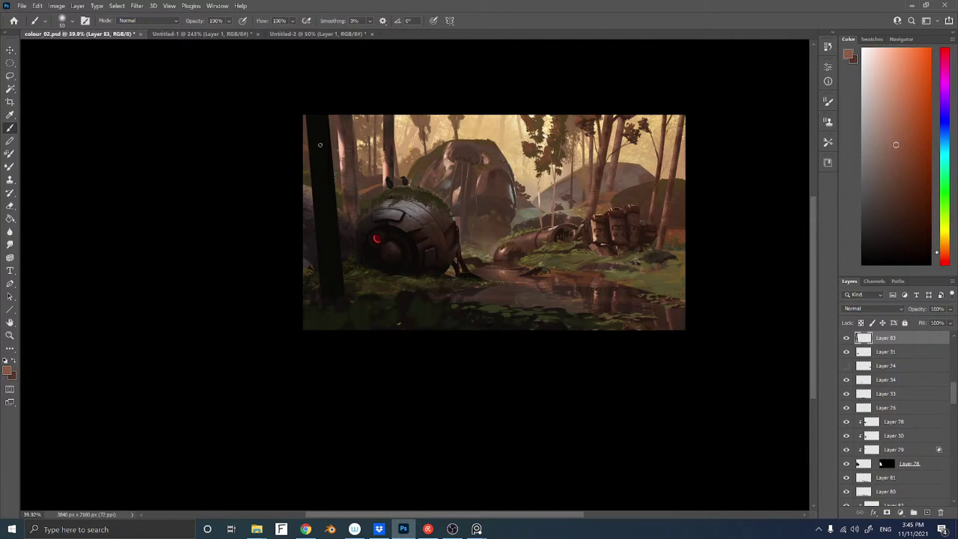
{"action": "left_click_drag", "start_coordinate": [338, 262], "coordinate": [582, 247]}
{"action": "key", "text": "ctrl+t"}
{"action": "left_click_drag", "start_coordinate": [598, 66], "coordinate": [623, 76]}
{"action": "left_click_drag", "start_coordinate": [568, 147], "coordinate": [650, 145]}
{"action": "key", "text": "Return"}
{"action": "key", "text": "ctrl+shift+]"}
Try moving the trunk copy lower across the scene, cancel the transform and delete the copy
{"action": "key", "text": "ctrl+t"}
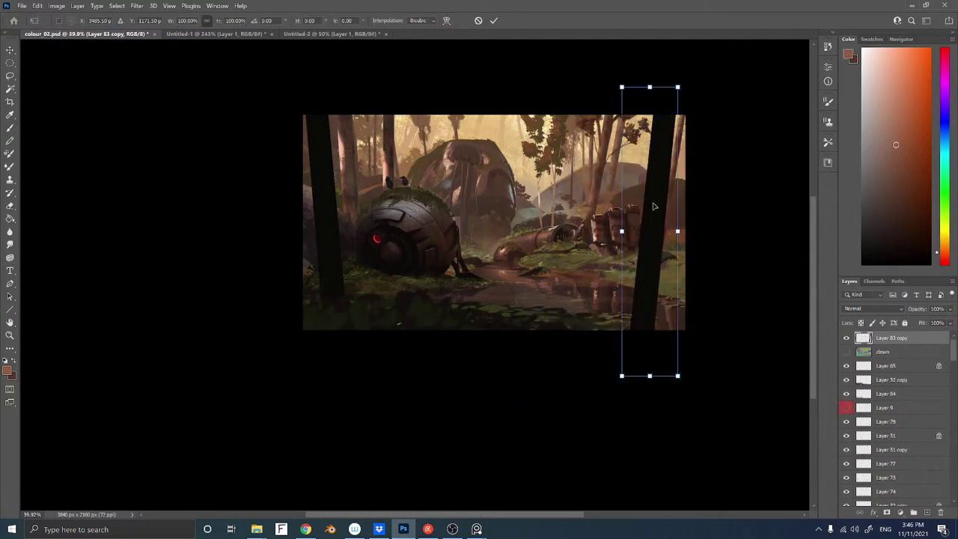
{"action": "left_click_drag", "start_coordinate": [651, 238], "coordinate": [623, 302]}
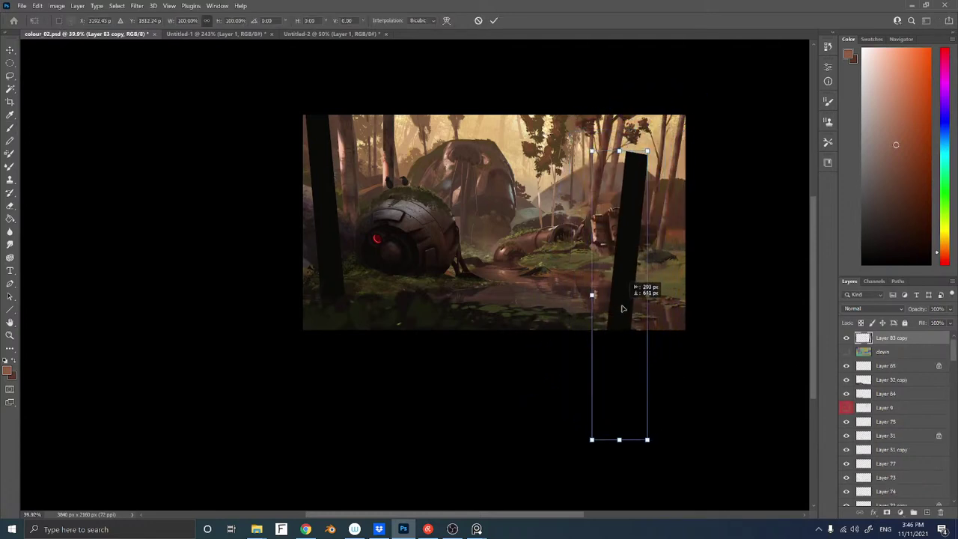
{"action": "mouse_move", "coordinate": [632, 164]}
{"action": "left_mouse_down"}
{"action": "mouse_move", "coordinate": [645, 315]}
{"action": "mouse_move", "coordinate": [508, 354]}
{"action": "mouse_move", "coordinate": [473, 350]}
{"action": "left_mouse_up"}
{"action": "key", "text": "Escape"}
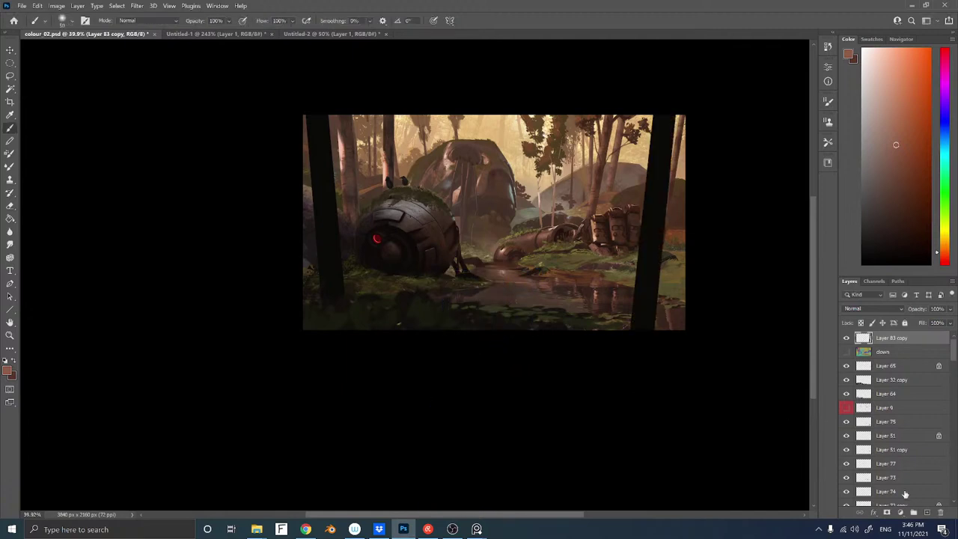
{"action": "left_click", "coordinate": [941, 512]}
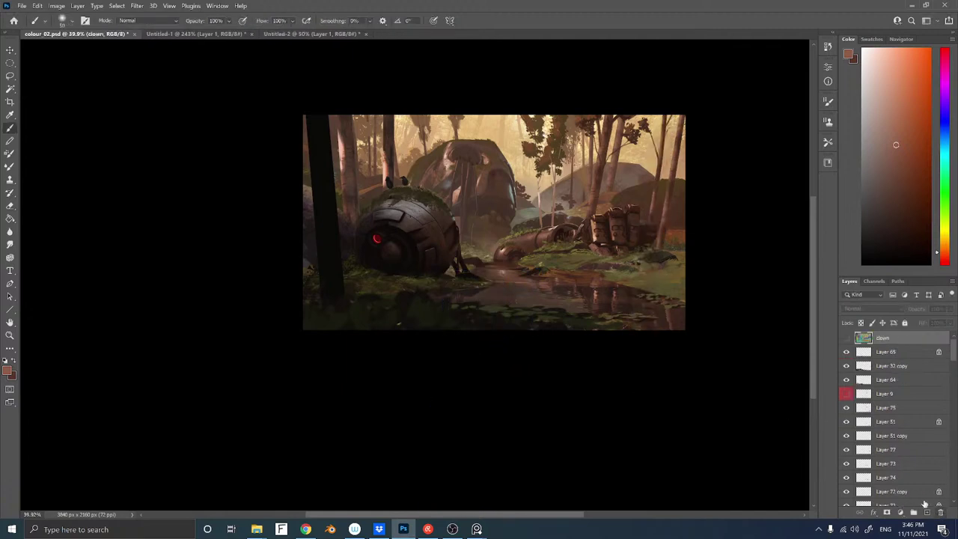
Select Layer 83 and warp the dark trunk into a slight curve
{"action": "right_click", "coordinate": [326, 217]}
{"action": "key", "text": "Escape"}
{"action": "right_click", "coordinate": [327, 216], "text": "ctrl"}
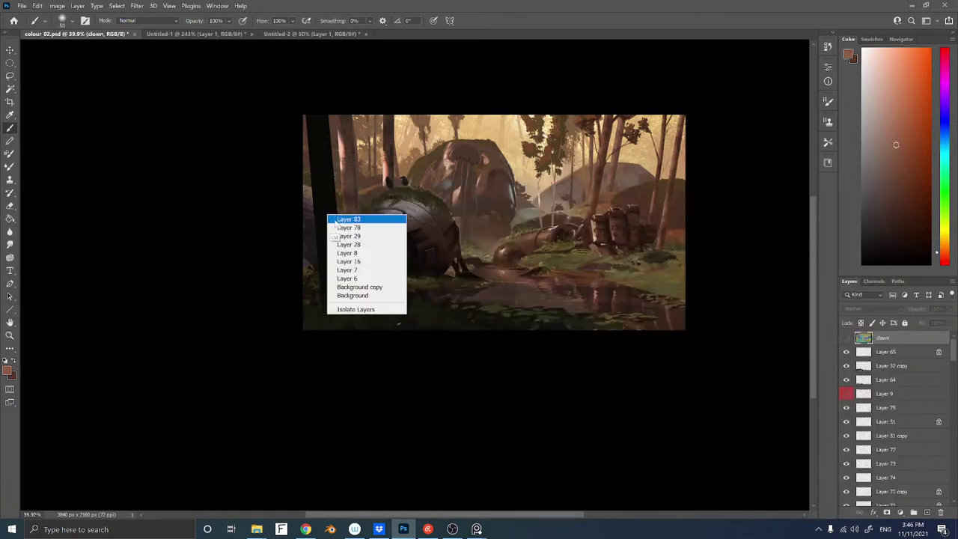
{"action": "left_click", "coordinate": [336, 220]}
{"action": "key", "text": "ctrl+t"}
{"action": "right_click", "coordinate": [327, 214]}
{"action": "left_click", "coordinate": [347, 279]}
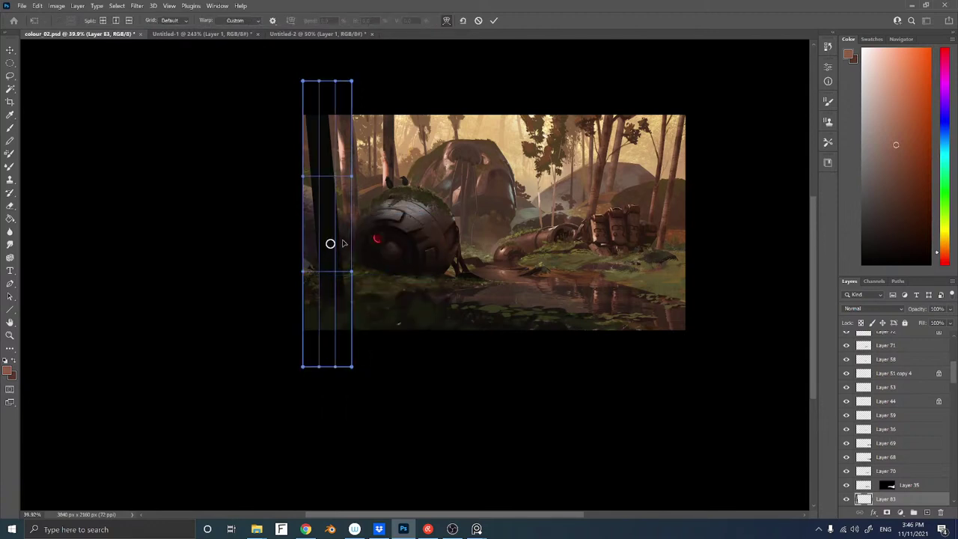
{"action": "right_click", "coordinate": [329, 240]}
{"action": "left_click", "coordinate": [328, 238]}
{"action": "left_click_drag", "start_coordinate": [328, 239], "coordinate": [332, 235]}
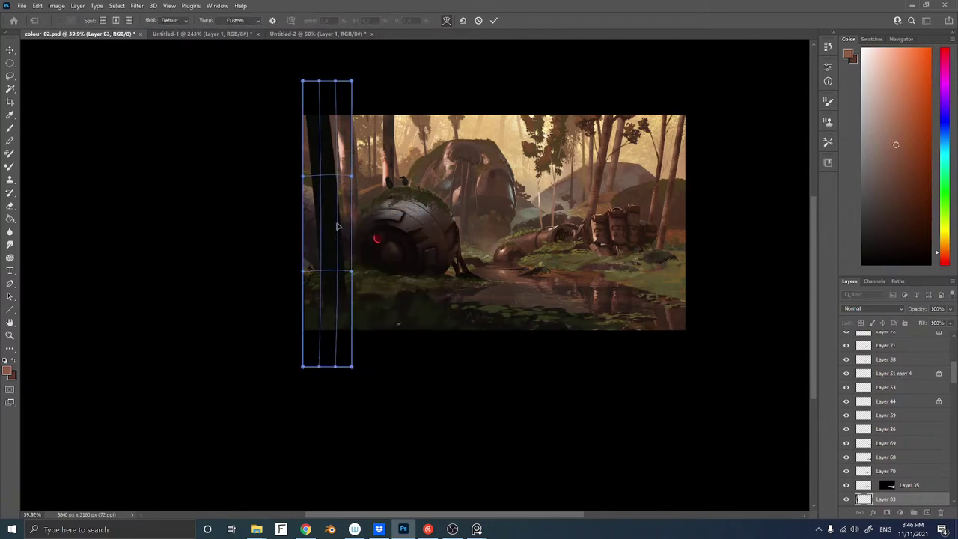
{"action": "key", "text": "Return"}
{"action": "key", "text": "b"}
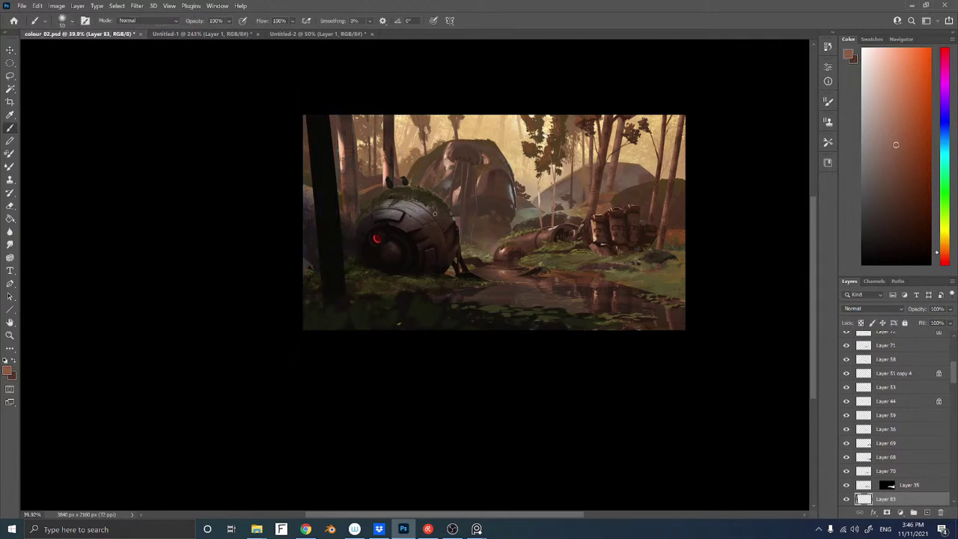
Add a layer above the trunk and paint thin near-black stems beside its base with a small, harder round brush
{"action": "key", "text": "ctrl+shift+alt+n"}
{"action": "left_click", "coordinate": [326, 281], "text": "alt"}
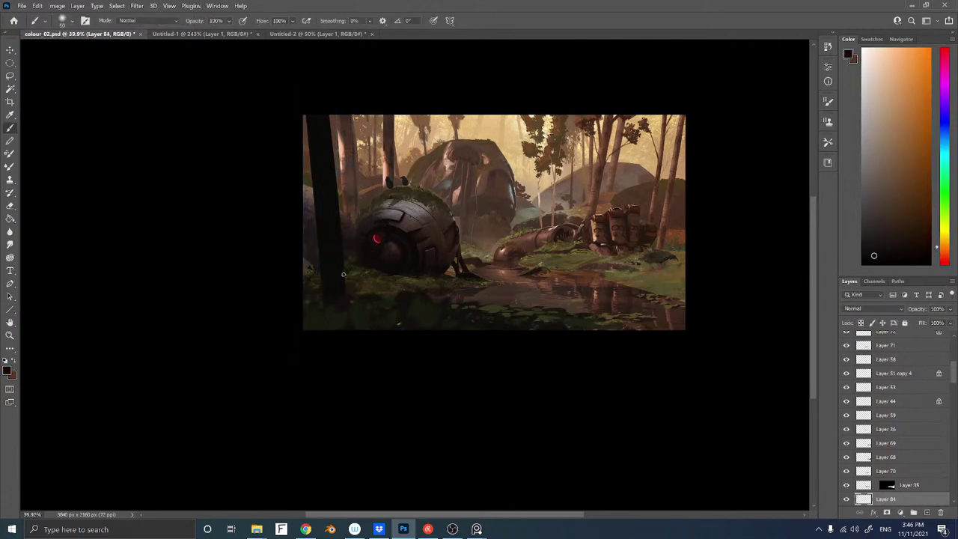
{"action": "key", "text": "bracketleft"}
{"action": "right_click", "coordinate": [350, 254]}
{"action": "key", "text": "Tab"}
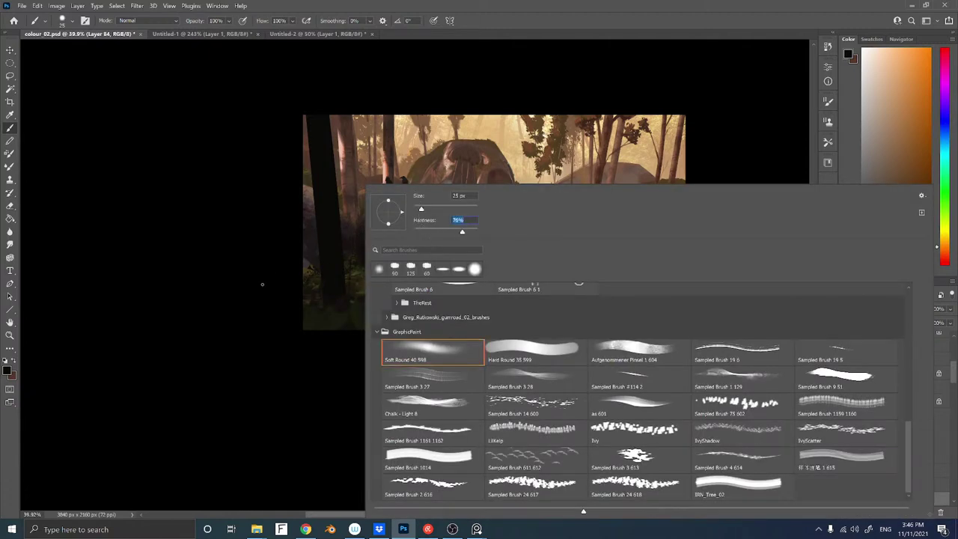
{"action": "key", "text": "Return"}
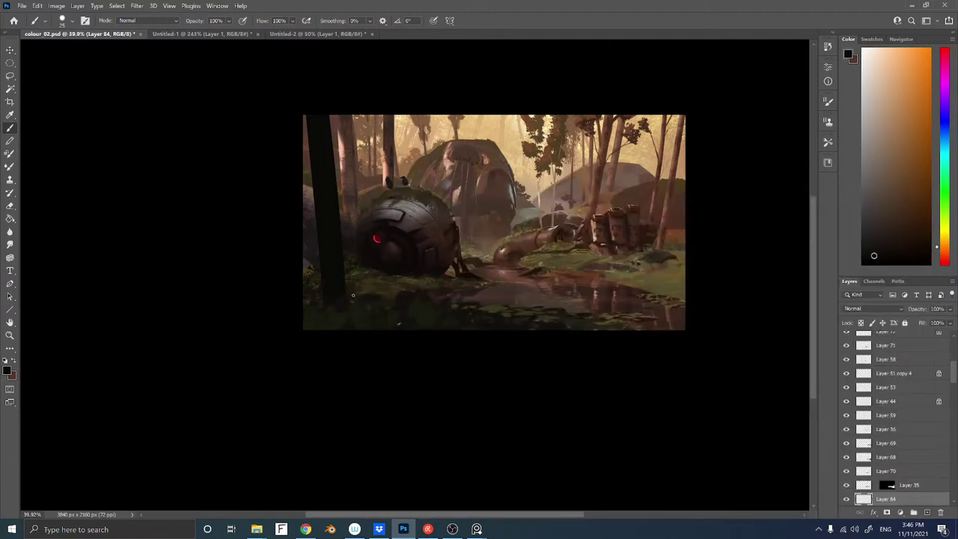
{"action": "key", "text": "bracketleft"}
{"action": "left_click_drag", "start_coordinate": [308, 274], "coordinate": [308, 259]}
{"action": "key", "text": "bracketright"}
Add a layer at the top of the stack and paint dark grass stalks in the foreground below the sphere
{"action": "key", "text": "ctrl+shift+alt+n"}
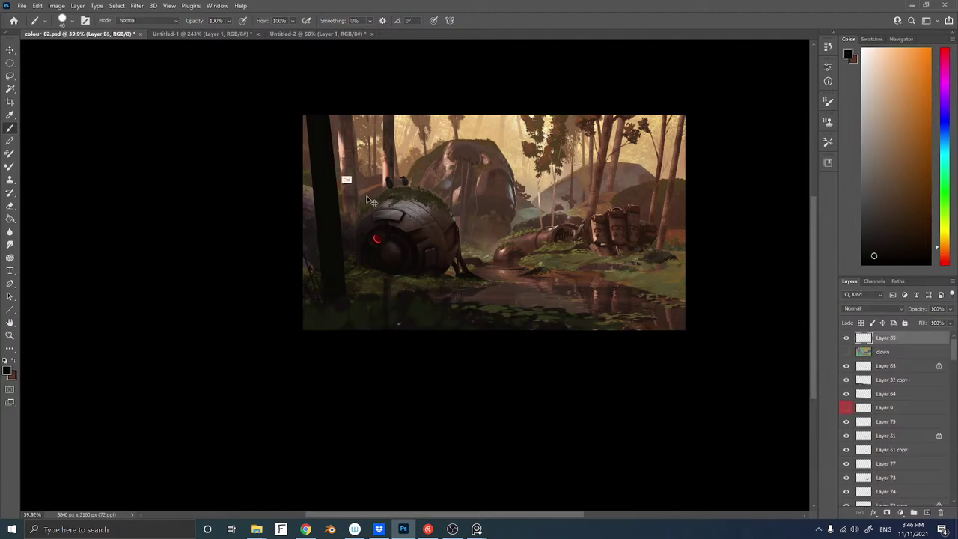
{"action": "mouse_move", "coordinate": [388, 328]}
{"action": "left_mouse_down"}
{"action": "mouse_move", "coordinate": [394, 276]}
{"action": "mouse_move", "coordinate": [401, 292]}
{"action": "left_mouse_up"}
{"action": "key", "text": "bracketleft"}
{"action": "key", "text": "bracketleft"}
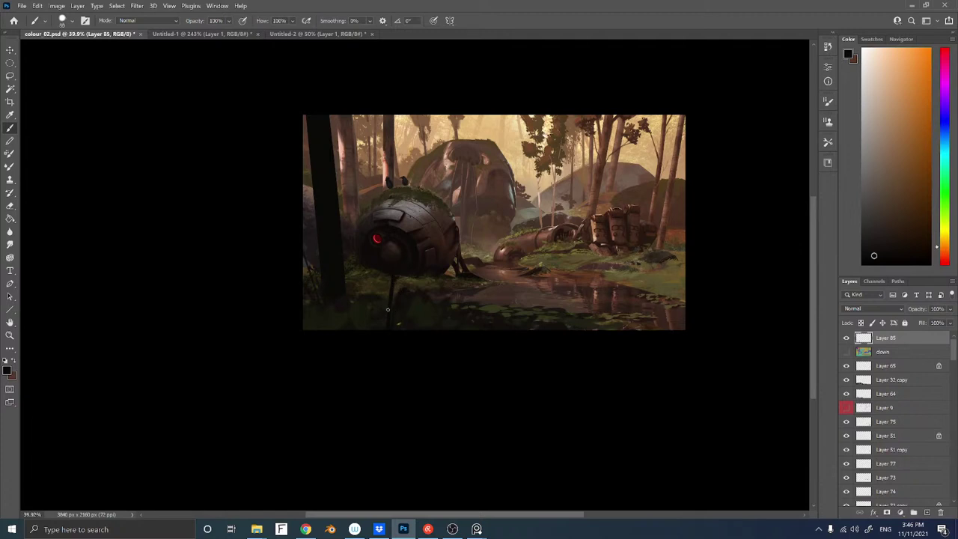
{"action": "key", "text": "bracketright"}
{"action": "key", "text": "bracketleft"}
{"action": "key", "text": "bracketleft"}
{"action": "key", "text": "bracketright"}
Examine the foreground grass up close and check the whole painting's values in a greyscale proof
{"action": "key", "text": "z"}
{"action": "mouse_move", "coordinate": [542, 271]}
{"action": "left_mouse_down"}
{"action": "mouse_move", "coordinate": [585, 270]}
{"action": "mouse_move", "coordinate": [572, 271]}
{"action": "left_mouse_up"}
{"action": "key", "text": "b"}
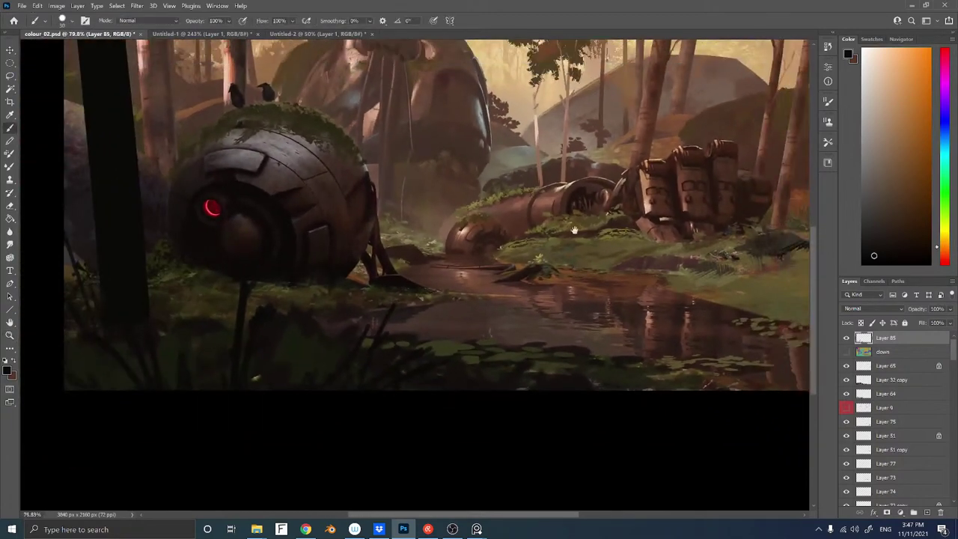
{"action": "left_click_drag", "start_coordinate": [476, 196], "coordinate": [533, 201]}
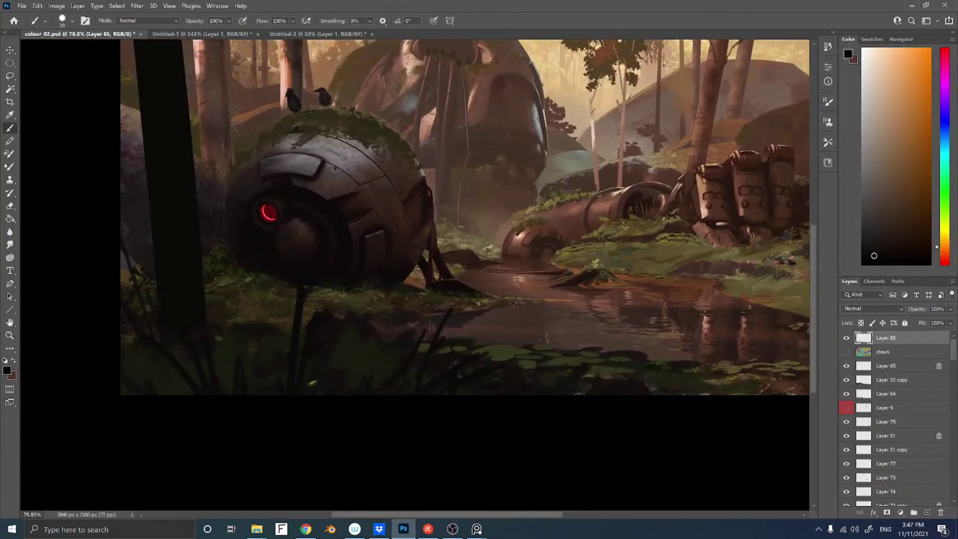
{"action": "key", "text": "z"}
{"action": "left_click_drag", "start_coordinate": [414, 215], "coordinate": [326, 225]}
{"action": "key", "text": "b"}
{"action": "left_click_drag", "start_coordinate": [426, 149], "coordinate": [417, 232]}
{"action": "key", "text": "ctrl+y"}
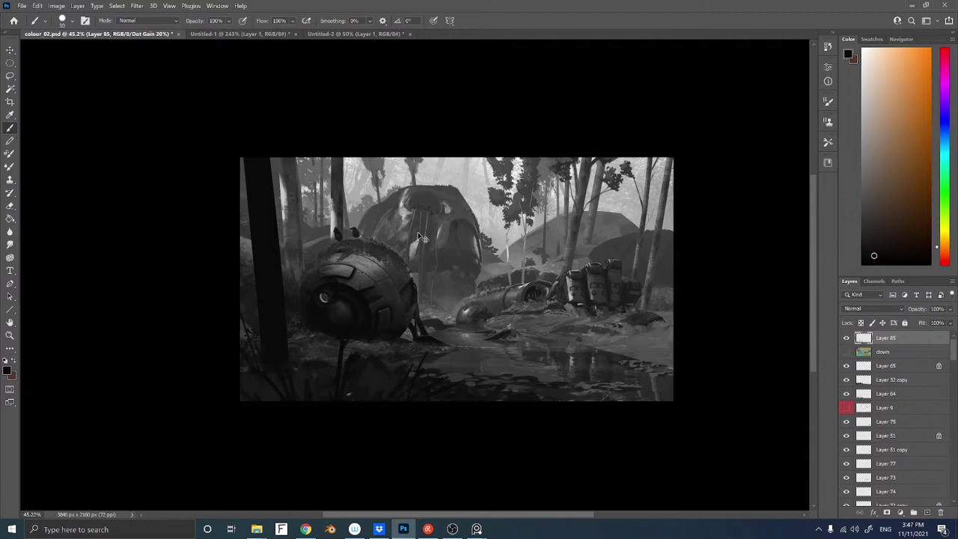
{"action": "key", "text": "ctrl+y"}
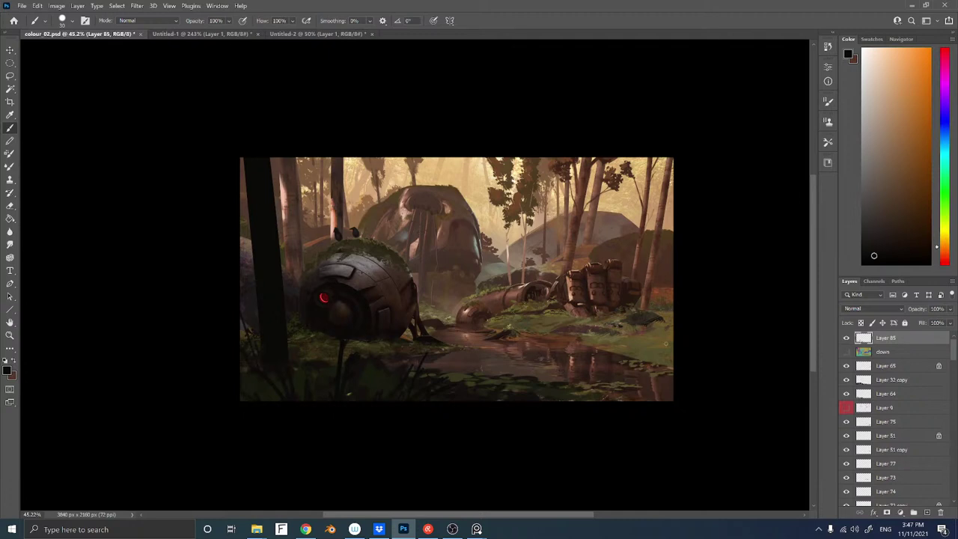
Paint dark bush silhouettes along the lower-right foreground in a sampled dark colour, enlarging the brush up to 100 px
{"action": "left_click", "coordinate": [405, 380], "text": "alt"}
{"action": "key", "text": "bracketright"}
{"action": "key", "text": "bracketright"}
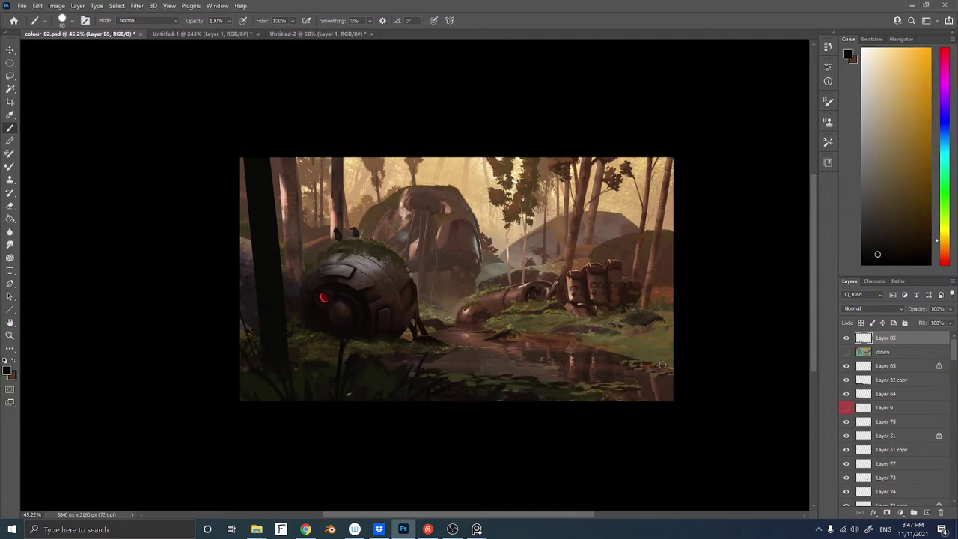
{"action": "left_click_drag", "start_coordinate": [621, 404], "coordinate": [623, 367]}
{"action": "mouse_move", "coordinate": [631, 401]}
{"action": "left_mouse_down"}
{"action": "mouse_move", "coordinate": [635, 365]}
{"action": "mouse_move", "coordinate": [662, 383]}
{"action": "mouse_move", "coordinate": [655, 397]}
{"action": "left_mouse_up"}
{"action": "key", "text": "bracketright"}
{"action": "key", "text": "bracketright"}
{"action": "key", "text": "bracketright"}
{"action": "mouse_move", "coordinate": [597, 402]}
{"action": "left_mouse_down"}
{"action": "mouse_move", "coordinate": [596, 372]}
{"action": "mouse_move", "coordinate": [572, 401]}
{"action": "mouse_move", "coordinate": [614, 391]}
{"action": "left_mouse_up"}
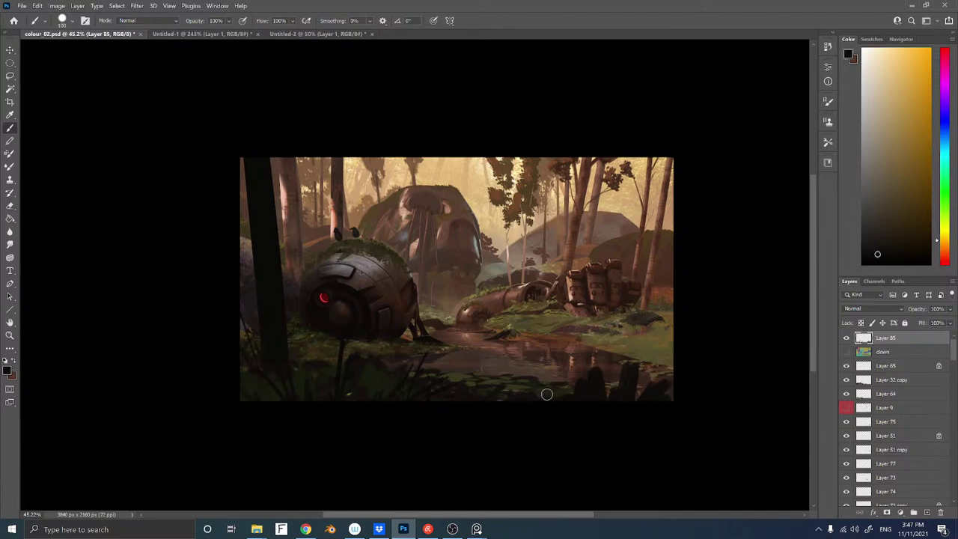
Paint thinner dark grass blades rising from the lower-right bushes with a smaller brush
{"action": "key", "text": "bracketleft"}
{"action": "key", "text": "bracketleft"}
{"action": "key", "text": "bracketleft"}
{"action": "key", "text": "bracketleft"}
{"action": "key", "text": "bracketleft"}
{"action": "left_click_drag", "start_coordinate": [642, 363], "coordinate": [631, 407]}
{"action": "mouse_move", "coordinate": [652, 343]}
{"action": "left_mouse_down"}
{"action": "mouse_move", "coordinate": [630, 405]}
{"action": "mouse_move", "coordinate": [657, 366]}
{"action": "mouse_move", "coordinate": [661, 393]}
{"action": "left_mouse_up"}
{"action": "mouse_move", "coordinate": [596, 363]}
{"action": "left_mouse_down"}
{"action": "mouse_move", "coordinate": [594, 383]}
{"action": "mouse_move", "coordinate": [564, 397]}
{"action": "left_mouse_up"}
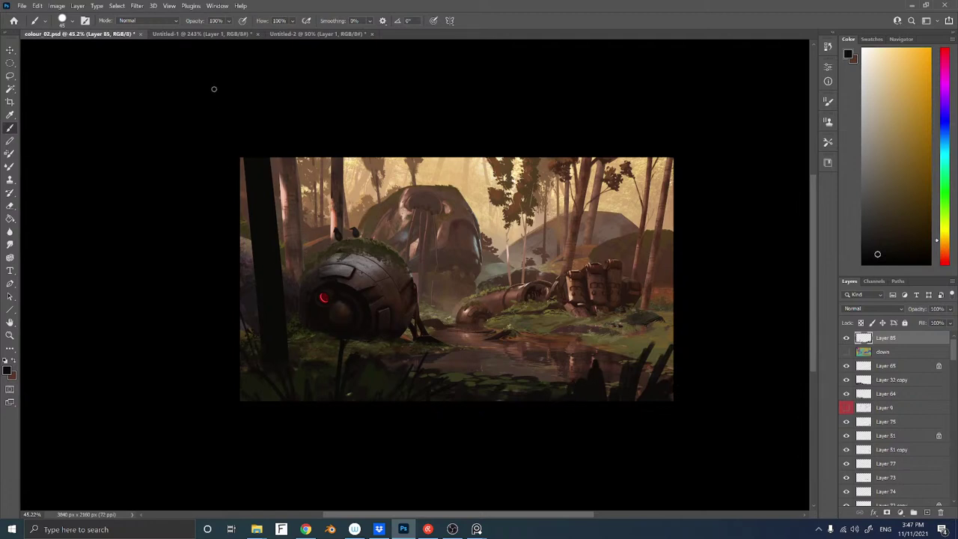
Lock Layer 83's transparent pixels and paint a sampled muted brown over the dark trunk, enlarging the brush to 200 px
{"action": "right_click", "coordinate": [262, 242], "text": "ctrl"}
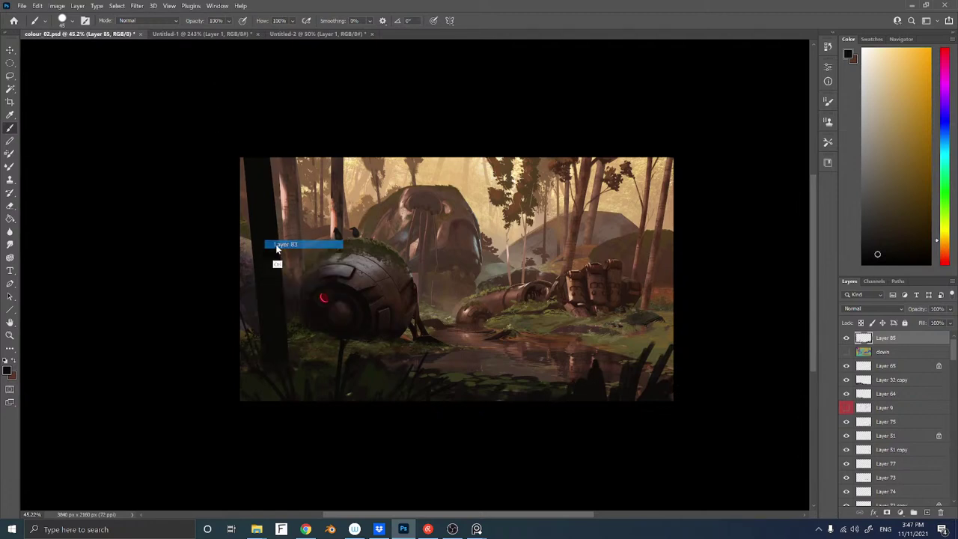
{"action": "left_click", "coordinate": [268, 243]}
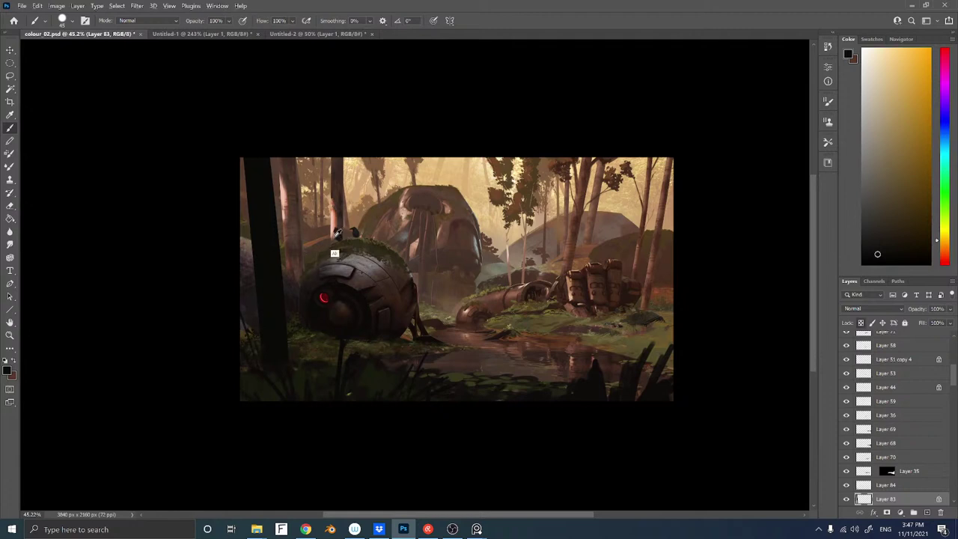
{"action": "left_click", "coordinate": [296, 262], "text": "alt"}
{"action": "key", "text": "bracketright"}
{"action": "key", "text": "bracketright"}
{"action": "key", "text": "bracketright"}
{"action": "key", "text": "bracketright"}
{"action": "key", "text": "bracketright"}
{"action": "mouse_move", "coordinate": [259, 238]}
{"action": "left_mouse_down"}
{"action": "mouse_move", "coordinate": [272, 287]}
{"action": "mouse_move", "coordinate": [270, 198]}
{"action": "mouse_move", "coordinate": [270, 284]}
{"action": "mouse_move", "coordinate": [261, 204]}
{"action": "mouse_move", "coordinate": [272, 354]}
{"action": "mouse_move", "coordinate": [287, 331]}
{"action": "mouse_move", "coordinate": [278, 366]}
{"action": "mouse_move", "coordinate": [264, 253]}
{"action": "mouse_move", "coordinate": [280, 258]}
{"action": "mouse_move", "coordinate": [265, 203]}
{"action": "left_mouse_up"}
{"action": "key", "text": "bracketright"}
{"action": "key", "text": "bracketright"}
{"action": "key", "text": "bracketright"}
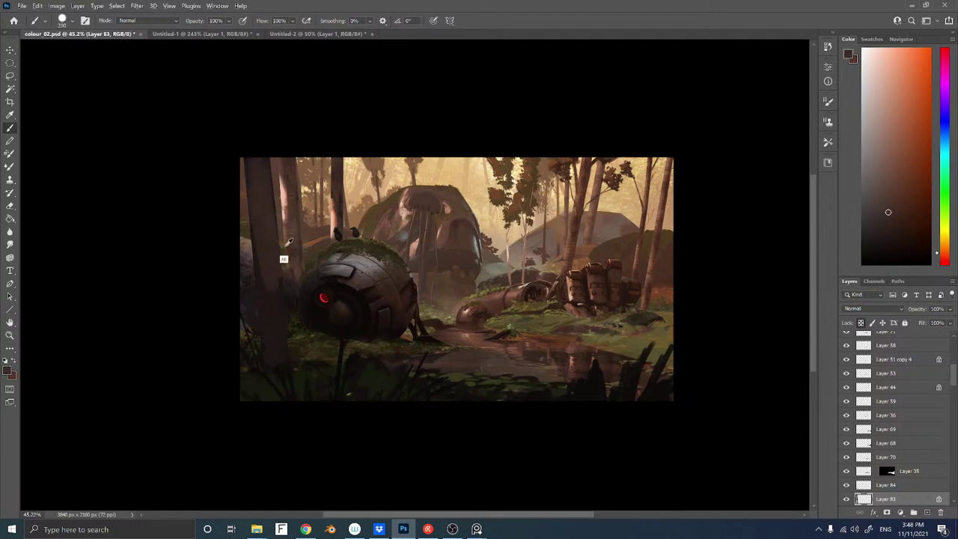
Paint darker and muted brown tones sampled from the picture over the dark foreground trunk on Layer 83
{"action": "left_click", "coordinate": [282, 394], "text": "alt"}
{"action": "mouse_move", "coordinate": [276, 340]}
{"action": "left_mouse_down"}
{"action": "mouse_move", "coordinate": [272, 292]}
{"action": "mouse_move", "coordinate": [250, 342]}
{"action": "mouse_move", "coordinate": [267, 326]}
{"action": "mouse_move", "coordinate": [269, 282]}
{"action": "left_mouse_up"}
{"action": "left_click", "coordinate": [261, 266], "text": "alt"}
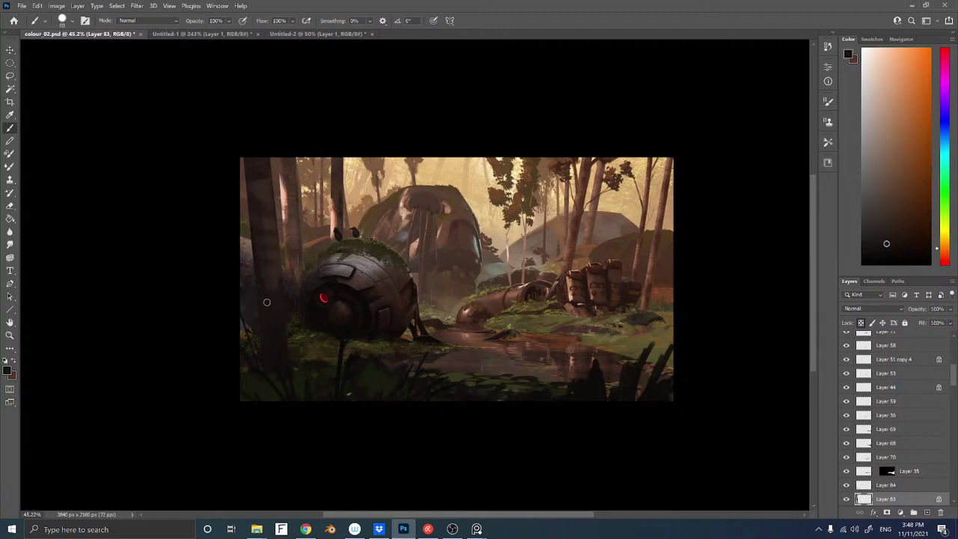
{"action": "left_click", "coordinate": [274, 273], "text": "alt"}
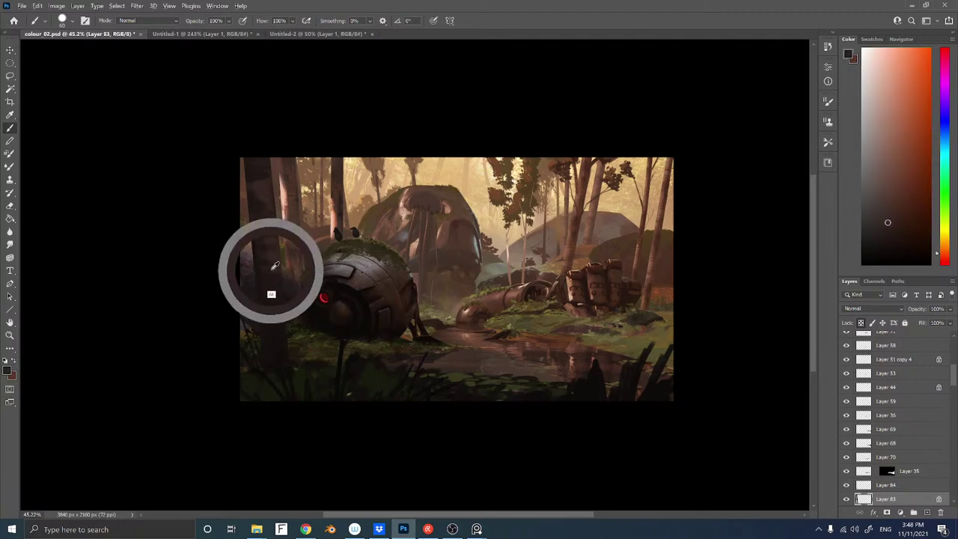
{"action": "left_click", "coordinate": [276, 332], "text": "alt"}
{"action": "left_click", "coordinate": [274, 334], "text": "alt"}
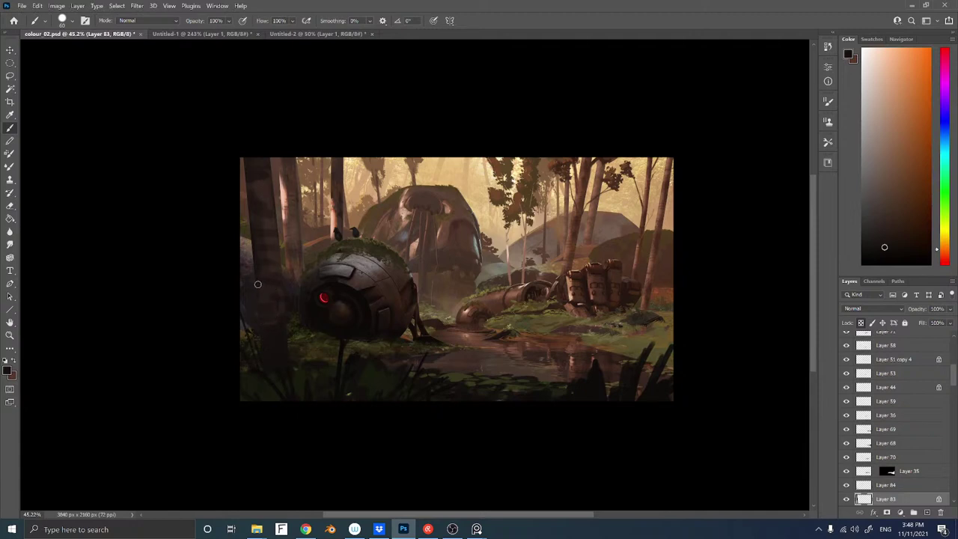
{"action": "left_click", "coordinate": [265, 287], "text": "alt"}
{"action": "left_click", "coordinate": [255, 186], "text": "alt"}
Add a new layer beneath Layer 83 and roughen the dark trunk's outline in a sampled tone with the smaller Sampled Brush 19 6
{"action": "right_click", "coordinate": [244, 185]}
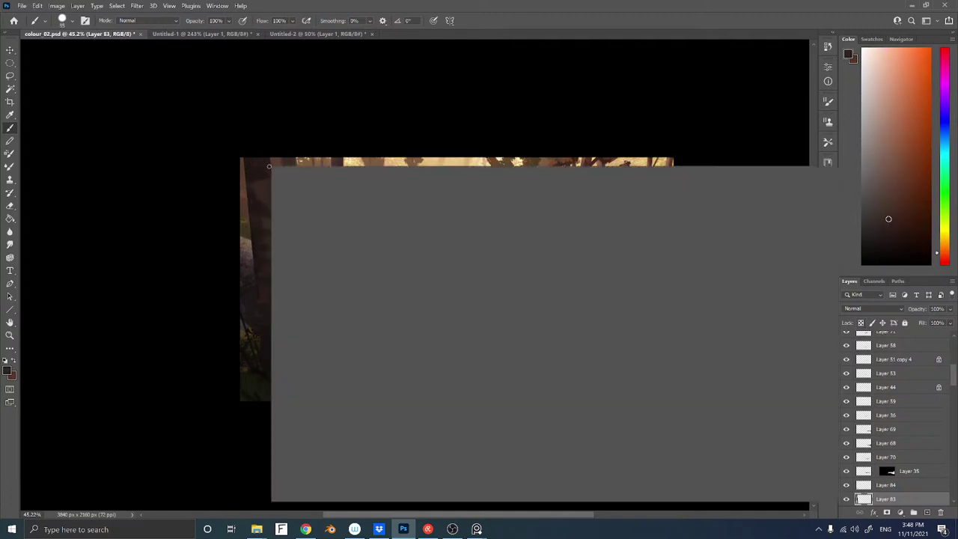
{"action": "double_click", "coordinate": [648, 336]}
{"action": "key", "text": "bracketleft"}
{"action": "key", "text": "bracketleft"}
{"action": "key", "text": "bracketleft"}
{"action": "key", "text": "bracketleft"}
{"action": "key", "text": "bracketleft"}
{"action": "key", "text": "bracketleft"}
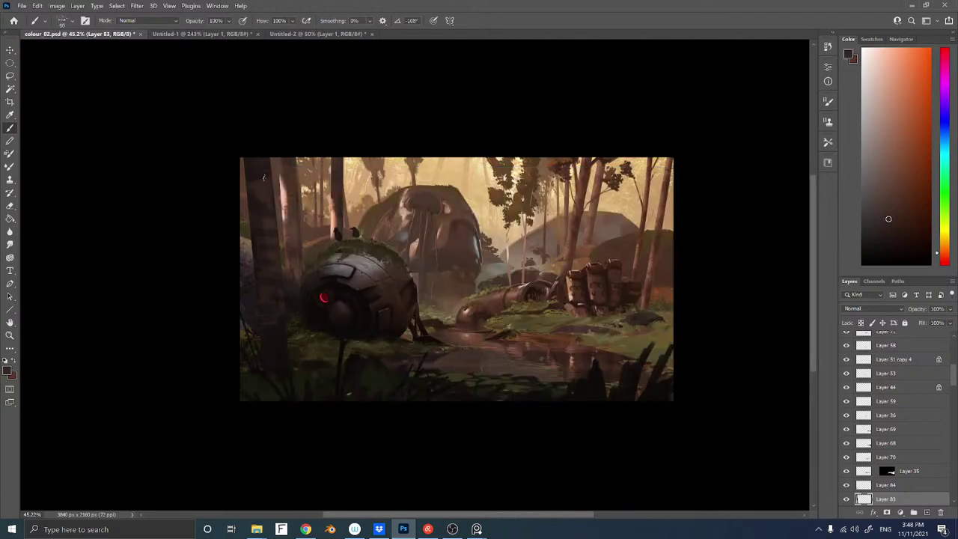
{"action": "key", "text": "ctrl+shift+alt+n"}
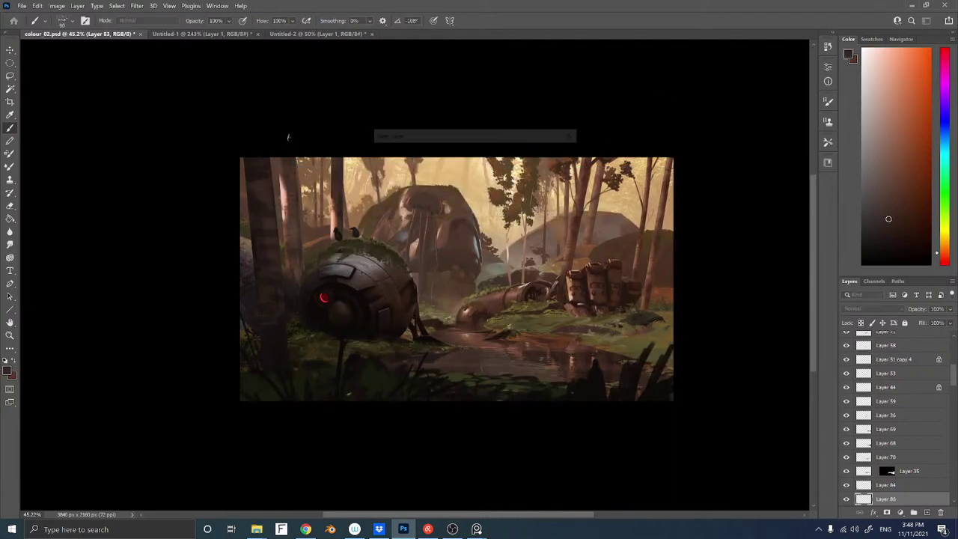
{"action": "left_click", "coordinate": [253, 190], "text": "alt"}
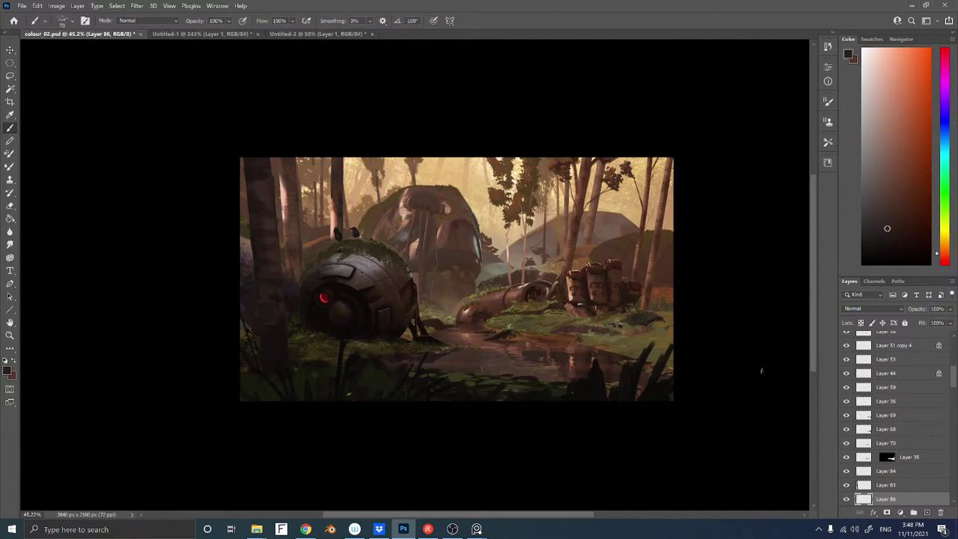
Lock Layer 83's transparent pixels and paint bark texture down the dark trunk with Sampled Brush 19 5 at 150 px in sampled tones
{"action": "left_click", "coordinate": [868, 487]}
{"action": "right_click", "coordinate": [437, 285]}
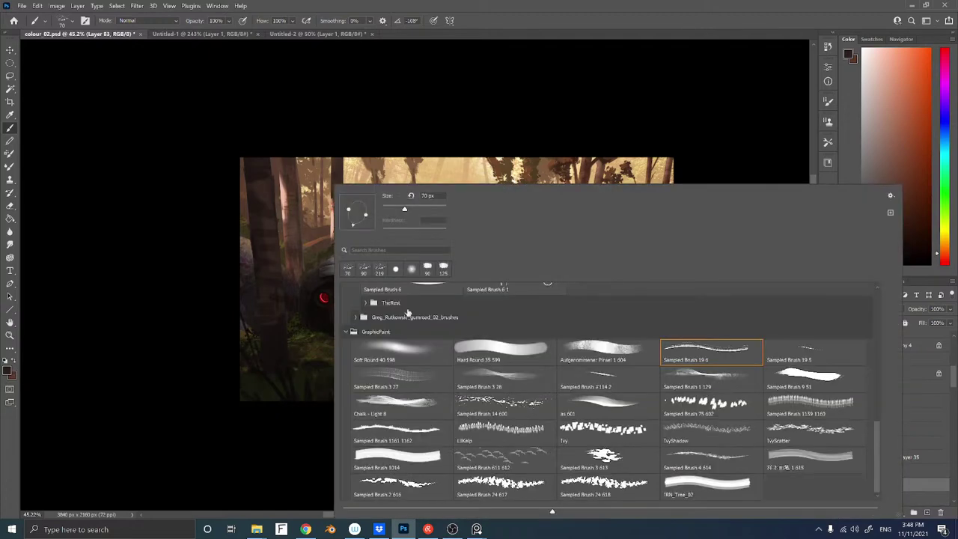
{"action": "left_click", "coordinate": [780, 349]}
{"action": "left_click", "coordinate": [708, 115]}
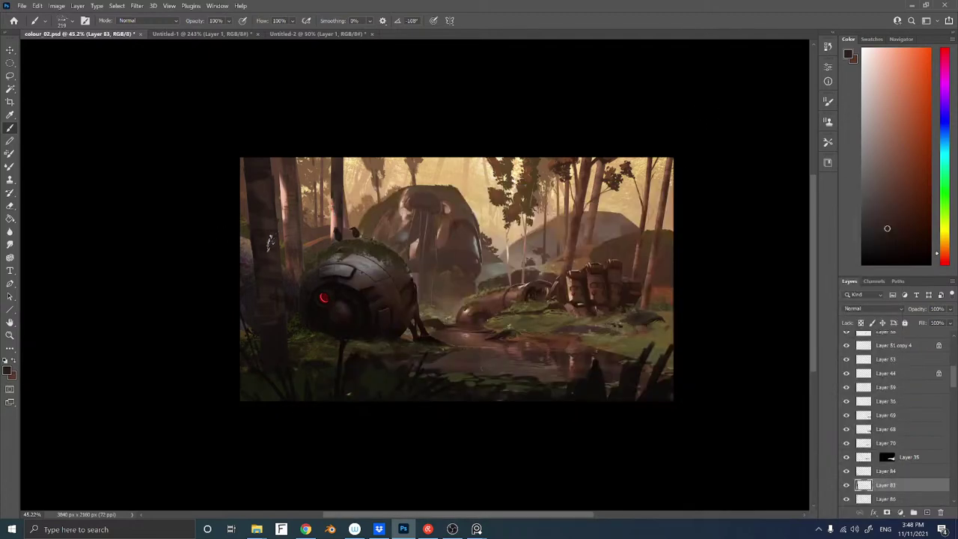
{"action": "key", "text": "slash"}
{"action": "left_click", "coordinate": [277, 219], "text": "alt"}
{"action": "key", "text": "bracketleft"}
{"action": "key", "text": "bracketleft"}
{"action": "left_click", "coordinate": [265, 297], "text": "alt"}
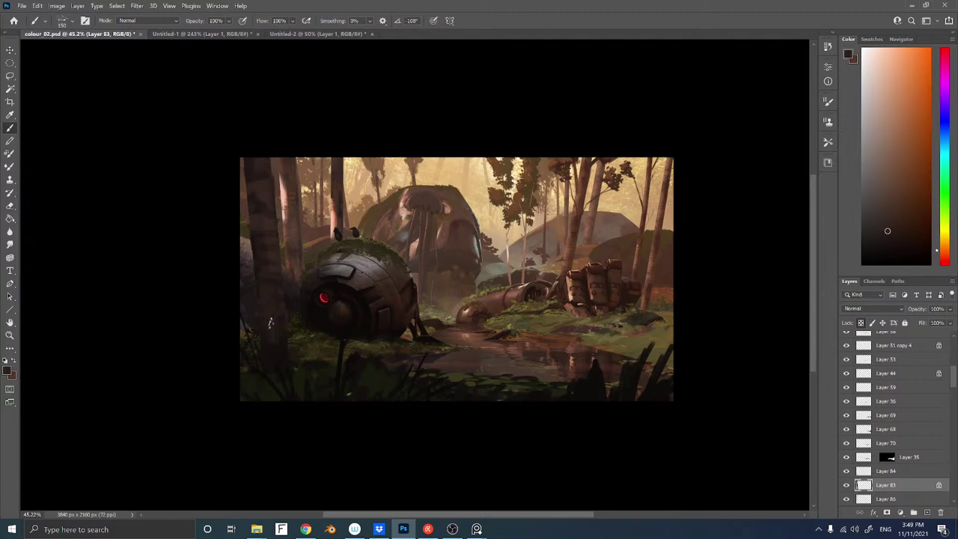
{"action": "left_click", "coordinate": [279, 346], "text": "alt"}
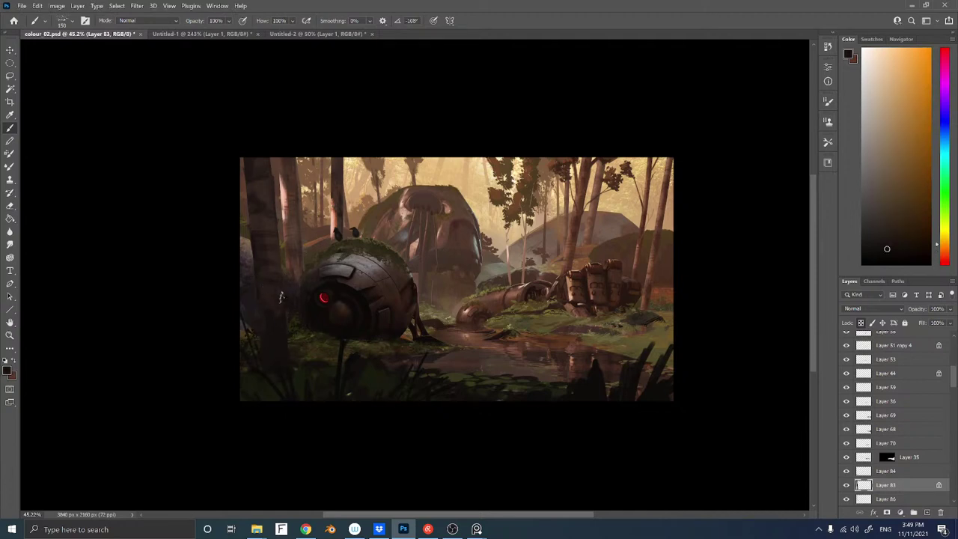
{"action": "left_click", "coordinate": [269, 257], "text": "alt"}
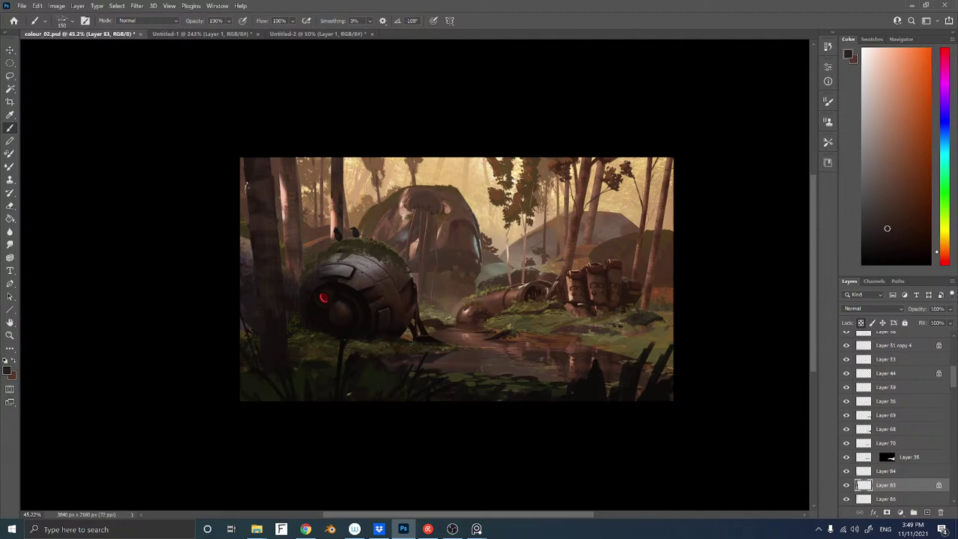
Create a new layer clipped to Layer 83 with its blending mode set to Screen
{"action": "key", "text": "ctrl+shift+n"}
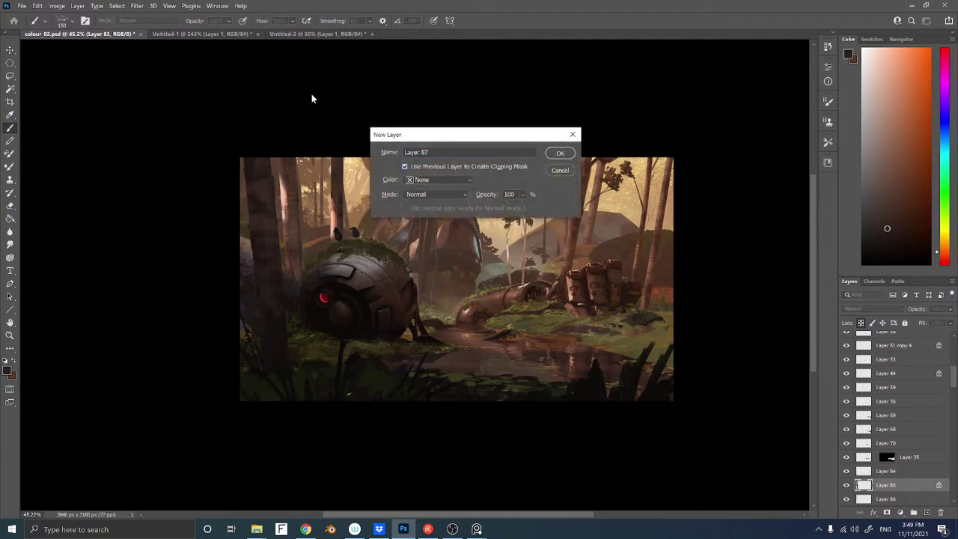
{"action": "left_click", "coordinate": [443, 196]}
{"action": "left_click", "coordinate": [414, 288]}
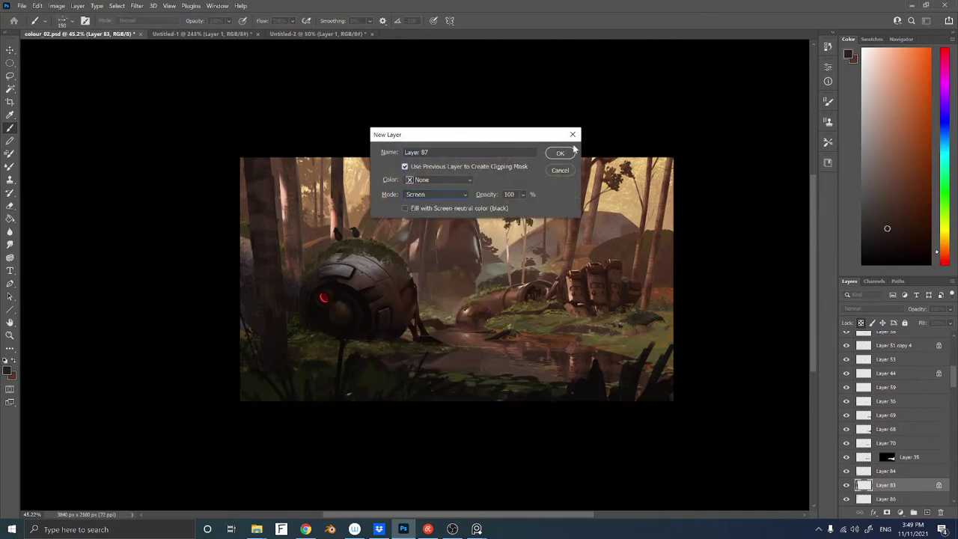
{"action": "left_click", "coordinate": [562, 154]}
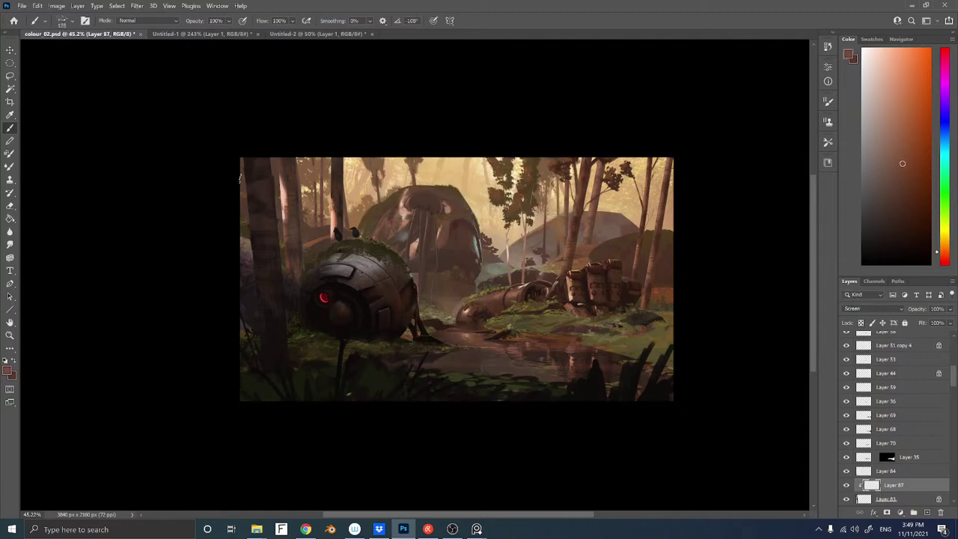
Paint warm reddish-brown light along the dark trunk's left edge and brighten it with a lighter orange
{"action": "left_click_drag", "start_coordinate": [242, 182], "coordinate": [244, 211]}
{"action": "left_click_drag", "start_coordinate": [246, 169], "coordinate": [243, 184]}
{"action": "key", "text": "e"}
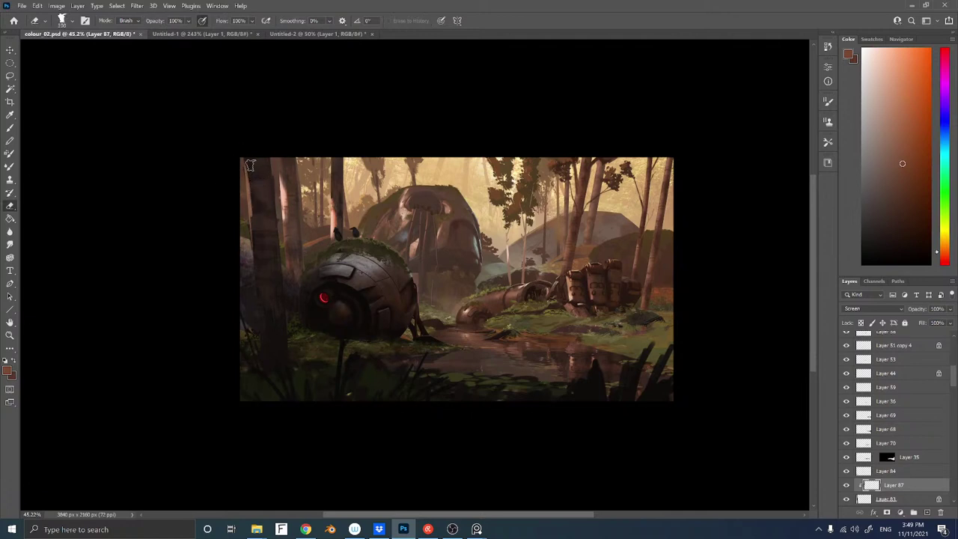
{"action": "key", "text": "b"}
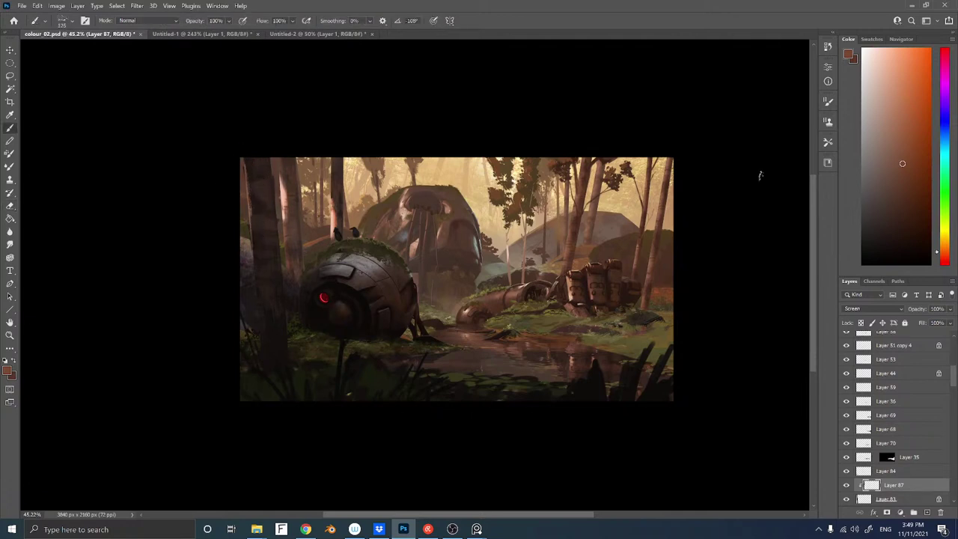
{"action": "left_click", "coordinate": [907, 92]}
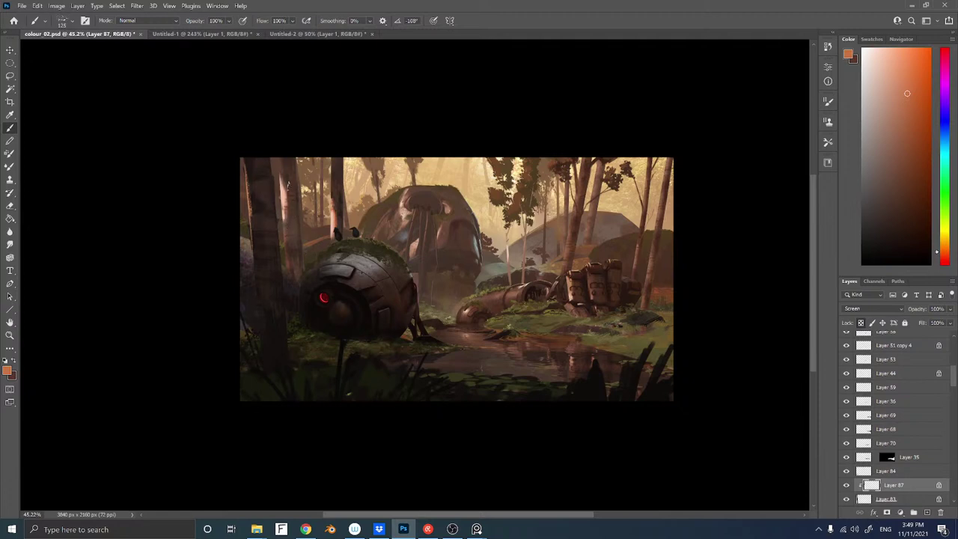
Lock Layer 8's transparent pixels and paint warm light on the tree trunk behind the dark foreground trunk
{"action": "right_click", "coordinate": [283, 193], "text": "ctrl"}
{"action": "left_click", "coordinate": [299, 196]}
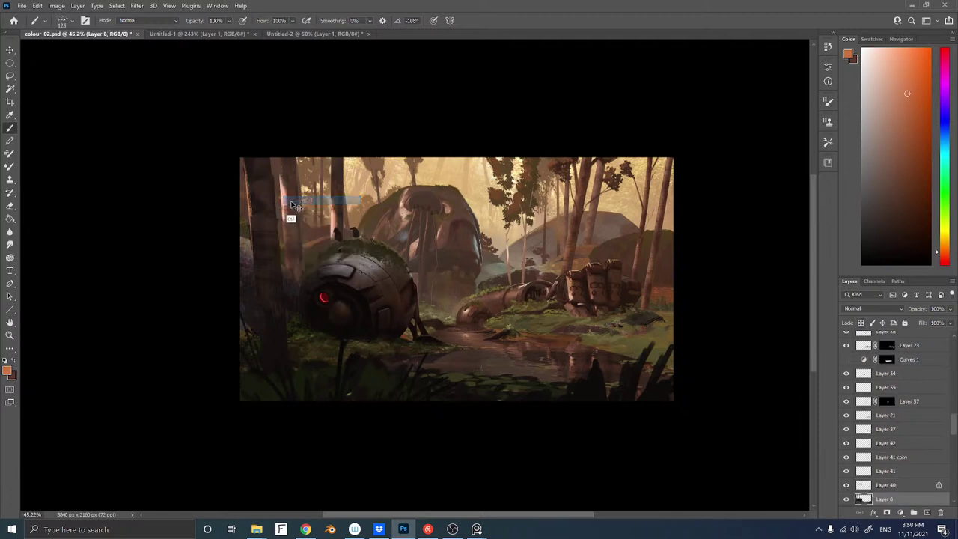
{"action": "left_click_drag", "start_coordinate": [291, 212], "coordinate": [302, 182]}
{"action": "key", "text": "ctrl+z"}
{"action": "key", "text": "slash"}
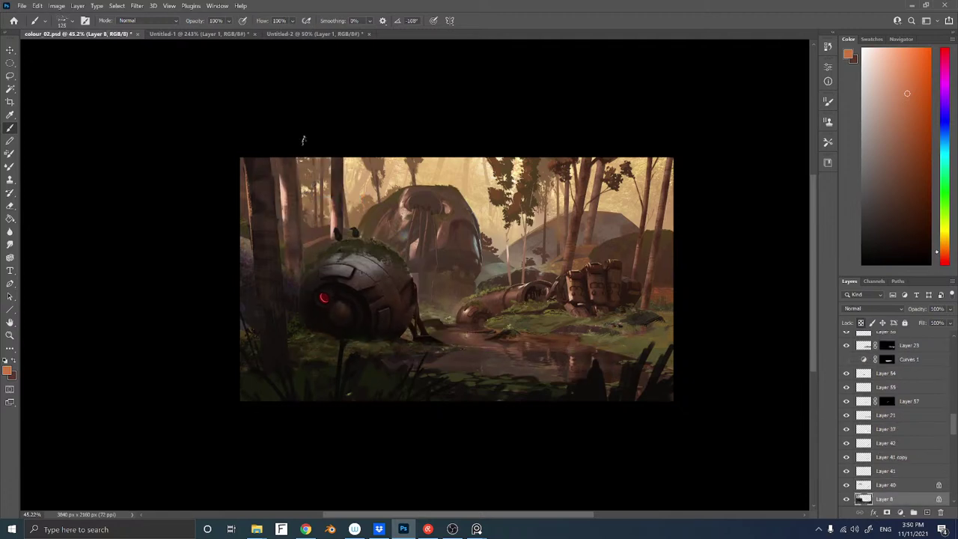
{"action": "left_click", "coordinate": [286, 207], "text": "alt"}
{"action": "left_click_drag", "start_coordinate": [286, 217], "coordinate": [278, 171]}
{"action": "left_click", "coordinate": [253, 208], "text": "alt"}
{"action": "left_click", "coordinate": [905, 65]}
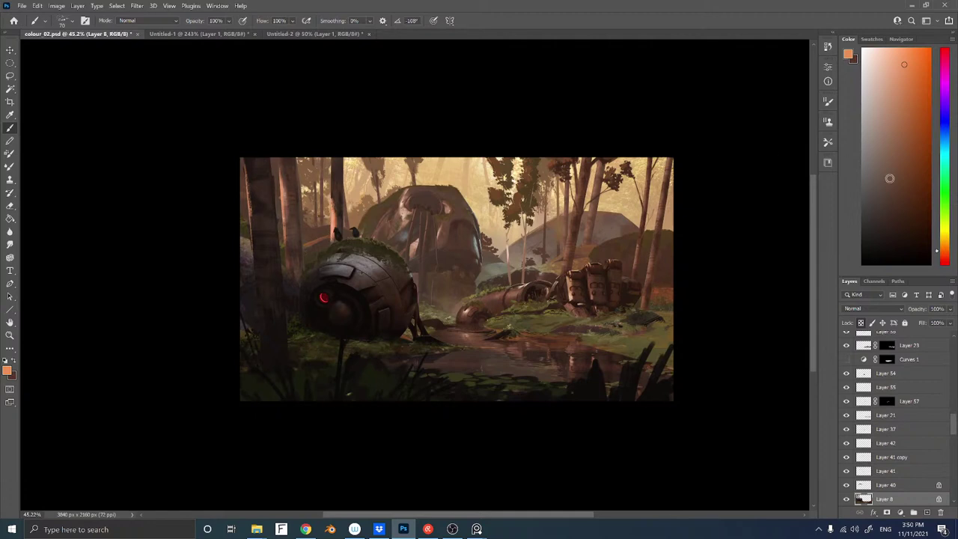
Shift the colour to a lighter peach orange and add highlights to the edges of the two trunks behind the sphere
{"action": "left_click_drag", "start_coordinate": [946, 253], "coordinate": [946, 248]}
{"action": "left_click", "coordinate": [898, 61]}
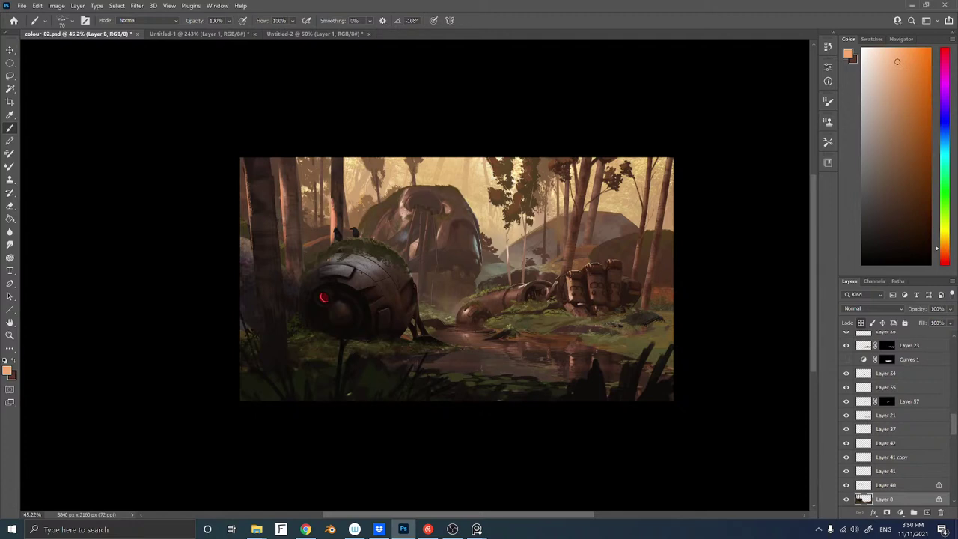
{"action": "mouse_move", "coordinate": [331, 185]}
{"action": "left_mouse_down"}
{"action": "mouse_move", "coordinate": [331, 207]}
{"action": "mouse_move", "coordinate": [332, 180]}
{"action": "left_mouse_up"}
{"action": "left_click_drag", "start_coordinate": [283, 209], "coordinate": [283, 201]}
Show Layer 17 and lower its opacity to 26%
{"action": "left_click_drag", "start_coordinate": [950, 428], "coordinate": [950, 456]}
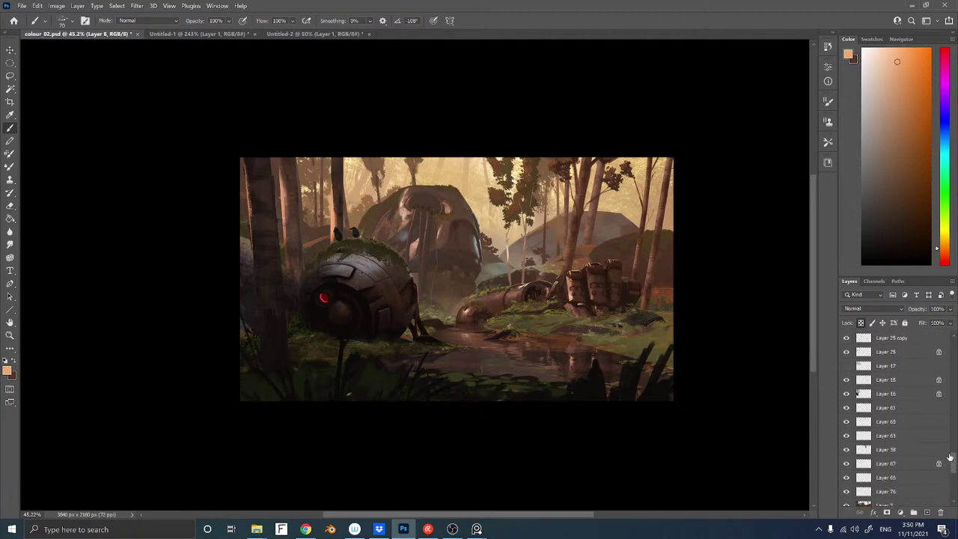
{"action": "left_click", "coordinate": [847, 365]}
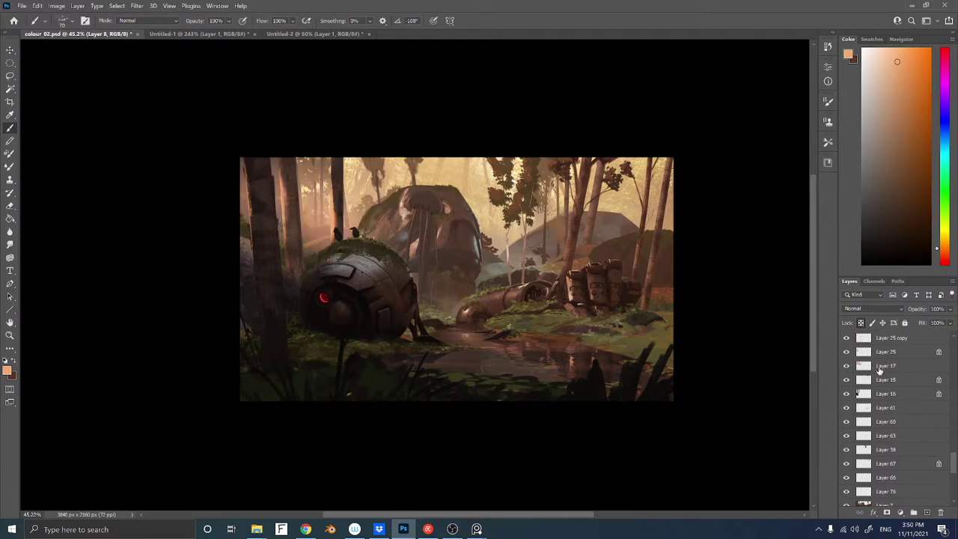
{"action": "left_click", "coordinate": [883, 371]}
{"action": "left_click_drag", "start_coordinate": [919, 309], "coordinate": [885, 310]}
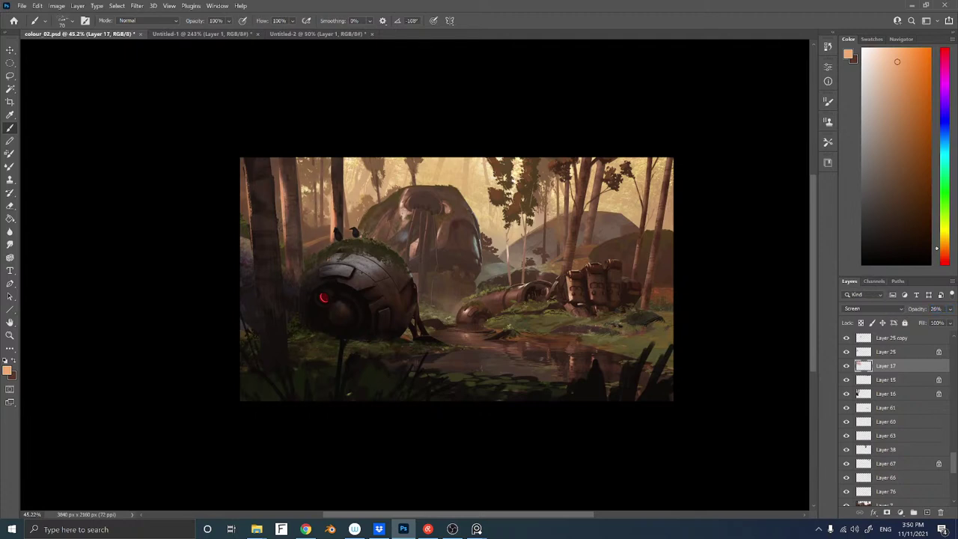
{"action": "left_click_drag", "start_coordinate": [413, 229], "coordinate": [436, 232]}
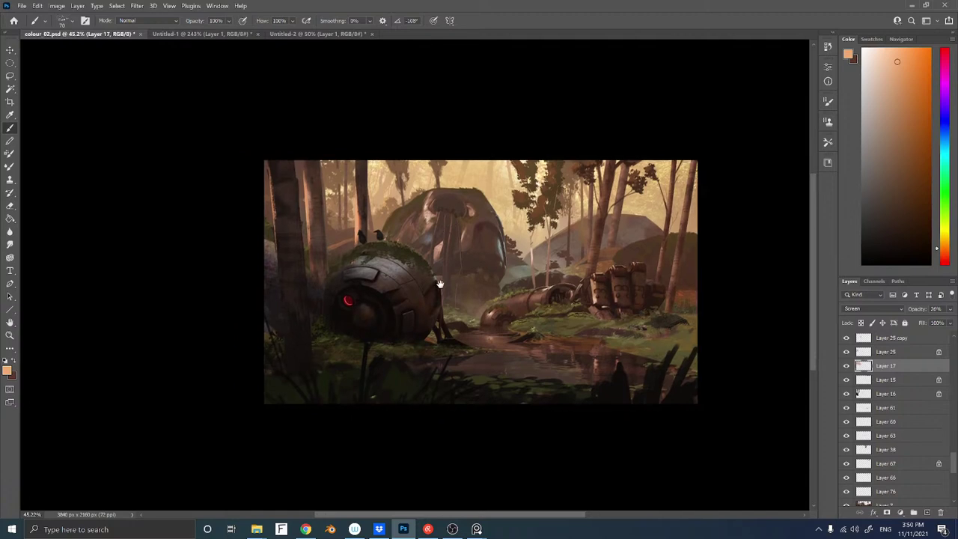
{"action": "left_click_drag", "start_coordinate": [436, 288], "coordinate": [440, 248]}
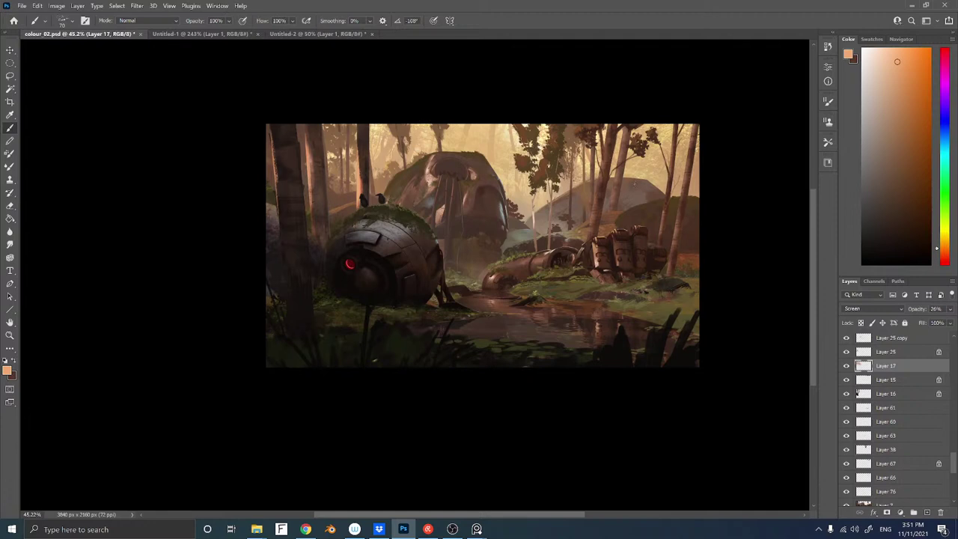
{"action": "left_click_drag", "start_coordinate": [589, 235], "coordinate": [572, 239]}
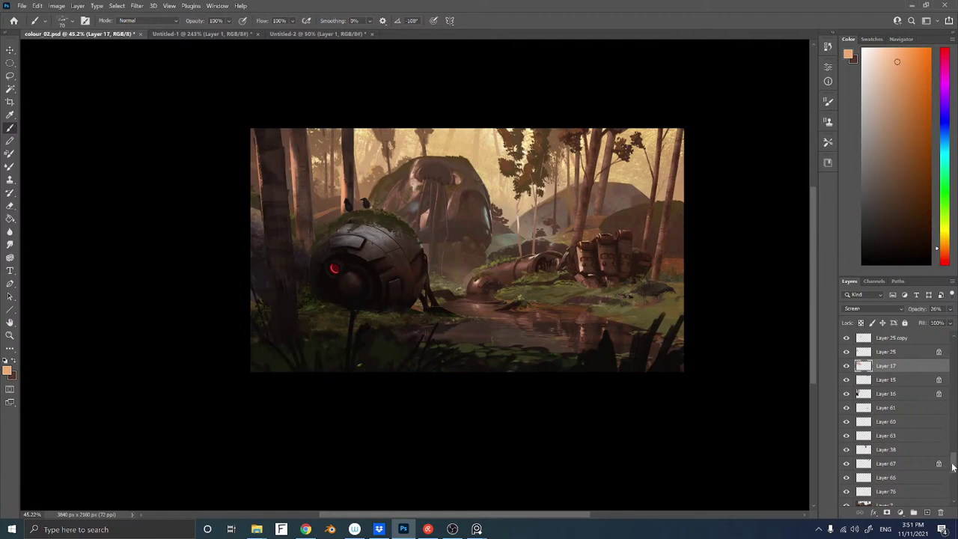
Add a new layer above Layer 85 and set up the Hard Round 35 599 brush with a bright magenta colour
{"action": "left_click_drag", "start_coordinate": [954, 470], "coordinate": [953, 341]}
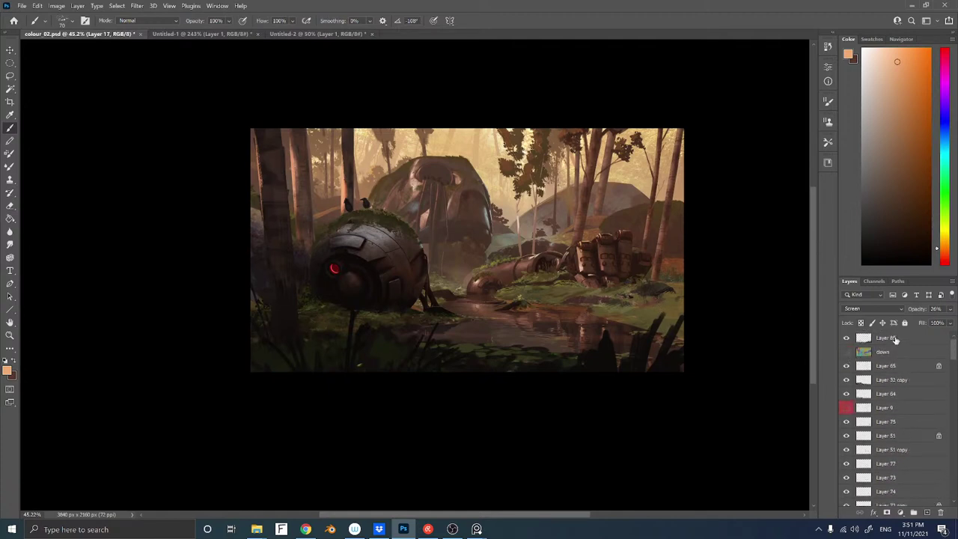
{"action": "left_click", "coordinate": [892, 338]}
{"action": "key", "text": "ctrl+shift+n"}
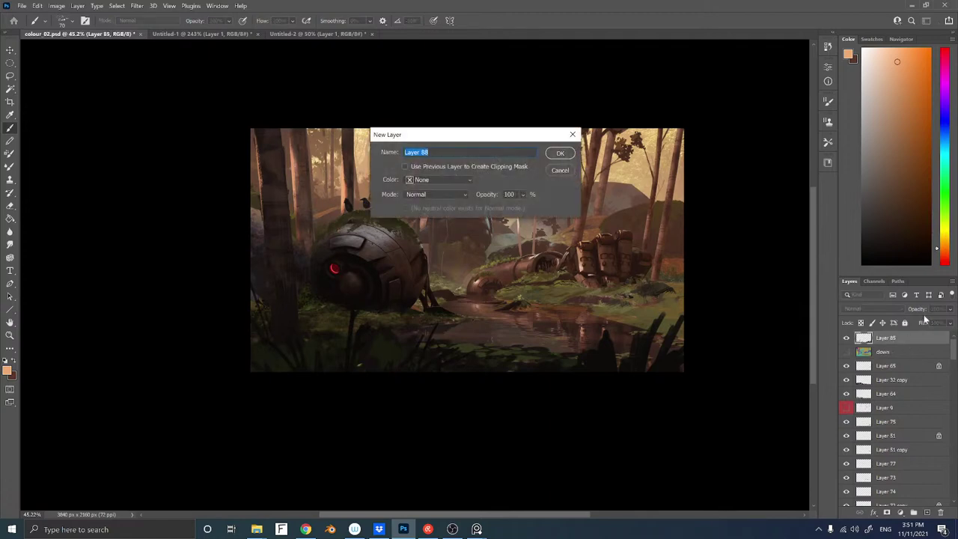
{"action": "key", "text": "Return"}
{"action": "right_click", "coordinate": [442, 230]}
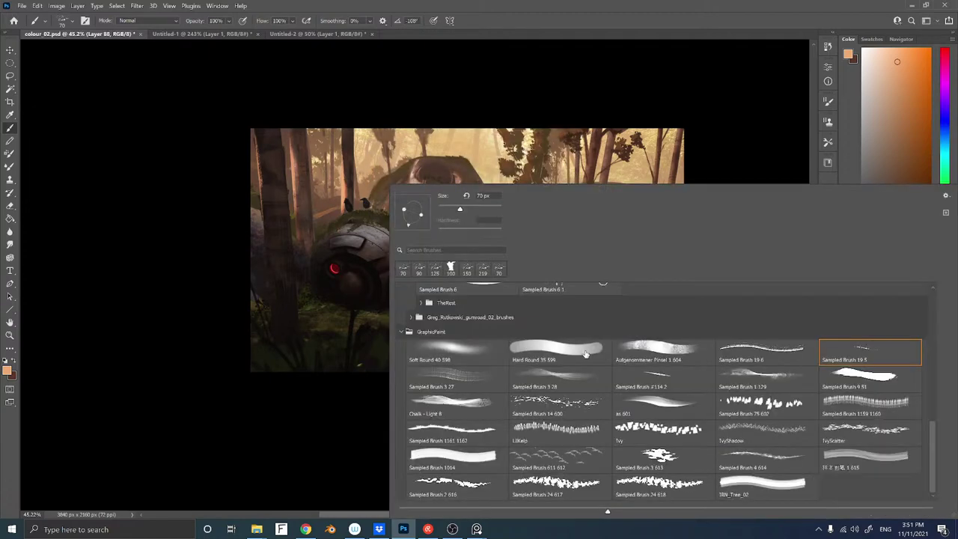
{"action": "double_click", "coordinate": [584, 352]}
{"action": "left_click", "coordinate": [945, 69]}
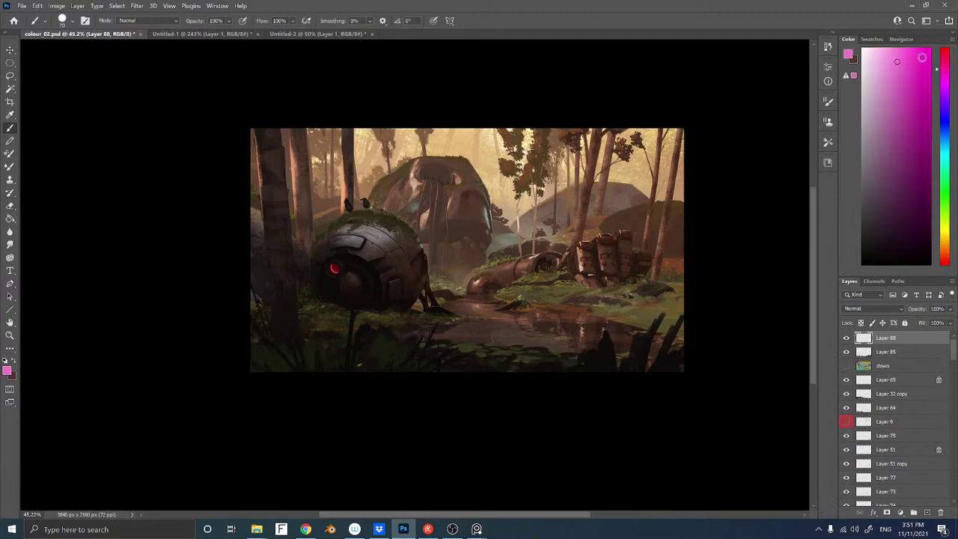
{"action": "left_click", "coordinate": [914, 54]}
Check the Layer 9 sketch notes, and mark magenta guide lines over the grassy bank below the robot hand with a much smaller brush
{"action": "left_click", "coordinate": [847, 423]}
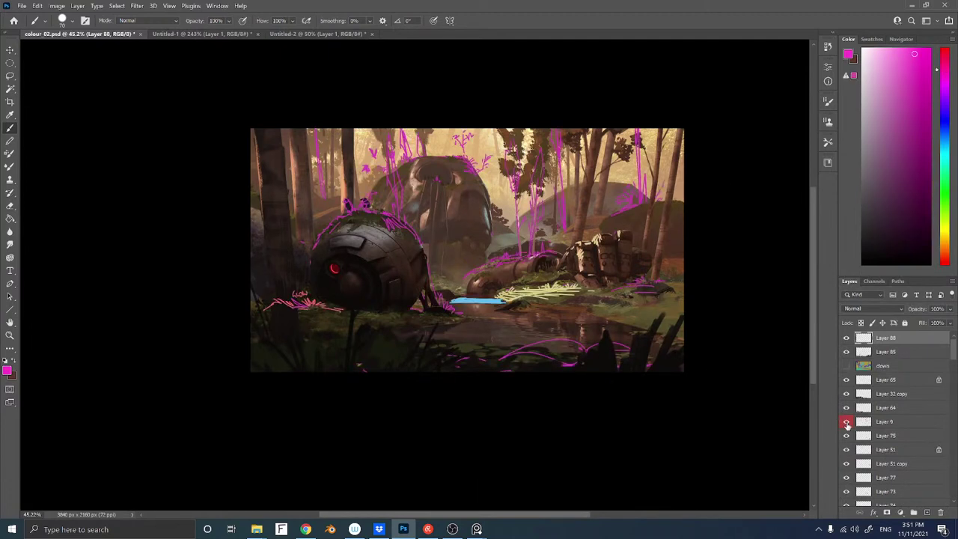
{"action": "left_click", "coordinate": [847, 423]}
{"action": "left_click_drag", "start_coordinate": [454, 179], "coordinate": [459, 212]}
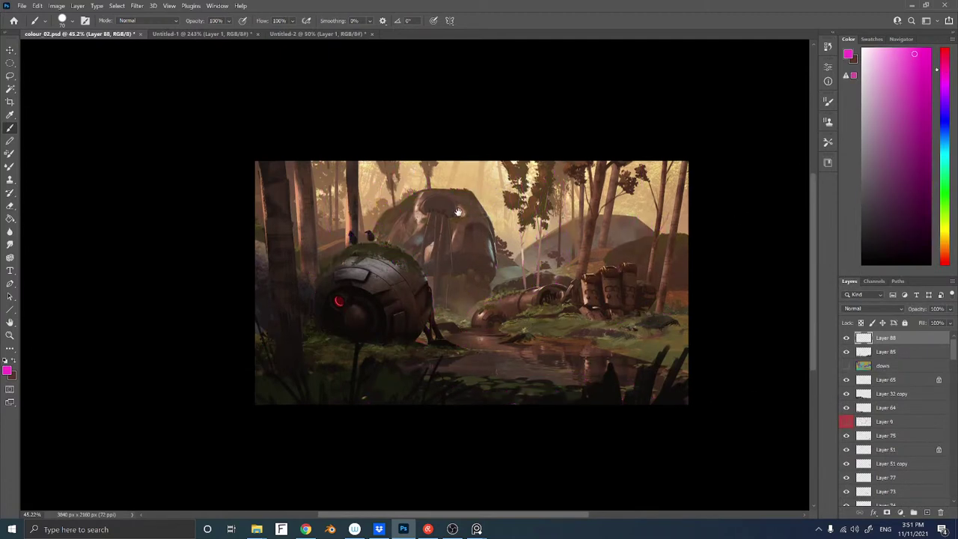
{"action": "key", "text": "bracketleft"}
{"action": "key", "text": "bracketleft"}
{"action": "key", "text": "bracketleft"}
{"action": "key", "text": "bracketleft"}
{"action": "key", "text": "bracketleft"}
{"action": "key", "text": "bracketleft"}
{"action": "key", "text": "bracketleft"}
{"action": "key", "text": "bracketleft"}
{"action": "key", "text": "bracketleft"}
{"action": "key", "text": "bracketleft"}
{"action": "key", "text": "bracketleft"}
{"action": "left_click_drag", "start_coordinate": [388, 247], "coordinate": [384, 208]}
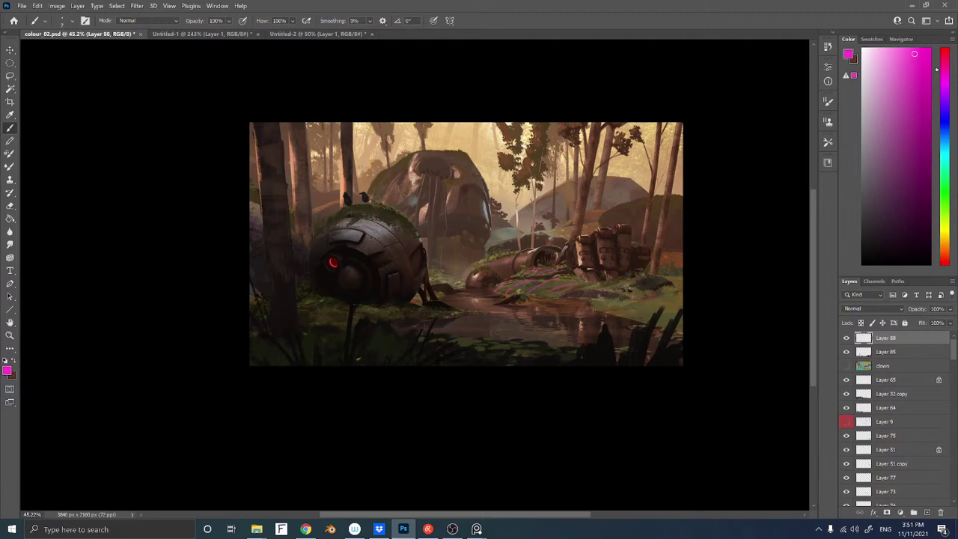
Mark the pool's right bank edge with a magenta line and the water with an orange cross, and return to magenta
{"action": "left_click_drag", "start_coordinate": [625, 317], "coordinate": [644, 324]}
{"action": "left_click", "coordinate": [944, 251]}
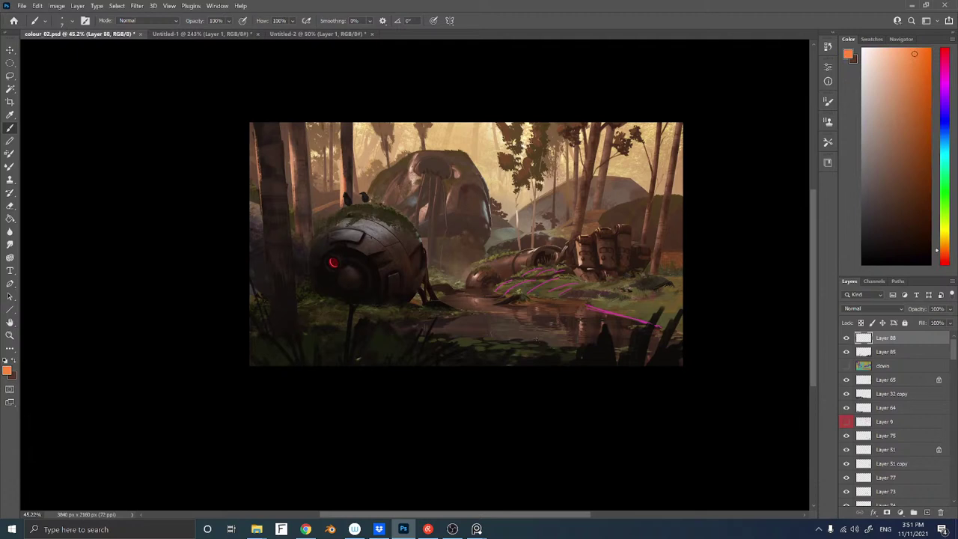
{"action": "mouse_move", "coordinate": [538, 316]}
{"action": "left_mouse_down"}
{"action": "mouse_move", "coordinate": [523, 329]}
{"action": "mouse_move", "coordinate": [547, 324]}
{"action": "left_mouse_up"}
{"action": "left_click", "coordinate": [943, 67]}
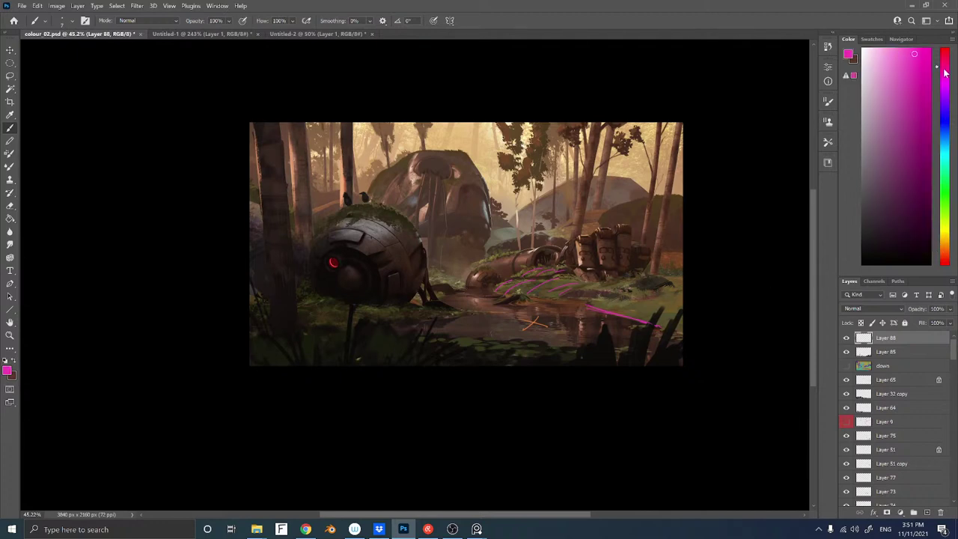
Mark magenta notes over the trunk behind the birds and its surroundings, and around the giant head and robot hand
{"action": "left_click", "coordinate": [914, 67]}
{"action": "left_click_drag", "start_coordinate": [341, 149], "coordinate": [341, 200]}
{"action": "mouse_move", "coordinate": [351, 123]}
{"action": "left_mouse_down"}
{"action": "mouse_move", "coordinate": [351, 210]}
{"action": "mouse_move", "coordinate": [341, 147]}
{"action": "mouse_move", "coordinate": [344, 199]}
{"action": "left_mouse_up"}
{"action": "left_click_drag", "start_coordinate": [350, 195], "coordinate": [345, 210]}
{"action": "left_click_drag", "start_coordinate": [333, 159], "coordinate": [335, 187]}
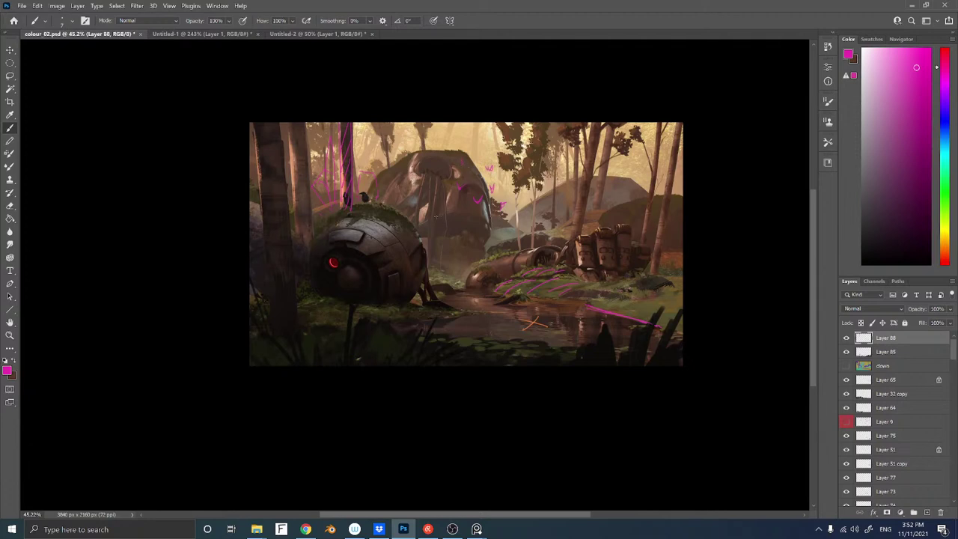
{"action": "left_click_drag", "start_coordinate": [434, 210], "coordinate": [441, 212]}
{"action": "left_click_drag", "start_coordinate": [420, 169], "coordinate": [449, 175]}
Rename the magenta notes layer as notesv2, and move Layer 9 directly below it and rename it as notes
{"action": "double_click", "coordinate": [886, 339]}
{"action": "type", "text": "notesv2"}
{"action": "key", "text": "Return"}
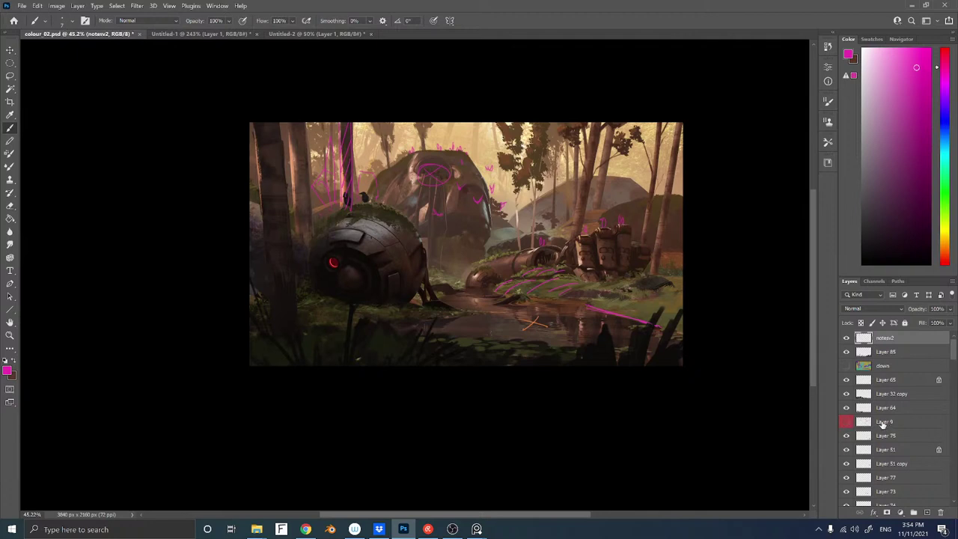
{"action": "left_click_drag", "start_coordinate": [884, 425], "coordinate": [884, 353]}
{"action": "double_click", "coordinate": [885, 353]}
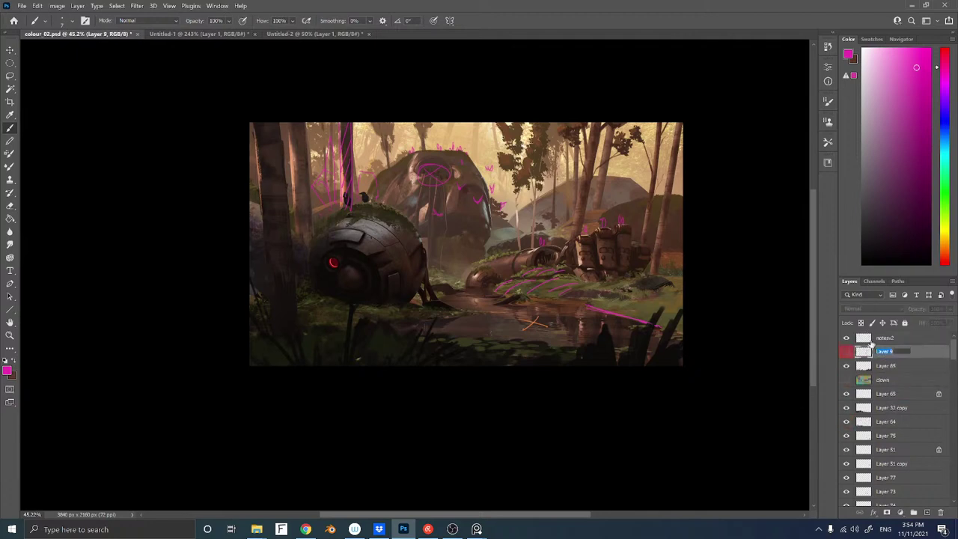
{"action": "type", "text": "notes"}
{"action": "key", "text": "Return"}
Label the notesv2 layer green and hide it
{"action": "right_click", "coordinate": [845, 339]}
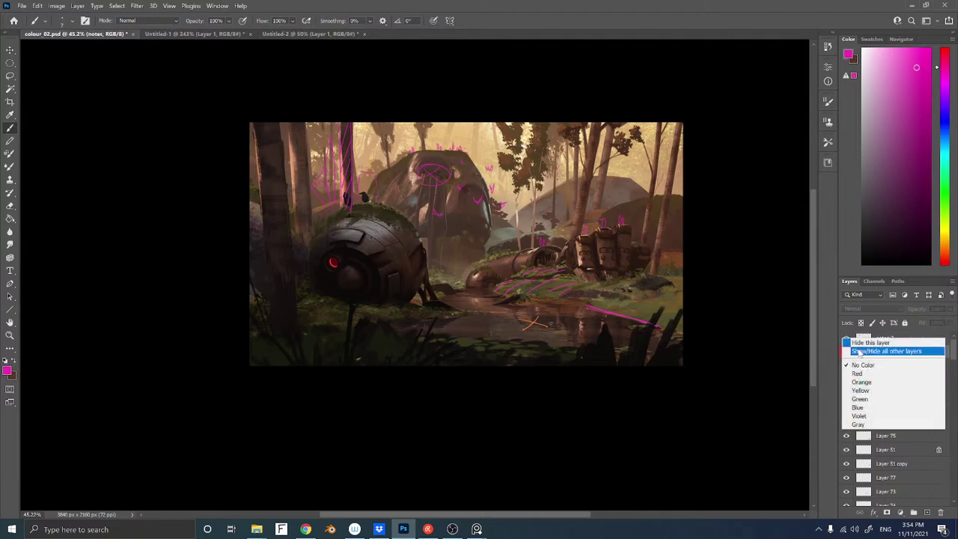
{"action": "left_click", "coordinate": [868, 396]}
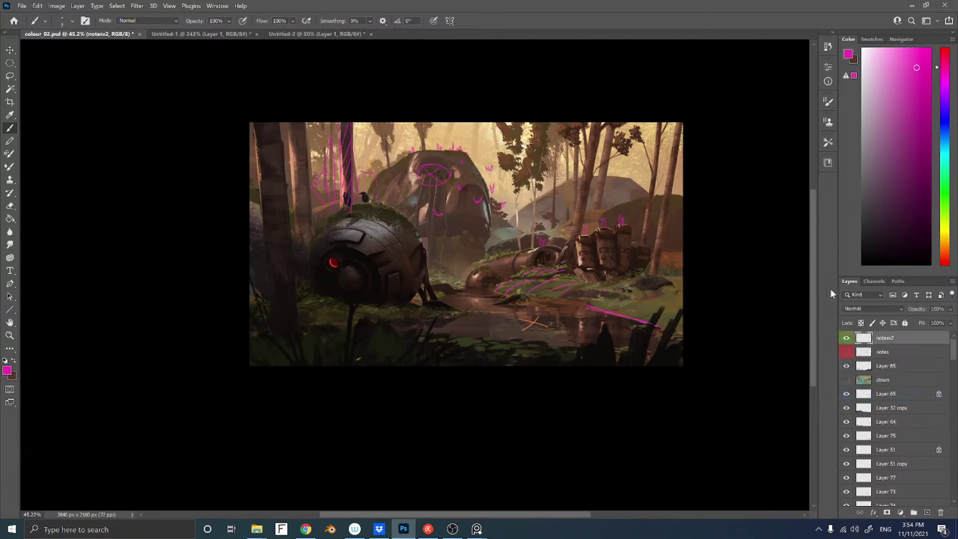
{"action": "left_click", "coordinate": [847, 339]}
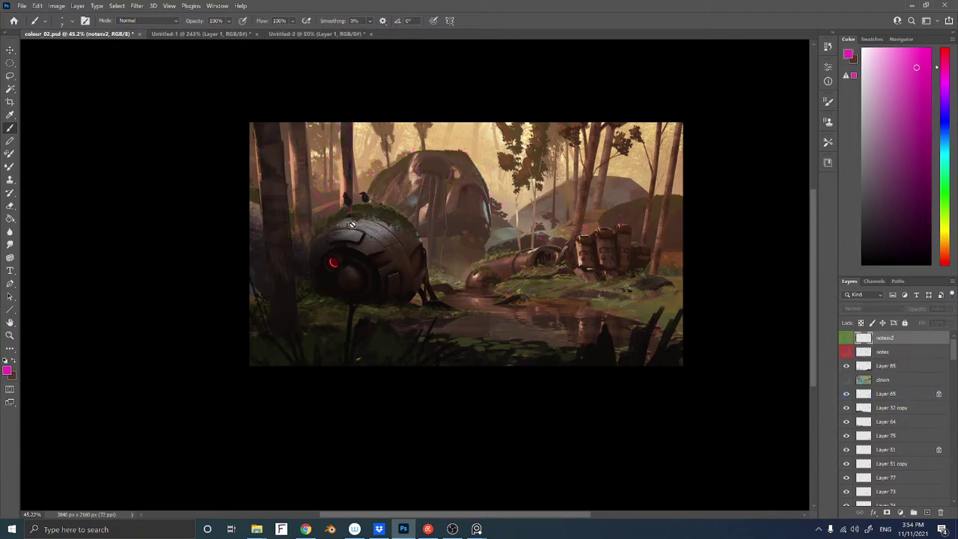
Add a new layer at the top, choose Sampled Brush 3 28 and sample a near-black colour from the sphere
{"action": "key", "text": "ctrl+shift+n"}
{"action": "key", "text": "Return"}
{"action": "right_click", "coordinate": [399, 220]}
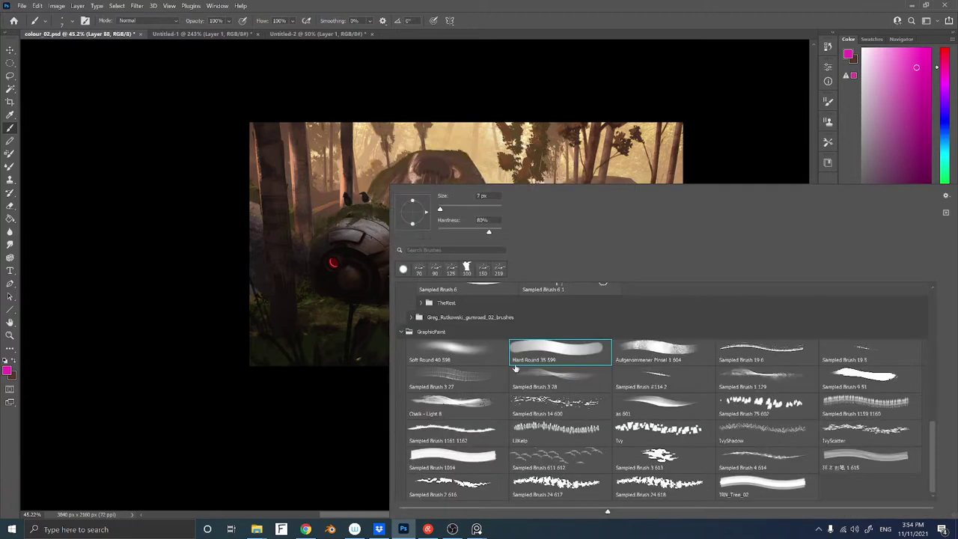
{"action": "left_click", "coordinate": [566, 380]}
{"action": "left_click", "coordinate": [344, 427]}
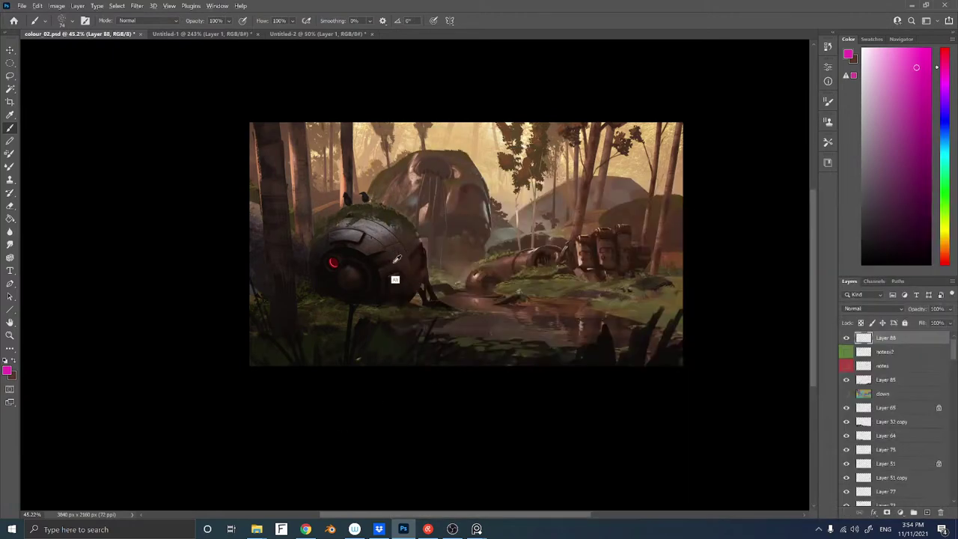
{"action": "left_click", "coordinate": [369, 279], "text": "alt"}
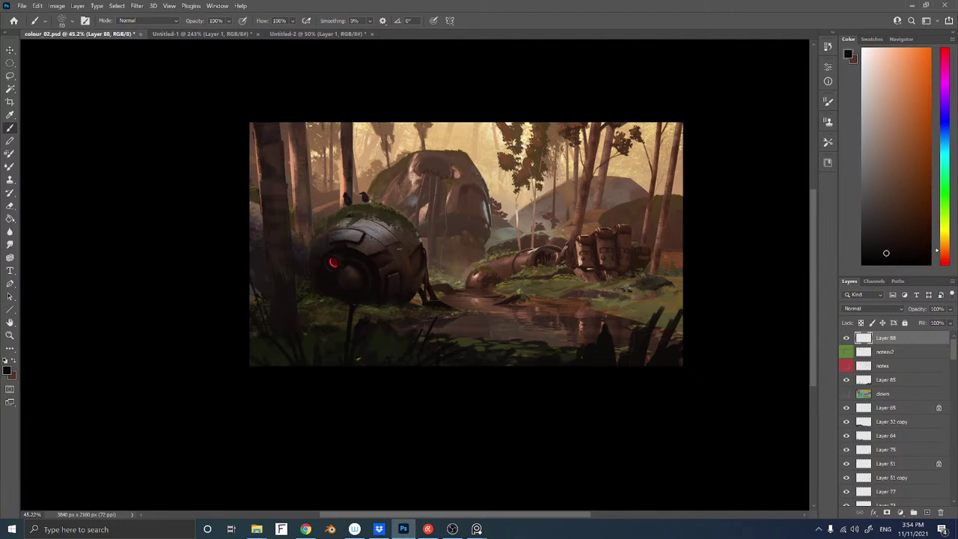
Select a small four-sided panel on the sphere's upper plating, paint it with dark sampled tones, and clear the selection
{"action": "key", "text": "l"}
{"action": "mouse_move", "coordinate": [381, 240]}
{"action": "left_mouse_down"}
{"action": "mouse_move", "coordinate": [421, 241]}
{"action": "mouse_move", "coordinate": [421, 231]}
{"action": "left_mouse_up"}
{"action": "scroll", "coordinate": [389, 237], "scroll_direction": "up", "scroll_amount": 5}
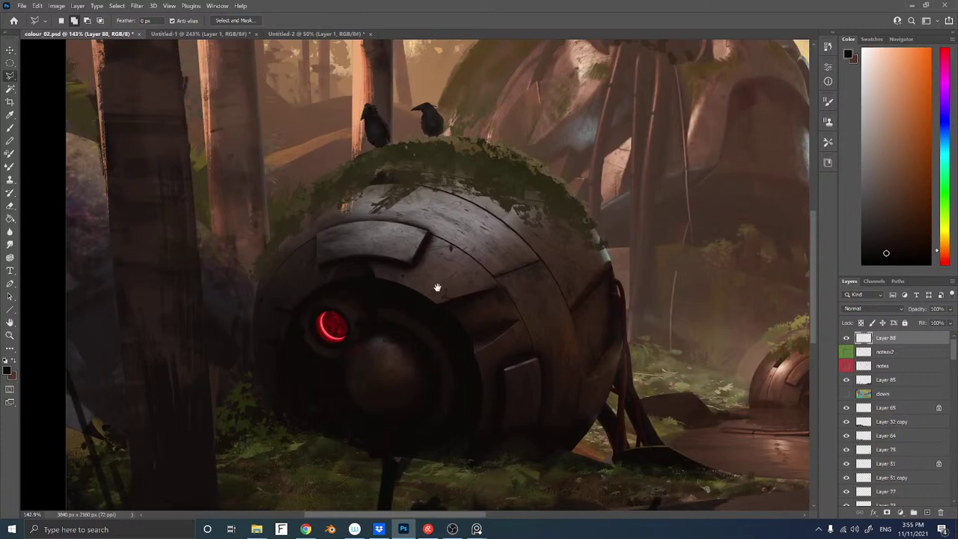
{"action": "left_click_drag", "start_coordinate": [437, 288], "coordinate": [360, 301]}
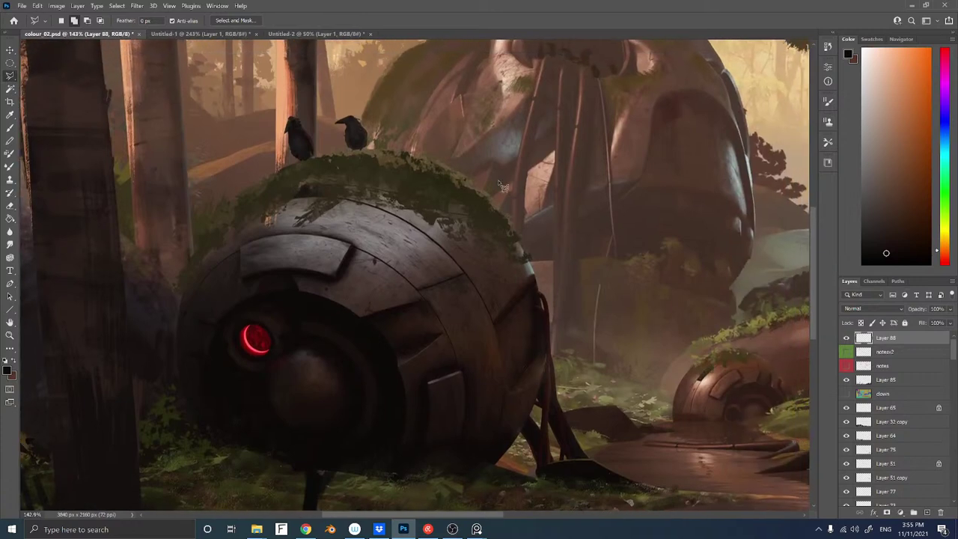
{"action": "left_click", "coordinate": [400, 266]}
{"action": "left_click", "coordinate": [416, 287]}
{"action": "left_click", "coordinate": [461, 272]}
{"action": "left_click", "coordinate": [441, 255]}
{"action": "key", "text": "b"}
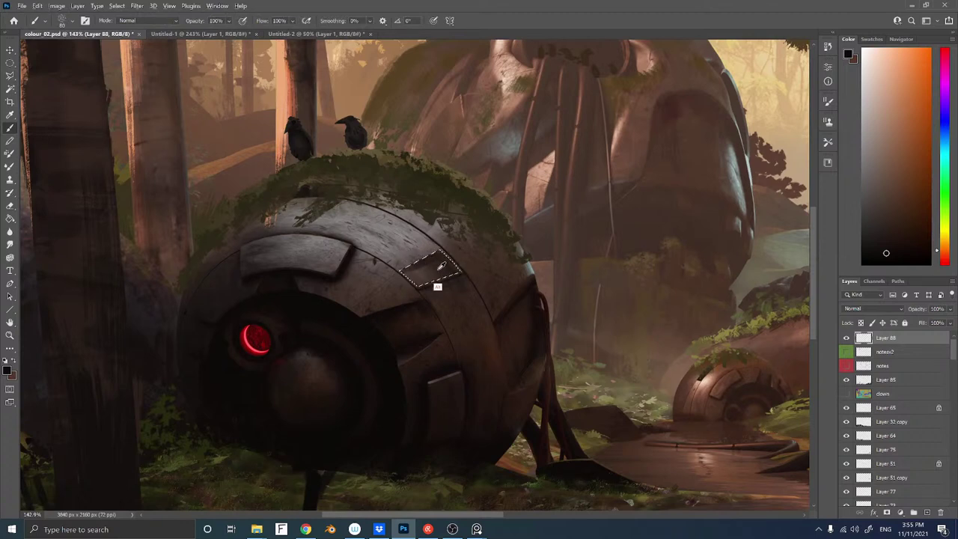
{"action": "left_click", "coordinate": [438, 269], "text": "alt"}
{"action": "mouse_move", "coordinate": [445, 259]}
{"action": "left_mouse_down"}
{"action": "mouse_move", "coordinate": [429, 267]}
{"action": "mouse_move", "coordinate": [440, 276]}
{"action": "mouse_move", "coordinate": [432, 284]}
{"action": "mouse_move", "coordinate": [445, 255]}
{"action": "left_mouse_up"}
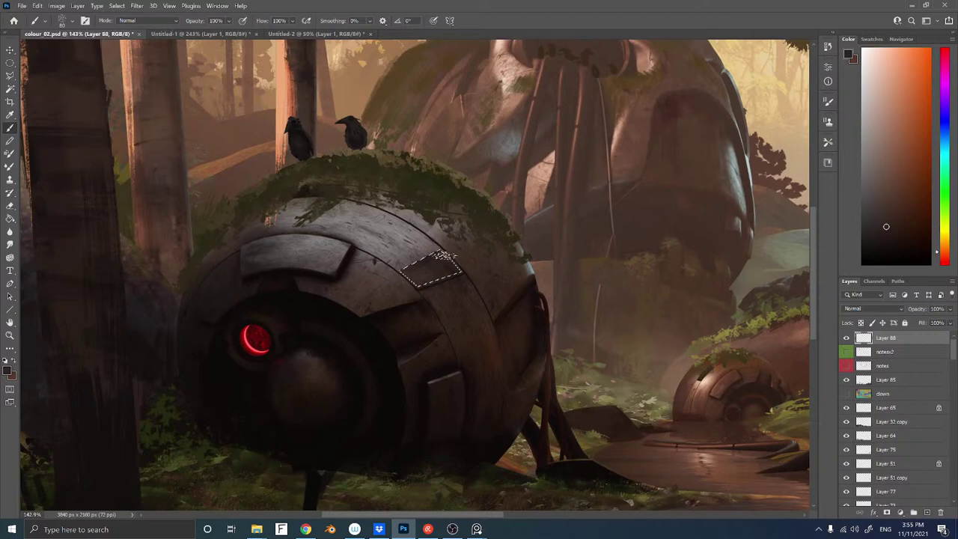
{"action": "key", "text": "ctrl+d"}
Touch up the sphere's right-hand plating with a smaller brush and several colours sampled from the nearby metal
{"action": "left_click", "coordinate": [492, 347], "text": "alt"}
{"action": "key", "text": "bracketleft"}
{"action": "key", "text": "bracketleft"}
{"action": "key", "text": "bracketleft"}
{"action": "left_click", "coordinate": [471, 351], "text": "alt"}
{"action": "left_click", "coordinate": [517, 343], "text": "alt"}
{"action": "left_click", "coordinate": [492, 295], "text": "alt"}
Smooth and lighten the sphere's upper metal band with Sampled Brush 19 5 at 70 px, using sampled light greys
{"action": "right_click", "coordinate": [509, 282]}
{"action": "left_click", "coordinate": [859, 355]}
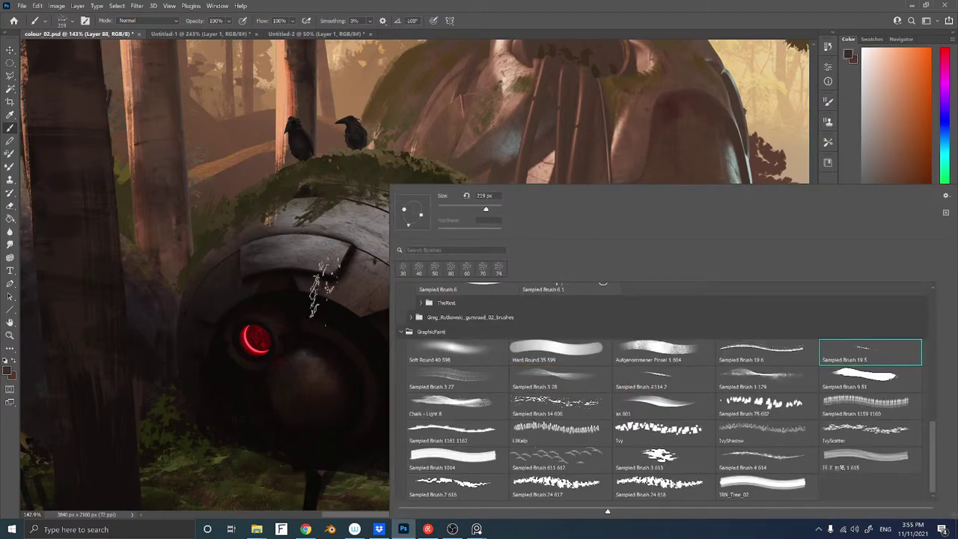
{"action": "left_click", "coordinate": [379, 267]}
{"action": "left_click", "coordinate": [399, 240], "text": "alt"}
{"action": "key", "text": "bracketleft"}
{"action": "key", "text": "bracketleft"}
{"action": "key", "text": "bracketleft"}
{"action": "key", "text": "bracketleft"}
{"action": "key", "text": "bracketleft"}
{"action": "key", "text": "bracketleft"}
{"action": "key", "text": "bracketleft"}
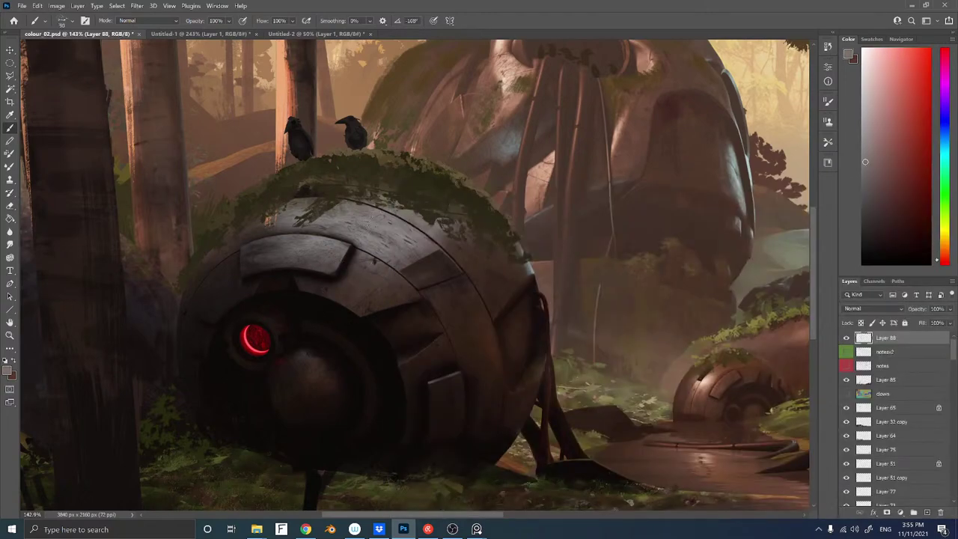
{"action": "key", "text": "bracketleft"}
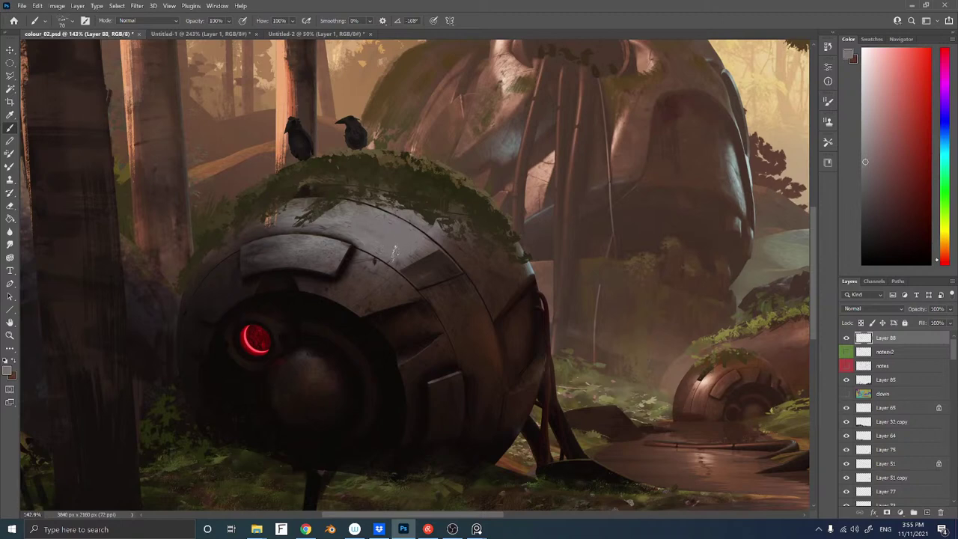
{"action": "left_click", "coordinate": [351, 226], "text": "alt"}
{"action": "left_click_drag", "start_coordinate": [341, 213], "coordinate": [292, 203]}
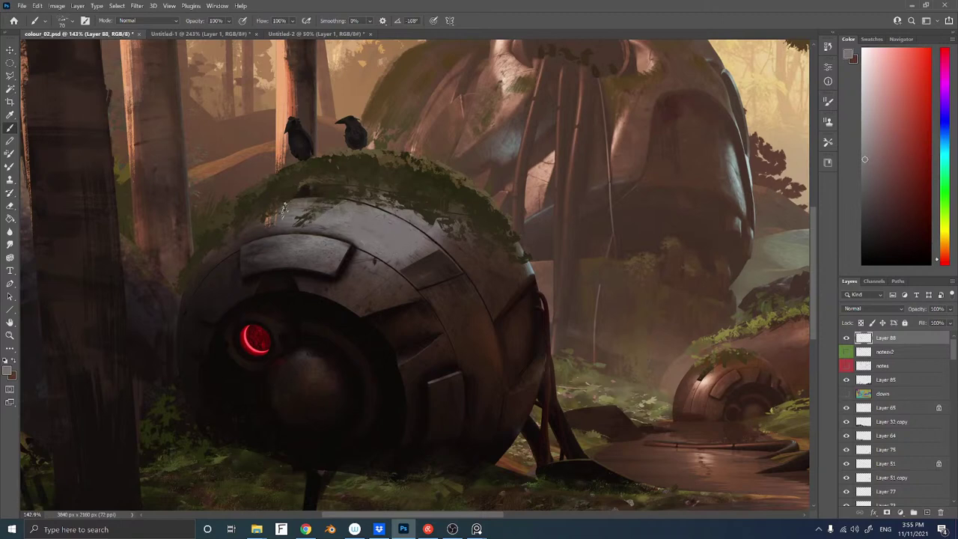
Add a new layer directly above Layer 8 and refine the sphere's metal along the moss edge with sampled colours
{"action": "right_click", "coordinate": [349, 219], "text": "ctrl"}
{"action": "left_click", "coordinate": [366, 223]}
{"action": "right_click", "coordinate": [366, 224], "text": "ctrl"}
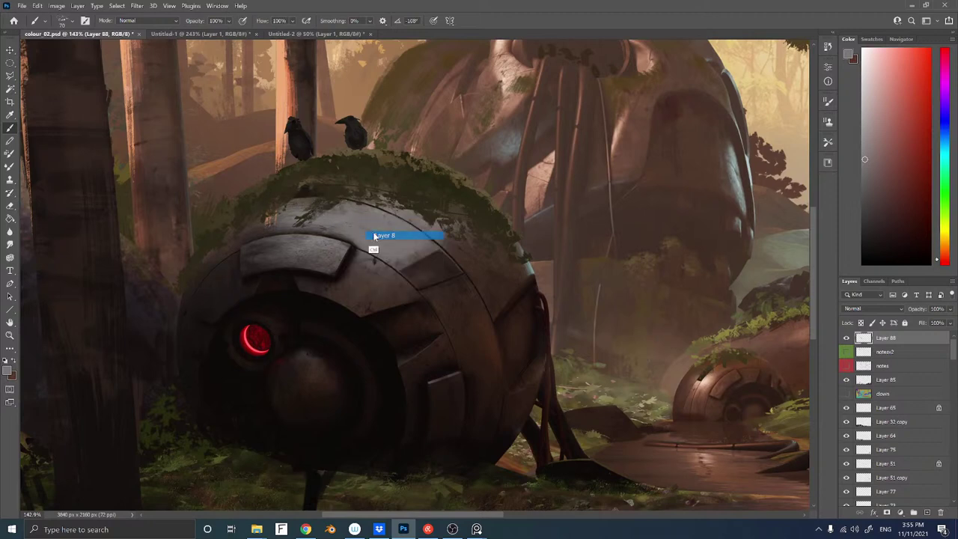
{"action": "left_click", "coordinate": [373, 234]}
{"action": "key", "text": "ctrl+shift+n"}
{"action": "key", "text": "Return"}
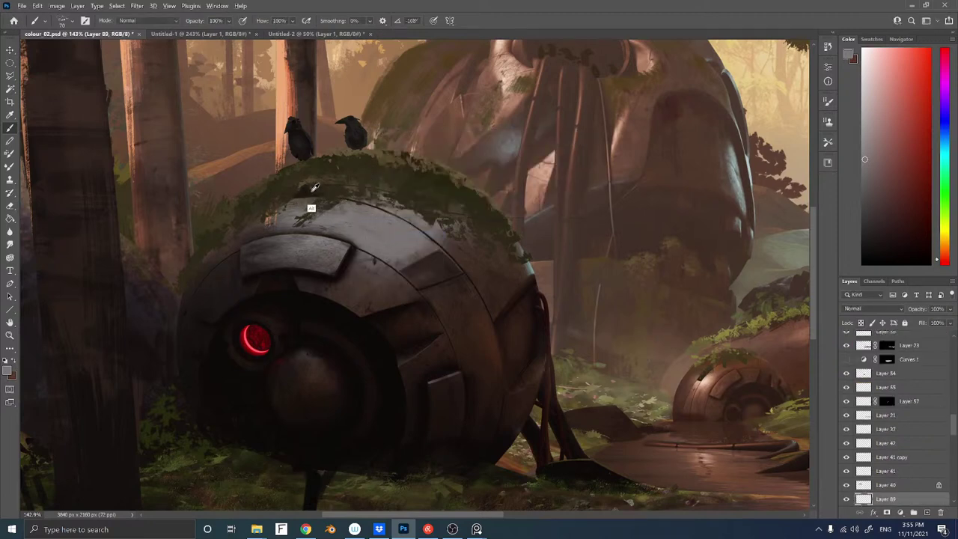
{"action": "left_click", "coordinate": [288, 227], "text": "alt"}
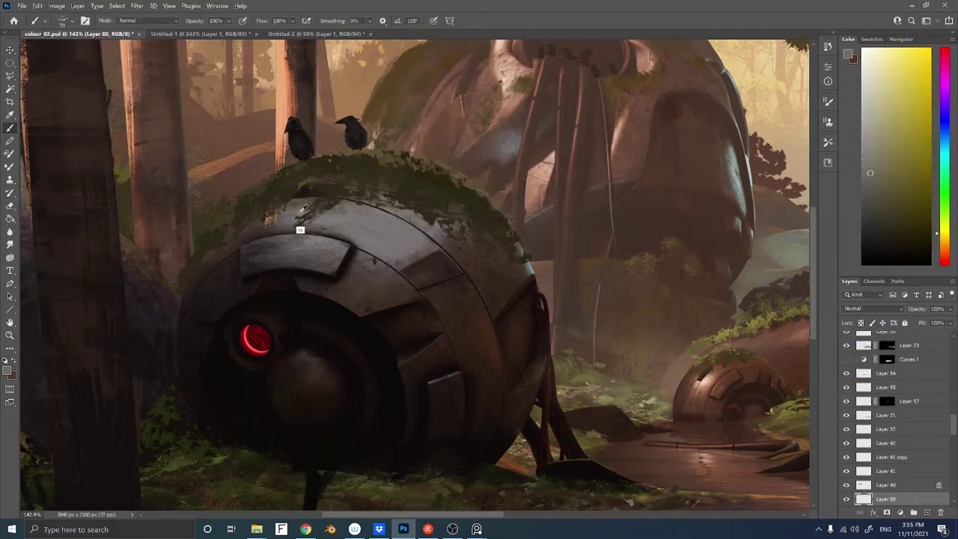
{"action": "left_click", "coordinate": [248, 245], "text": "alt"}
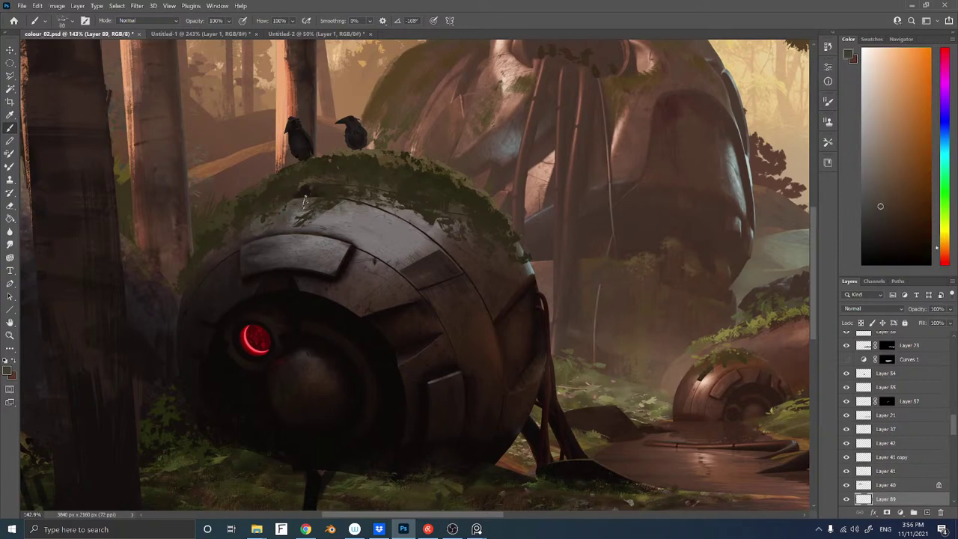
Sample a pale pinkish grey from the giant head and dab a small highlight on the sphere's upper plating
{"action": "key", "text": "z"}
{"action": "mouse_move", "coordinate": [463, 284]}
{"action": "left_mouse_down"}
{"action": "mouse_move", "coordinate": [413, 282]}
{"action": "mouse_move", "coordinate": [449, 259]}
{"action": "left_mouse_up"}
{"action": "key", "text": "b"}
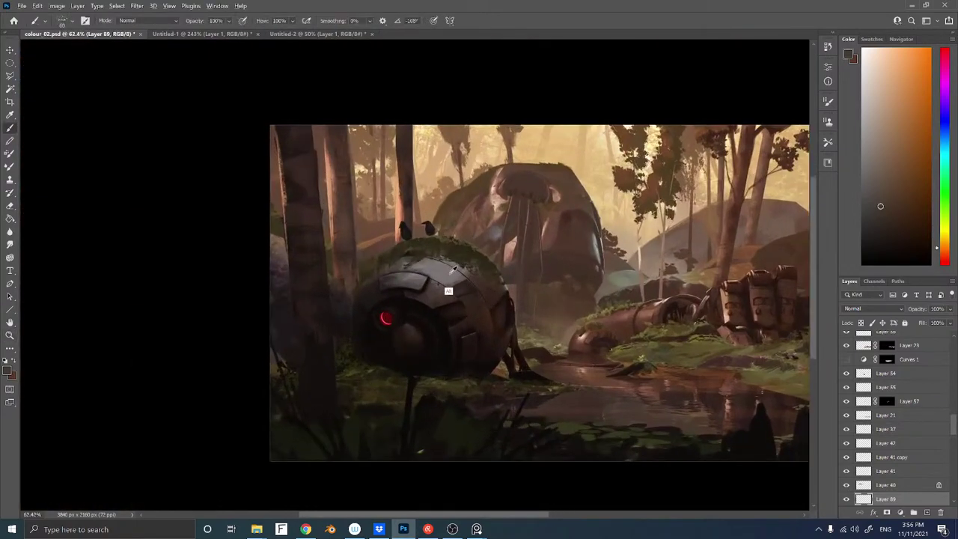
{"action": "left_click", "coordinate": [511, 245], "text": "alt"}
{"action": "left_click", "coordinate": [500, 200], "text": "alt"}
{"action": "left_click", "coordinate": [553, 195], "text": "alt"}
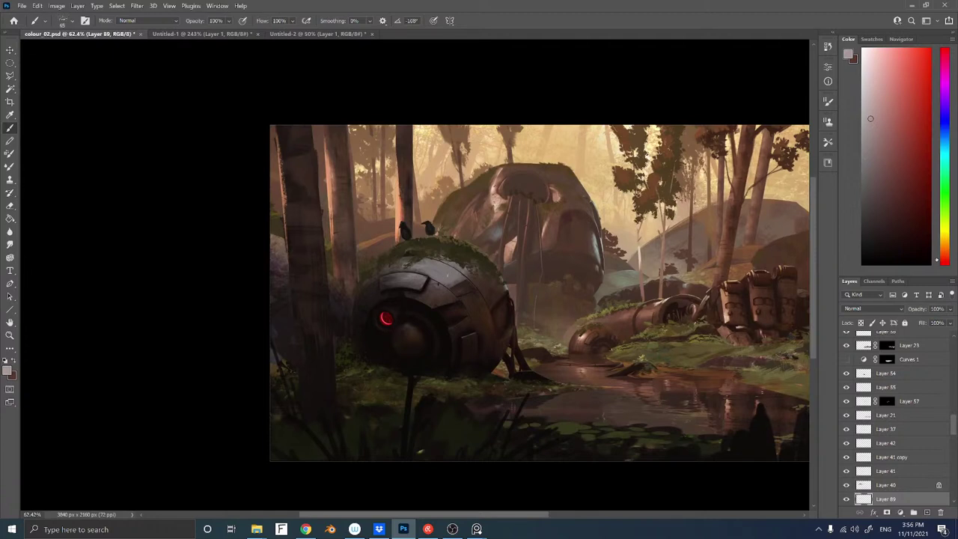
Merge Layer 88 into Layer 8 and sample a mid grey from the sphere's plating
{"action": "right_click", "coordinate": [441, 274], "text": "ctrl"}
{"action": "left_click", "coordinate": [462, 276]}
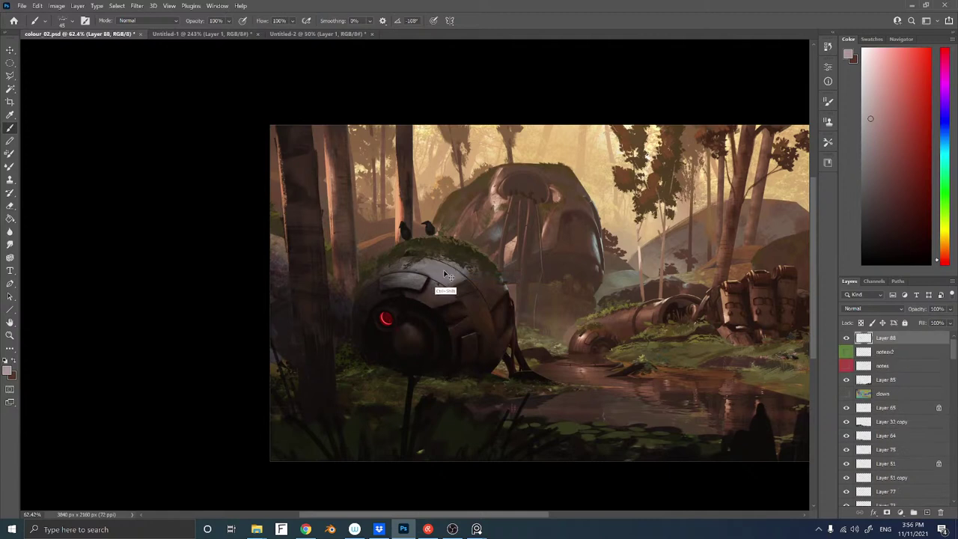
{"action": "right_click", "coordinate": [445, 275], "text": "ctrl"}
{"action": "left_click", "coordinate": [463, 287]}
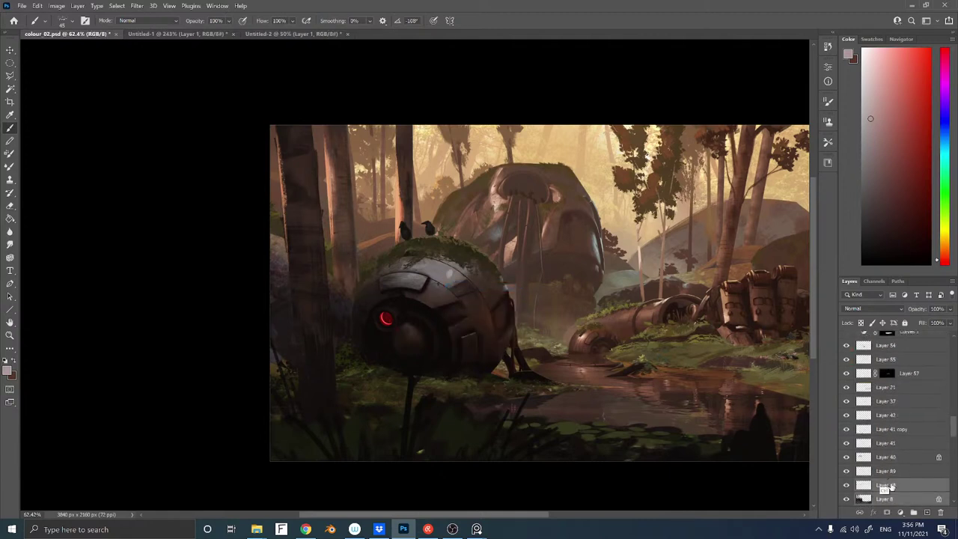
{"action": "key", "text": "ctrl+e"}
{"action": "left_click", "coordinate": [444, 289], "text": "alt"}
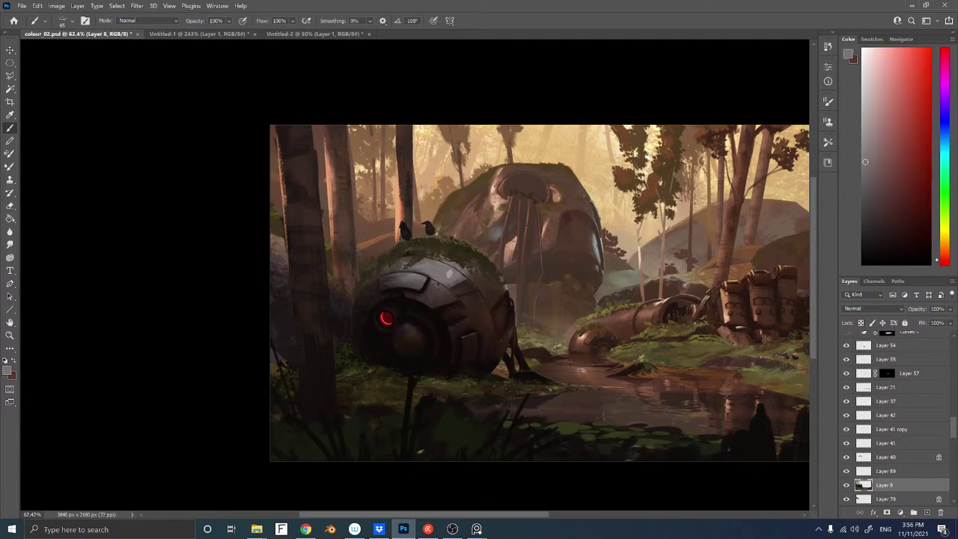
Merge Layer 89 into Layer 8 and clear the selection
{"action": "mouse_move", "coordinate": [461, 280]}
{"action": "left_mouse_down", "text": "ctrl"}
{"action": "mouse_move", "coordinate": [466, 270]}
{"action": "mouse_move", "coordinate": [460, 279]}
{"action": "left_mouse_up", "text": "ctrl"}
{"action": "right_click", "coordinate": [452, 278], "text": "ctrl"}
{"action": "left_click", "coordinate": [460, 279]}
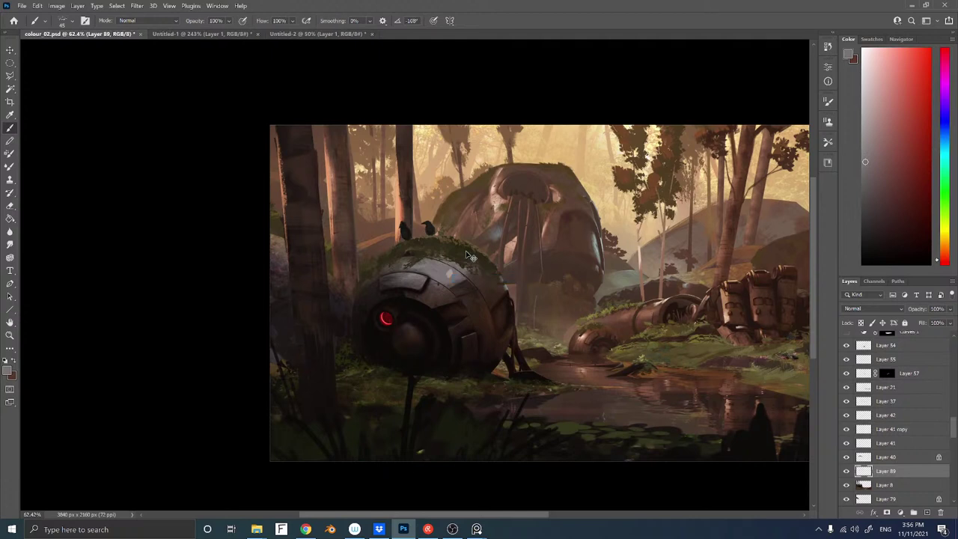
{"action": "key", "text": "ctrl+a"}
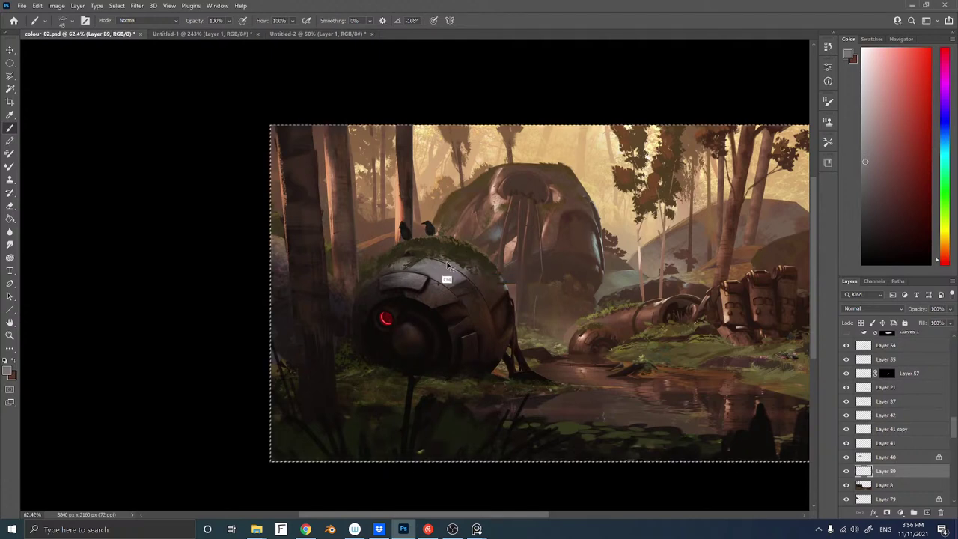
{"action": "key", "text": "ctrl+e"}
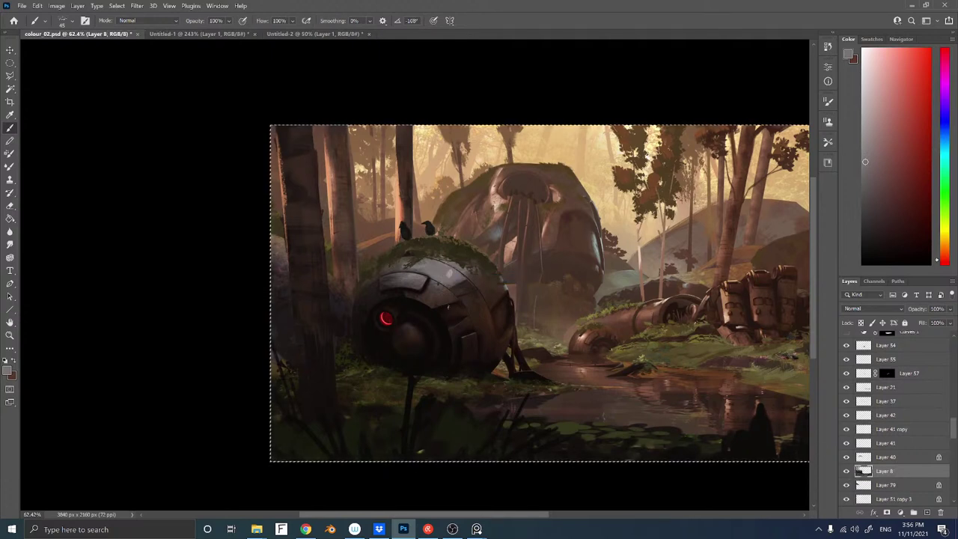
{"action": "key", "text": "ctrl+d"}
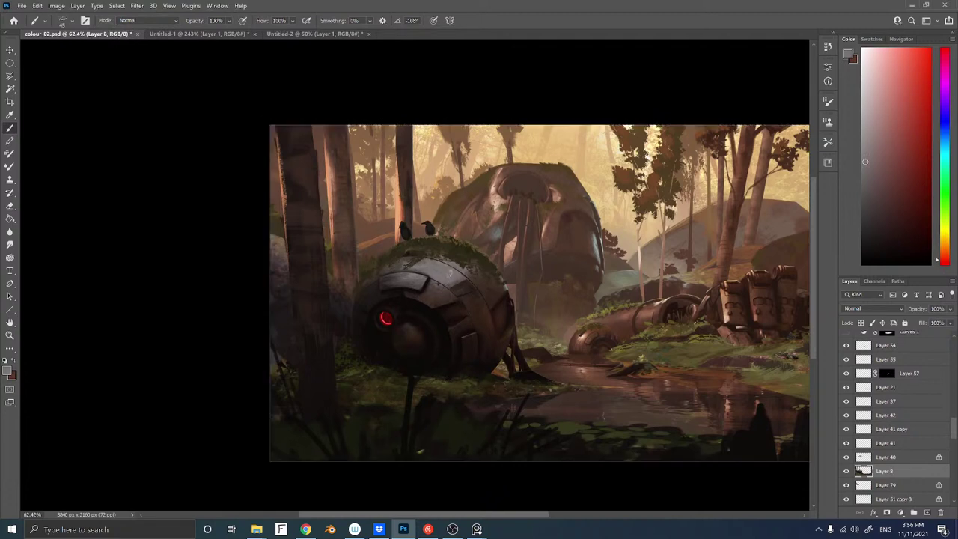
Switch to the speckled 3.1 brush and sample a darker grey from the sphere's raised plate
{"action": "right_click", "coordinate": [603, 414]}
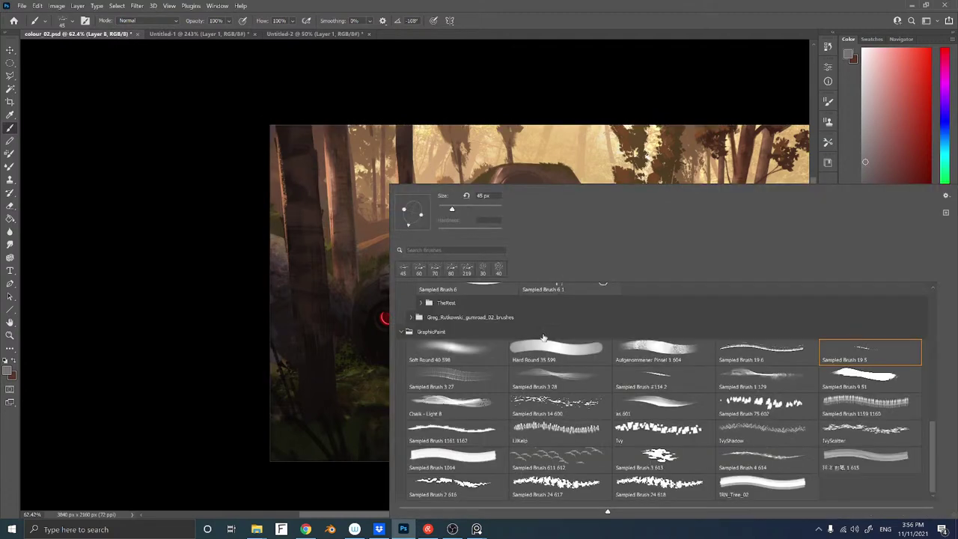
{"action": "mouse_move", "coordinate": [931, 442]}
{"action": "left_mouse_down"}
{"action": "mouse_move", "coordinate": [929, 346]}
{"action": "mouse_move", "coordinate": [929, 371]}
{"action": "left_mouse_up"}
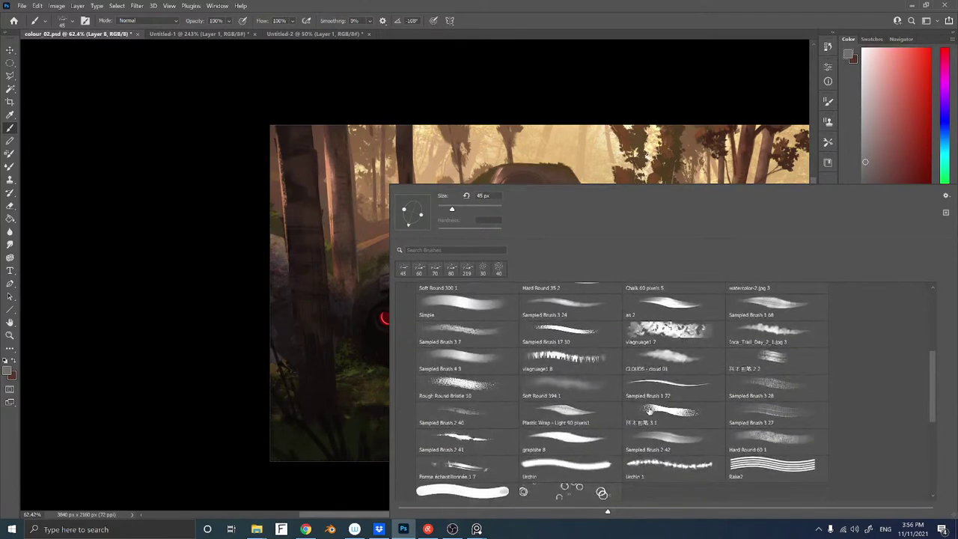
{"action": "double_click", "coordinate": [667, 410]}
{"action": "left_click", "coordinate": [415, 297], "text": "alt"}
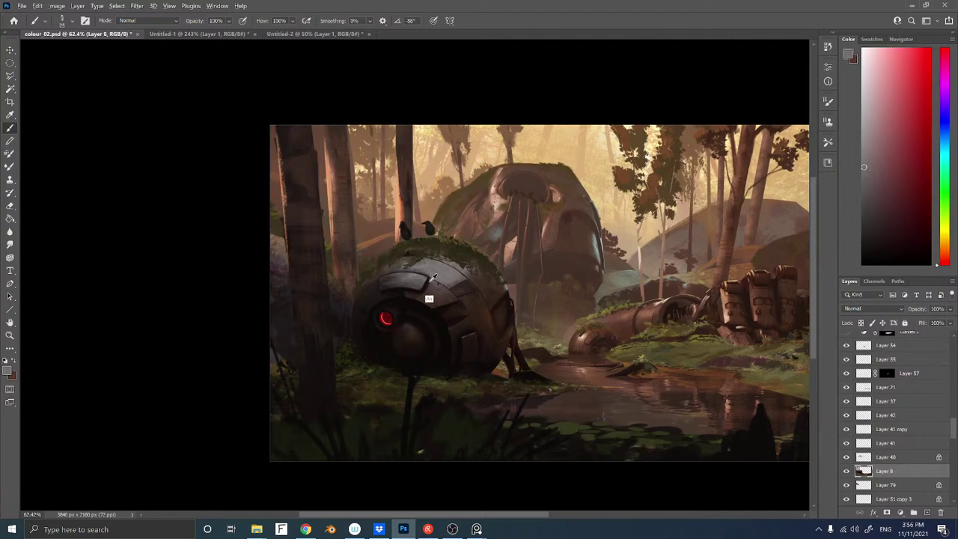
Sample greys and dark browns from the sphere's plating on Layer 8 and retouch its upper plates and shaded side
{"action": "left_click", "coordinate": [429, 283], "text": "alt"}
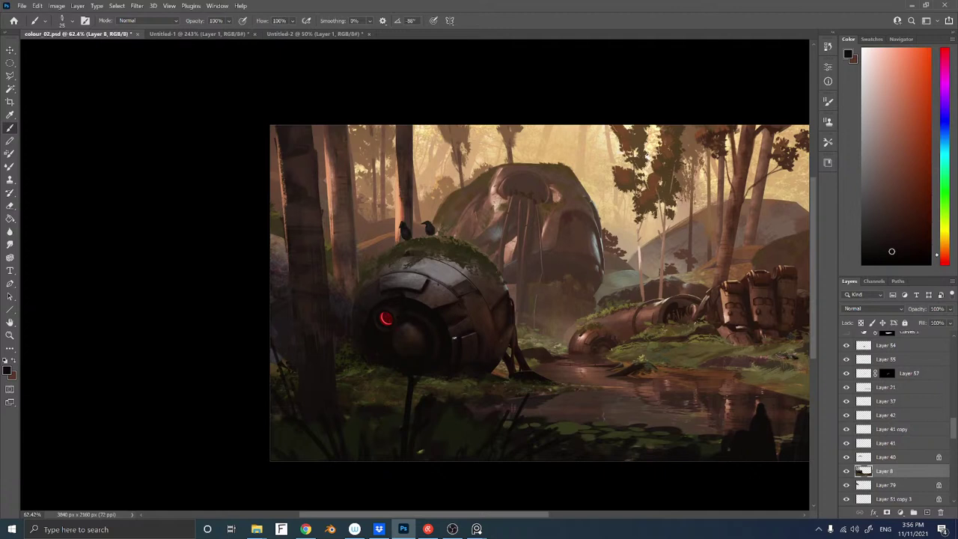
{"action": "left_click", "coordinate": [453, 281], "text": "alt"}
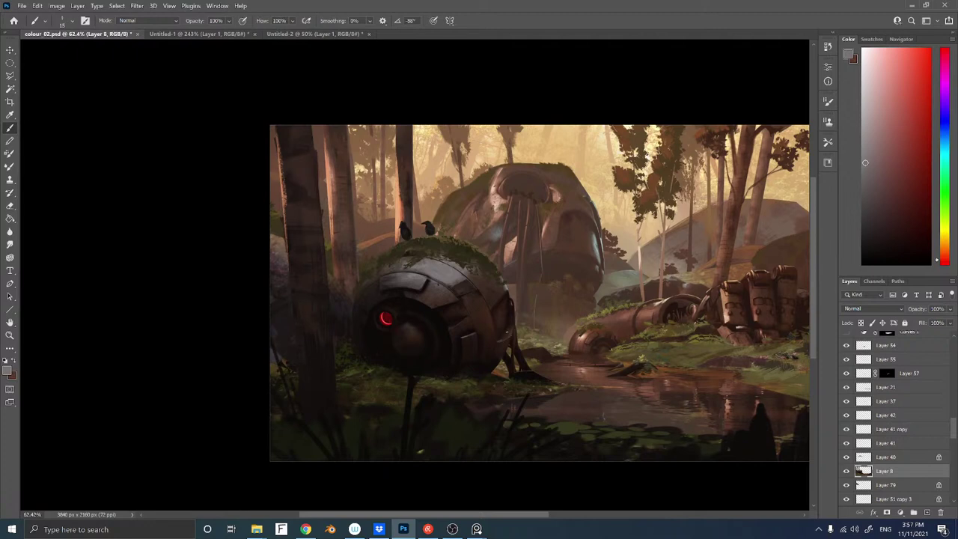
{"action": "left_click", "coordinate": [488, 325], "text": "alt"}
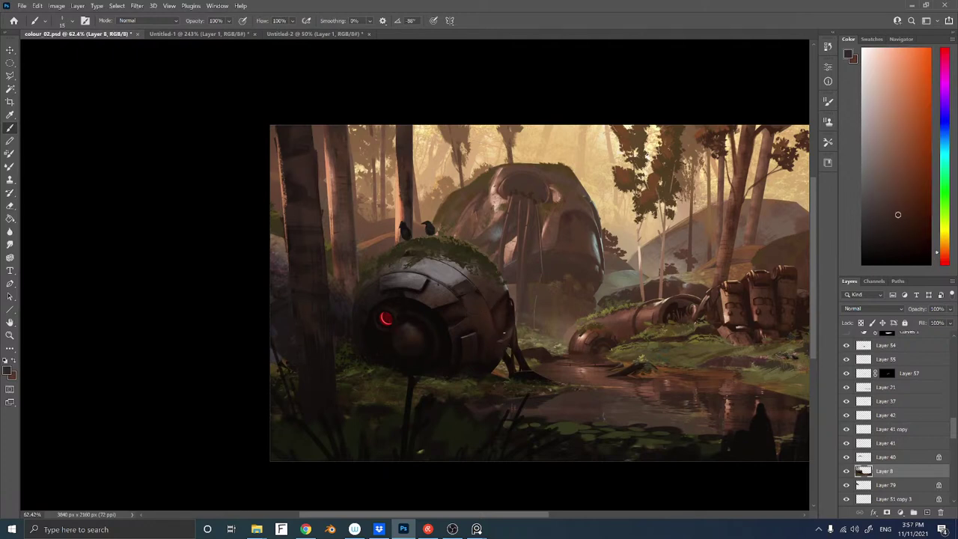
{"action": "left_click", "coordinate": [505, 352], "text": "alt"}
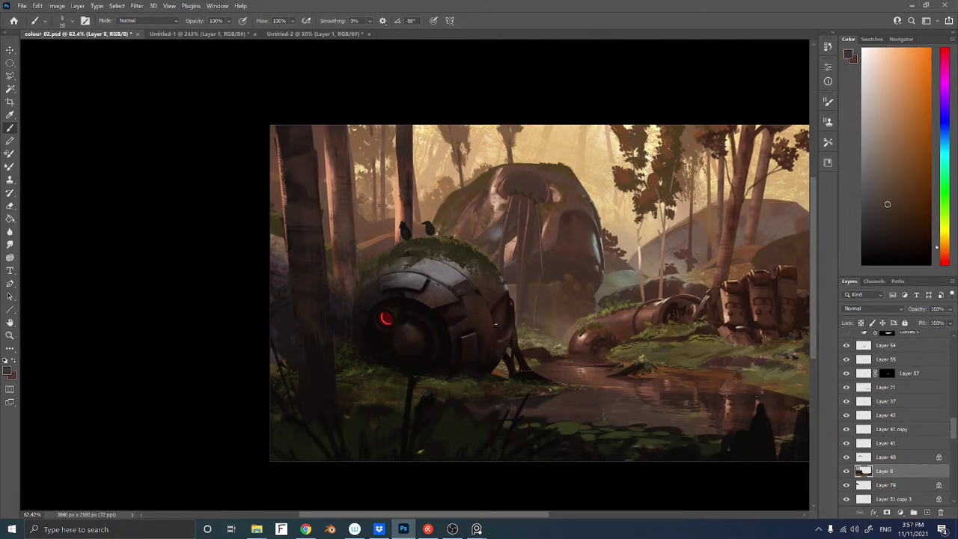
{"action": "left_click", "coordinate": [512, 328], "text": "alt"}
{"action": "left_click", "coordinate": [499, 307], "text": "alt"}
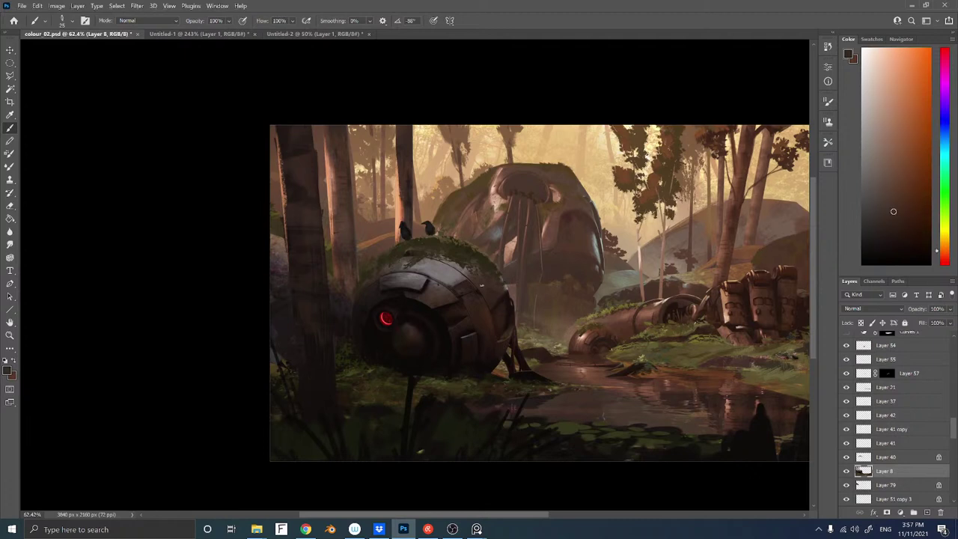
Blend the sphere's curved plates and panel seams using further tones sampled from the surrounding metal
{"action": "left_click", "coordinate": [472, 278], "text": "alt"}
{"action": "left_click", "coordinate": [487, 295], "text": "alt"}
{"action": "left_click", "coordinate": [462, 300], "text": "alt"}
{"action": "left_click", "coordinate": [432, 286], "text": "alt"}
{"action": "left_click", "coordinate": [429, 291], "text": "alt"}
{"action": "left_click", "coordinate": [482, 328], "text": "alt"}
{"action": "left_click", "coordinate": [461, 314], "text": "alt"}
Select Layer 41 from the sphere's mossy top and hide it
{"action": "right_click", "coordinate": [429, 229], "text": "ctrl"}
{"action": "left_click", "coordinate": [449, 234]}
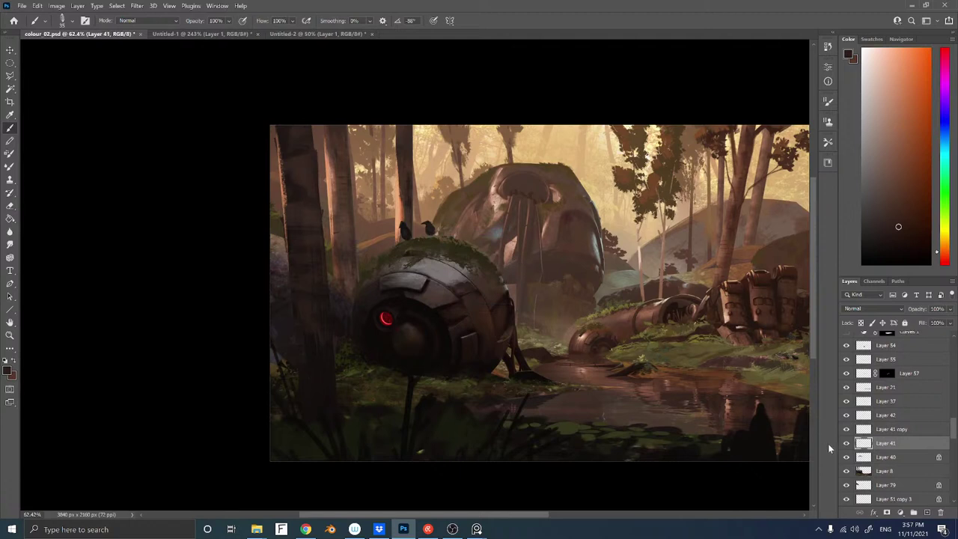
{"action": "left_click_drag", "start_coordinate": [499, 230], "coordinate": [447, 236]}
{"action": "key", "text": "z"}
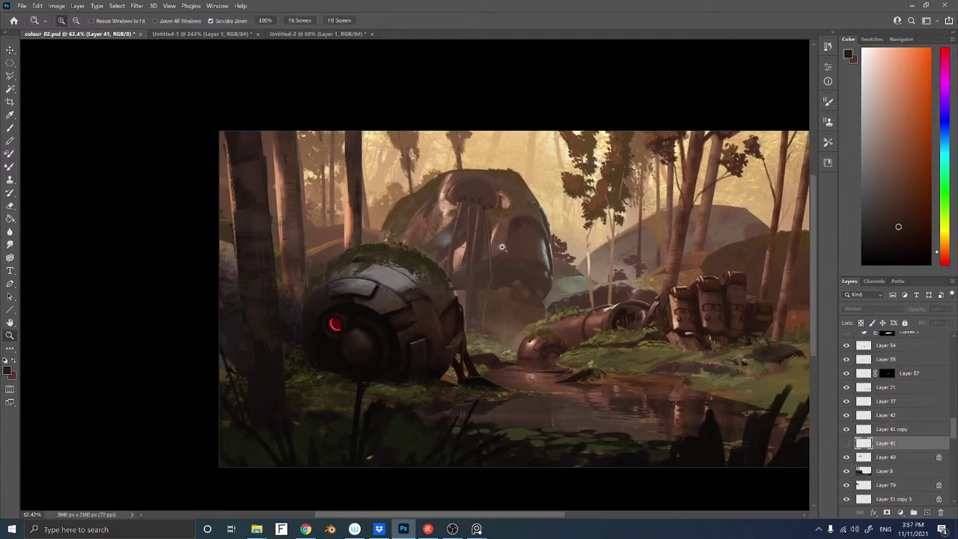
{"action": "left_click", "coordinate": [492, 241]}
{"action": "left_click_drag", "start_coordinate": [506, 255], "coordinate": [496, 260]}
{"action": "key", "text": "b"}
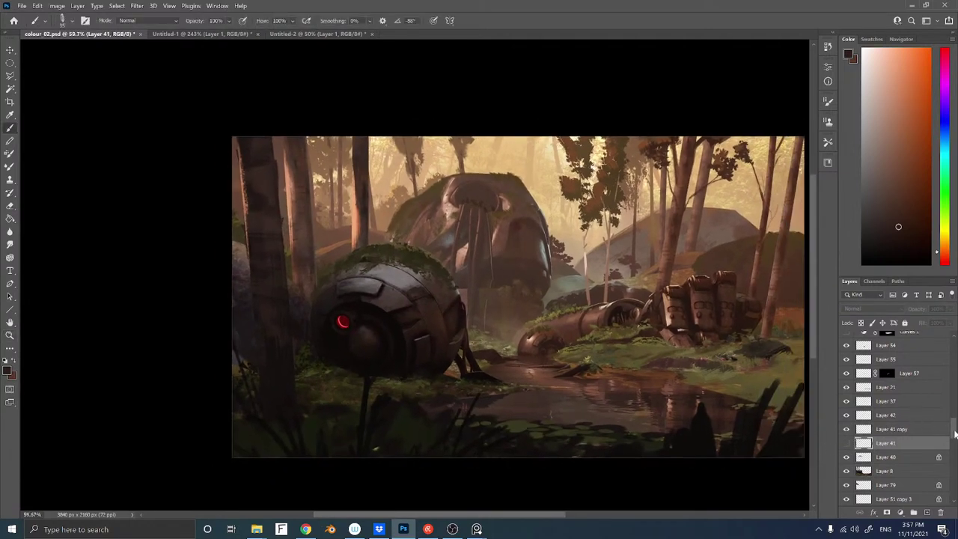
Show the notesv2 layer and set the brush colour to bright magenta
{"action": "left_click_drag", "start_coordinate": [952, 433], "coordinate": [952, 346]}
{"action": "left_click", "coordinate": [847, 338]}
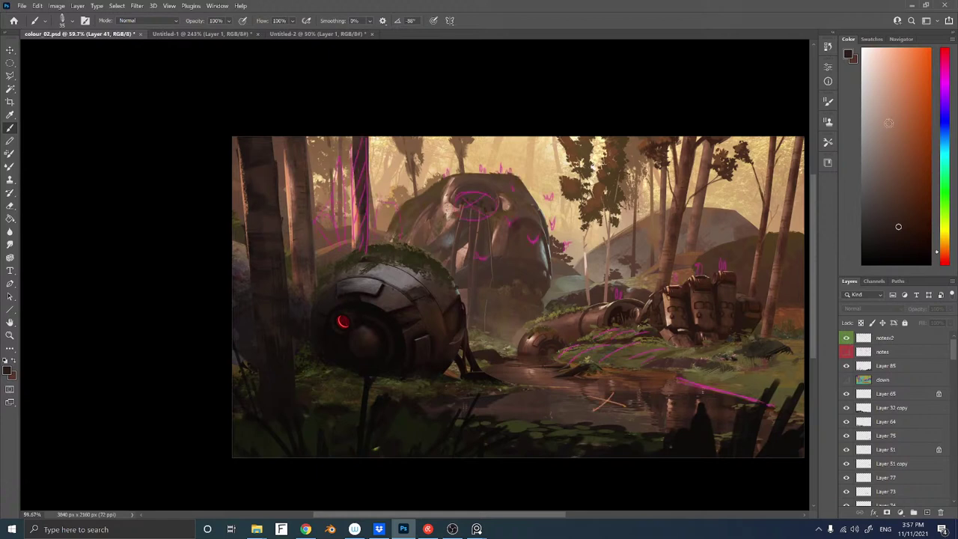
{"action": "left_click", "coordinate": [930, 52]}
{"action": "left_click", "coordinate": [945, 78]}
{"action": "left_click", "coordinate": [914, 63]}
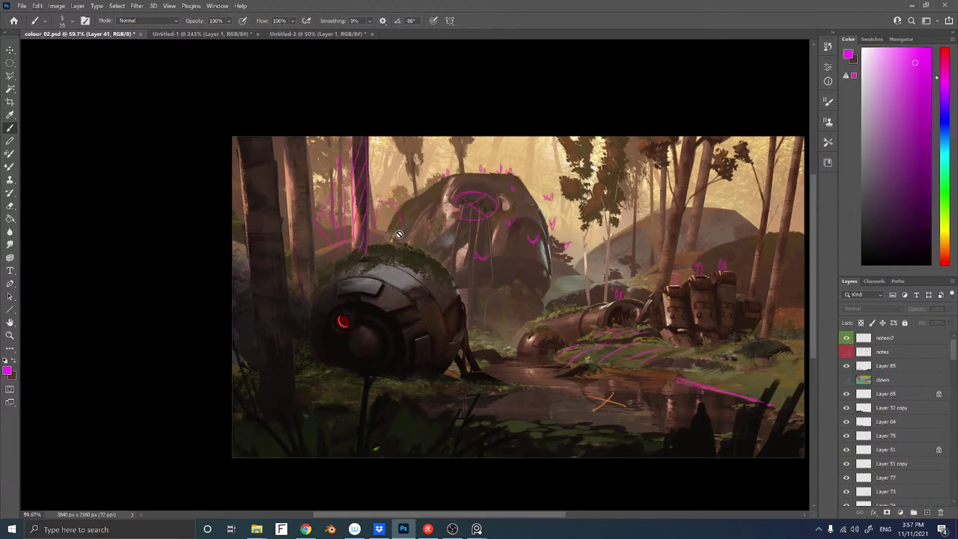
{"action": "key", "text": "ctrl+shift+n"}
{"action": "key", "text": "Return"}
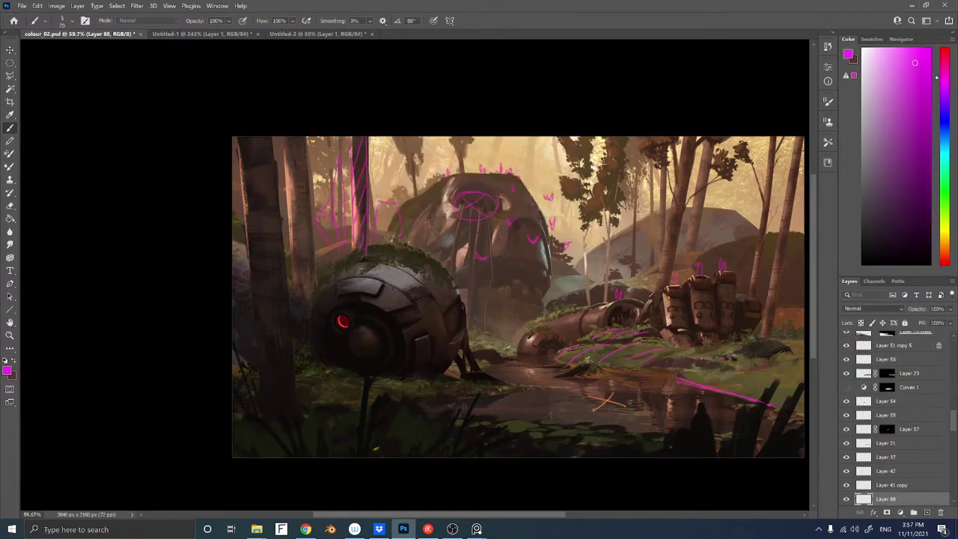
{"action": "key", "text": "ctrl+z"}
Make the notesv2 layer active and set the brush colour to bright green for a new set of notes
{"action": "left_click_drag", "start_coordinate": [954, 422], "coordinate": [954, 346]}
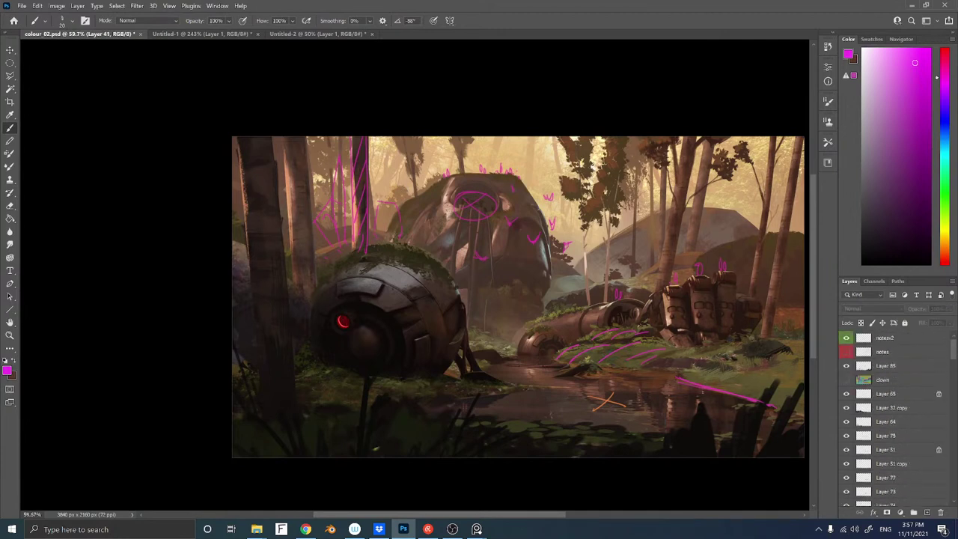
{"action": "left_click", "coordinate": [883, 340]}
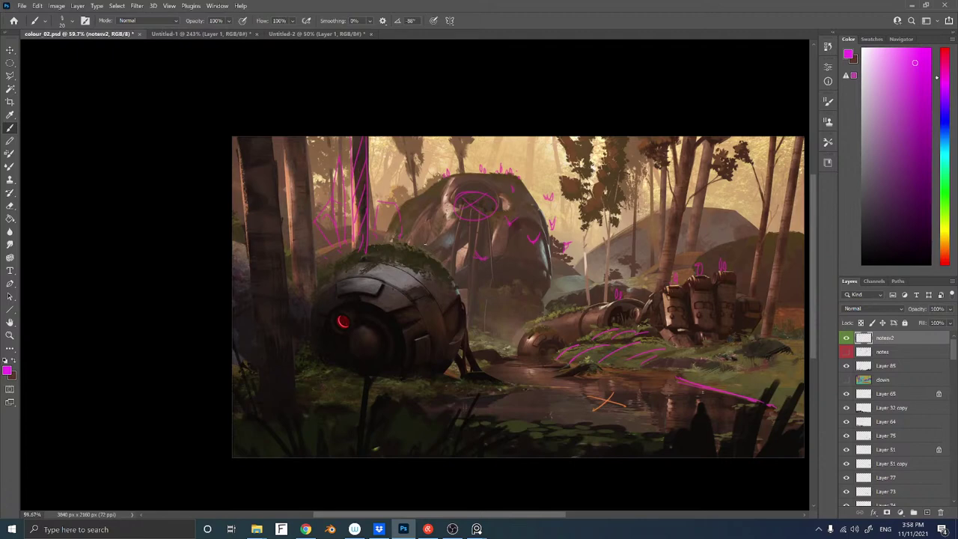
{"action": "scroll", "coordinate": [414, 368], "scroll_direction": "up", "scroll_amount": 5}
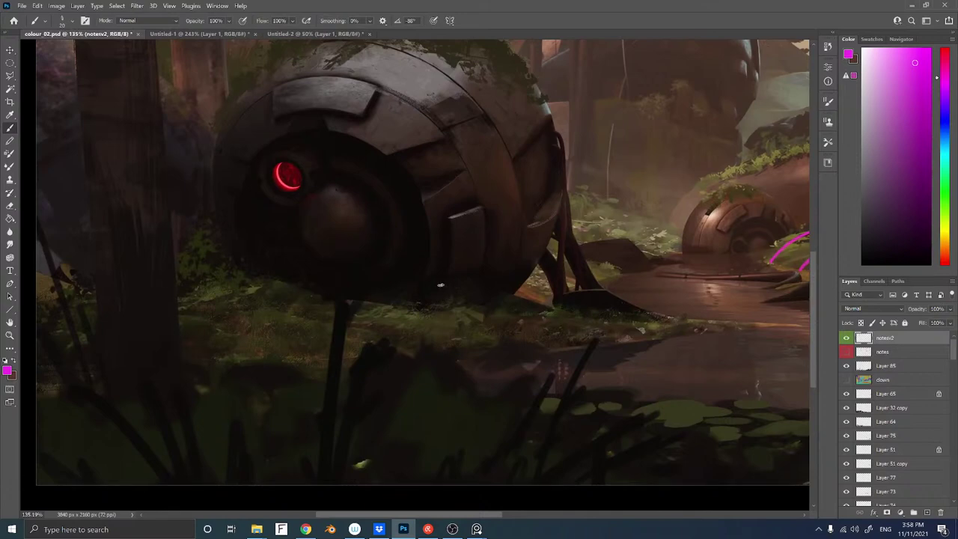
{"action": "key", "text": "z"}
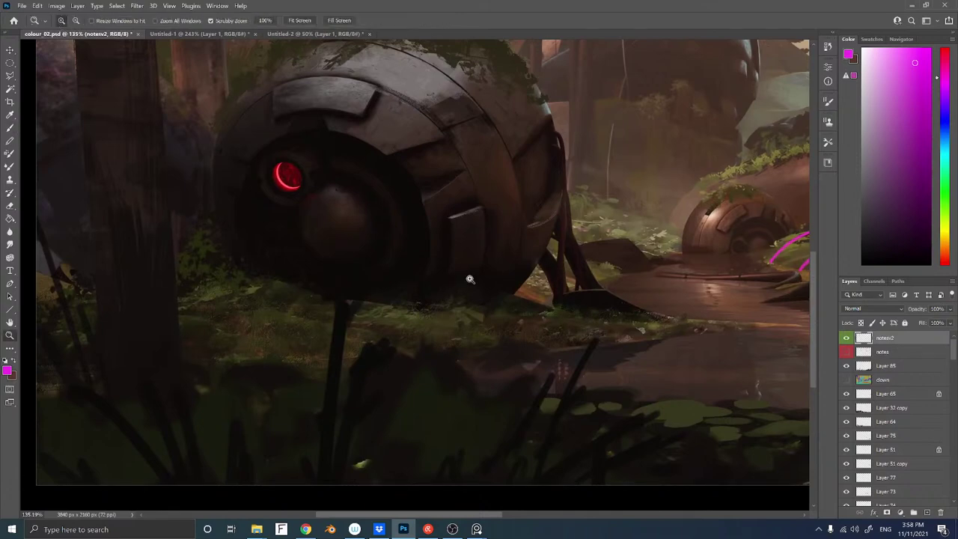
{"action": "left_click_drag", "start_coordinate": [470, 278], "coordinate": [434, 309]}
{"action": "scroll", "coordinate": [464, 271], "scroll_direction": "up", "scroll_amount": 2}
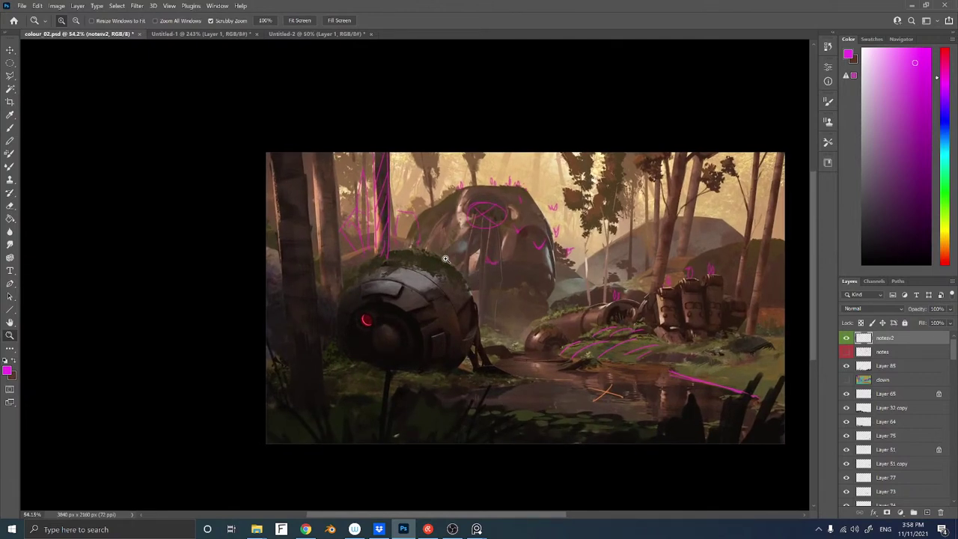
{"action": "key", "text": "b"}
{"action": "left_click", "coordinate": [946, 193]}
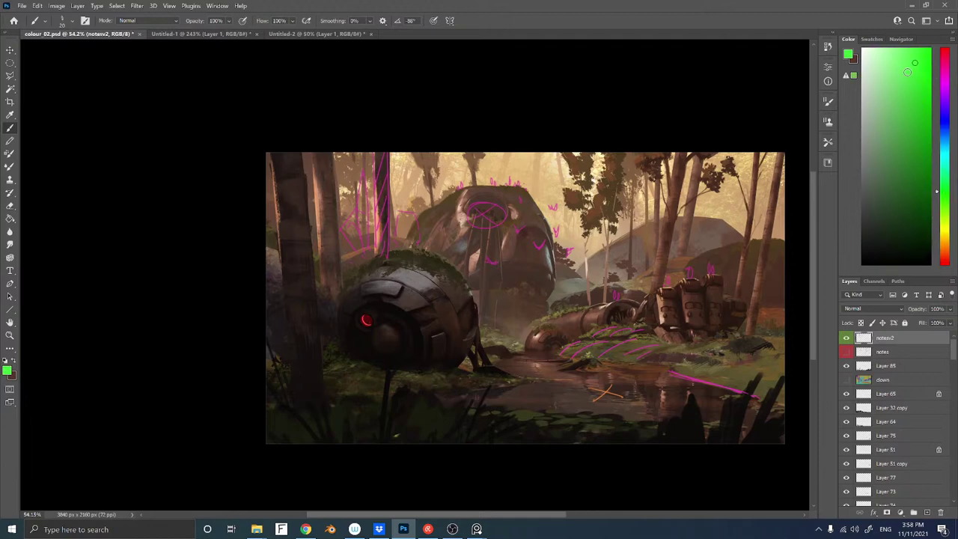
{"action": "left_click", "coordinate": [907, 68]}
Sketch small green rubble and leaf notes on the ground along the sphere's base
{"action": "left_click_drag", "start_coordinate": [573, 267], "coordinate": [602, 163]}
{"action": "key", "text": "z"}
{"action": "left_click_drag", "start_coordinate": [451, 217], "coordinate": [472, 213]}
{"action": "key", "text": "b"}
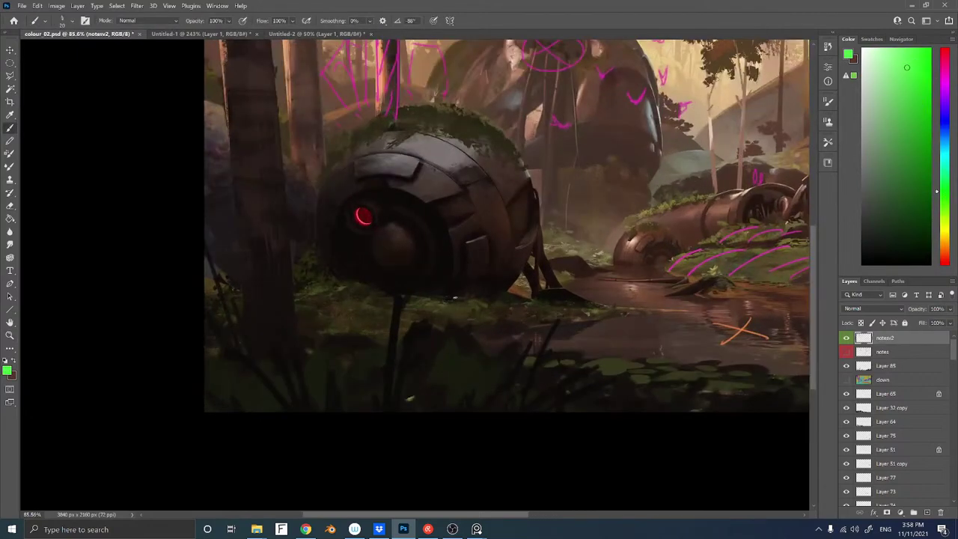
{"action": "mouse_move", "coordinate": [443, 283]}
{"action": "left_mouse_down"}
{"action": "mouse_move", "coordinate": [432, 291]}
{"action": "mouse_move", "coordinate": [452, 305]}
{"action": "mouse_move", "coordinate": [446, 288]}
{"action": "mouse_move", "coordinate": [462, 286]}
{"action": "left_mouse_up"}
{"action": "key", "text": "ctrl+z"}
{"action": "key", "text": "ctrl+z"}
{"action": "mouse_move", "coordinate": [515, 285]}
{"action": "left_mouse_down"}
{"action": "mouse_move", "coordinate": [523, 282]}
{"action": "mouse_move", "coordinate": [496, 293]}
{"action": "left_mouse_up"}
{"action": "left_click_drag", "start_coordinate": [322, 277], "coordinate": [330, 272]}
{"action": "left_click_drag", "start_coordinate": [391, 288], "coordinate": [455, 302]}
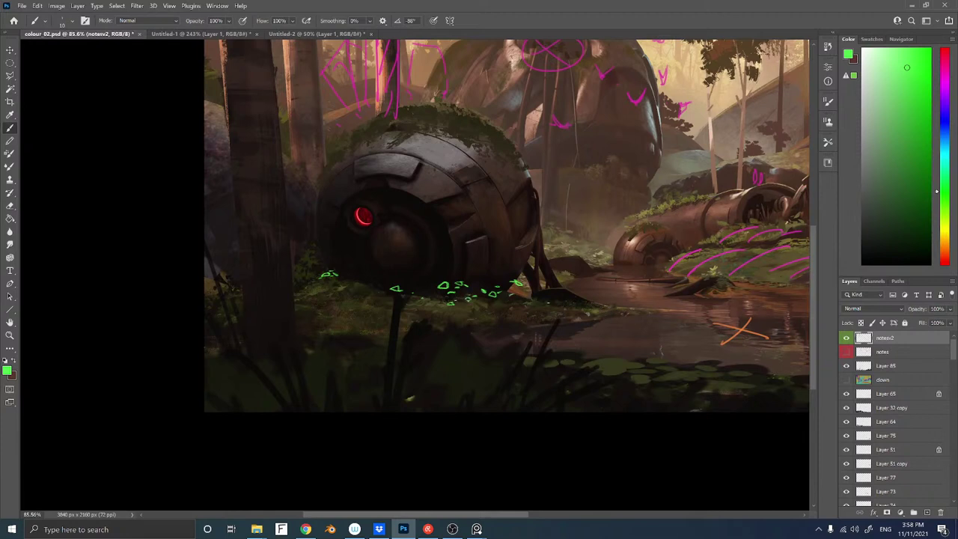
Outline a green panel note on the sphere's right side and add a green mark where the roots meet the water
{"action": "mouse_move", "coordinate": [531, 212]}
{"action": "left_mouse_down"}
{"action": "mouse_move", "coordinate": [527, 283]}
{"action": "mouse_move", "coordinate": [507, 280]}
{"action": "mouse_move", "coordinate": [510, 304]}
{"action": "mouse_move", "coordinate": [528, 279]}
{"action": "mouse_move", "coordinate": [524, 267]}
{"action": "mouse_move", "coordinate": [518, 285]}
{"action": "left_mouse_up"}
{"action": "mouse_move", "coordinate": [513, 287]}
{"action": "left_mouse_down"}
{"action": "mouse_move", "coordinate": [520, 281]}
{"action": "mouse_move", "coordinate": [504, 280]}
{"action": "left_mouse_up"}
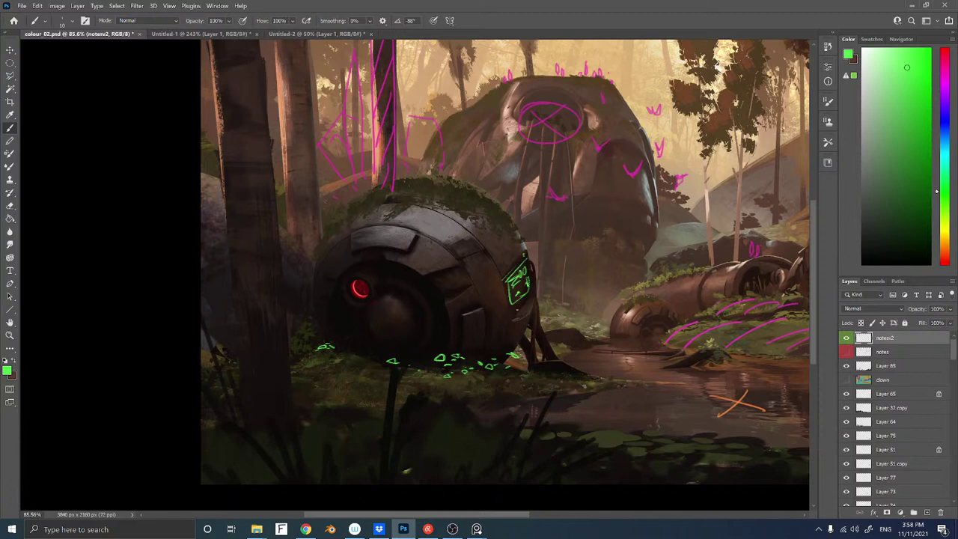
{"action": "mouse_move", "coordinate": [592, 364]}
{"action": "left_mouse_down"}
{"action": "mouse_move", "coordinate": [610, 364]}
{"action": "mouse_move", "coordinate": [609, 376]}
{"action": "left_mouse_up"}
{"action": "left_click_drag", "start_coordinate": [640, 341], "coordinate": [554, 343]}
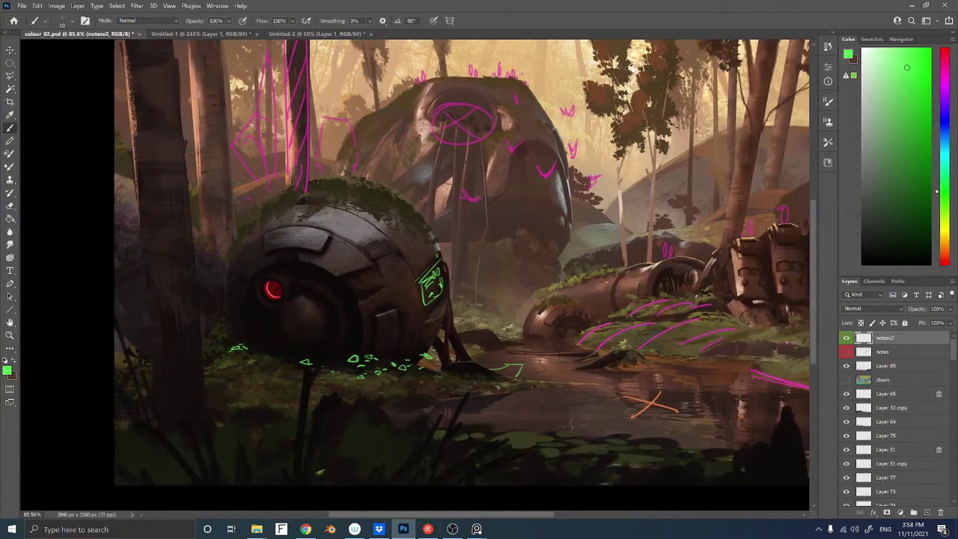
{"action": "key", "text": "z"}
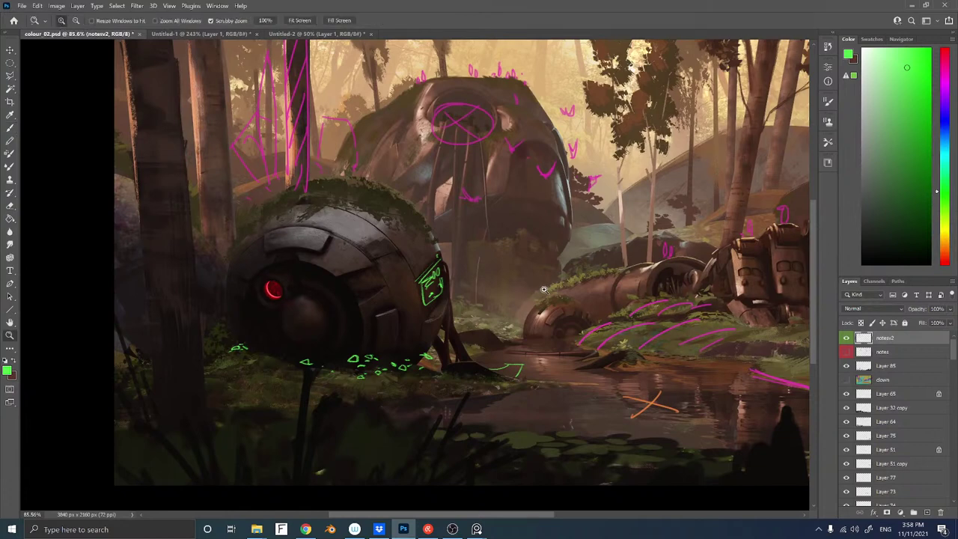
{"action": "mouse_move", "coordinate": [547, 290]}
{"action": "left_mouse_down"}
{"action": "mouse_move", "coordinate": [487, 293]}
{"action": "mouse_move", "coordinate": [518, 293]}
{"action": "left_mouse_up"}
{"action": "key", "text": "b"}
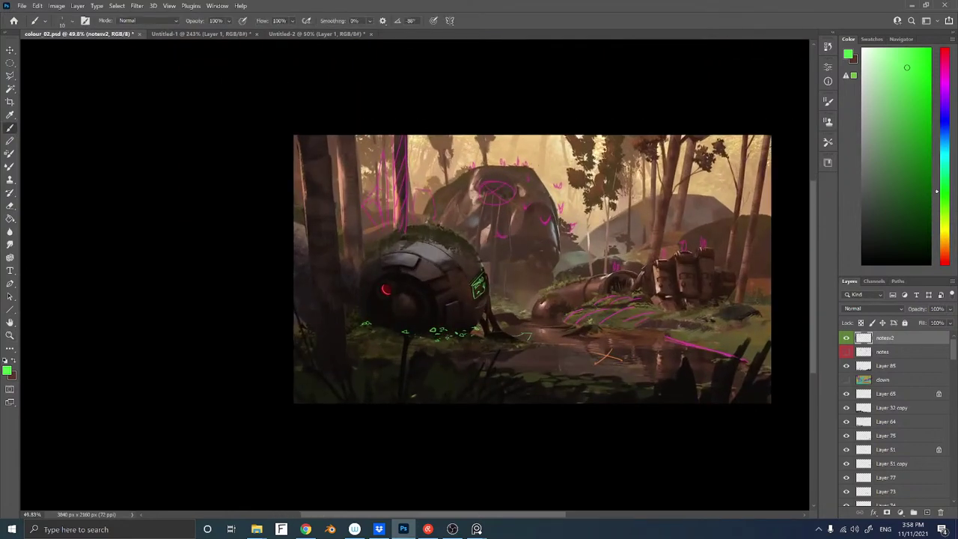
Select Layer 11 with the thin background trees above the robot hand and test it with a small shift
{"action": "left_click_drag", "start_coordinate": [640, 247], "coordinate": [615, 254]}
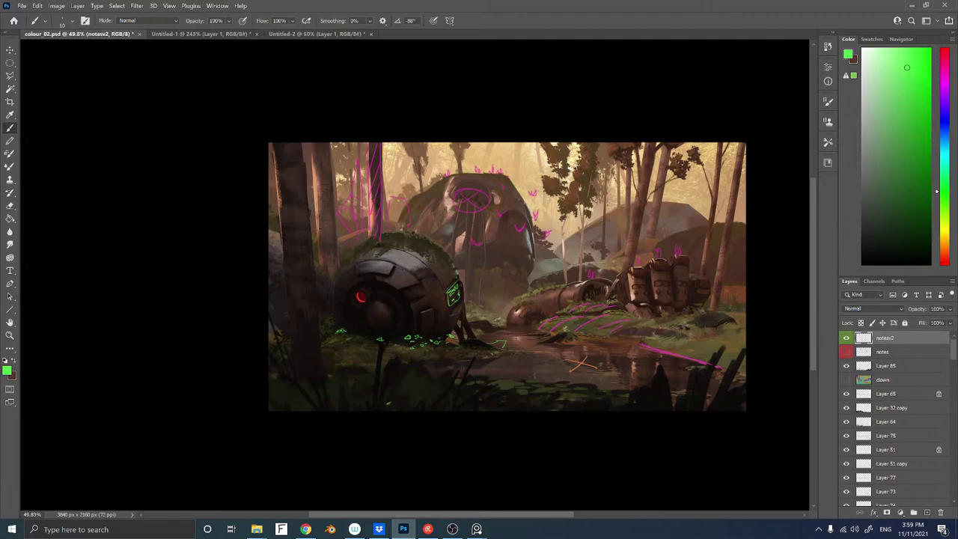
{"action": "scroll", "coordinate": [618, 227], "scroll_direction": "up", "scroll_amount": 4}
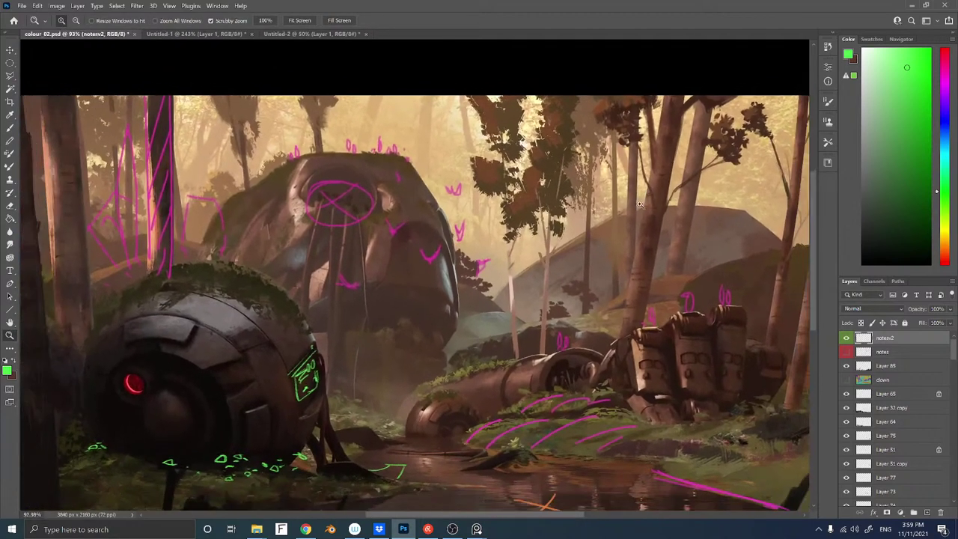
{"action": "right_click", "coordinate": [618, 227], "text": "ctrl"}
{"action": "left_click", "coordinate": [628, 222]}
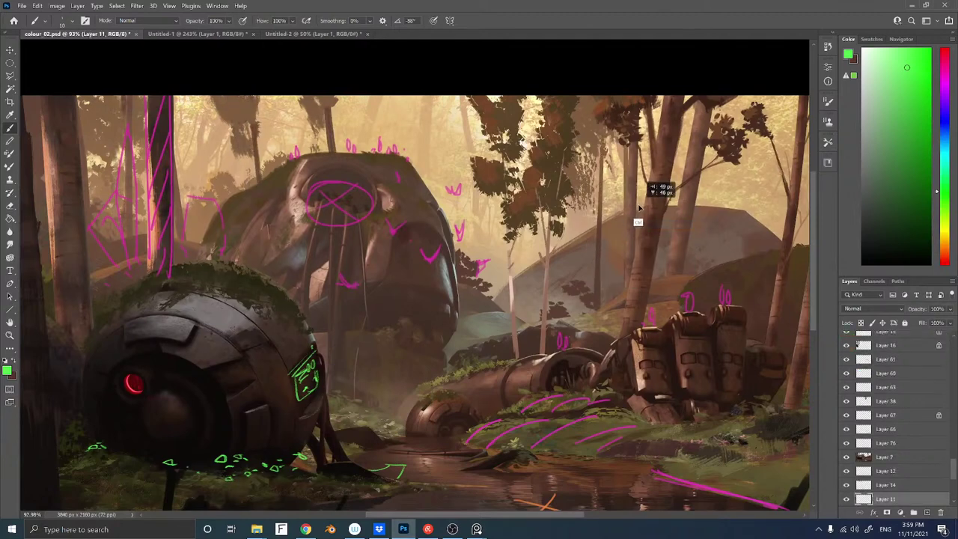
{"action": "left_click_drag", "start_coordinate": [639, 206], "coordinate": [626, 208]}
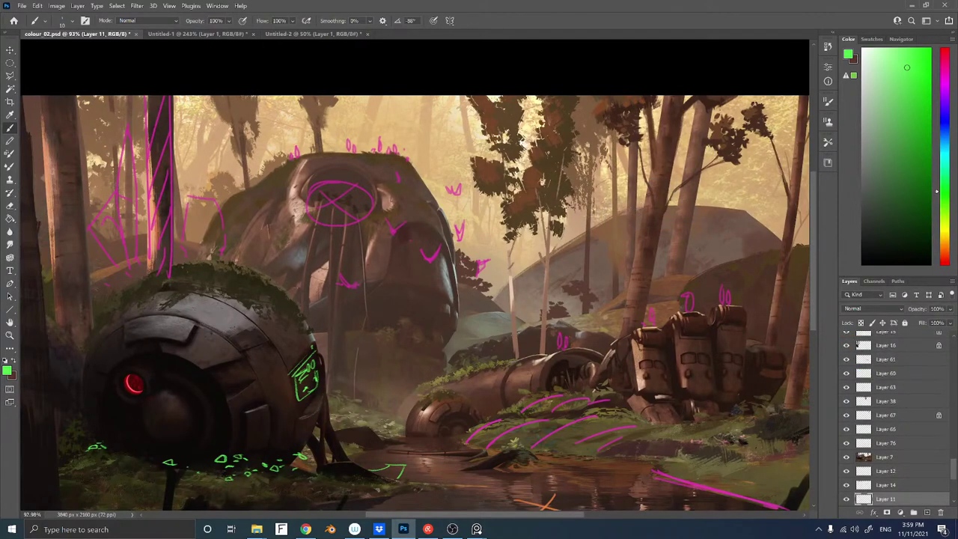
Lock Layer 11's transparent pixels and paint its thin trunk with a larger brush in a brown sampled from below it
{"action": "left_click", "coordinate": [613, 305], "text": "alt"}
{"action": "key", "text": "/"}
{"action": "key", "text": "]"}
{"action": "key", "text": "]"}
{"action": "key", "text": "]"}
{"action": "key", "text": "]"}
{"action": "key", "text": "]"}
{"action": "key", "text": "]"}
{"action": "key", "text": "]"}
{"action": "key", "text": "]"}
{"action": "key", "text": "]"}
{"action": "key", "text": "]"}
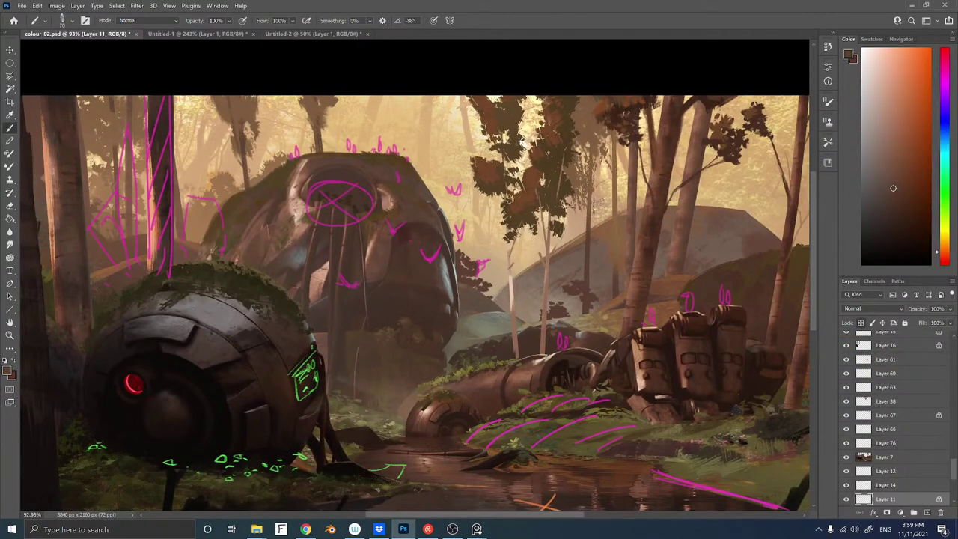
{"action": "left_click_drag", "start_coordinate": [614, 180], "coordinate": [620, 251]}
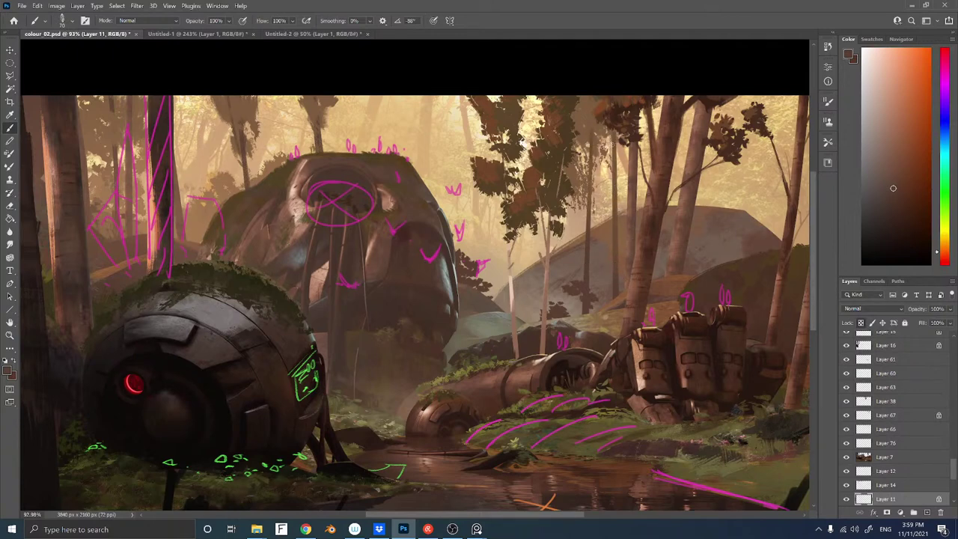
Hide the notesv2 layer so the painting shows without the coloured notes
{"action": "left_click_drag", "start_coordinate": [302, 216], "coordinate": [477, 268]}
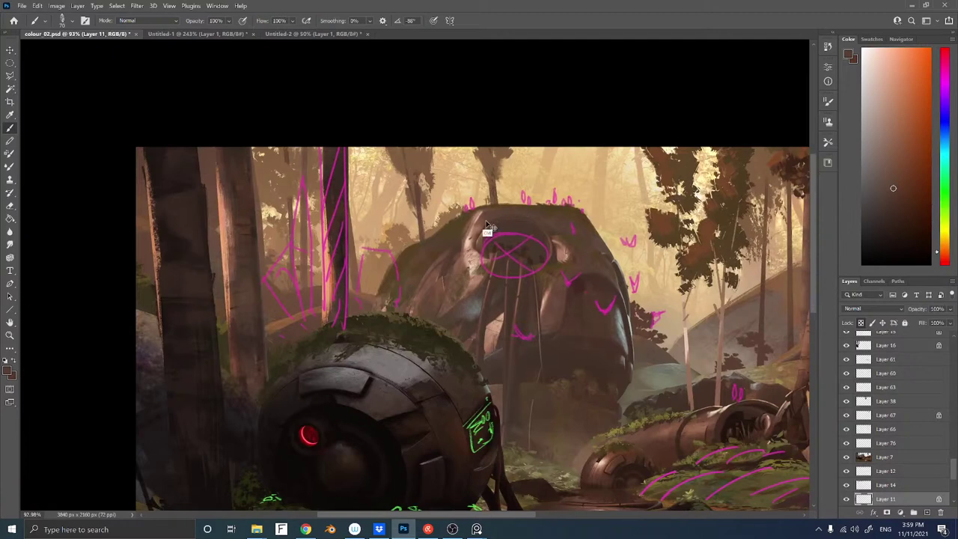
{"action": "key", "text": "z"}
{"action": "left_click_drag", "start_coordinate": [538, 233], "coordinate": [495, 232]}
{"action": "key", "text": "b"}
{"action": "left_click_drag", "start_coordinate": [543, 274], "coordinate": [516, 242]}
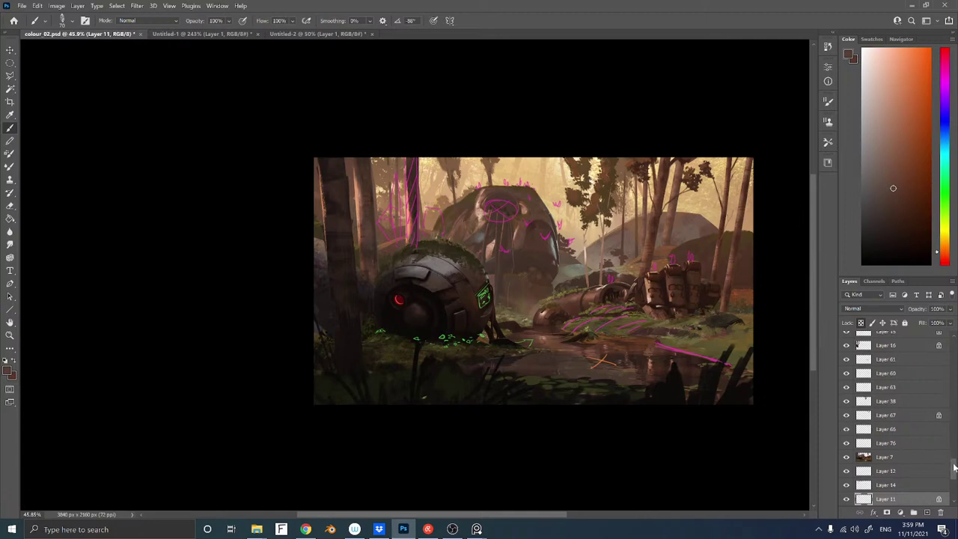
{"action": "left_click_drag", "start_coordinate": [953, 468], "coordinate": [952, 337]}
{"action": "left_click_drag", "start_coordinate": [847, 339], "coordinate": [847, 352]}
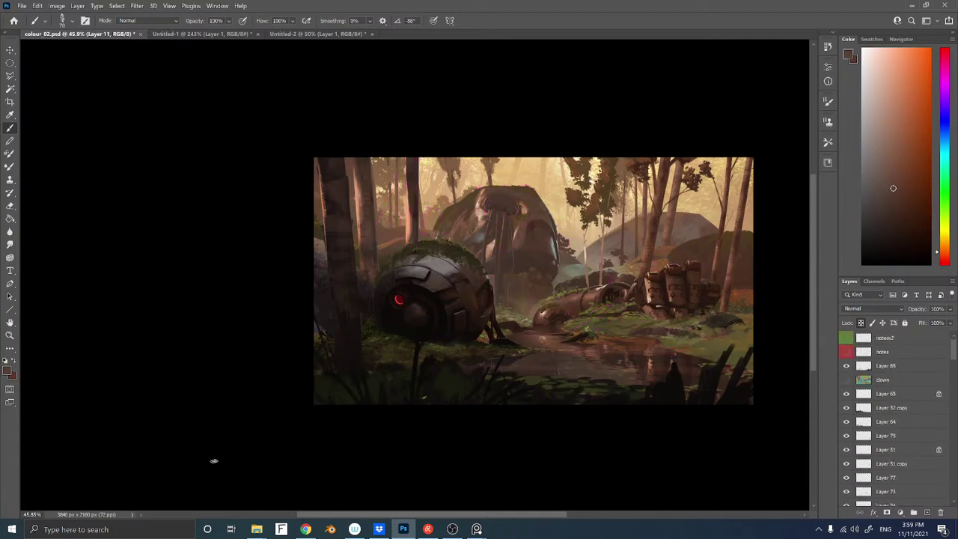
{"action": "left_click_drag", "start_coordinate": [509, 303], "coordinate": [450, 274]}
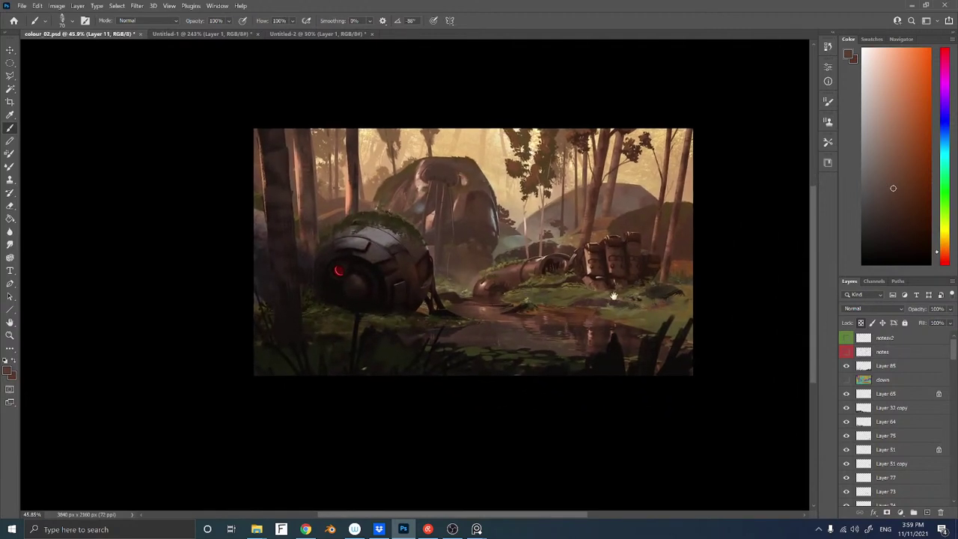
Compare the colour_01.psd history state with Snapshot 1
{"action": "left_click", "coordinate": [828, 46]}
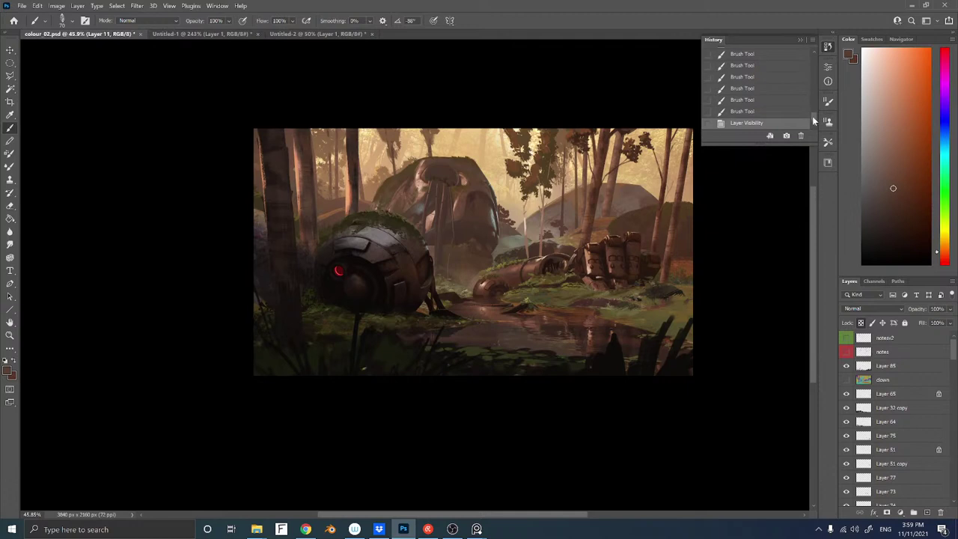
{"action": "left_click_drag", "start_coordinate": [814, 121], "coordinate": [817, 38]}
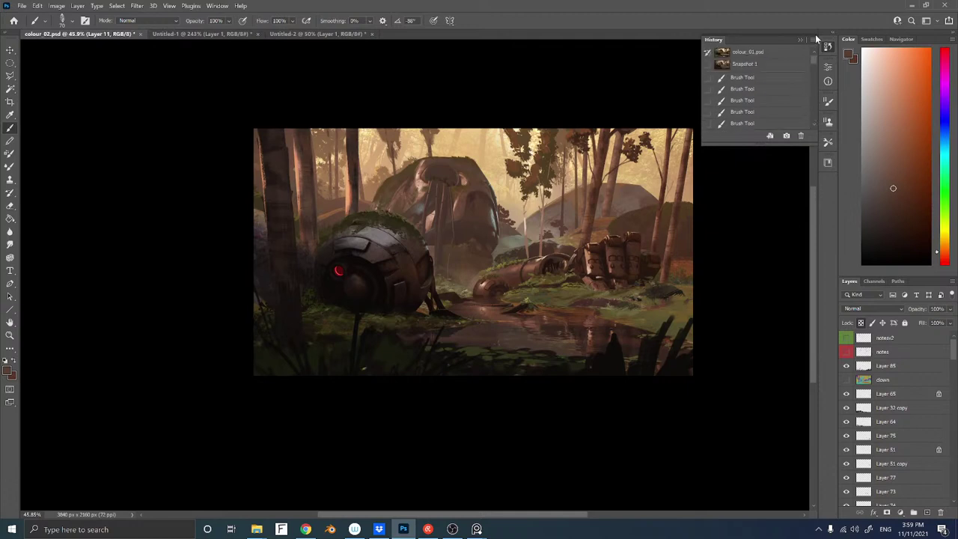
{"action": "left_click", "coordinate": [749, 52]}
{"action": "left_click", "coordinate": [750, 65]}
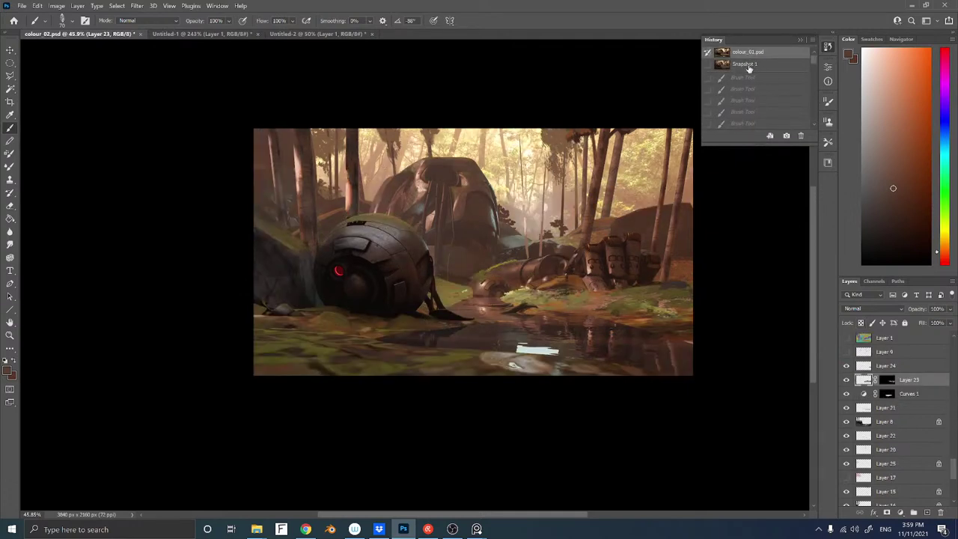
{"action": "left_click", "coordinate": [755, 52]}
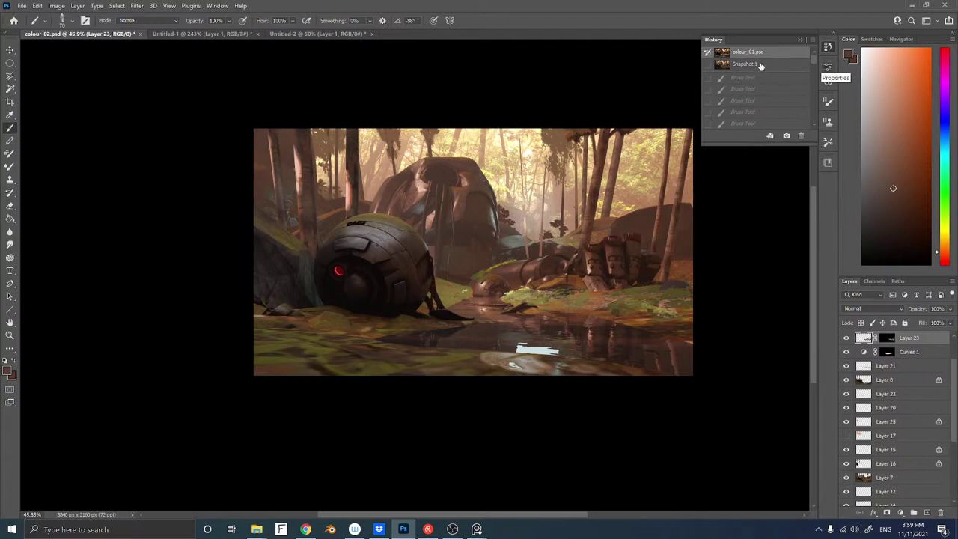
{"action": "left_click", "coordinate": [760, 65]}
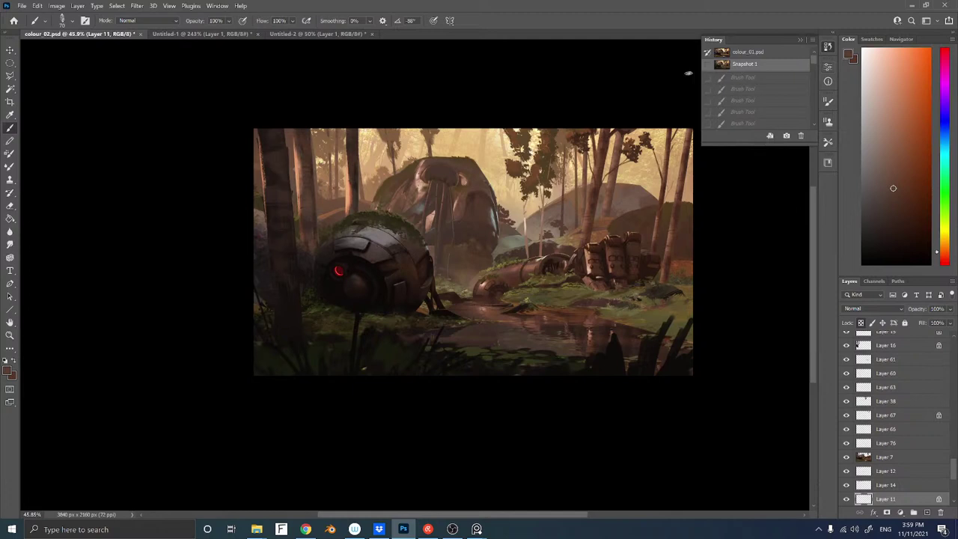